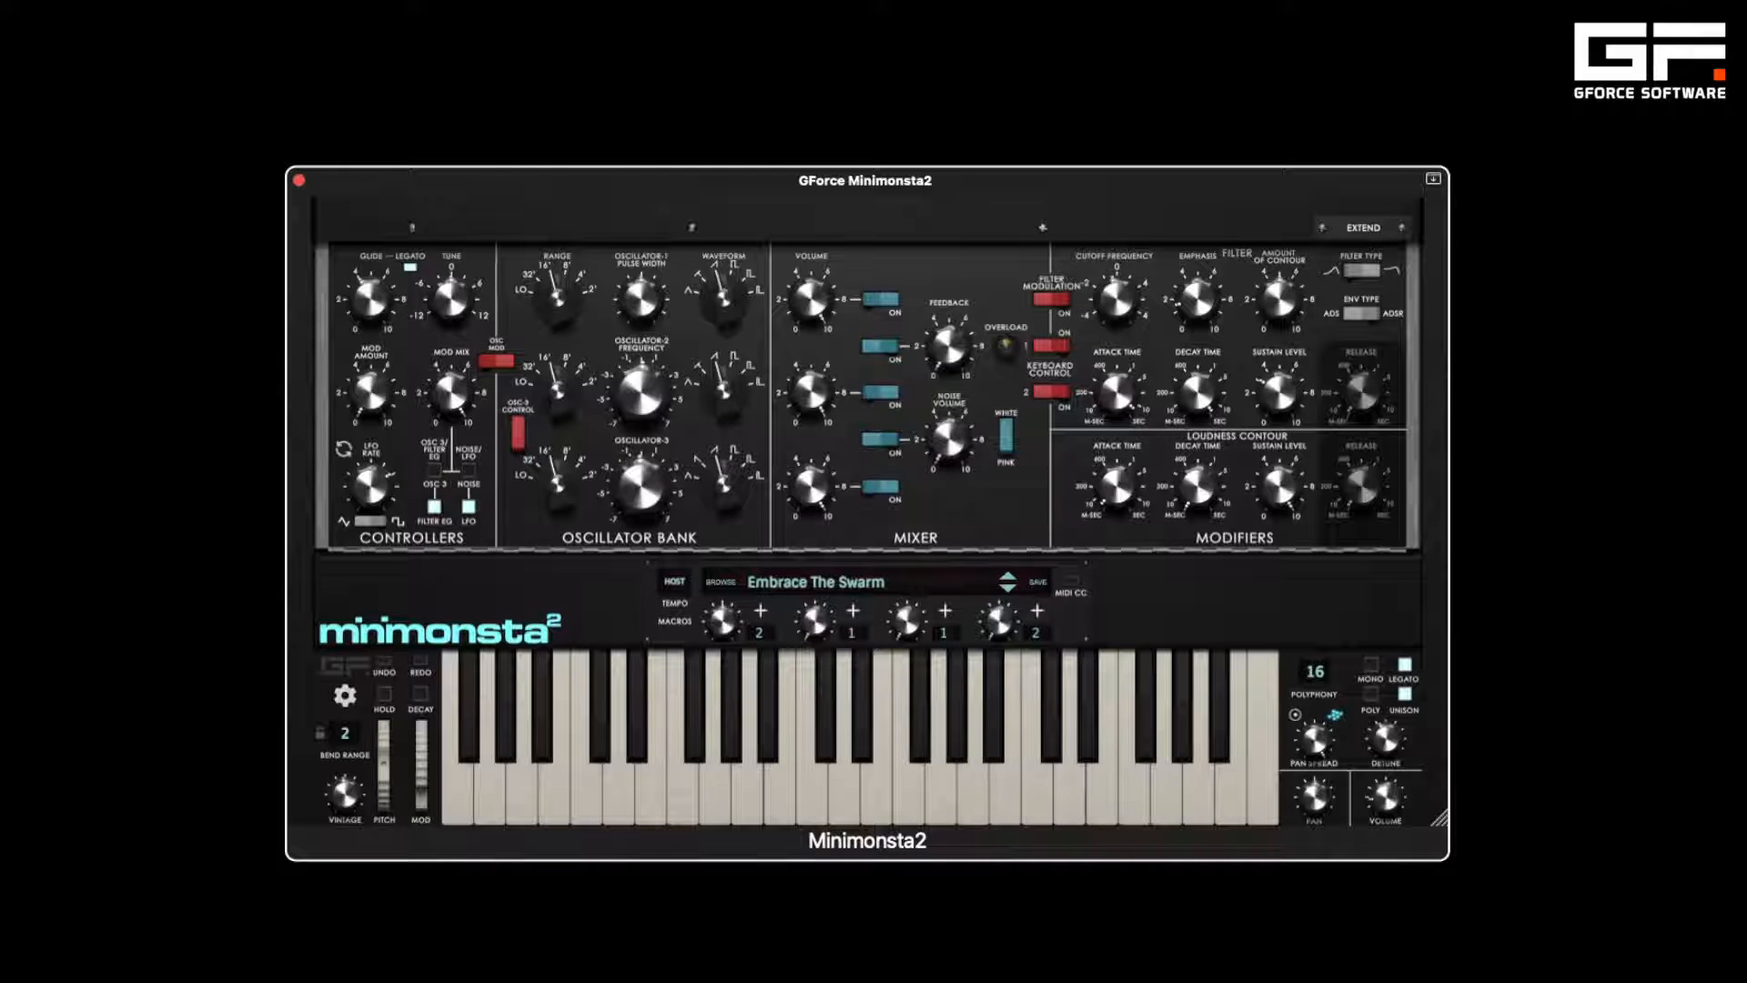
# - Load the Init patch from the patch browser
pyautogui.click(720, 582)
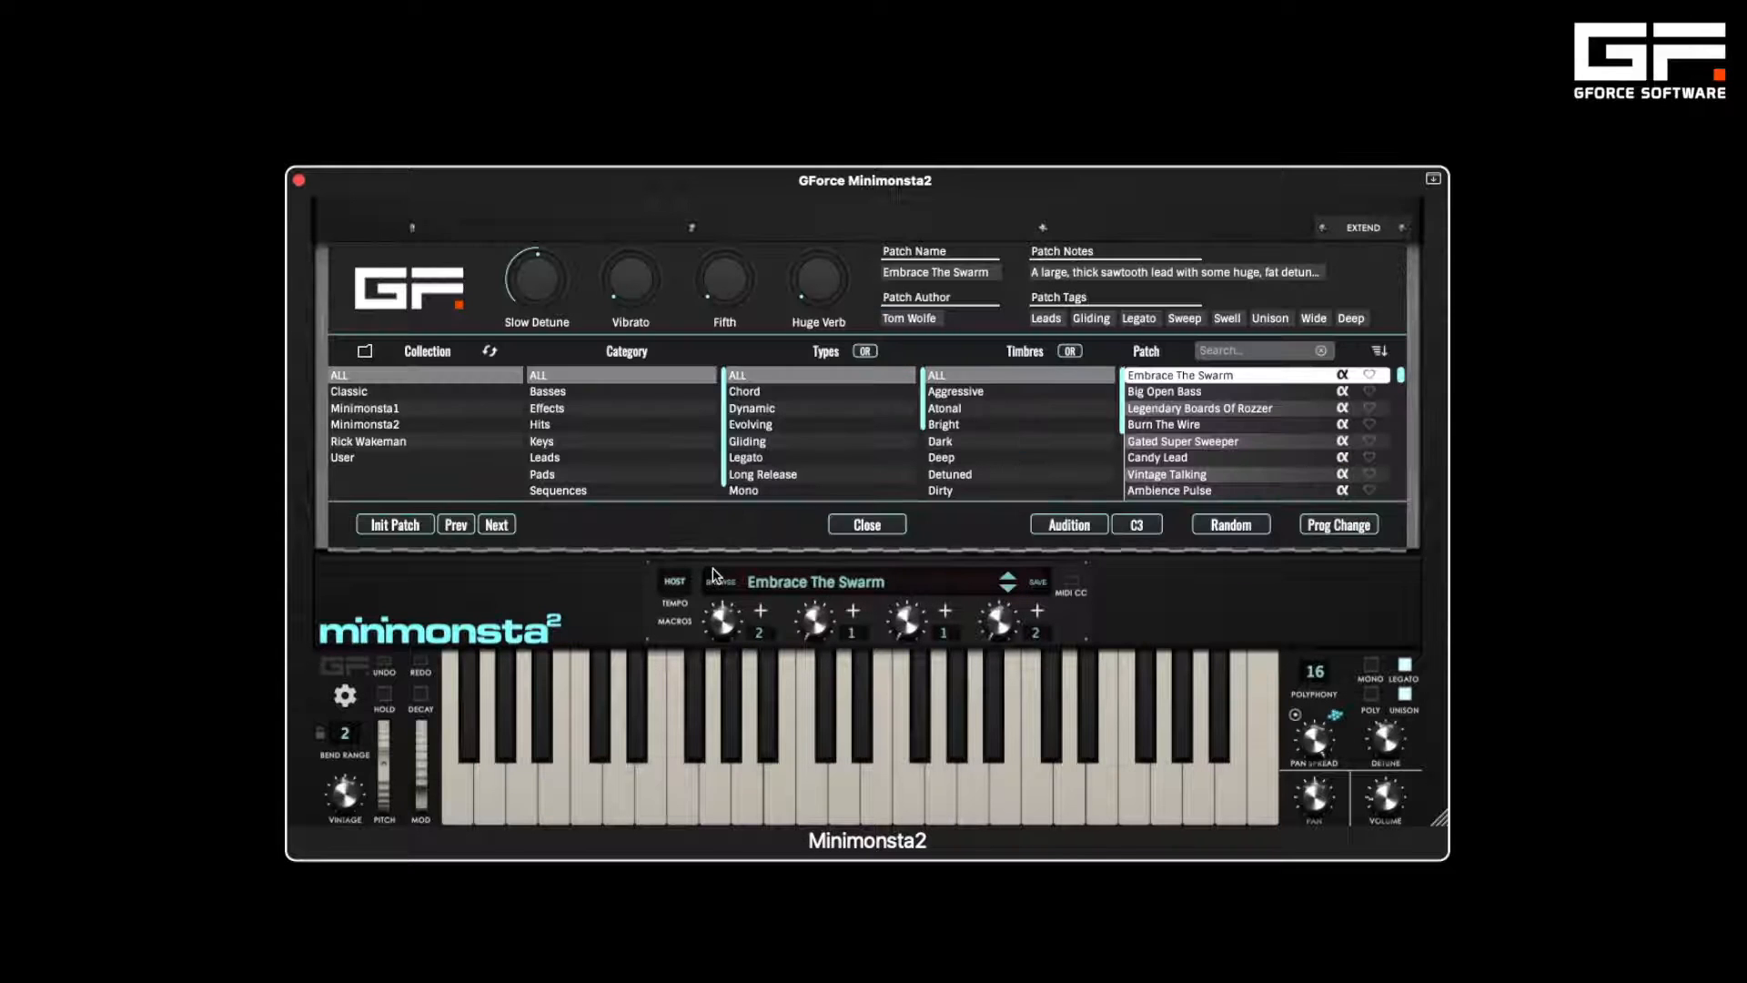
pyautogui.click(395, 525)
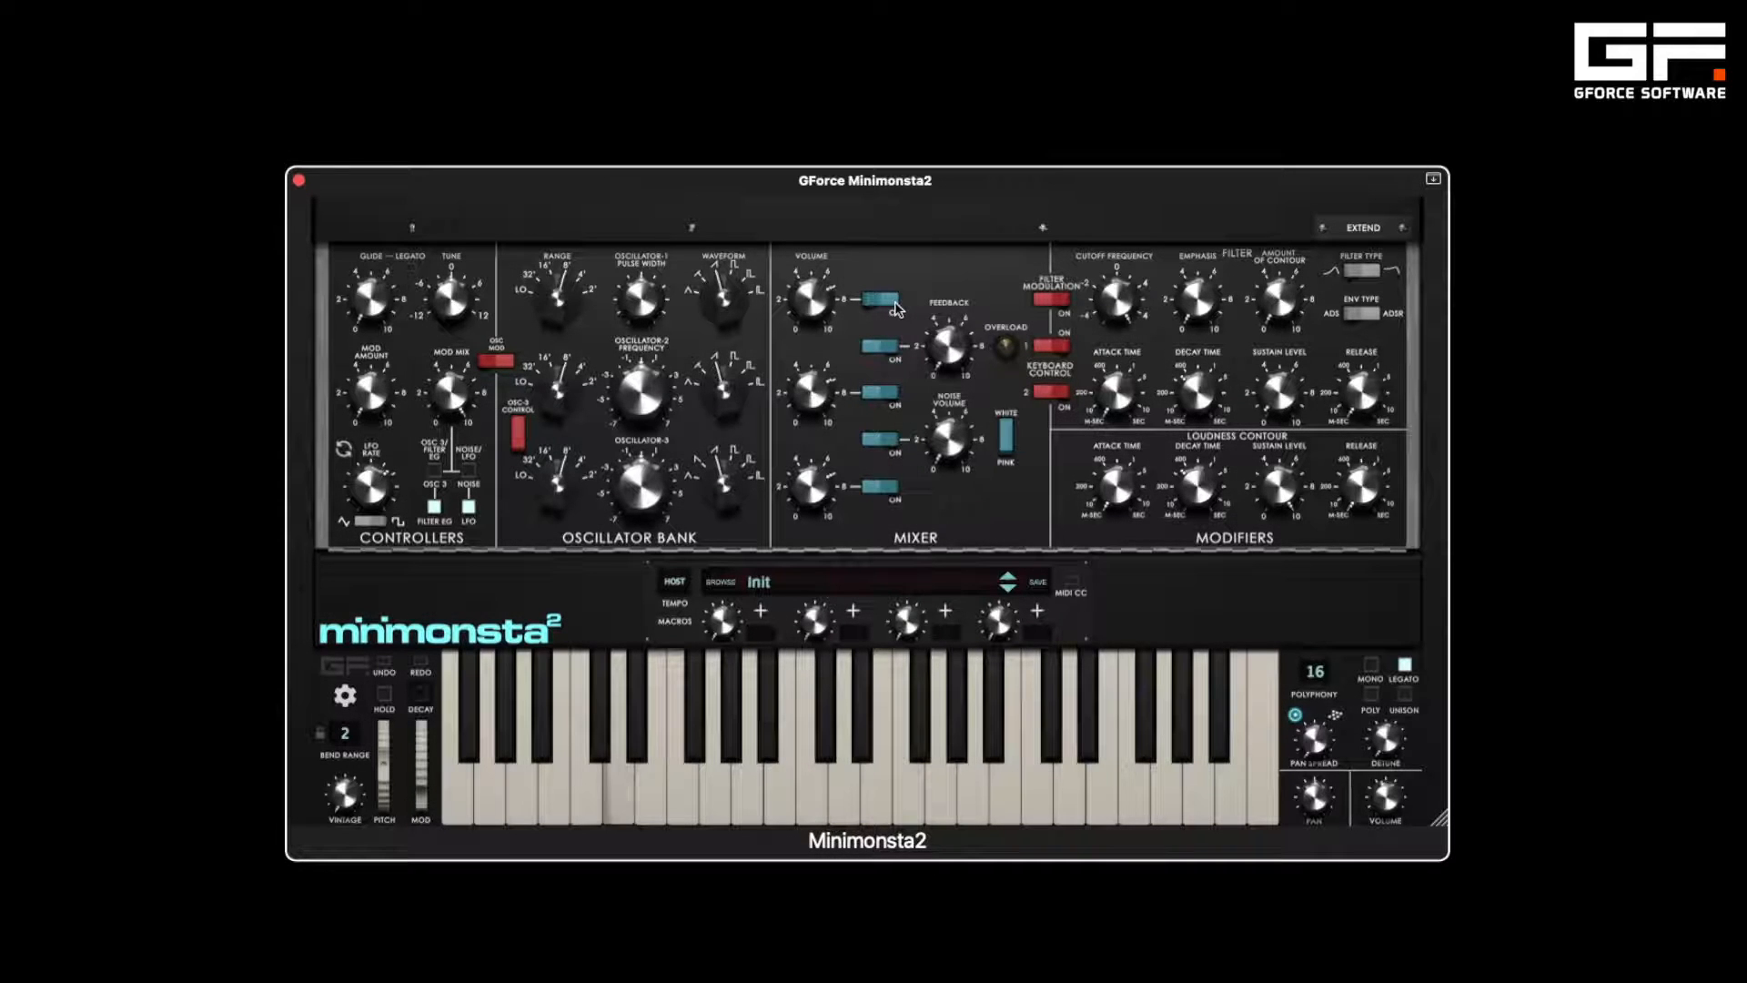
# - Switch oscillators 1, 2 and 3 on and off one at a time in the mixer, ending with oscillator 1 on
pyautogui.click(894, 303)
pyautogui.click(873, 305)
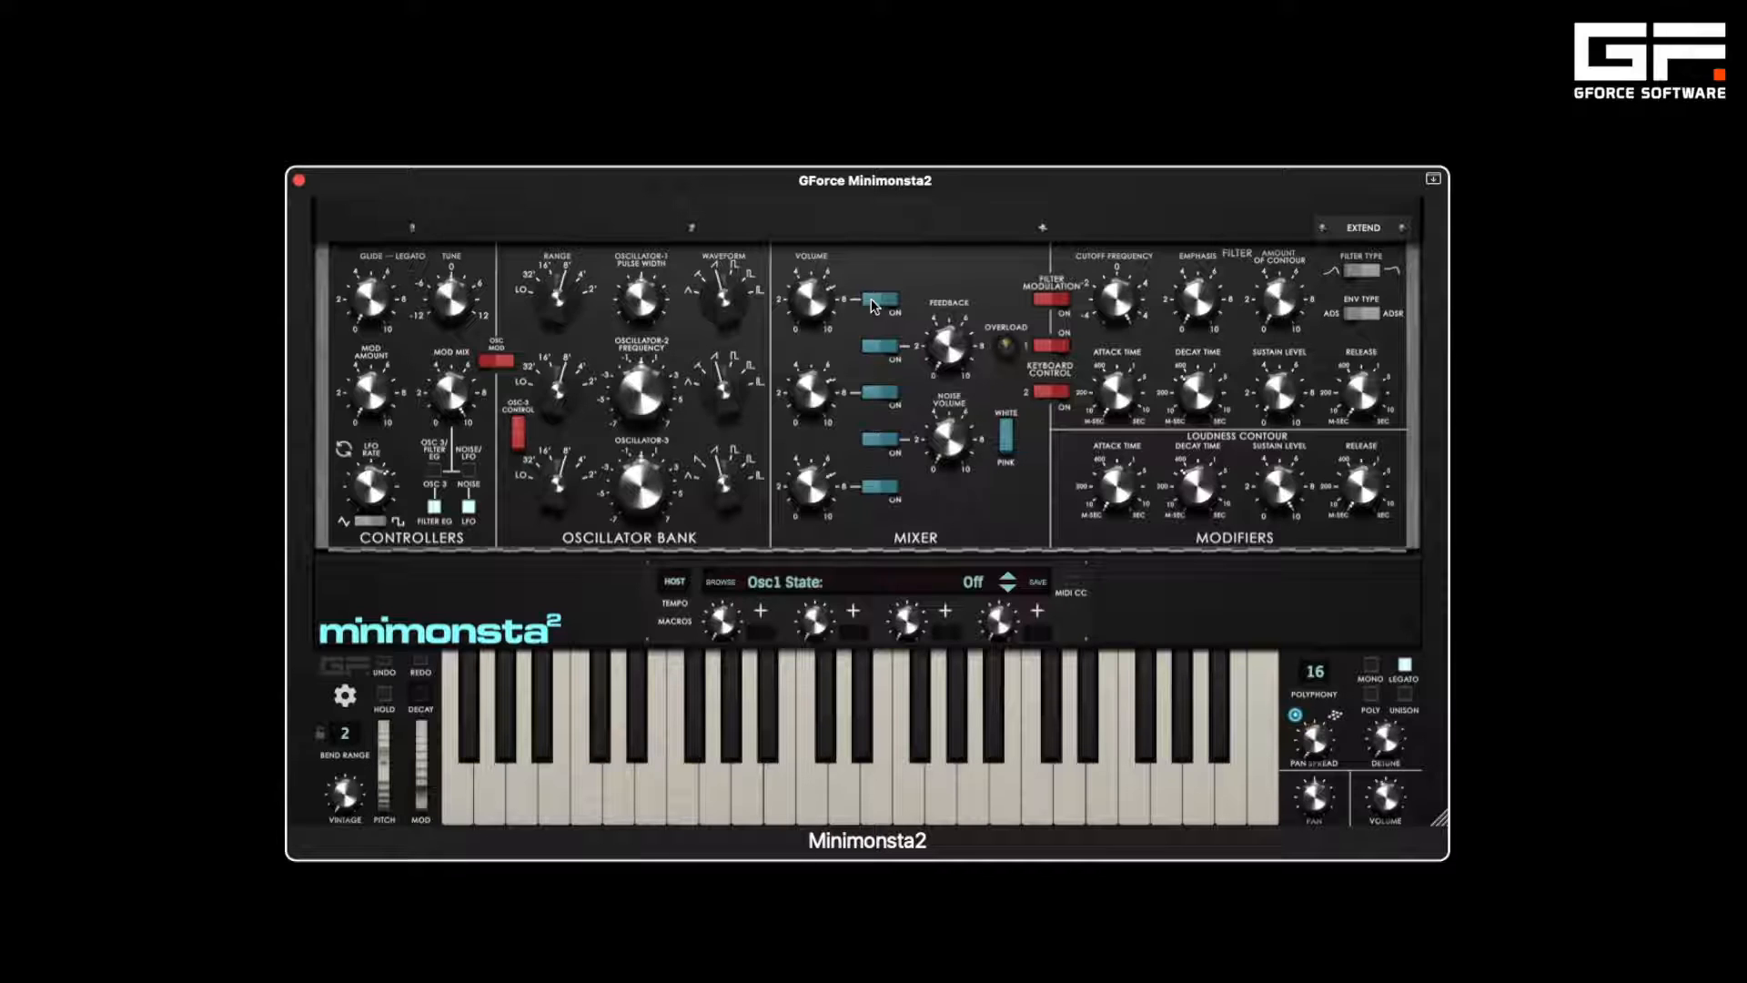
pyautogui.click(886, 397)
pyautogui.click(885, 397)
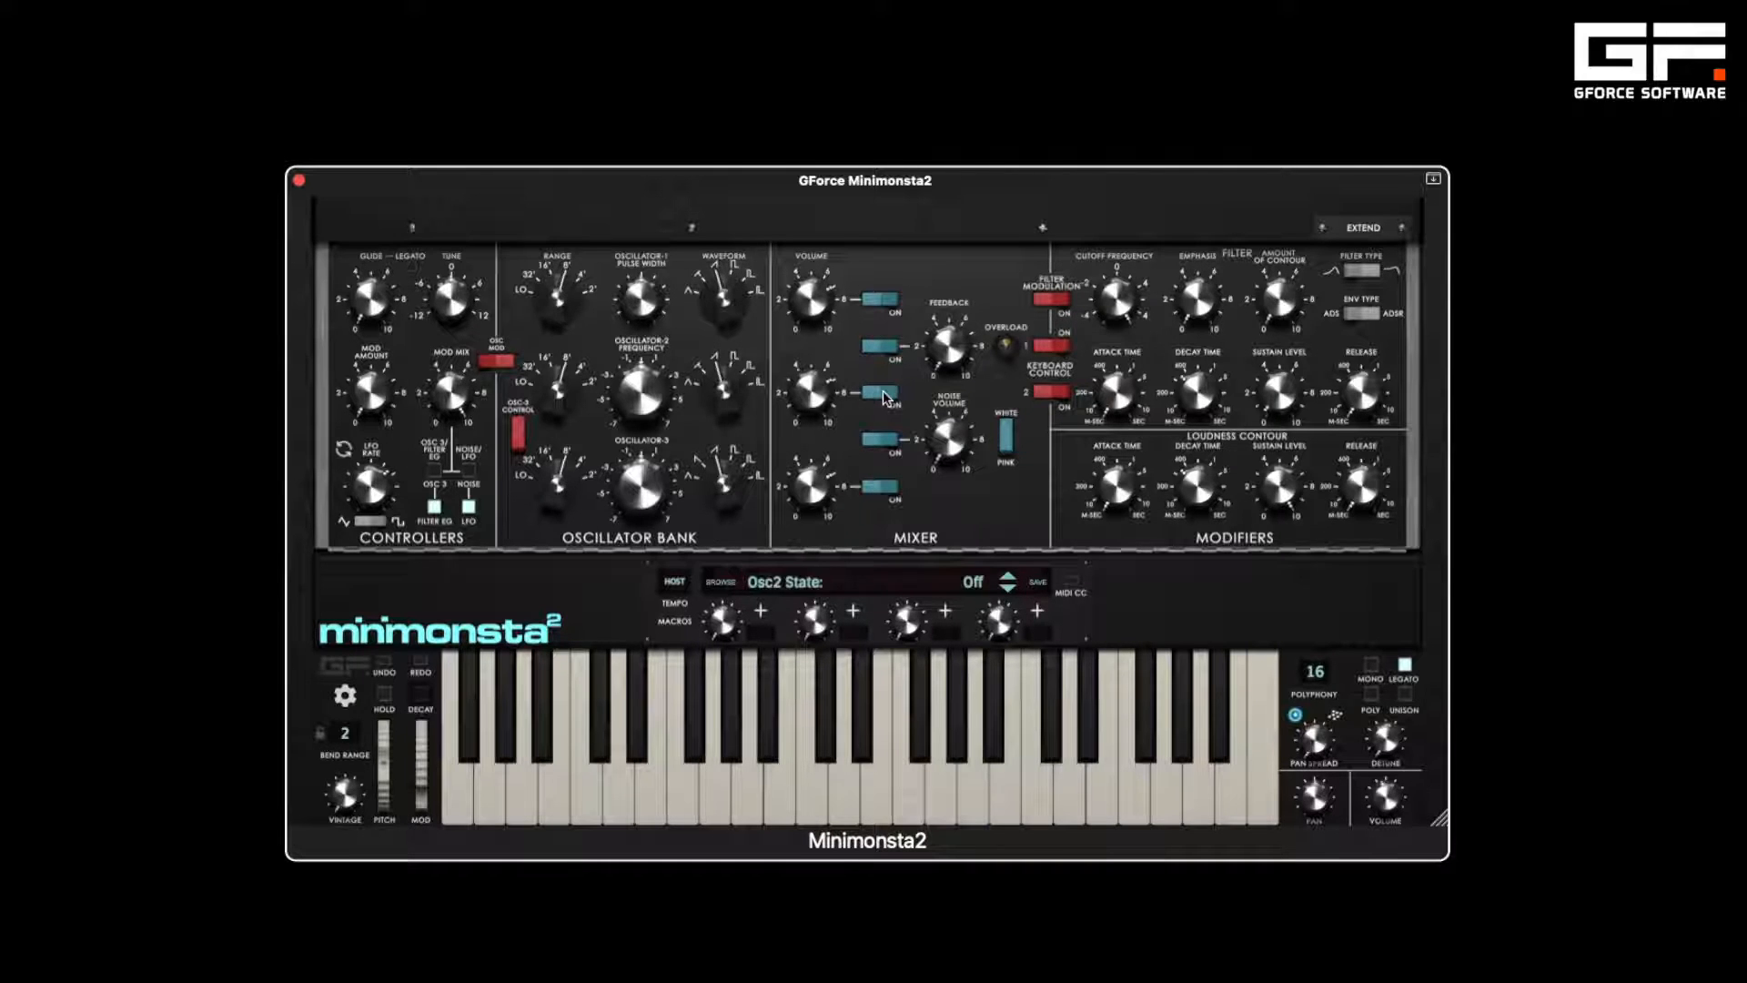
pyautogui.click(887, 489)
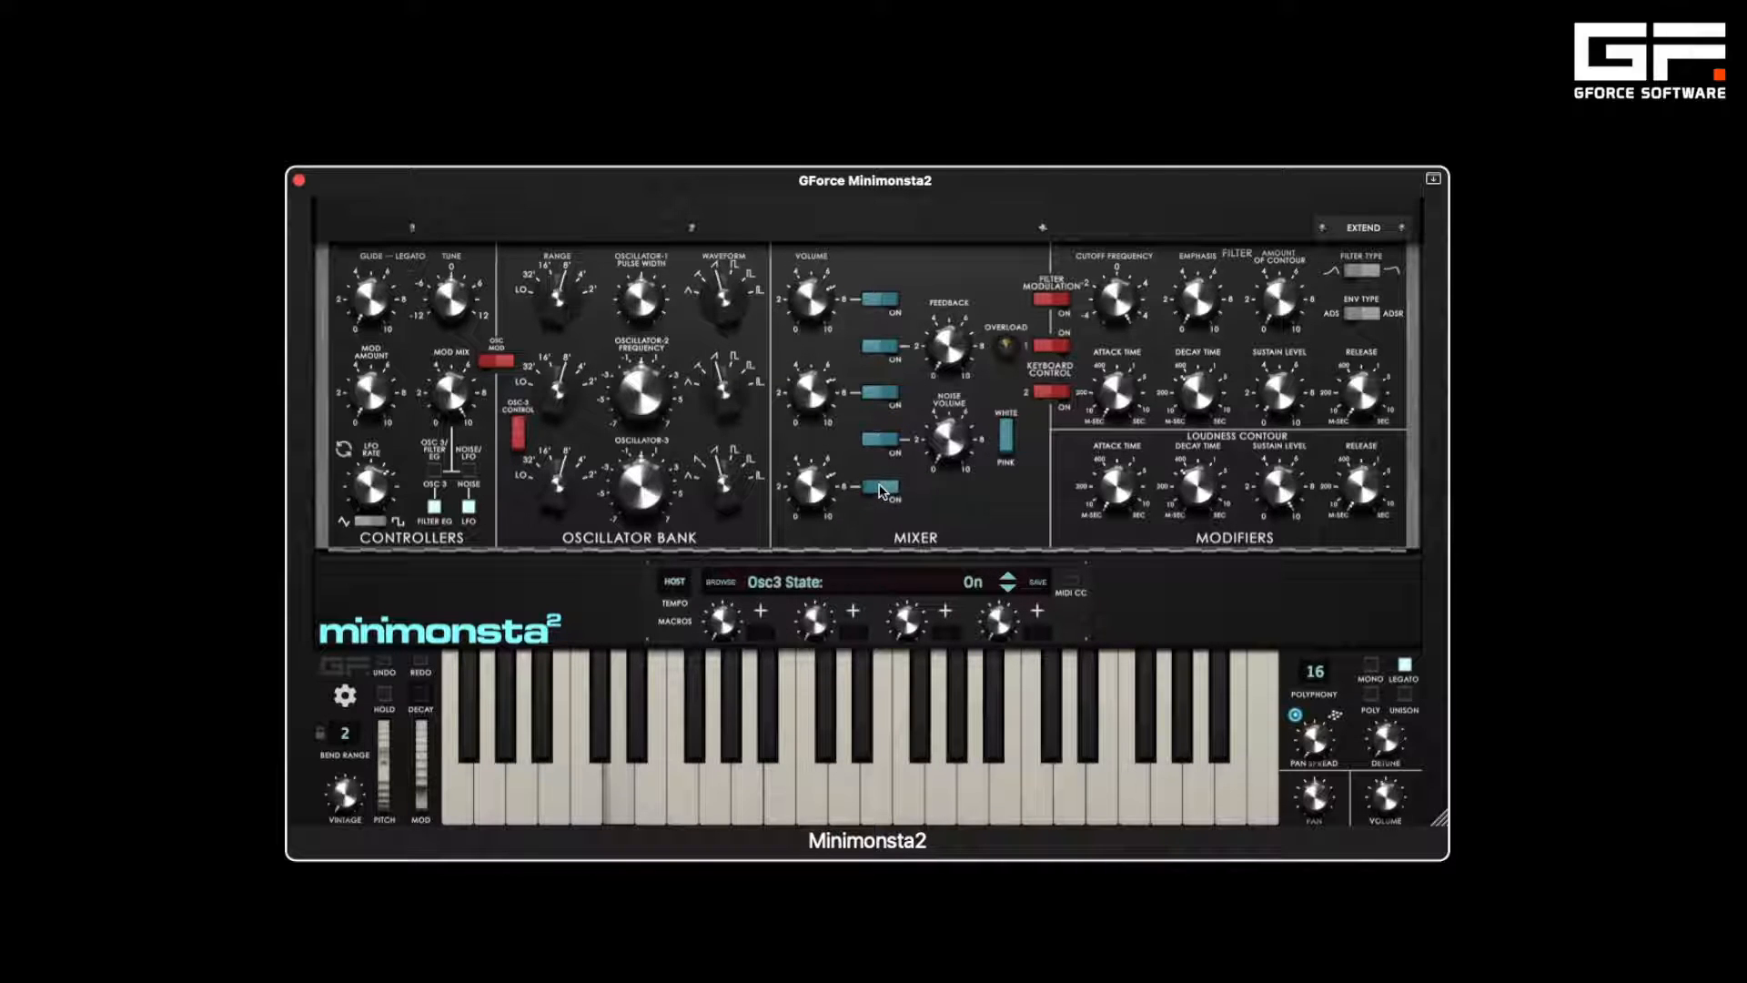
pyautogui.click(879, 490)
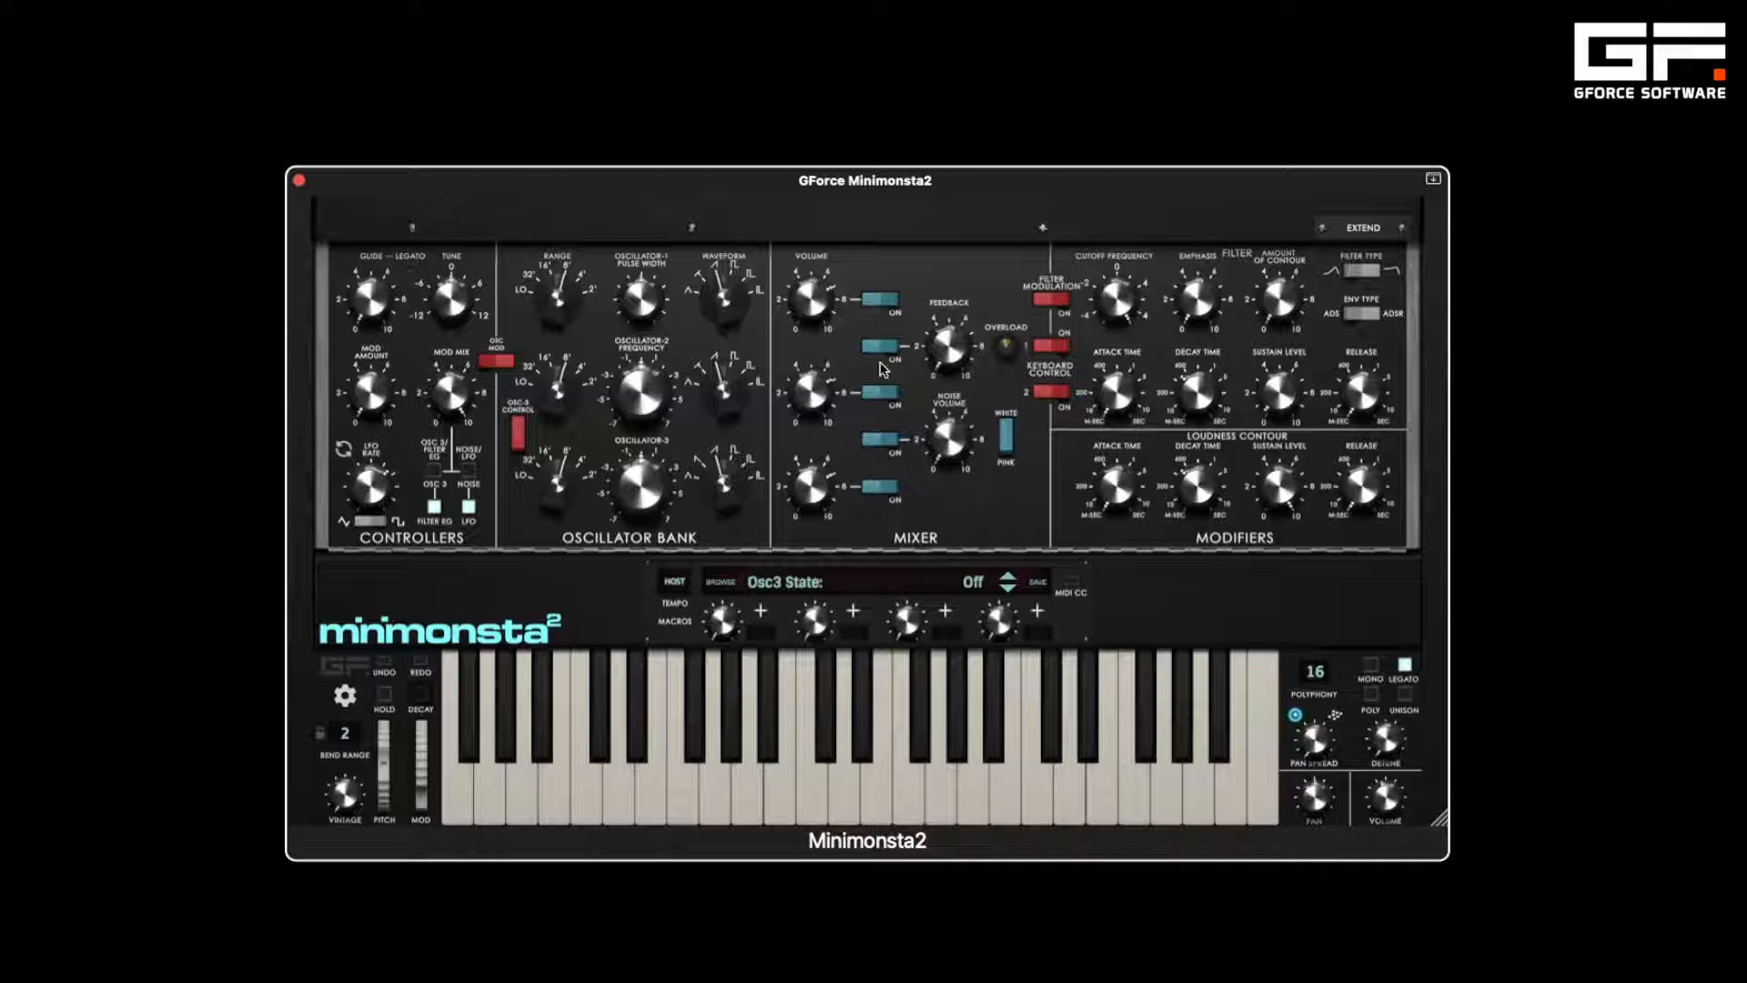
pyautogui.click(885, 302)
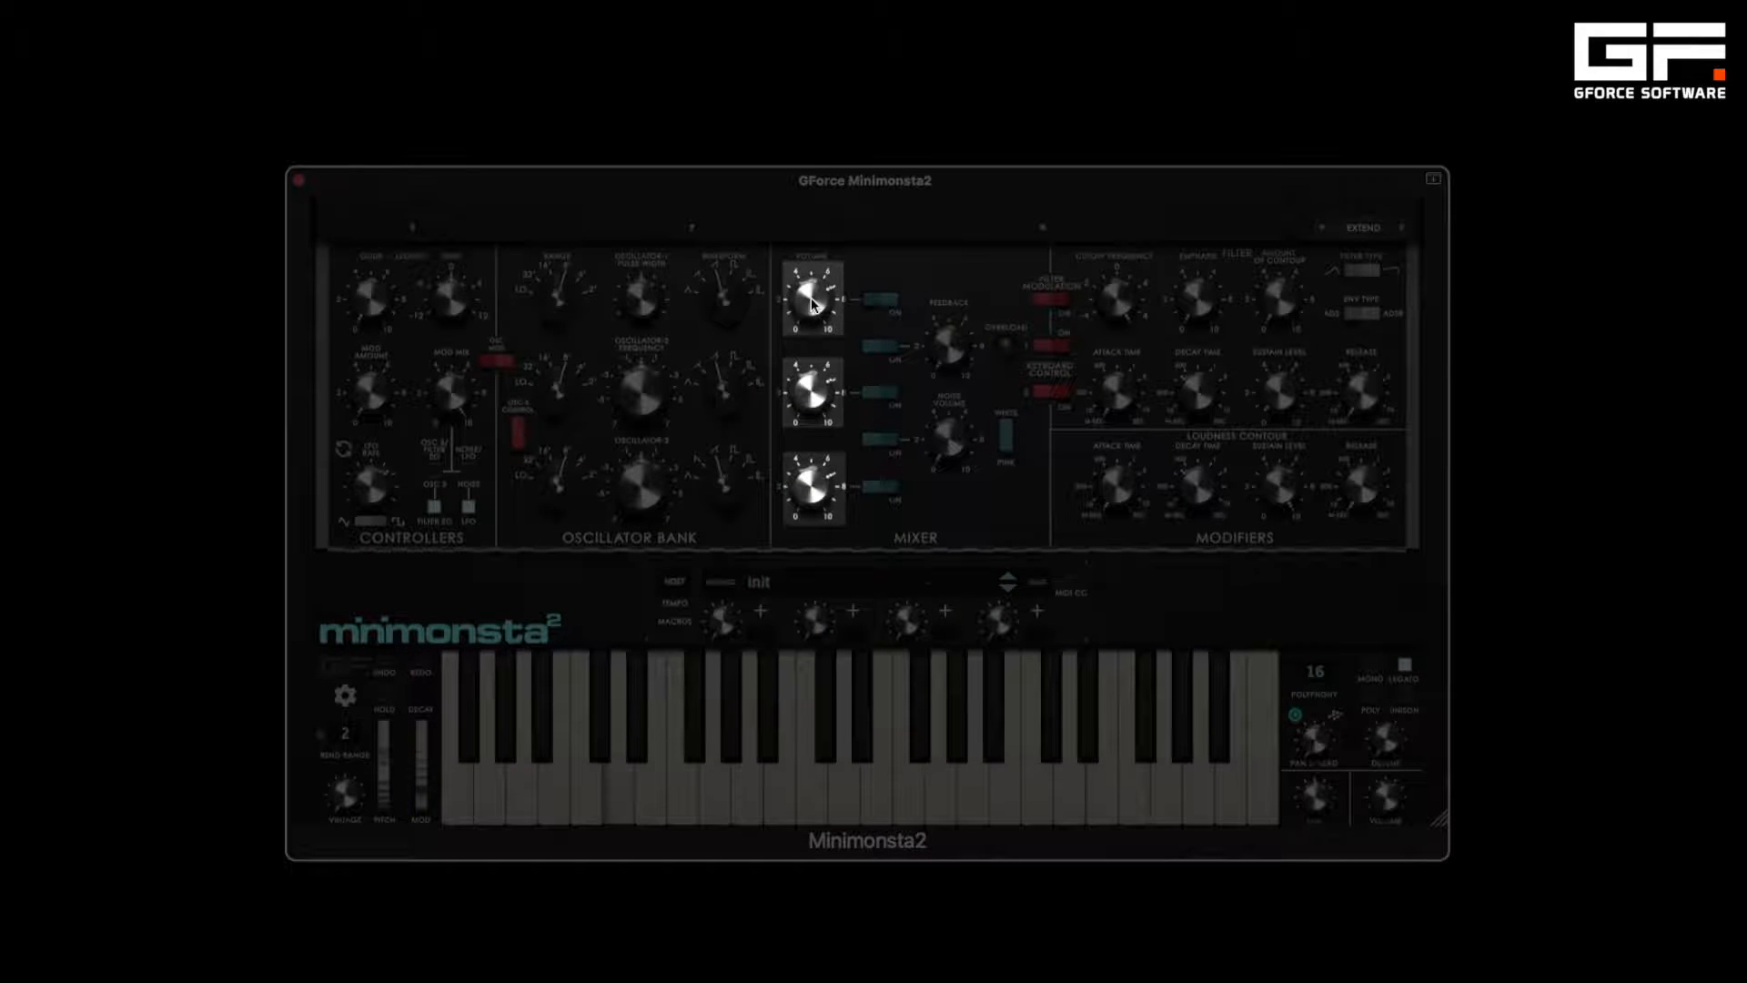
# - Adjust oscillator 1's mixer volume, switch on oscillator 2 and vary its level, and turn down the volumes of oscillators 3 and 2
pyautogui.moveTo(812, 301); pyautogui.dragTo(806, 256)
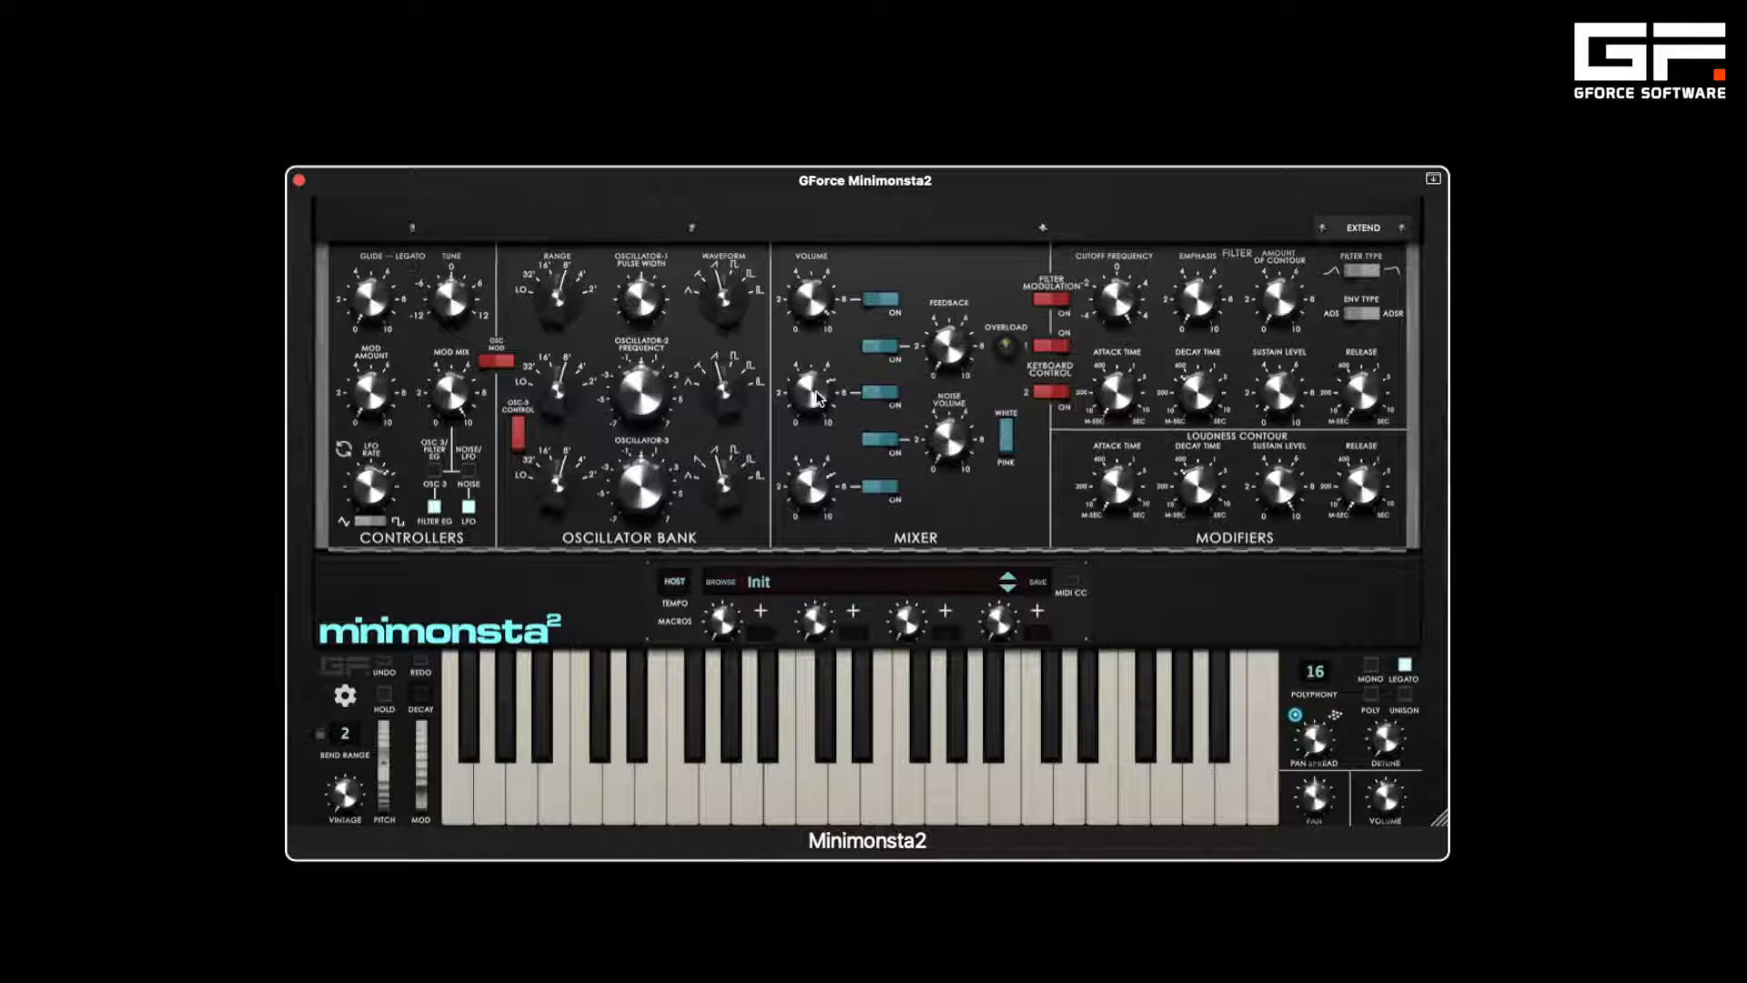
pyautogui.click(876, 393)
pyautogui.moveTo(823, 394); pyautogui.dragTo(816, 309)
pyautogui.moveTo(823, 491); pyautogui.dragTo(829, 690)
pyautogui.moveTo(818, 393); pyautogui.dragTo(845, 628)
# - Move oscillator 1's waveform to Tri, on to Tri-Saw, and through the remaining shapes up to the pulse waves
pyautogui.moveTo(728, 311); pyautogui.dragTo(712, 414)
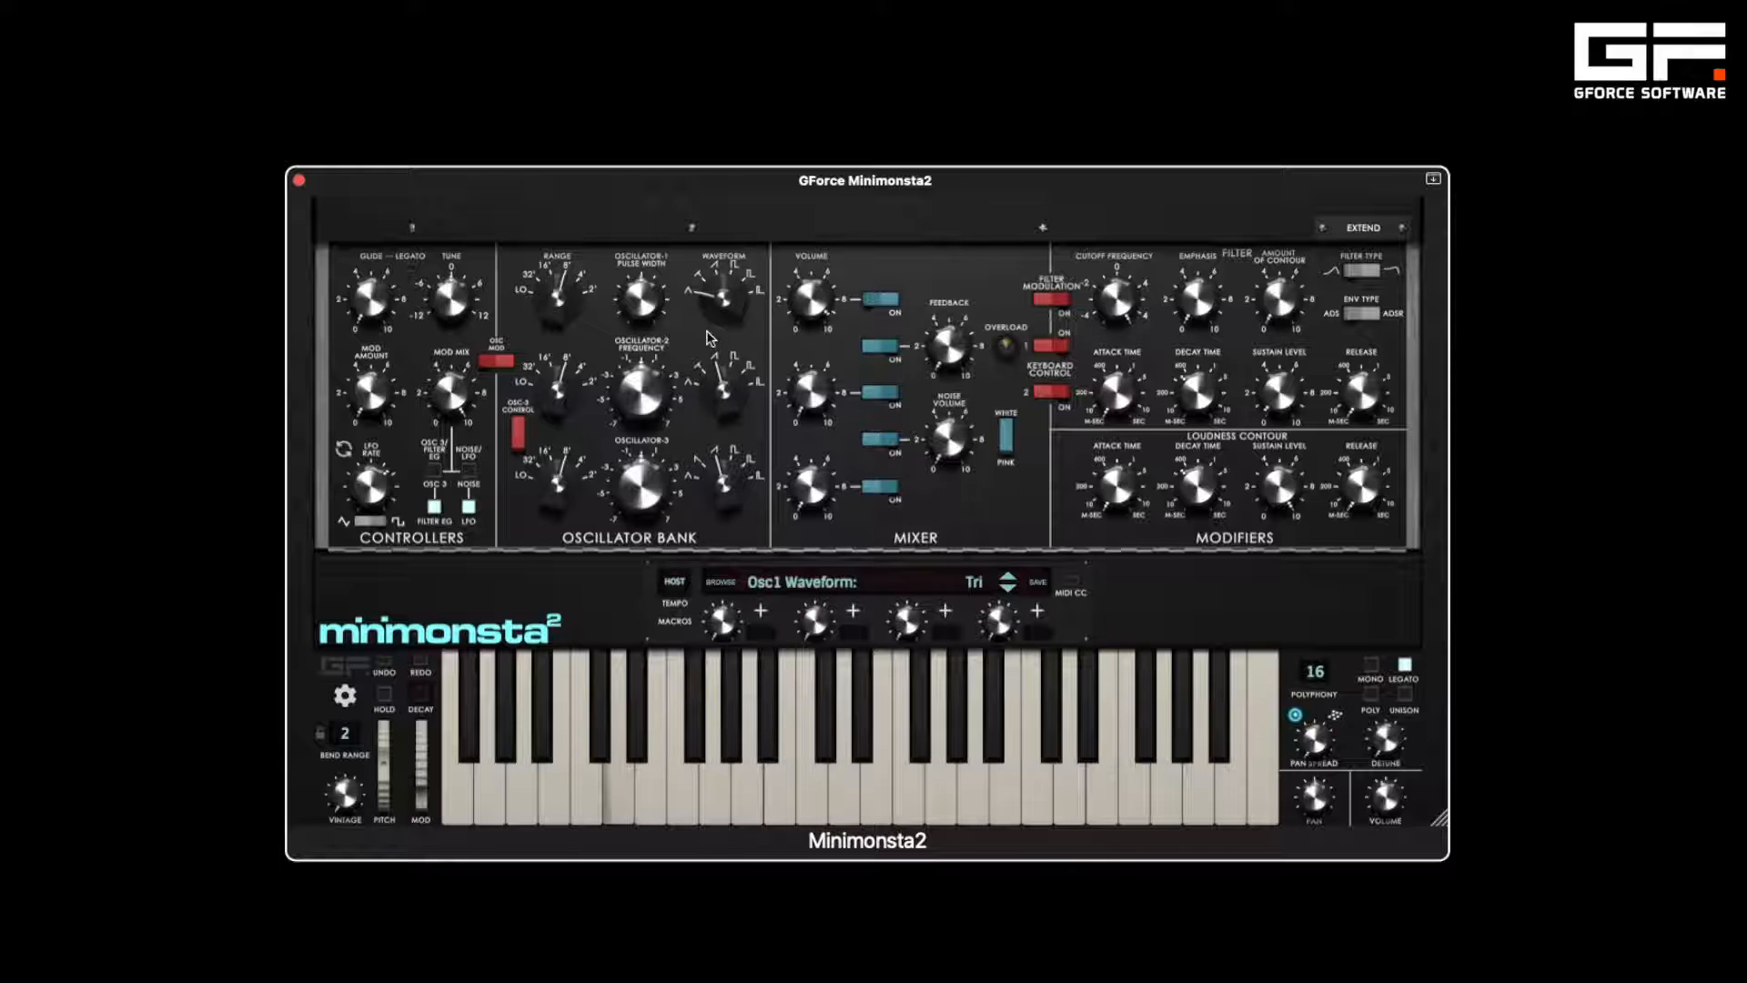
pyautogui.moveTo(711, 339); pyautogui.dragTo(709, 282)
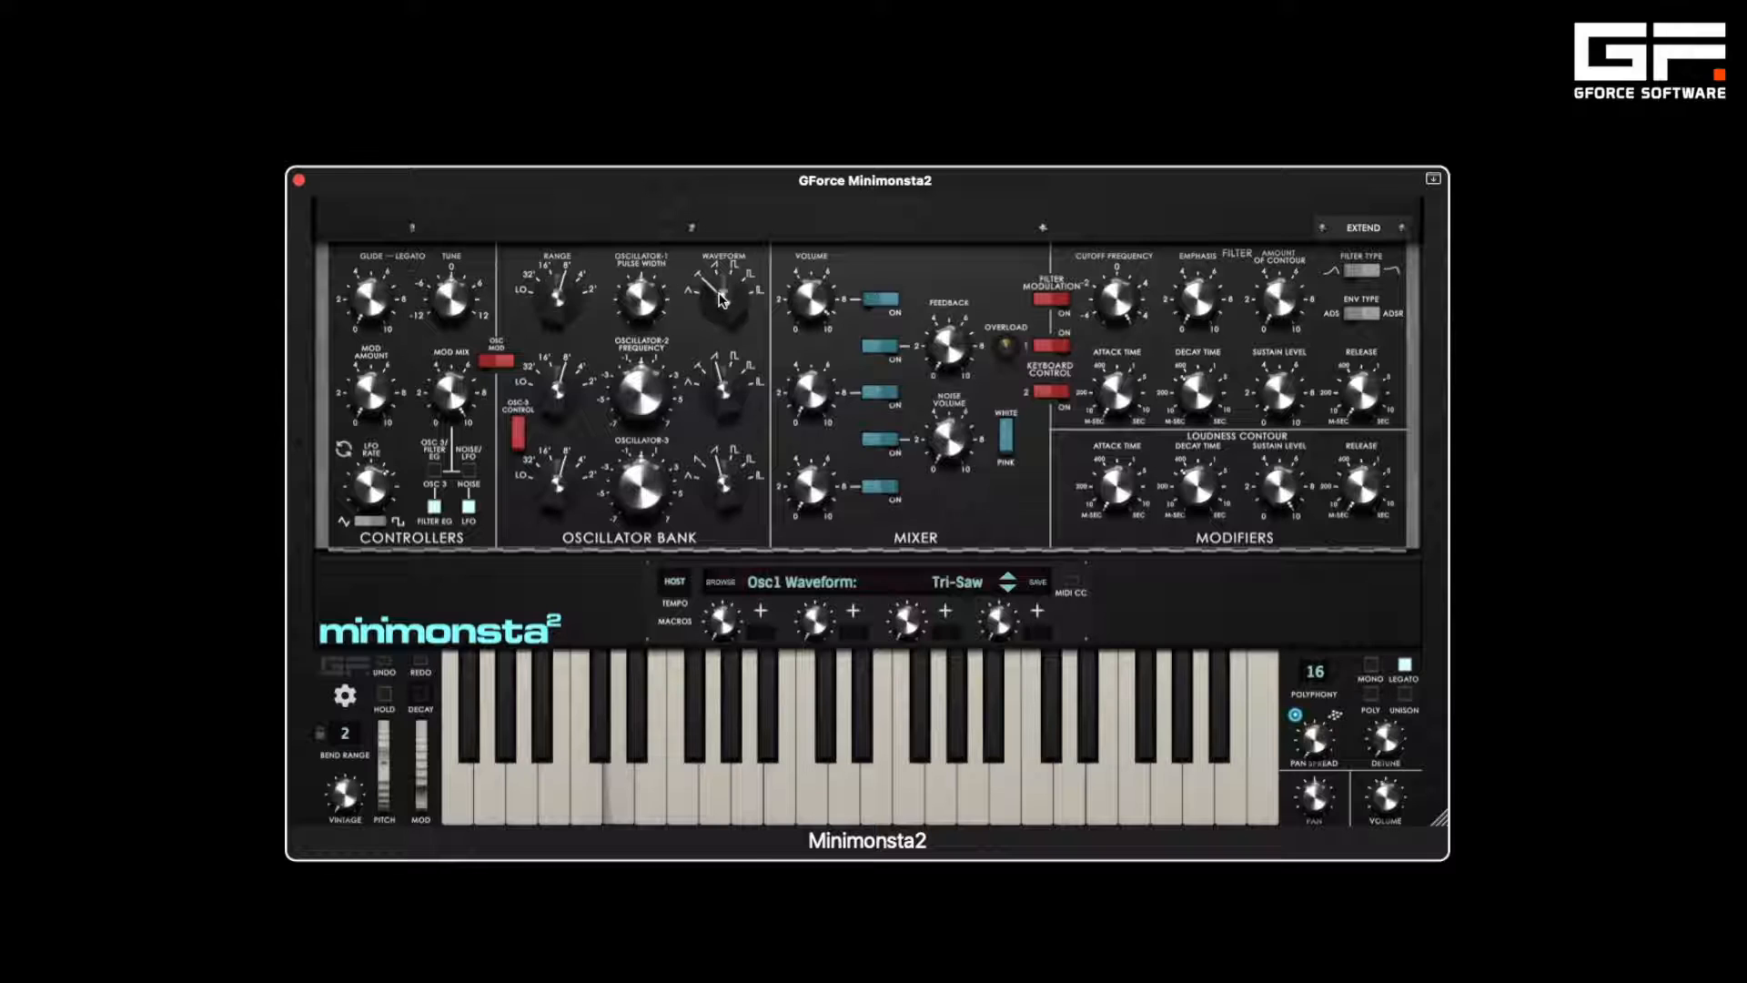
pyautogui.moveTo(719, 300); pyautogui.dragTo(714, 273)
pyautogui.moveTo(725, 305); pyautogui.dragTo(729, 301)
pyautogui.moveTo(725, 305); pyautogui.dragTo(722, 287)
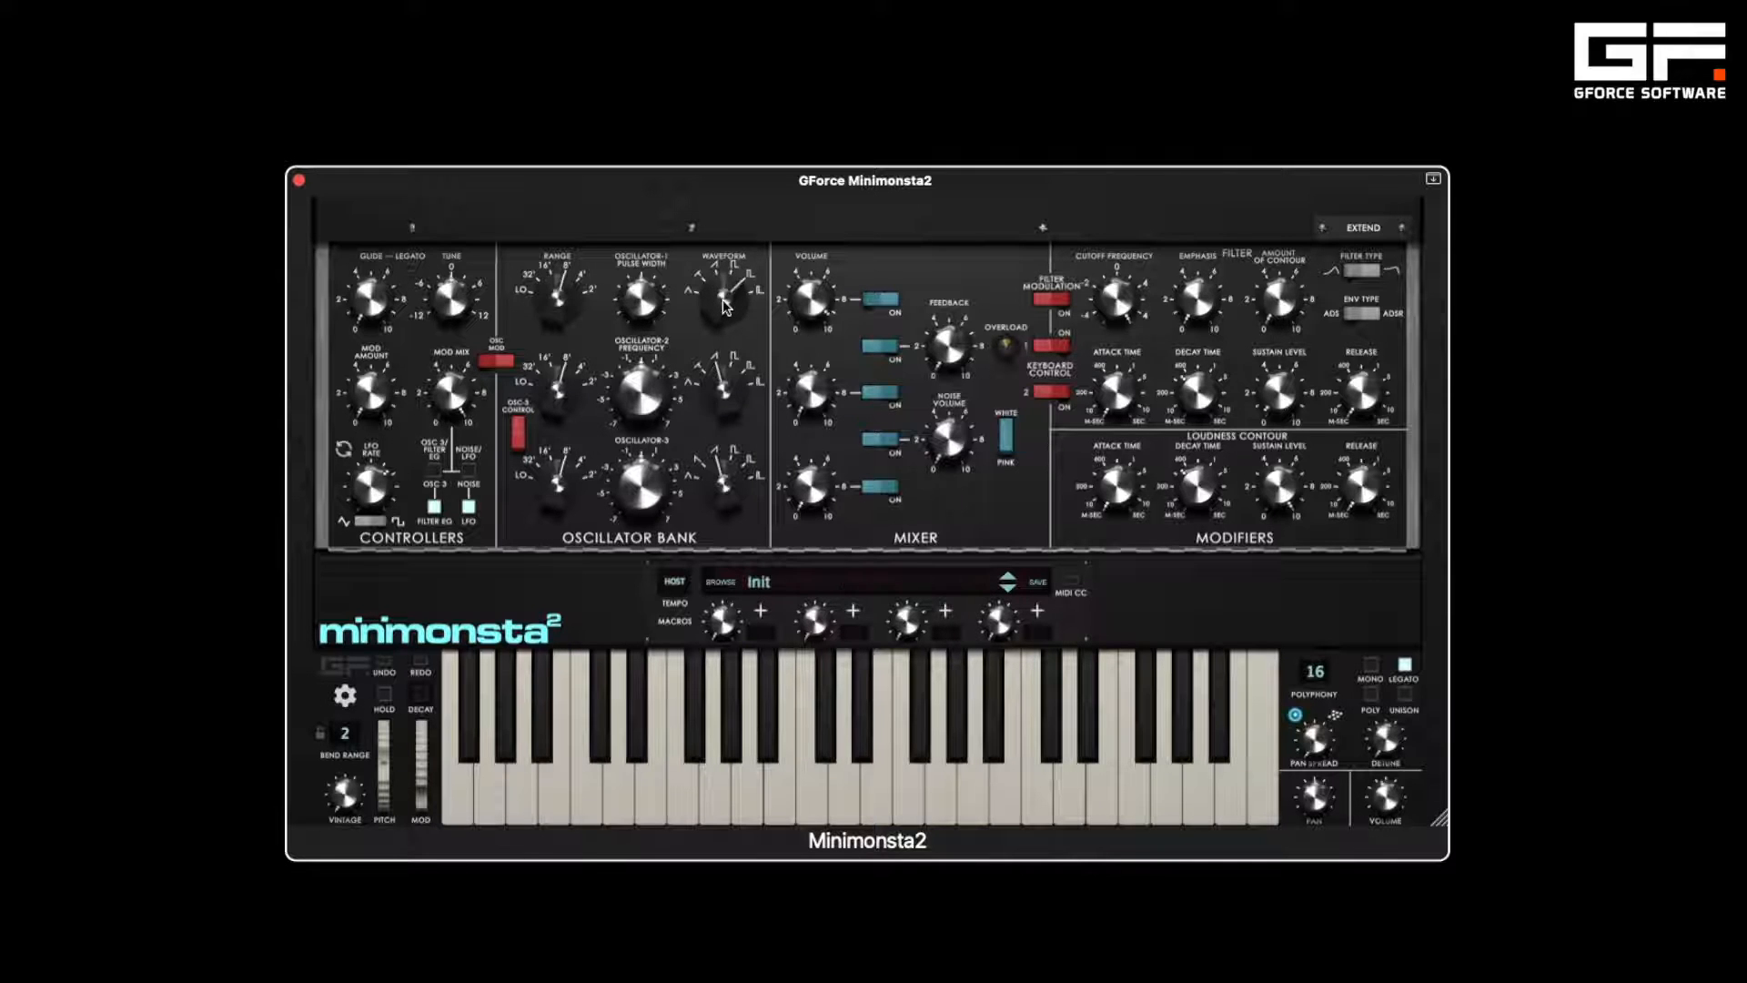
pyautogui.moveTo(725, 306); pyautogui.dragTo(718, 273)
# - Swap oscillator 1 for oscillator 3 in the mixer at about -0.58 dB and set oscillator 3's waveform to the second shape
pyautogui.click(869, 299)
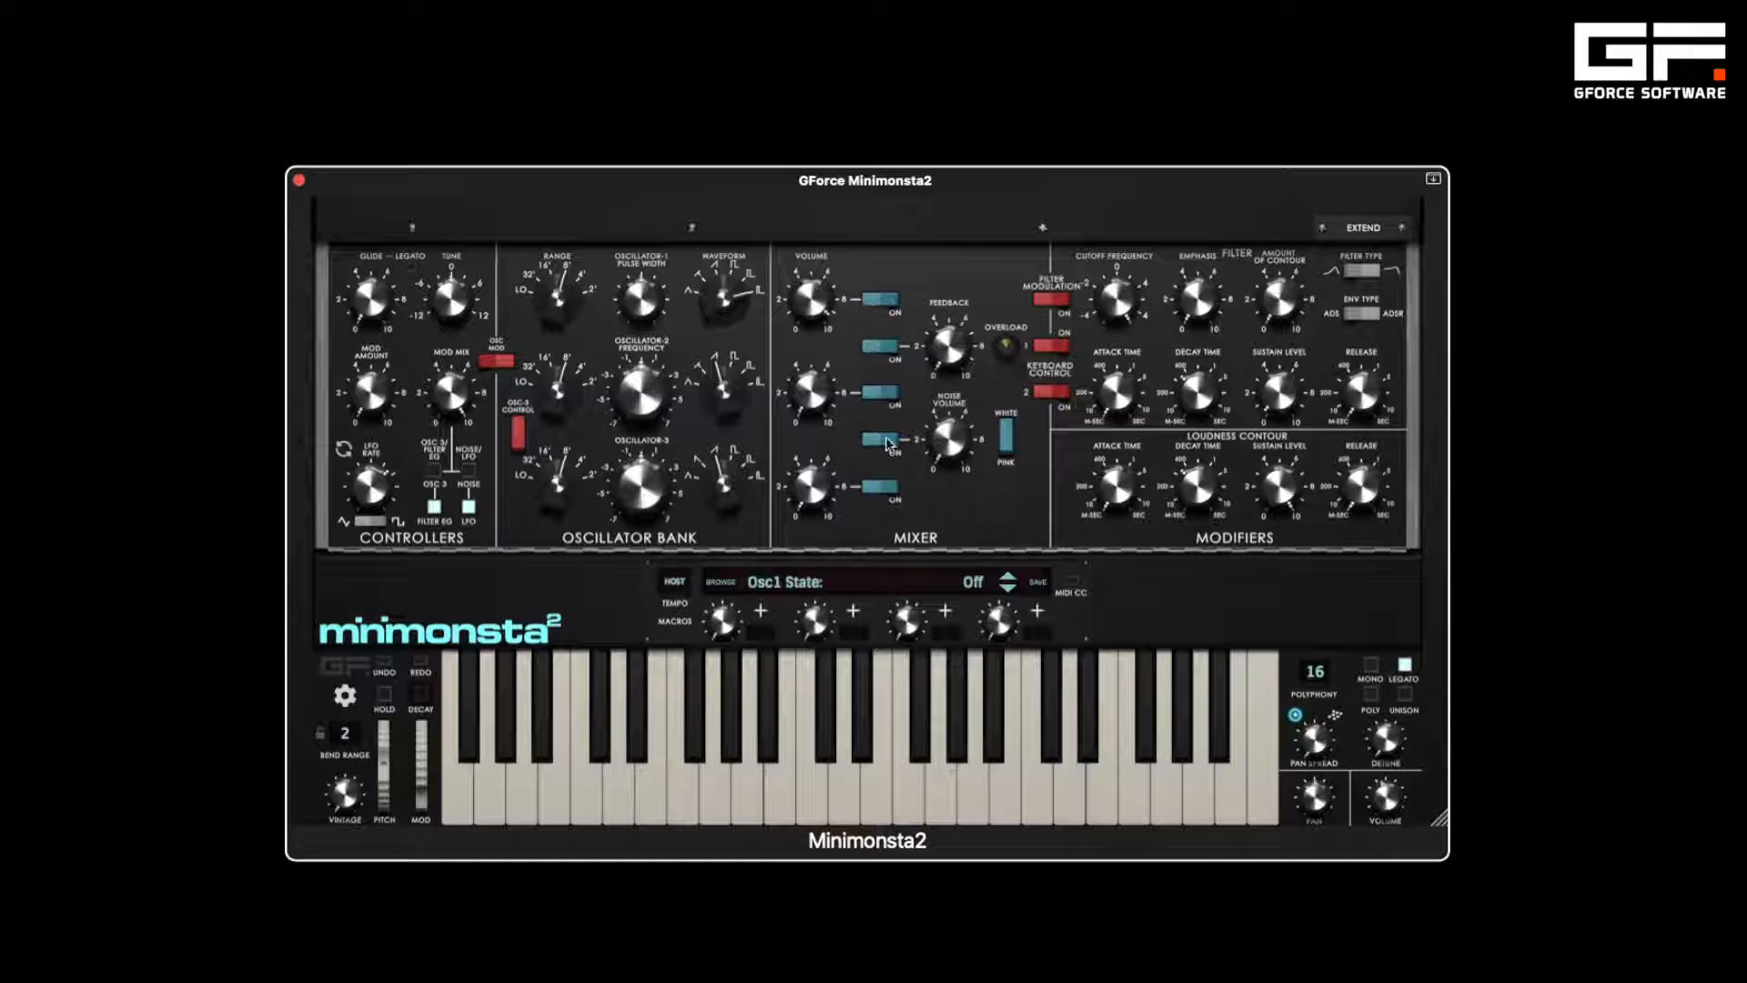
pyautogui.click(883, 487)
pyautogui.moveTo(814, 485); pyautogui.dragTo(819, 271)
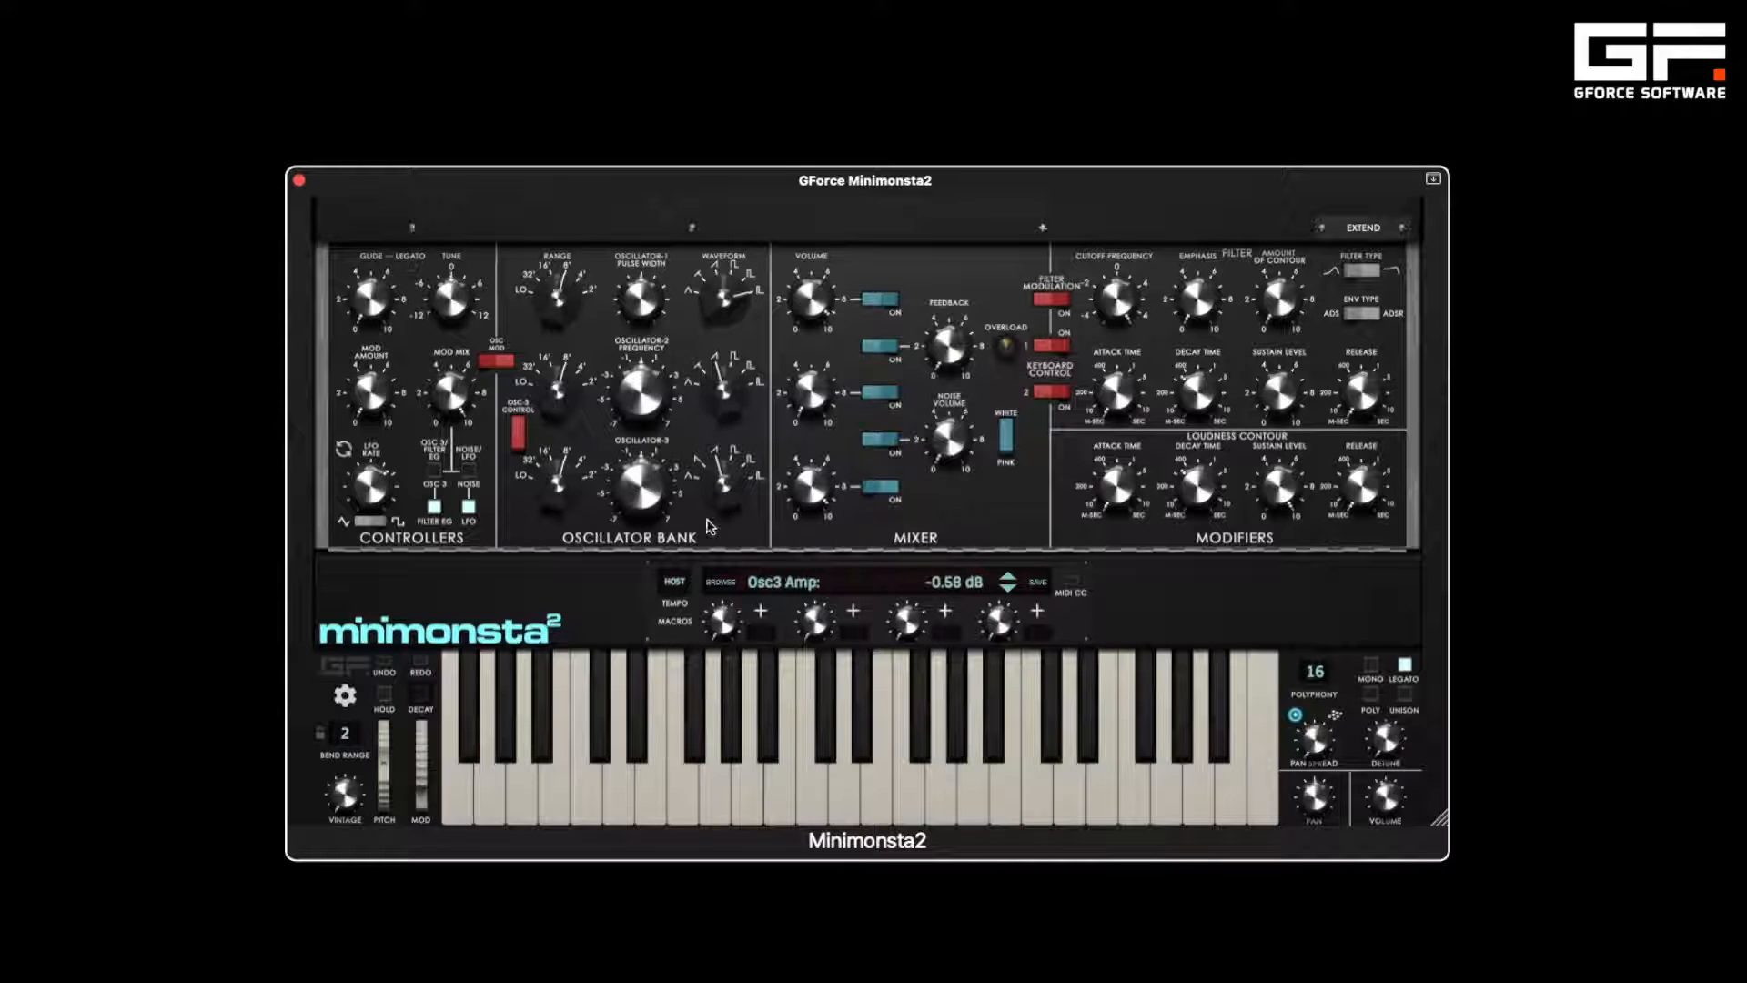
pyautogui.moveTo(728, 499)
pyautogui.mouseDown()
pyautogui.moveTo(727, 534)
pyautogui.moveTo(724, 469)
pyautogui.mouseUp()
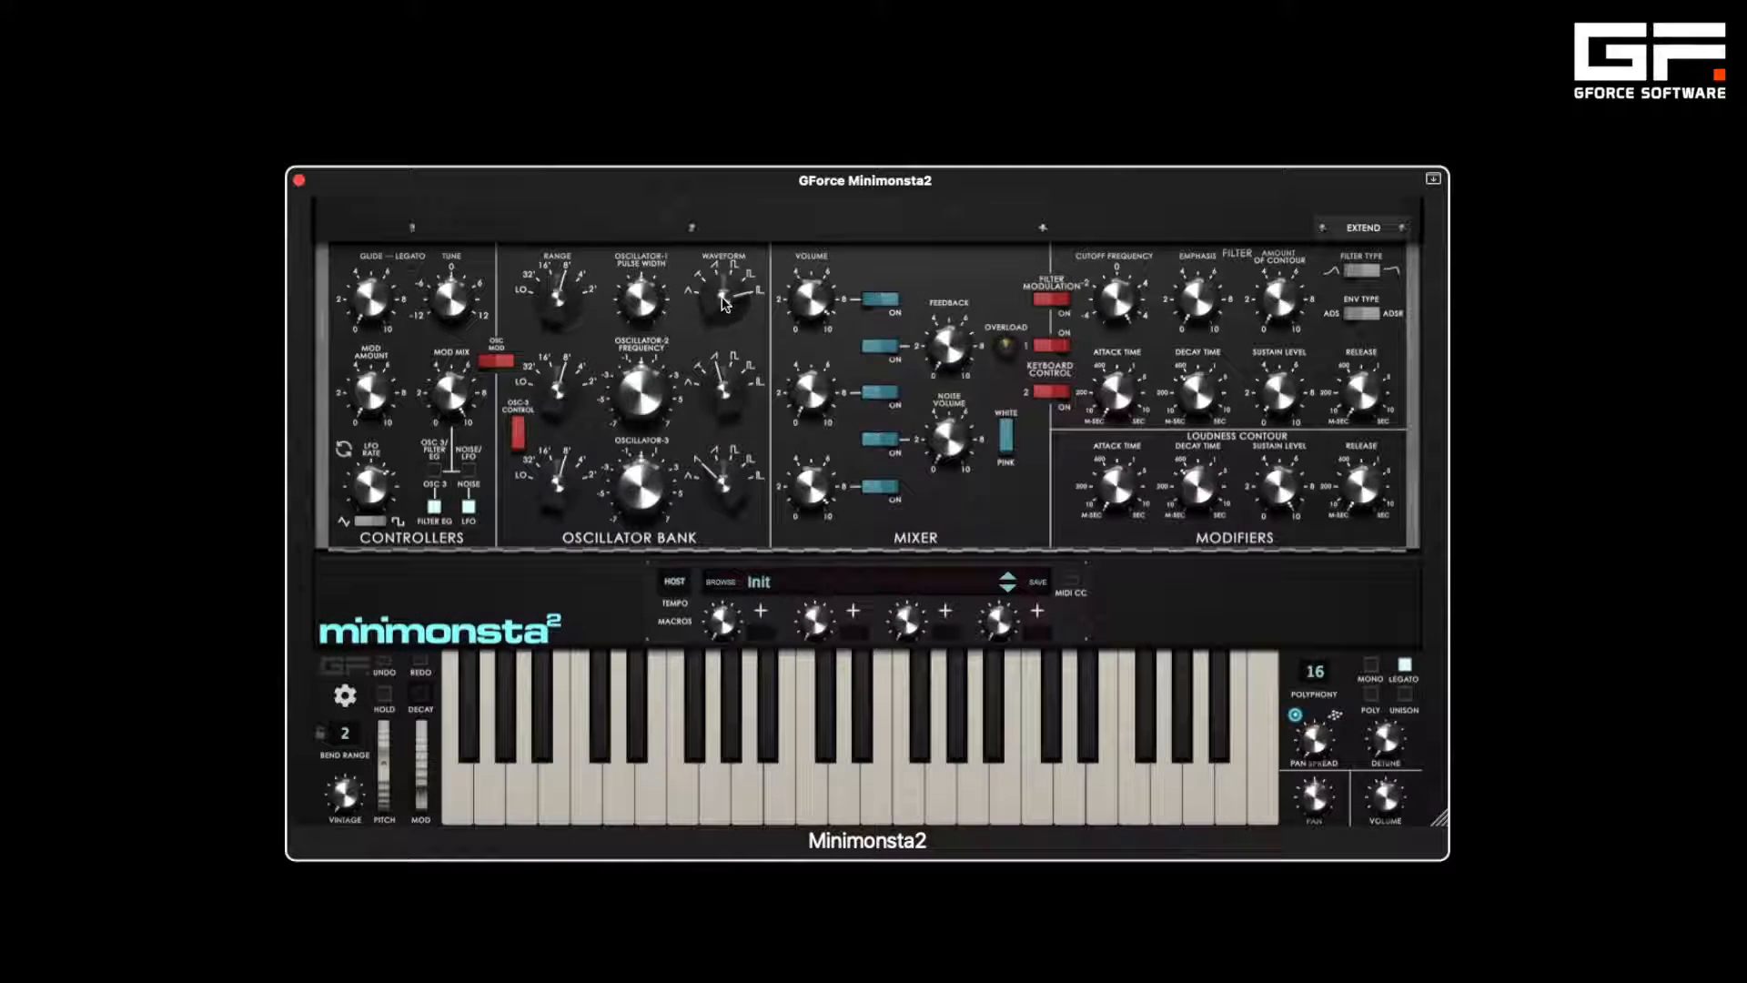
# - Set oscillator 1's waveform to square and reset its pulse width to the default value
pyautogui.moveTo(727, 314); pyautogui.dragTo(651, 319)
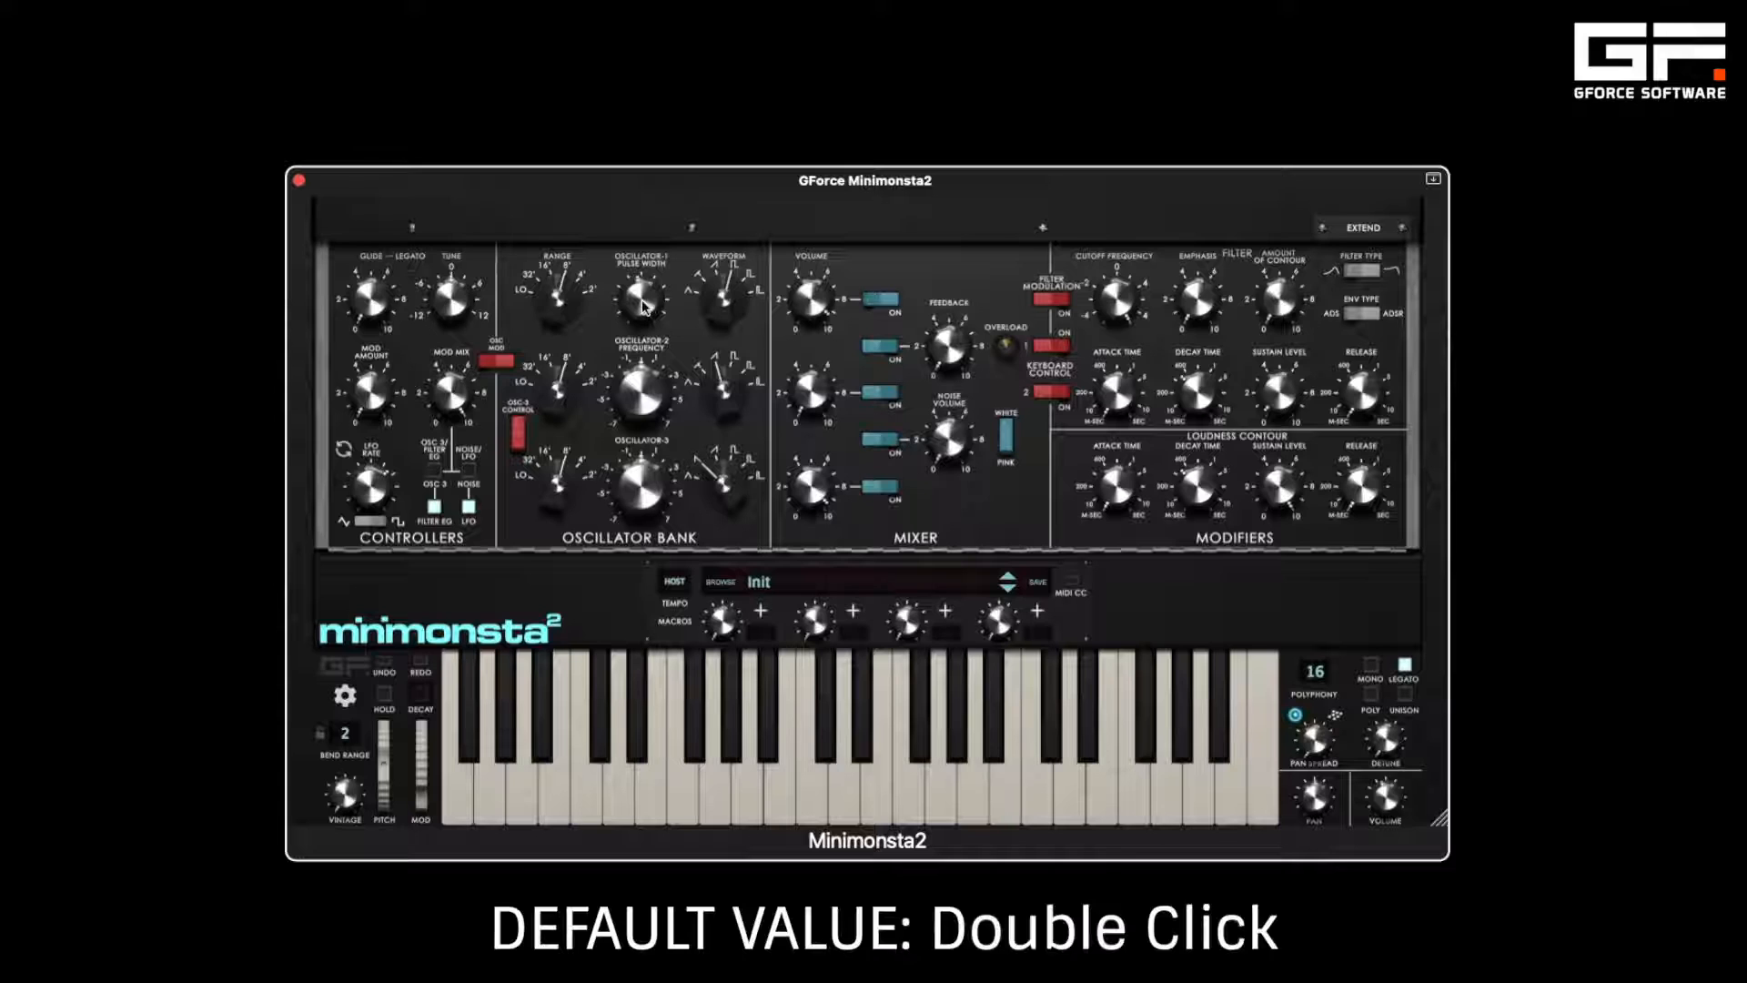
pyautogui.doubleClick(643, 300)
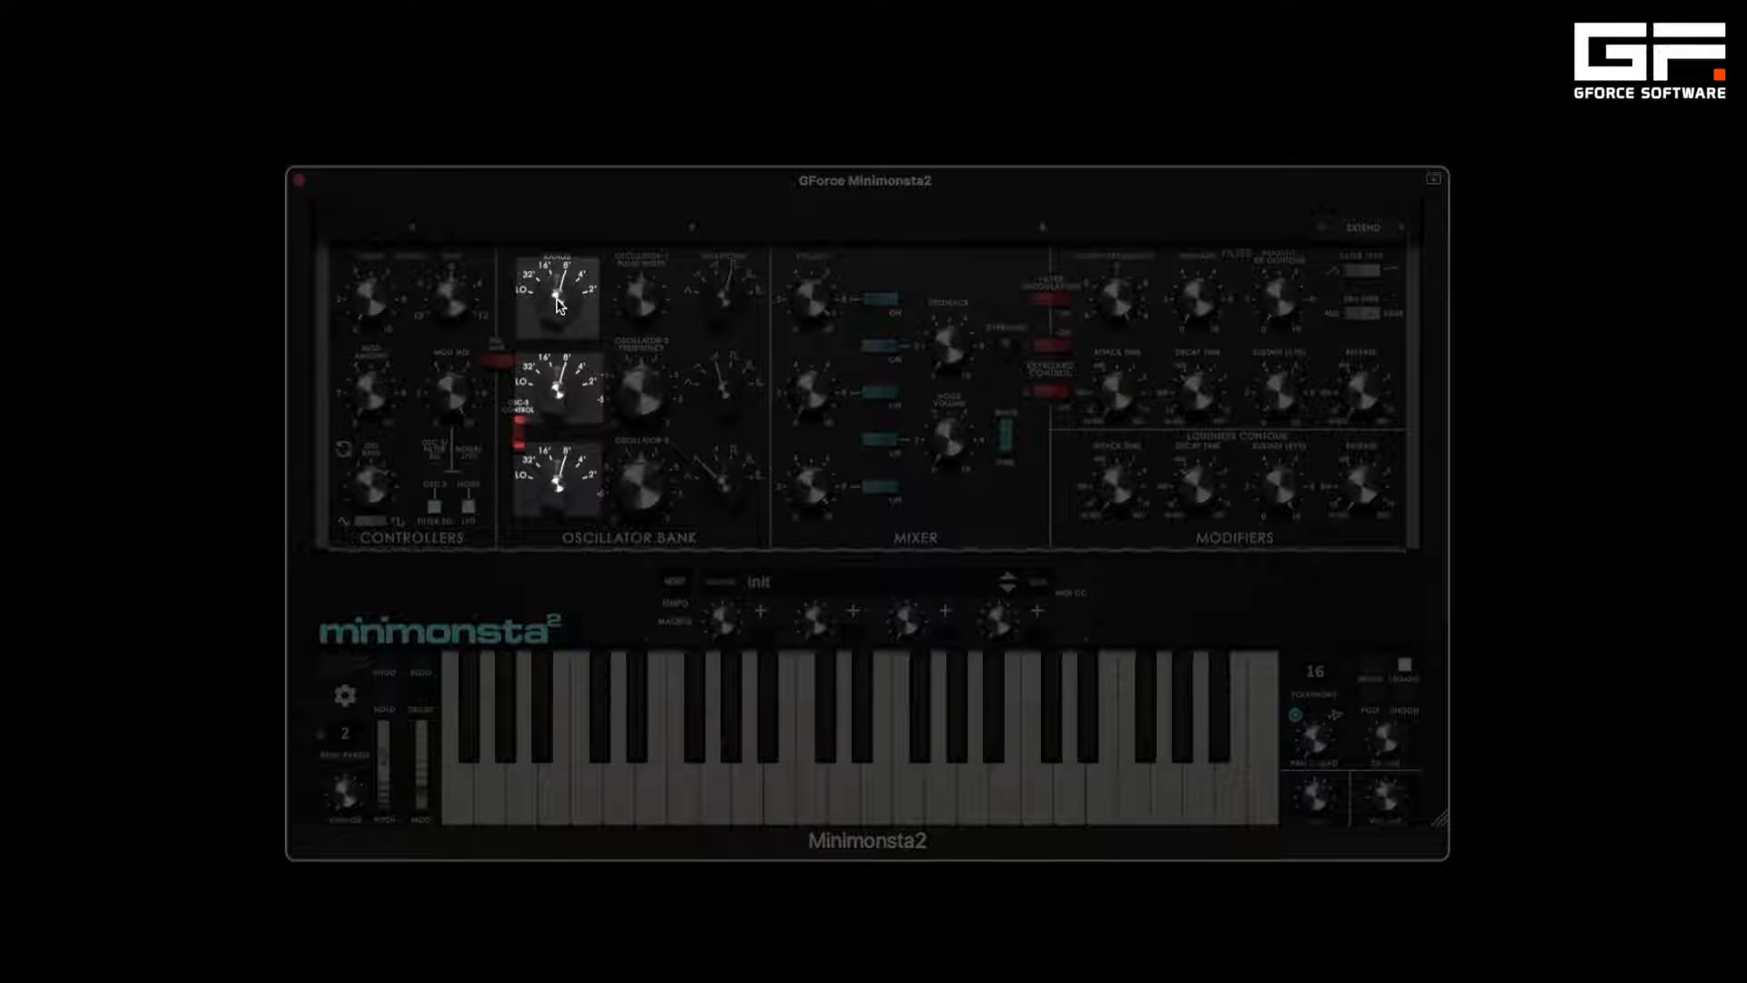
# - Try lower range settings for oscillator 1, including 32'
pyautogui.moveTo(557, 294)
pyautogui.moveTo(558, 296); pyautogui.dragTo(557, 349)
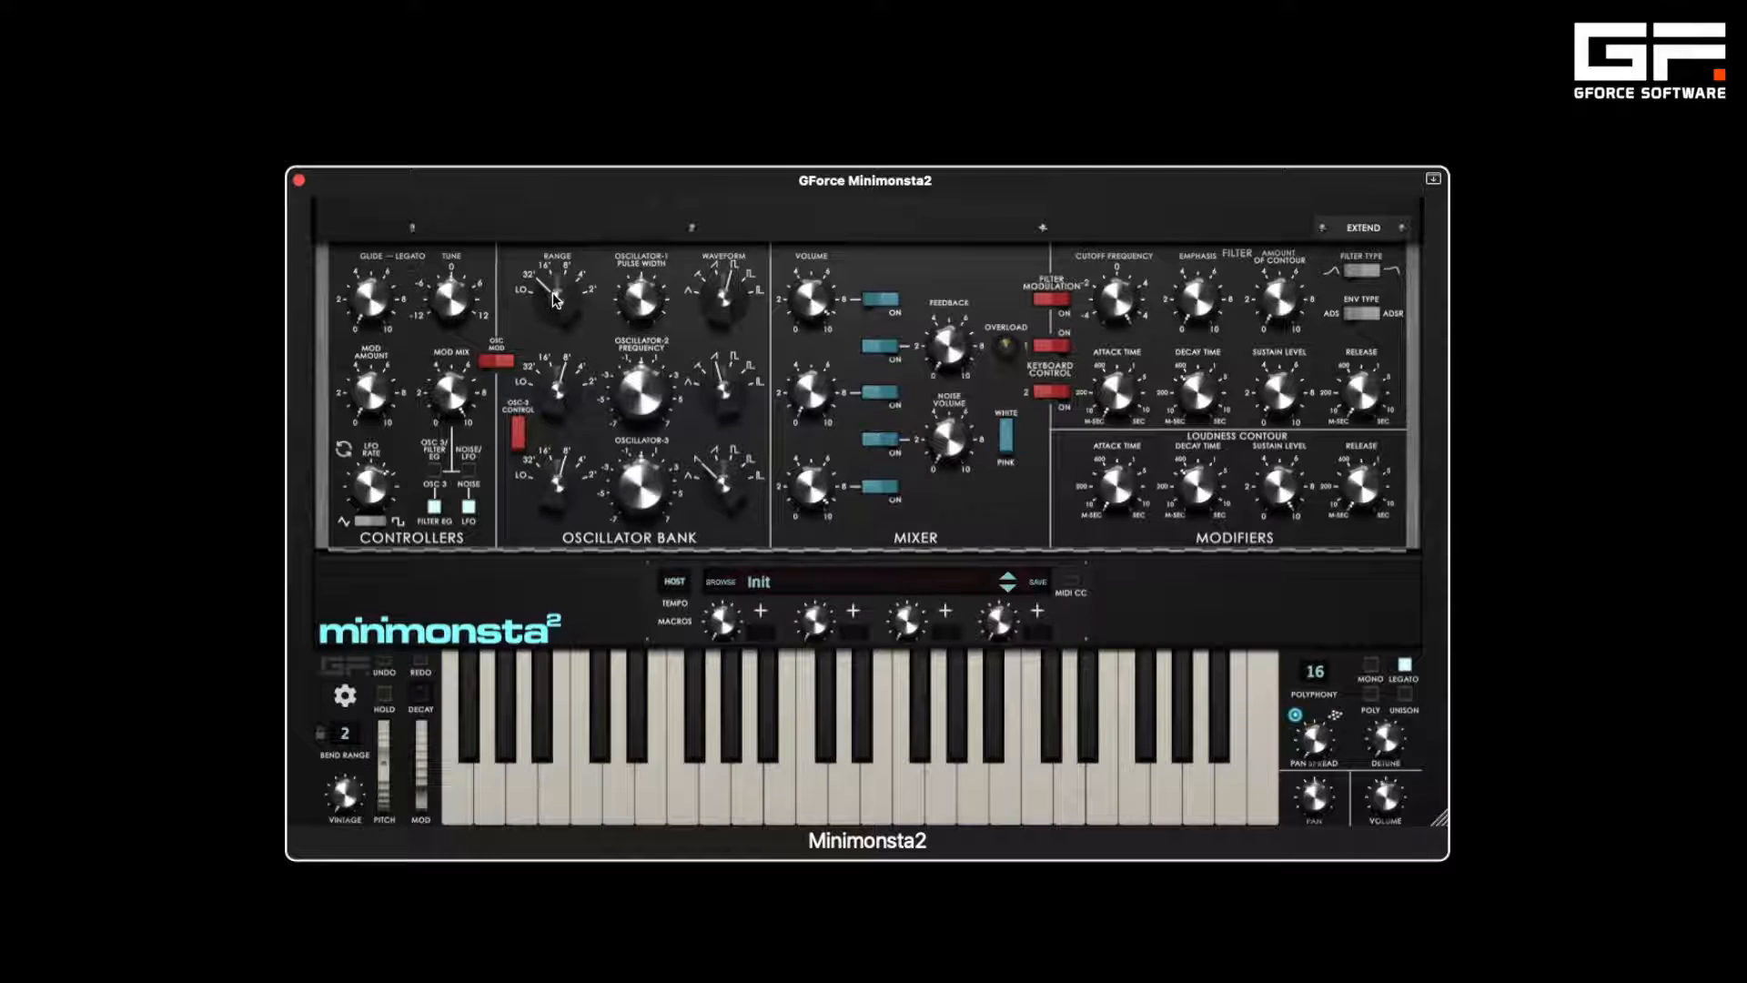
pyautogui.moveTo(554, 298); pyautogui.dragTo(553, 357)
# - Switch off oscillator 1 in the mixer, switch on oscillator 2 and raise its volume
pyautogui.click(879, 300)
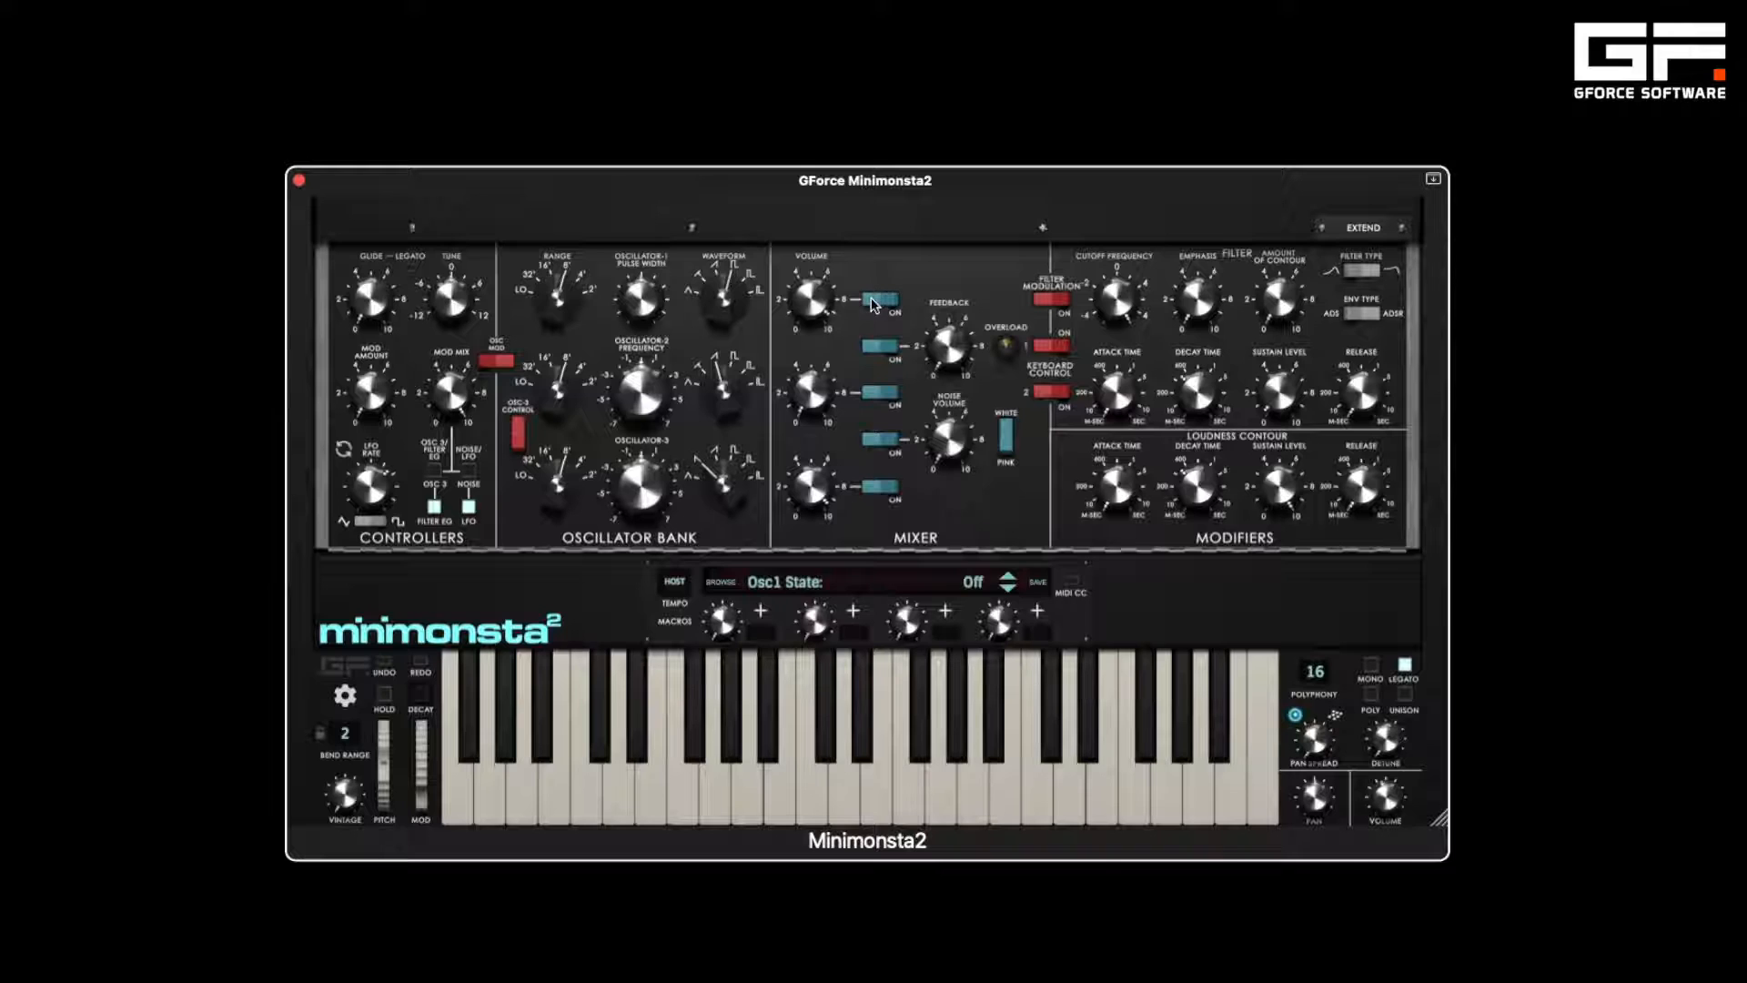
pyautogui.click(886, 389)
pyautogui.moveTo(812, 399); pyautogui.dragTo(813, 300)
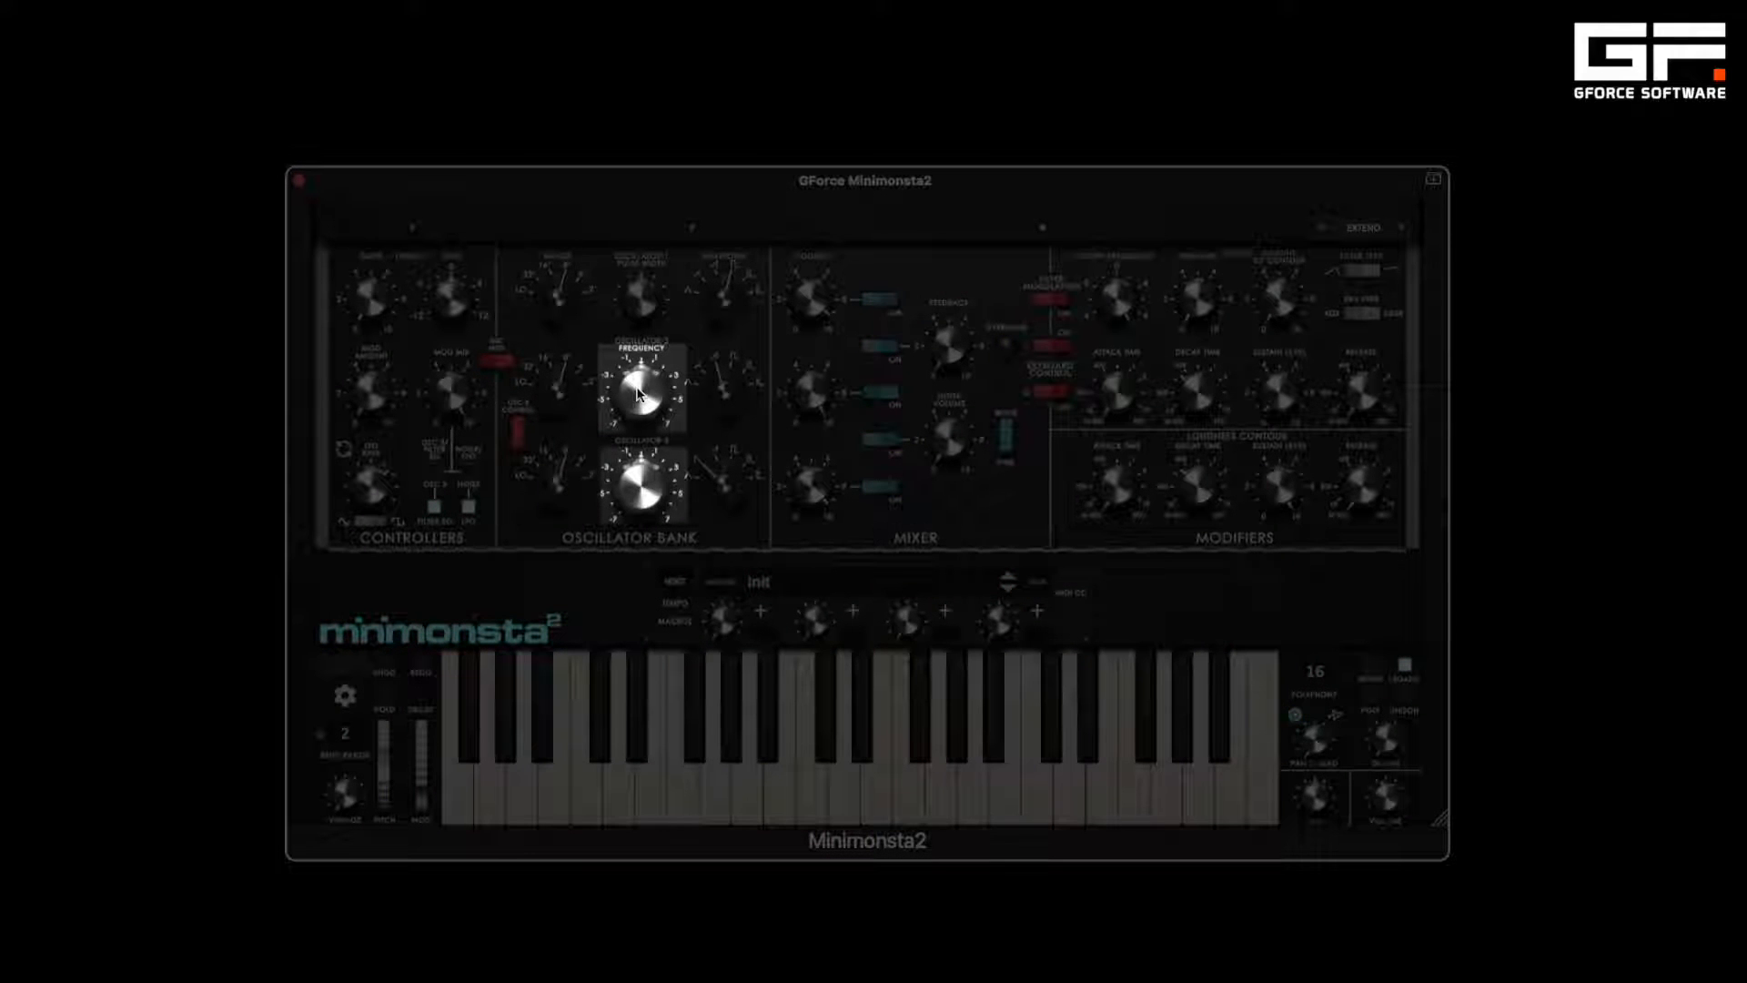
# - Detune oscillator 2's frequency to +6.68 ST and reset it to 0 ST
pyautogui.moveTo(640, 395); pyautogui.dragTo(640, 335)
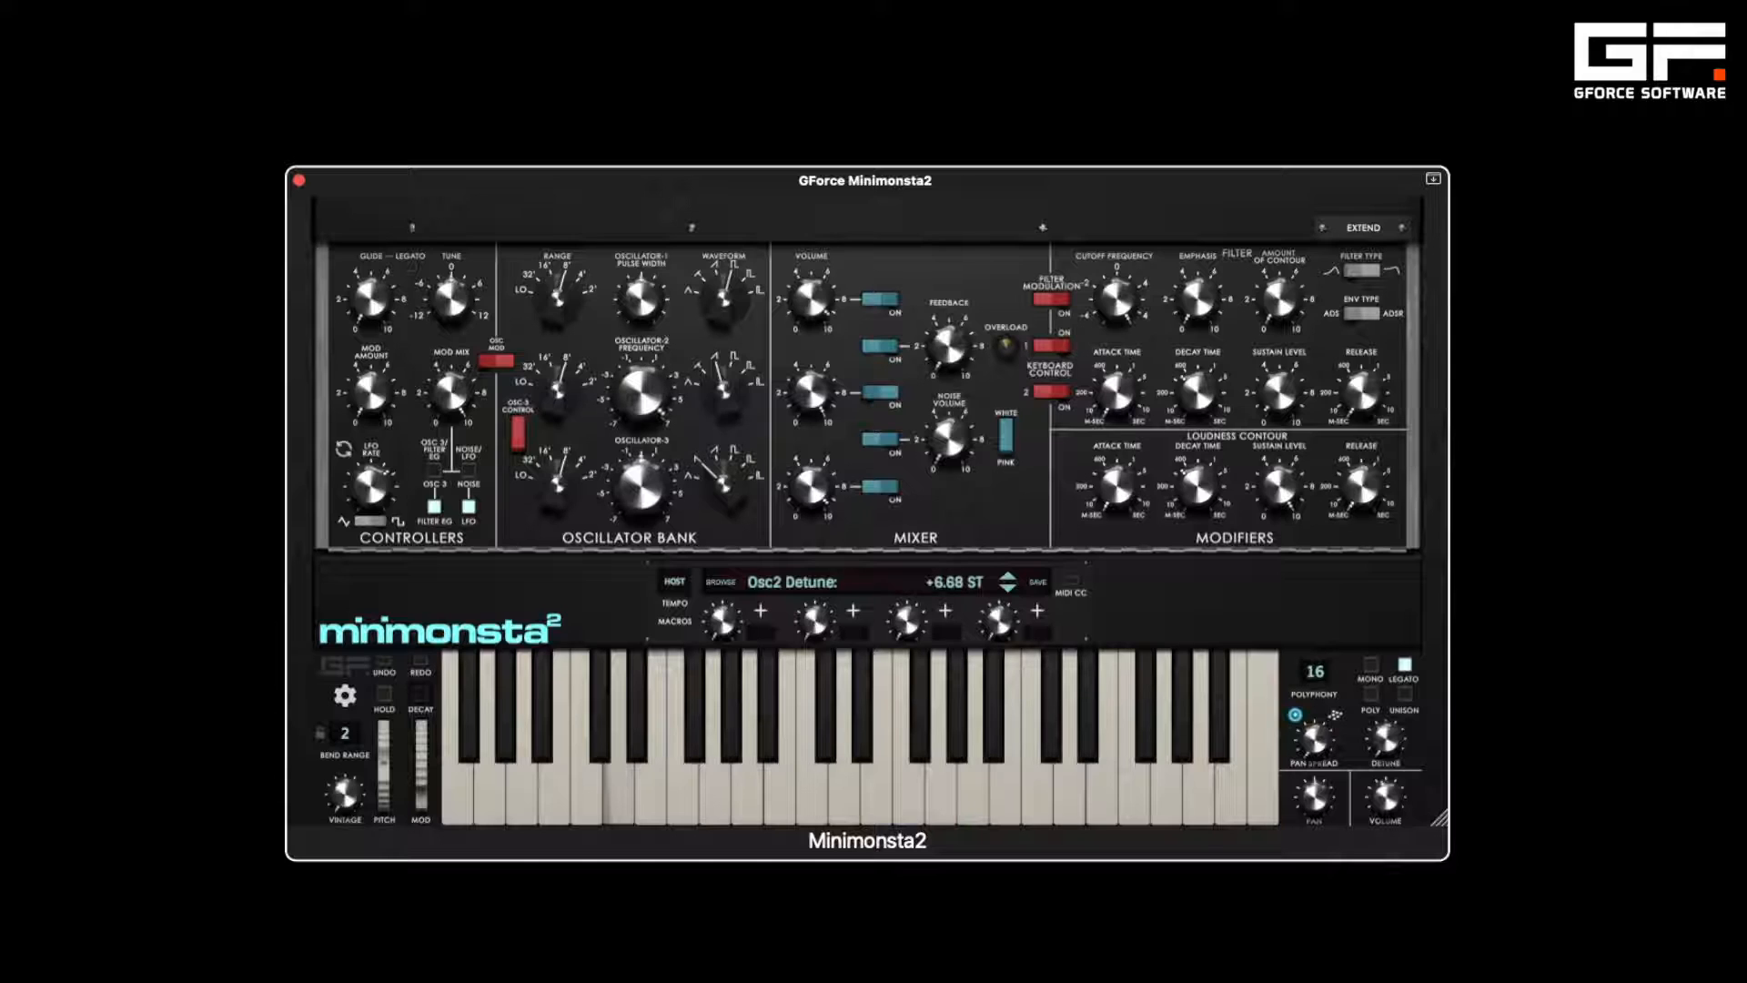
pyautogui.doubleClick(646, 391)
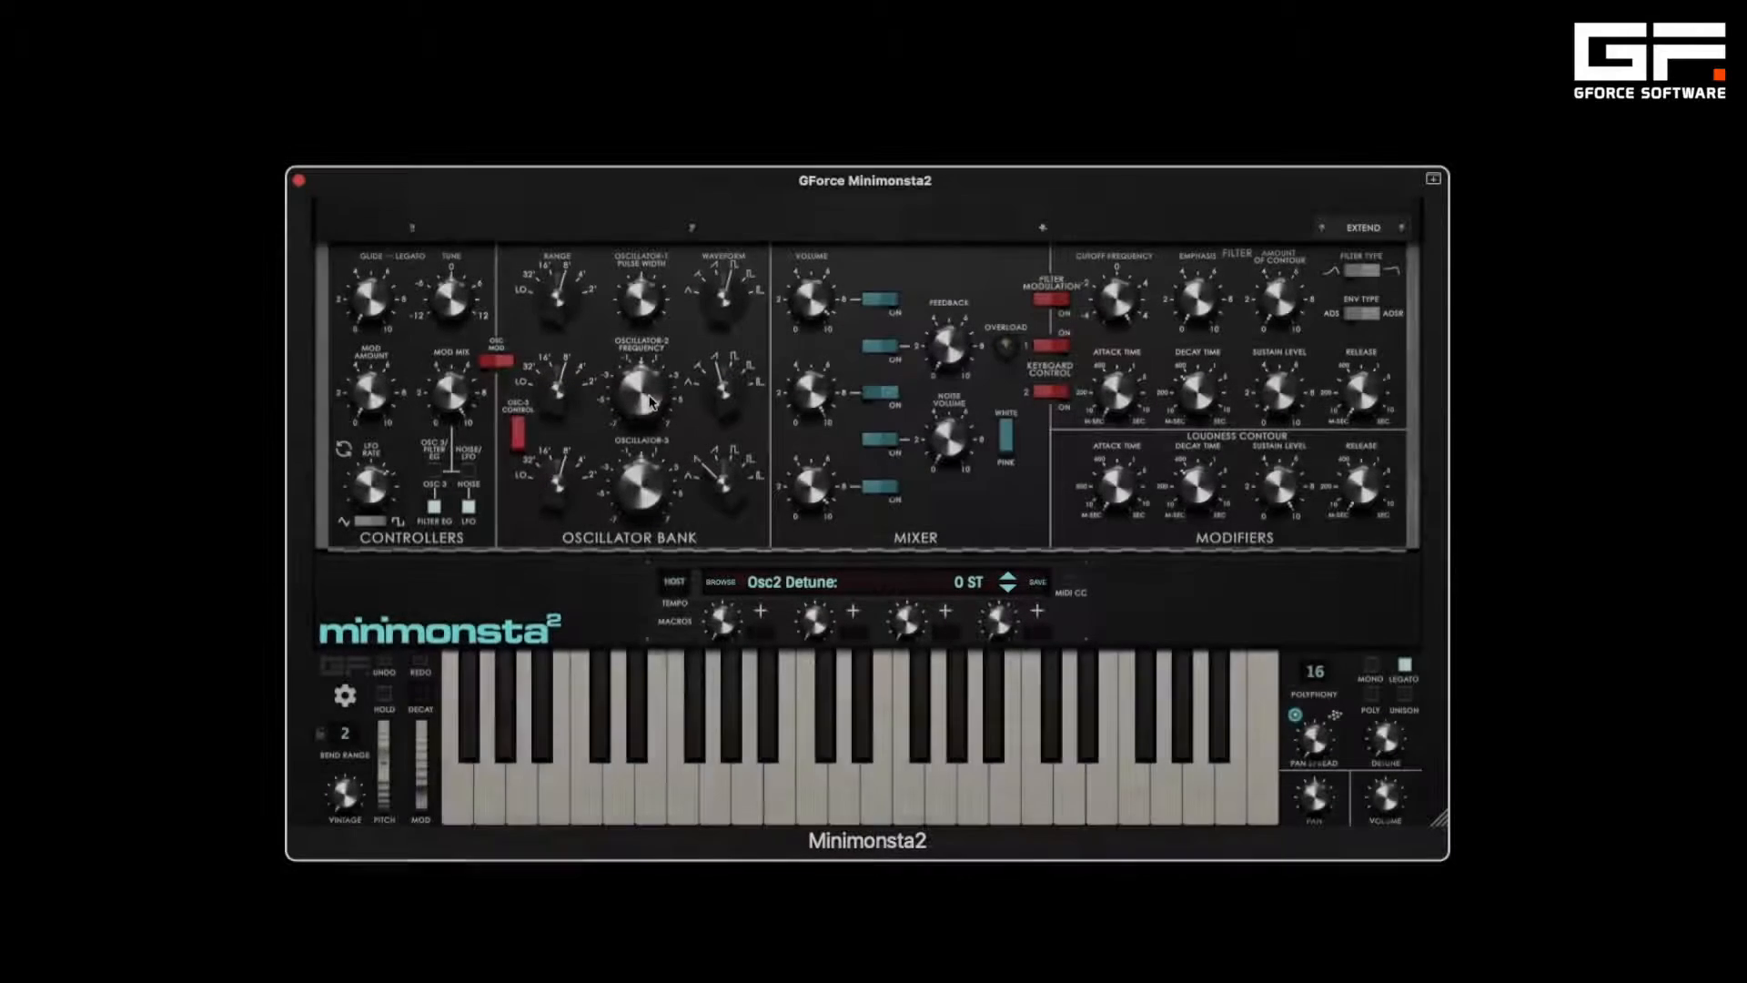
# - Set oscillator 2's detune to exactly +7 ST by entering the value in the parameter display
pyautogui.doubleClick(941, 583)
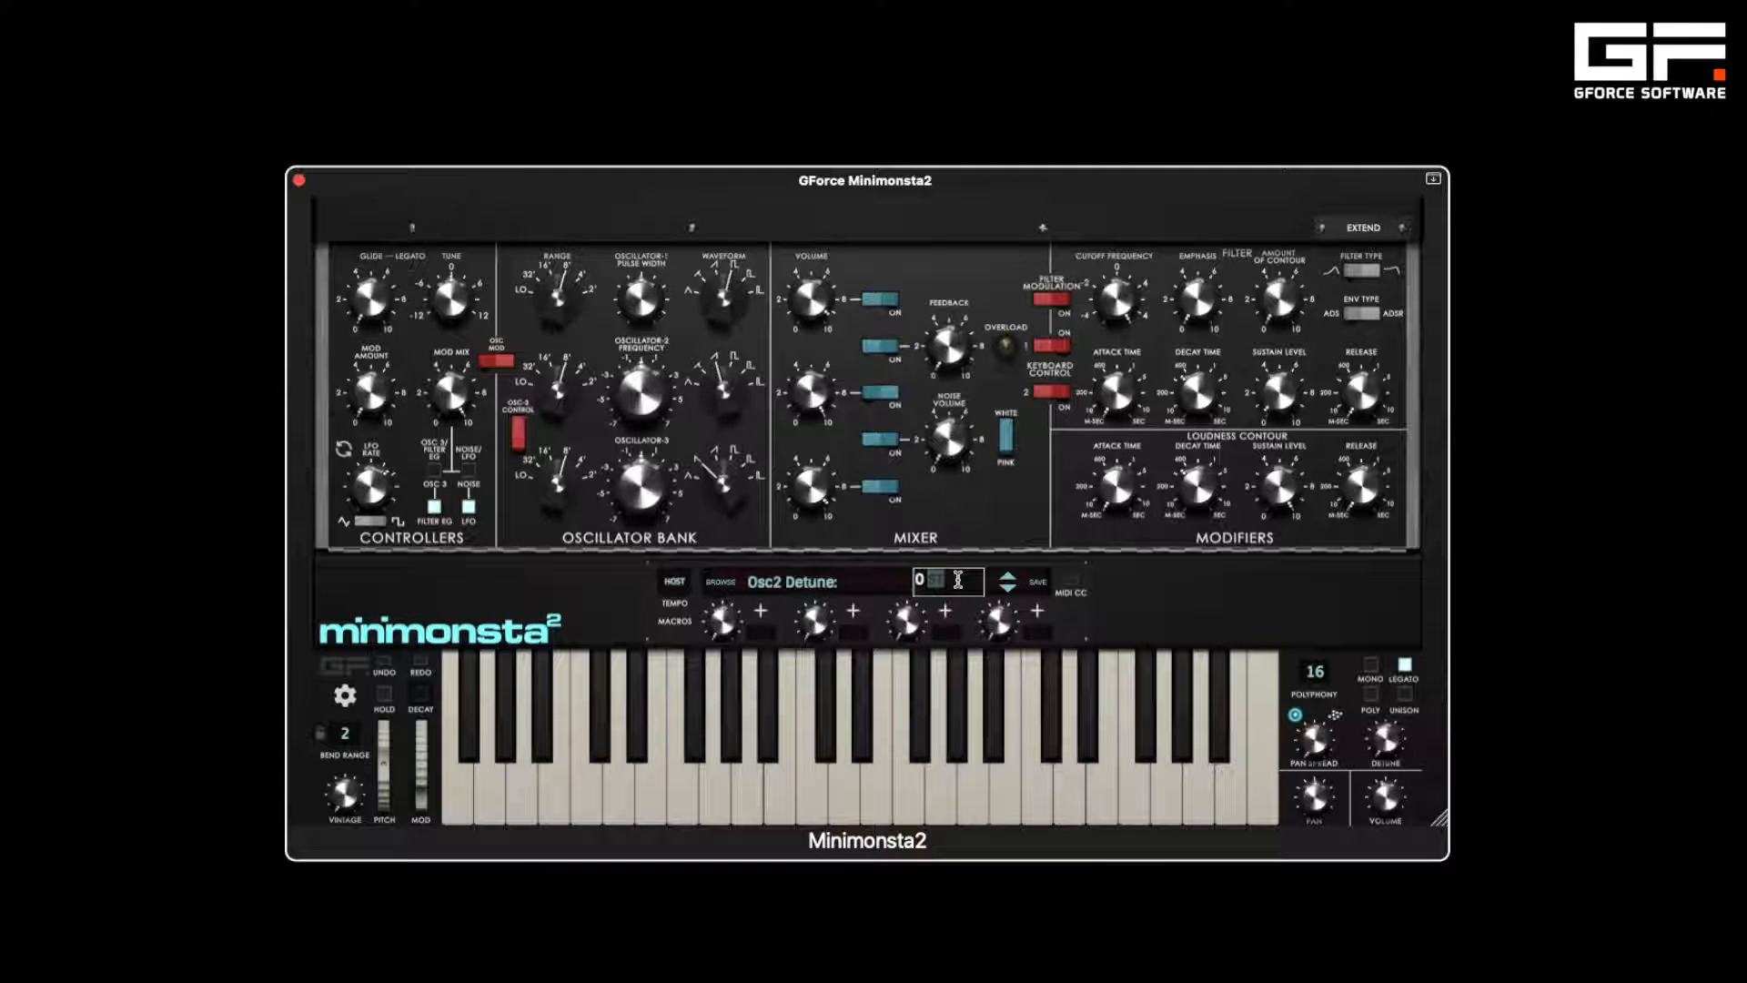
pyautogui.moveTo(957, 580); pyautogui.dragTo(880, 584)
pyautogui.press('BackSpace')
pyautogui.write('+7')
pyautogui.press('Return')
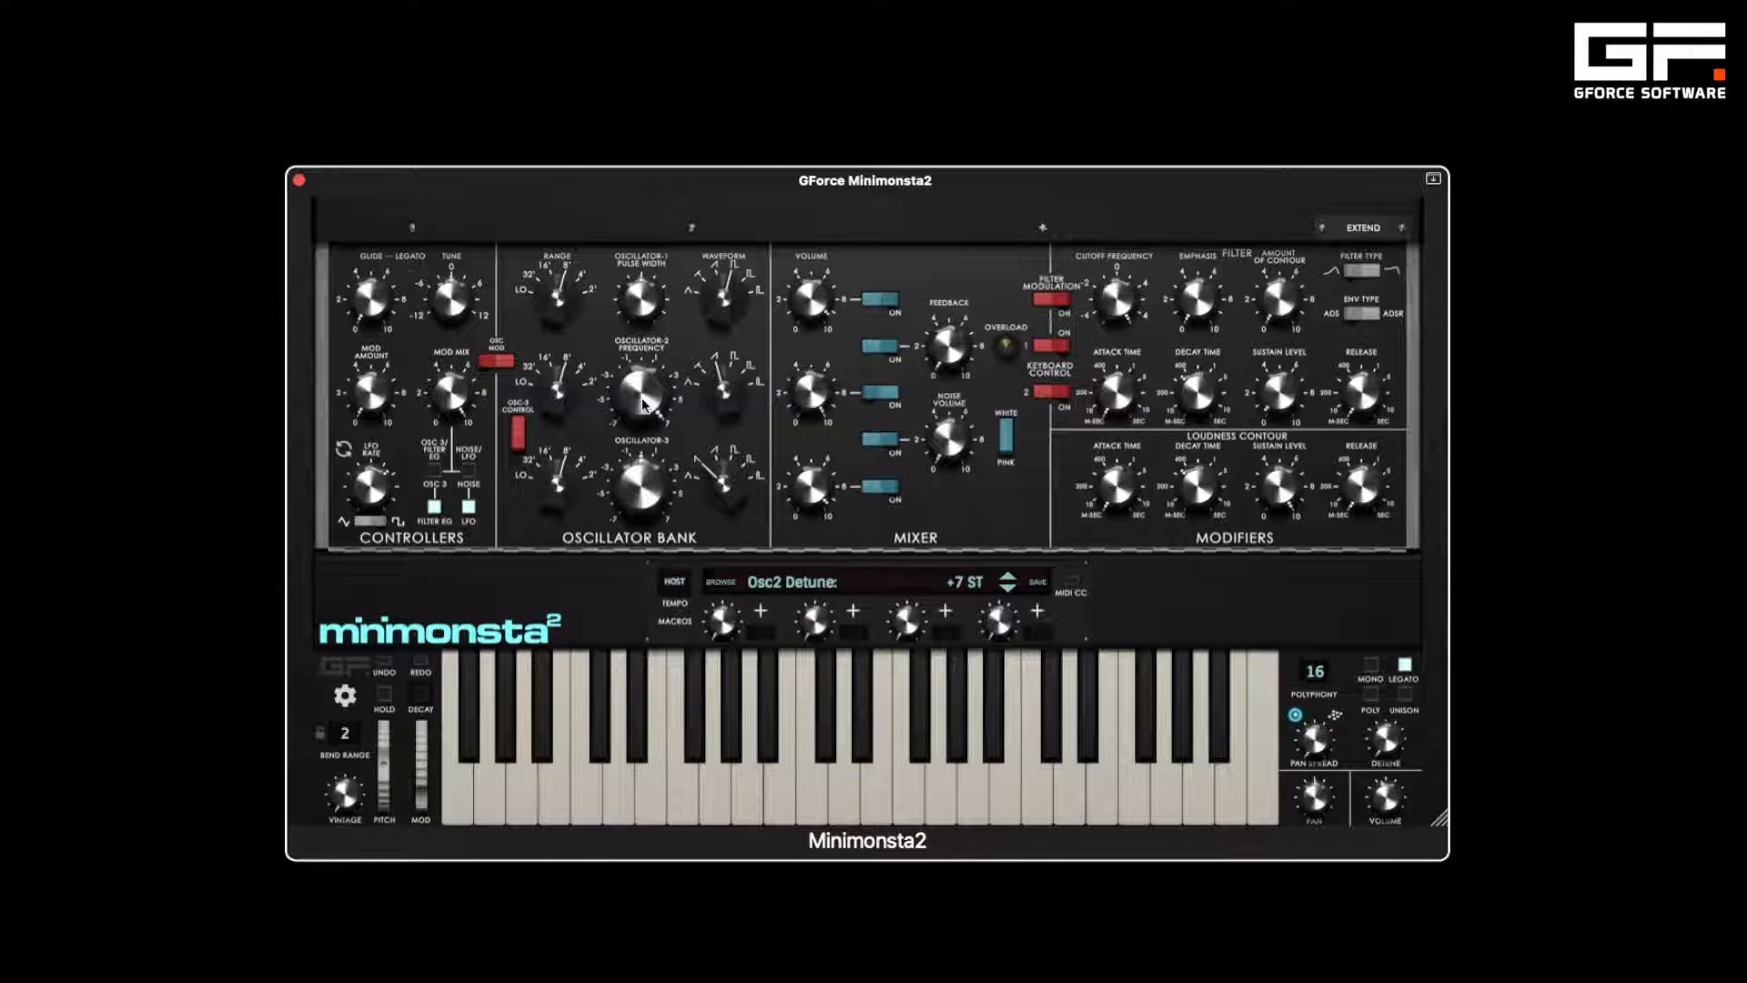
# - Lower oscillator 2's detune to -8 ST in semitone steps and reset it to the default
pyautogui.moveTo(641, 393); pyautogui.dragTo(641, 555)
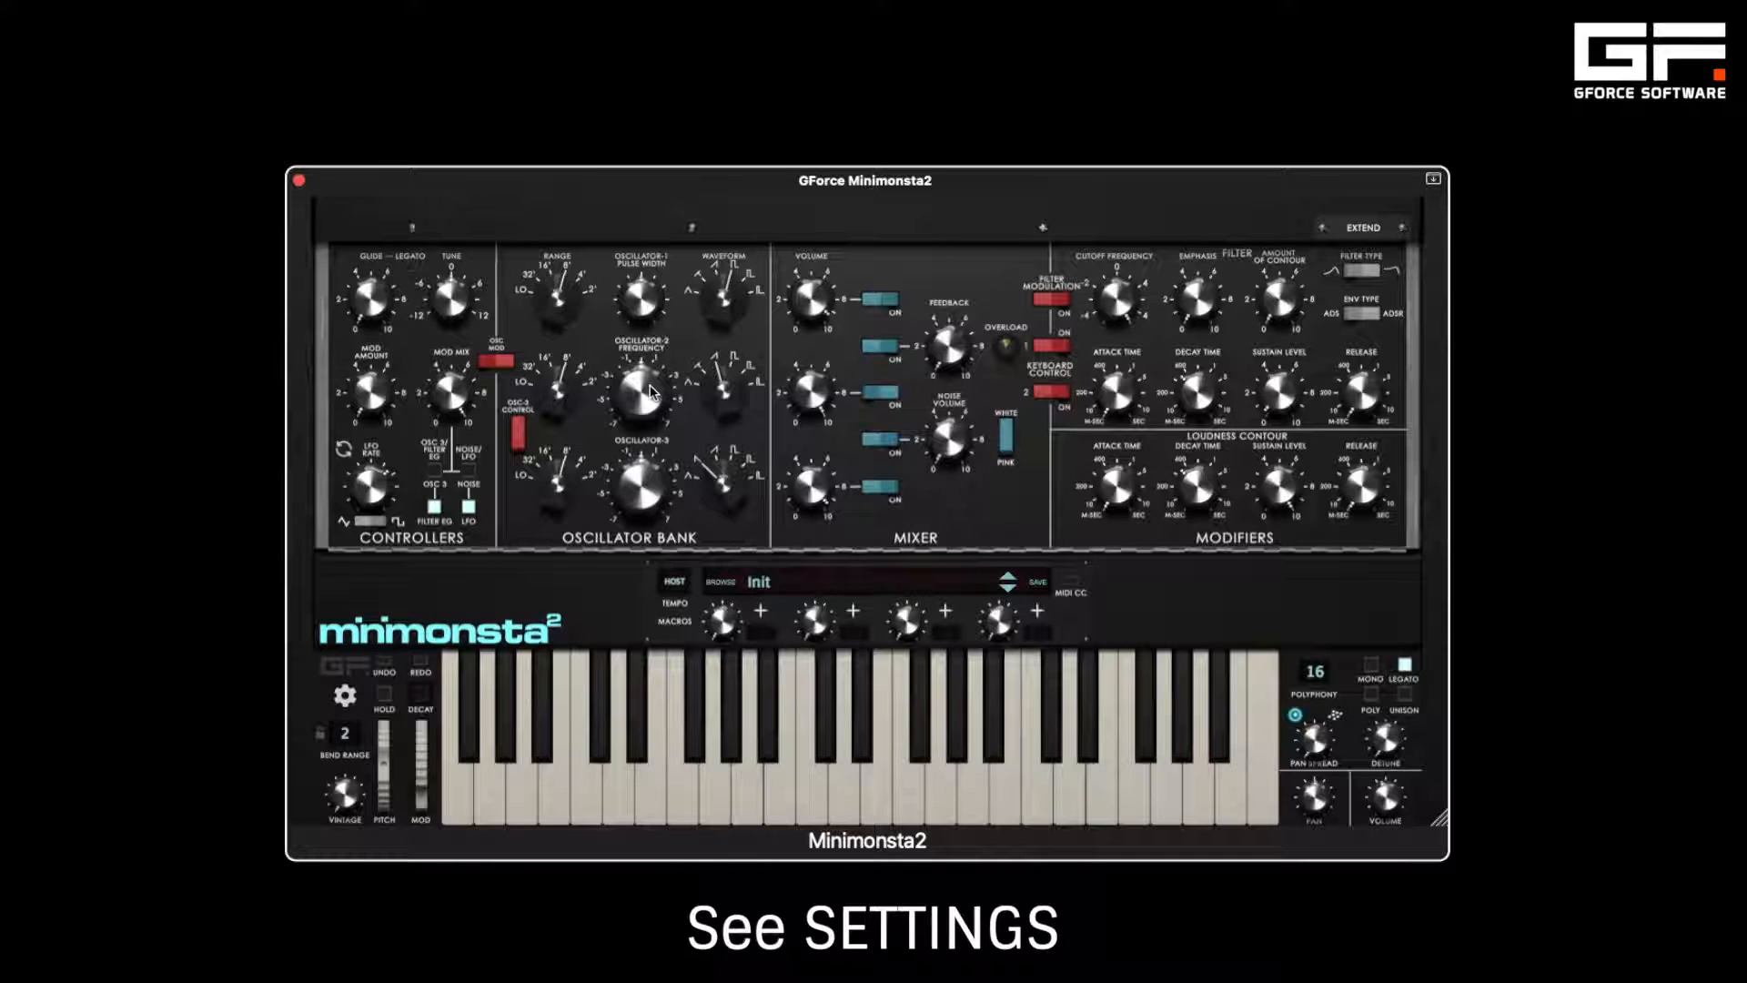
pyautogui.moveTo(651, 391); pyautogui.dragTo(608, 431)
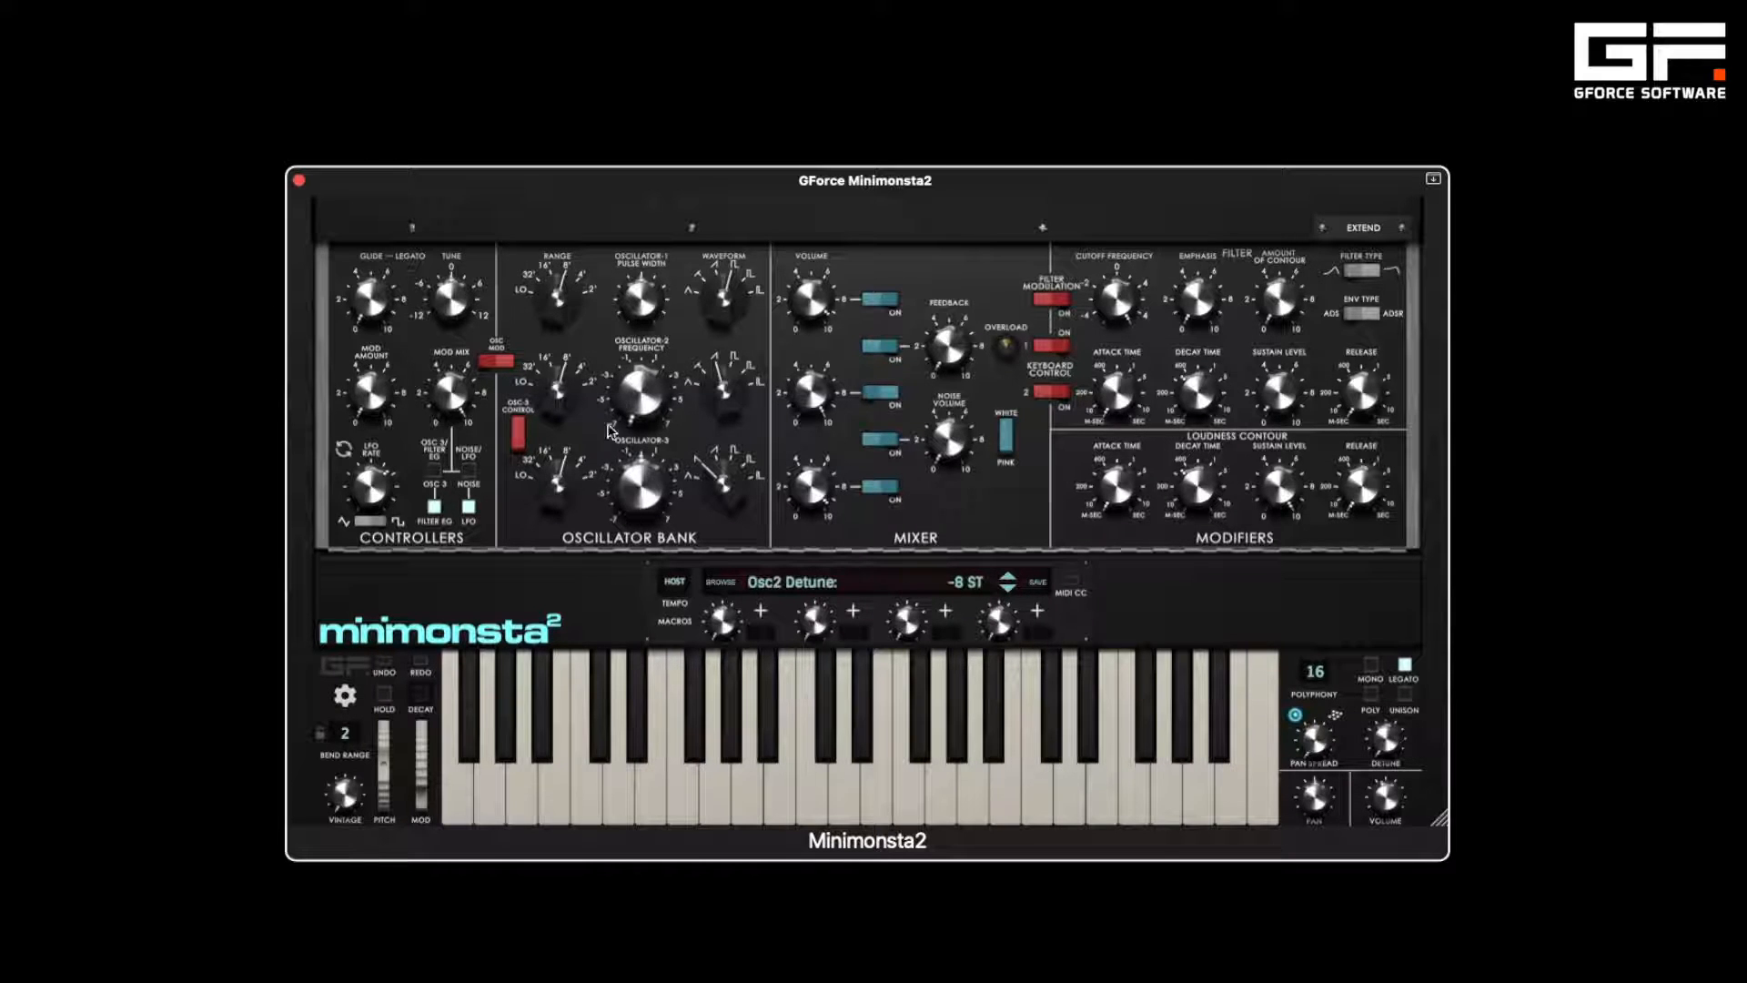
pyautogui.doubleClick(640, 390)
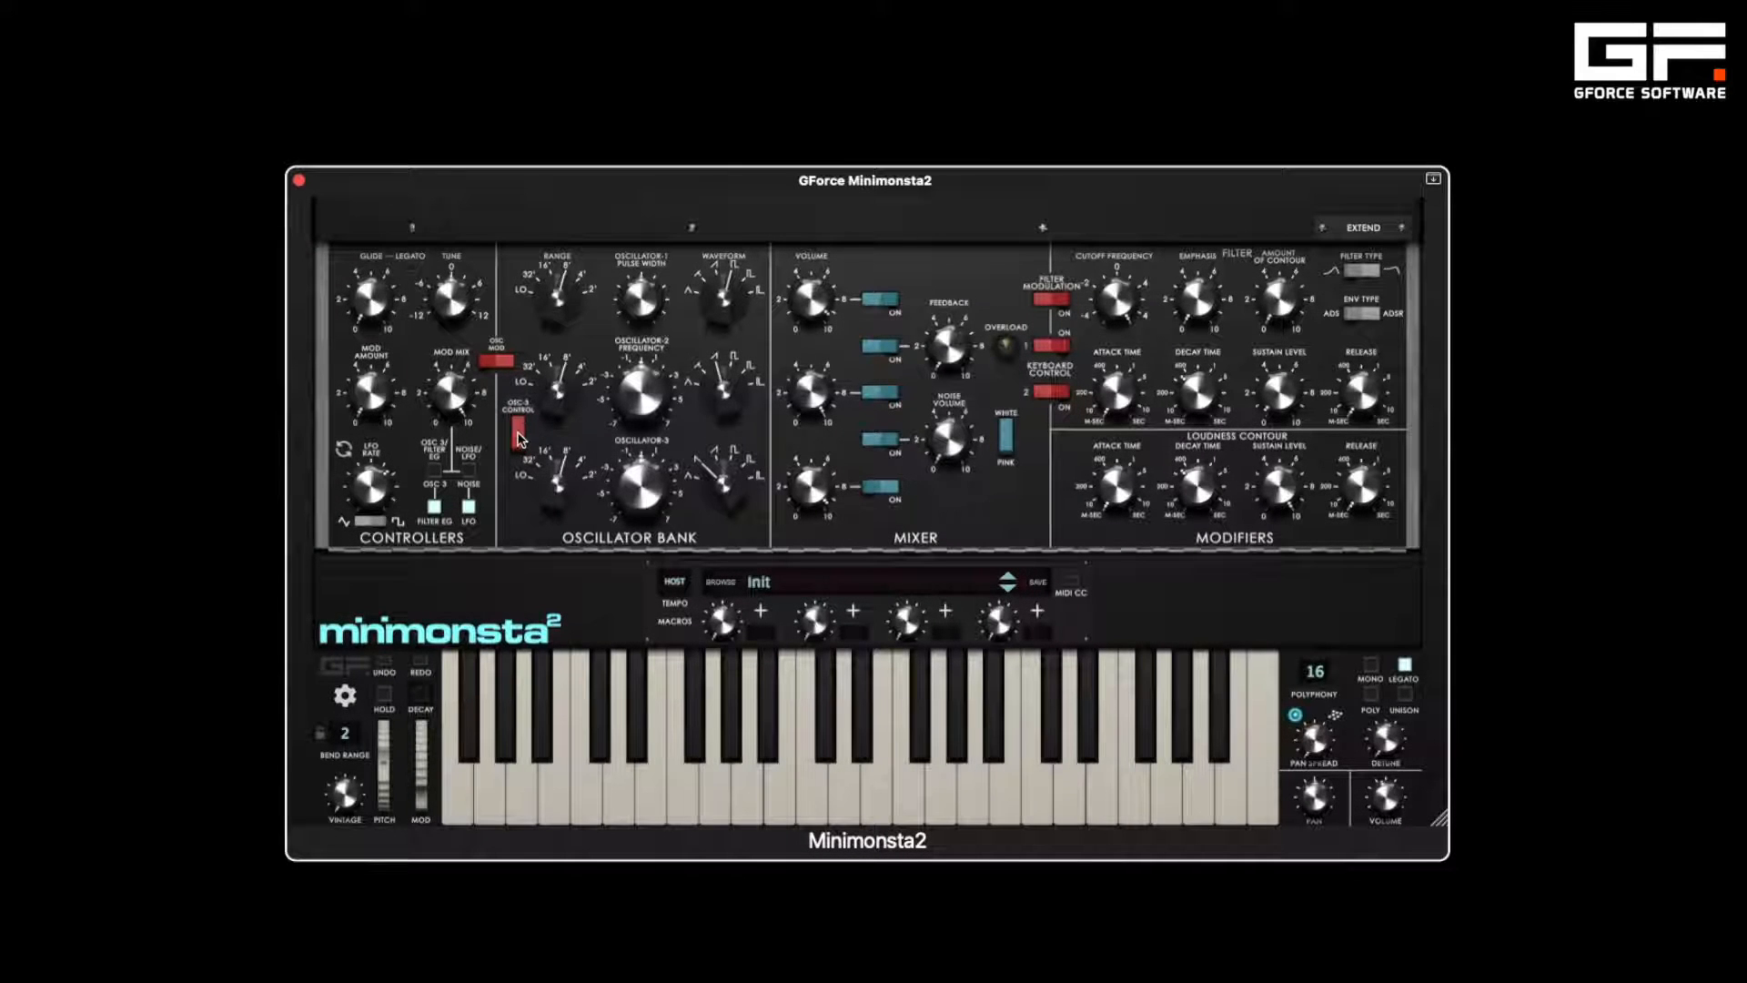
# - Switch off oscillator 3's keyboard control, adjust its frequency, and switch the control back on
pyautogui.click(518, 442)
pyautogui.moveTo(640, 484)
pyautogui.mouseDown()
pyautogui.moveTo(642, 642)
pyautogui.moveTo(641, 427)
pyautogui.moveTo(649, 500)
pyautogui.mouseUp()
pyautogui.click(518, 432)
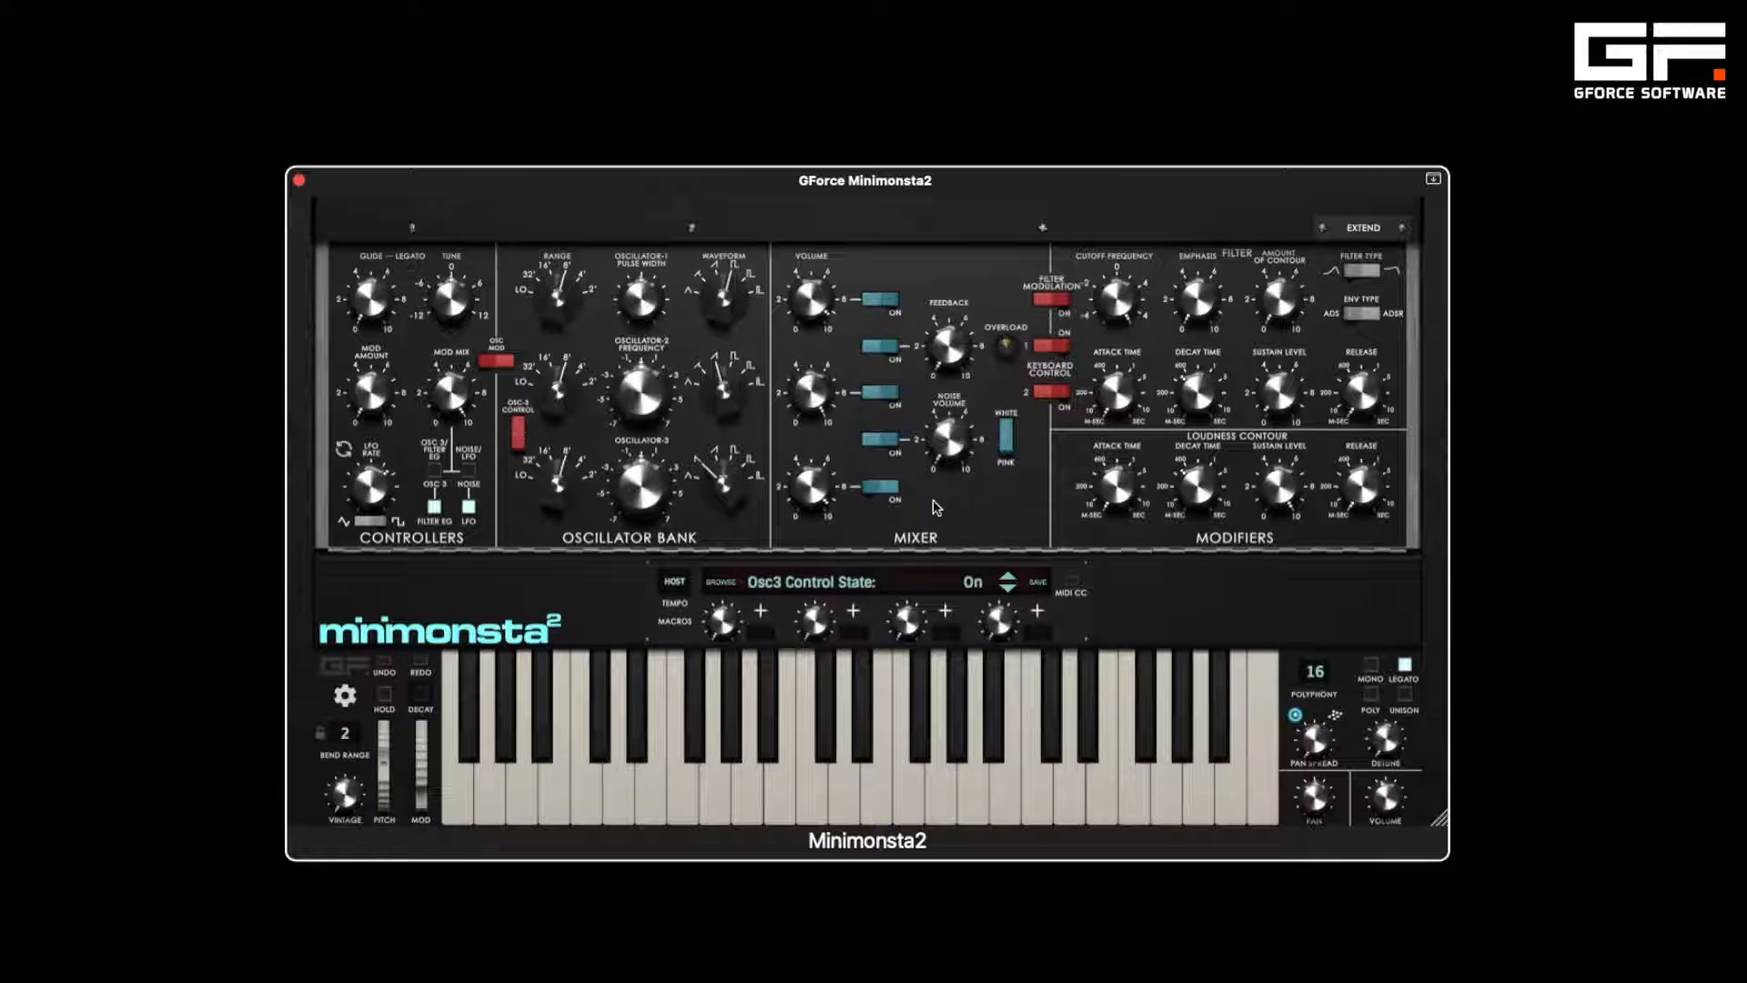
# - Switch from oscillator 3 back to oscillator 1 in the mixer, and enable feedback and adjust its amount
pyautogui.click(873, 488)
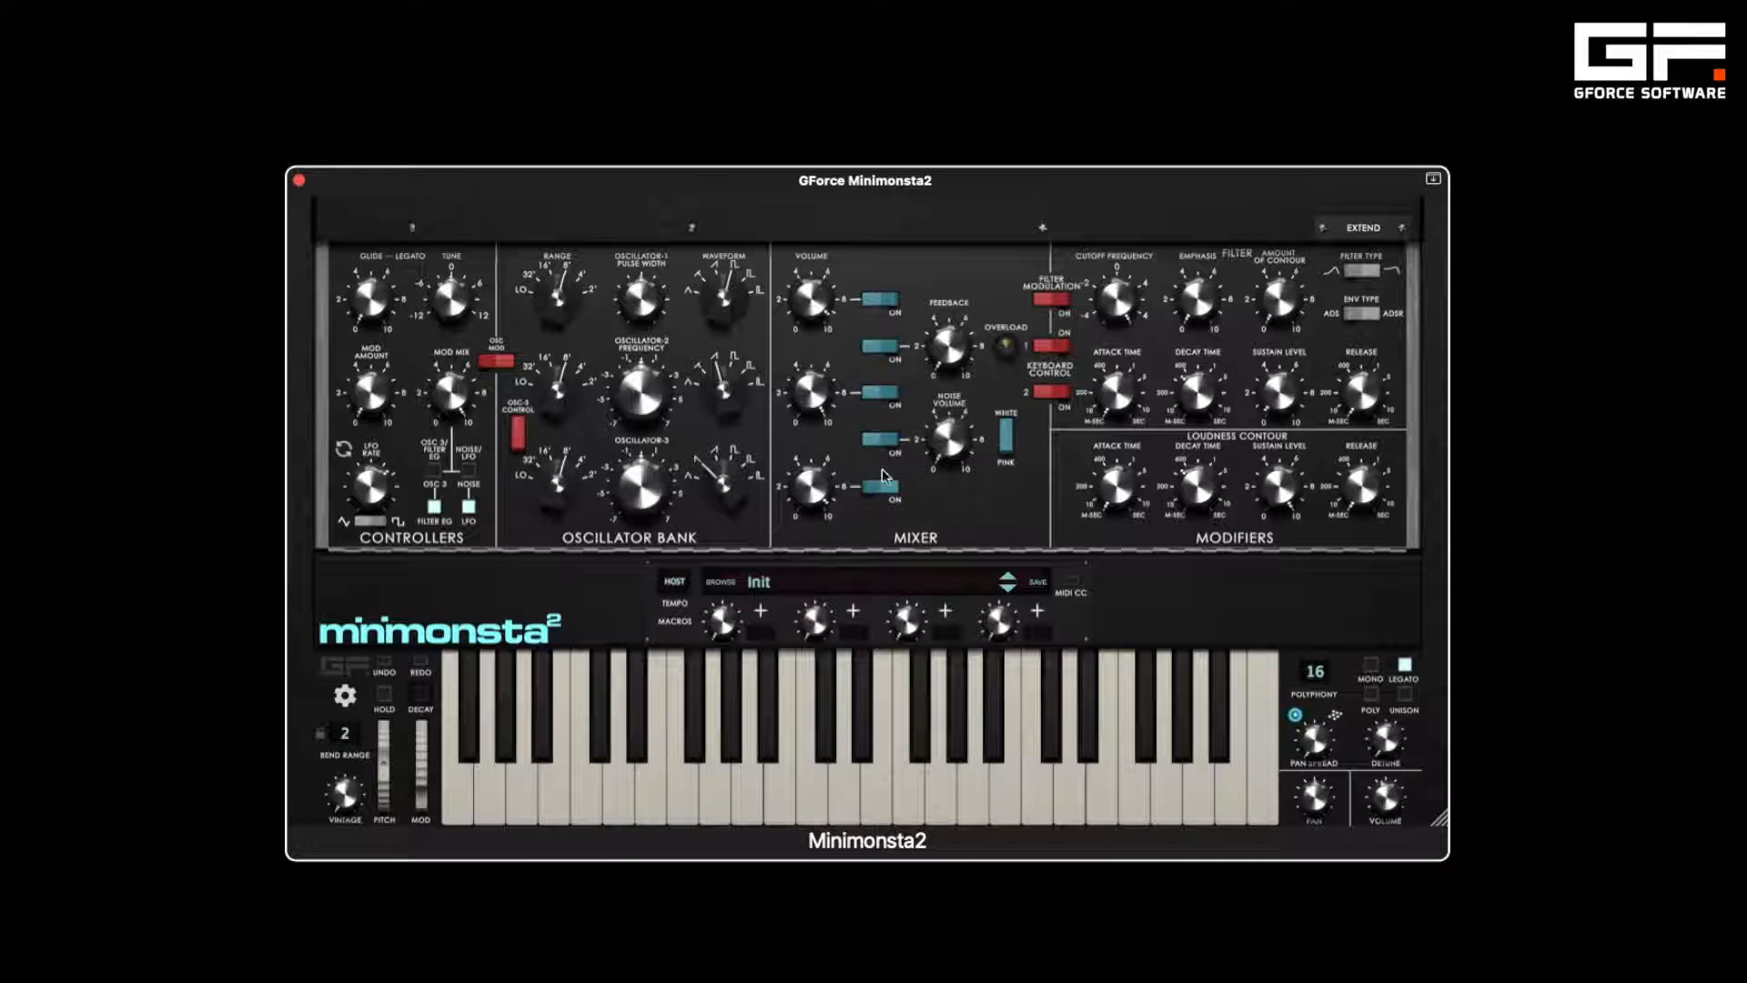
pyautogui.click(888, 300)
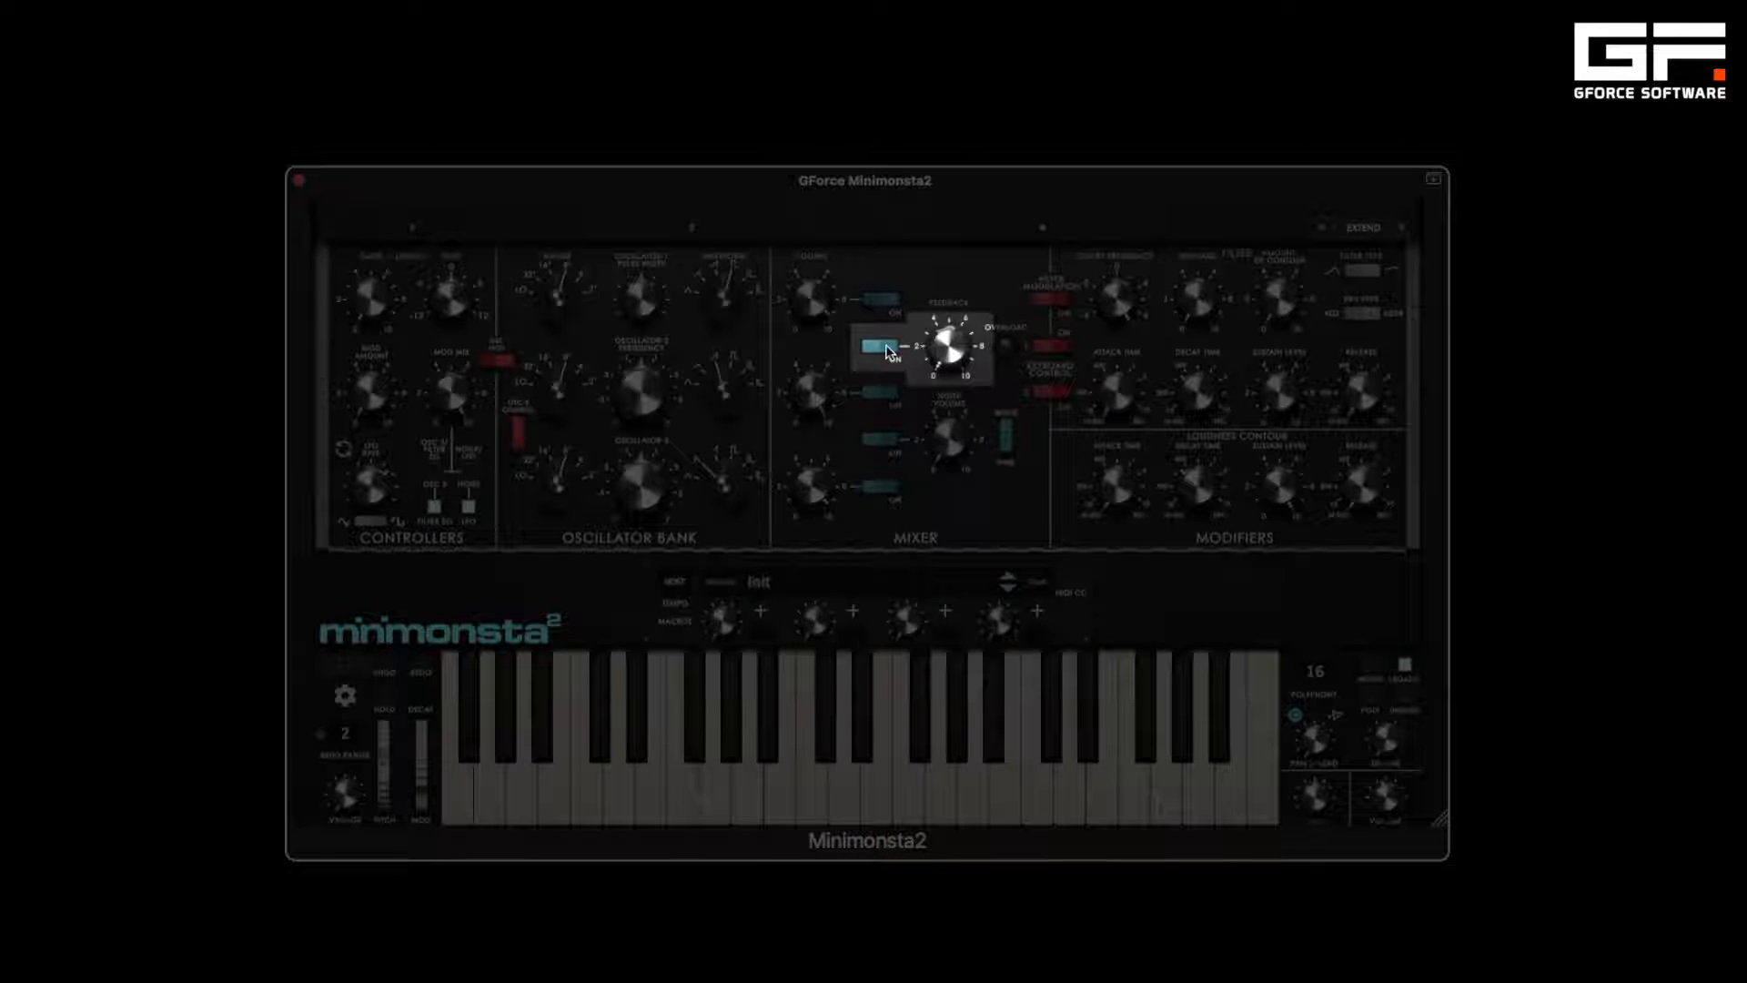
pyautogui.click(884, 348)
pyautogui.moveTo(941, 343)
pyautogui.mouseDown()
pyautogui.moveTo(926, 113)
pyautogui.moveTo(937, 368)
pyautogui.mouseUp()
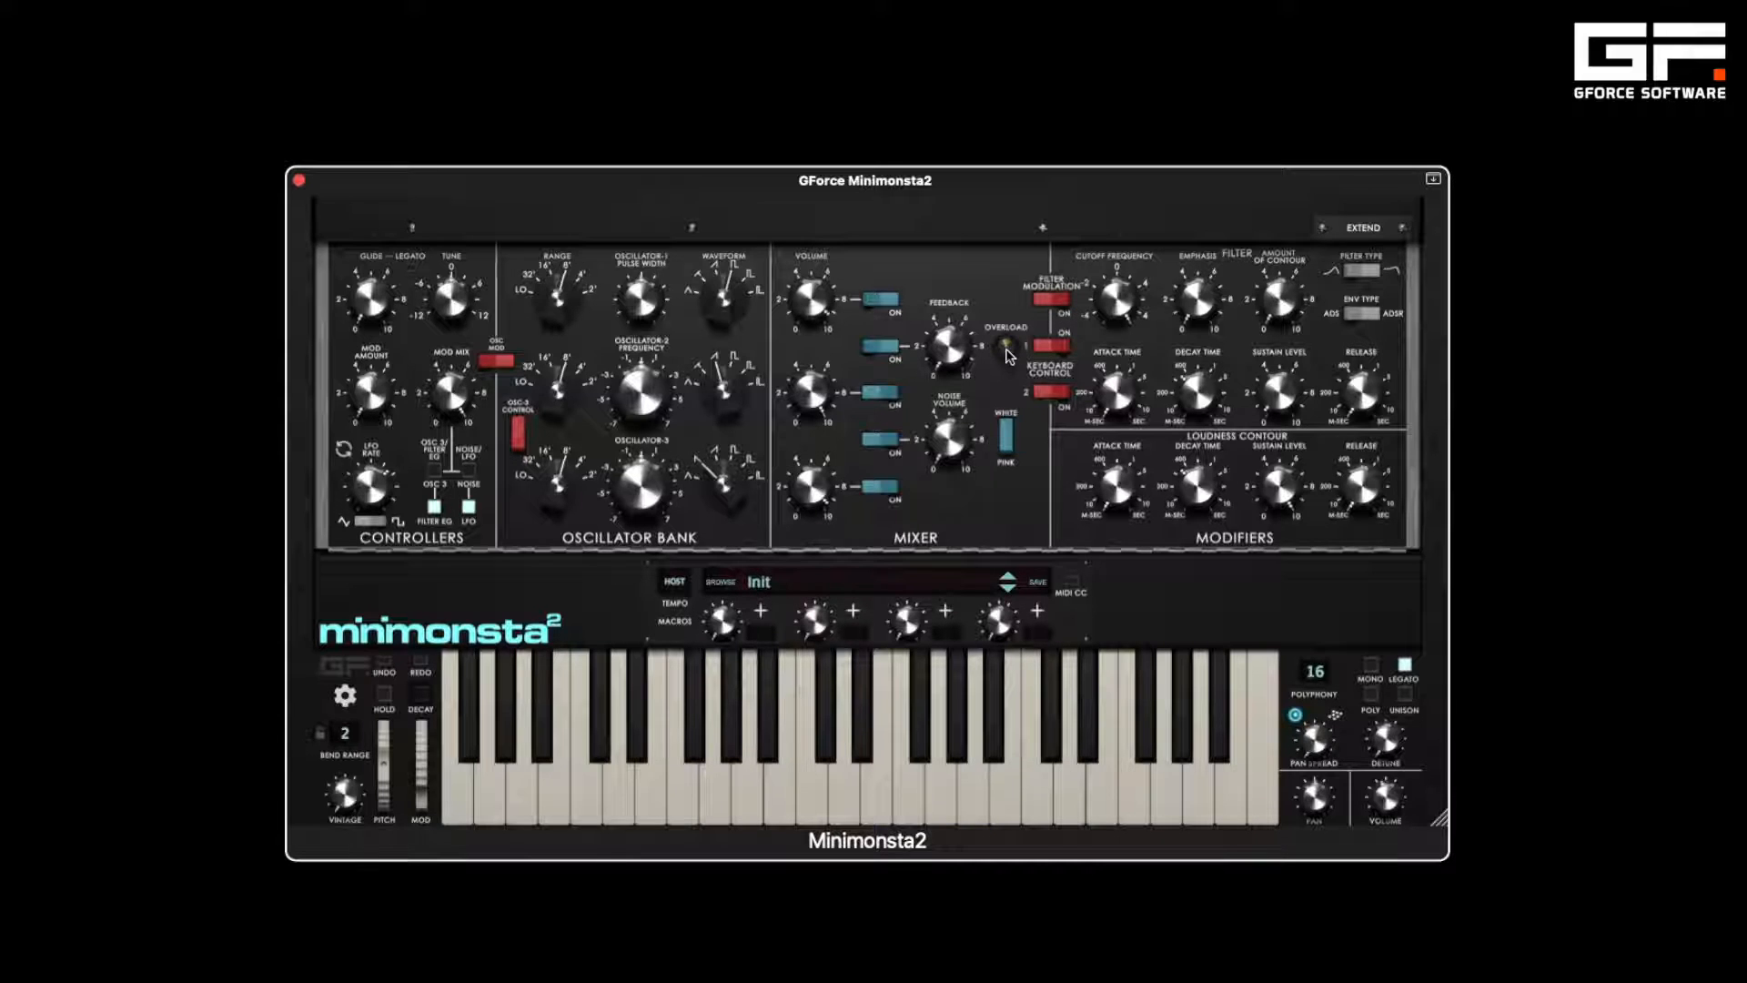
# - Switch off oscillator 1 in the mixer, switch on the noise source and raise the noise volume
pyautogui.click(885, 302)
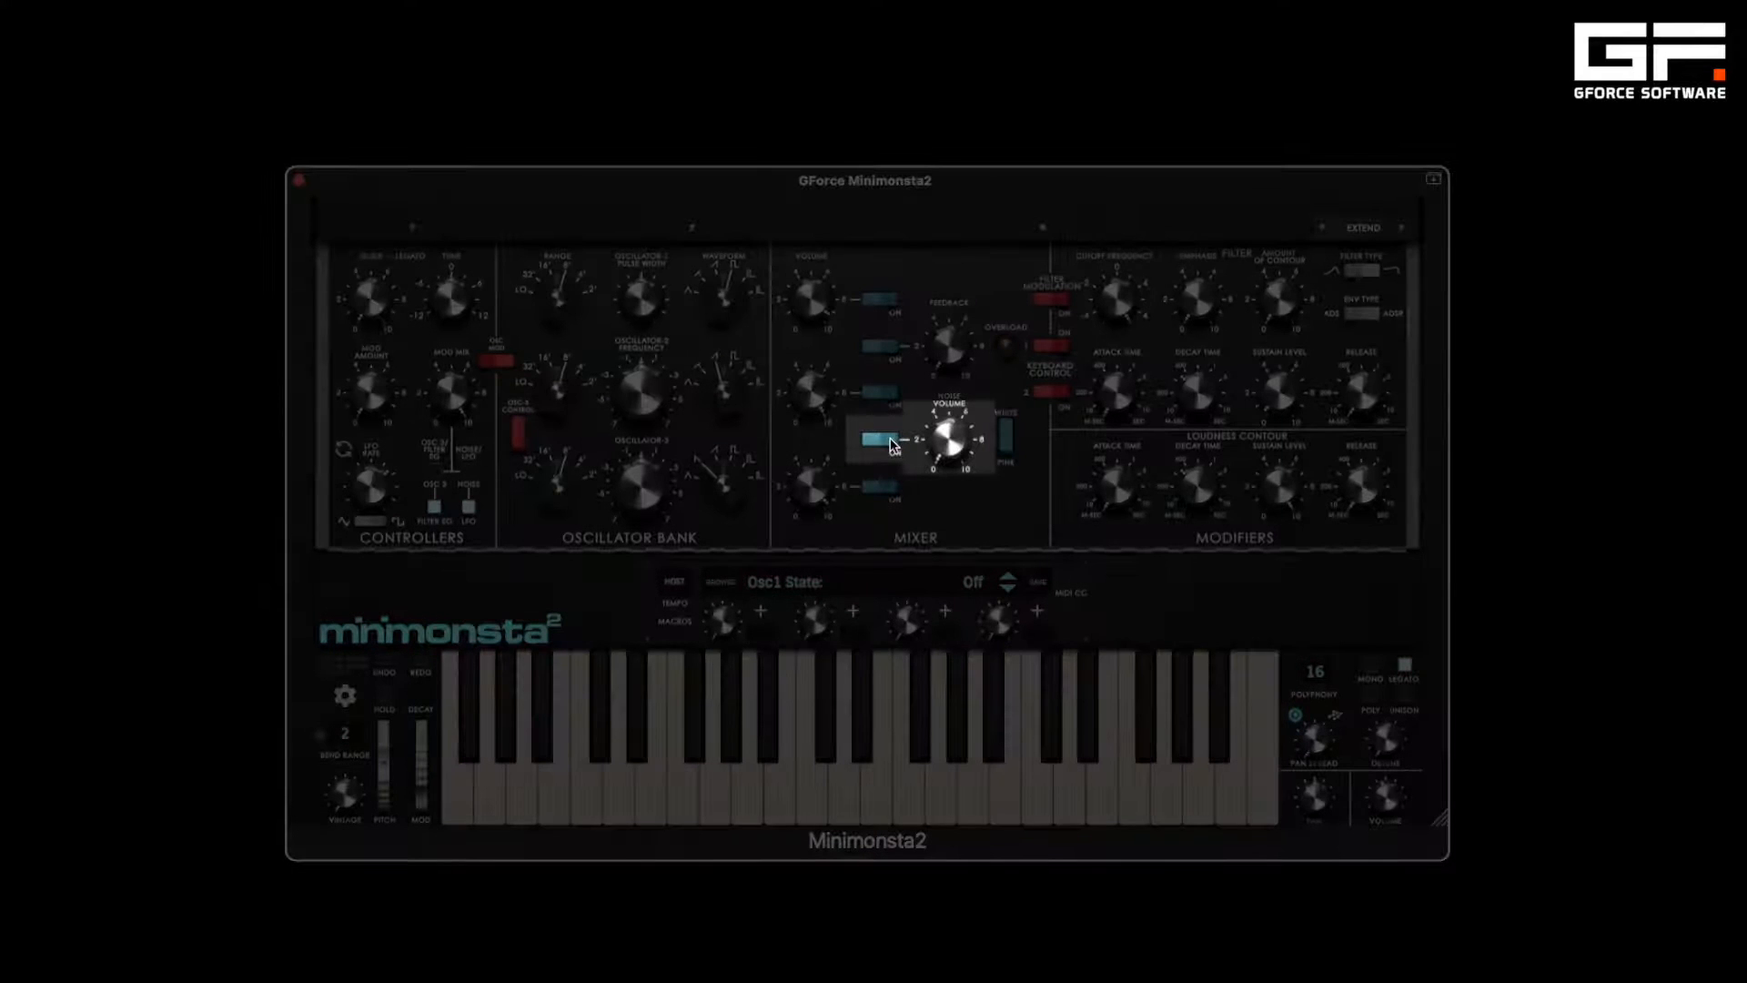
pyautogui.click(891, 442)
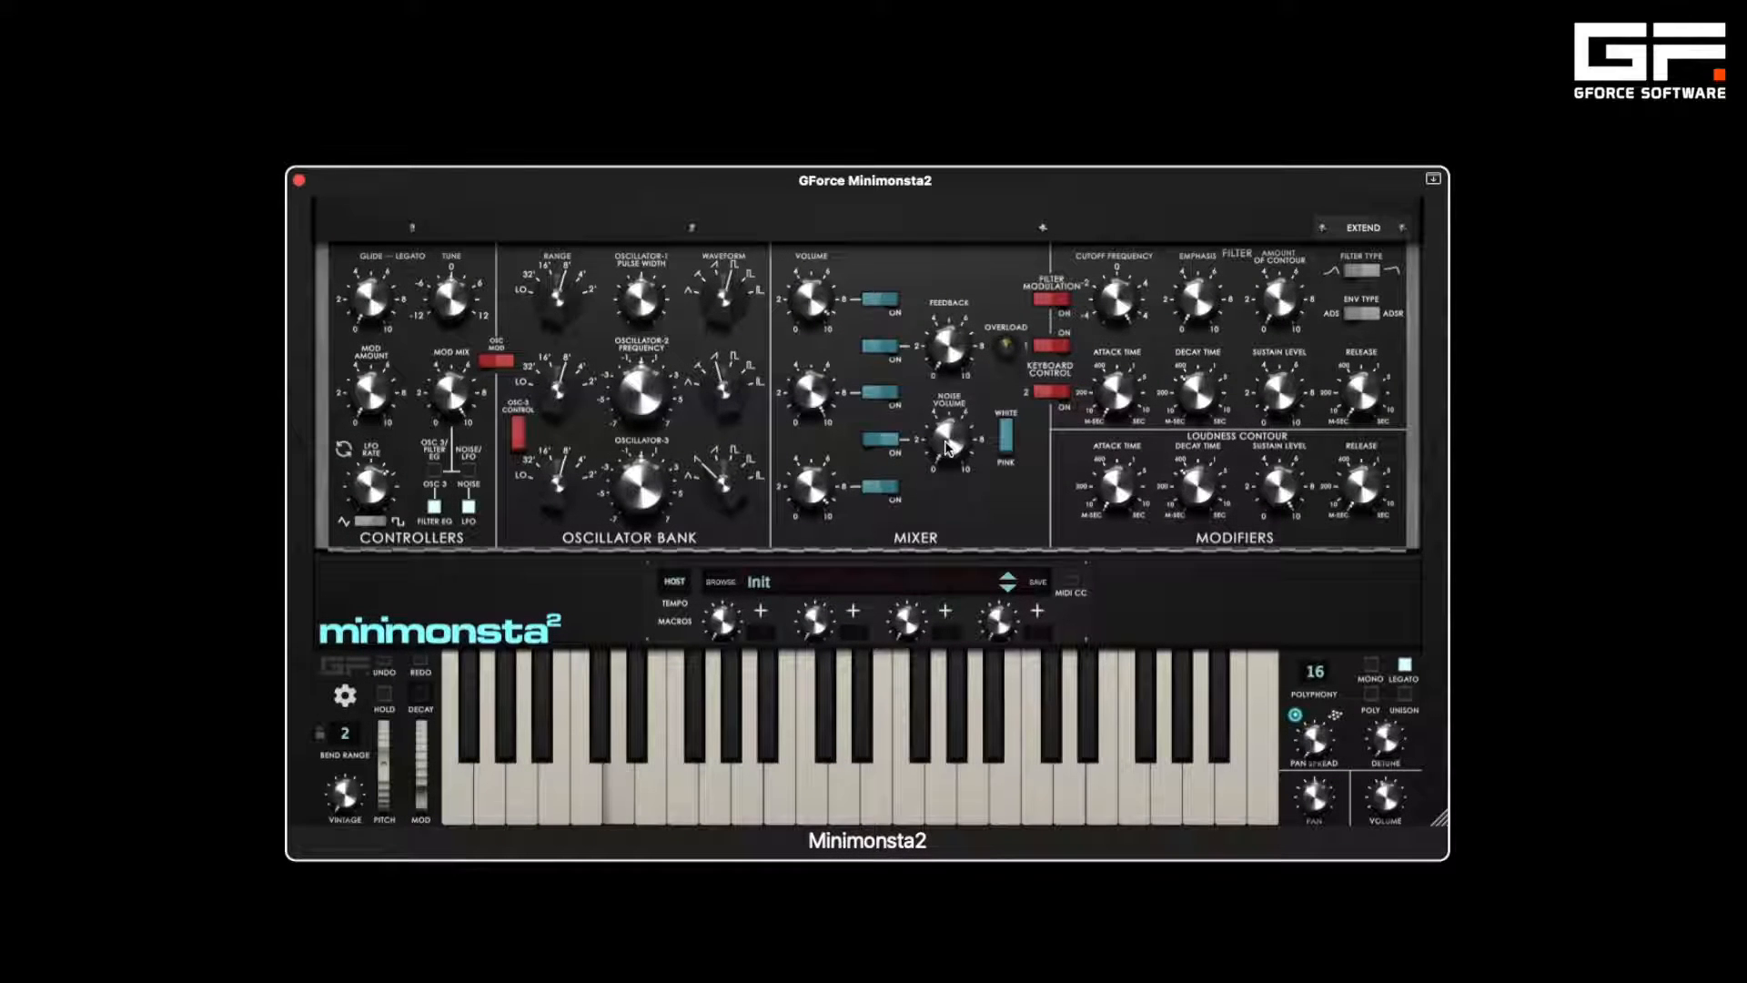
pyautogui.moveTo(946, 446); pyautogui.dragTo(942, 219)
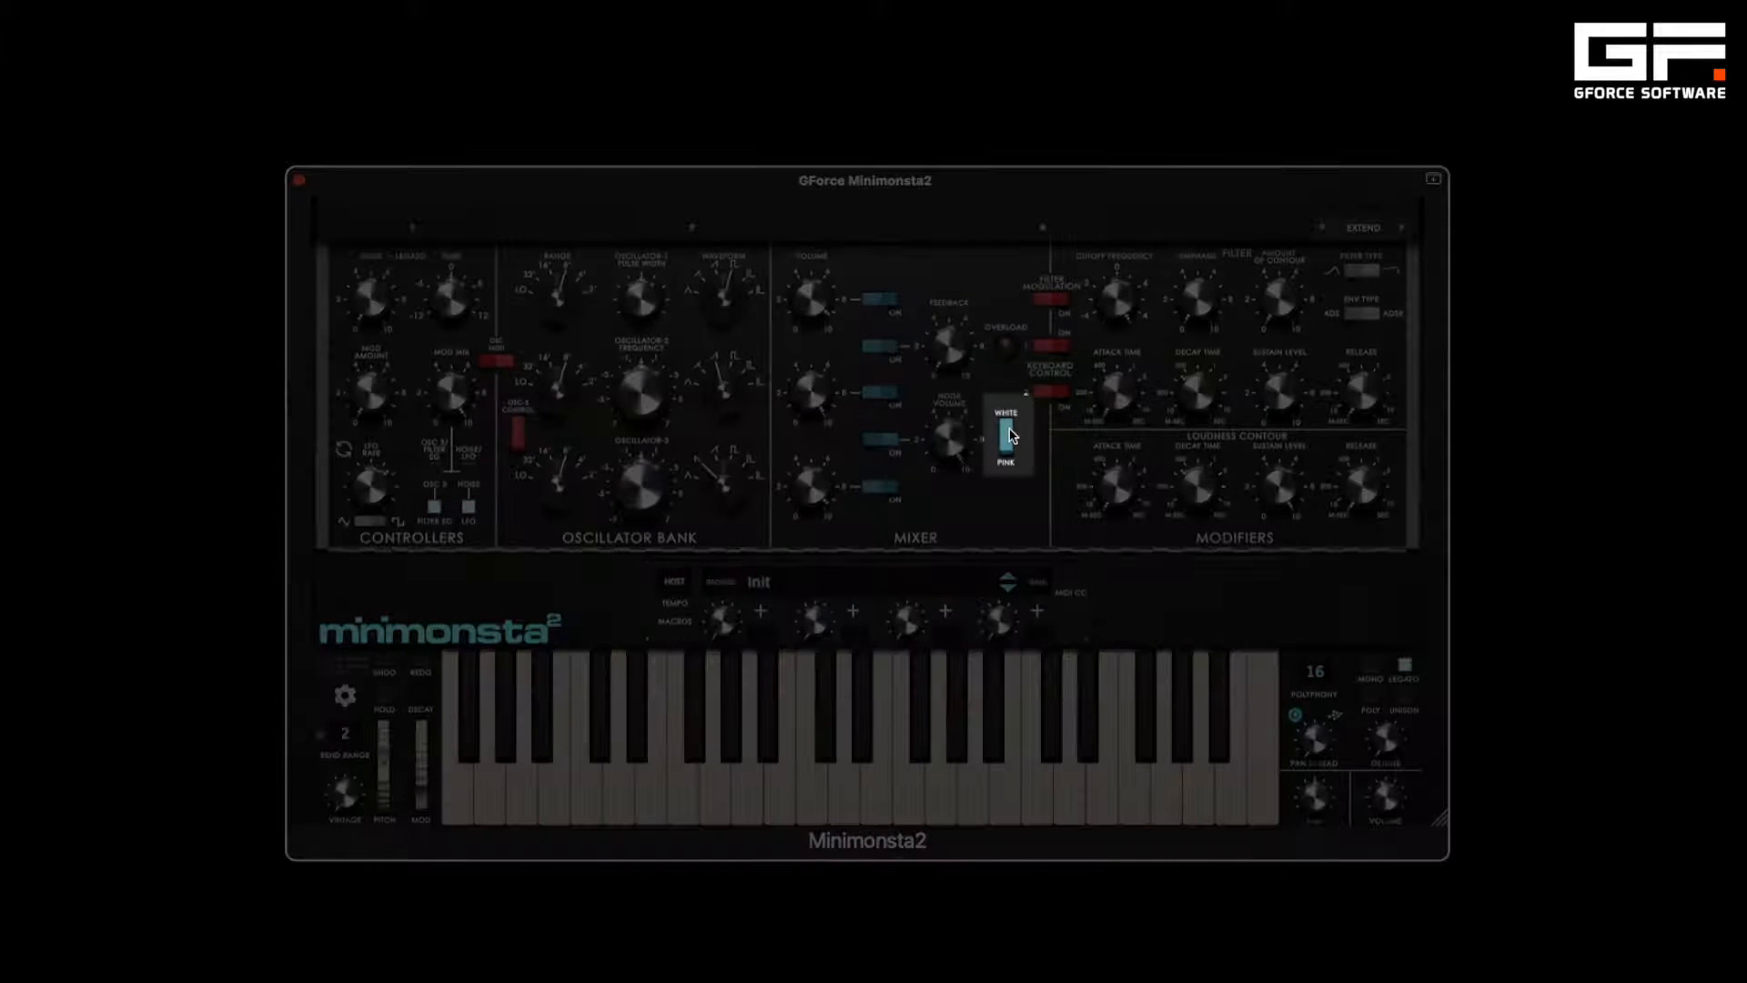
# - Switch the noise type to pink and back to white
pyautogui.click(1010, 452)
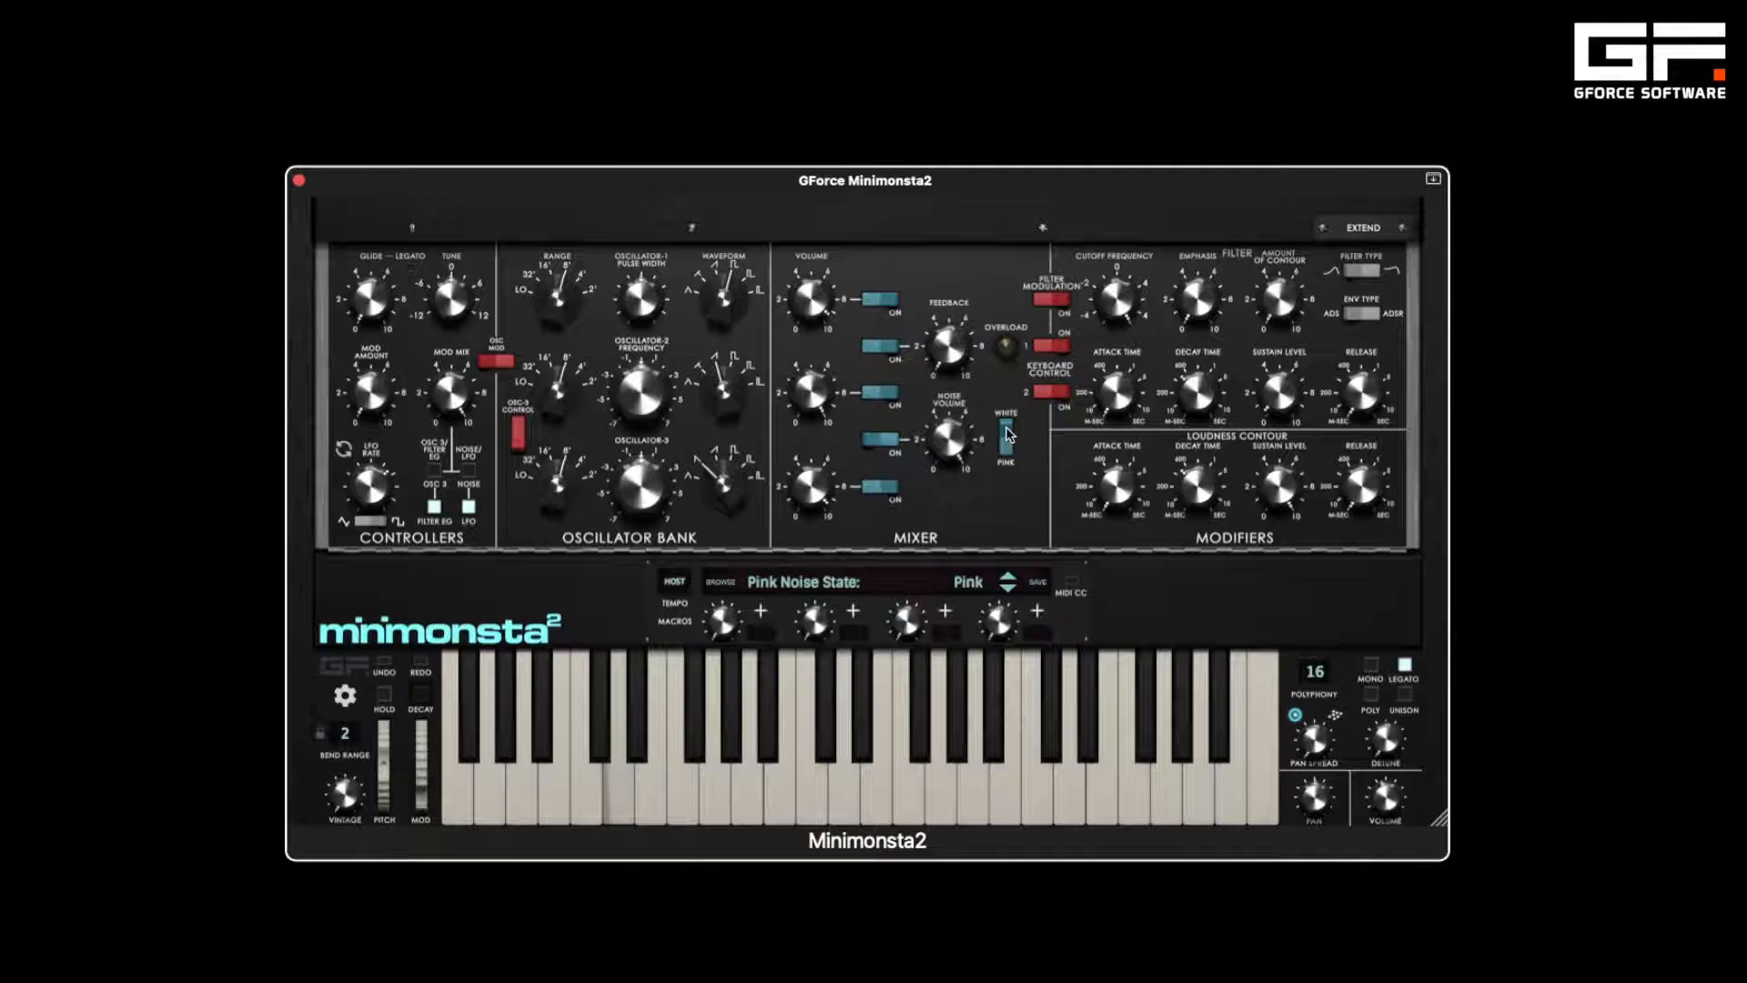
pyautogui.click(1009, 435)
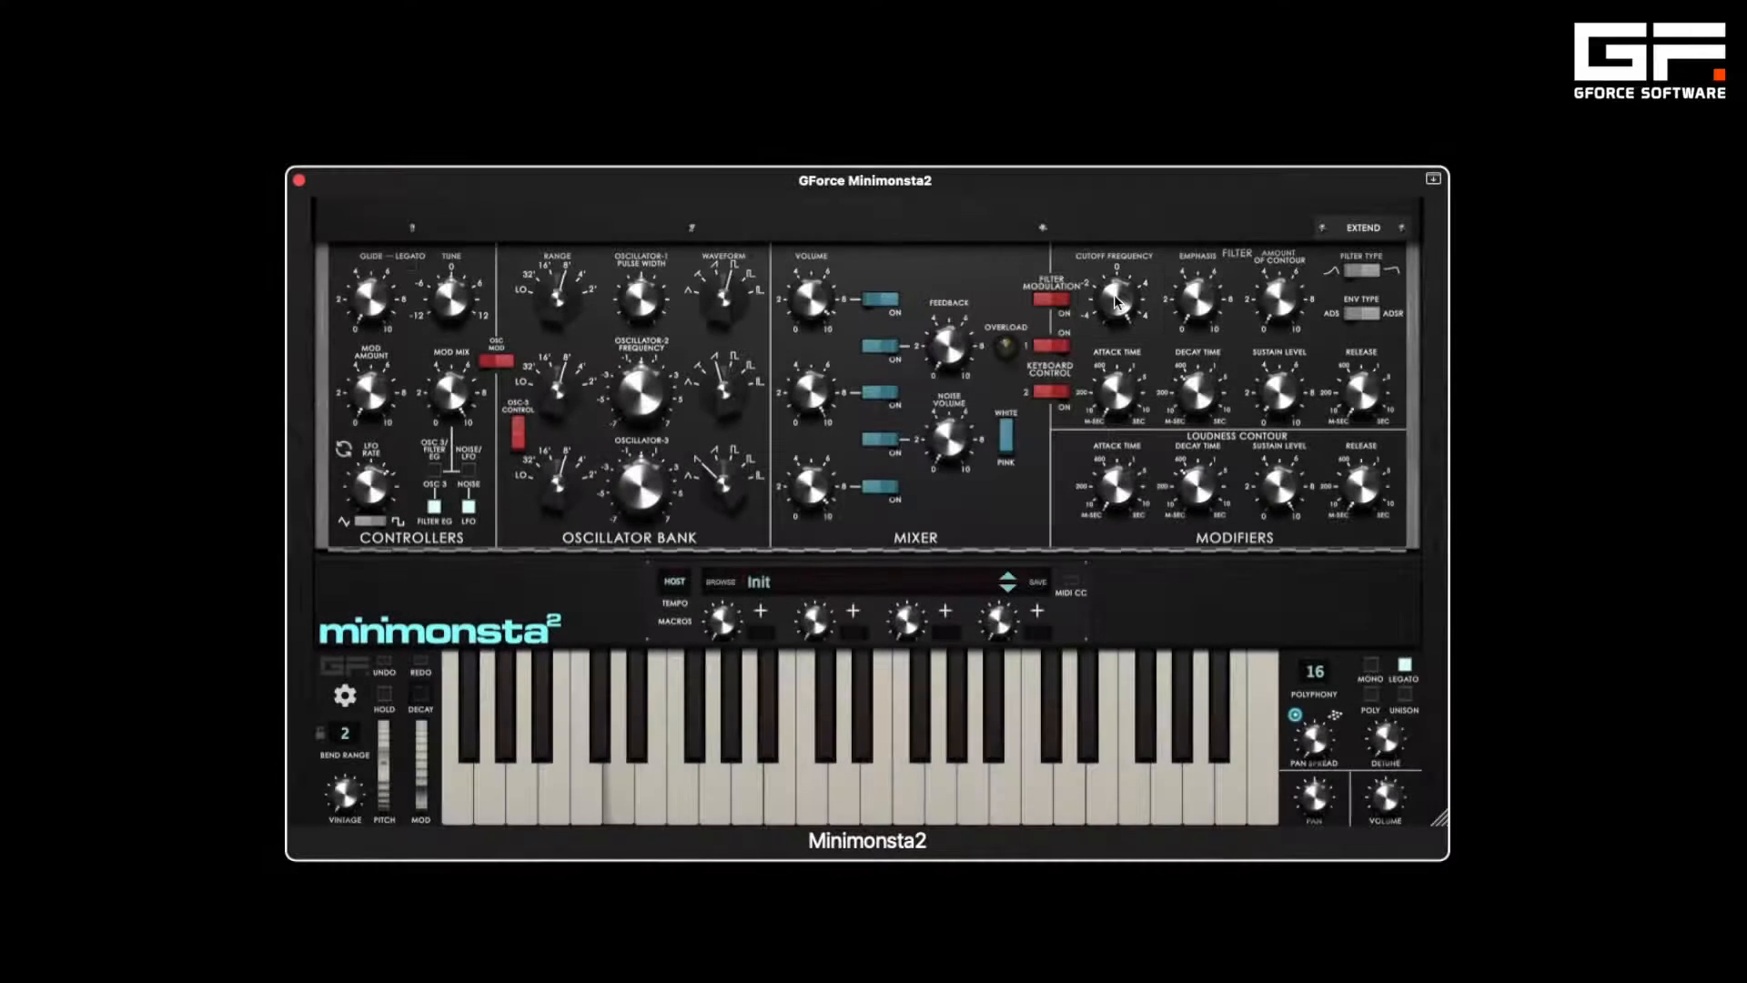
# - Sweep the filter's cutoff frequency and adjust its emphasis
pyautogui.moveTo(1115, 294)
pyautogui.mouseDown()
pyautogui.moveTo(1122, 439)
pyautogui.moveTo(1099, 289)
pyautogui.mouseUp()
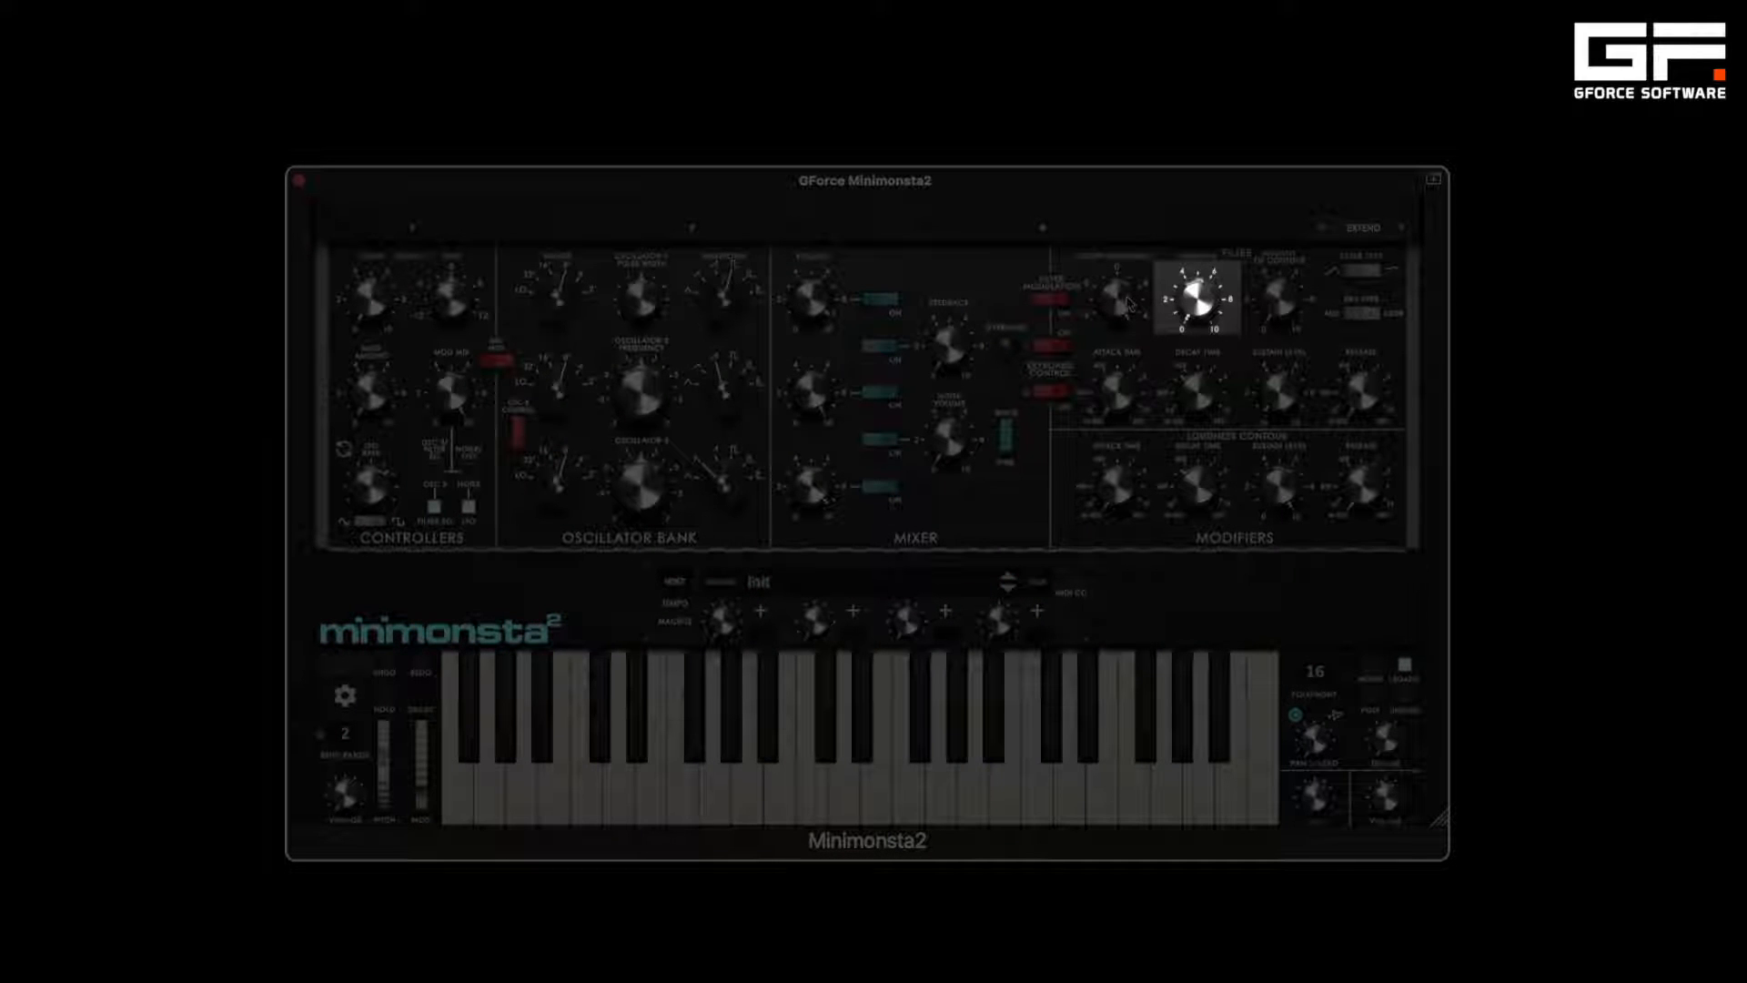
pyautogui.moveTo(1127, 299); pyautogui.dragTo(1132, 389)
pyautogui.moveTo(1211, 312)
pyautogui.mouseDown()
pyautogui.moveTo(1171, 96)
pyautogui.moveTo(1187, 329)
pyautogui.mouseUp()
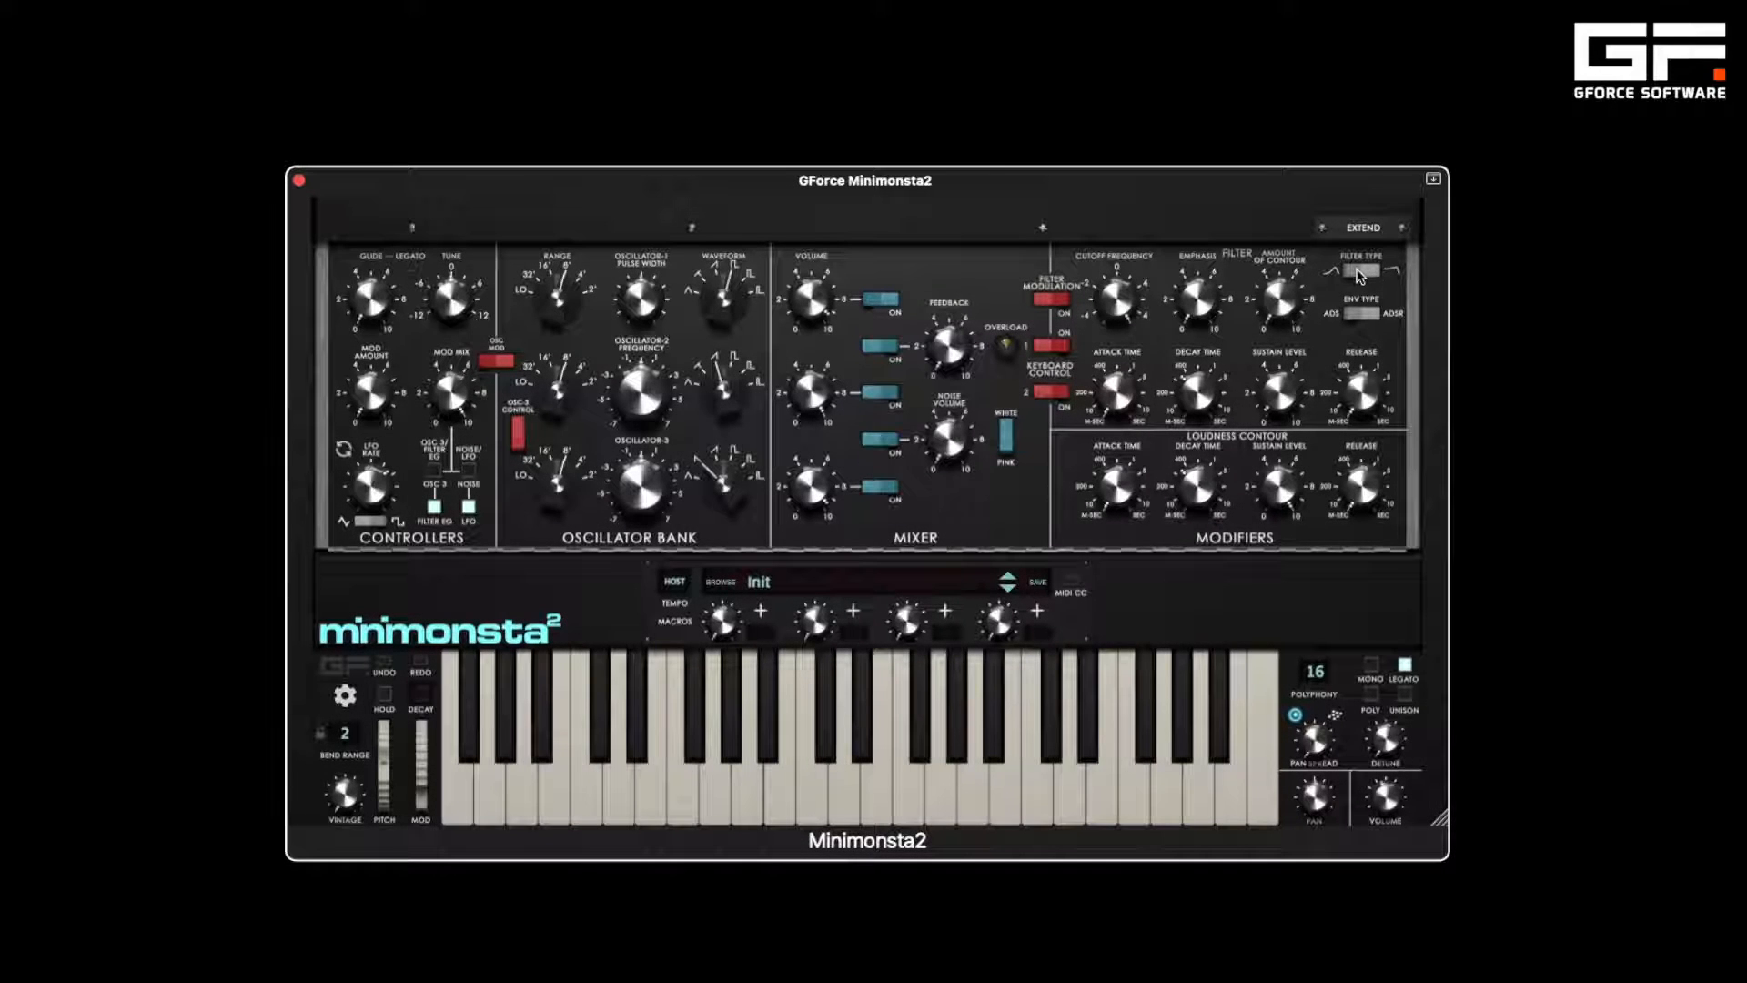
# - Switch the filter type, try its cutoff and emphasis, and return the emphasis to 0 % and the cutoff to 28672 Hz
pyautogui.click(1353, 278)
pyautogui.moveTo(1123, 300); pyautogui.dragTo(1112, 405)
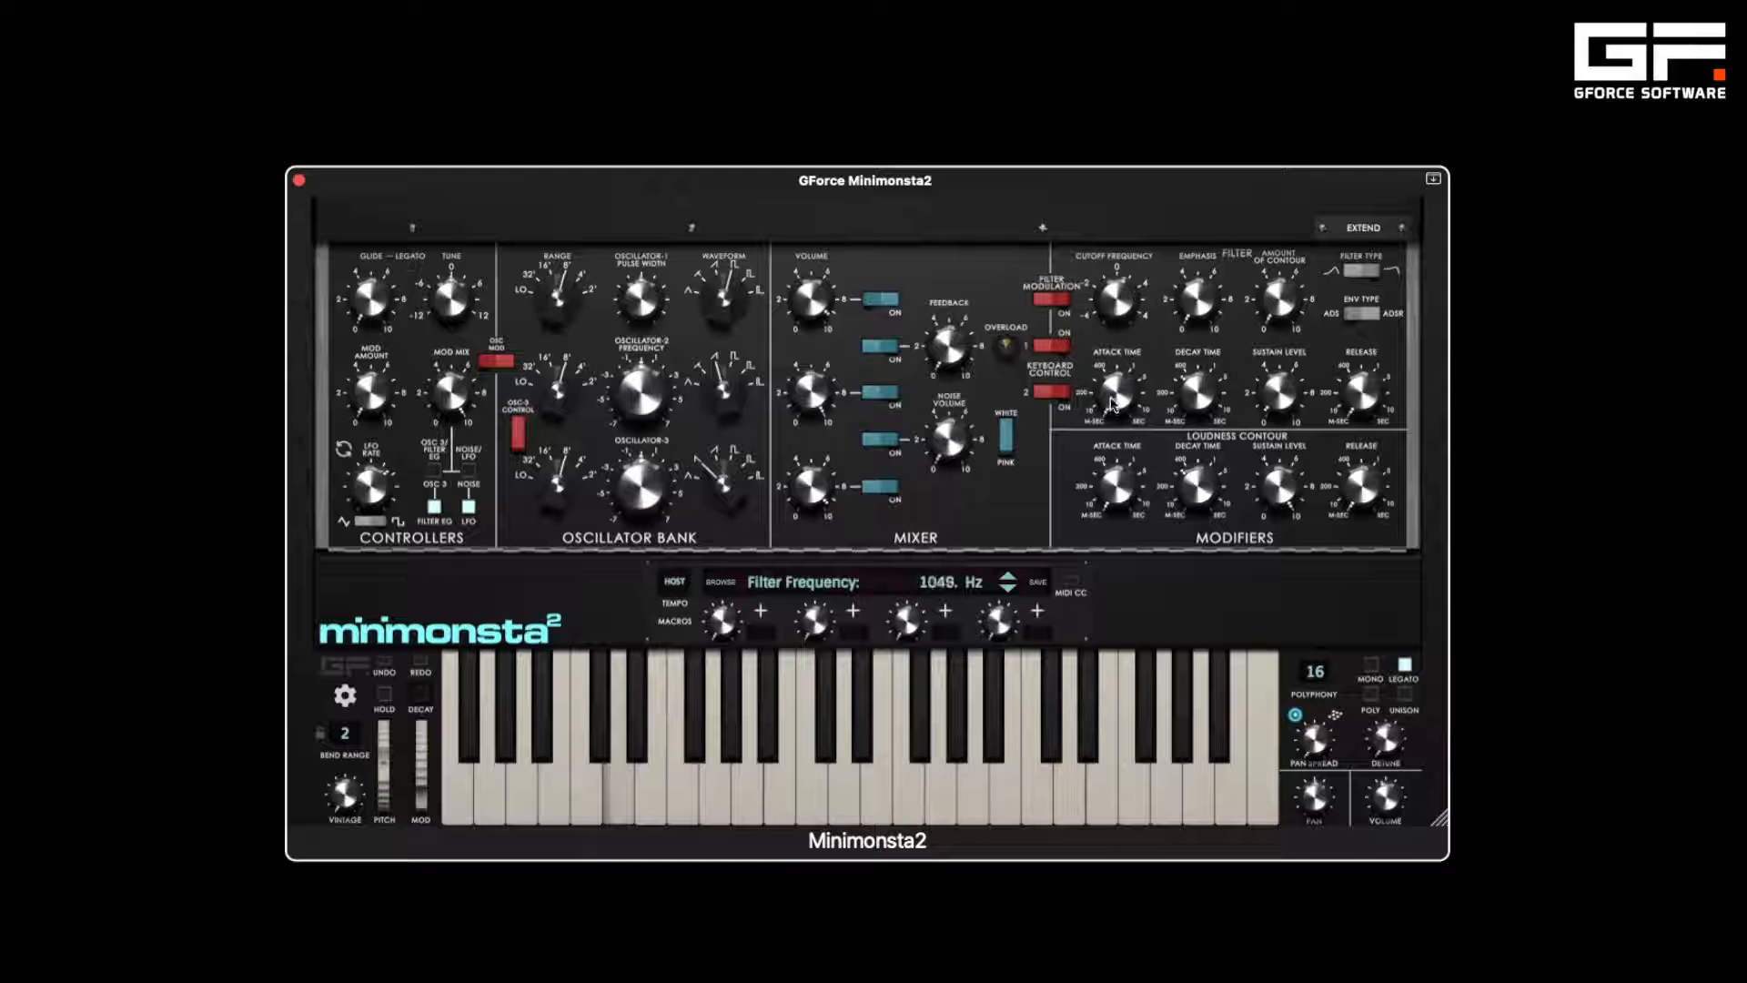
pyautogui.moveTo(1195, 307)
pyautogui.mouseDown()
pyautogui.moveTo(1174, 138)
pyautogui.moveTo(1183, 329)
pyautogui.mouseUp()
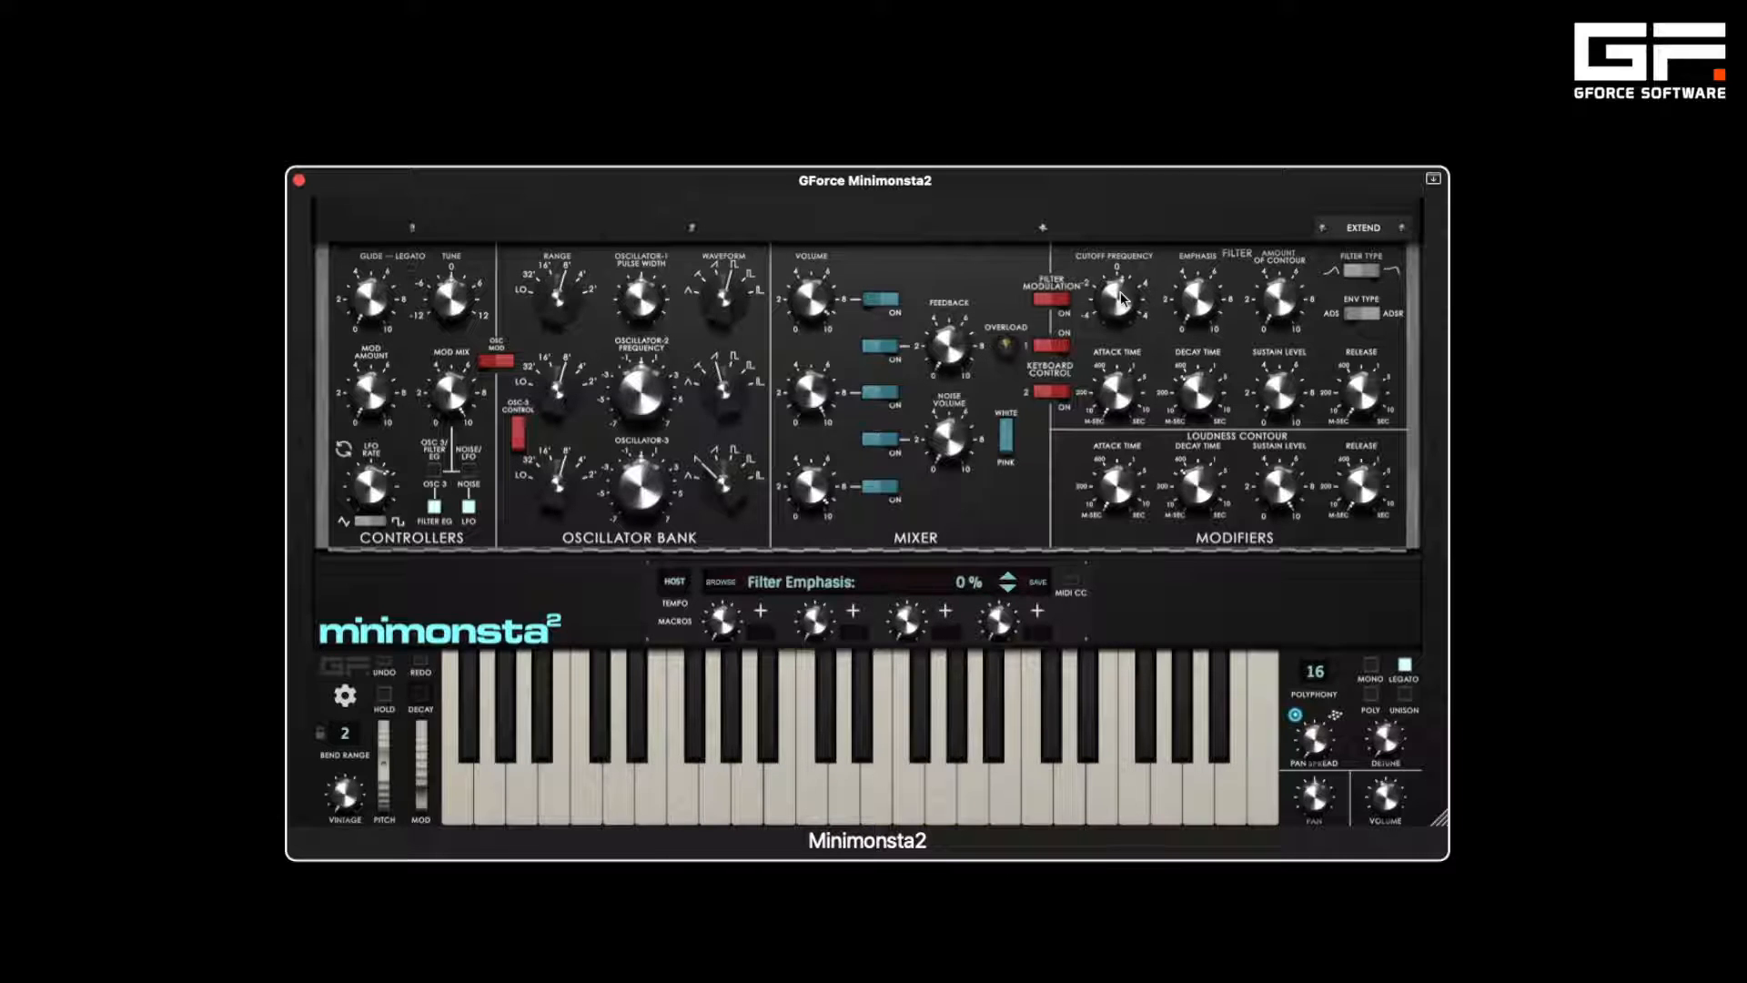
pyautogui.doubleClick(1121, 291)
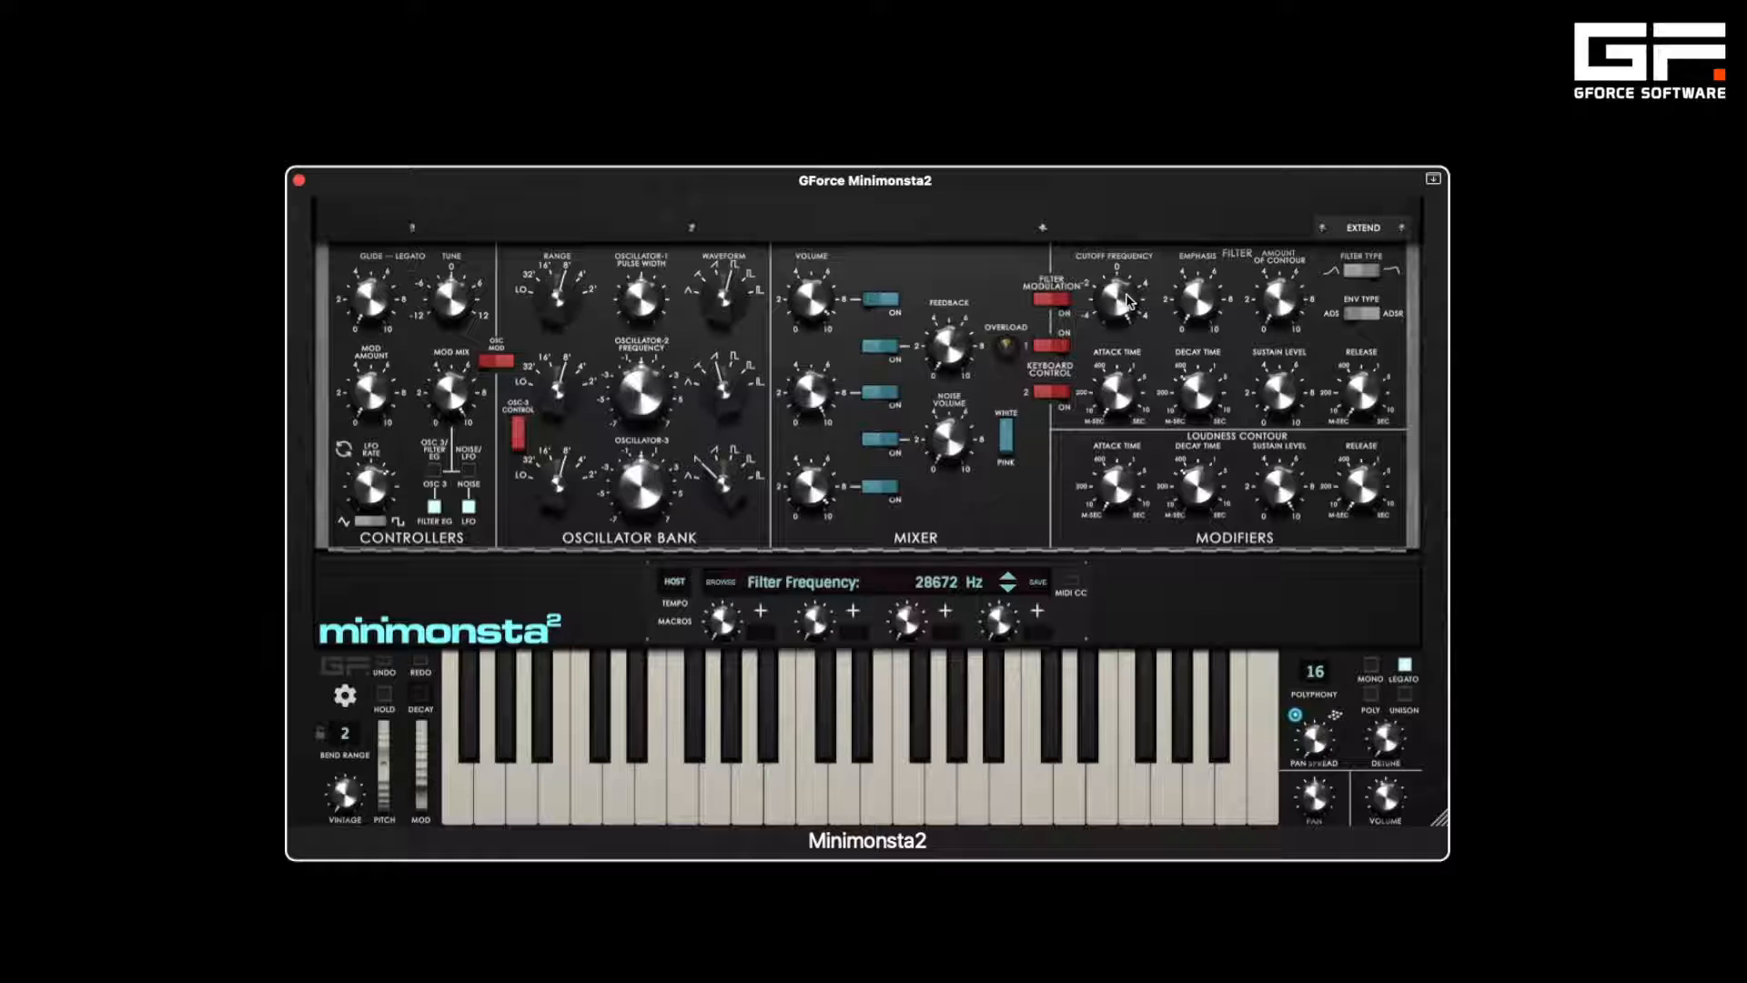
# - Change the filter type again, raise the emphasis, and lower the cutoff frequency to about 1167 Hz
pyautogui.click(1372, 271)
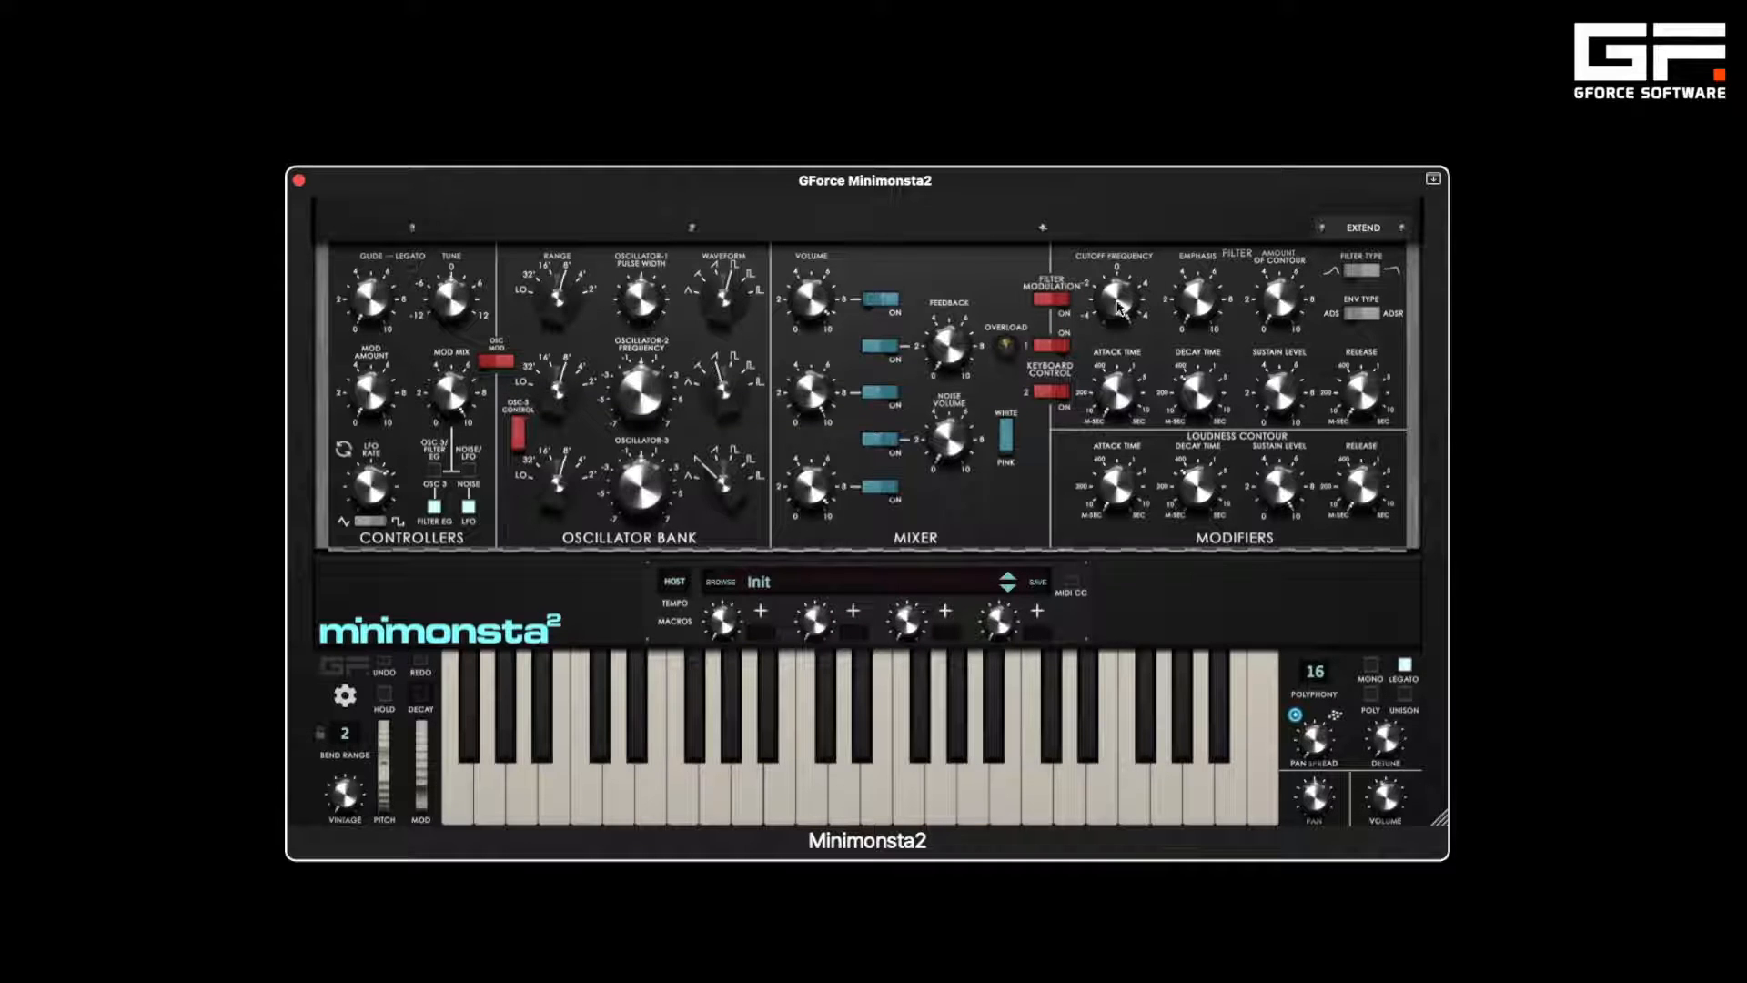
pyautogui.moveTo(1122, 302); pyautogui.dragTo(1140, 399)
pyautogui.moveTo(1210, 314); pyautogui.dragTo(1183, 158)
pyautogui.moveTo(1116, 307); pyautogui.dragTo(1120, 407)
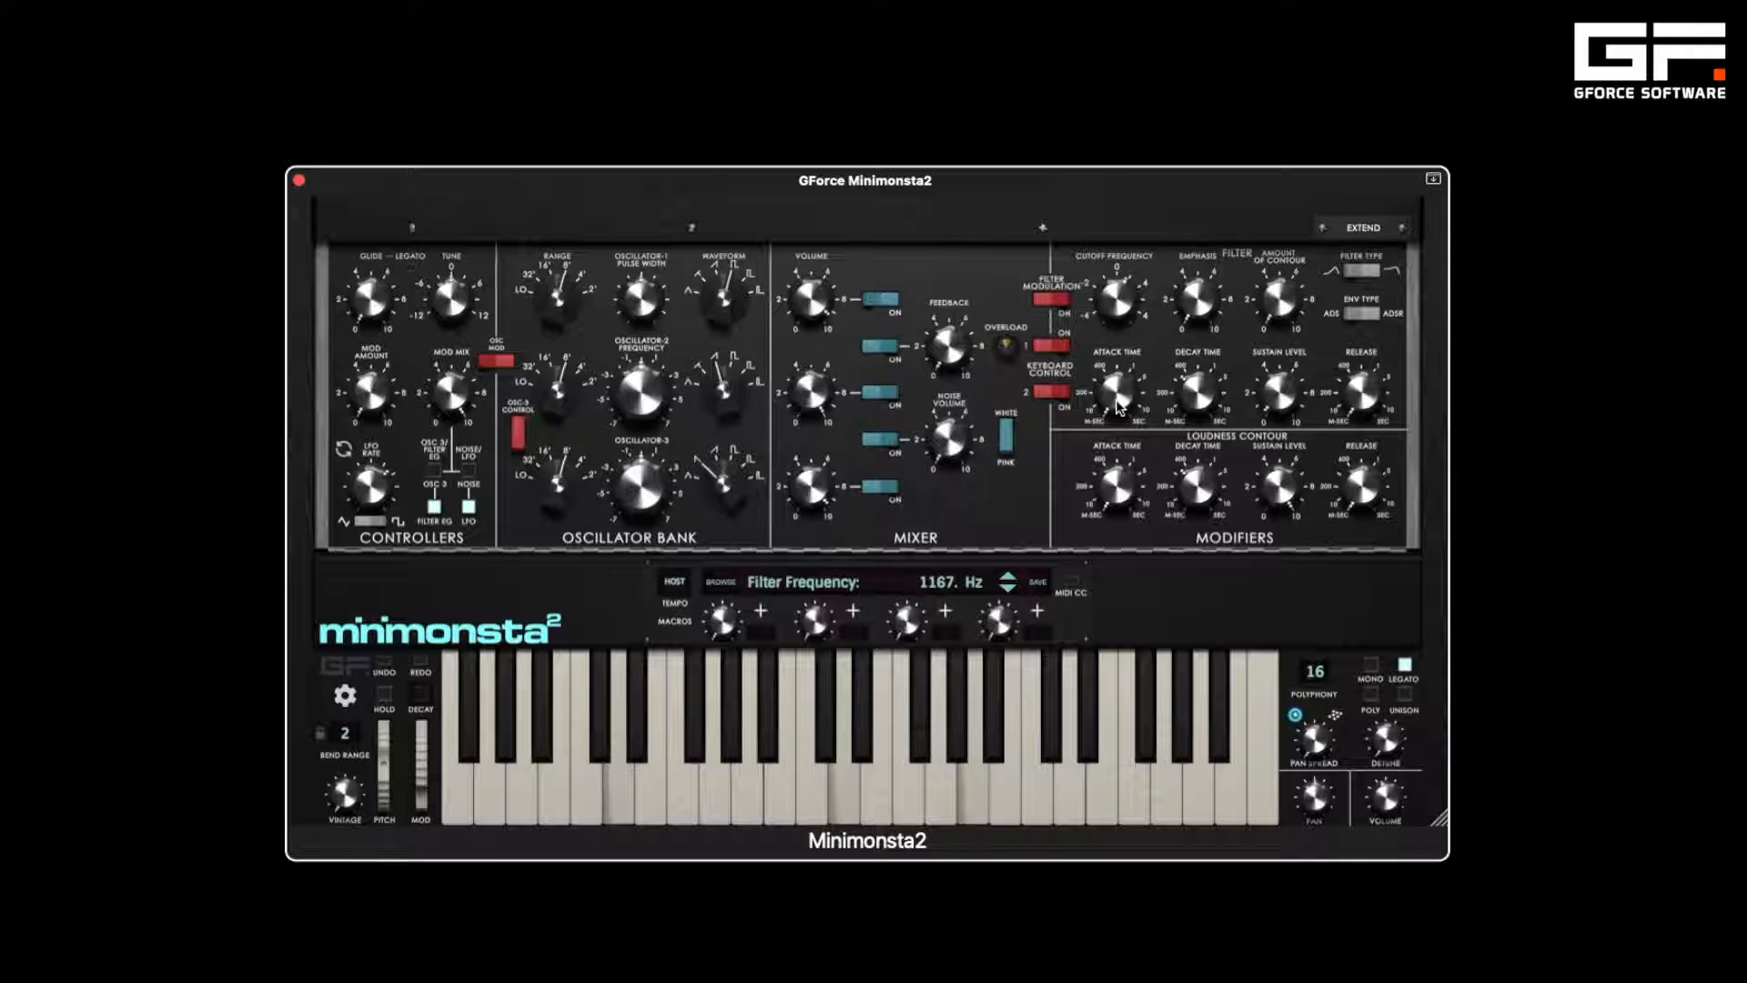
# - Toggle filter keyboard control 1 twice, and switch keyboard control 2 and control 1 to try them together
pyautogui.click(1067, 352)
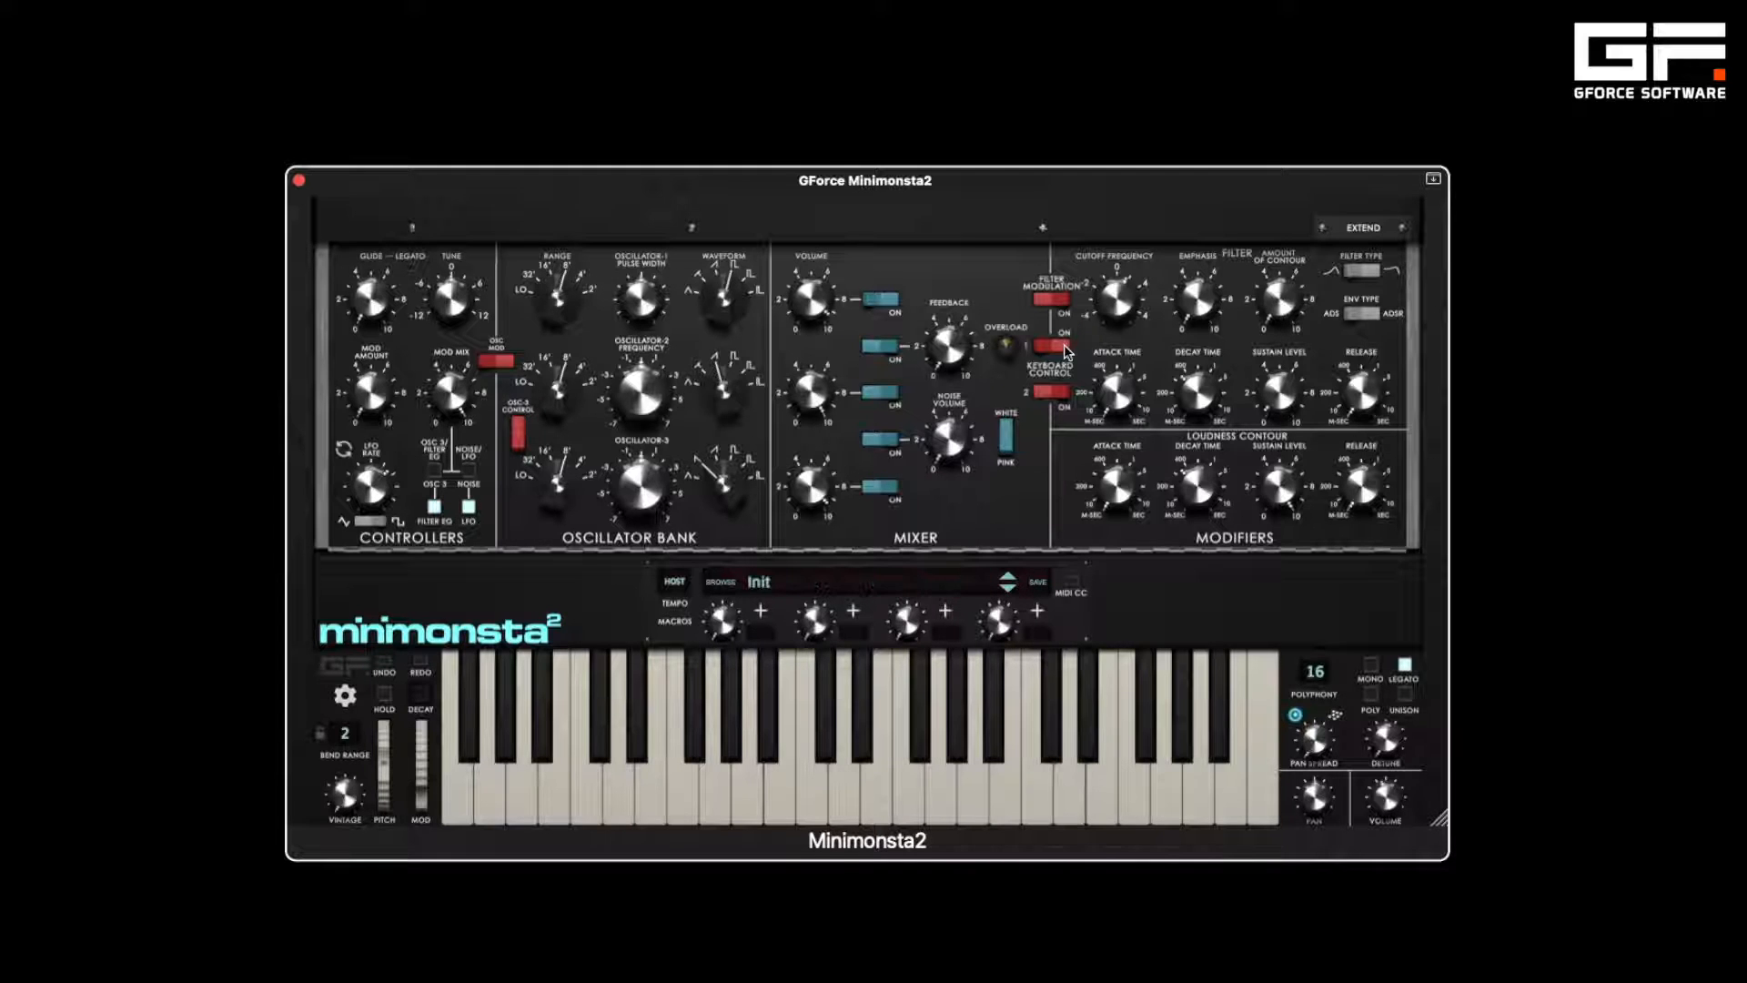
pyautogui.click(1067, 351)
pyautogui.click(1061, 390)
pyautogui.click(1054, 346)
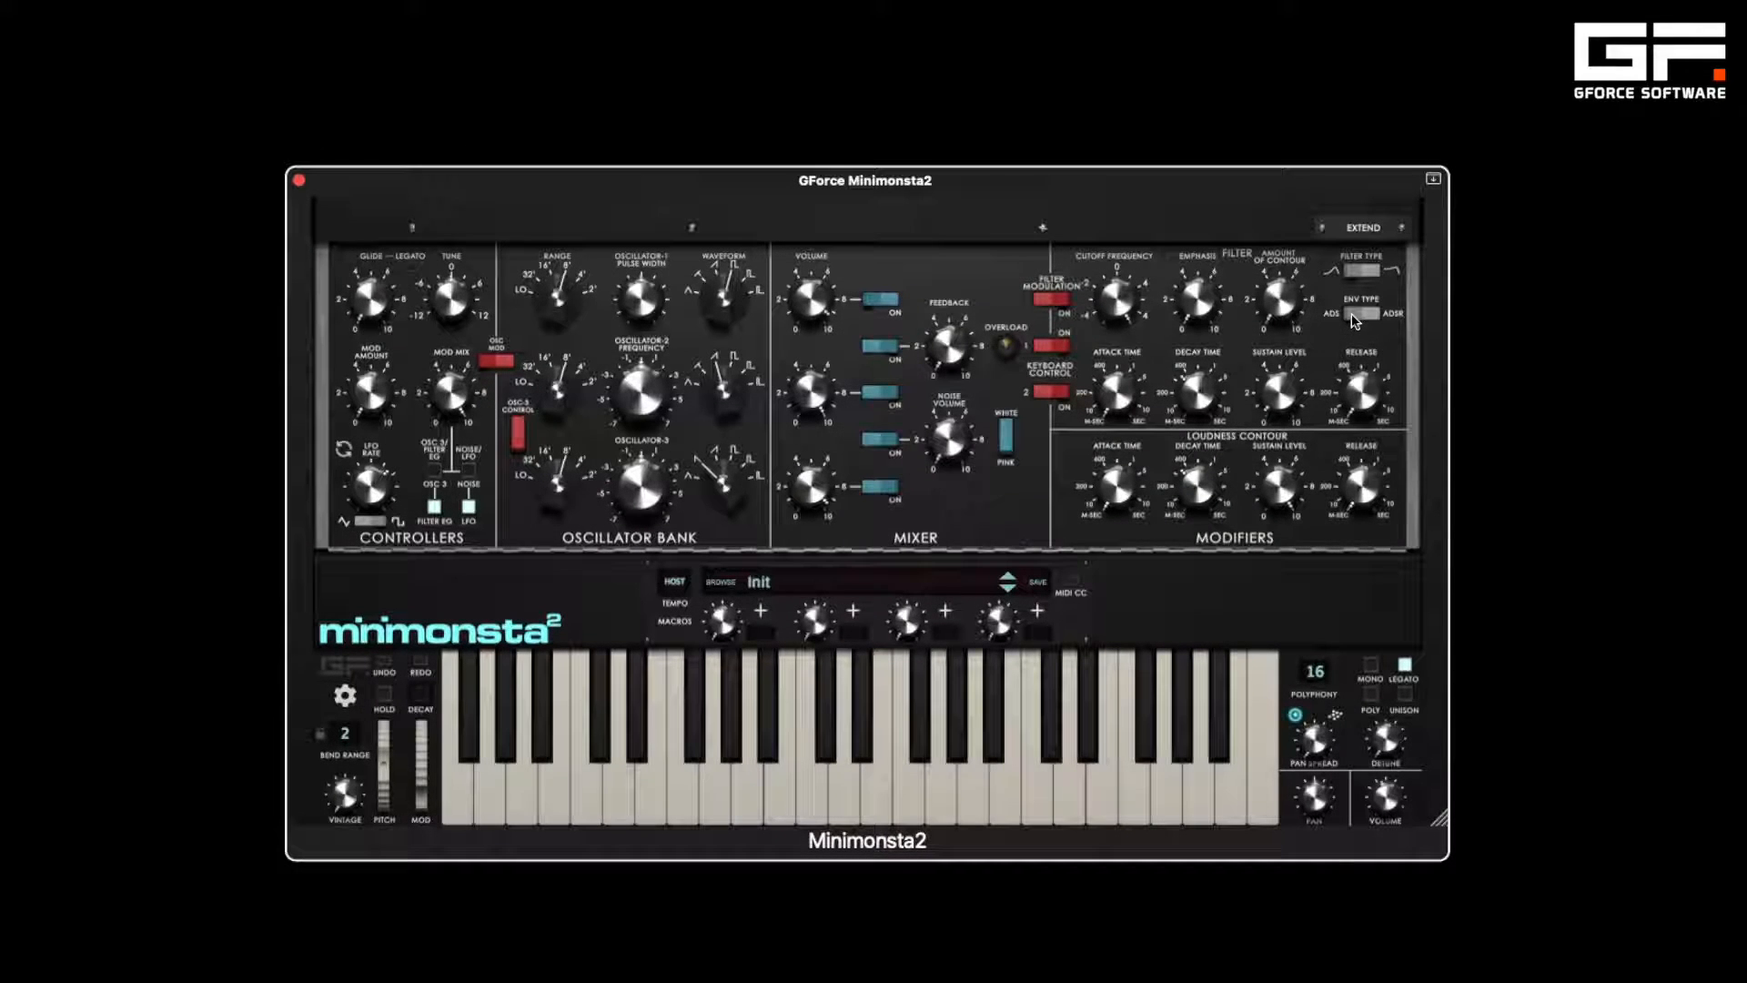
# - Switch the envelope type to ADS, to ADSR and back to ADS
pyautogui.click(1353, 314)
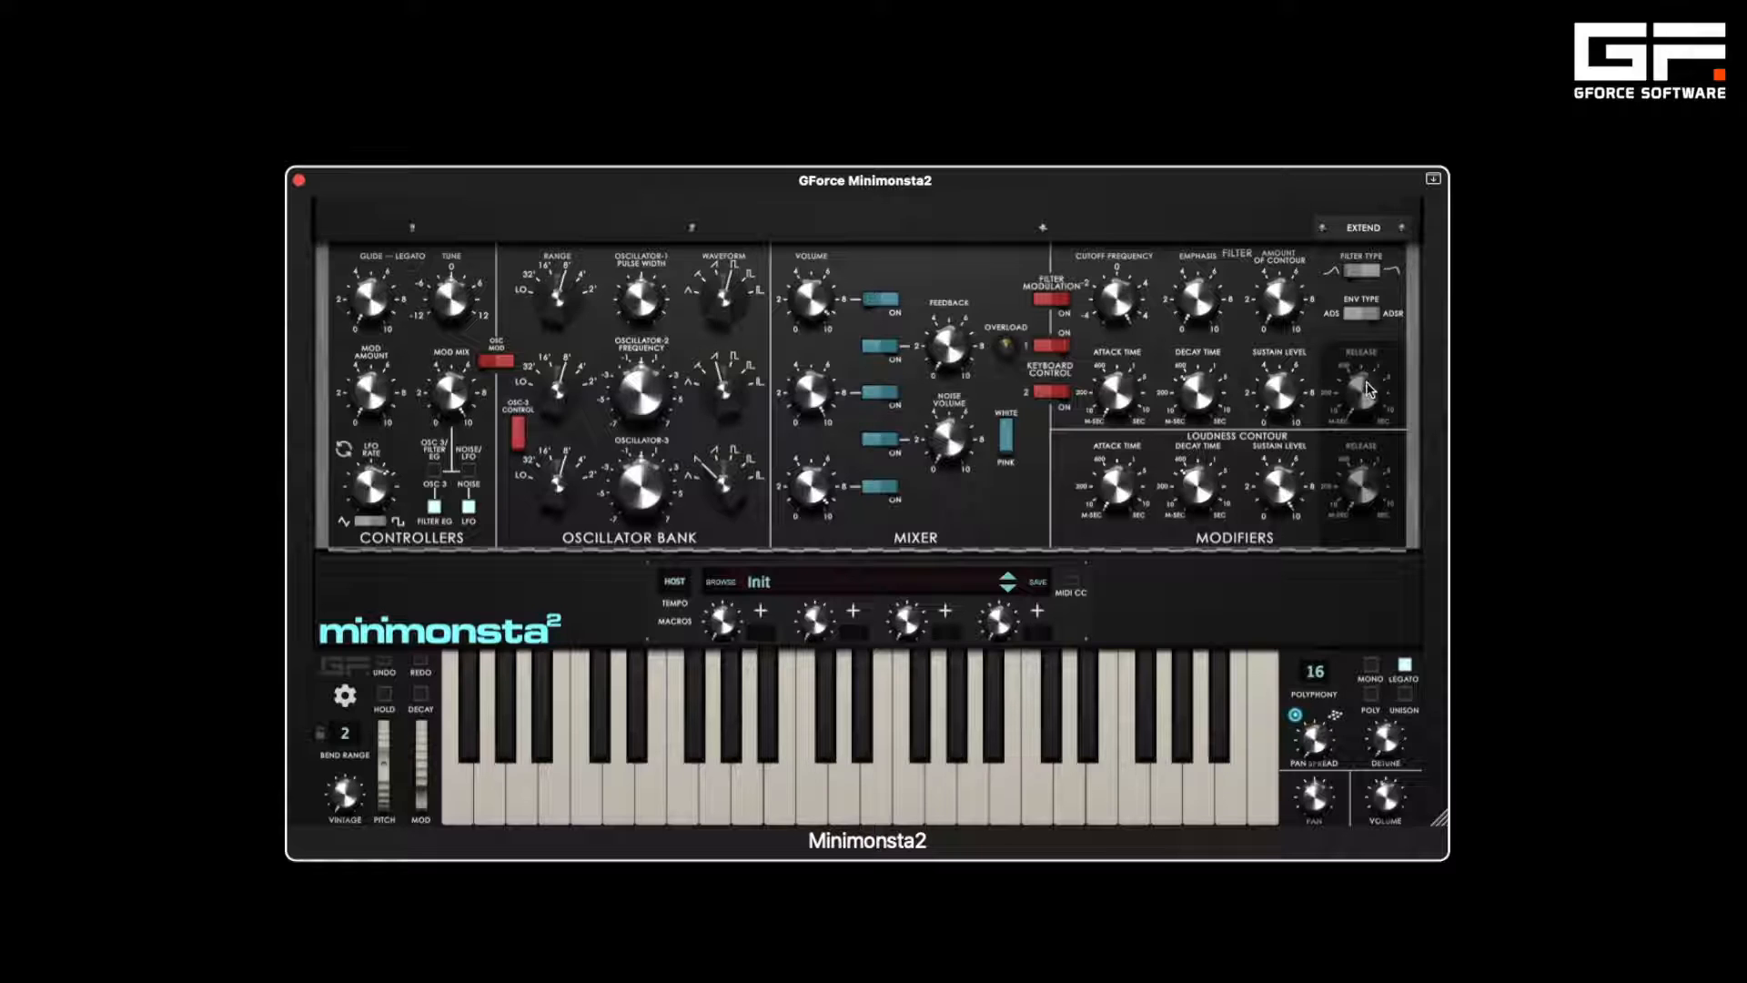
pyautogui.click(1372, 313)
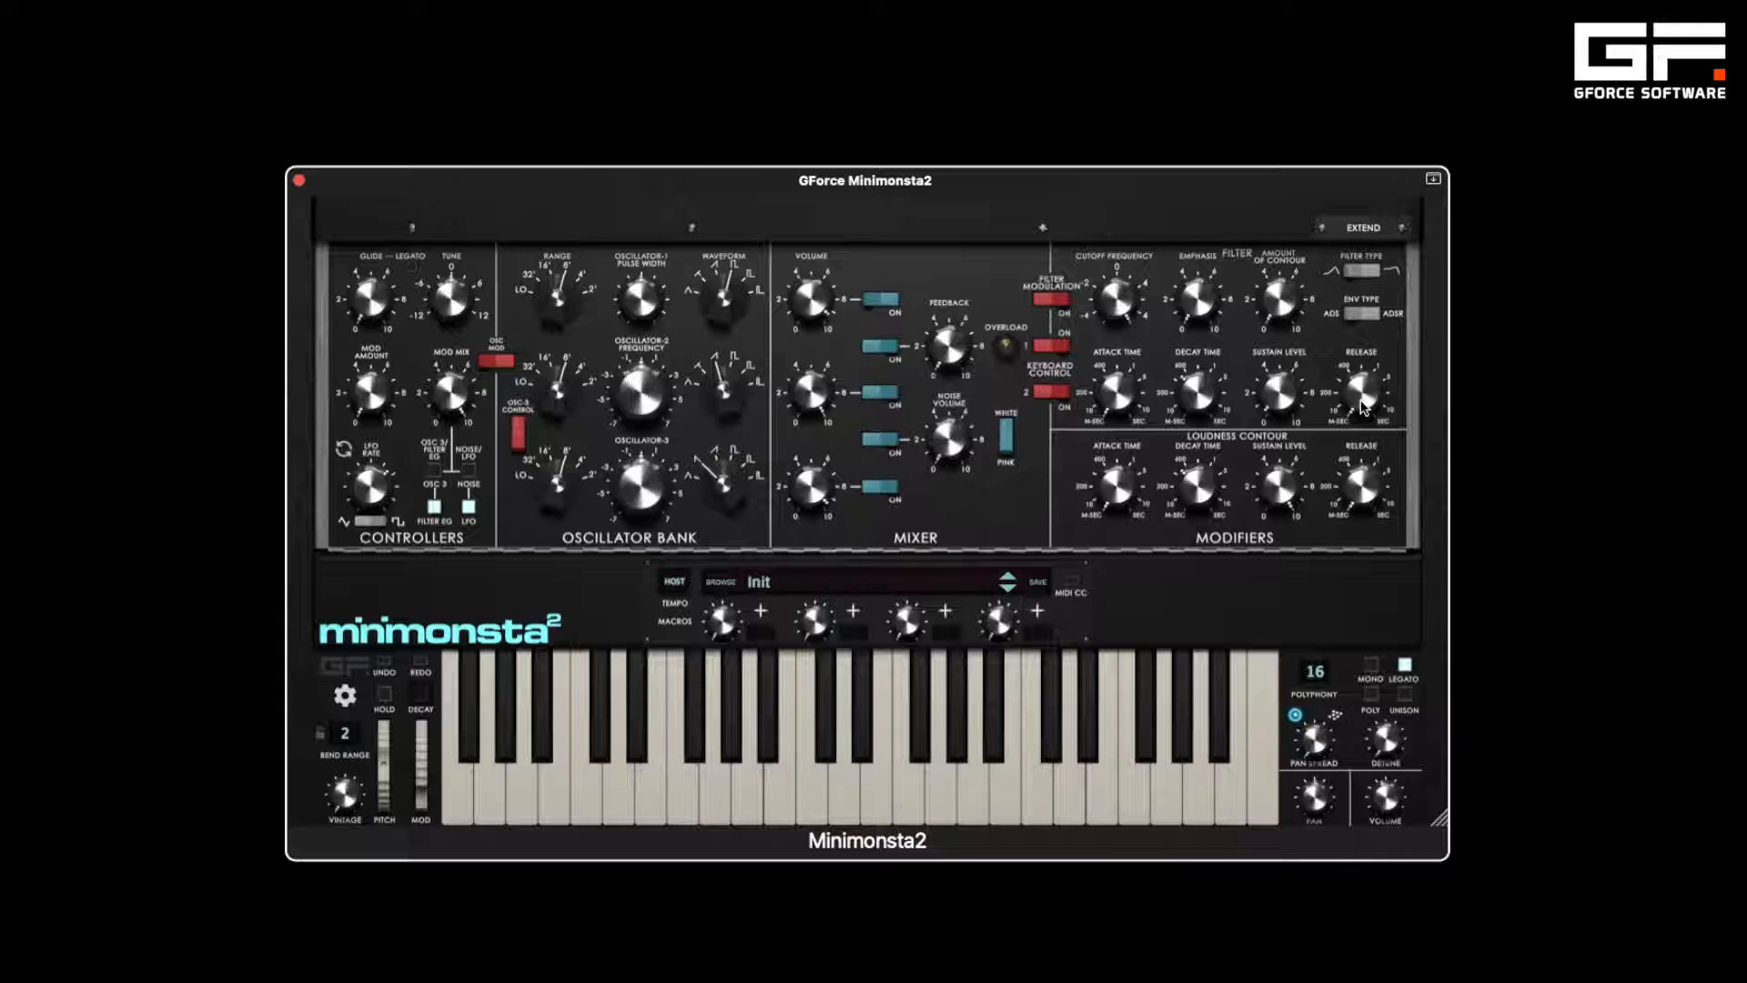
pyautogui.click(1350, 316)
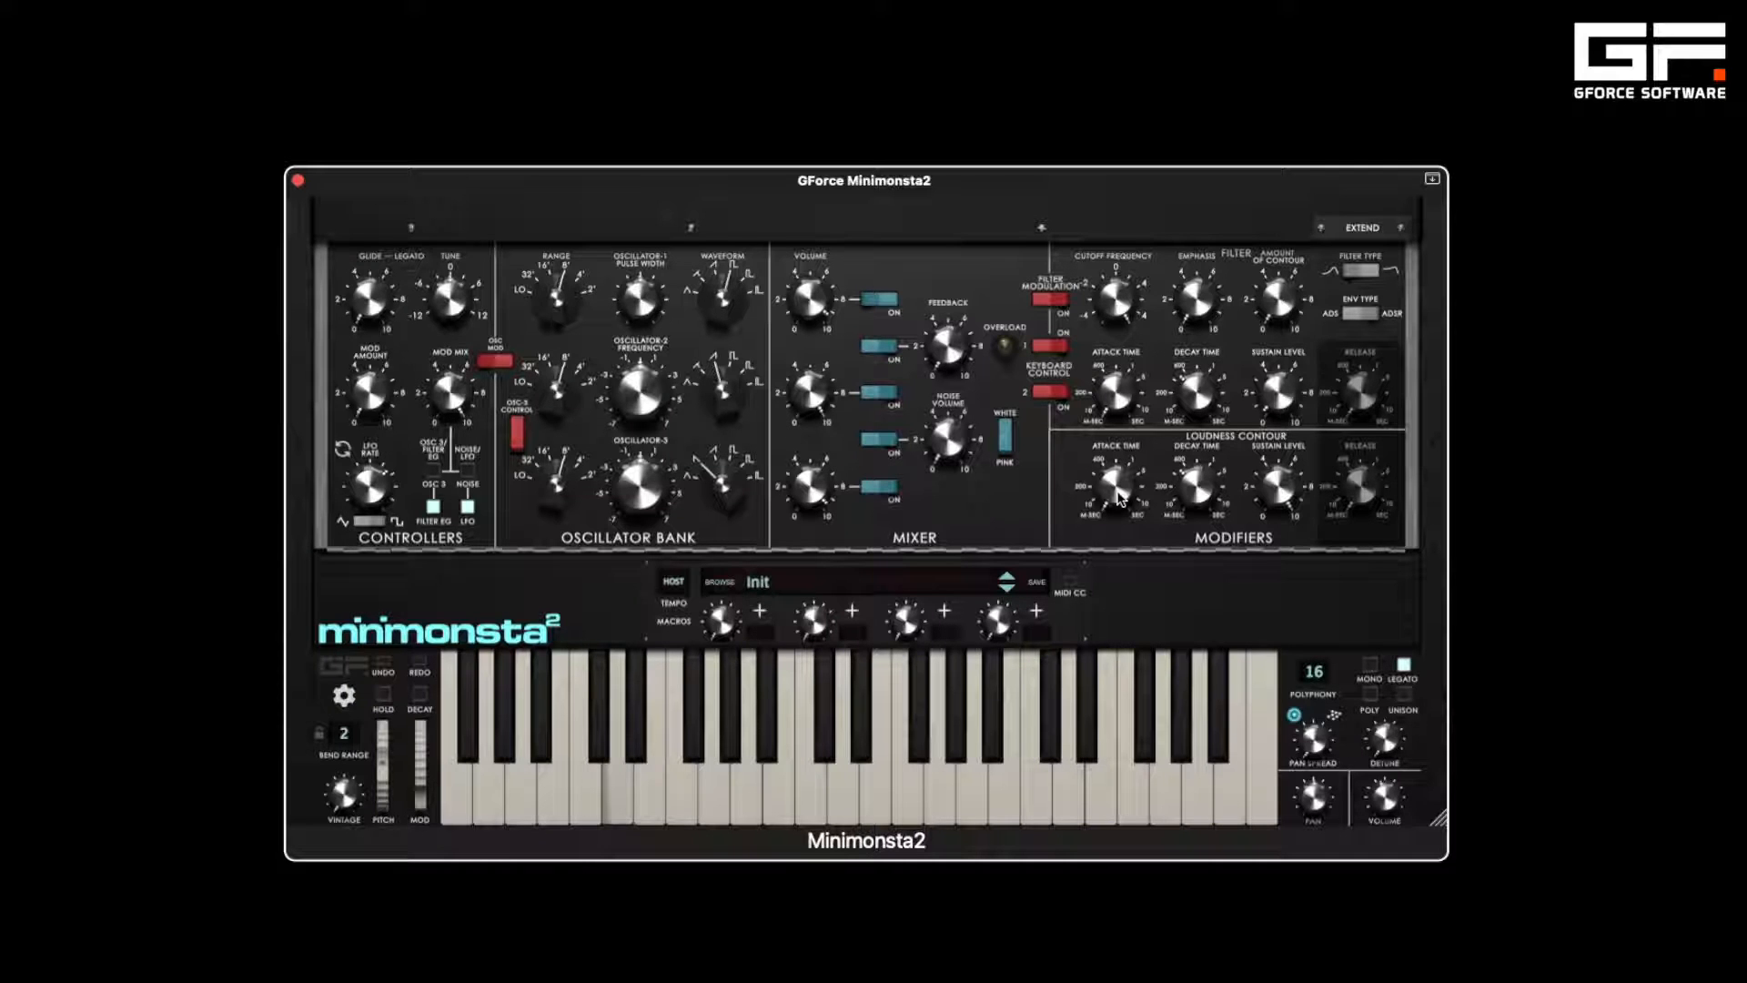
# - Adjust the loudness contour's attack, sustain to about -9.78 dB and decay, and switch on the Decay mode beside the performance wheels
pyautogui.moveTo(1119, 496); pyautogui.dragTo(1108, 364)
pyautogui.moveTo(1278, 489); pyautogui.dragTo(1260, 614)
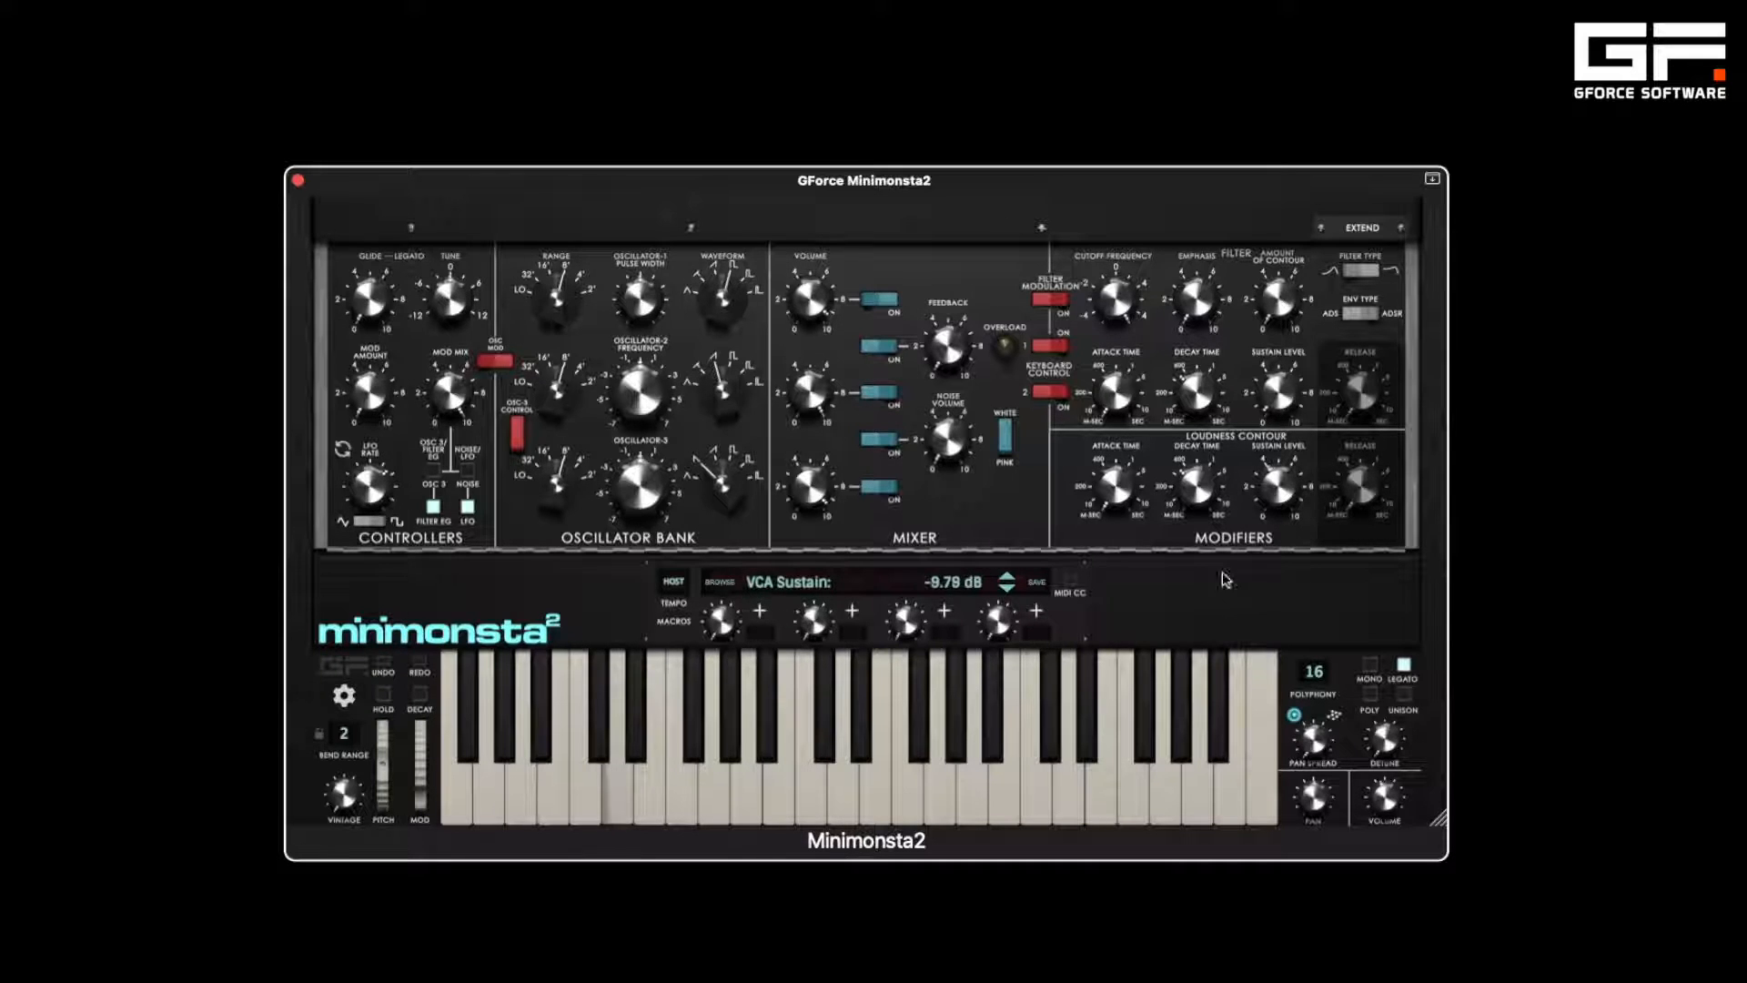
pyautogui.moveTo(1205, 499)
pyautogui.mouseDown()
pyautogui.moveTo(1195, 415)
pyautogui.moveTo(1198, 528)
pyautogui.moveTo(1200, 512)
pyautogui.mouseUp()
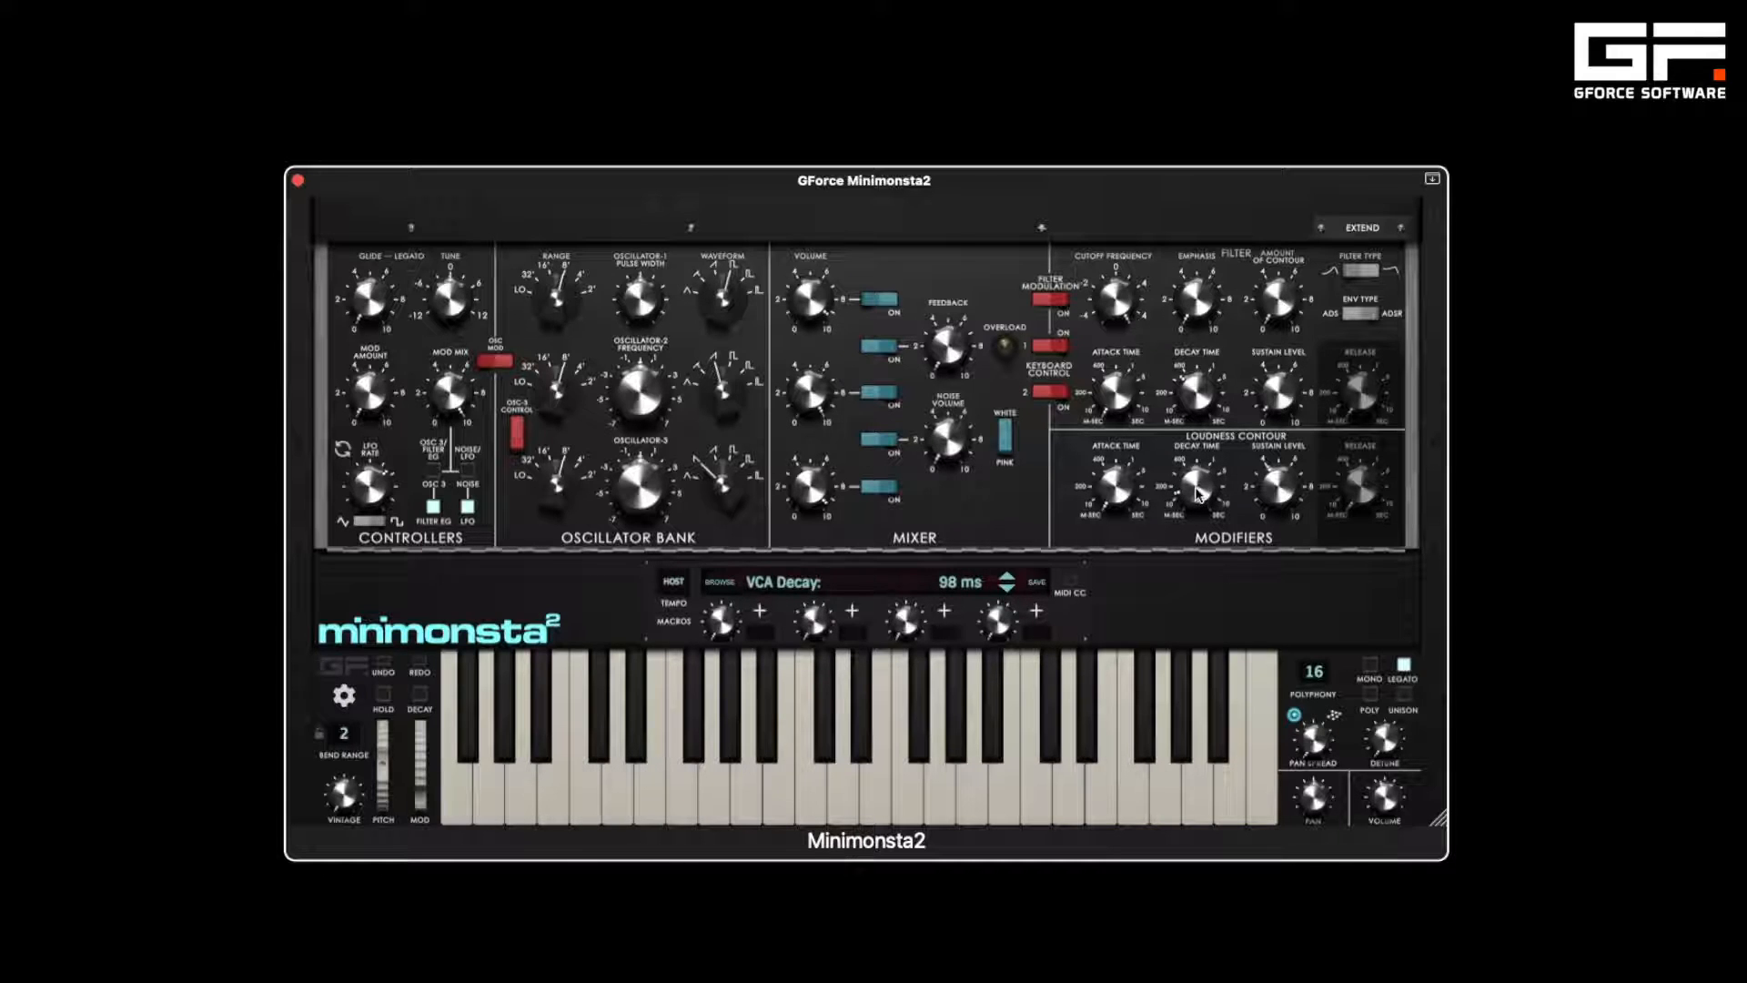
pyautogui.doubleClick(1197, 494)
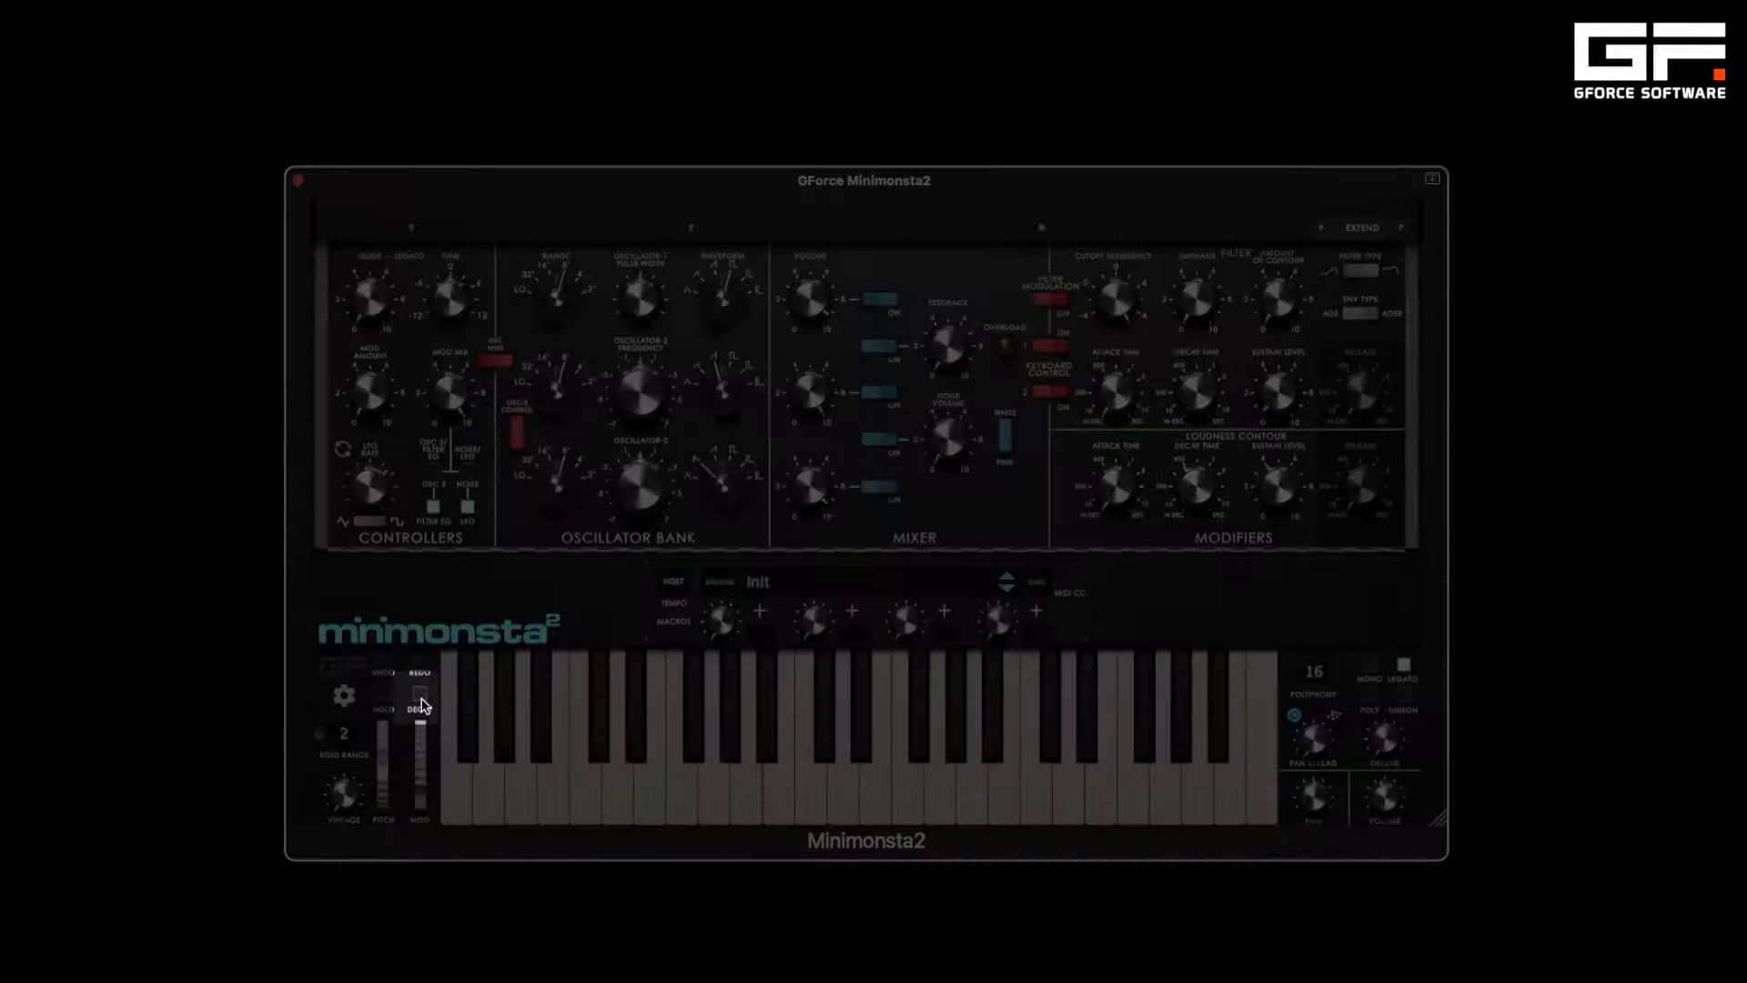
pyautogui.click(421, 699)
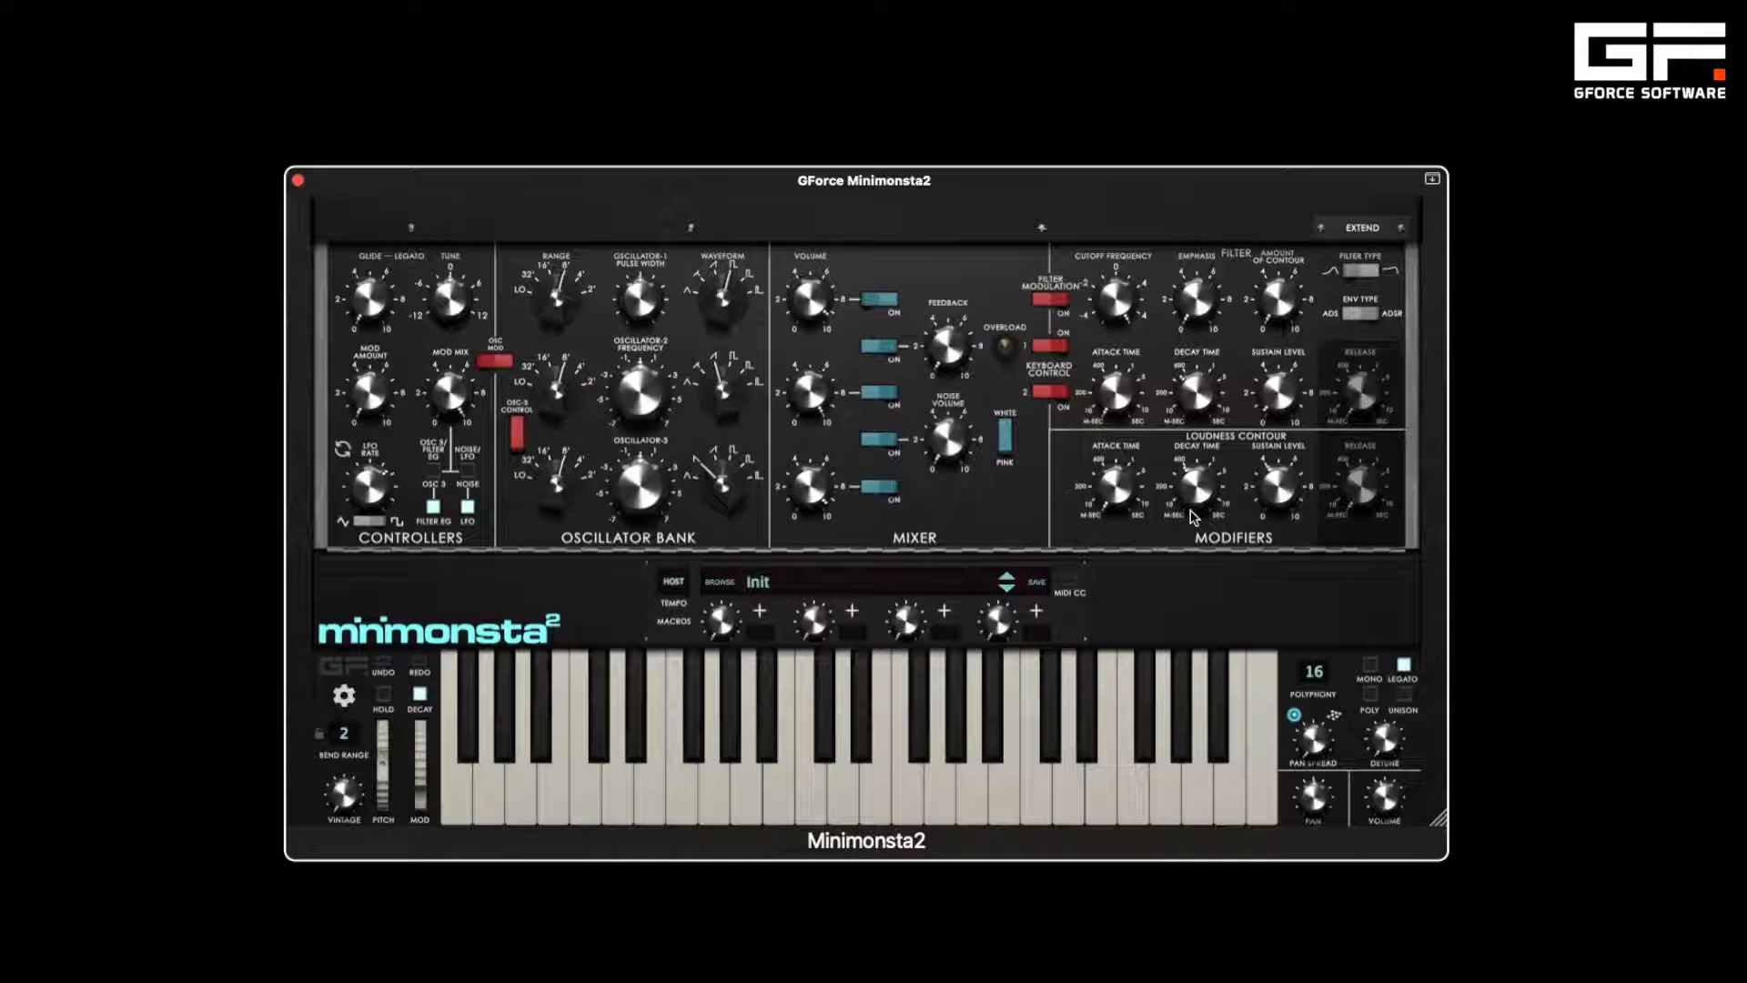
# - Set the envelope type to ADSR and adjust the loudness contour's release, raising it to about 968 ms
pyautogui.click(1368, 319)
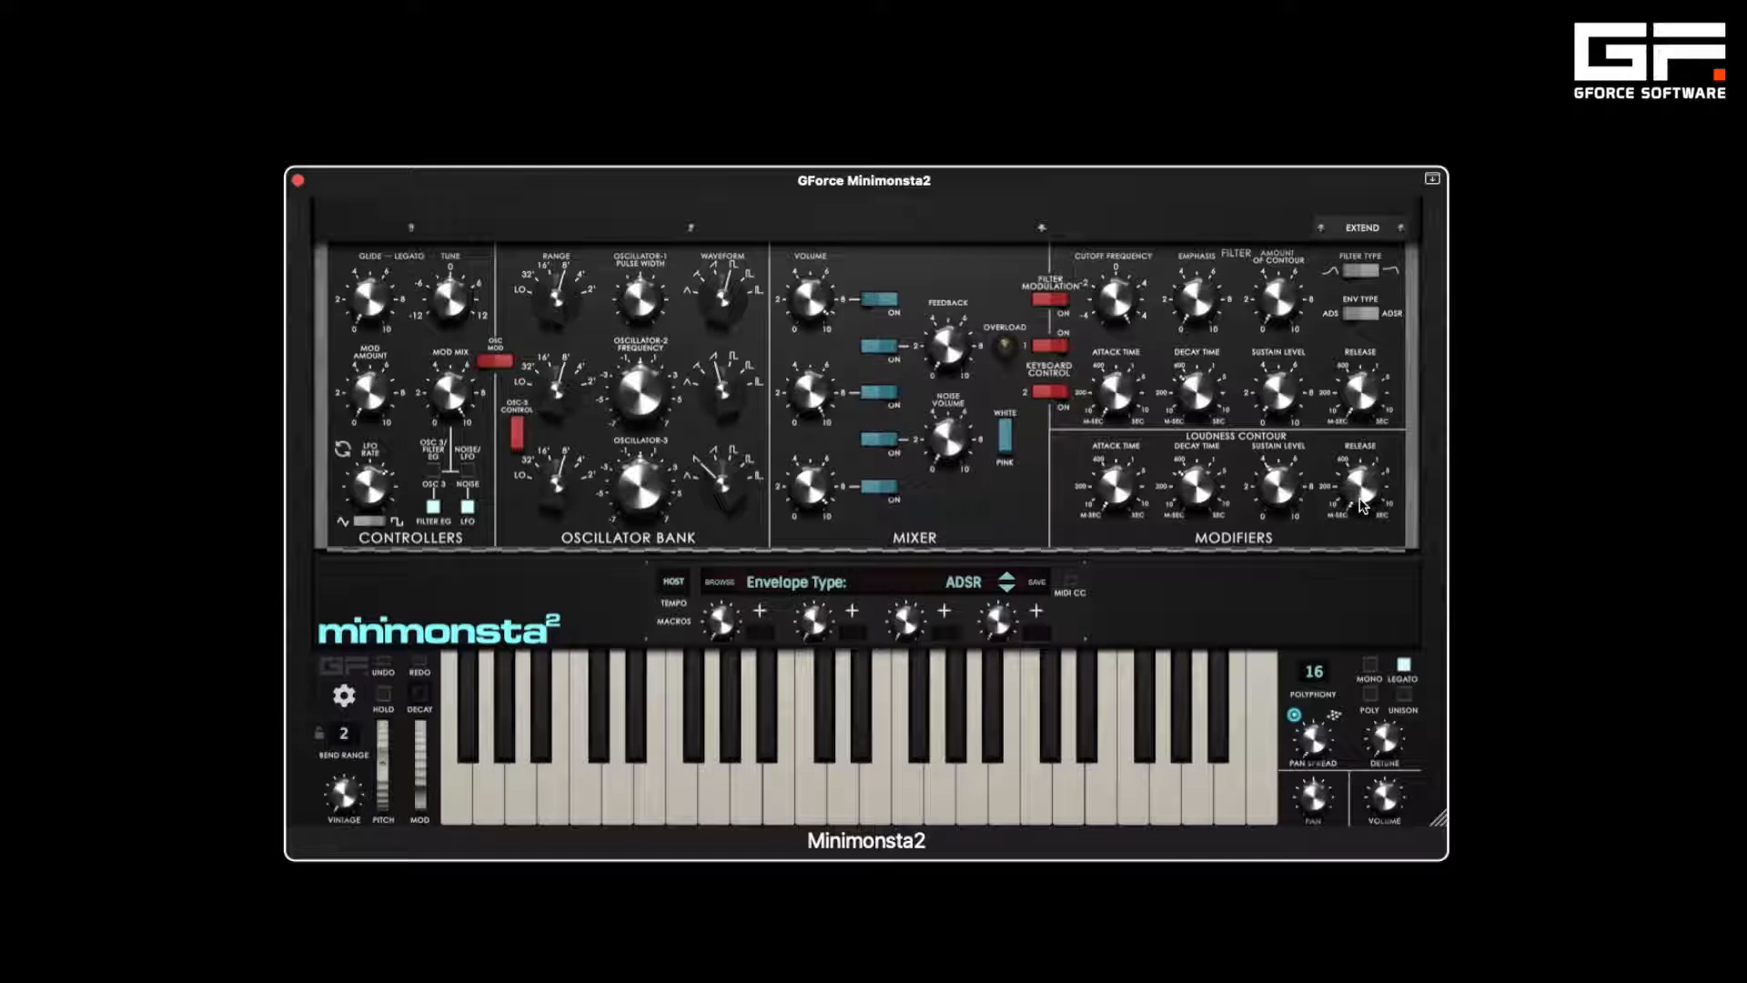
pyautogui.moveTo(1363, 501); pyautogui.dragTo(1351, 362)
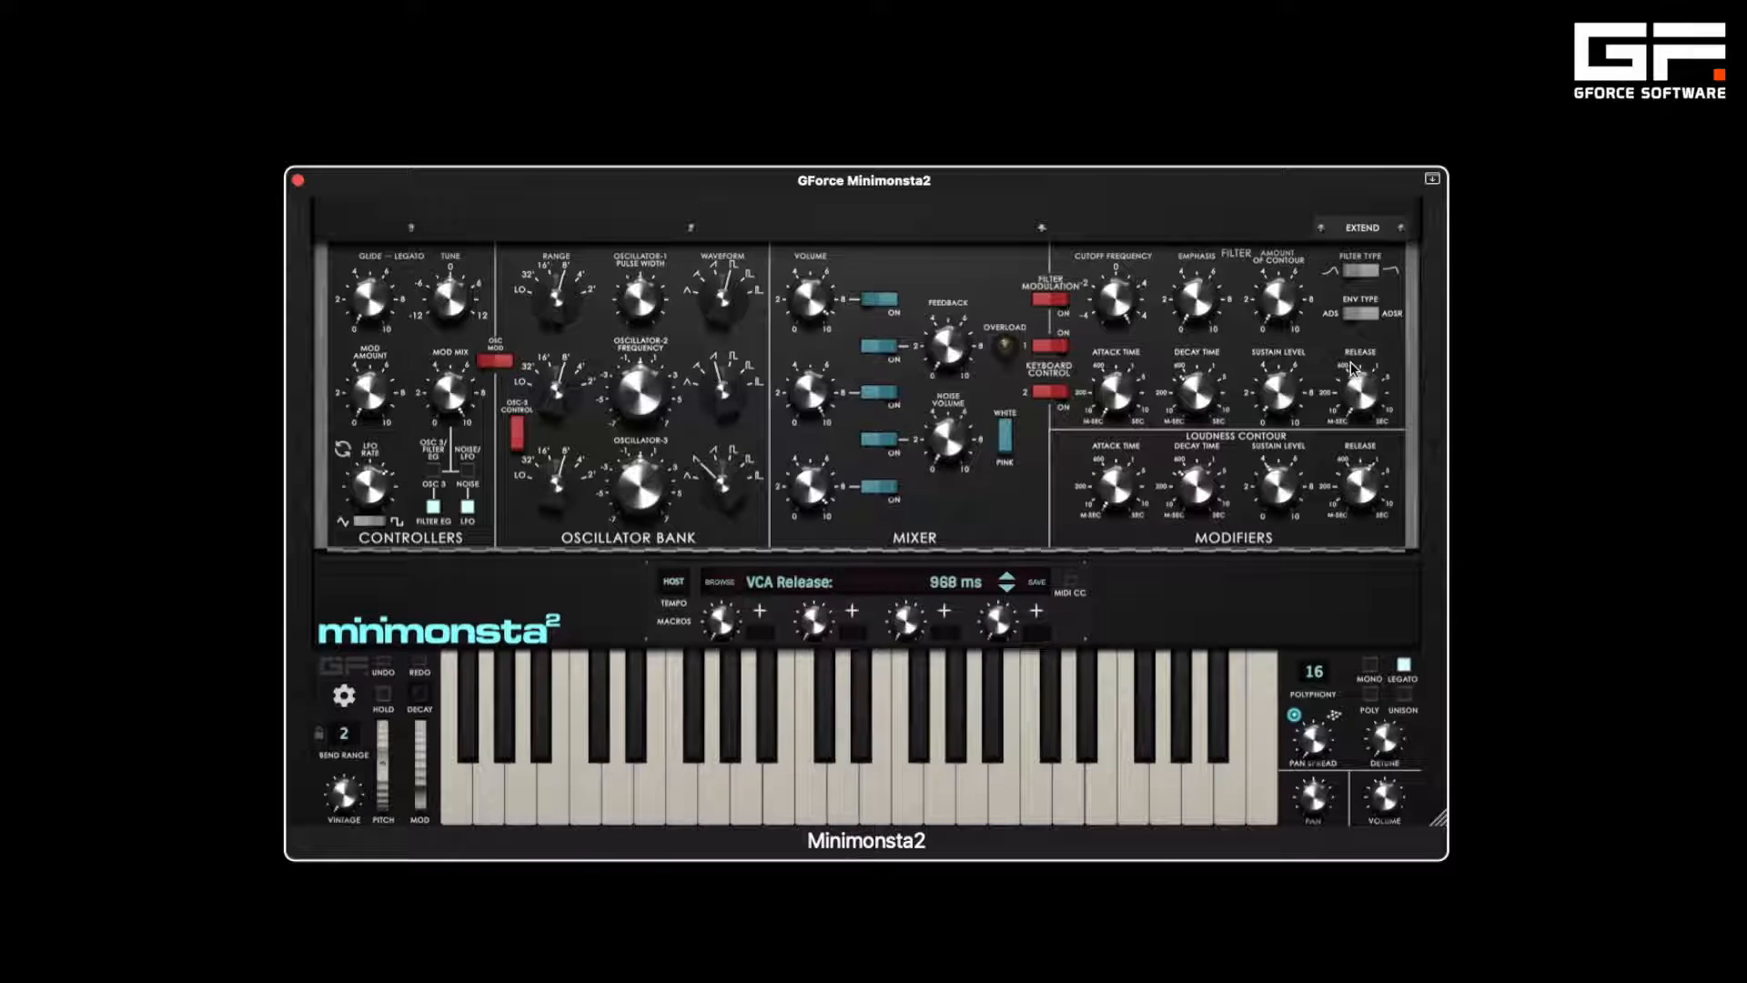
pyautogui.moveTo(1362, 483); pyautogui.dragTo(1351, 444)
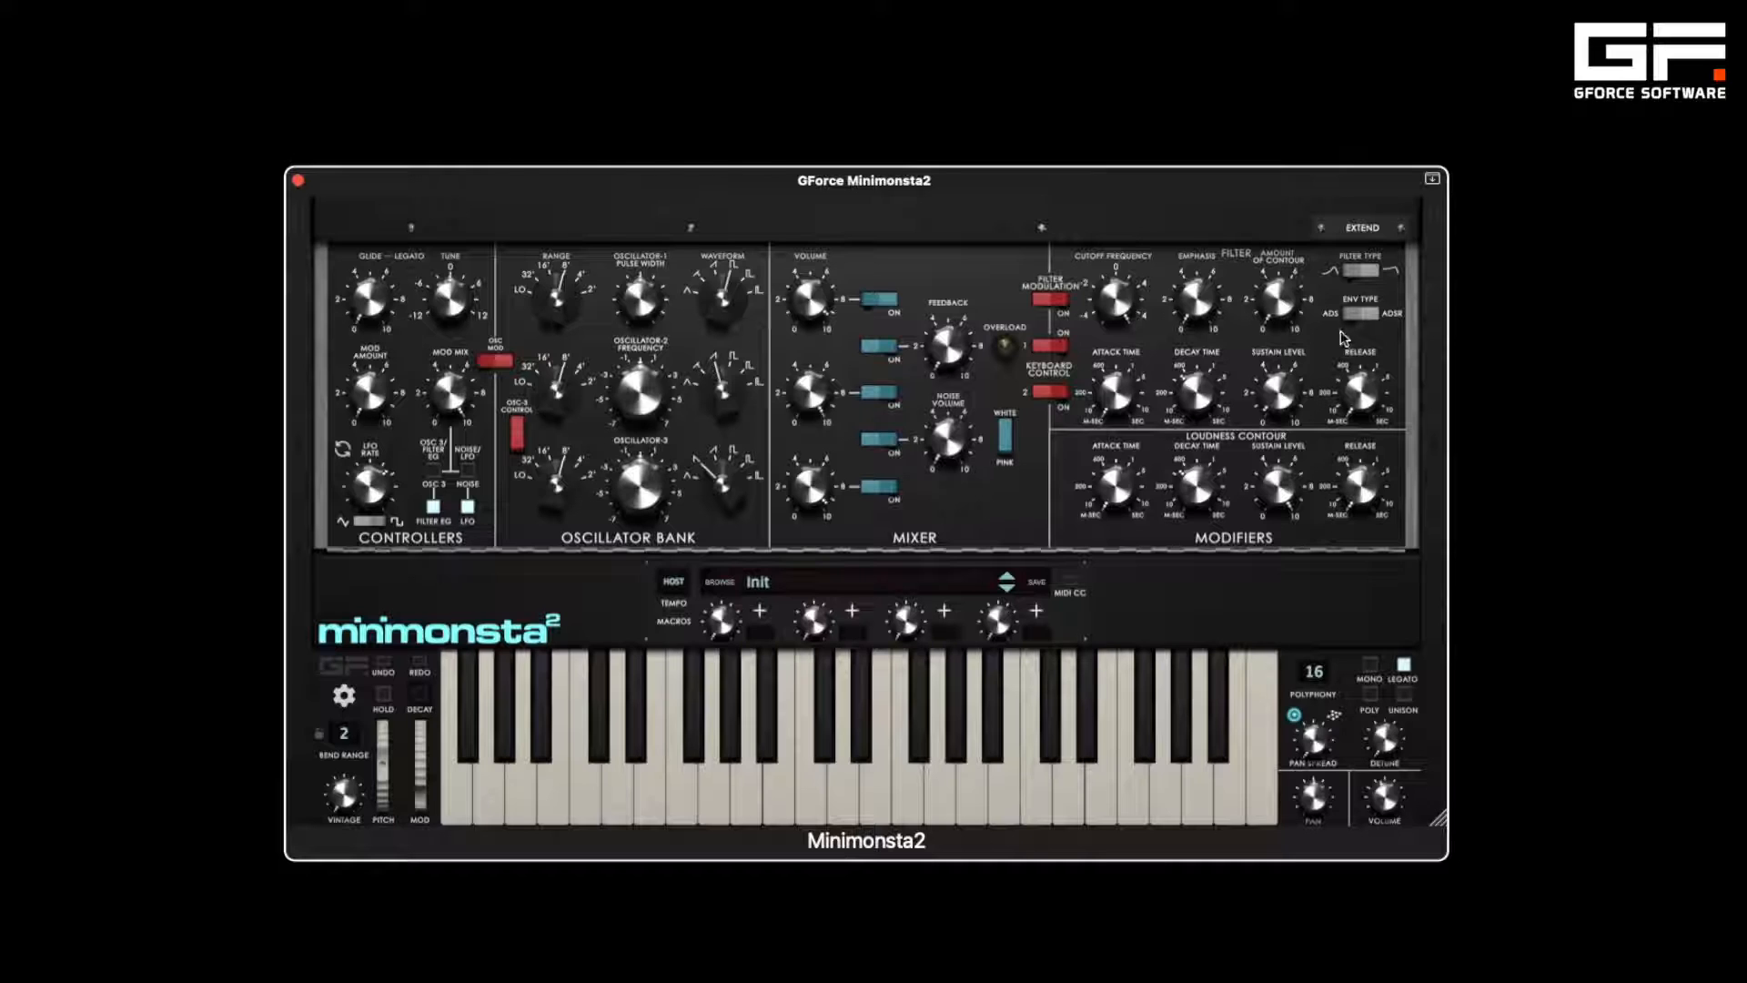
# - Switch the envelope type to ADS, turn the Decay mode on and back to Unlinked, and restore the ADSR type
pyautogui.click(1350, 315)
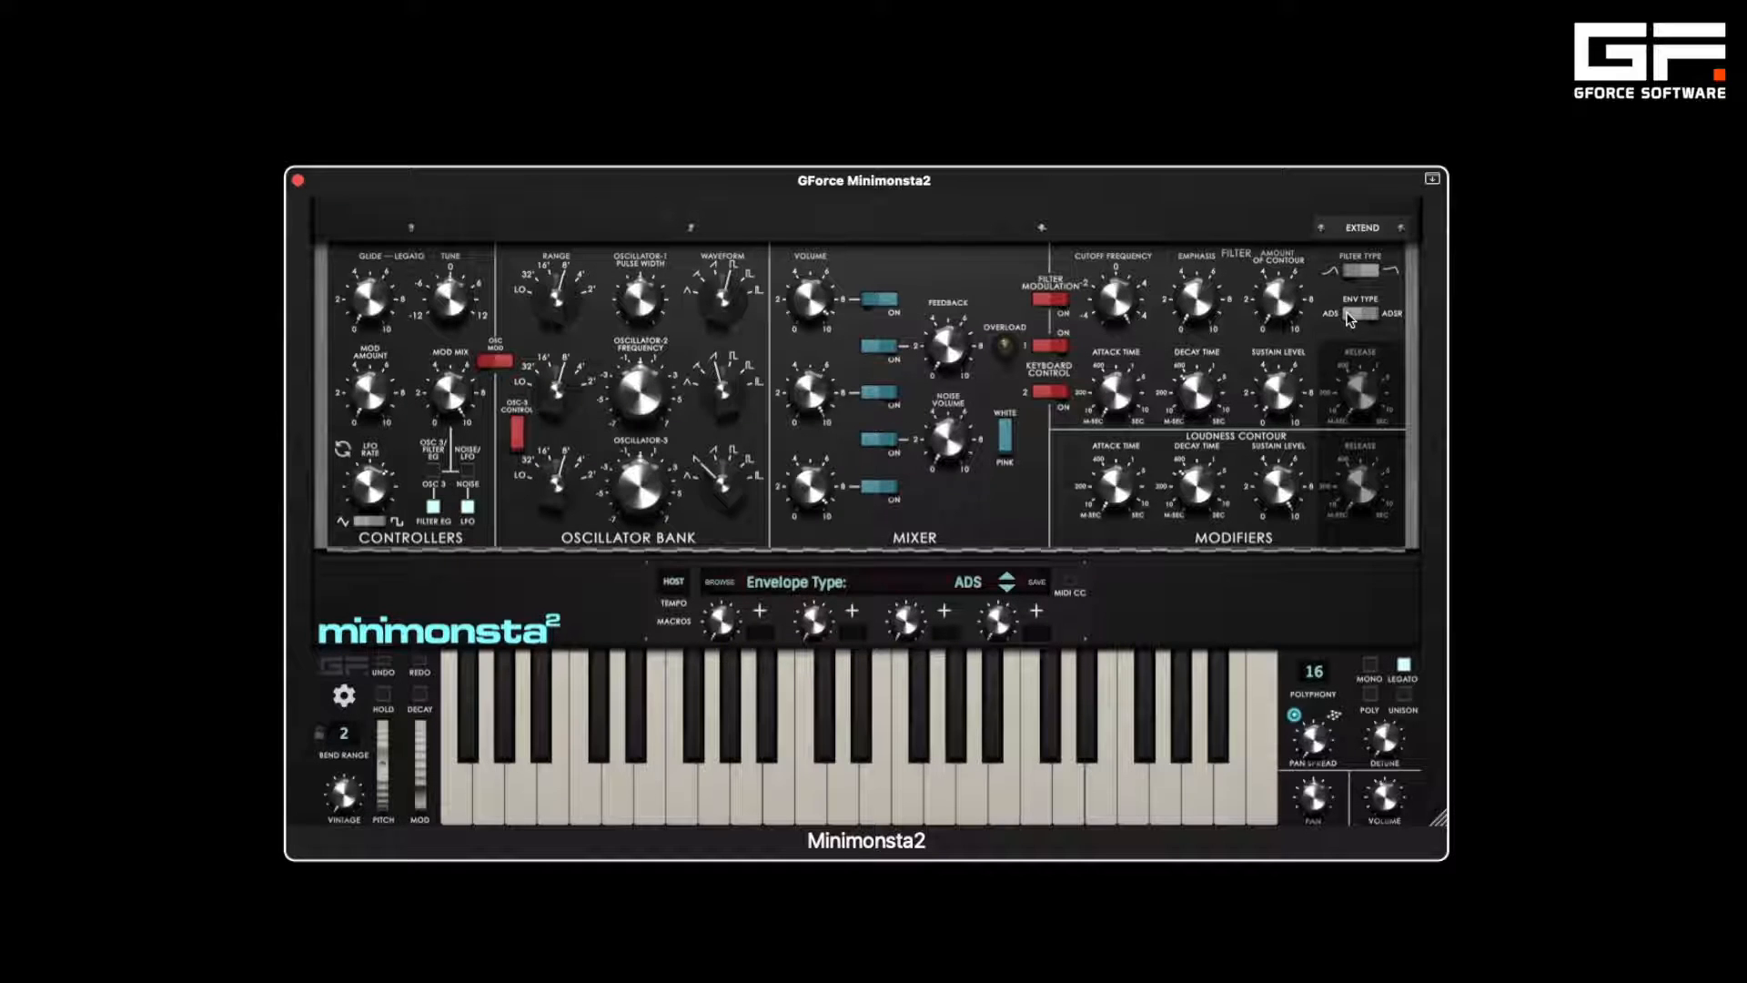
pyautogui.click(420, 695)
pyautogui.click(420, 695)
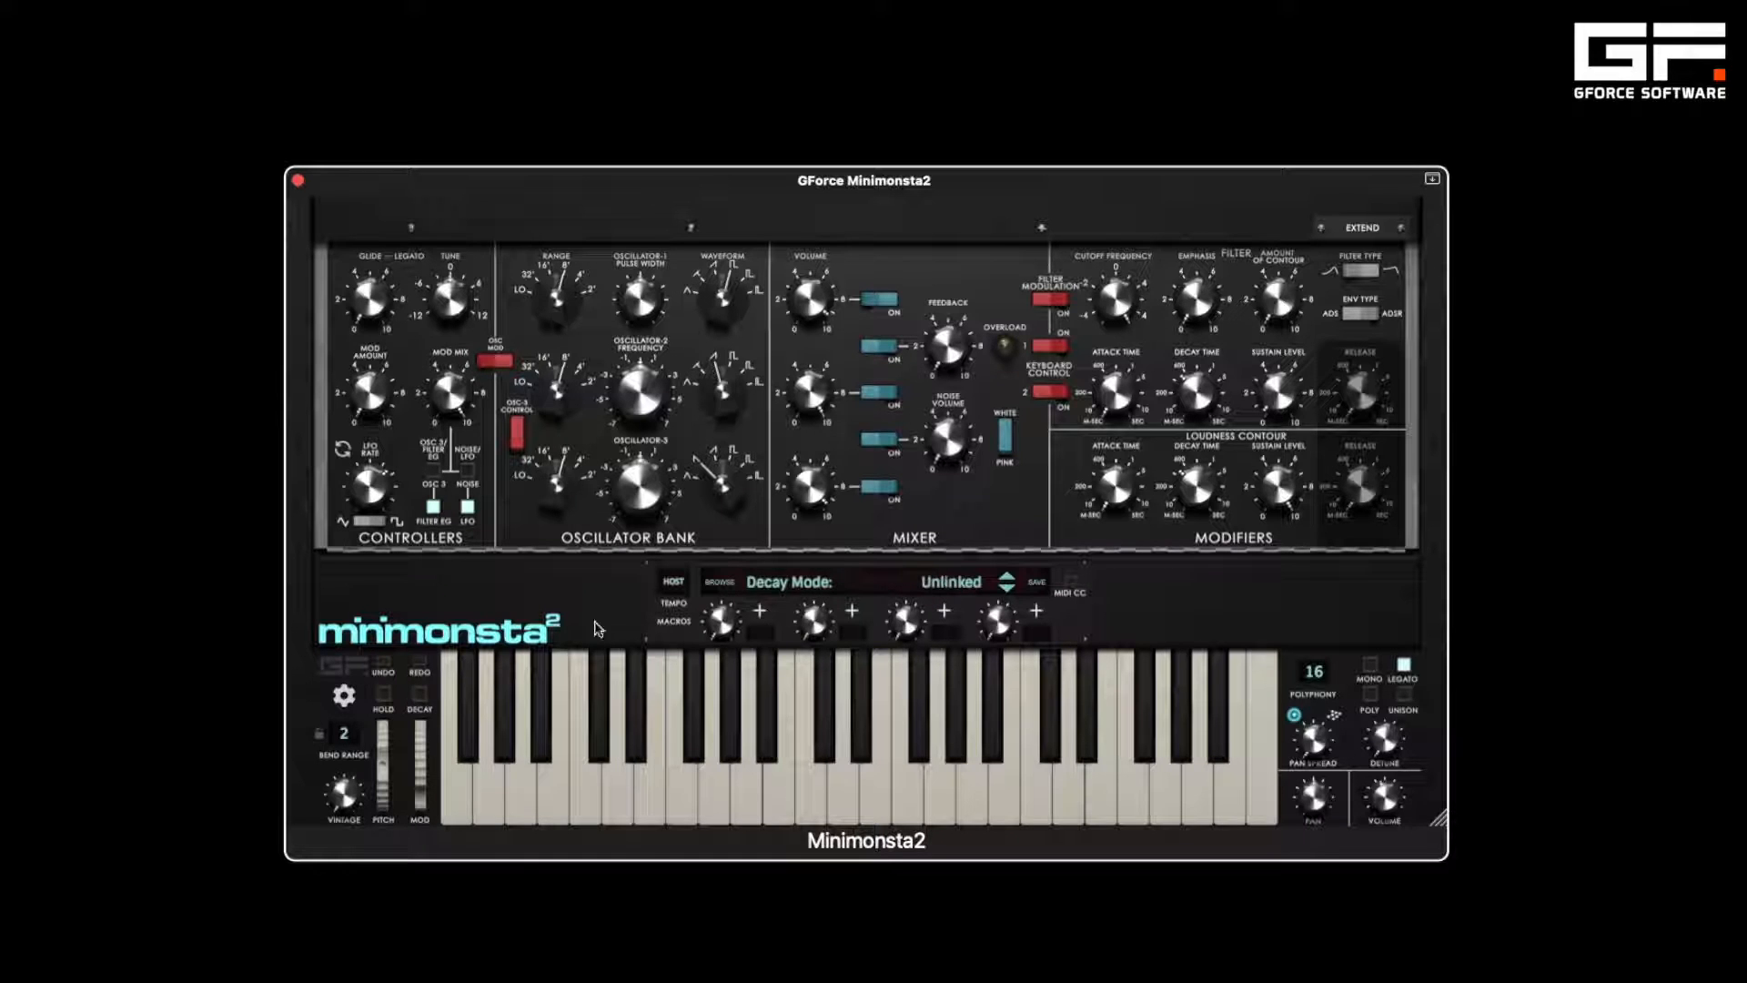
pyautogui.click(1370, 315)
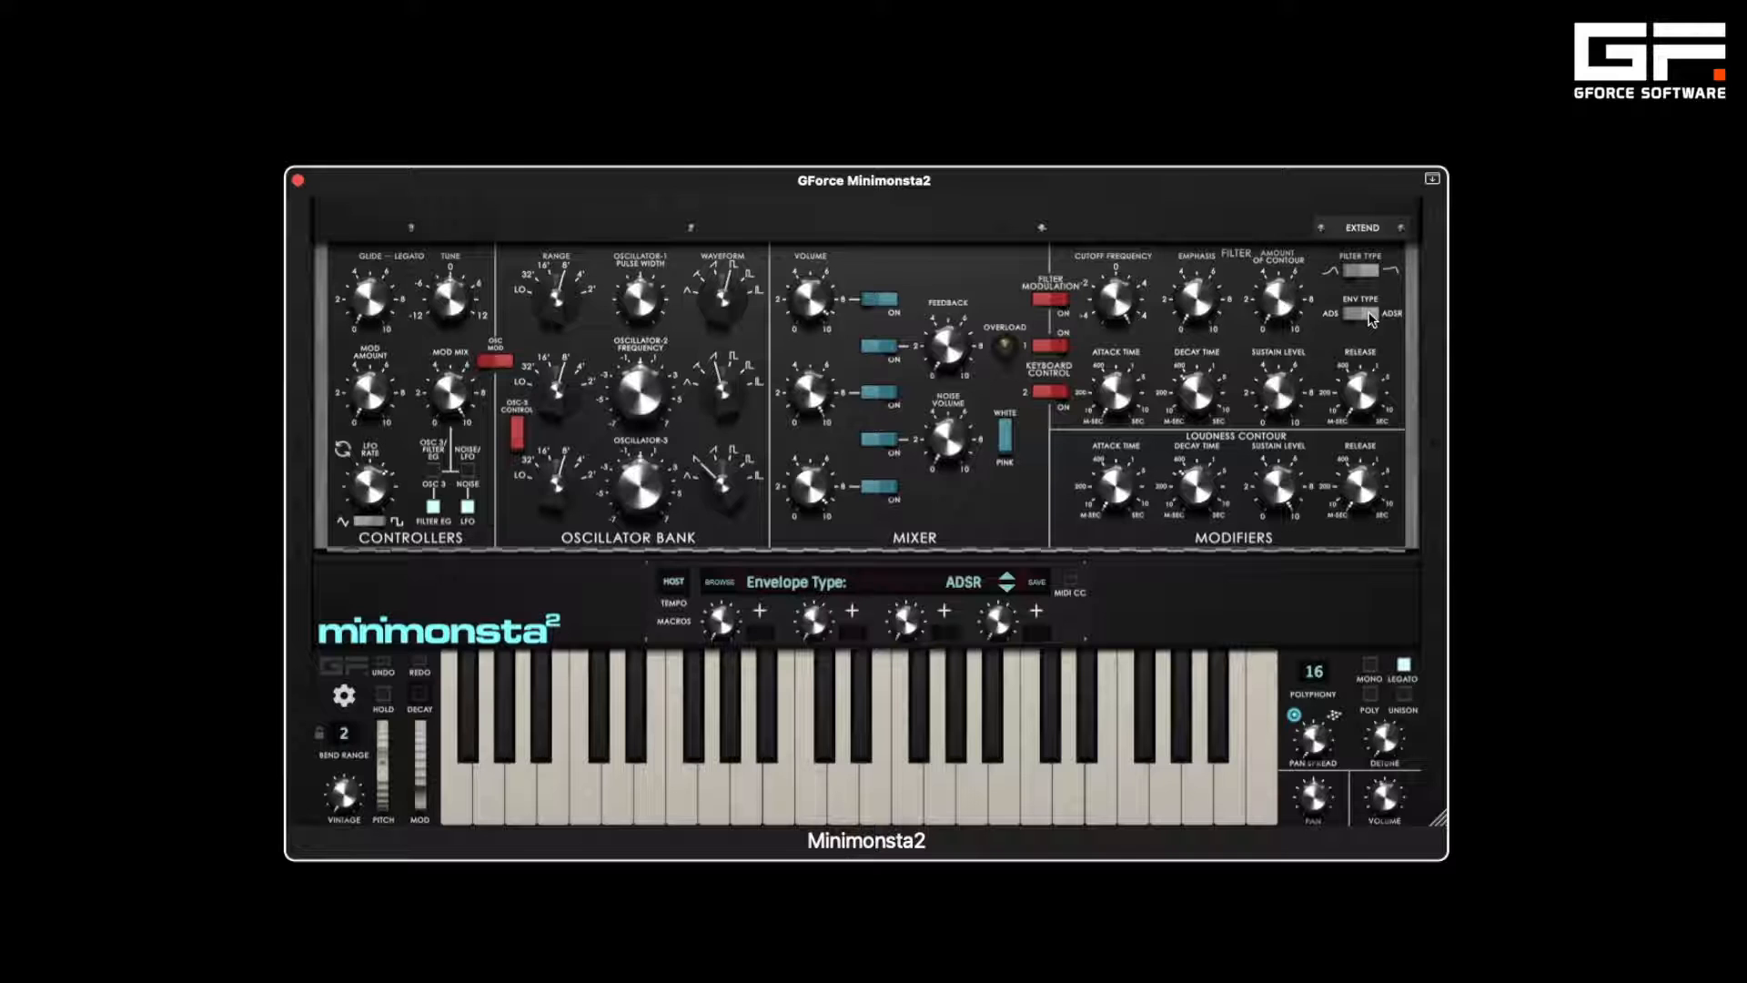
# - Lower the filter's cutoff frequency and raise its amount of contour to about 66.89 ST
pyautogui.moveTo(1117, 297)
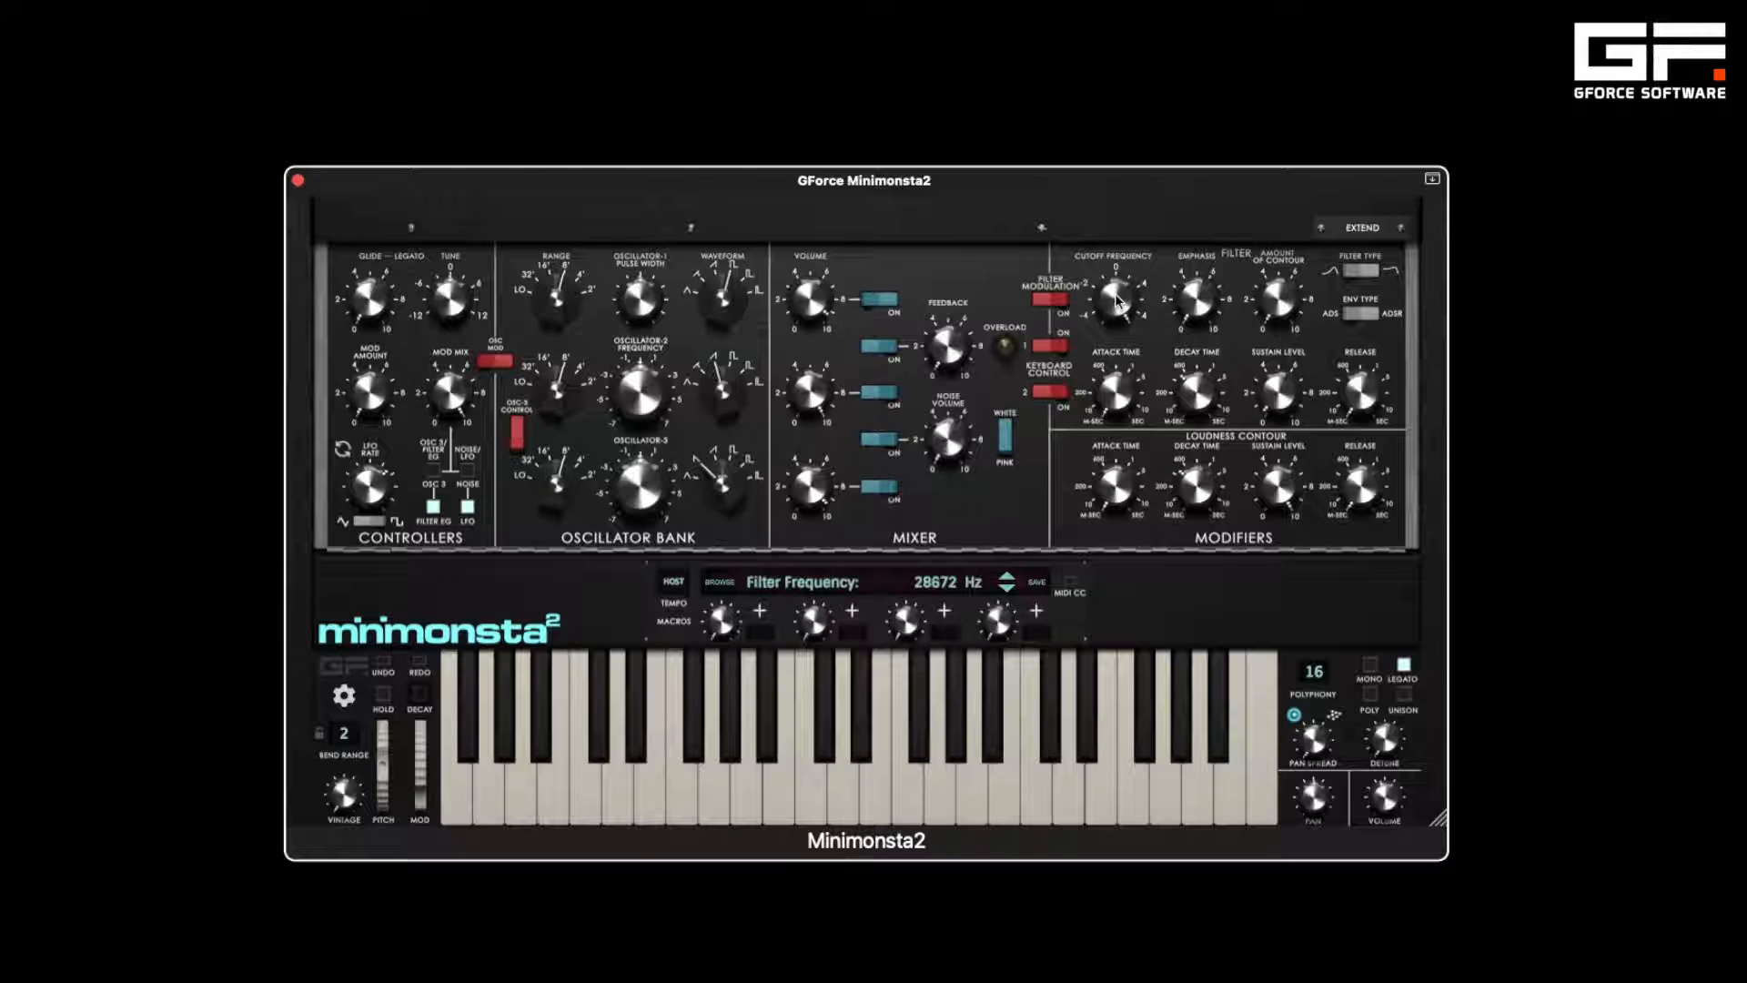
pyautogui.moveTo(1117, 297); pyautogui.dragTo(1138, 417)
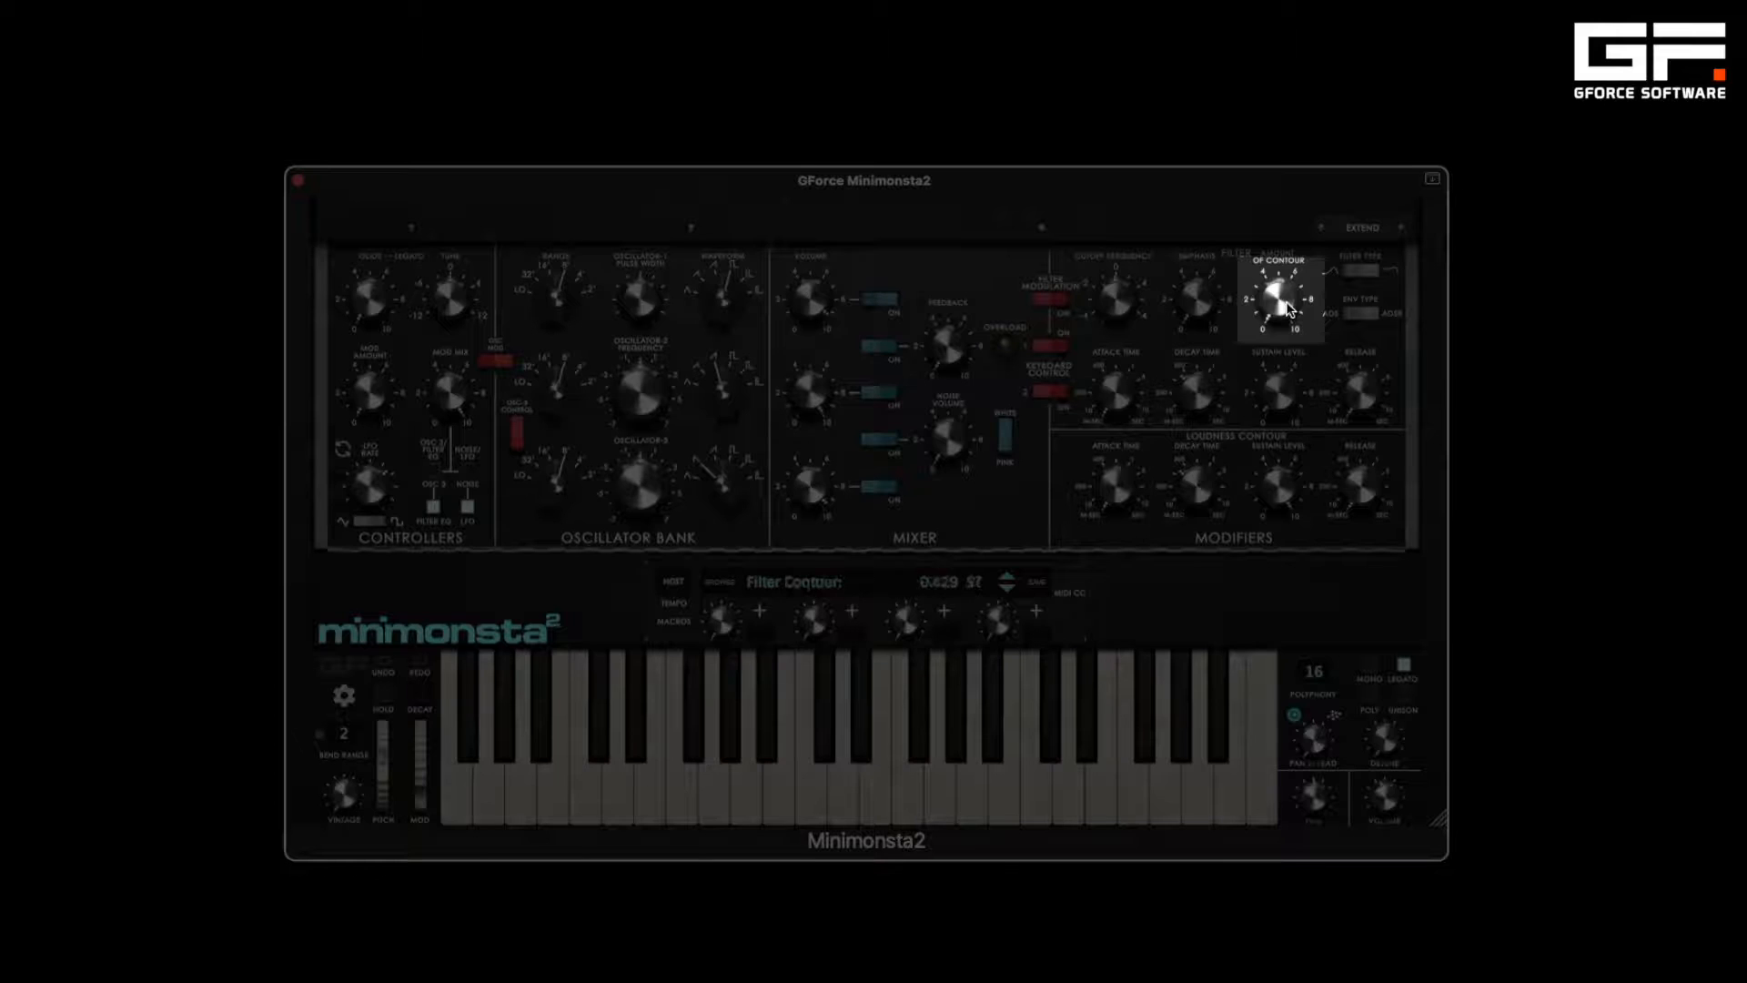
pyautogui.moveTo(1281, 297); pyautogui.dragTo(1243, 181)
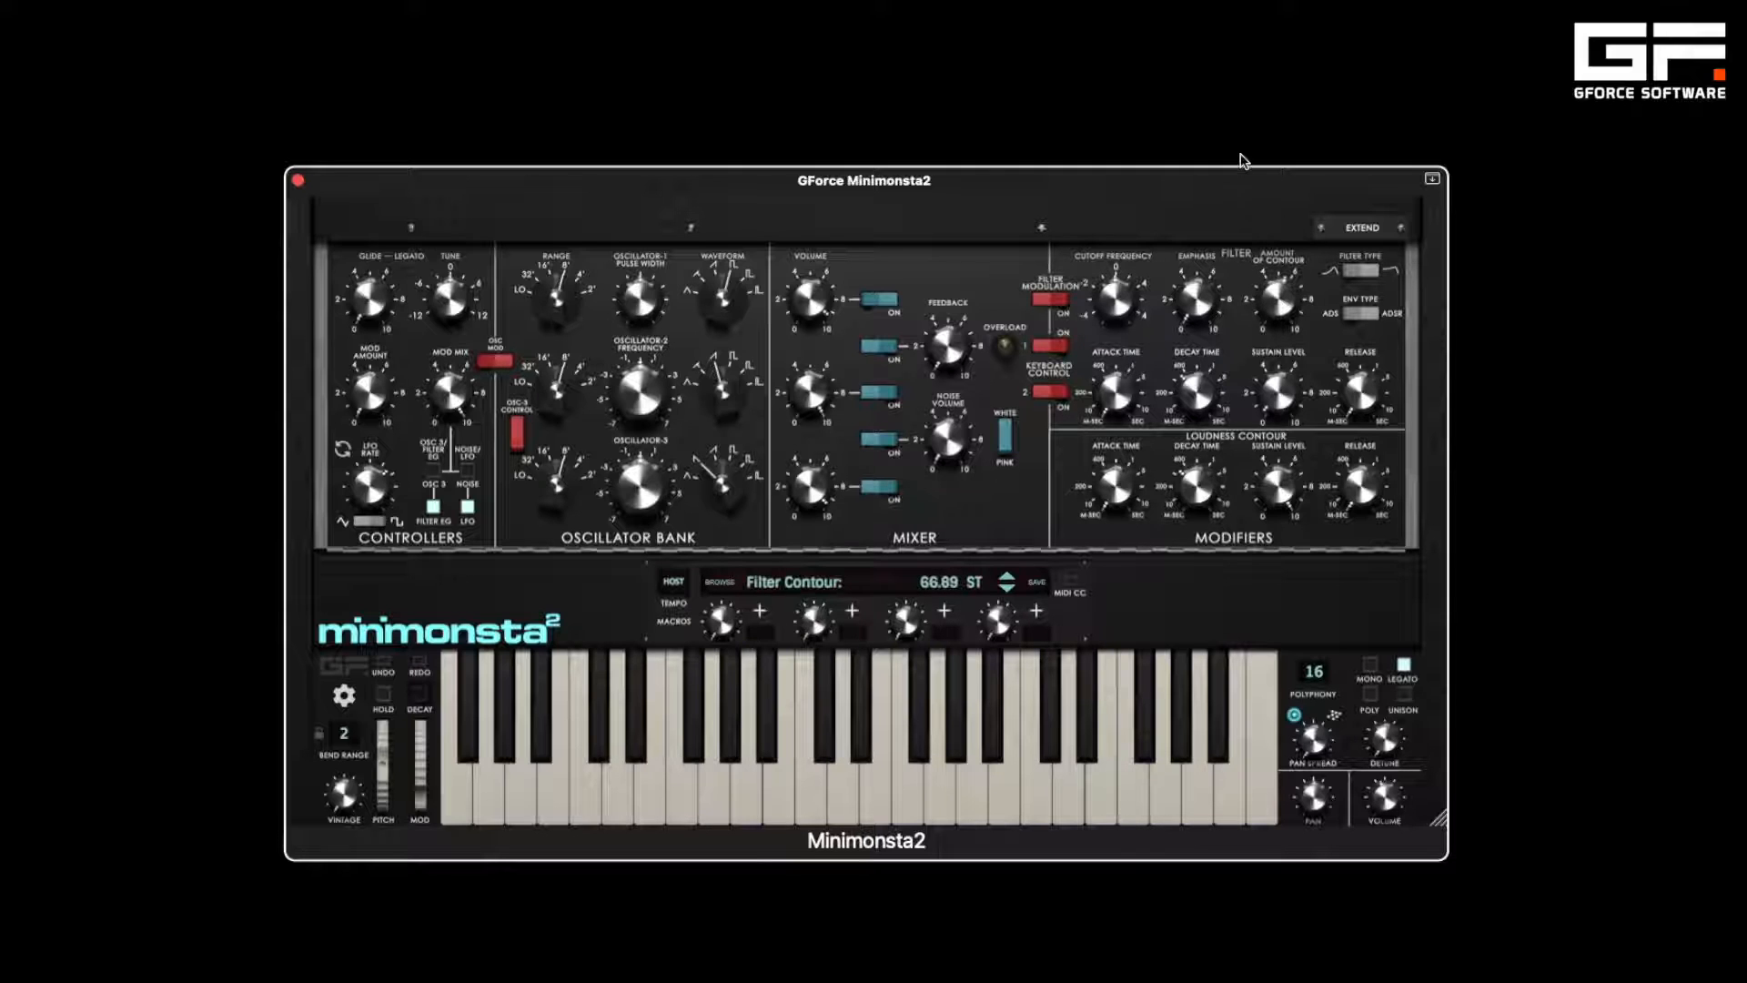
# - Set the filter envelope's sustain to about -6.00 dB and release to about 690 ms, adjusting its decay and attack and the loudness release
pyautogui.moveTo(1276, 399); pyautogui.dragTo(1263, 270)
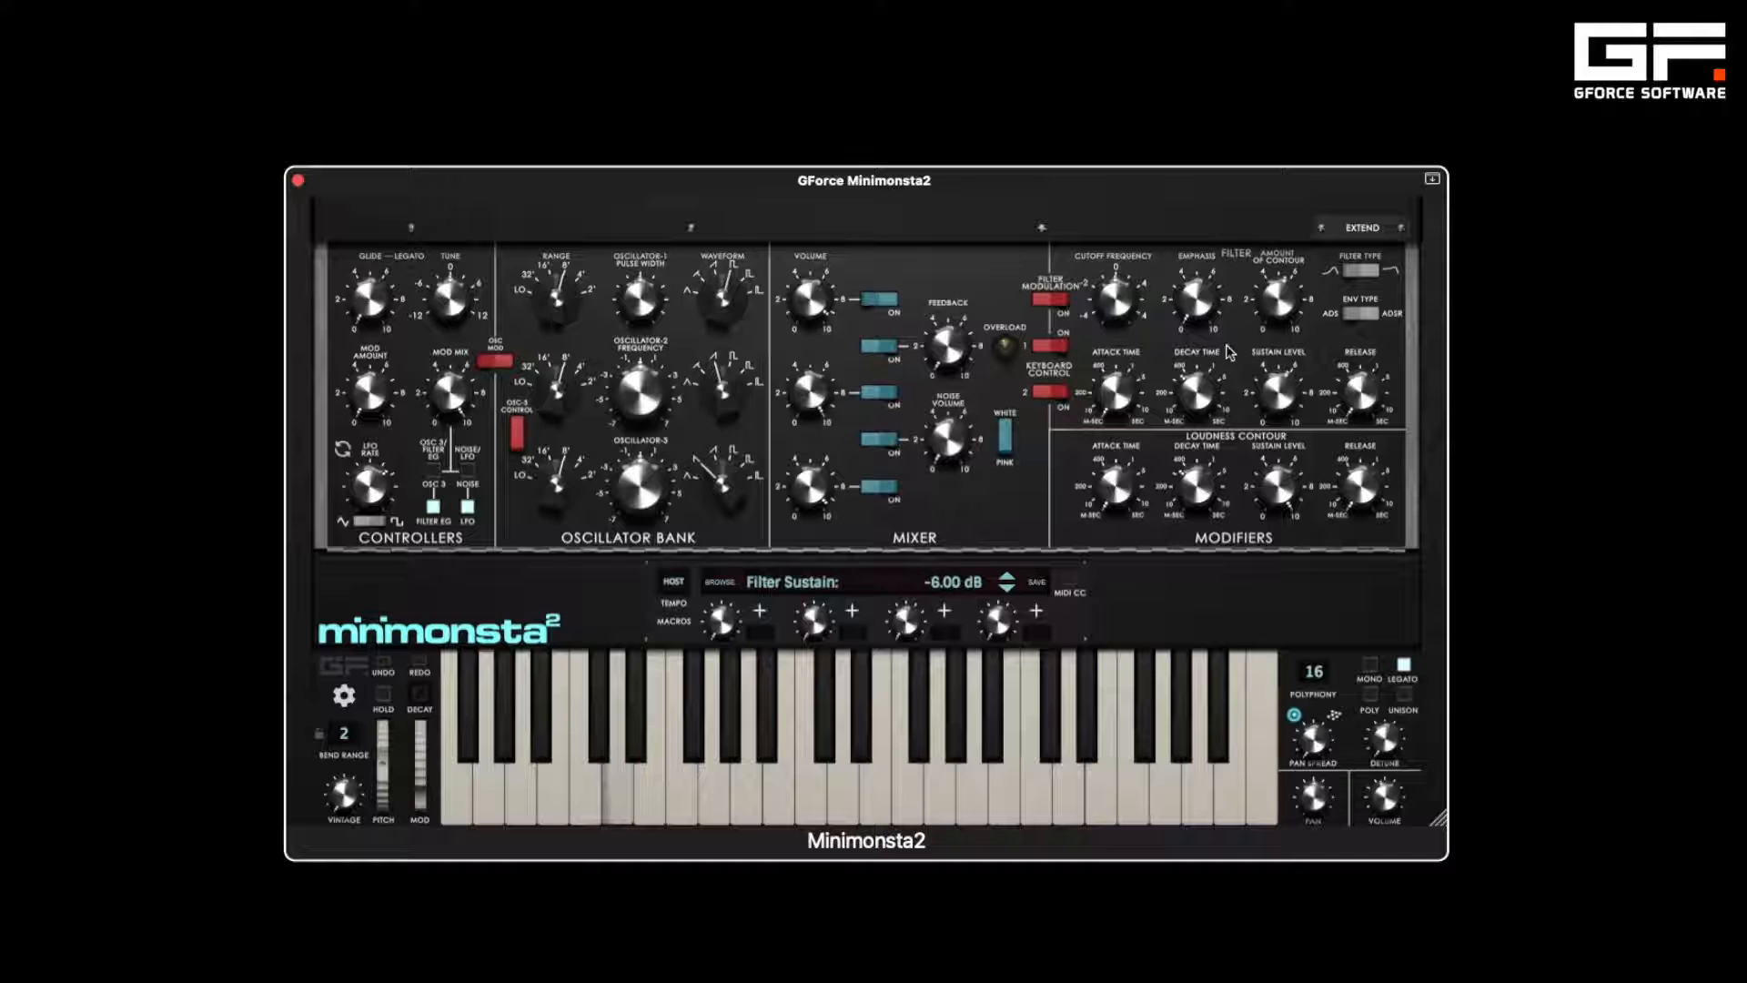
pyautogui.moveTo(1206, 399); pyautogui.dragTo(1210, 450)
pyautogui.moveTo(1131, 399); pyautogui.dragTo(1121, 264)
pyautogui.moveTo(1382, 407); pyautogui.dragTo(1368, 382)
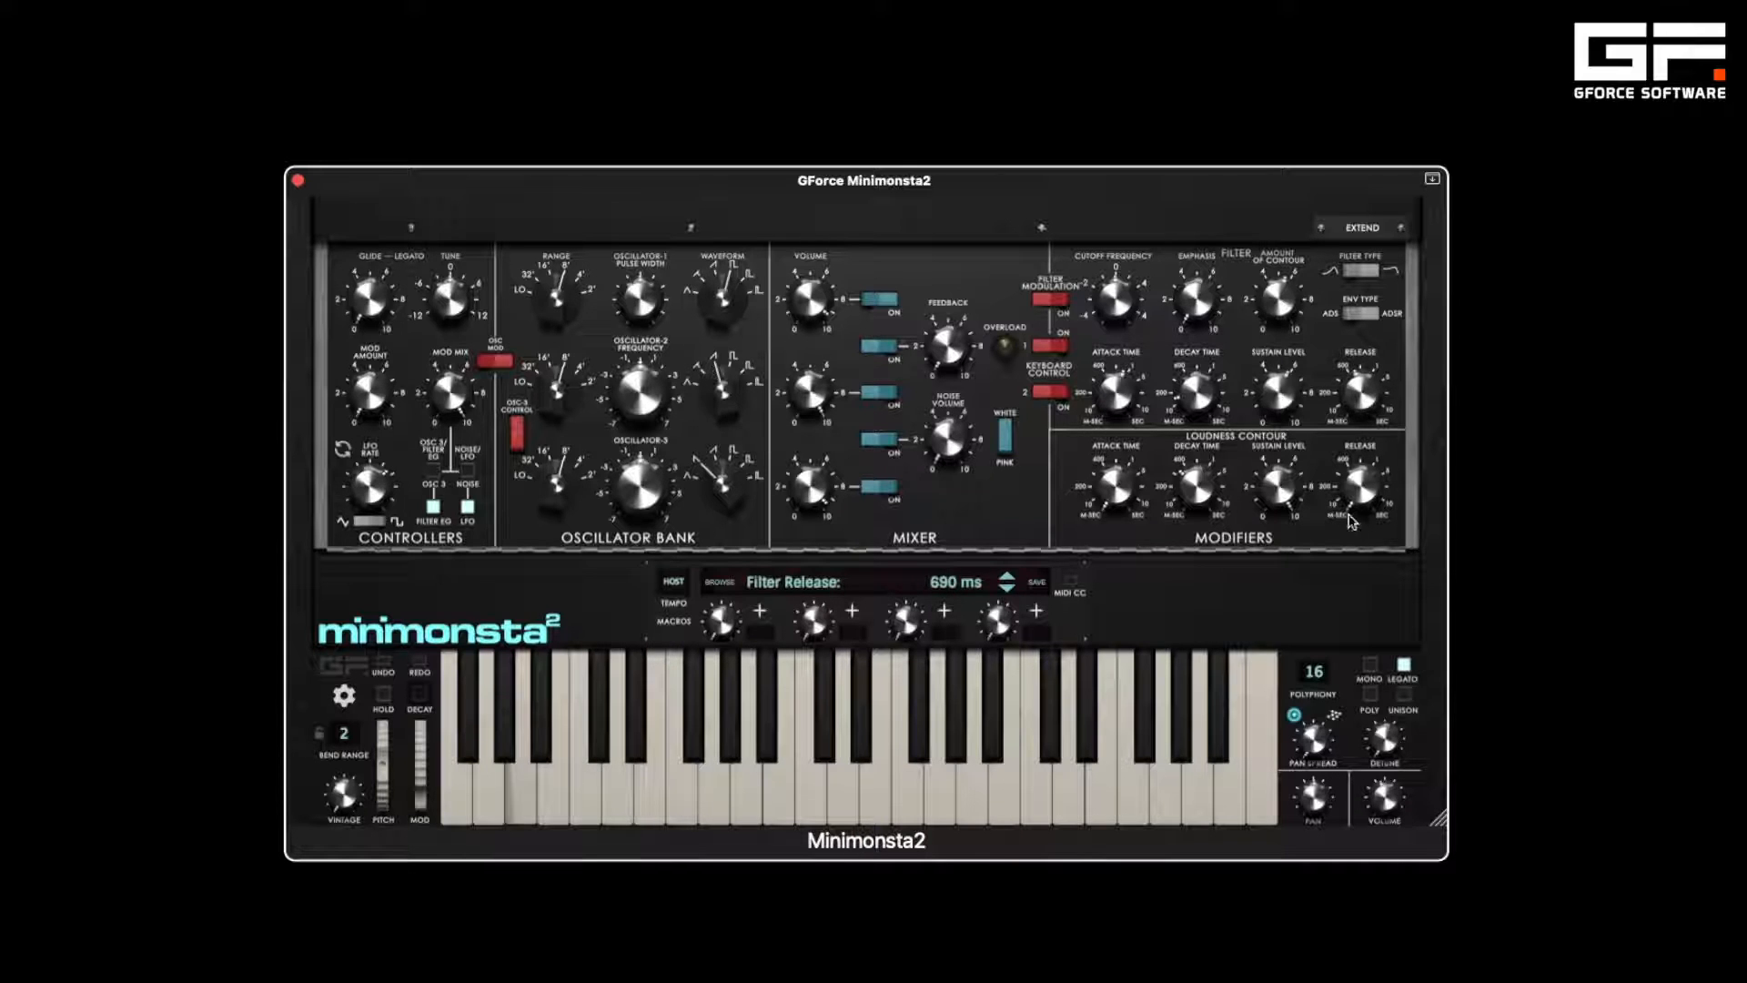
pyautogui.moveTo(1372, 496); pyautogui.dragTo(1376, 597)
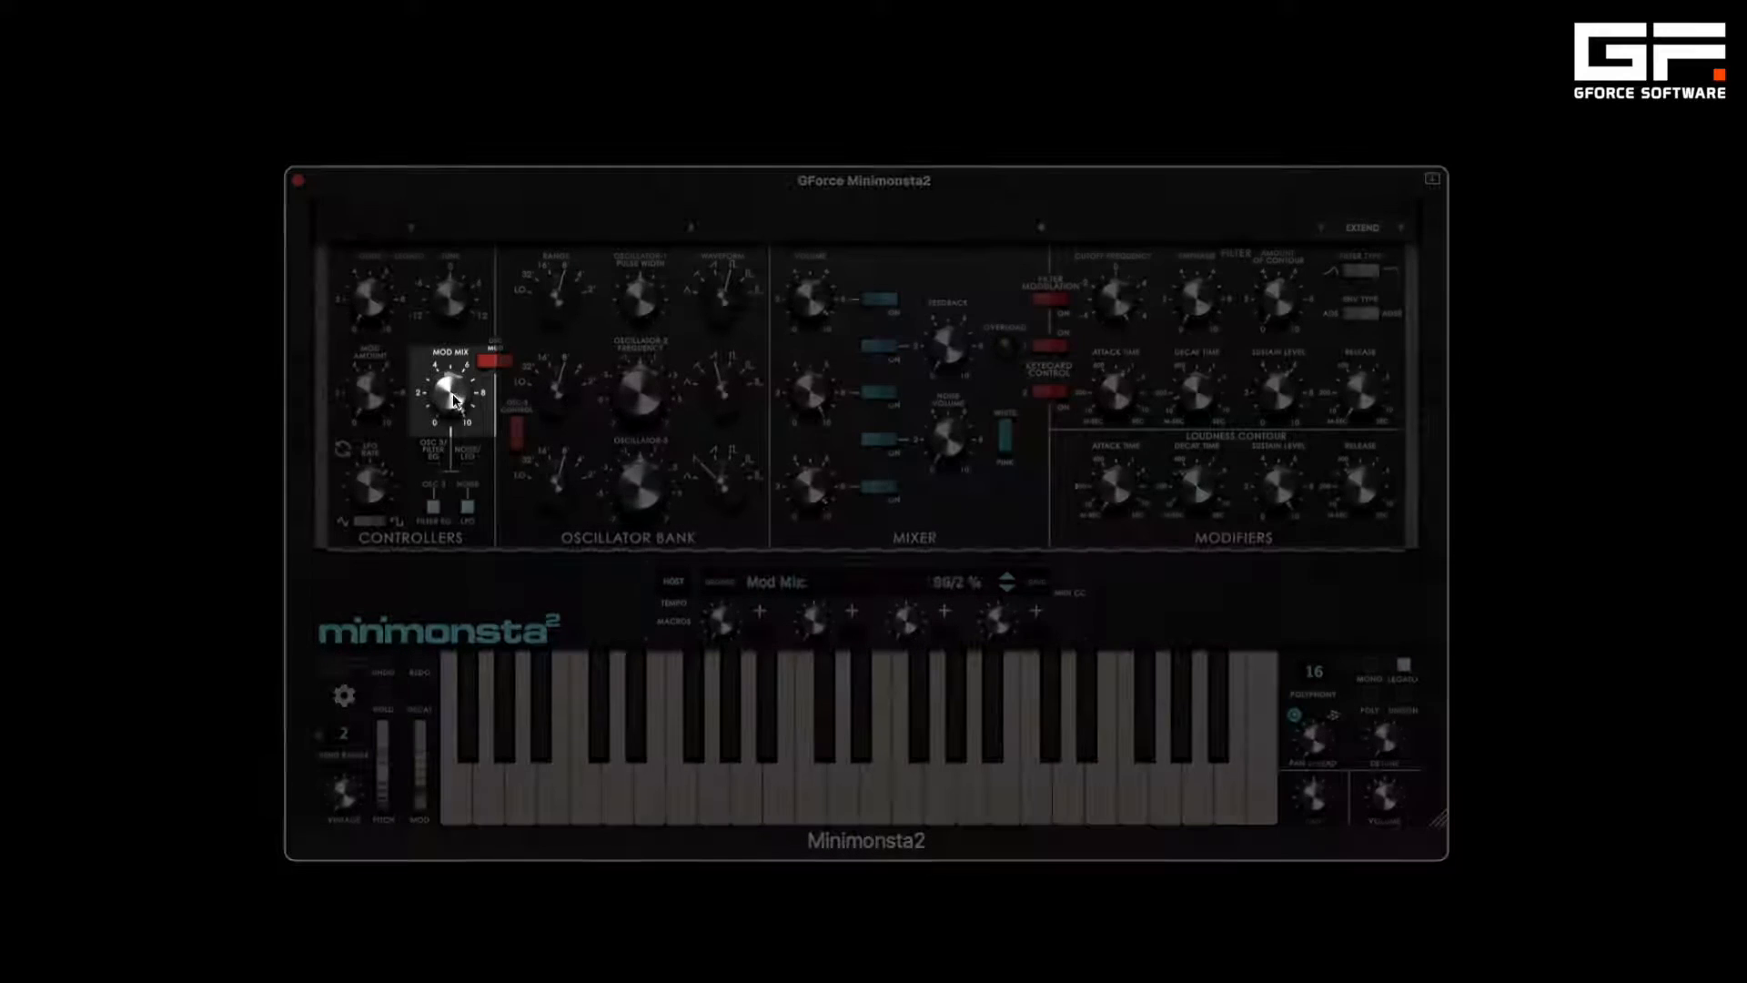
# - Change the modulation sources to Osc 3 and Noise, sweeping the mod mix to 100/0 % and back across
pyautogui.moveTo(452, 393); pyautogui.dragTo(468, 673)
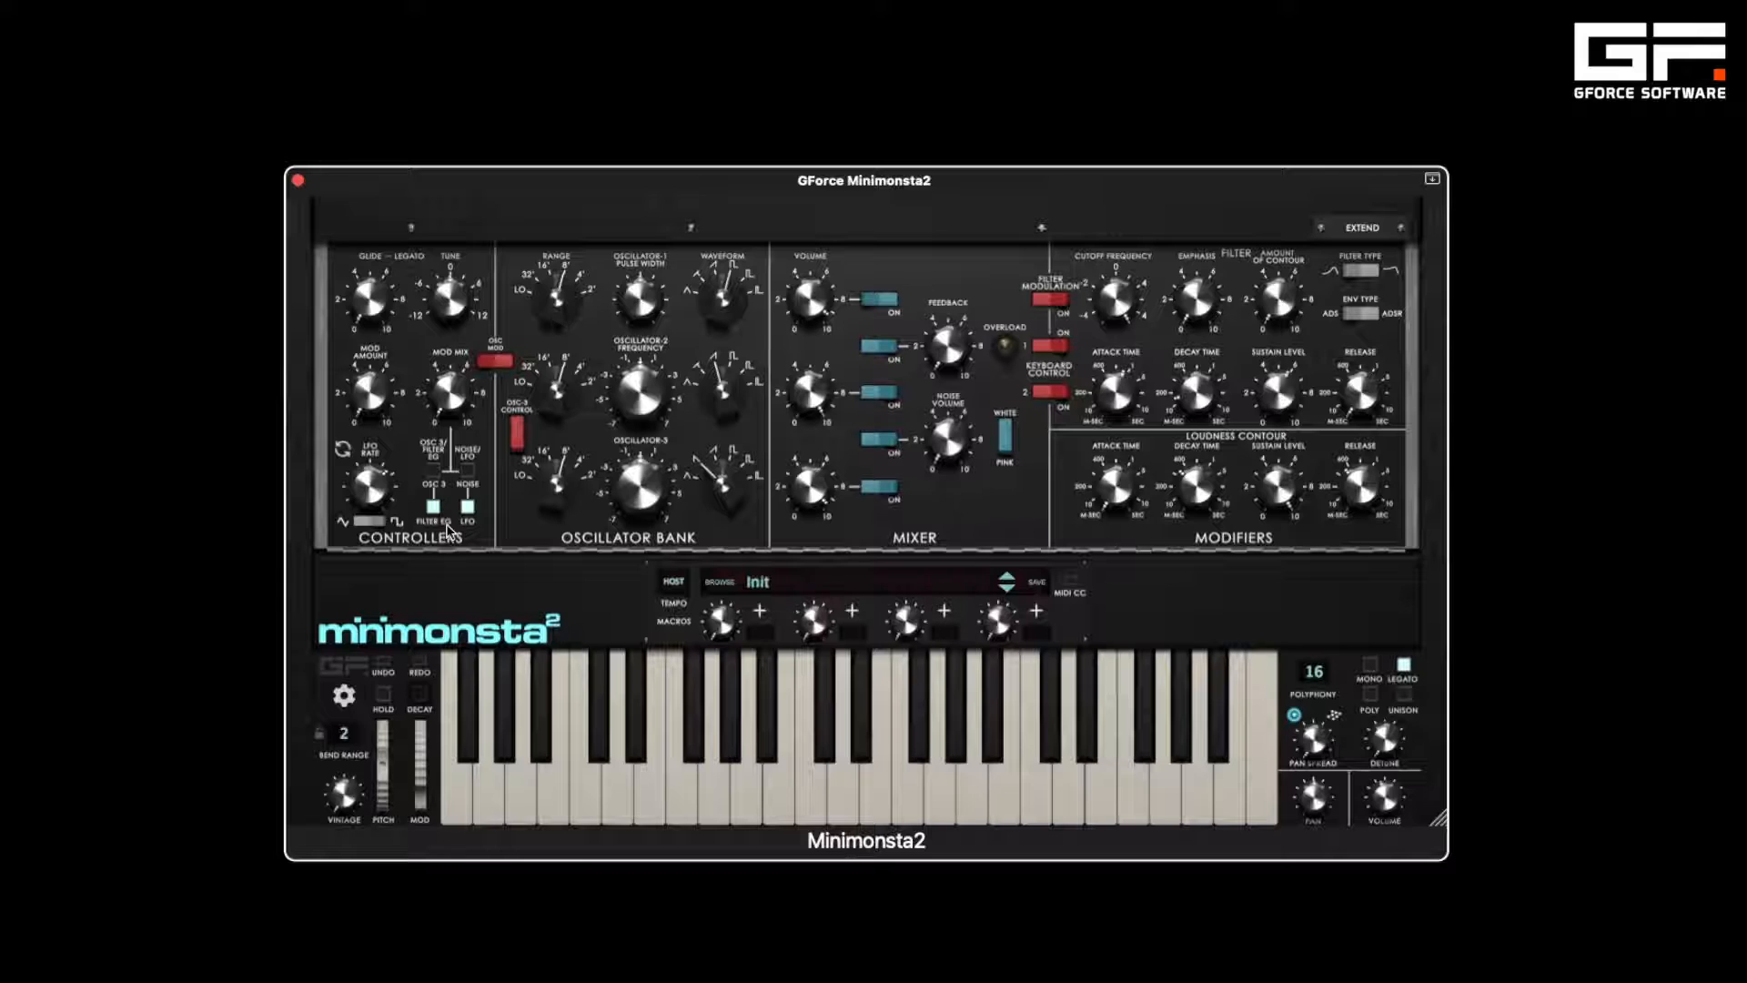
pyautogui.click(434, 472)
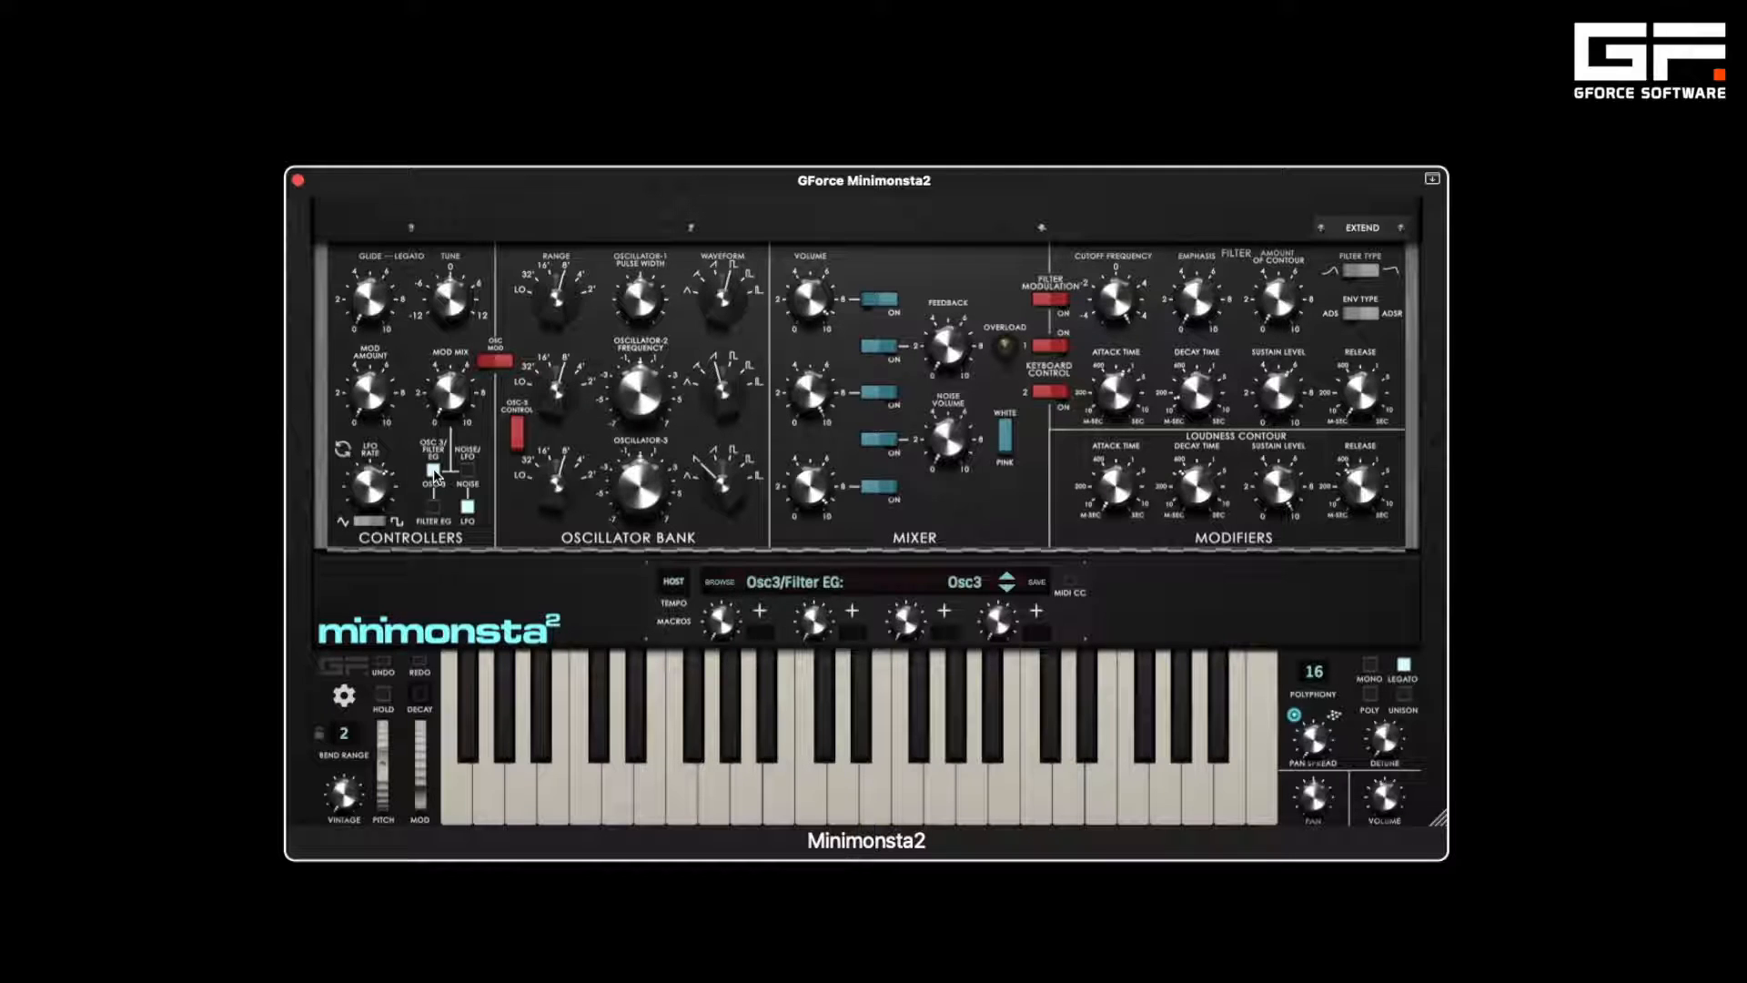
pyautogui.click(455, 410)
pyautogui.moveTo(455, 410); pyautogui.dragTo(468, 145)
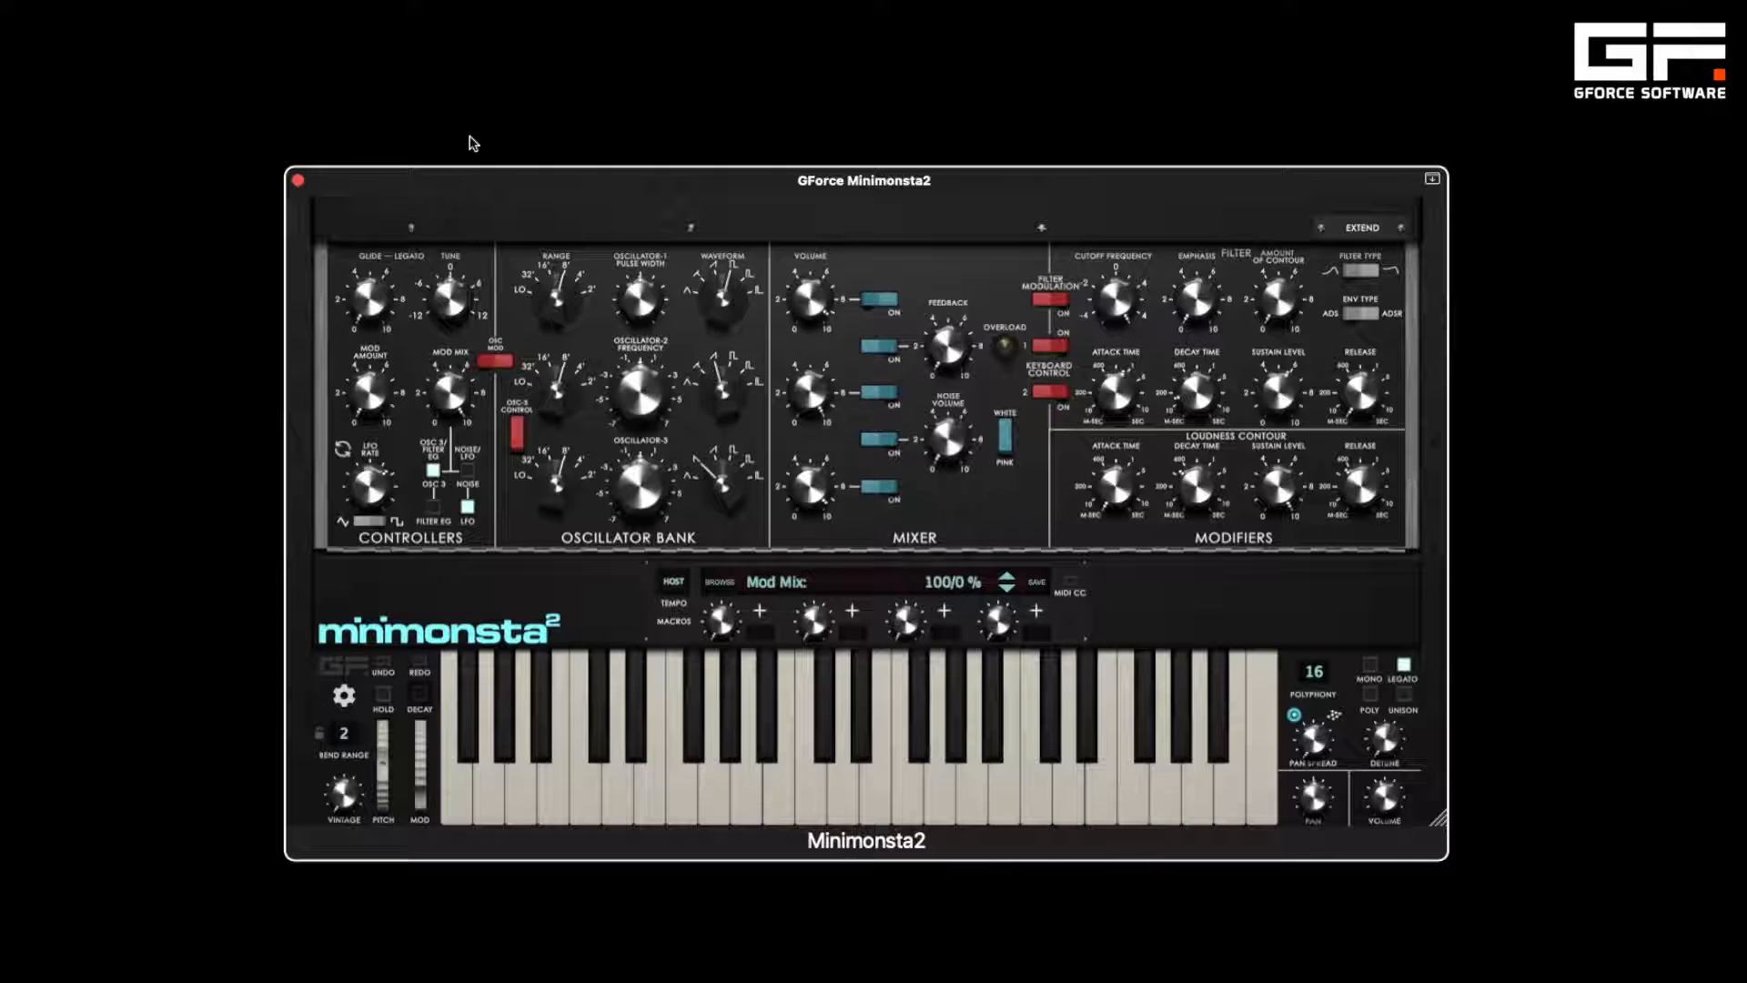
pyautogui.click(471, 476)
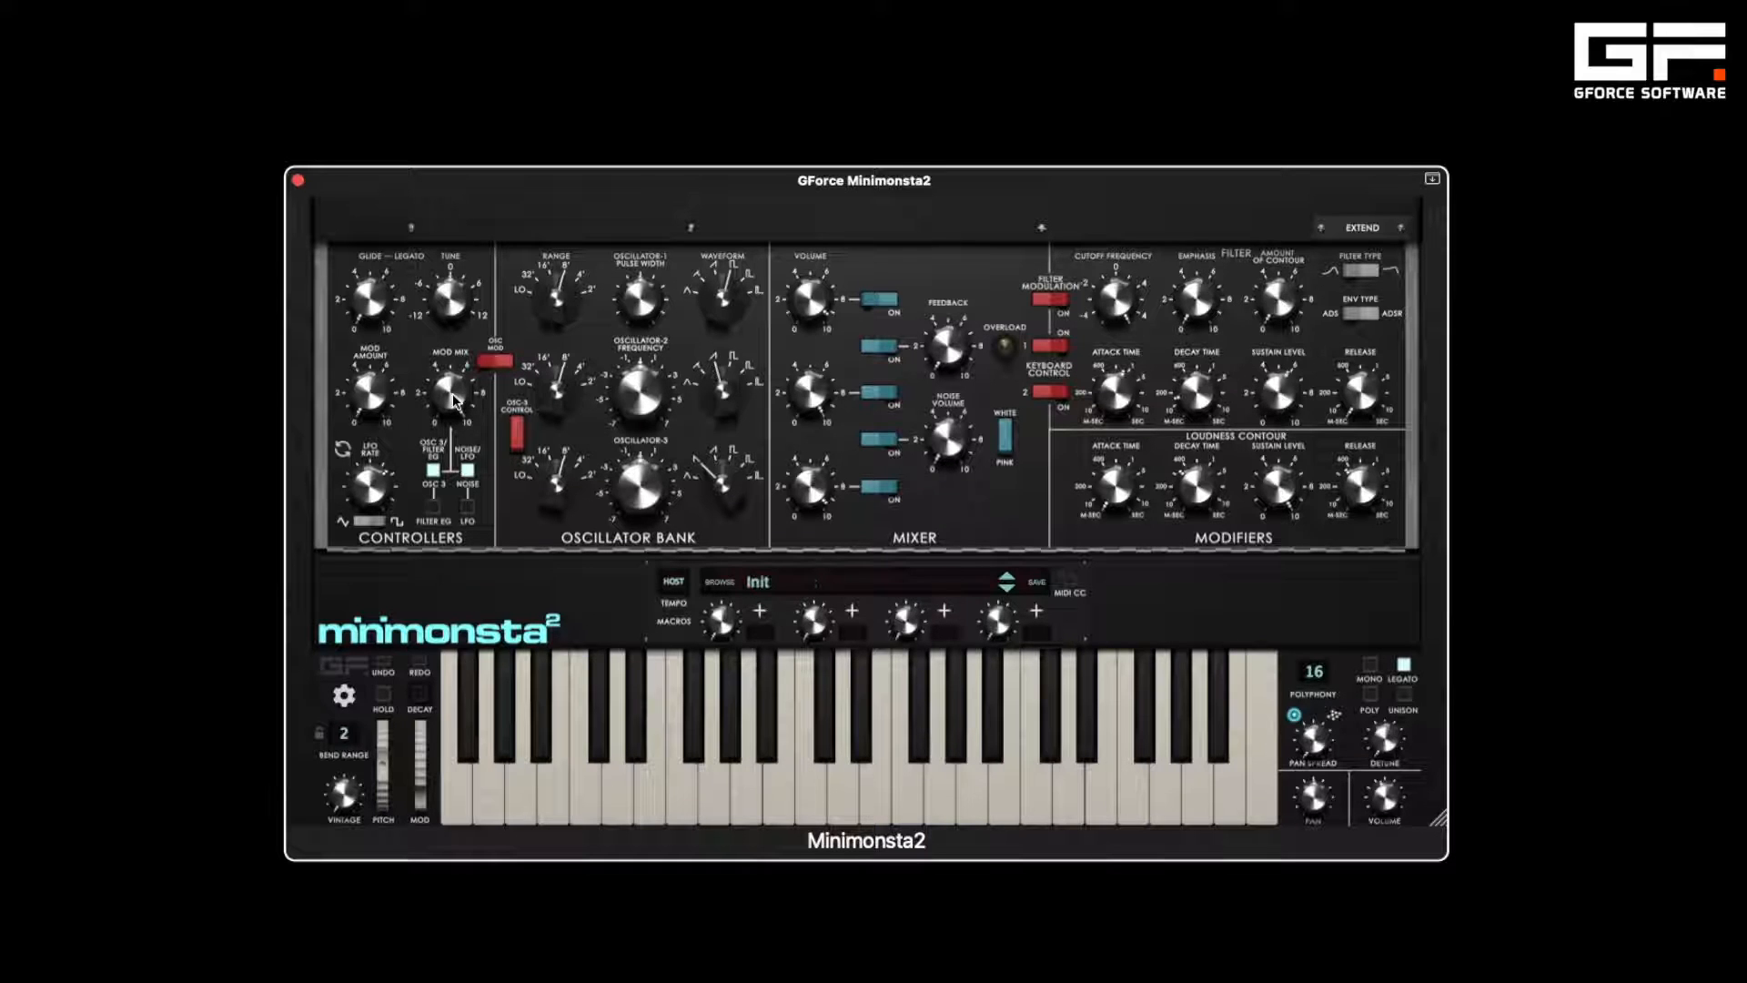
pyautogui.moveTo(453, 400); pyautogui.dragTo(492, 562)
# - Return the first modulation source to Filter EG, adjust the mod mix, and raise the mod amount from 0 %
pyautogui.click(434, 507)
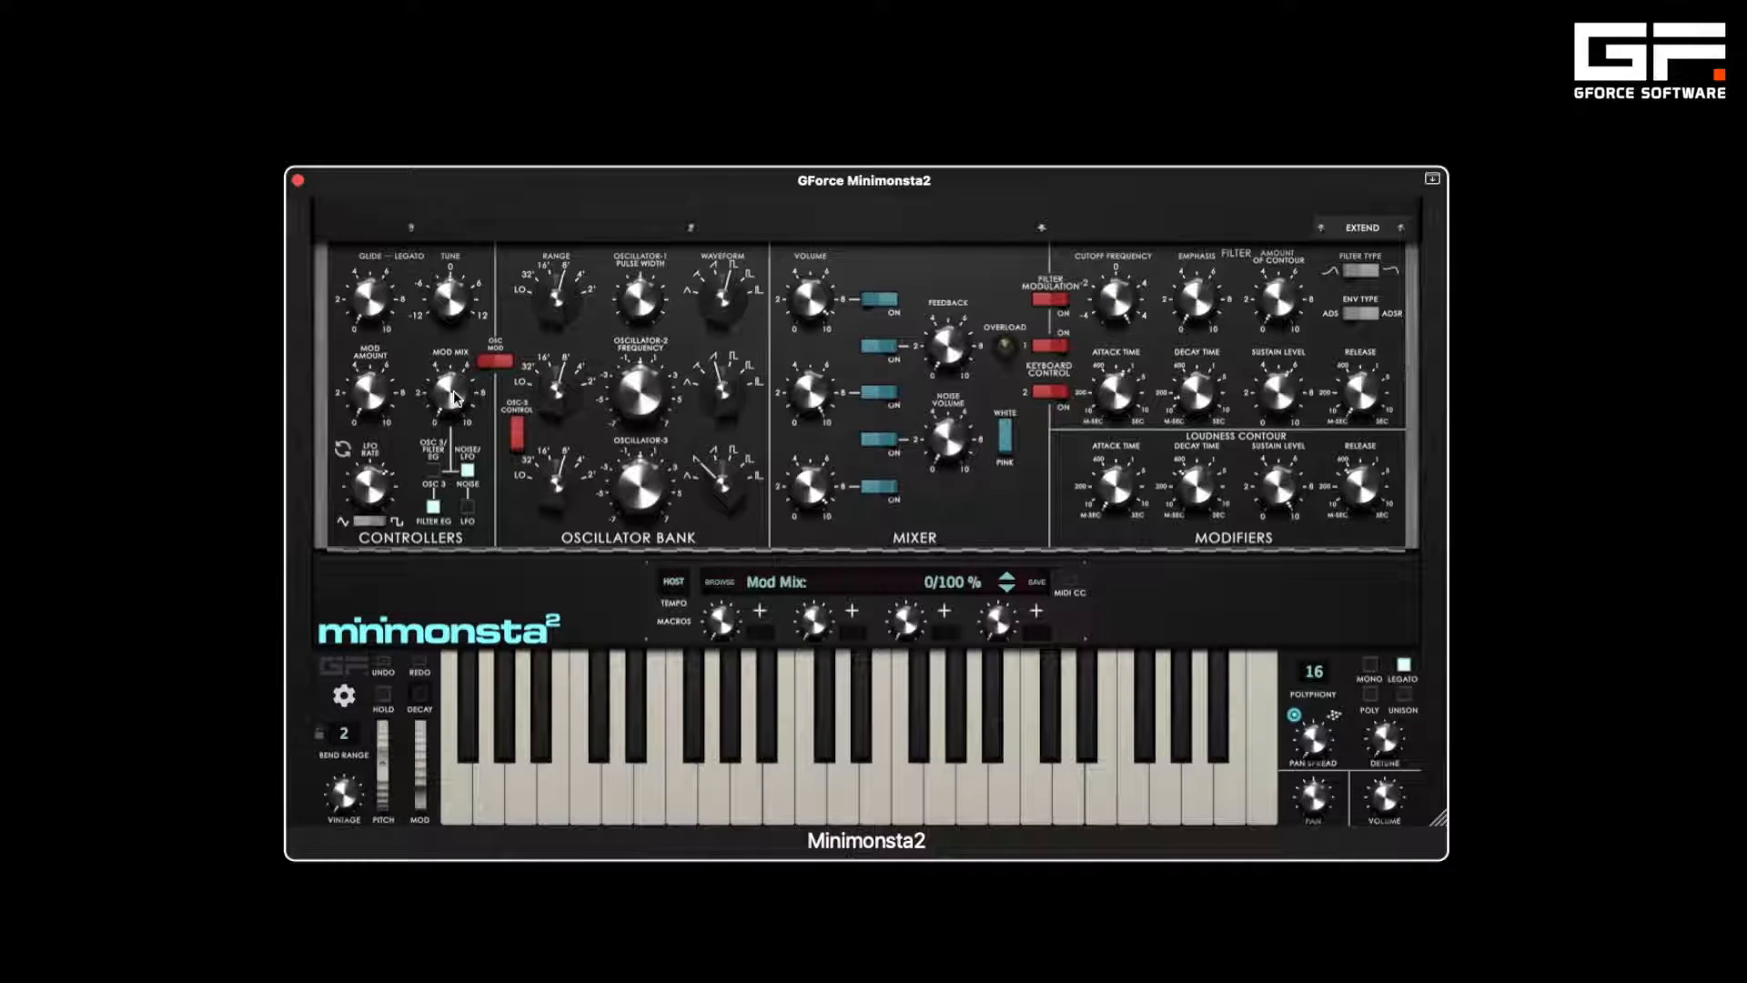
pyautogui.moveTo(455, 398); pyautogui.dragTo(447, 417)
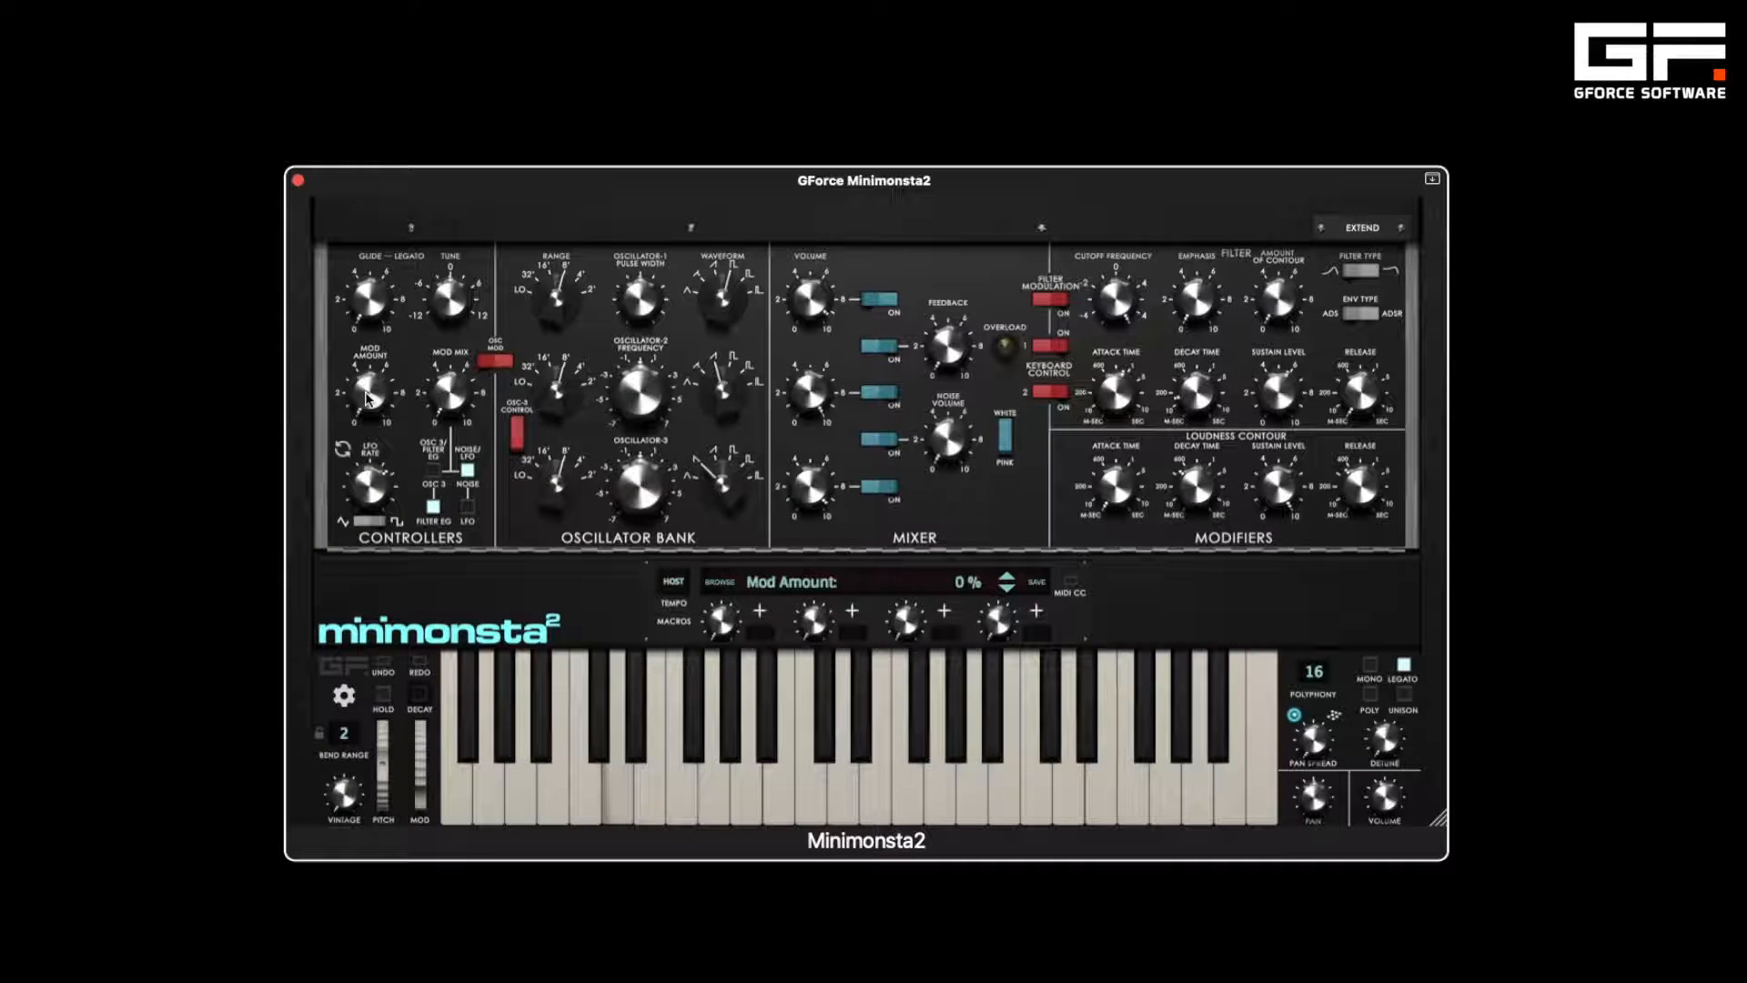
pyautogui.moveTo(367, 398); pyautogui.dragTo(363, 167)
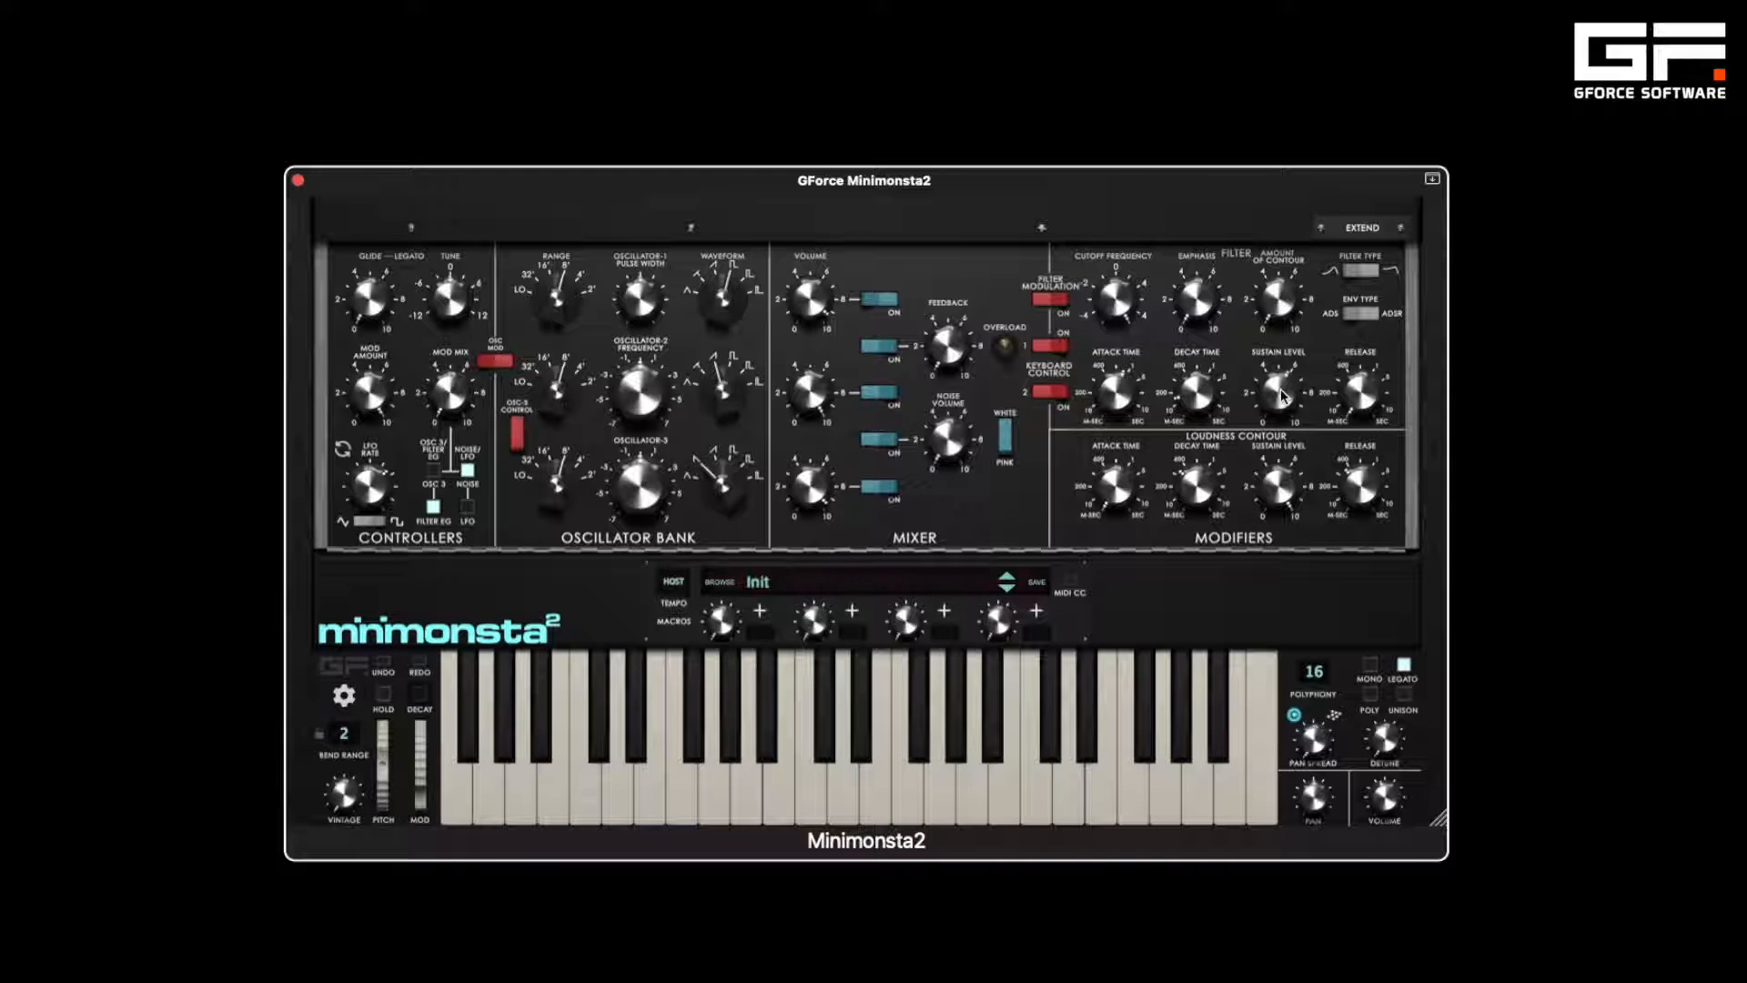
# - Set the filter envelope's sustain to -INF dB and attack to 1 ms, and adjust its decay time
pyautogui.moveTo(1281, 391); pyautogui.dragTo(1272, 541)
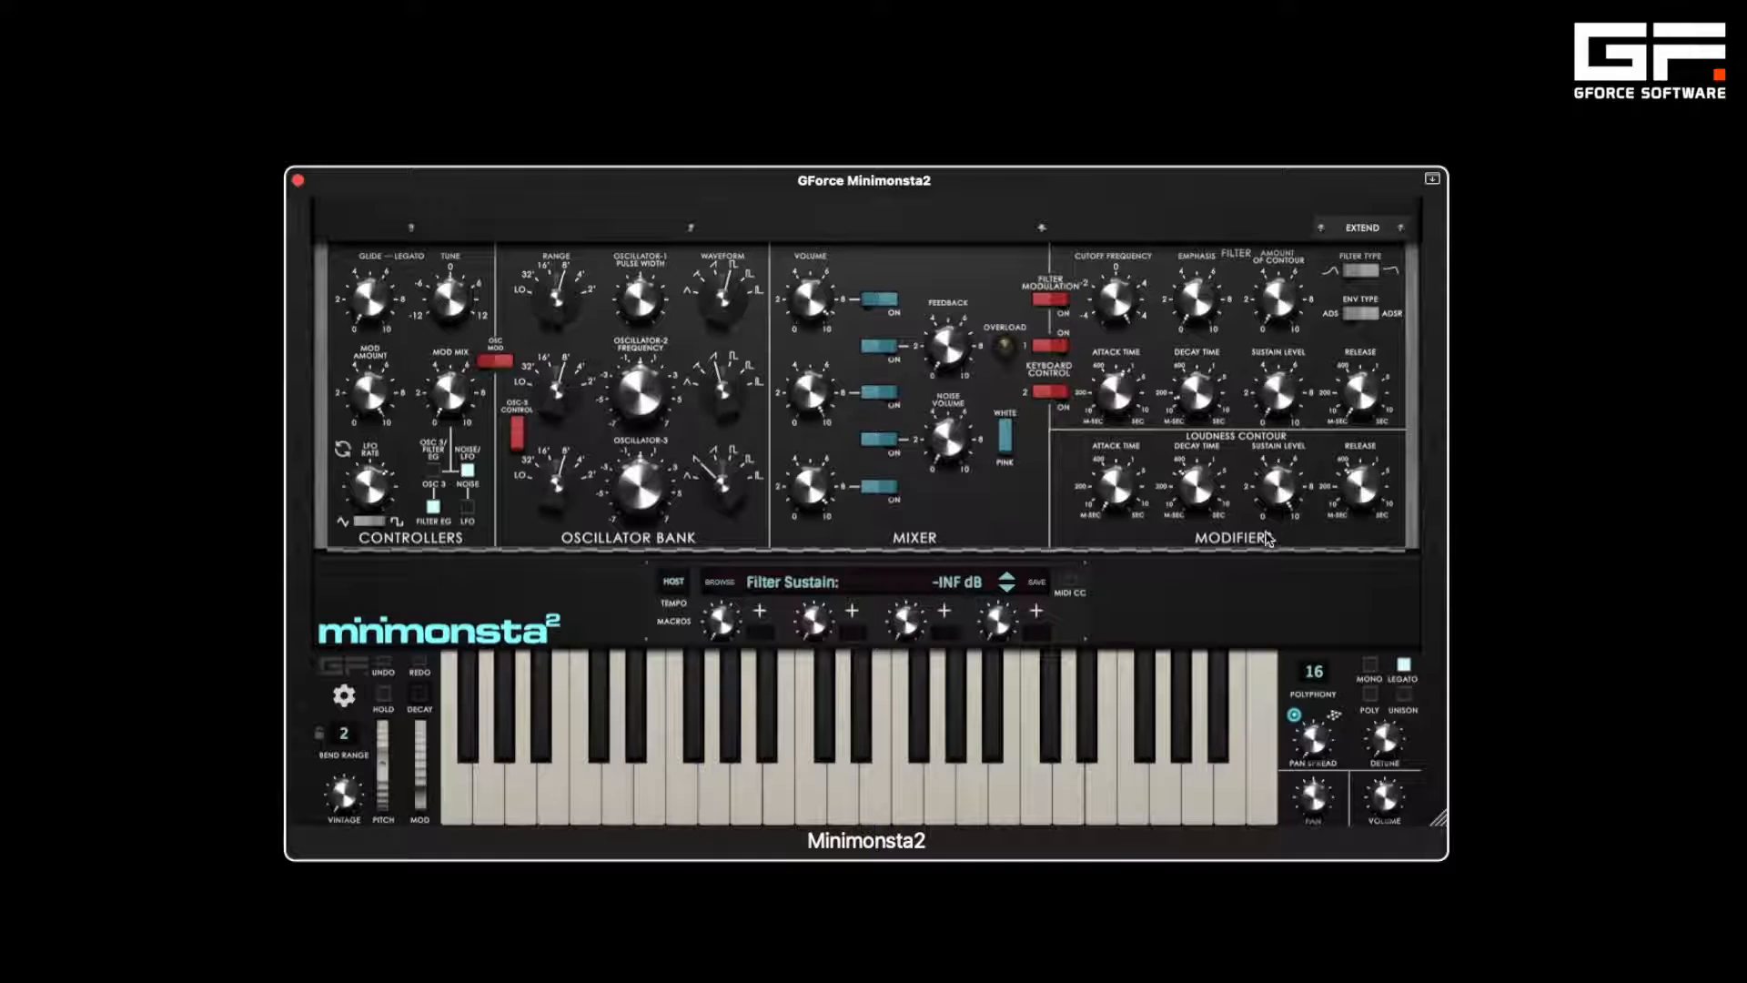
pyautogui.click(1117, 403)
pyautogui.moveTo(1117, 403); pyautogui.dragTo(1131, 546)
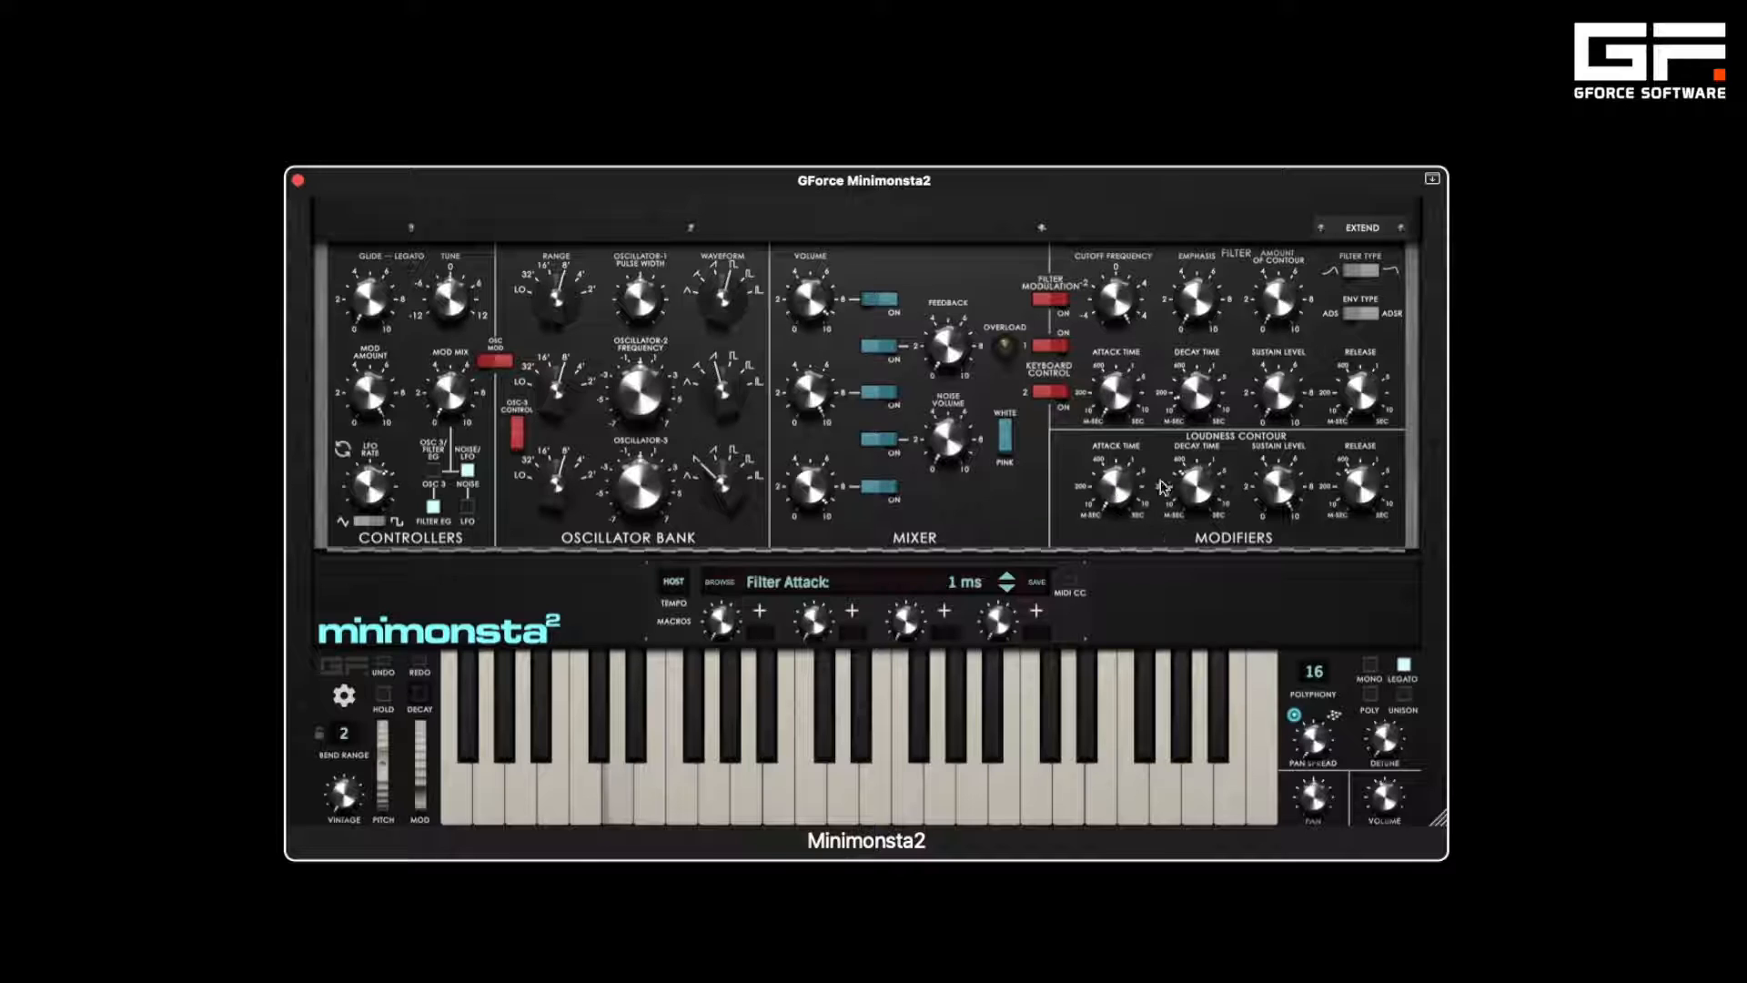
pyautogui.moveTo(1200, 401); pyautogui.dragTo(1187, 364)
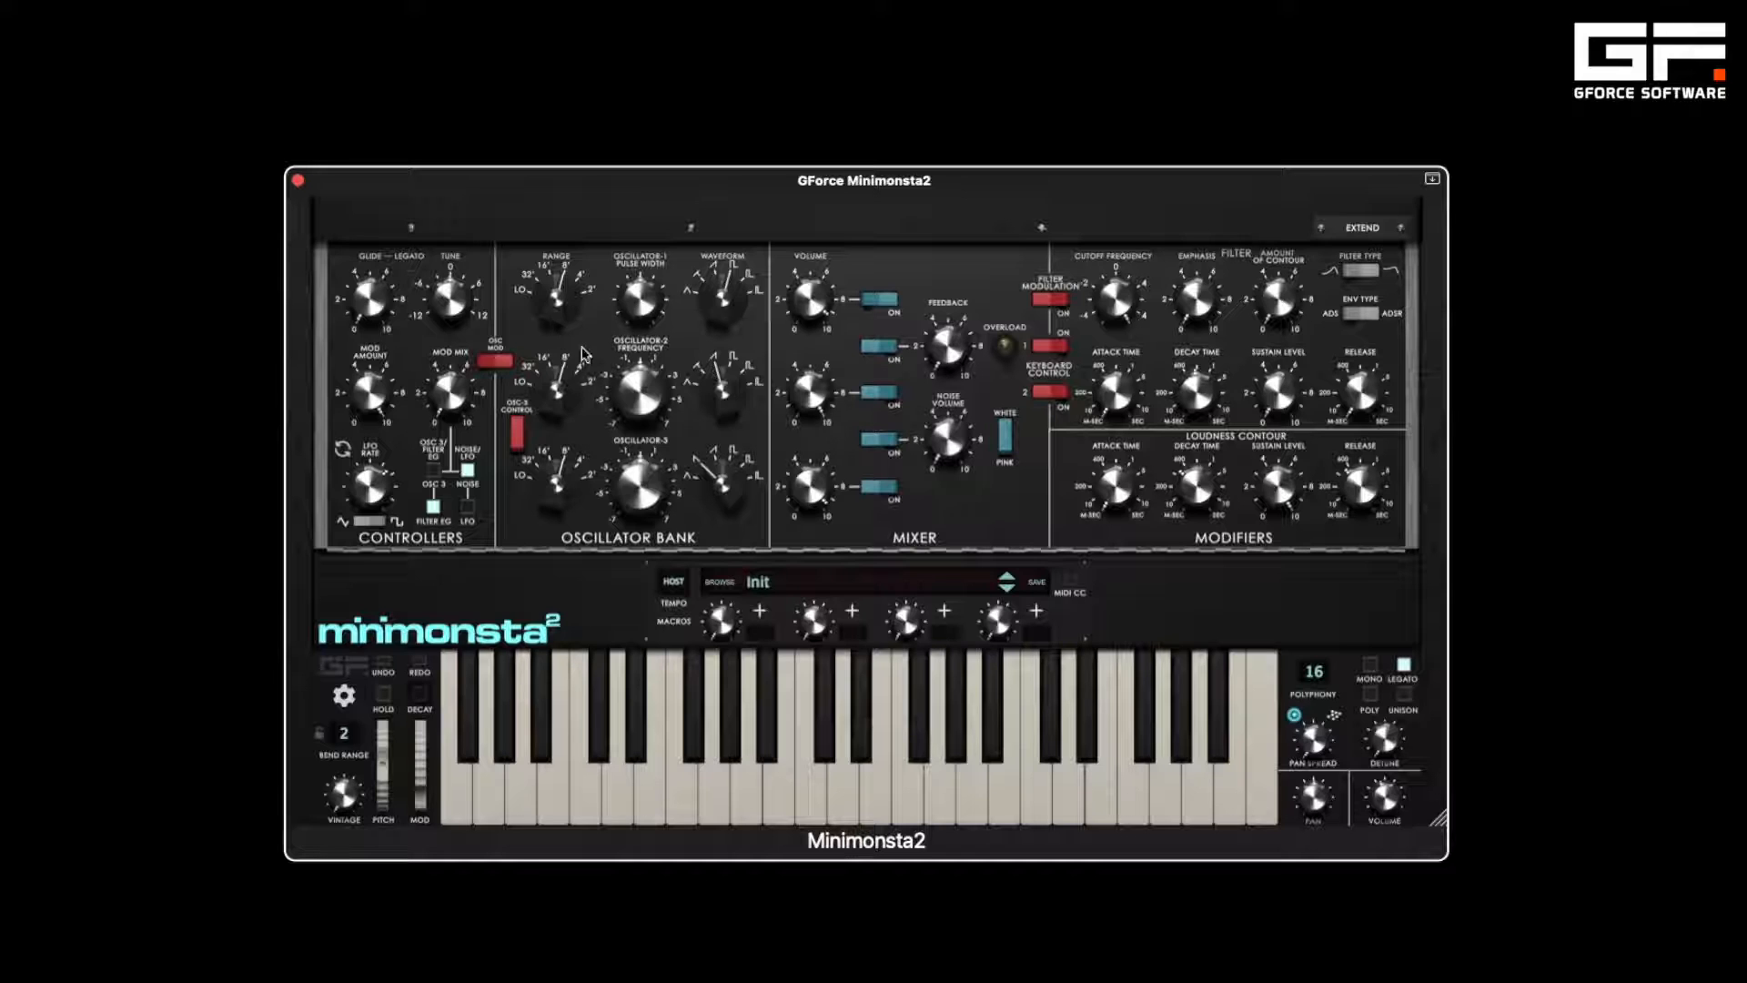
# - Switch modulation from the oscillators to the filter, set the filter cutoff to about 1975 Hz, and lower the mod amount
pyautogui.click(492, 362)
pyautogui.click(1058, 302)
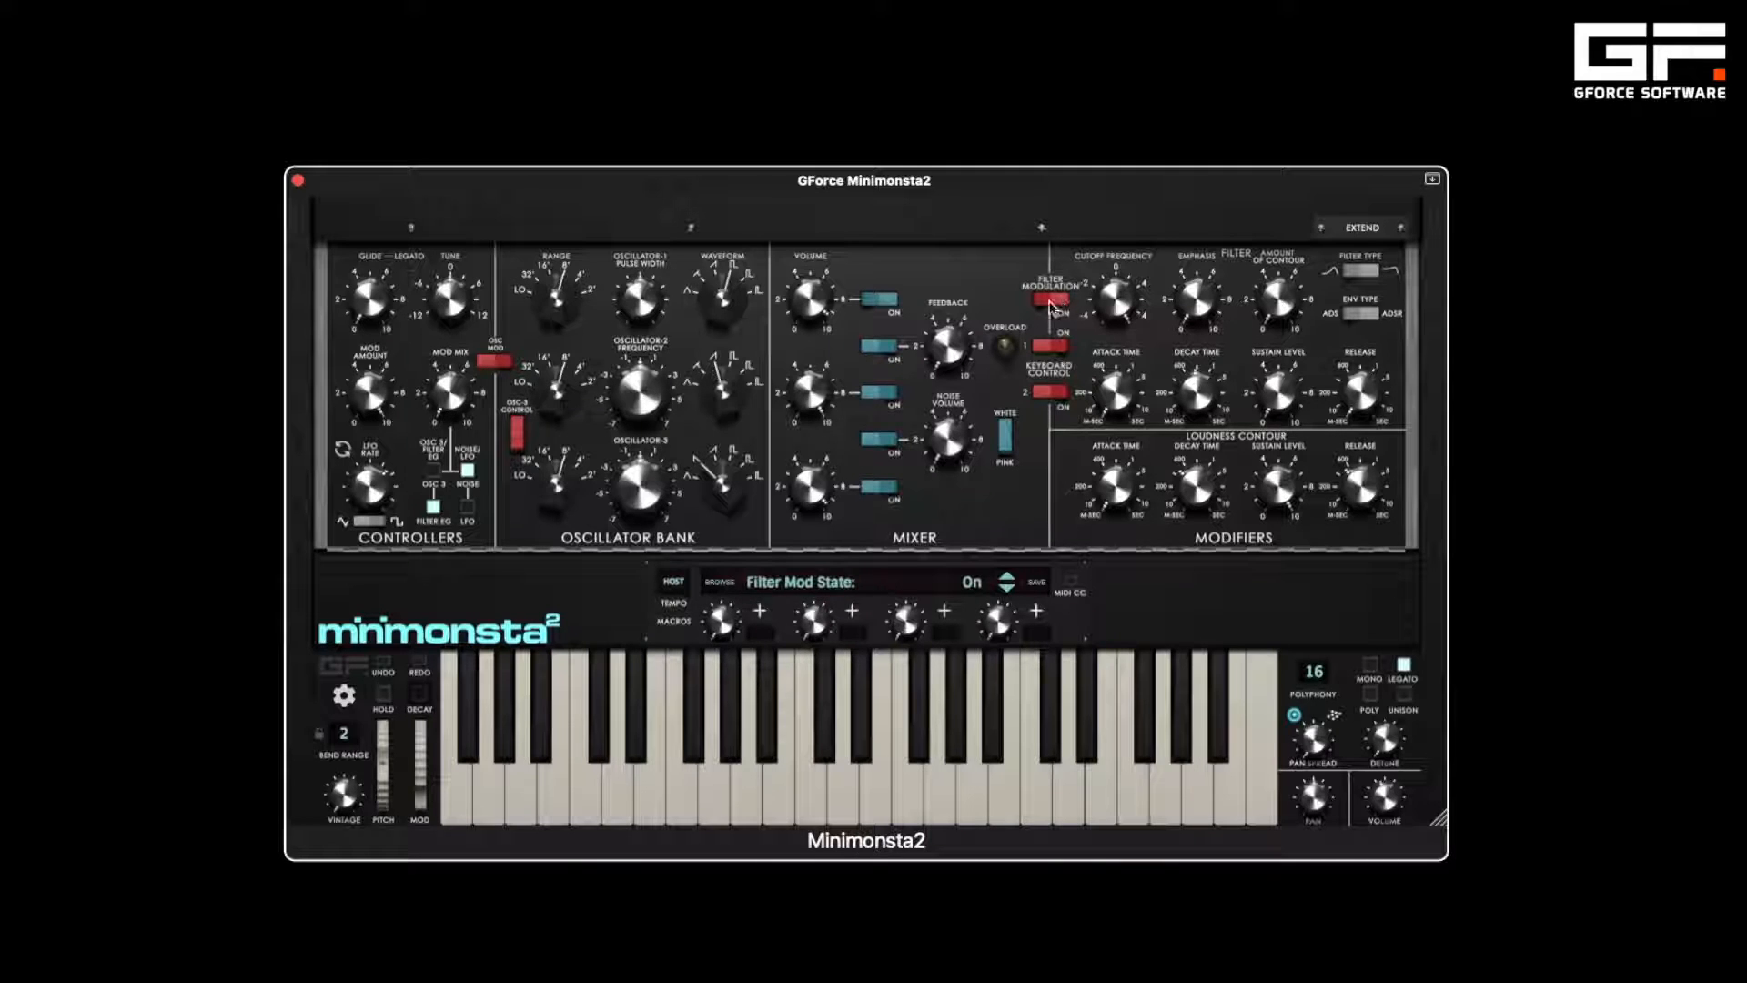
pyautogui.moveTo(1128, 296)
pyautogui.mouseDown()
pyautogui.moveTo(1099, 414)
pyautogui.moveTo(1196, 426)
pyautogui.moveTo(1192, 471)
pyautogui.moveTo(1115, 273)
pyautogui.mouseUp()
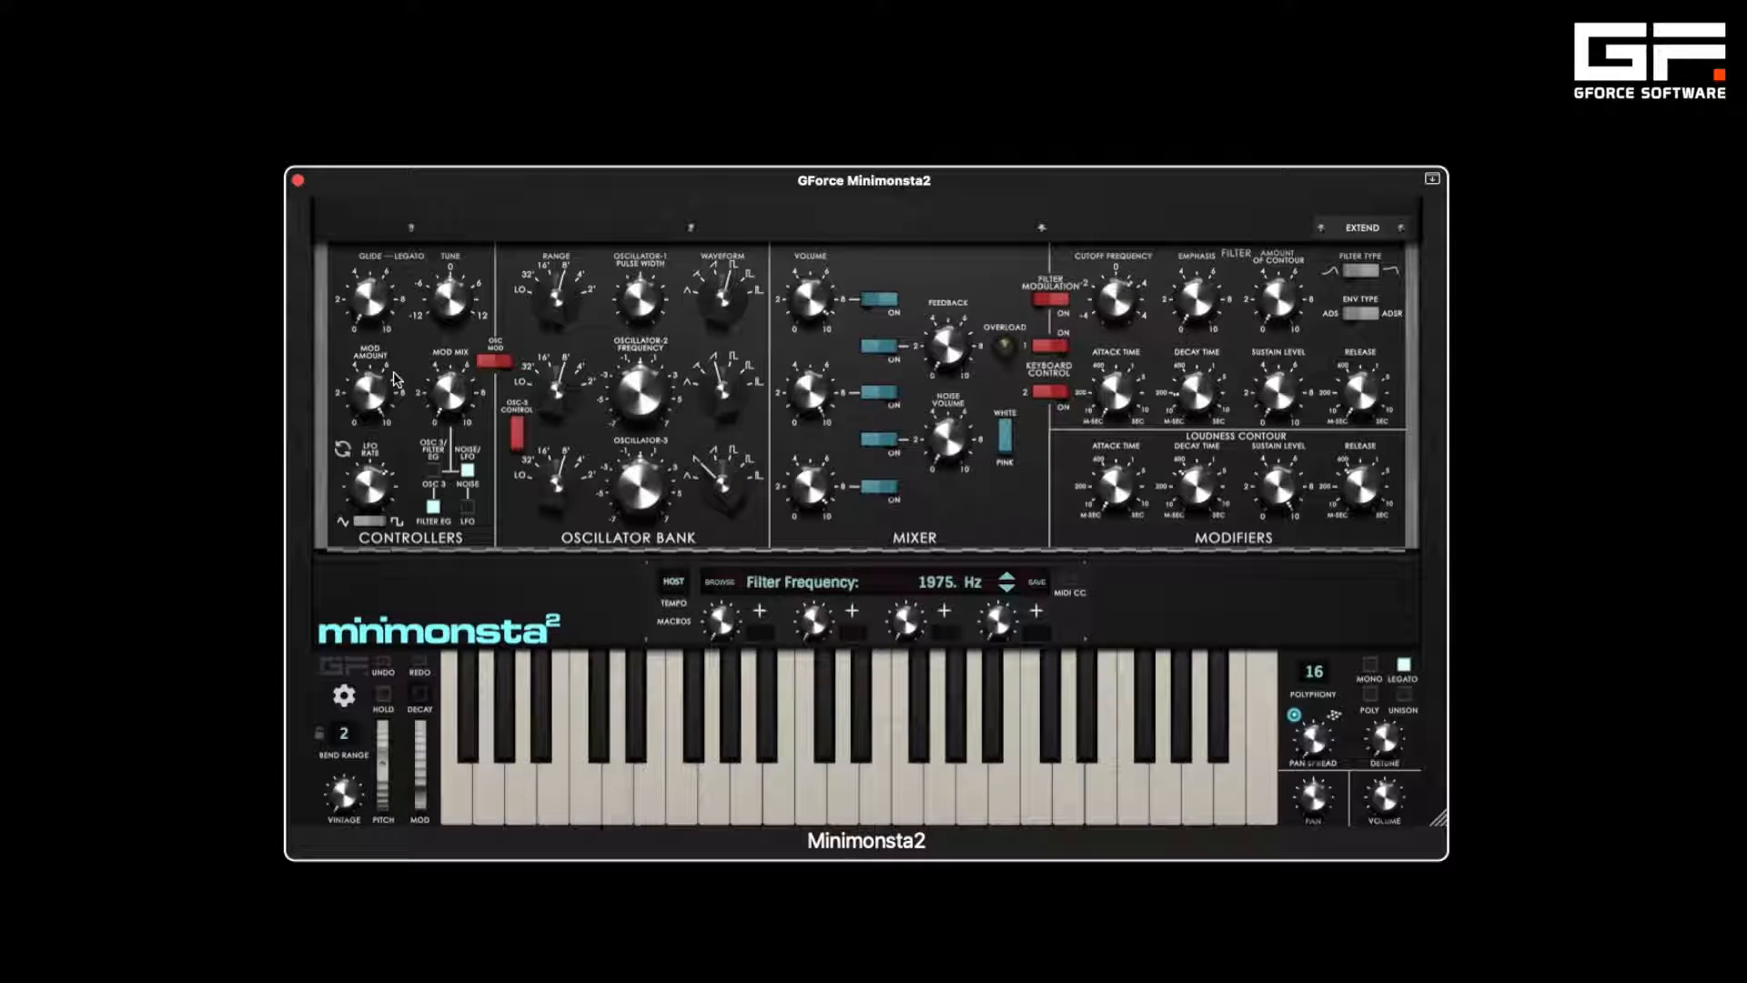
pyautogui.moveTo(386, 389); pyautogui.dragTo(389, 620)
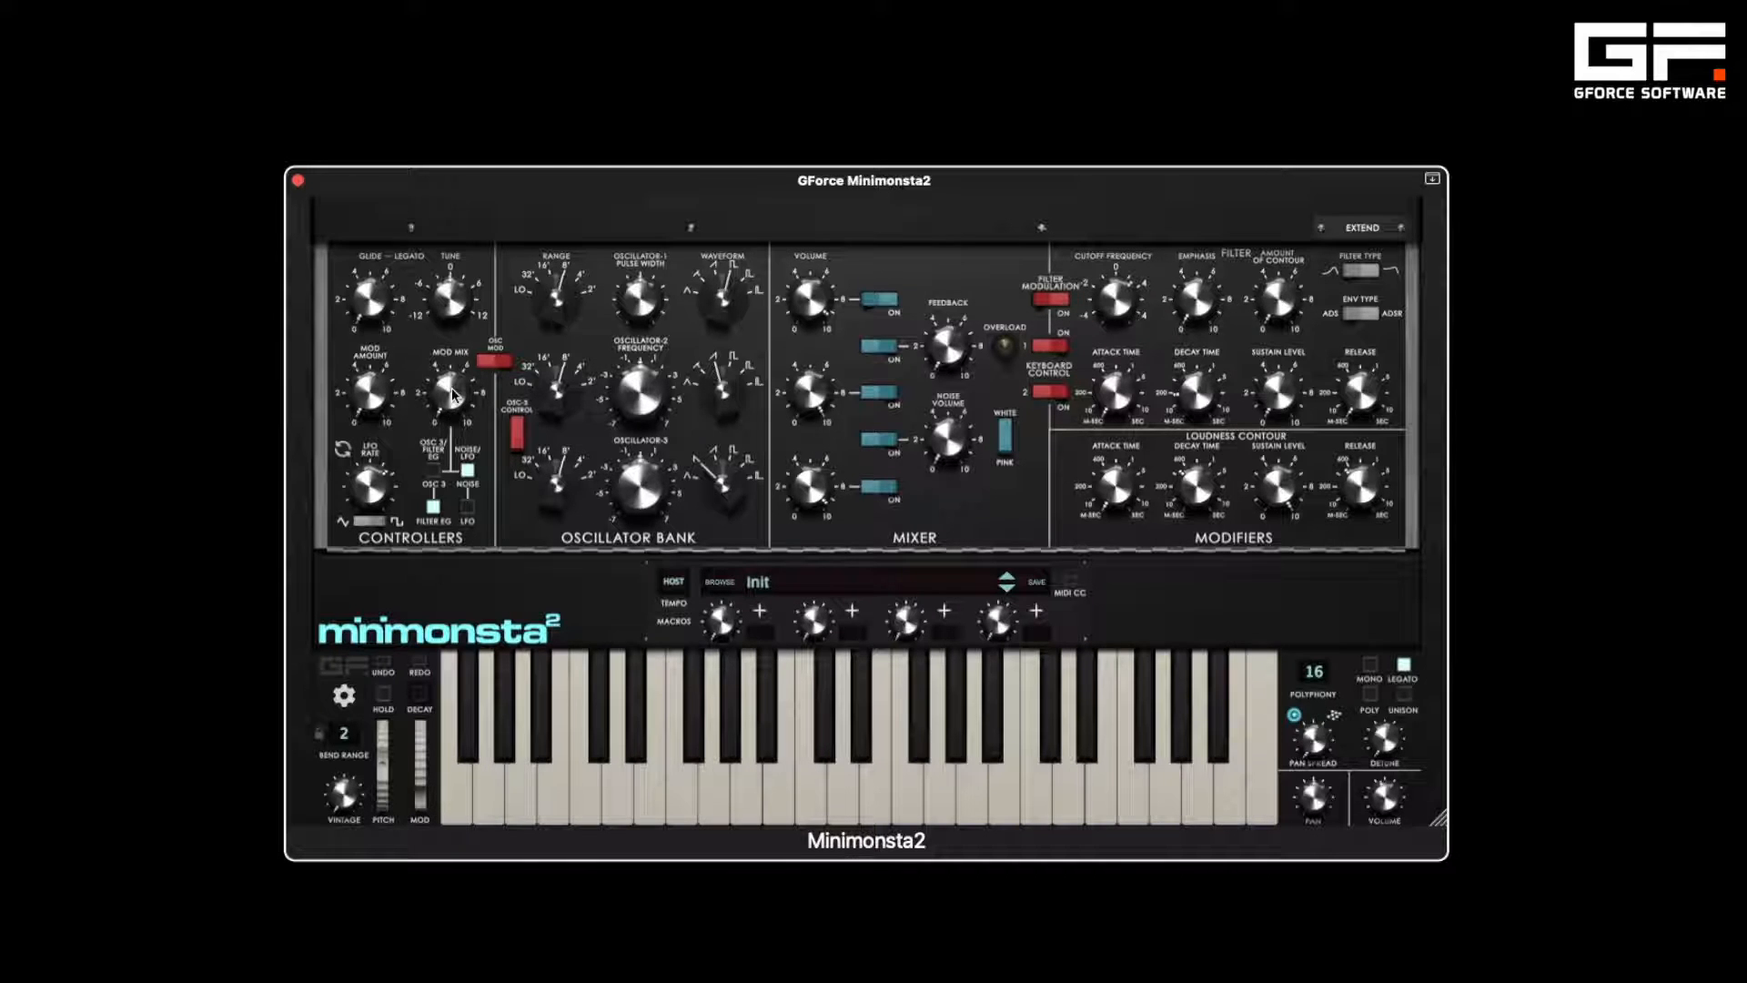
# - Change the first modulation source to Osc 3, with mod amount at 100 % and filter cutoff at about 1318 Hz
pyautogui.moveTo(451, 390)
pyautogui.click(434, 472)
pyautogui.moveTo(378, 401); pyautogui.dragTo(345, 137)
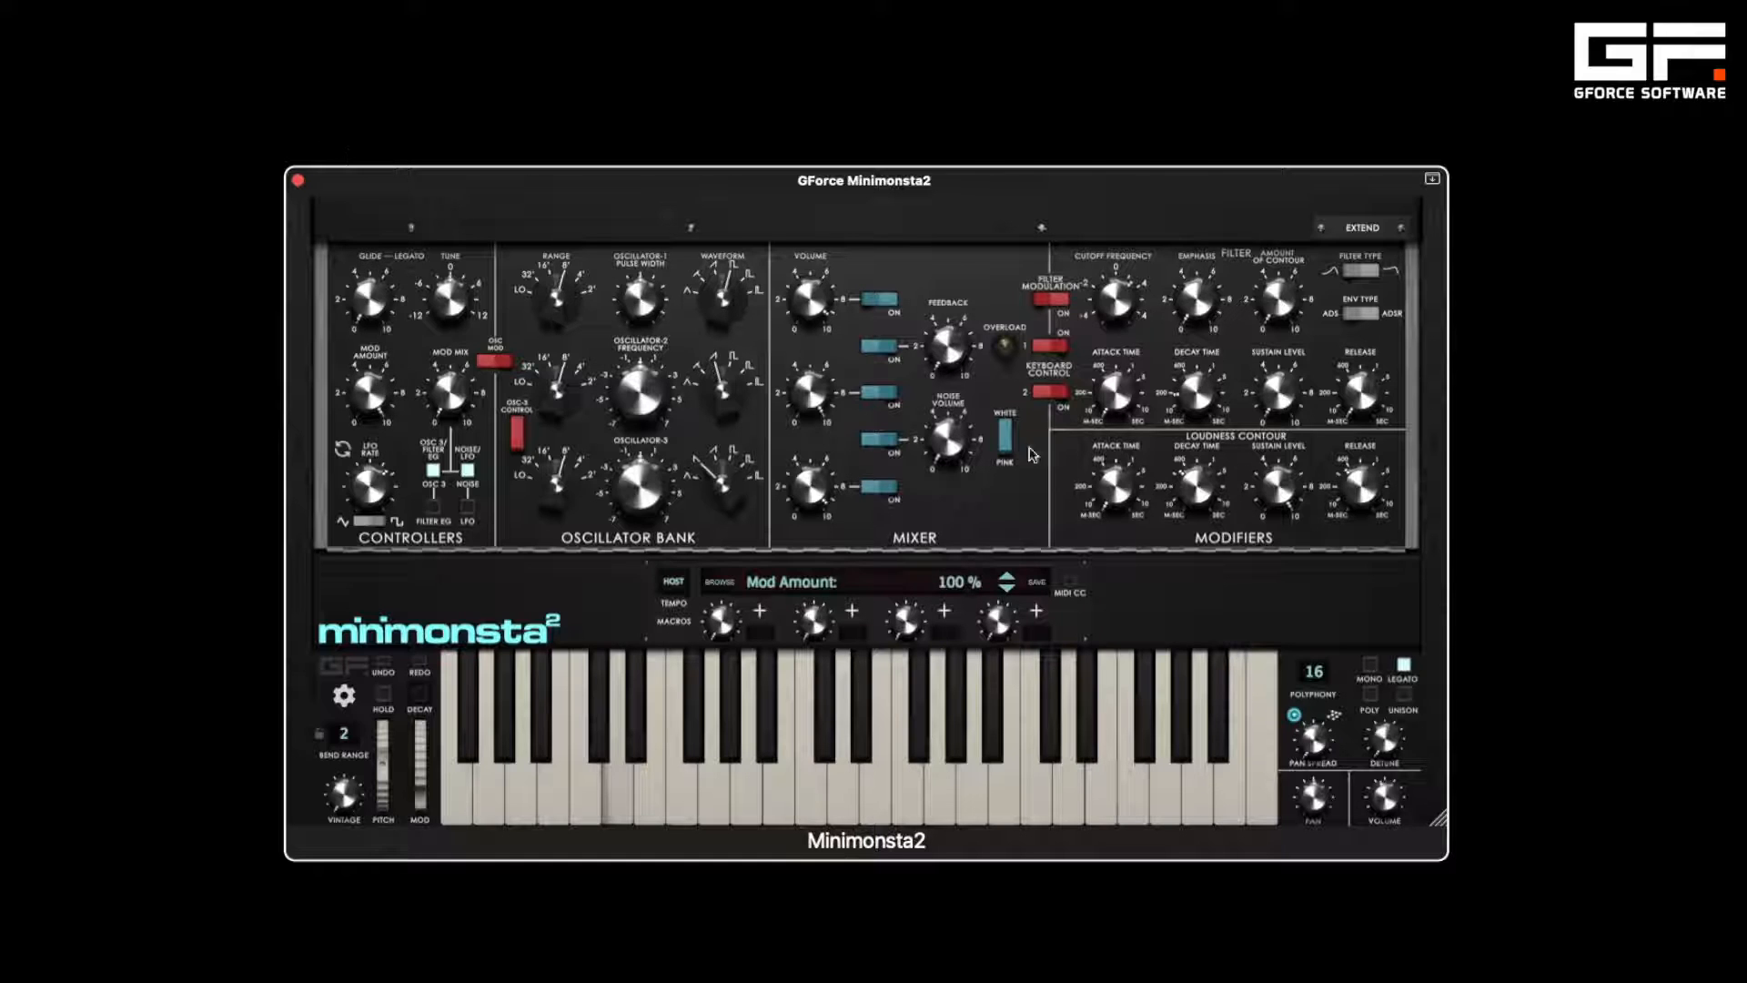
pyautogui.moveTo(1135, 316); pyautogui.dragTo(1134, 332)
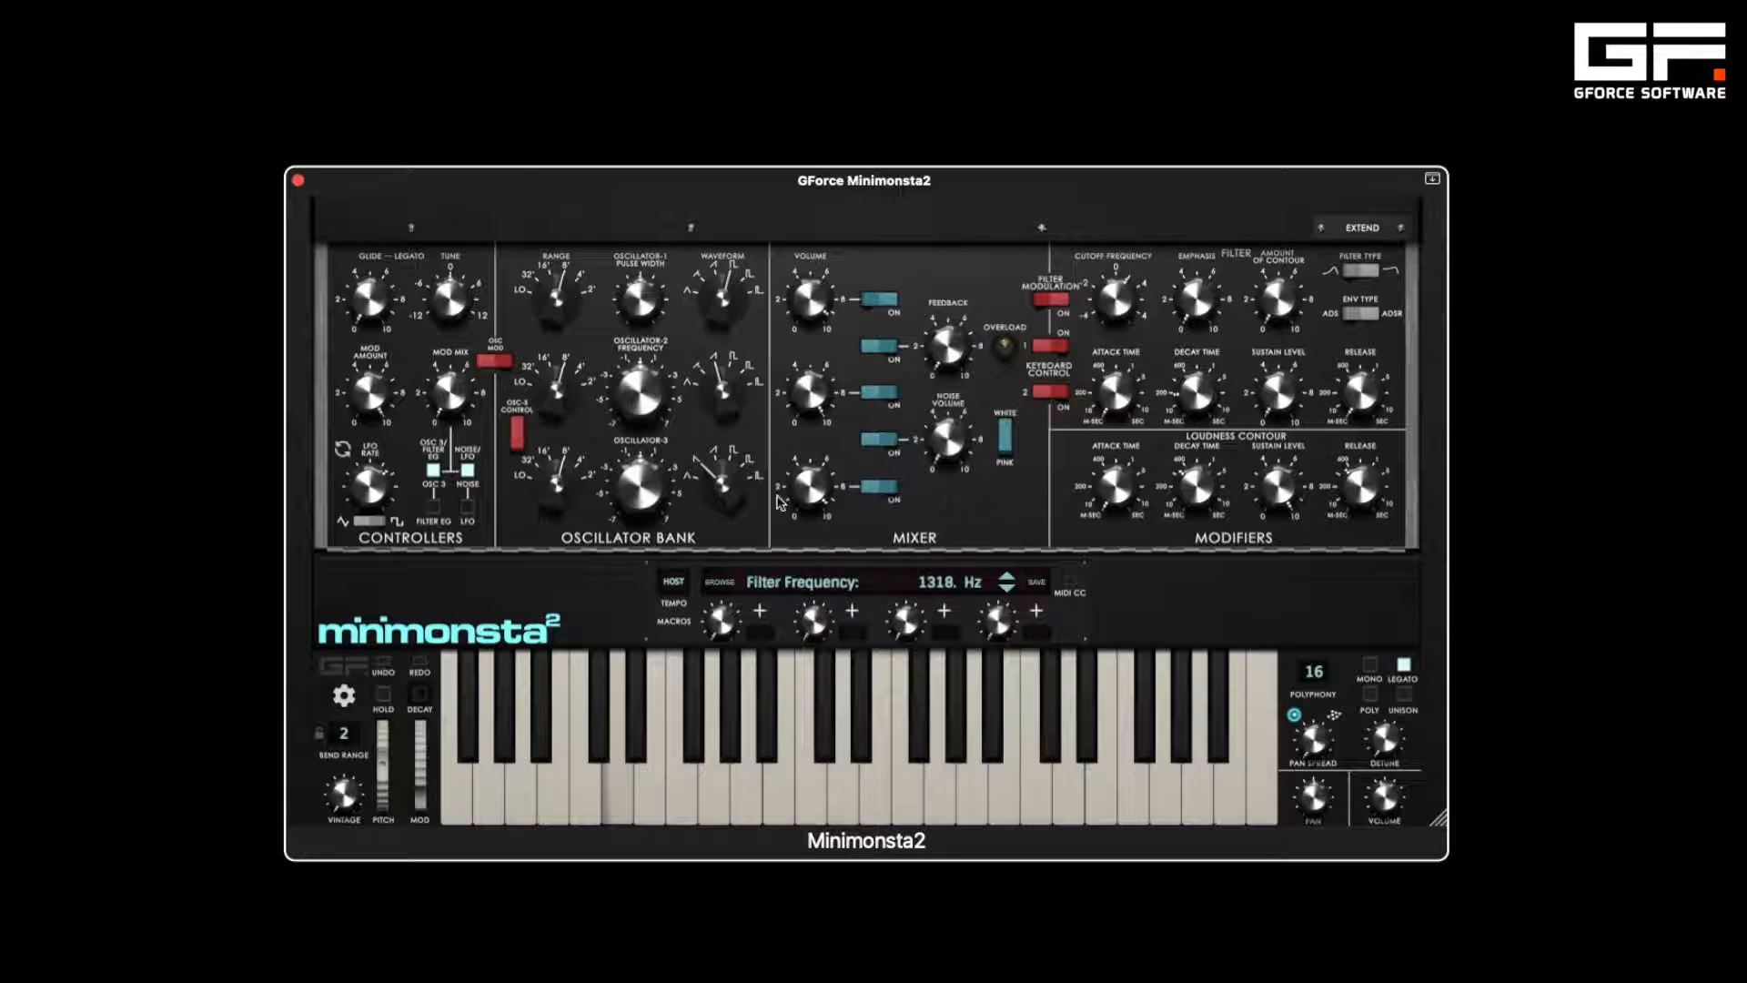
# - Lower oscillator 3's range through 32 to LO and change its waveform
pyautogui.moveTo(552, 485); pyautogui.dragTo(560, 533)
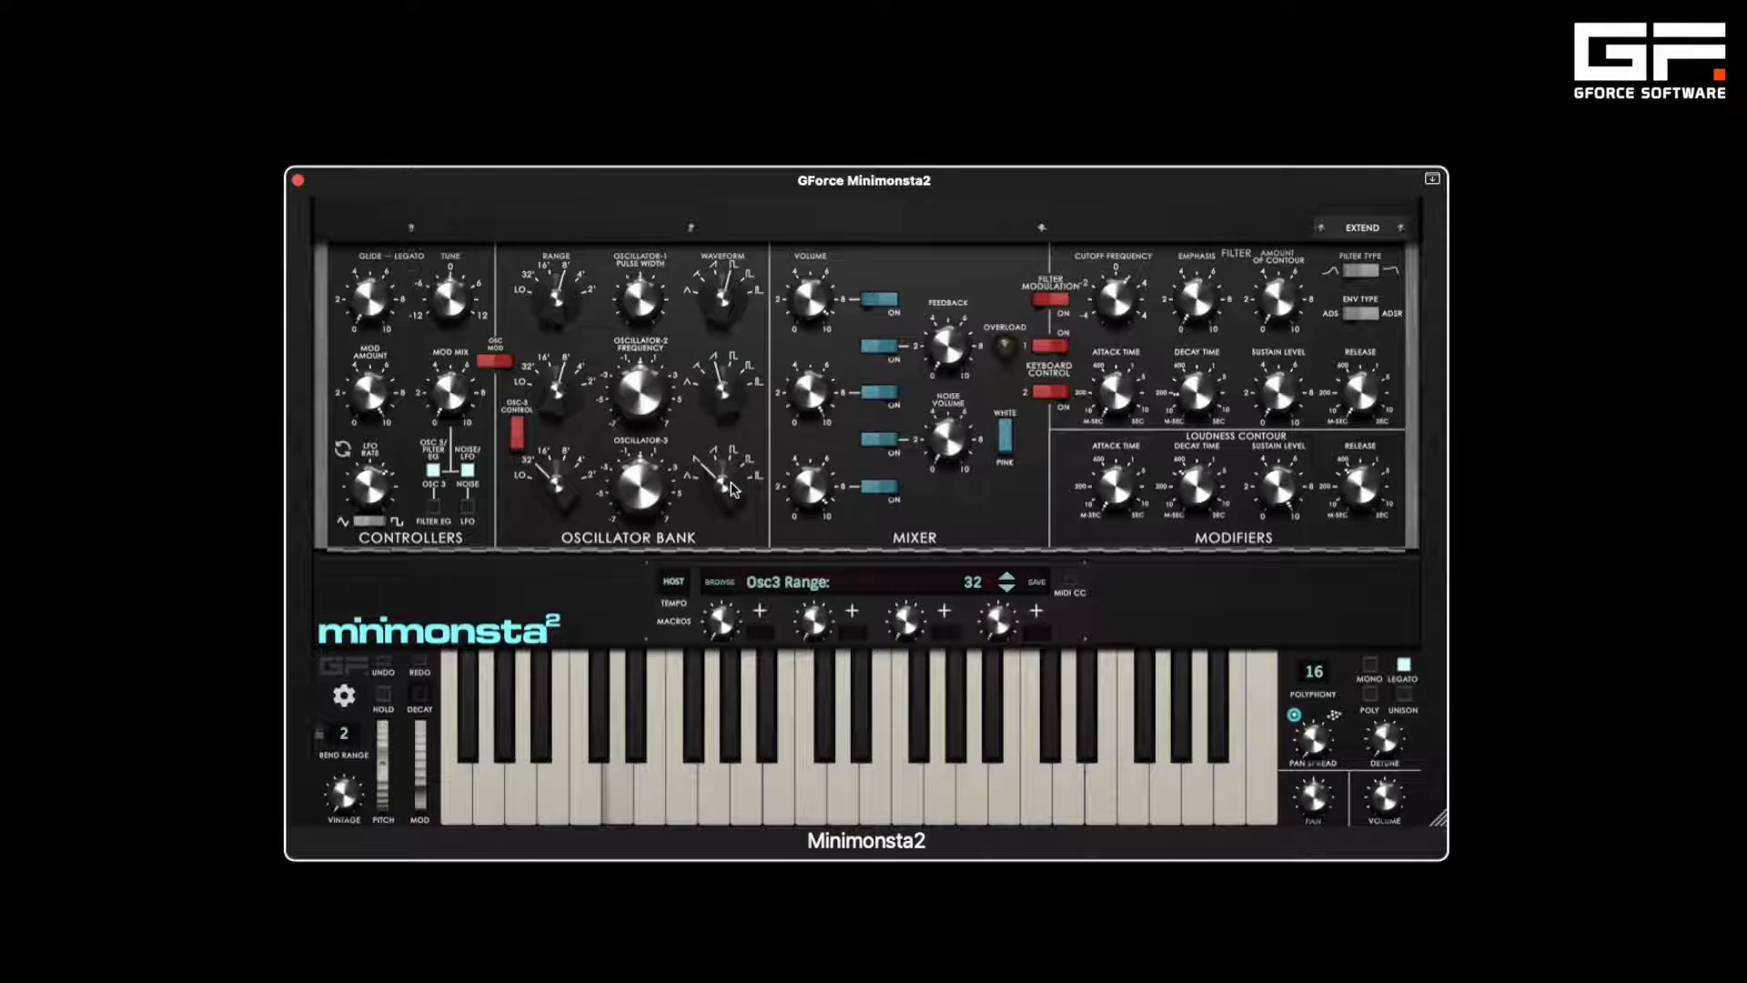
pyautogui.moveTo(733, 492)
pyautogui.mouseDown()
pyautogui.moveTo(720, 445)
pyautogui.moveTo(719, 522)
pyautogui.mouseUp()
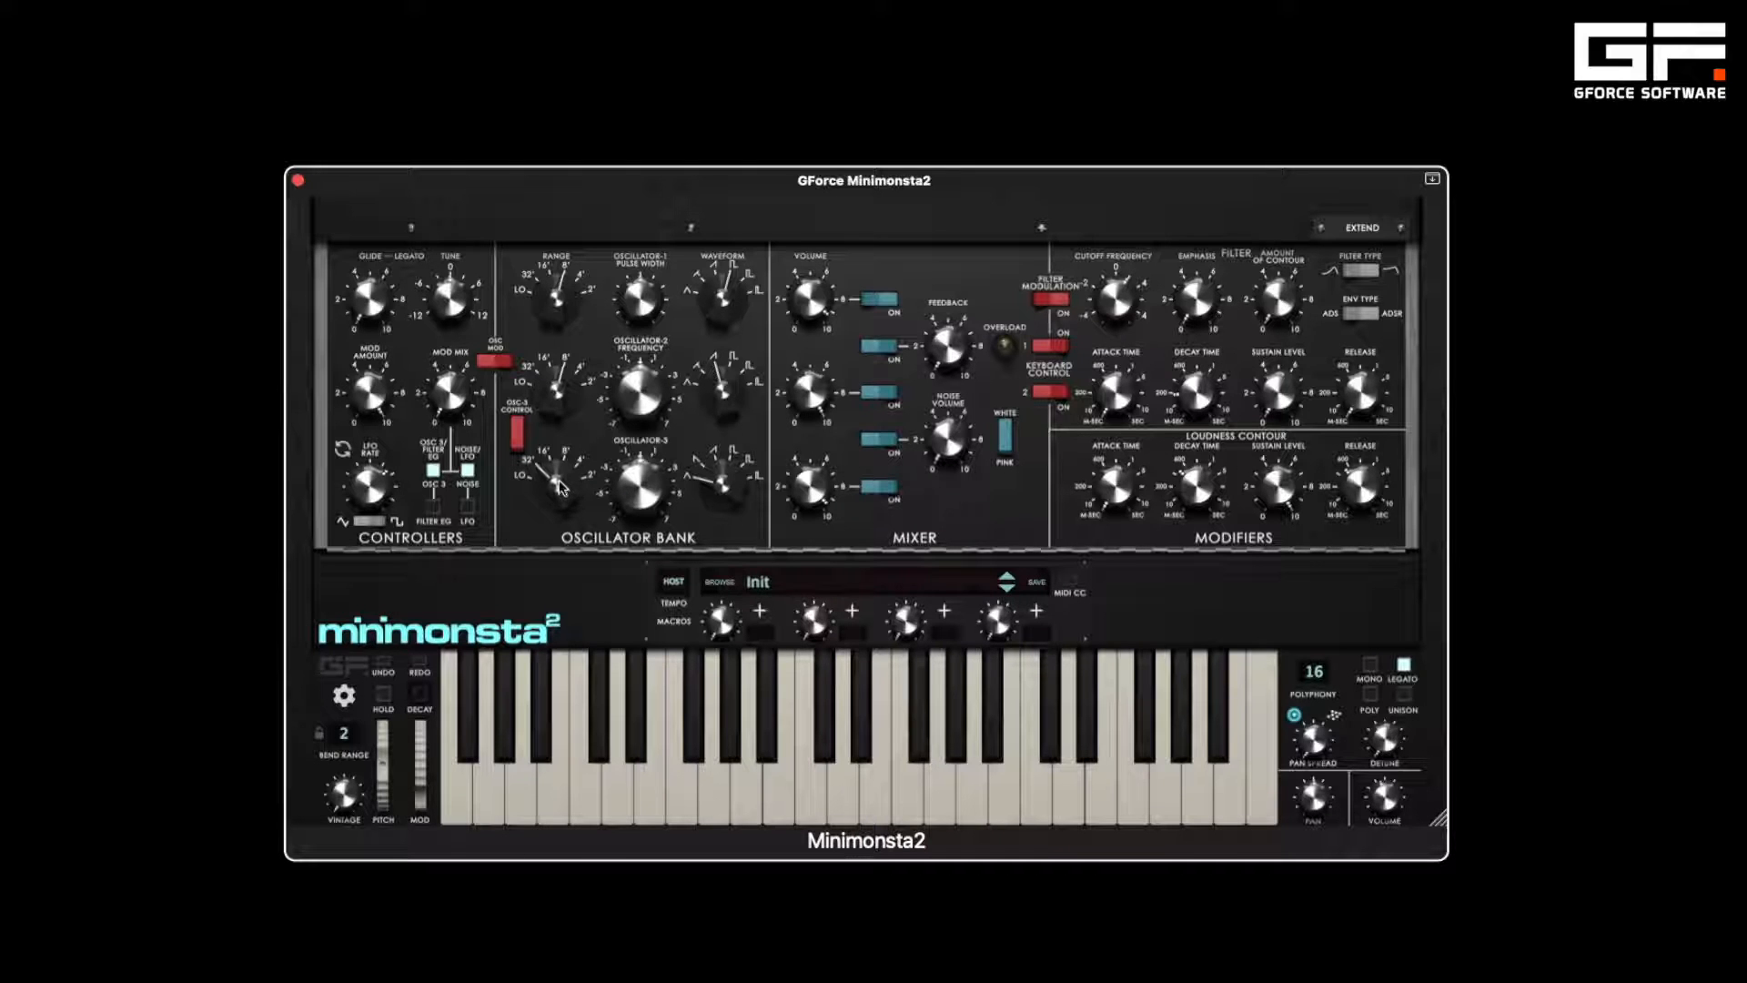
pyautogui.moveTo(560, 487); pyautogui.dragTo(561, 518)
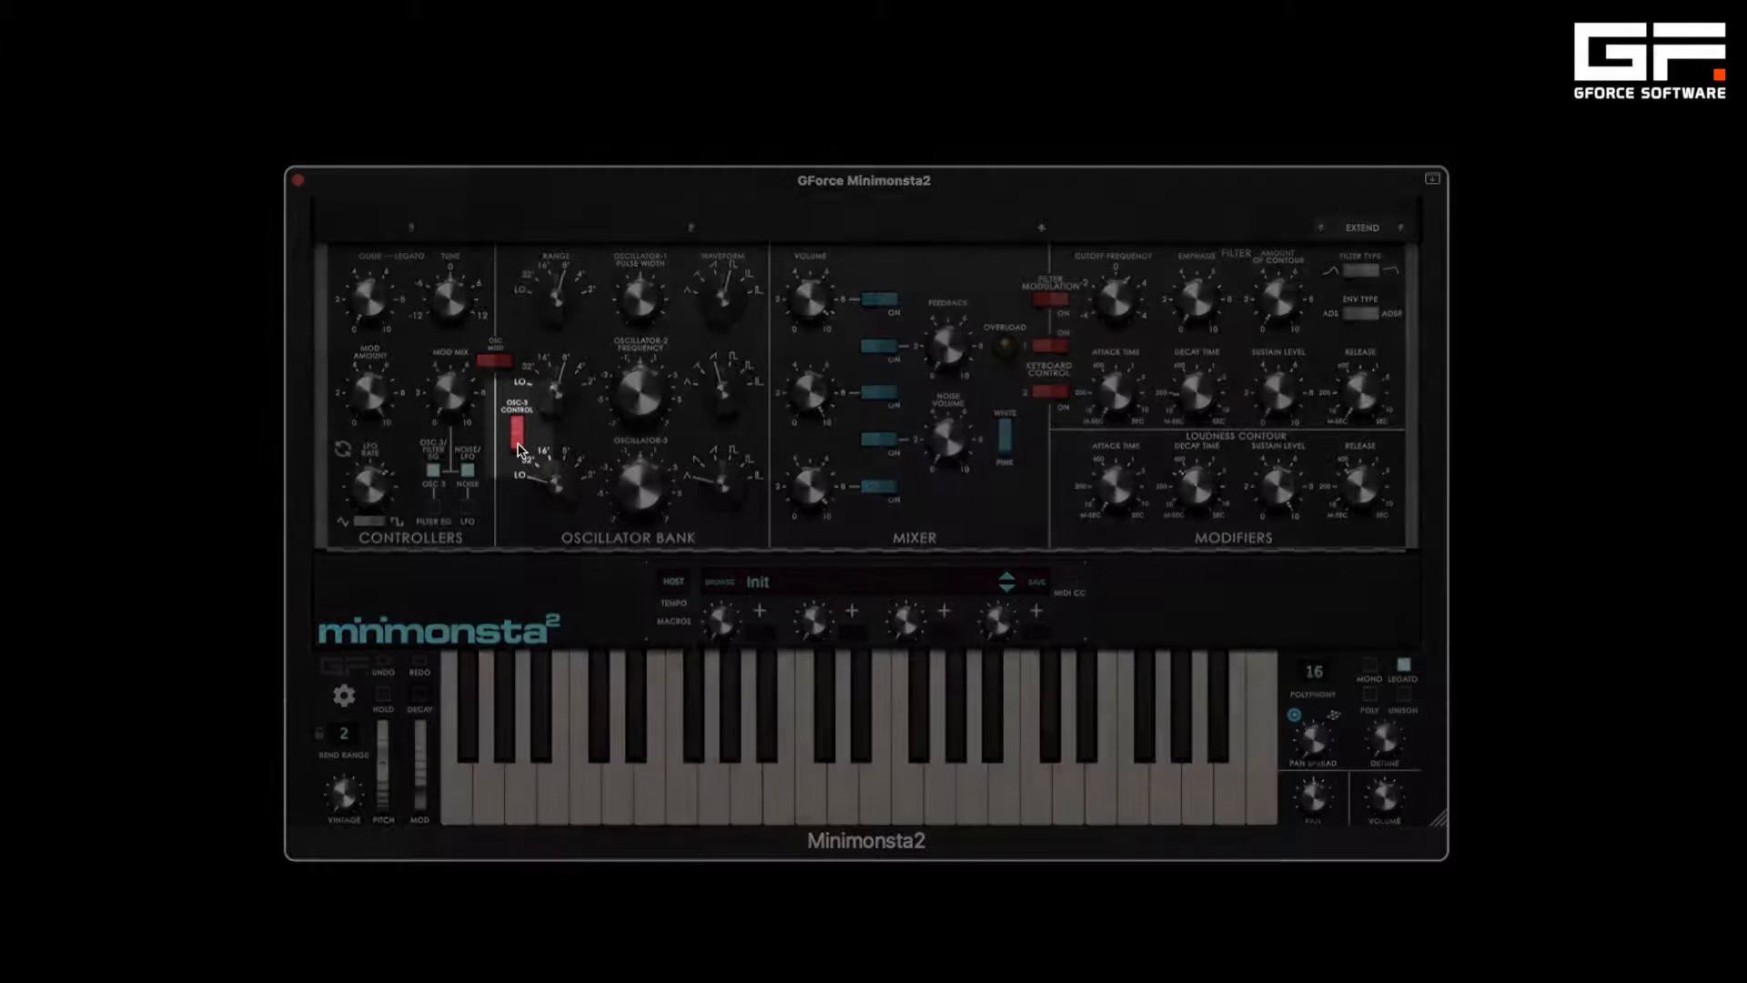
# - Switch off Osc-3 Control, set oscillator 3's waveform to Saw Up, and adjust its frequency
pyautogui.click(517, 447)
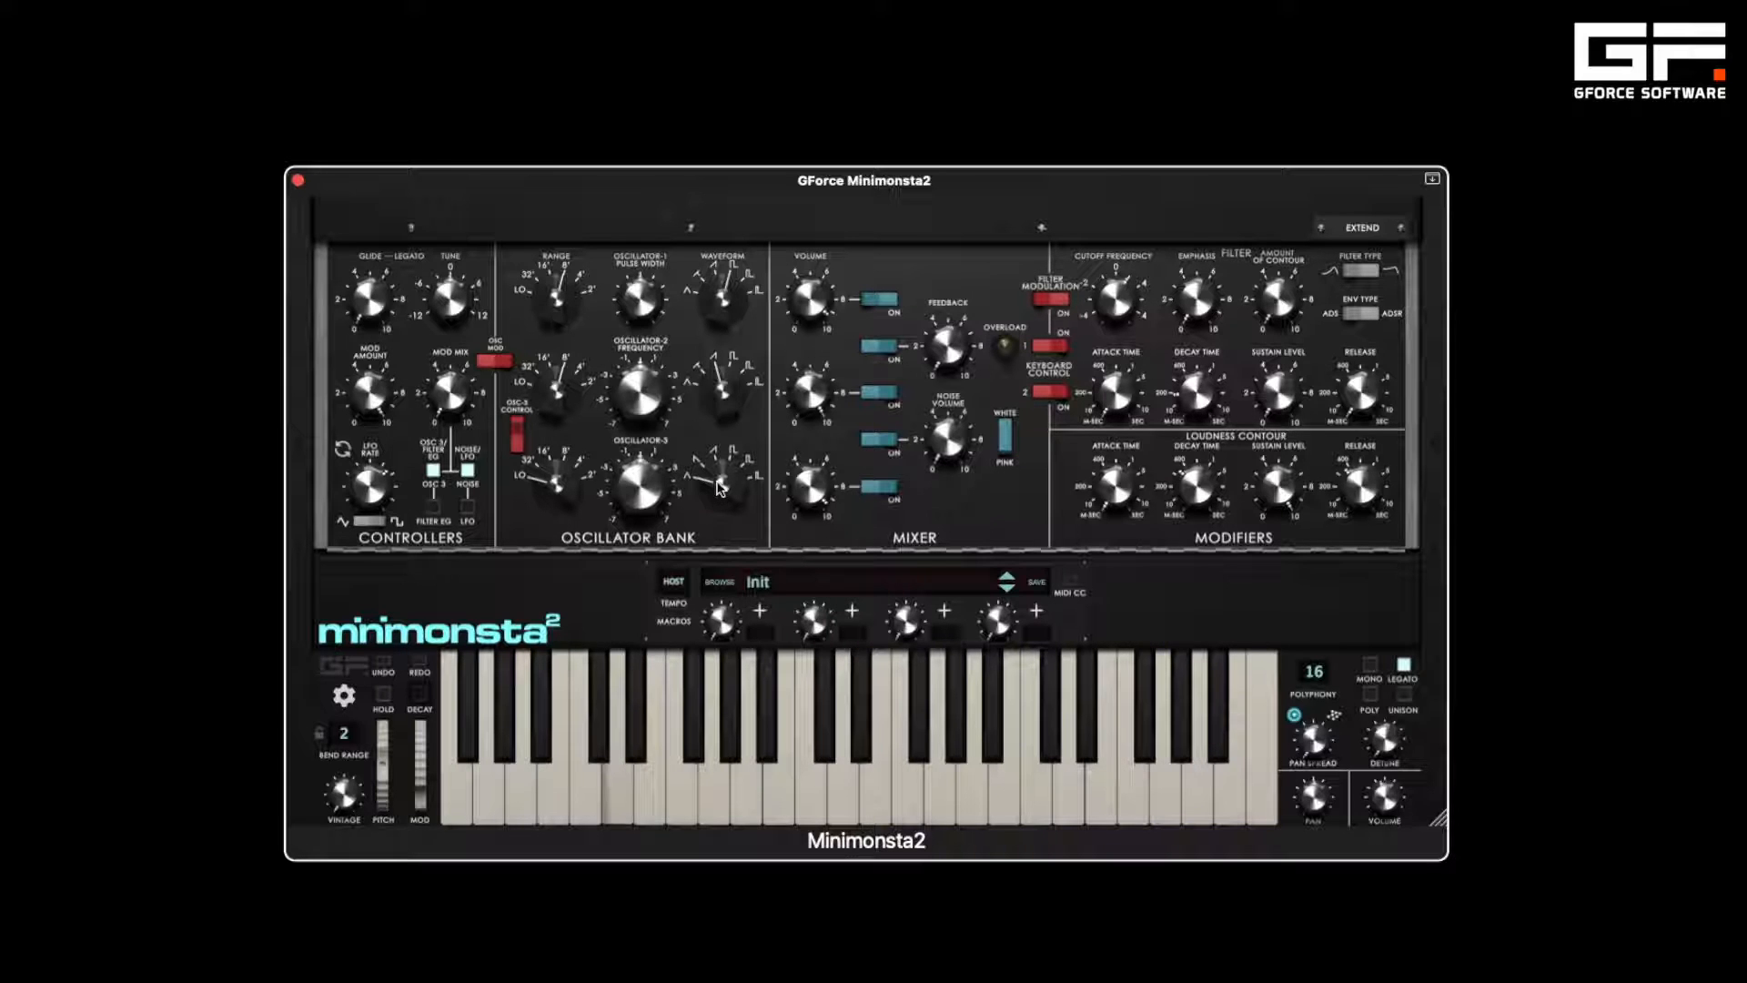
pyautogui.moveTo(719, 489); pyautogui.dragTo(718, 451)
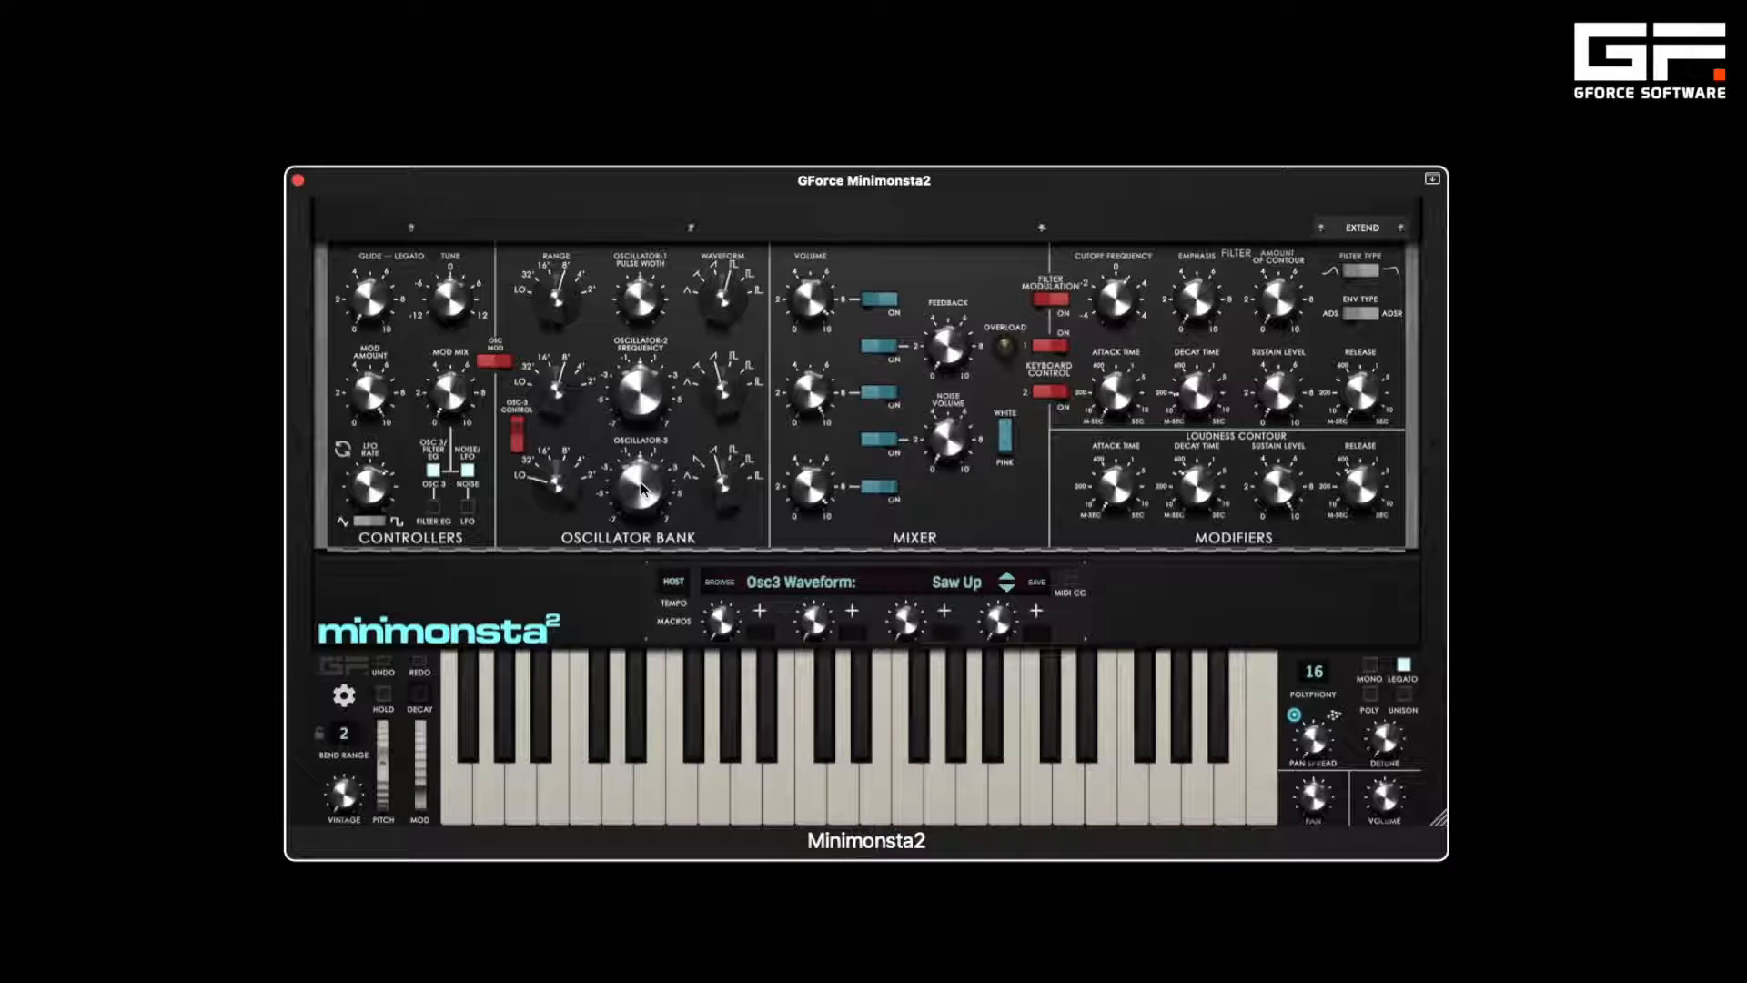
pyautogui.moveTo(641, 483)
pyautogui.mouseDown()
pyautogui.moveTo(641, 415)
pyautogui.moveTo(641, 496)
pyautogui.mouseUp()
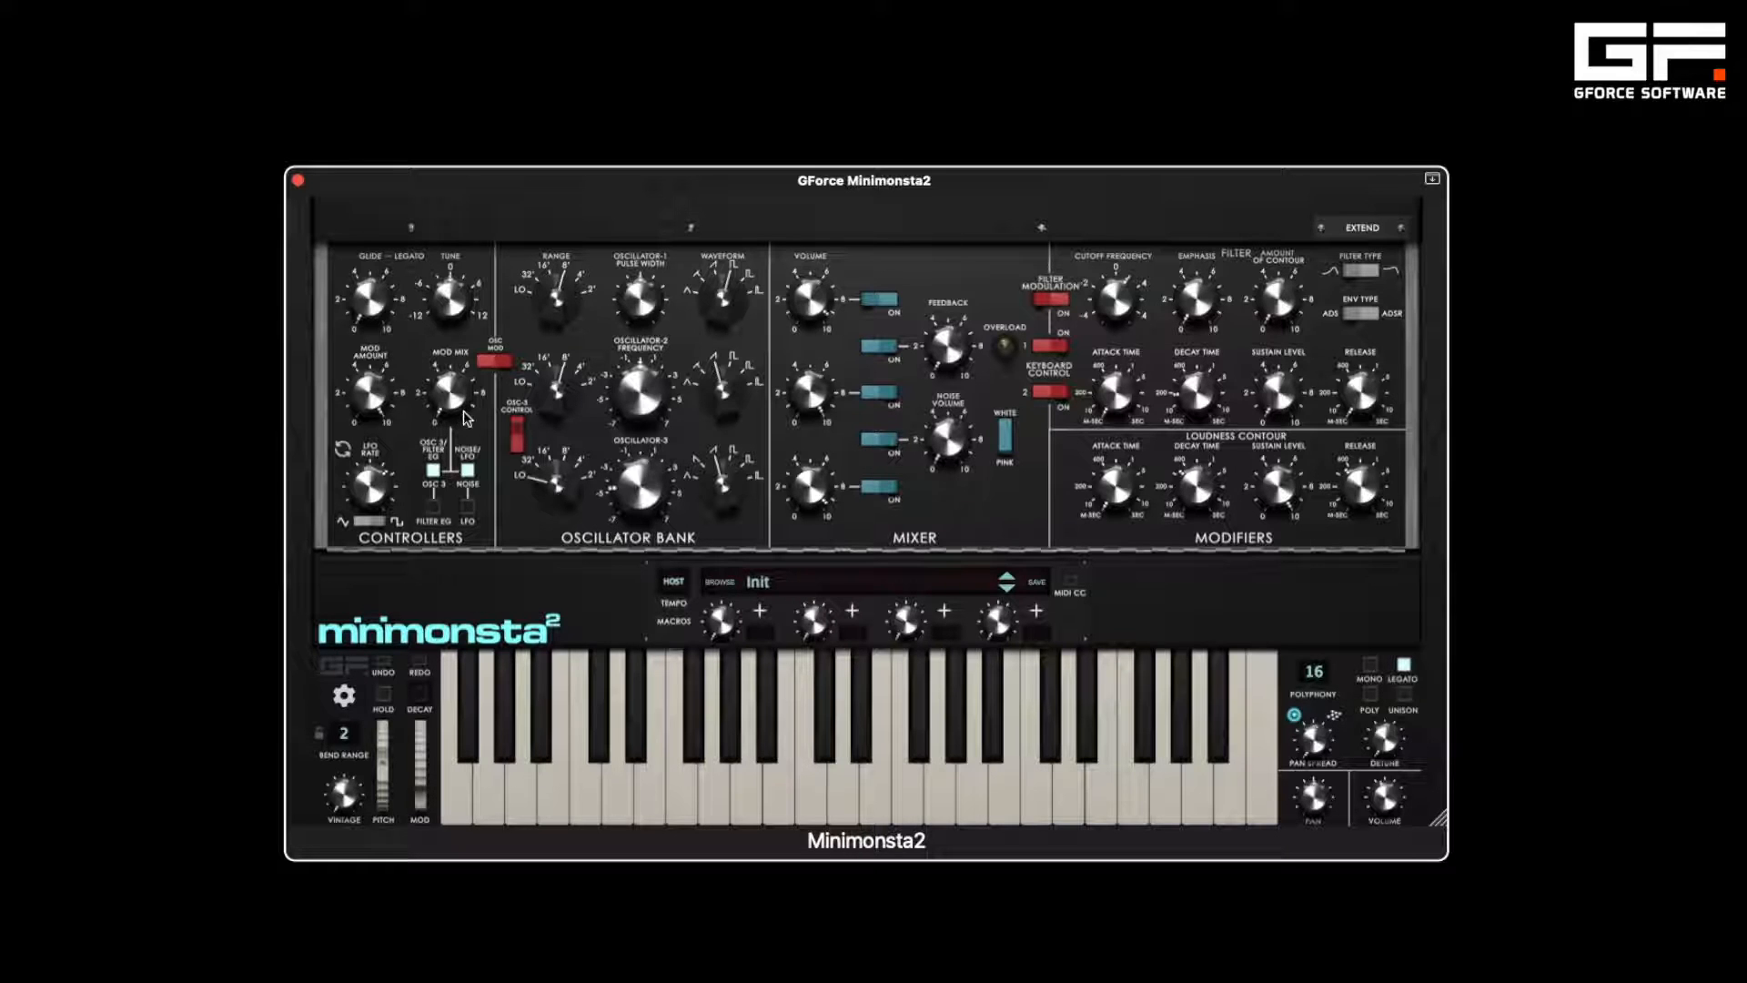
# - Turn the mod mix up toward Noise, set the mod amount to about 86.58 %, and turn oscillator modulation on
pyautogui.moveTo(452, 407); pyautogui.dragTo(448, 156)
pyautogui.moveTo(372, 398); pyautogui.dragTo(411, 428)
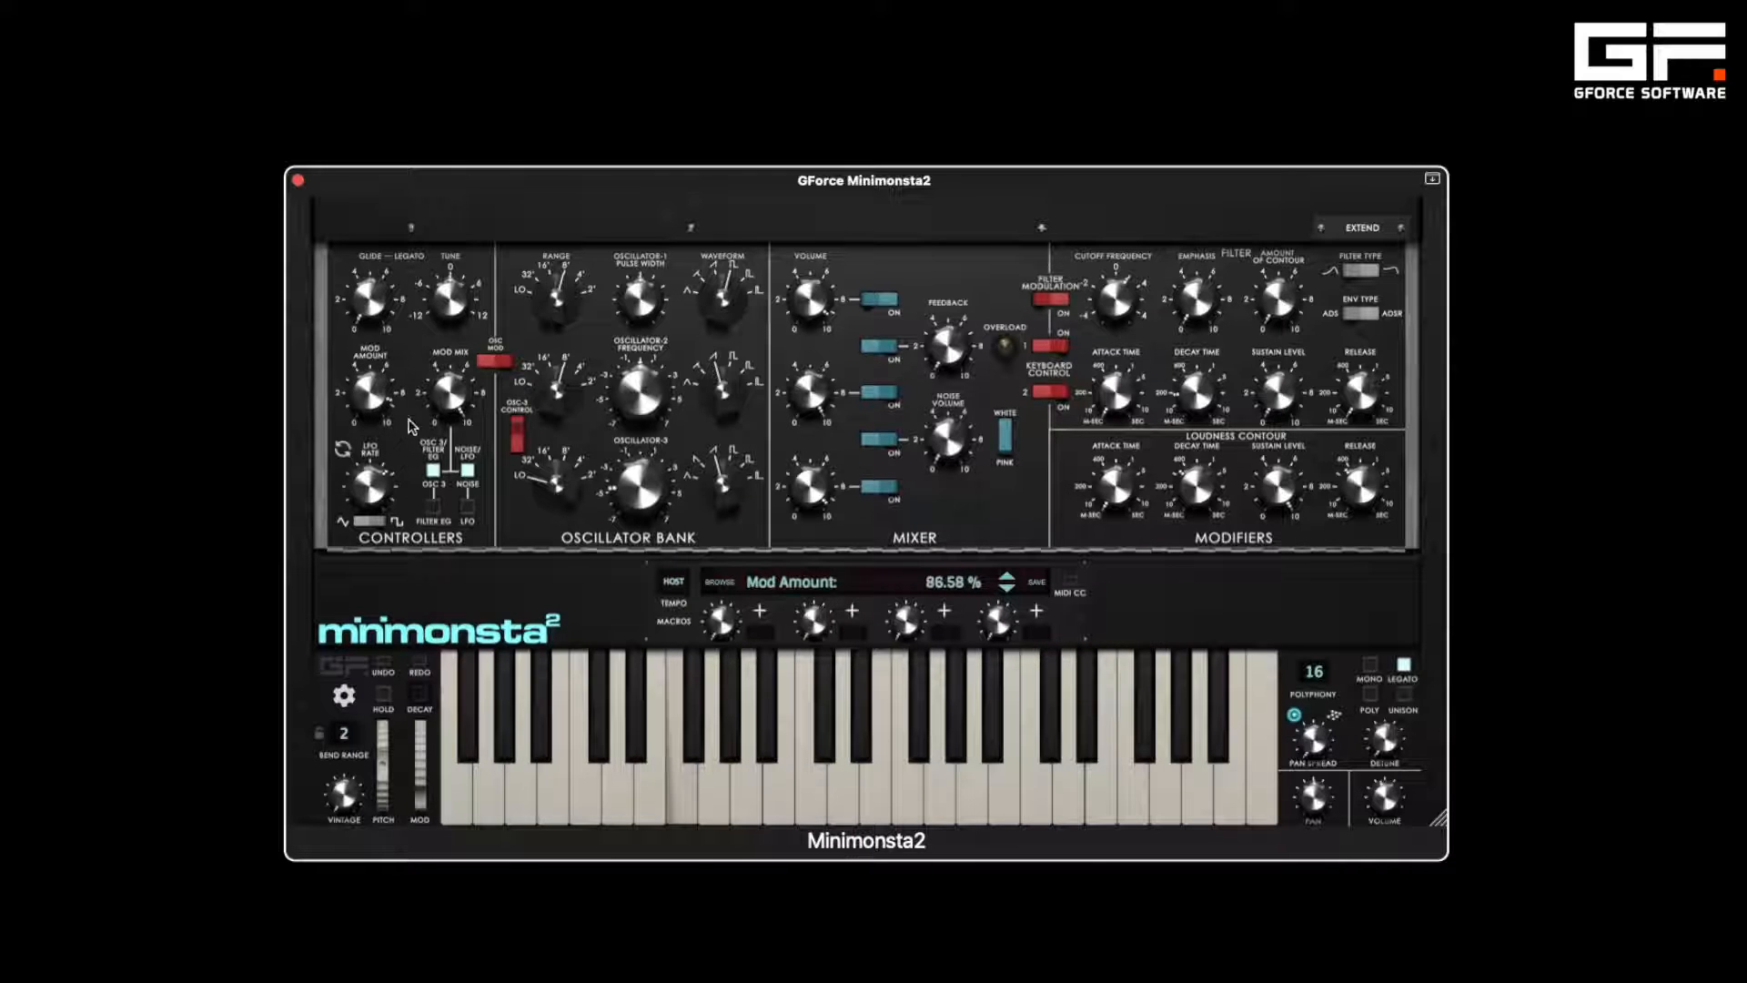
pyautogui.click(508, 362)
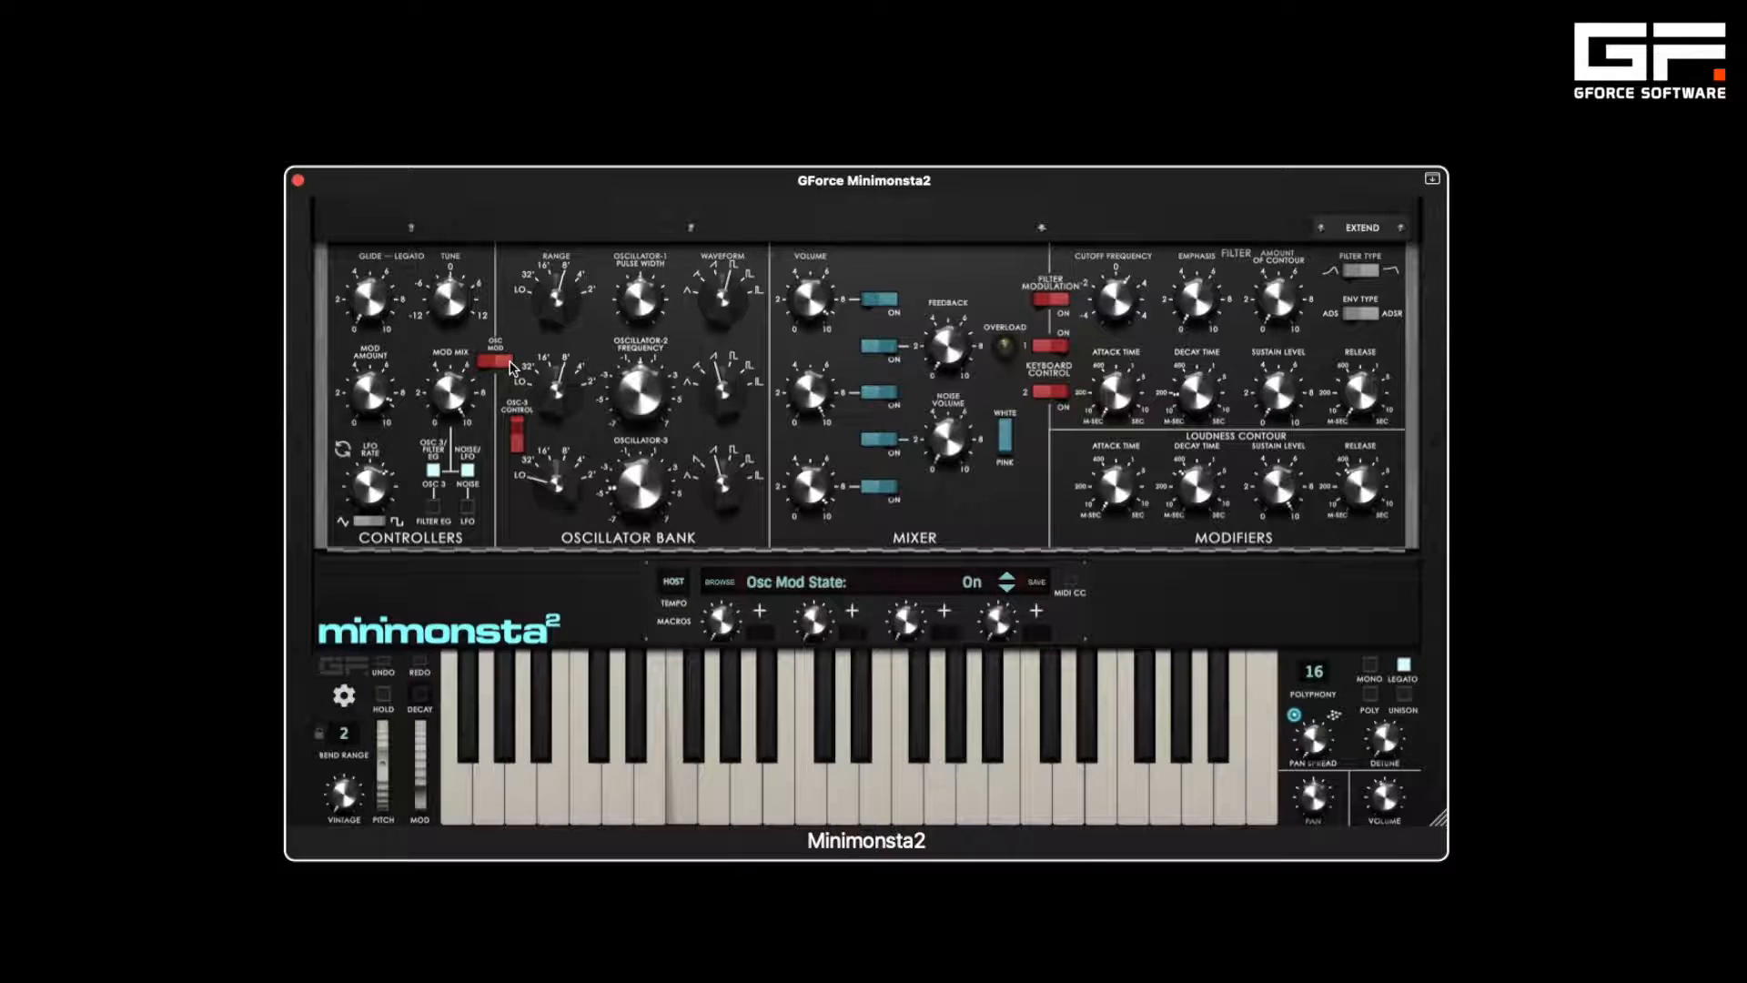
# - Switch on filter modulation, change the noise type to Pink, and sweep the mod amount up and back down
pyautogui.click(1046, 299)
pyautogui.moveTo(372, 401); pyautogui.dragTo(406, 307)
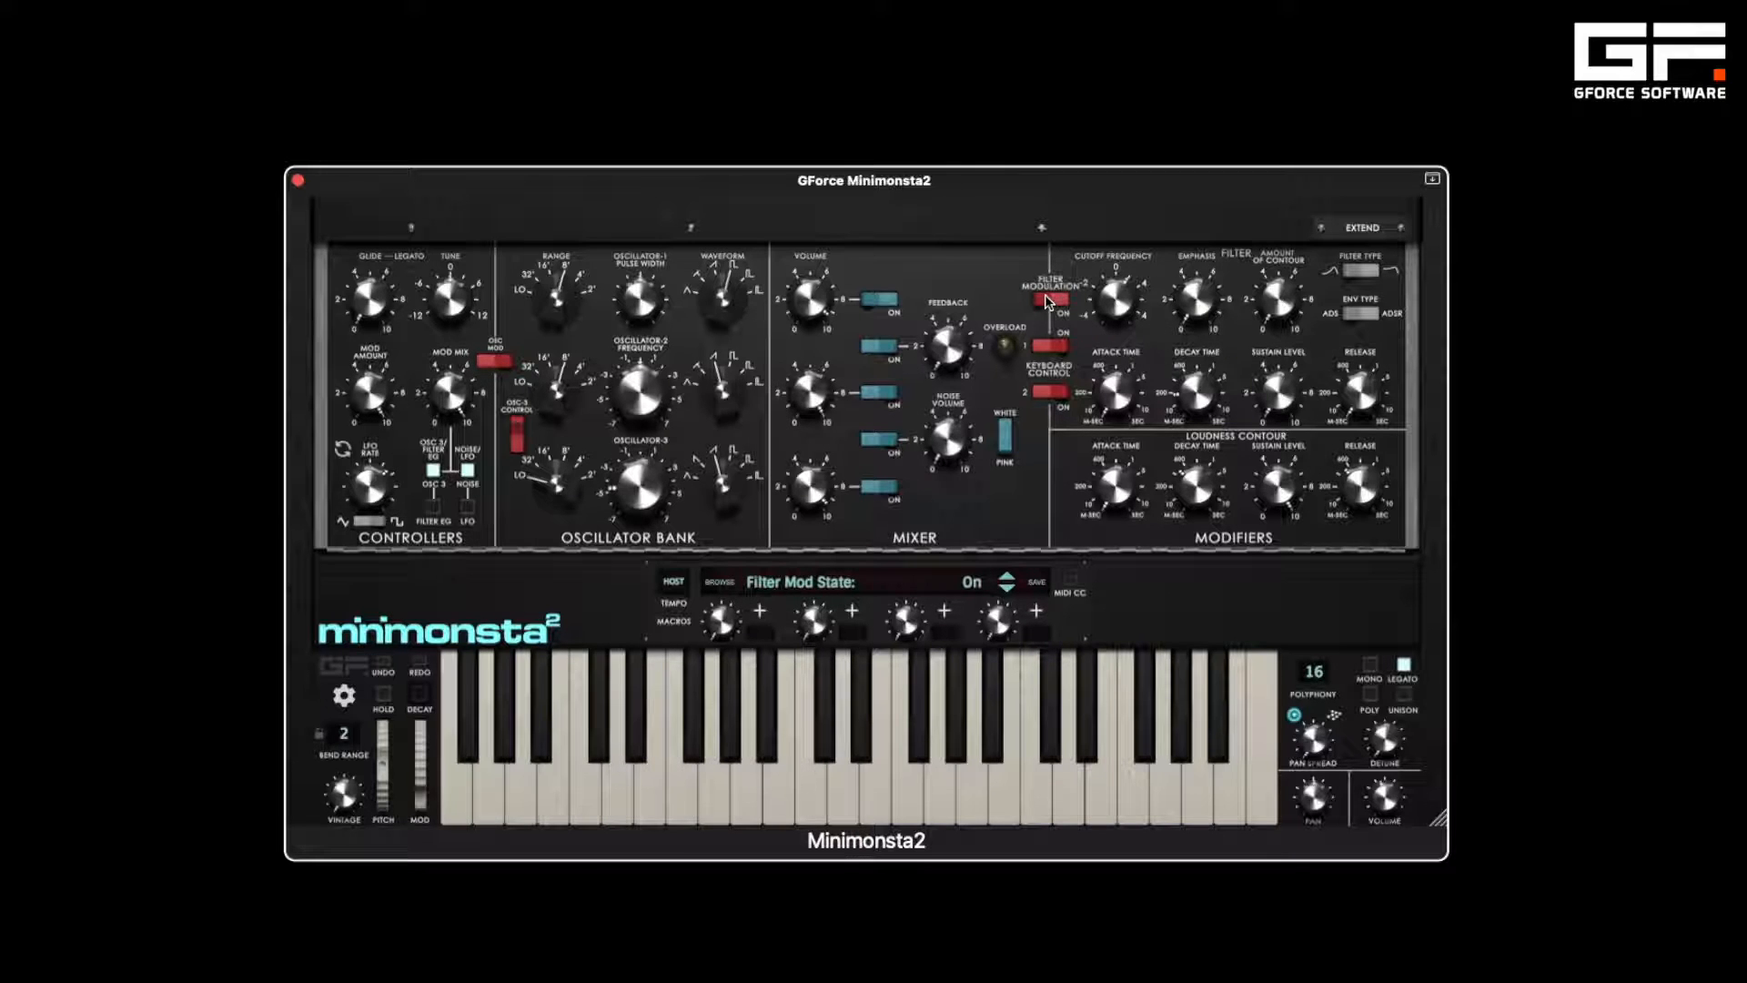
pyautogui.click(1006, 446)
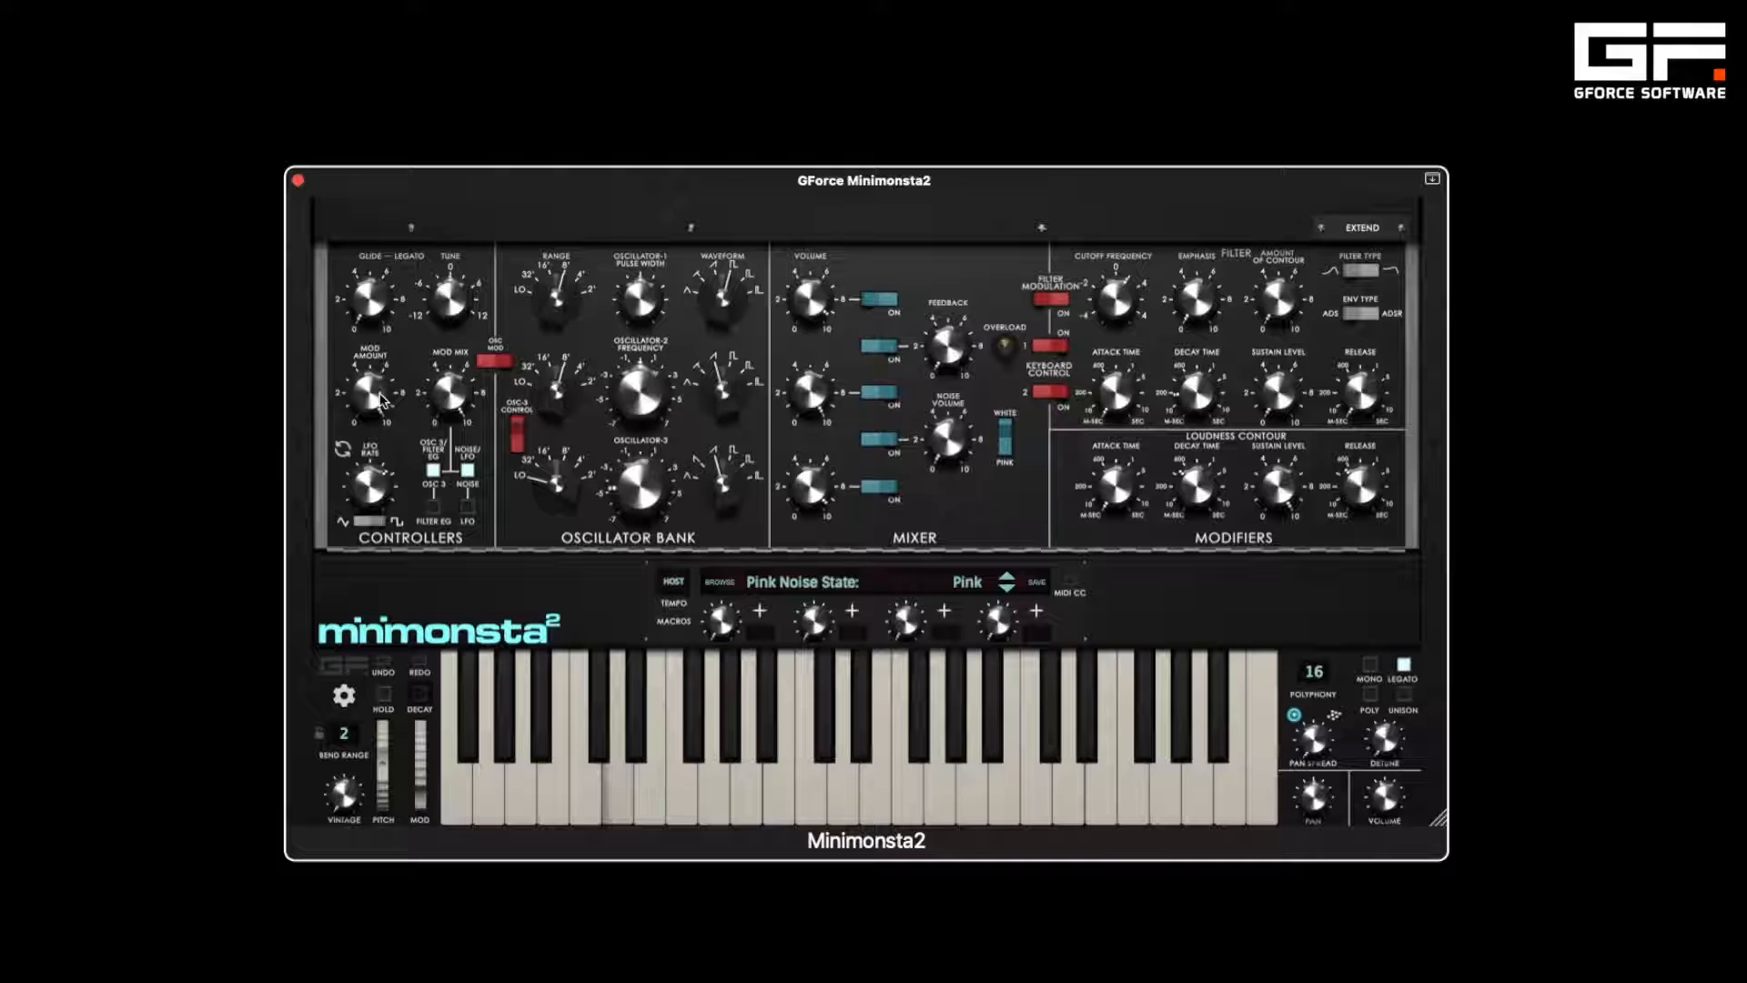
pyautogui.moveTo(382, 398); pyautogui.dragTo(498, 680)
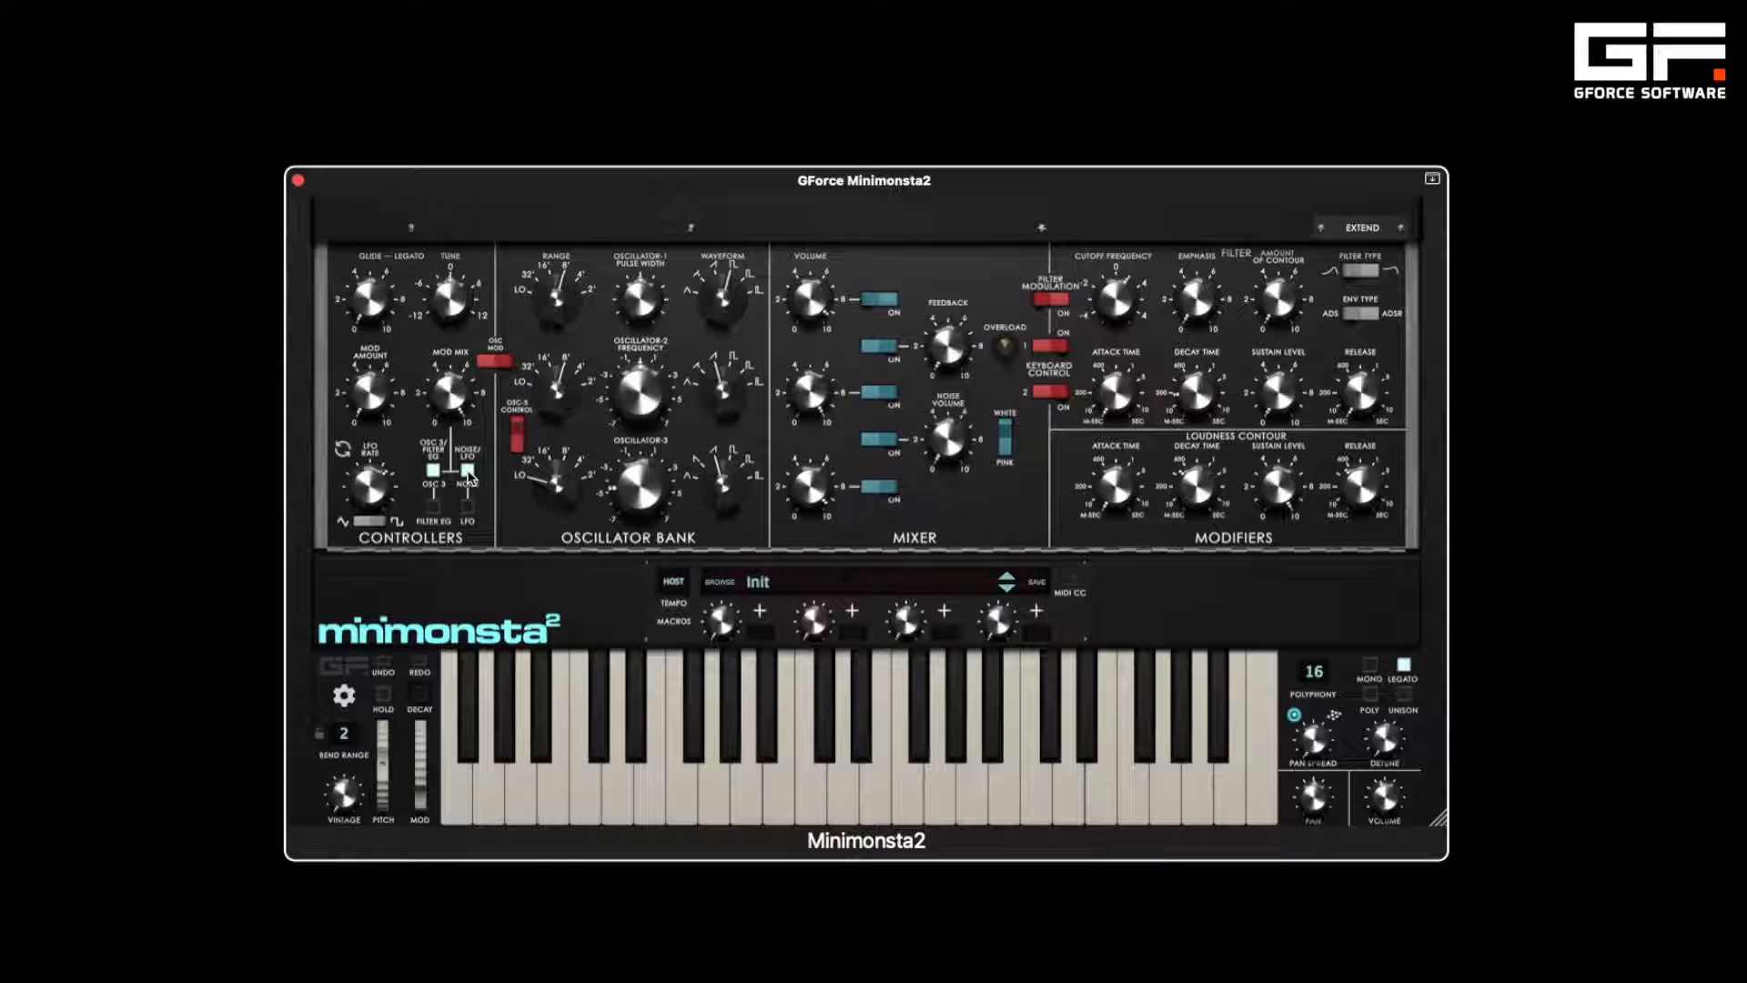
# - Change the second modulation source to LFO, raise the mod amount, and set the LFO rate to about 0.8945 Hz
pyautogui.click(468, 507)
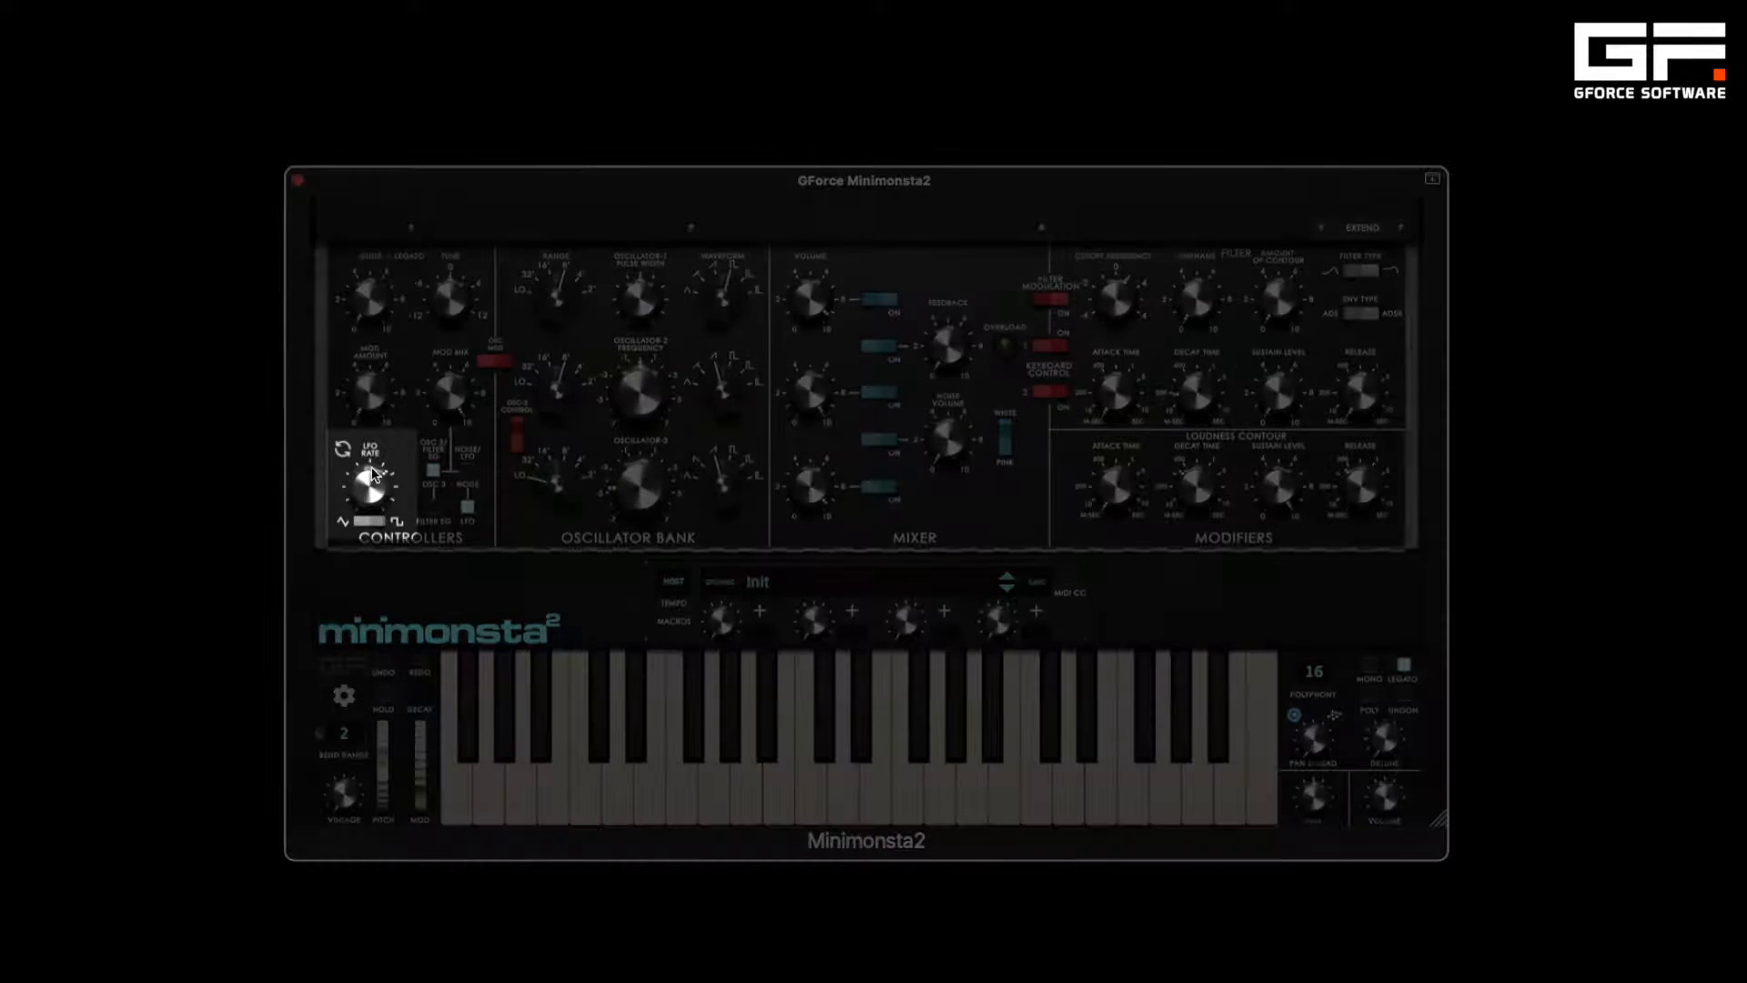
pyautogui.moveTo(371, 401); pyautogui.dragTo(372, 121)
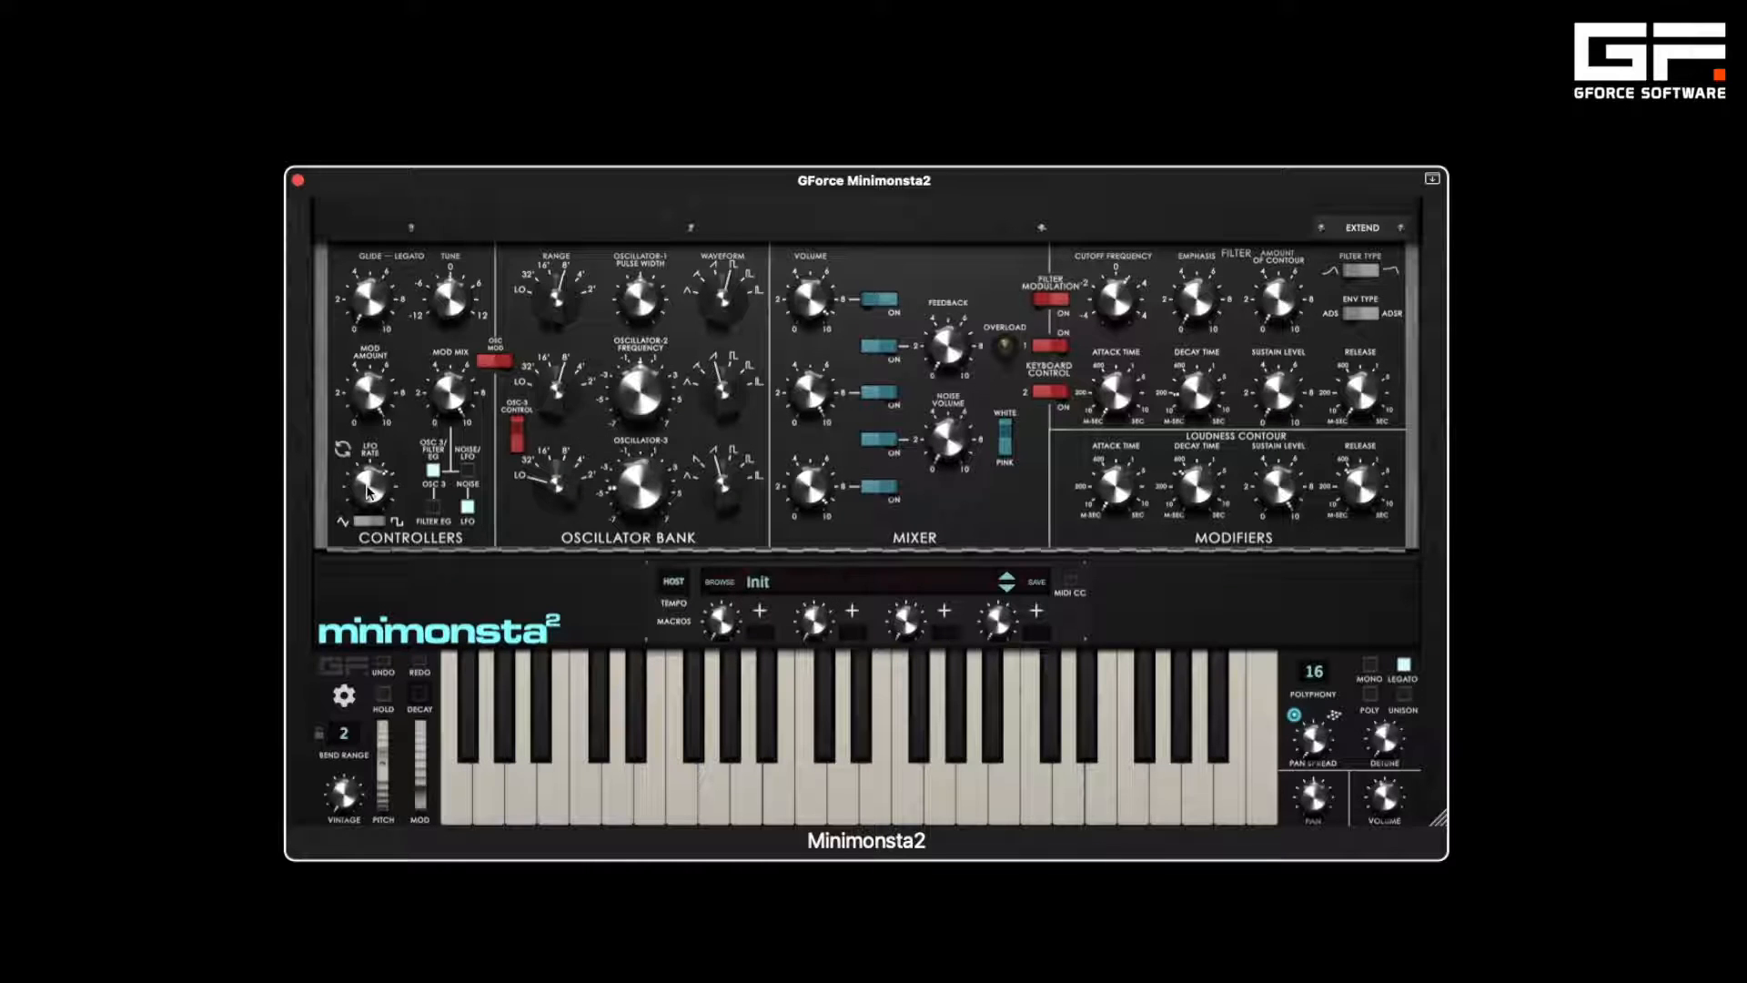
pyautogui.moveTo(368, 491)
pyautogui.mouseDown()
pyautogui.moveTo(365, 419)
pyautogui.moveTo(374, 521)
pyautogui.mouseUp()
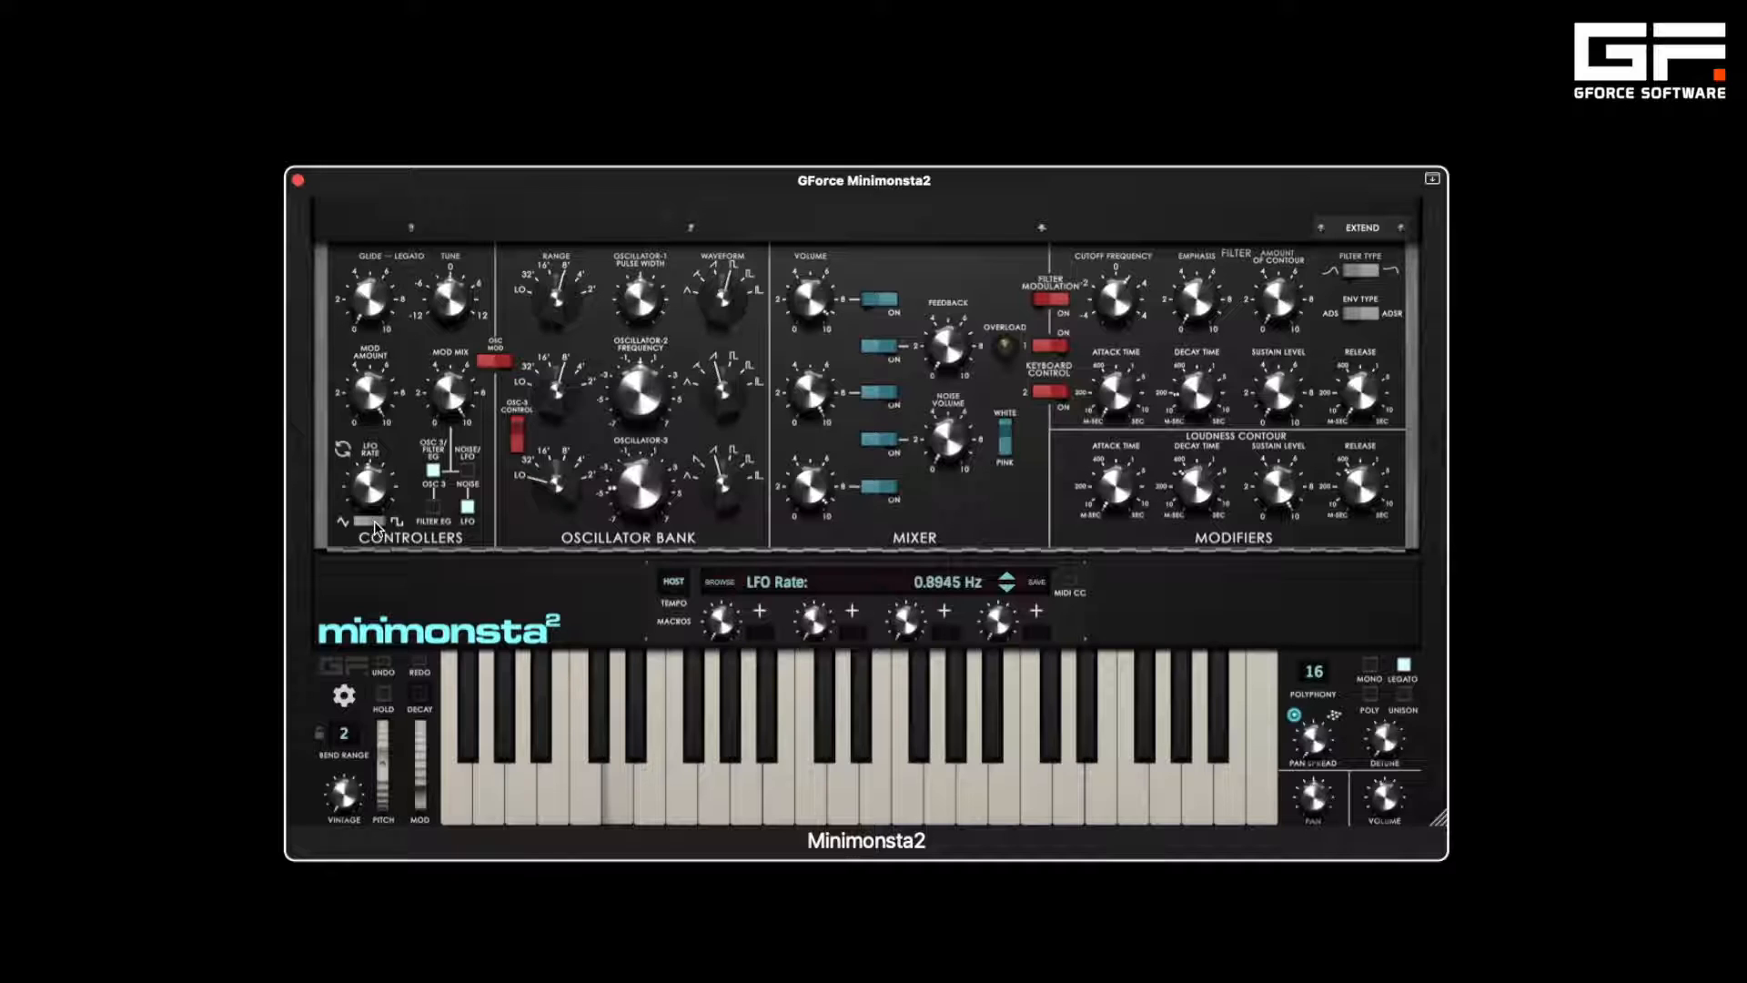
# - Turn on LFO tempo sync, change the LFO shape to Square, and set the rate to 4 Beats
pyautogui.click(345, 454)
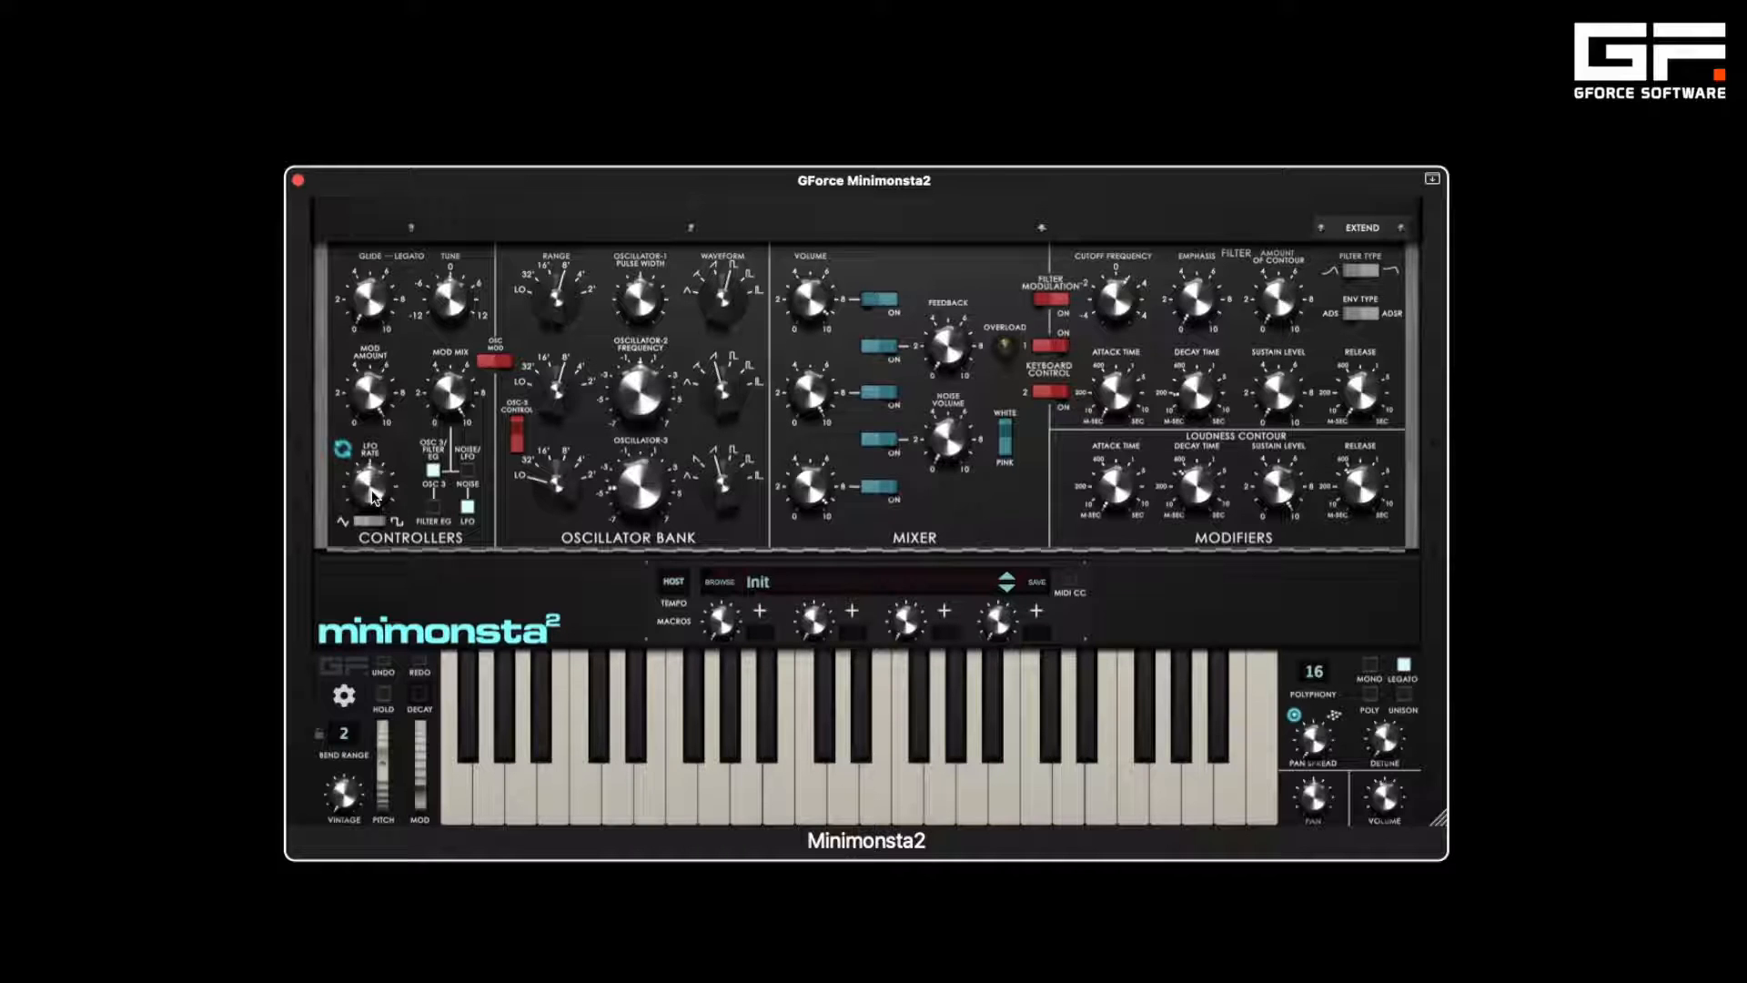
pyautogui.moveTo(373, 496)
pyautogui.mouseDown()
pyautogui.moveTo(368, 406)
pyautogui.moveTo(370, 526)
pyautogui.mouseUp()
pyautogui.click(378, 526)
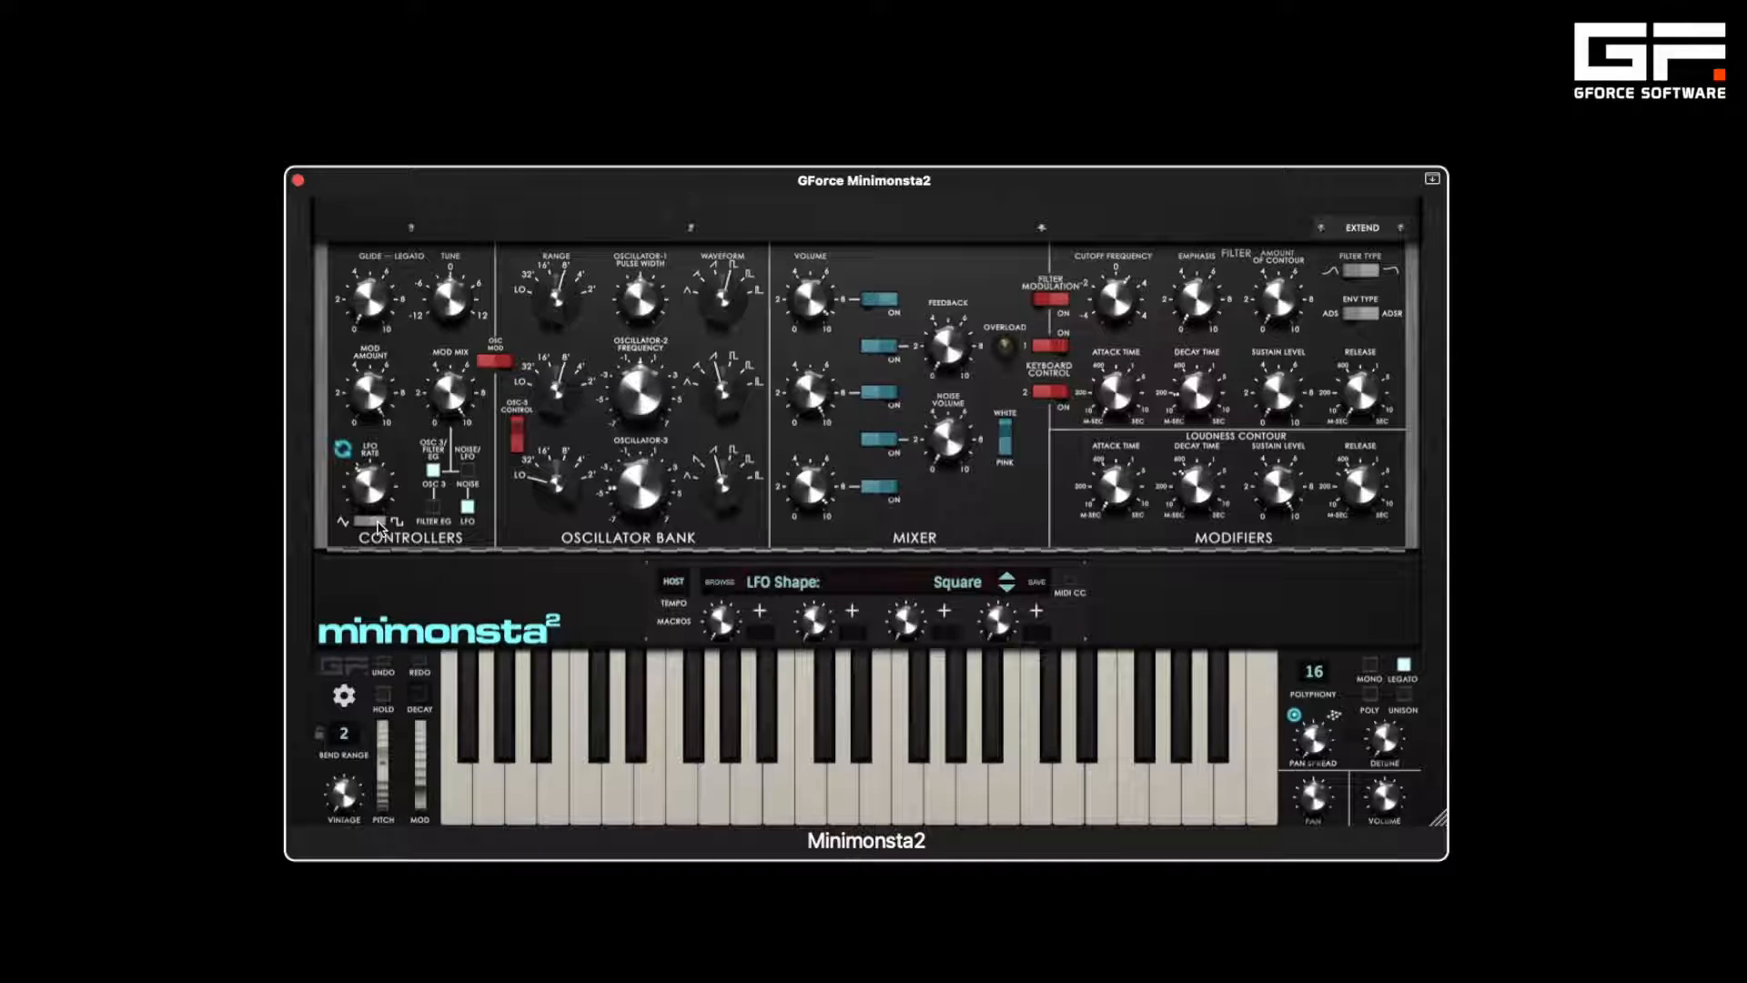
pyautogui.click(368, 490)
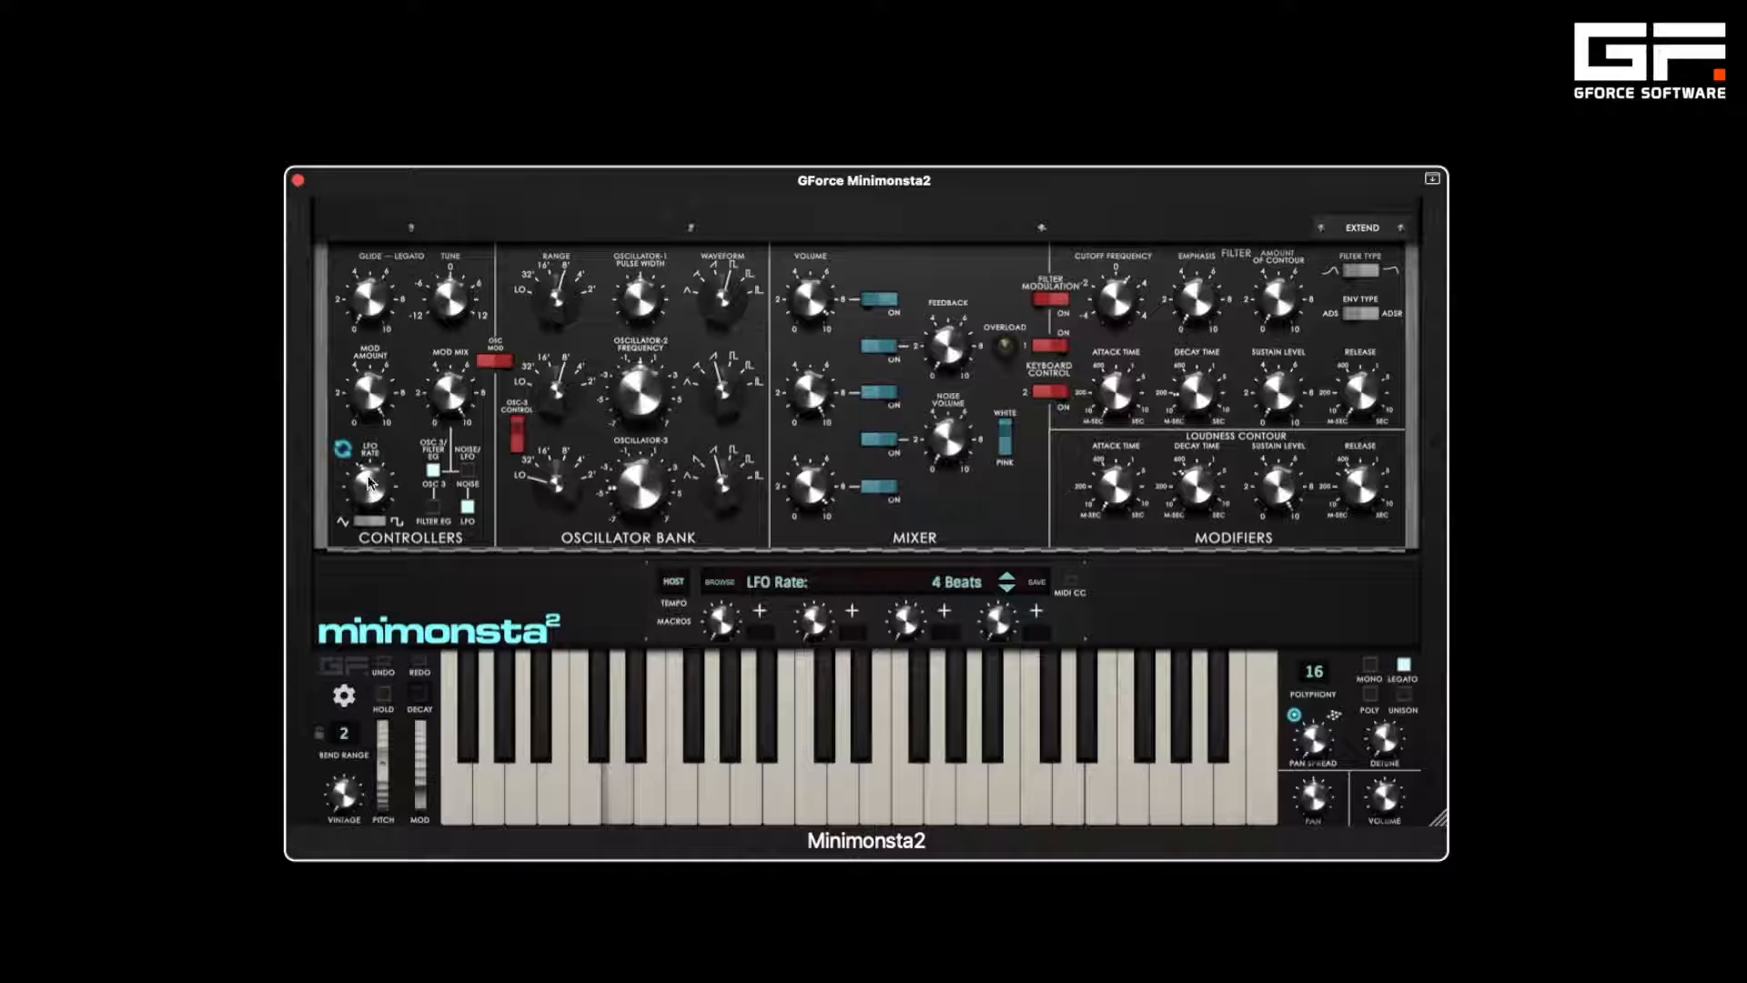
# - Raise the synced LFO rate, set the mod amount to about 49.92 %, and toggle the LFO shape
pyautogui.moveTo(369, 483); pyautogui.dragTo(368, 421)
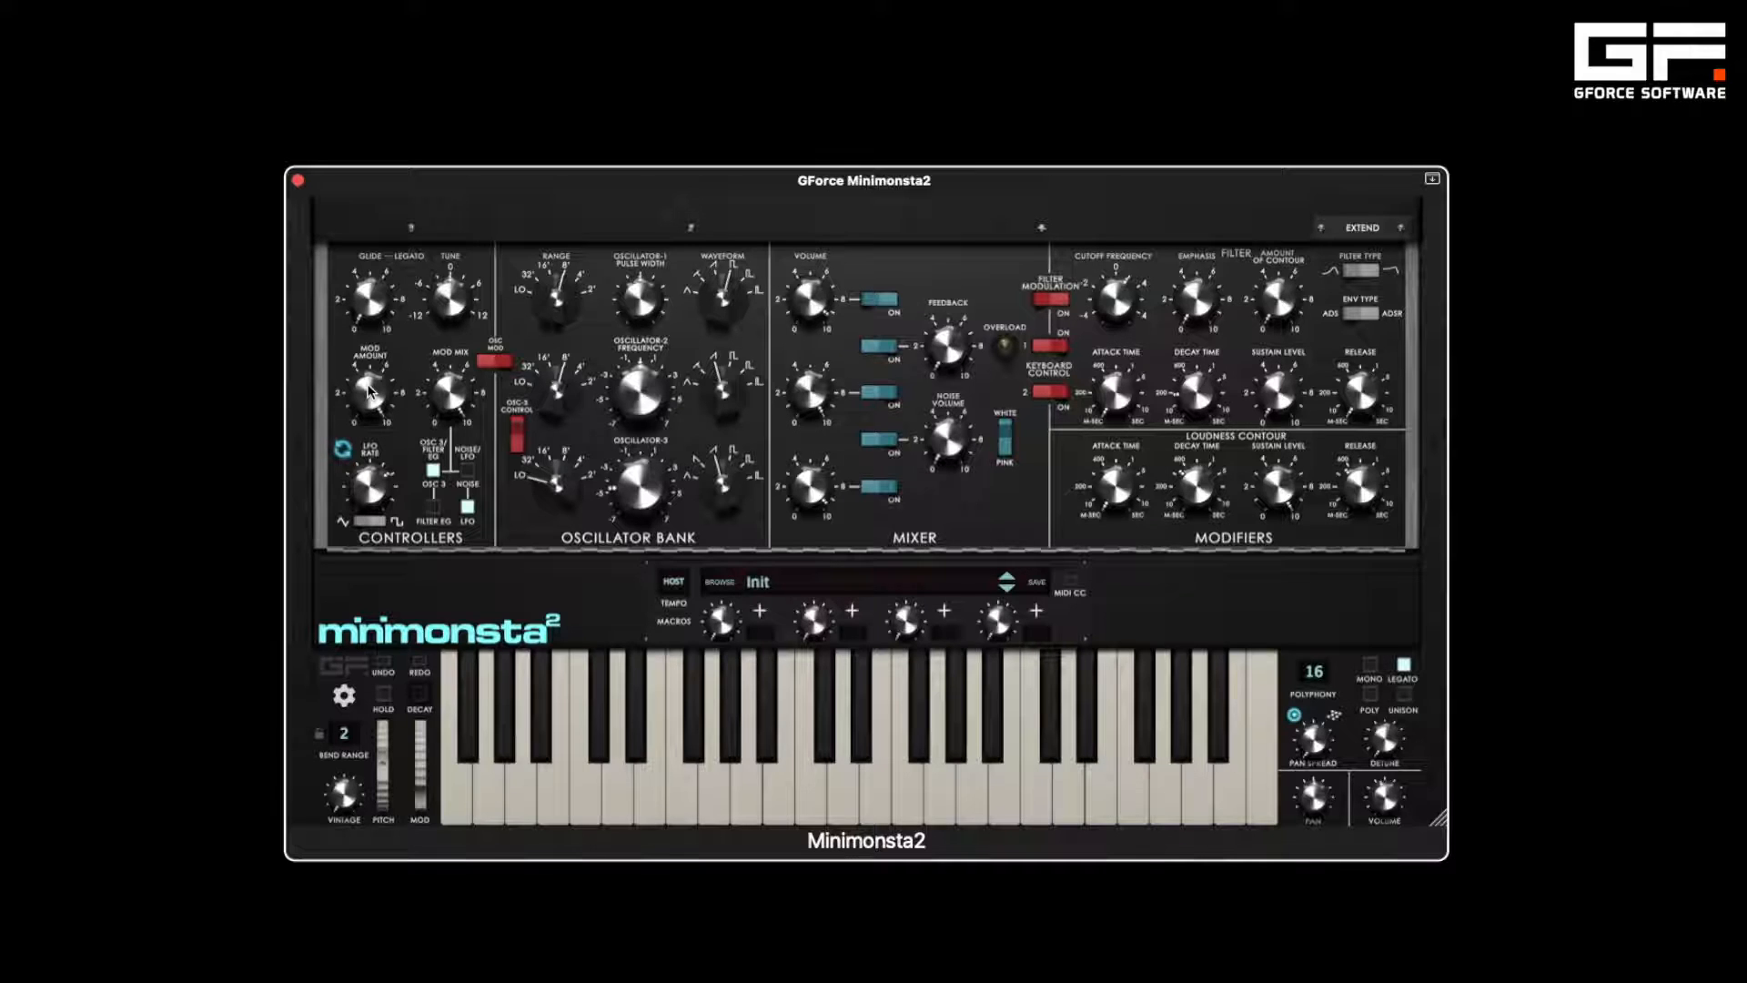
pyautogui.moveTo(368, 391); pyautogui.dragTo(381, 503)
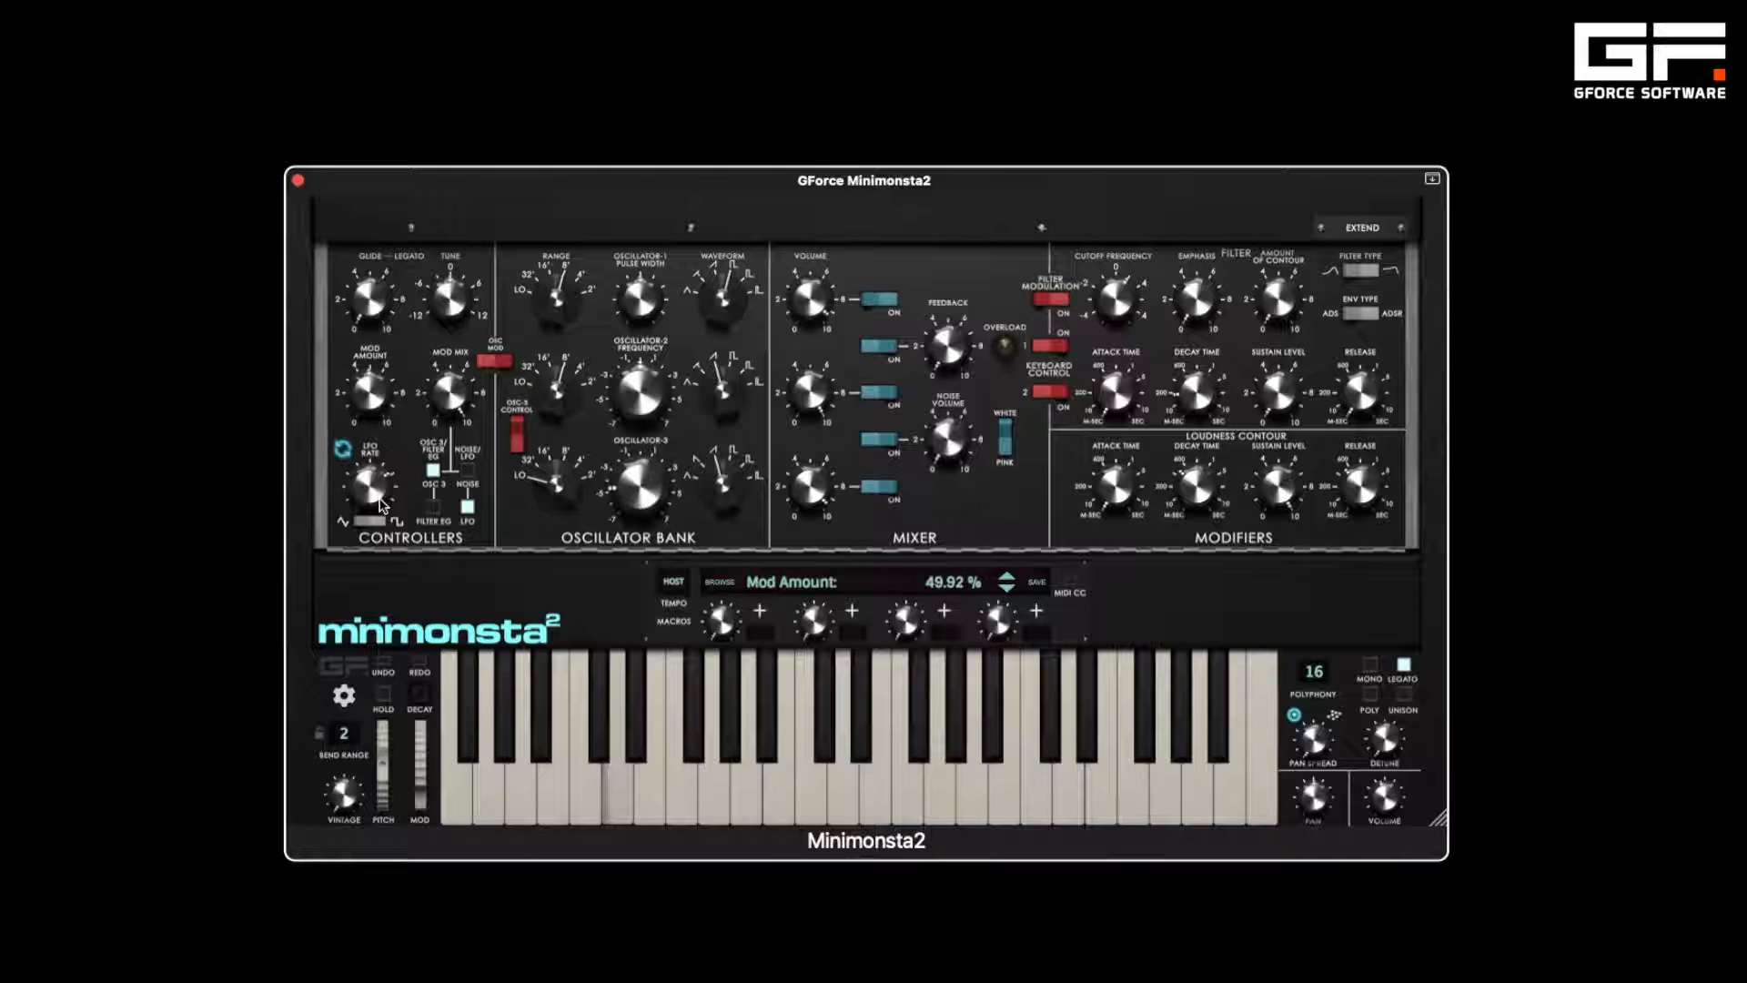
pyautogui.click(367, 520)
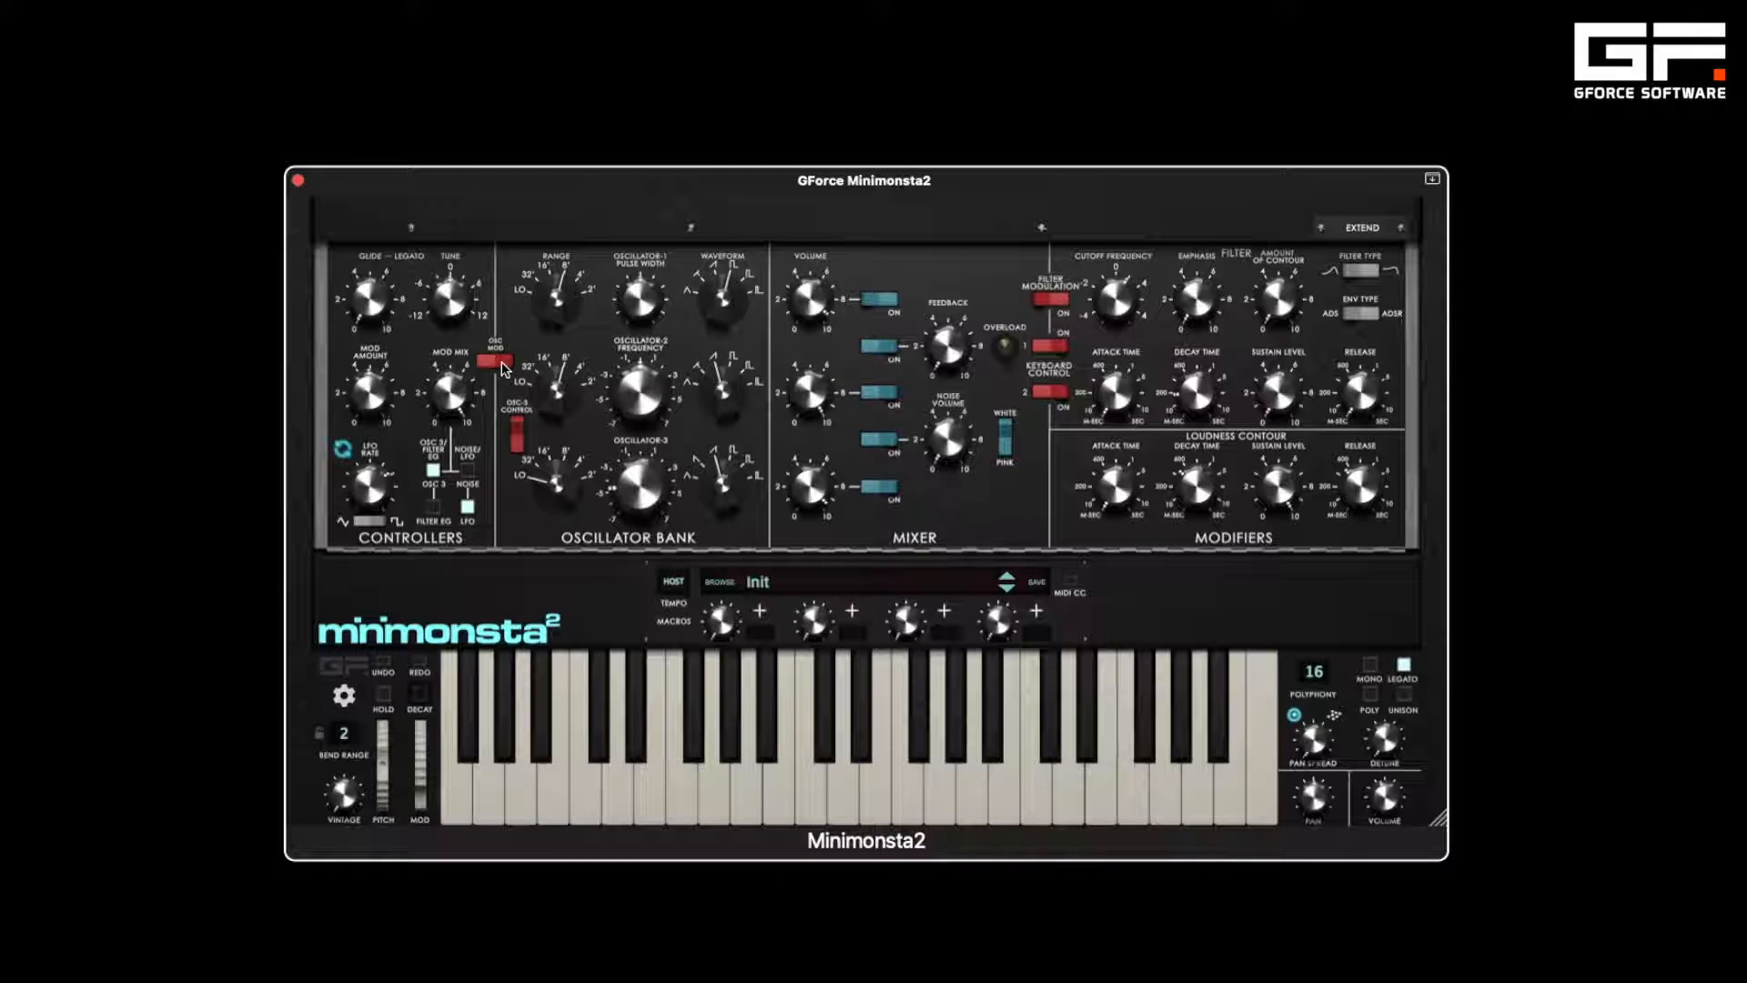
# - Turn filter modulation off and oscillator modulation on, and set the mod amount to about 80.77 %
pyautogui.click(1033, 295)
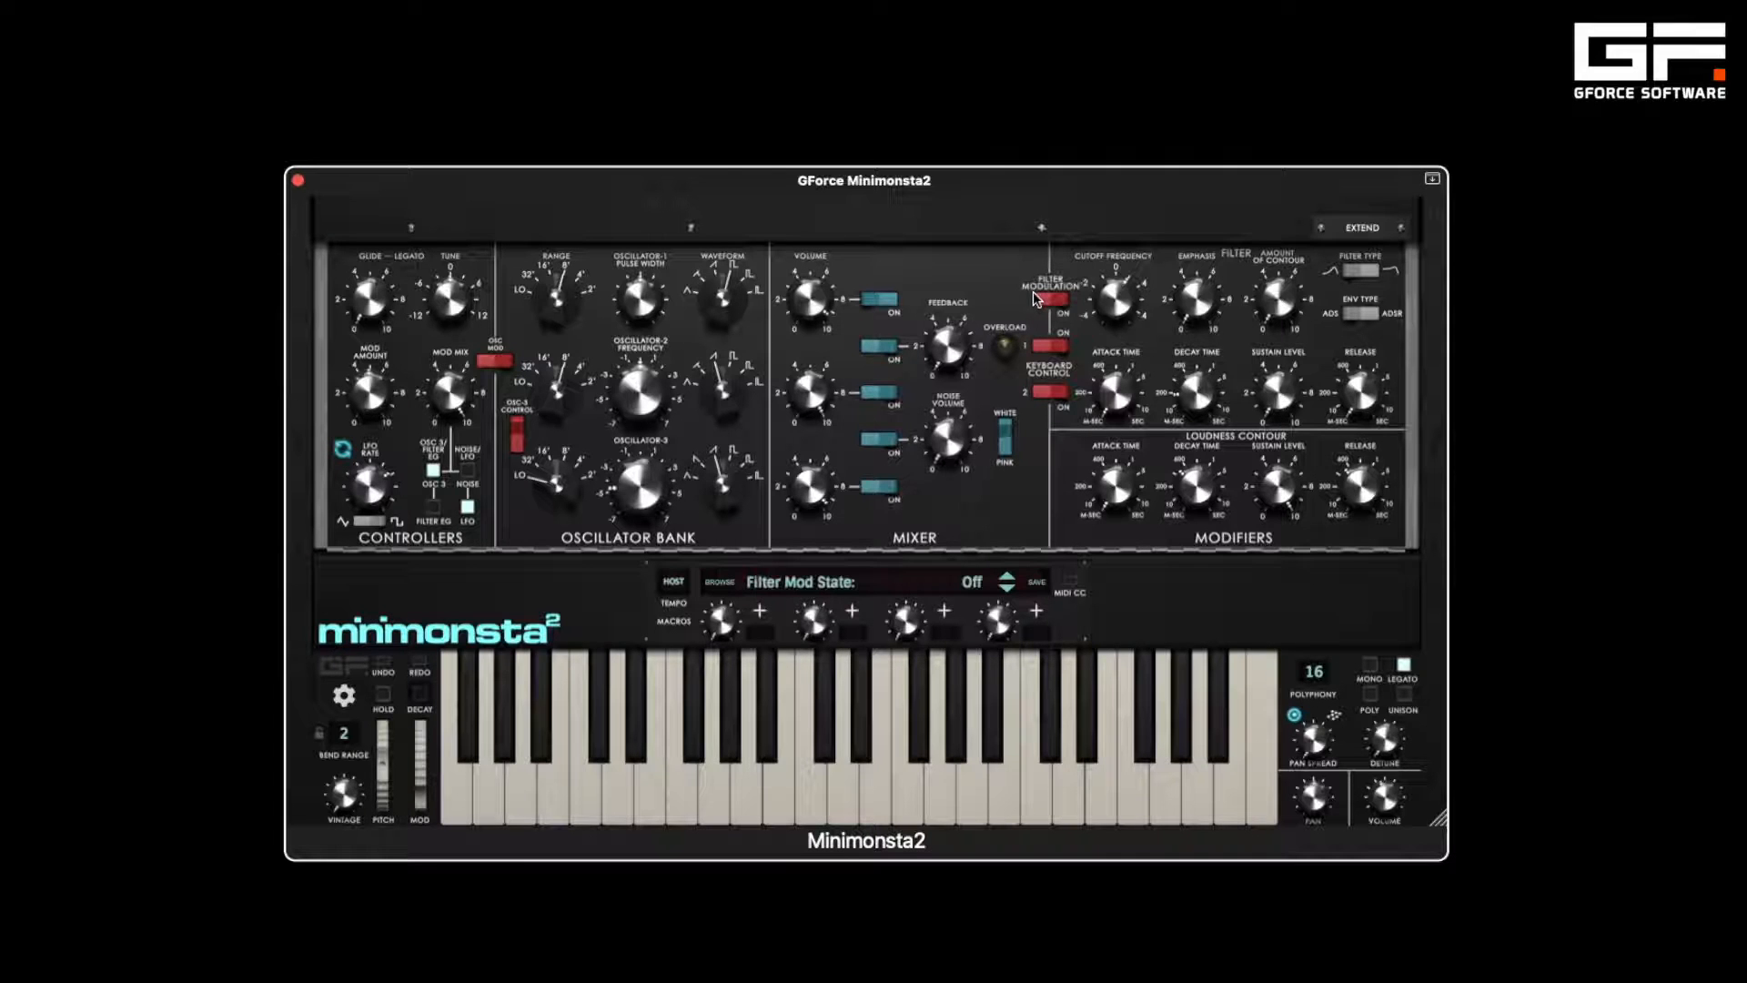
pyautogui.click(503, 364)
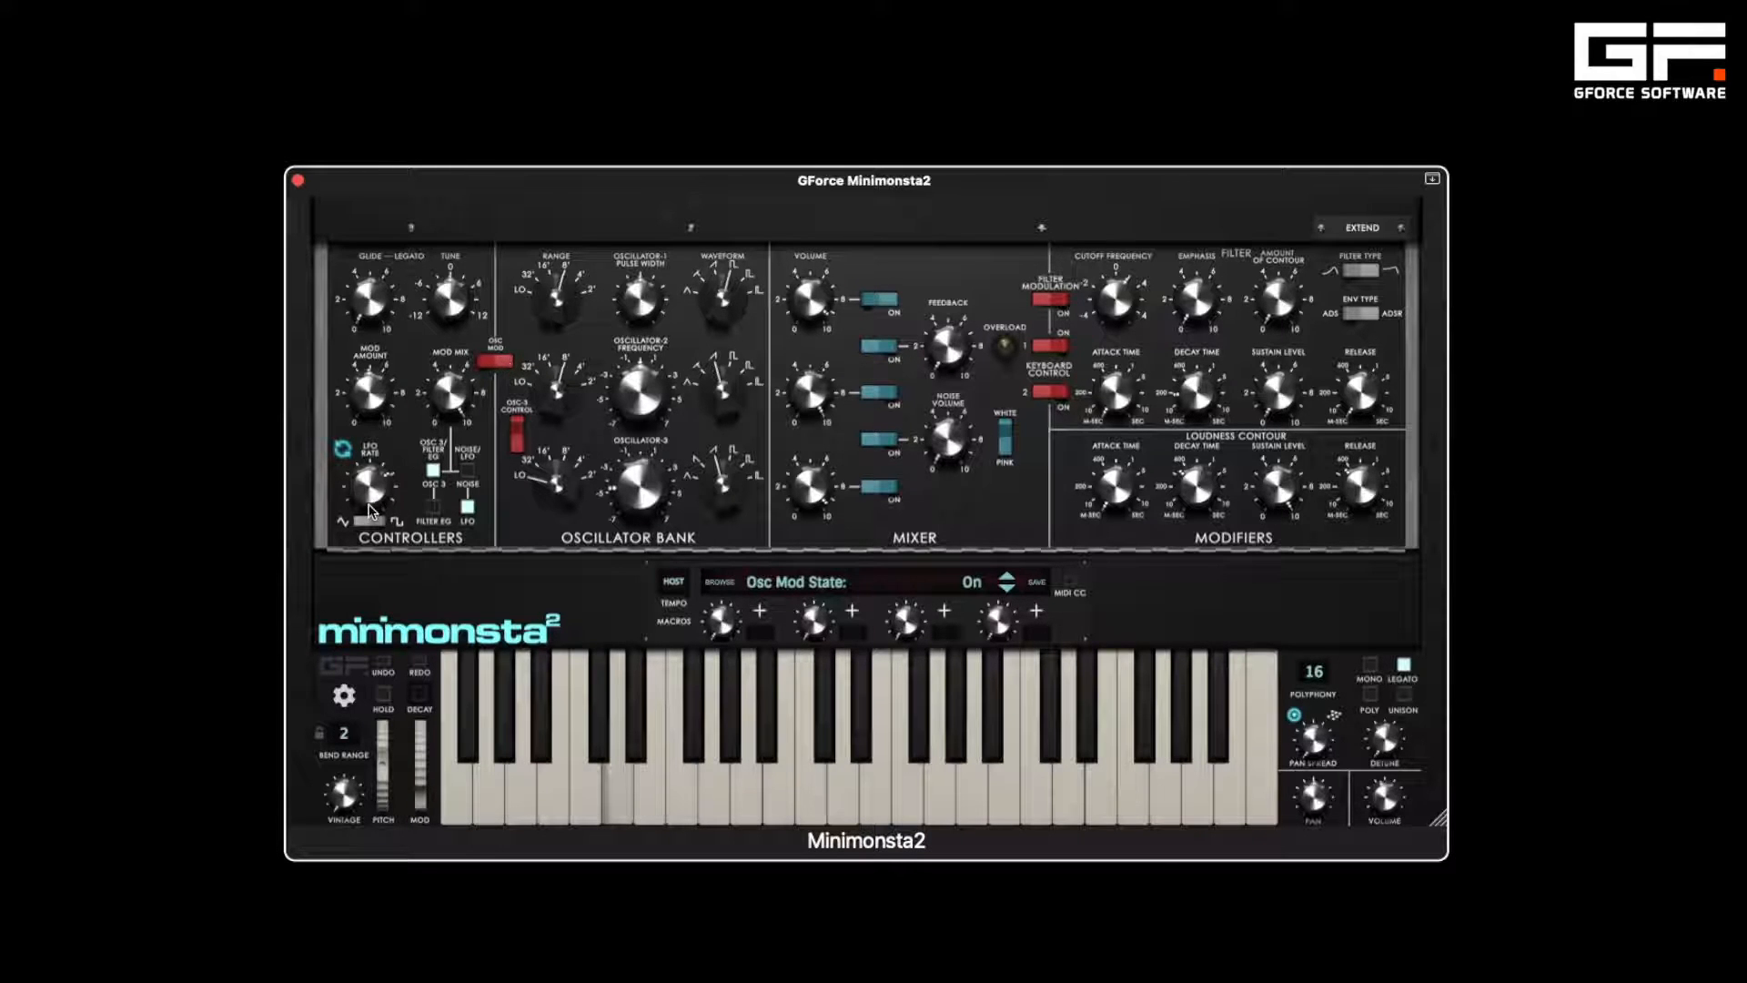
pyautogui.moveTo(368, 409); pyautogui.dragTo(362, 350)
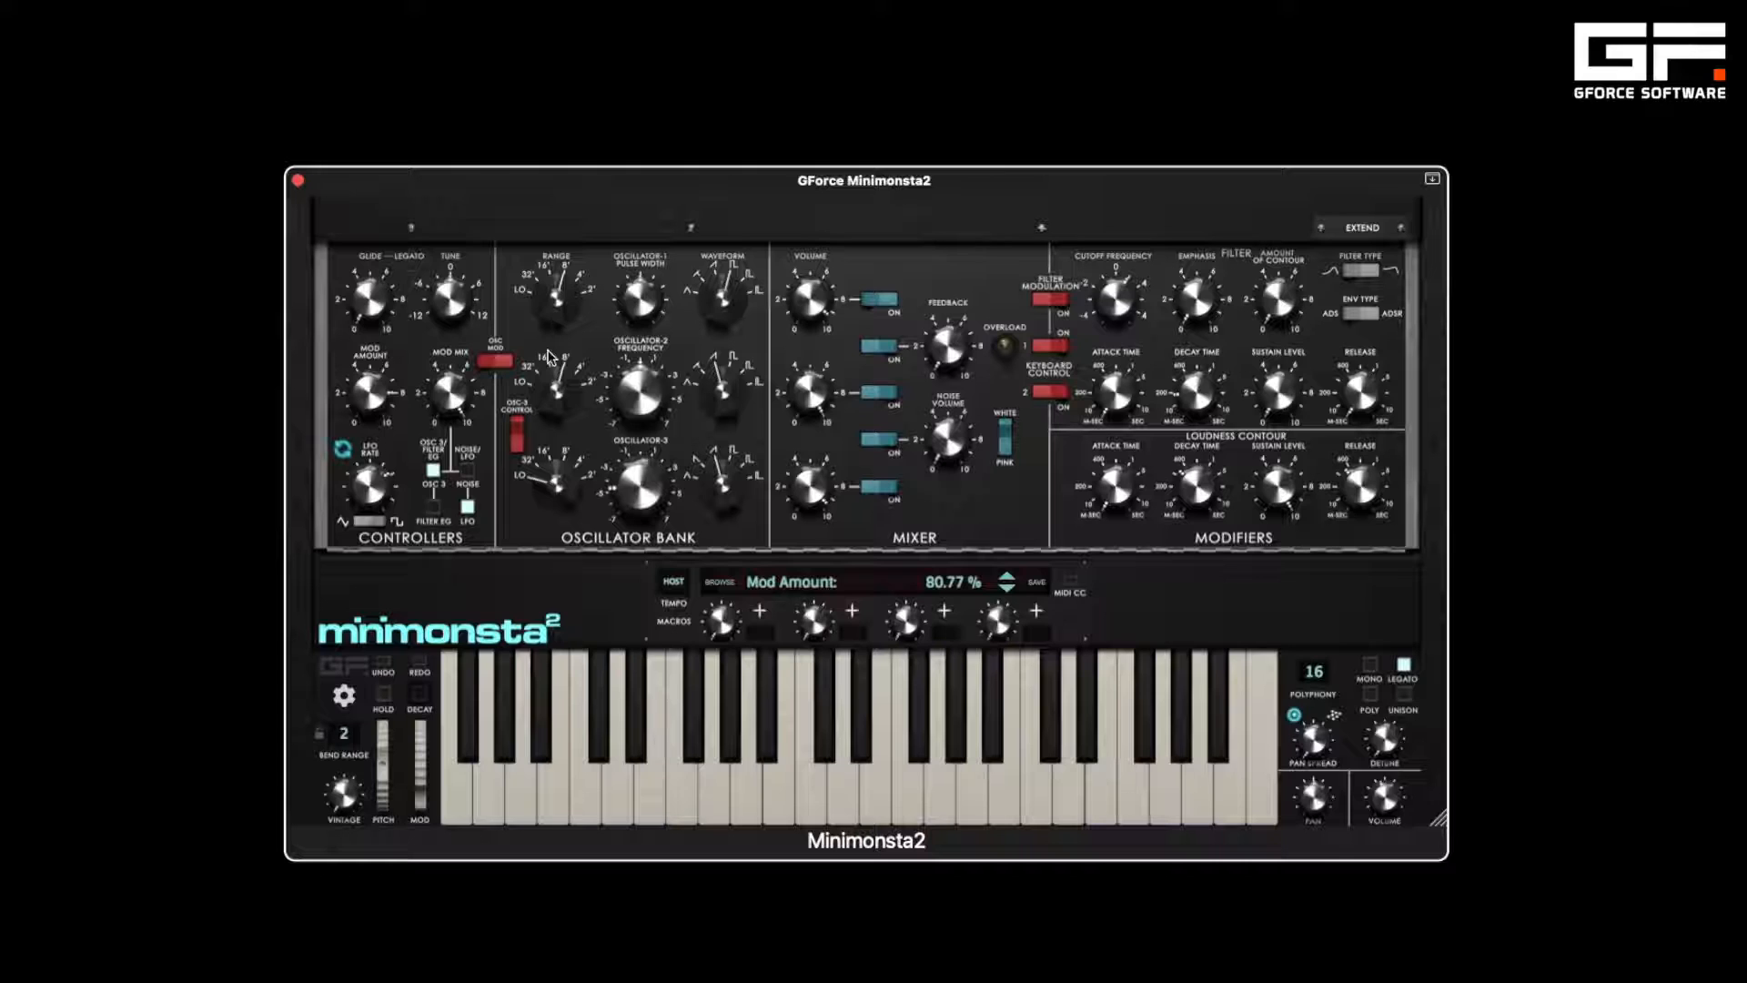
# - Turn filter modulation back on and bring the mod amount down to 0 %
pyautogui.click(1059, 300)
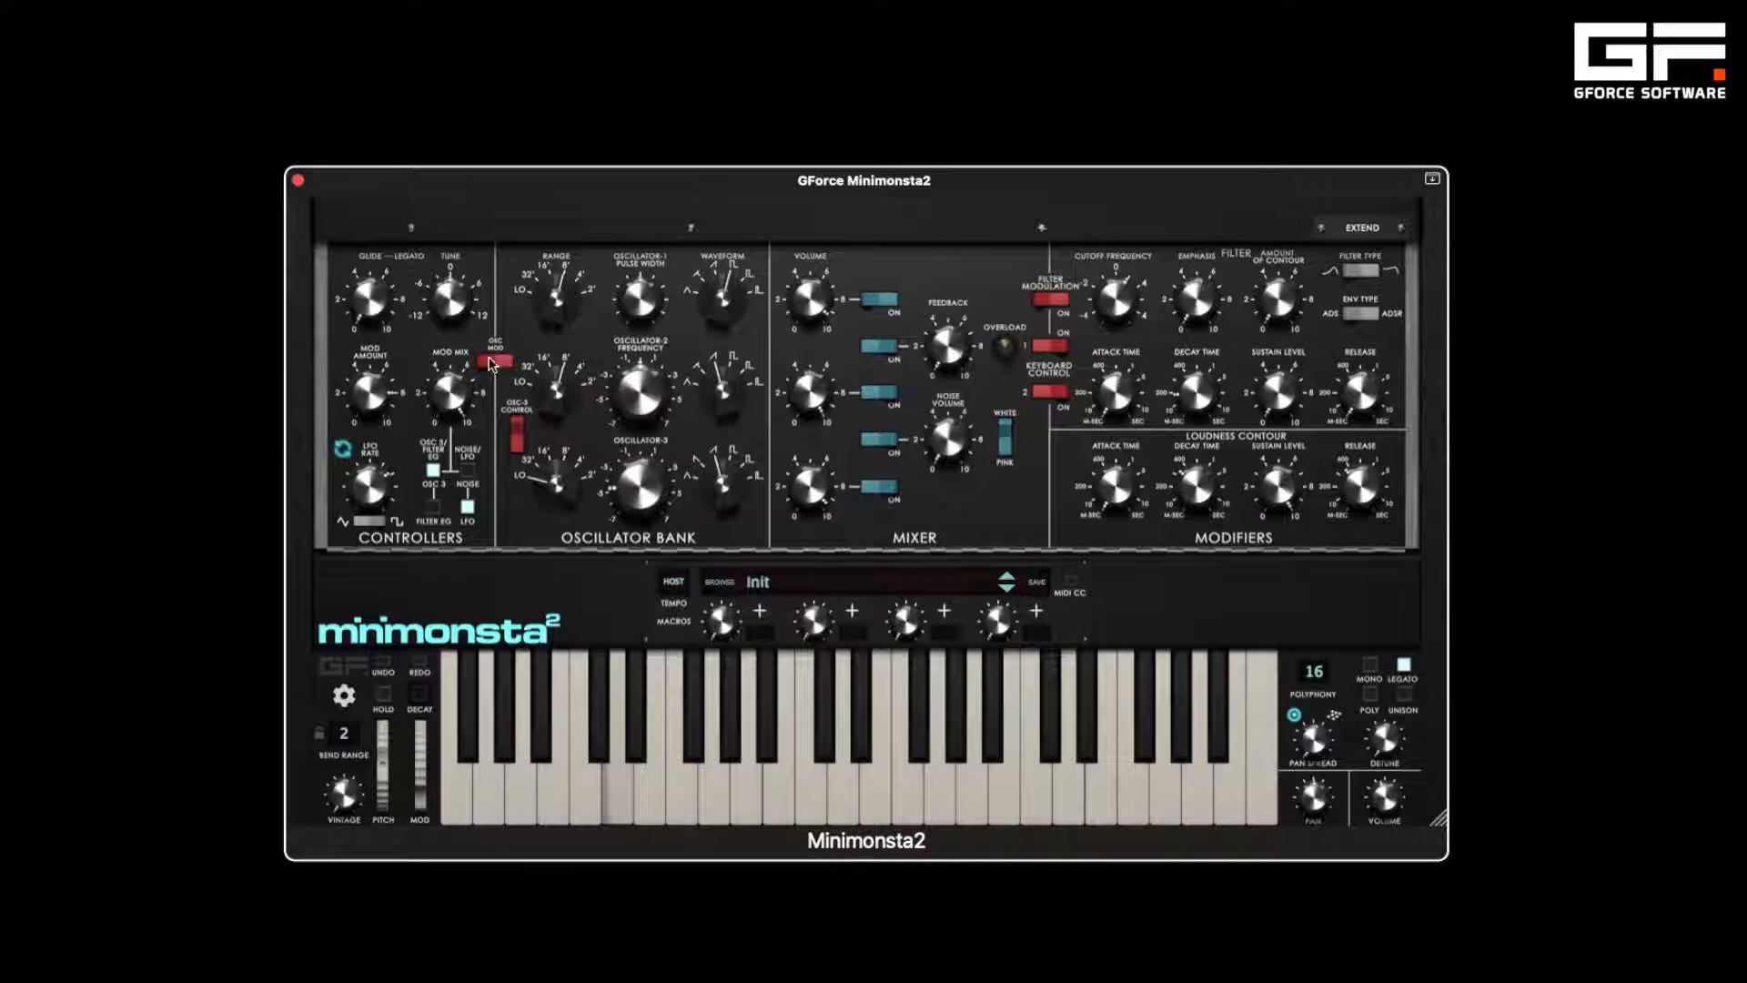
pyautogui.moveTo(372, 389); pyautogui.dragTo(429, 592)
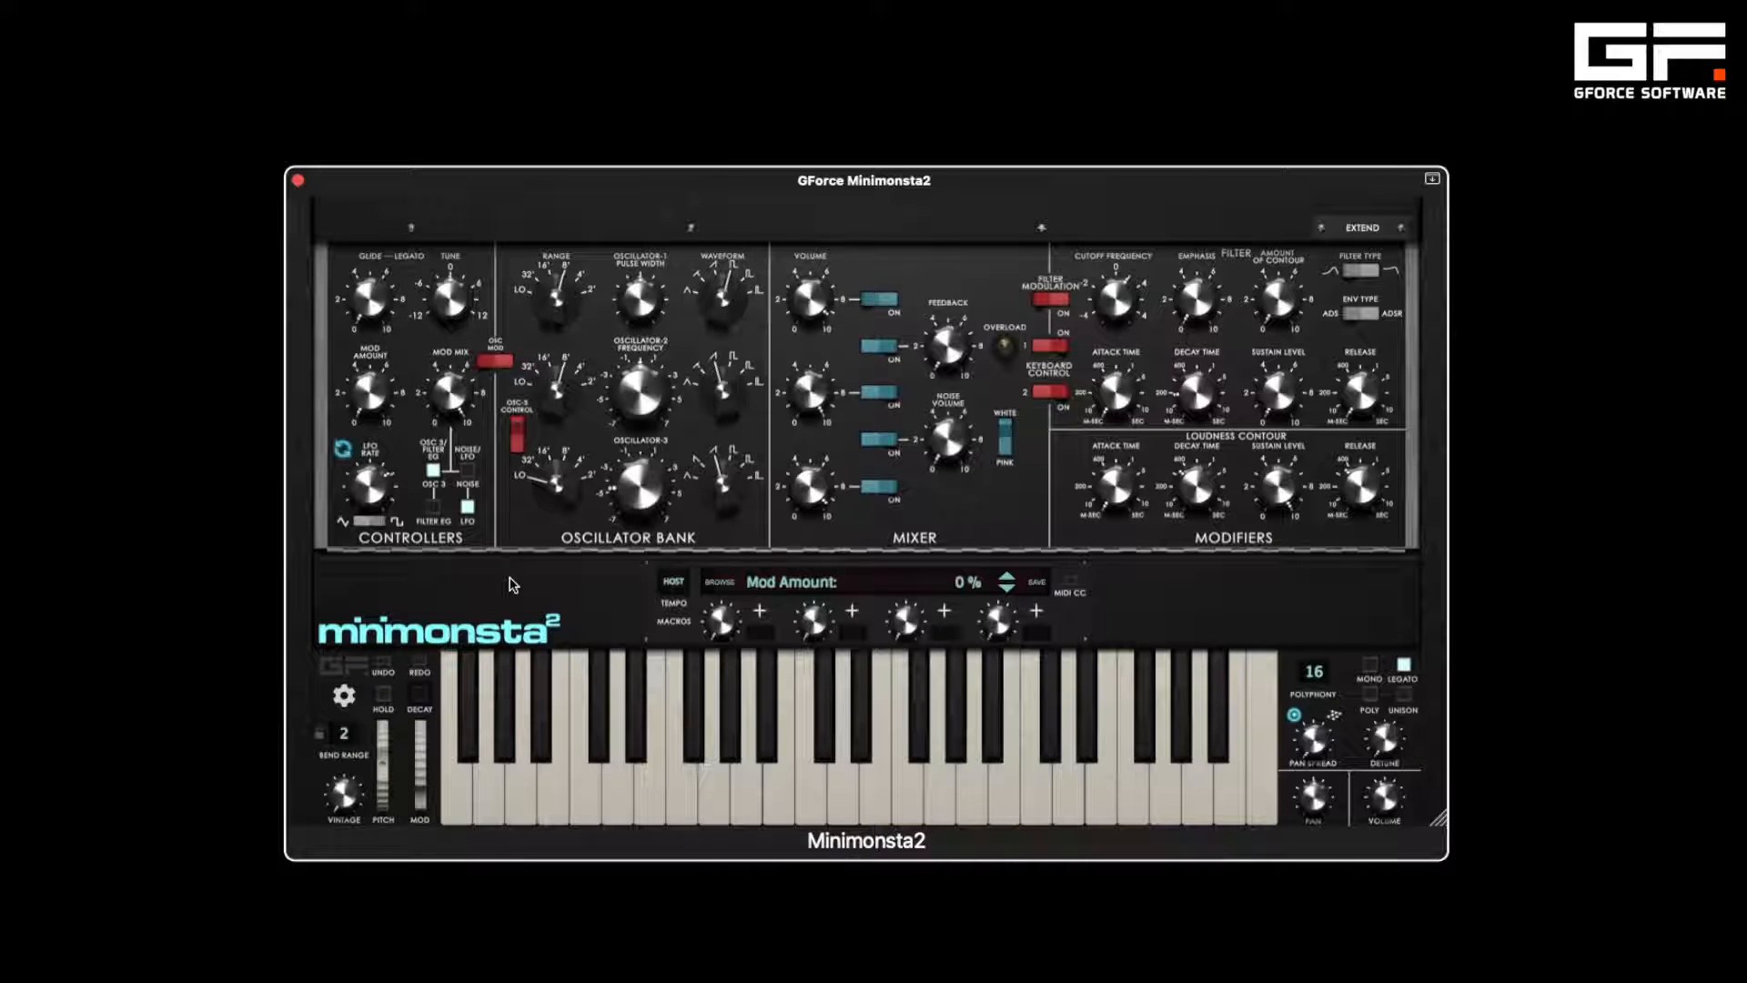
# - Keep Osc 3 as the first modulation source, raise the mod amount, and set the mod mix to 0/100 %
pyautogui.click(432, 464)
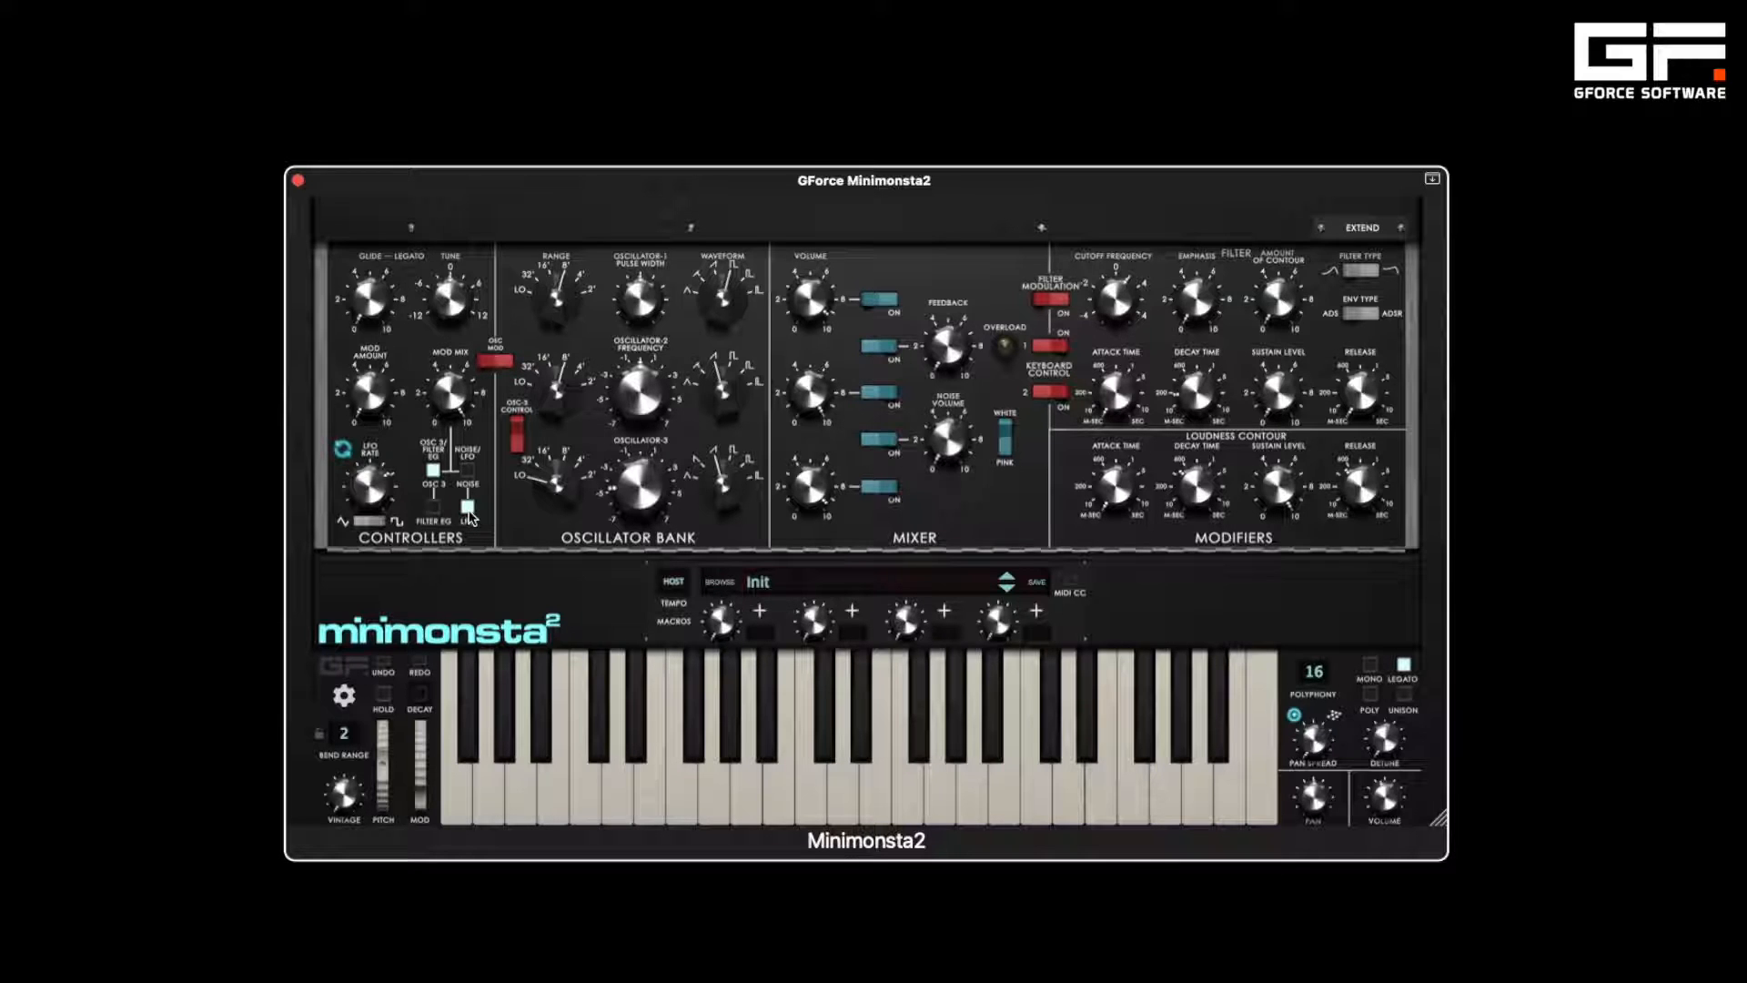
pyautogui.moveTo(373, 417); pyautogui.dragTo(356, 148)
pyautogui.moveTo(451, 389); pyautogui.dragTo(470, 633)
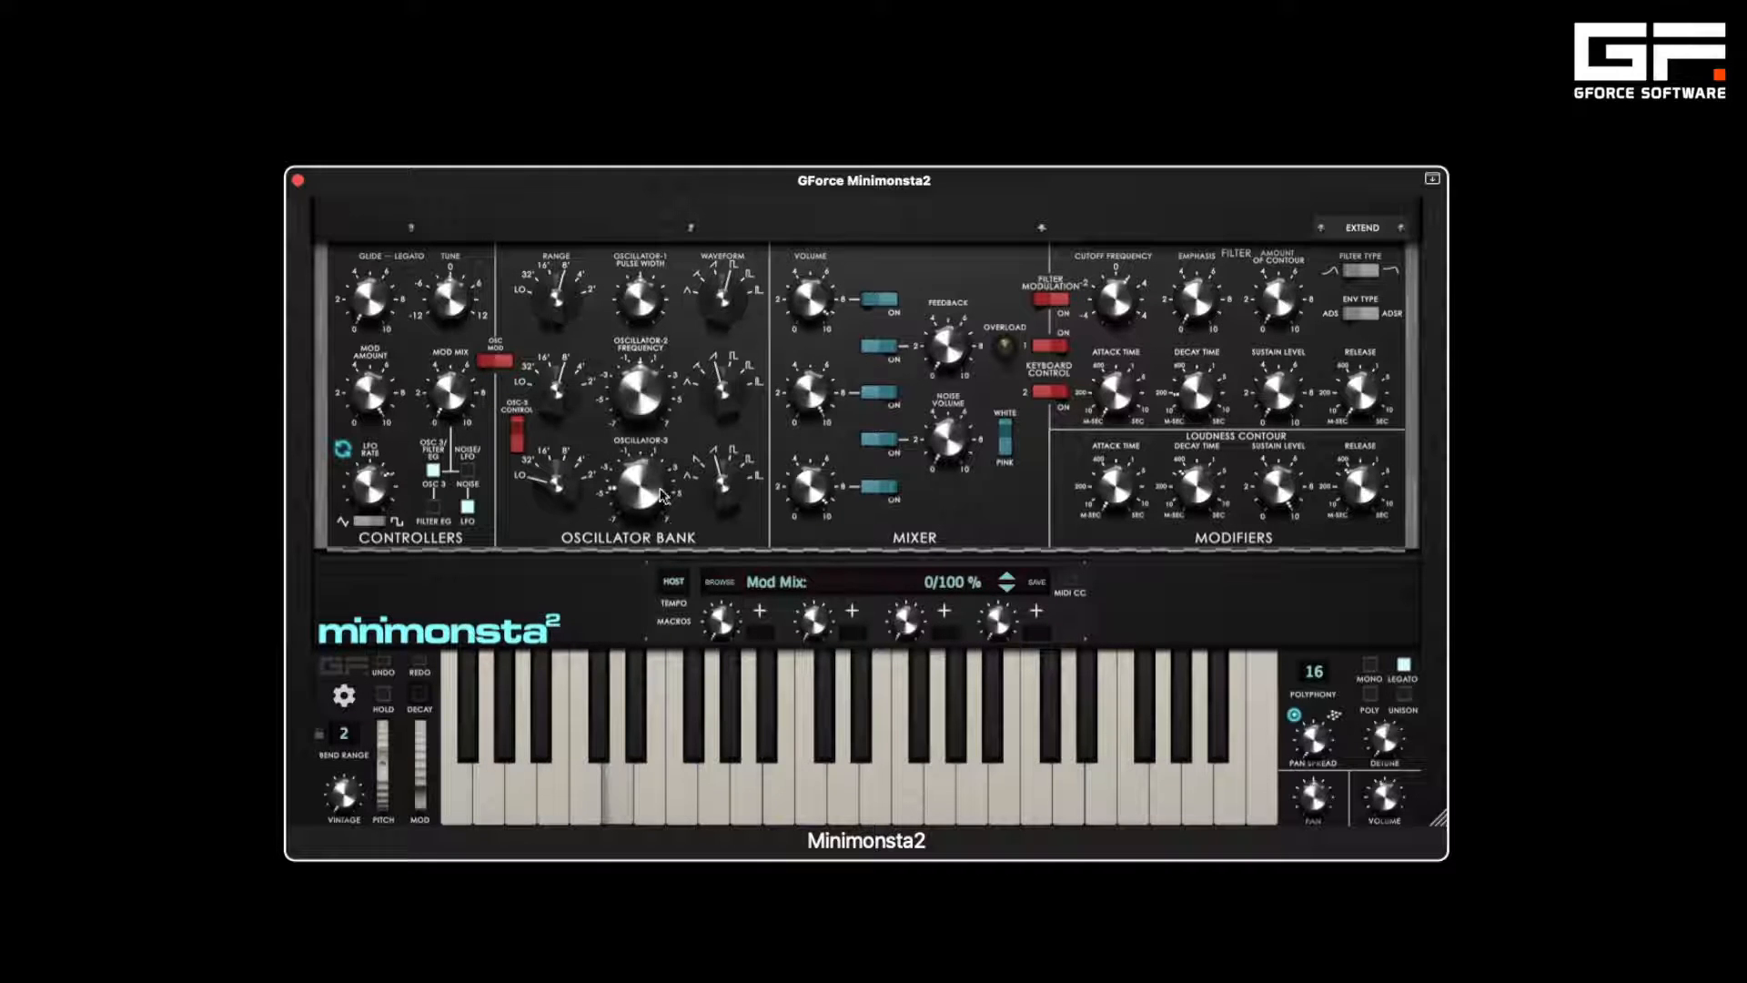
# - Detune oscillator 3 to about +5.54 ST and readjust the mod mix
pyautogui.moveTo(659, 488); pyautogui.dragTo(658, 459)
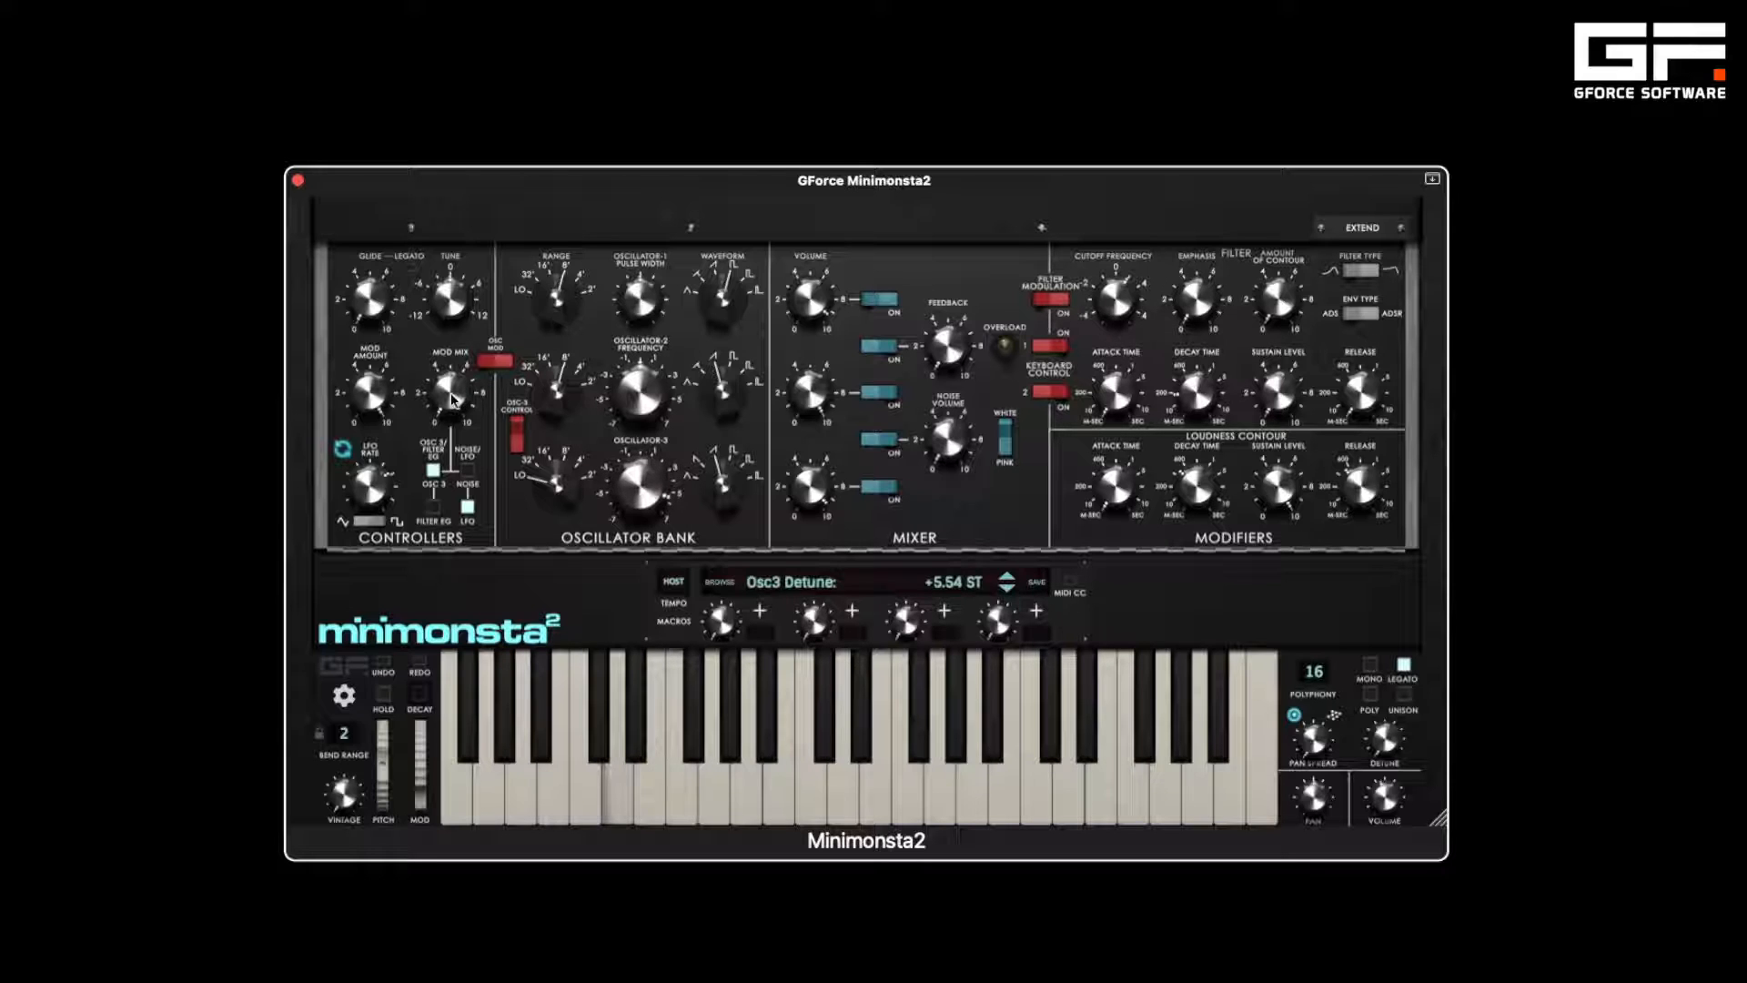
pyautogui.moveTo(450, 395); pyautogui.dragTo(418, 163)
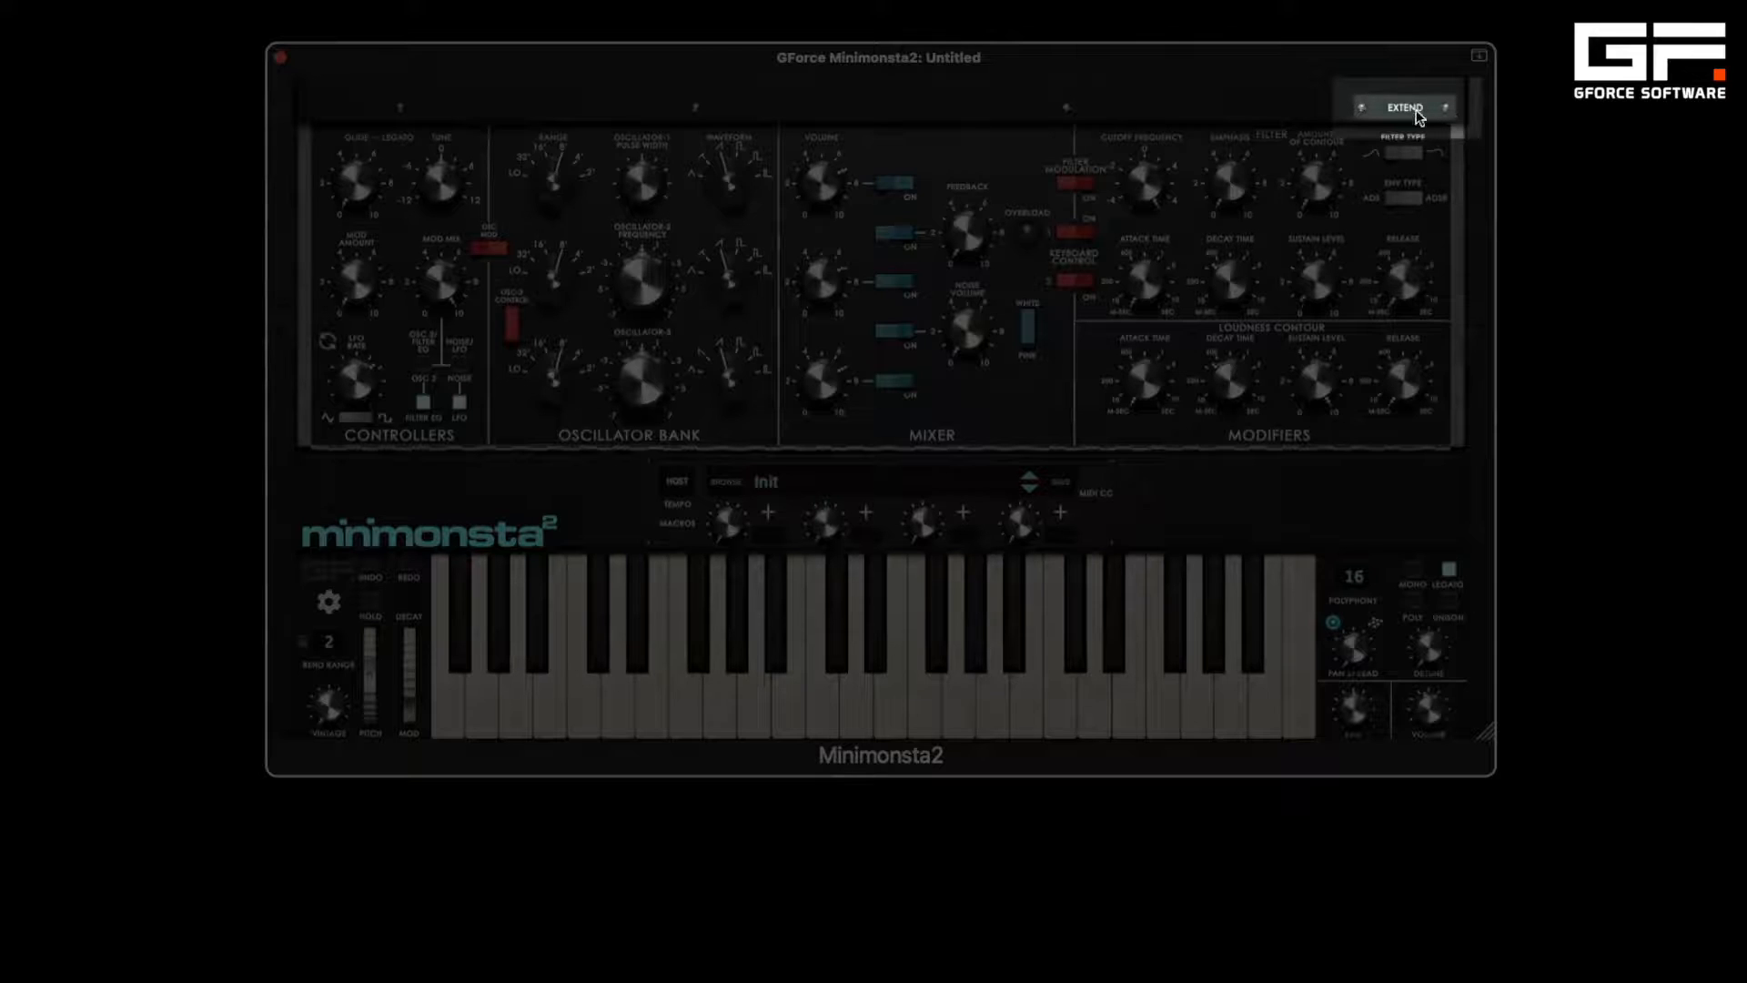
# - Open the extended modulation section and select the Osc 1 pulse width and filter cutoff as modulation targets
pyautogui.click(1416, 109)
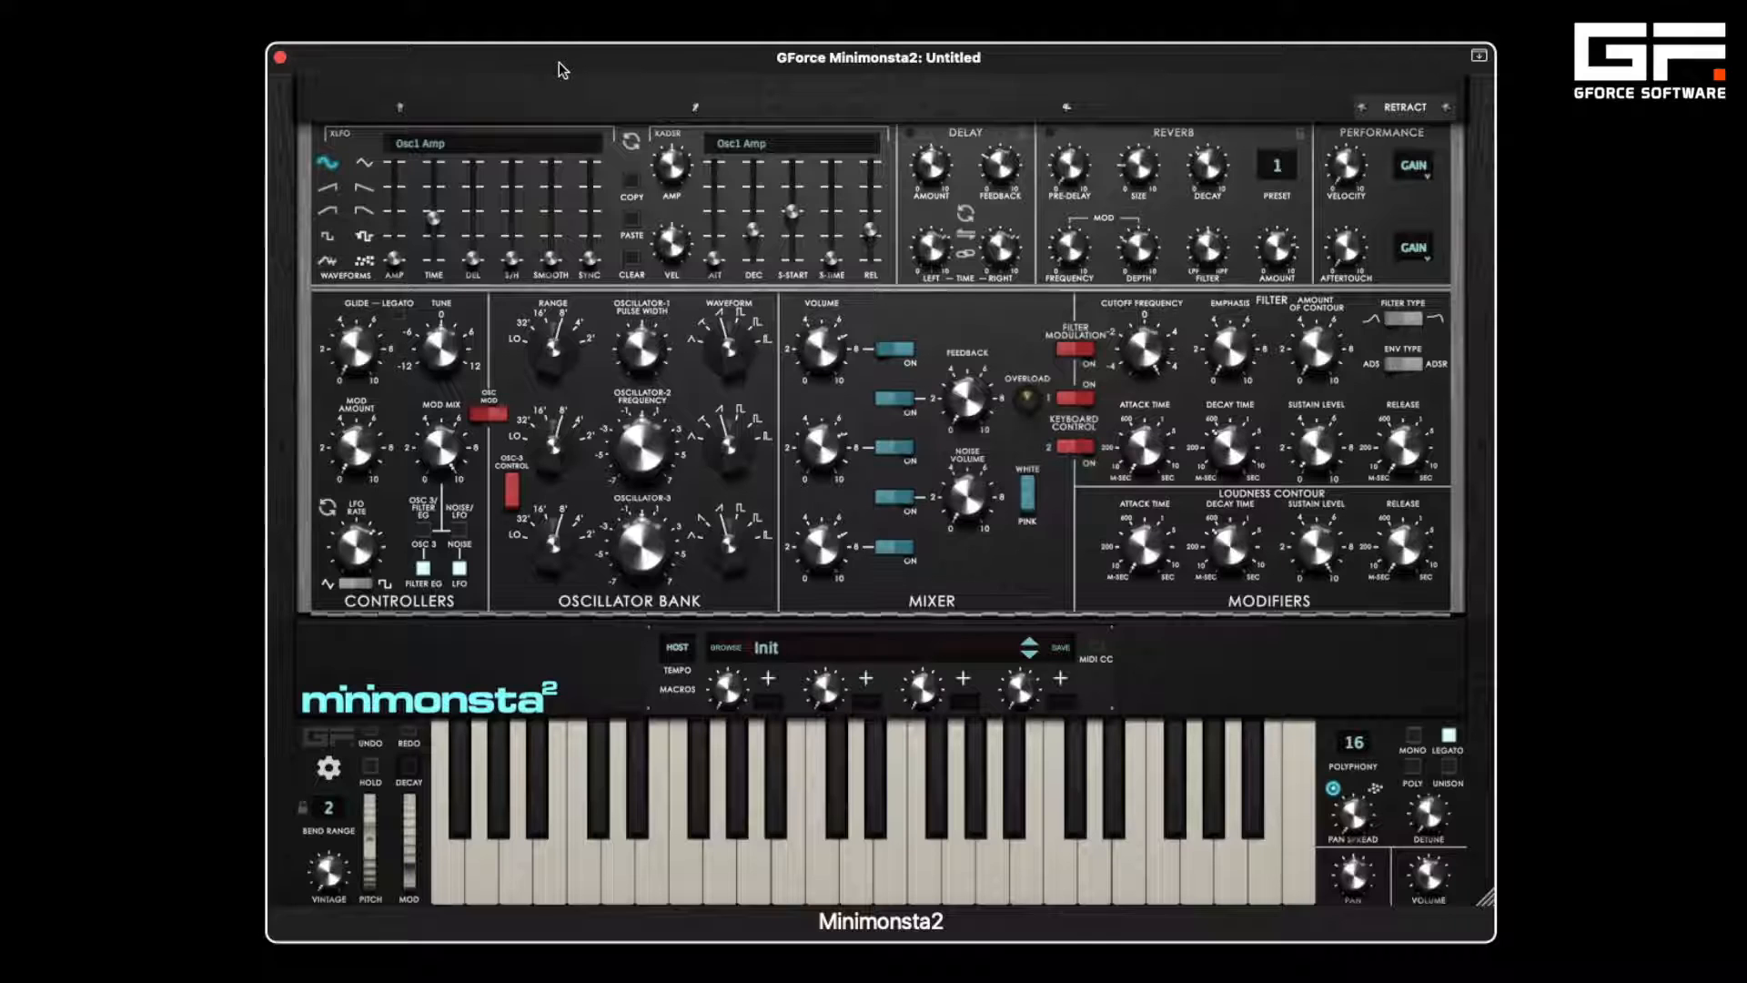
pyautogui.click(643, 353)
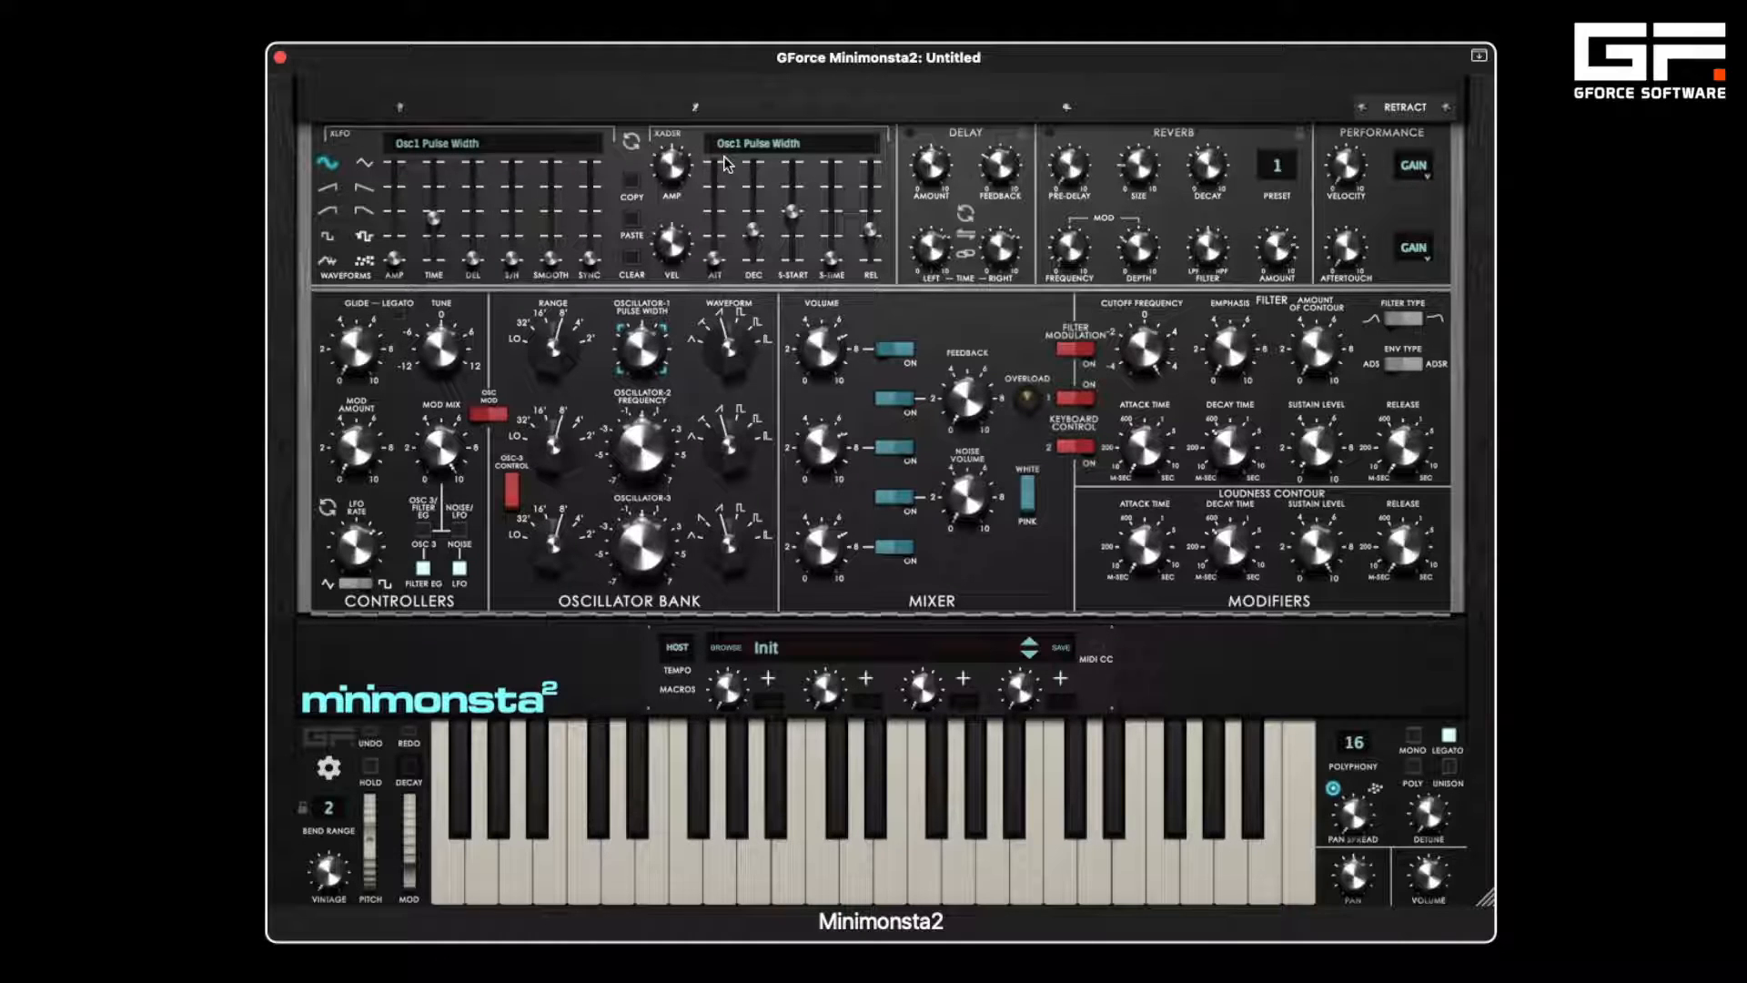
pyautogui.click(1138, 353)
# - Set the Osc 1 waveform to Square and raise the XLFO amplitude on its pulse width
pyautogui.moveTo(740, 351); pyautogui.dragTo(735, 331)
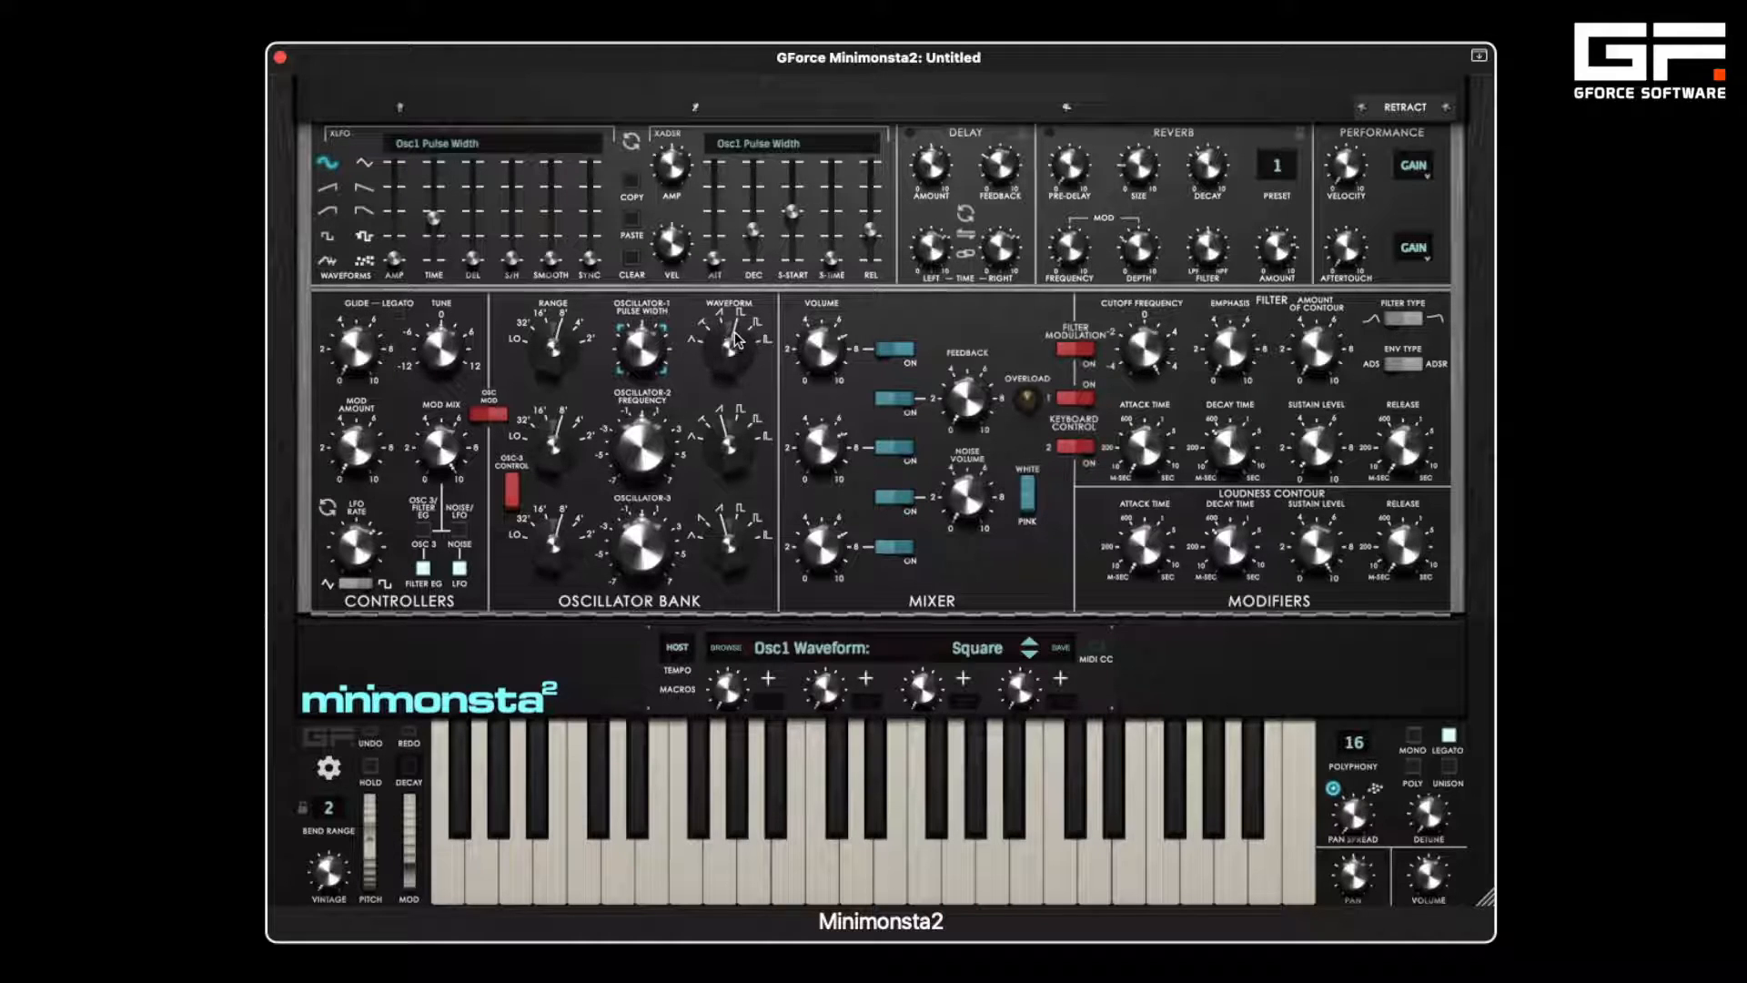
pyautogui.click(820, 346)
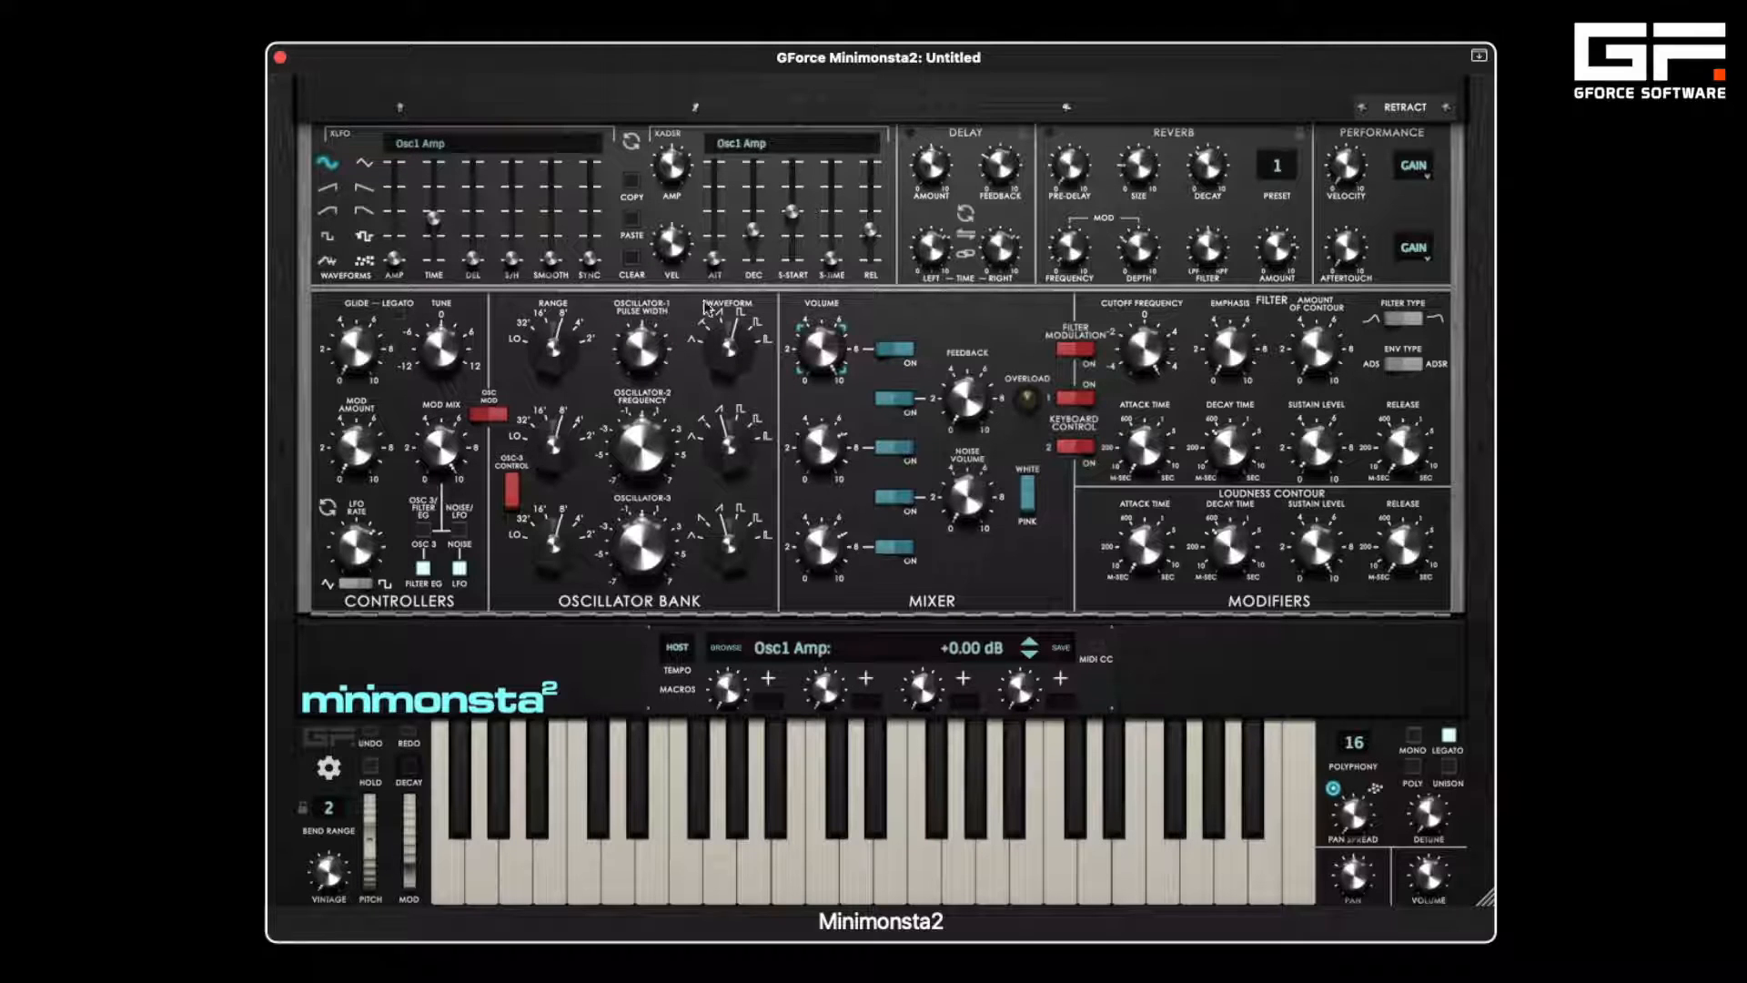
pyautogui.click(640, 346)
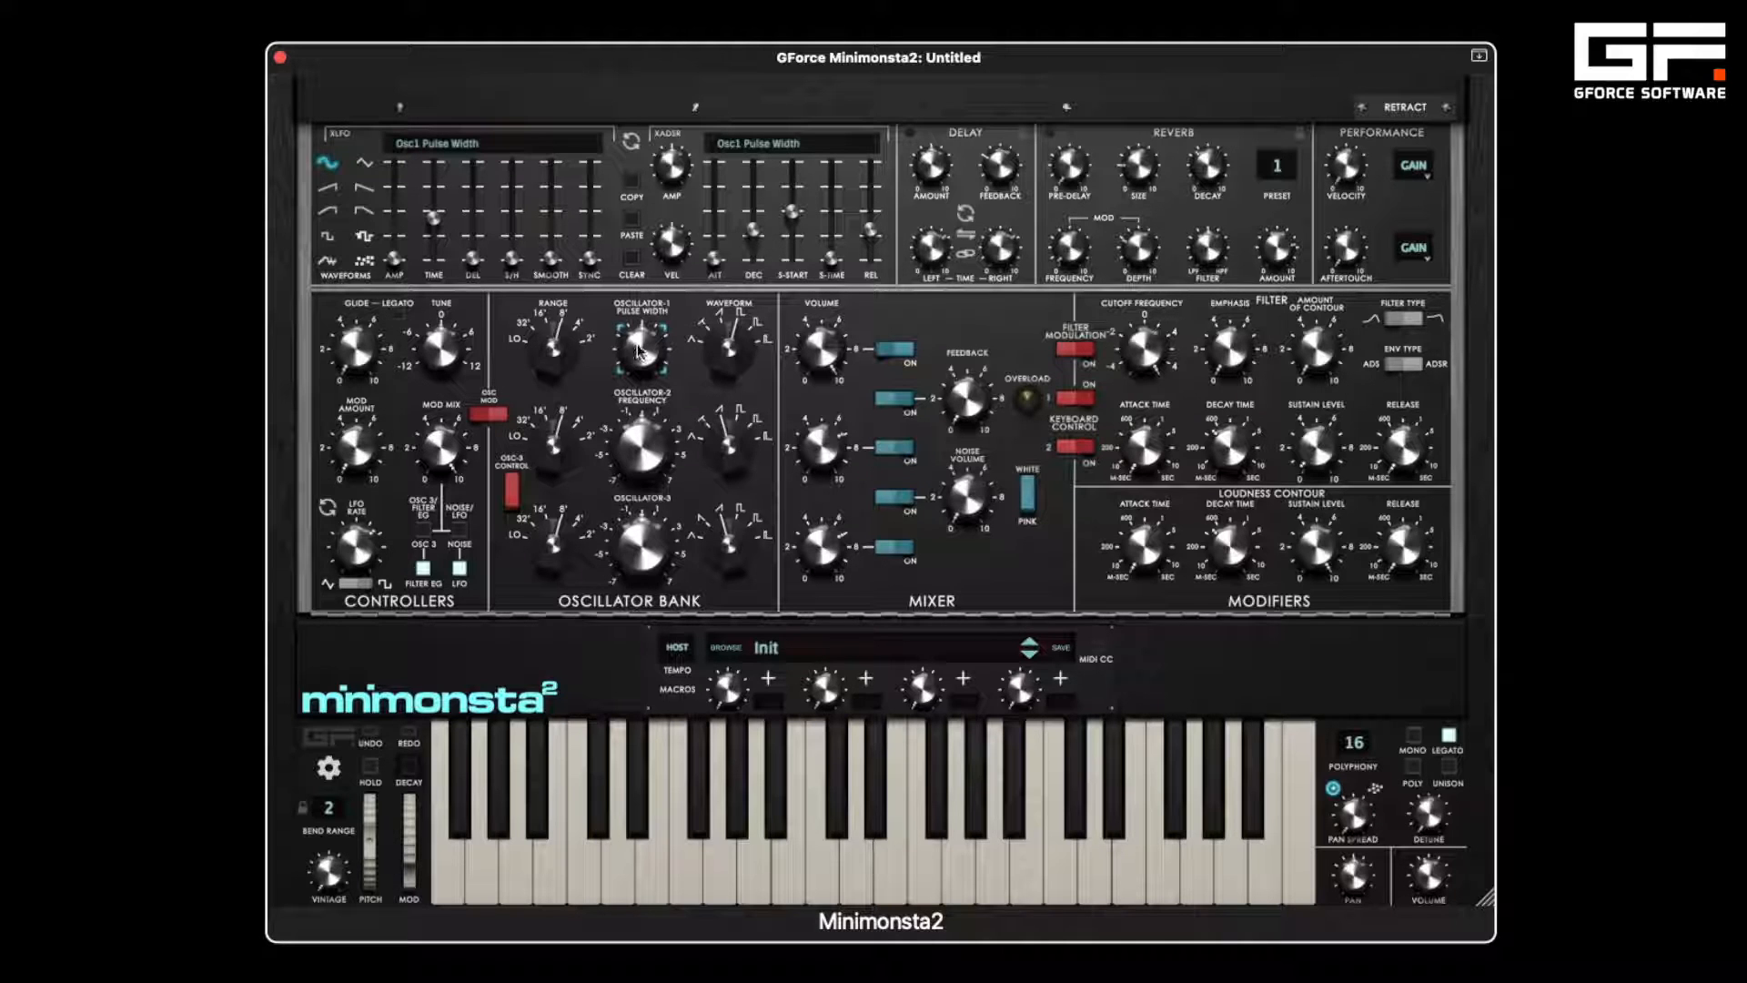
pyautogui.click(394, 260)
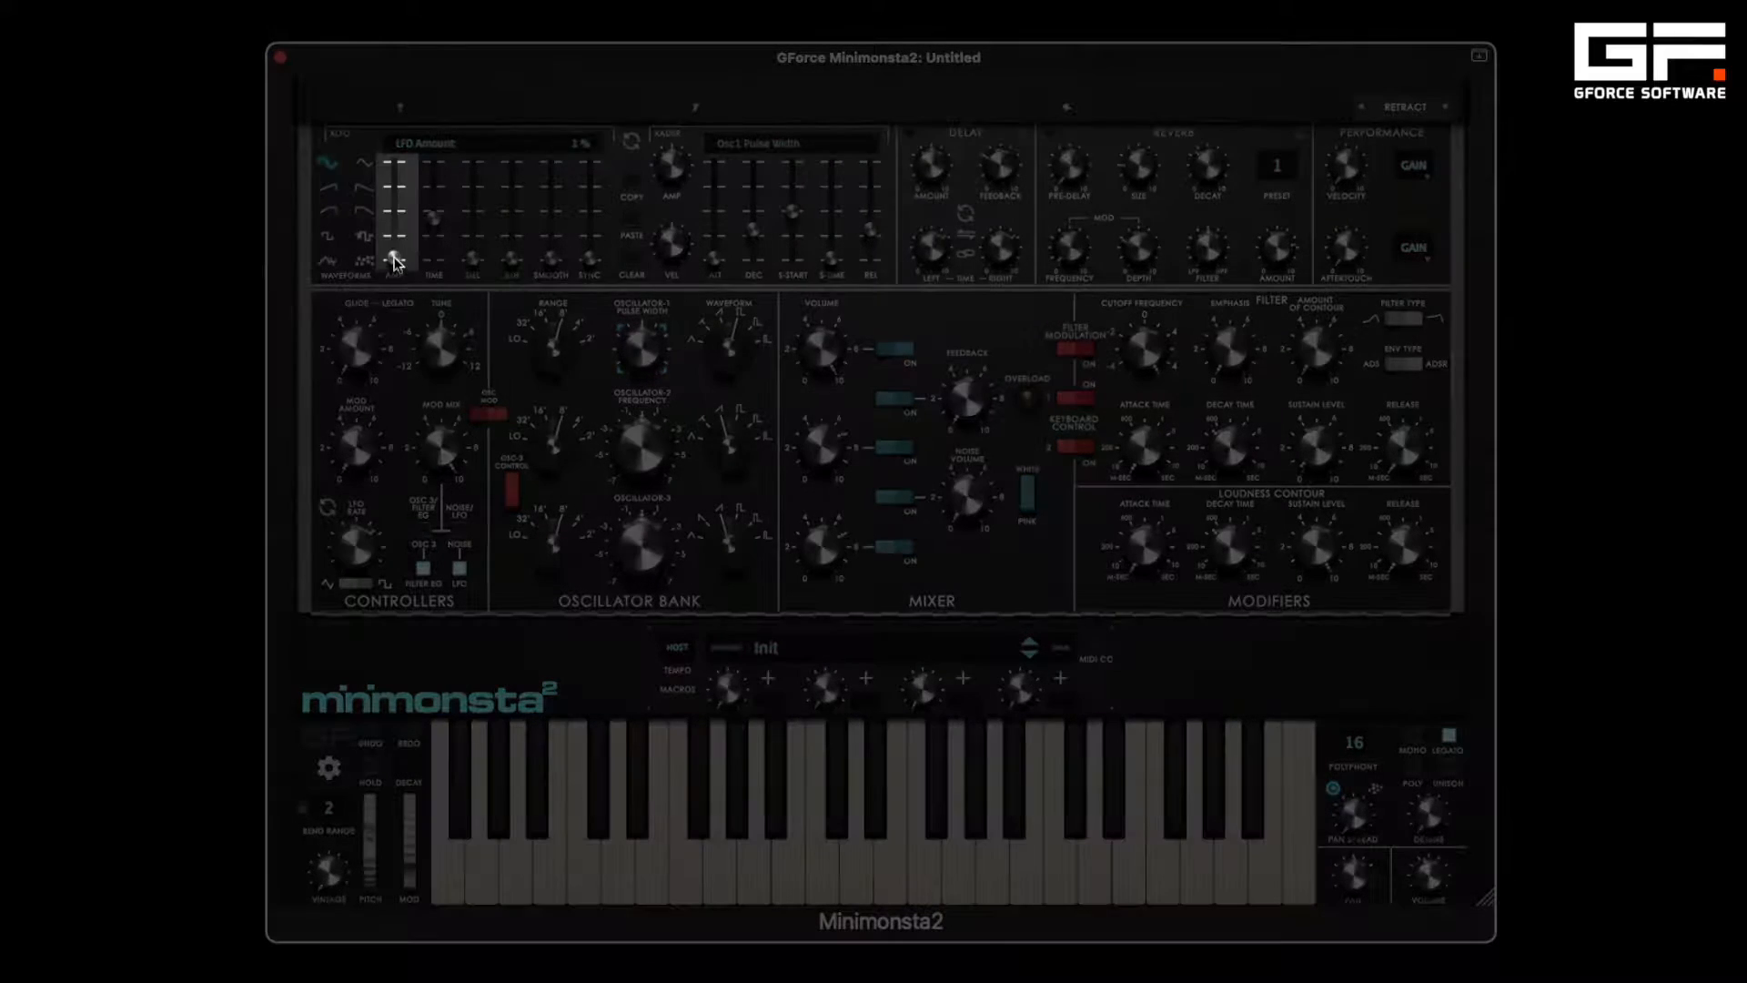
pyautogui.moveTo(394, 261)
pyautogui.mouseDown()
pyautogui.moveTo(396, 136)
pyautogui.moveTo(403, 271)
pyautogui.mouseUp()
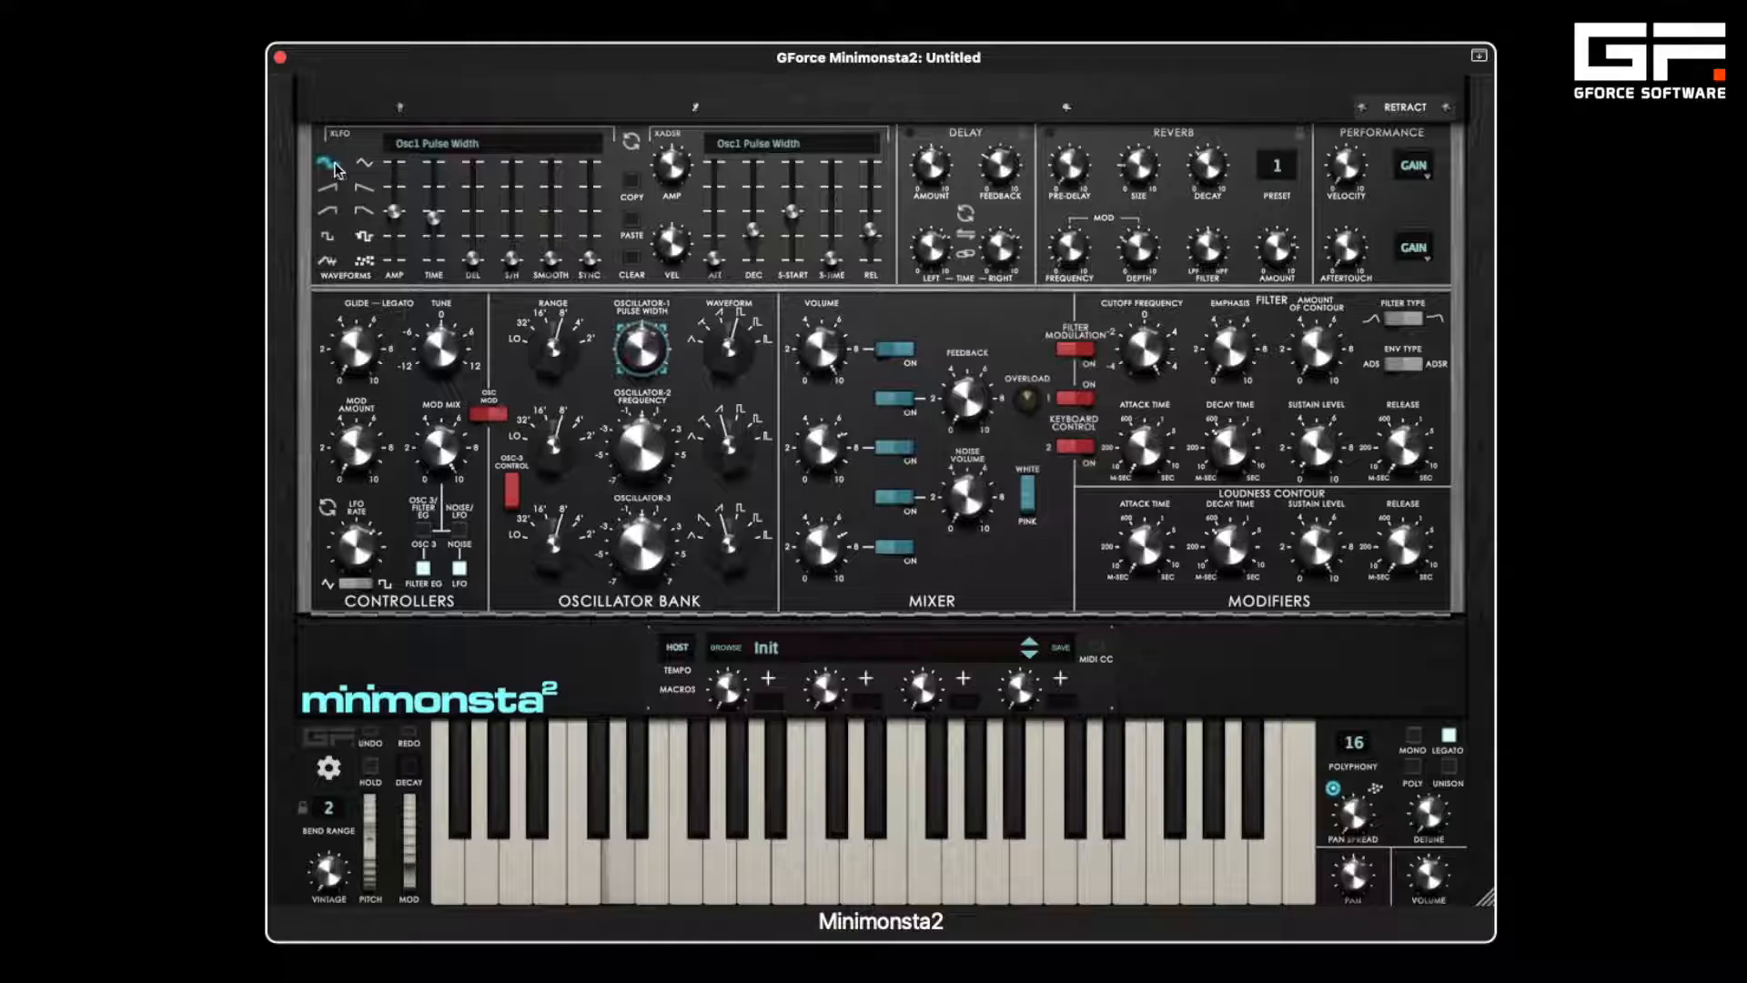
# - Audition the remaining XLFO shapes on the pulse width, including Ramp Up, Square, Random and Red Noise
pyautogui.click(363, 163)
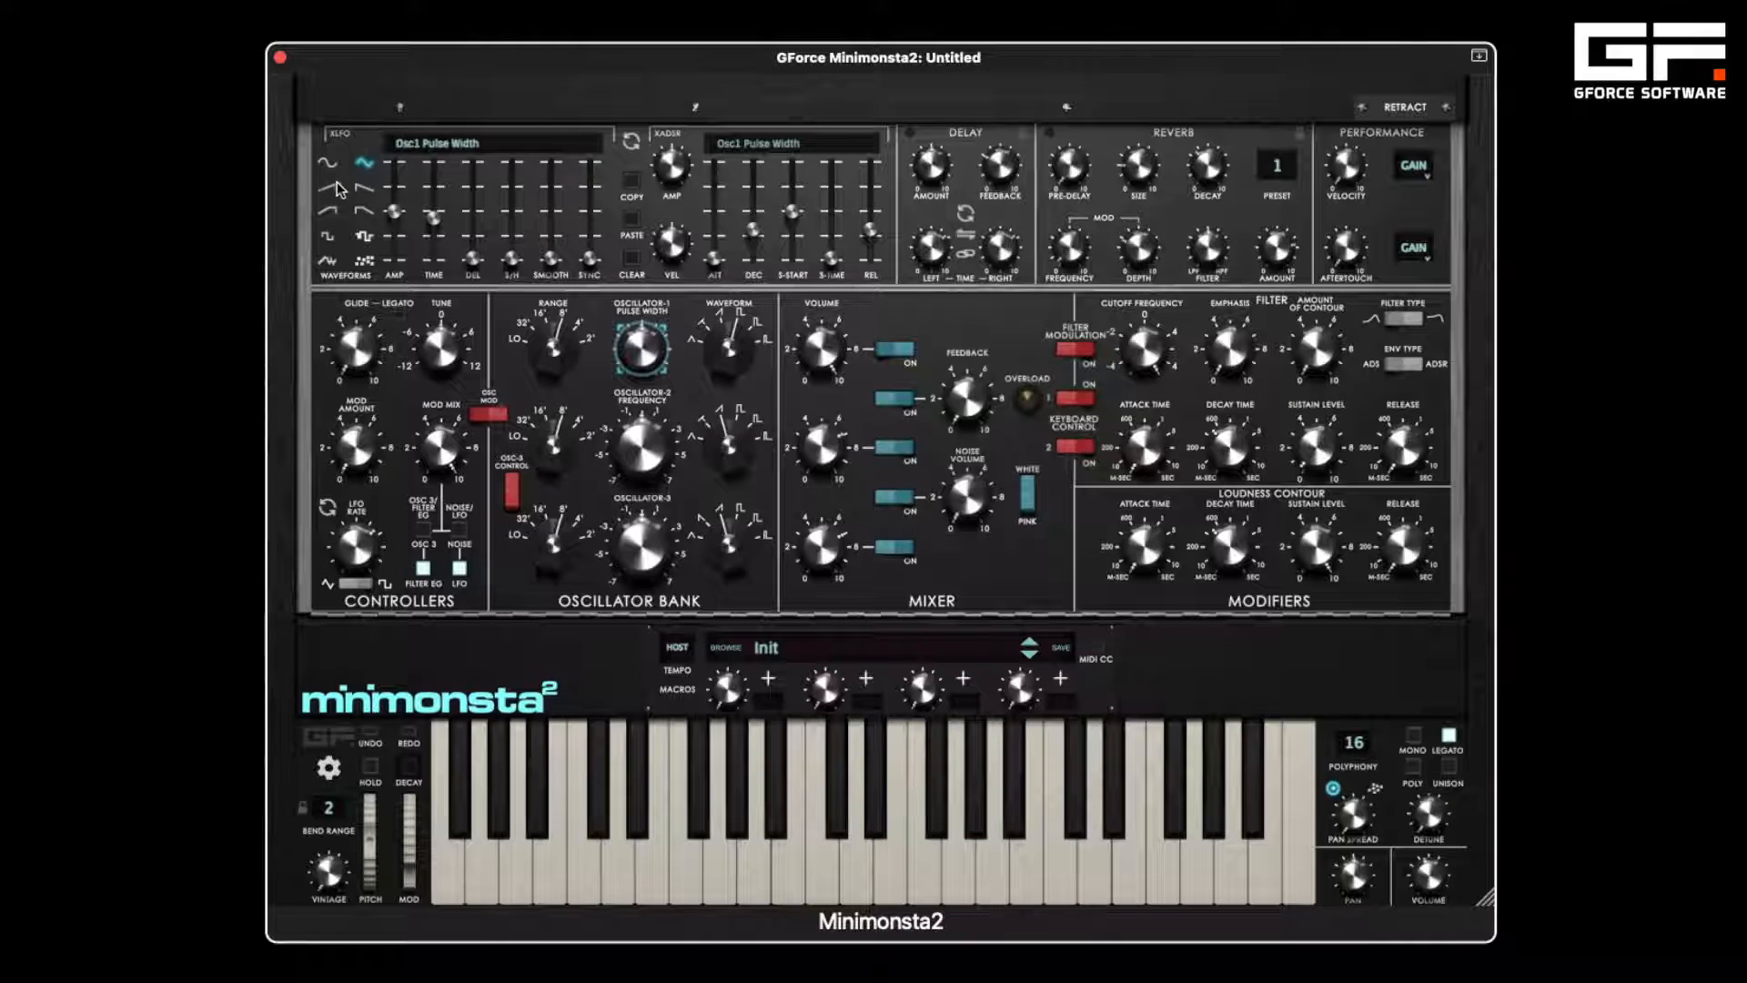
pyautogui.click(331, 188)
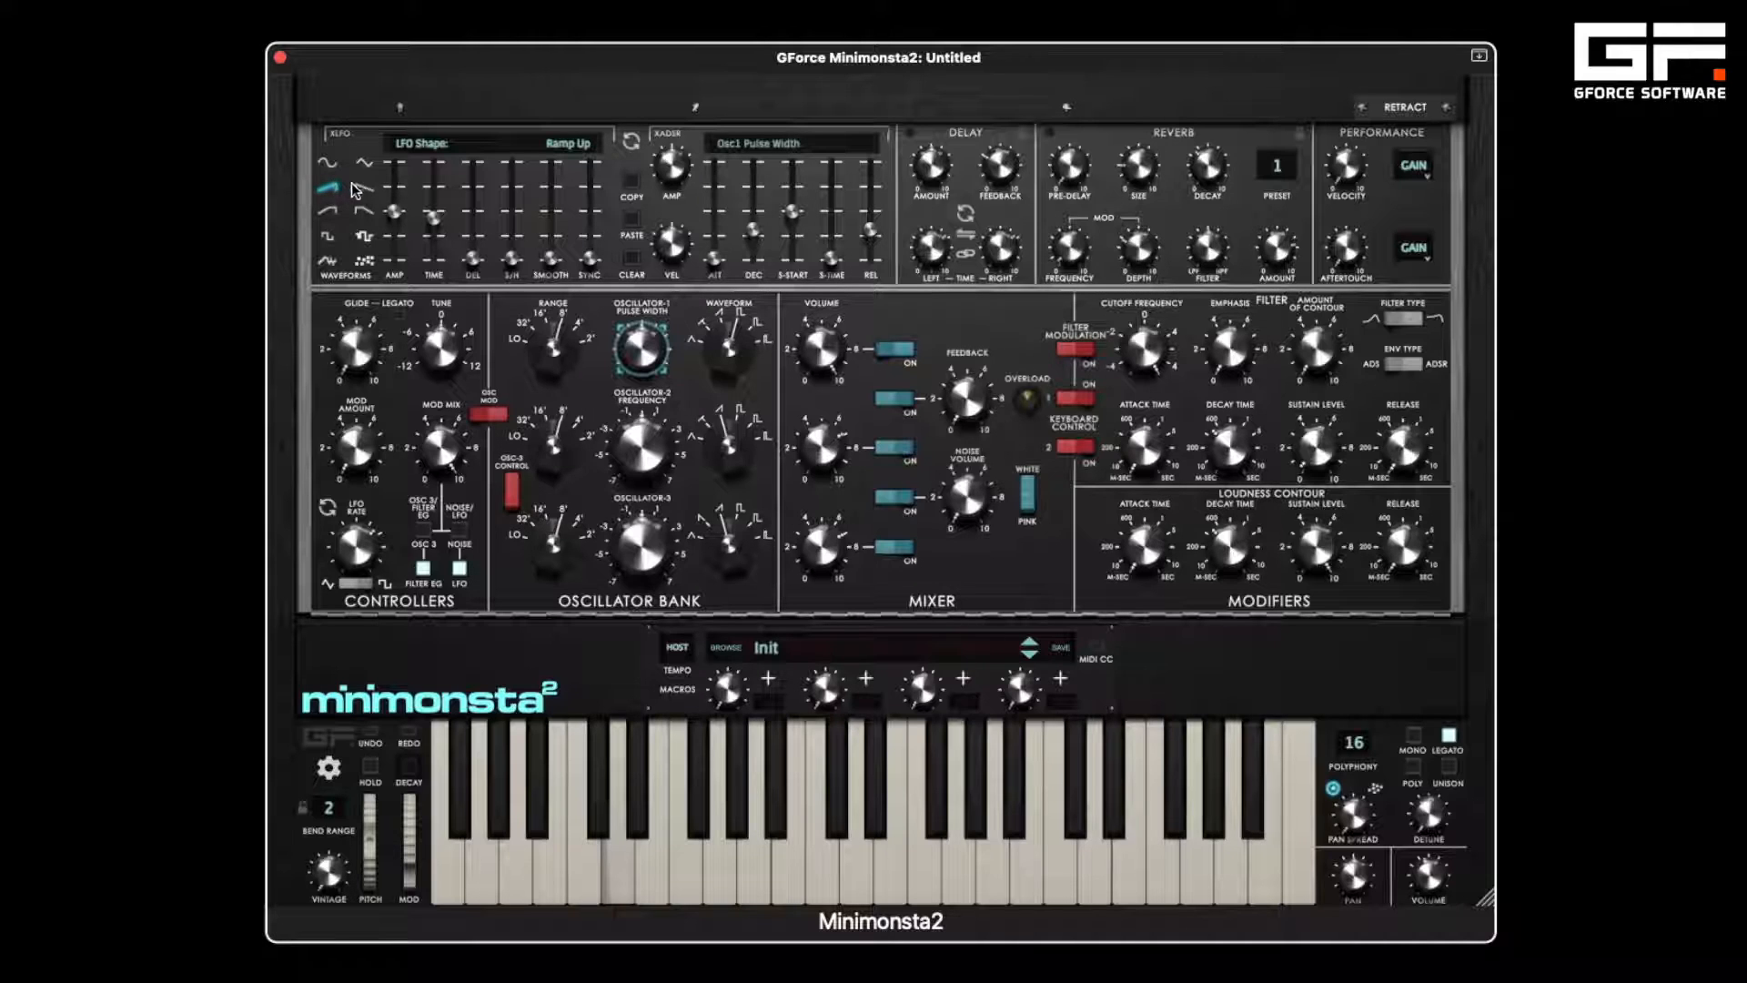
pyautogui.click(364, 189)
pyautogui.click(335, 211)
pyautogui.click(364, 212)
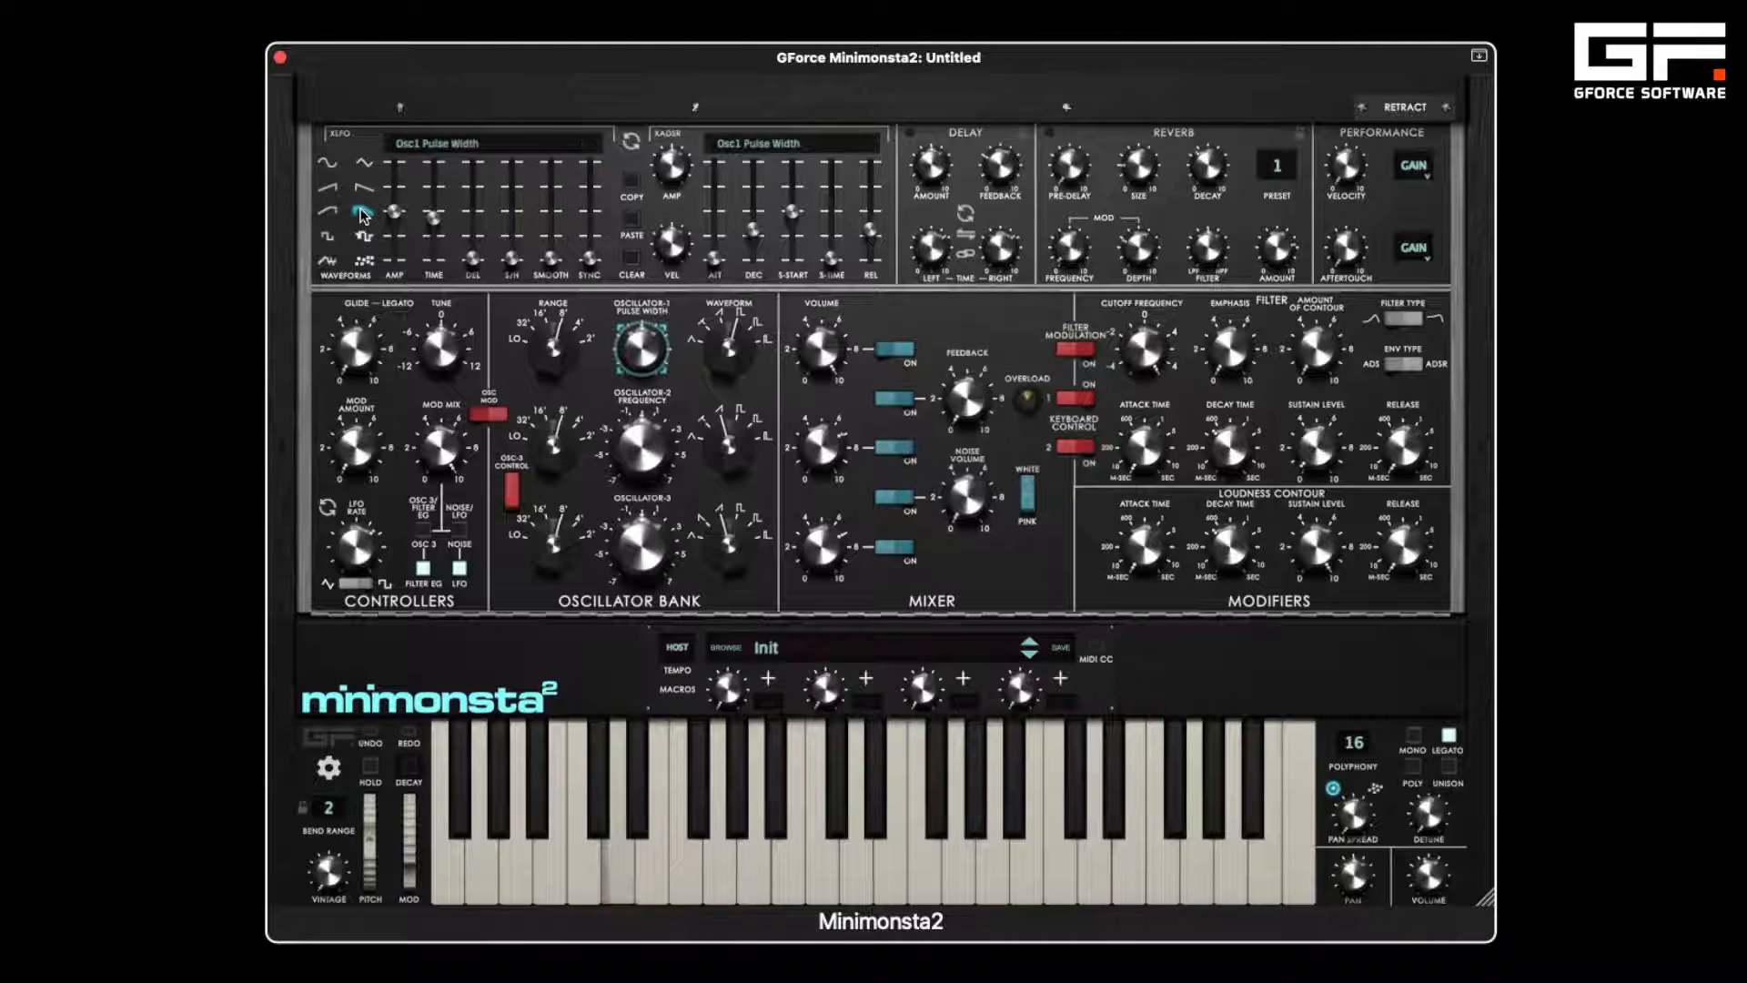
pyautogui.click(327, 237)
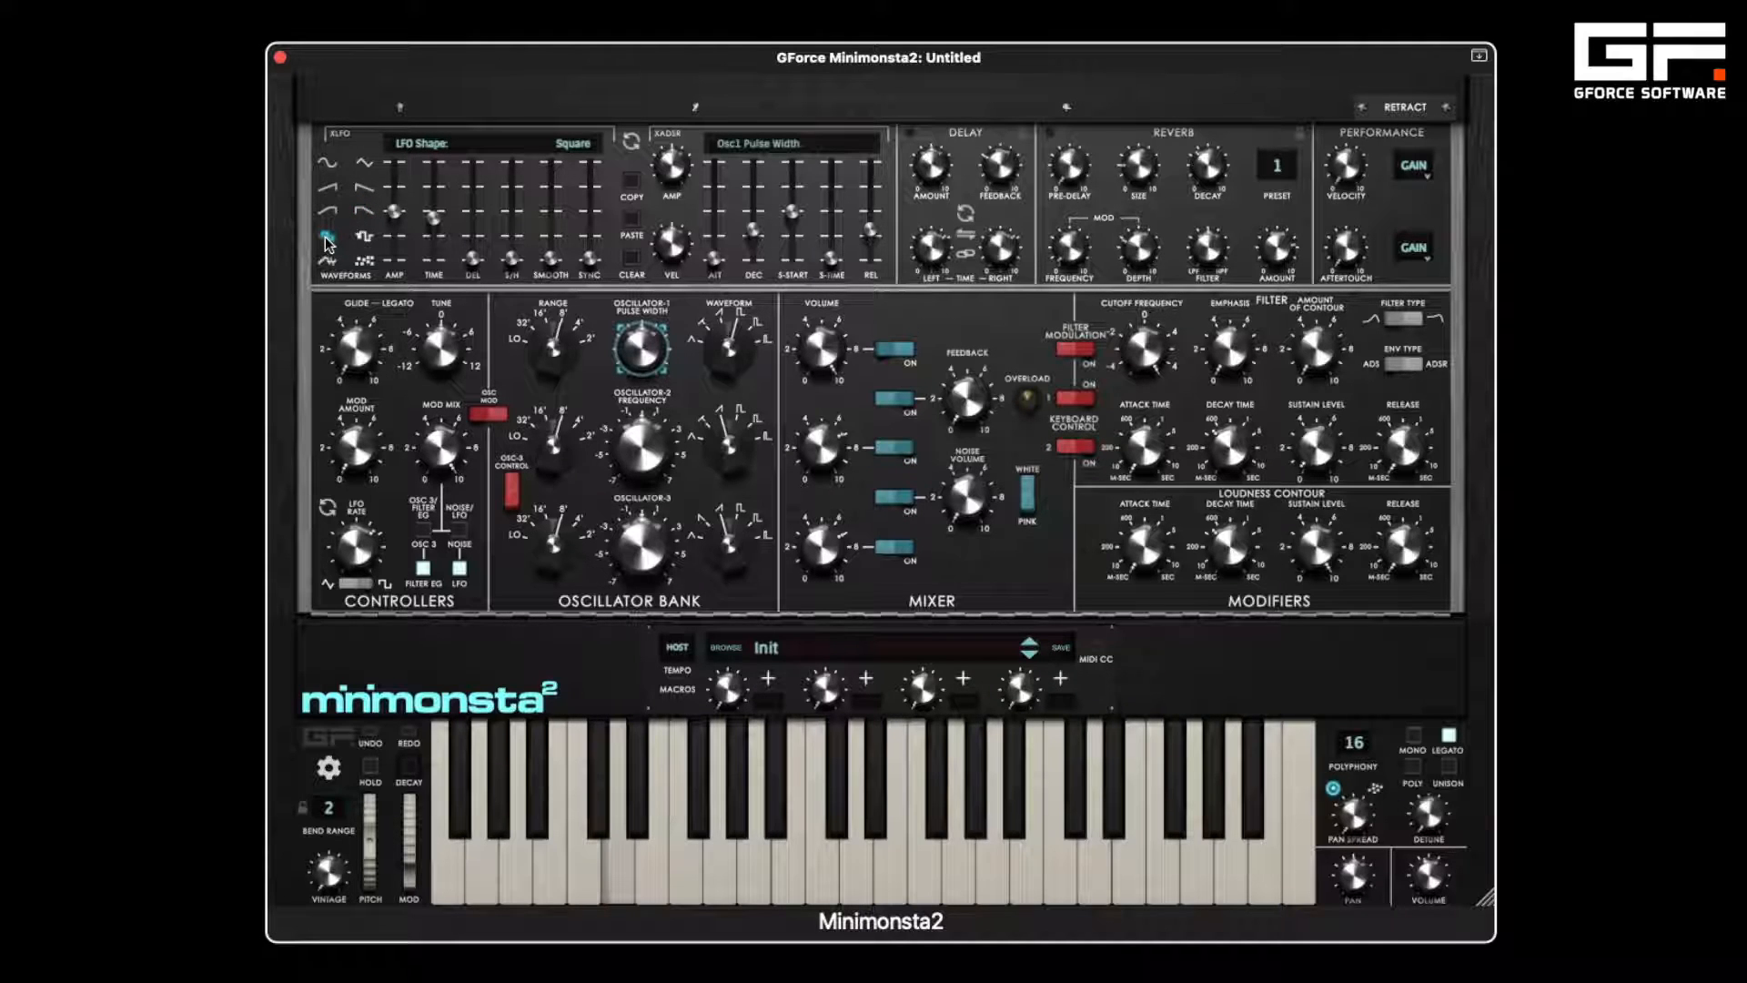
pyautogui.click(364, 237)
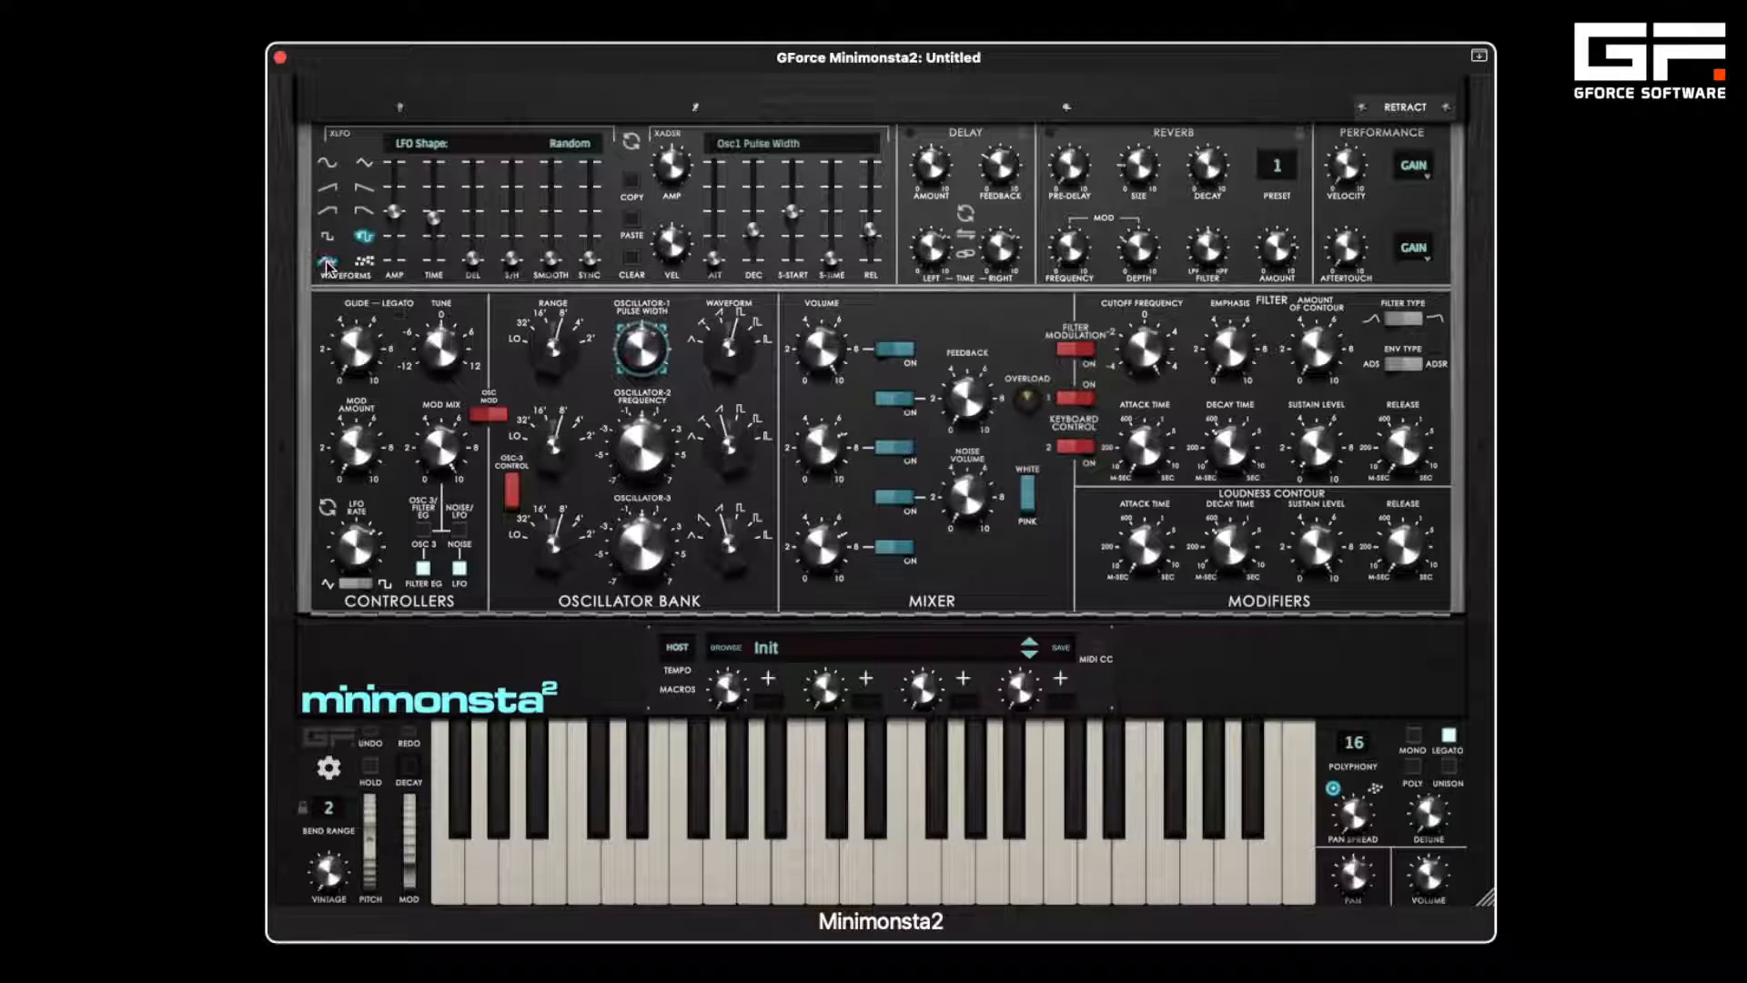
pyautogui.click(327, 262)
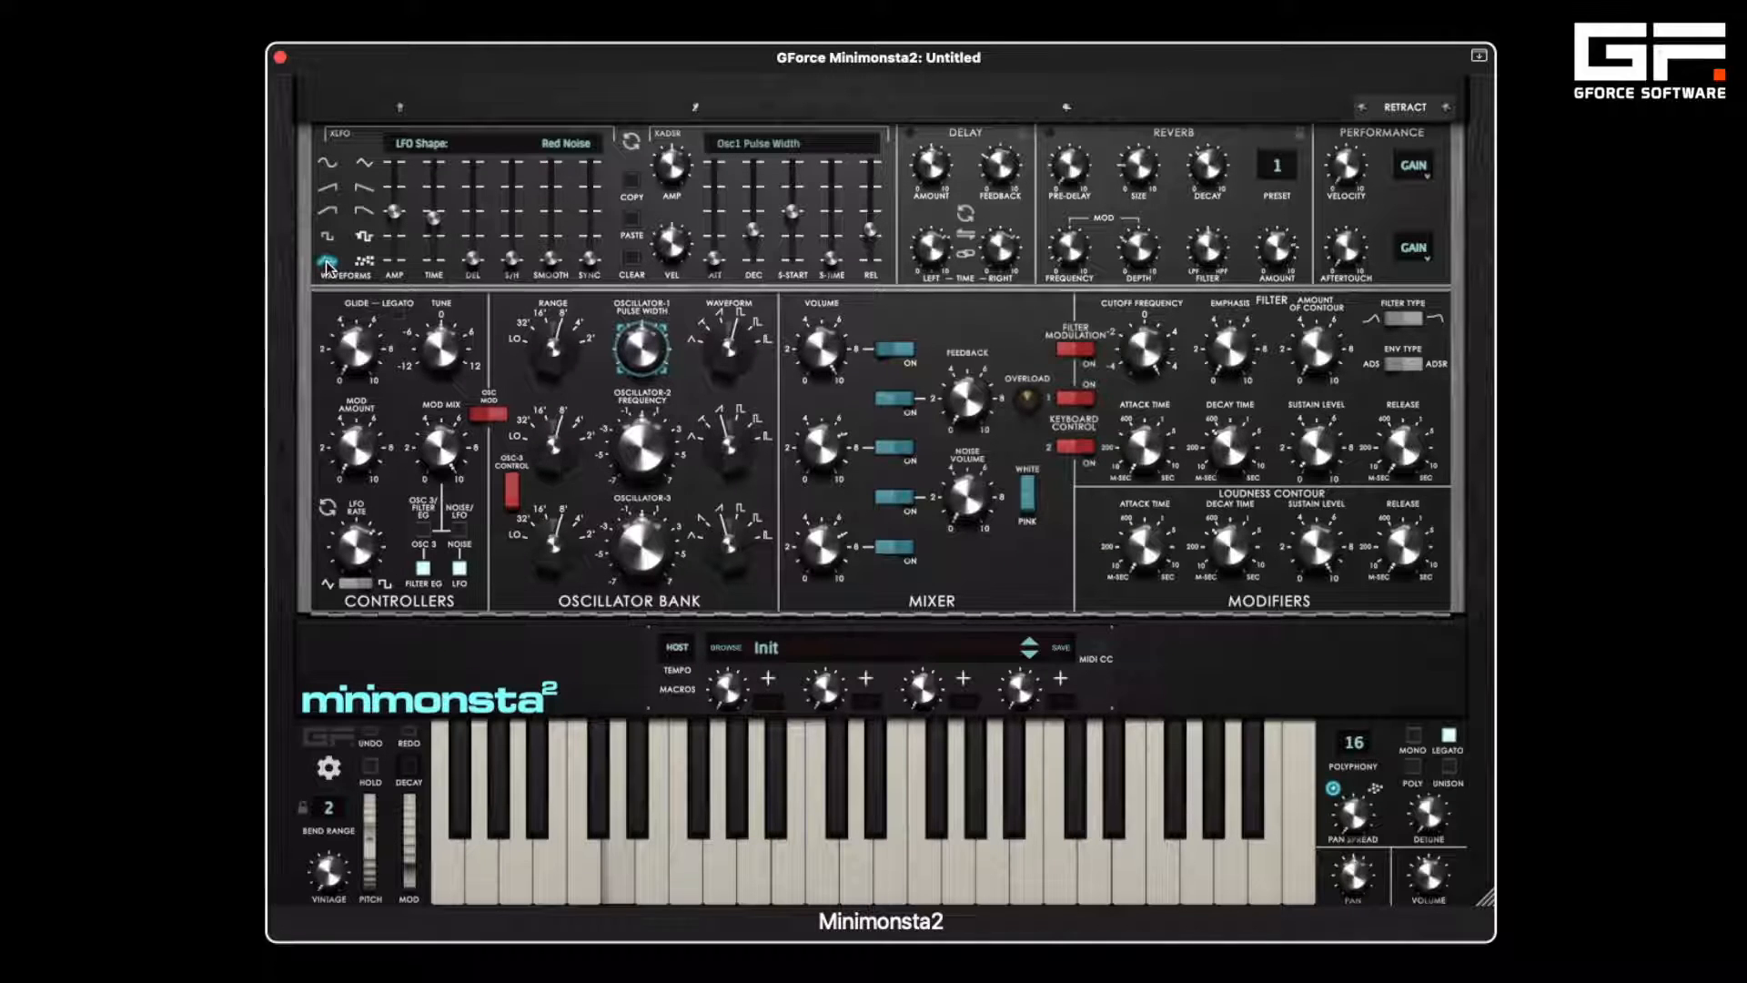
pyautogui.click(364, 262)
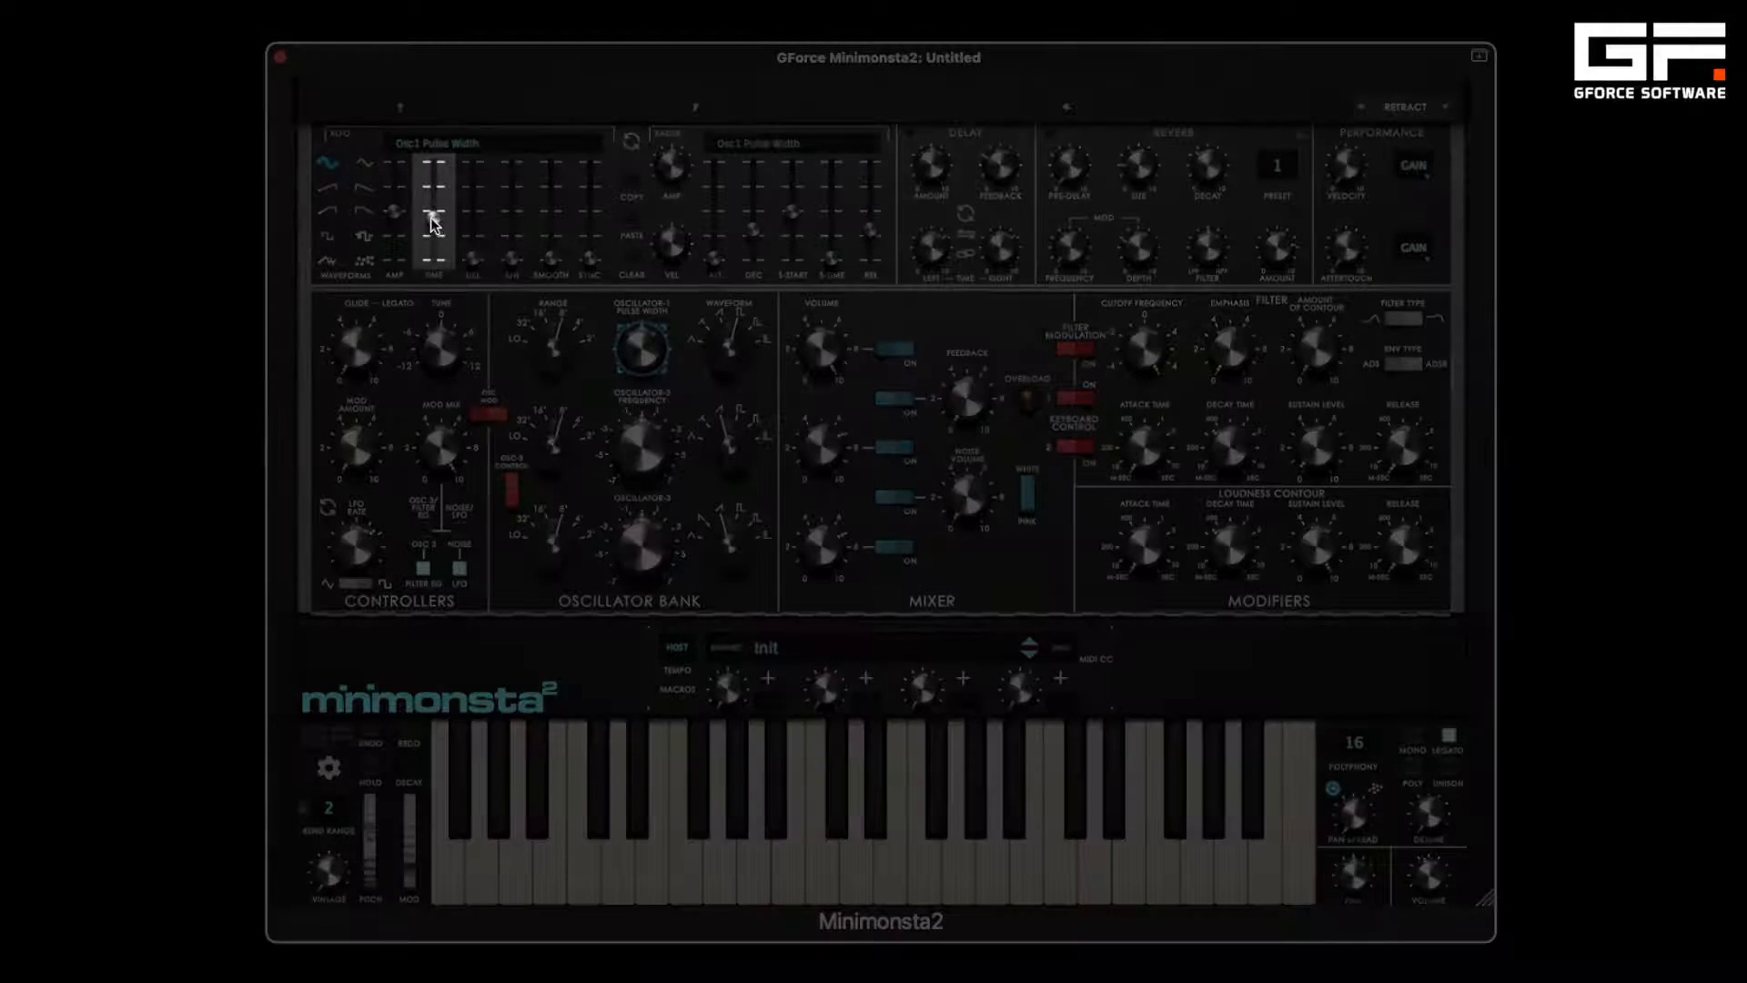
# - Turn on XMod Sync and try the XLFO time control with tempo sync active
pyautogui.moveTo(429, 217)
pyautogui.mouseDown()
pyautogui.moveTo(440, 245)
pyautogui.moveTo(442, 185)
pyautogui.moveTo(441, 225)
pyautogui.mouseUp()
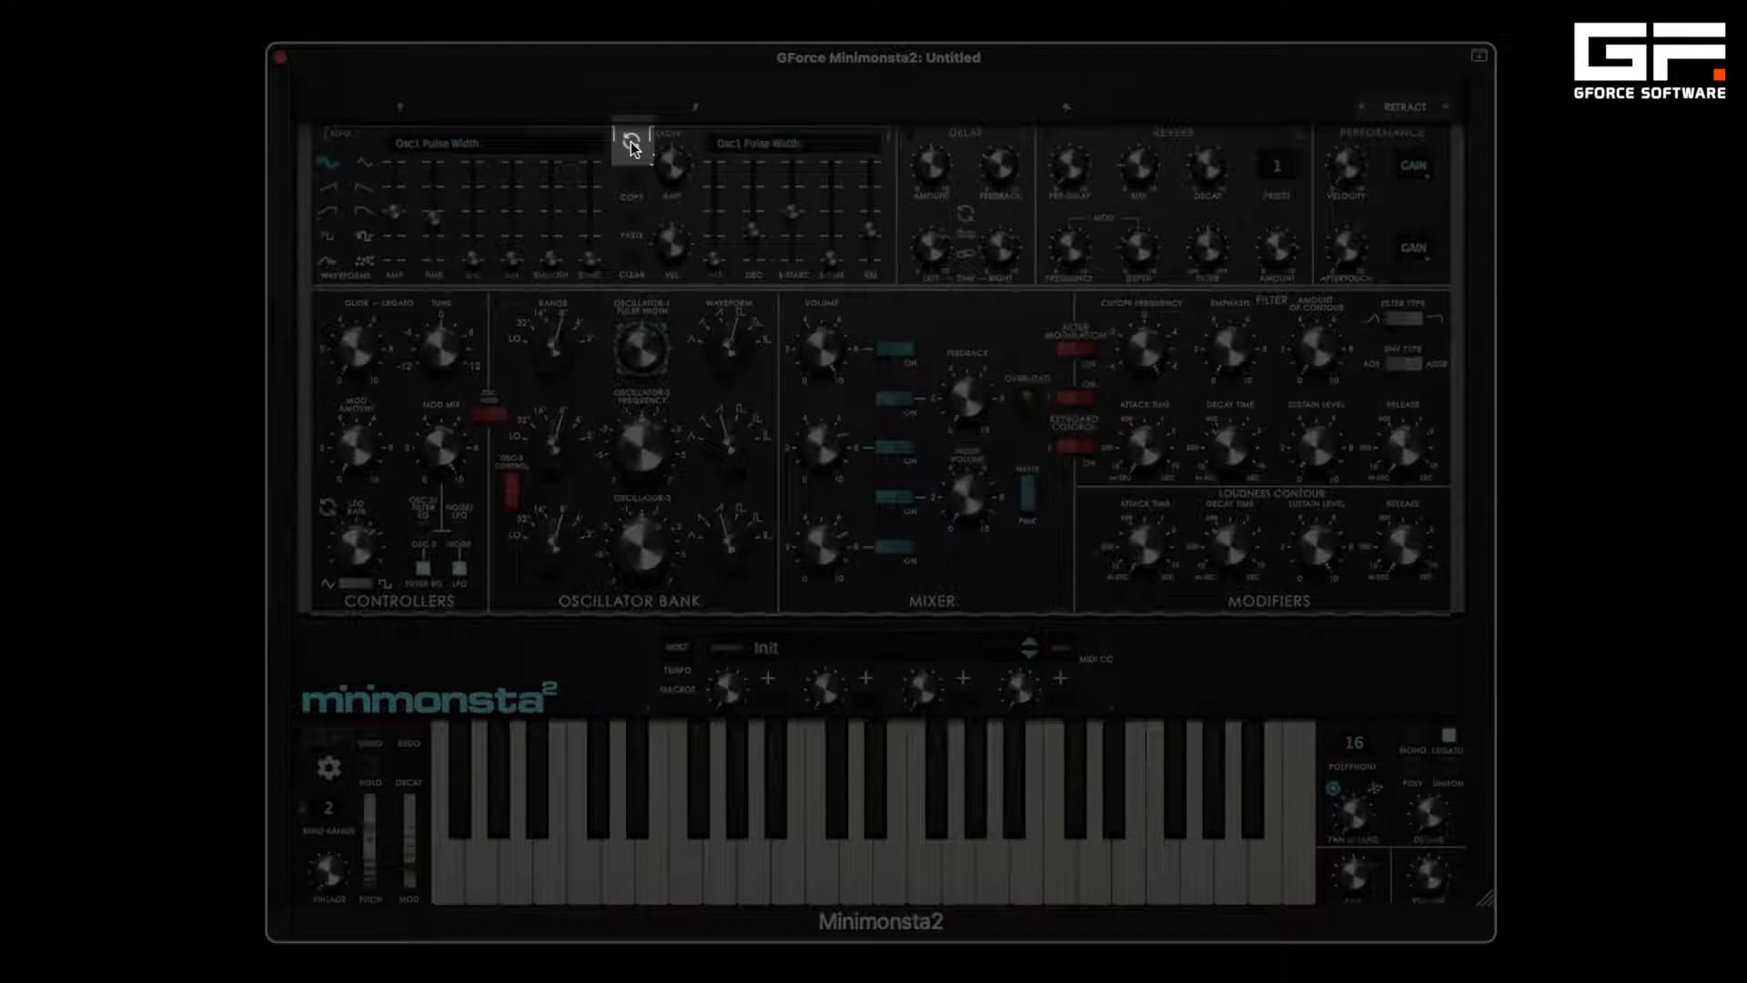
pyautogui.click(630, 142)
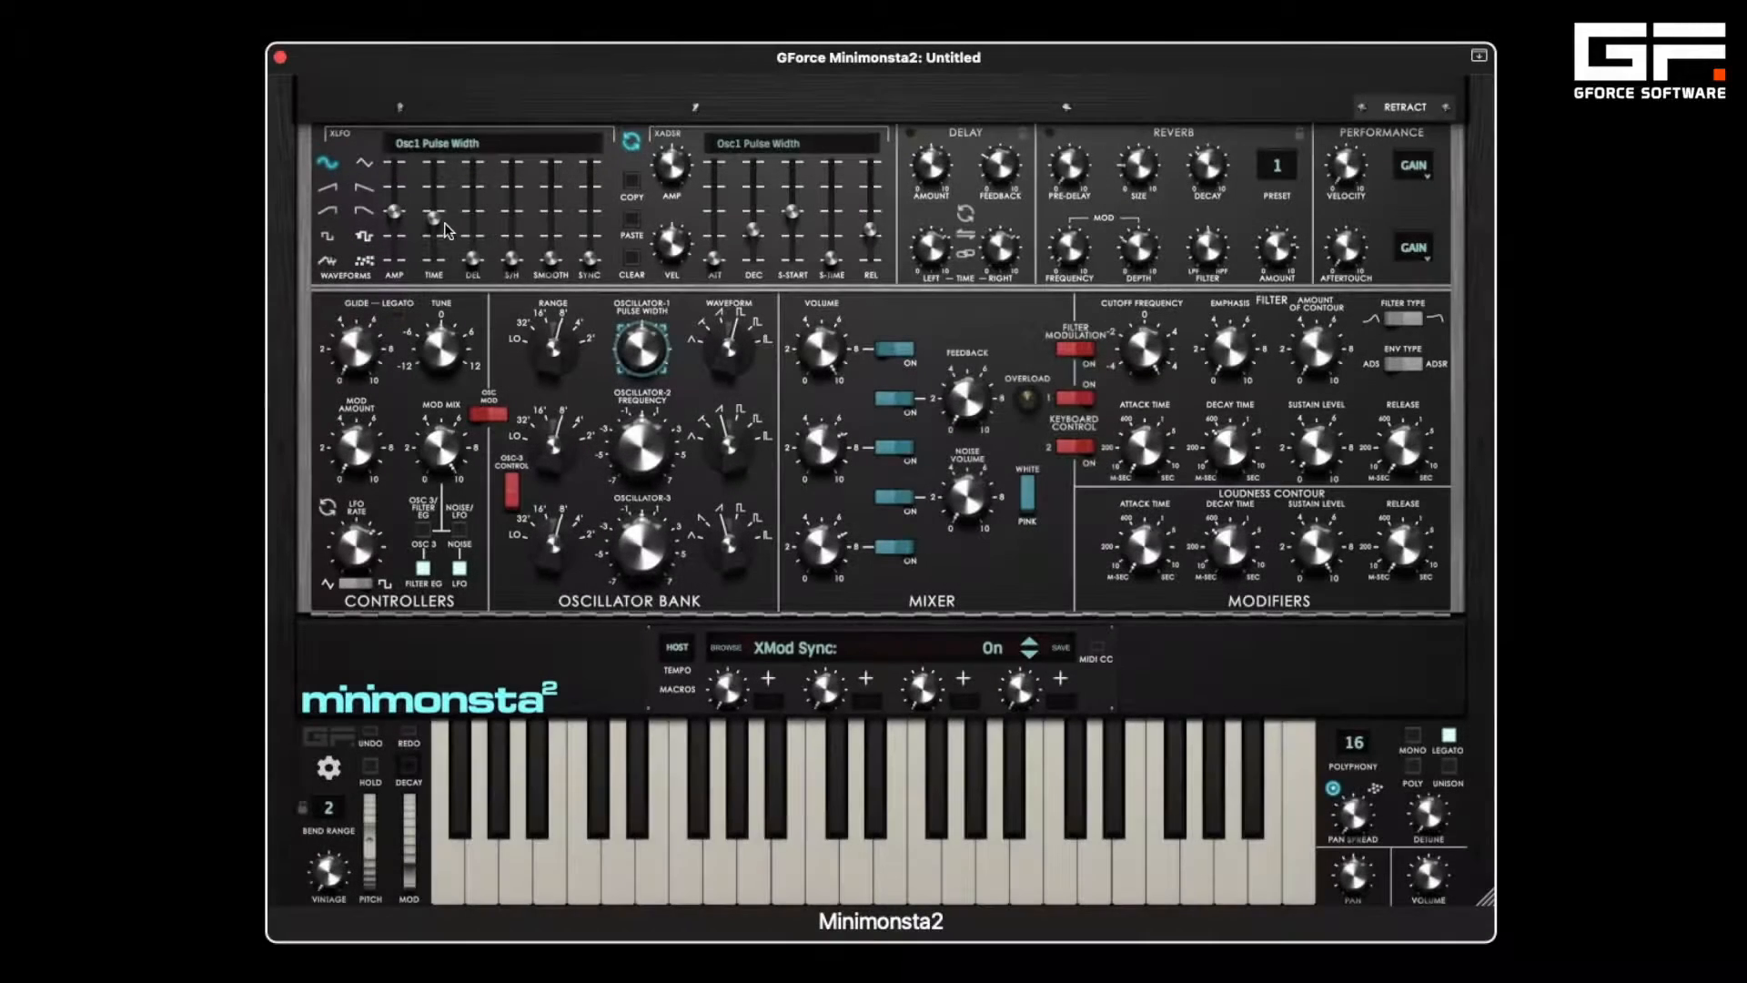
pyautogui.moveTo(434, 216)
pyautogui.mouseDown()
pyautogui.moveTo(434, 238)
pyautogui.moveTo(433, 206)
pyautogui.mouseUp()
# - Try a longer XLFO fade-in delay, return it to zero, and try the S/H control
pyautogui.moveTo(472, 257)
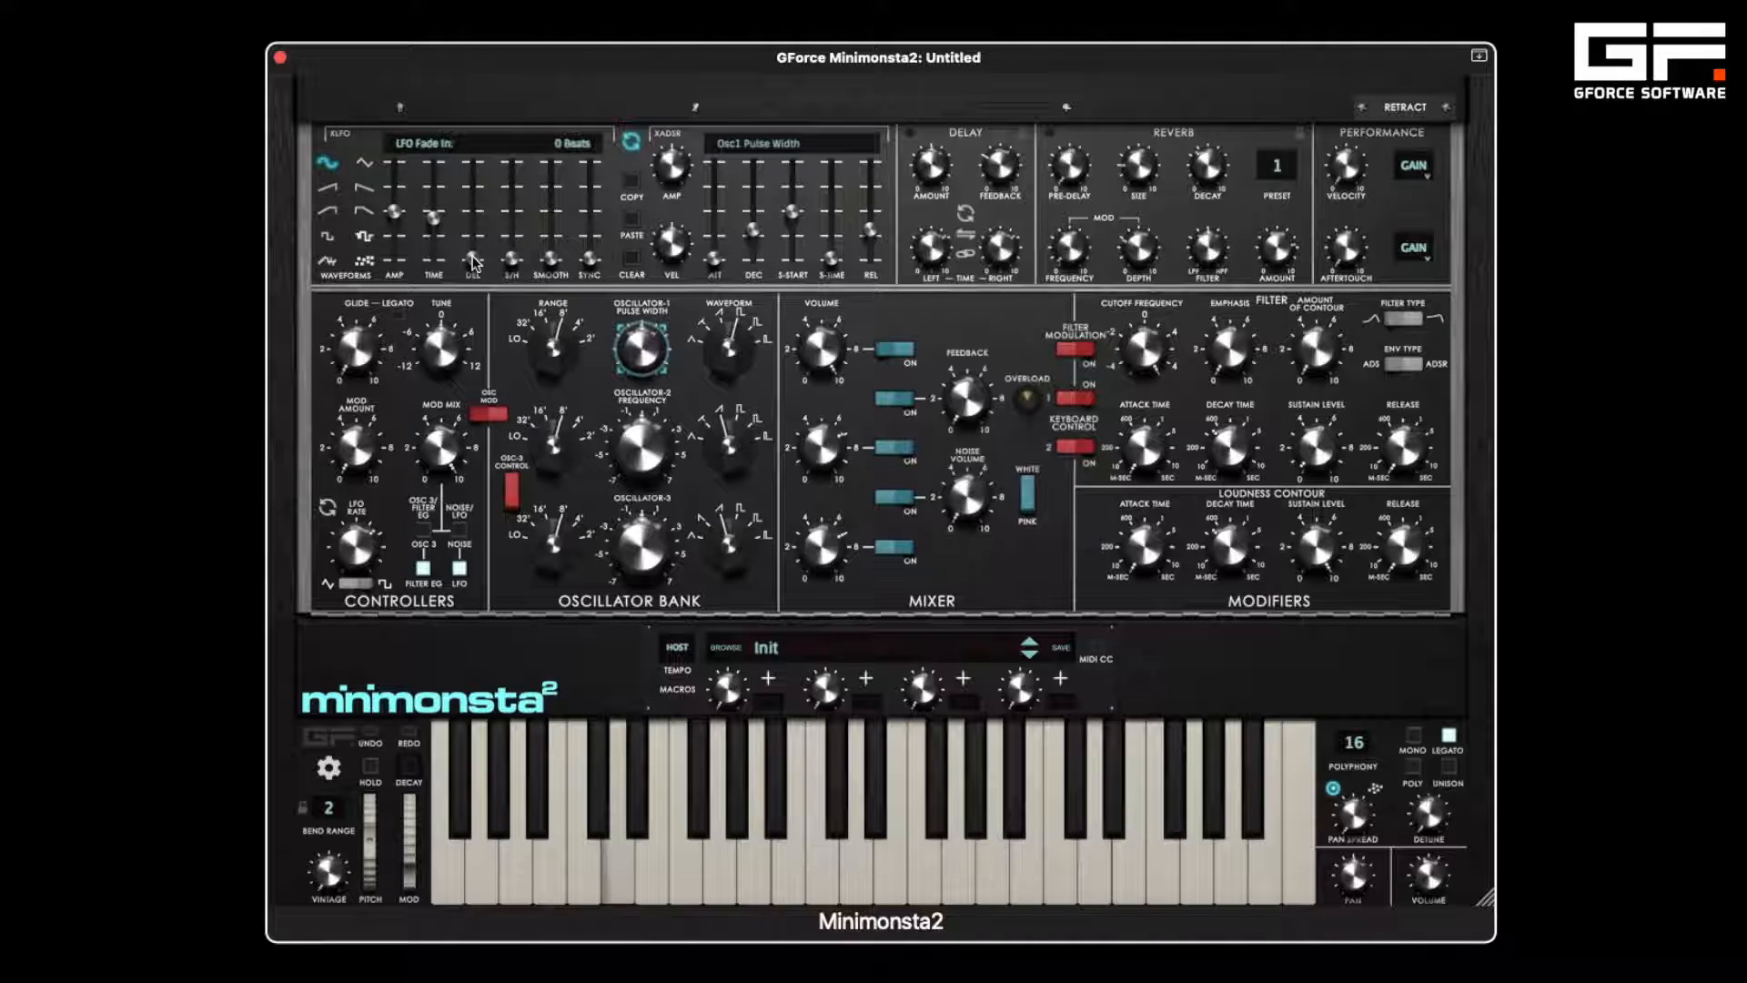
pyautogui.moveTo(472, 257); pyautogui.dragTo(473, 200)
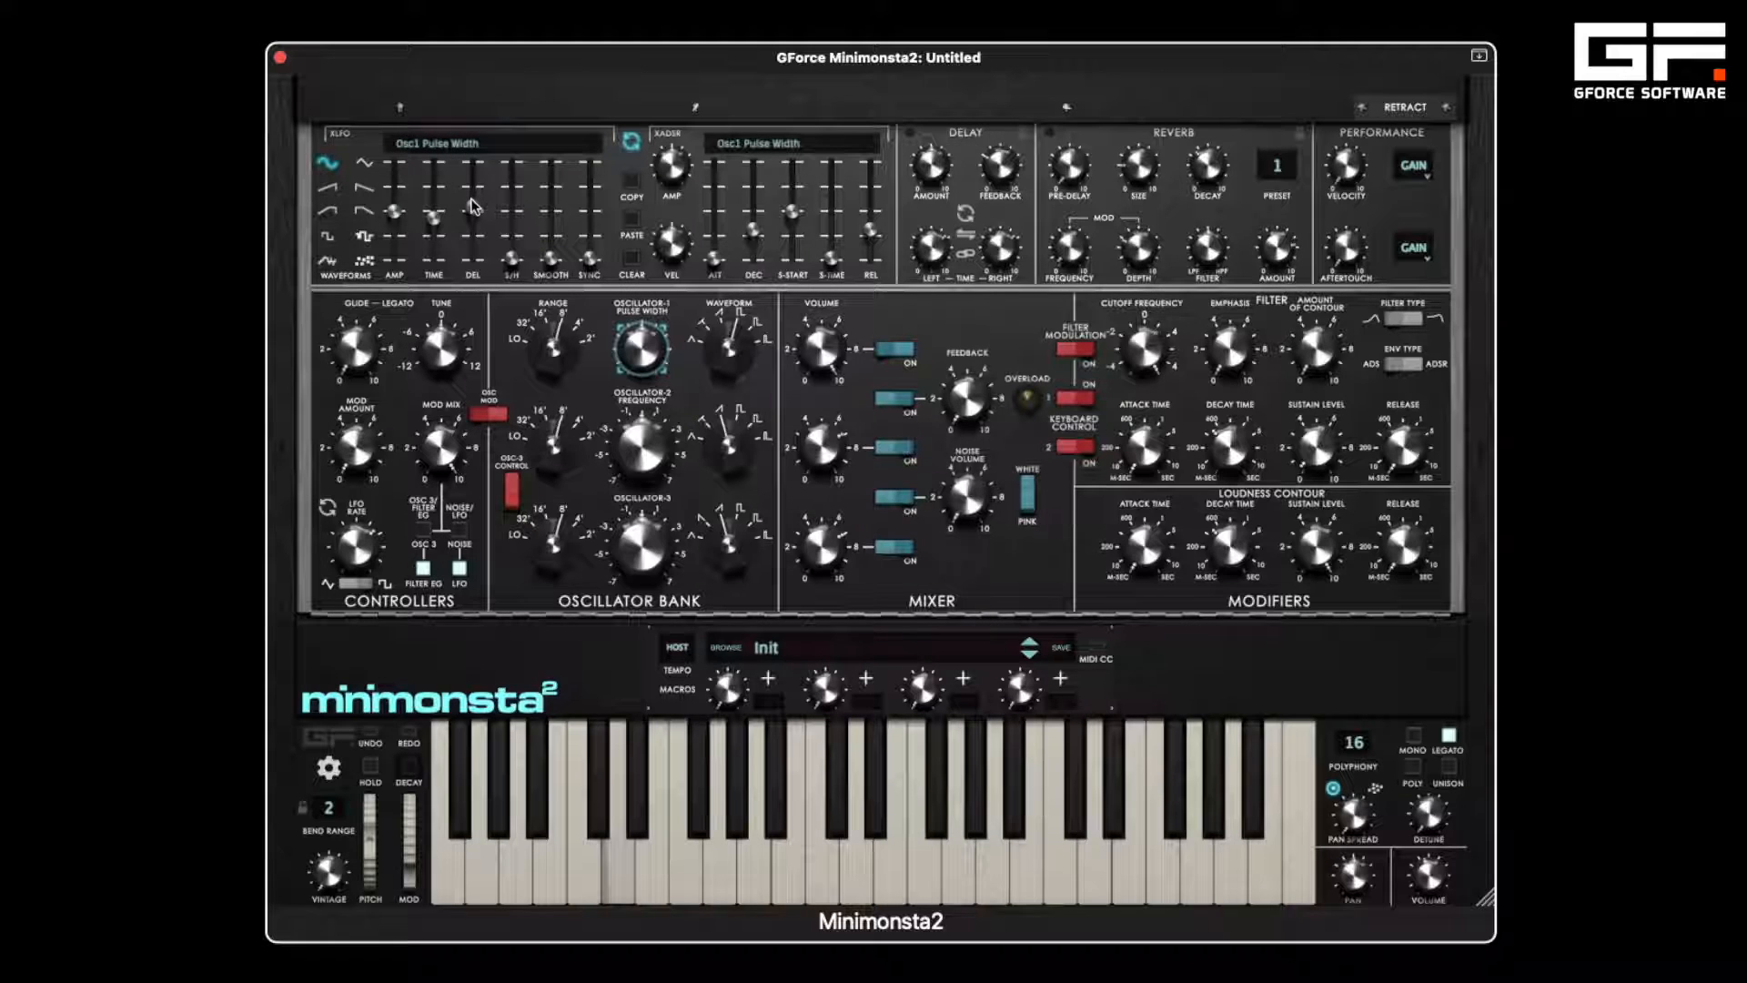
pyautogui.moveTo(473, 209); pyautogui.dragTo(473, 260)
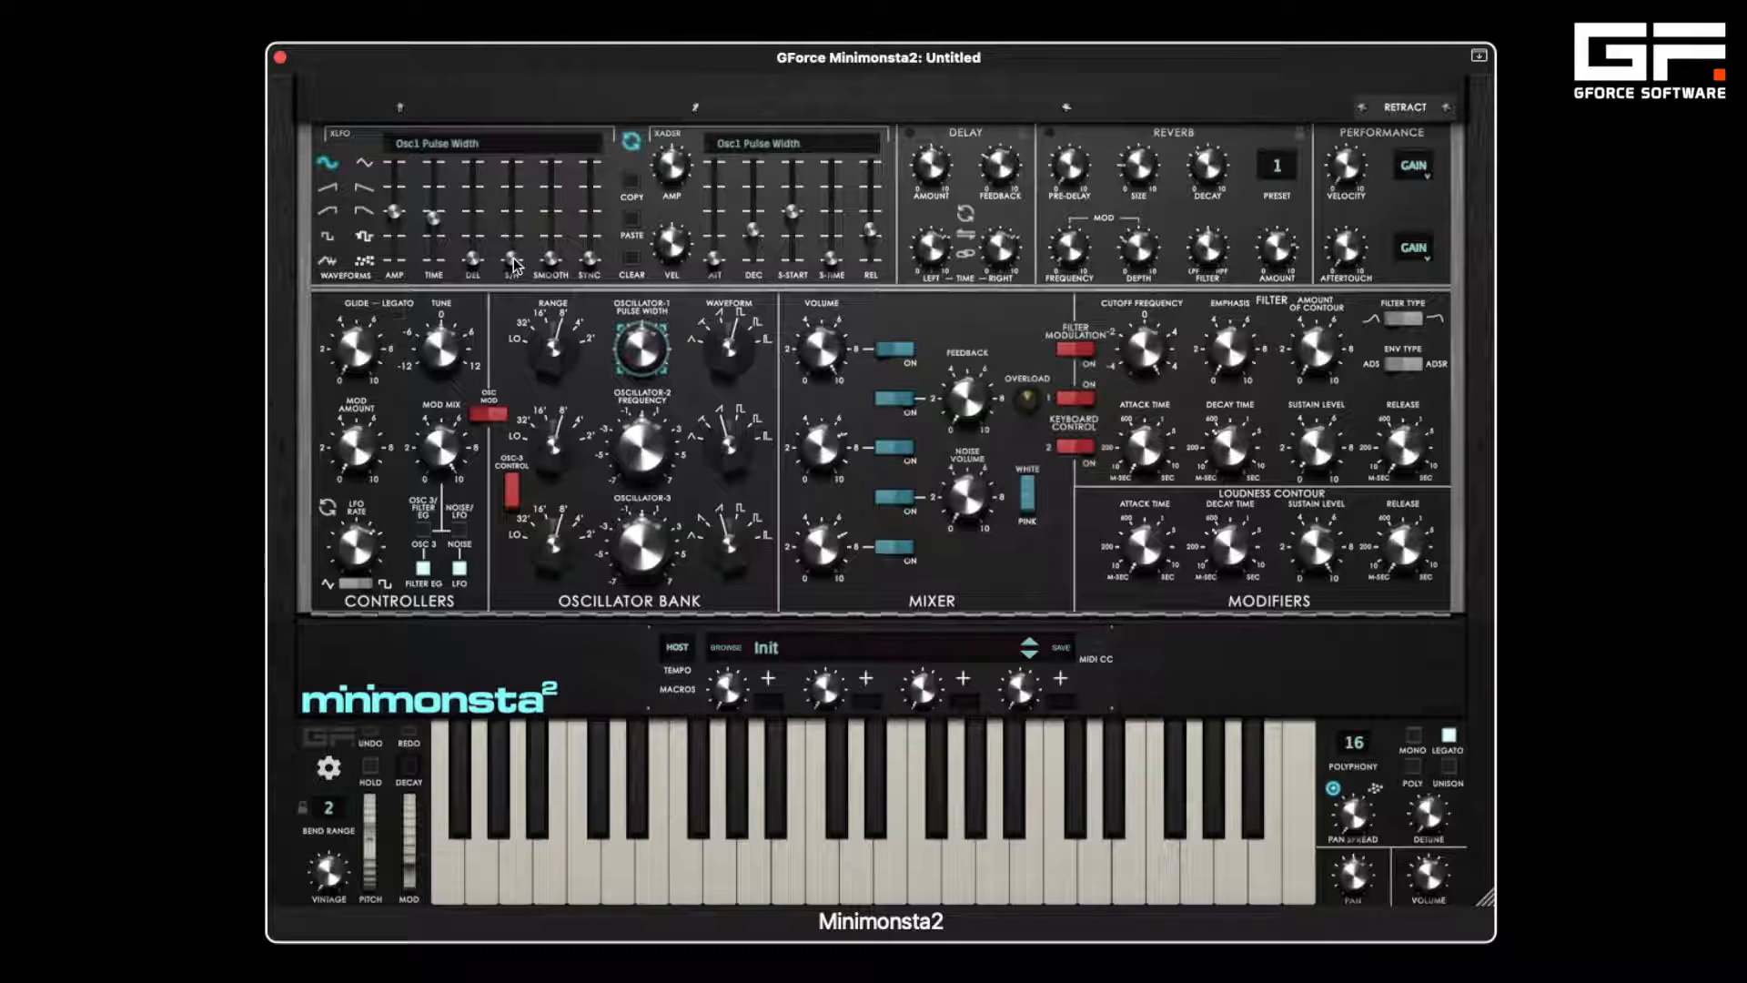
pyautogui.moveTo(514, 258); pyautogui.dragTo(513, 262)
pyautogui.moveTo(514, 258)
pyautogui.mouseDown()
pyautogui.moveTo(512, 150)
pyautogui.moveTo(515, 286)
pyautogui.mouseUp()
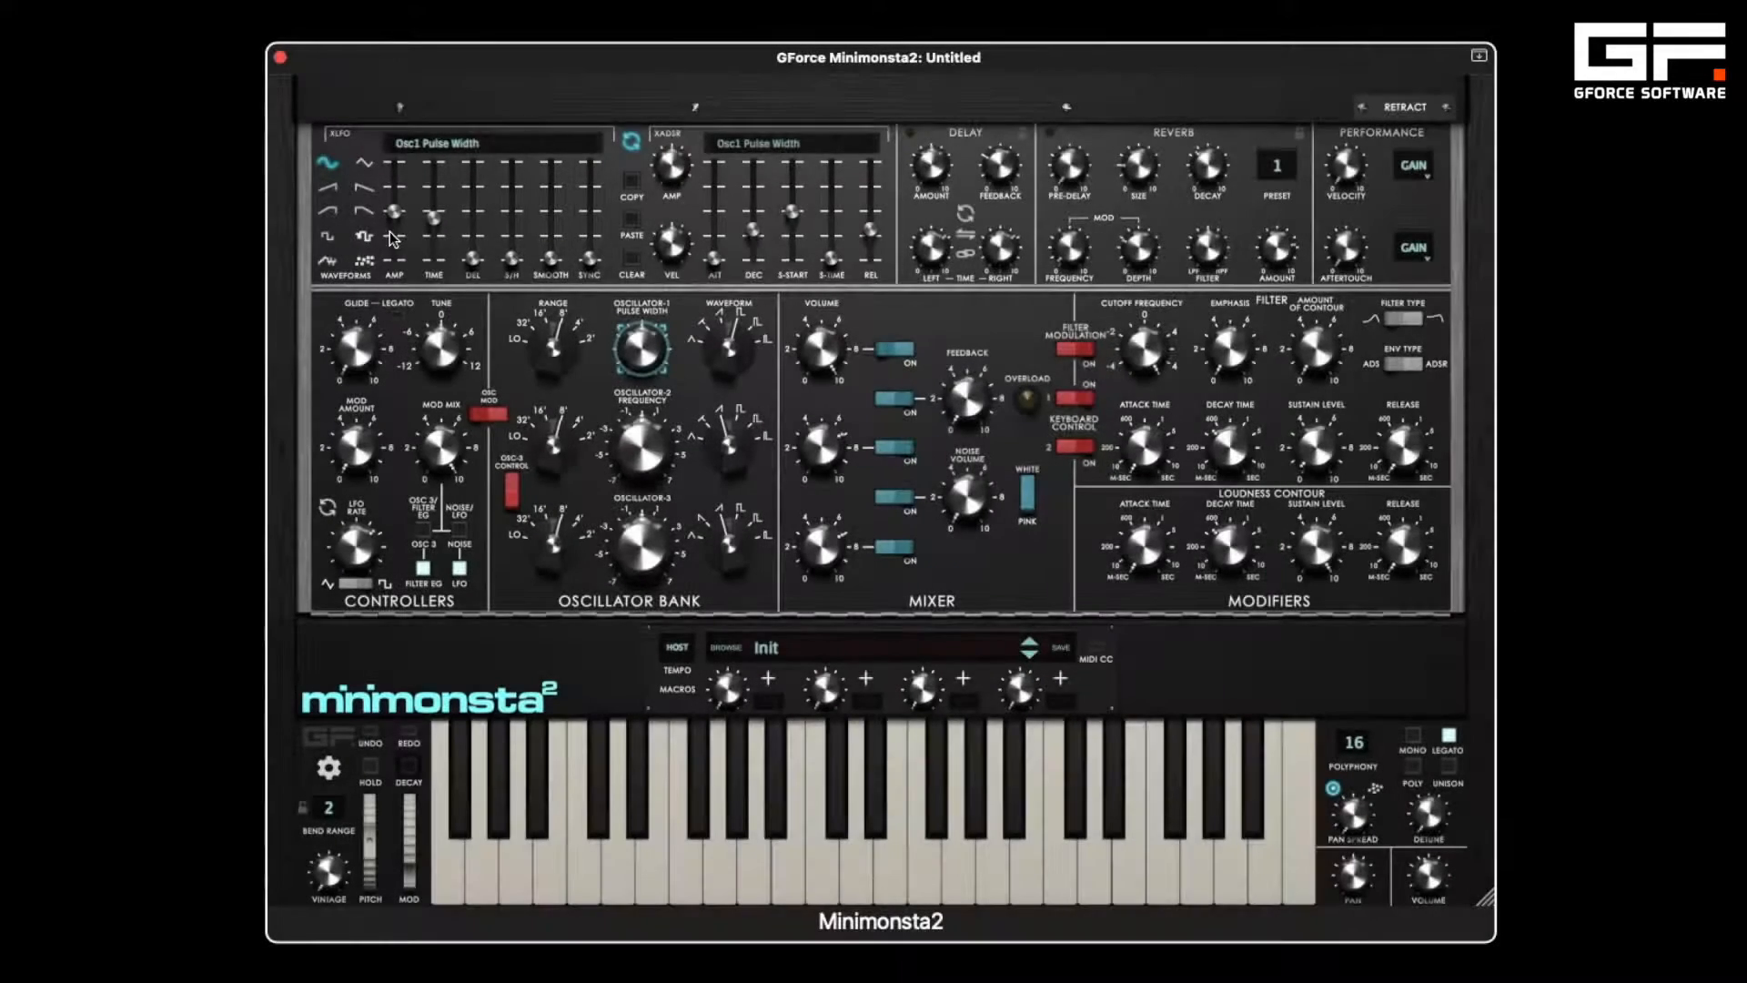
# - Switch the XLFO shape to Square, try full smoothing, and bring the smoothing back down
pyautogui.click(329, 240)
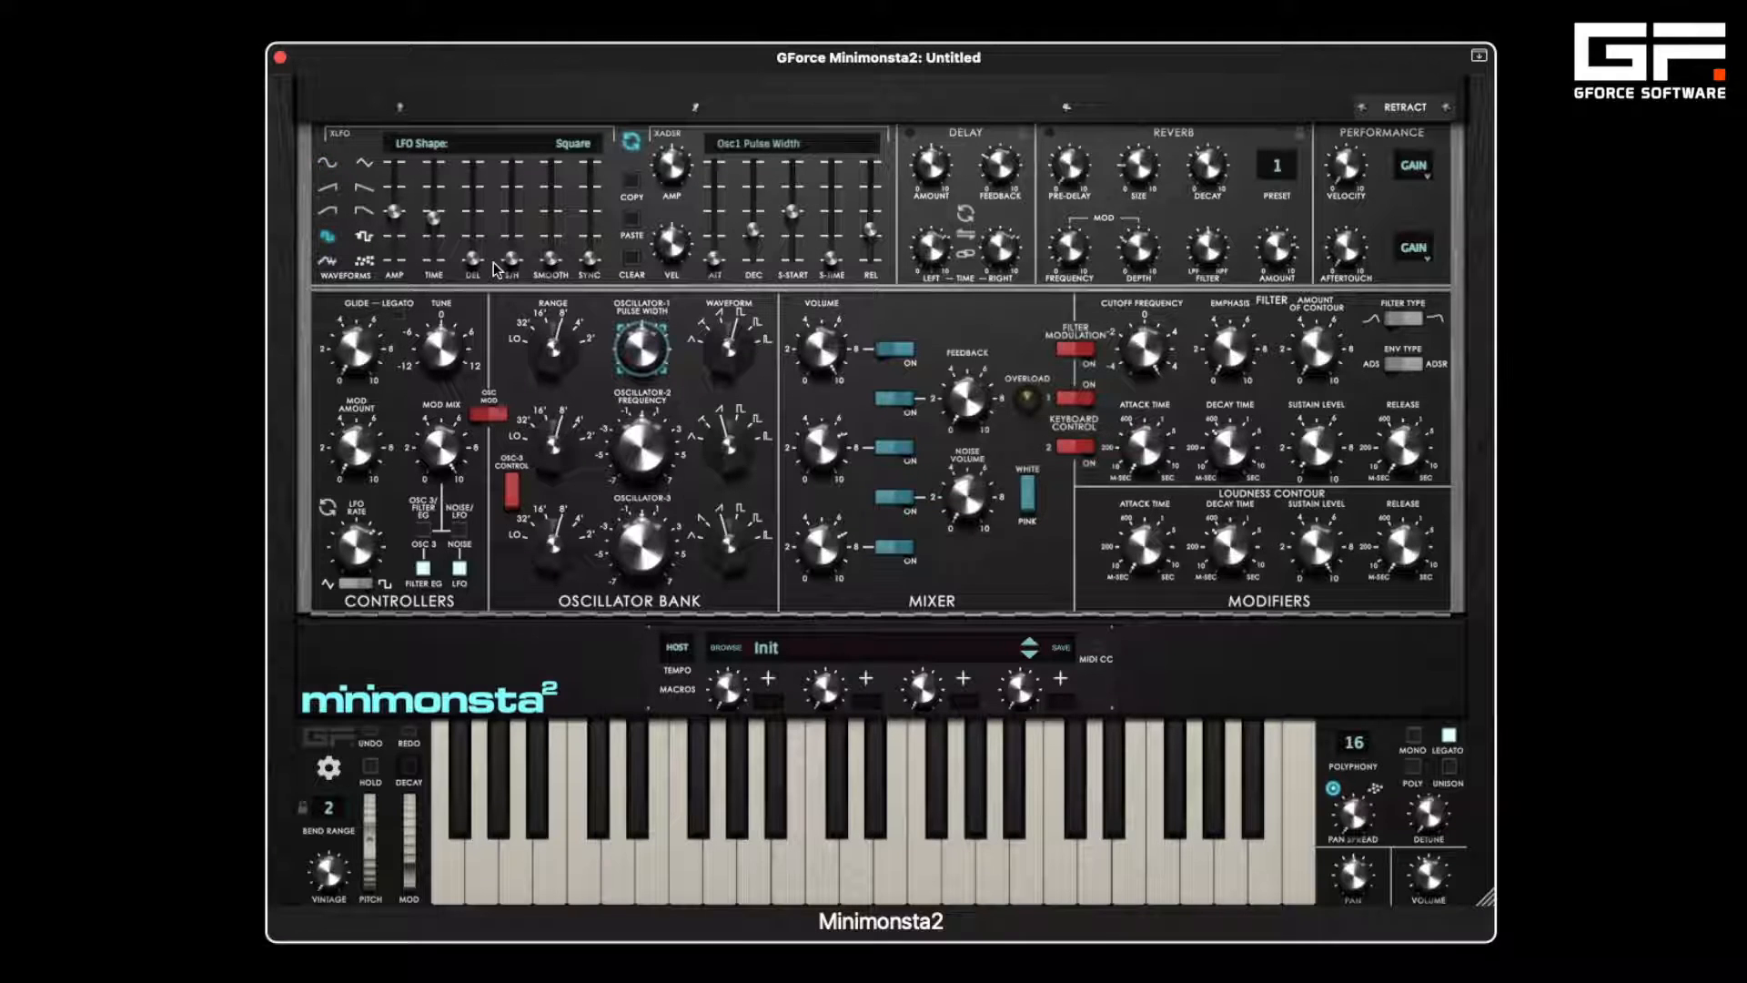
pyautogui.click(550, 264)
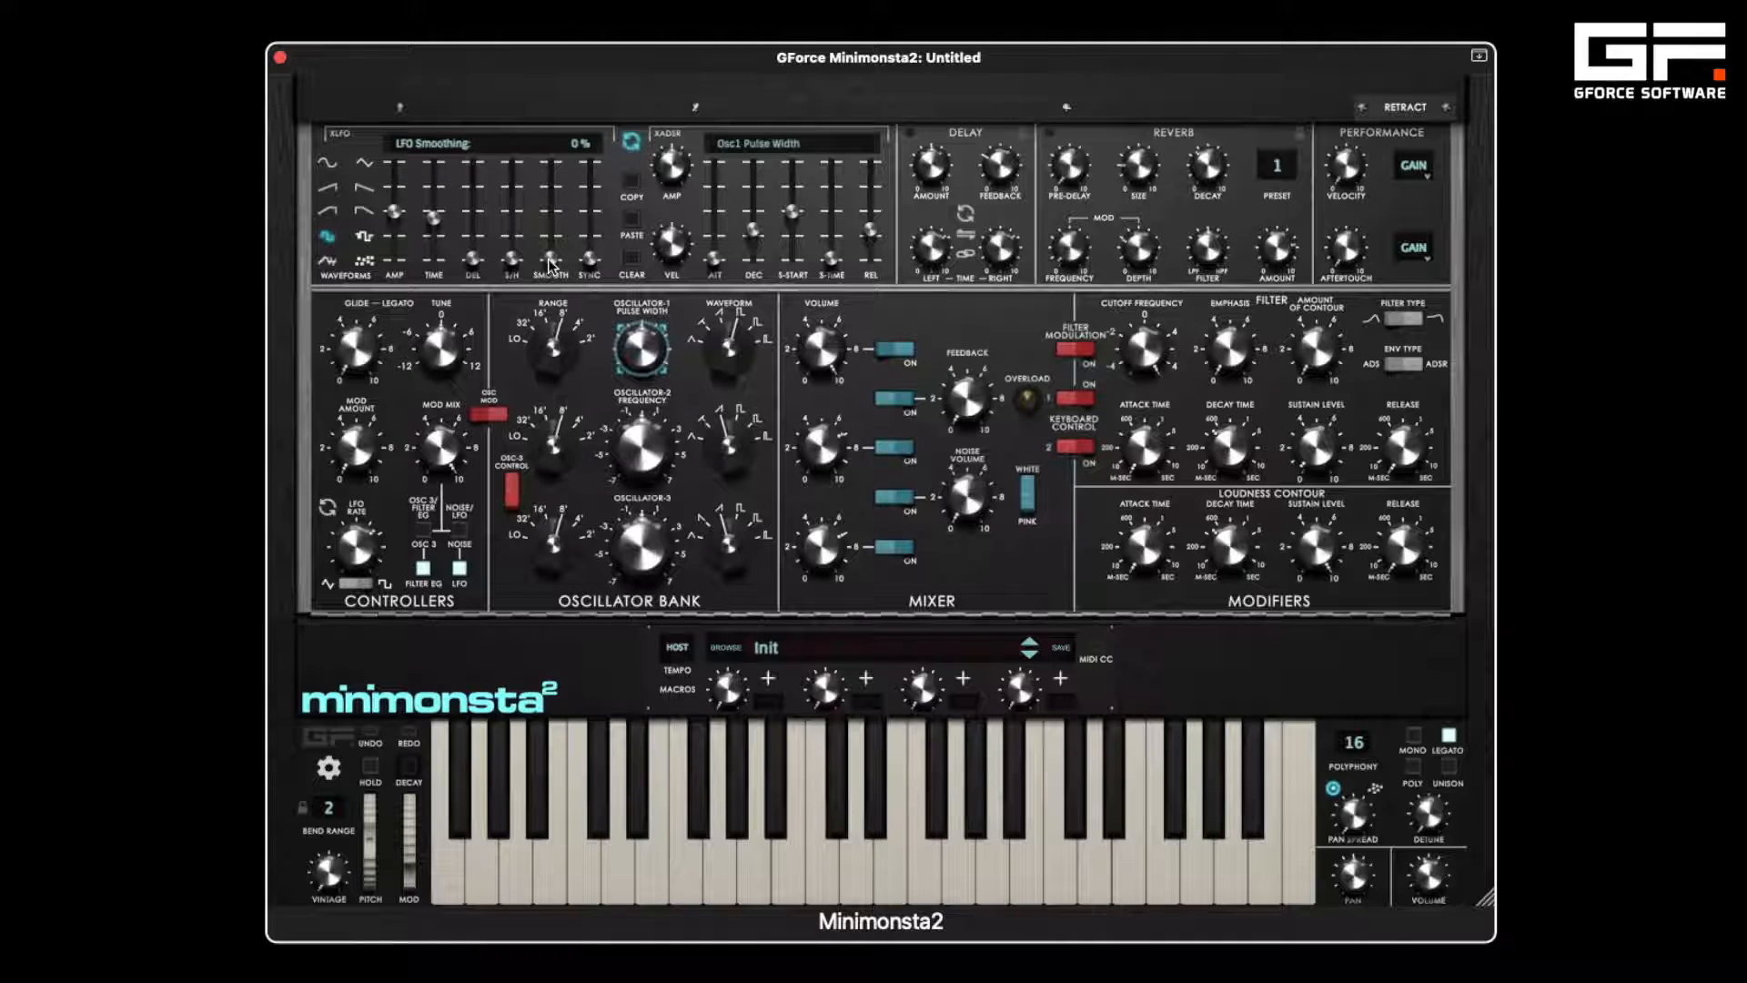
pyautogui.moveTo(549, 264); pyautogui.dragTo(552, 146)
pyautogui.moveTo(550, 164); pyautogui.dragTo(550, 262)
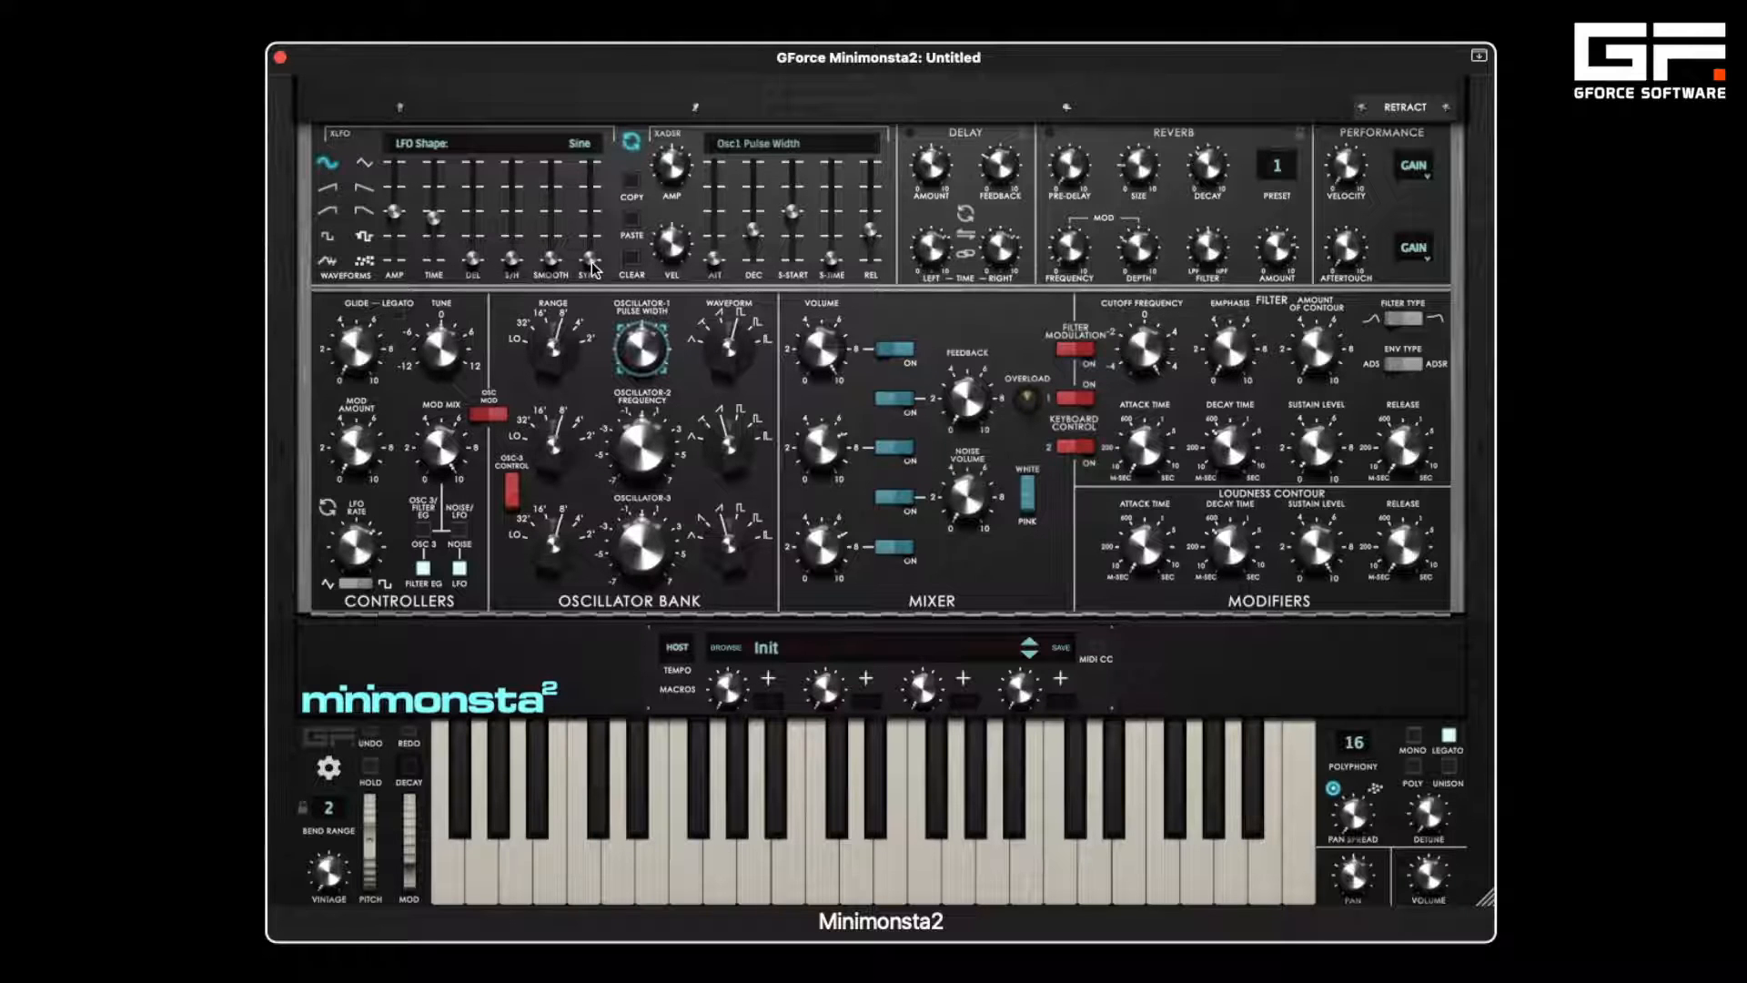
pyautogui.click(591, 262)
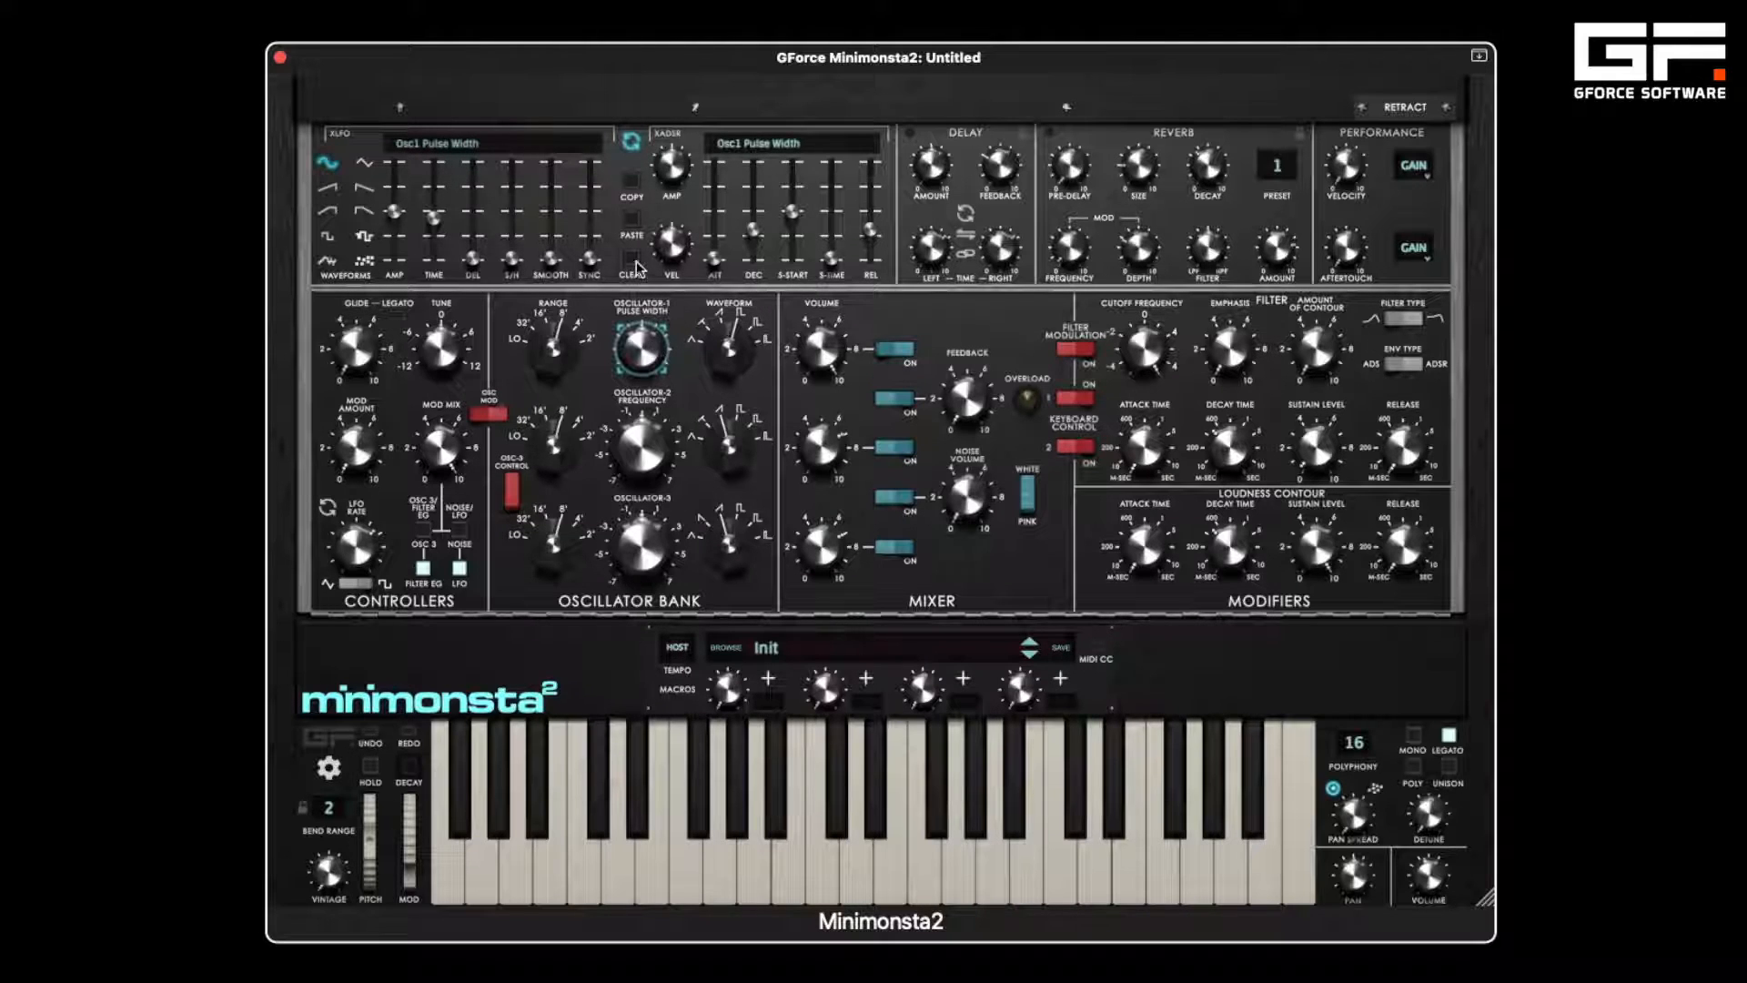
# - Lower the filter cutoff to about 620.1 Hz and modulate it by raising the XLFO amplitude and time
pyautogui.moveTo(1150, 362); pyautogui.dragTo(1149, 457)
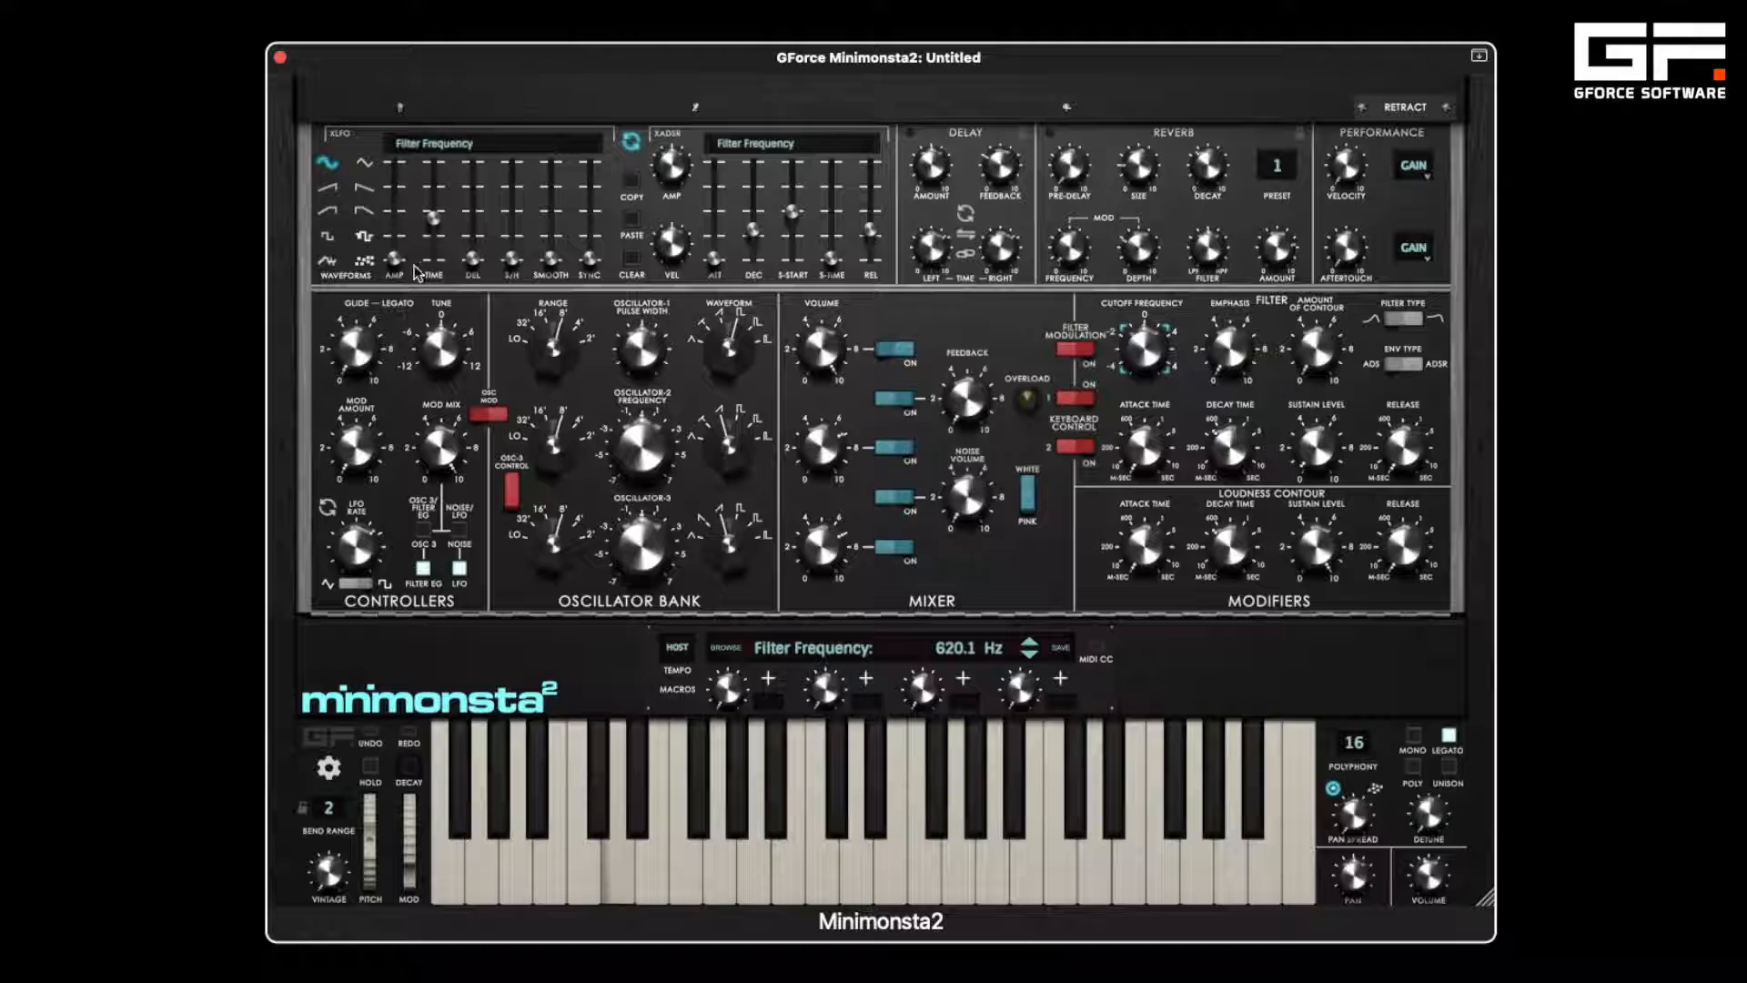
pyautogui.moveTo(394, 259); pyautogui.dragTo(433, 200)
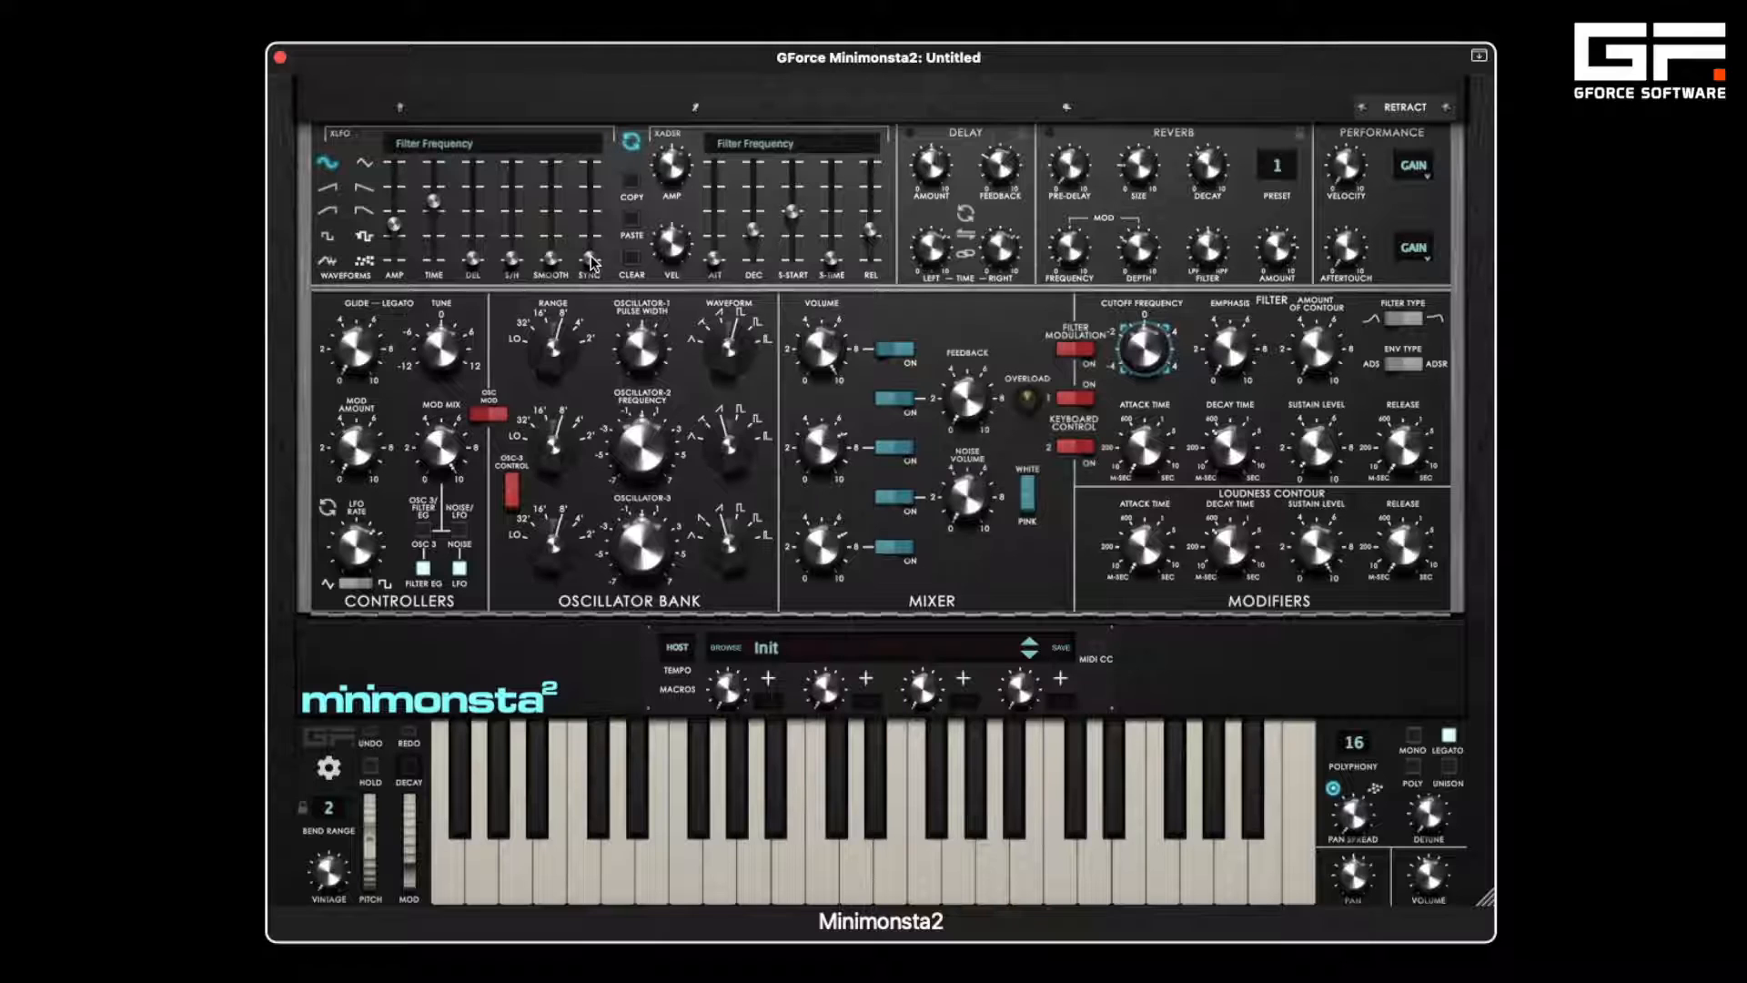
# - Try different resync settings for the XLFO on the filter cutoff, finishing with LFO Resync set to Off
pyautogui.moveTo(593, 262); pyautogui.dragTo(592, 208)
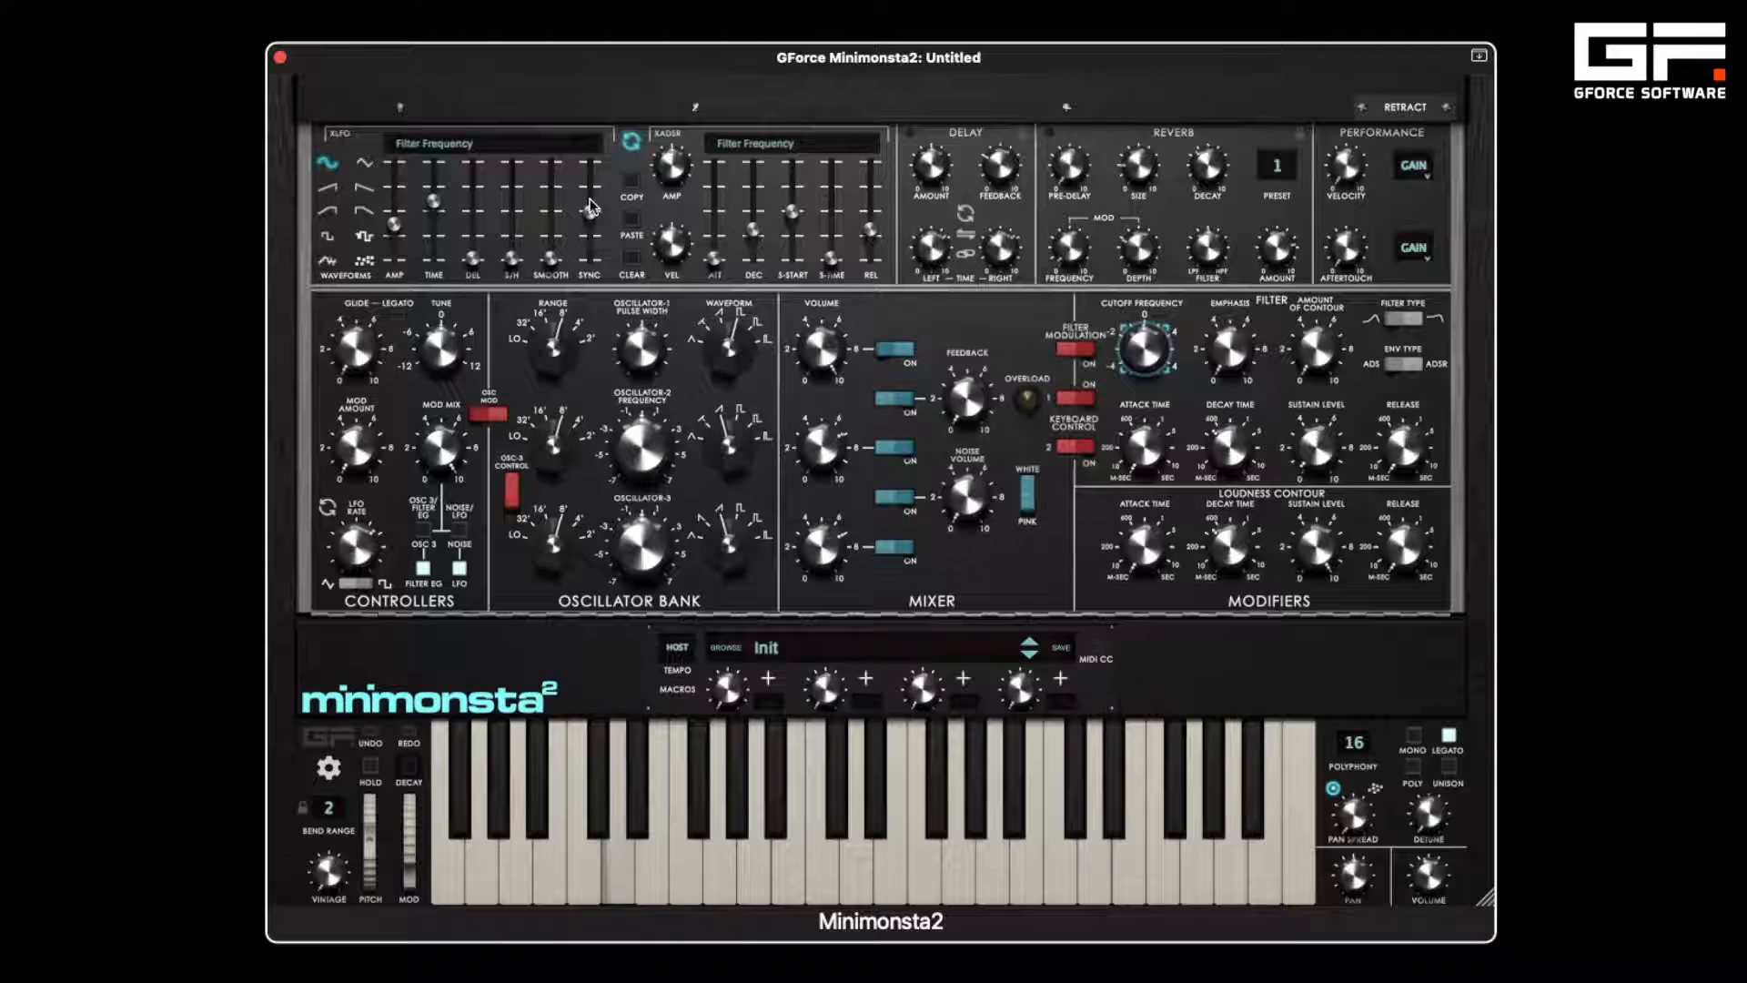
pyautogui.moveTo(591, 213); pyautogui.dragTo(591, 241)
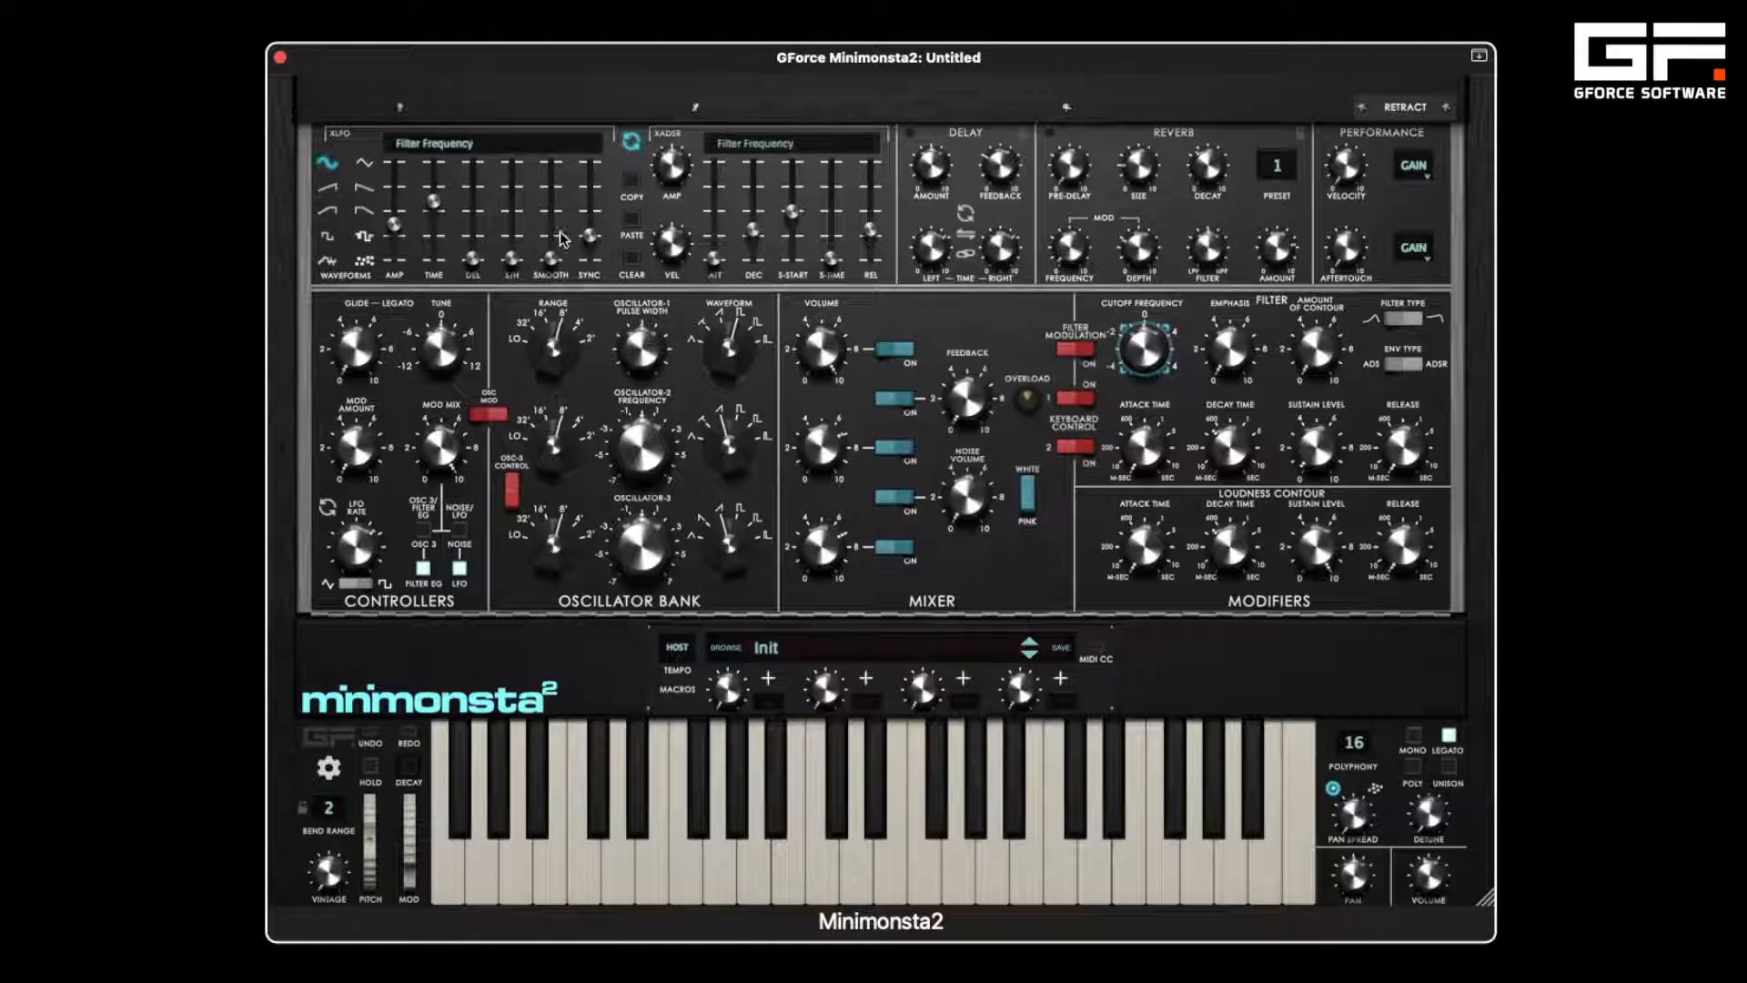
pyautogui.moveTo(595, 234); pyautogui.dragTo(595, 235)
pyautogui.moveTo(596, 235); pyautogui.dragTo(594, 176)
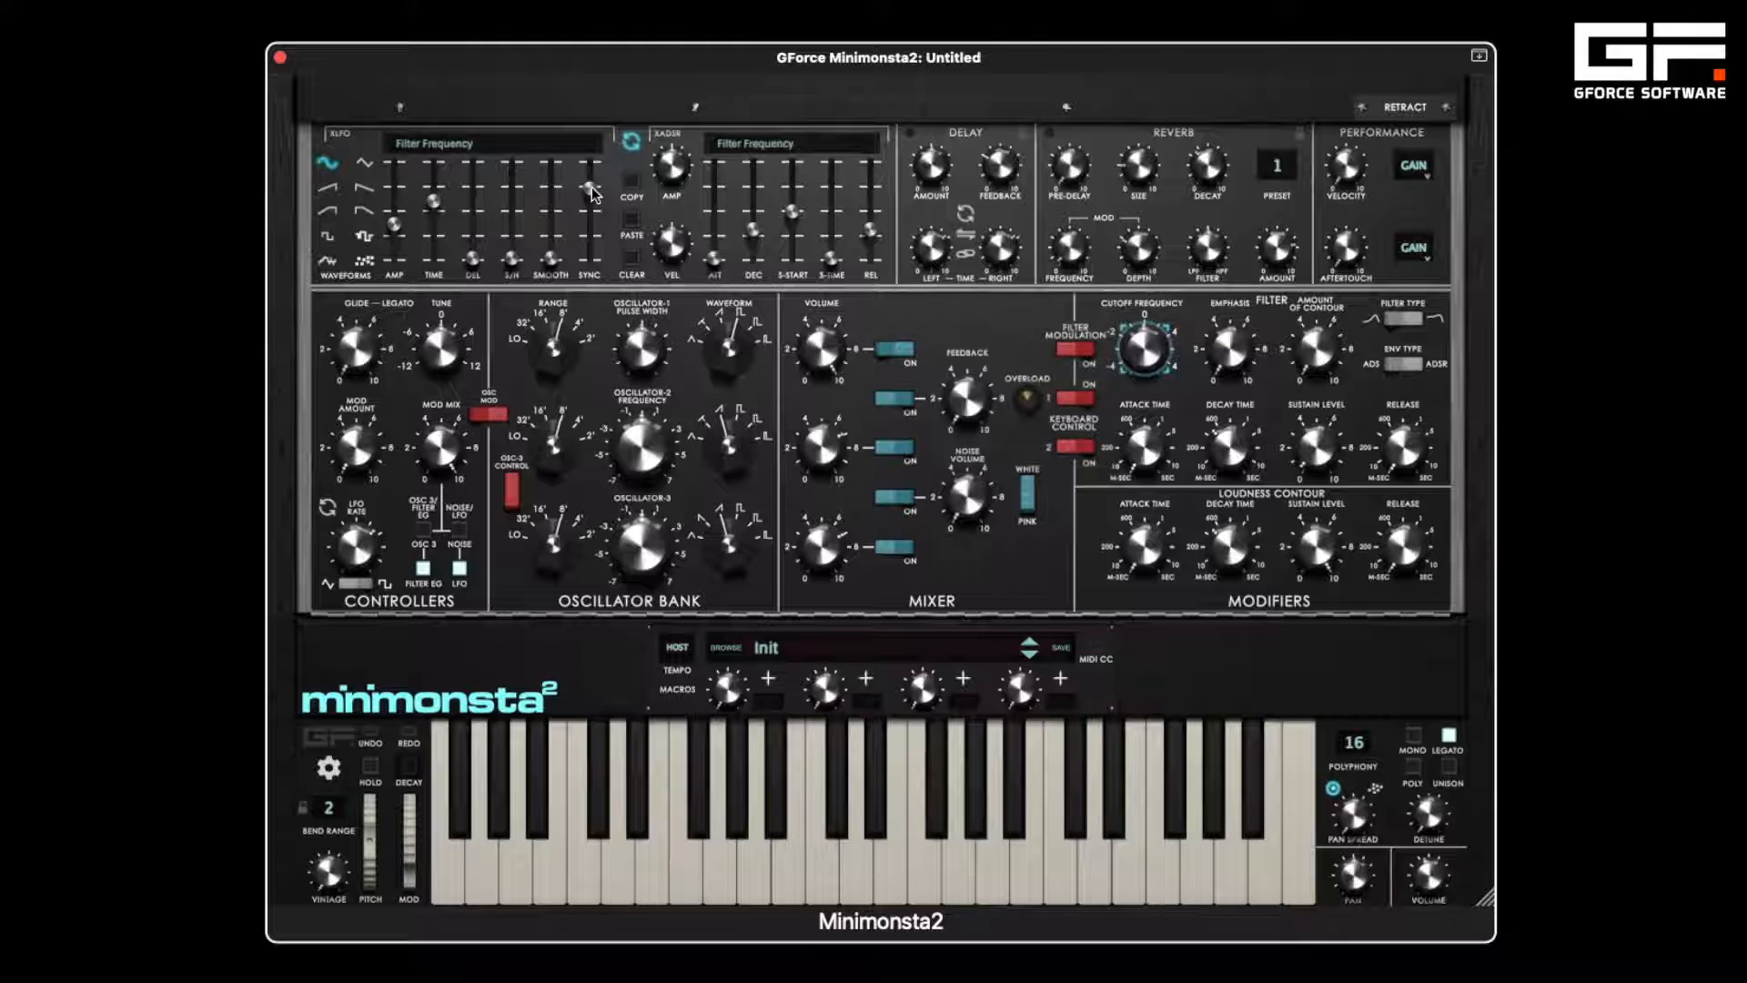
pyautogui.moveTo(591, 185); pyautogui.dragTo(592, 148)
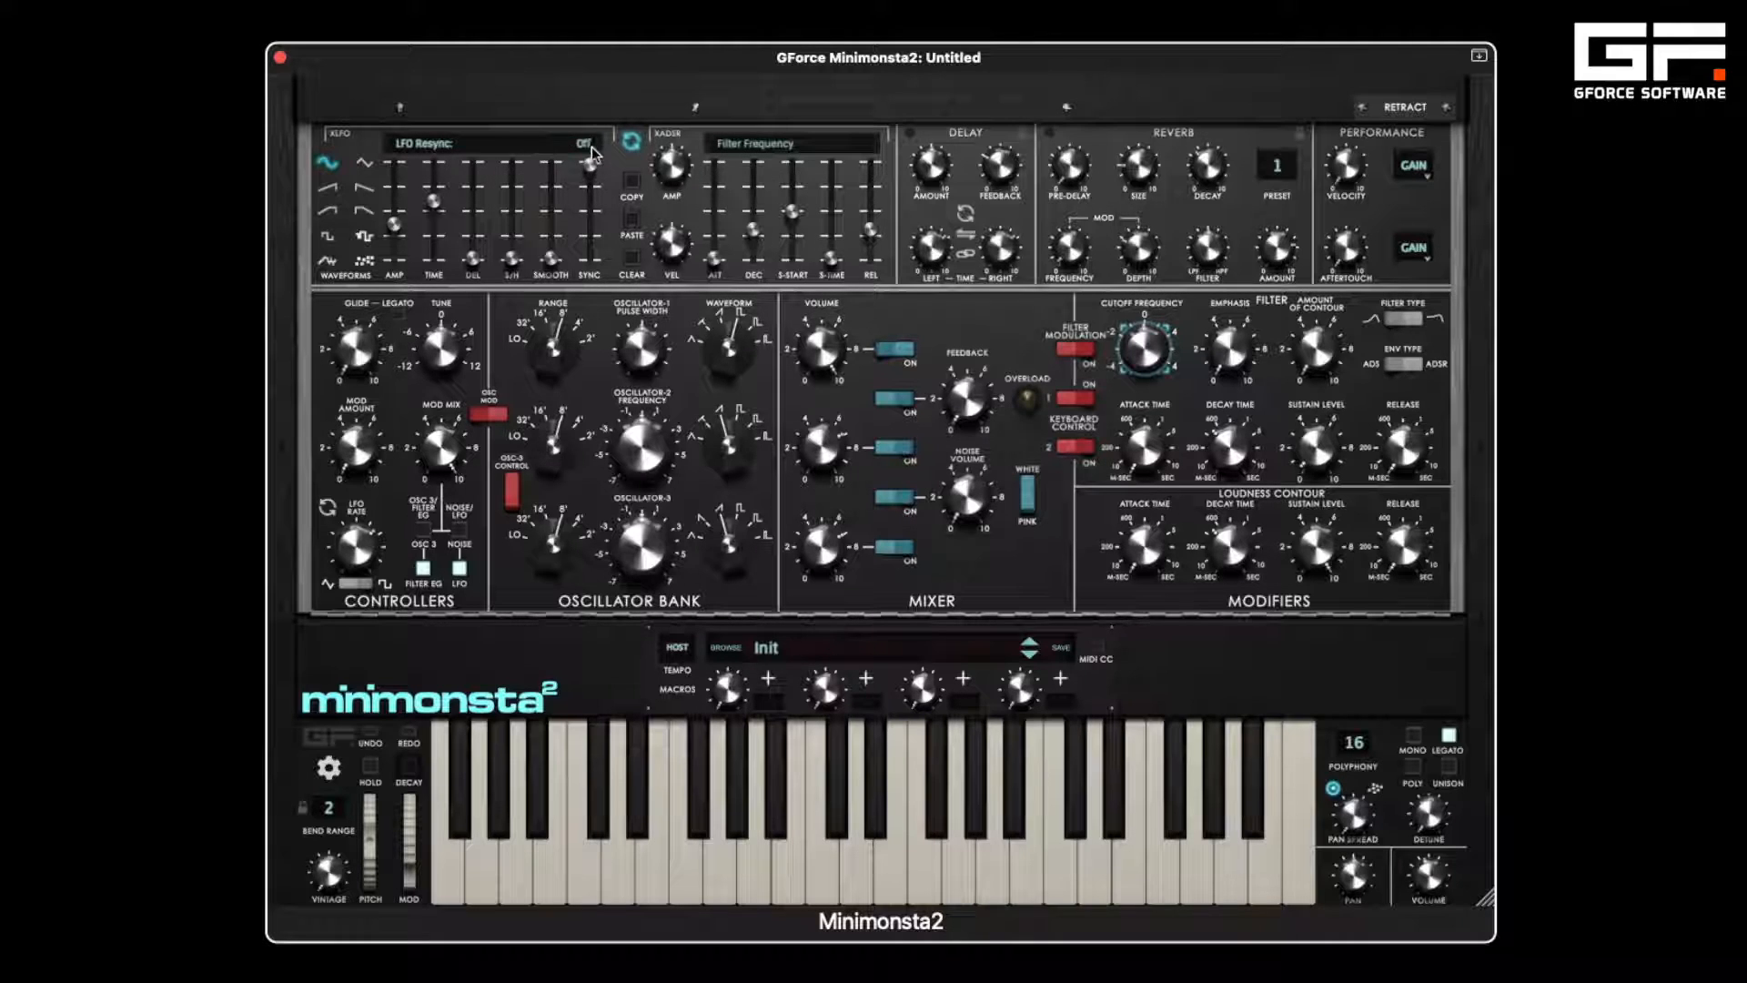
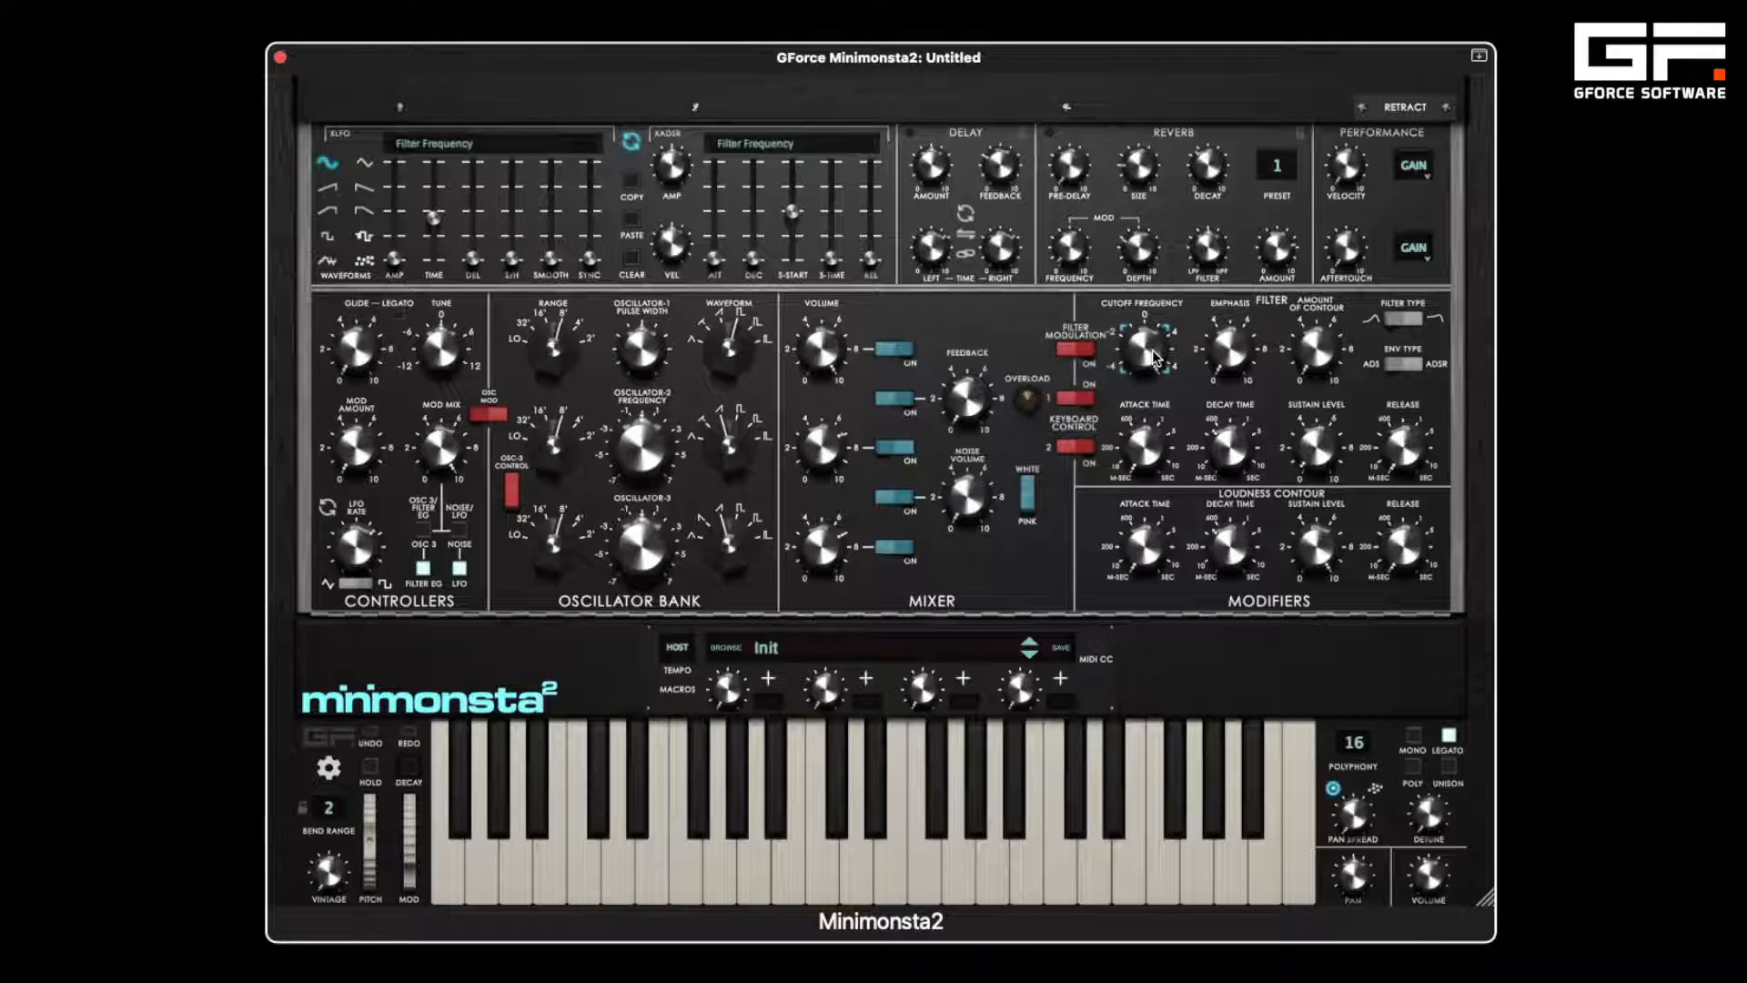
# - Select the Oscillator 2 frequency for modulation and sweep its XADSR amount in the positive and negative directions
pyautogui.click(637, 446)
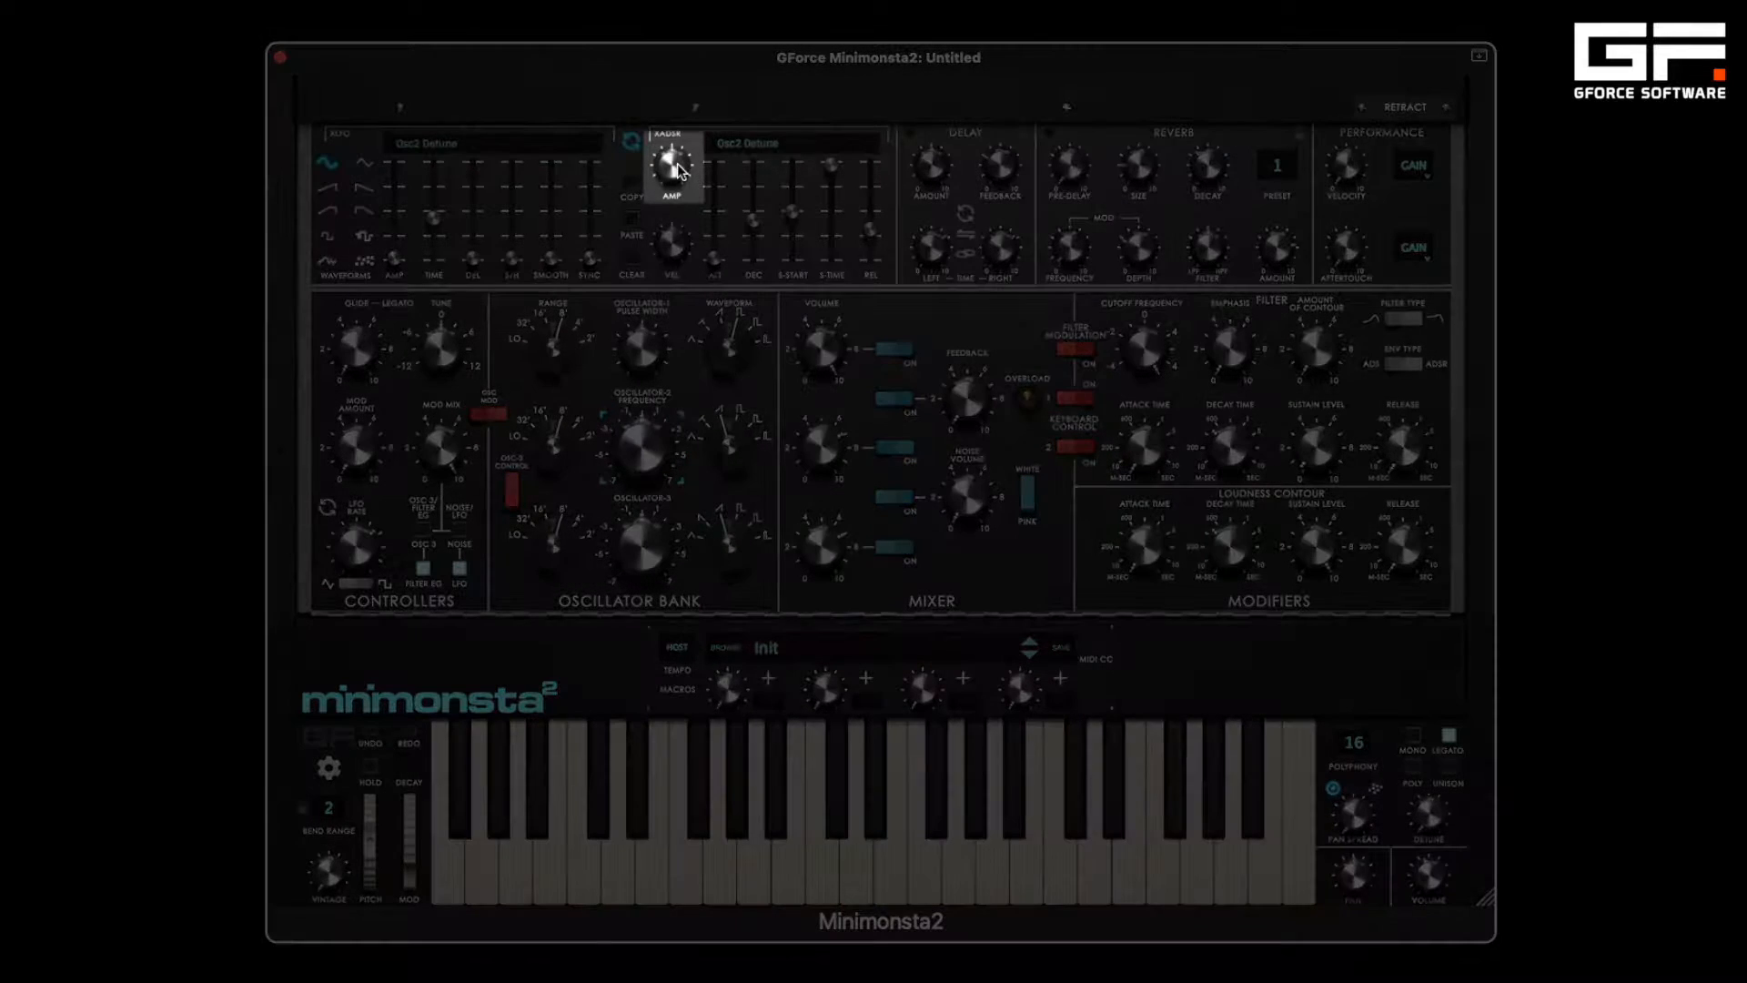
pyautogui.moveTo(677, 164)
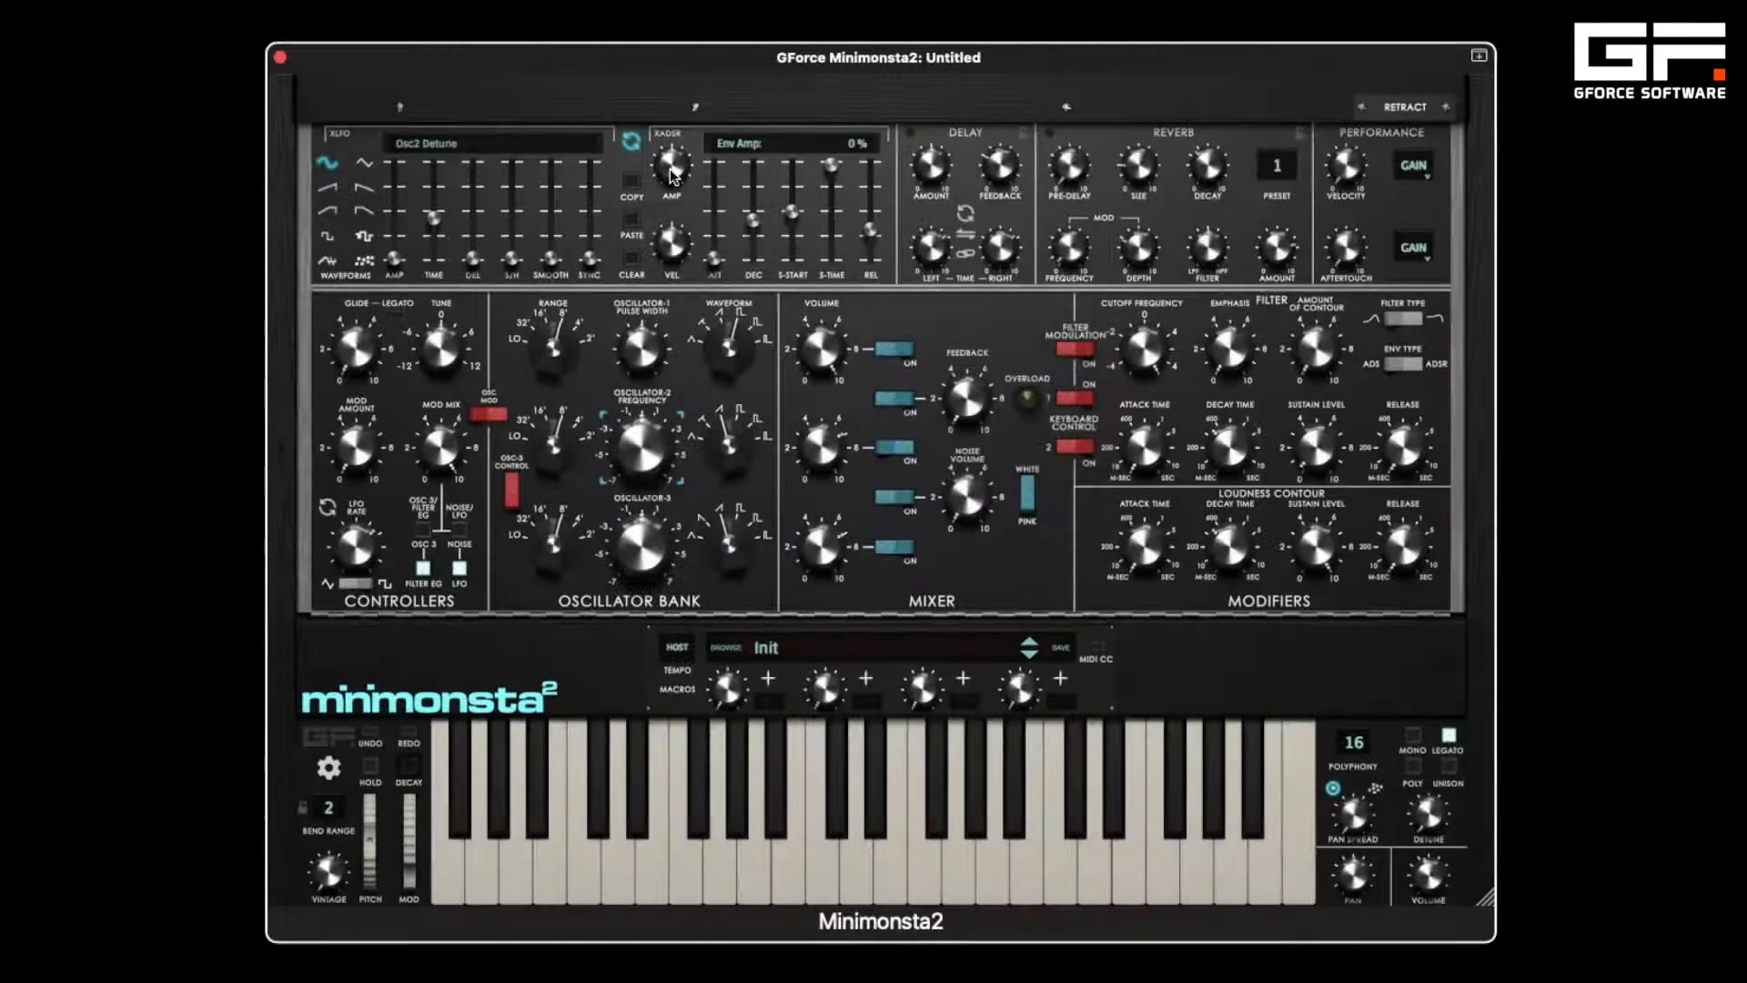
pyautogui.moveTo(669, 168); pyautogui.dragTo(665, 65)
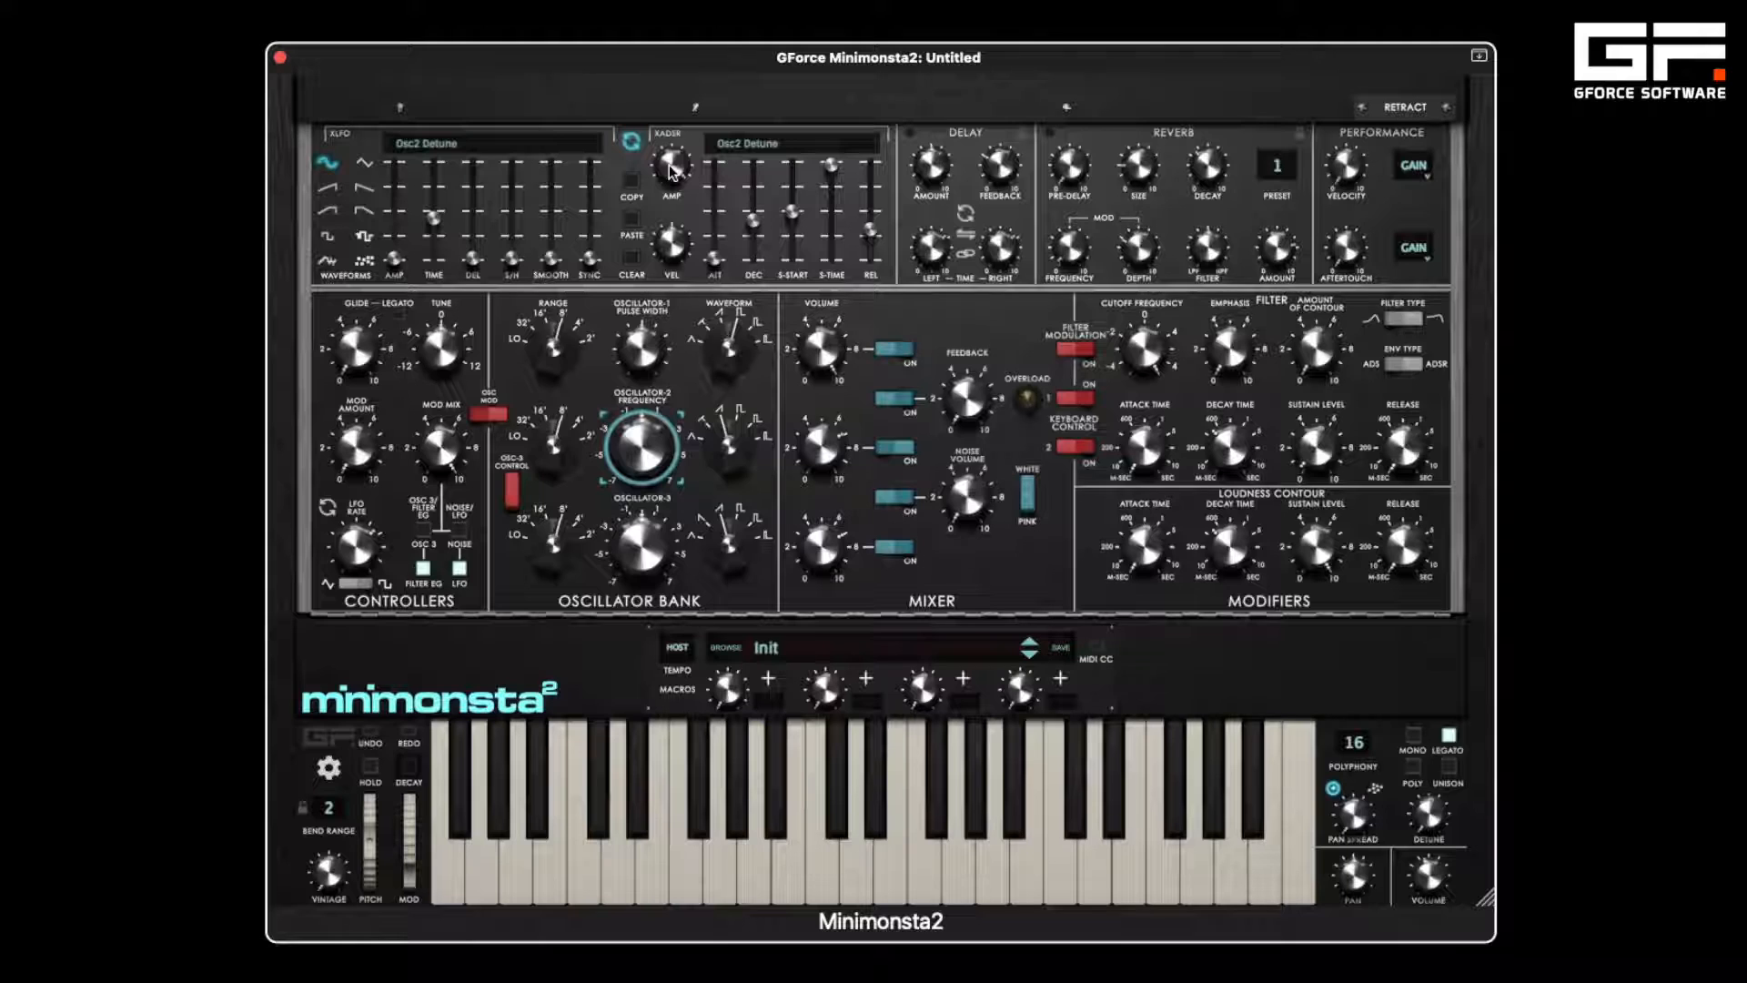
pyautogui.moveTo(671, 171); pyautogui.dragTo(667, 470)
# - Toggle XMod Sync while switching between Oscillator 3, filter cutoff and Oscillator 2 frequency, finishing on Oscillator 2 with sync off
pyautogui.click(632, 144)
pyautogui.click(631, 526)
pyautogui.click(1134, 341)
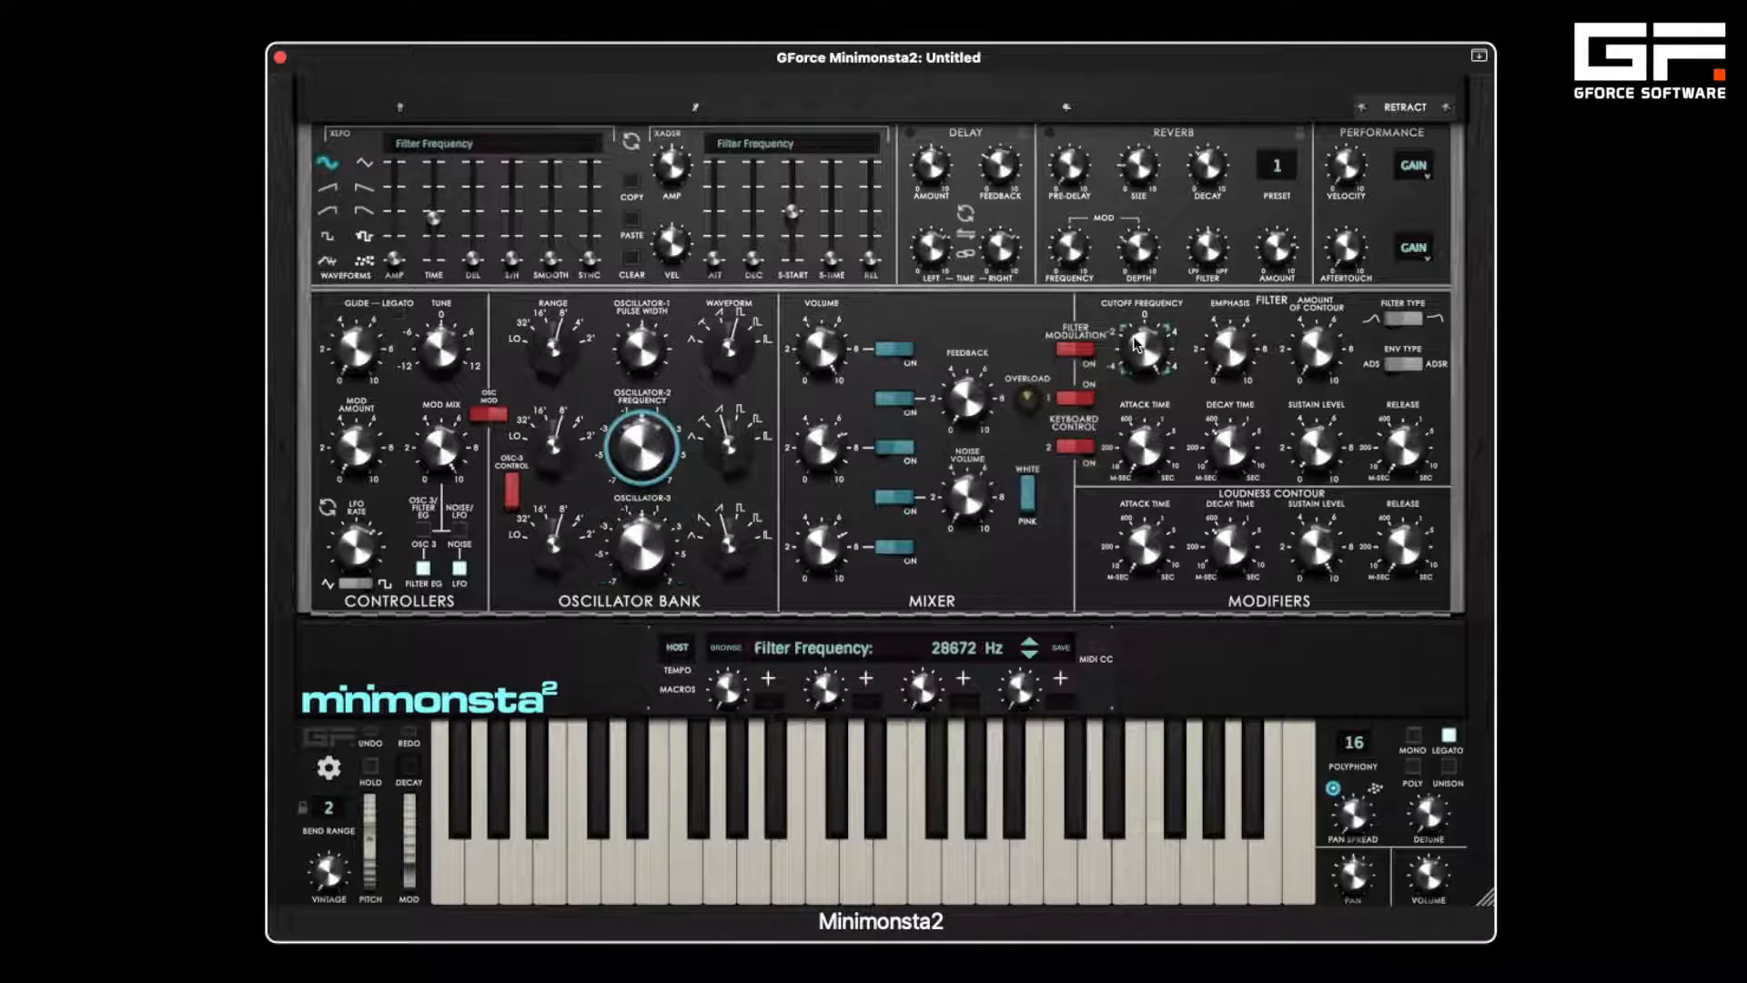
pyautogui.click(631, 144)
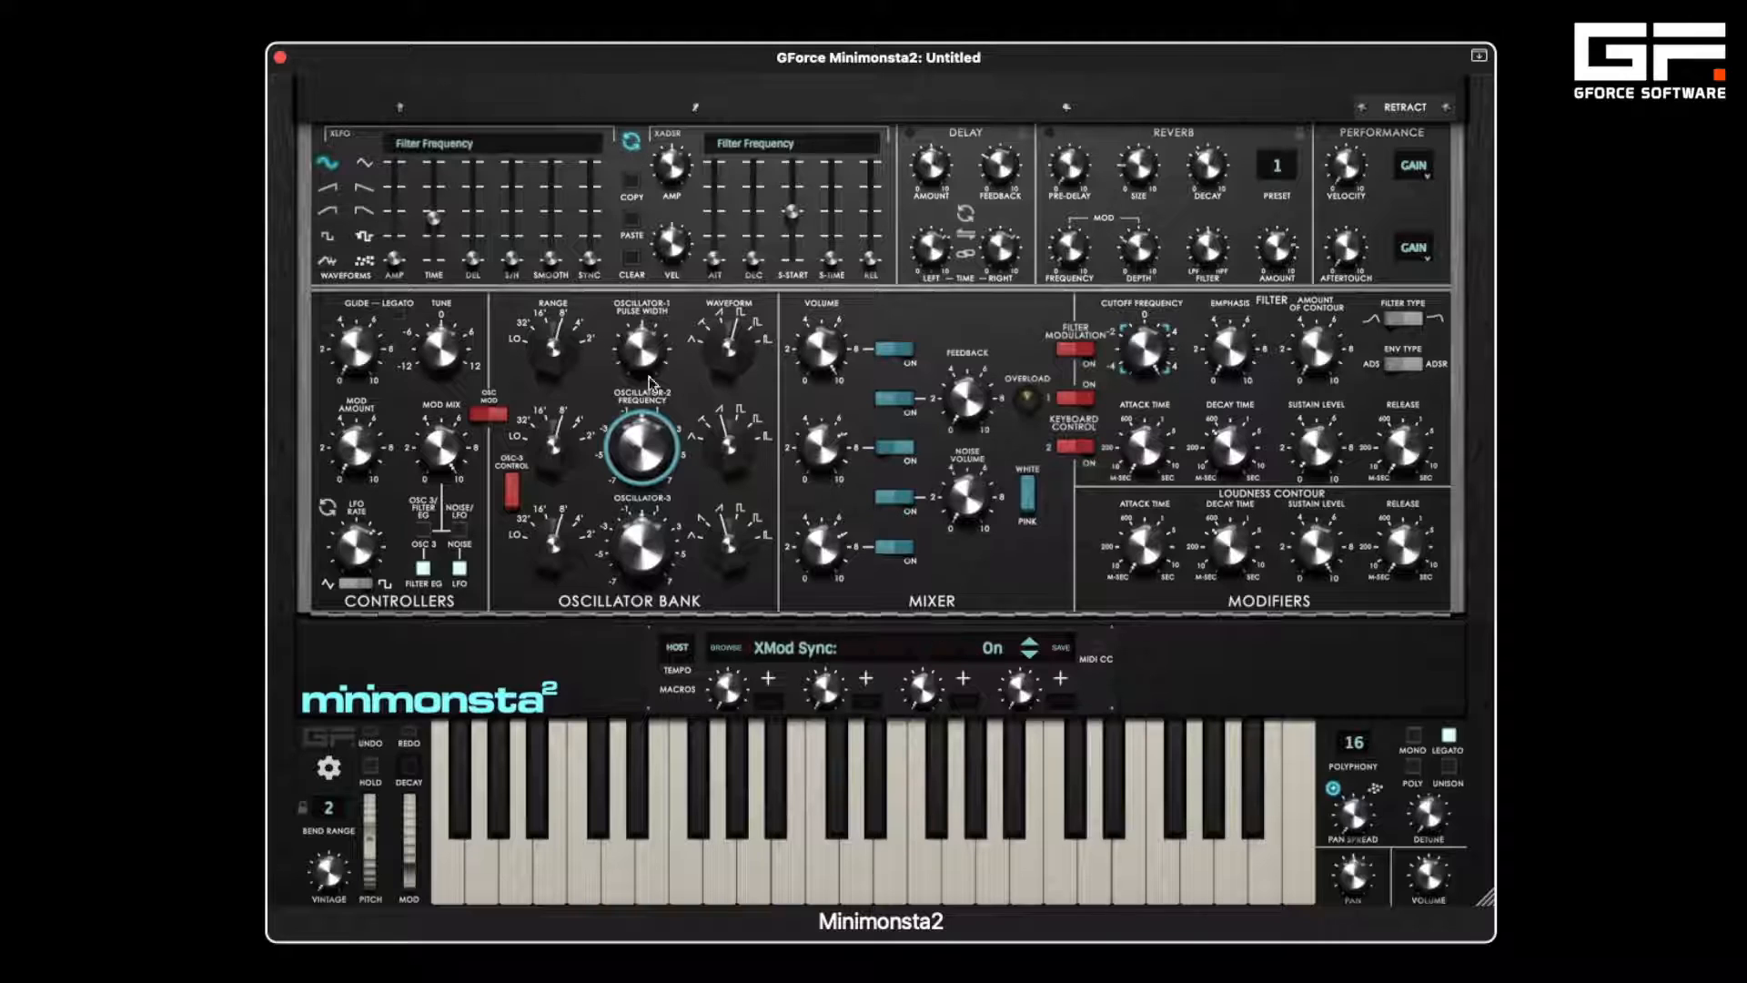
pyautogui.click(646, 453)
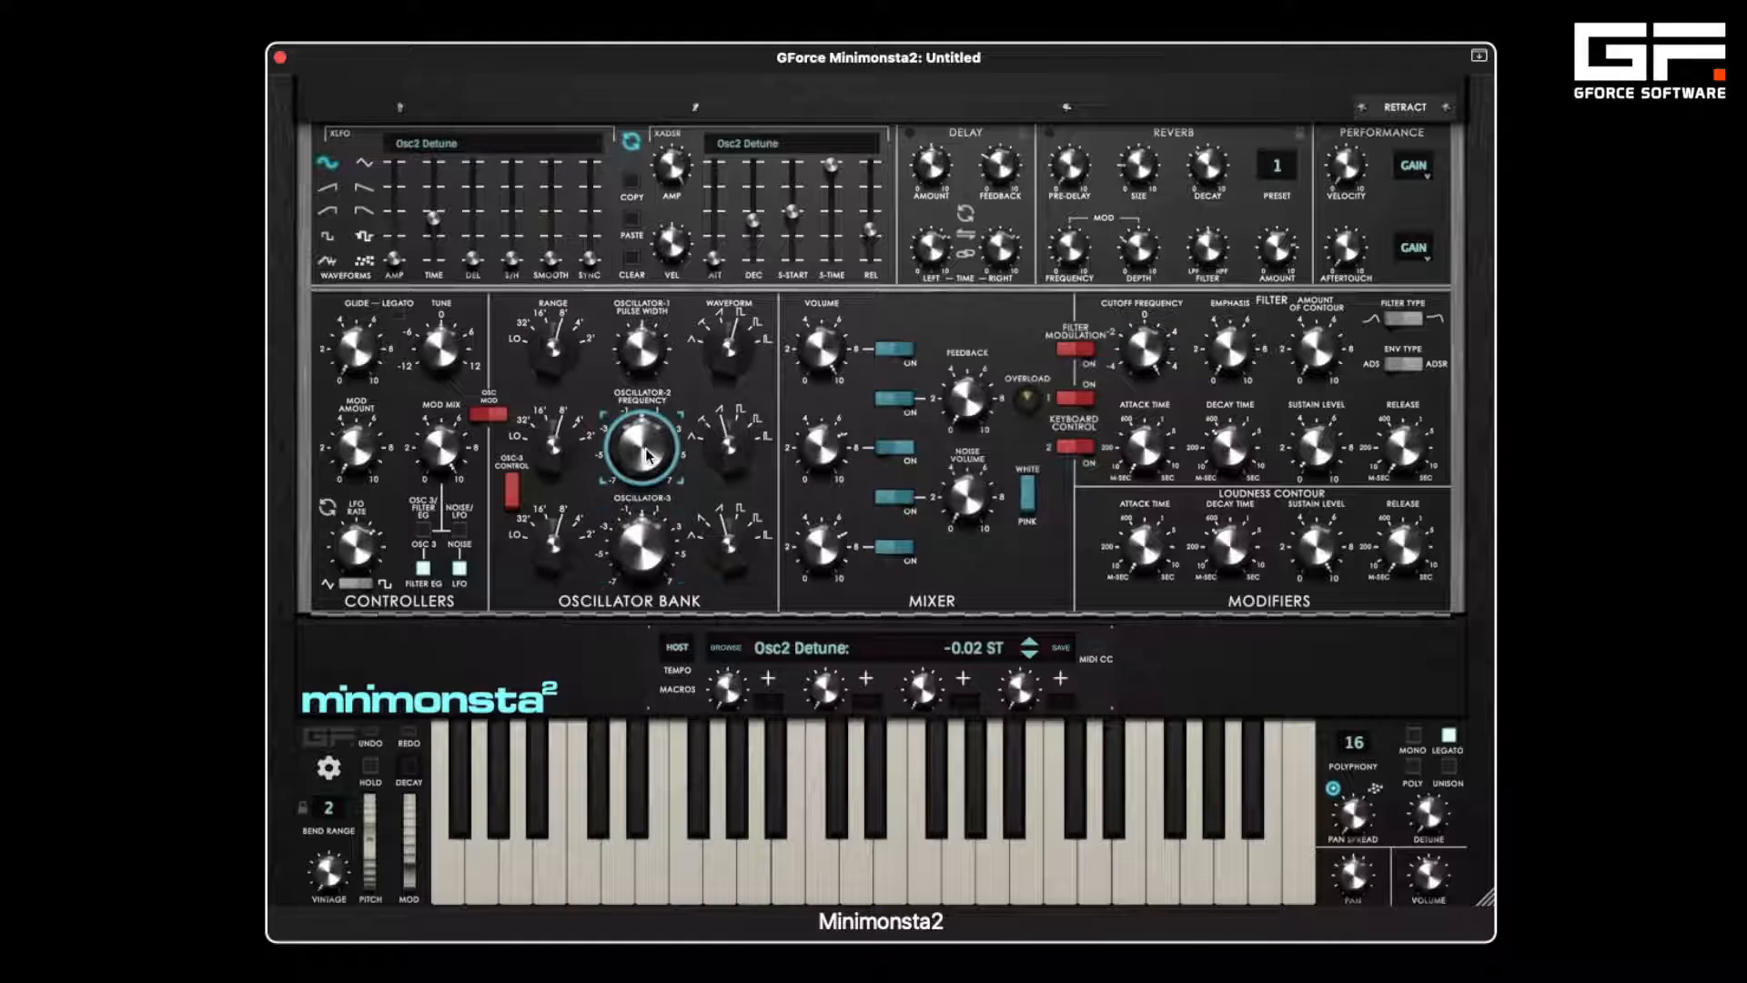
pyautogui.click(631, 143)
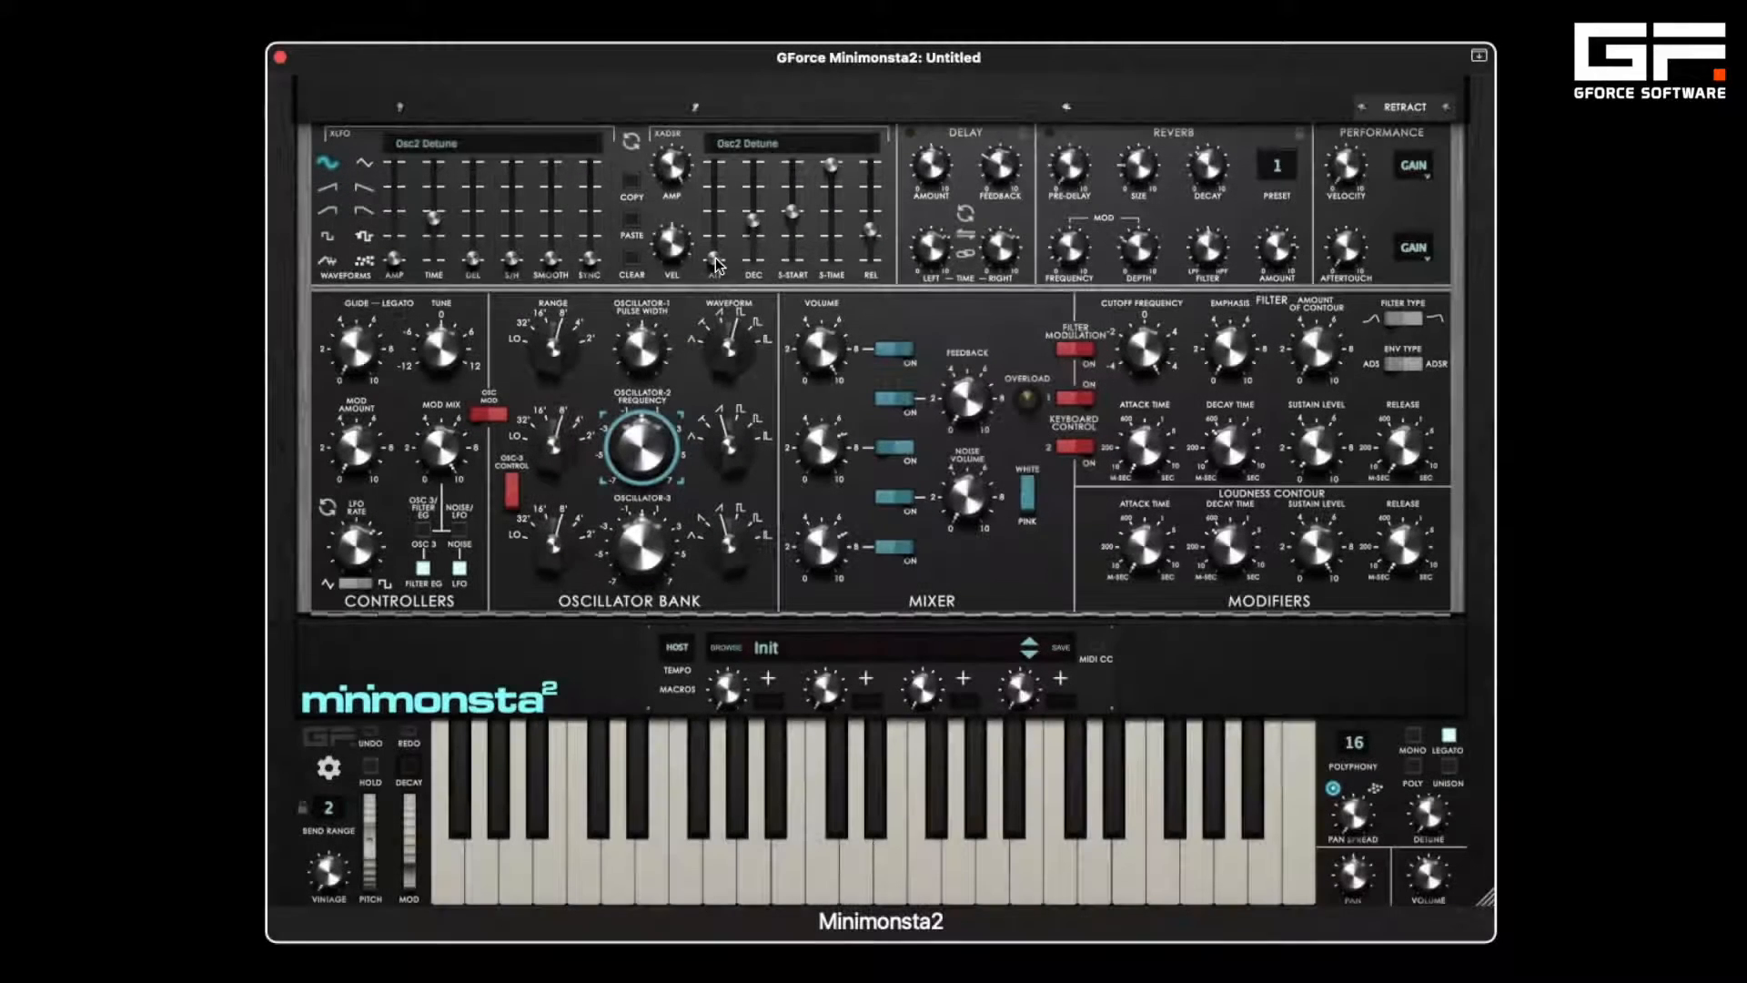
# - Lengthen the attack and decay of the Oscillator 2 frequency XADSR, settling on a moderate attack
pyautogui.moveTo(716, 265); pyautogui.dragTo(714, 189)
pyautogui.moveTo(714, 199); pyautogui.dragTo(713, 244)
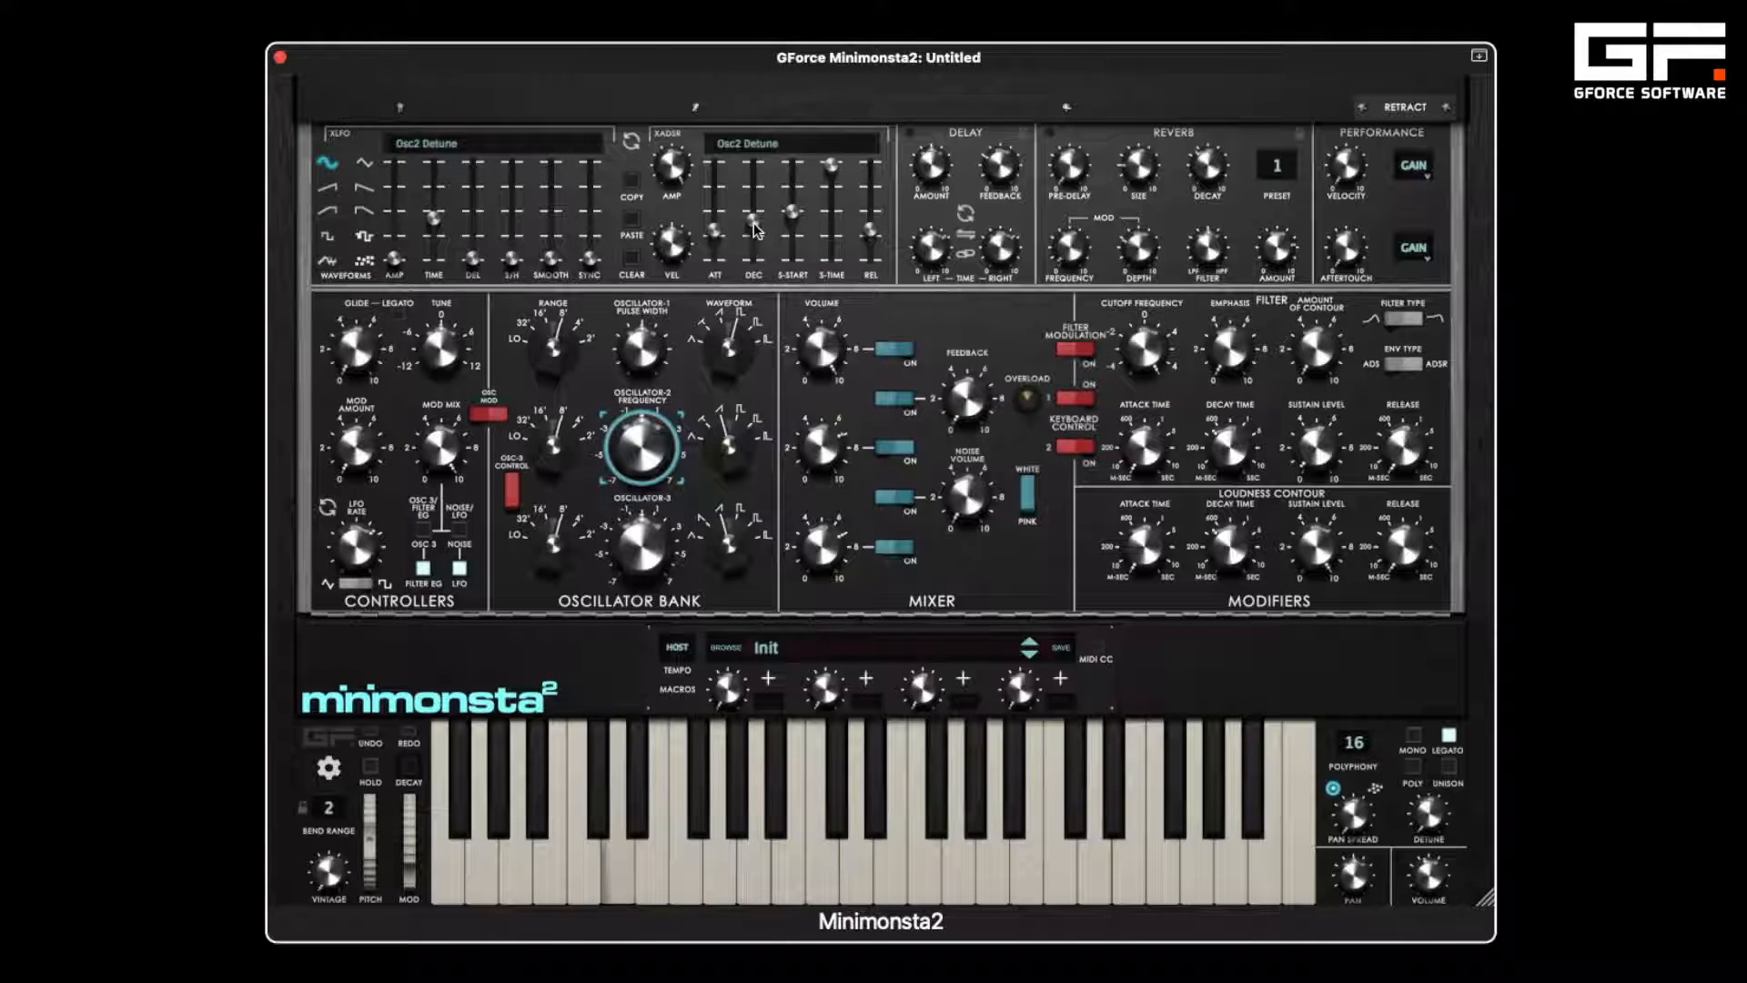
pyautogui.moveTo(754, 230)
pyautogui.mouseDown()
pyautogui.moveTo(755, 204)
pyautogui.moveTo(754, 240)
pyautogui.moveTo(755, 218)
pyautogui.mouseUp()
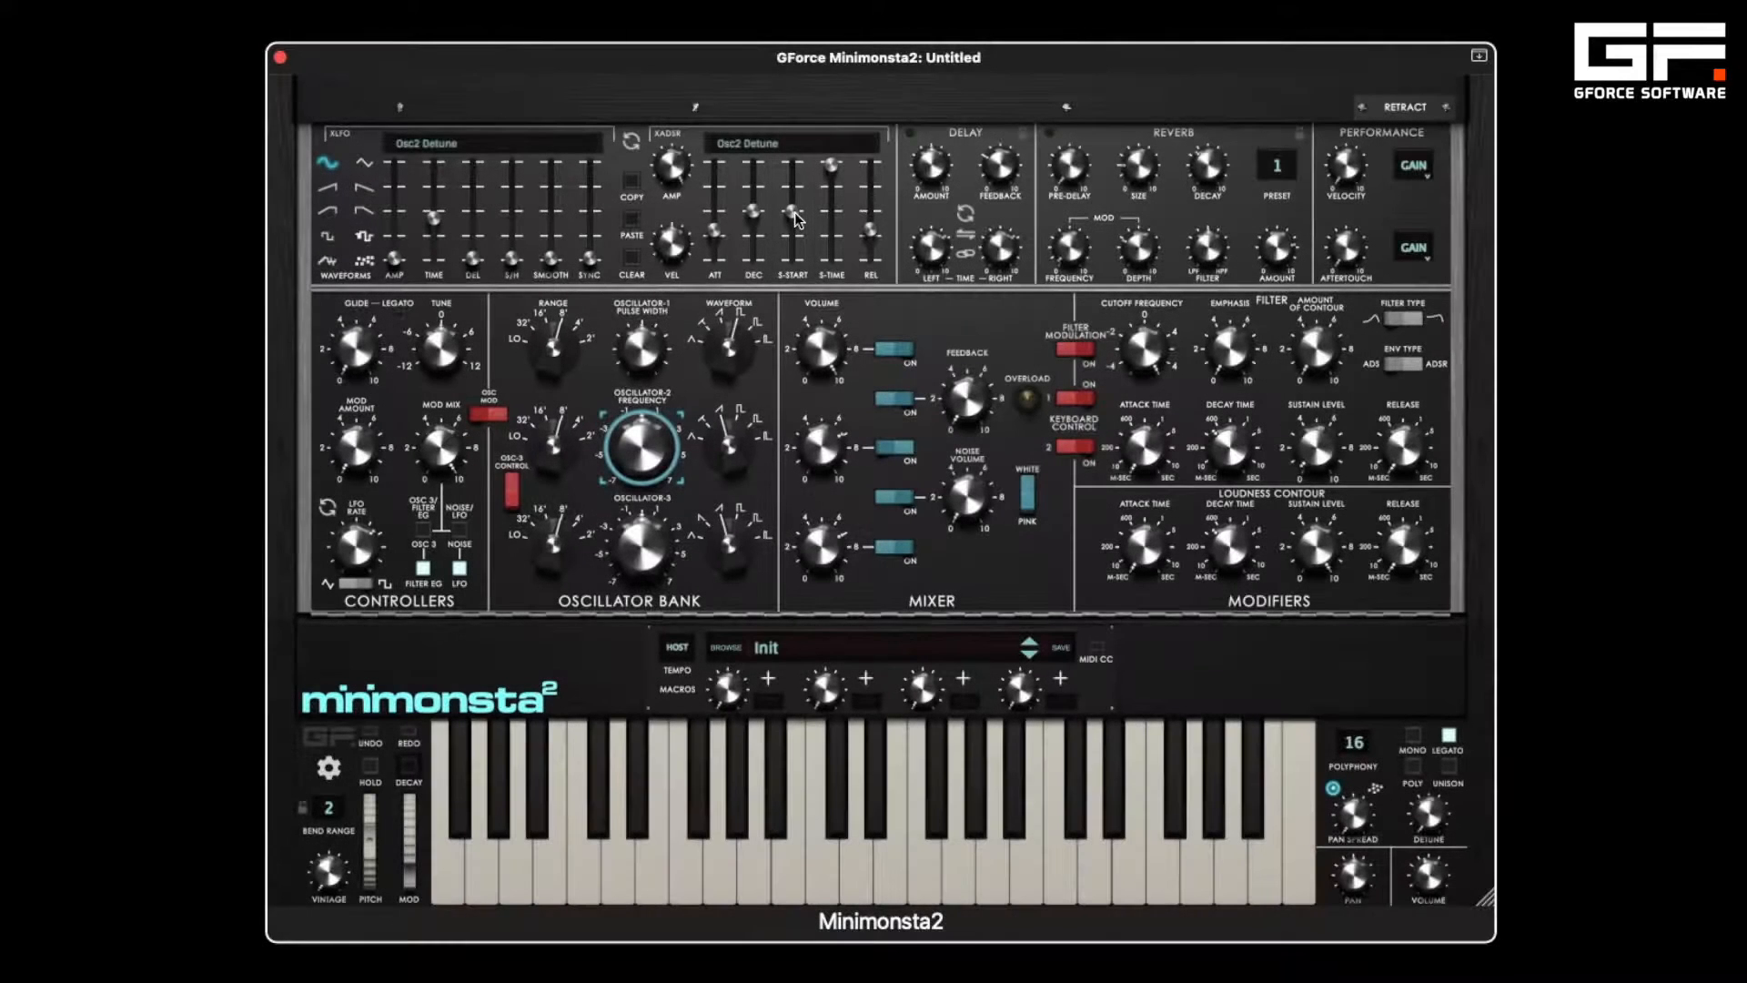
# - Try positive, 0 % and -100 % slope start values on the Oscillator 2 frequency XADSR, finishing on a raised positive value
pyautogui.click(794, 212)
pyautogui.moveTo(790, 210); pyautogui.dragTo(792, 153)
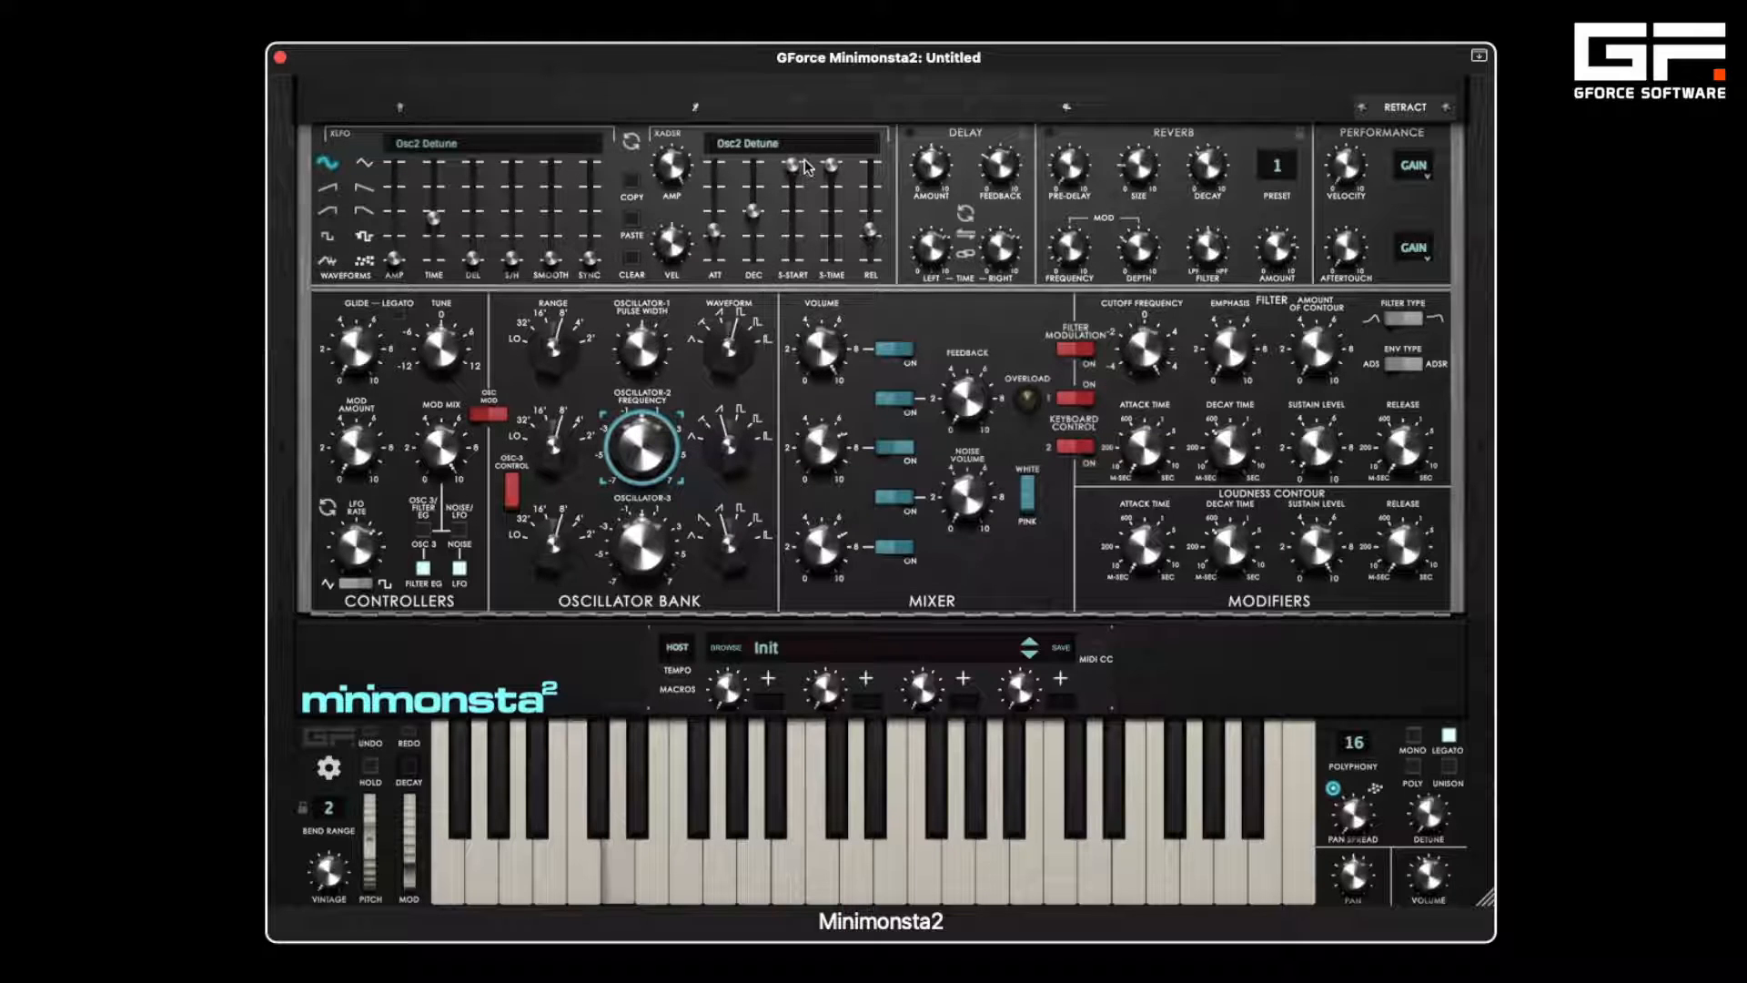
pyautogui.moveTo(793, 166); pyautogui.dragTo(795, 214)
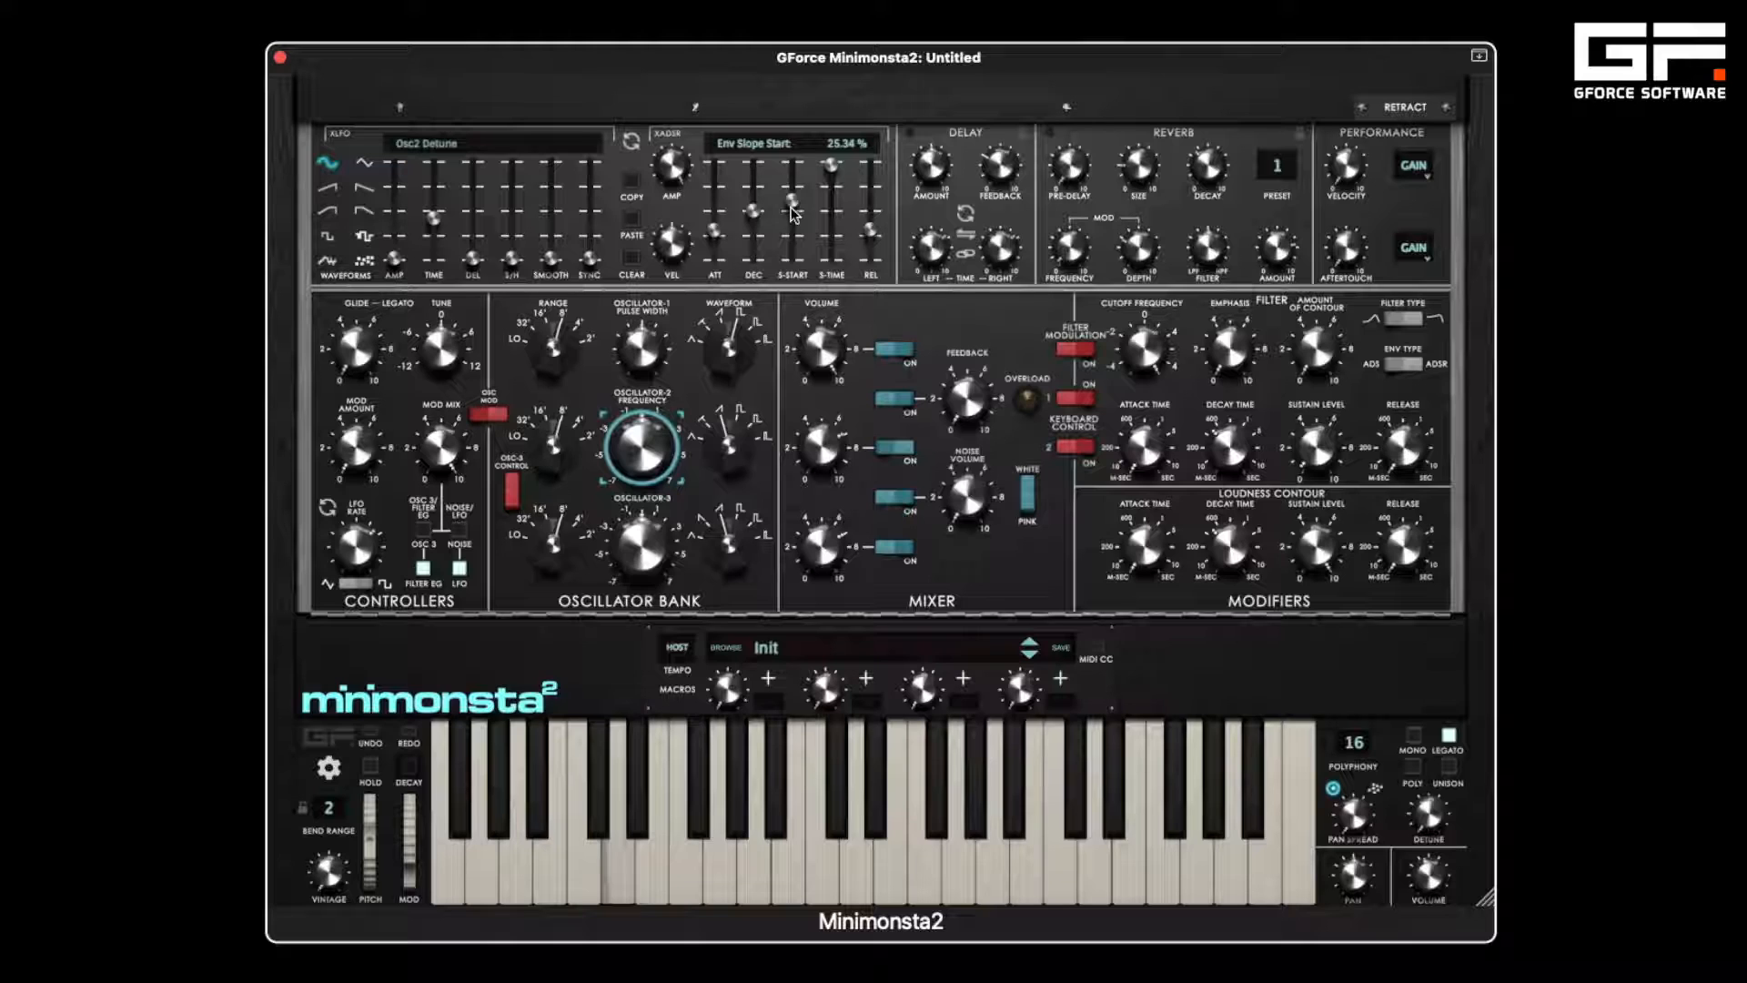
pyautogui.moveTo(795, 214); pyautogui.dragTo(795, 202)
pyautogui.doubleClick(794, 201)
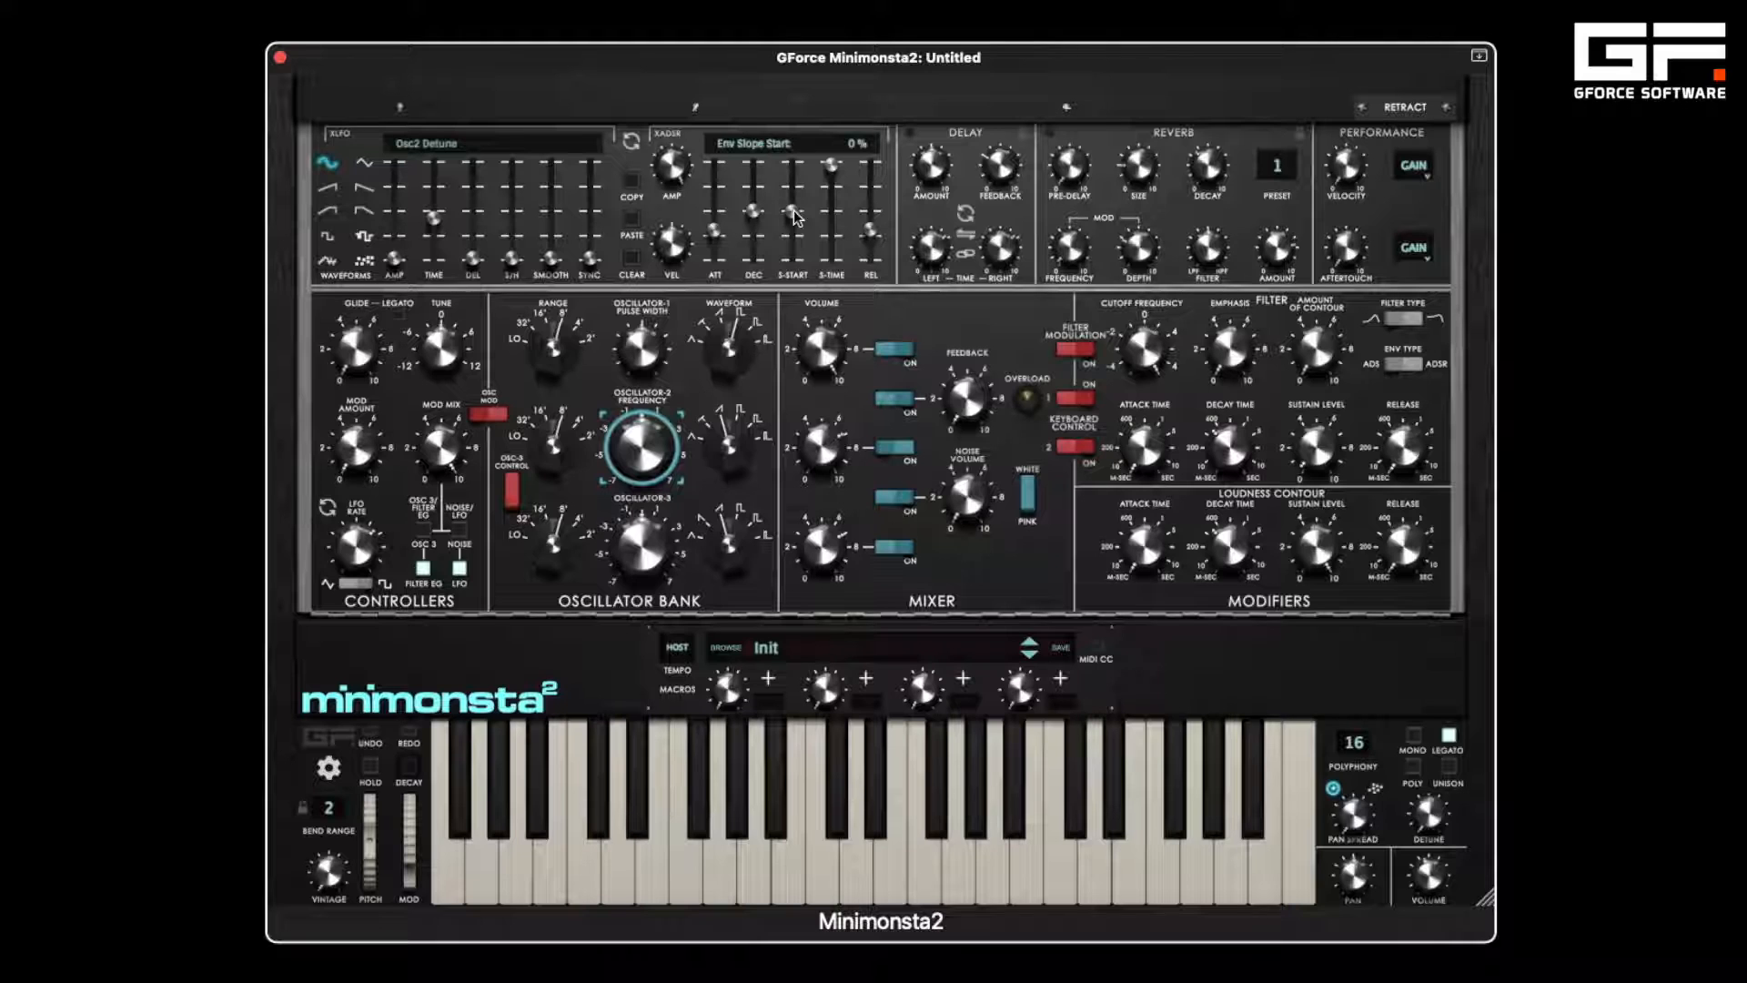
pyautogui.moveTo(794, 211); pyautogui.dragTo(794, 318)
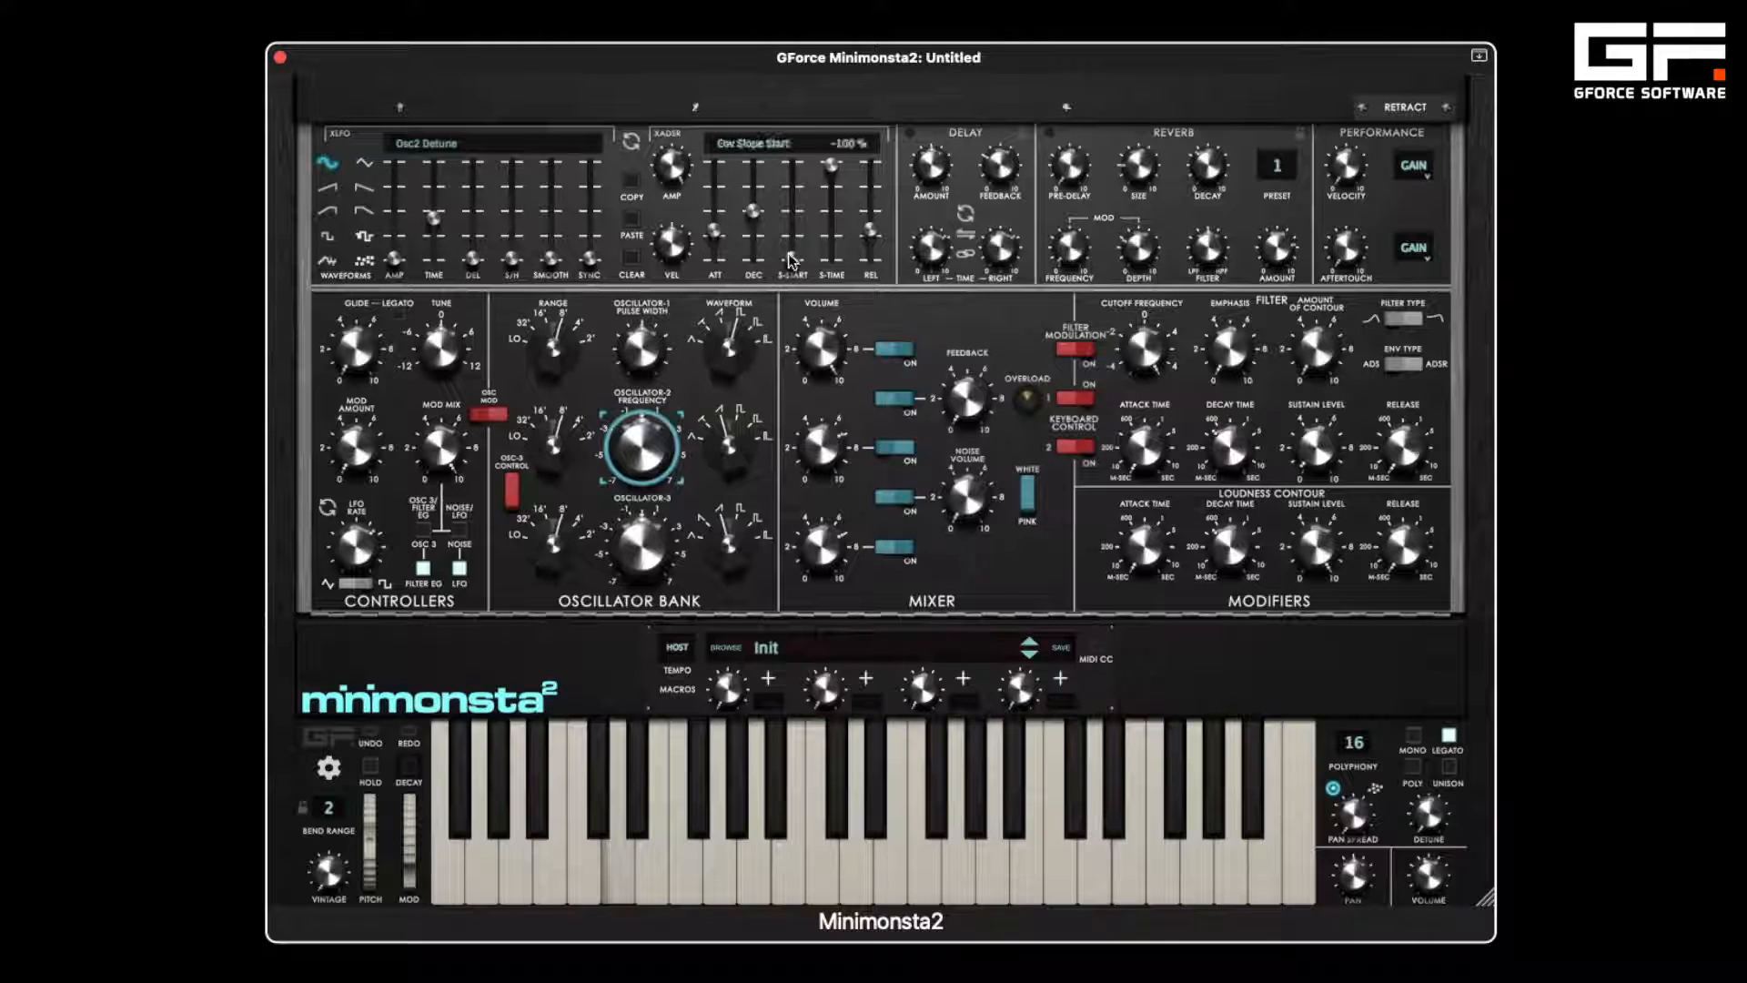
pyautogui.moveTo(793, 259); pyautogui.dragTo(791, 211)
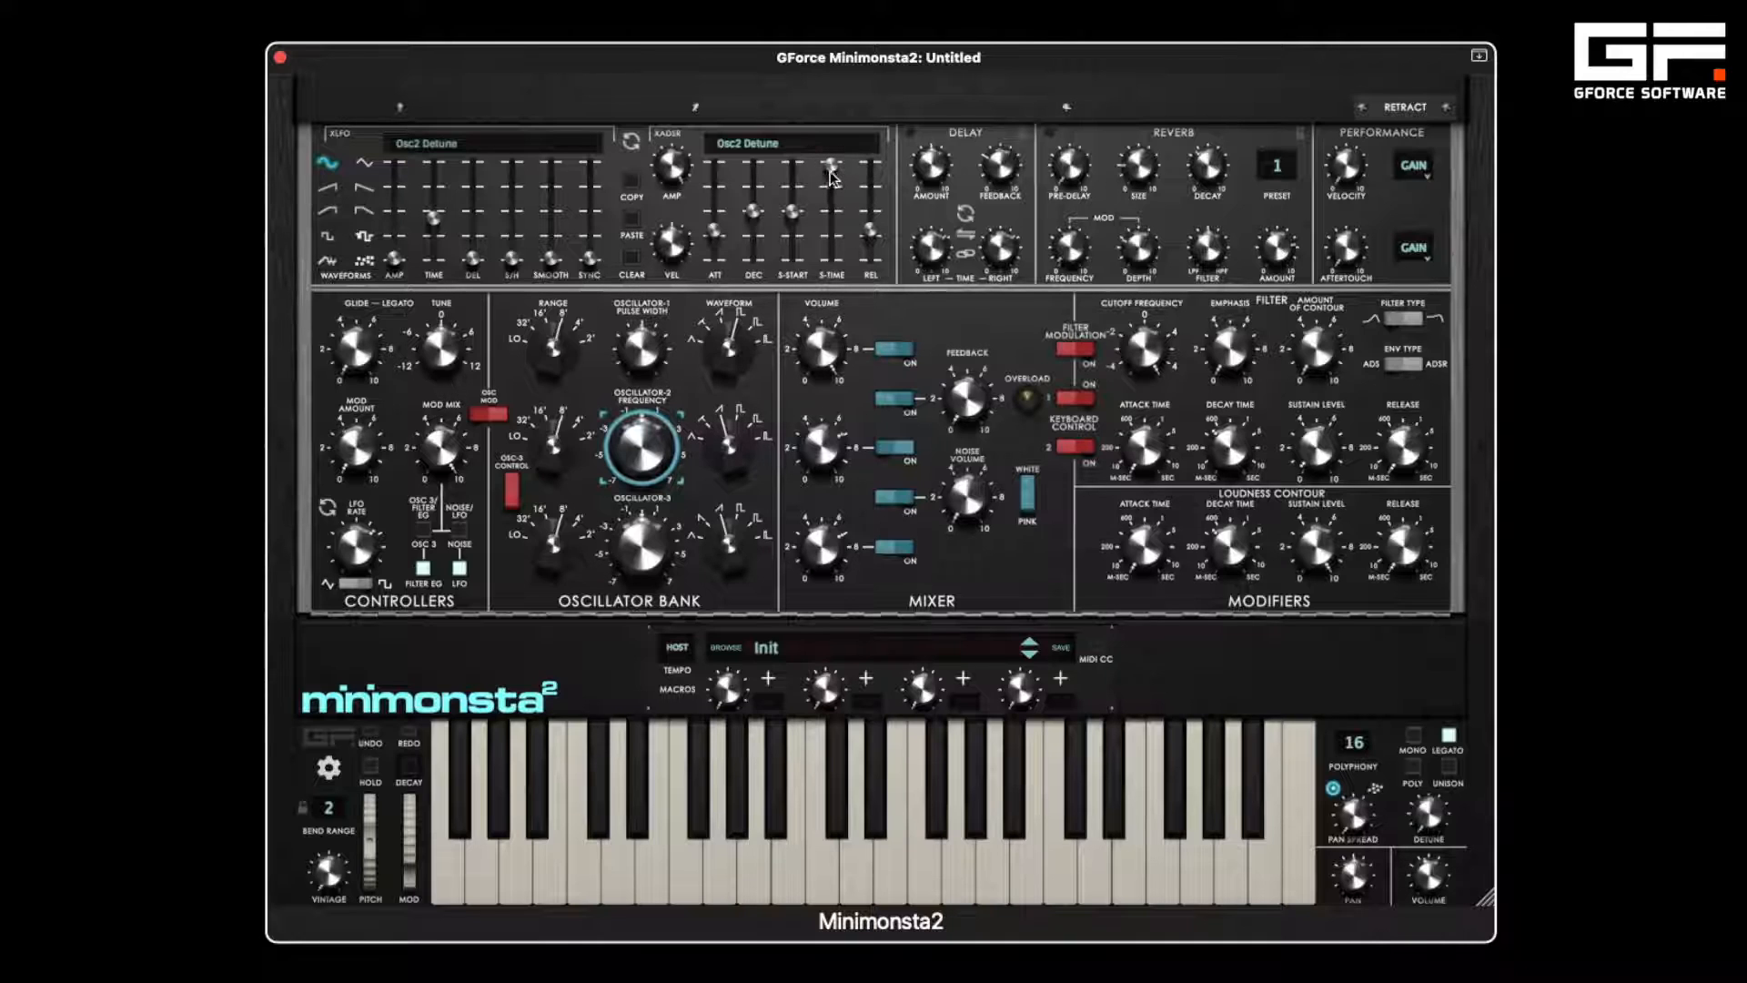
pyautogui.moveTo(794, 210)
pyautogui.moveTo(794, 182); pyautogui.dragTo(793, 177)
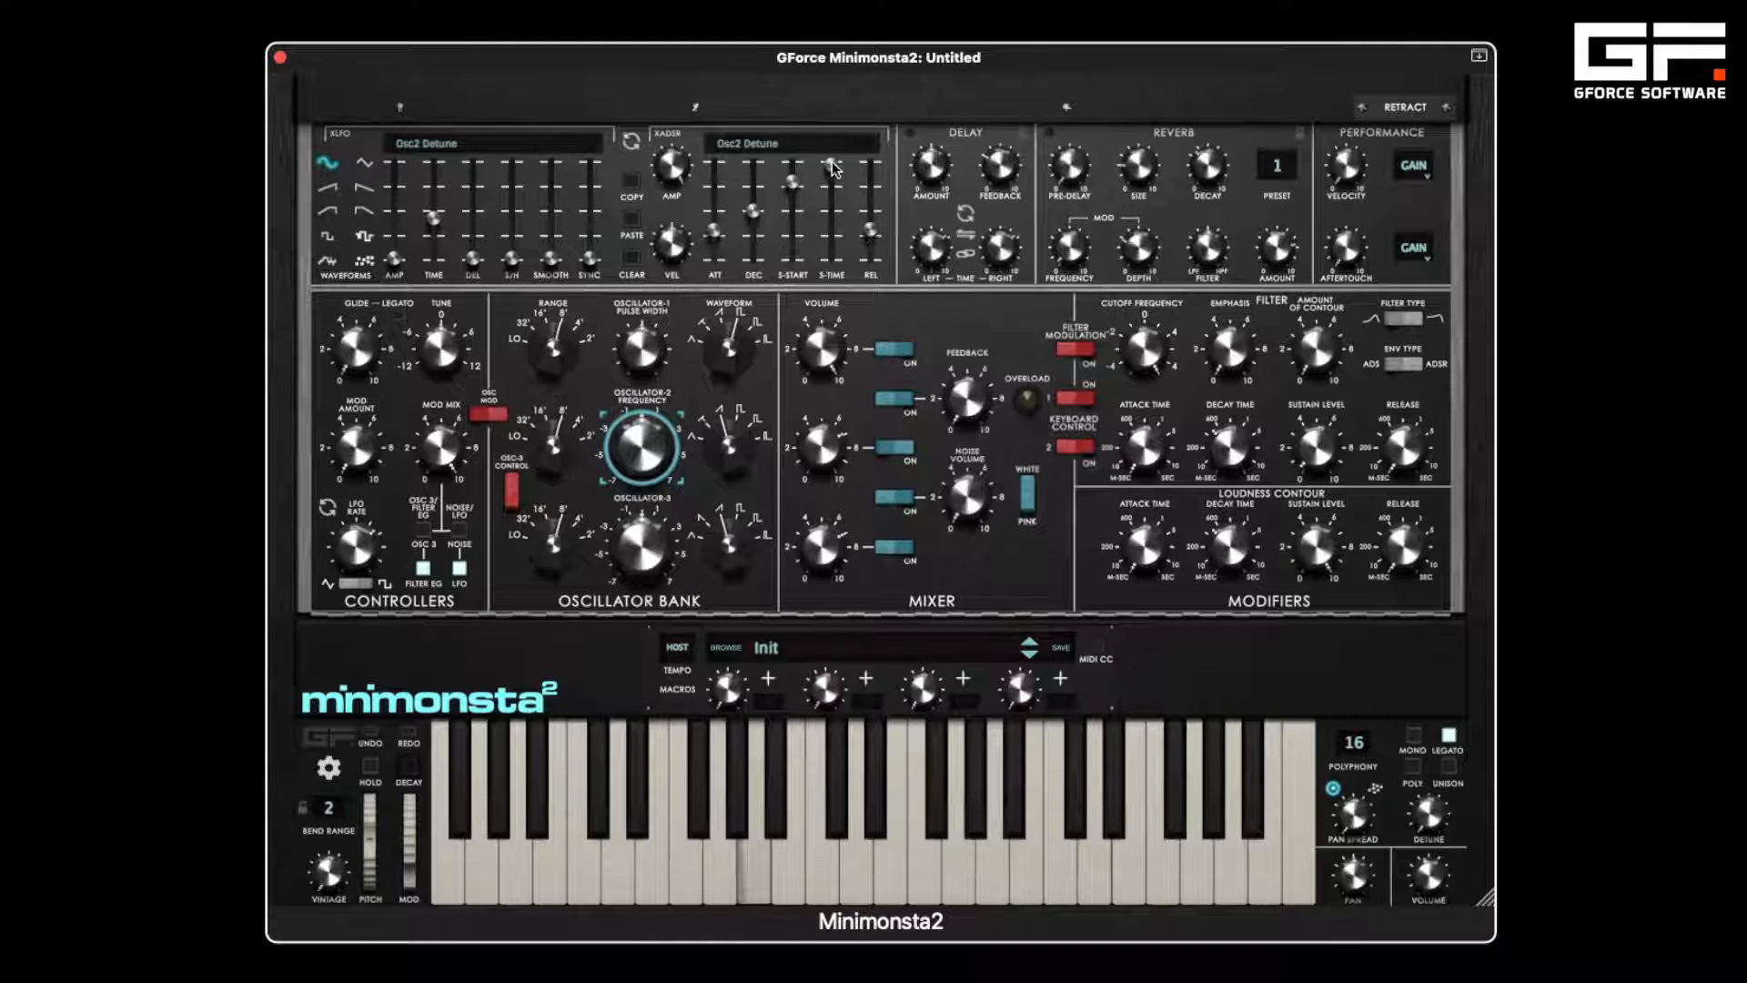
# - Shorten the XADSR slope time for Oscillator 2 frequency and sweep the envelope's velocity amount up and down
pyautogui.moveTo(832, 164); pyautogui.dragTo(831, 226)
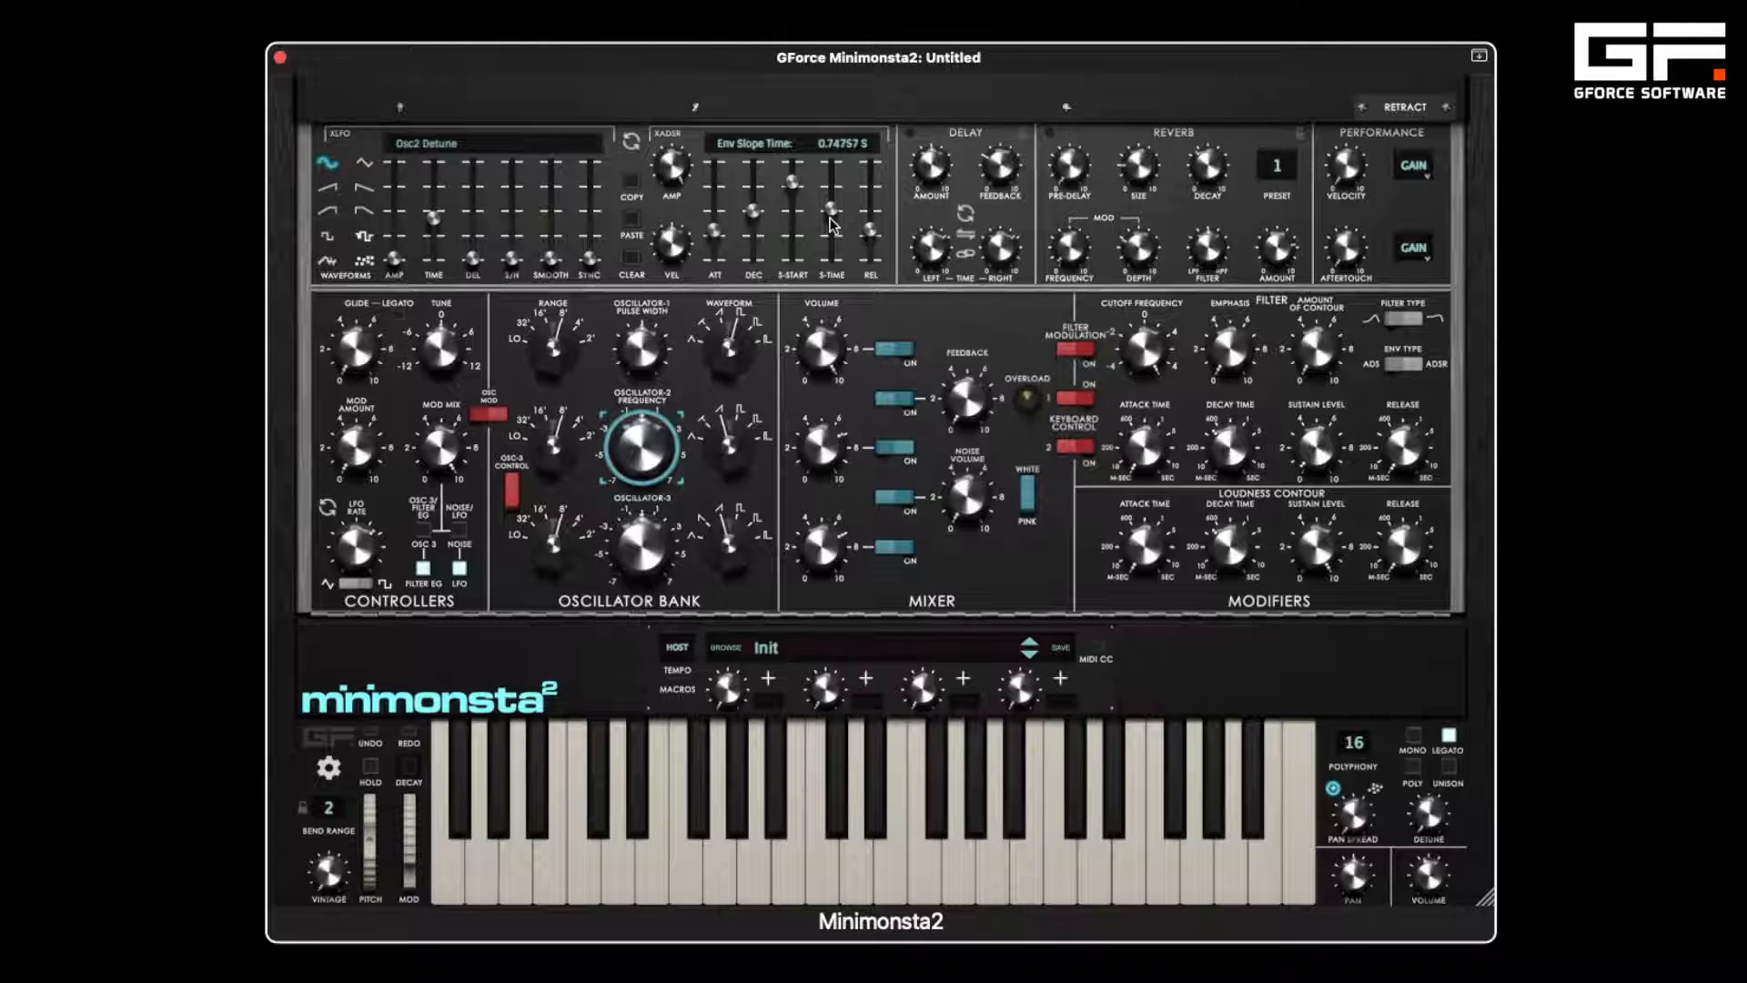
pyautogui.moveTo(831, 225)
pyautogui.mouseDown()
pyautogui.moveTo(831, 279)
pyautogui.moveTo(833, 187)
pyautogui.mouseUp()
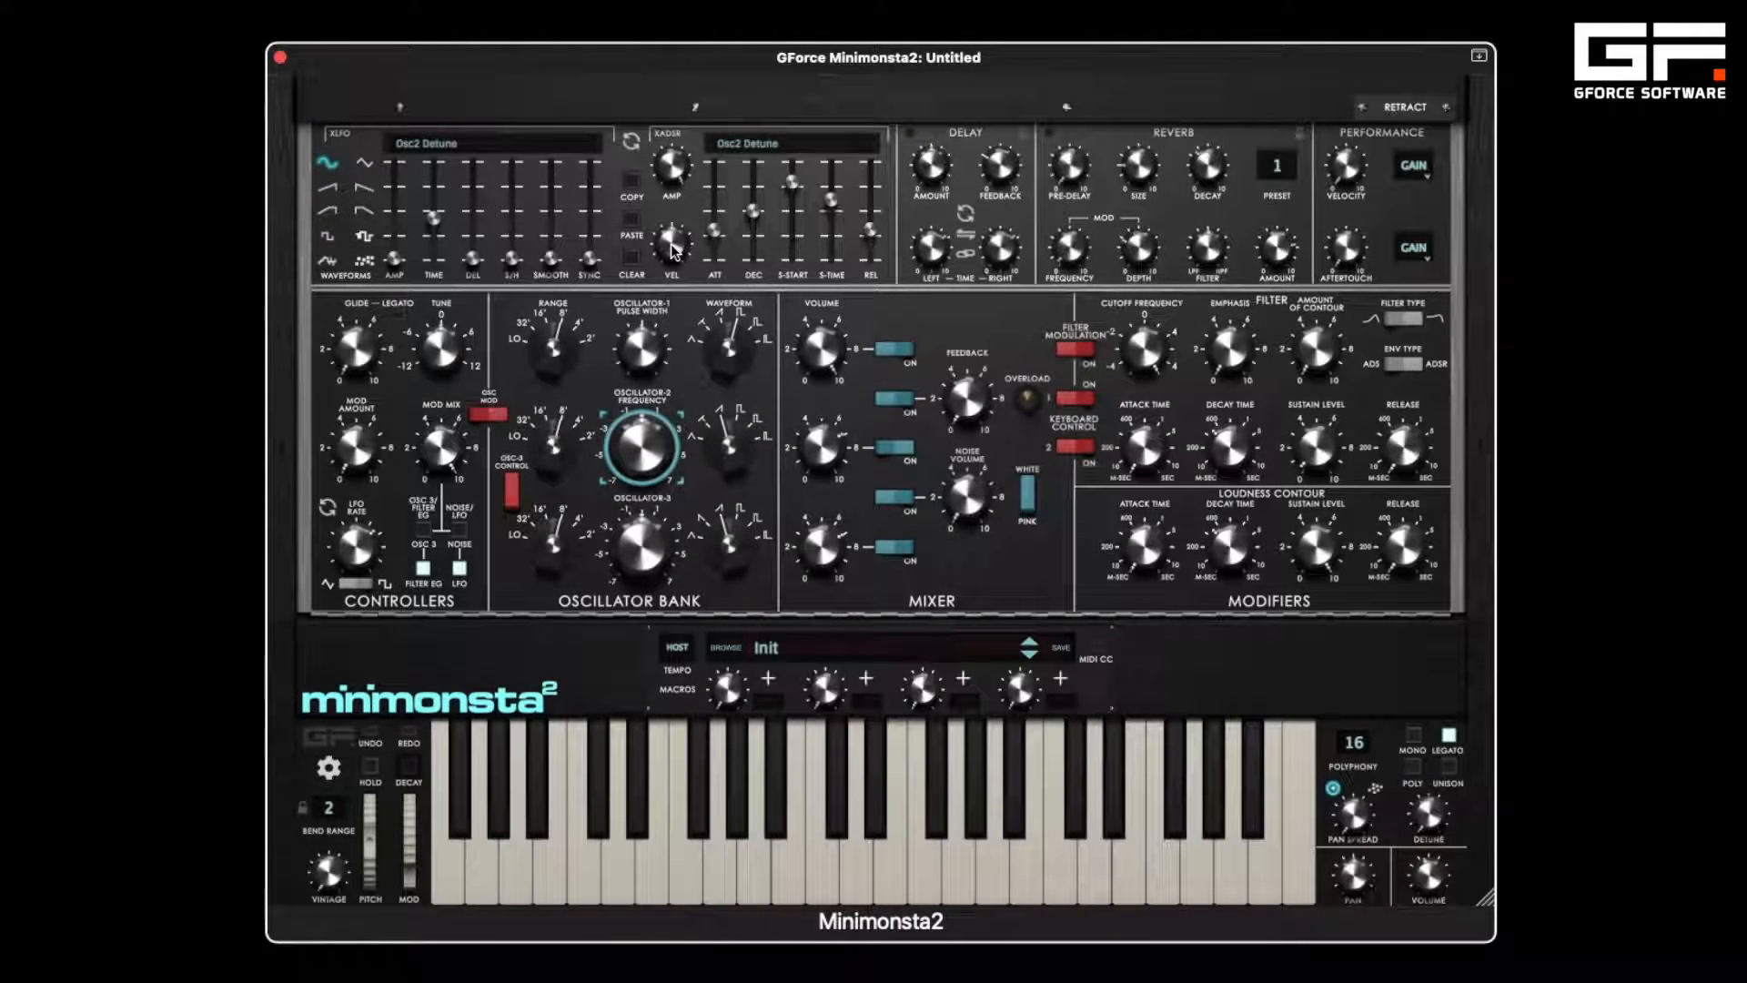
pyautogui.moveTo(672, 242); pyautogui.dragTo(663, 109)
pyautogui.moveTo(672, 246); pyautogui.dragTo(689, 510)
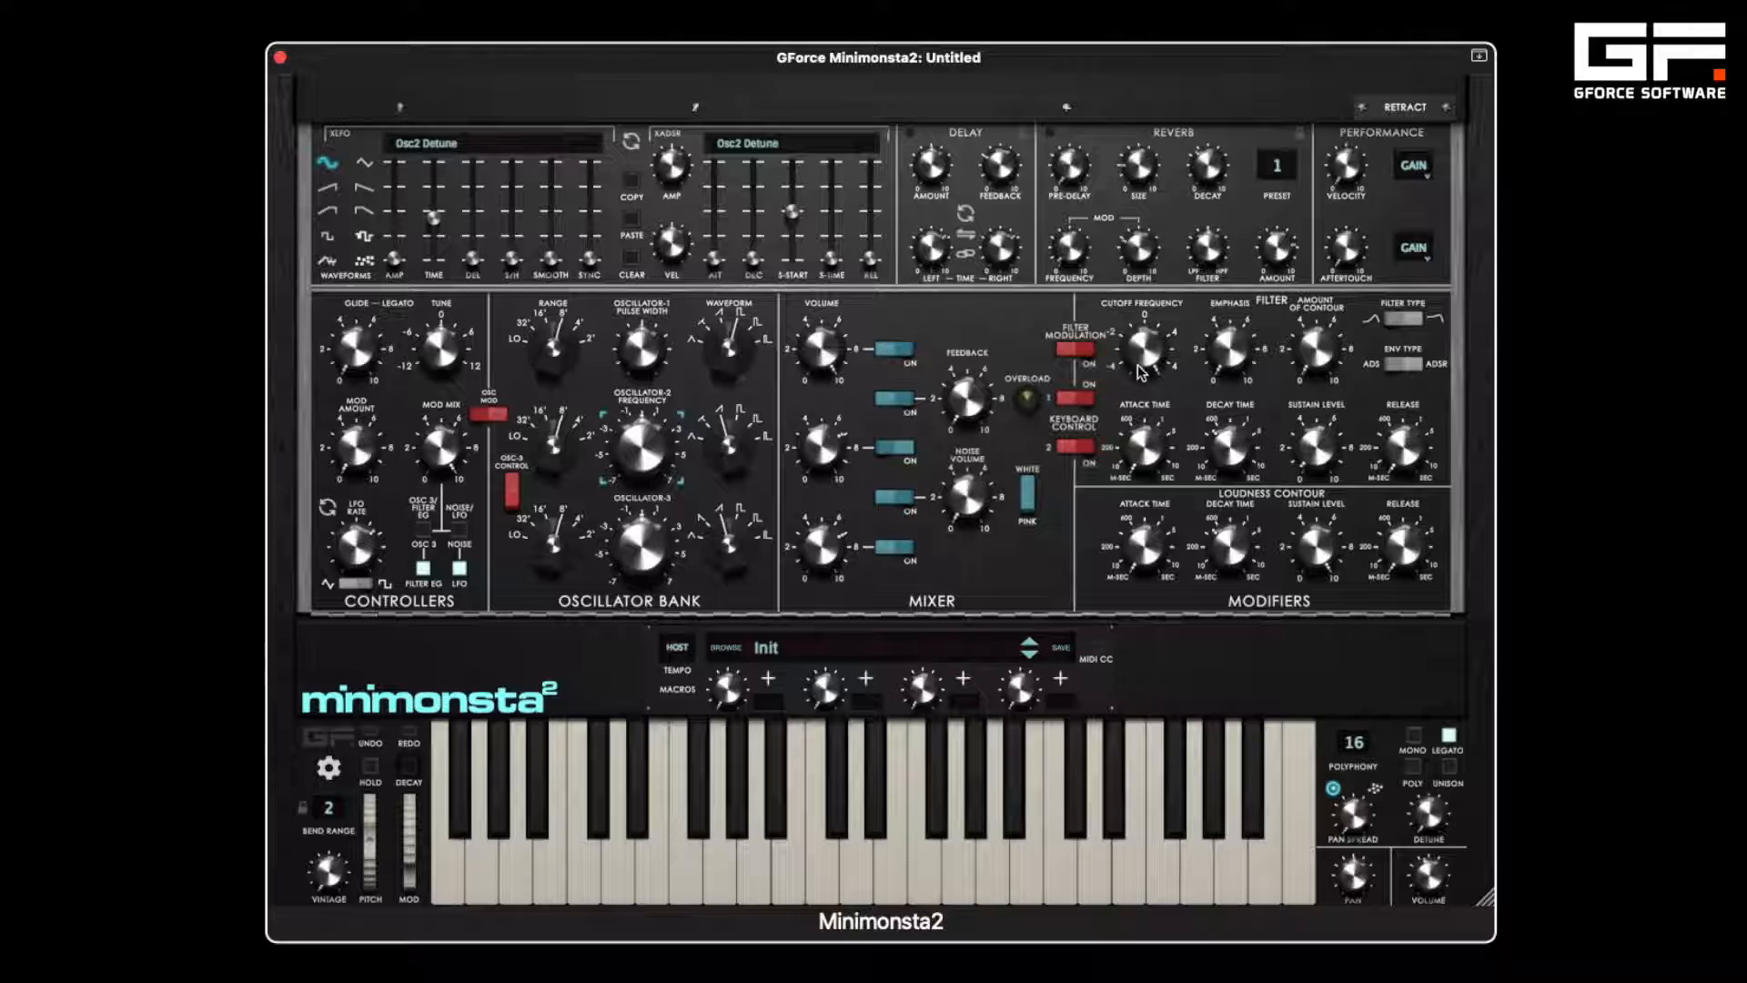
# - Lower the filter cutoff to about 596.6 Hz and raise its XLFO amount to about 49.49 %
pyautogui.moveTo(1137, 366); pyautogui.dragTo(1124, 480)
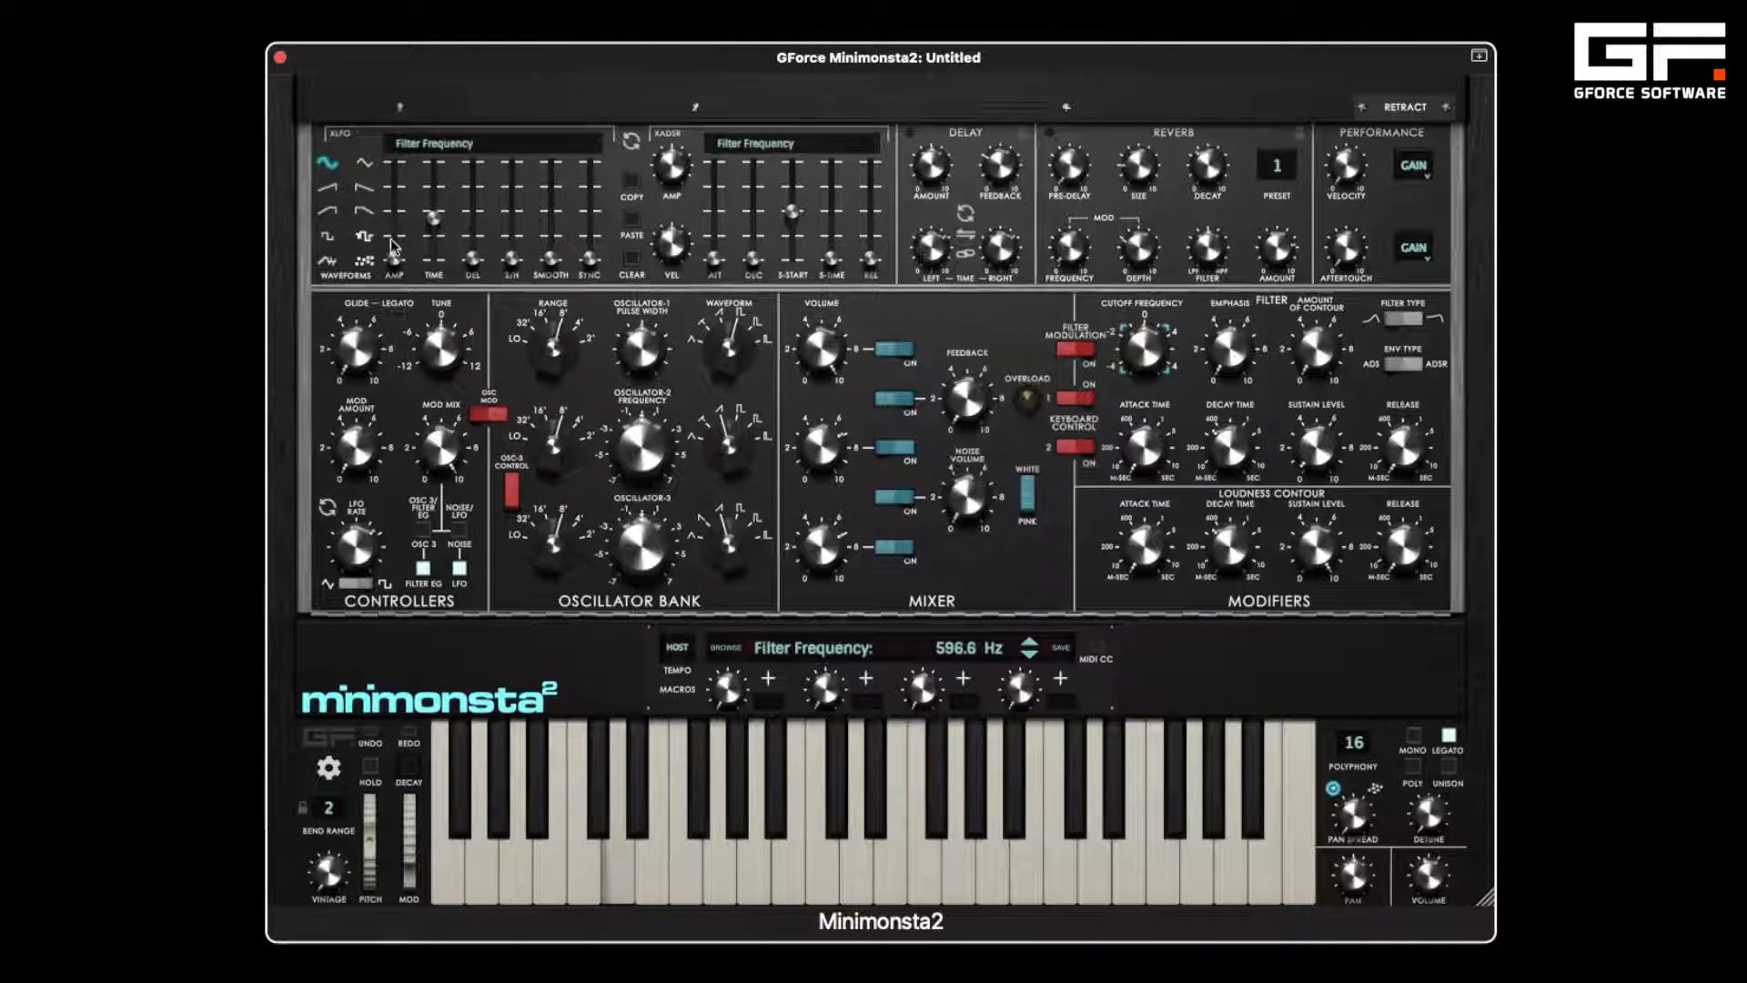
pyautogui.moveTo(394, 260); pyautogui.dragTo(395, 207)
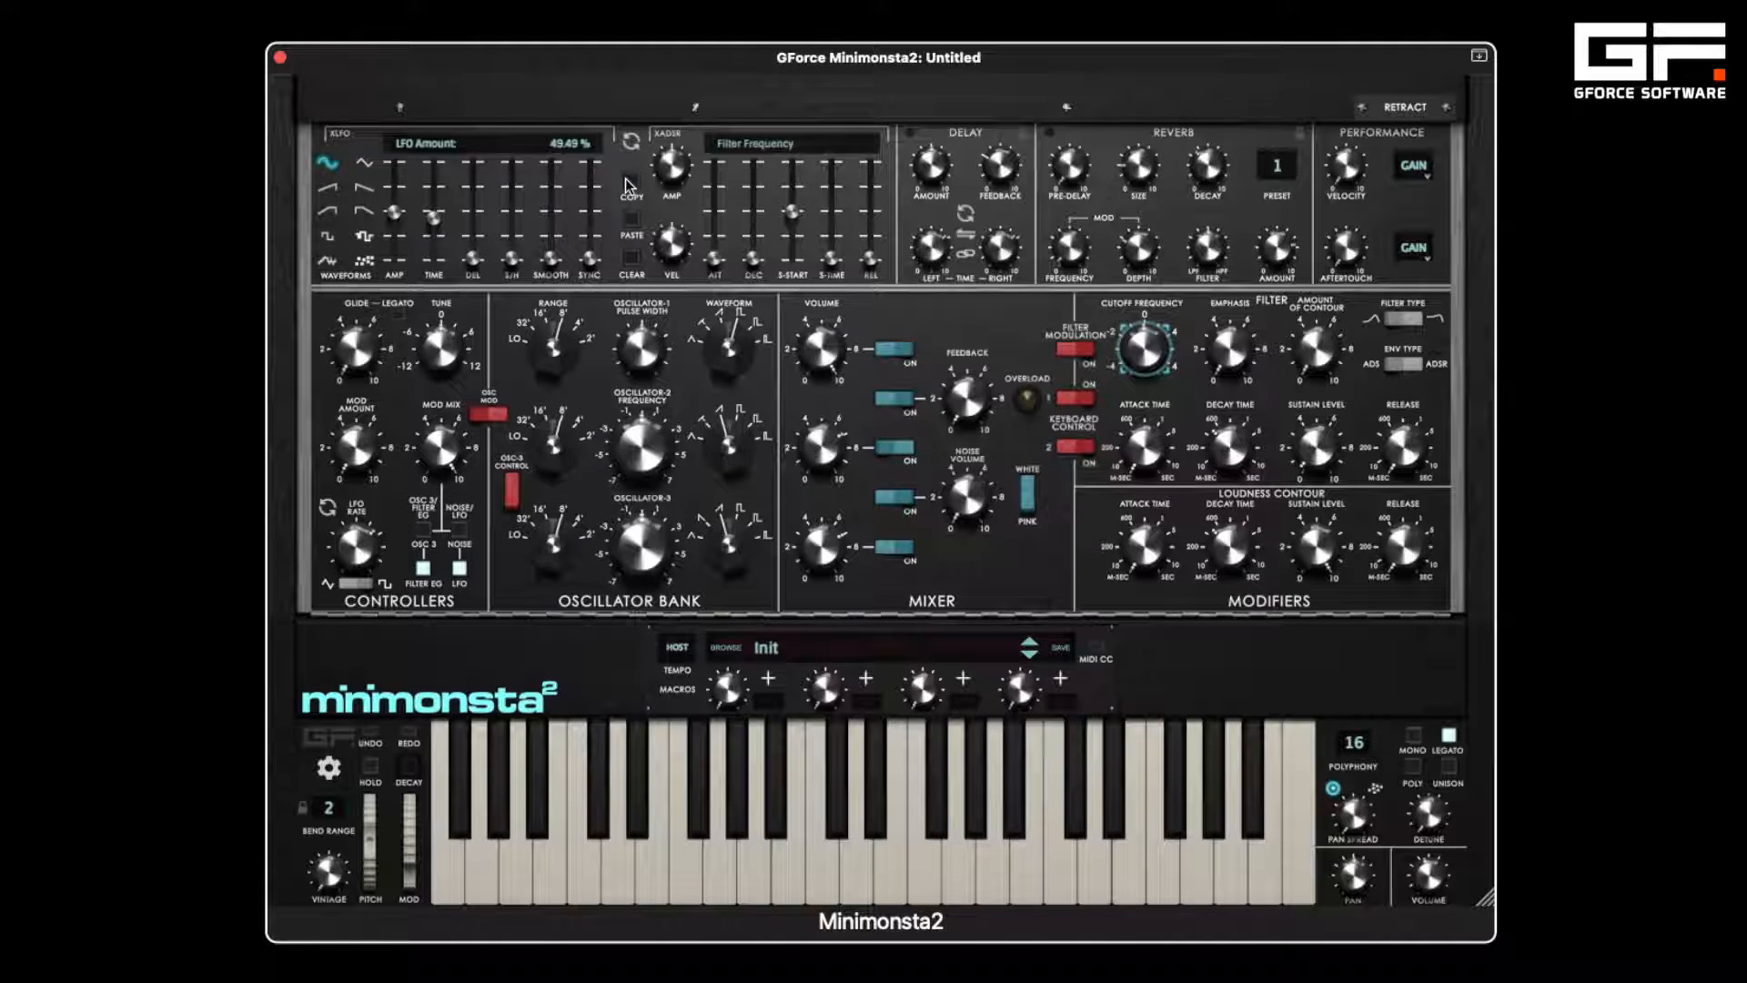
# - Paste the filter cutoff's modulation settings onto Oscillator 2 frequency, Oscillator 1 pulse width and Oscillator 2 volume
pyautogui.click(649, 448)
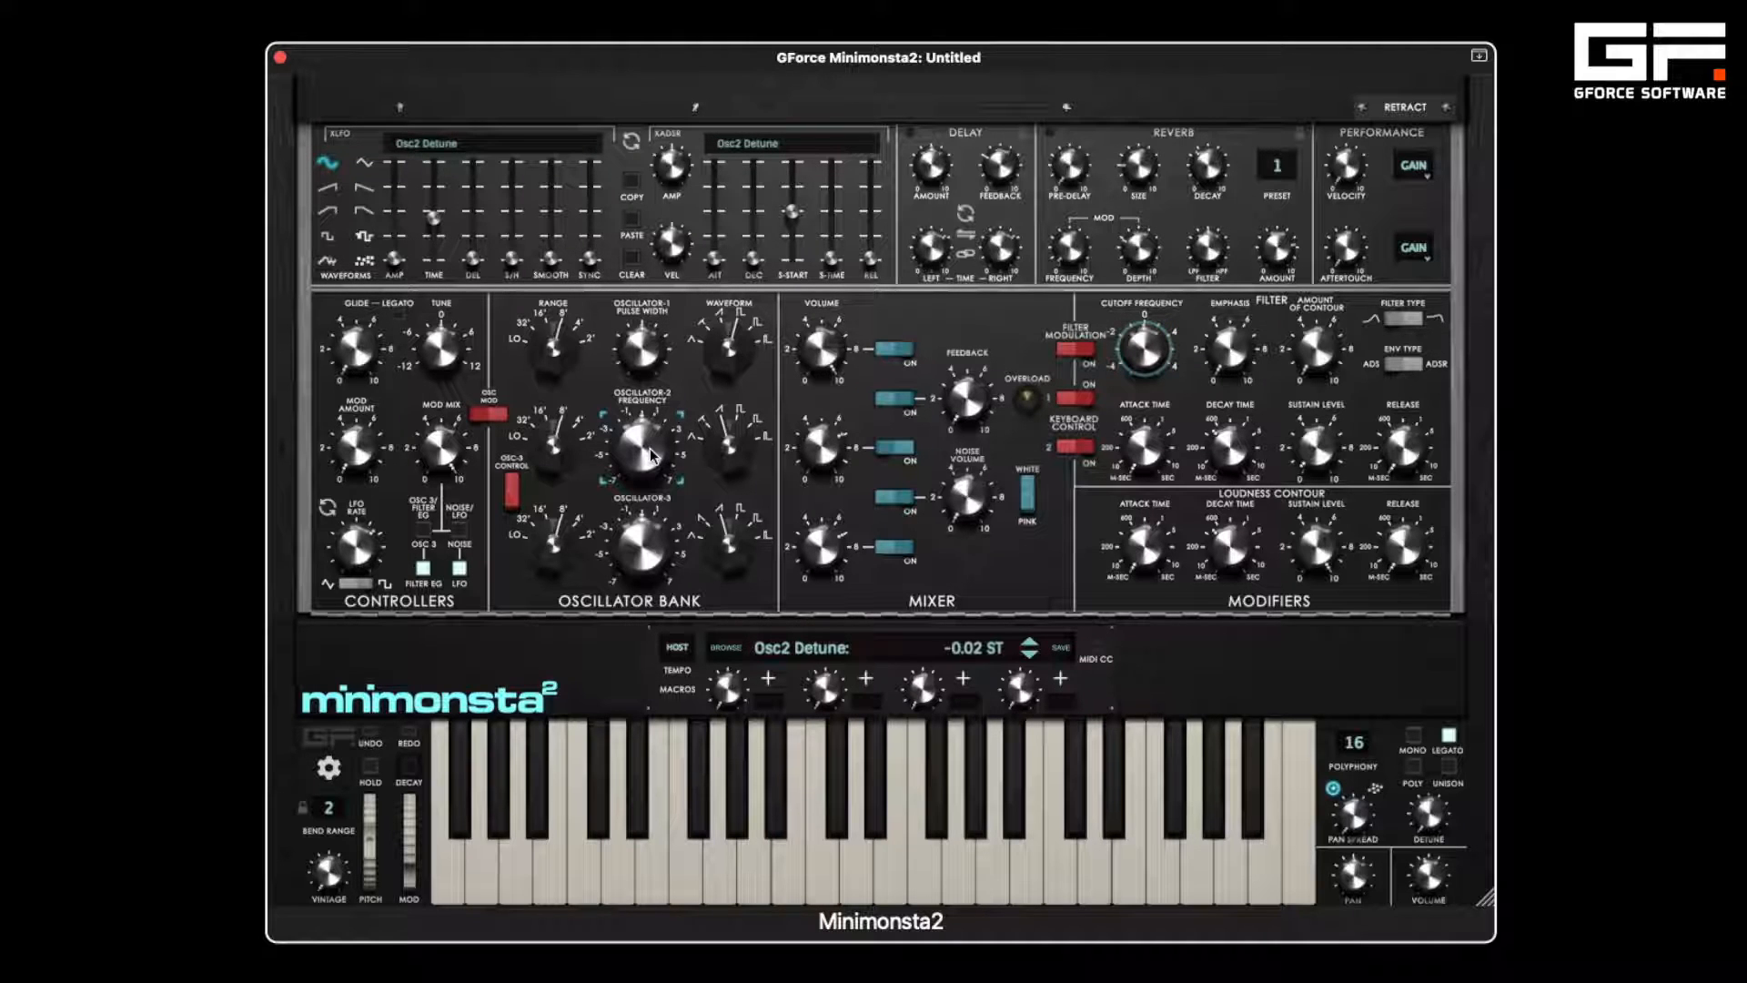
pyautogui.click(631, 223)
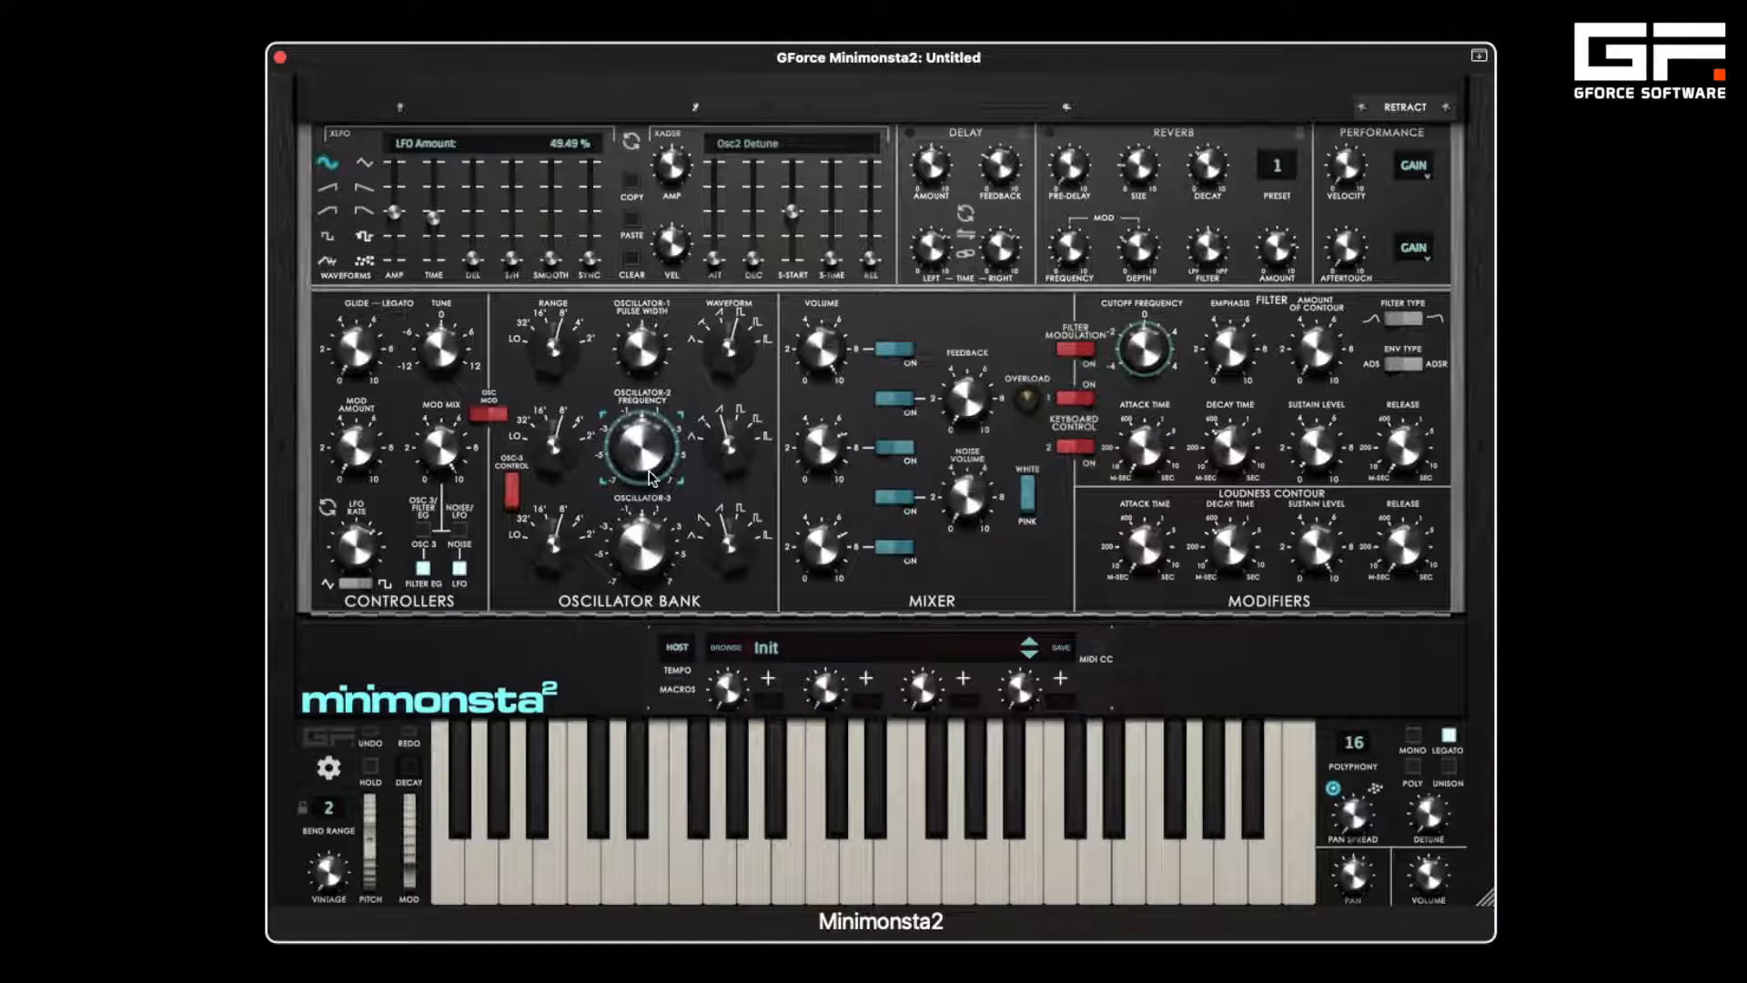
pyautogui.click(642, 353)
pyautogui.click(630, 222)
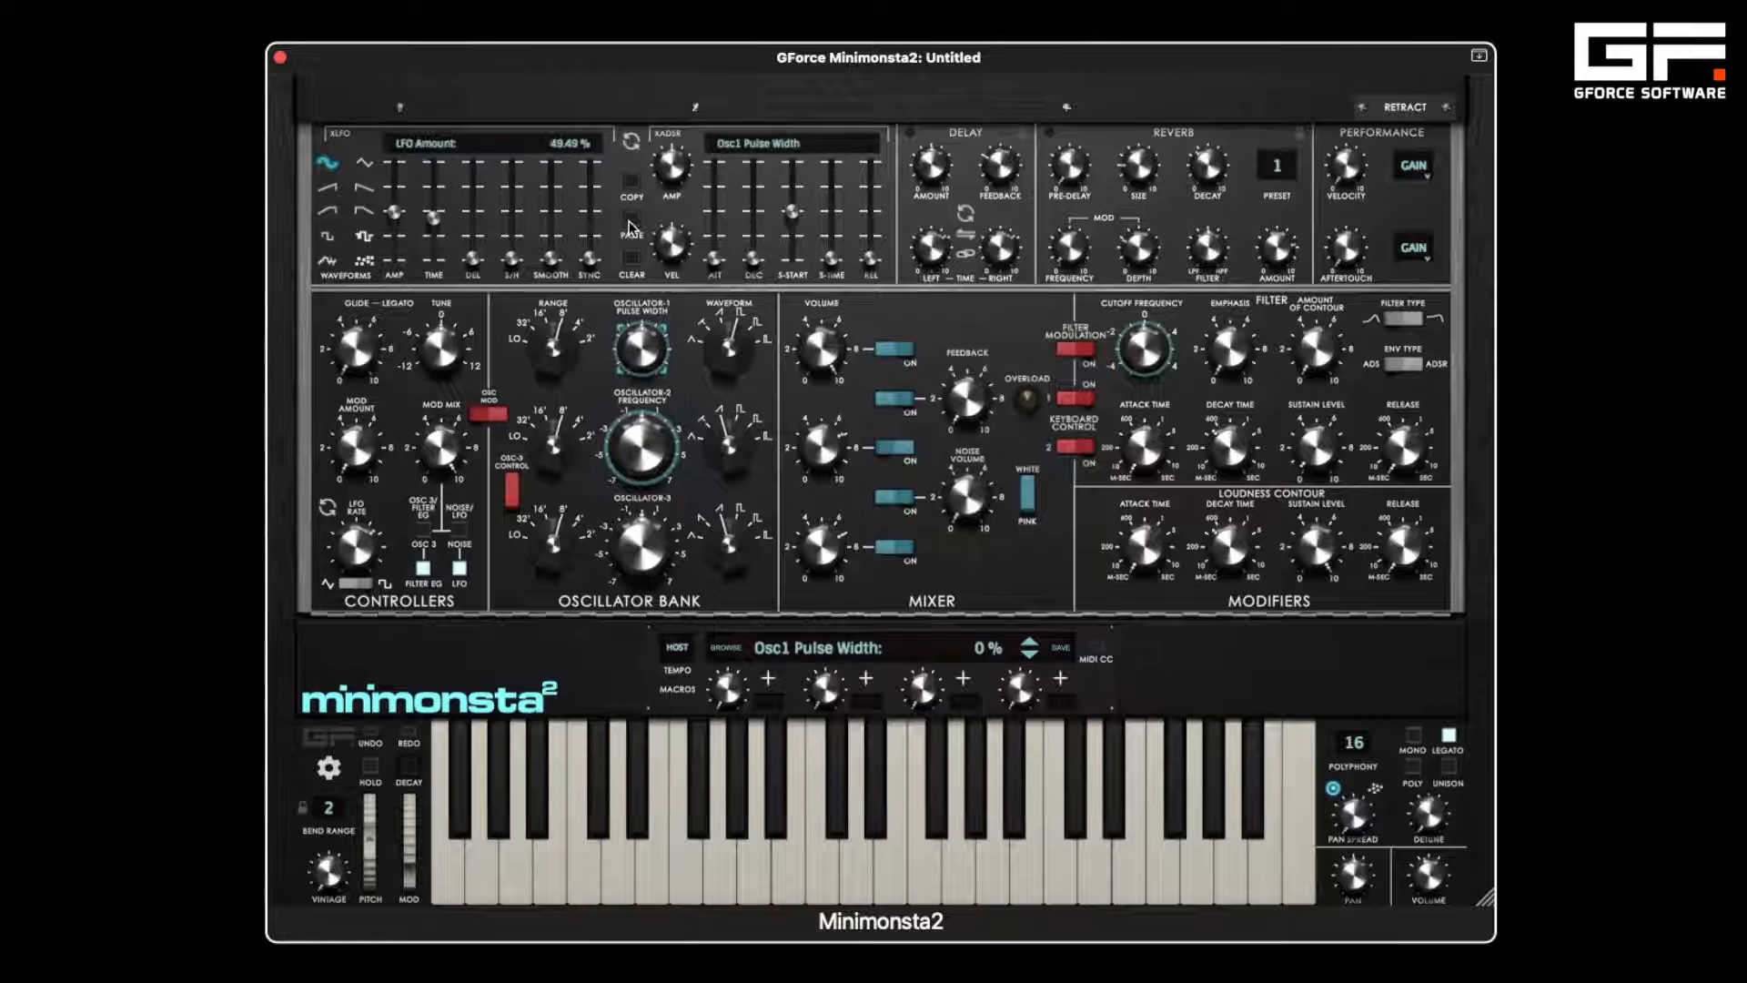
pyautogui.click(805, 433)
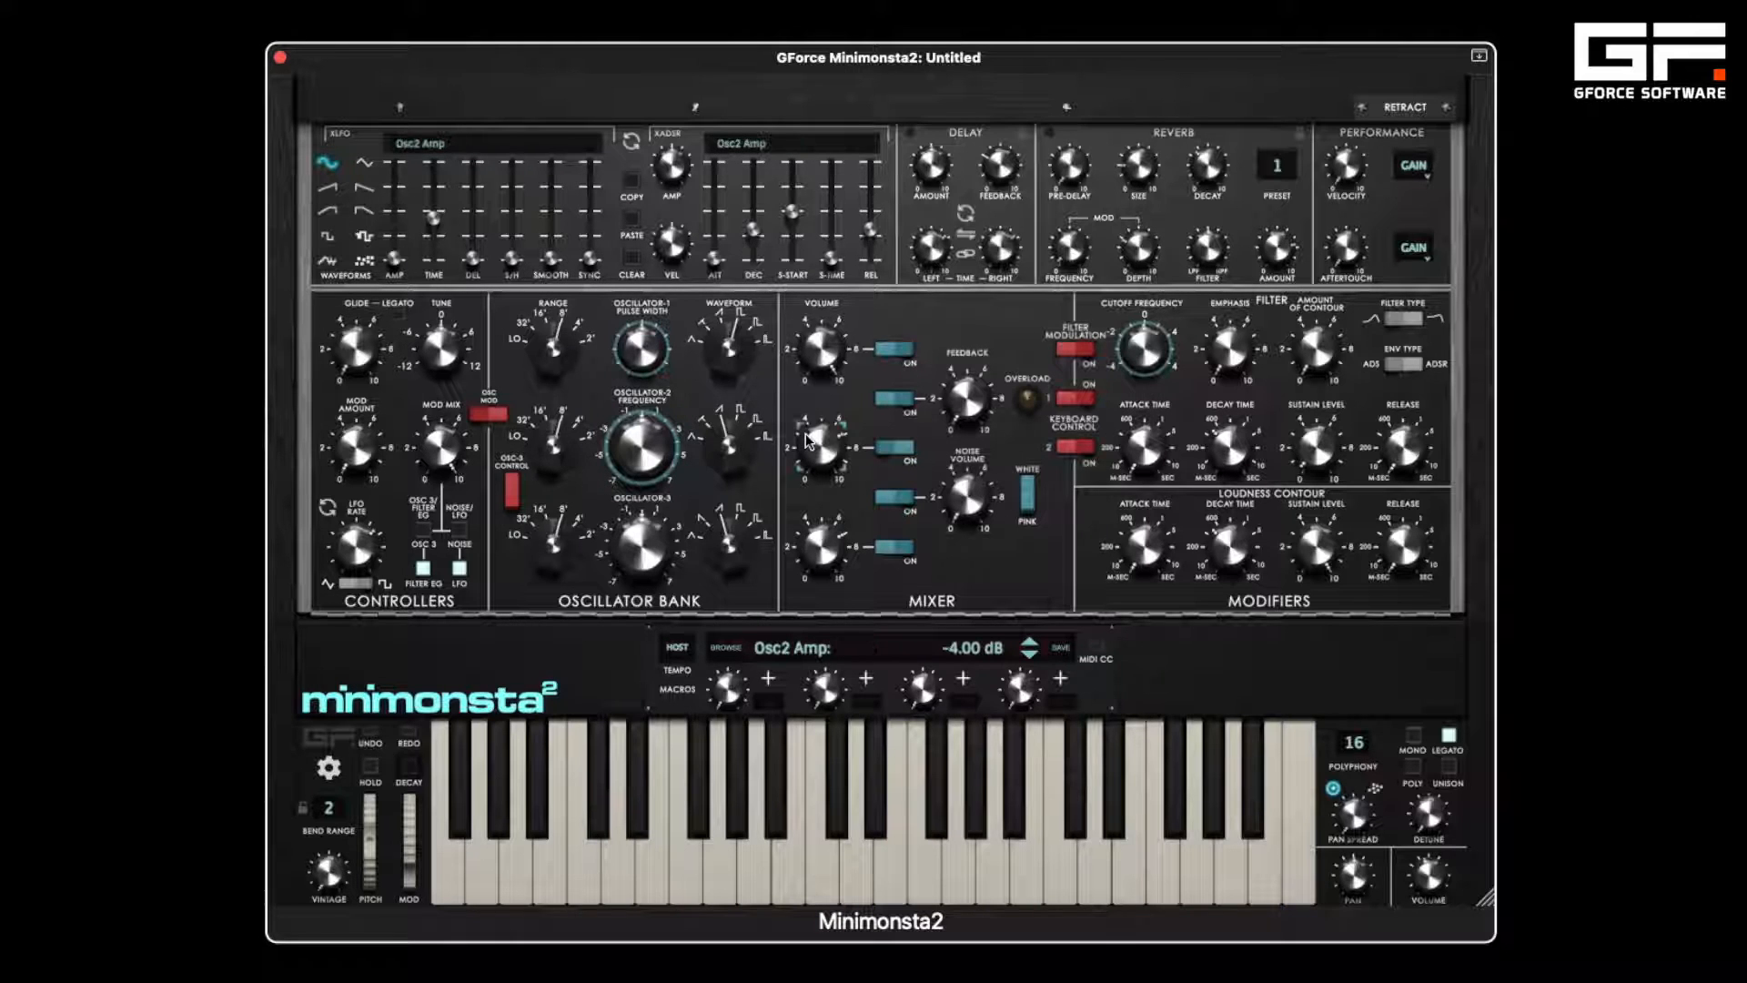
pyautogui.click(631, 236)
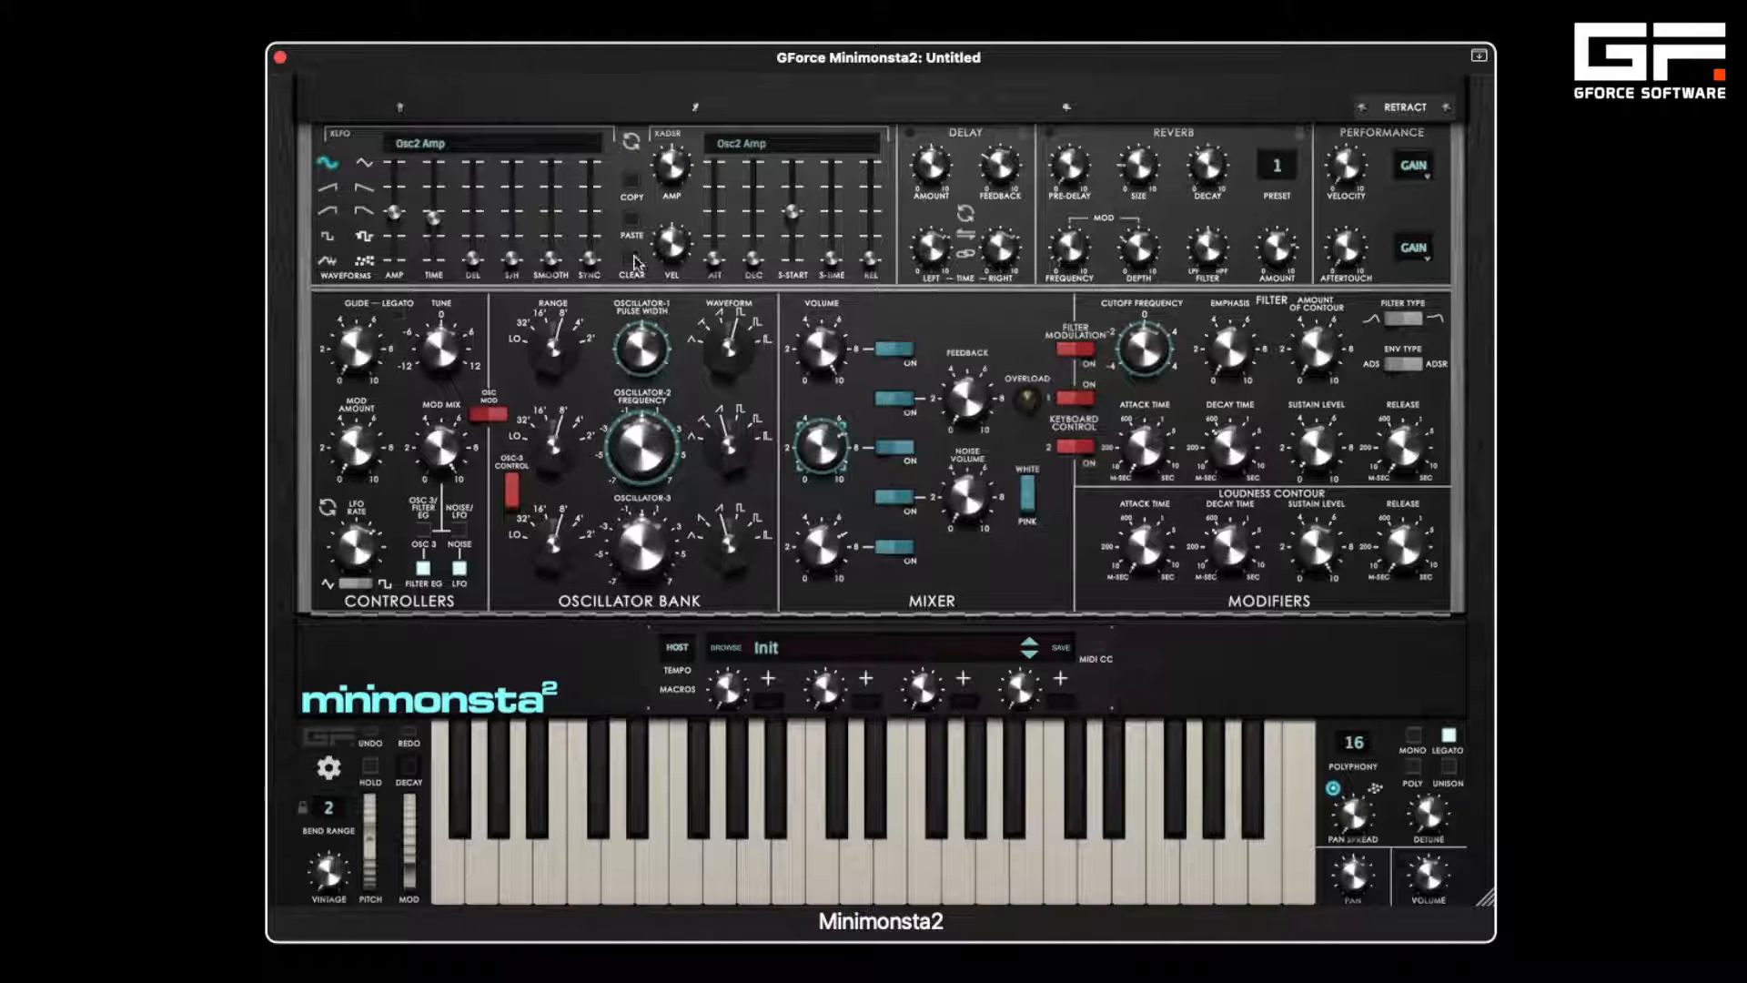
# - Clear the modulation from Oscillator 2 volume, Oscillator 2 frequency, Oscillator 1 pulse width and filter cutoff
pyautogui.click(633, 262)
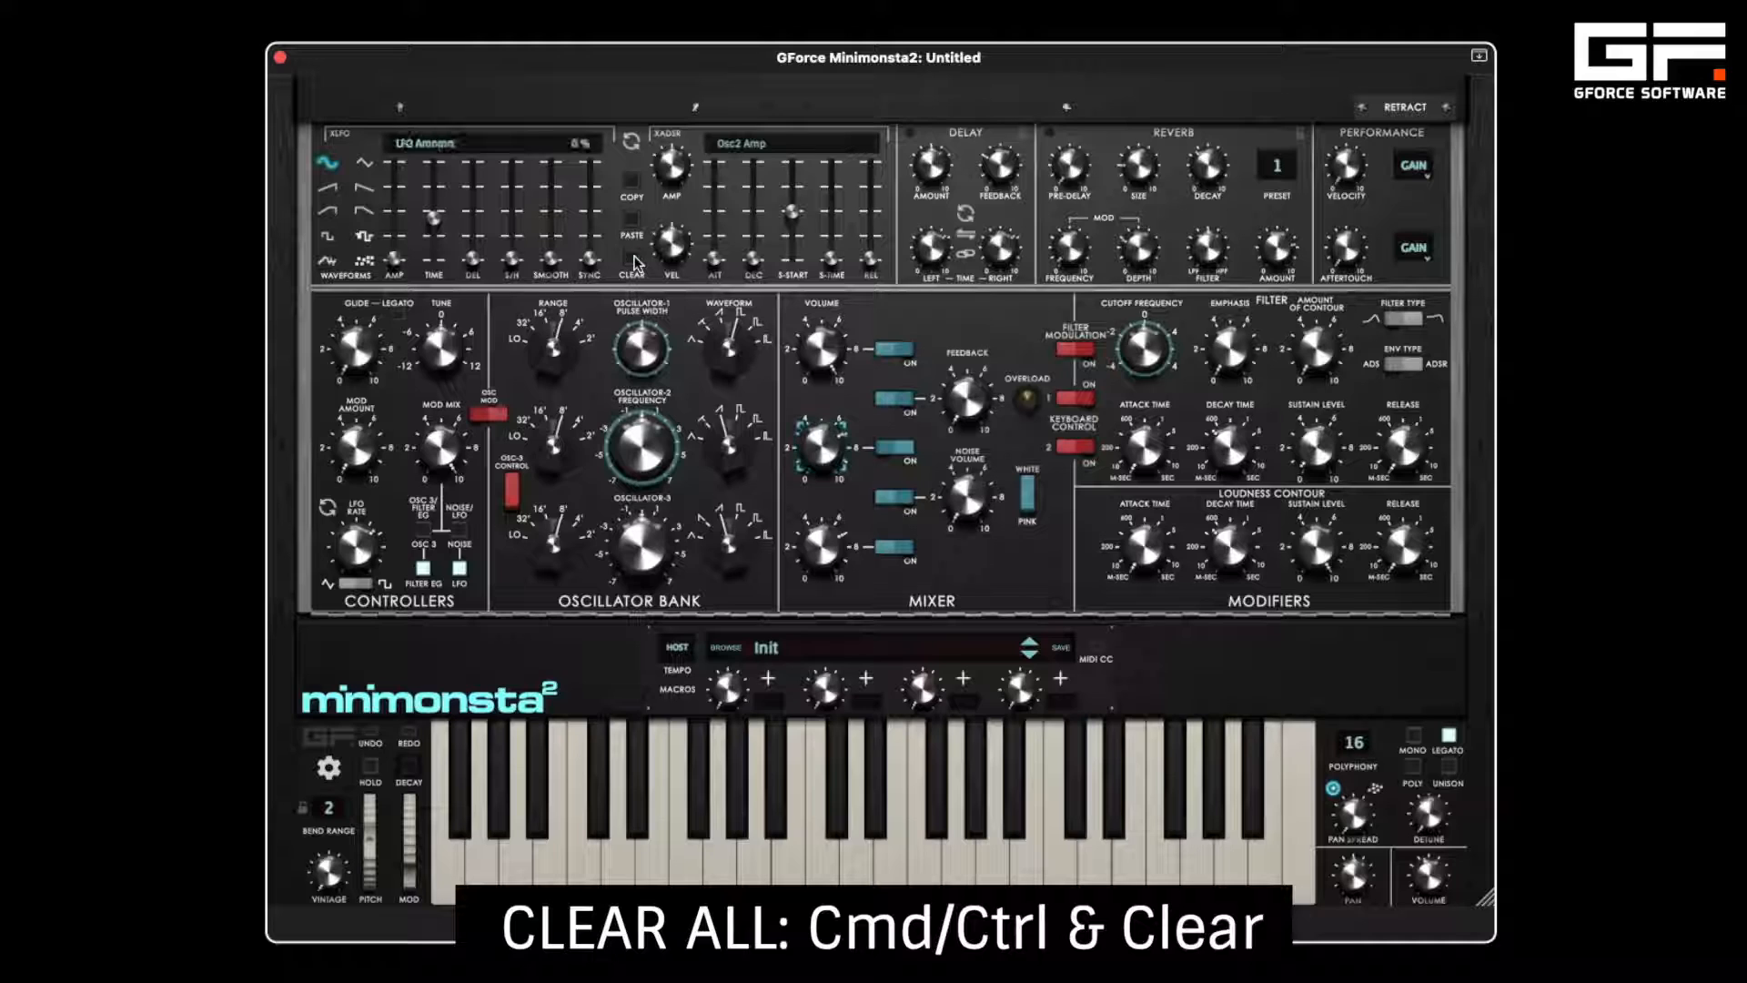
pyautogui.click(637, 264)
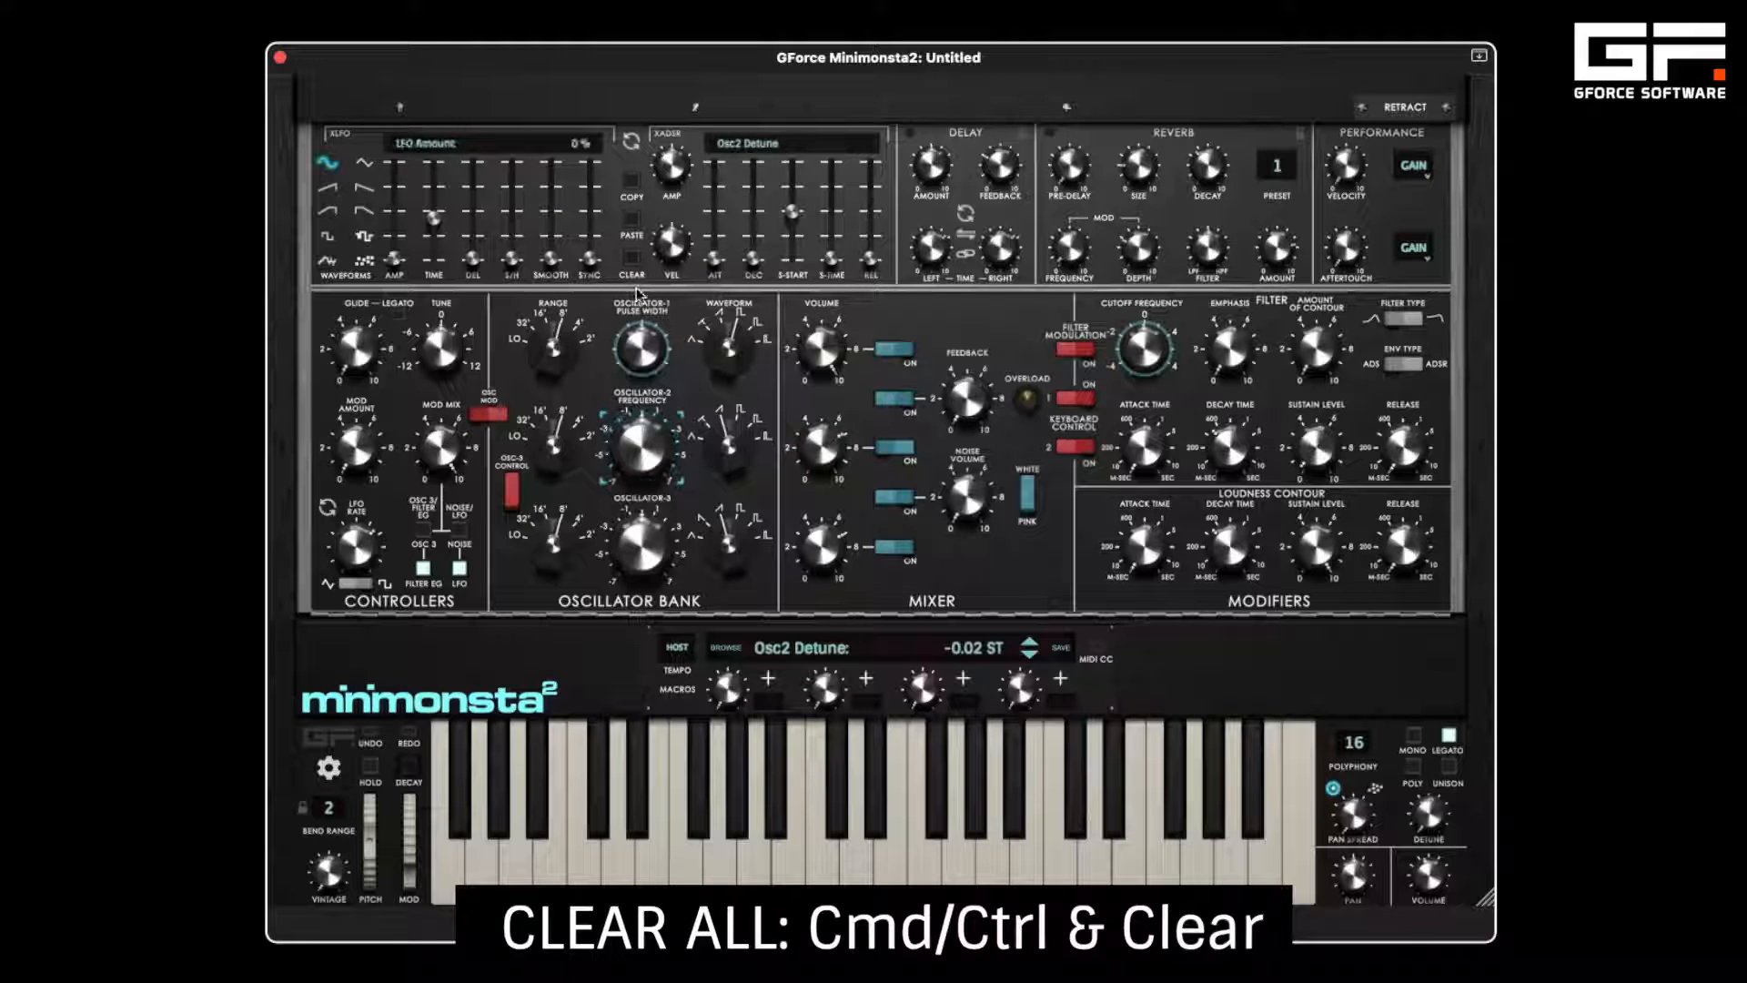
pyautogui.click(630, 261)
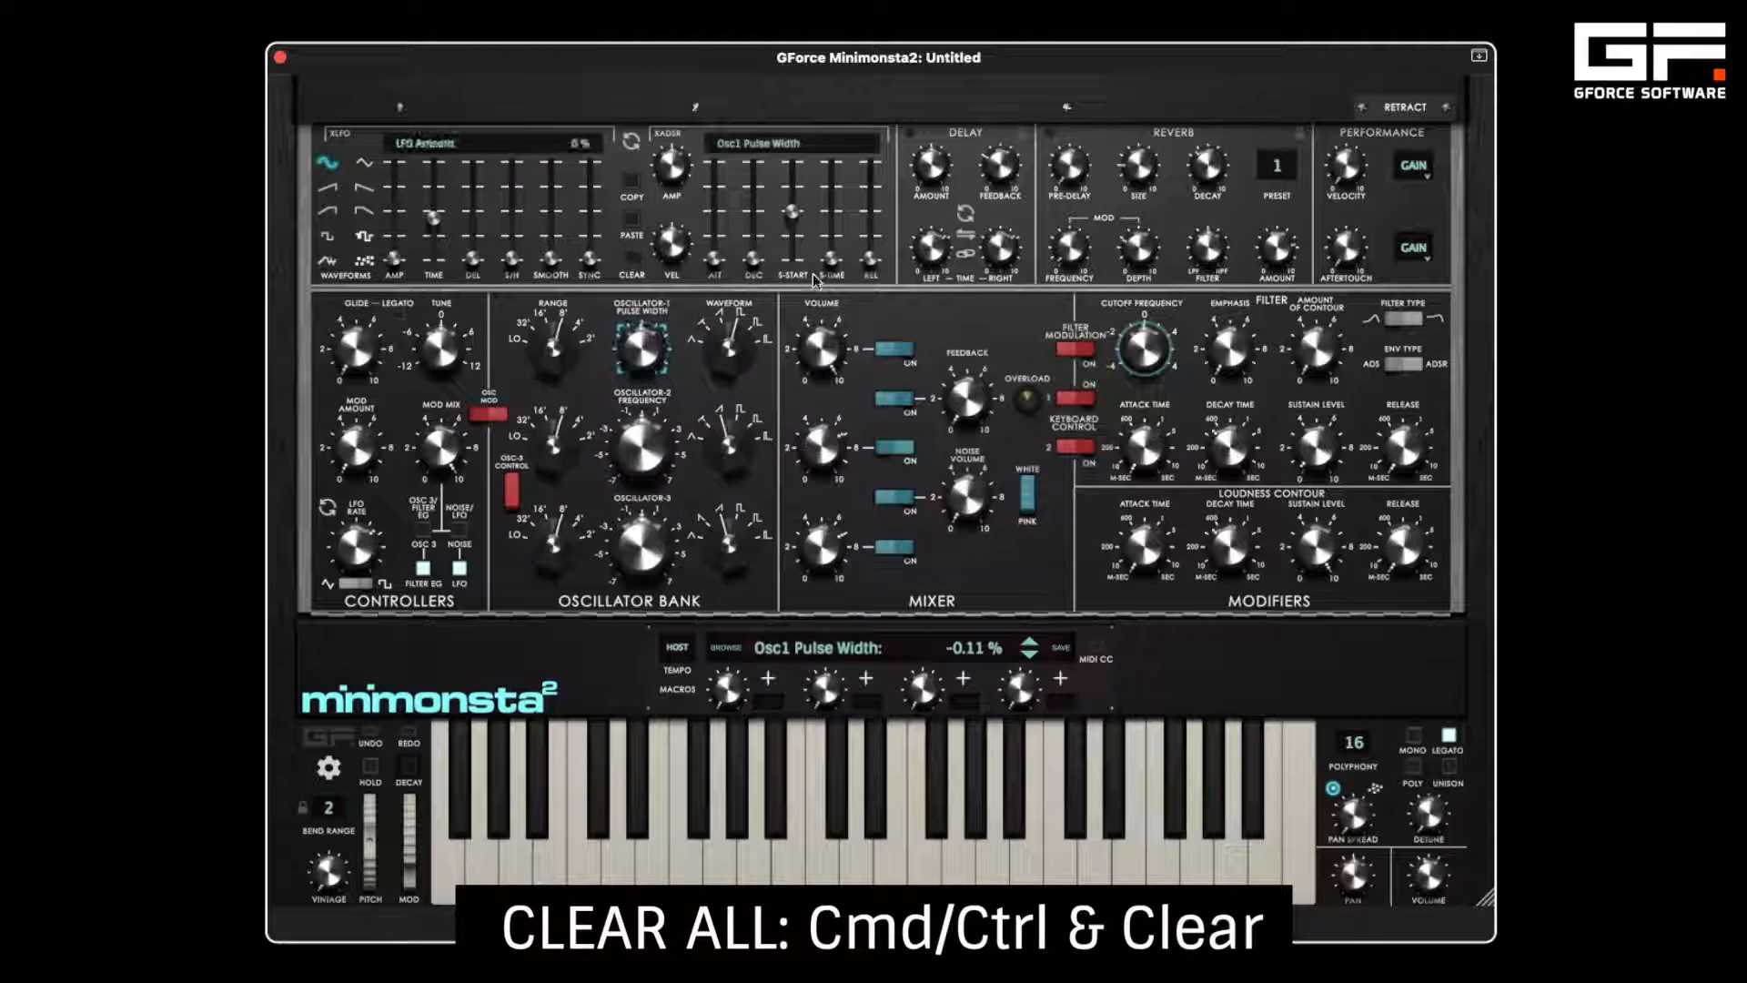
pyautogui.click(631, 259)
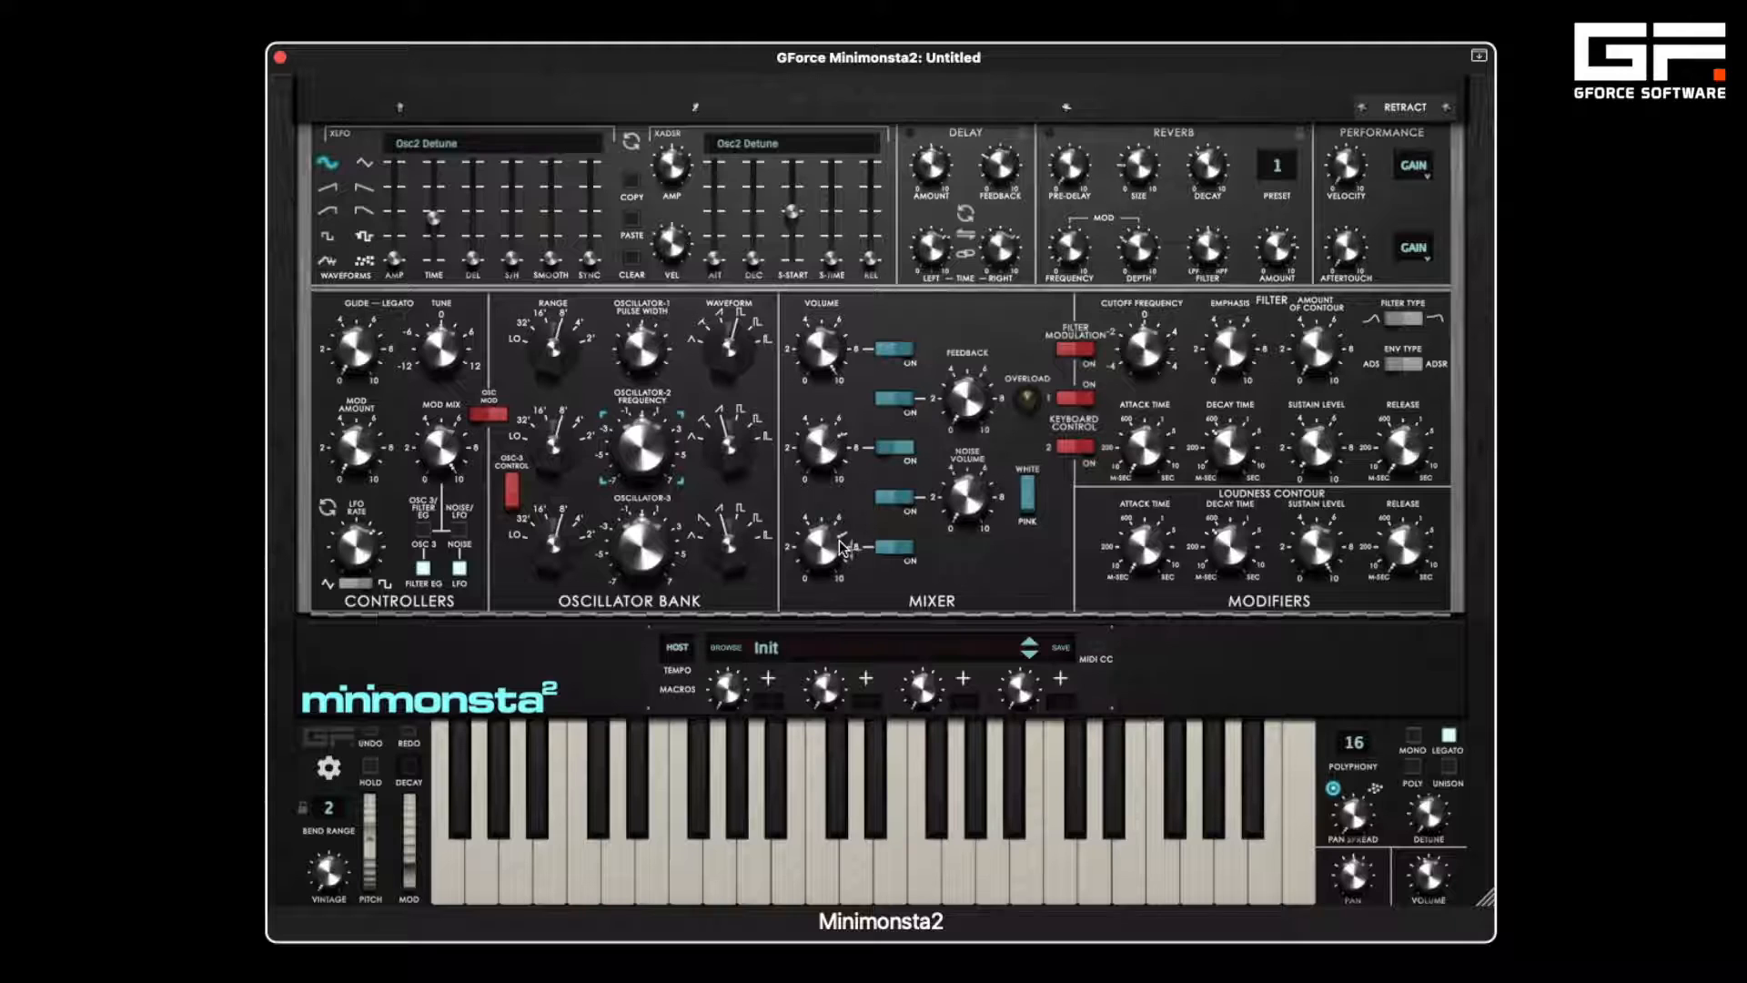
# - Assign Oscillator 2 volume and filter cutoff to Macro 1, setting the filter's macro amount to about 4388.54 Hz
pyautogui.click(821, 444)
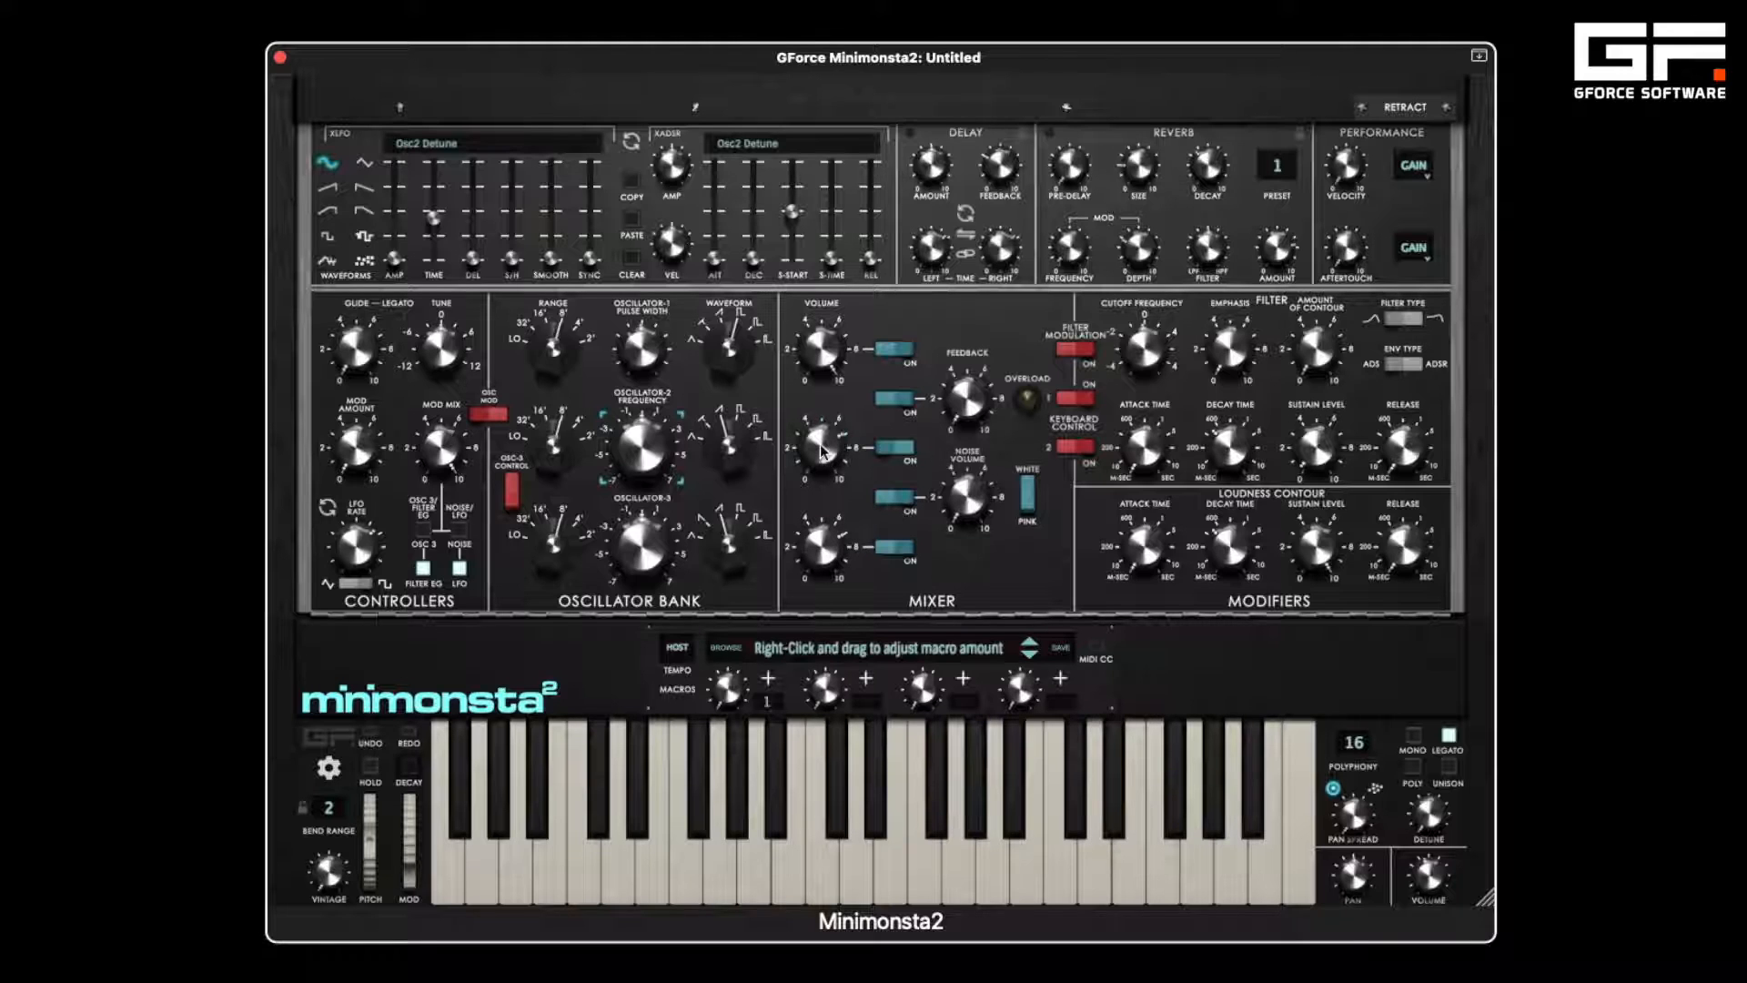
pyautogui.click(821, 450)
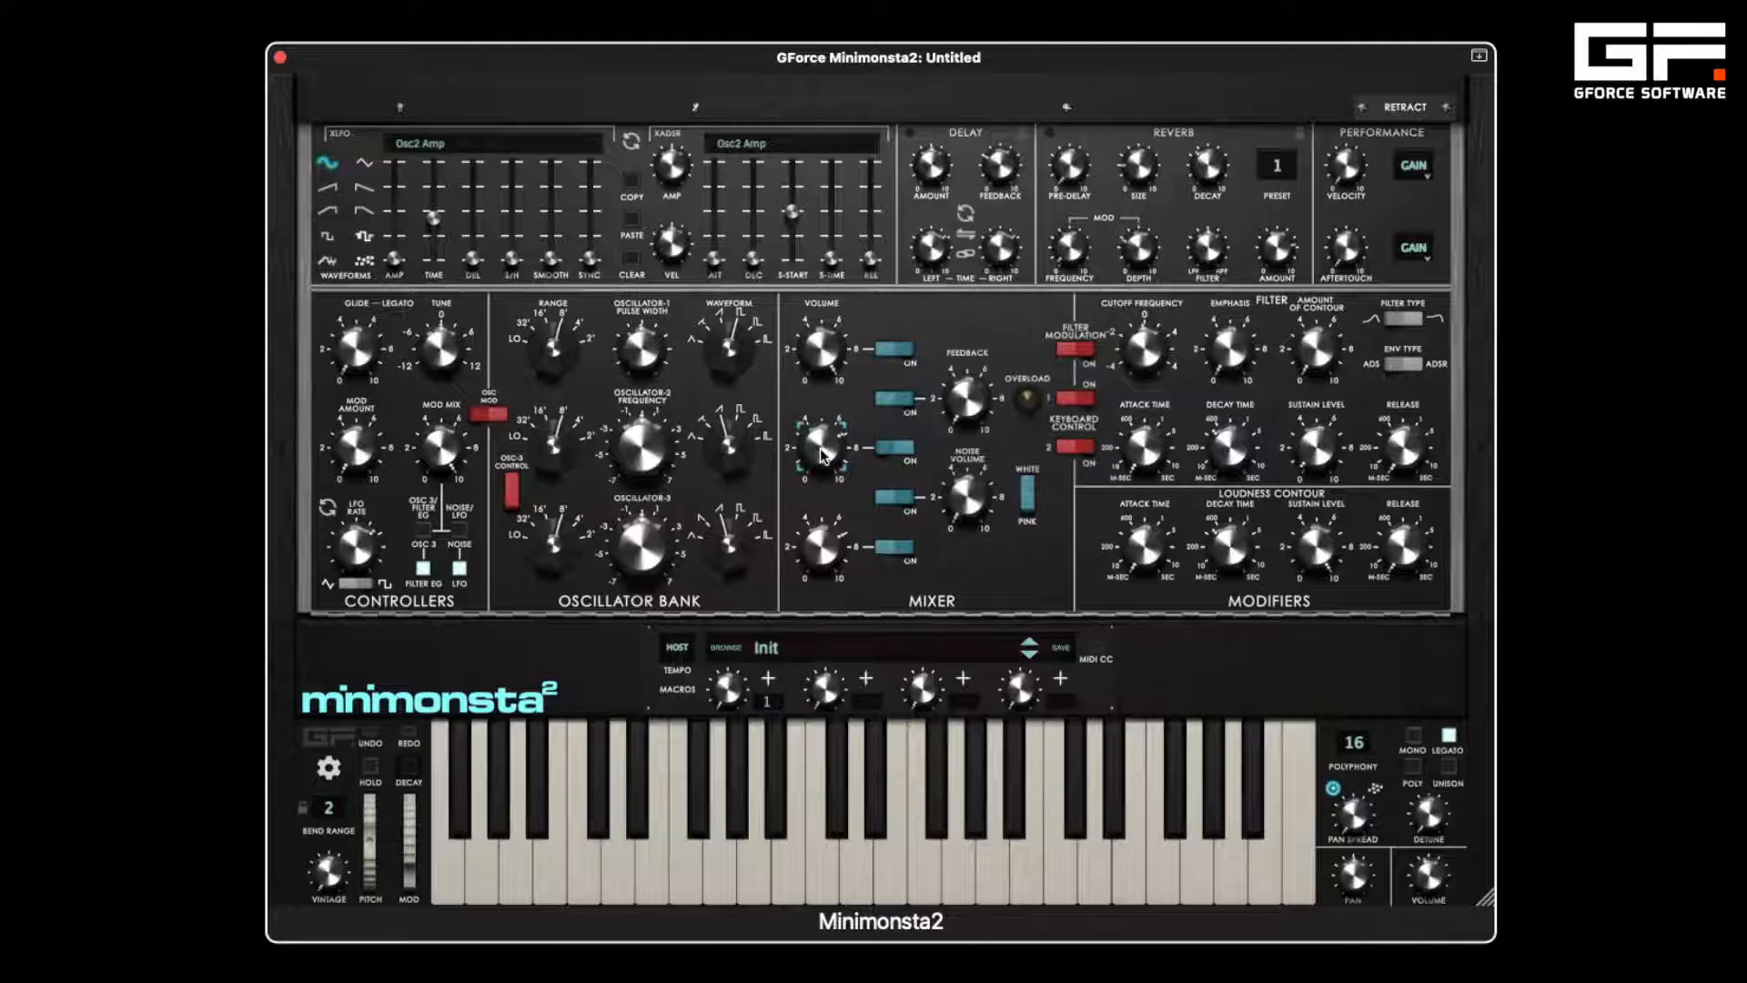
pyautogui.moveTo(821, 444); pyautogui.dragTo(805, 519)
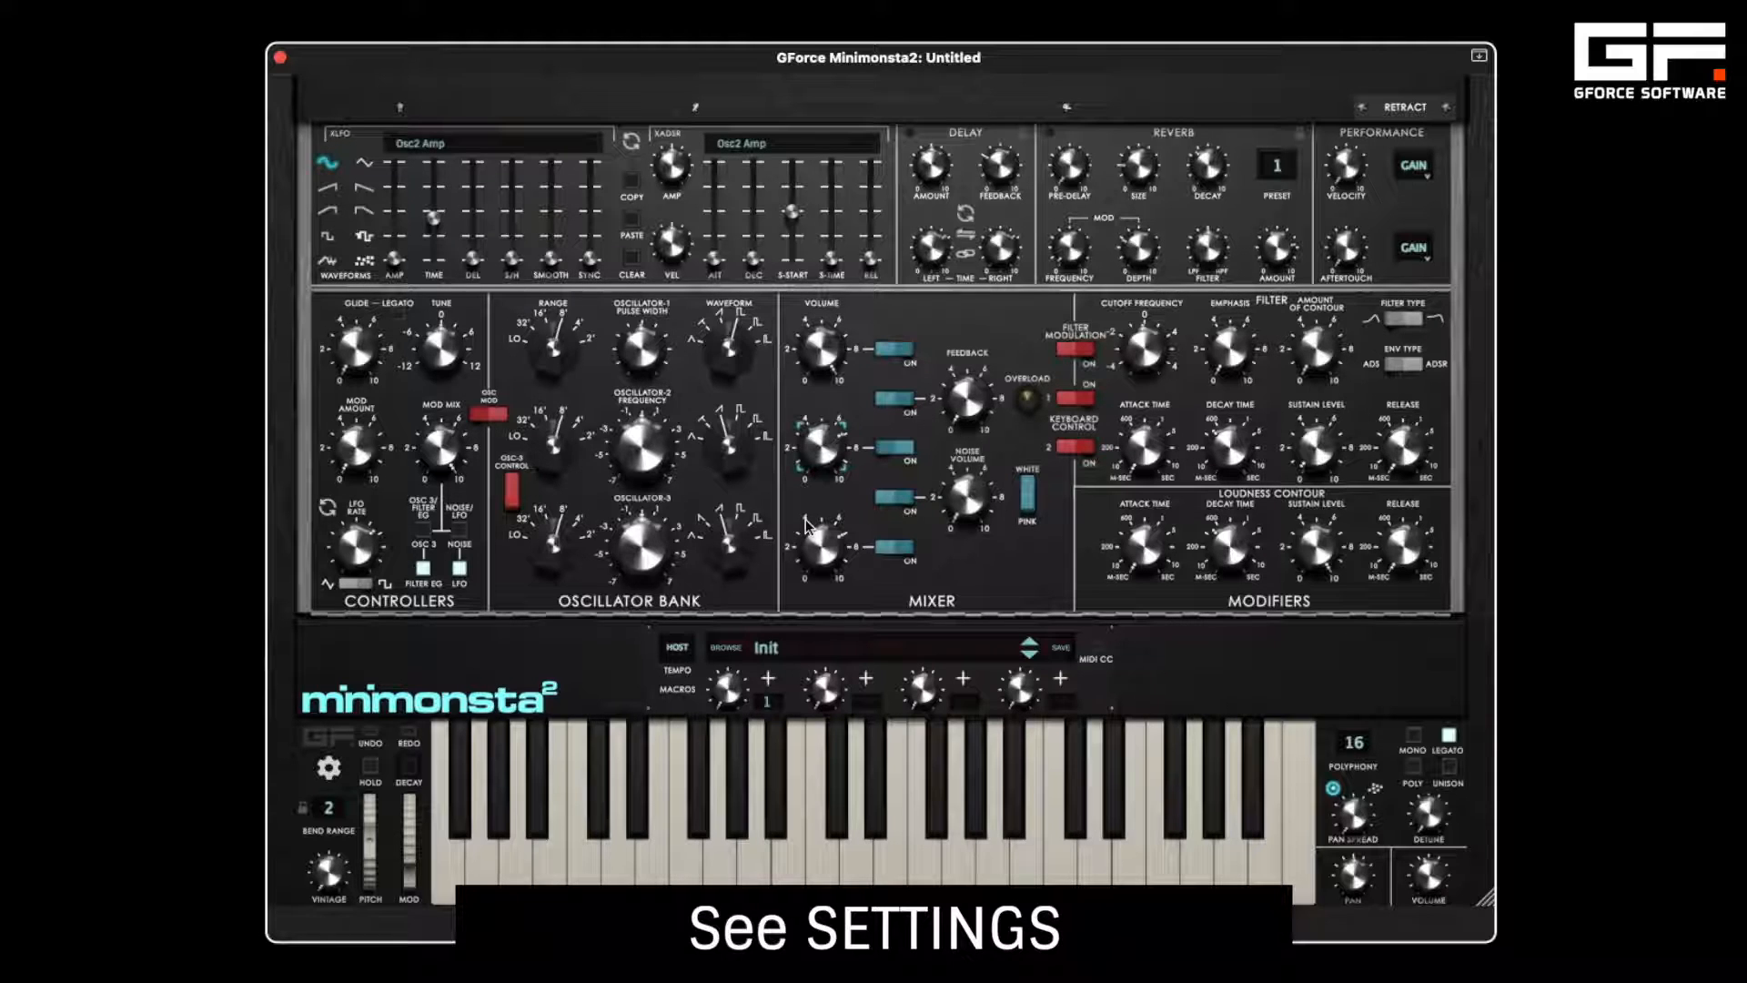
pyautogui.moveTo(765, 680); pyautogui.dragTo(1141, 282)
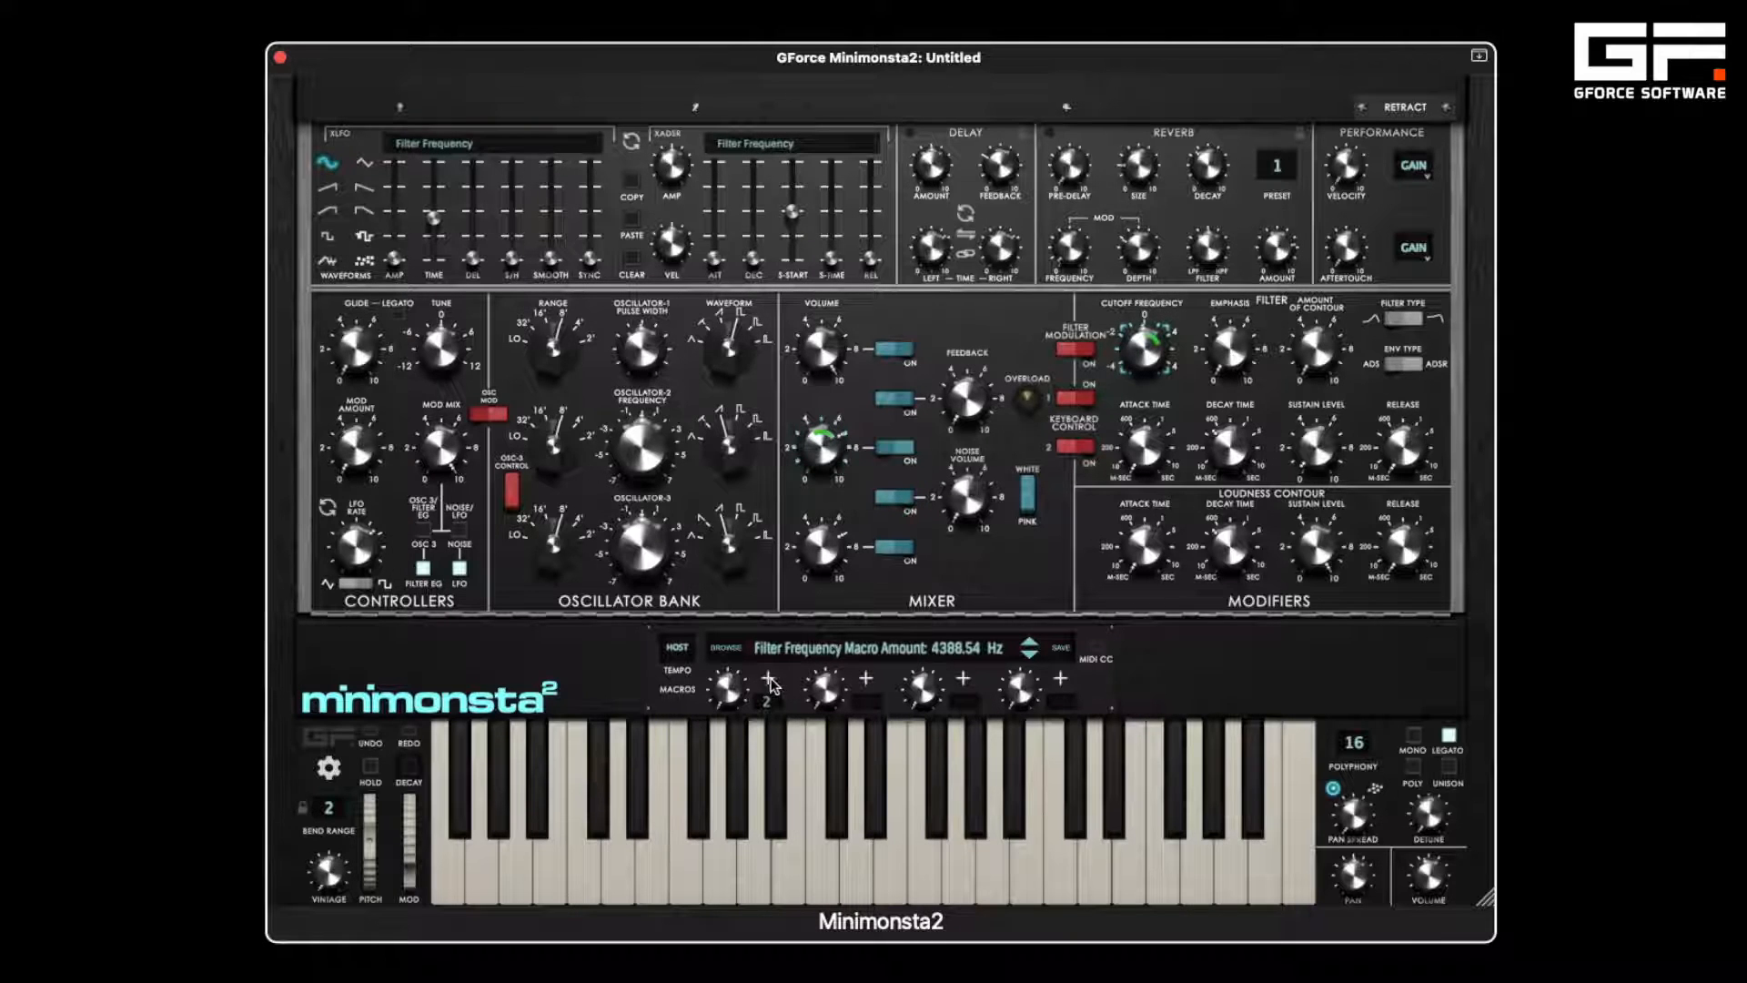
# - Add the noise volume to Macro 1, move it to Macro 2, and adjust its macro amount
pyautogui.moveTo(769, 685); pyautogui.dragTo(964, 415)
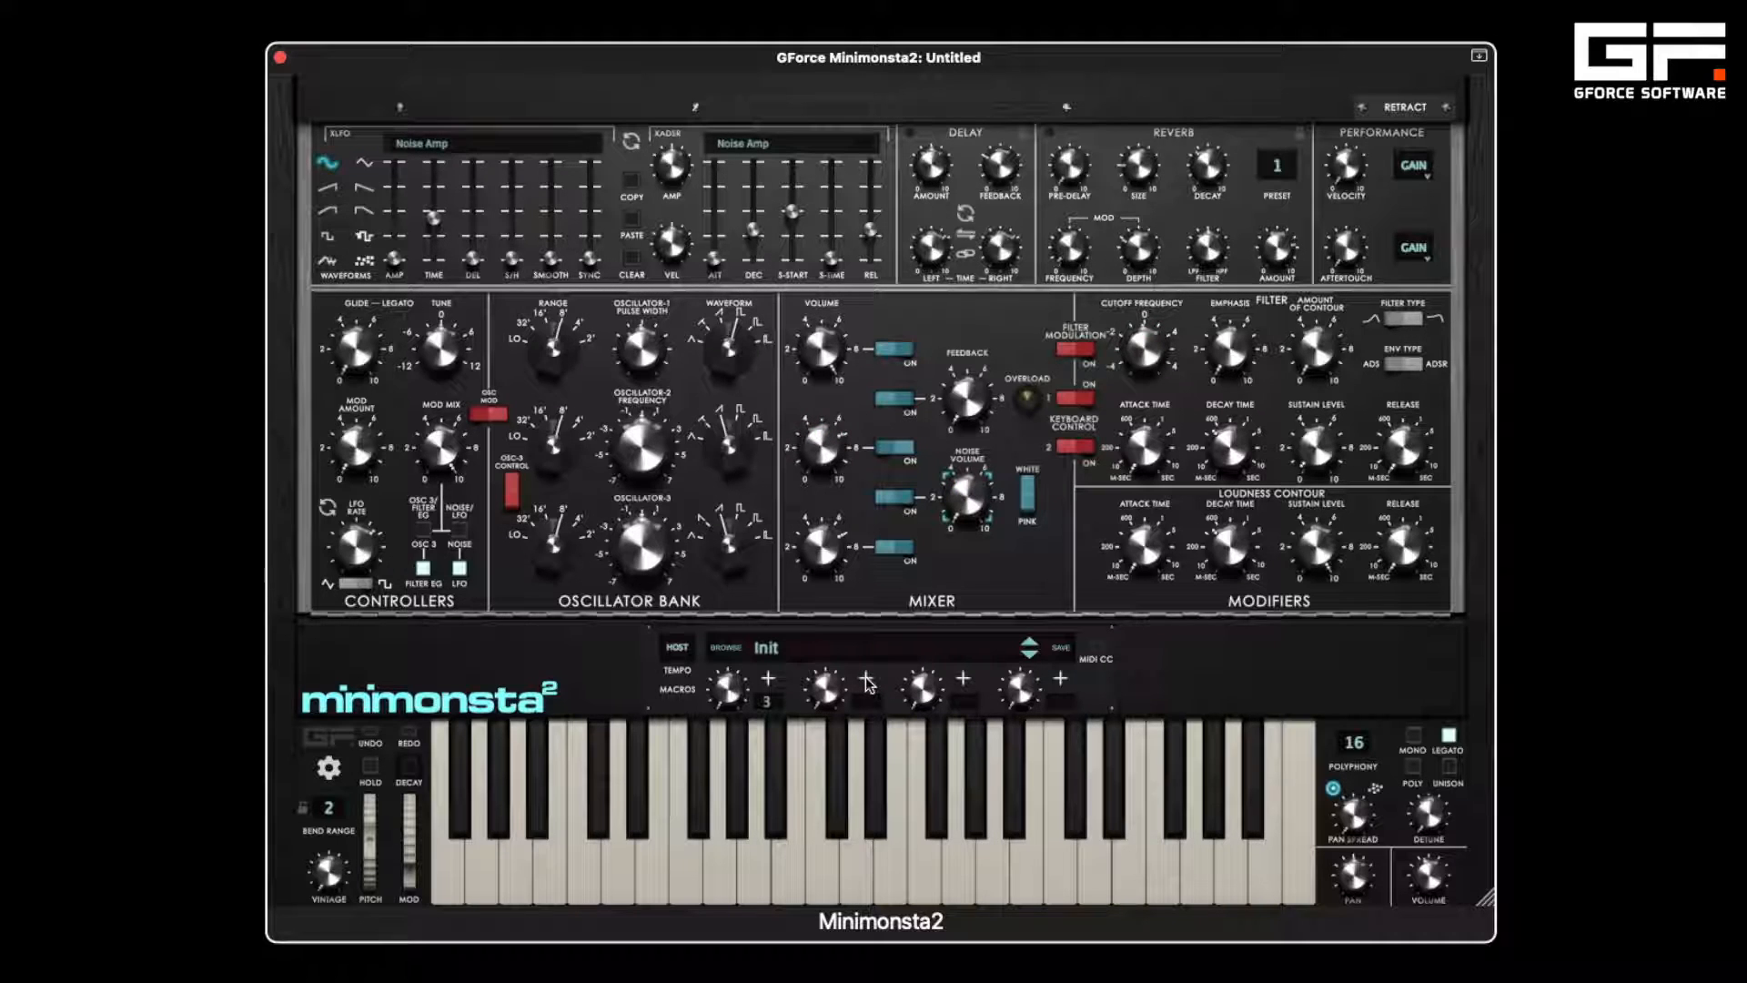
pyautogui.click(962, 498)
pyautogui.moveTo(958, 512); pyautogui.dragTo(957, 411)
pyautogui.click(737, 693)
pyautogui.click(835, 694)
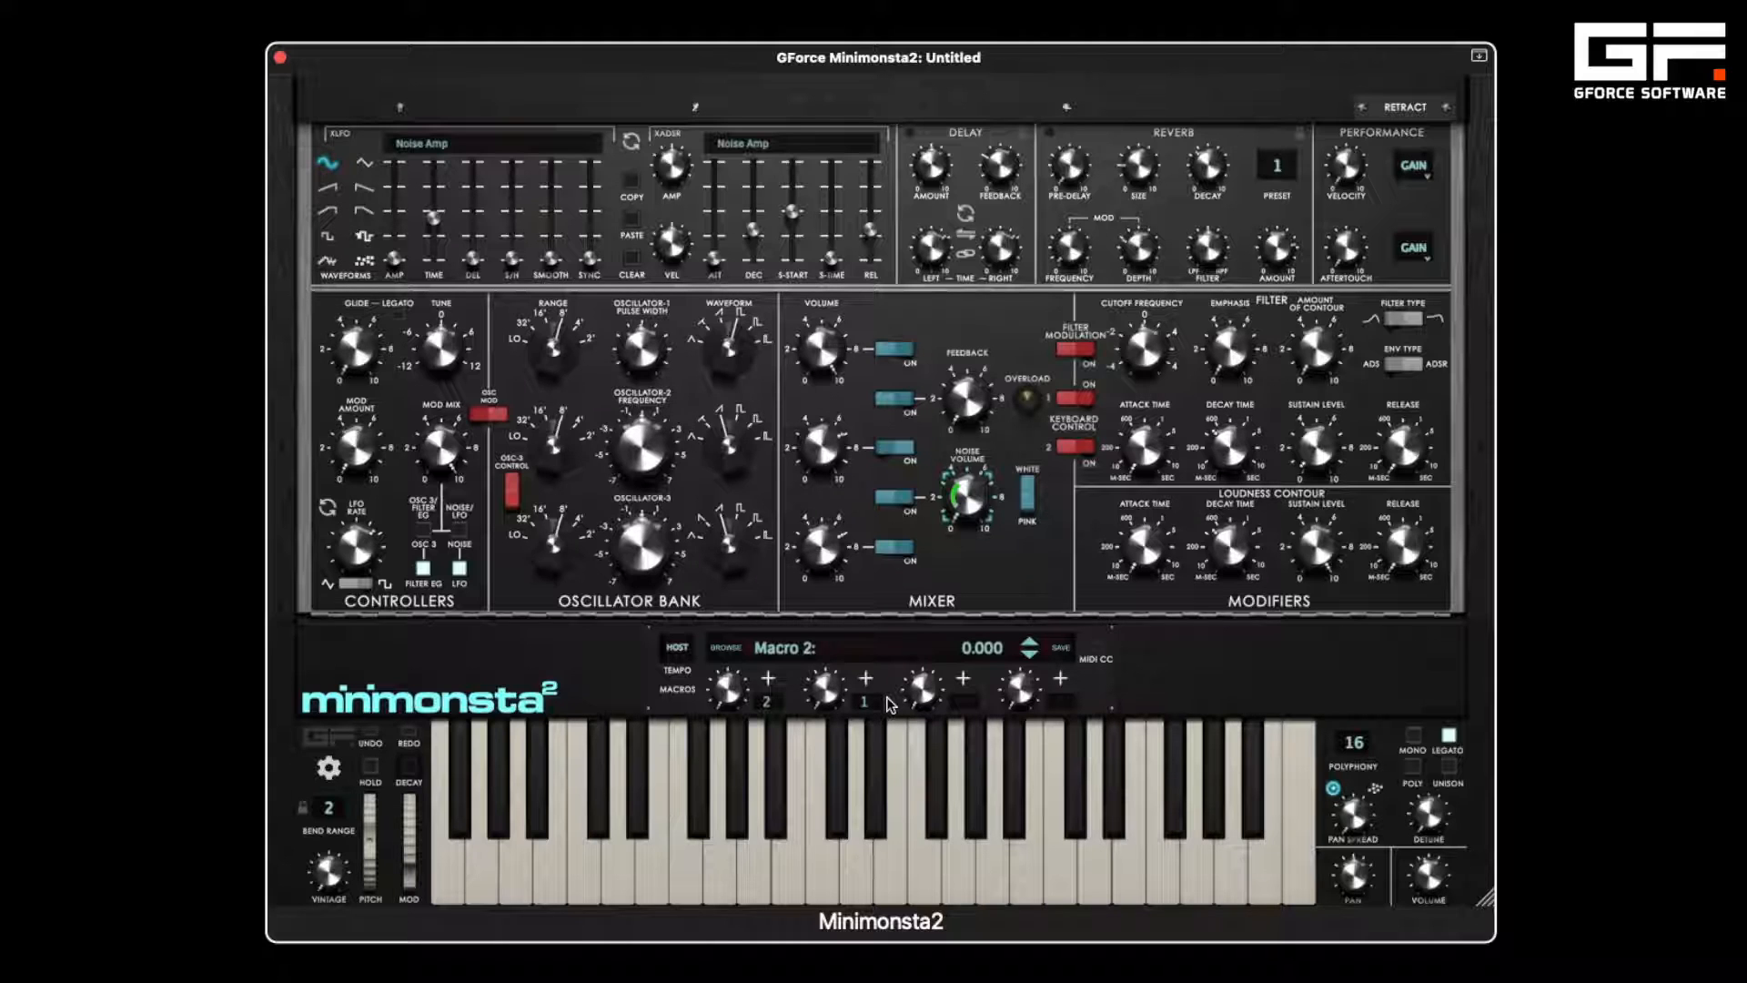
# - Remove Oscillator 2 volume from the parameters assigned to Macro 1
pyautogui.click(766, 706)
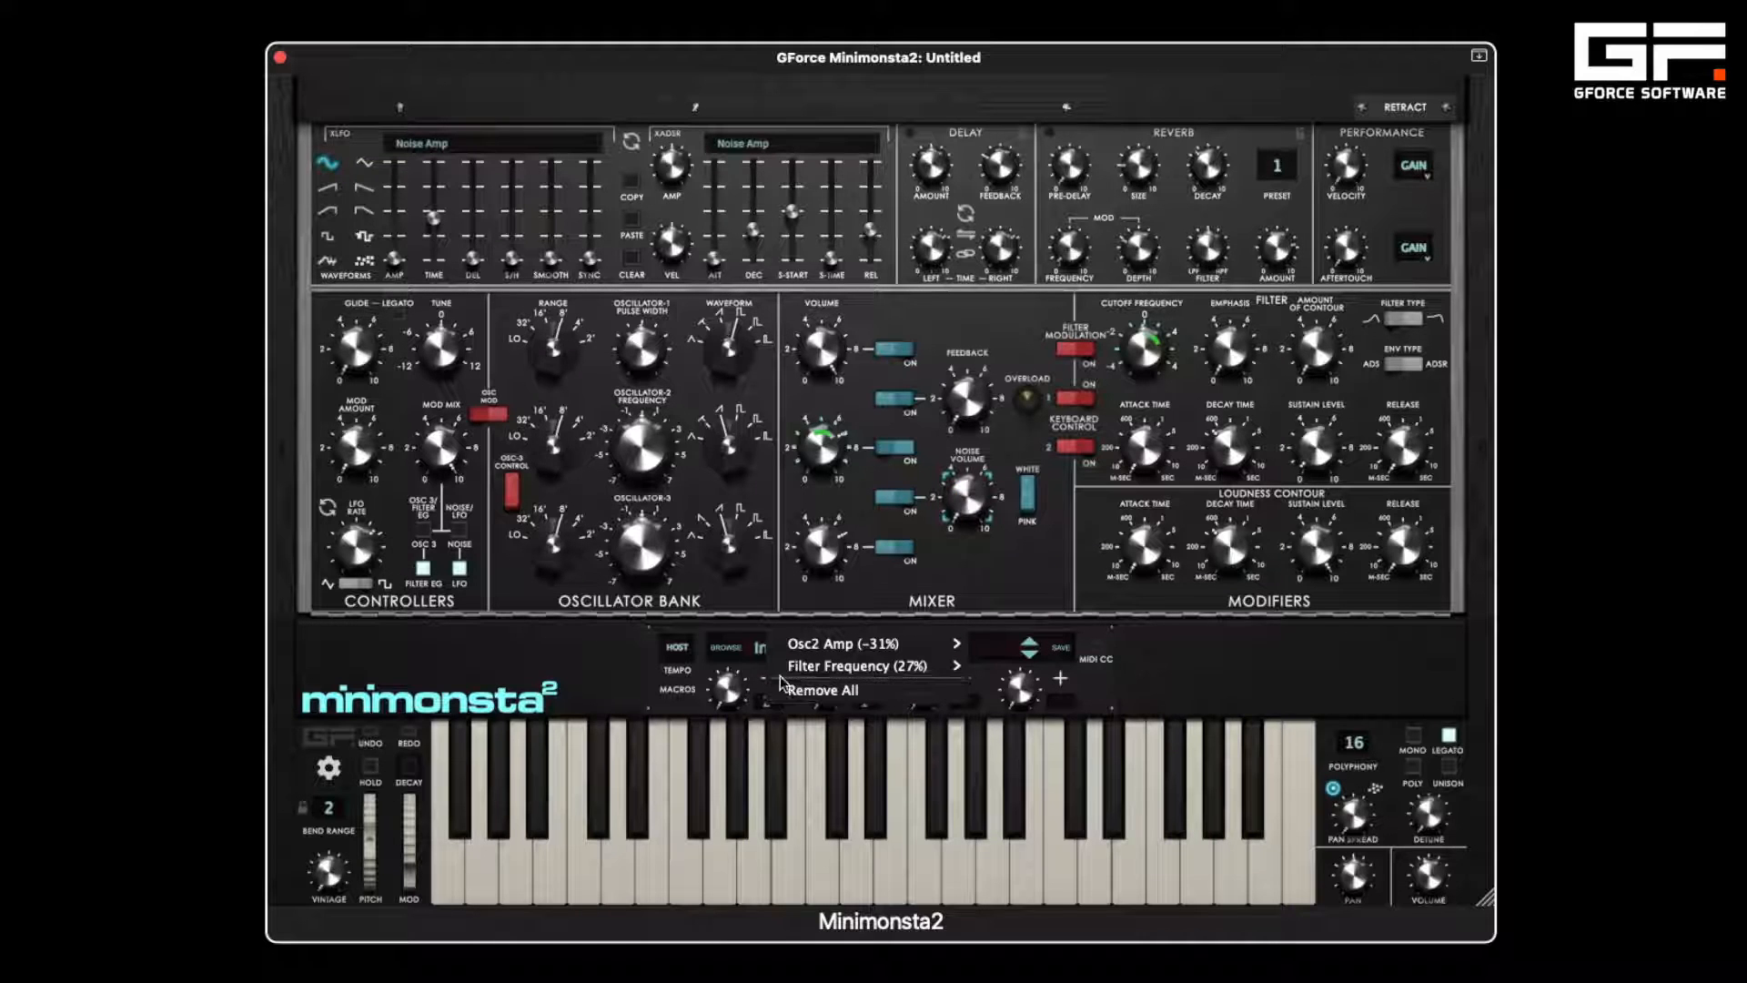
pyautogui.moveTo(799, 653)
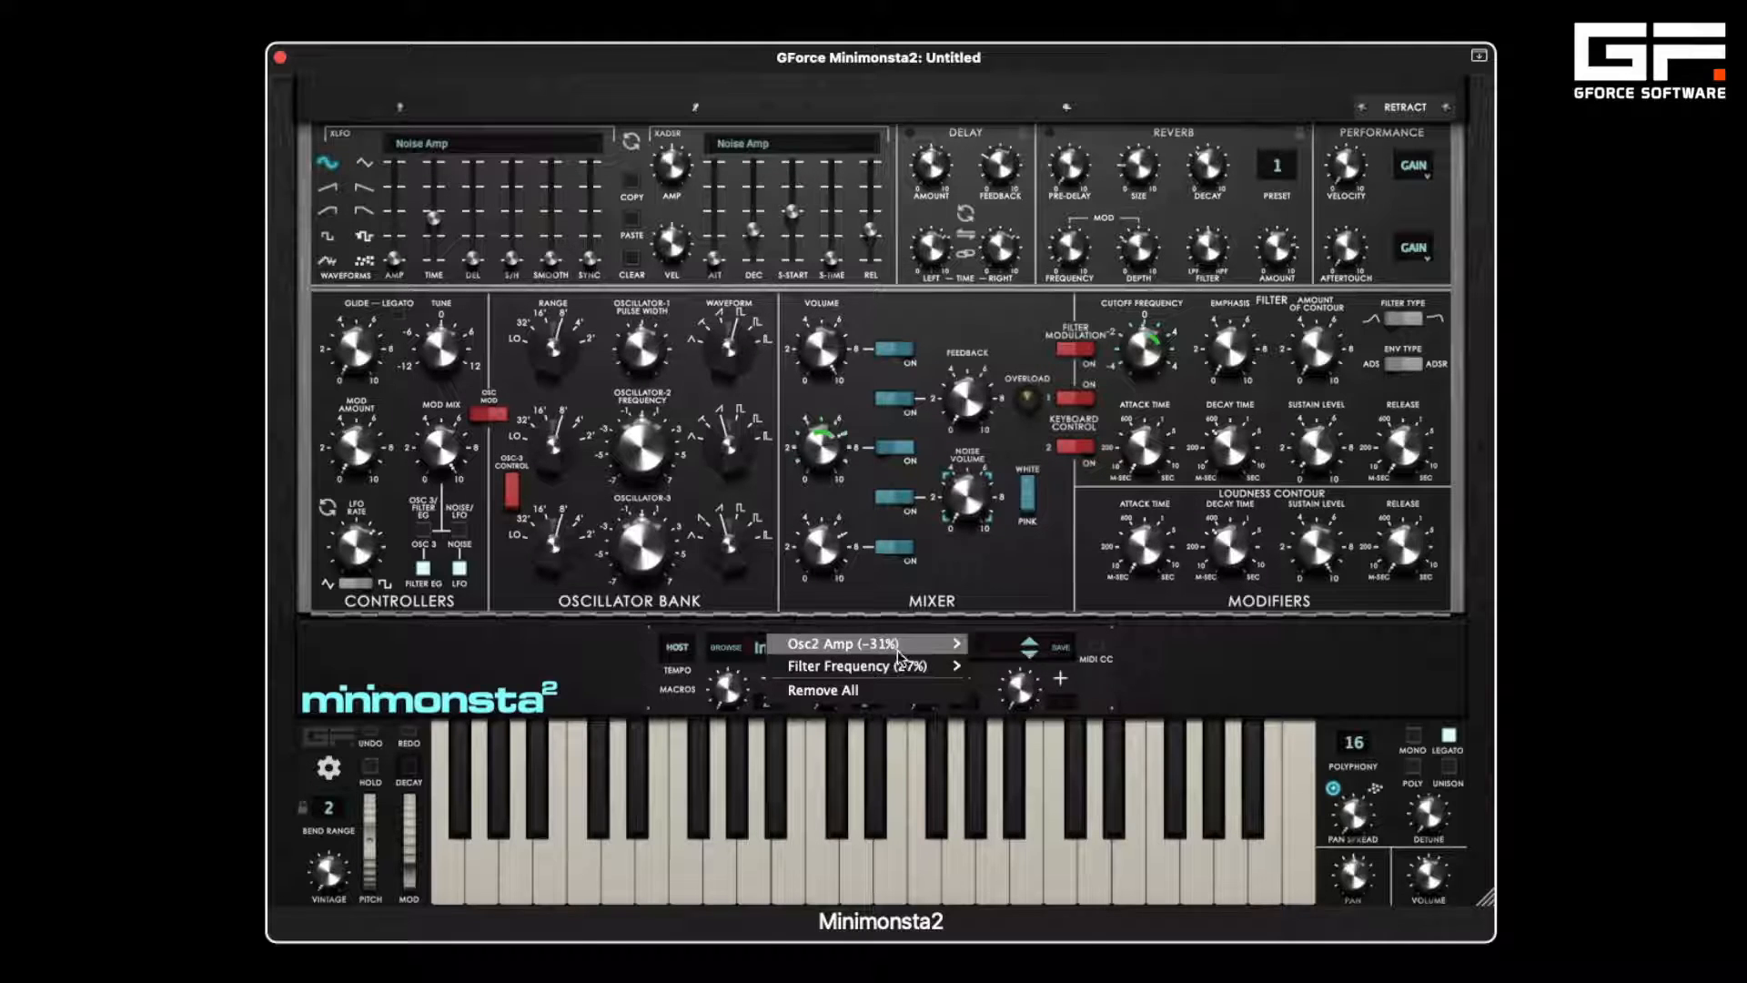
pyautogui.moveTo(892, 647)
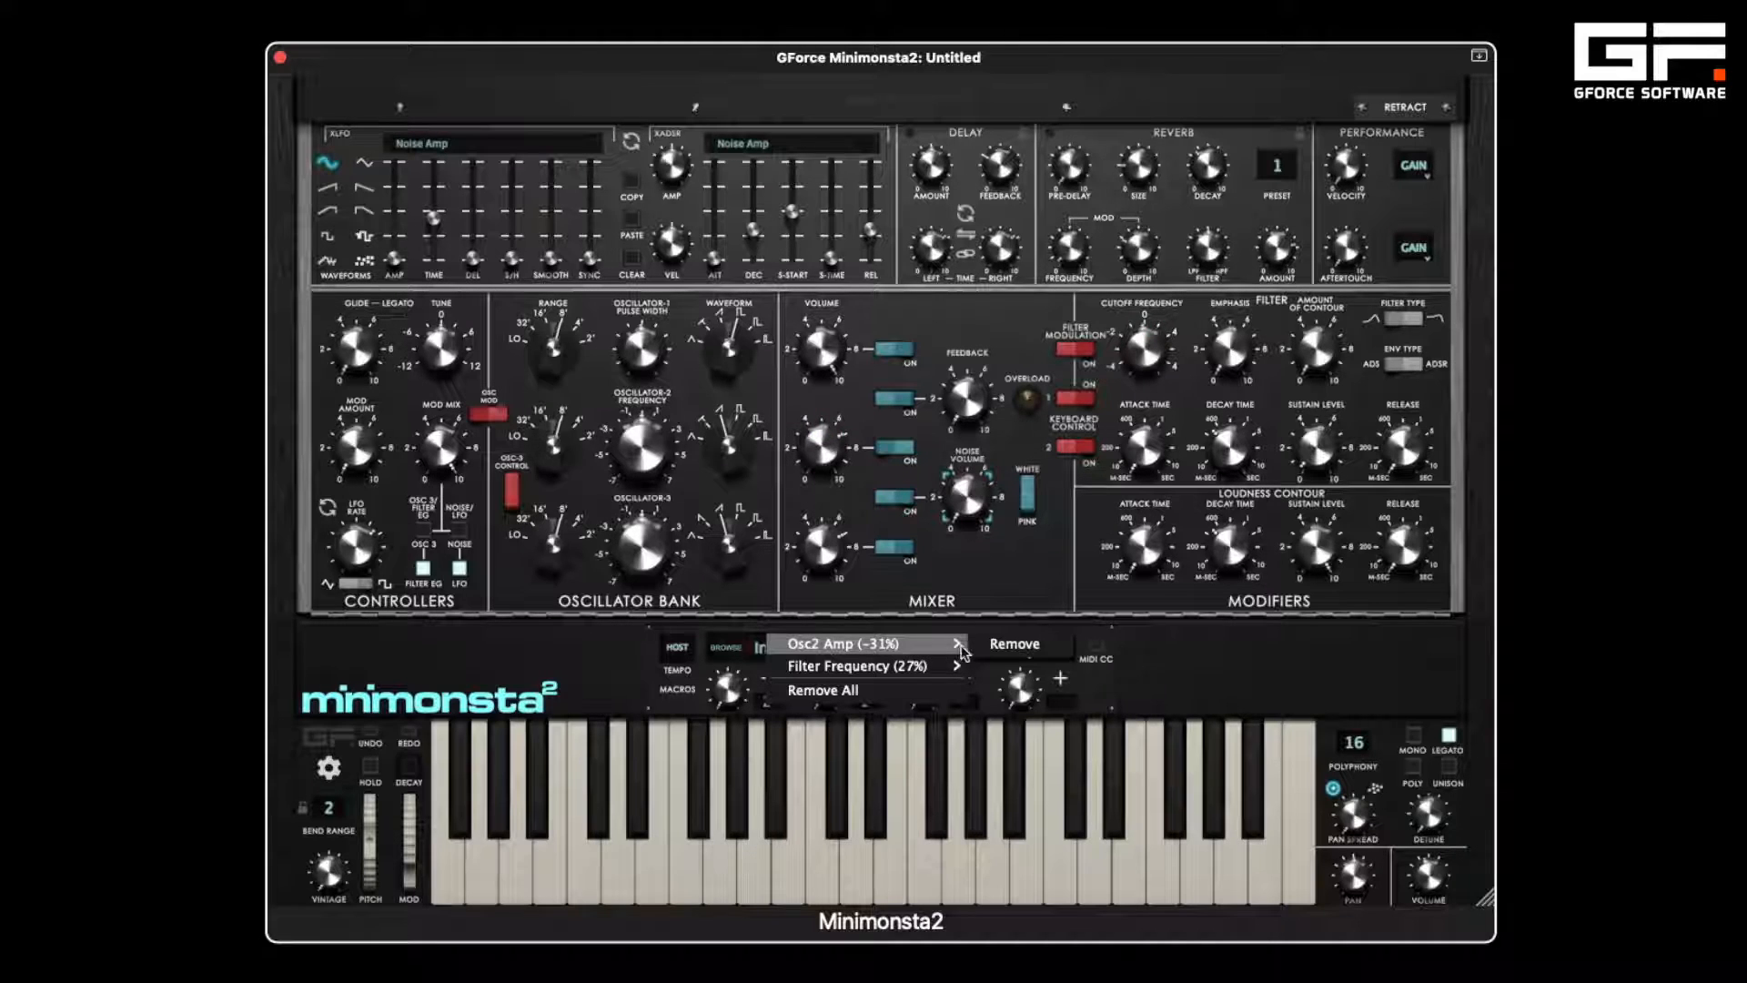
pyautogui.click(1011, 643)
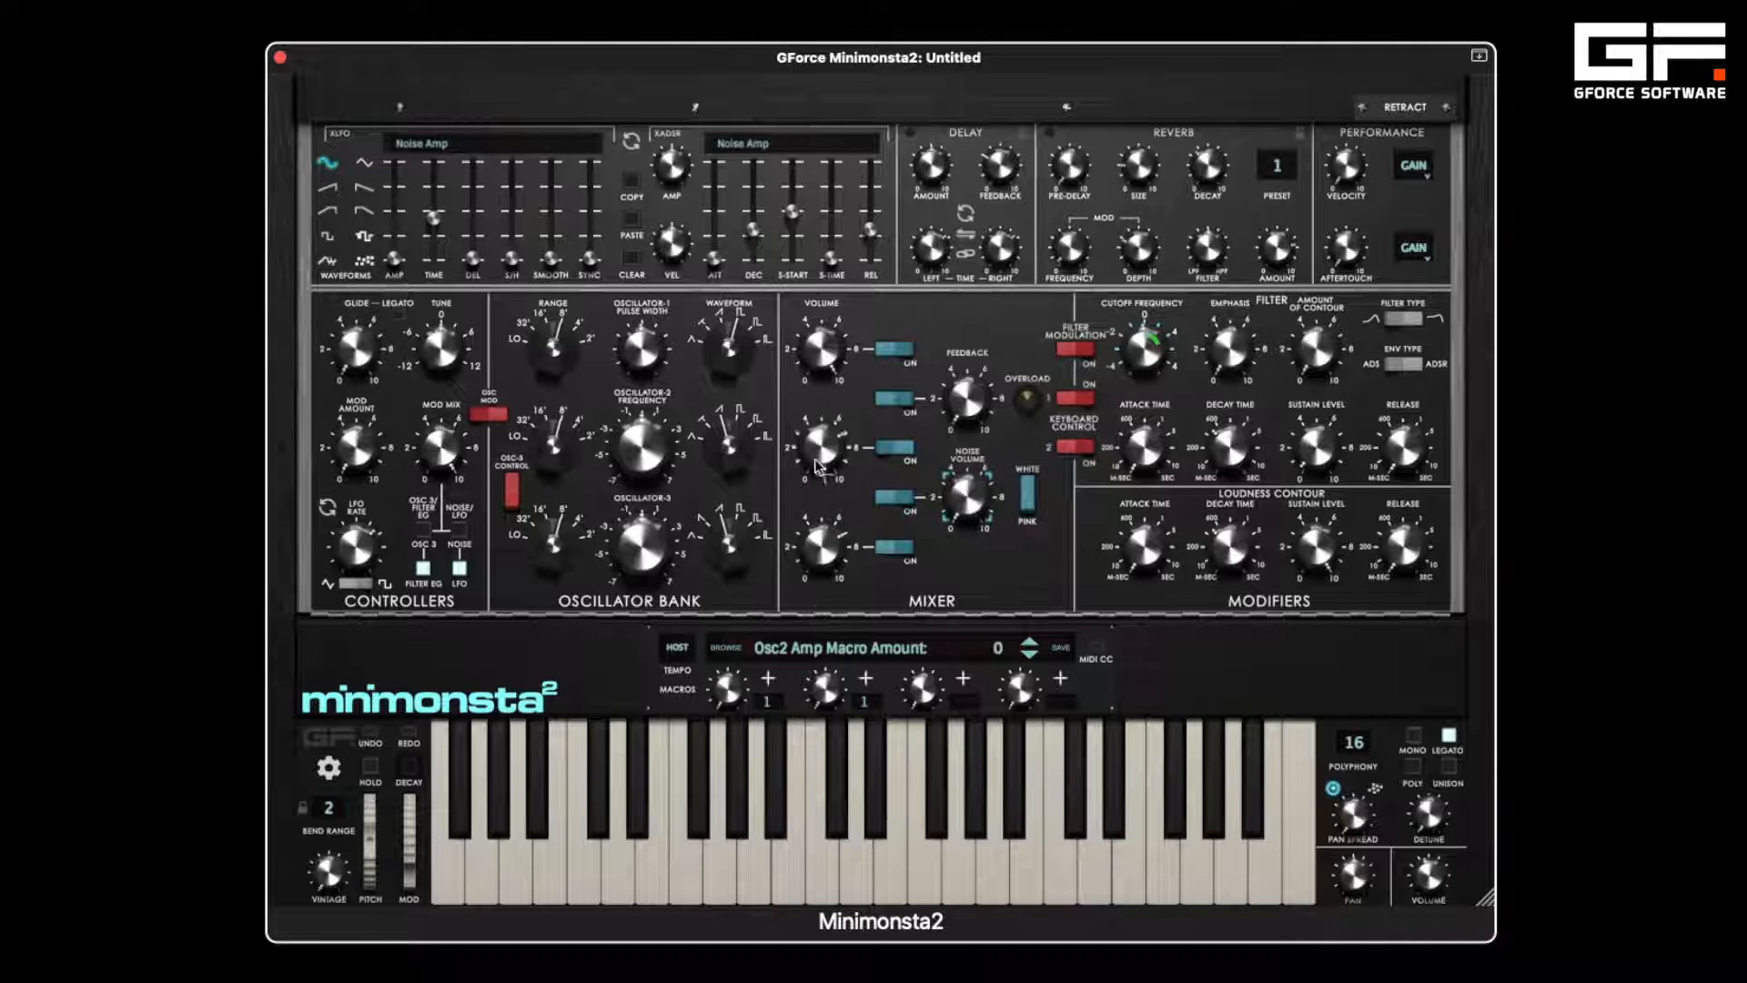
# - Give Oscillator 2 volume a macro amount of about 0.18 on Macro 1, and remove all of Macro 1's assignments
pyautogui.moveTo(813, 442); pyautogui.dragTo(810, 412)
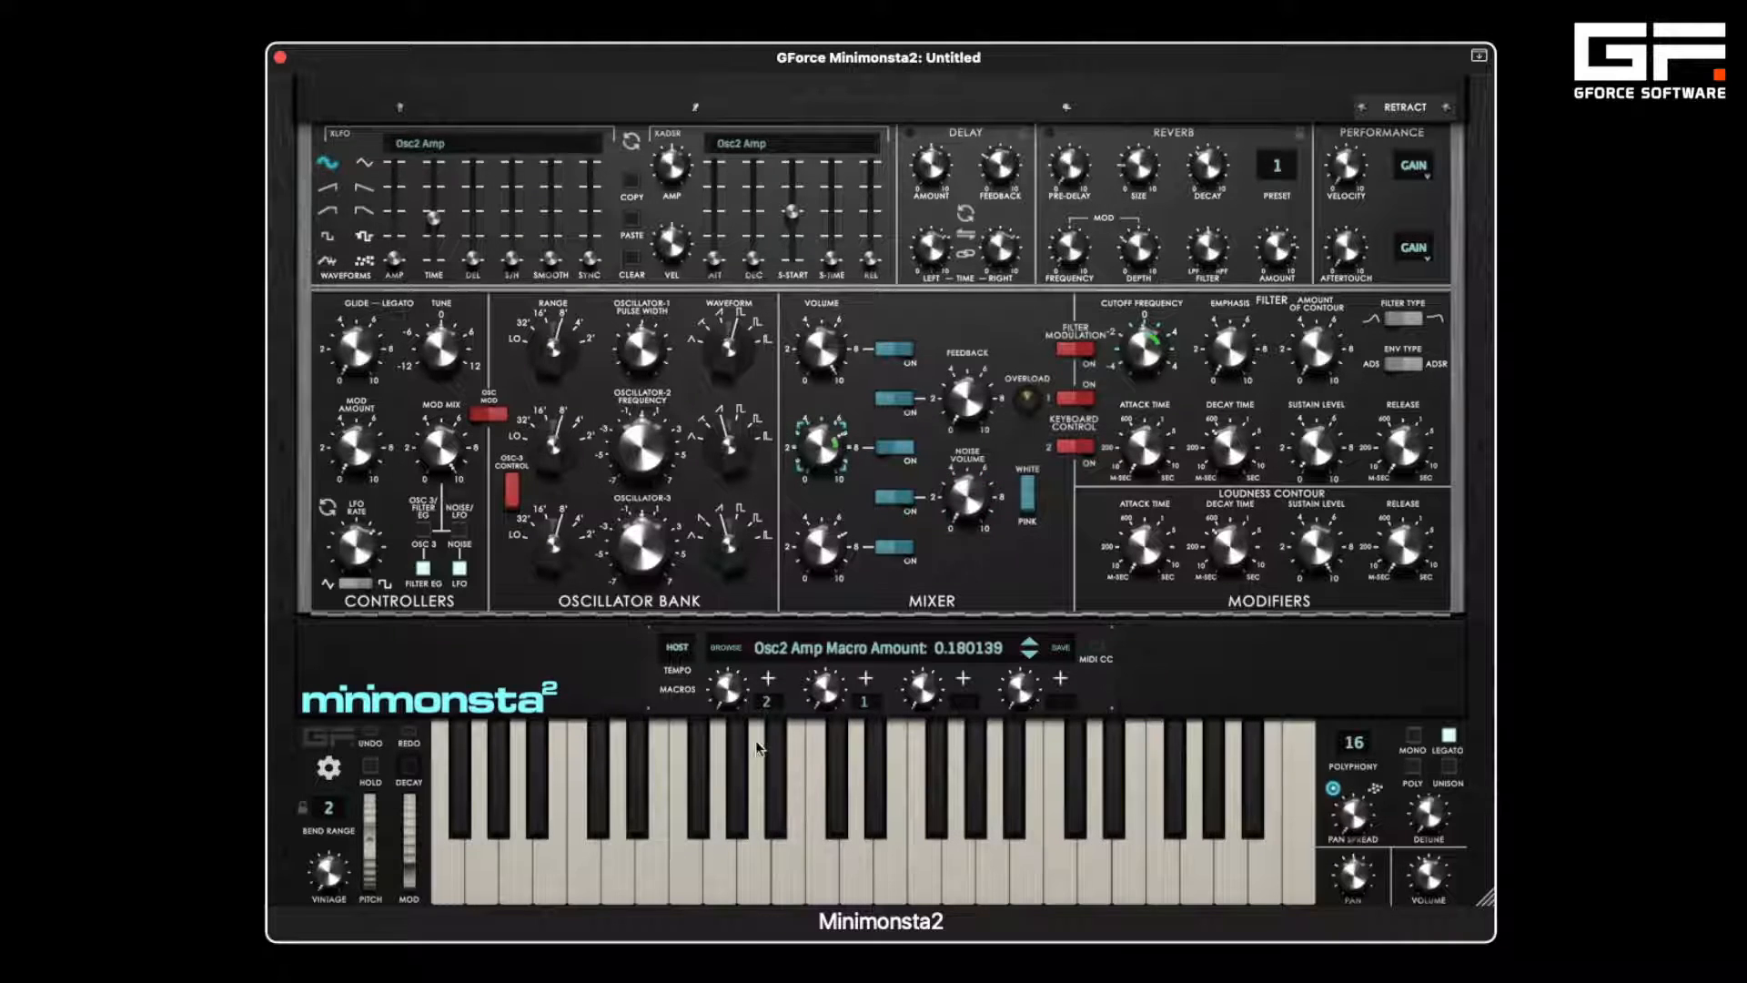
pyautogui.click(768, 699)
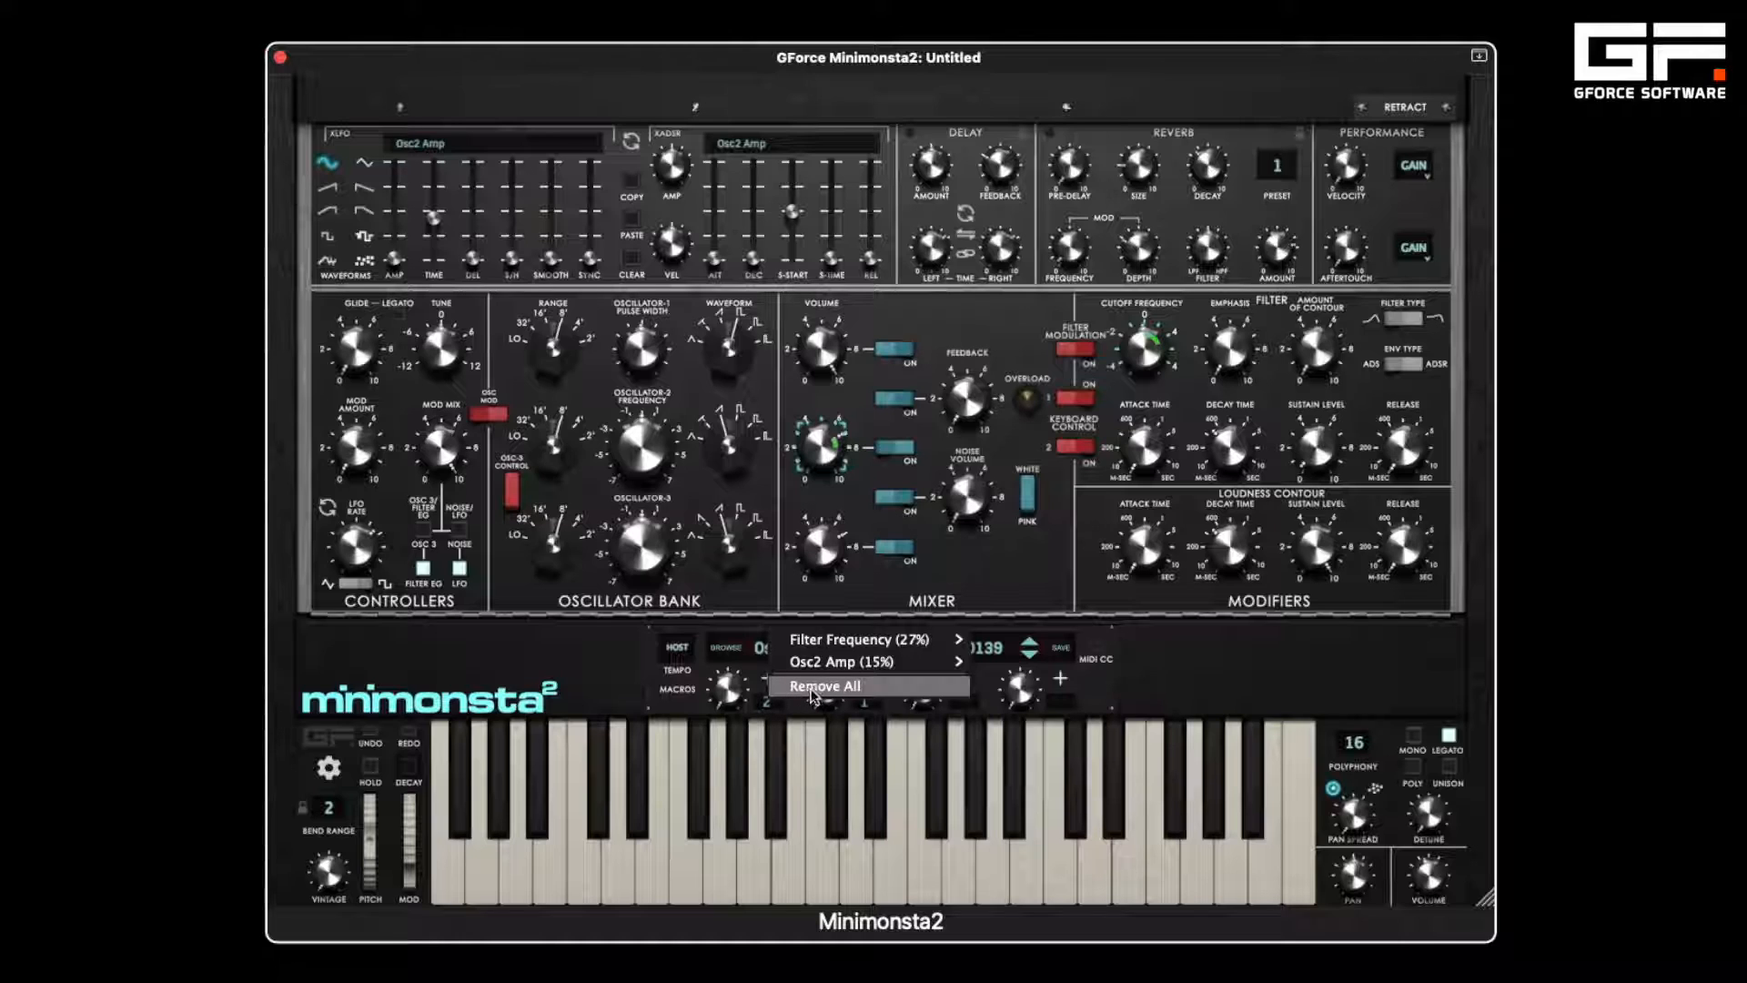
pyautogui.click(813, 688)
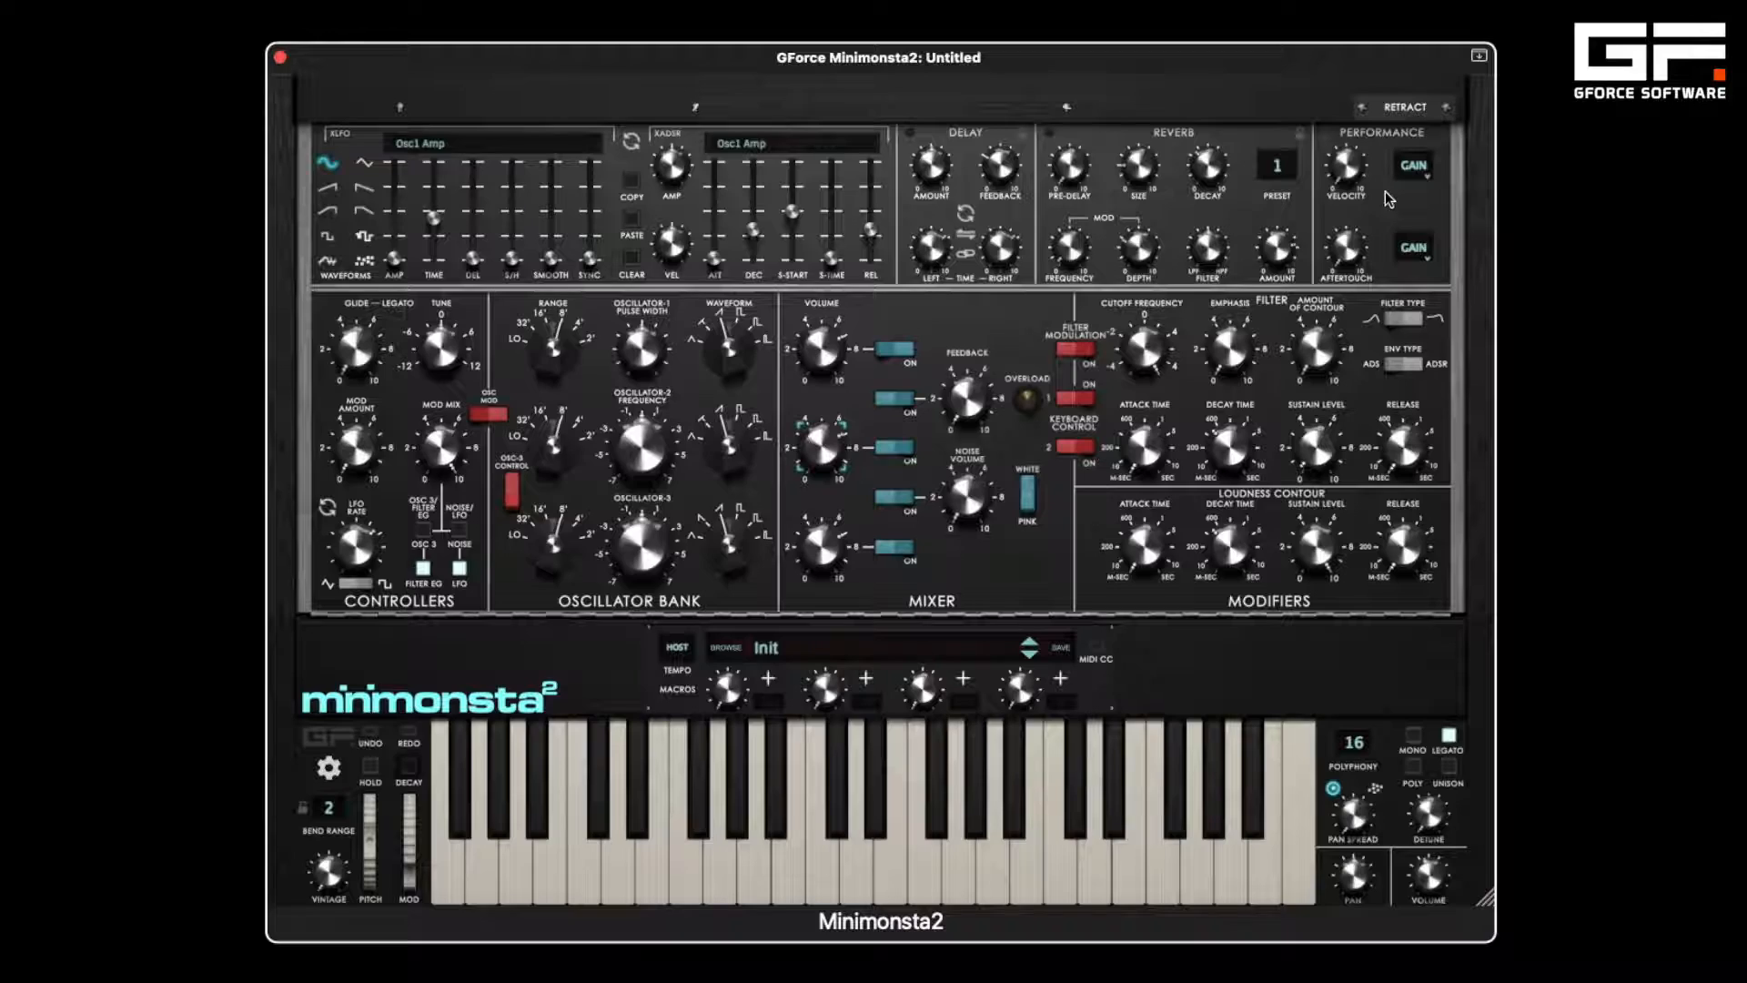
# - Step through the available velocity destinations and set the velocity destination to VCF
pyautogui.click(1414, 167)
pyautogui.click(1427, 178)
pyautogui.click(1428, 178)
pyautogui.click(1428, 177)
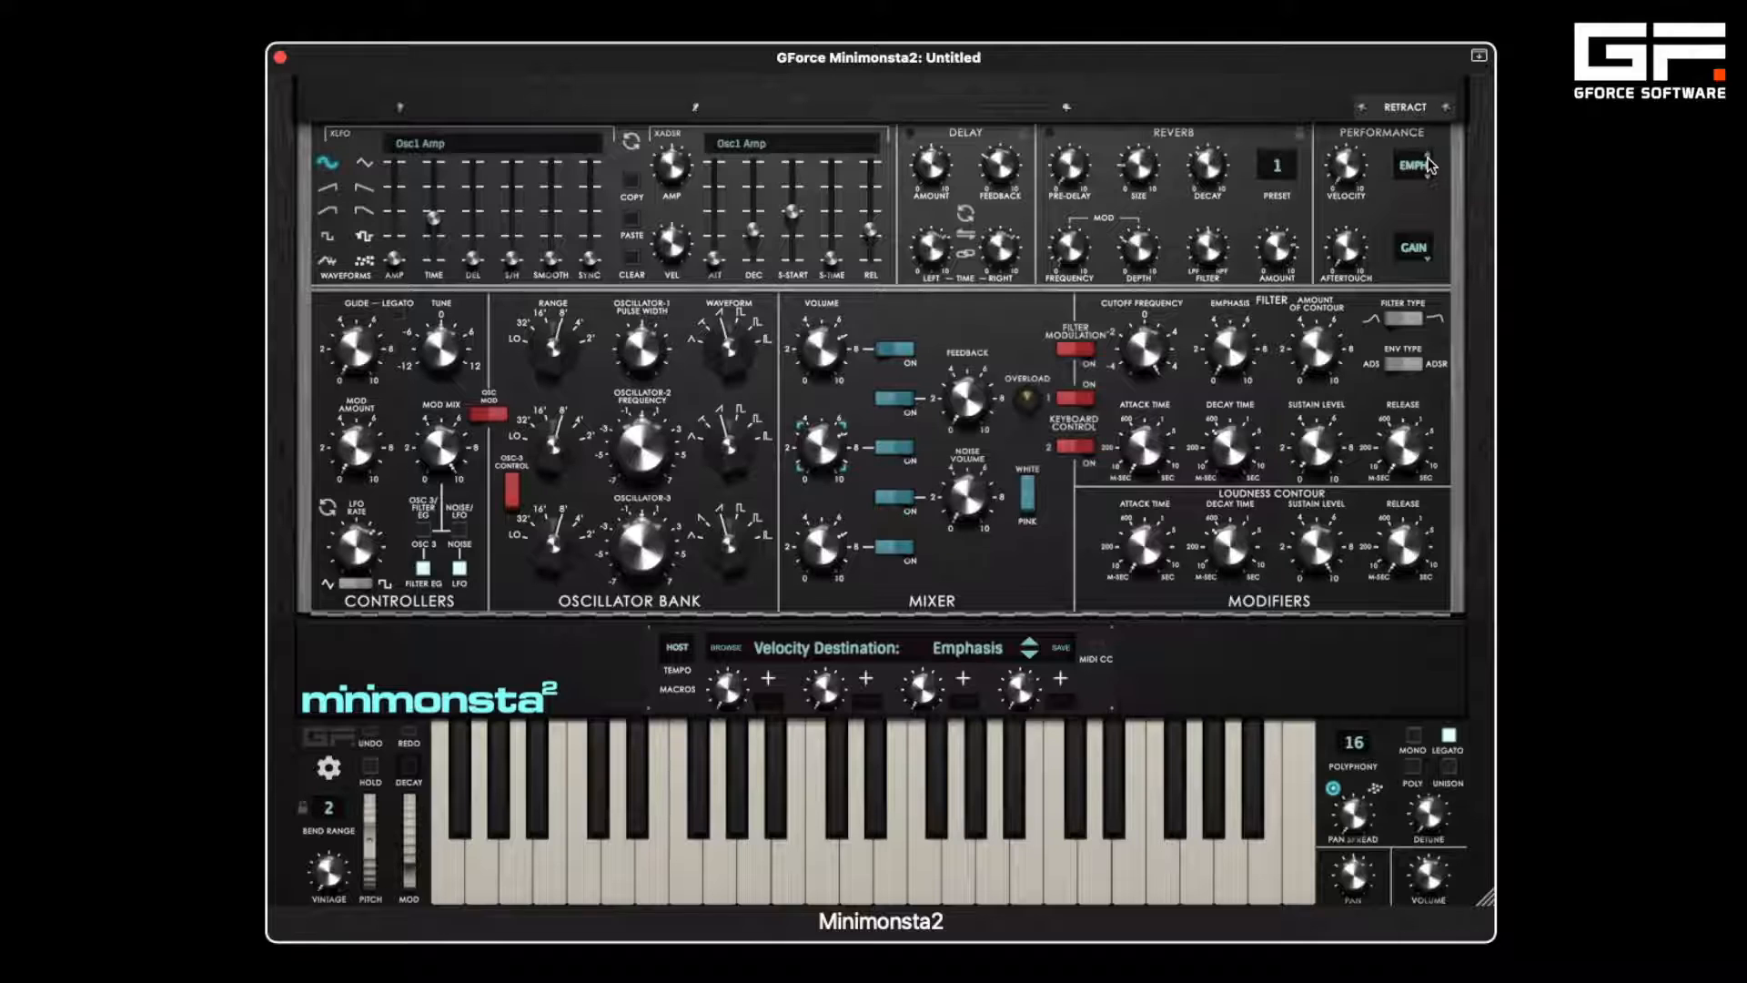
pyautogui.click(1428, 167)
pyautogui.click(1428, 171)
pyautogui.click(1417, 173)
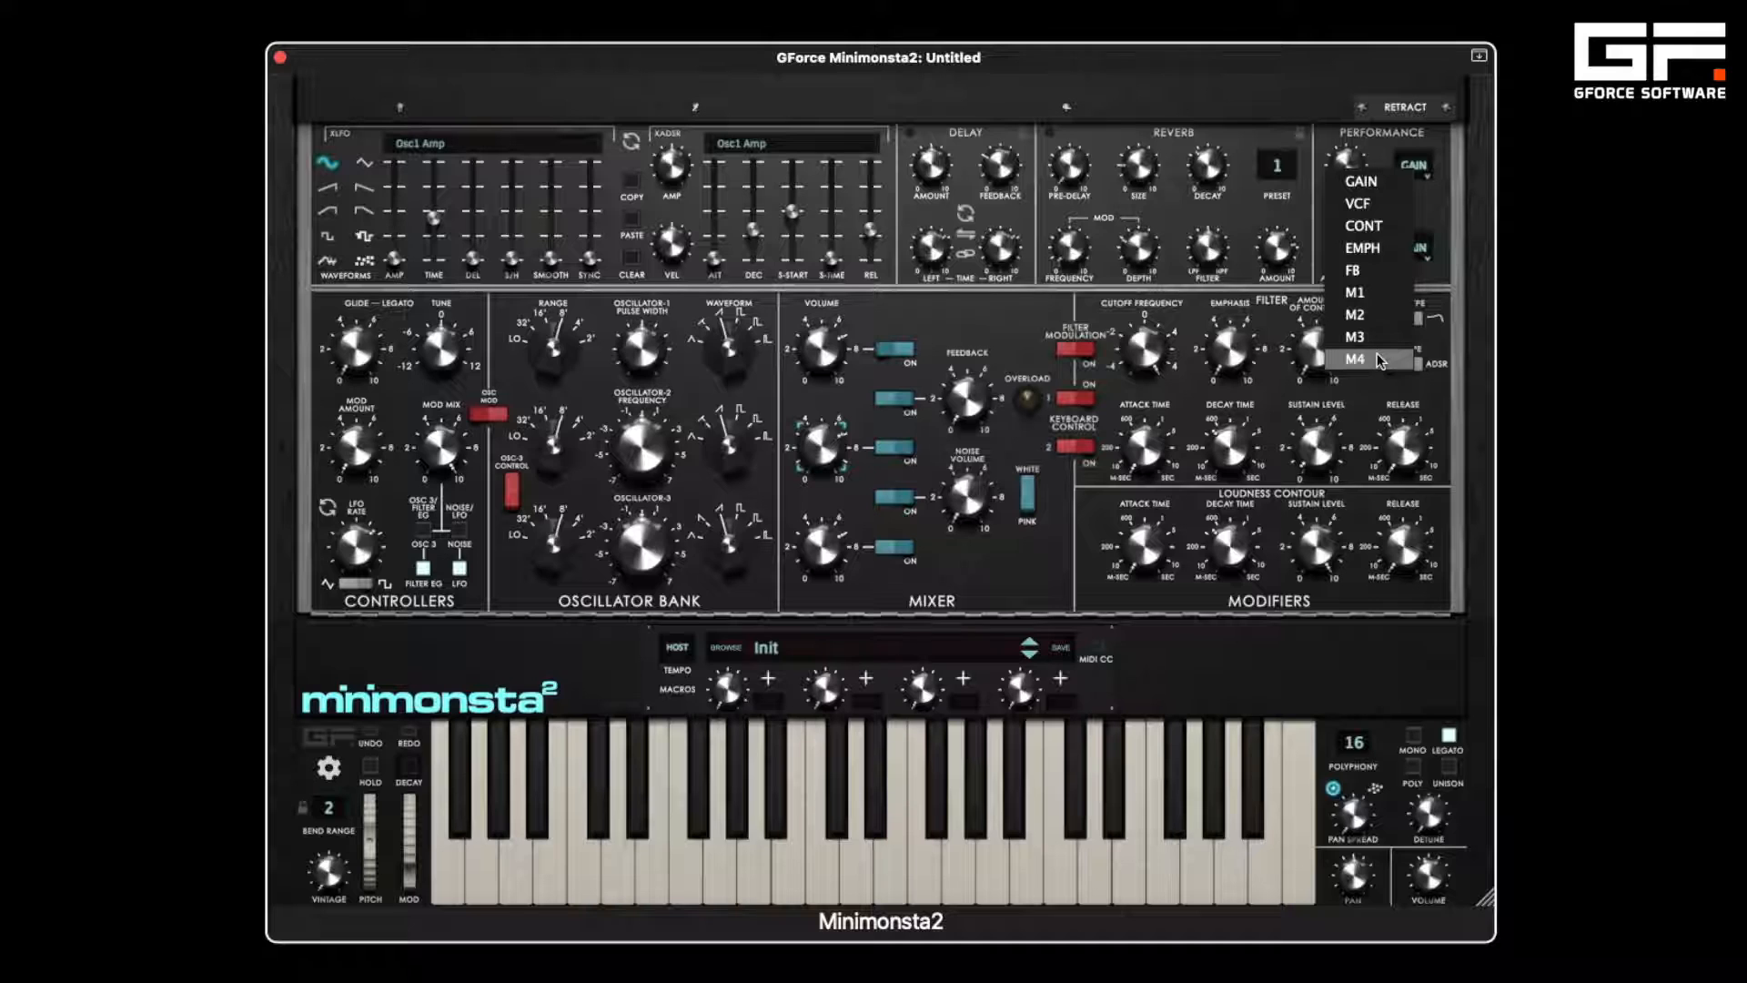
pyautogui.click(1359, 207)
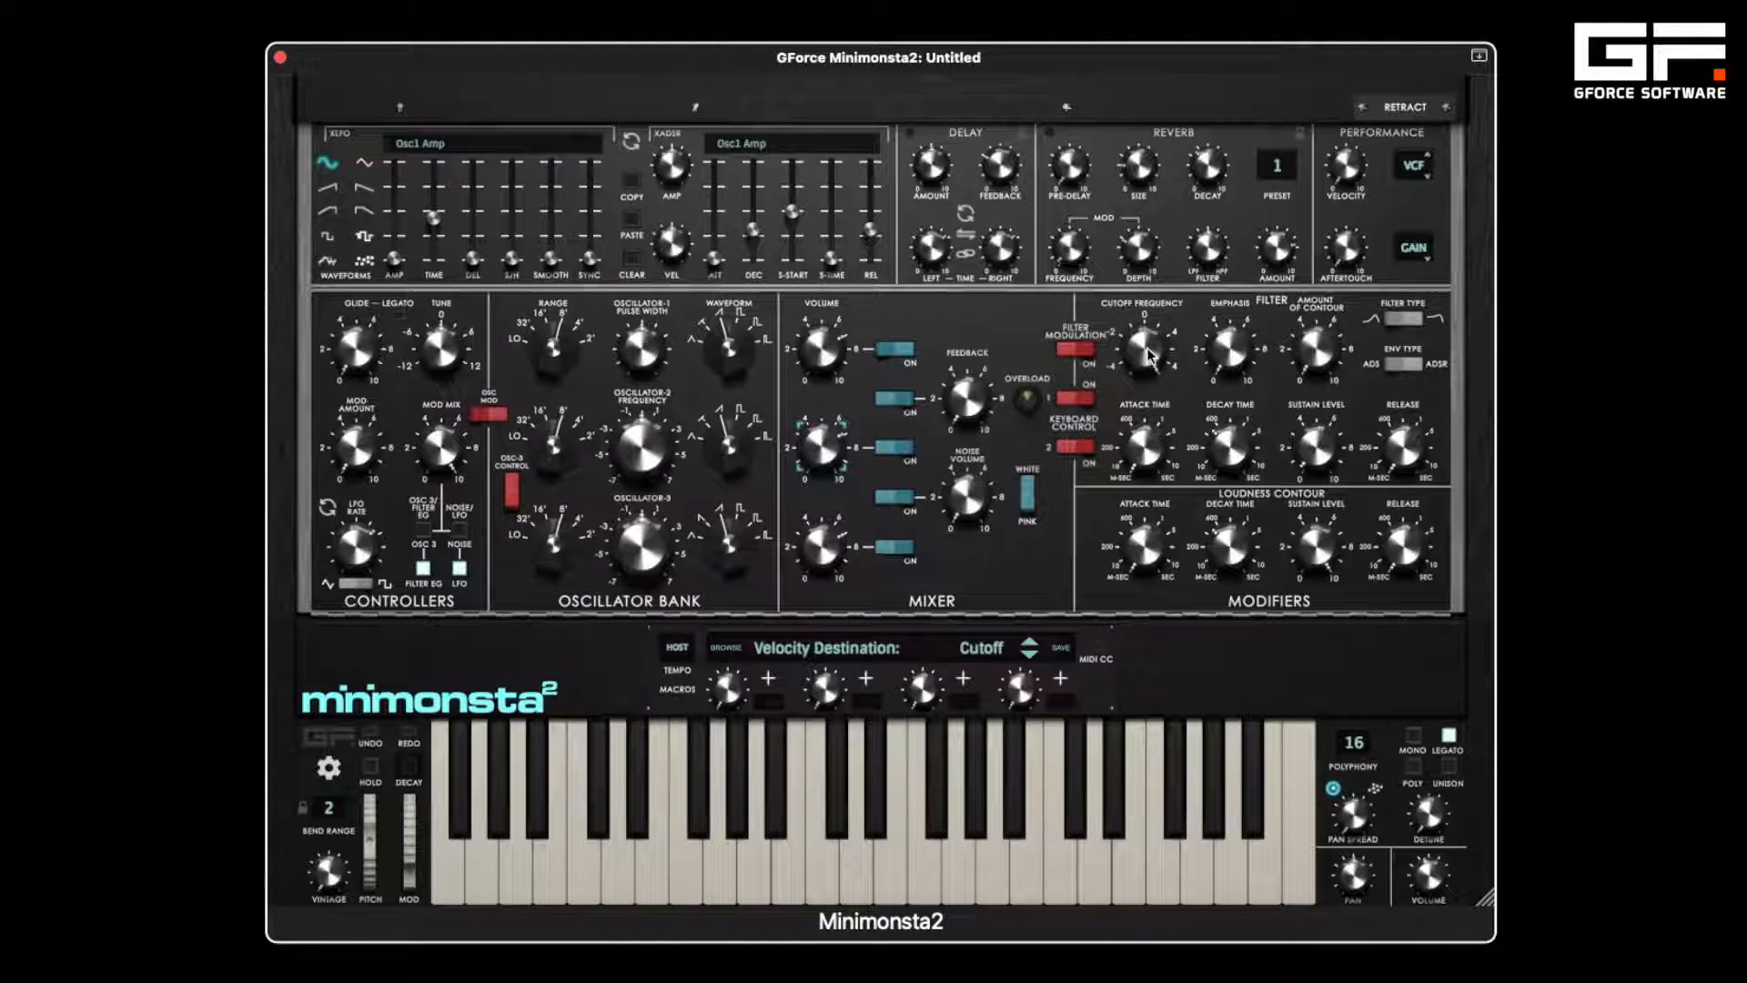
# - Lower the filter cutoff frequency to about 664.9 Hz and raise the Oscillator 1 volume
pyautogui.moveTo(1148, 355); pyautogui.dragTo(1145, 462)
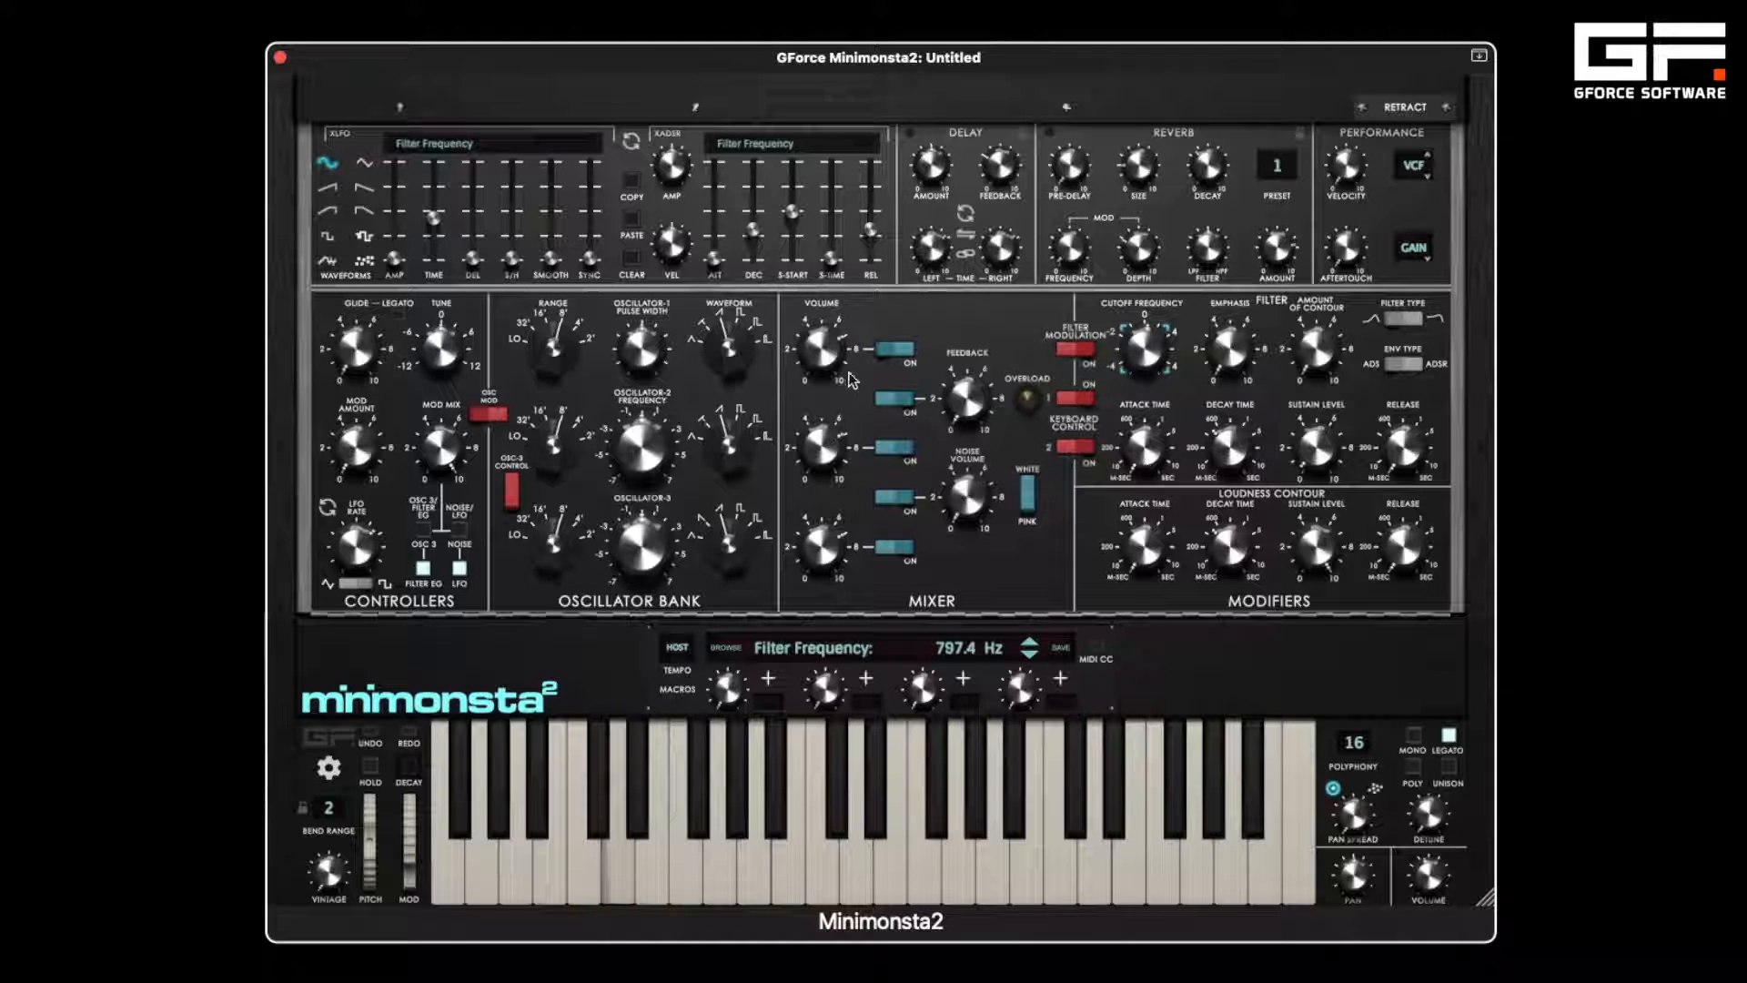
pyautogui.moveTo(838, 369); pyautogui.dragTo(823, 225)
pyautogui.moveTo(1162, 358); pyautogui.dragTo(1148, 356)
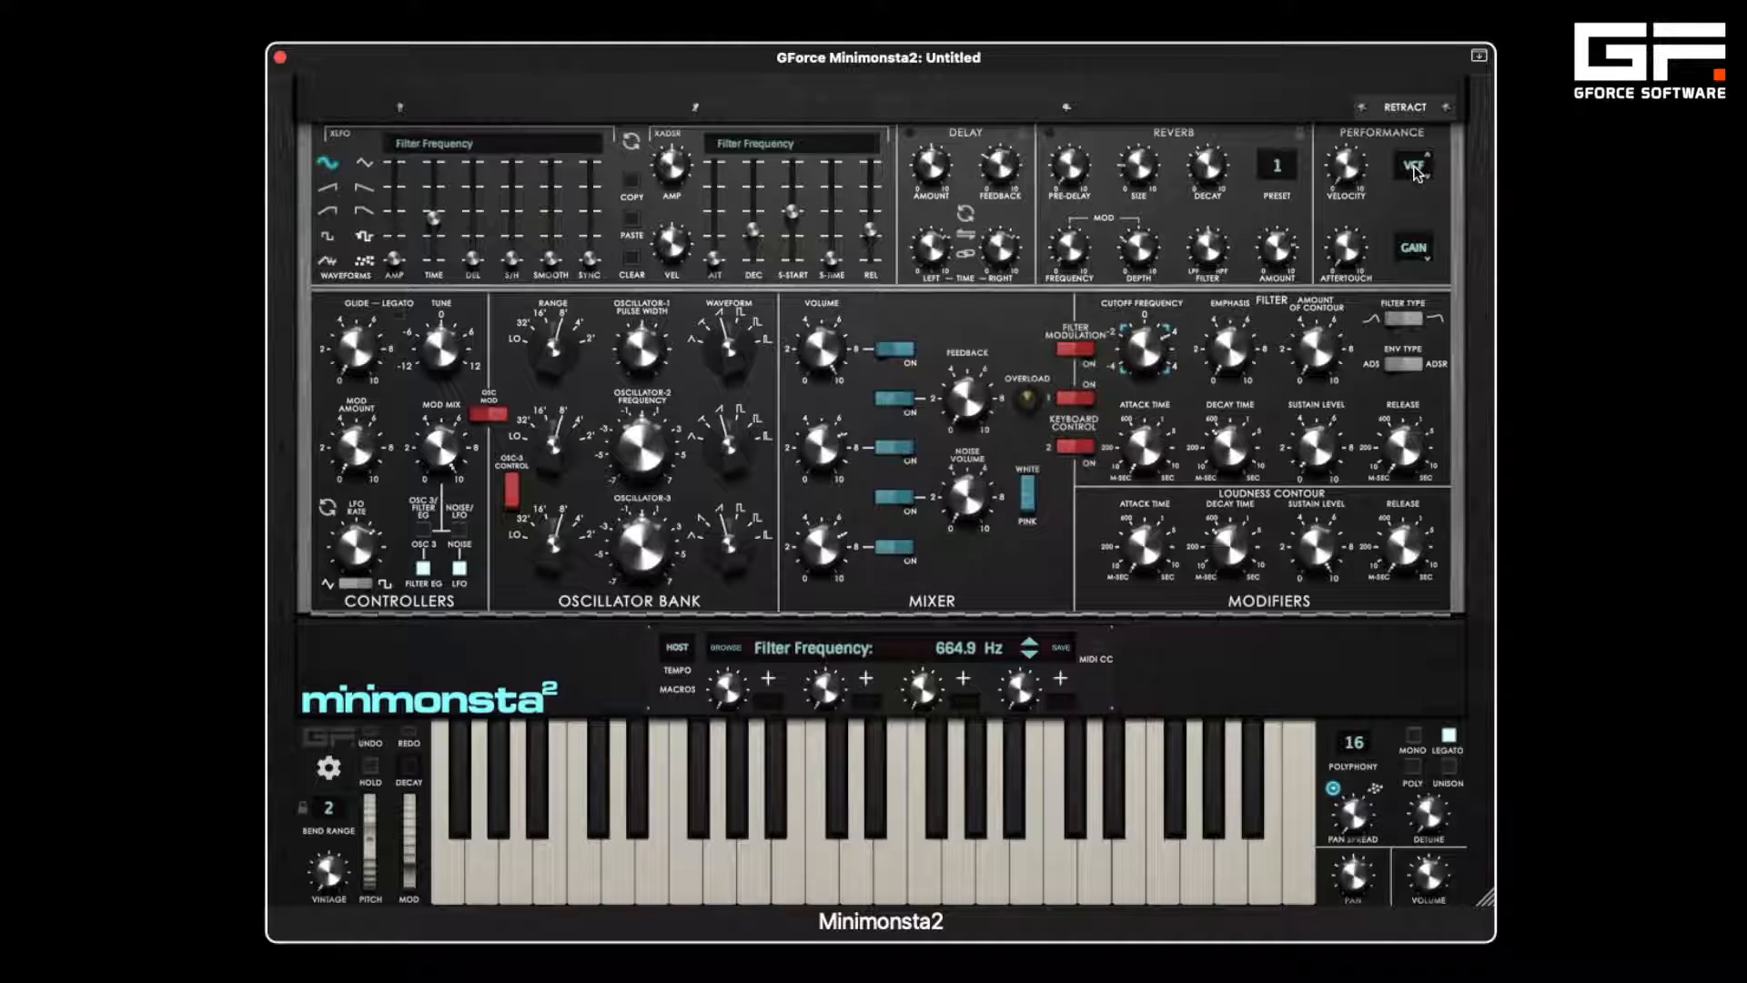
# - Sweep the cutoff velocity amount up, down to about 0.53 %, and back up to about 92.55 %
pyautogui.click(1356, 165)
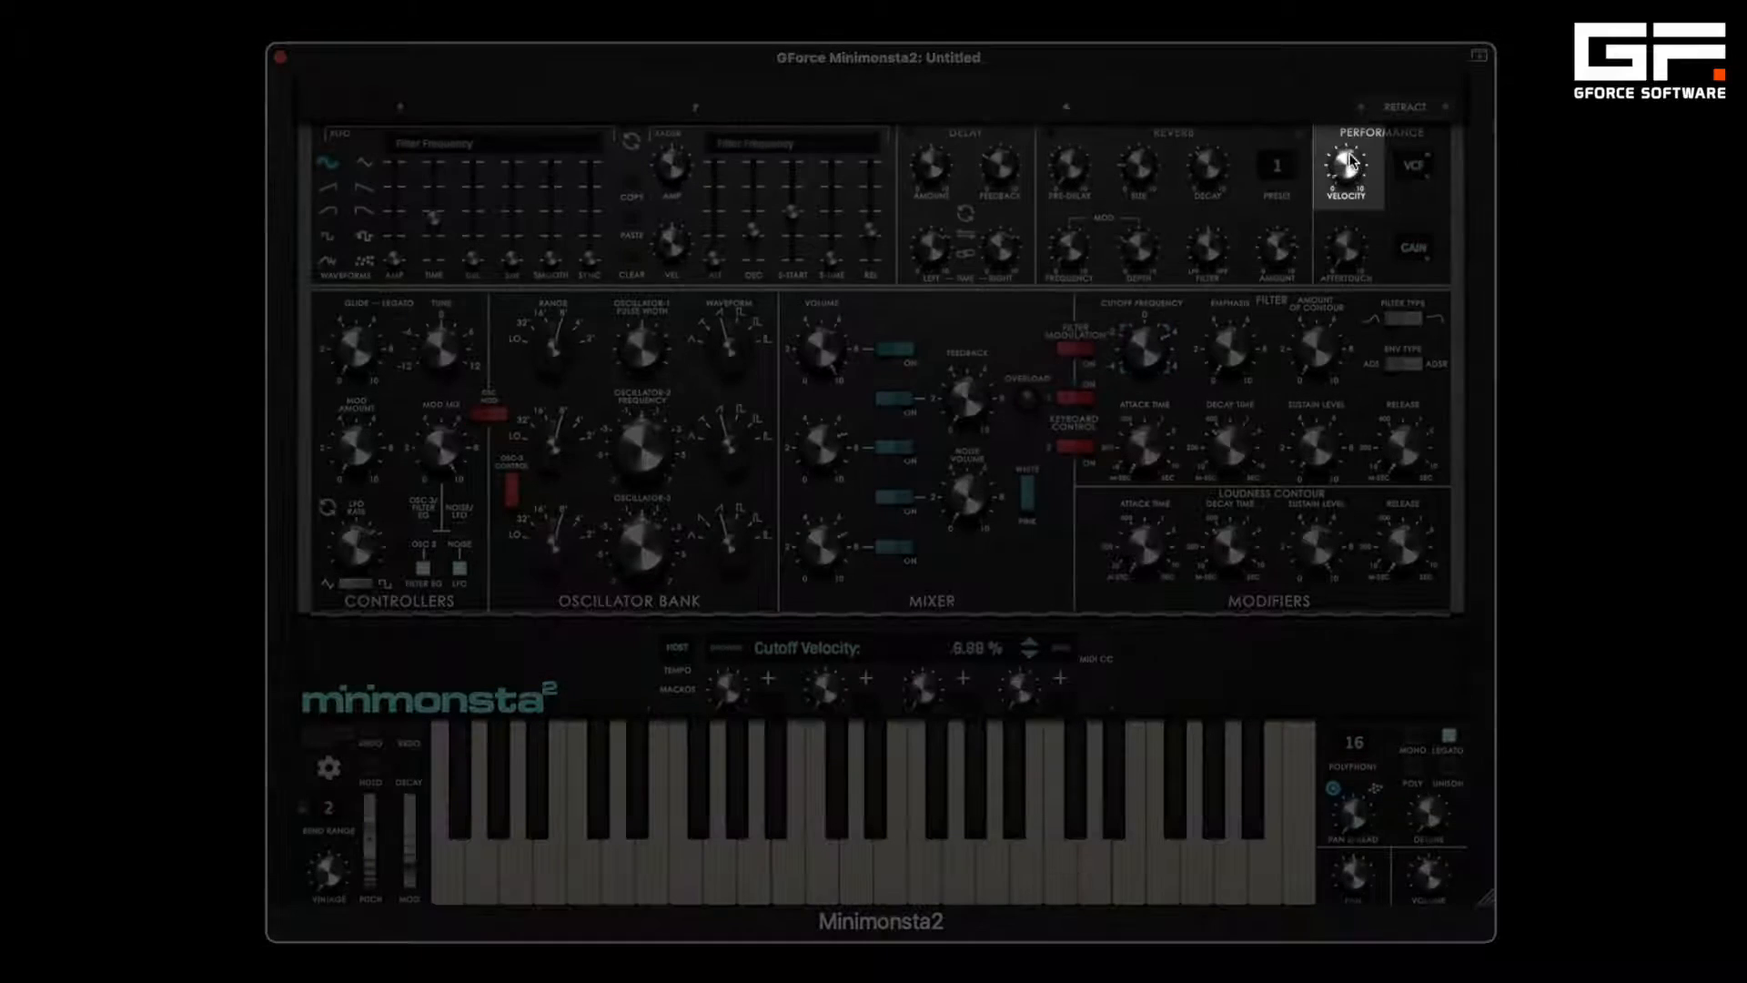
pyautogui.moveTo(1346, 109); pyautogui.dragTo(1334, 3)
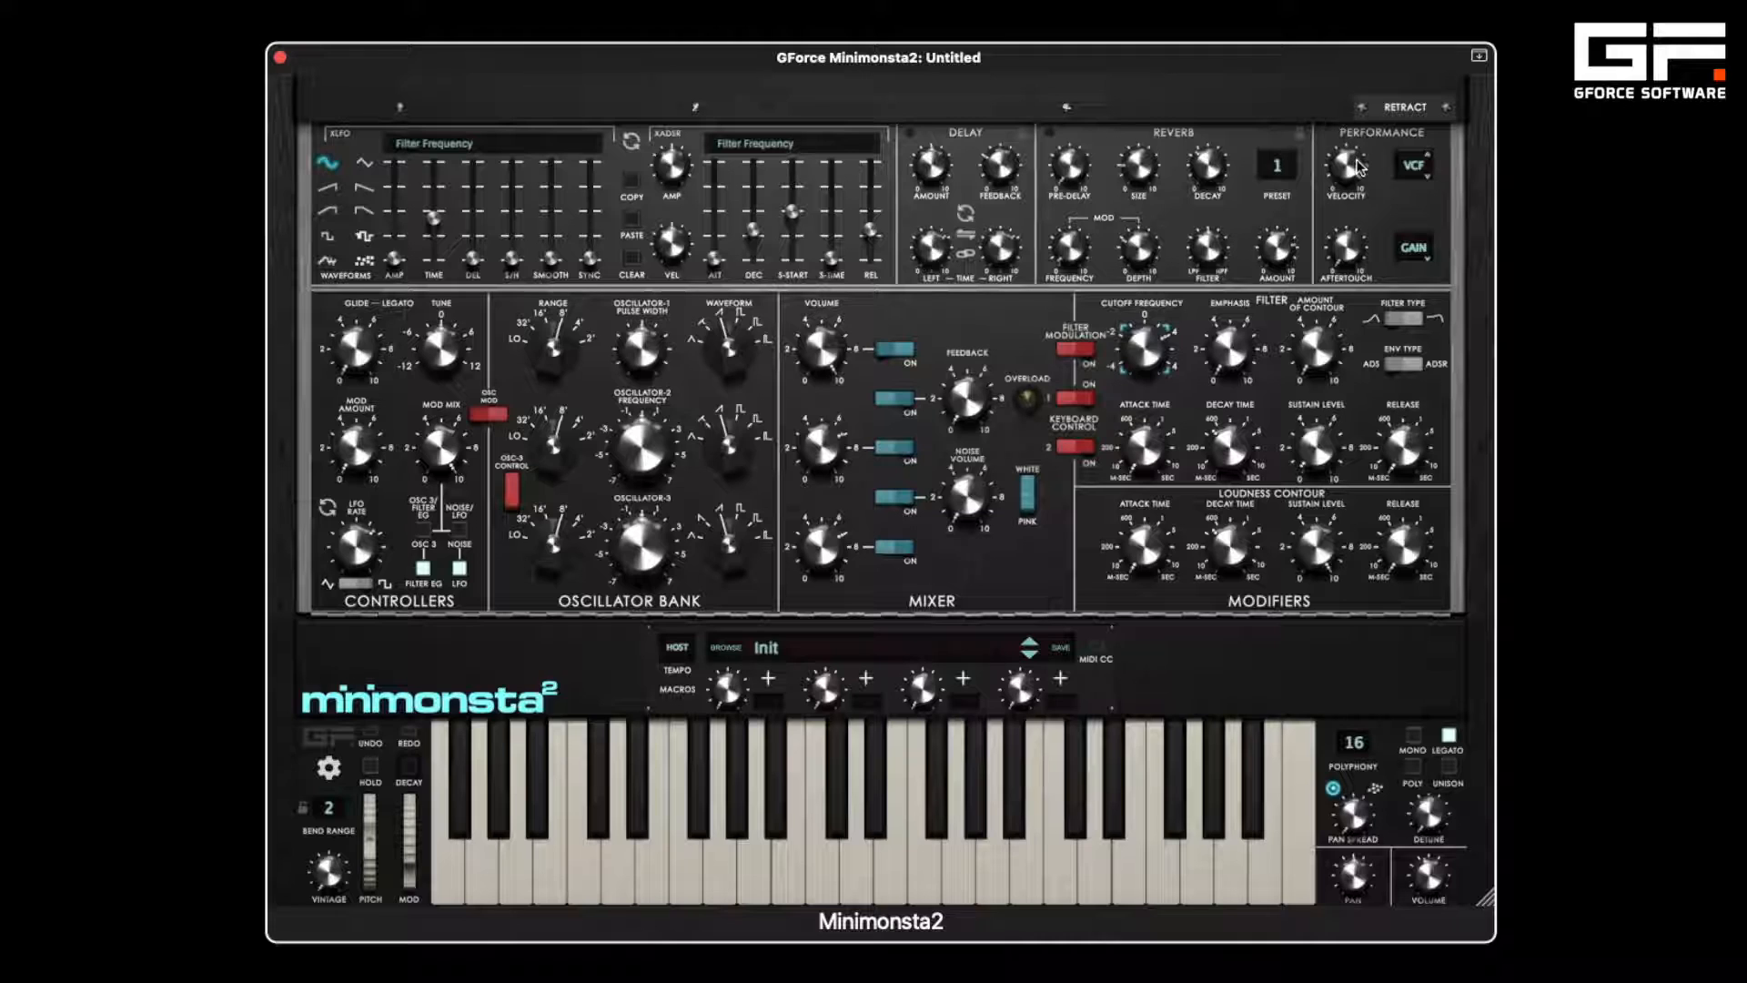
pyautogui.moveTo(1352, 162); pyautogui.dragTo(1329, 397)
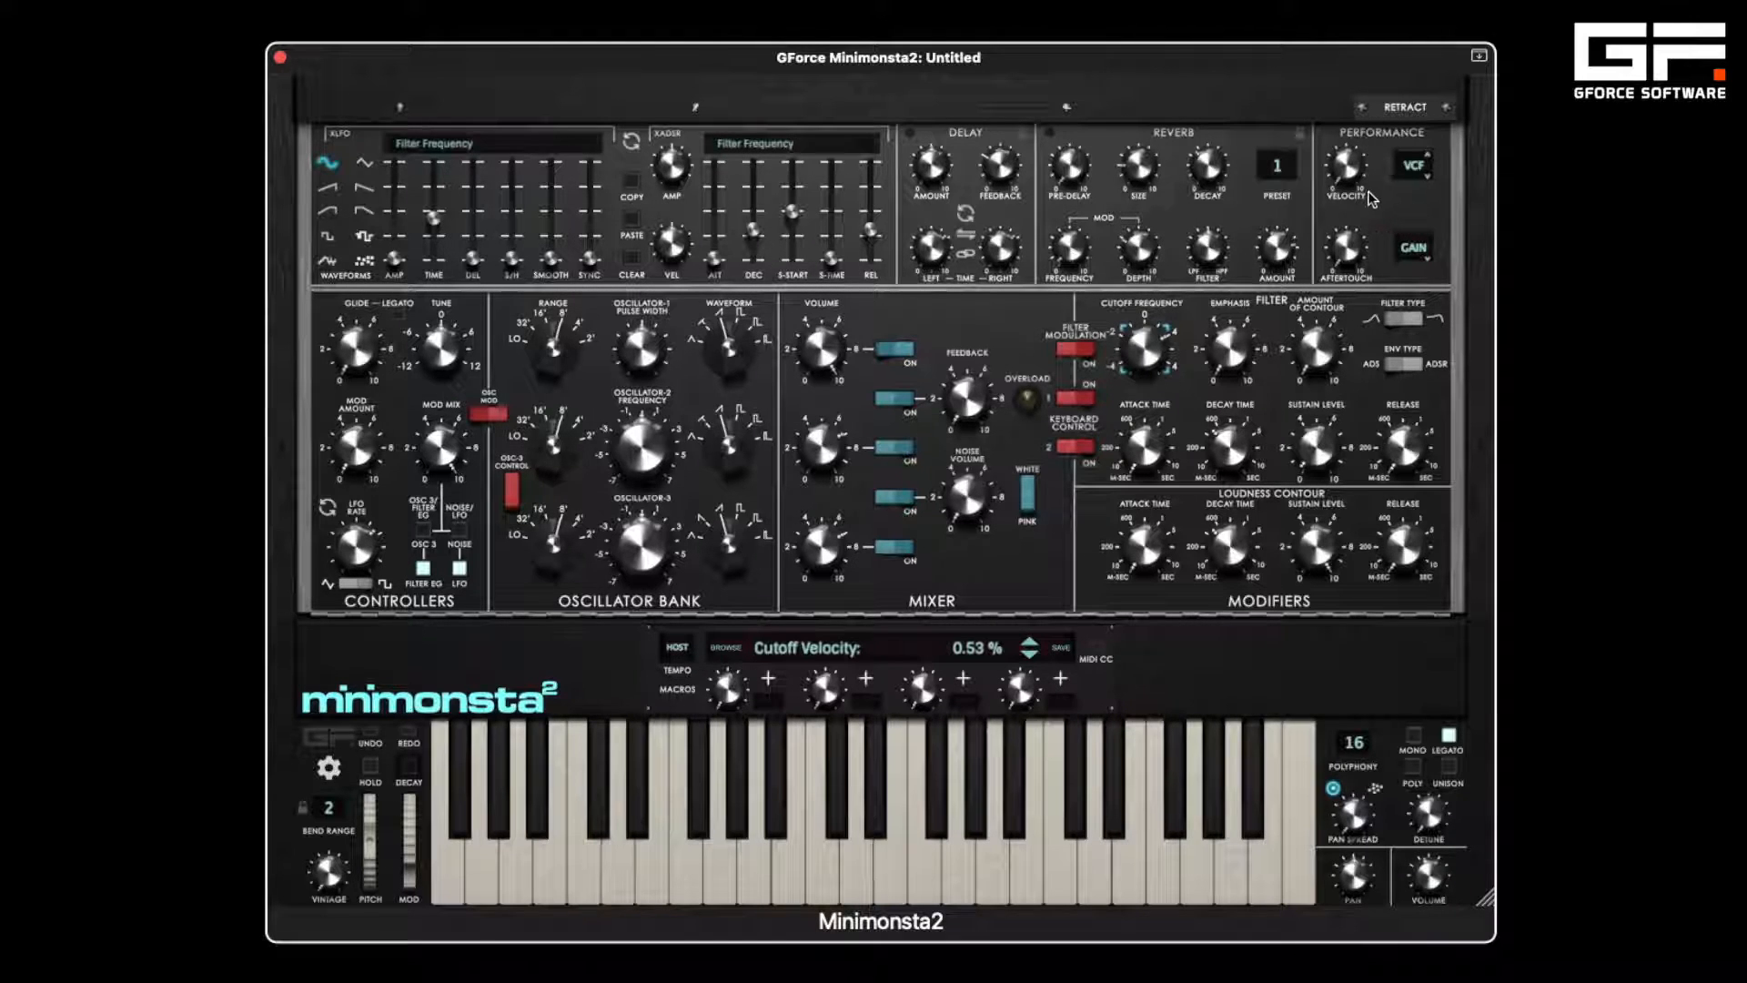
pyautogui.moveTo(1355, 170); pyautogui.dragTo(1360, 1)
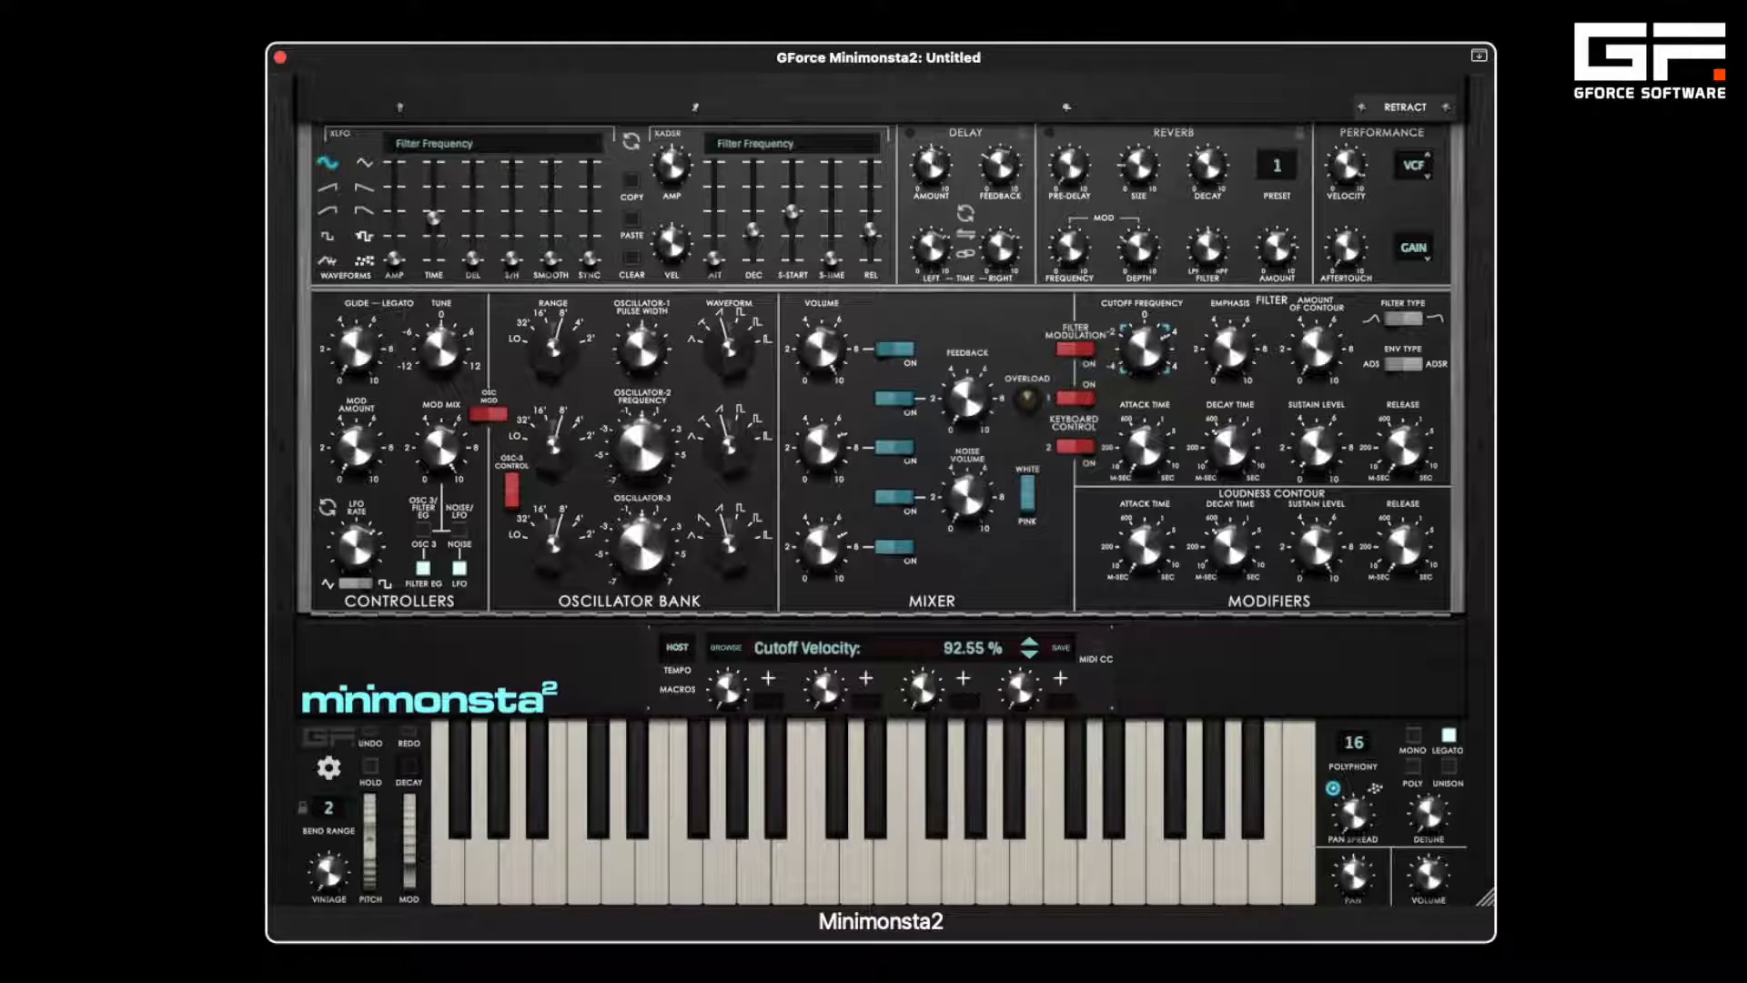
# - Set the velocity destination to EMPH and raise both the filter emphasis and its velocity amount
pyautogui.click(1410, 166)
pyautogui.click(1374, 244)
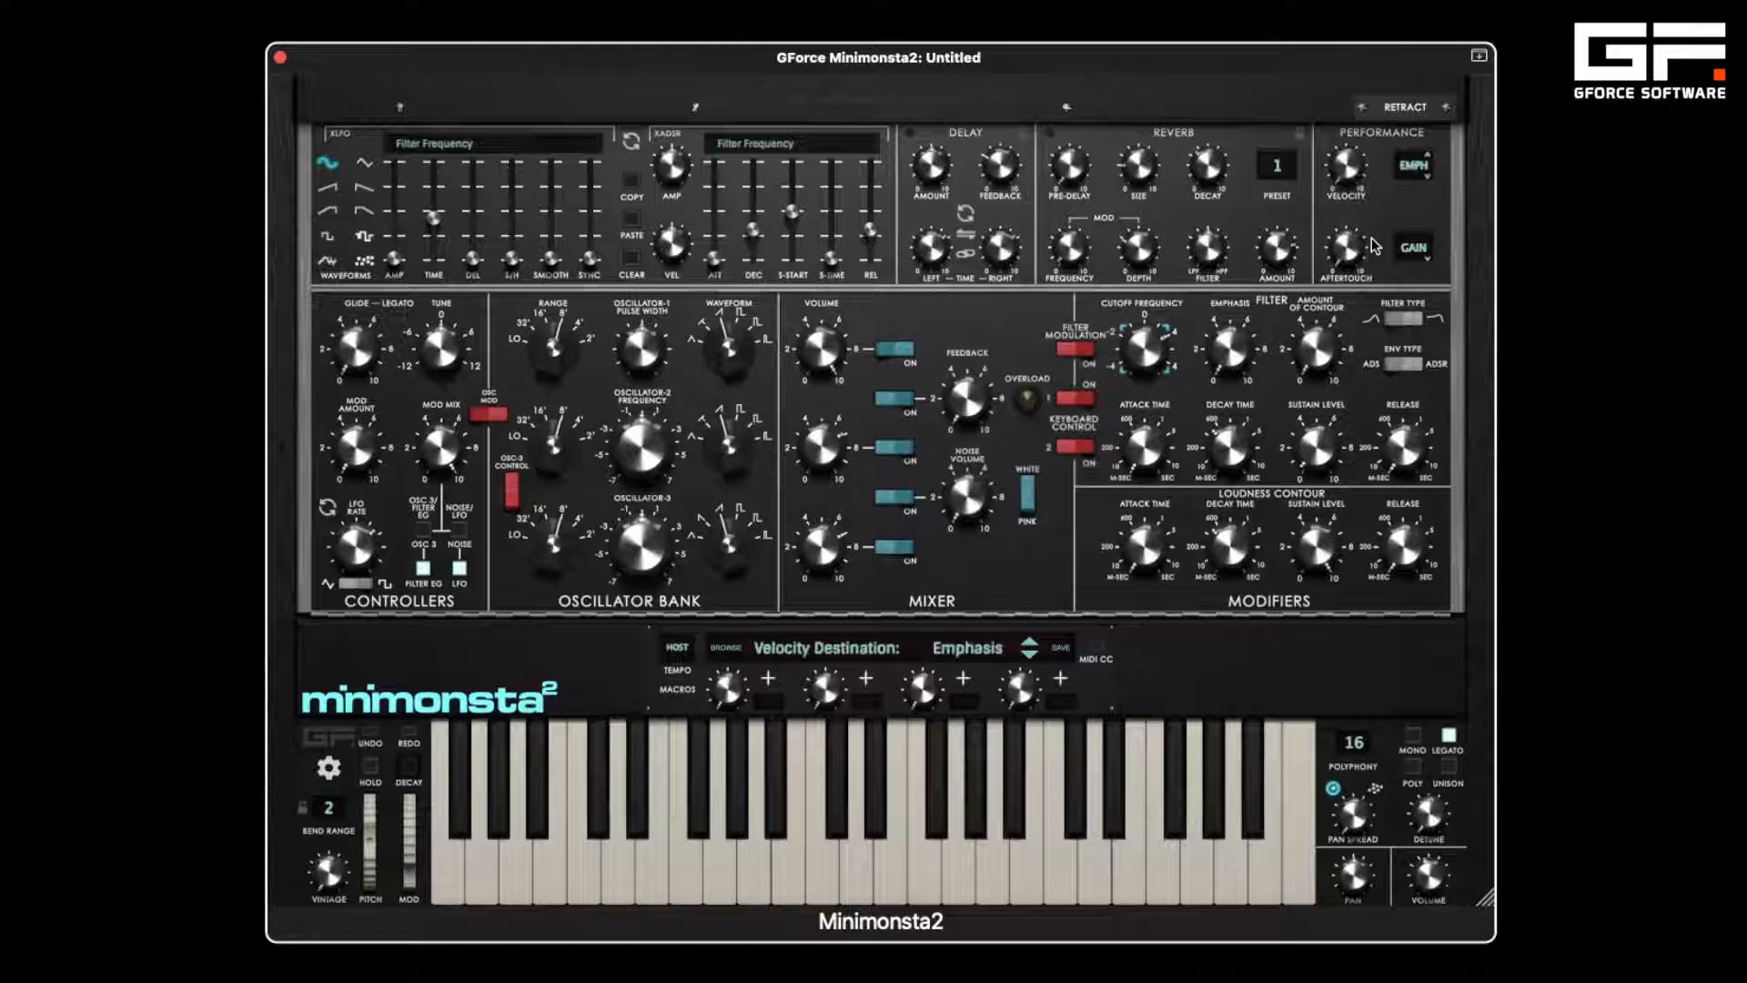
pyautogui.moveTo(1234, 359); pyautogui.dragTo(1225, 318)
pyautogui.moveTo(1346, 168); pyautogui.dragTo(1332, 56)
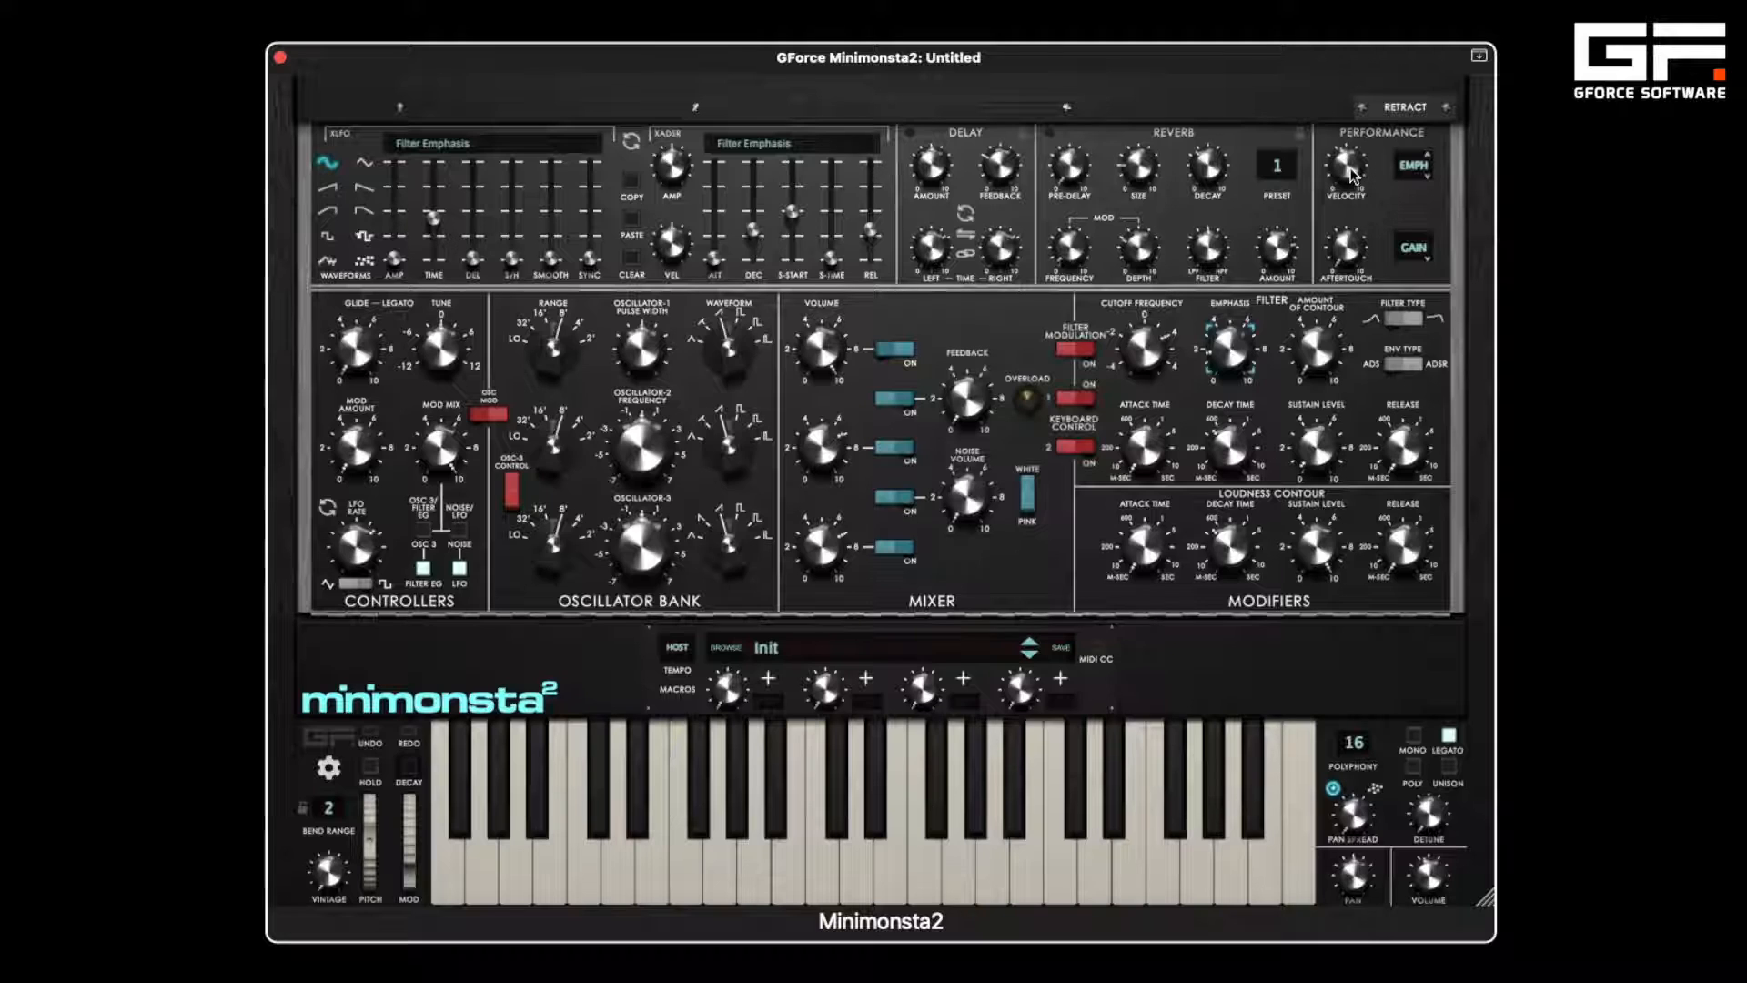
# - Set the velocity amount for the VCF destination to 0 %, and turn the EMPH velocity amount fully down
pyautogui.click(1425, 162)
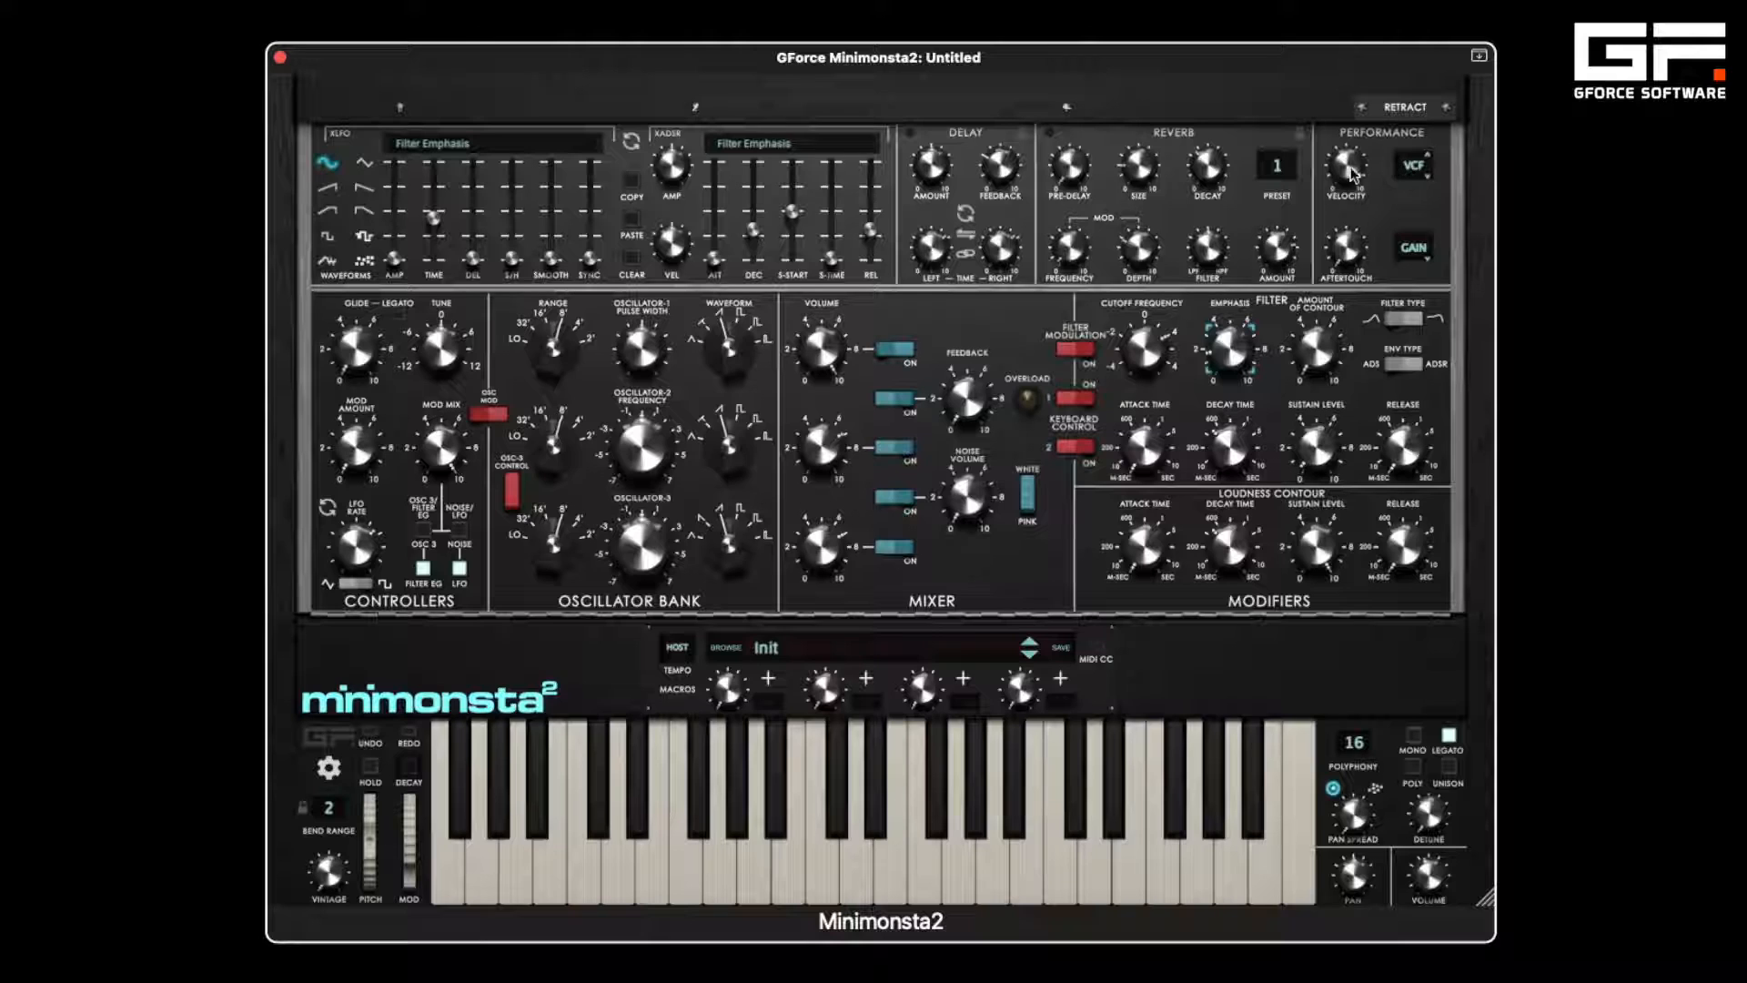
pyautogui.moveTo(1353, 174); pyautogui.dragTo(1363, 546)
pyautogui.click(1413, 168)
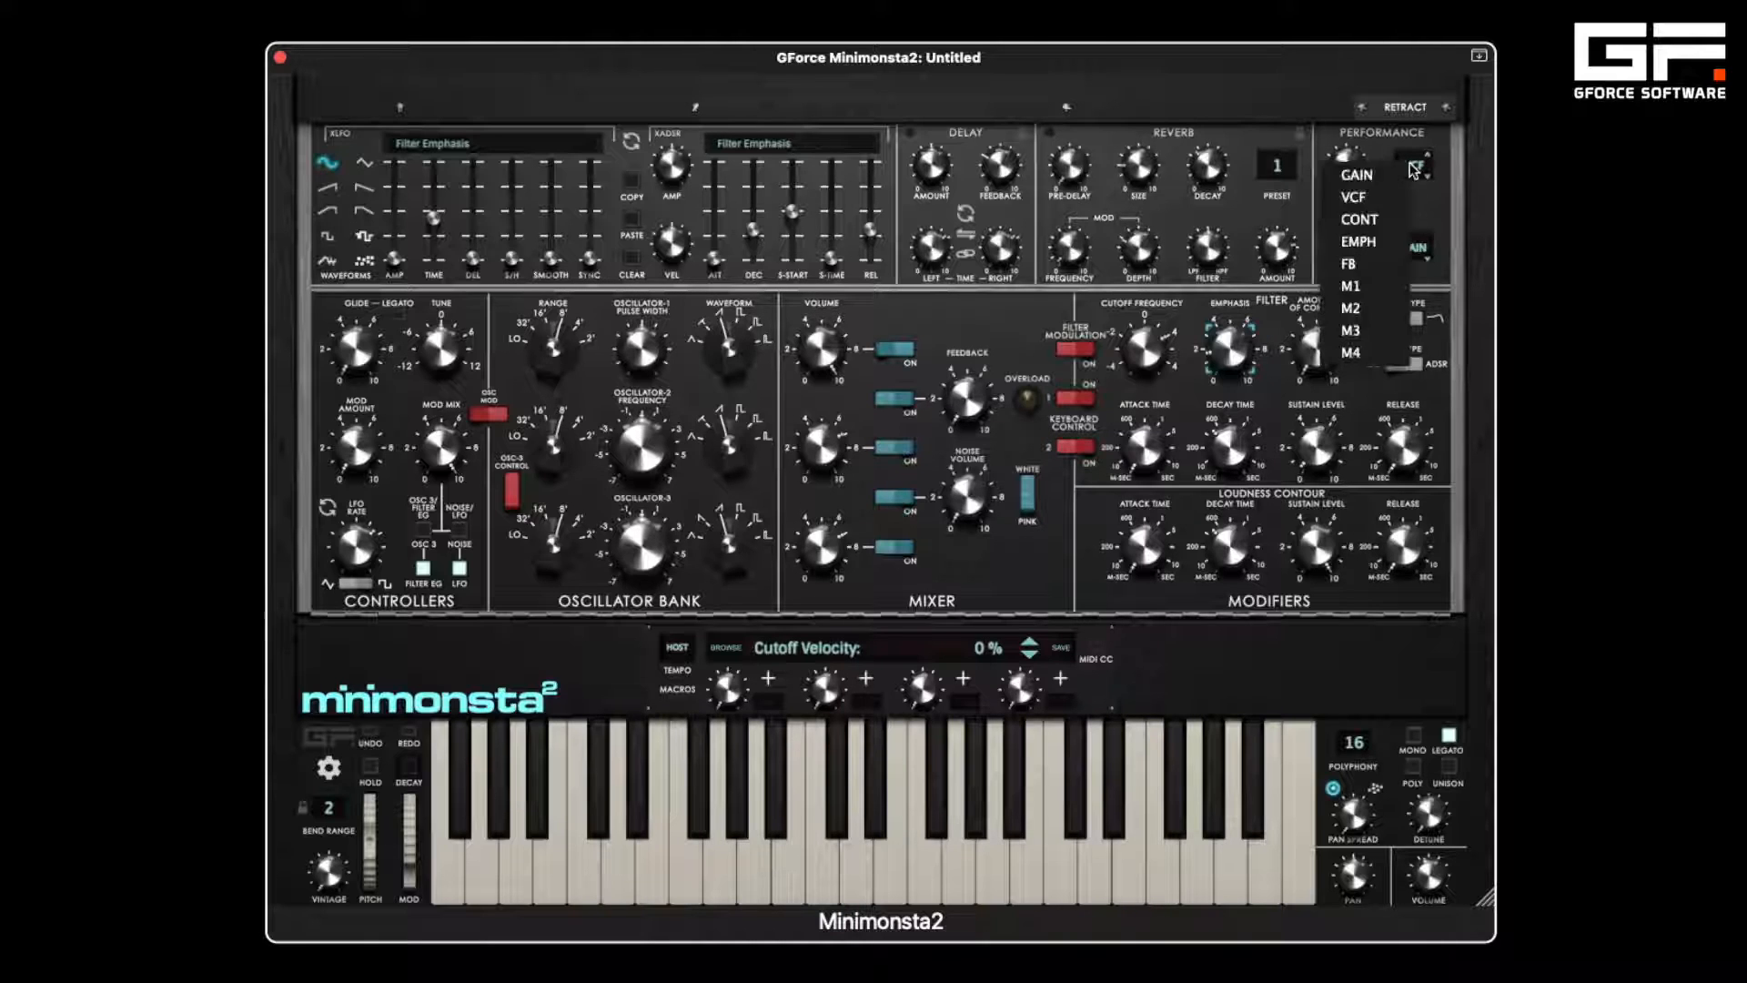
pyautogui.click(1372, 239)
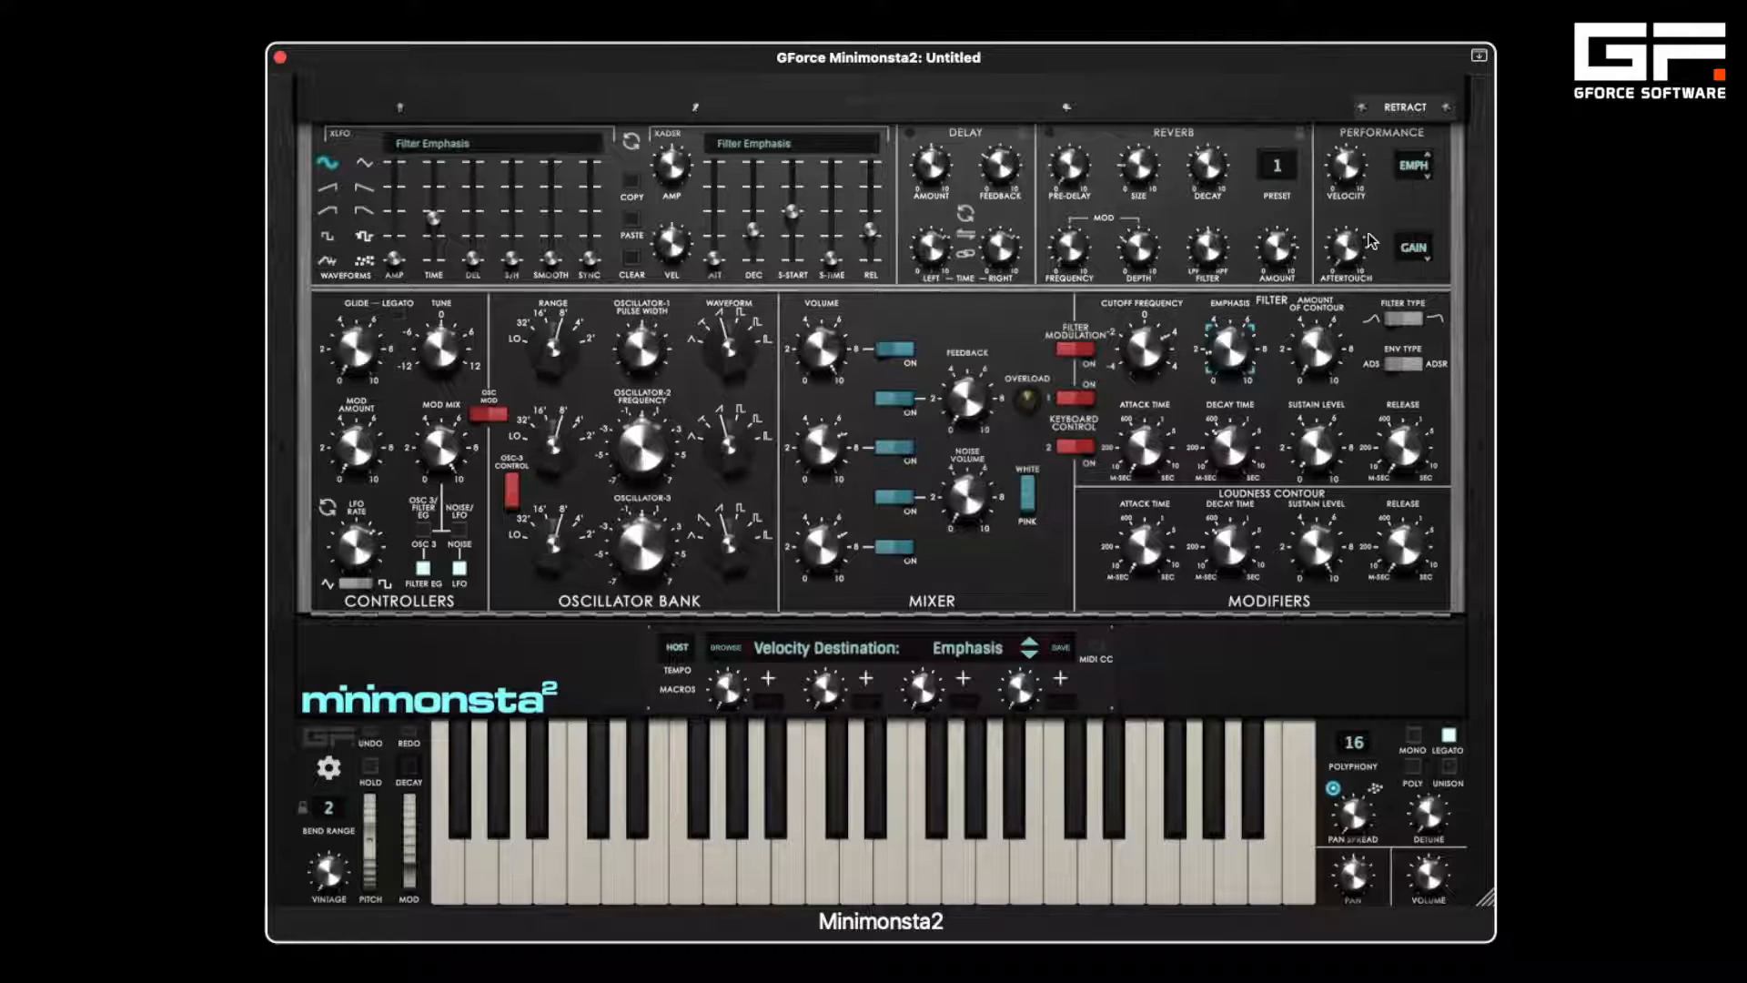
pyautogui.moveTo(1347, 168); pyautogui.dragTo(1376, 535)
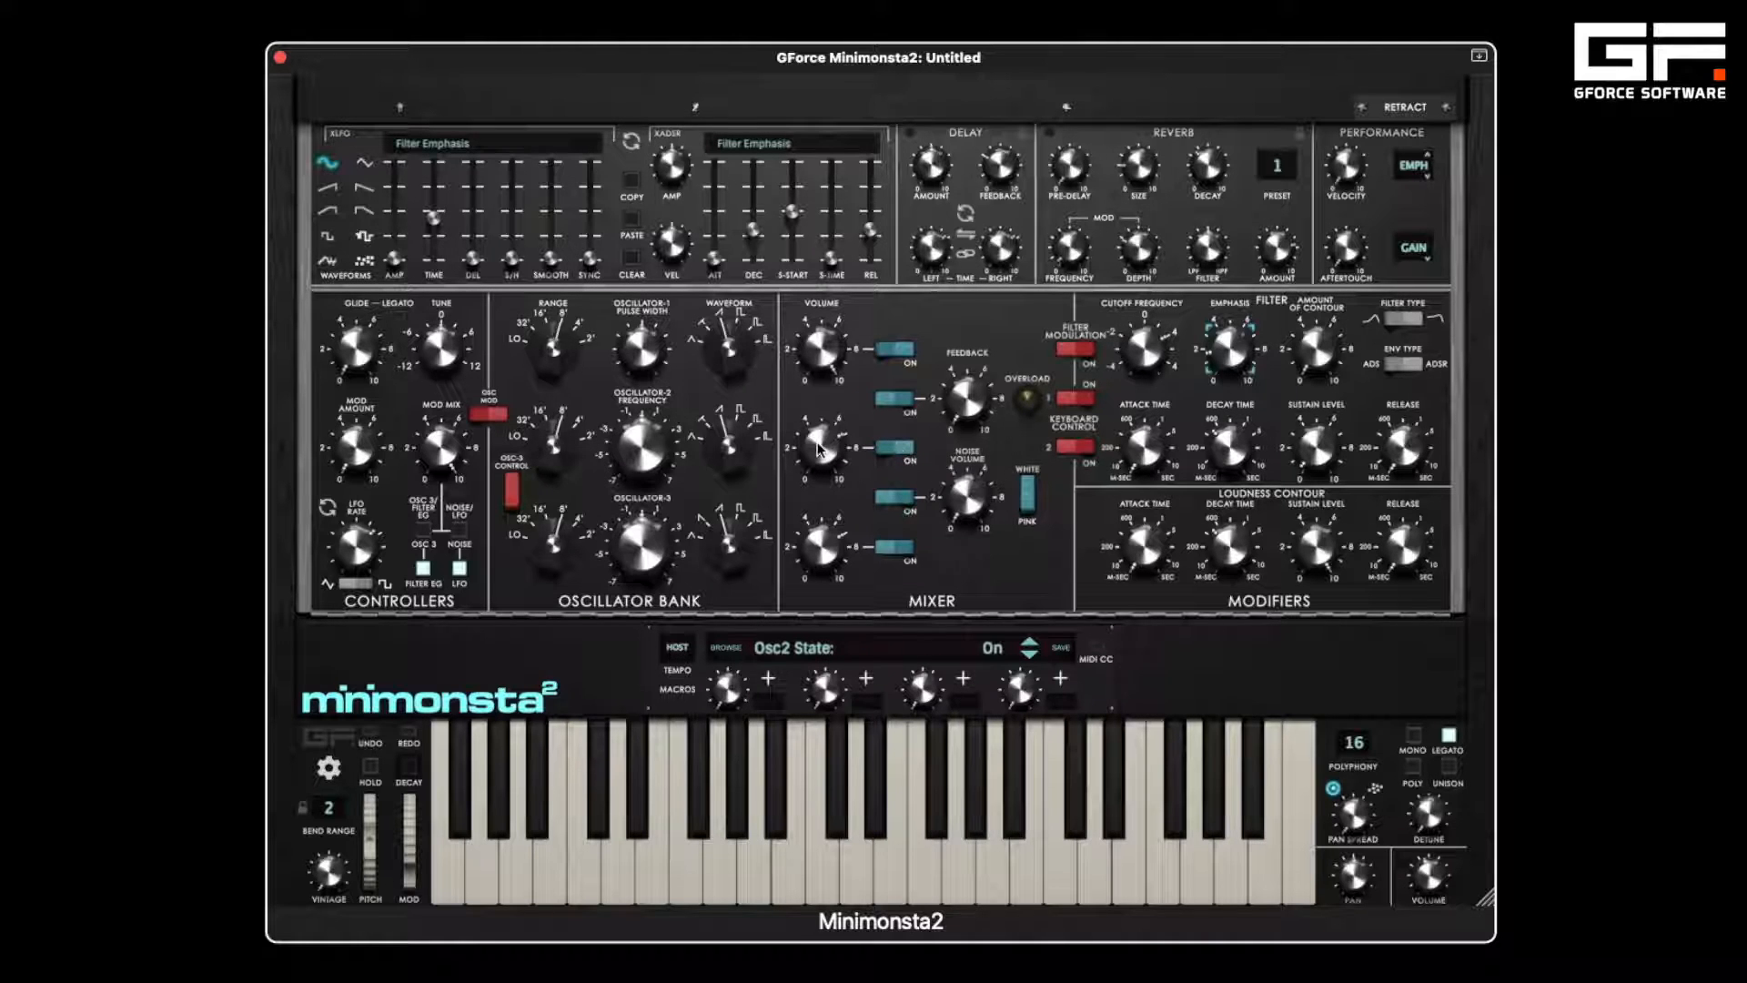
# - Lower the Oscillator 2 volume to about -7.81 dB and set the velocity destination to M1
pyautogui.moveTo(817, 451); pyautogui.dragTo(821, 495)
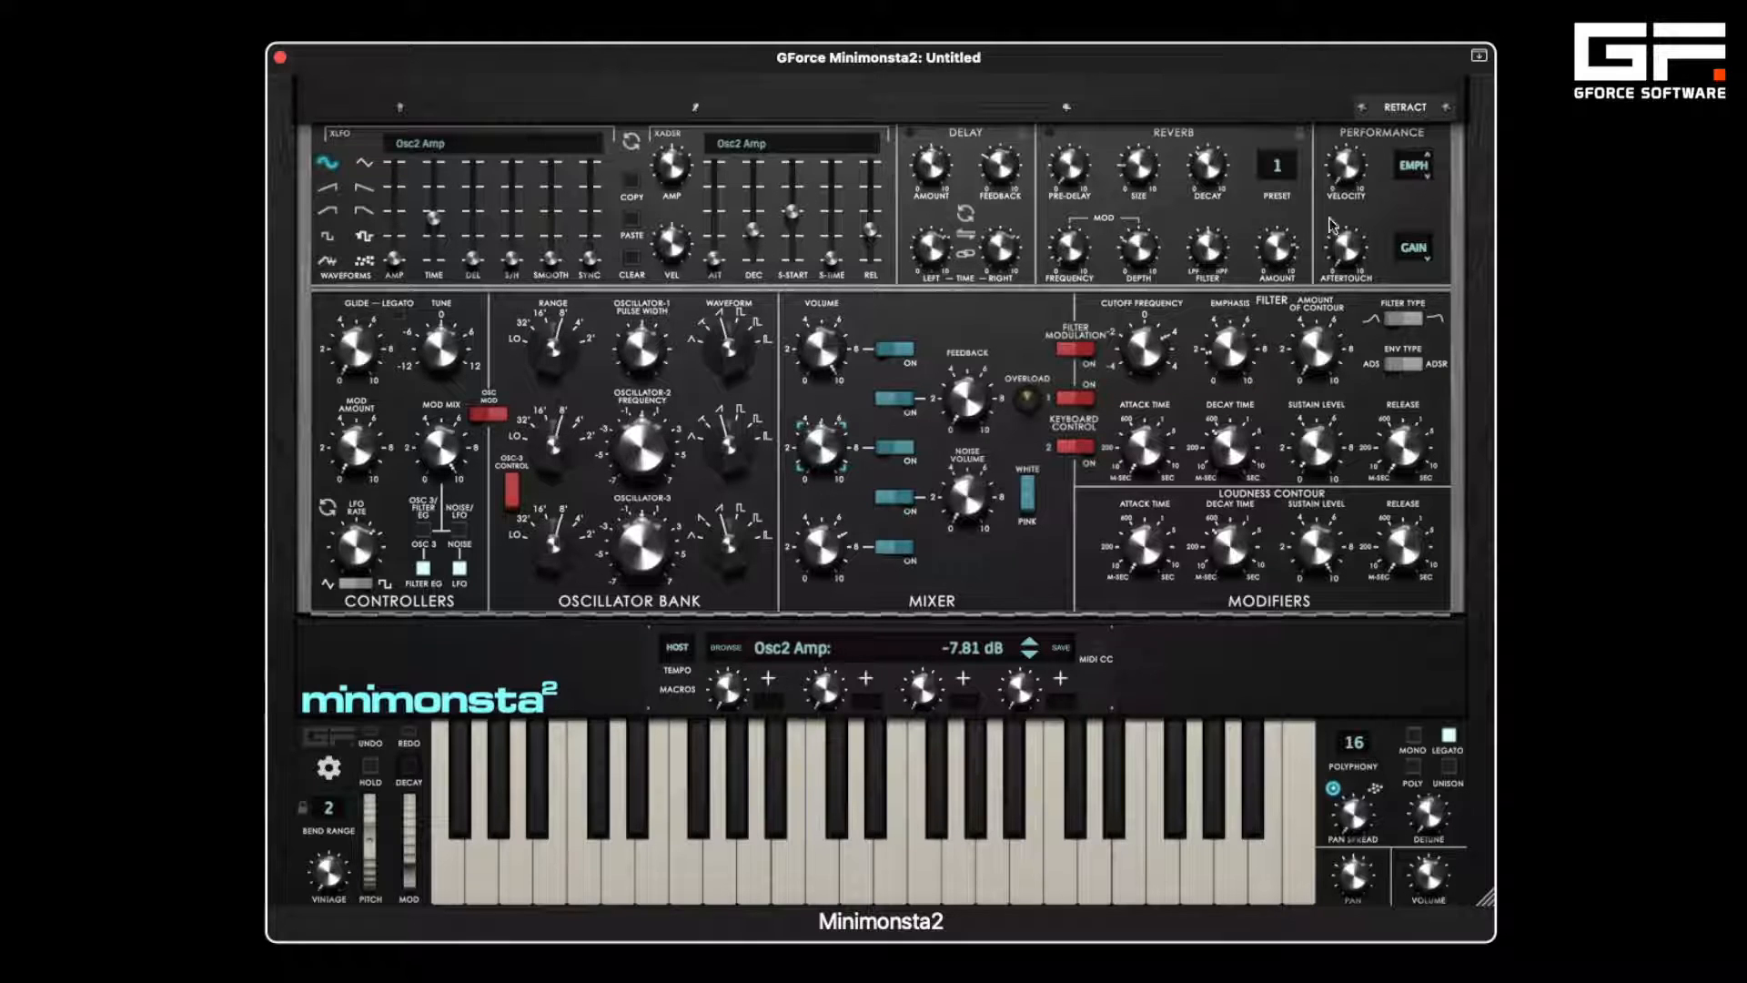
pyautogui.click(1412, 162)
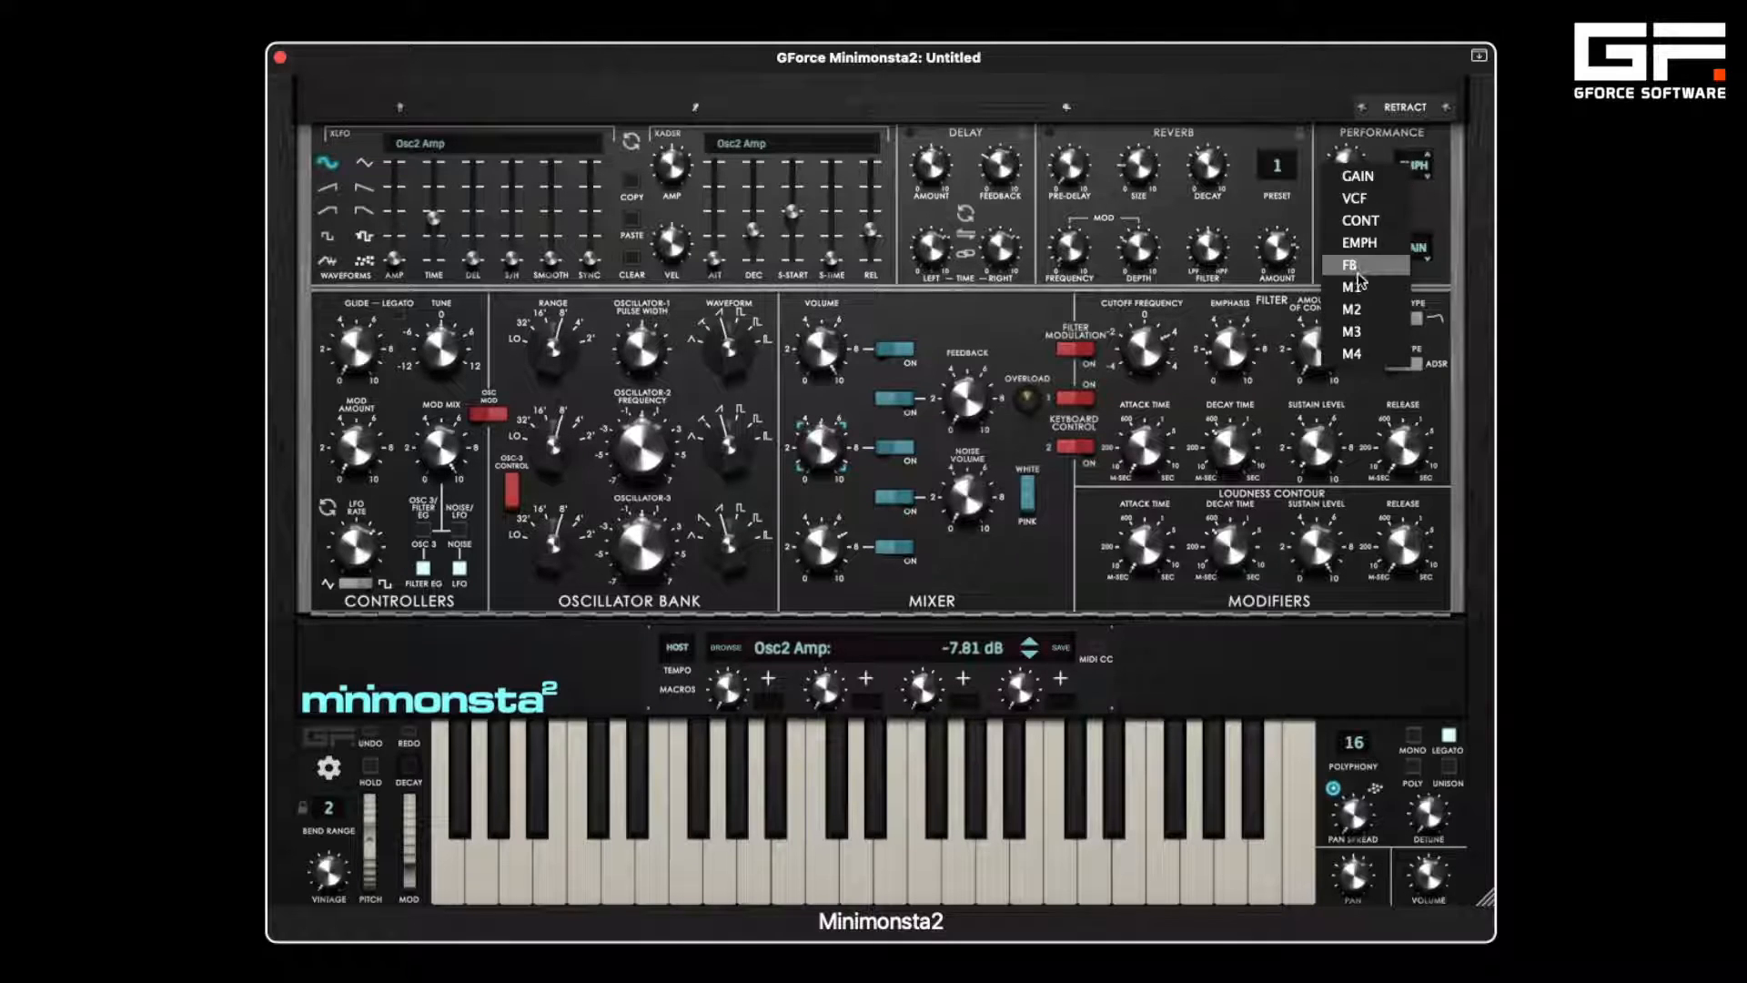
pyautogui.click(1360, 284)
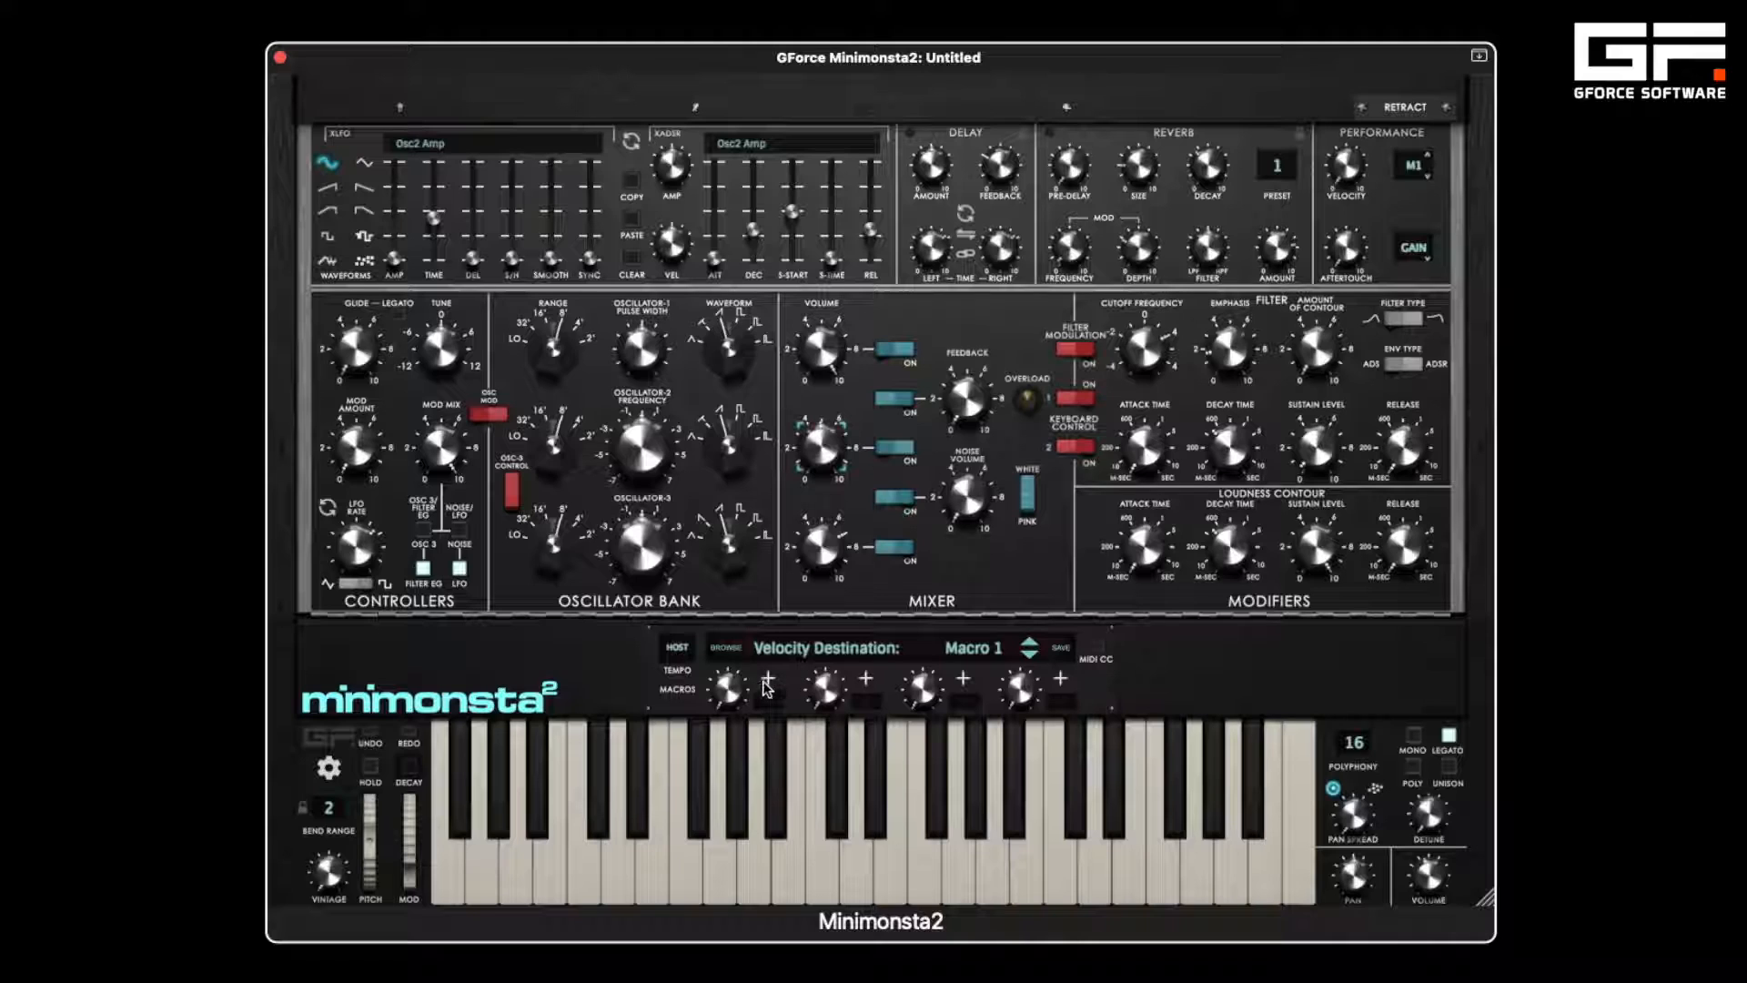
# - Assign Oscillator 2 volume to Macro 1 with a macro amount of about 0.707, and raise the velocity amount
pyautogui.click(814, 447)
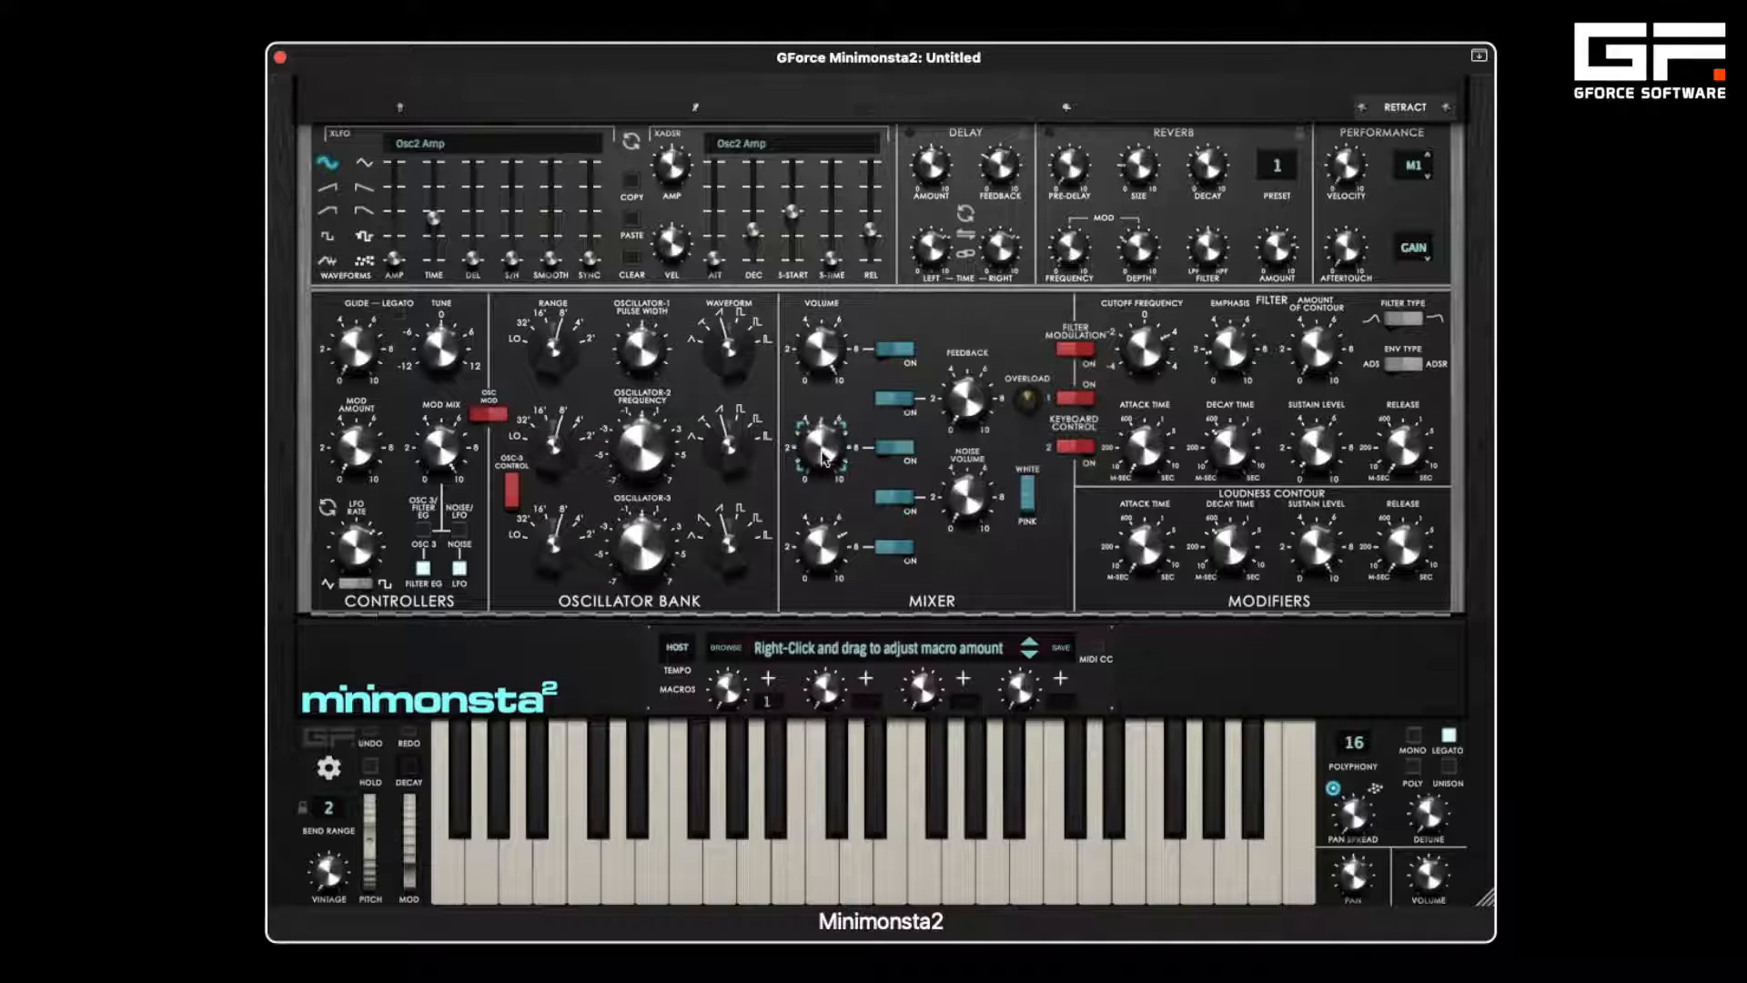
pyautogui.moveTo(822, 460)
pyautogui.mouseDown()
pyautogui.moveTo(827, 487)
pyautogui.moveTo(831, 257)
pyautogui.mouseUp()
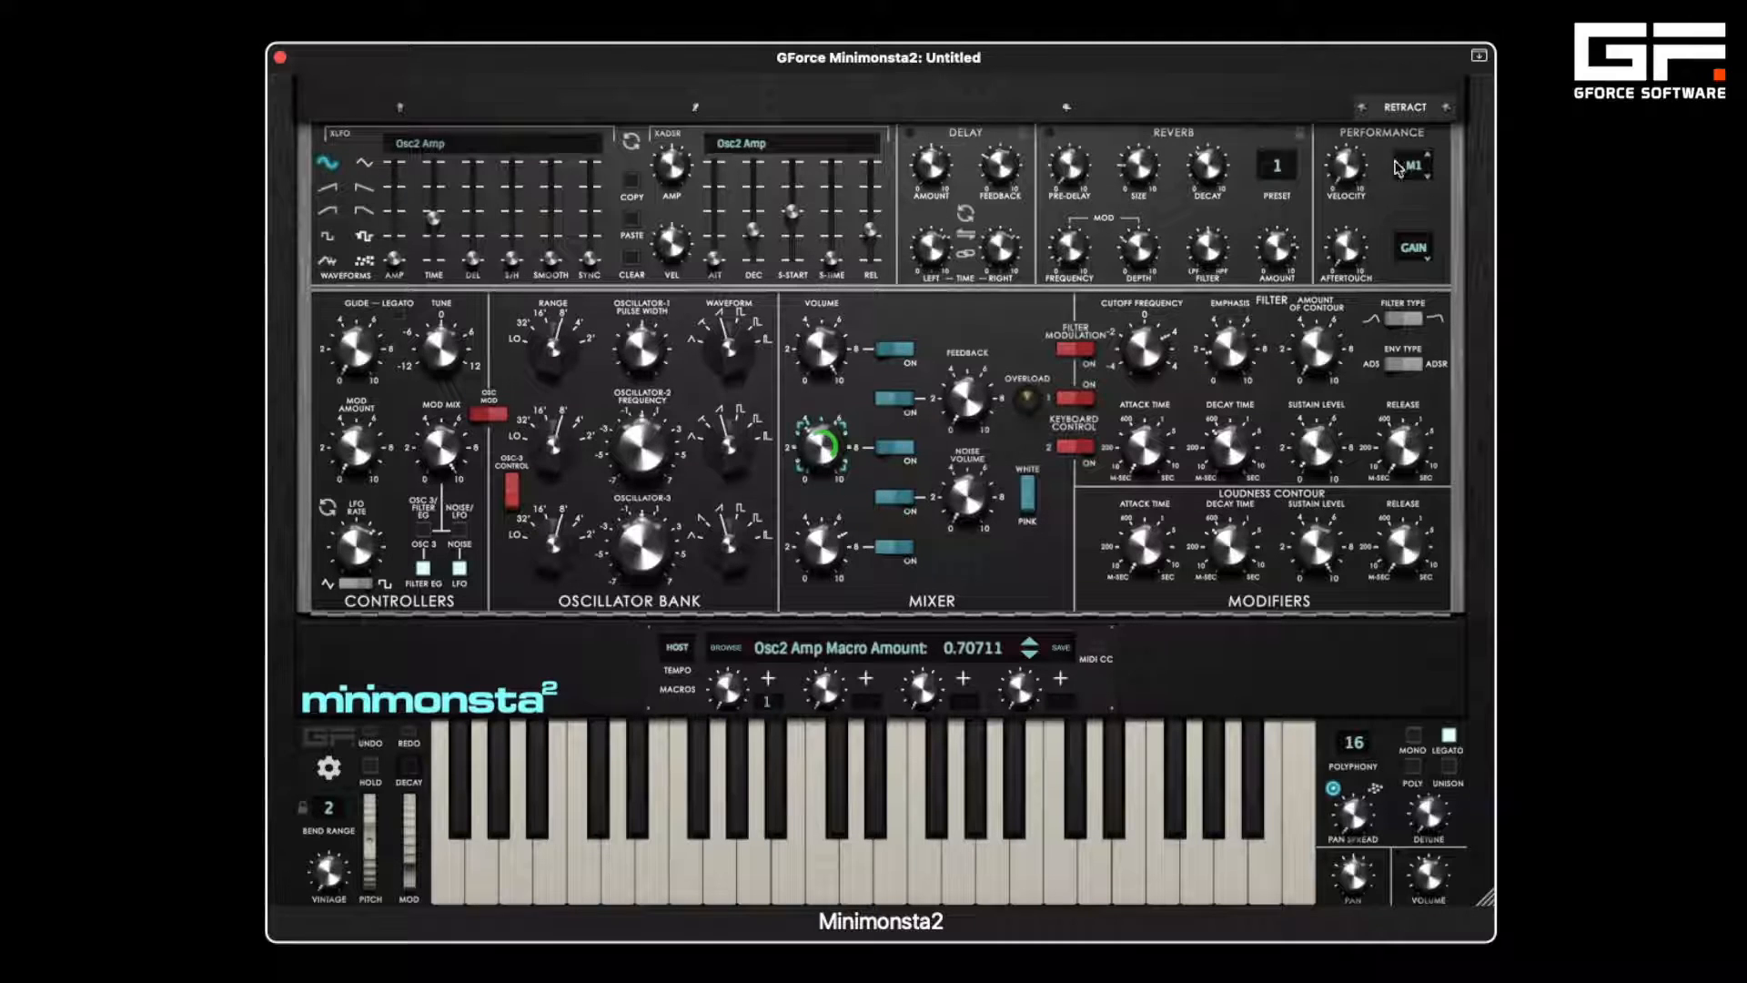
pyautogui.moveTo(1347, 166); pyautogui.dragTo(1346, 91)
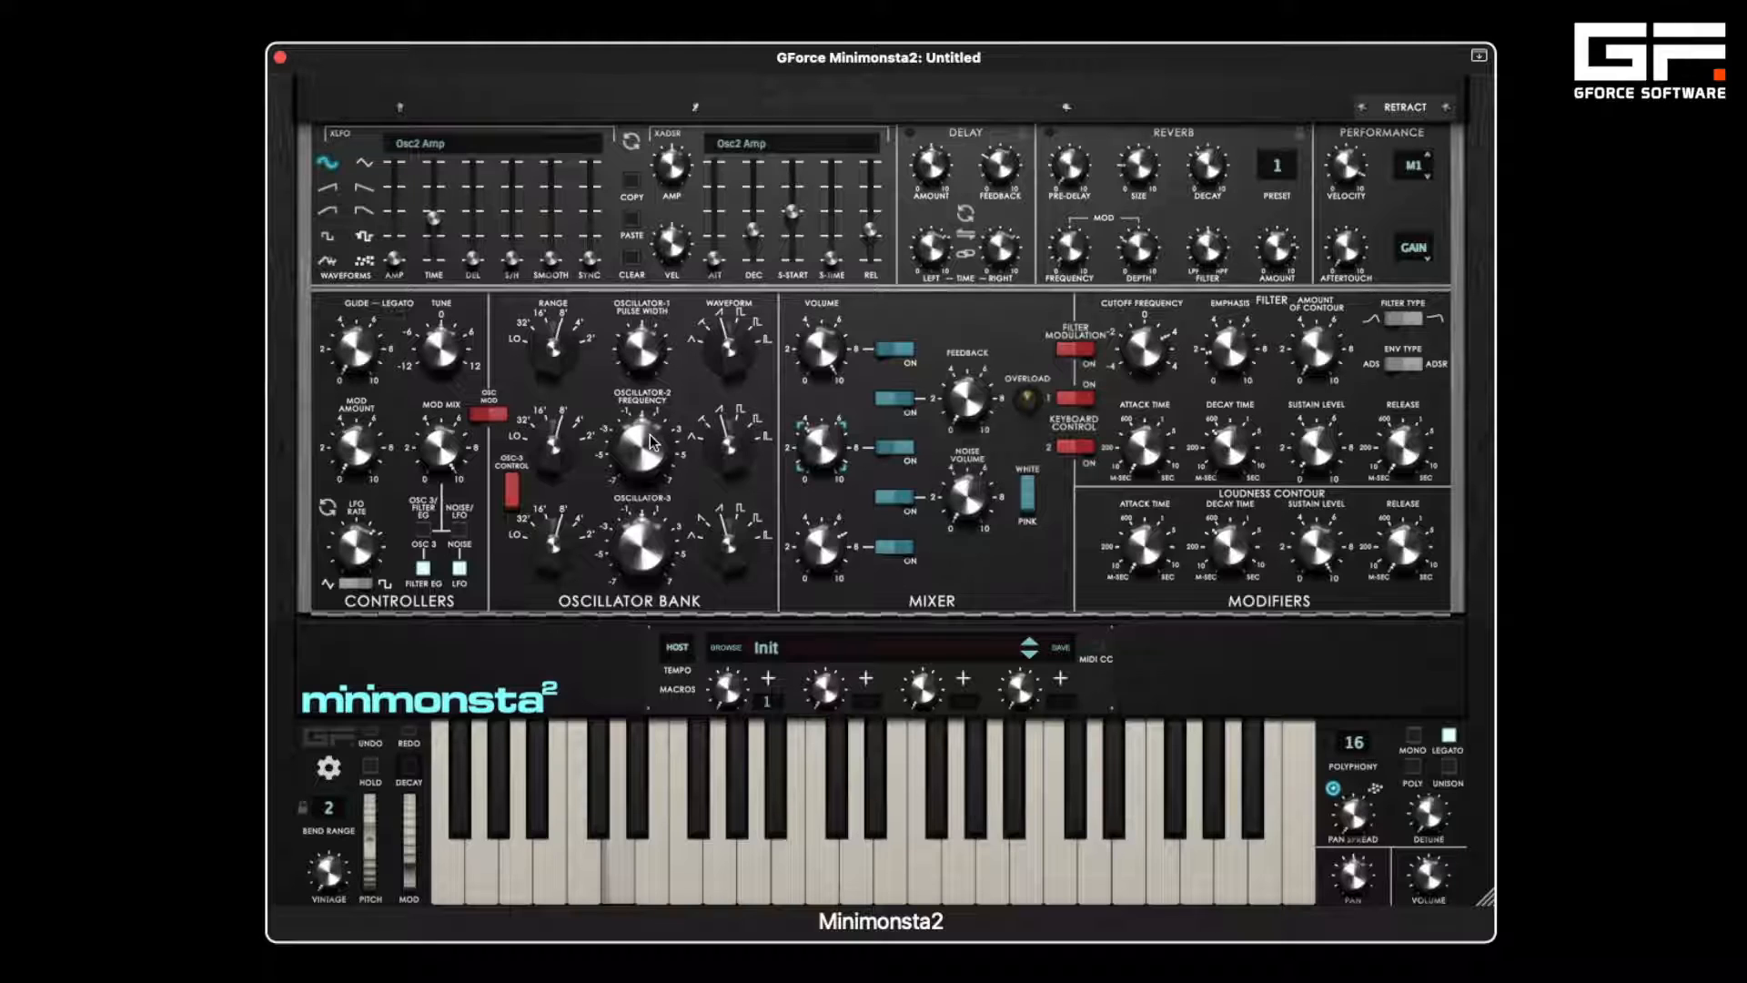
# - Detune Oscillator 2 to about +7.05 ST and adjust its volume setting in the mixer
pyautogui.moveTo(652, 444); pyautogui.dragTo(652, 416)
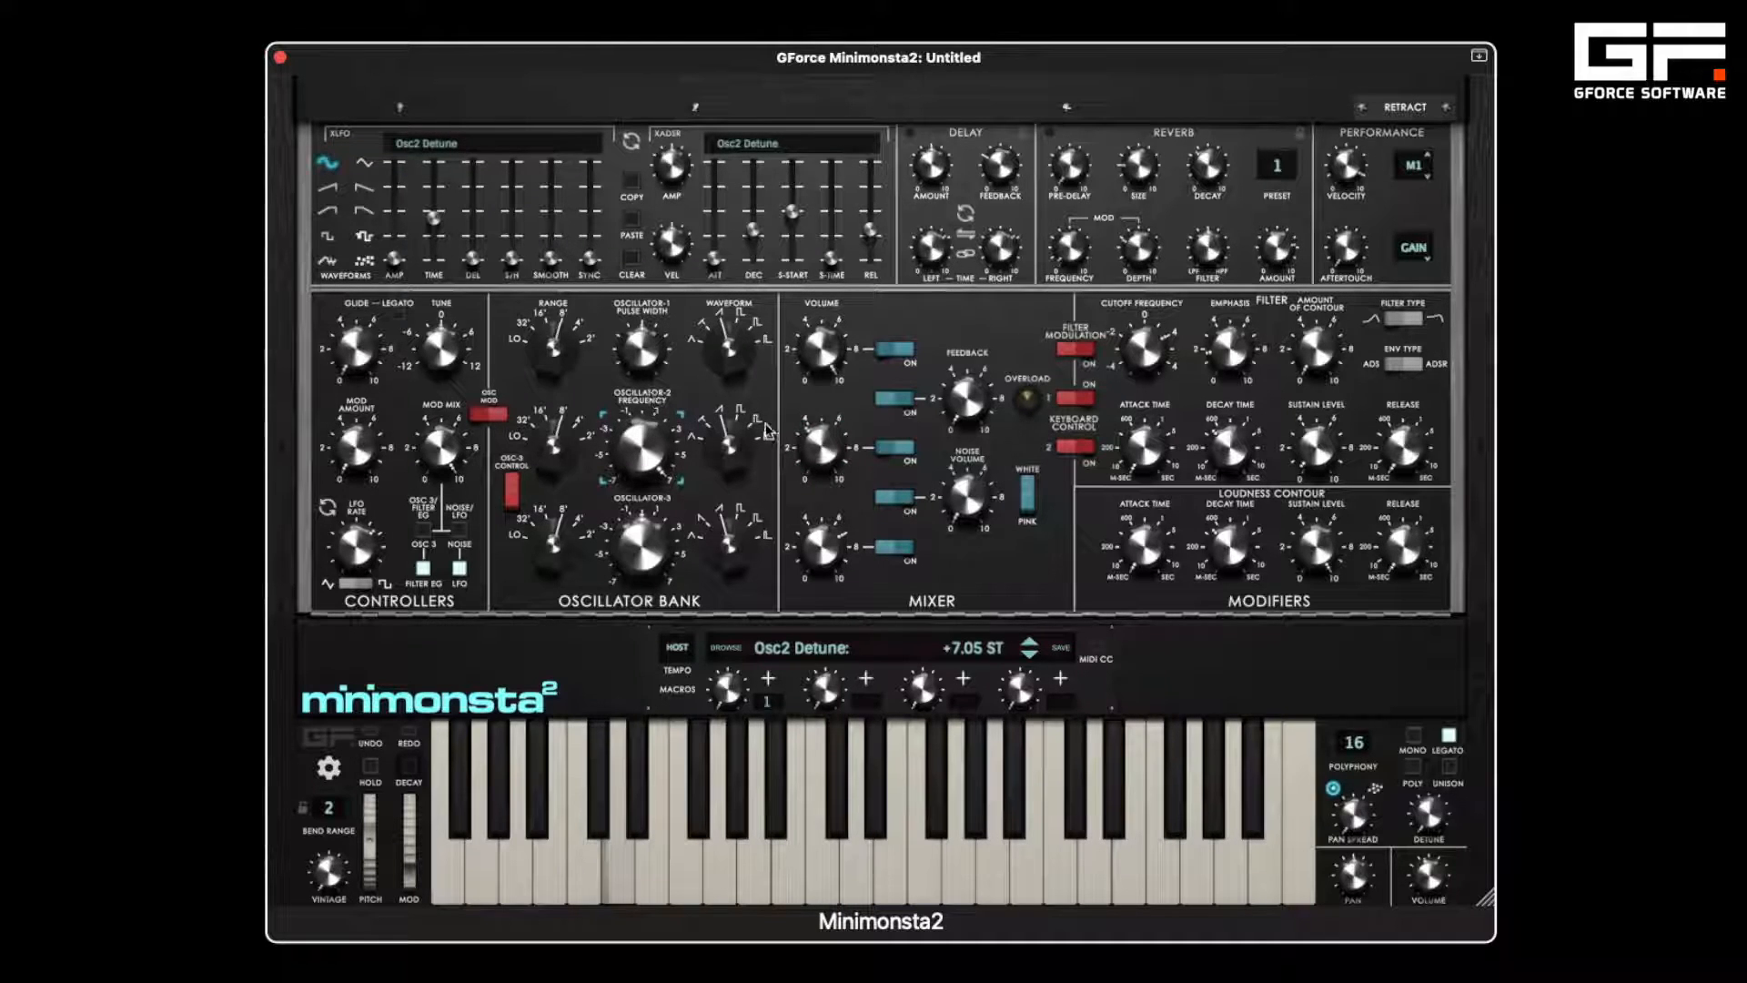
pyautogui.moveTo(817, 446); pyautogui.dragTo(852, 117)
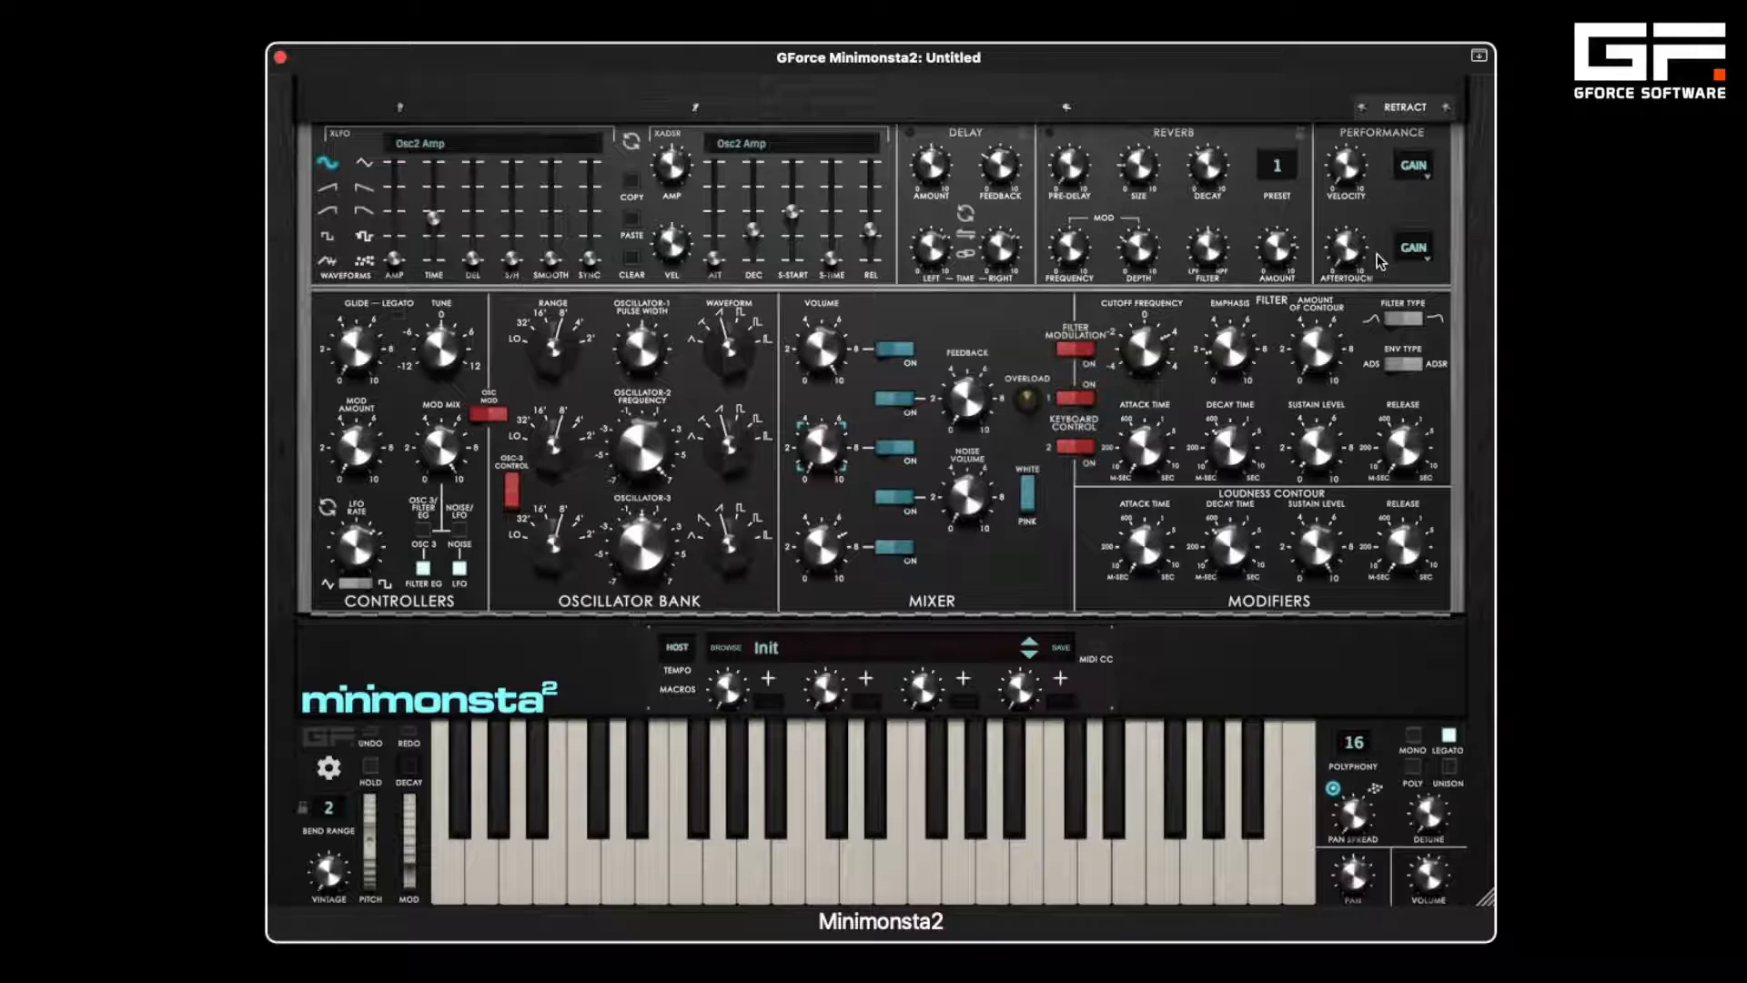
# - Set the aftertouch destination to MOD and raise the Mod Amount aftertouch to about 50.14 %
pyautogui.click(1402, 257)
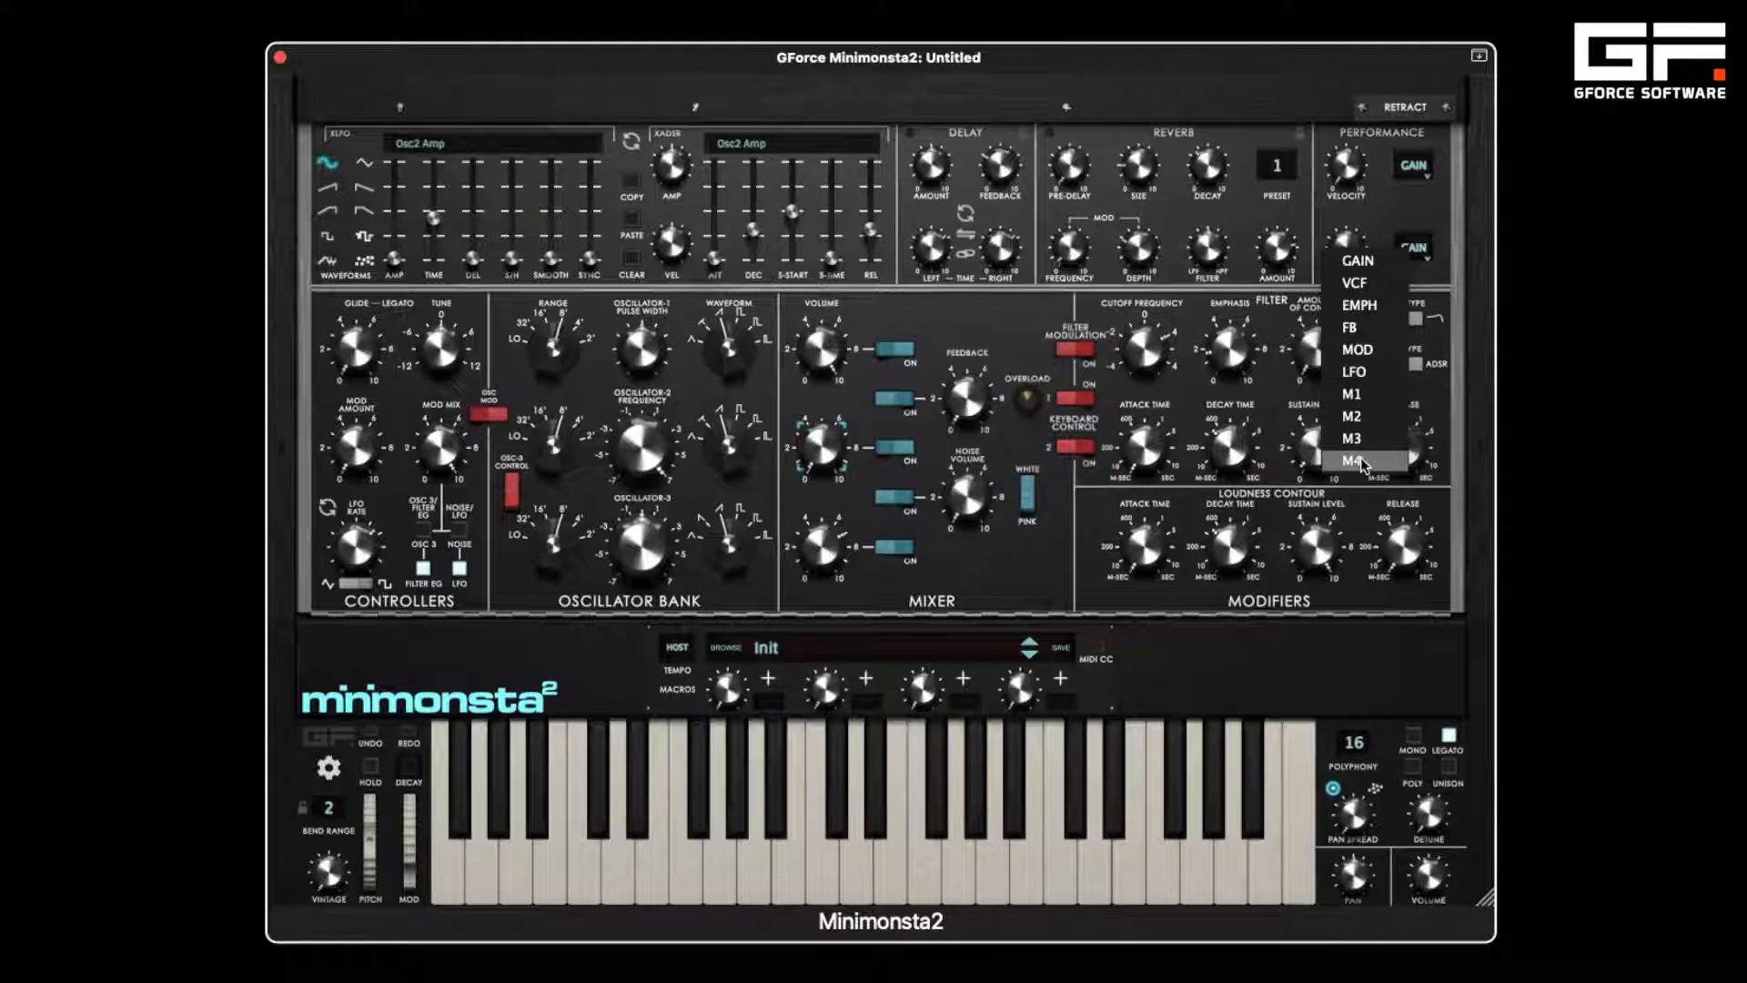
pyautogui.click(1358, 351)
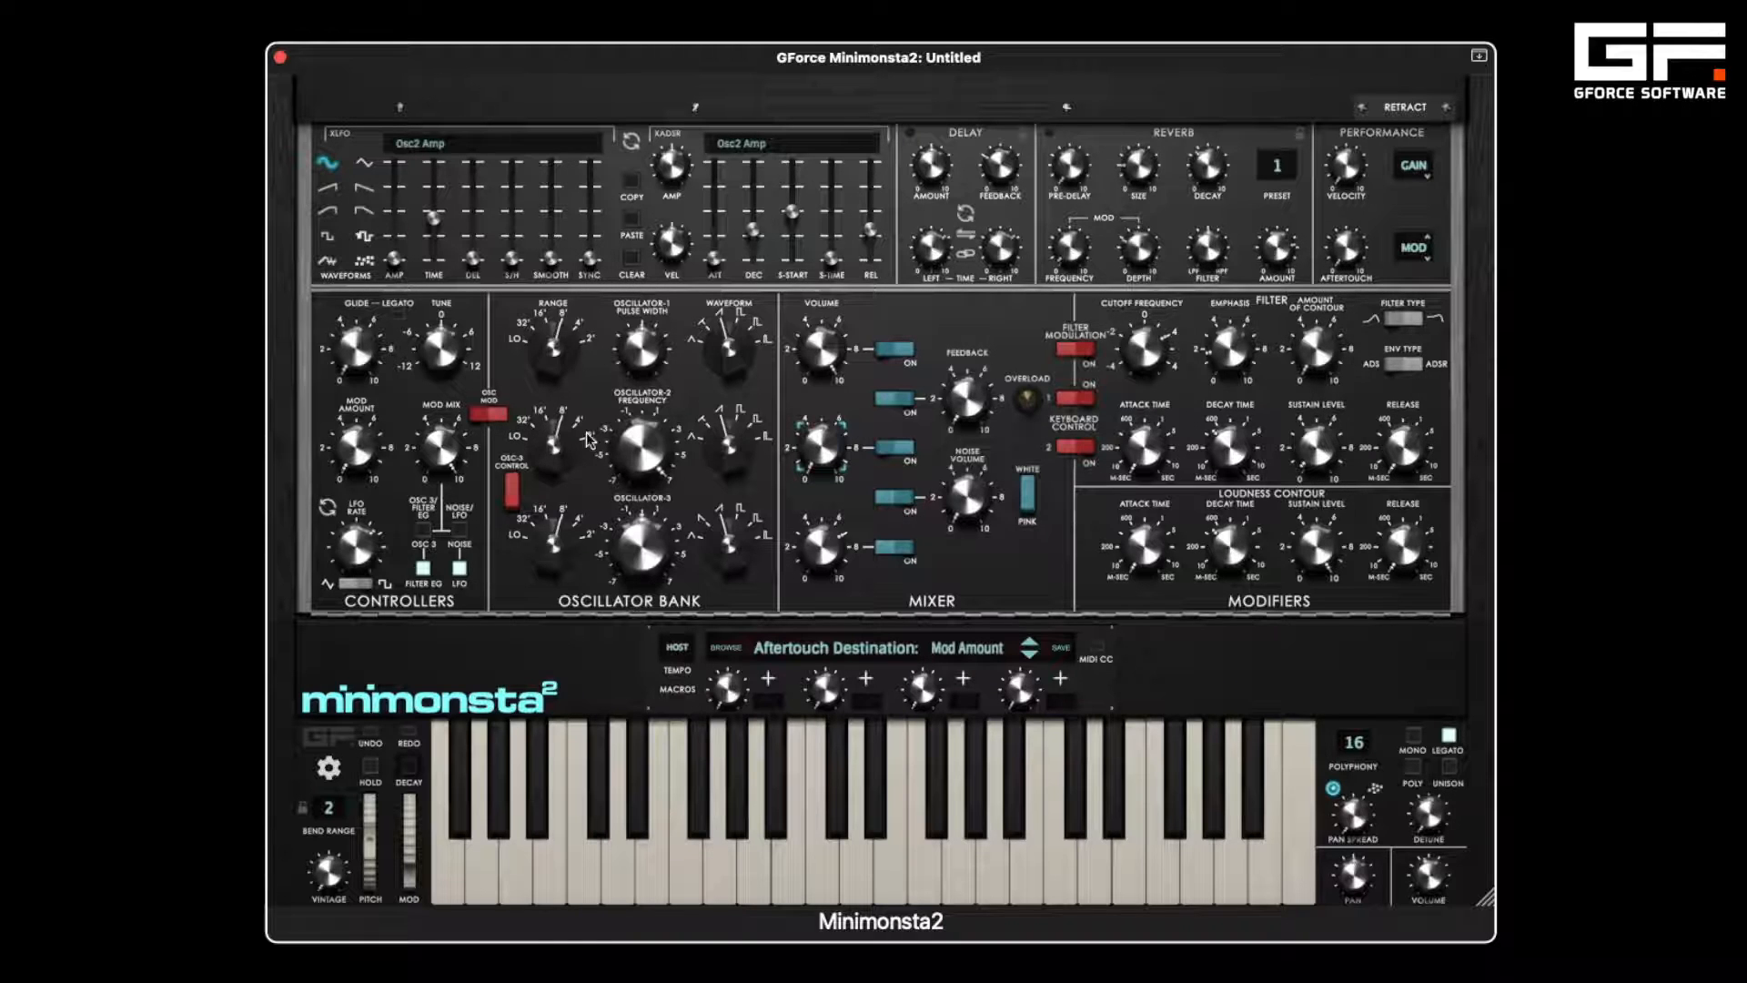
pyautogui.click(356, 444)
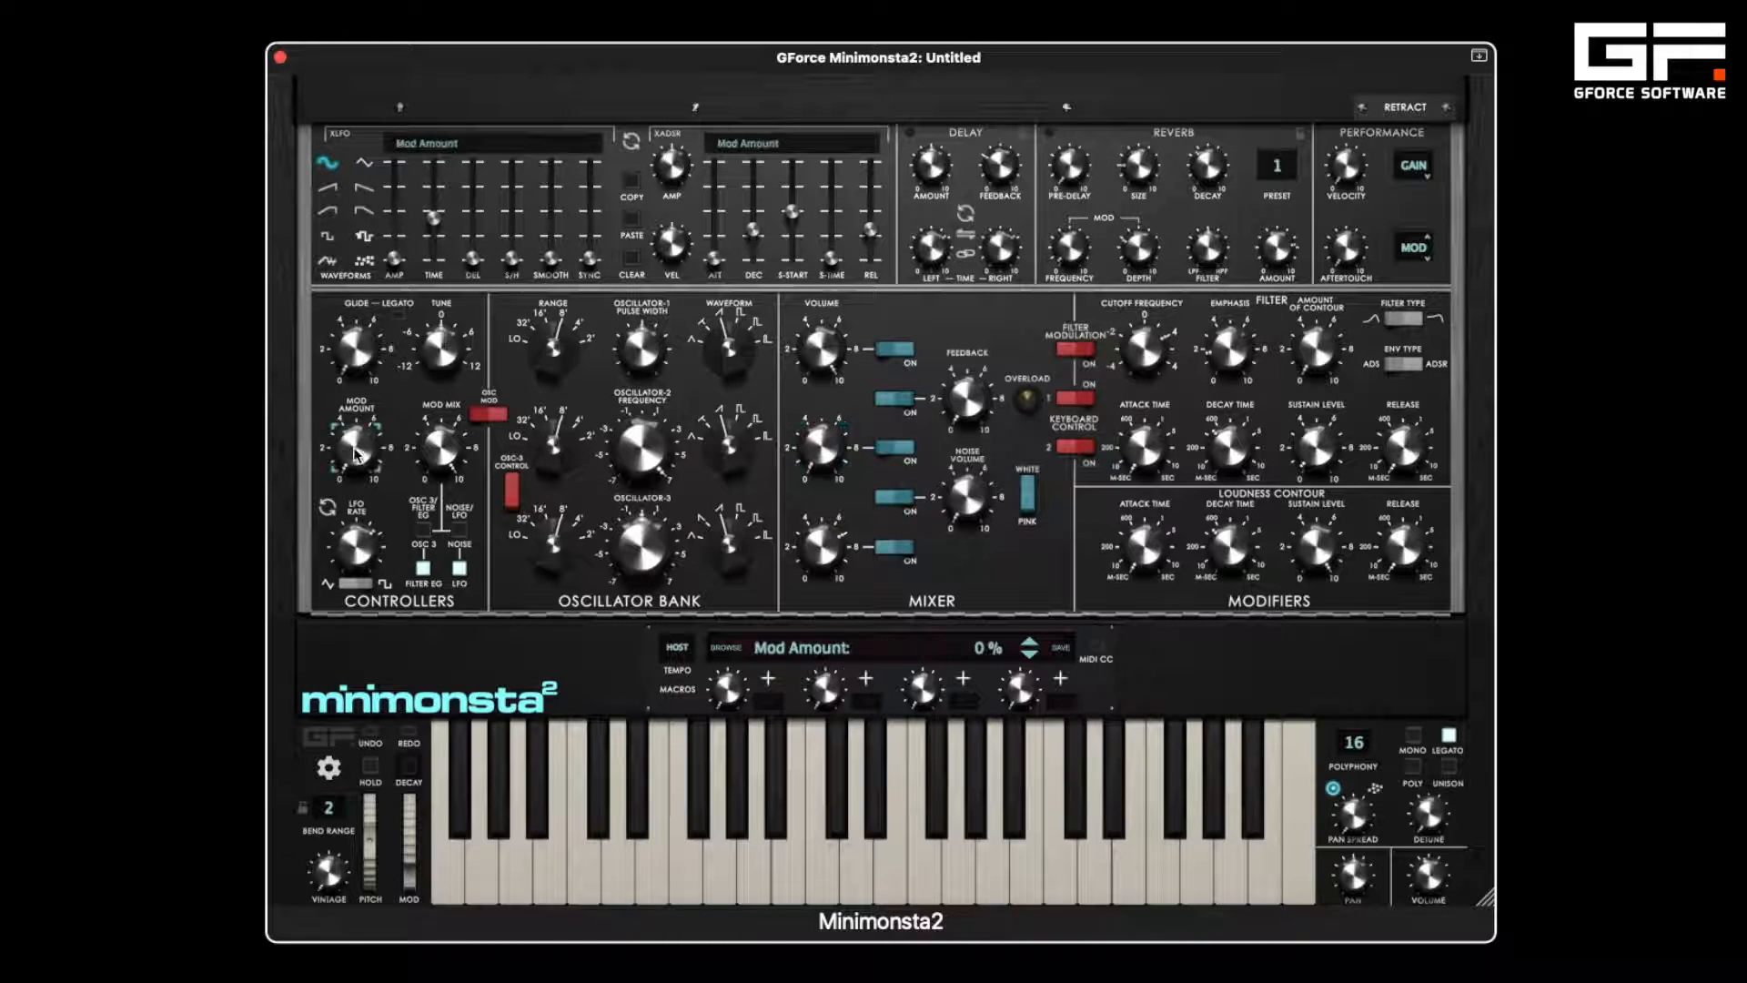
pyautogui.click(427, 459)
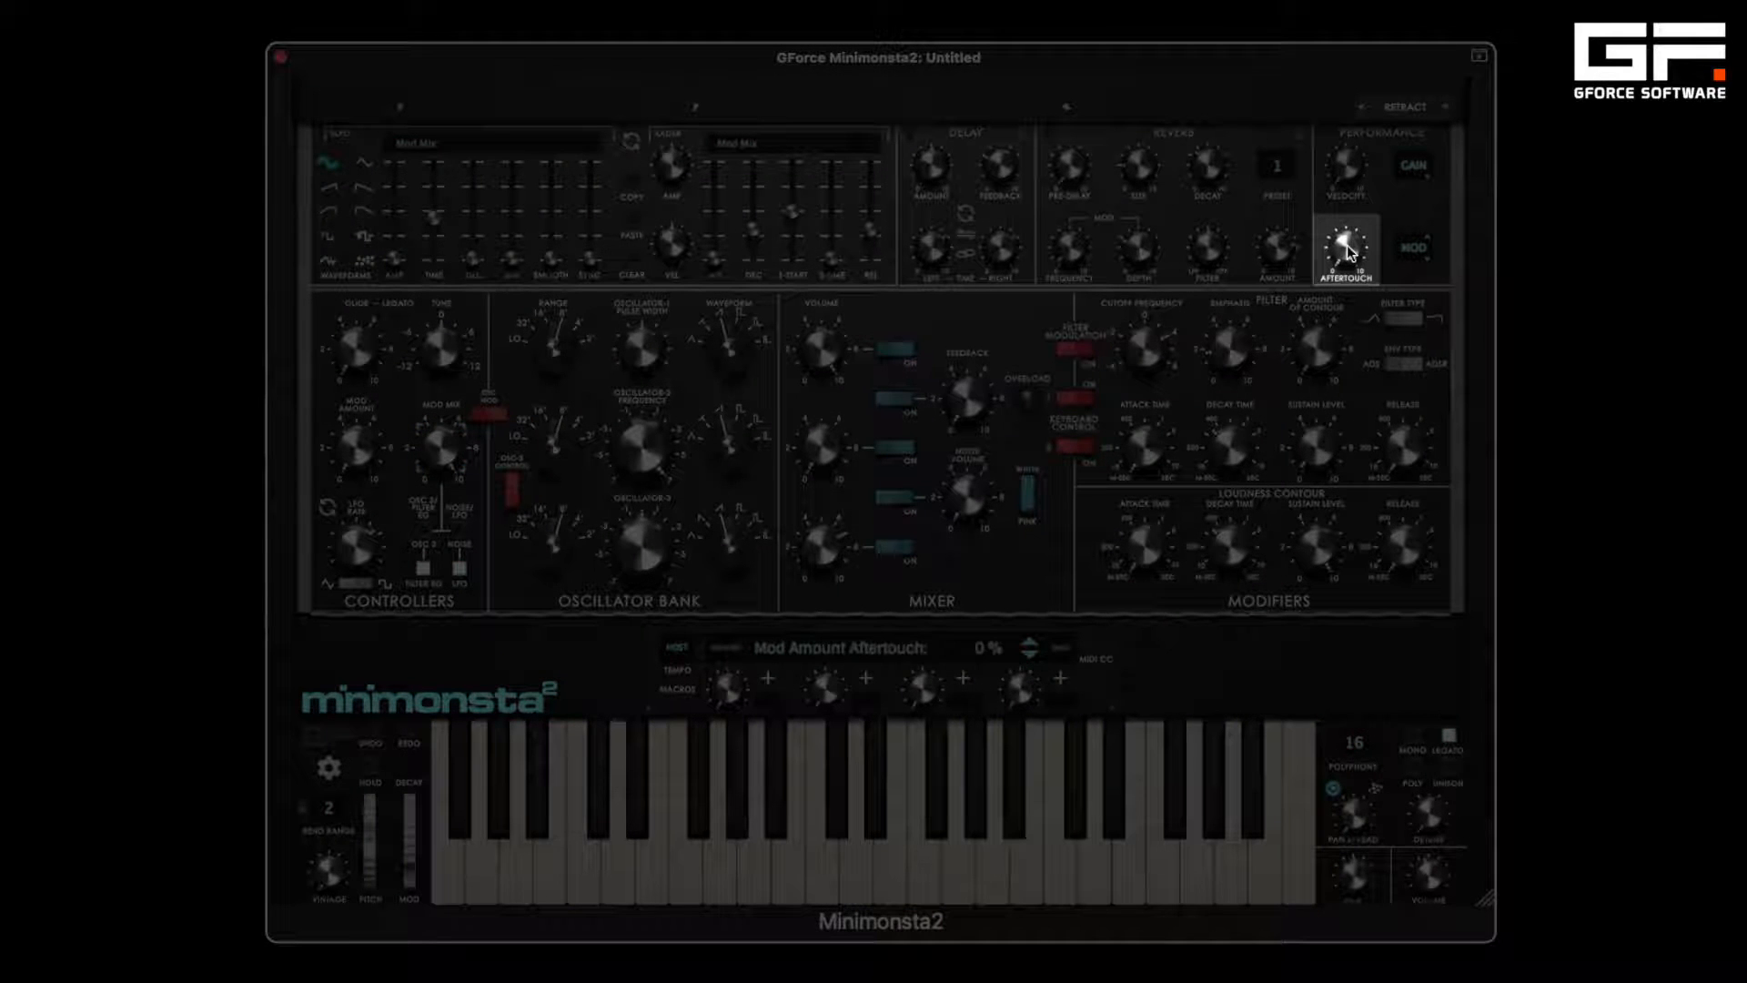
pyautogui.moveTo(1347, 244); pyautogui.dragTo(1340, 123)
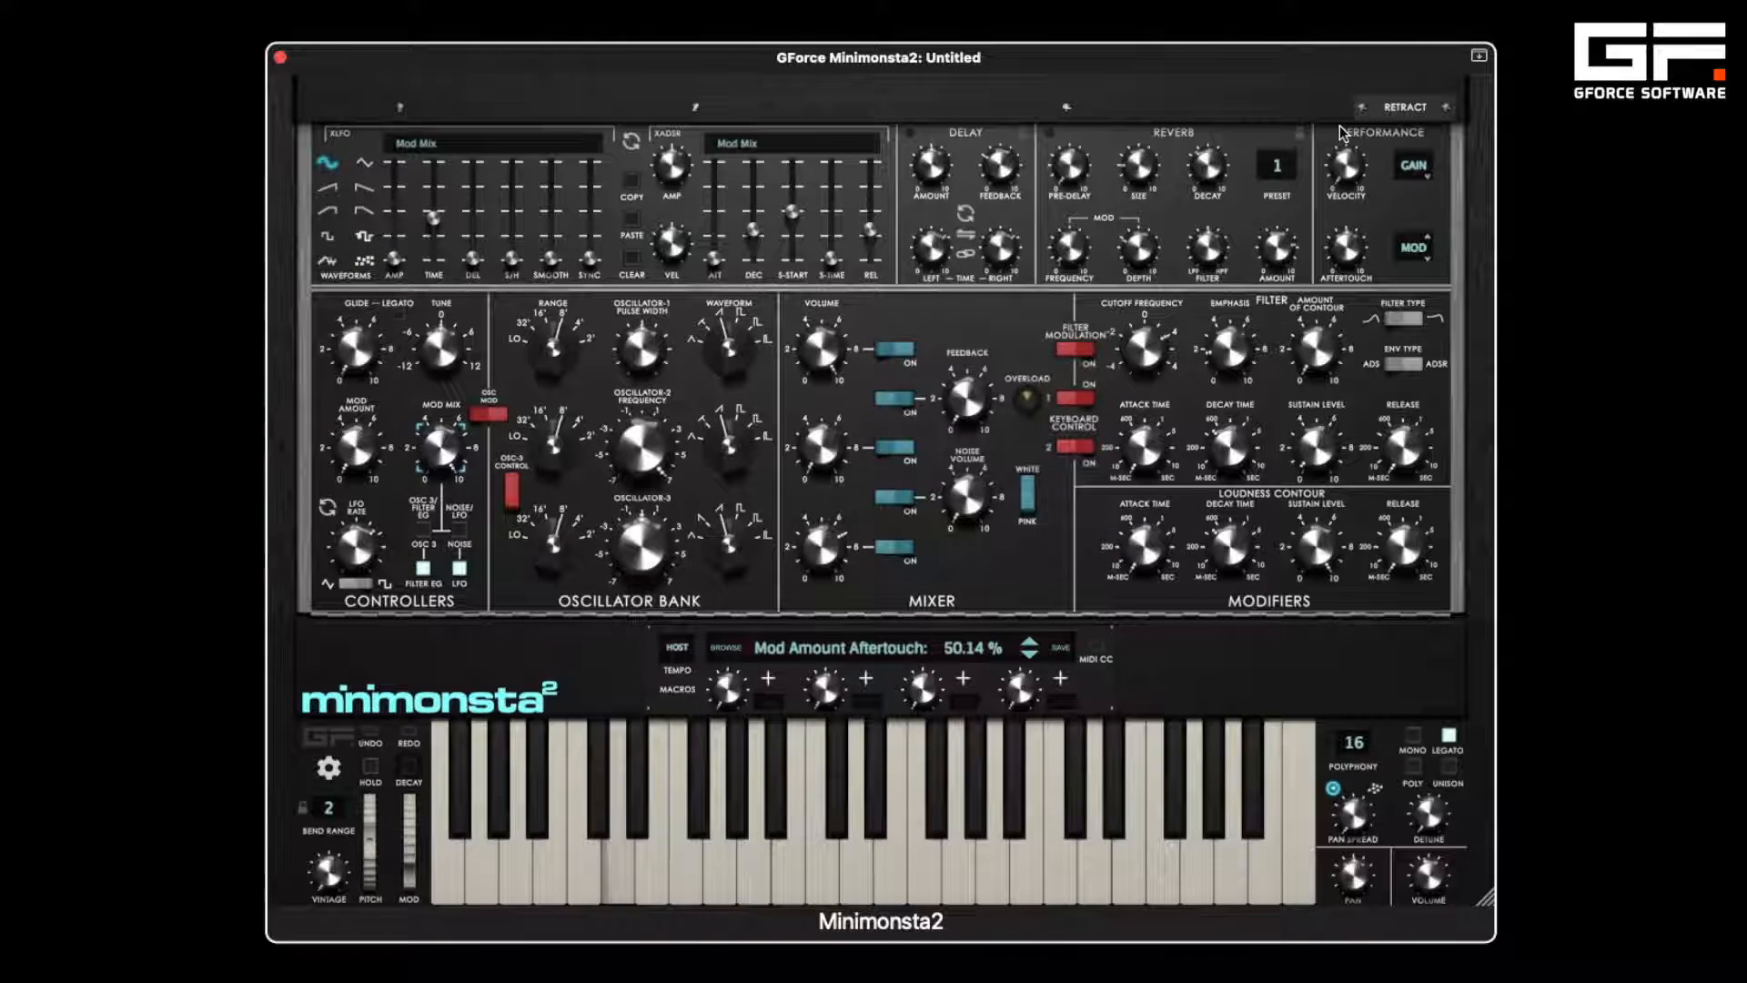
# - Lower the Mod Amount aftertouch to about 39.88 %, and route aftertouch to LFO with an LFO rate amount of about 62.84 %
pyautogui.moveTo(1347, 251)
pyautogui.mouseDown()
pyautogui.moveTo(1340, 118)
pyautogui.moveTo(1349, 273)
pyautogui.mouseUp()
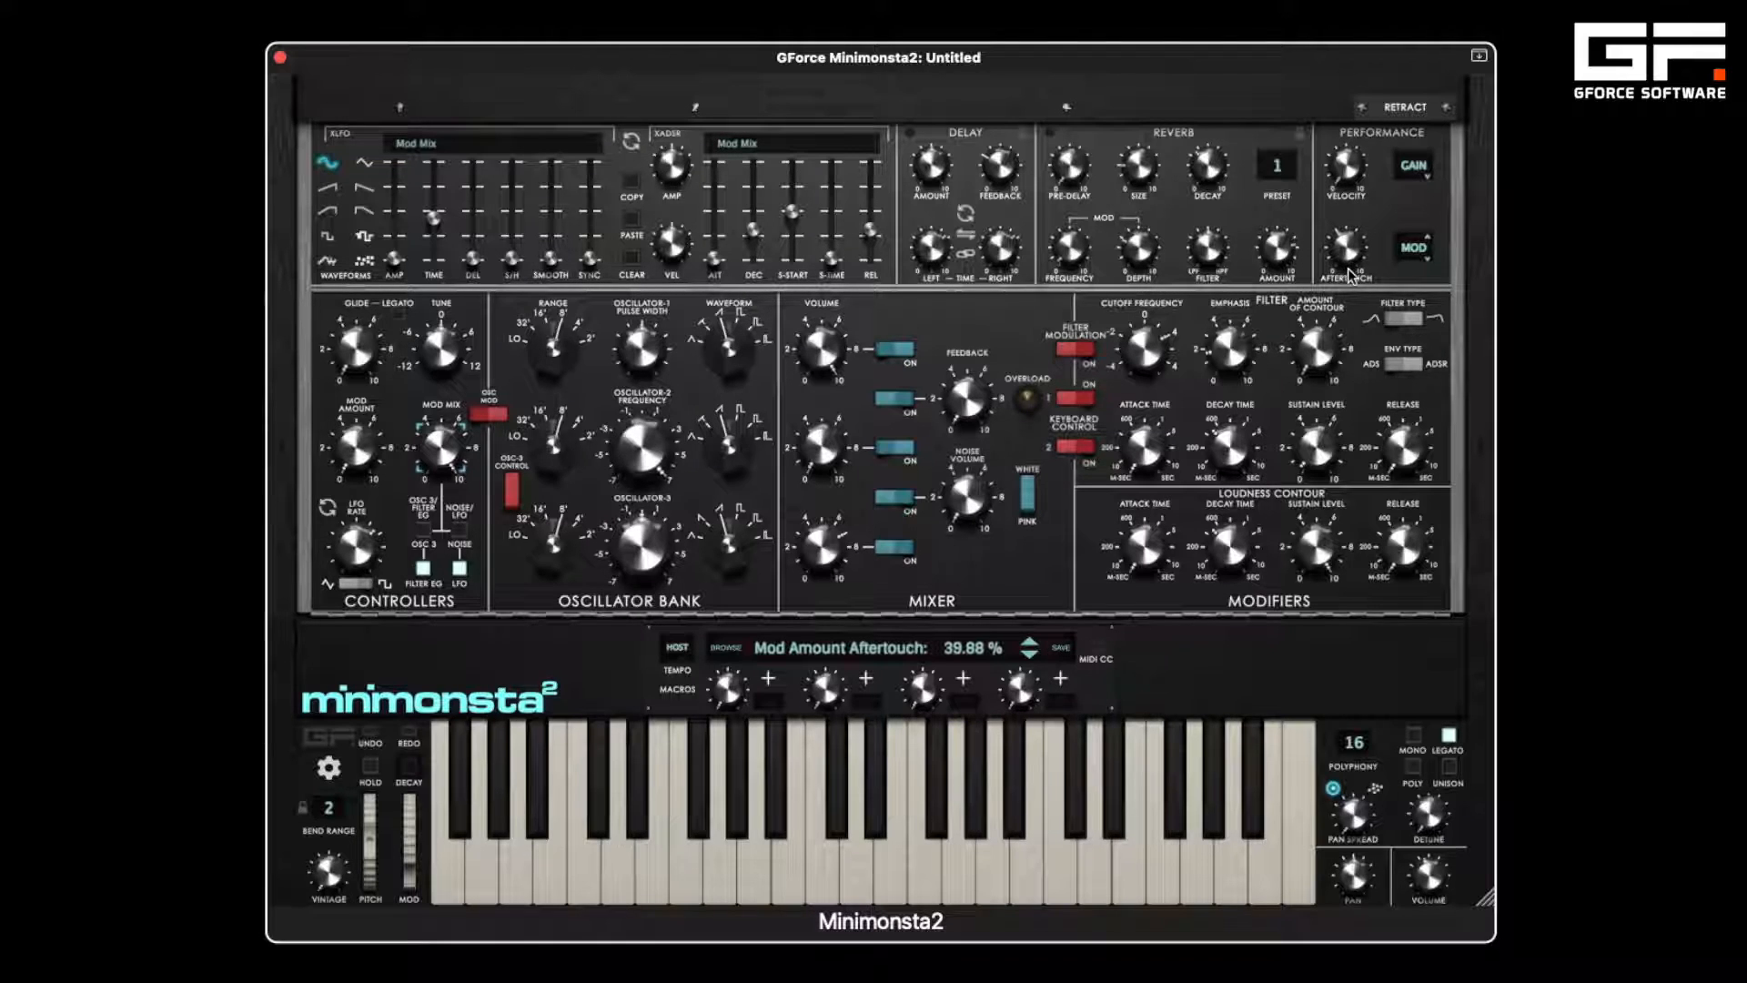
pyautogui.click(1413, 255)
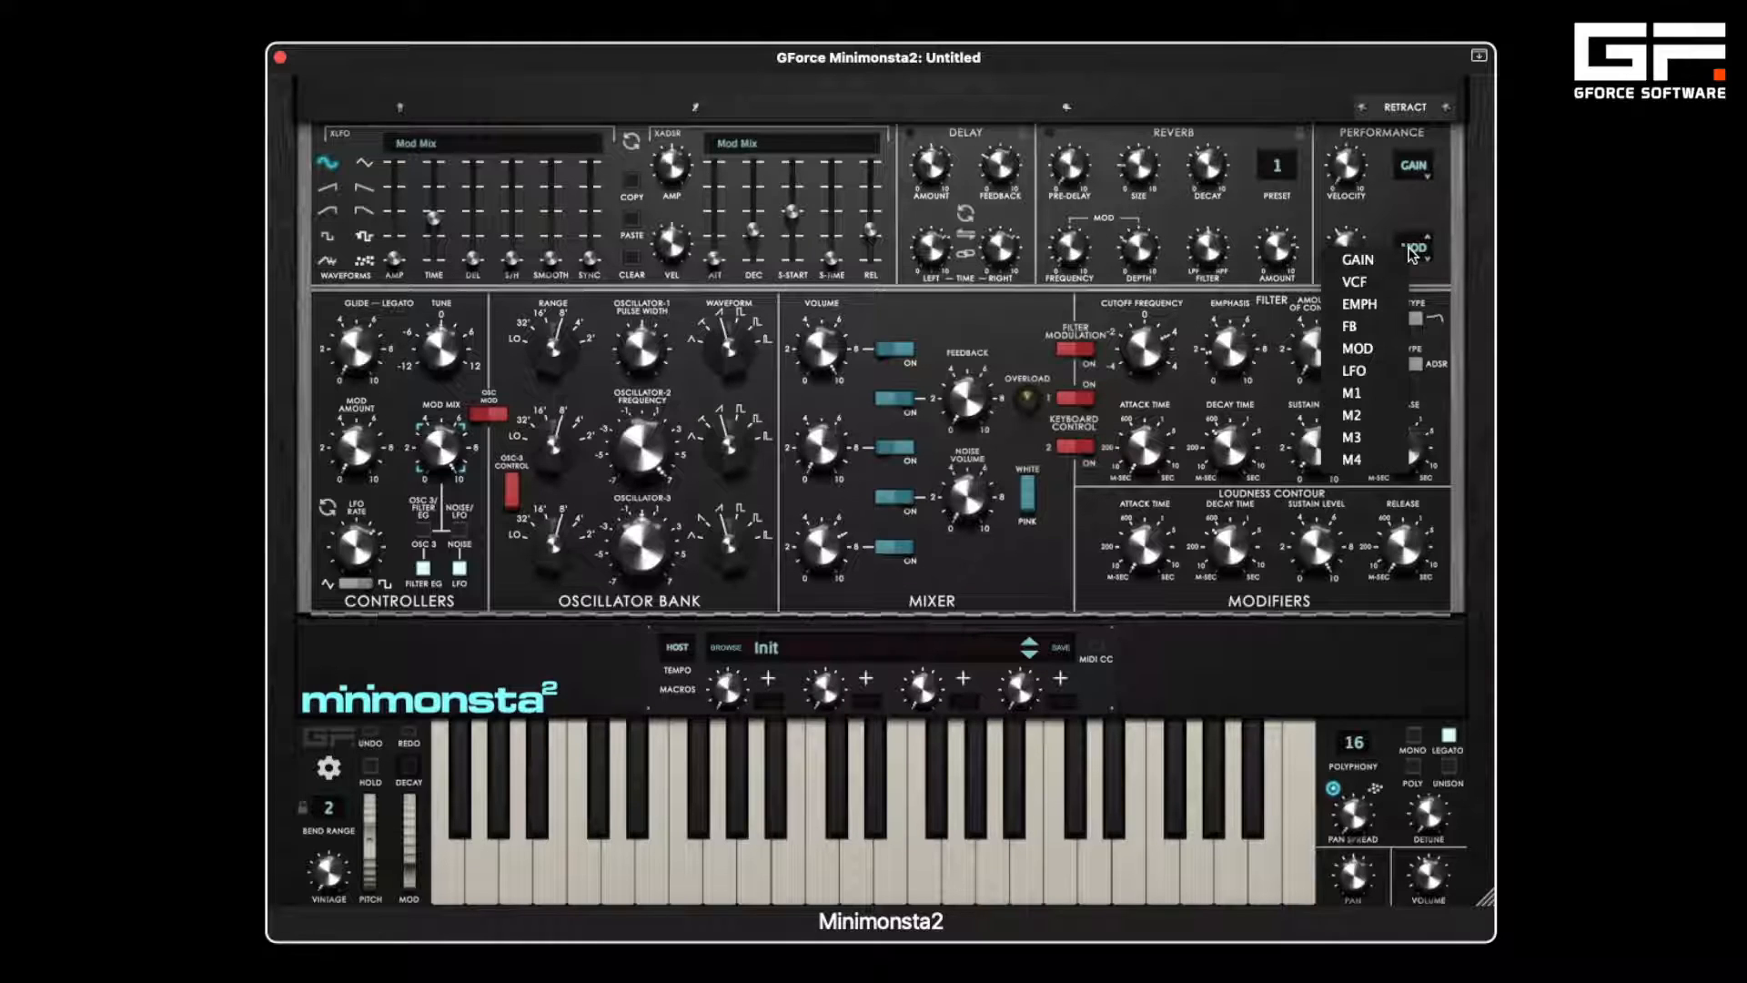
pyautogui.click(1369, 362)
pyautogui.moveTo(1352, 253); pyautogui.dragTo(1322, 110)
# - Set the aftertouch destination to VCF and raise its aftertouch amount
pyautogui.click(1401, 243)
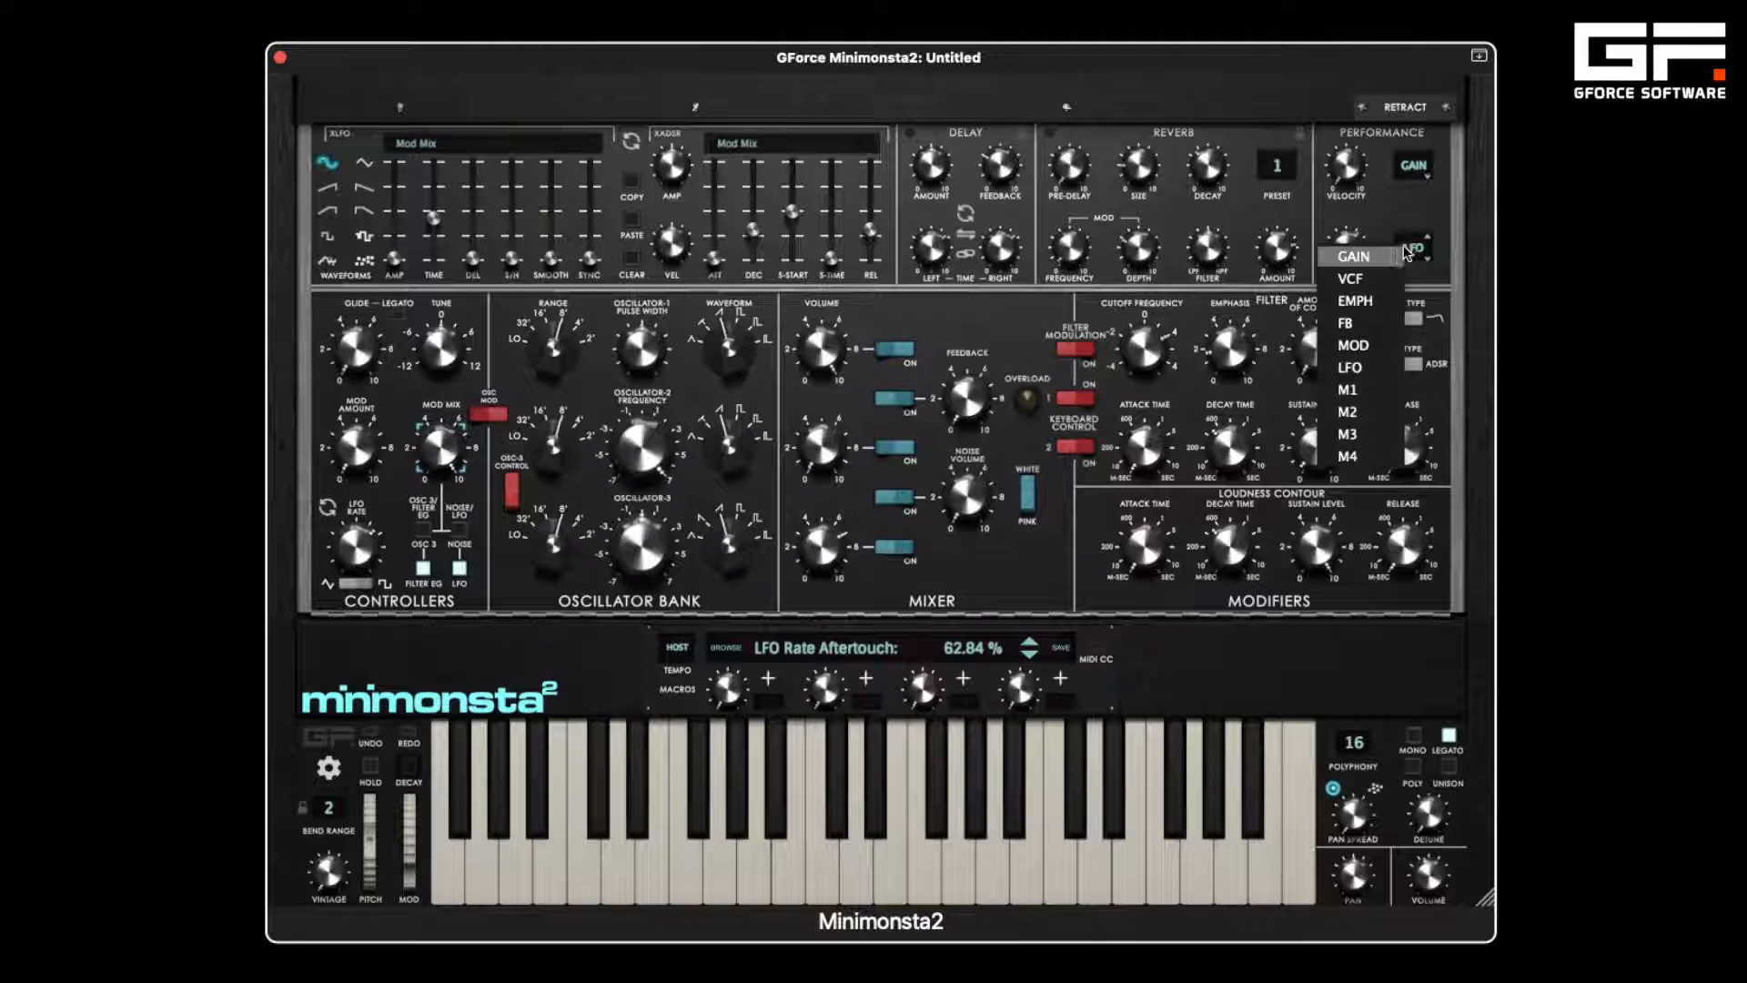
pyautogui.click(1383, 278)
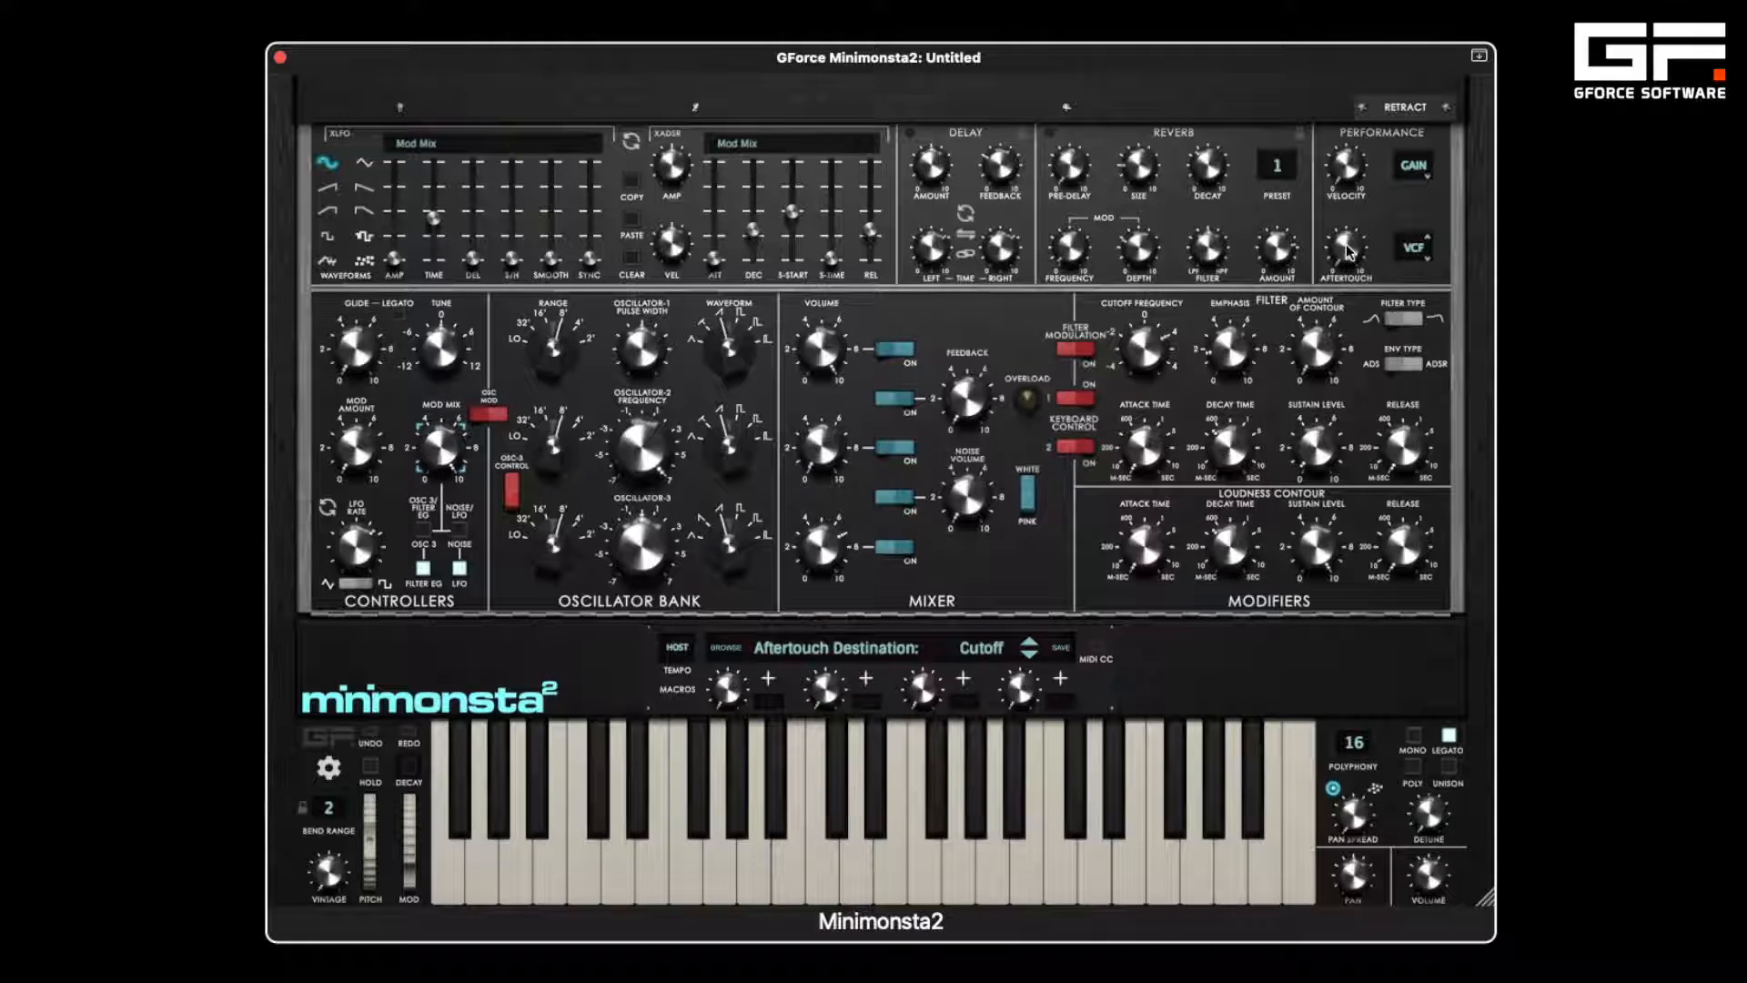
pyautogui.moveTo(1348, 247); pyautogui.dragTo(1326, 21)
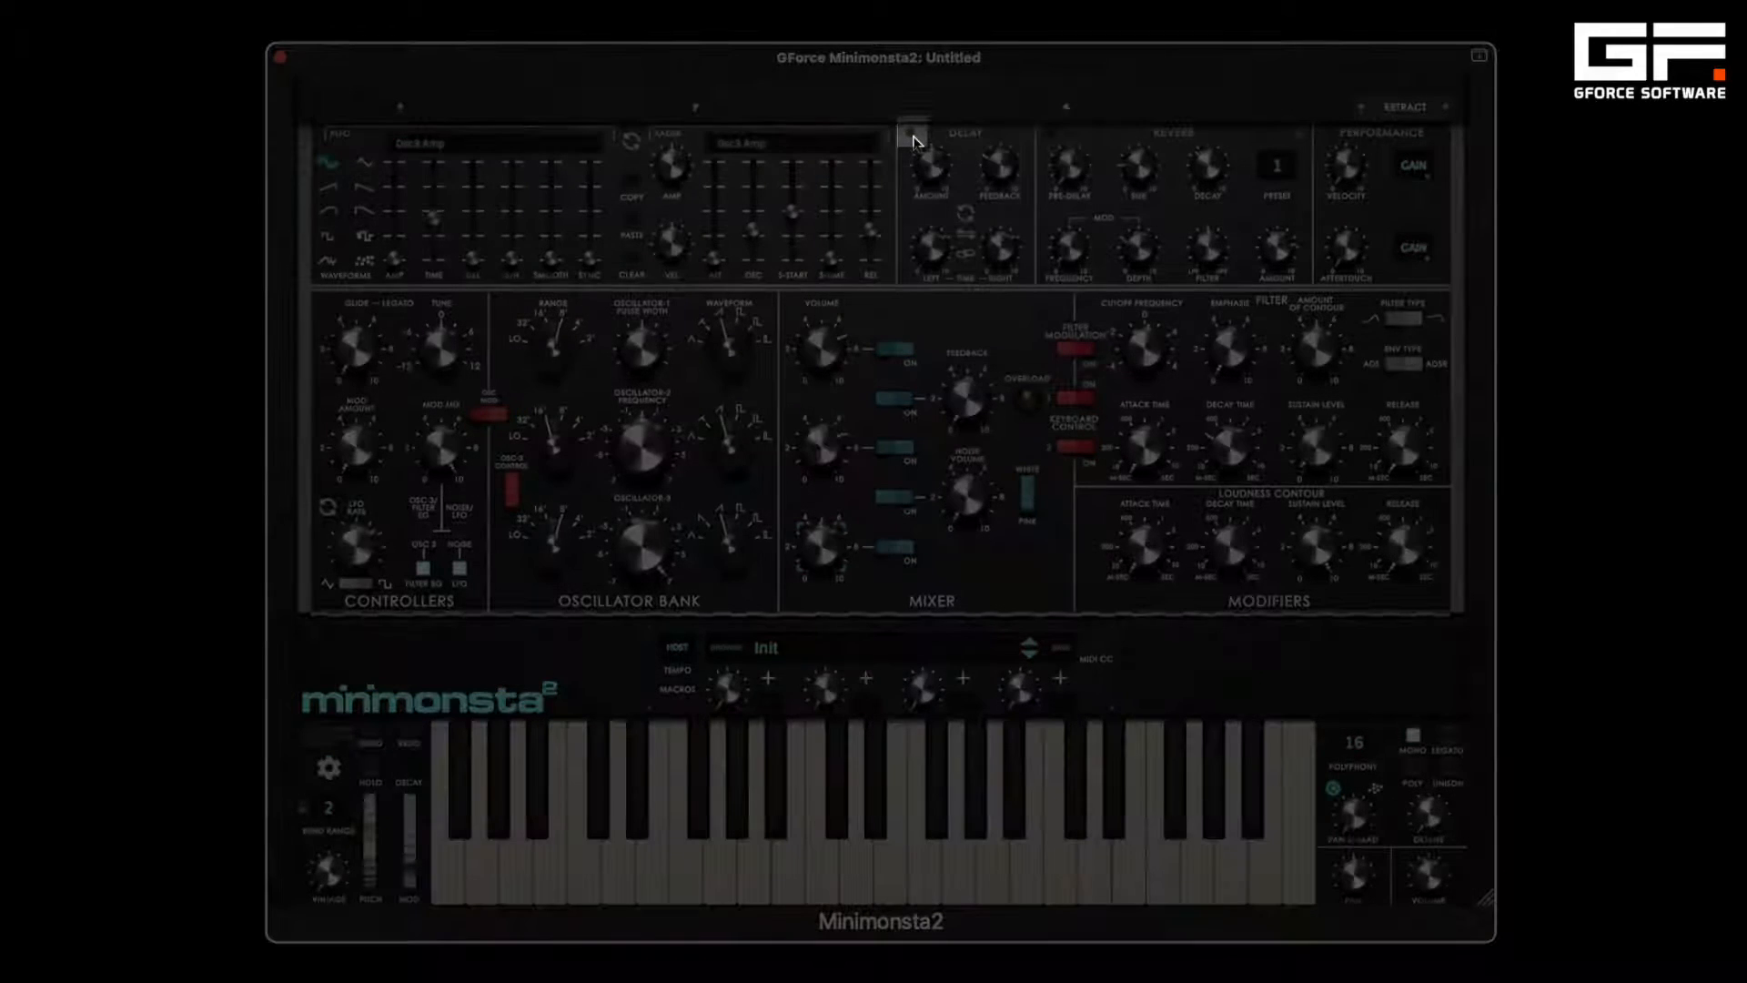
# - Turn on the delay effect and adjust the delay amount
pyautogui.click(911, 134)
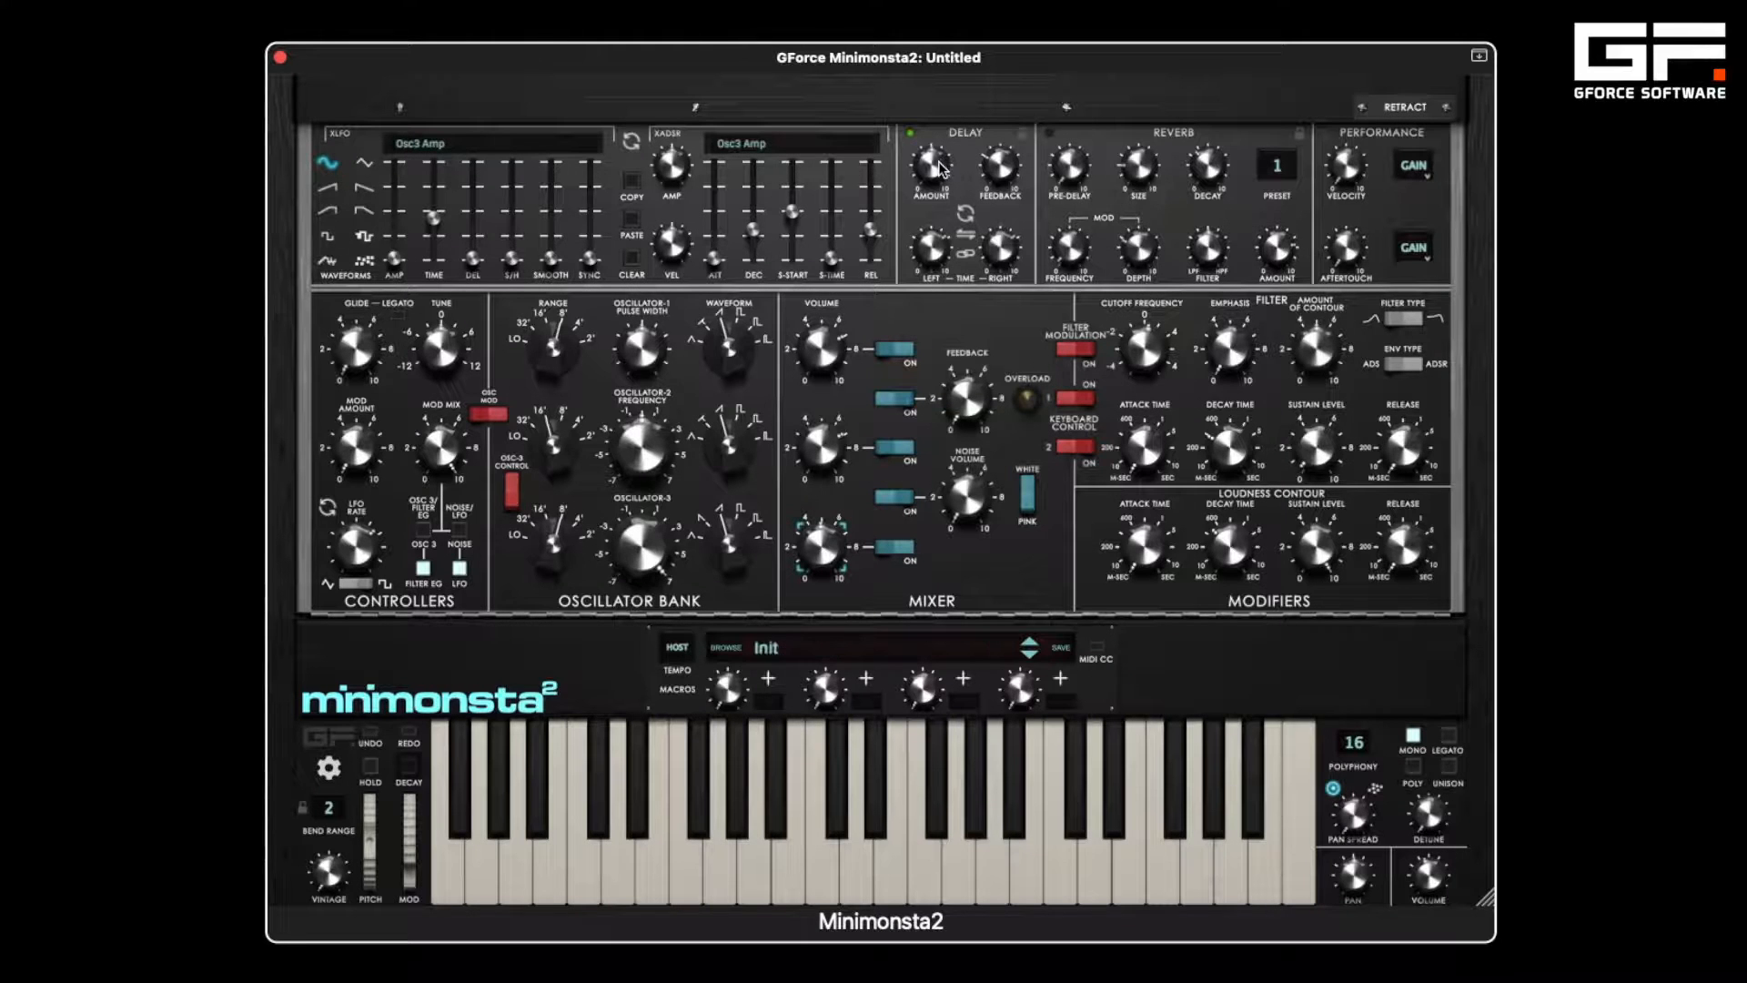
pyautogui.click(938, 161)
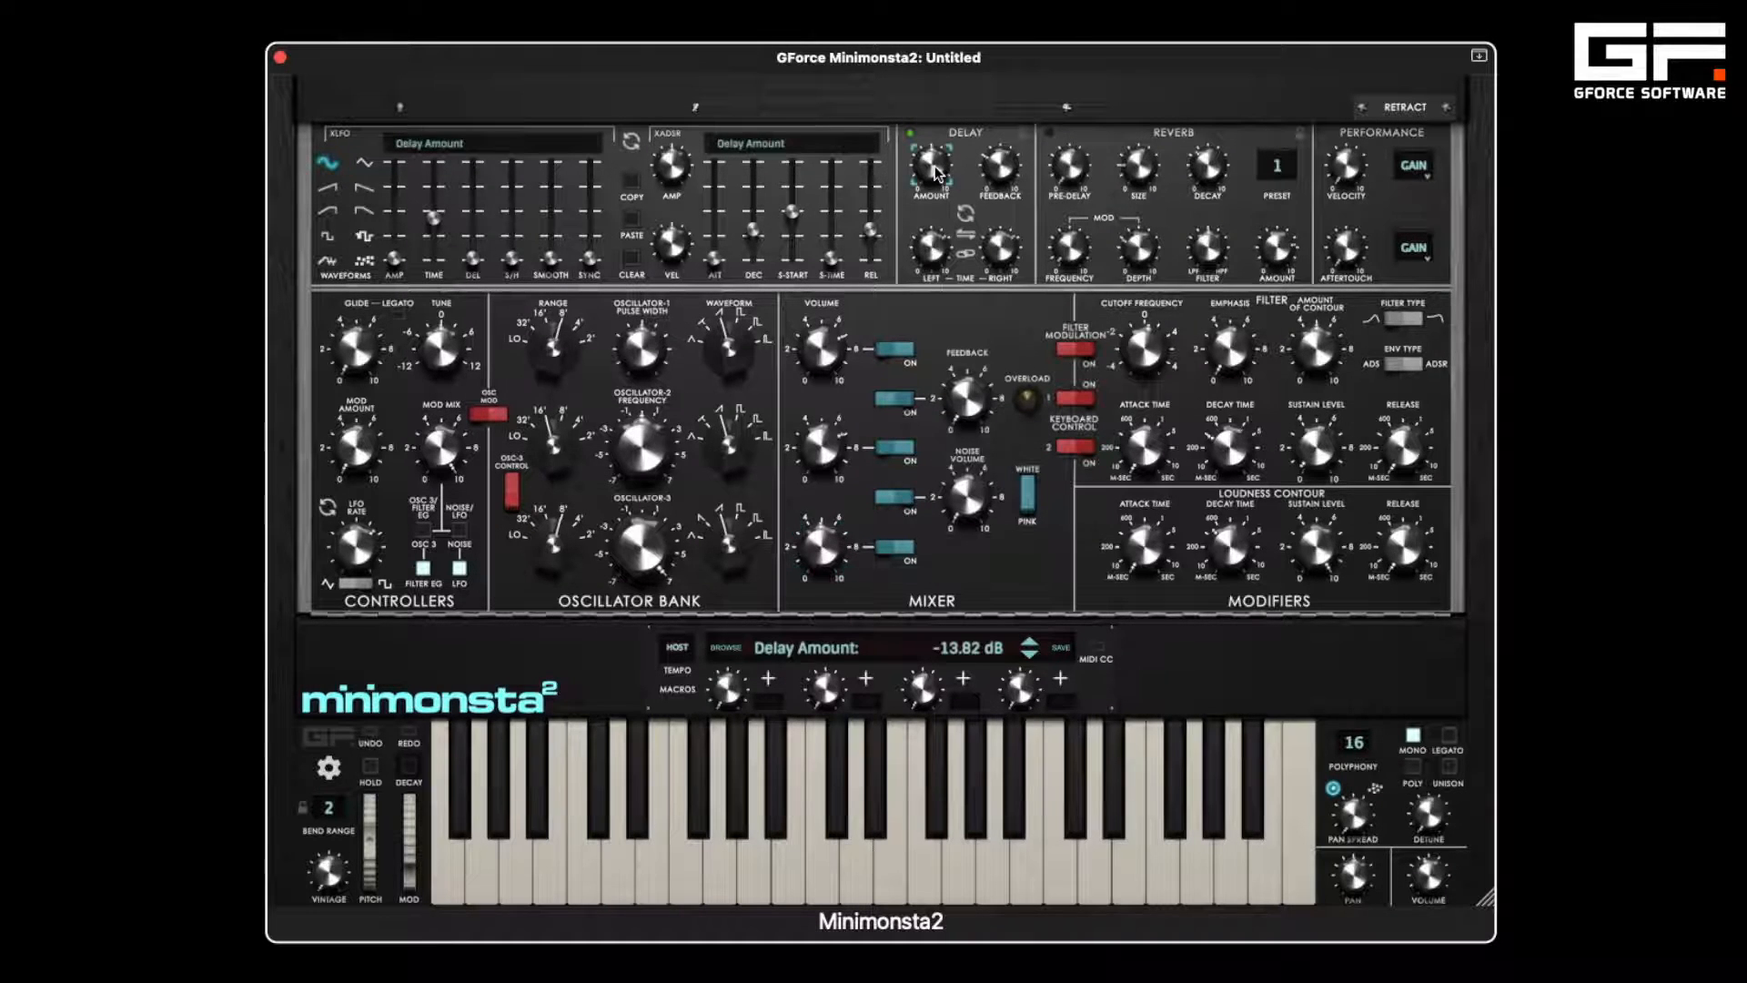
pyautogui.moveTo(937, 172)
pyautogui.mouseDown()
pyautogui.moveTo(941, 3)
pyautogui.moveTo(933, 349)
pyautogui.moveTo(925, 159)
pyautogui.mouseUp()
# - Adjust the delay times and link left and right, bringing the right time to about 0.195 s
pyautogui.moveTo(932, 248); pyautogui.dragTo(1003, 264)
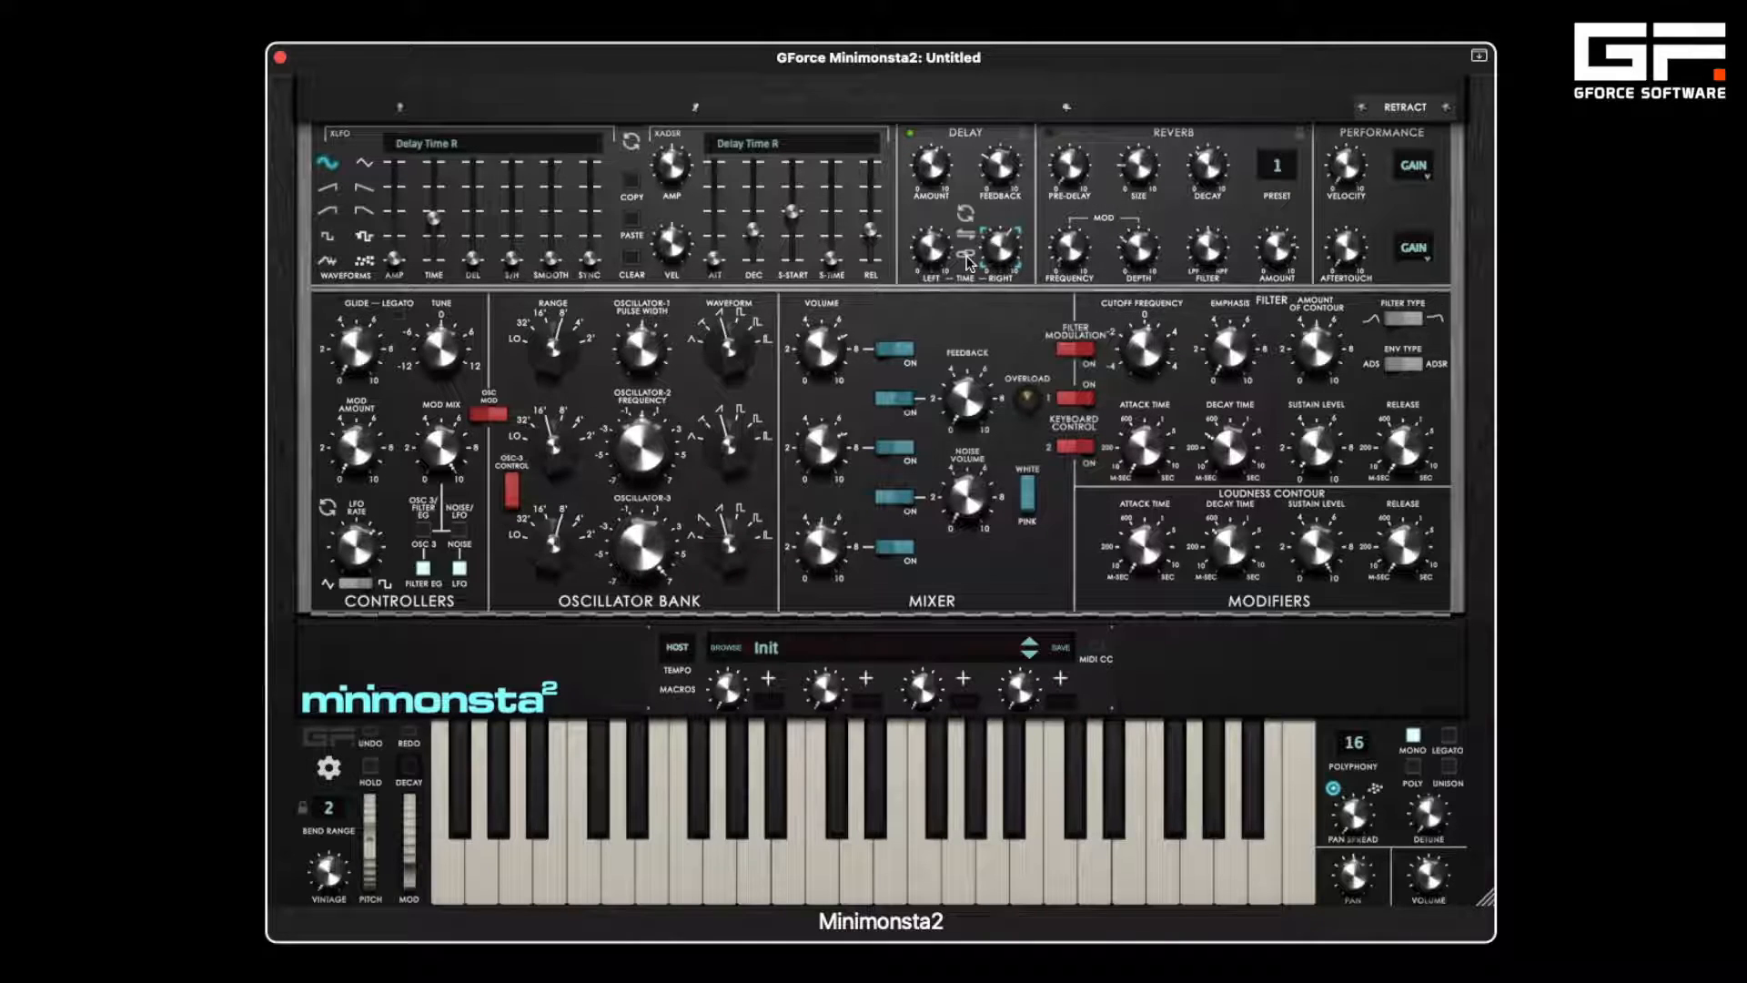
pyautogui.click(965, 254)
pyautogui.moveTo(937, 251)
pyautogui.mouseDown()
pyautogui.moveTo(931, 202)
pyautogui.moveTo(933, 227)
pyautogui.mouseUp()
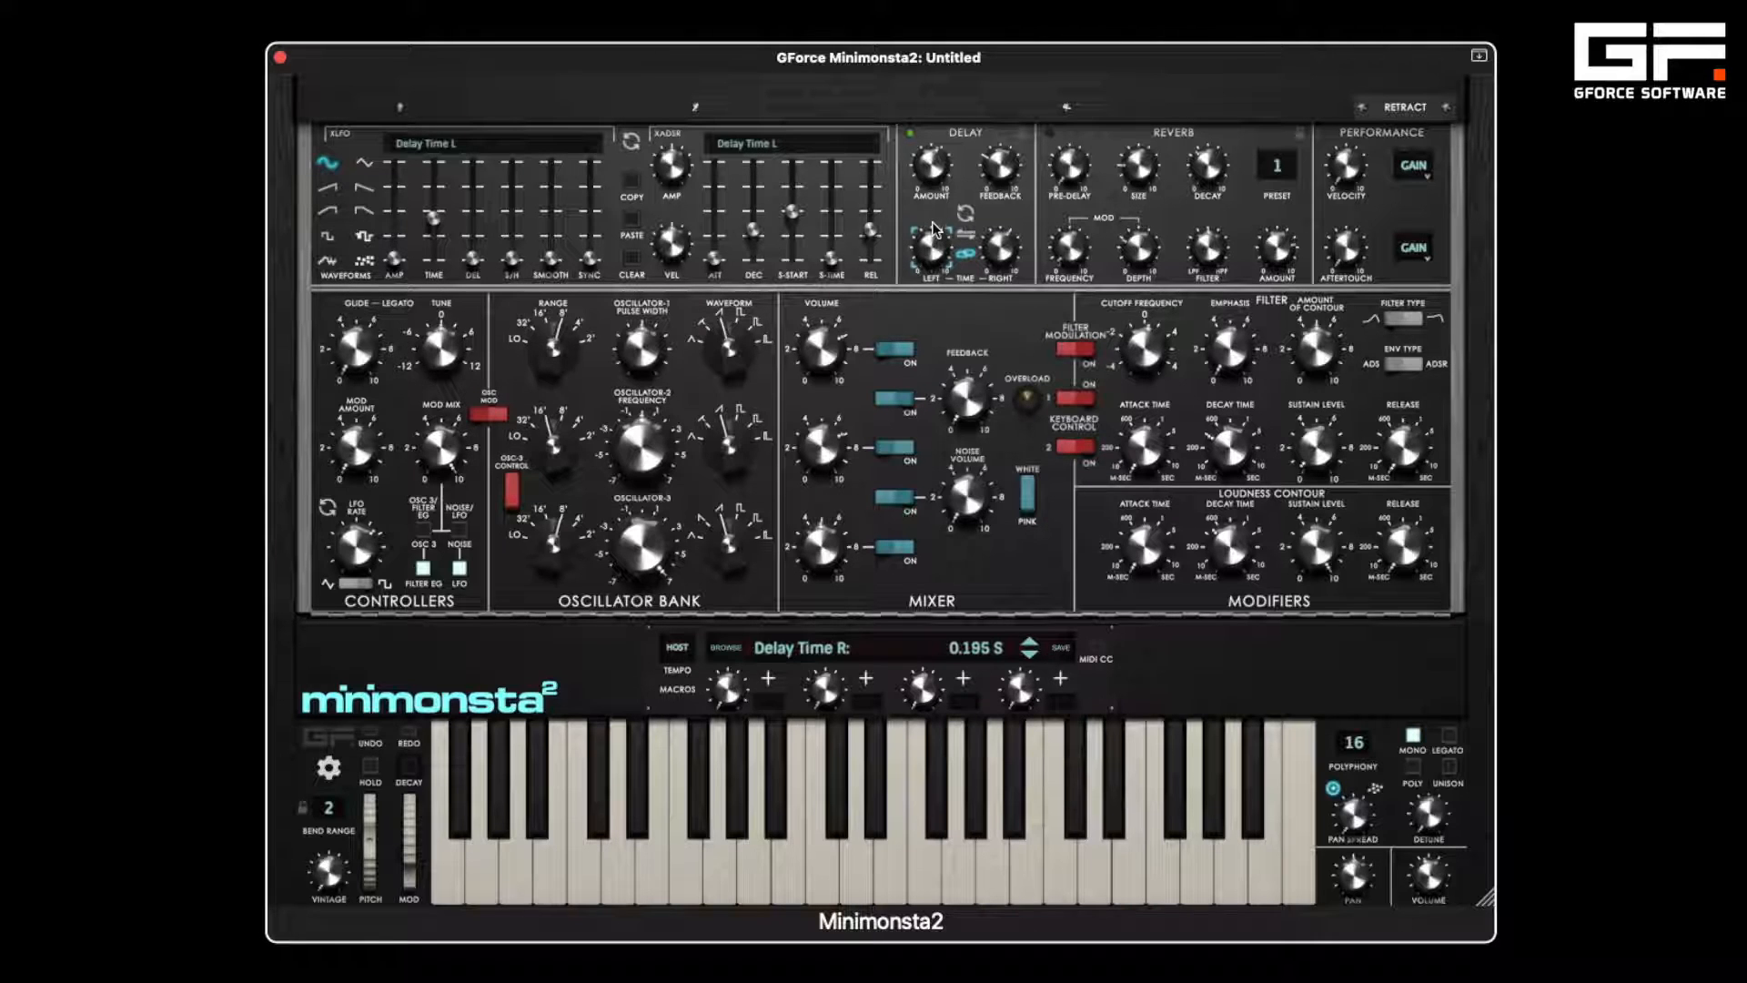
# - Unlink the delay times, sync them to tempo, and set the left time to 3/4 beats
pyautogui.click(967, 255)
pyautogui.click(967, 217)
pyautogui.click(936, 248)
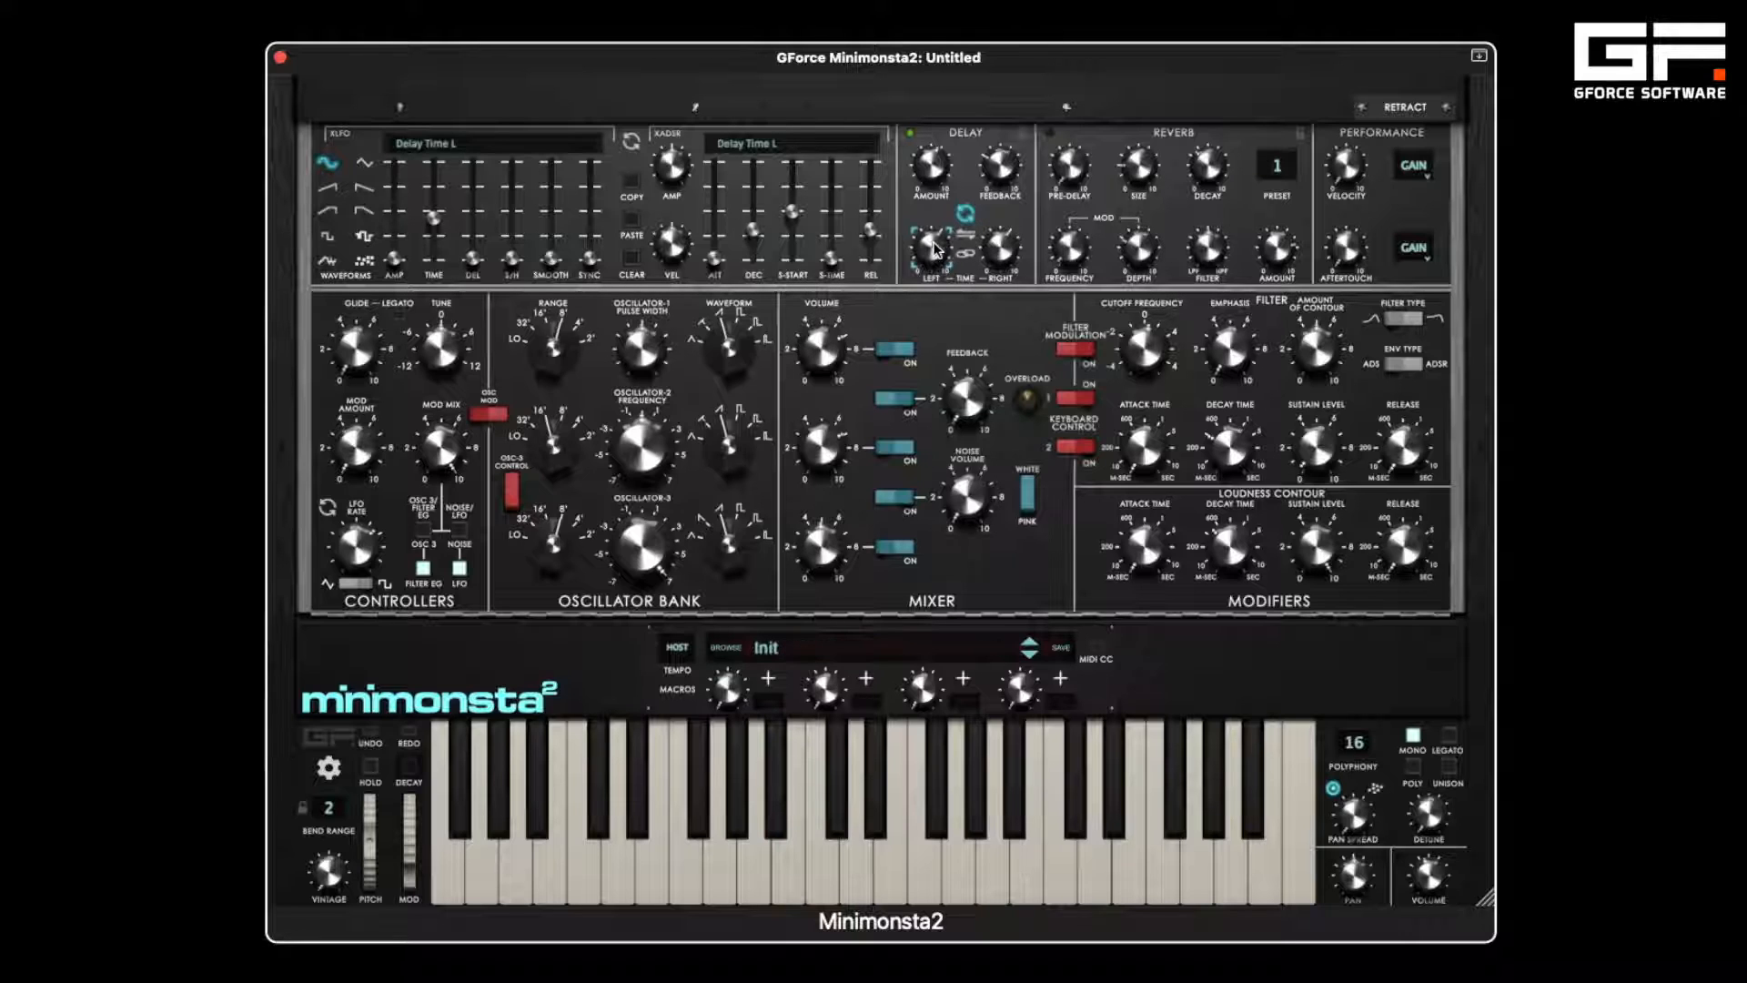
pyautogui.moveTo(937, 248); pyautogui.dragTo(926, 208)
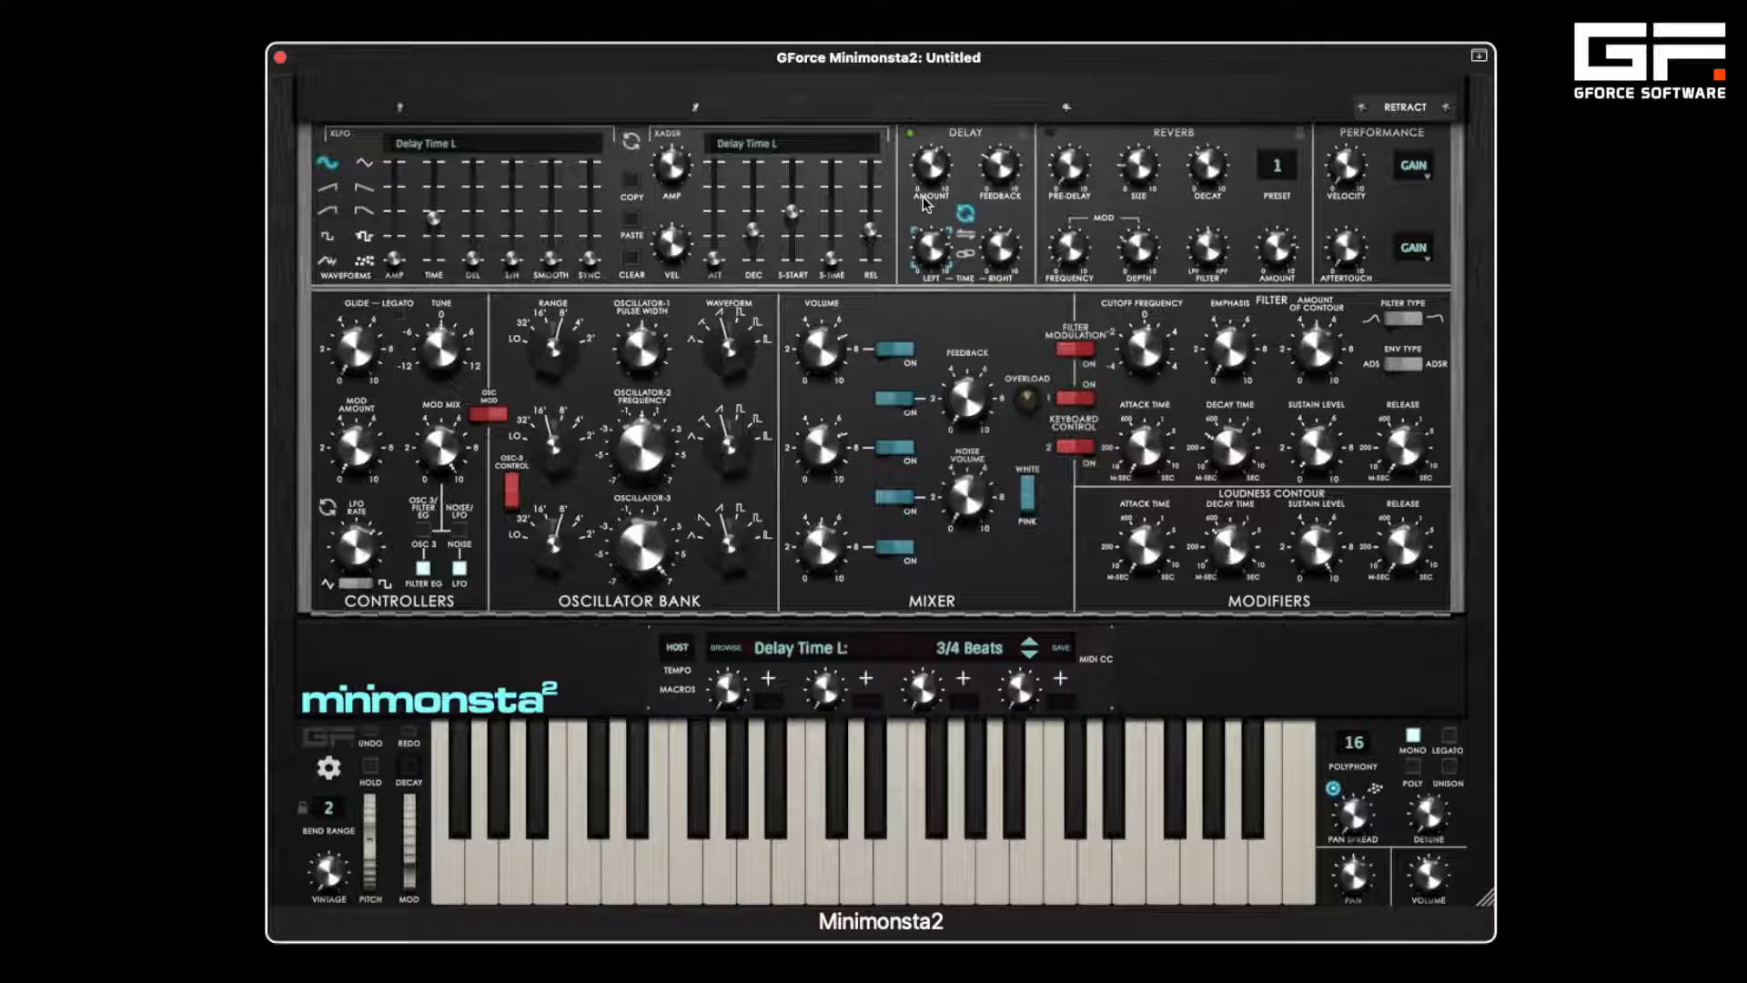
pyautogui.click(1001, 255)
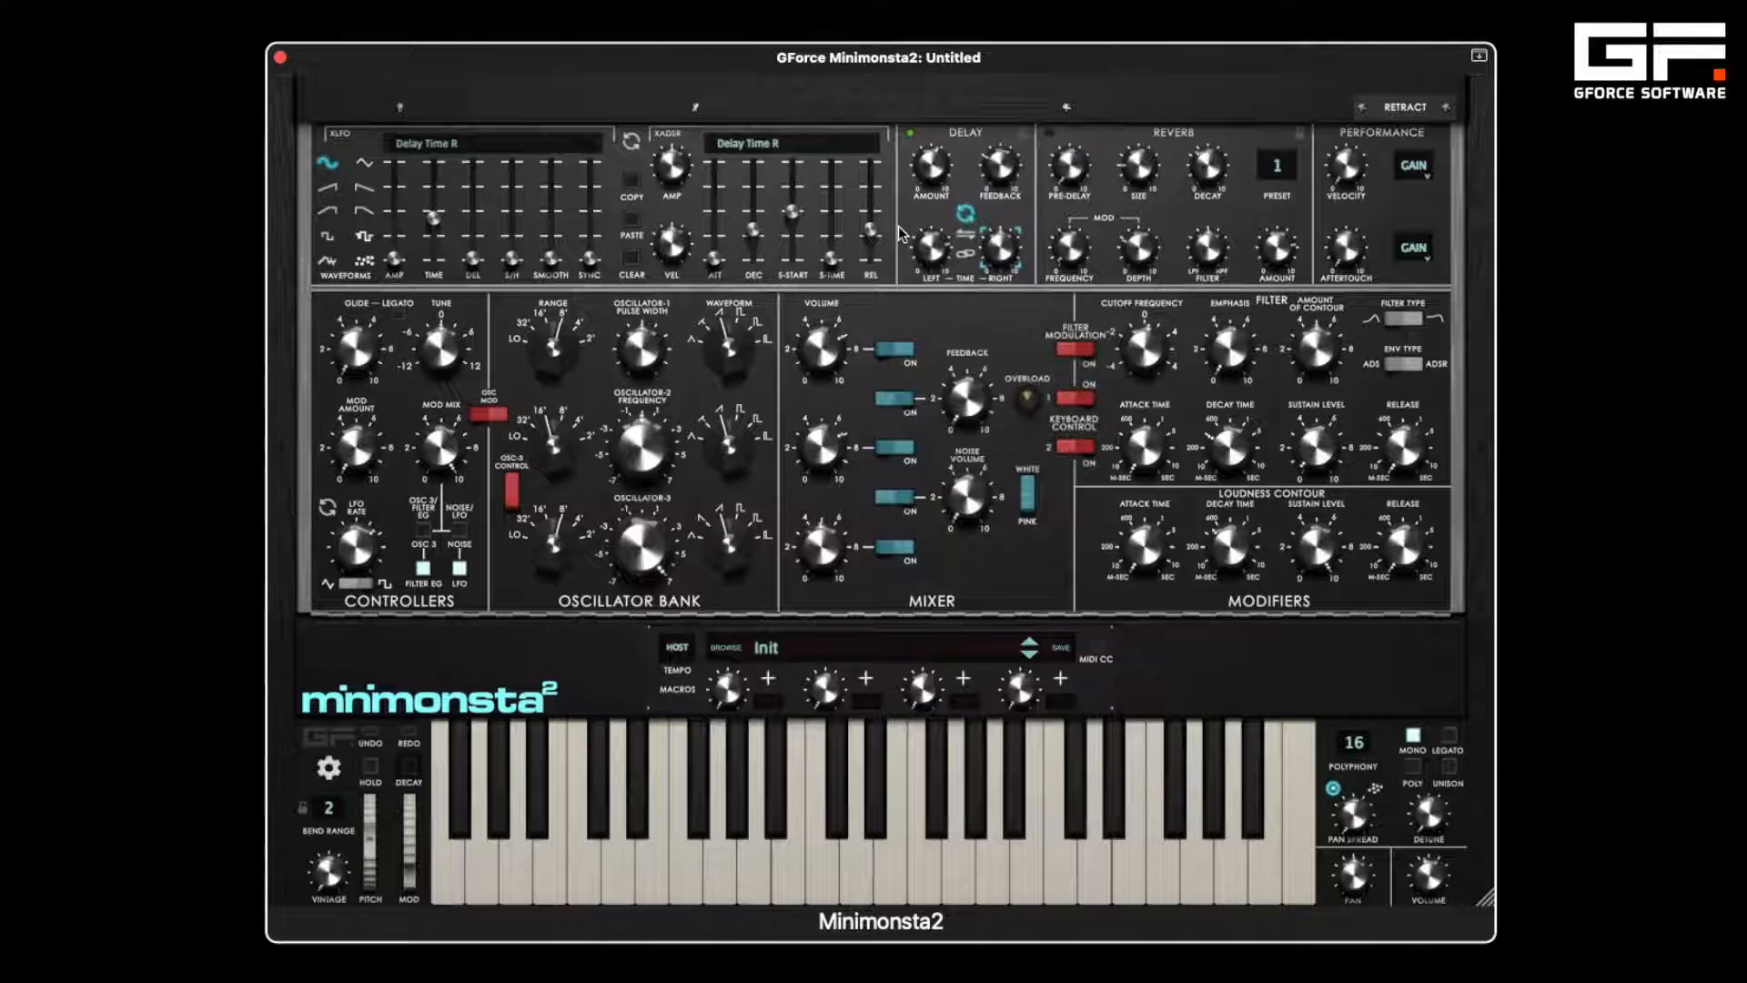
# - Enable the delay's opposing-arrows option and vary the delay feedback, including a setting of about 70.91 %
pyautogui.click(968, 235)
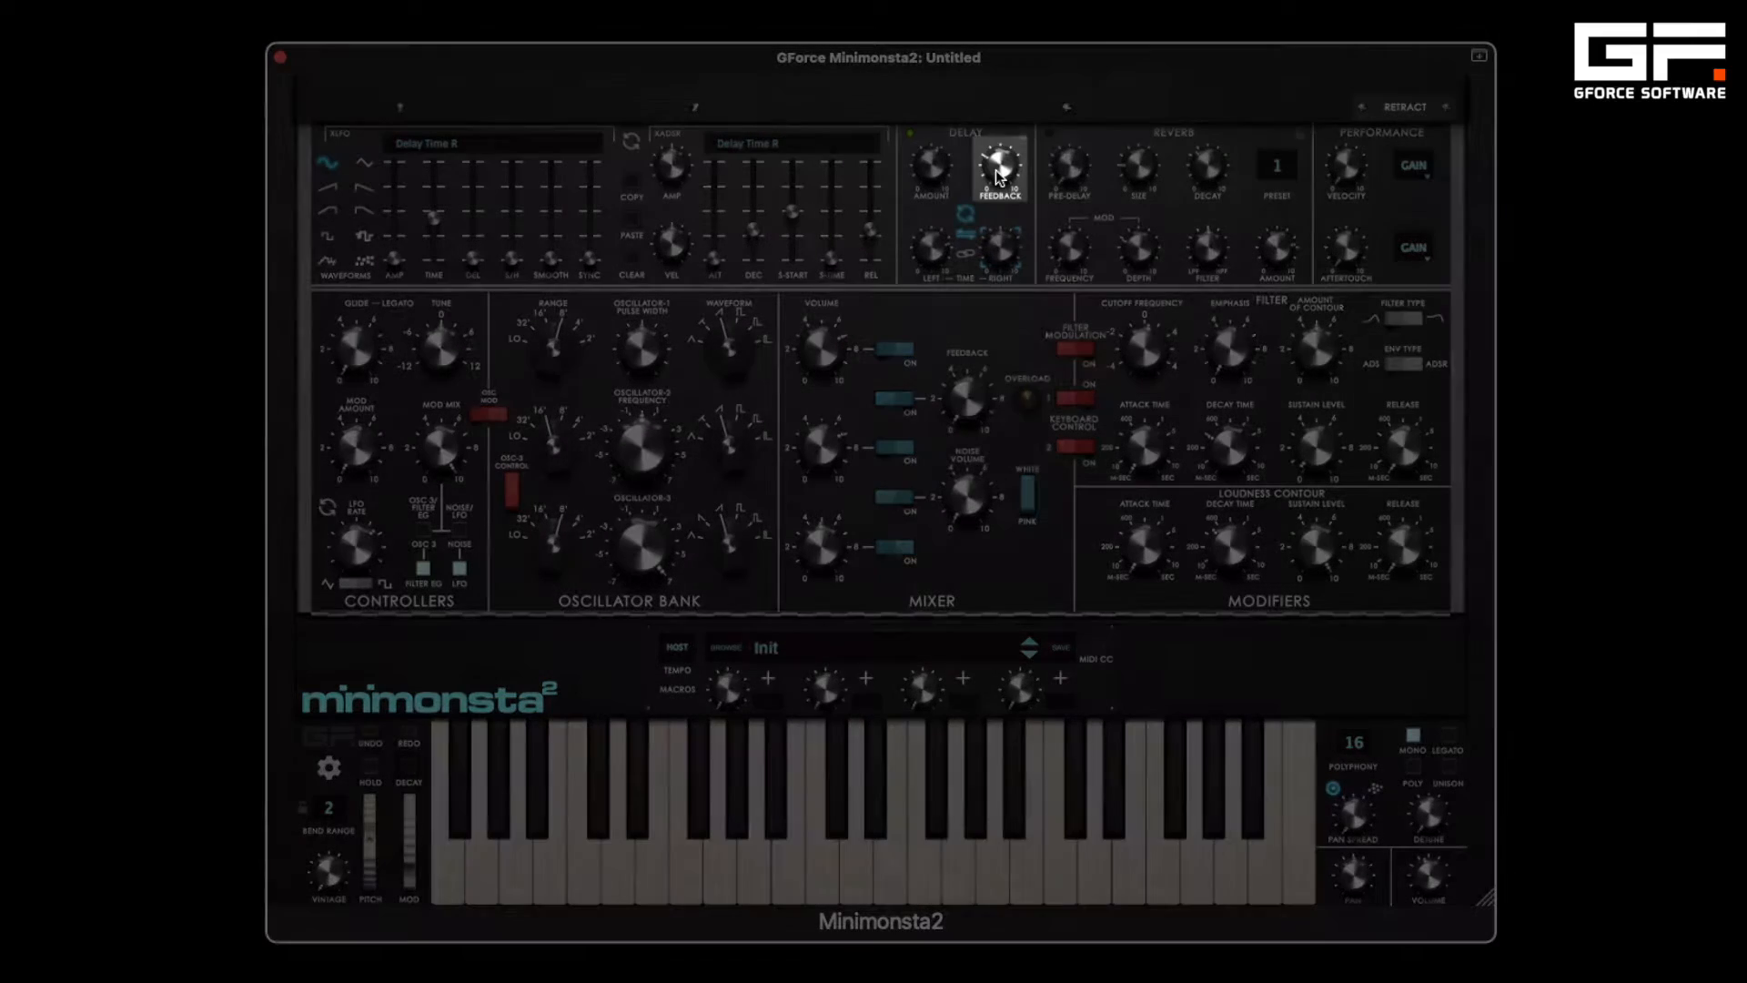
pyautogui.moveTo(999, 176); pyautogui.dragTo(995, 73)
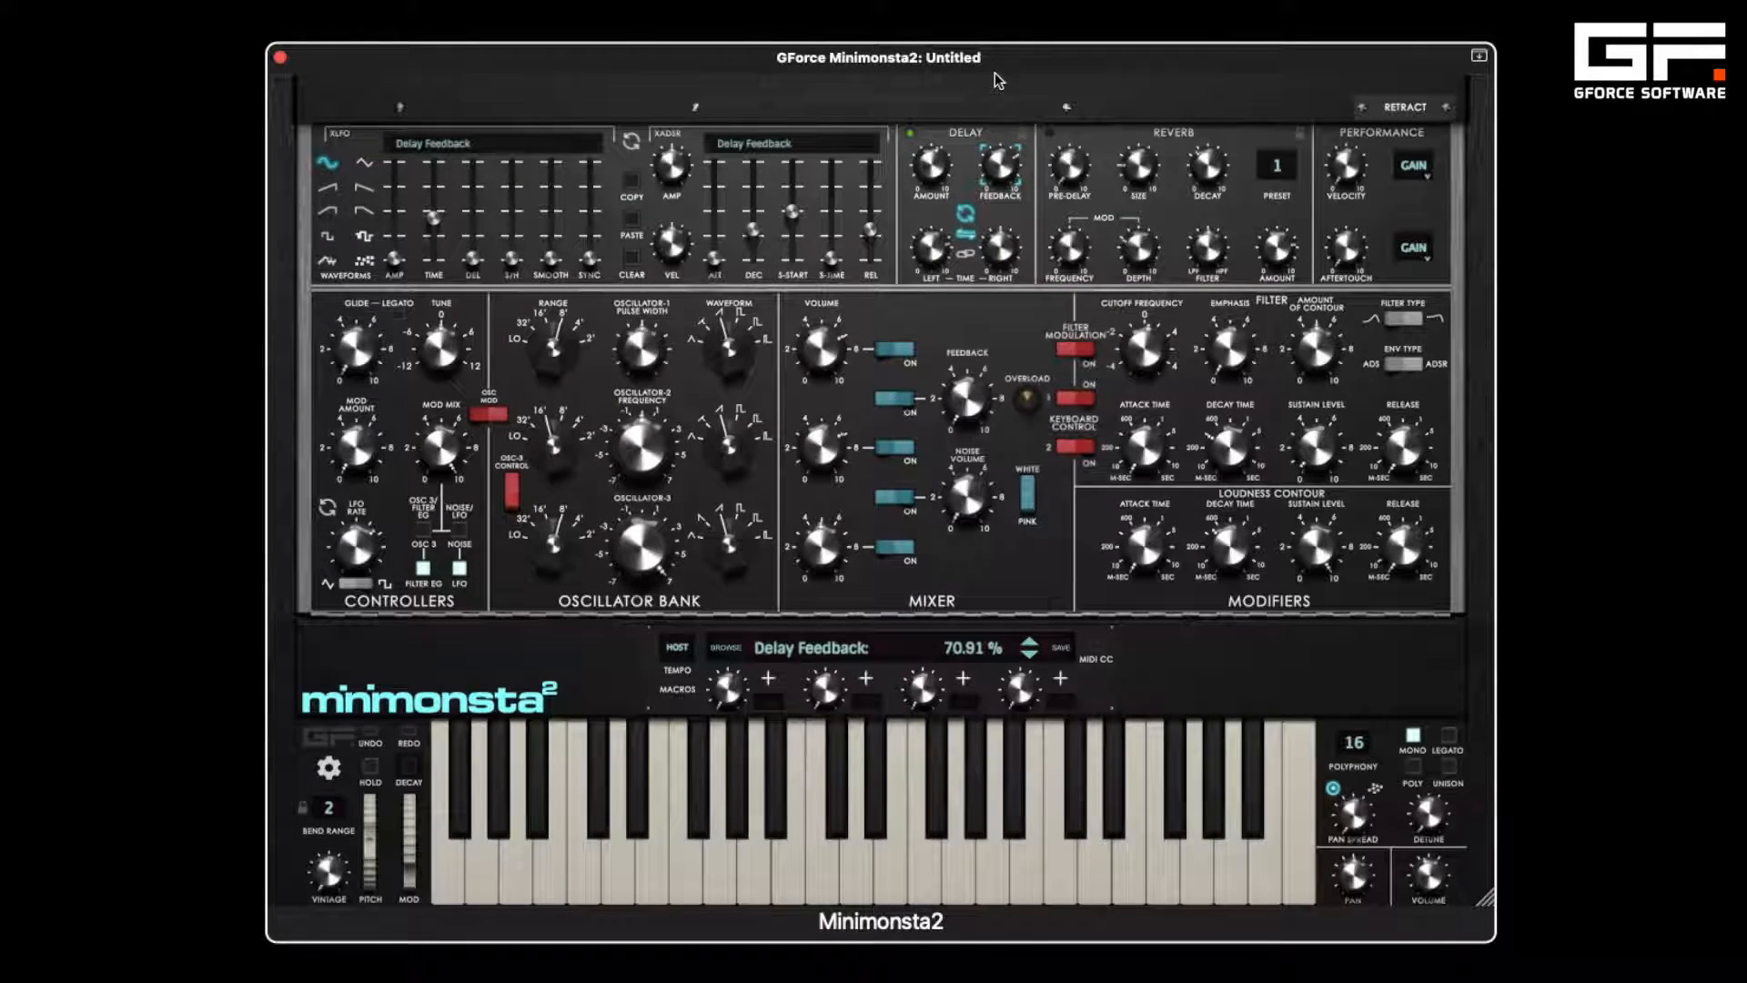
pyautogui.moveTo(996, 171); pyautogui.dragTo(993, 89)
pyautogui.moveTo(1003, 171); pyautogui.dragTo(996, 299)
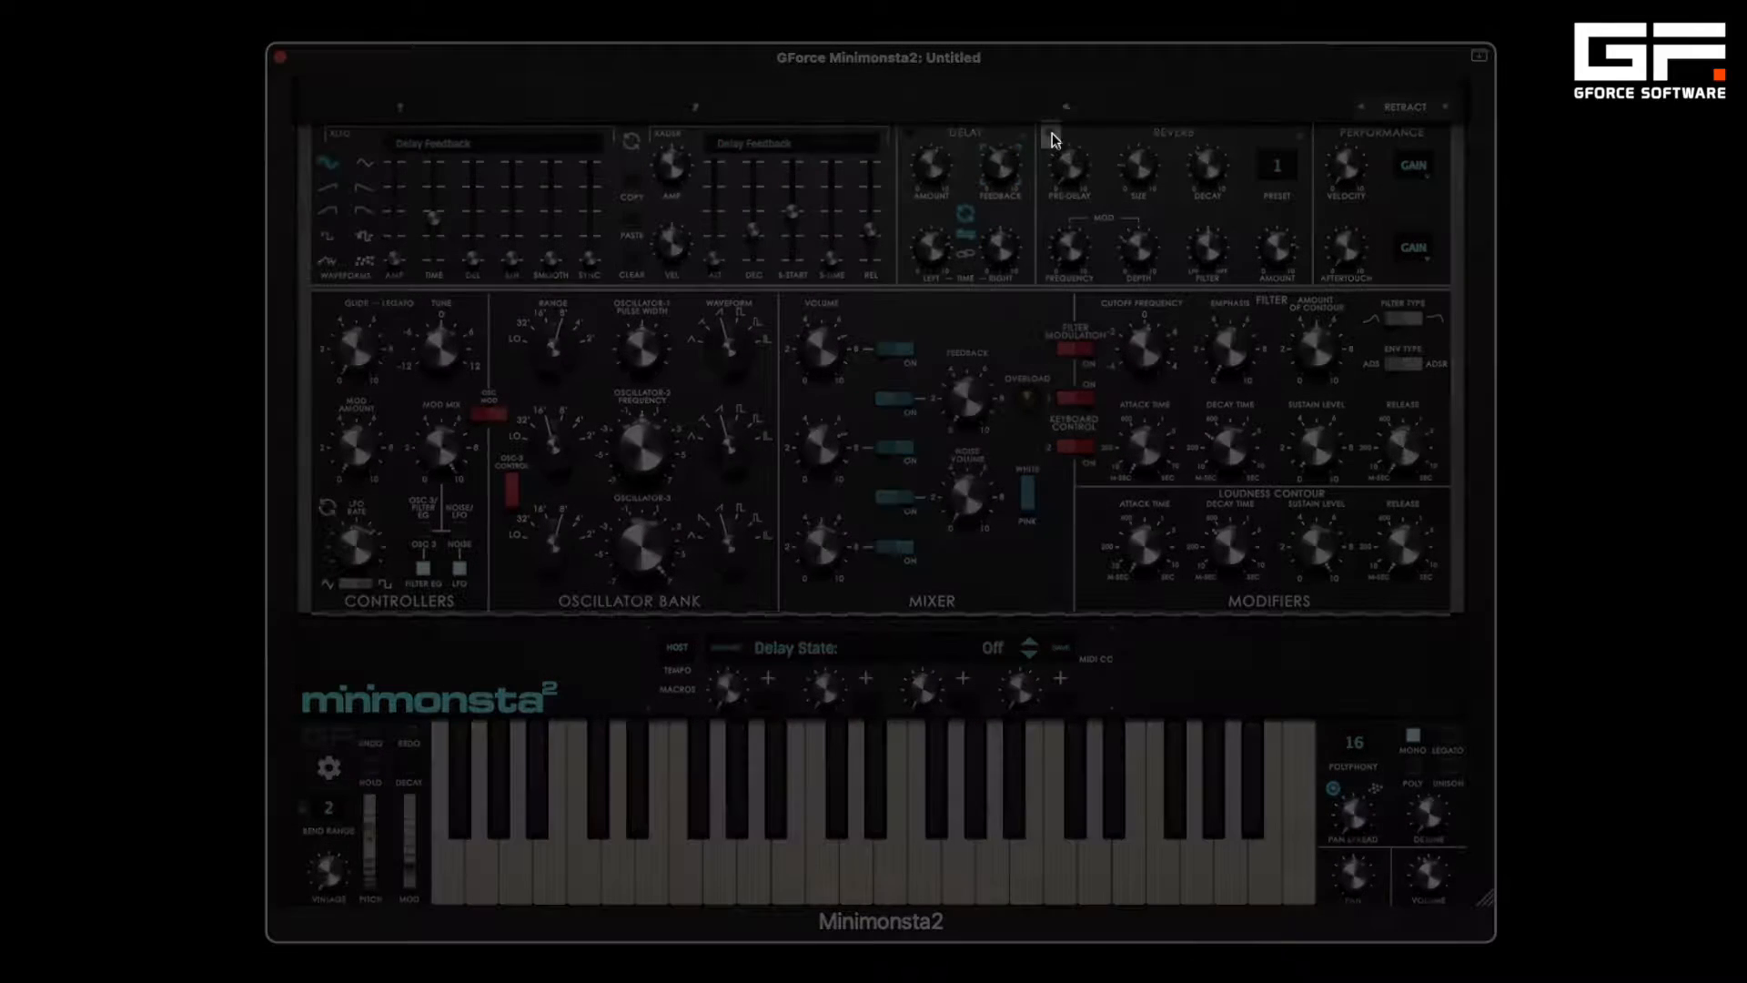
# - Turn on the reverb and select reverb preset 1 (Slapback)
pyautogui.click(1050, 133)
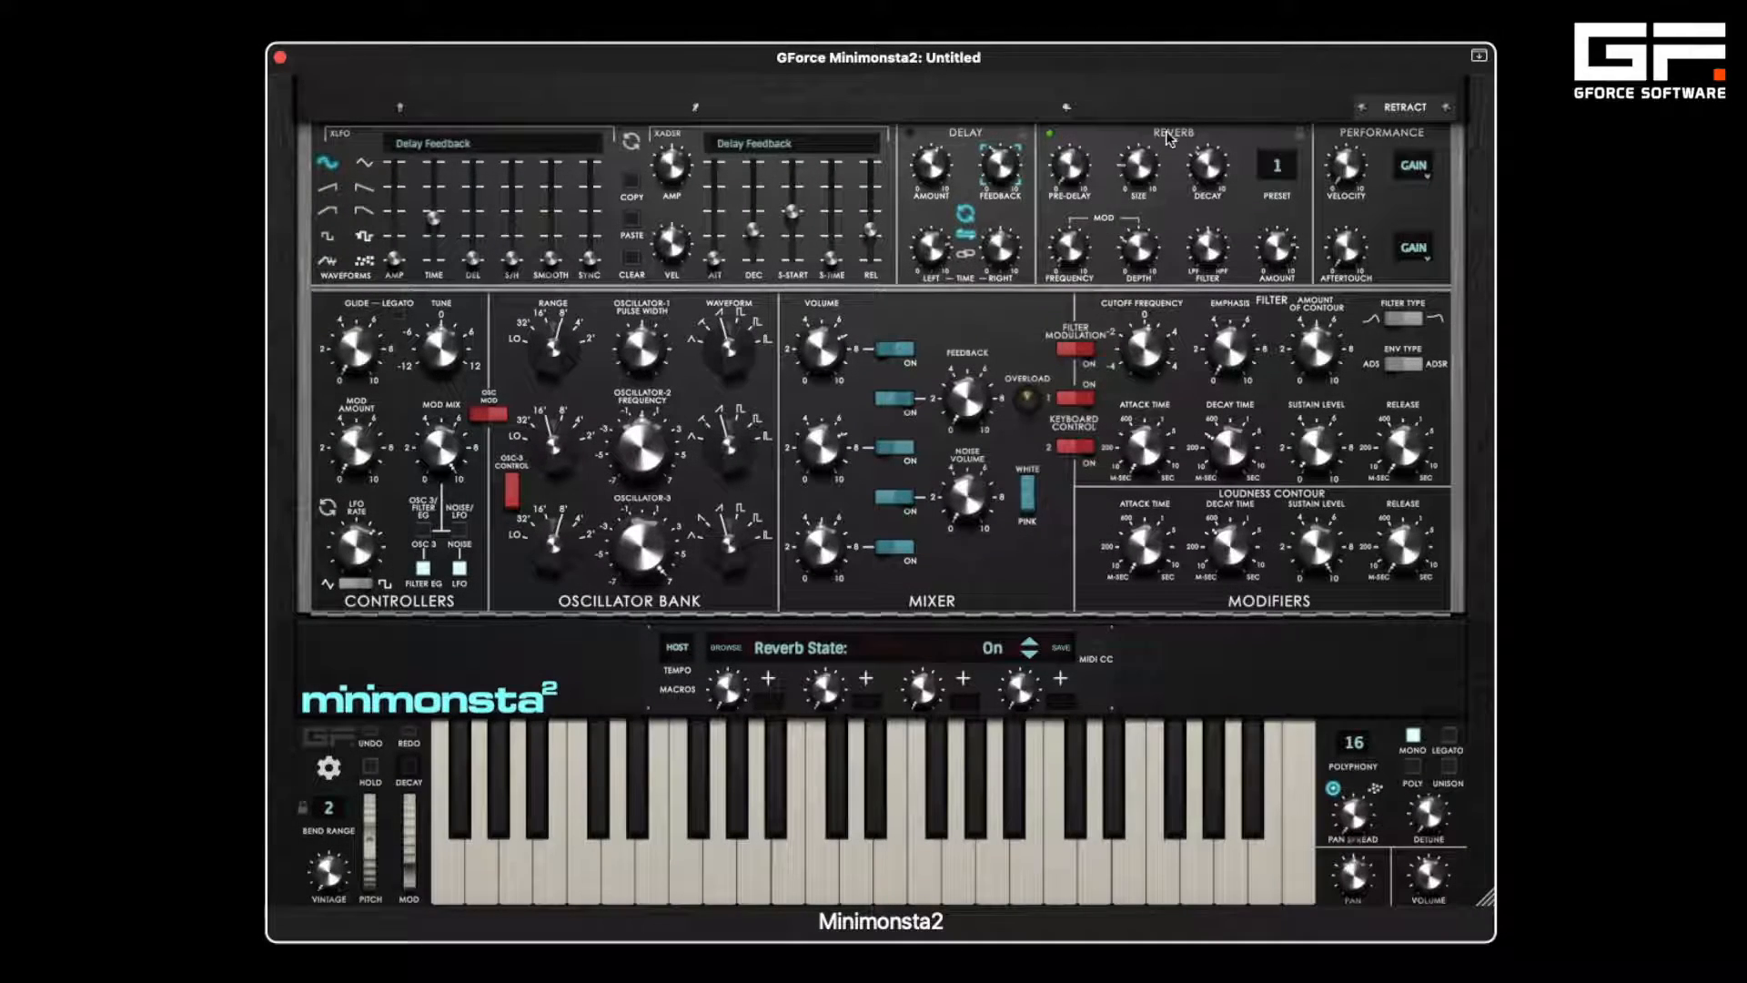
pyautogui.click(1280, 168)
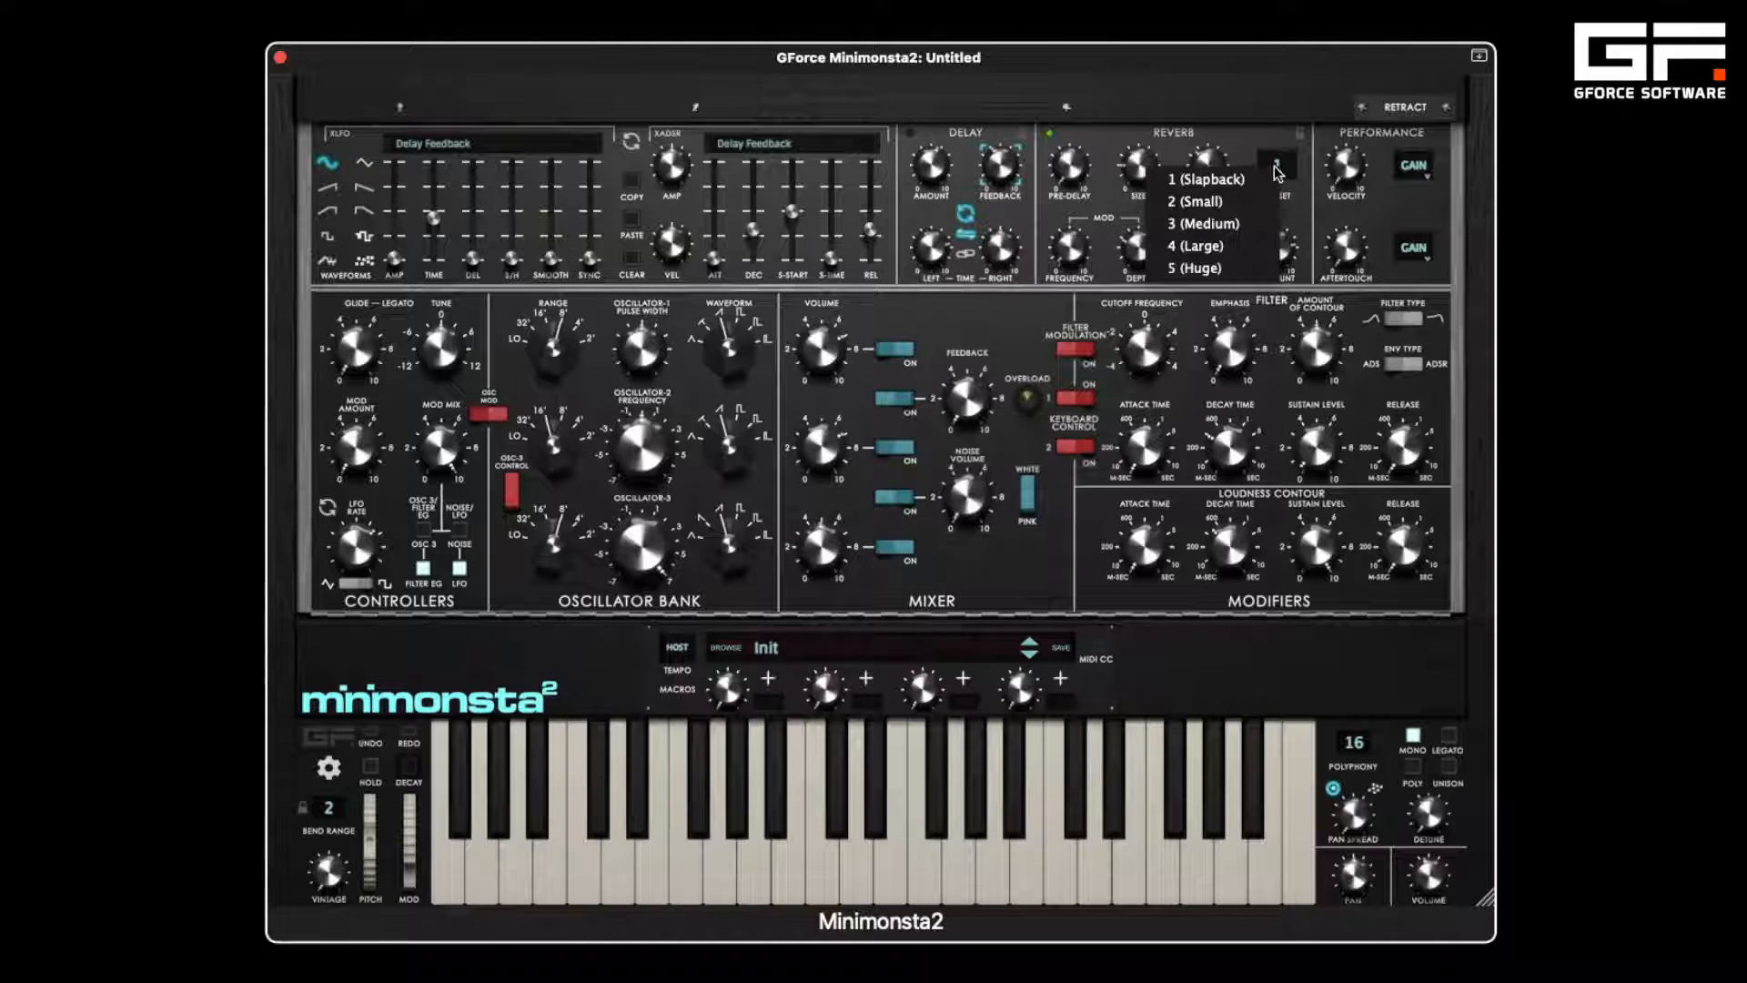
pyautogui.click(1266, 180)
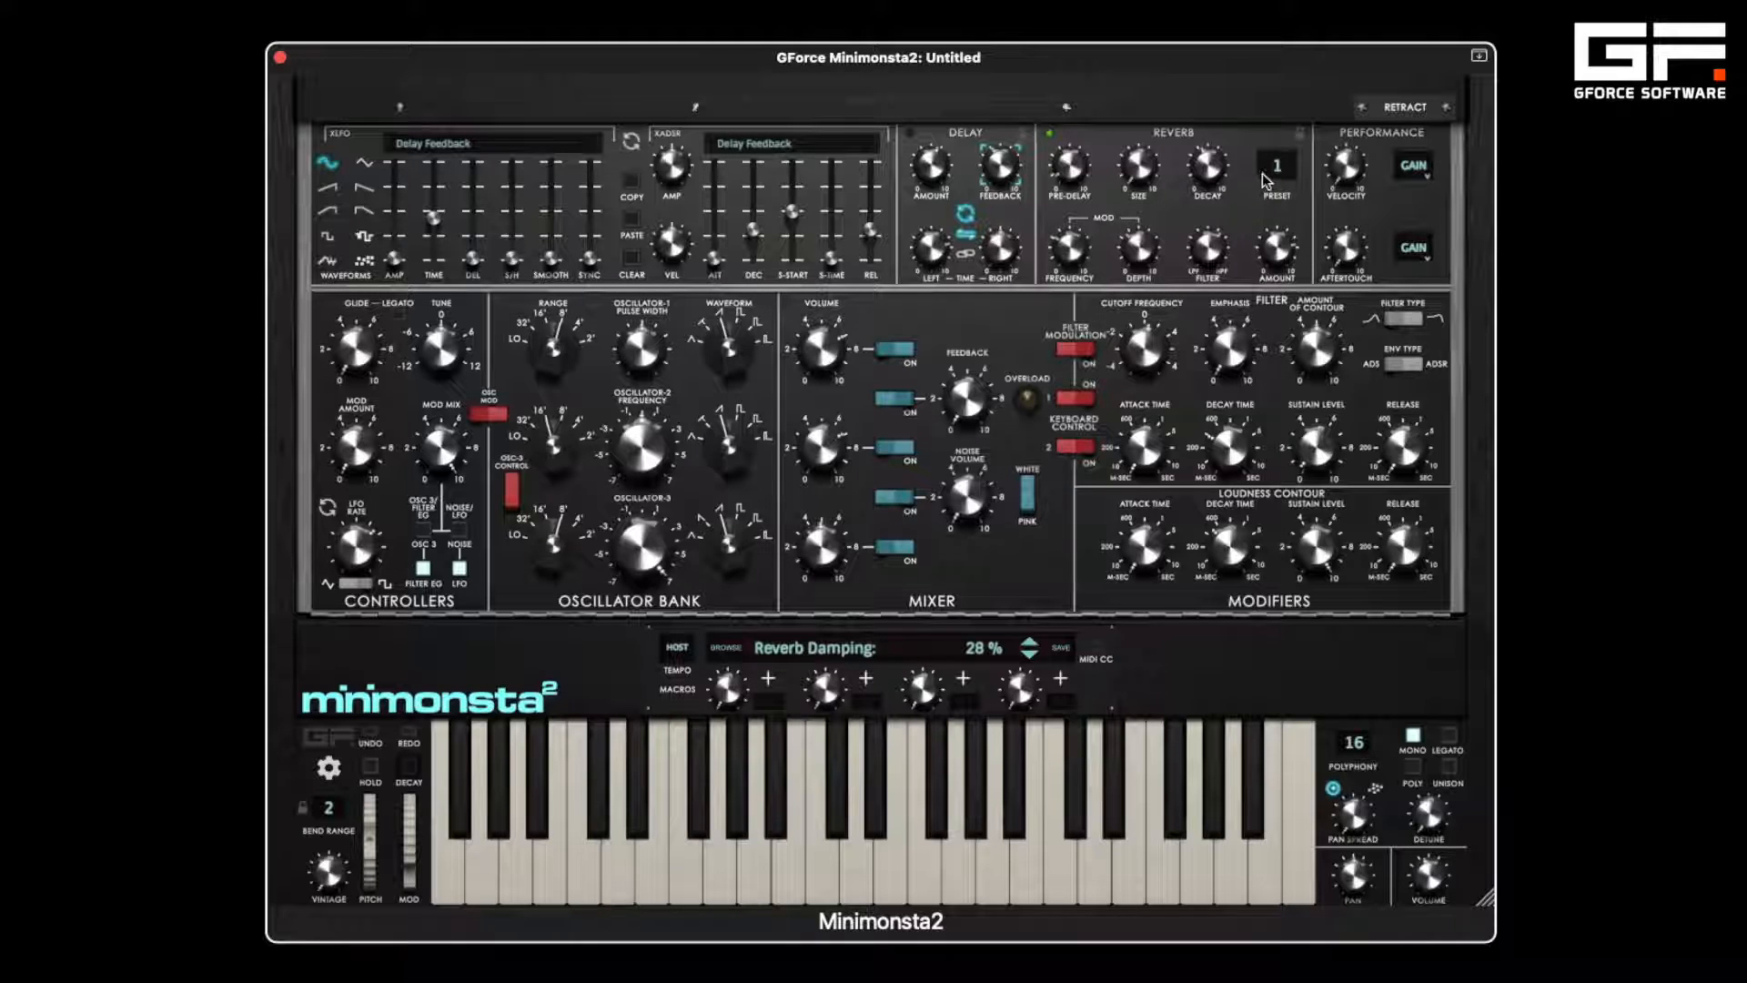
# - Try out several reverb presets, including preset 4, and settle on preset 3
pyautogui.click(1265, 179)
pyautogui.click(1235, 199)
pyautogui.click(1266, 167)
pyautogui.click(1216, 218)
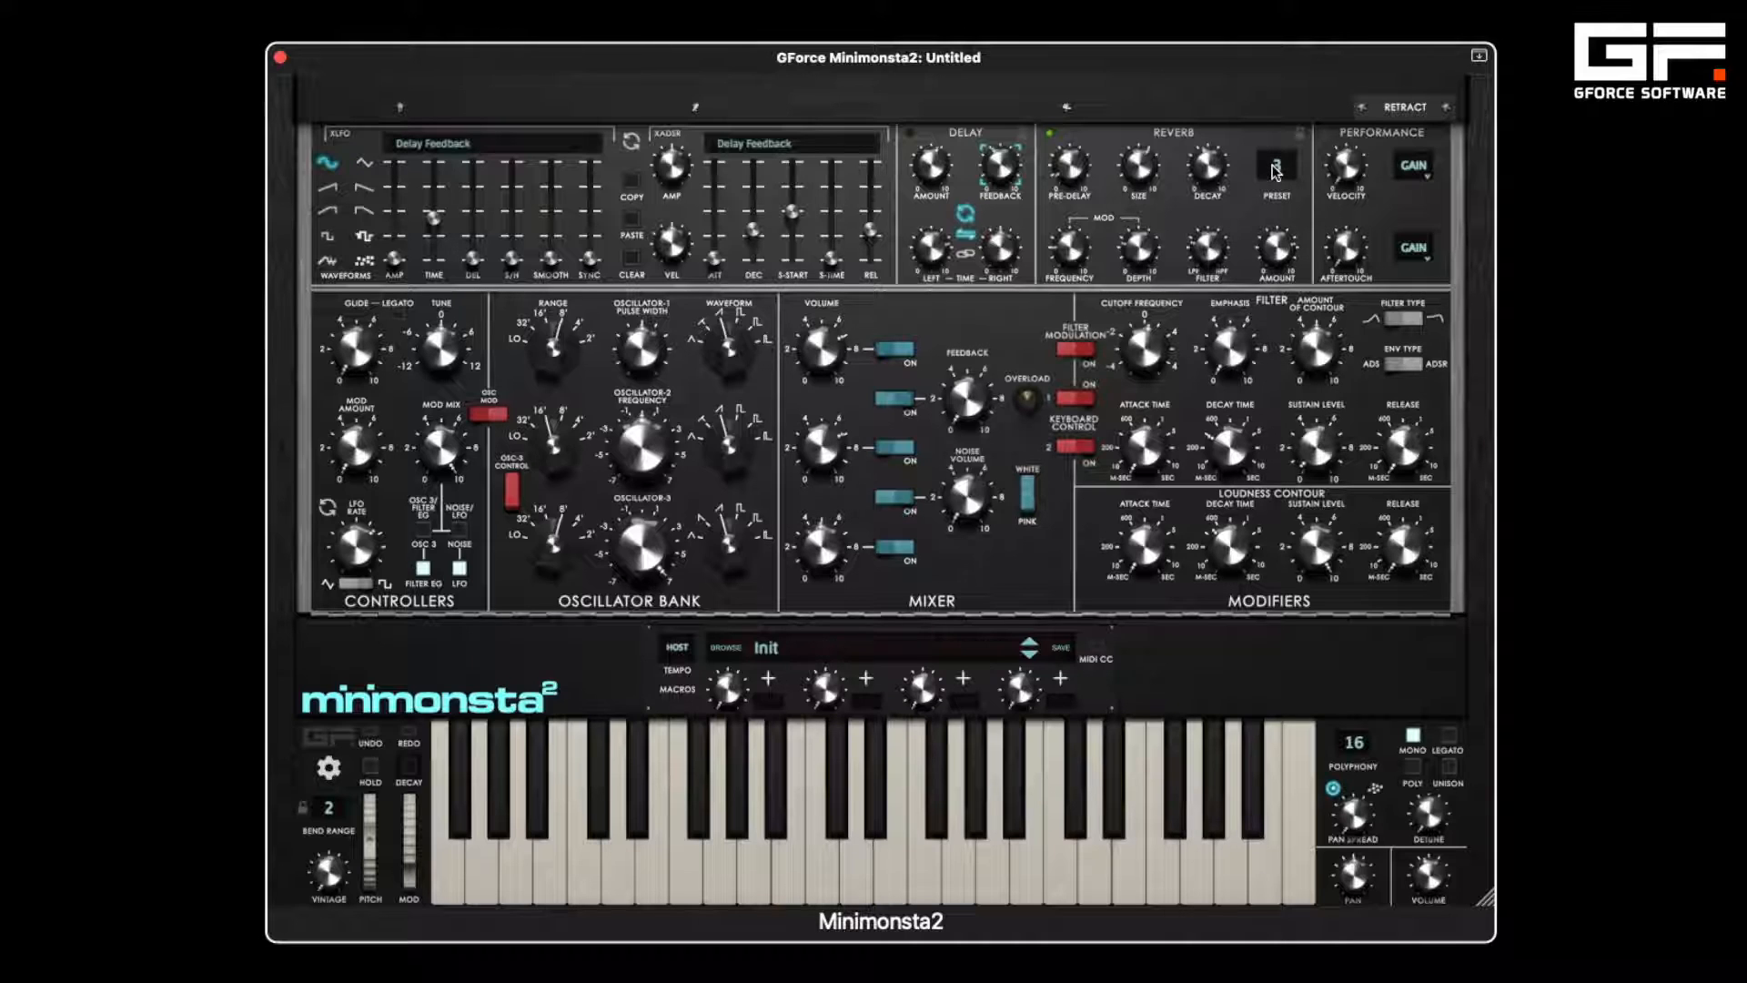
pyautogui.click(1273, 173)
pyautogui.click(1218, 242)
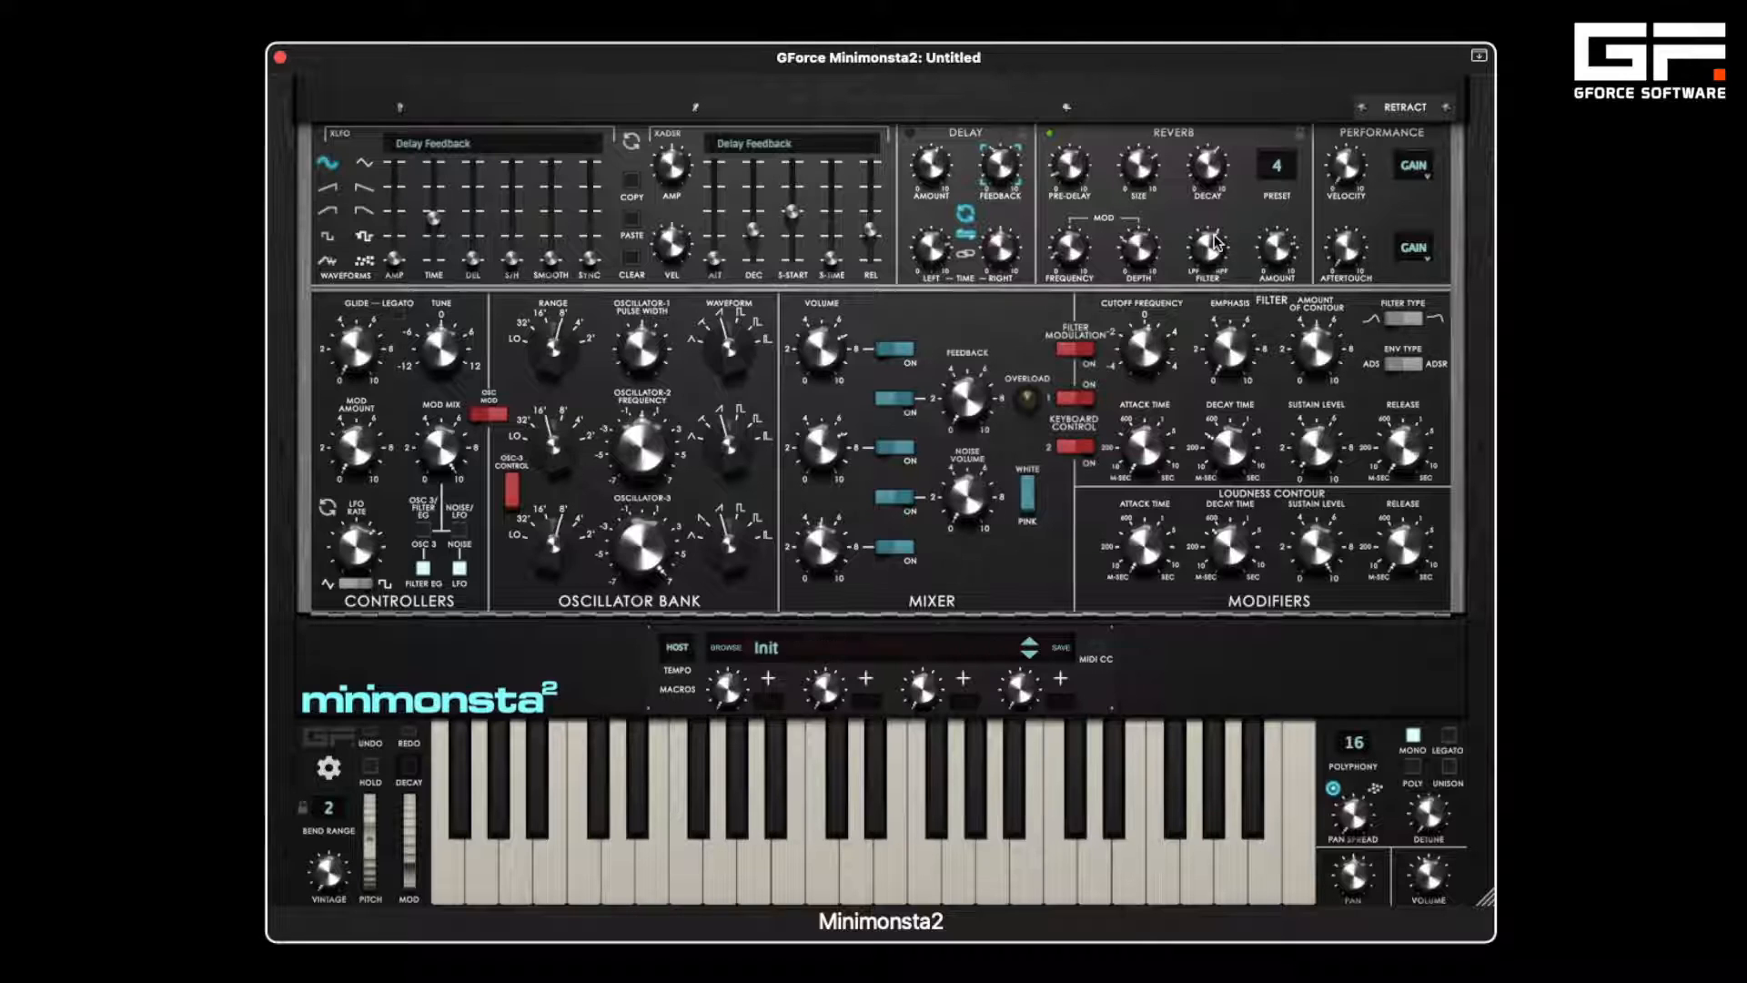
pyautogui.click(1272, 171)
pyautogui.click(1210, 265)
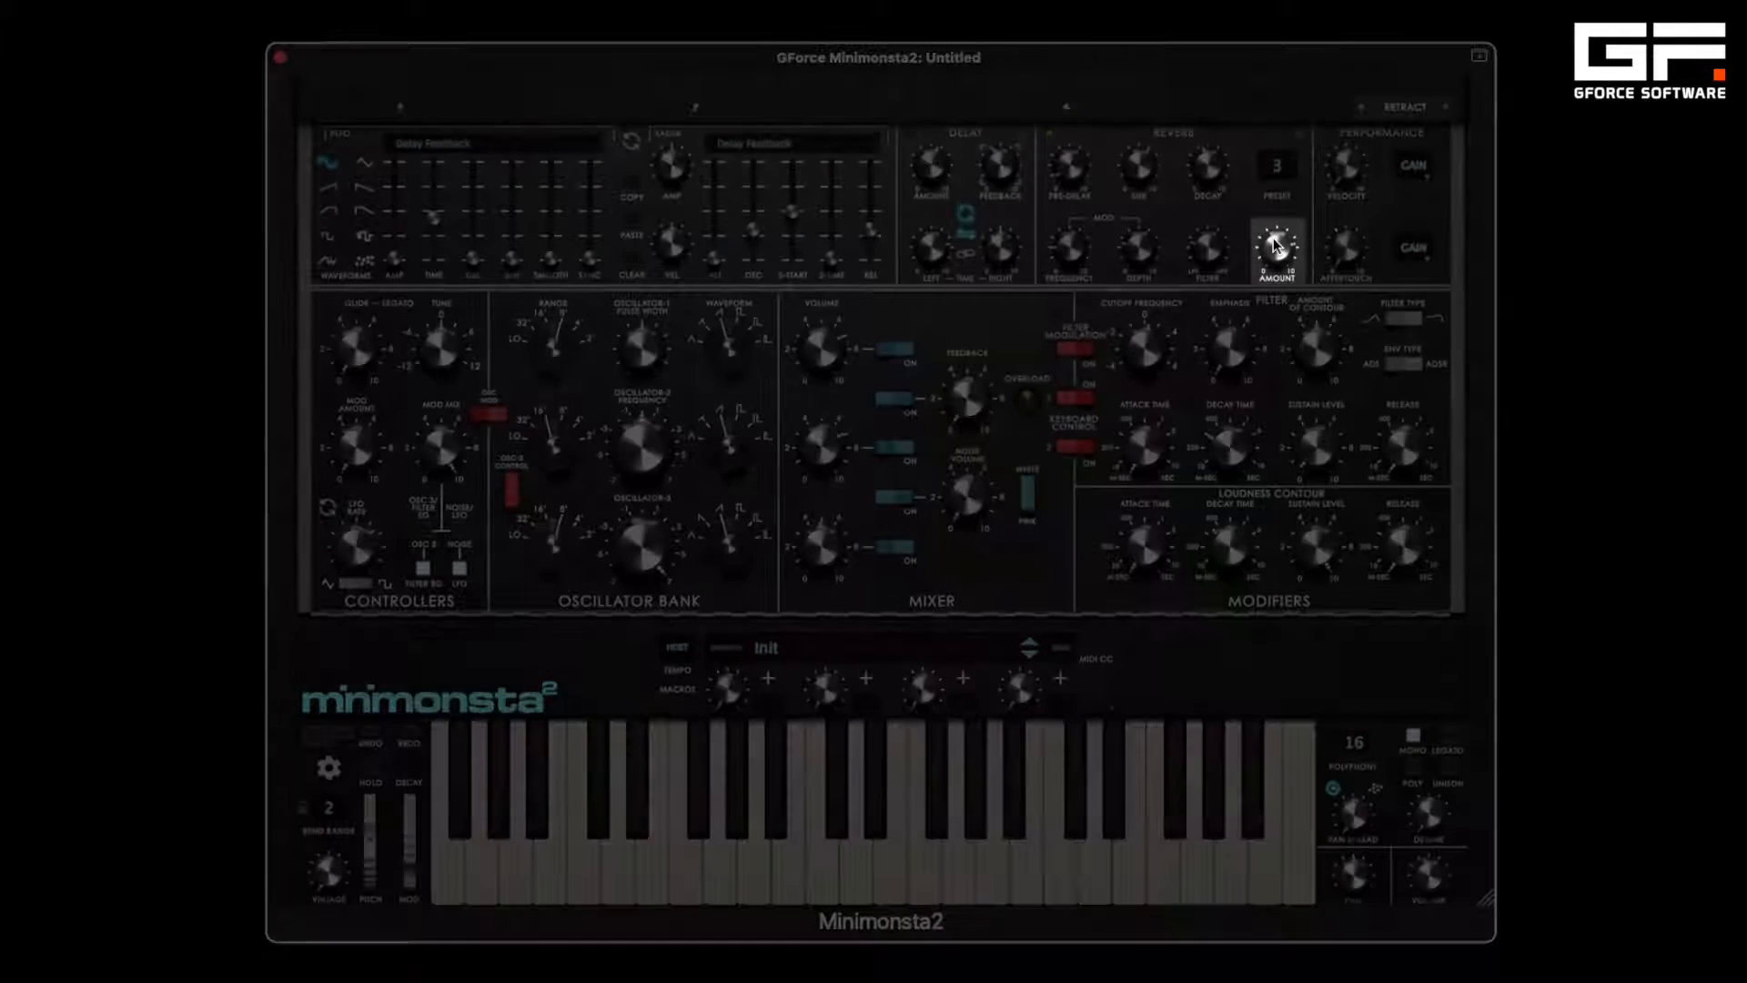
# - Lower the reverb amount and try small and large reverb sizes, ending with the size at 64.26 %
pyautogui.click(1275, 244)
pyautogui.moveTo(1274, 240); pyautogui.dragTo(1270, 304)
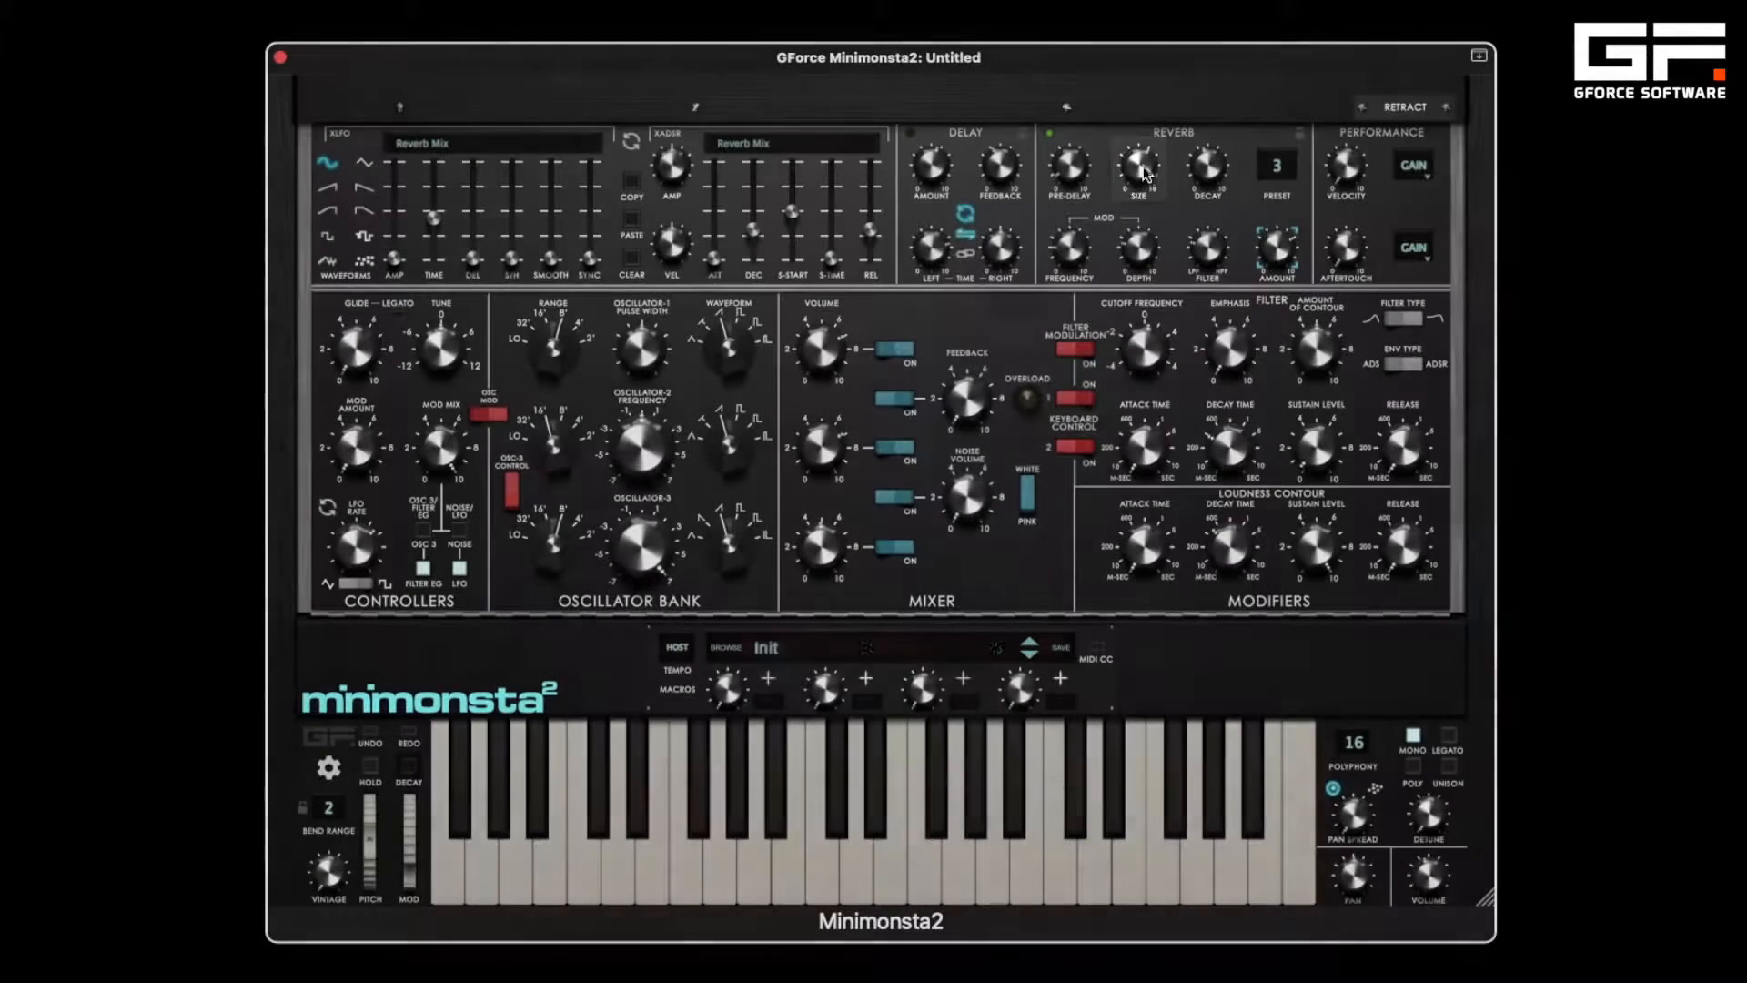
pyautogui.moveTo(1143, 180); pyautogui.dragTo(1160, 299)
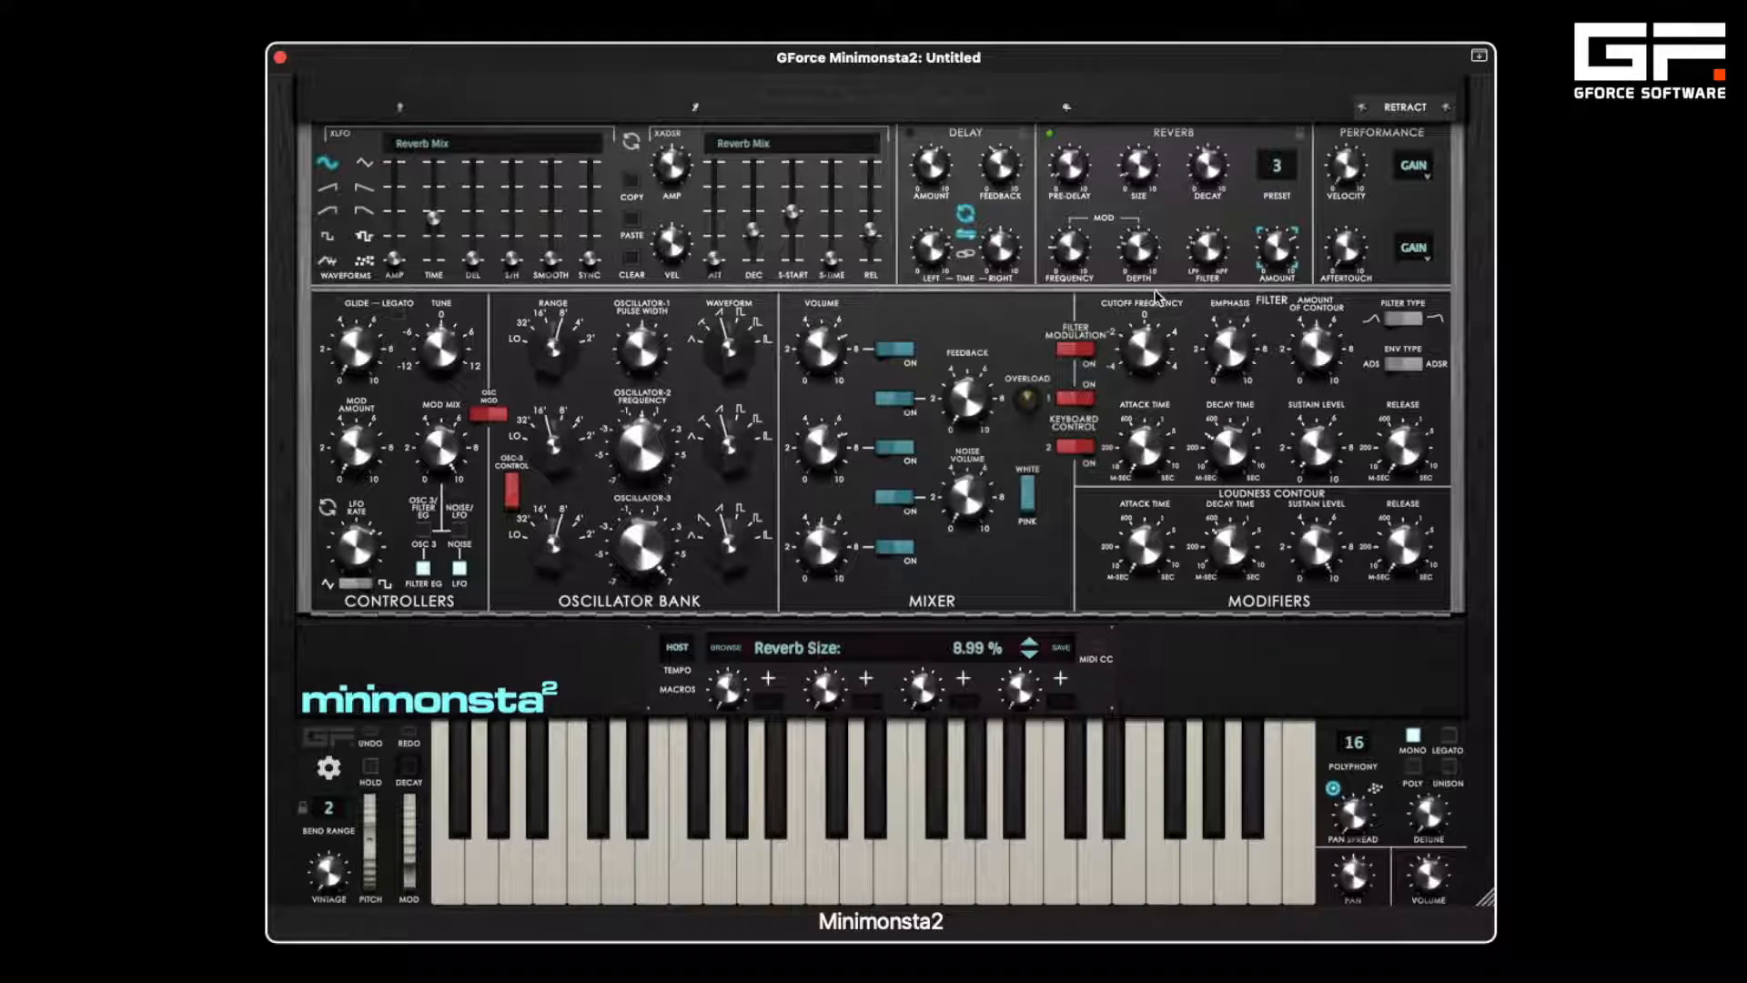
pyautogui.moveTo(1137, 170); pyautogui.dragTo(1132, 19)
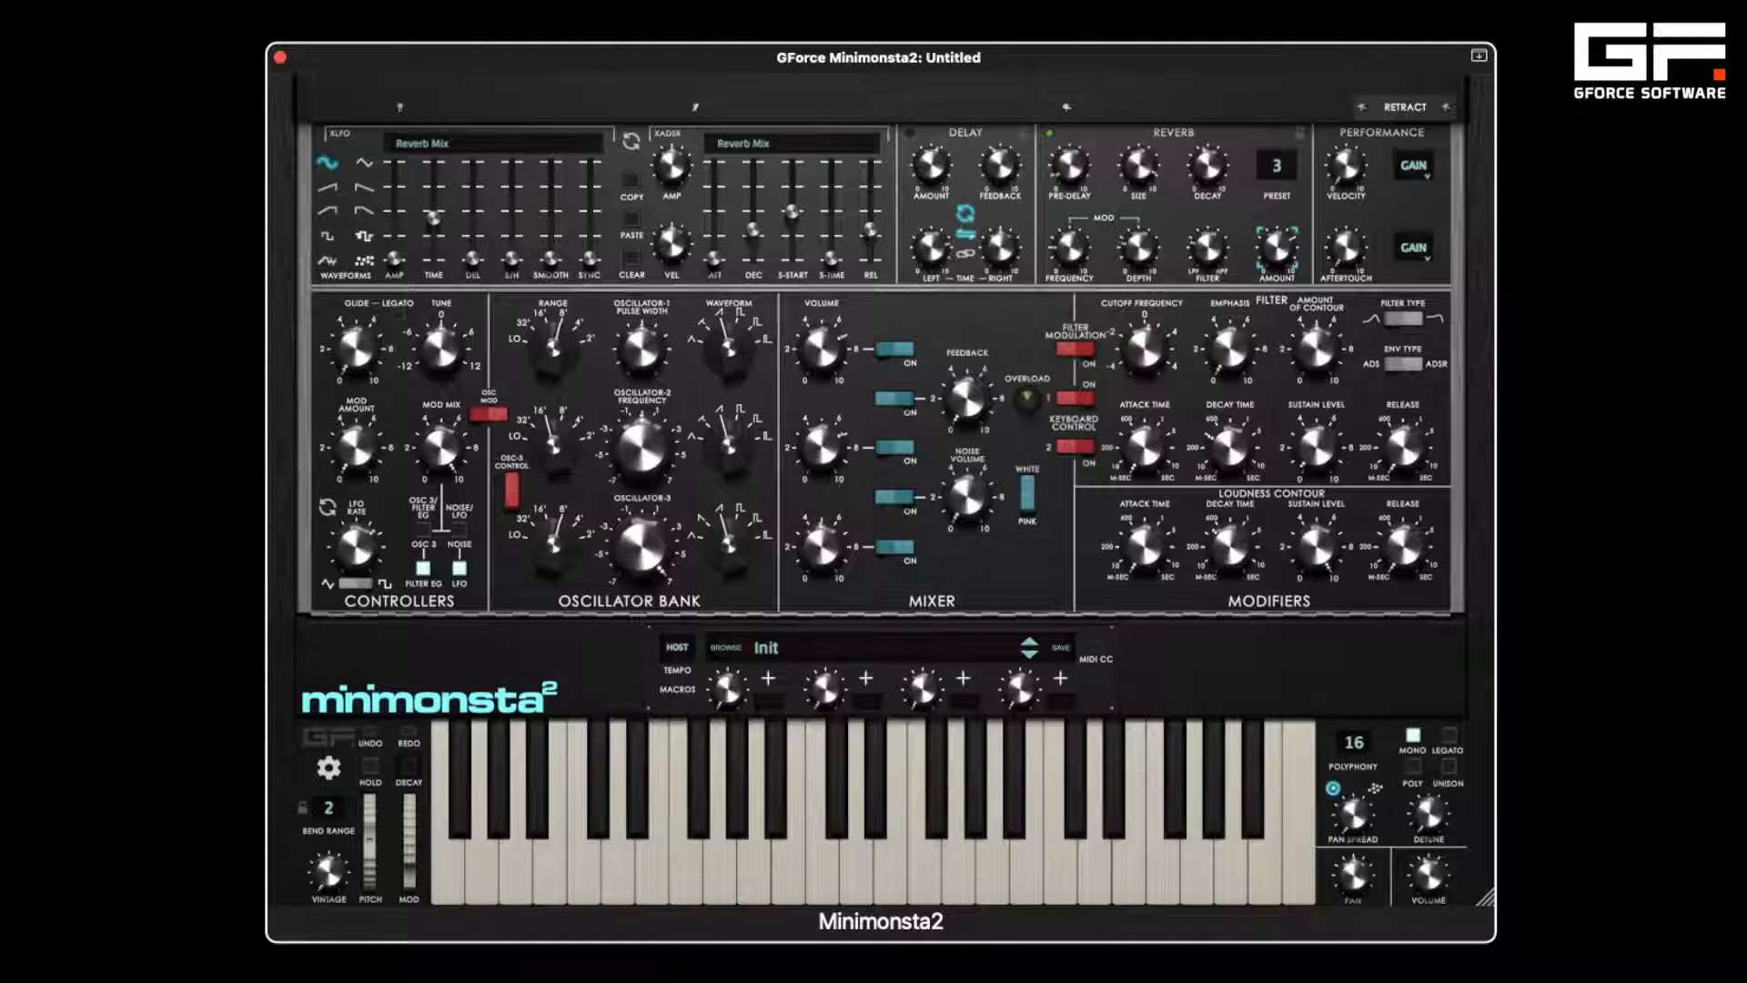
pyautogui.moveTo(1137, 160); pyautogui.dragTo(1135, 228)
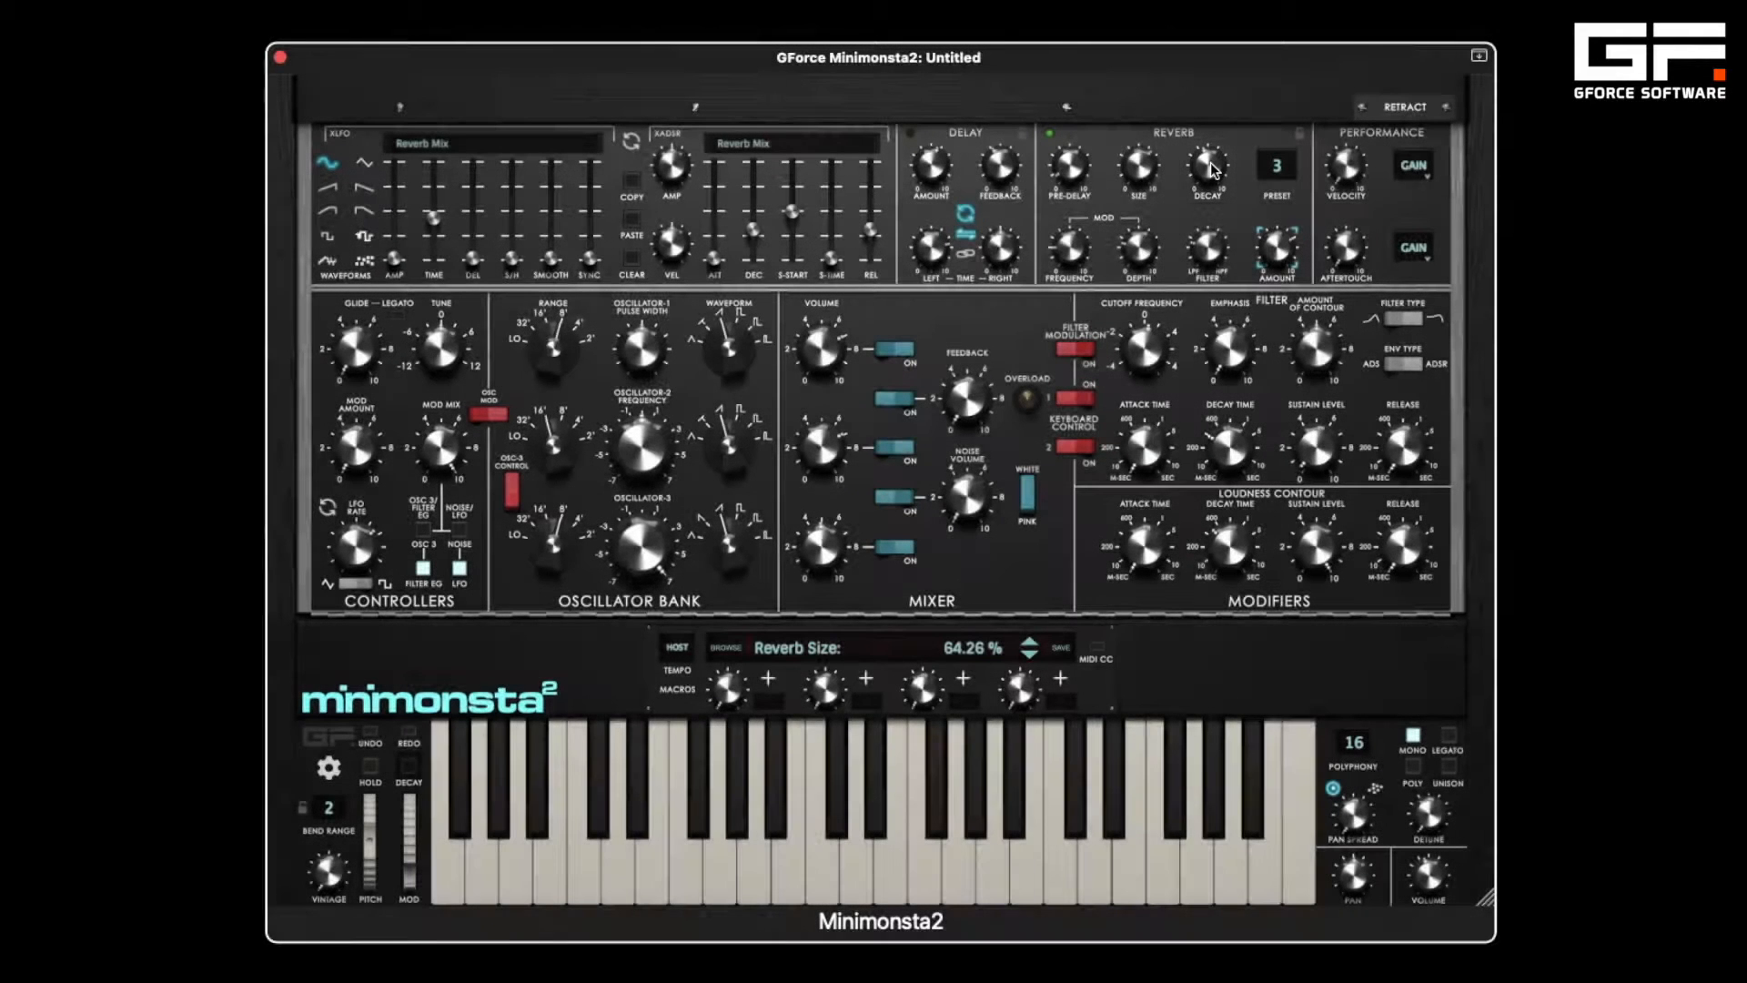
# - Try longer reverb decay and pre-delay times, finishing with the pre-delay at 0.08 s and the decay at 66.21 %
pyautogui.moveTo(1211, 164); pyautogui.dragTo(1203, 43)
pyautogui.doubleClick(1210, 173)
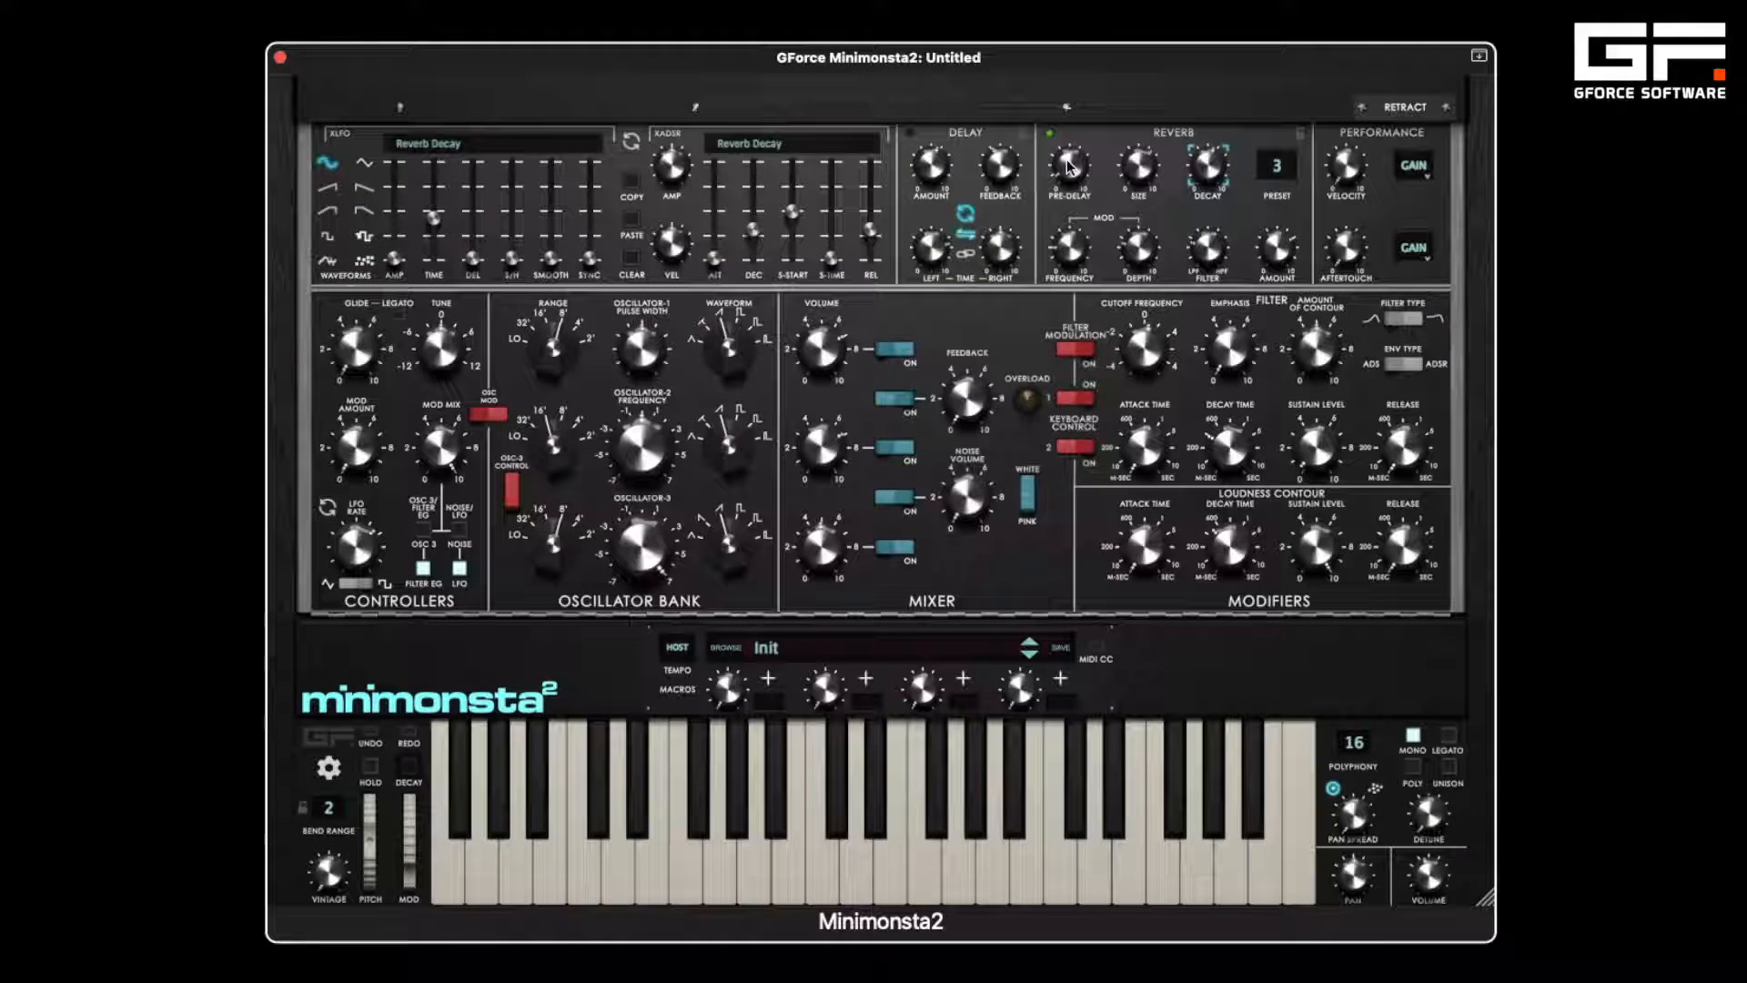
pyautogui.click(1067, 160)
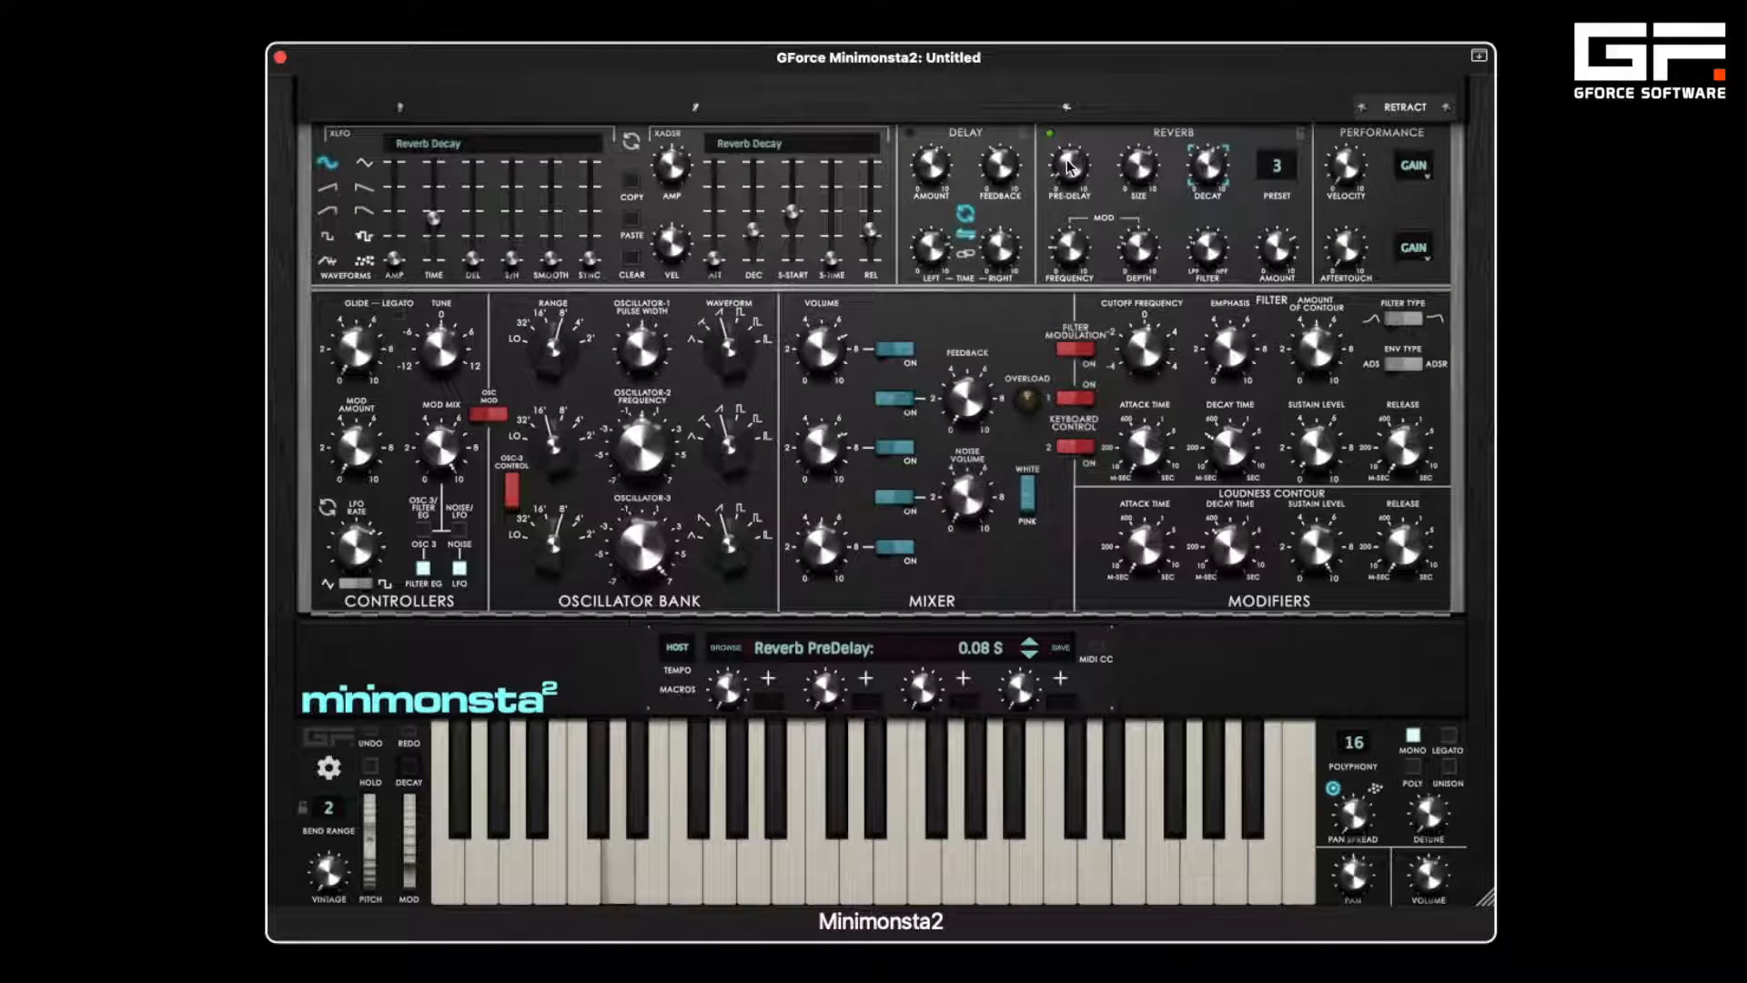
pyautogui.moveTo(1066, 160); pyautogui.dragTo(1071, 5)
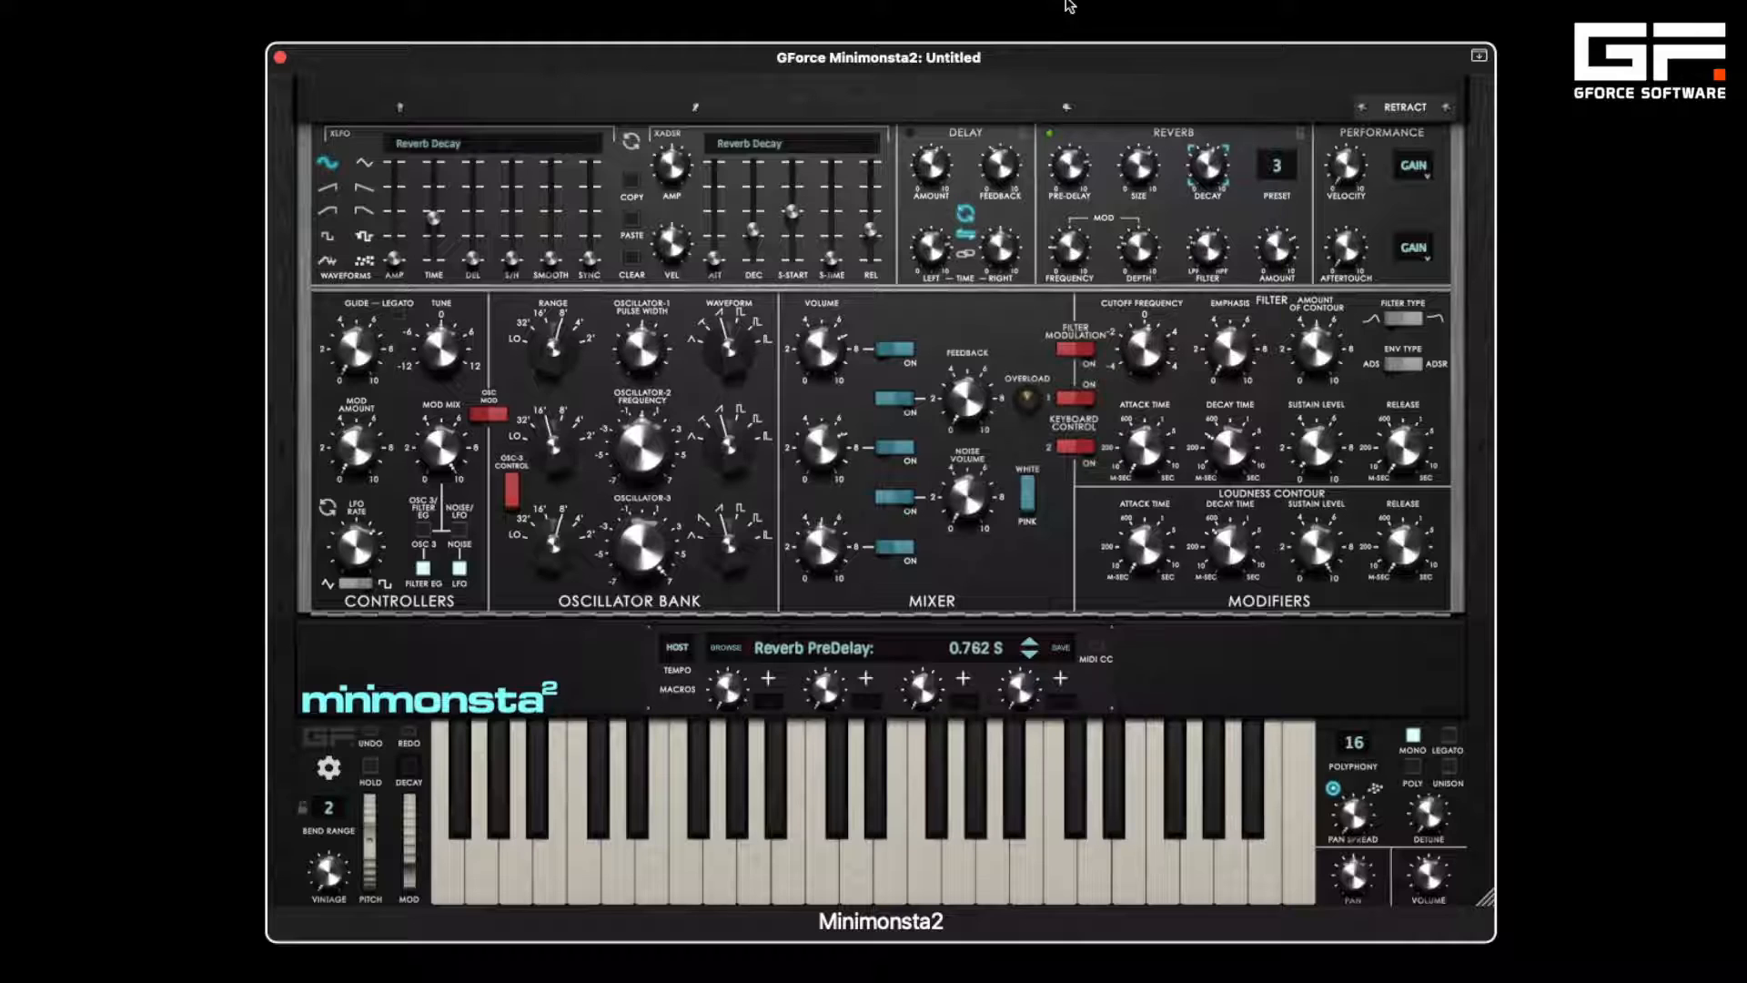
pyautogui.moveTo(1070, 4); pyautogui.dragTo(1092, 325)
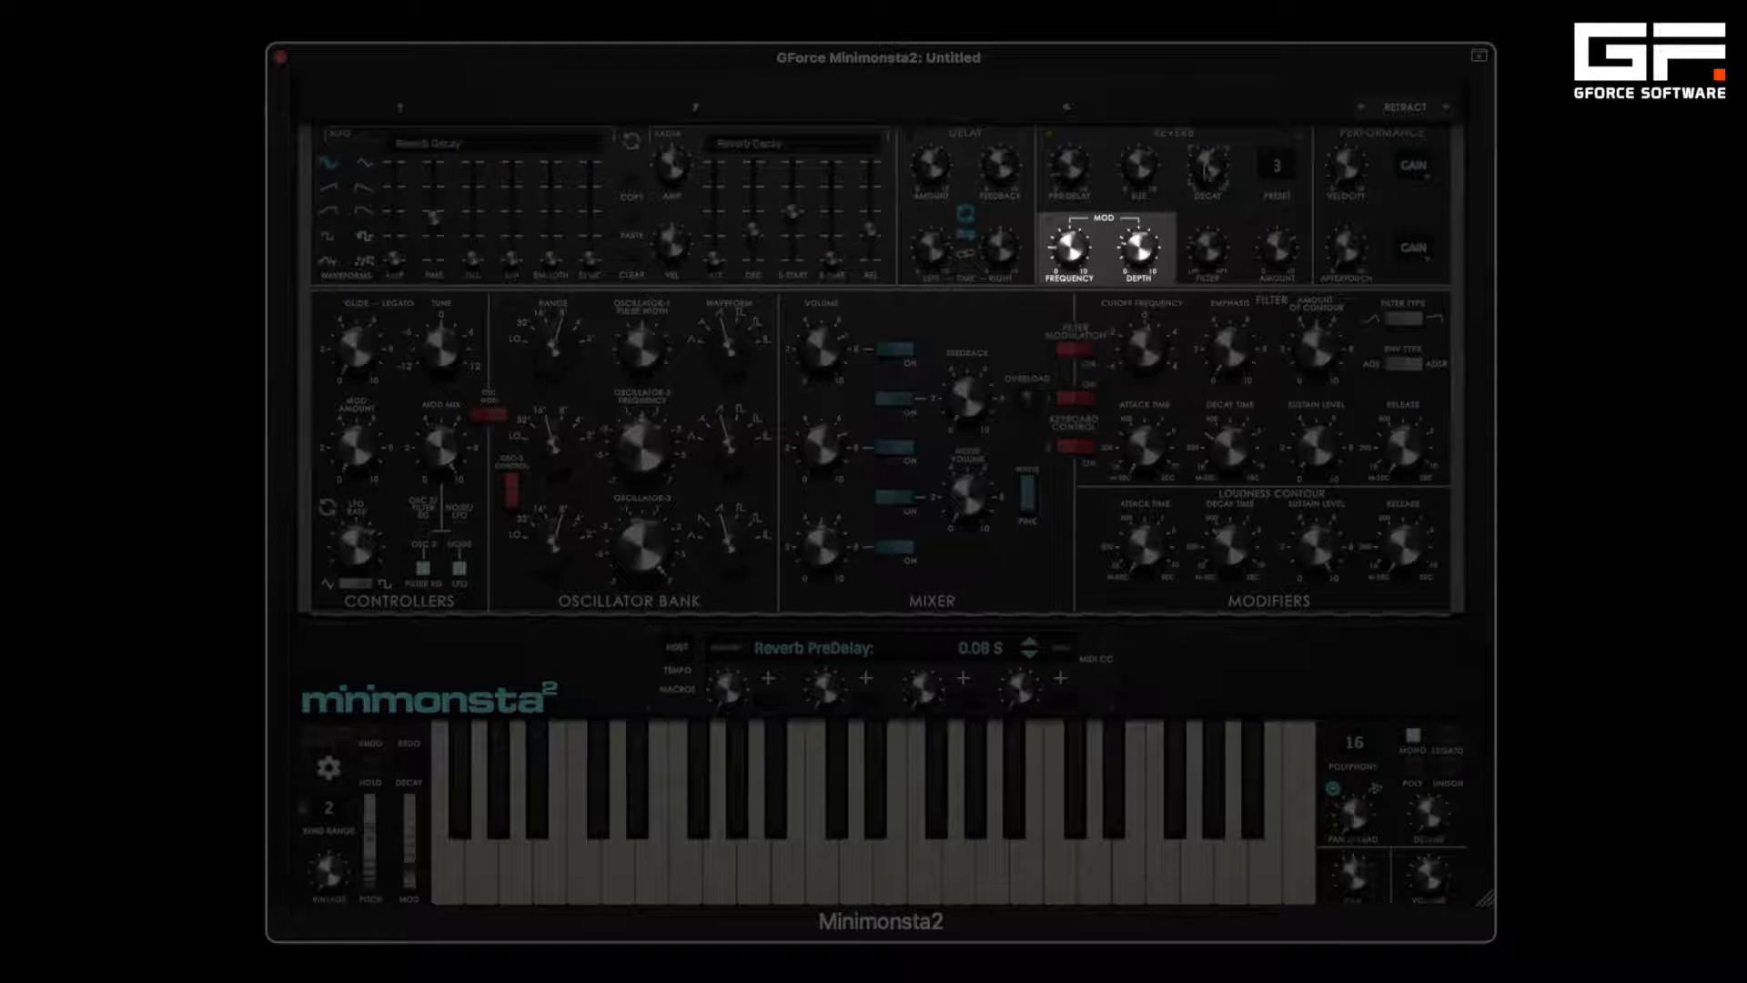
pyautogui.moveTo(1218, 156); pyautogui.dragTo(1210, 143)
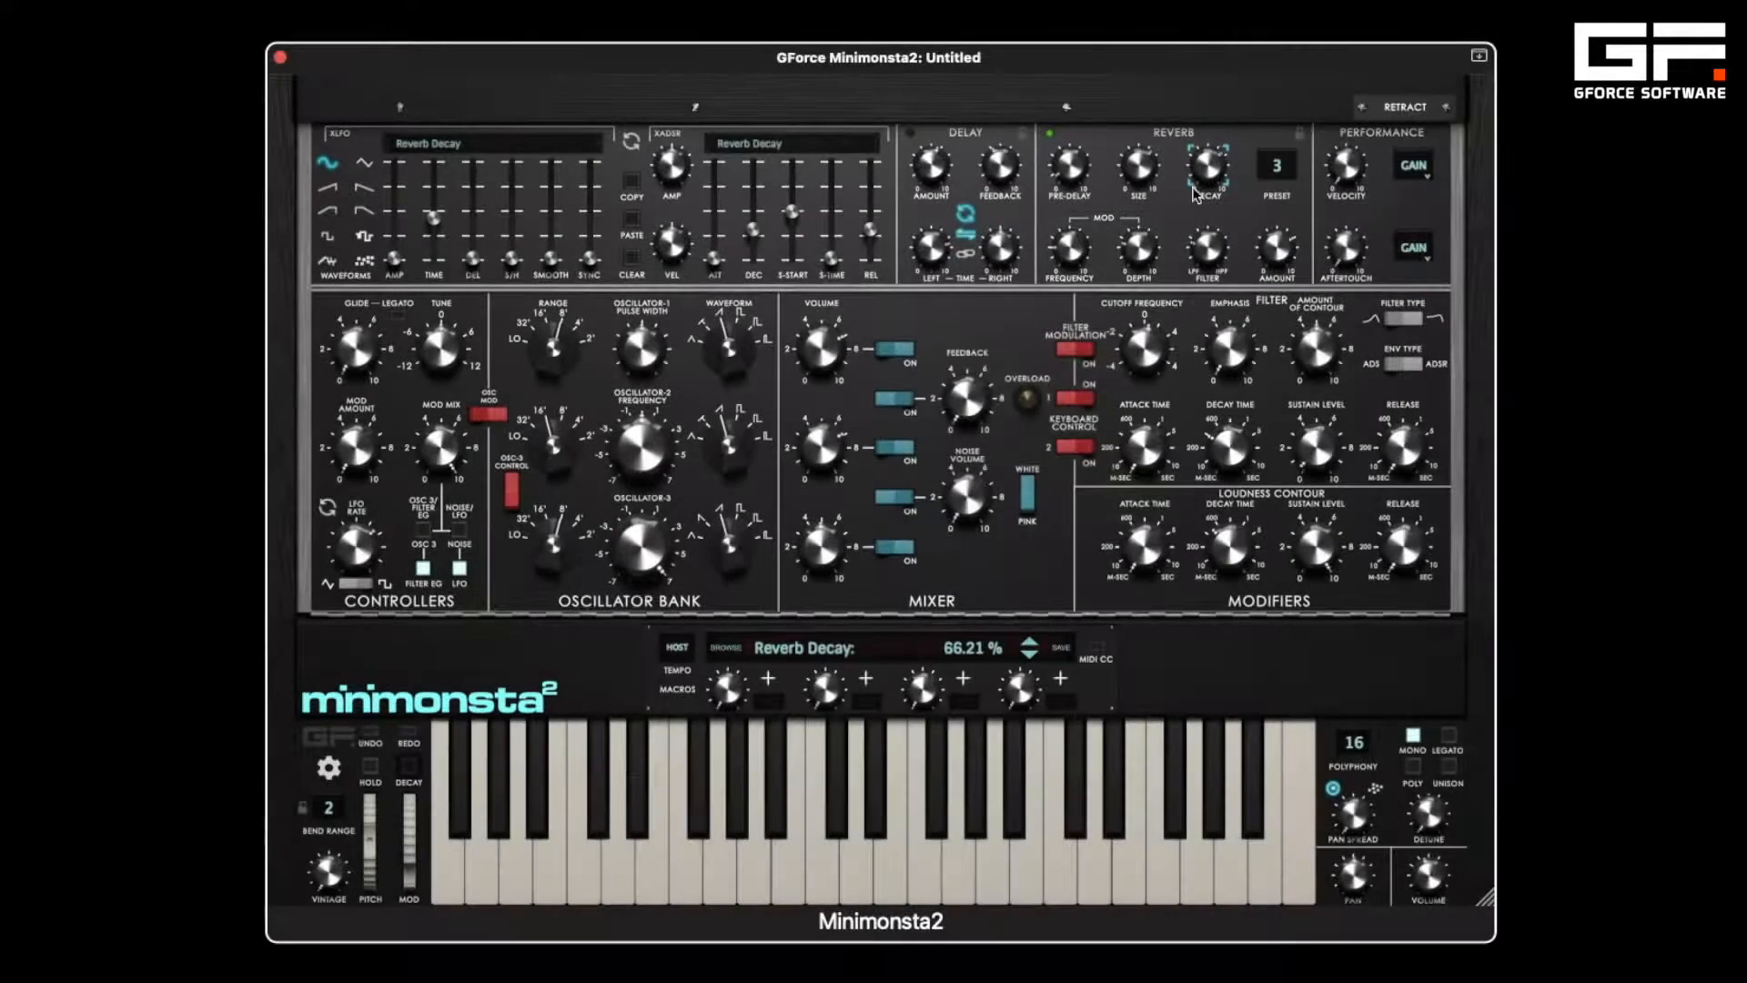
# - Set the reverb modulation depth to 0 %, raise it strongly, and bring it back down
pyautogui.click(1151, 248)
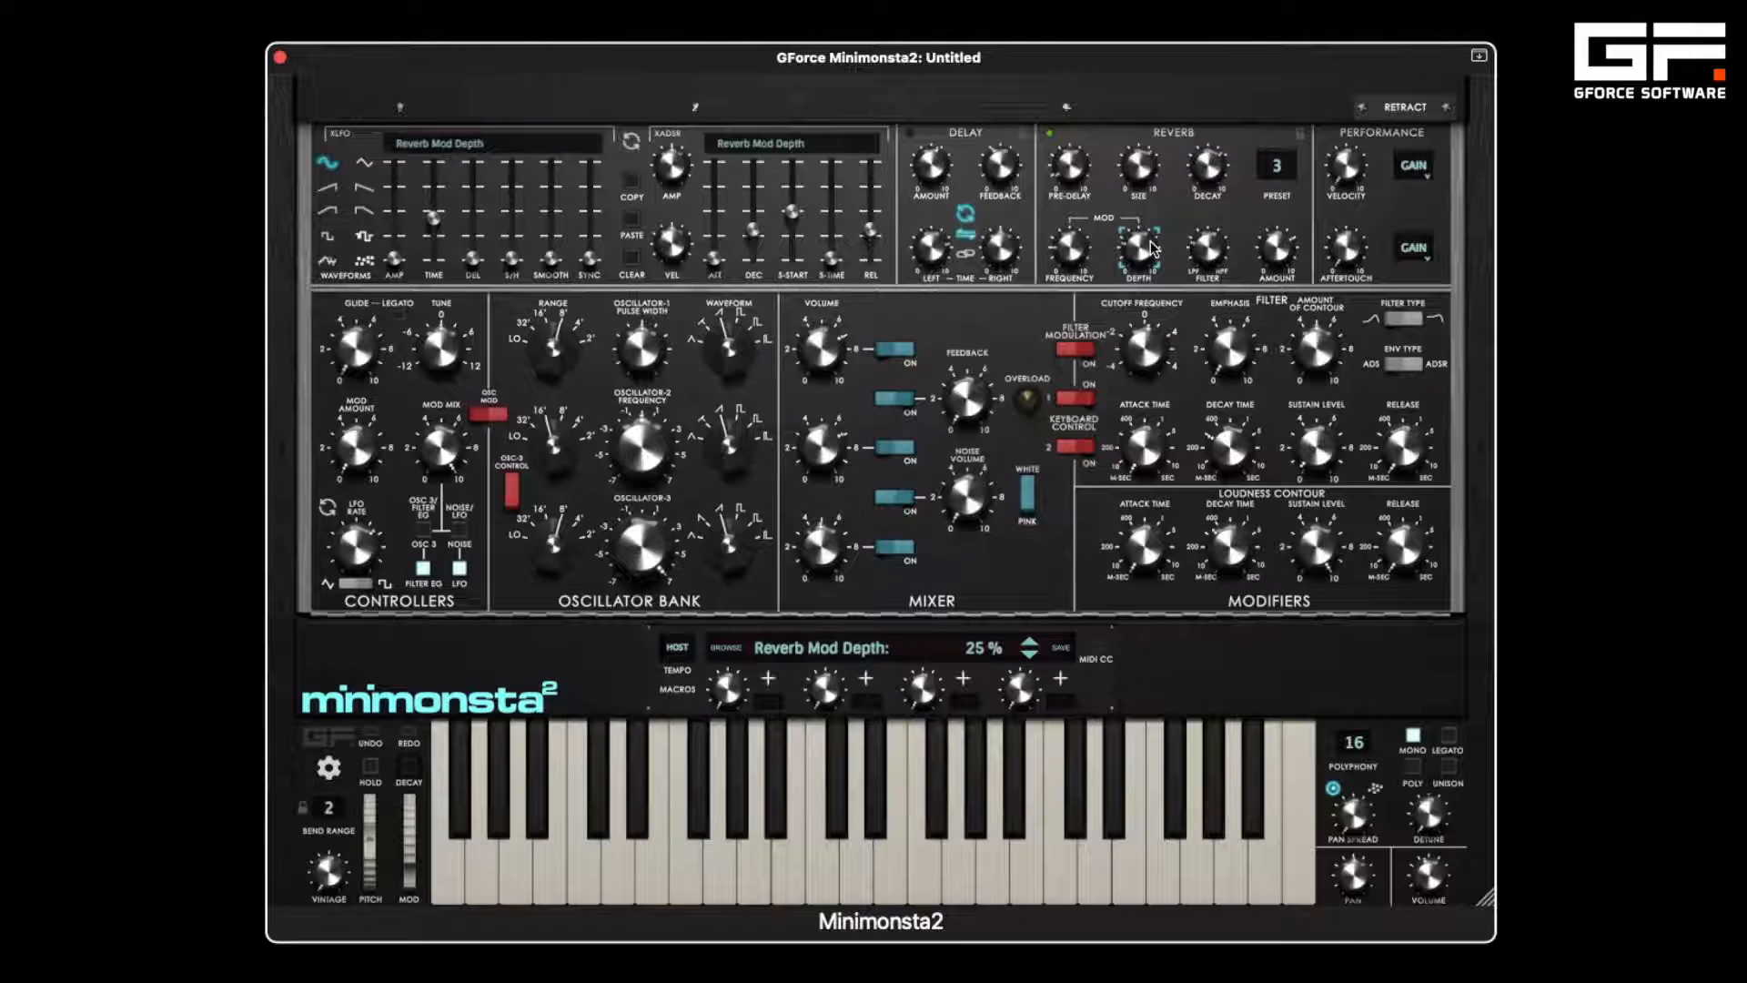
pyautogui.moveTo(1151, 248); pyautogui.dragTo(1151, 323)
pyautogui.click(1137, 254)
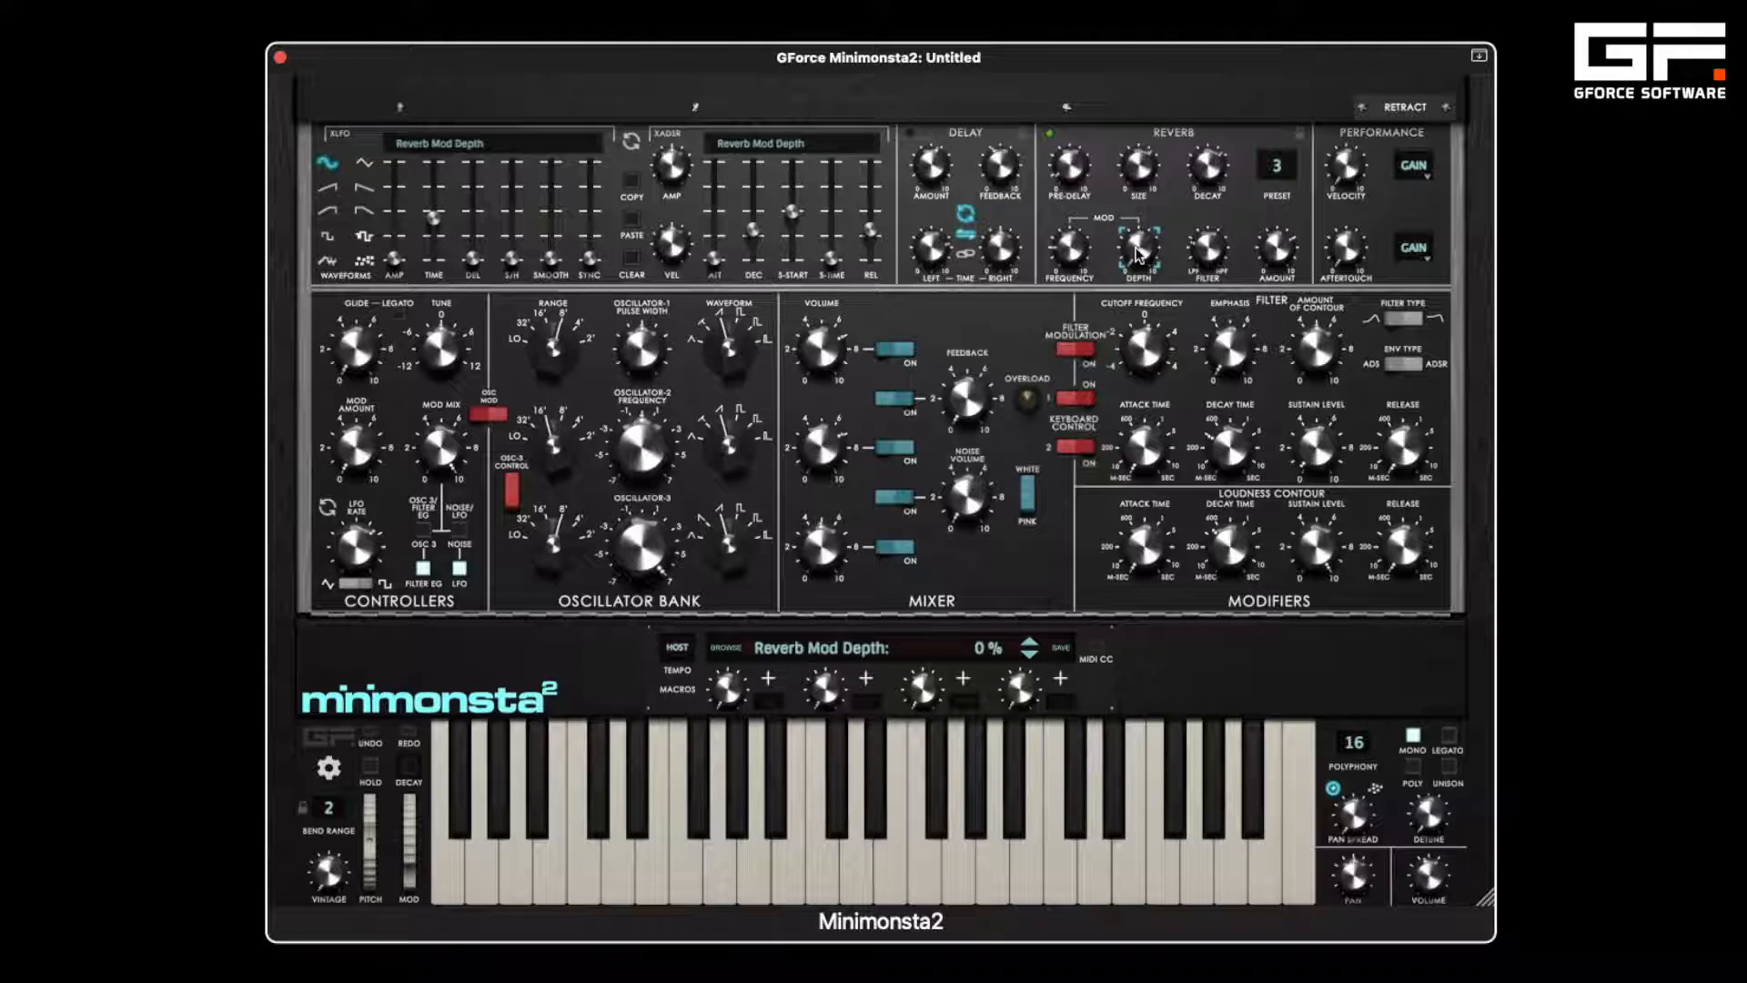
pyautogui.moveTo(1138, 254); pyautogui.dragTo(1117, 83)
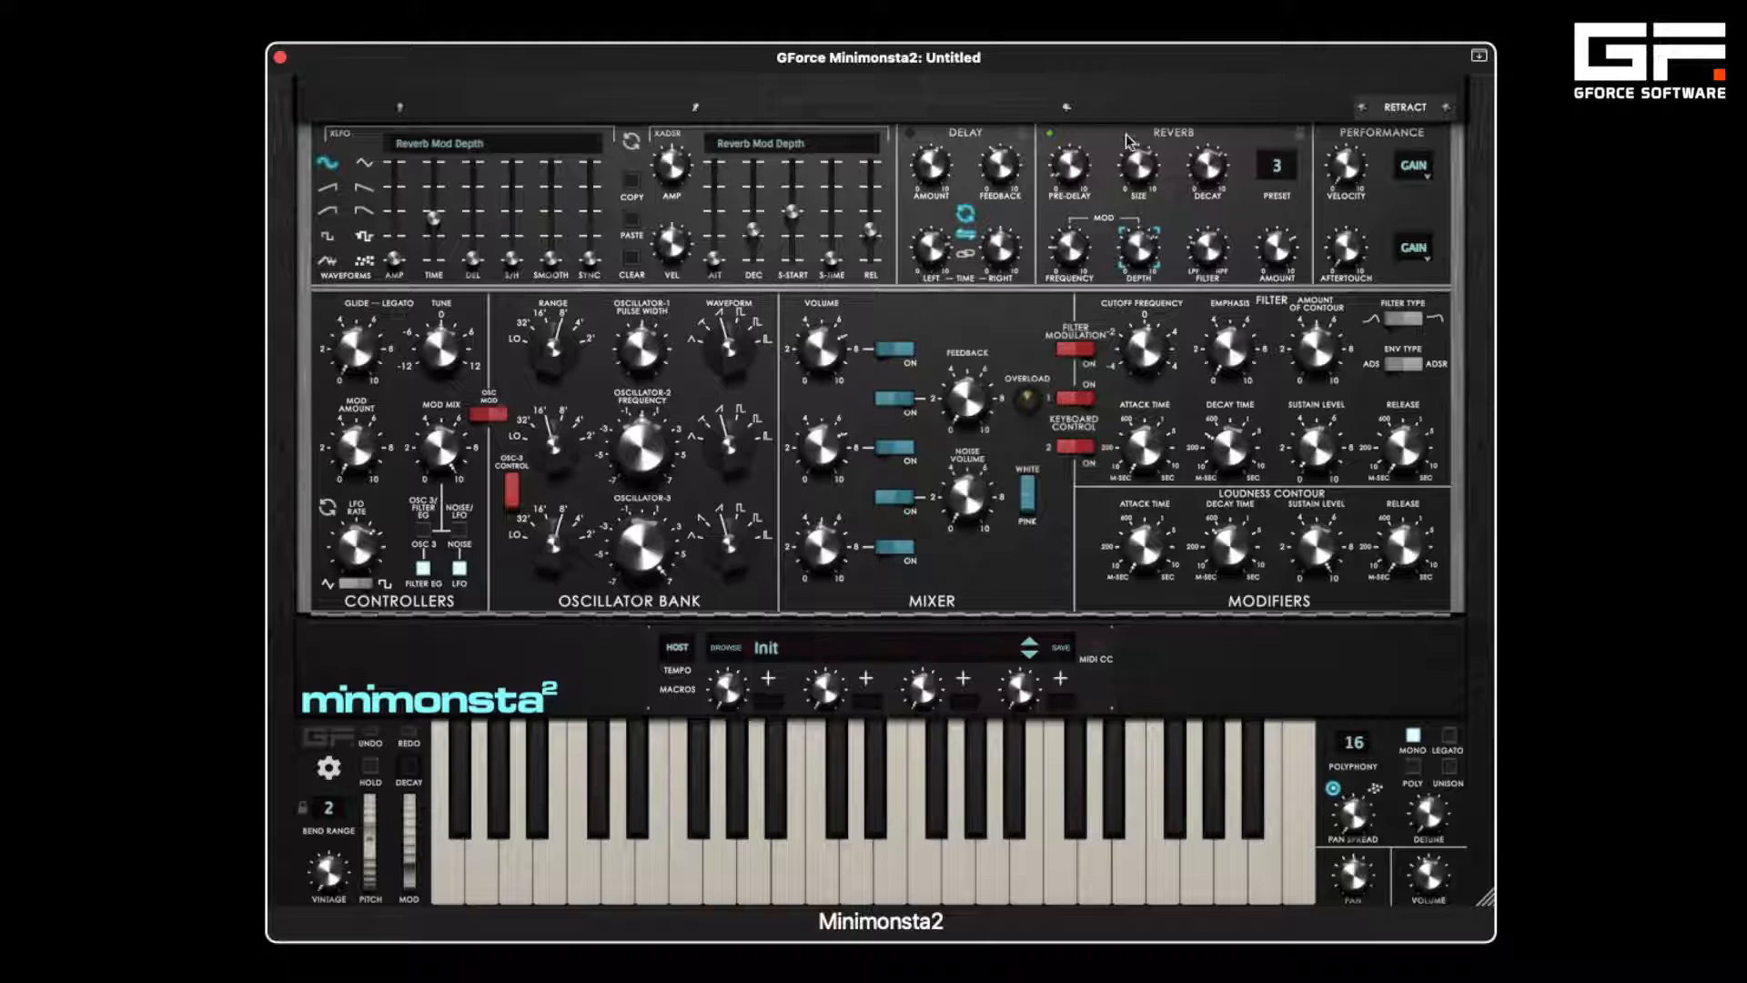
pyautogui.moveTo(1139, 234); pyautogui.dragTo(1144, 324)
# - Set the reverb modulation frequency to 1.030 Hz, raise it further, and bring it back down
pyautogui.moveTo(1072, 246); pyautogui.dragTo(1072, 265)
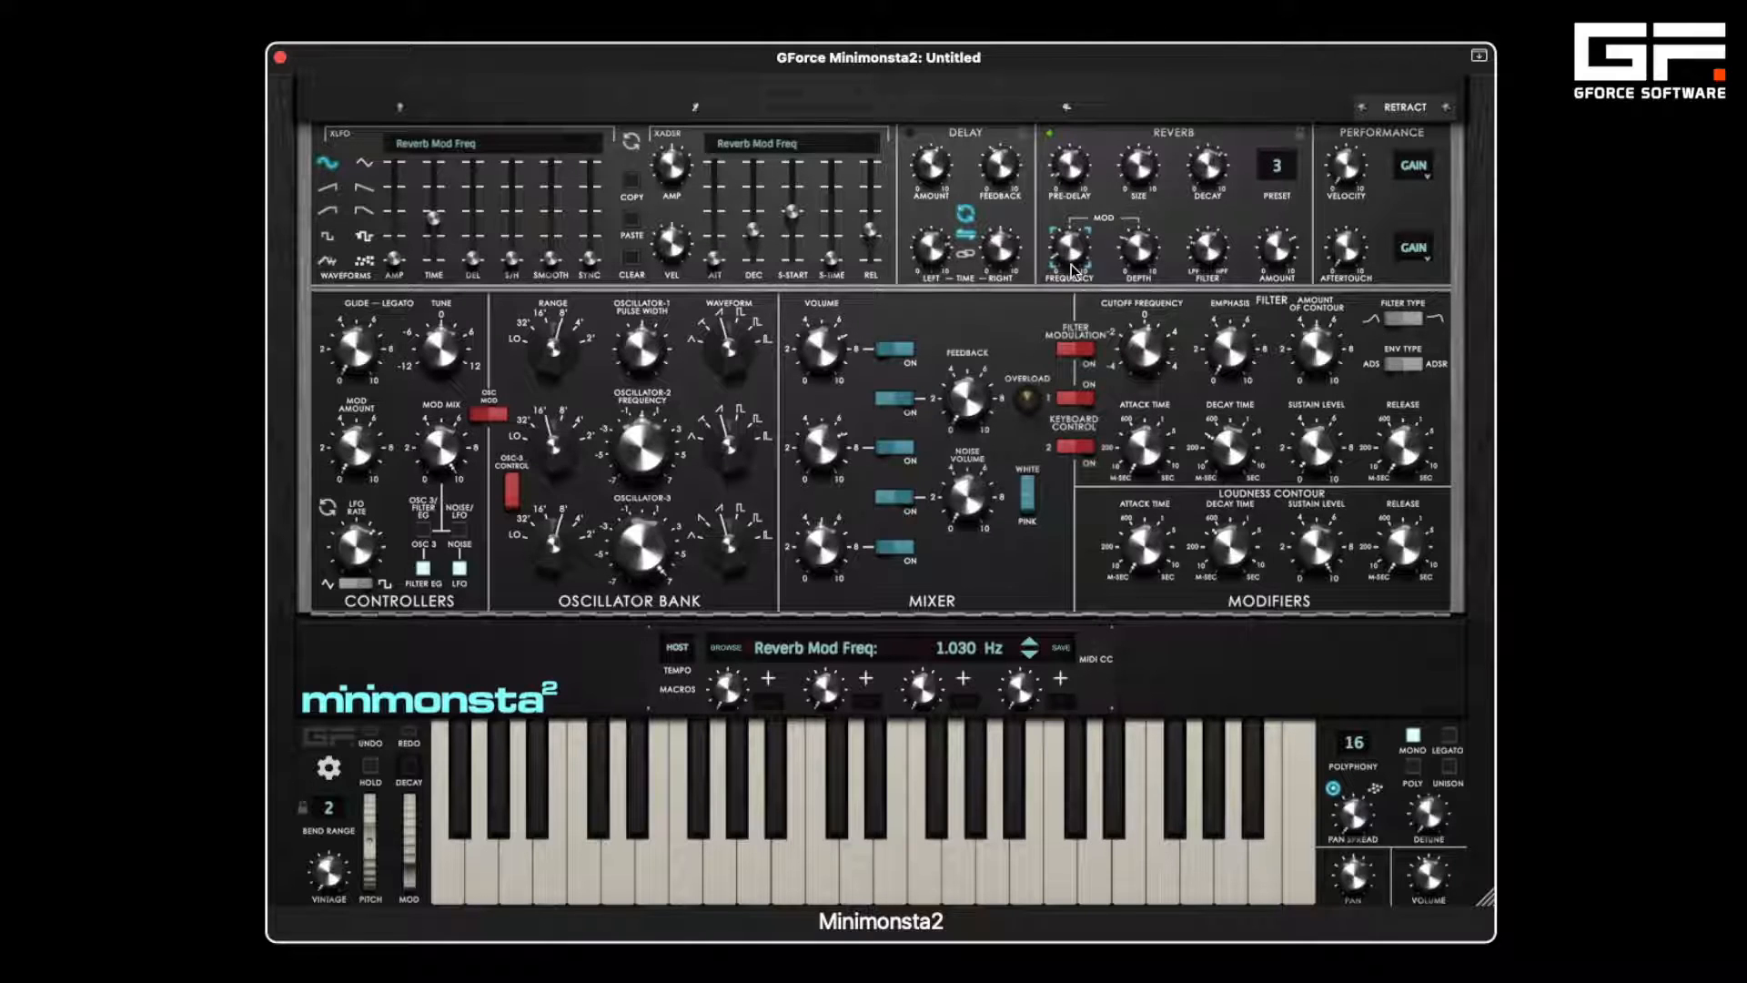
pyautogui.moveTo(1072, 264); pyautogui.dragTo(1072, 103)
pyautogui.moveTo(1070, 247); pyautogui.dragTo(1067, 379)
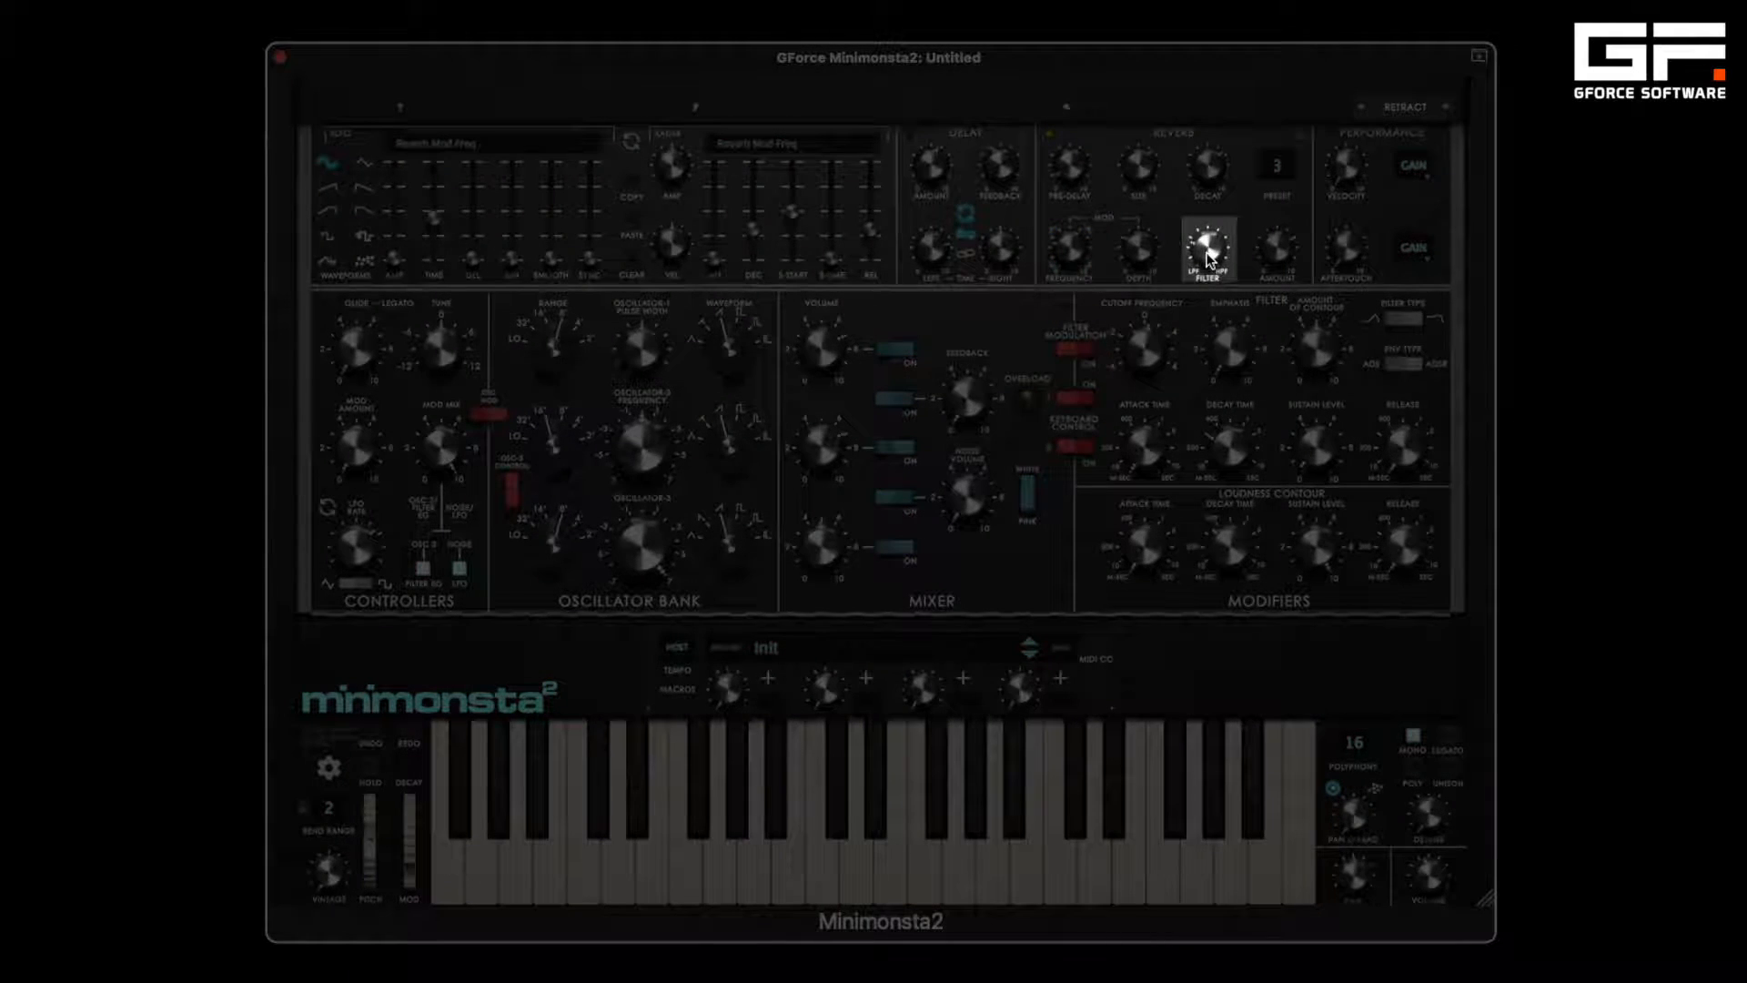
# - Sweep the reverb filter down to -100 % and up to 76.63 %, and turn it back down
pyautogui.click(1208, 258)
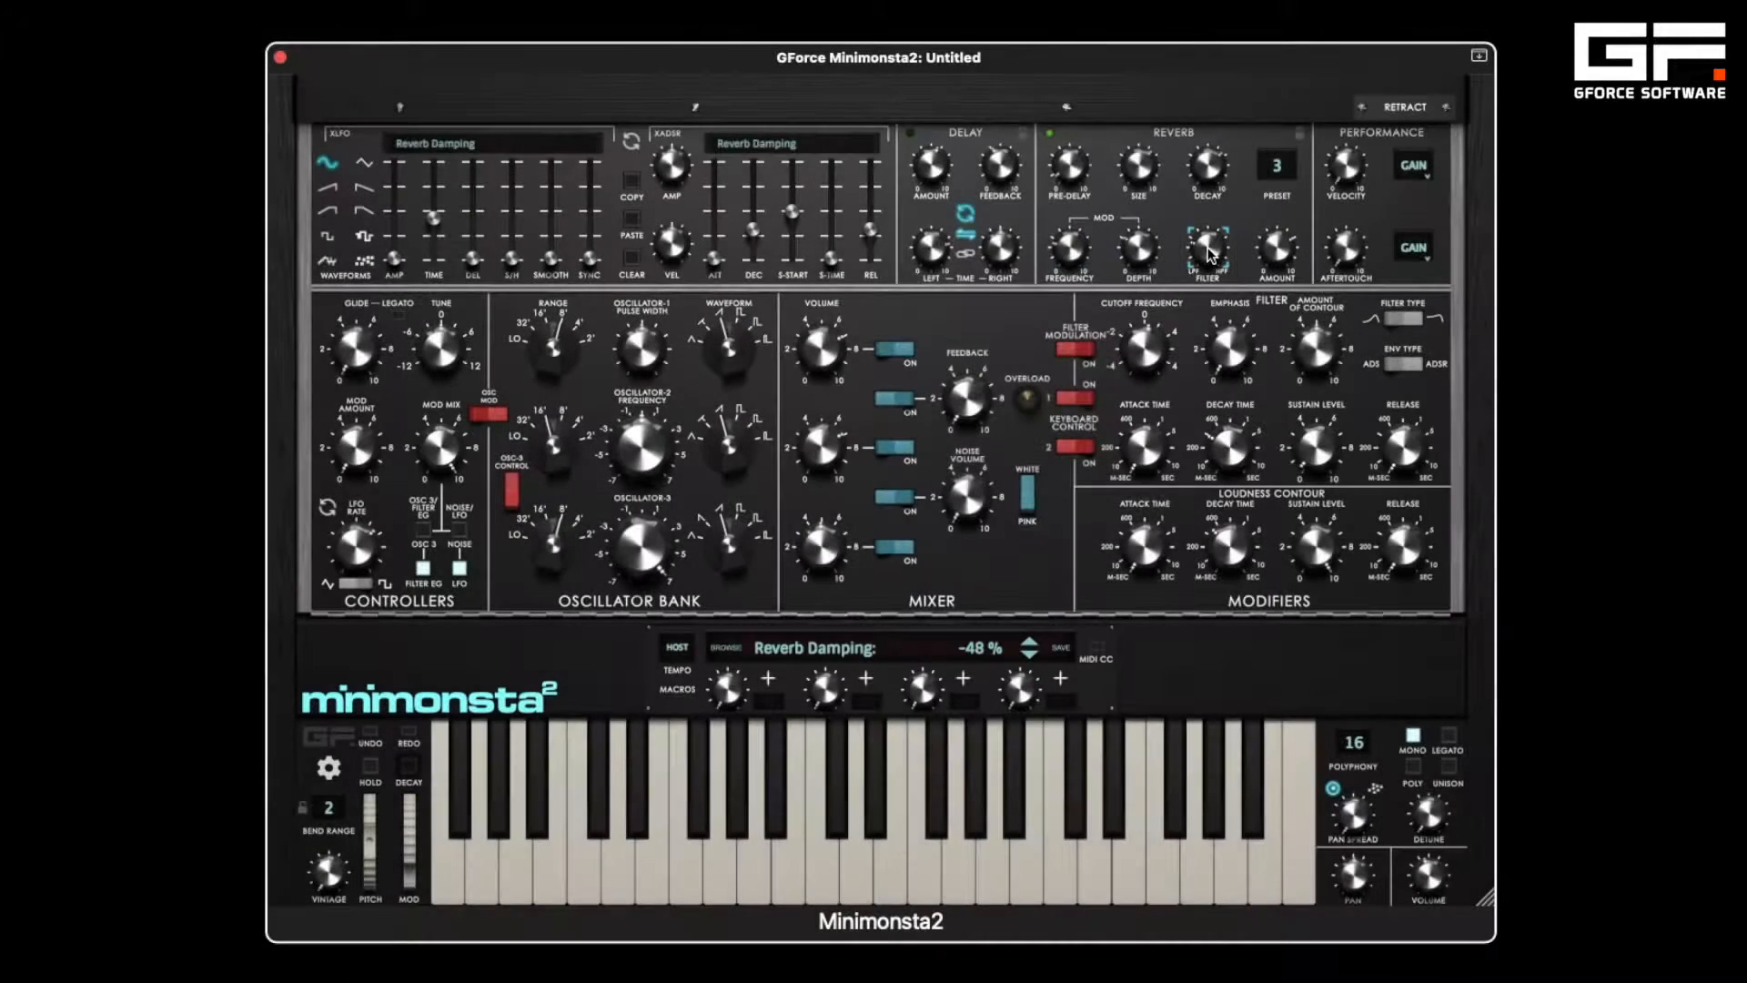
pyautogui.moveTo(1209, 250); pyautogui.dragTo(1208, 330)
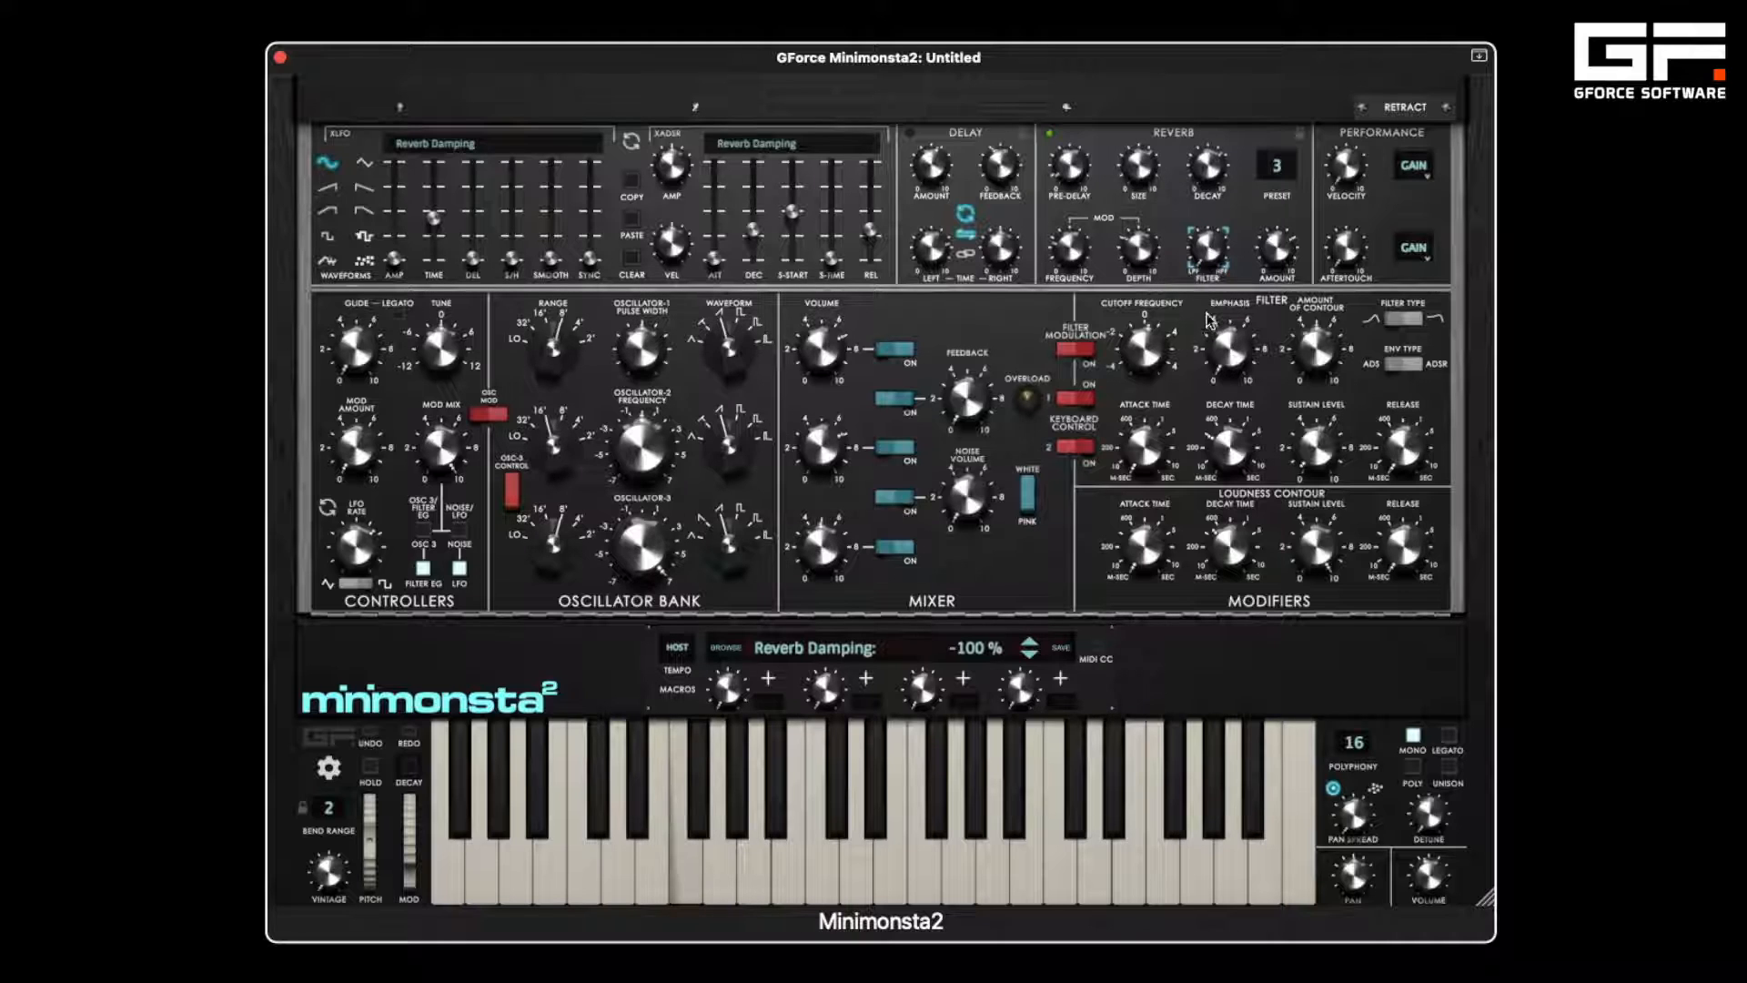
pyautogui.moveTo(1209, 324); pyautogui.dragTo(1197, 193)
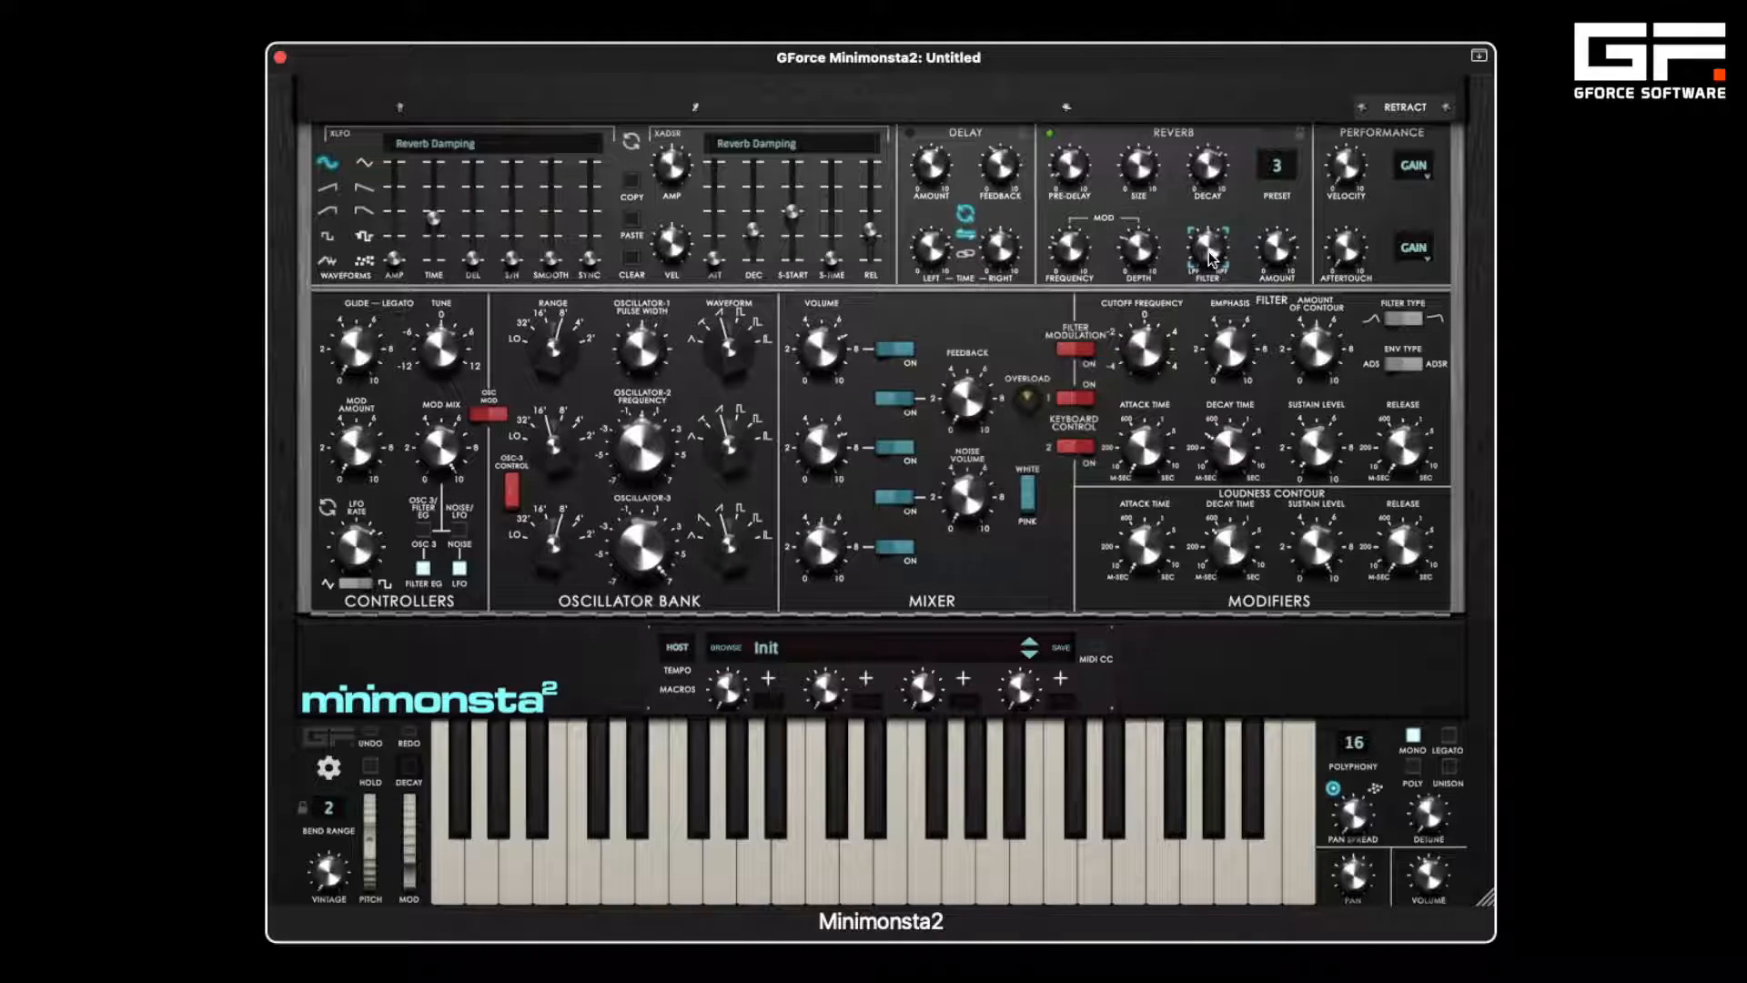
pyautogui.moveTo(1208, 251); pyautogui.dragTo(1207, 166)
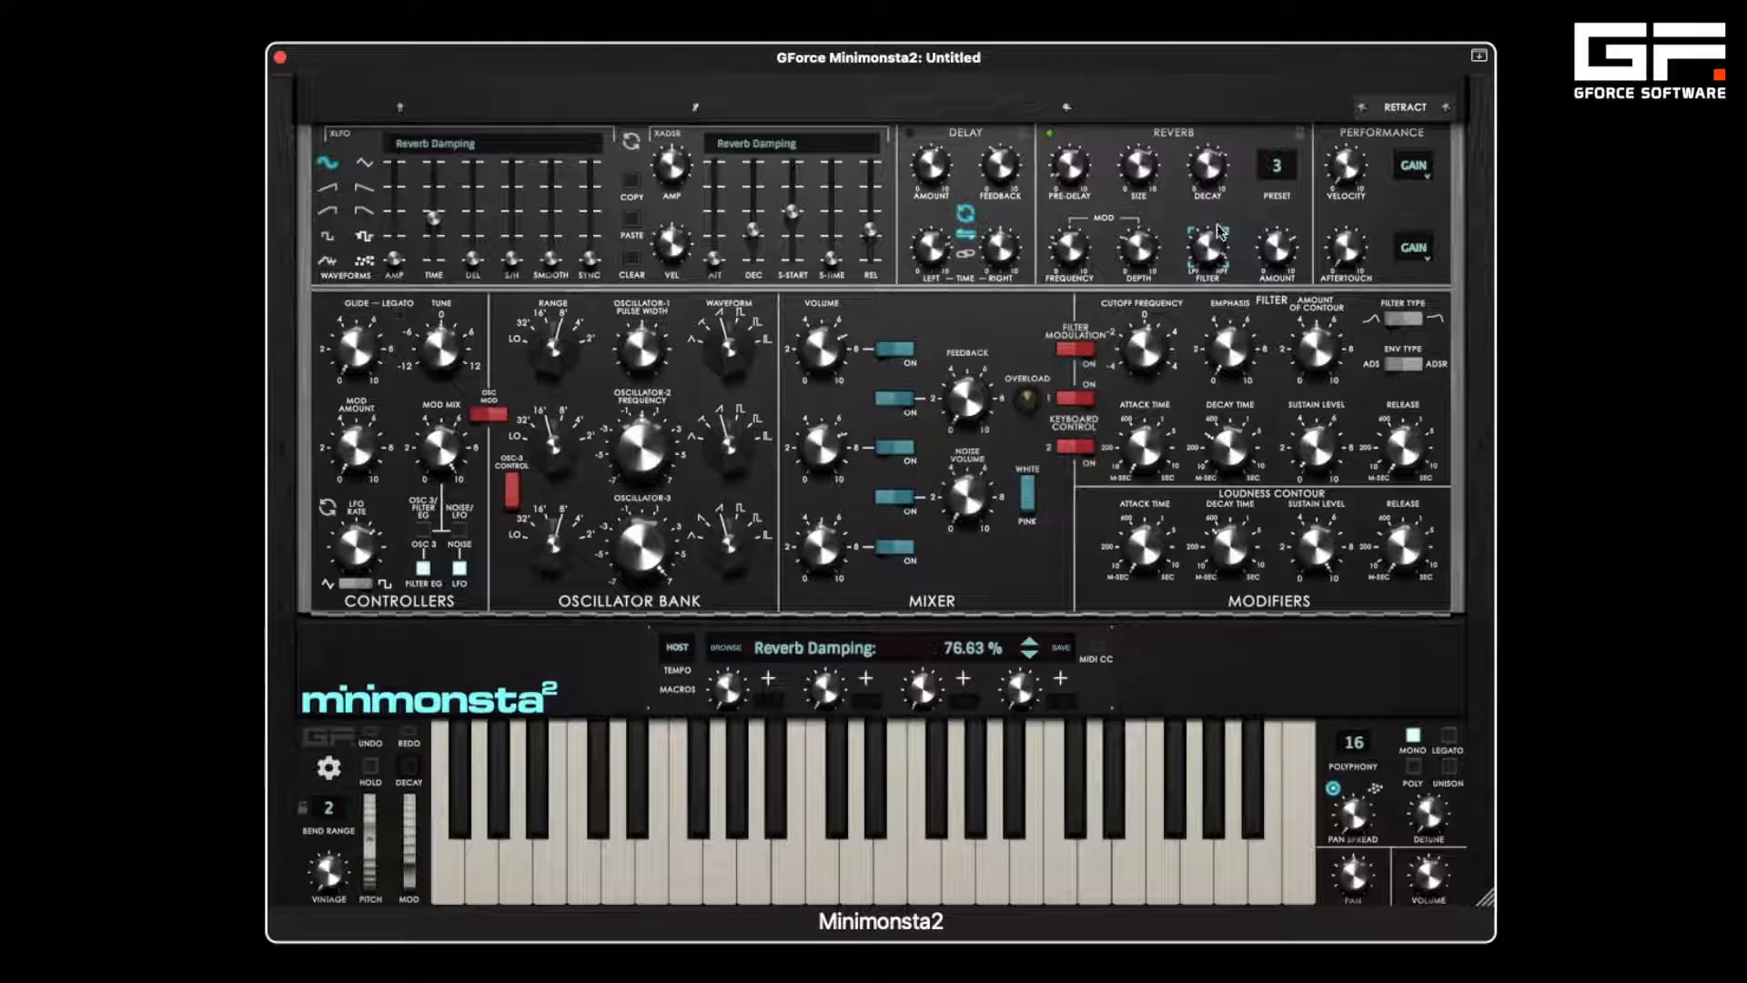
pyautogui.moveTo(1221, 231); pyautogui.dragTo(1207, 330)
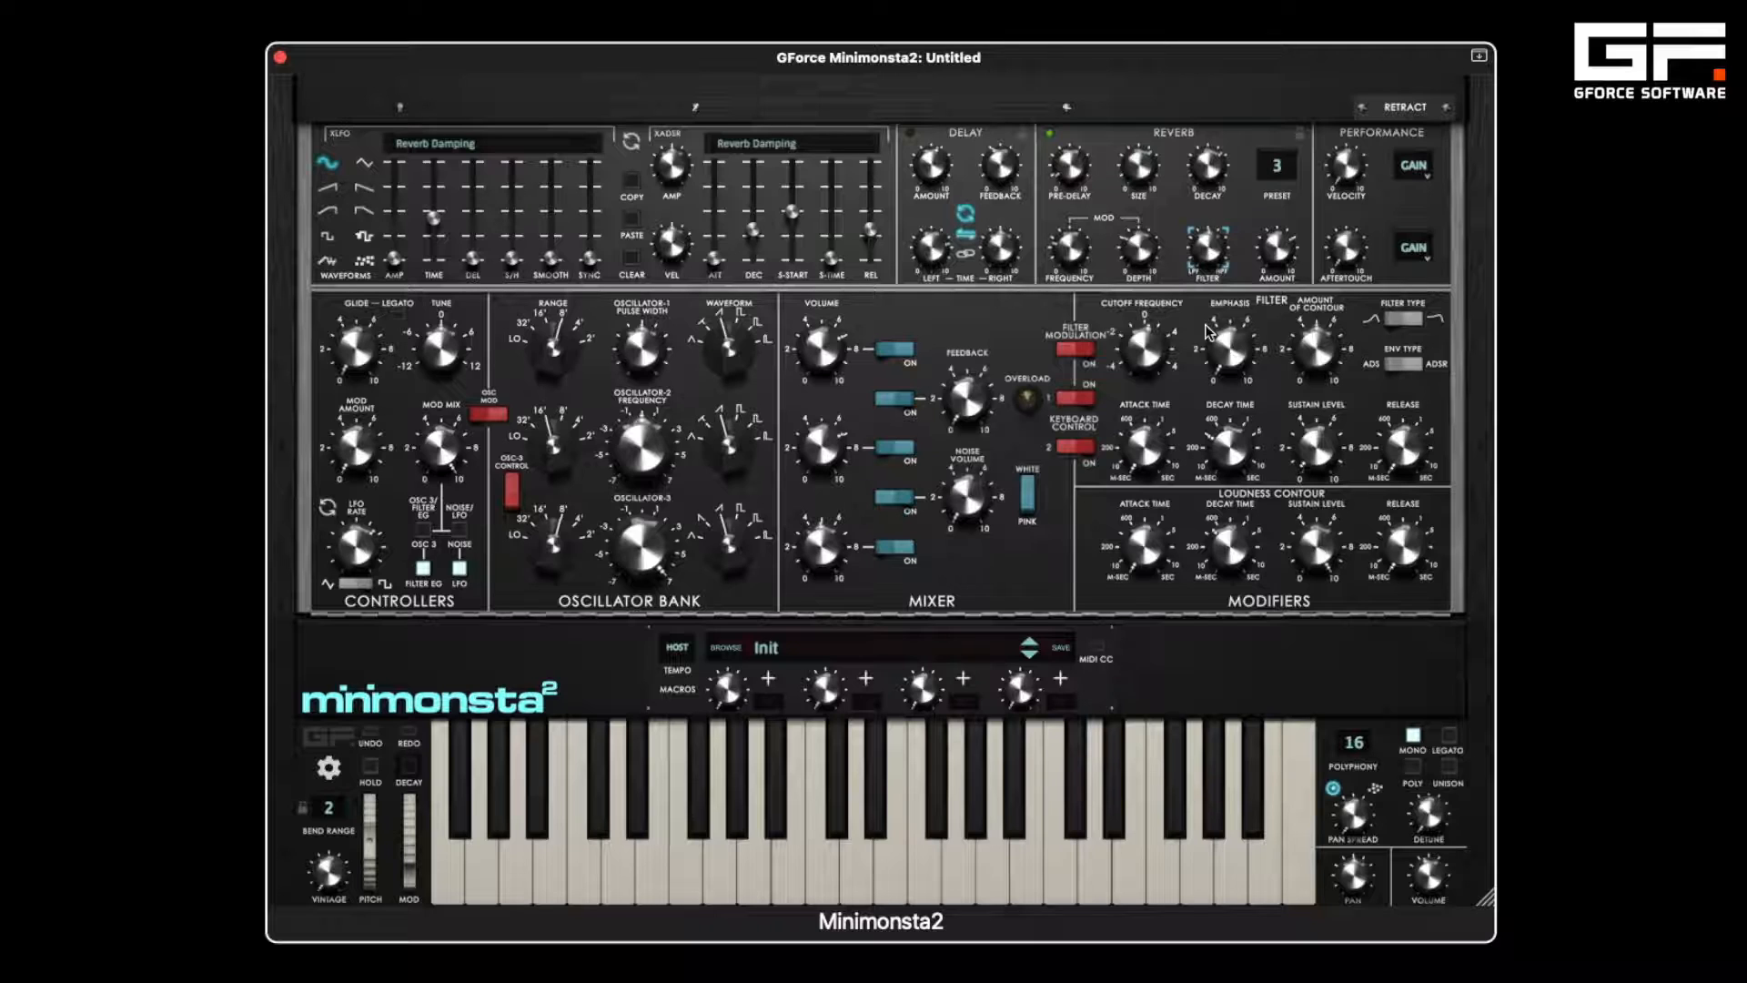
# - Turn on the delay effect and lock its settings against patch changes
pyautogui.click(910, 134)
pyautogui.click(1024, 135)
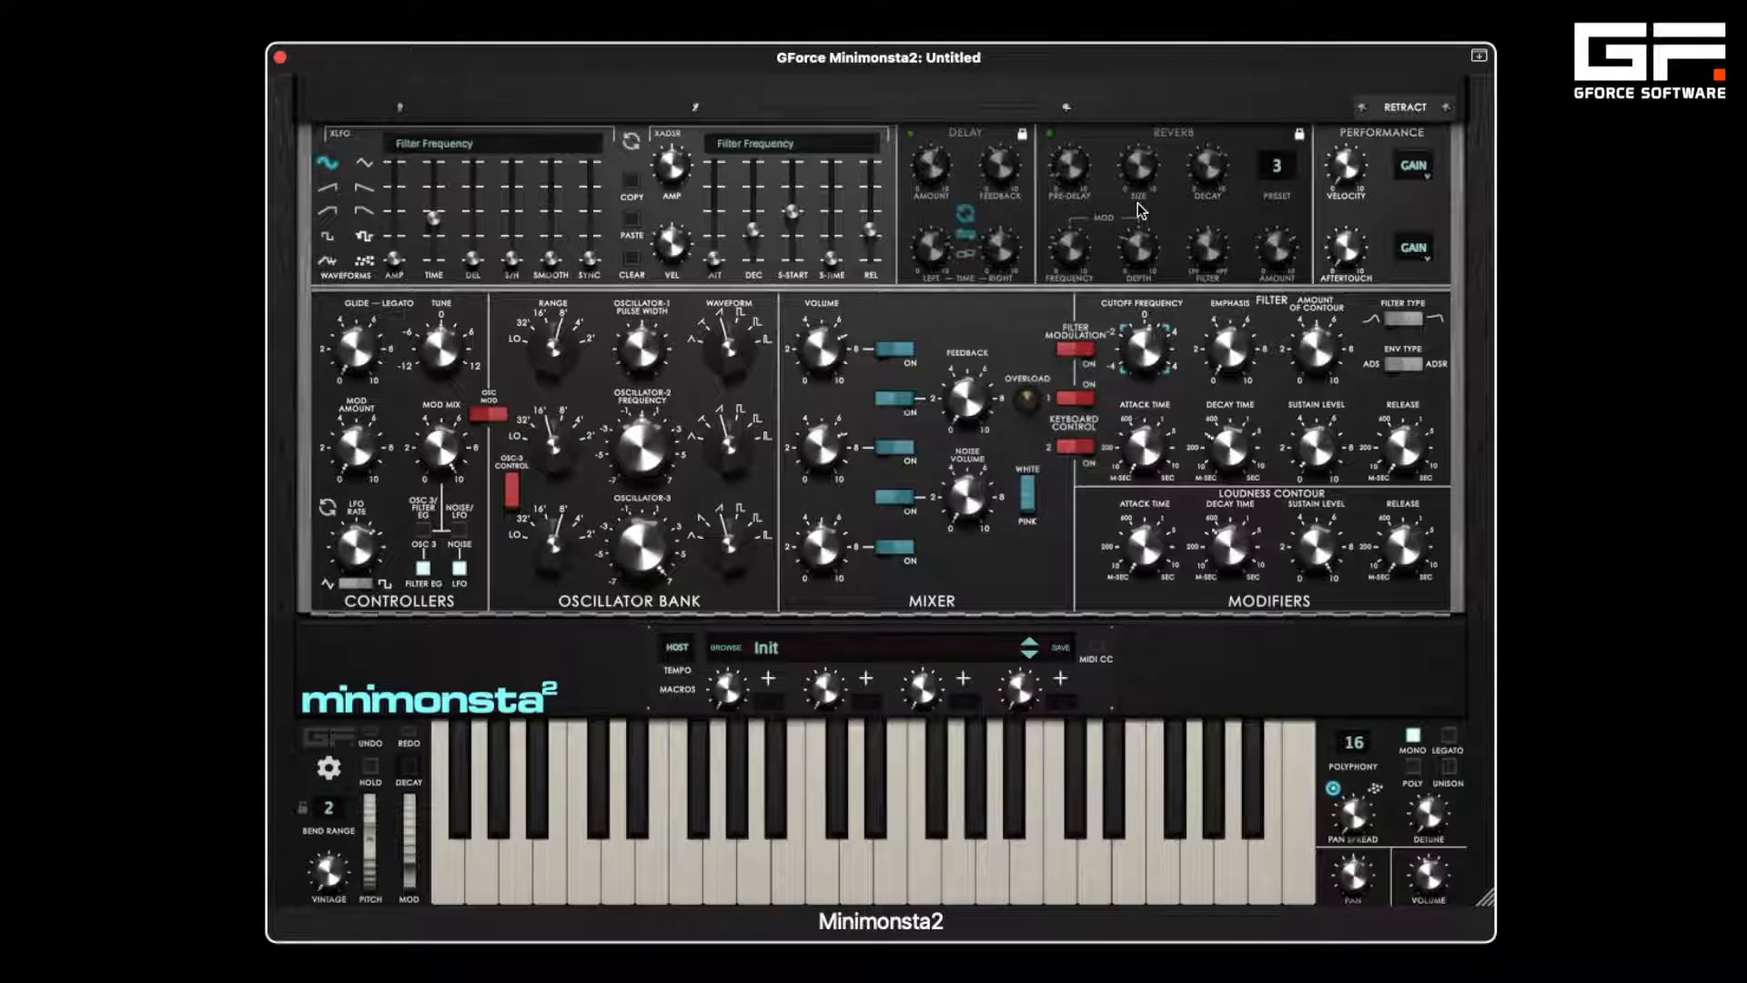
# - Step forward through the patches from Init, passing Interstella Bass and Itch Bass
pyautogui.click(1029, 655)
pyautogui.click(1029, 655)
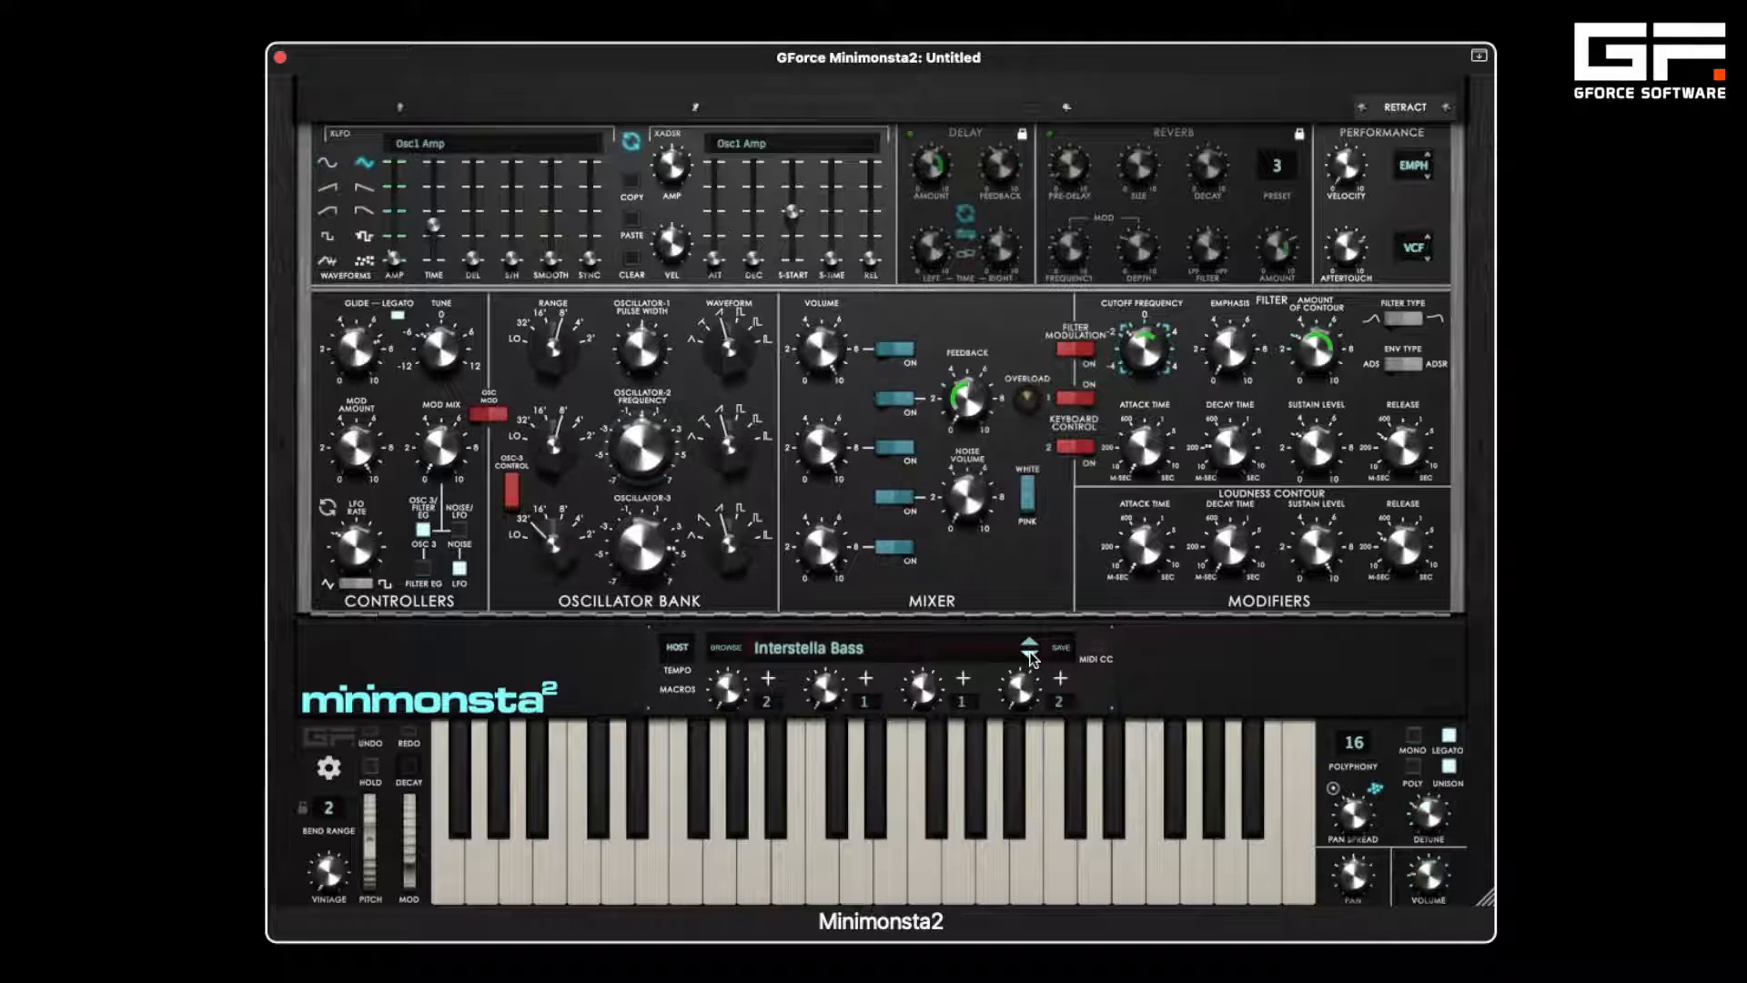
pyautogui.click(1029, 654)
pyautogui.click(1029, 654)
pyautogui.click(1029, 655)
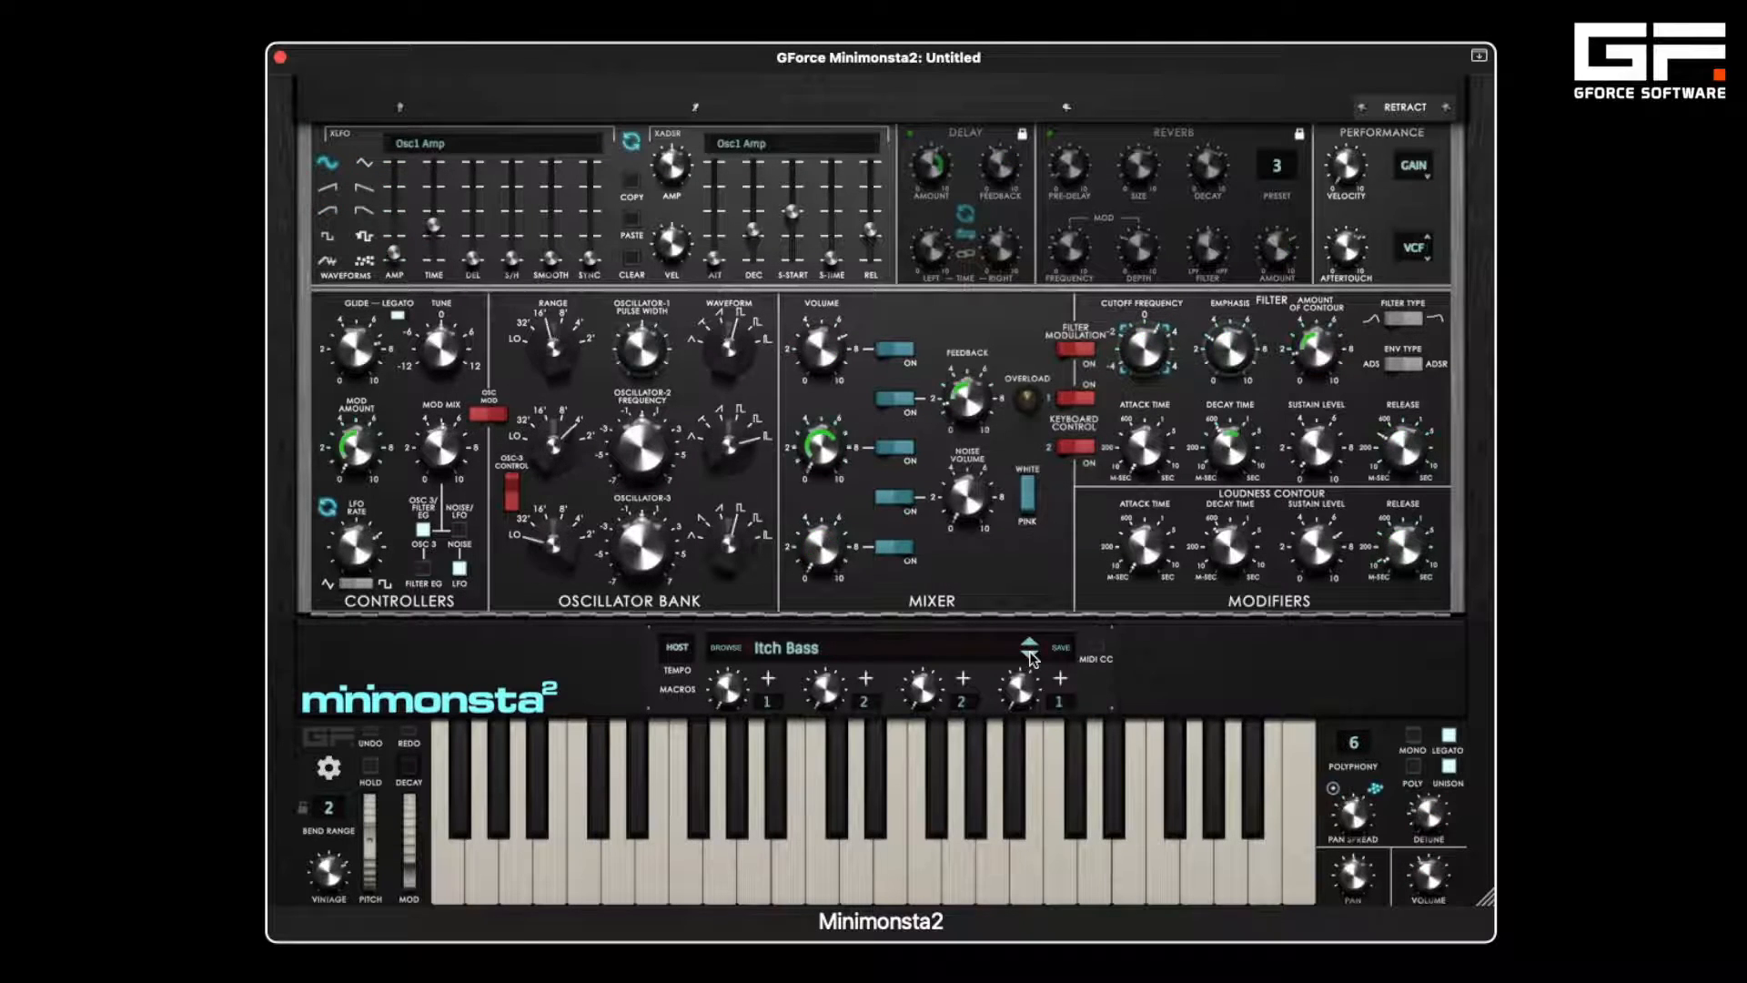
pyautogui.click(1030, 654)
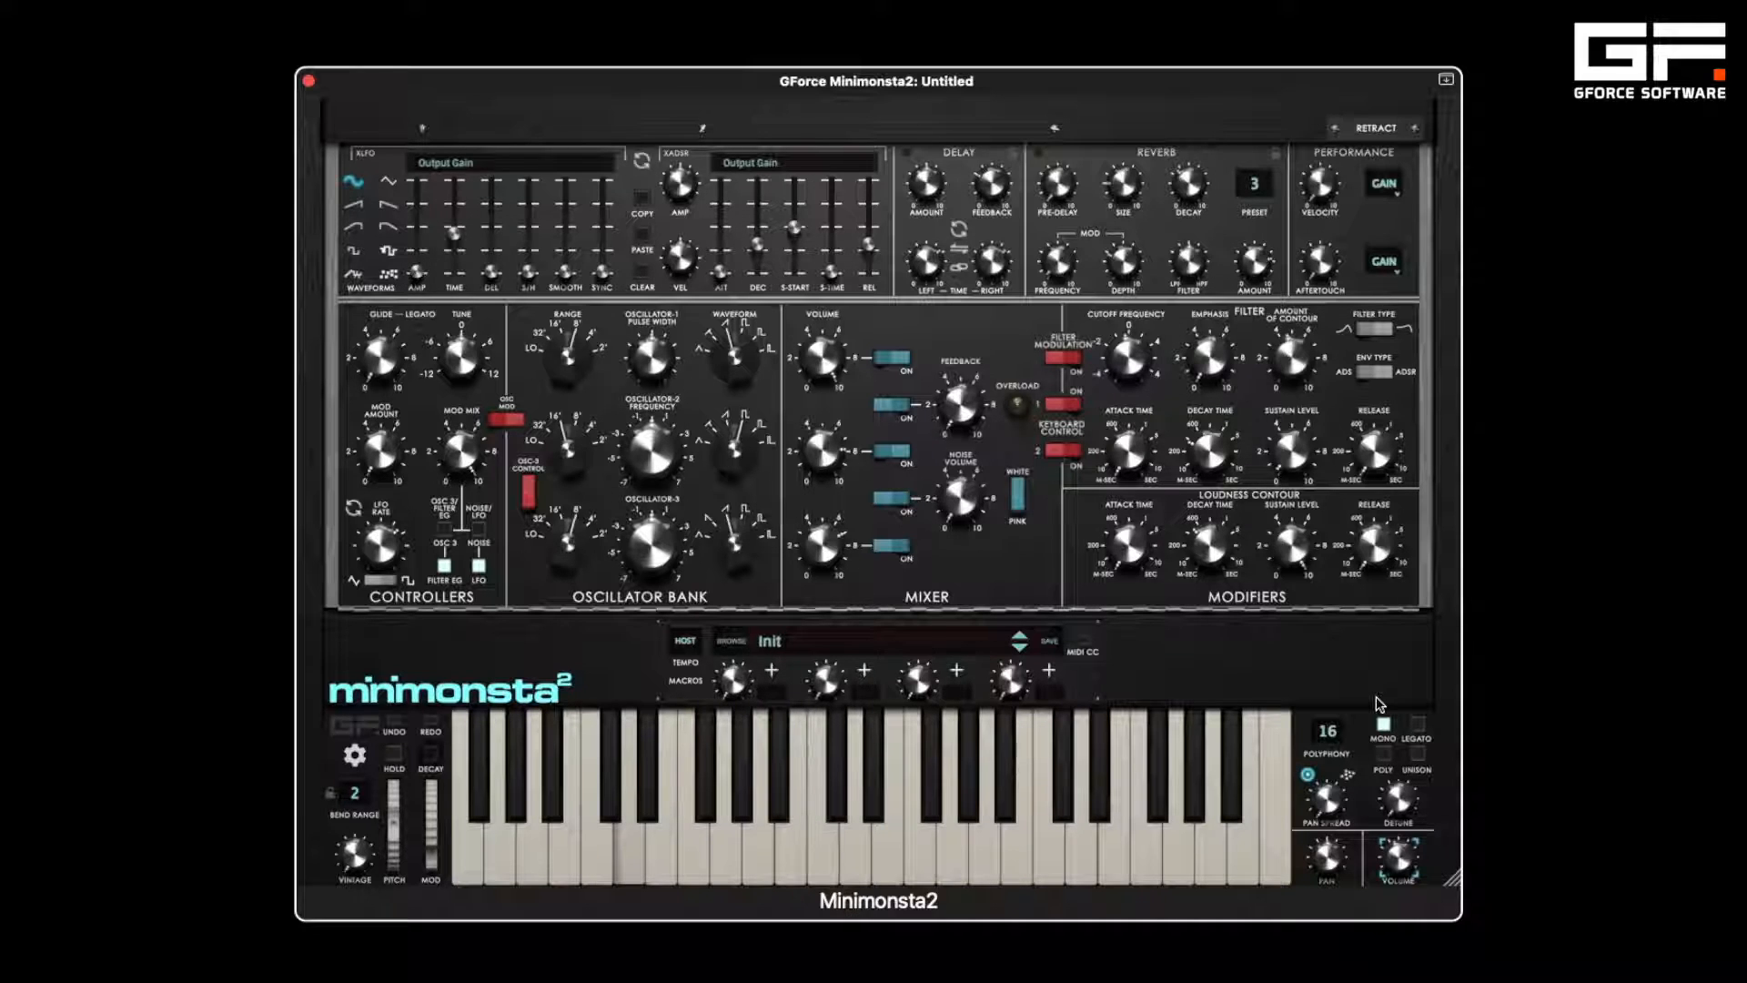
# - Set the keyboard mode to Legato with Unison on, and reduce the polyphony to 2 voices
pyautogui.click(1416, 725)
pyautogui.click(1417, 753)
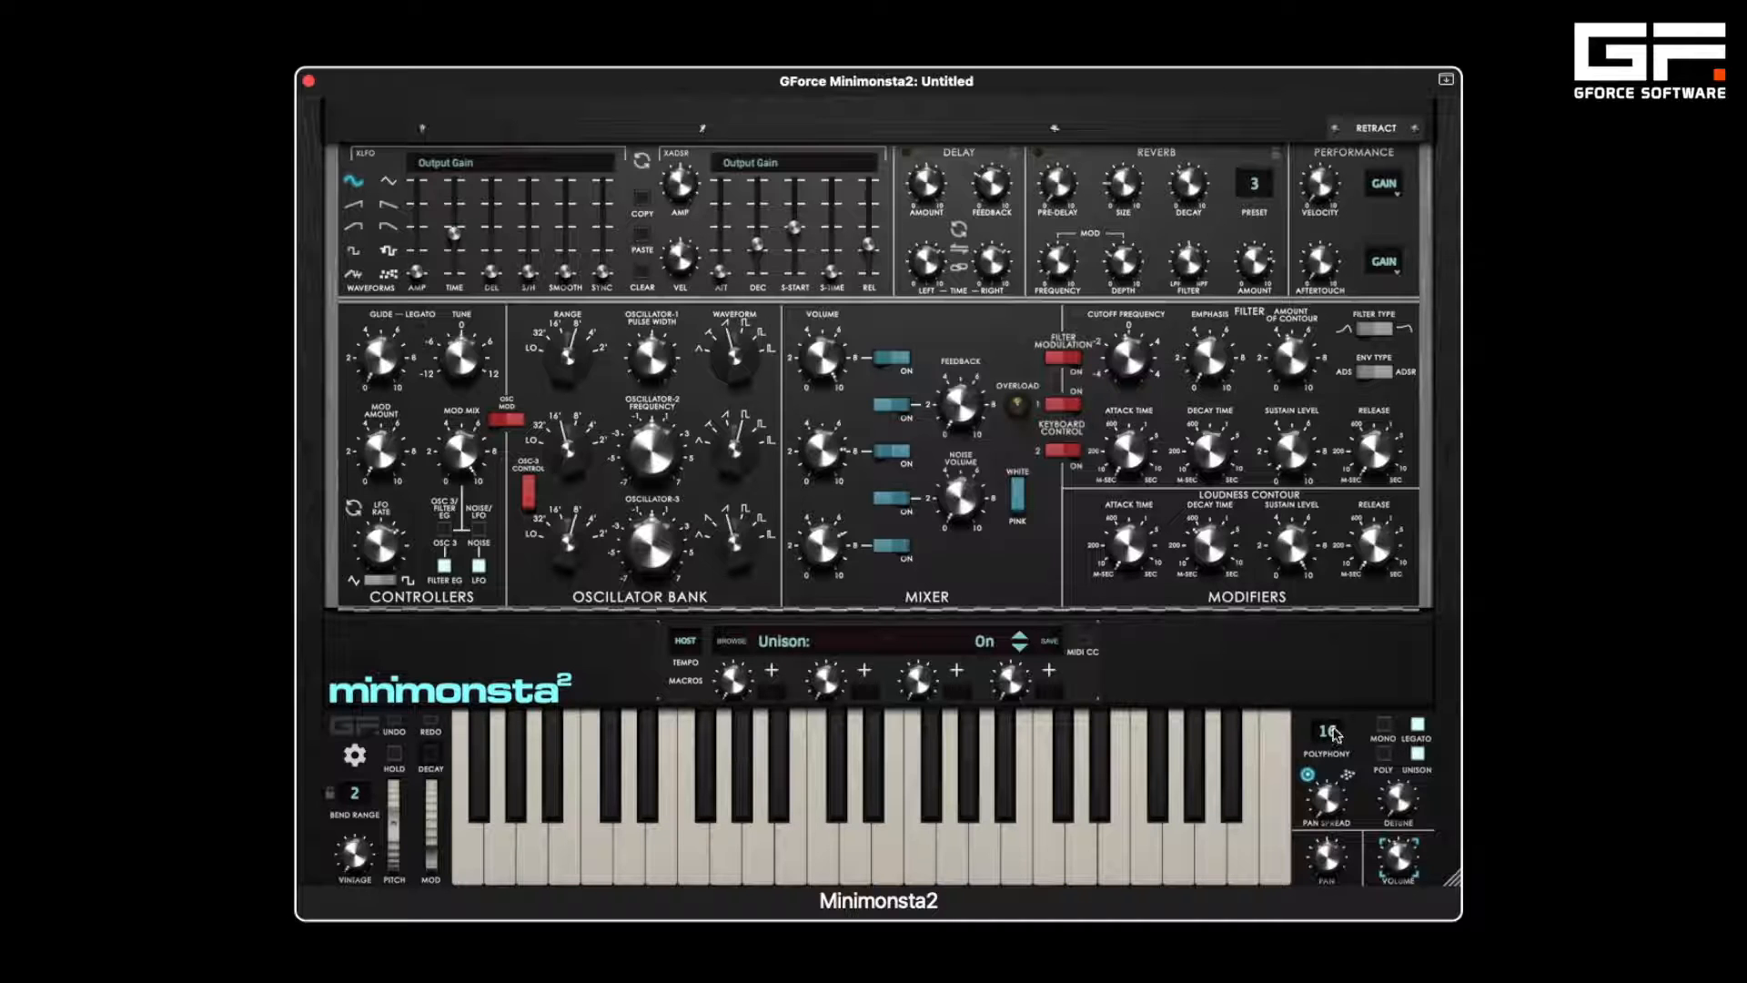
pyautogui.moveTo(1334, 735); pyautogui.dragTo(1336, 796)
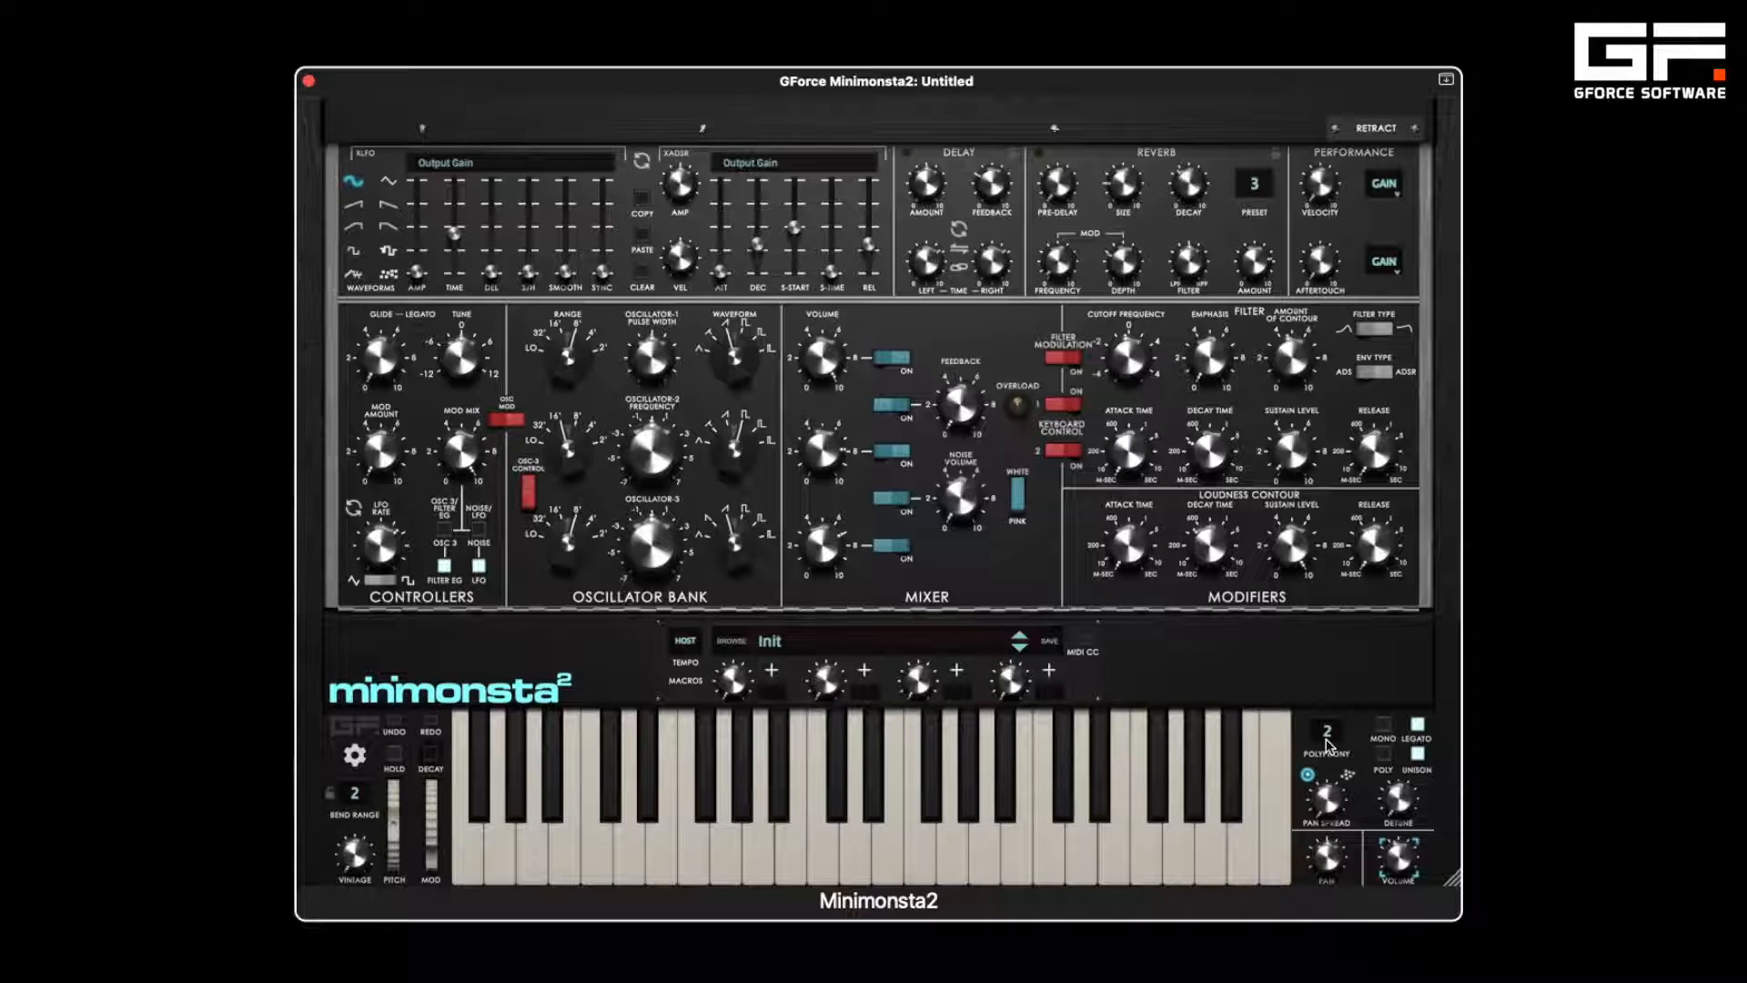
# - Raise the polyphony to 16 voices and increase the unison detune
pyautogui.moveTo(1327, 744); pyautogui.dragTo(1325, 584)
pyautogui.click(1400, 798)
pyautogui.moveTo(1399, 798); pyautogui.dragTo(1387, 735)
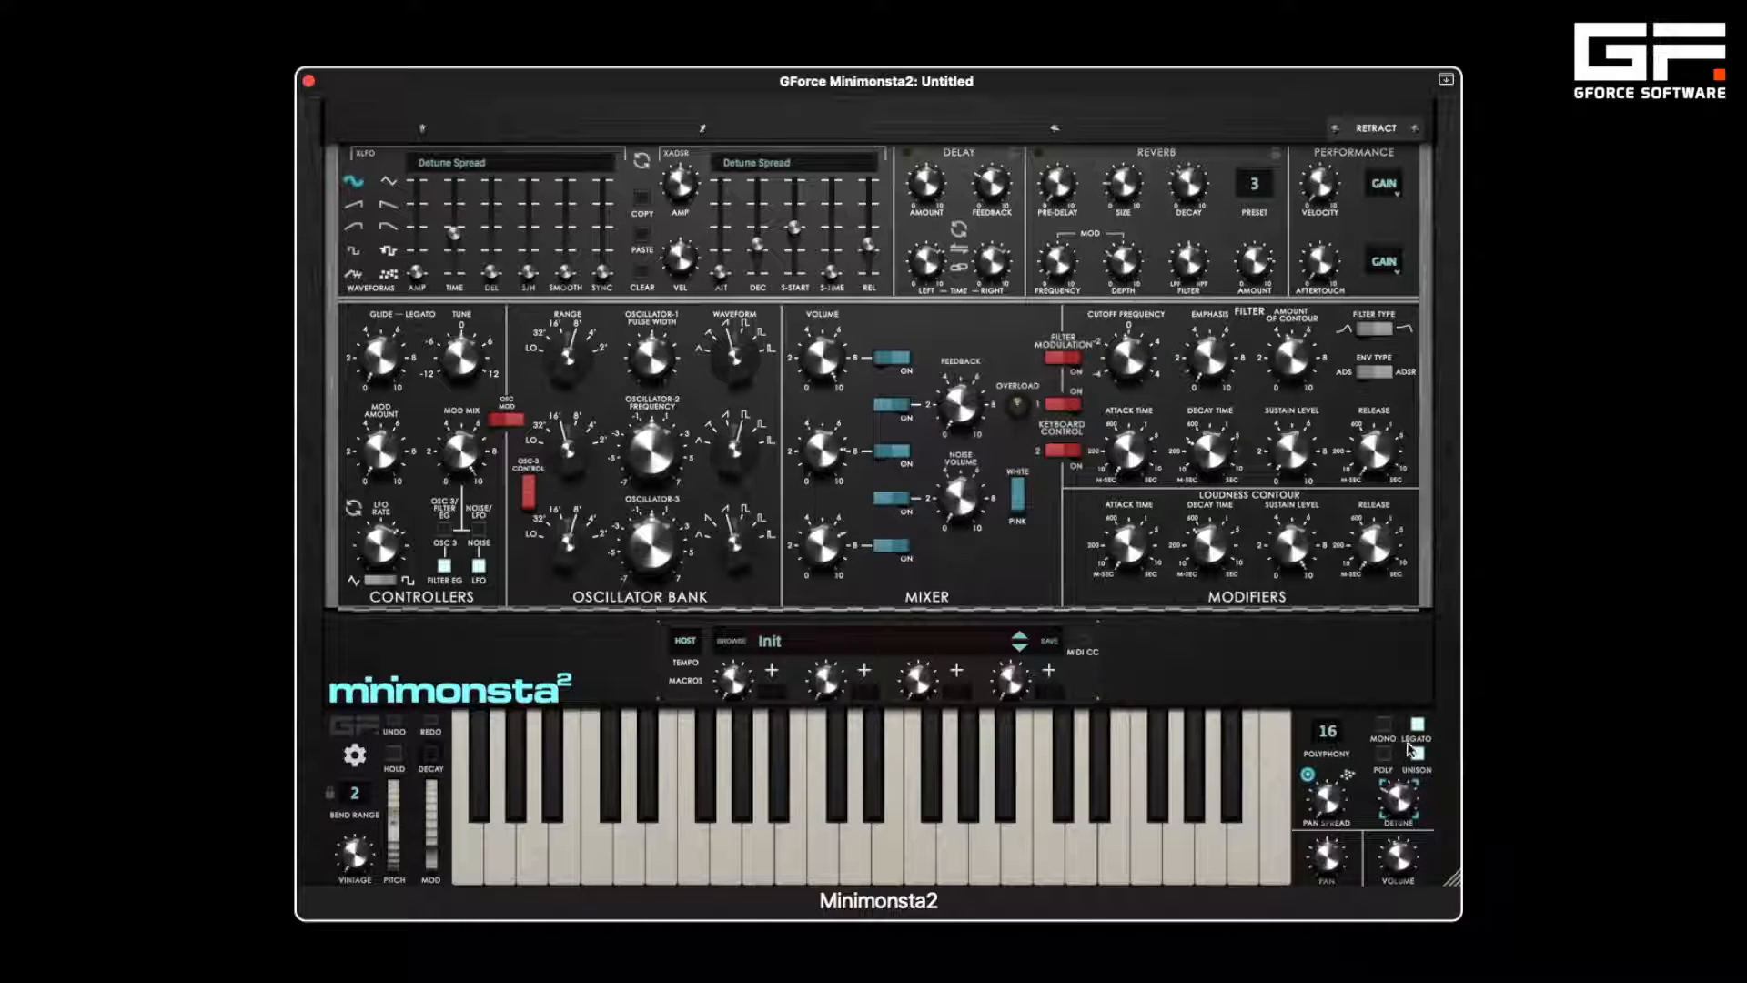
# - Switch the keyboard mode to Mono, back to Legato, and finally to Poly with 16 voices of polyphony
pyautogui.click(1385, 727)
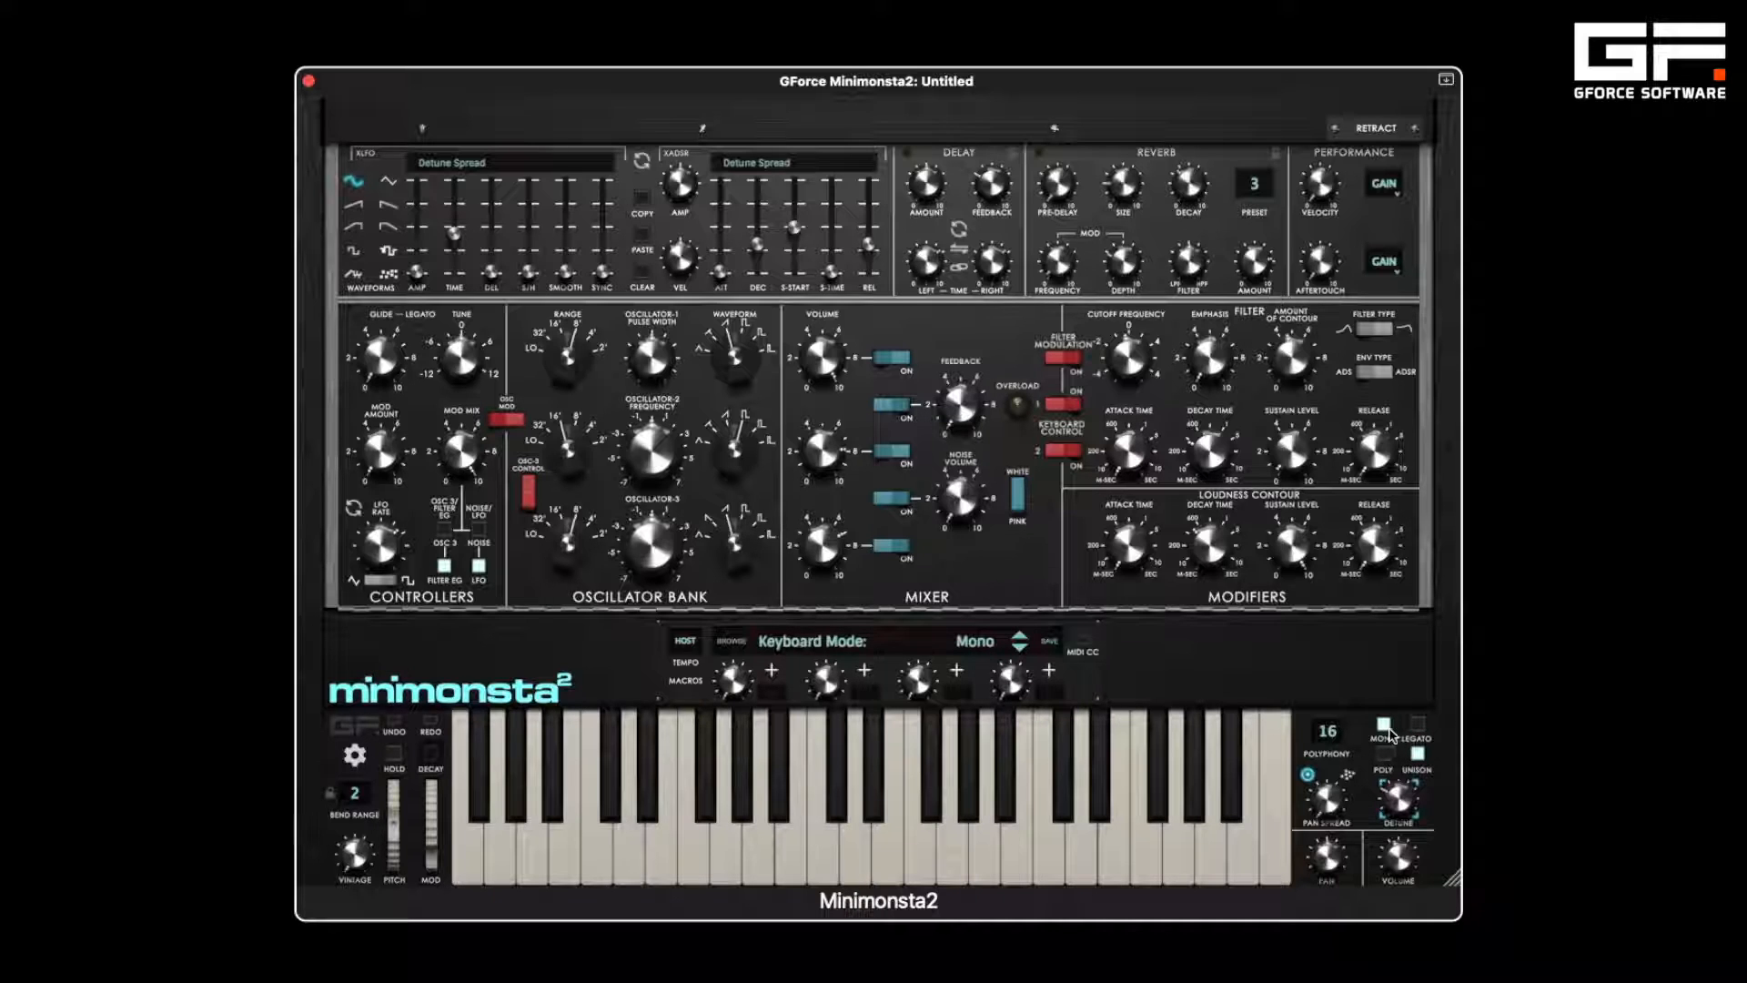
pyautogui.click(1418, 725)
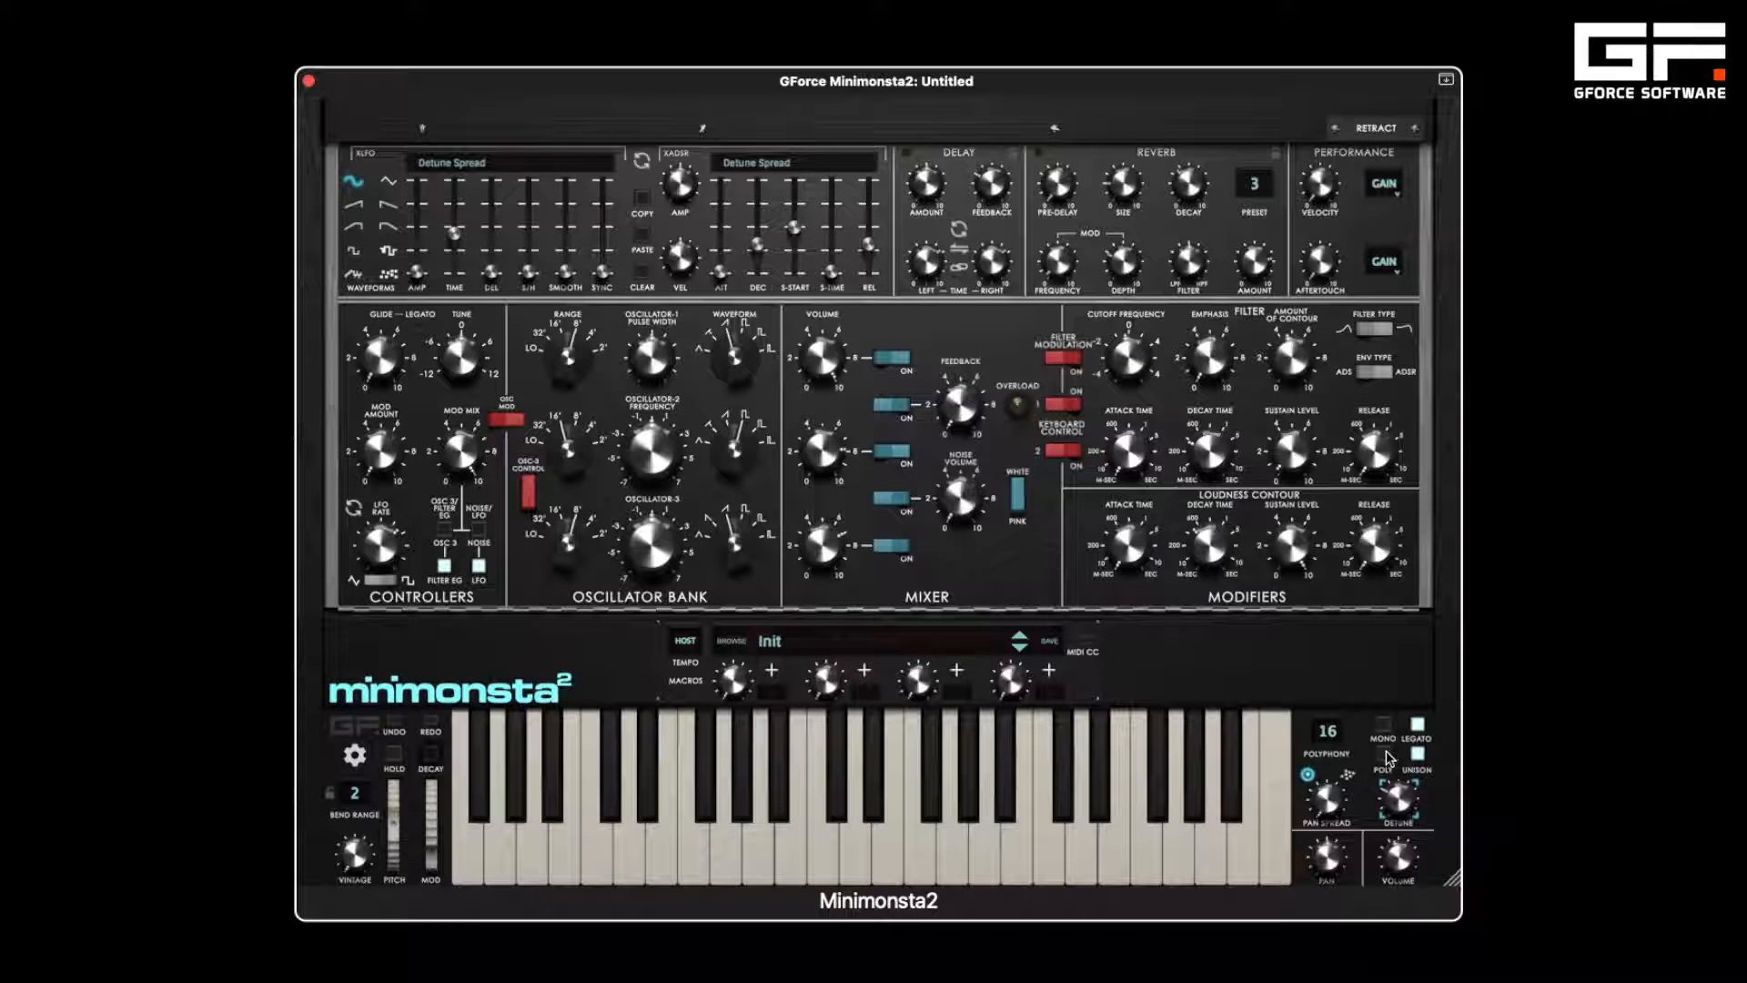
pyautogui.click(1384, 754)
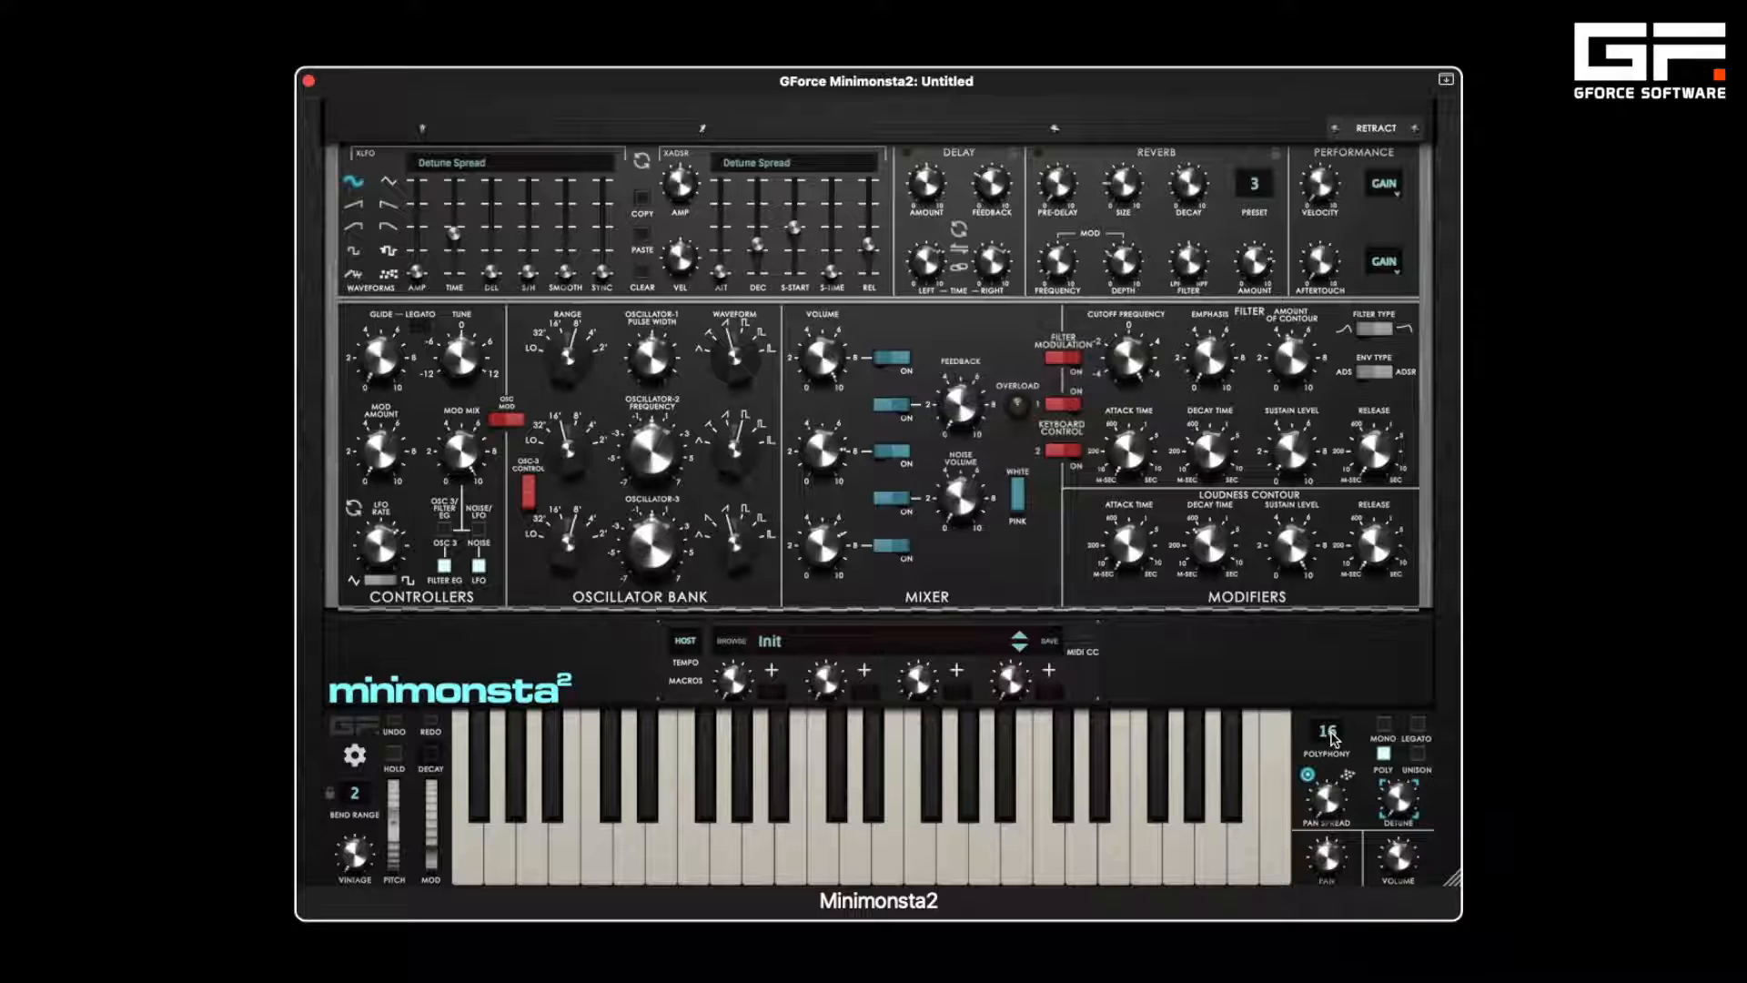
pyautogui.moveTo(1331, 737)
pyautogui.mouseDown()
pyautogui.moveTo(1343, 863)
pyautogui.moveTo(1345, 722)
pyautogui.mouseUp()
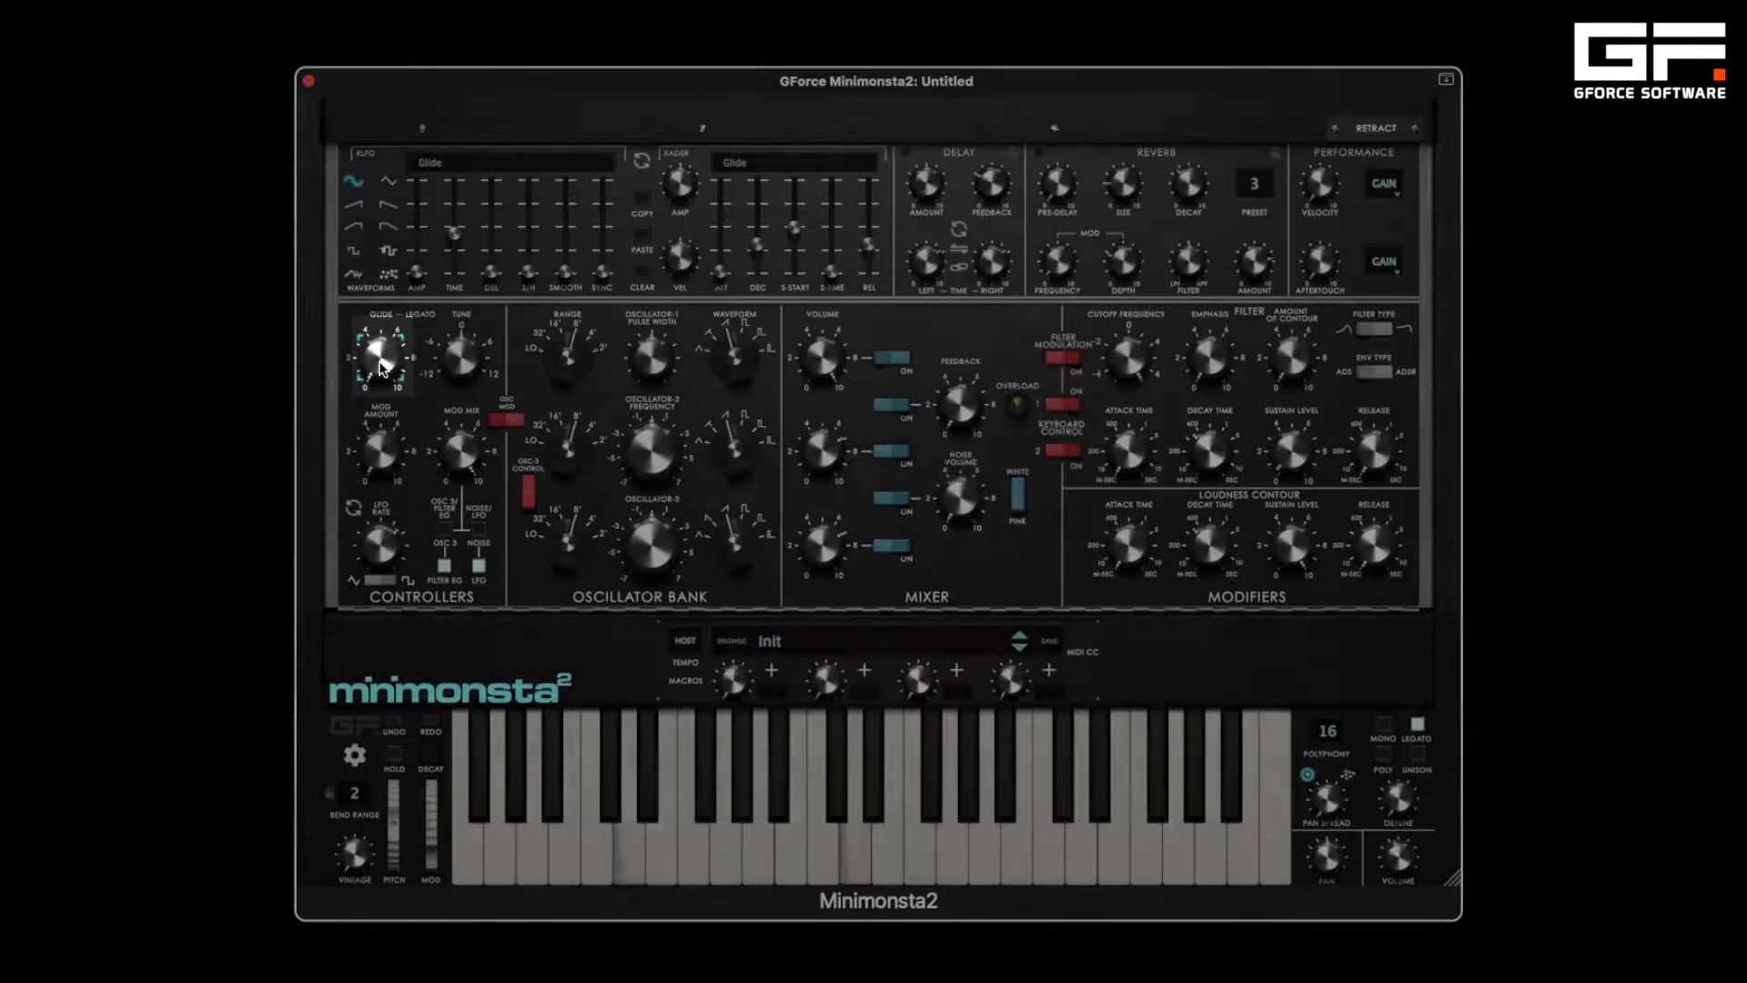
# - Raise the glide amount, toggling its Legato option, and turn up the global tuning
pyautogui.moveTo(381, 367); pyautogui.dragTo(370, 214)
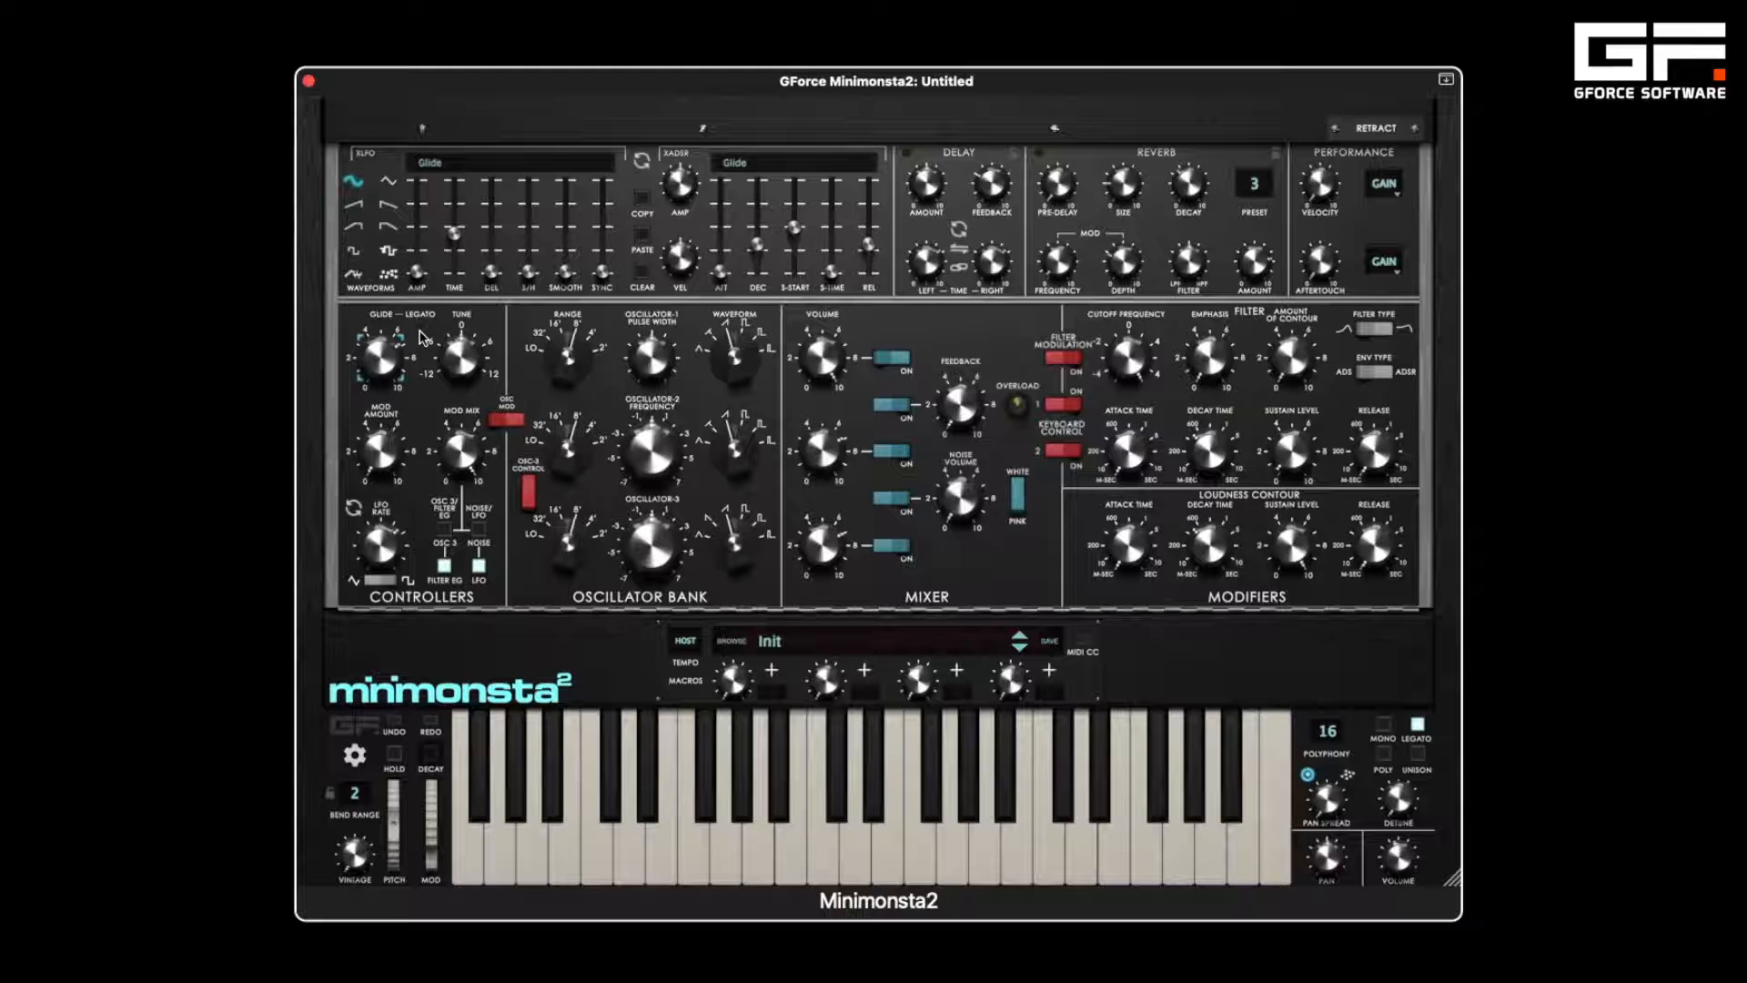
pyautogui.click(421, 327)
pyautogui.moveTo(466, 366); pyautogui.dragTo(471, 209)
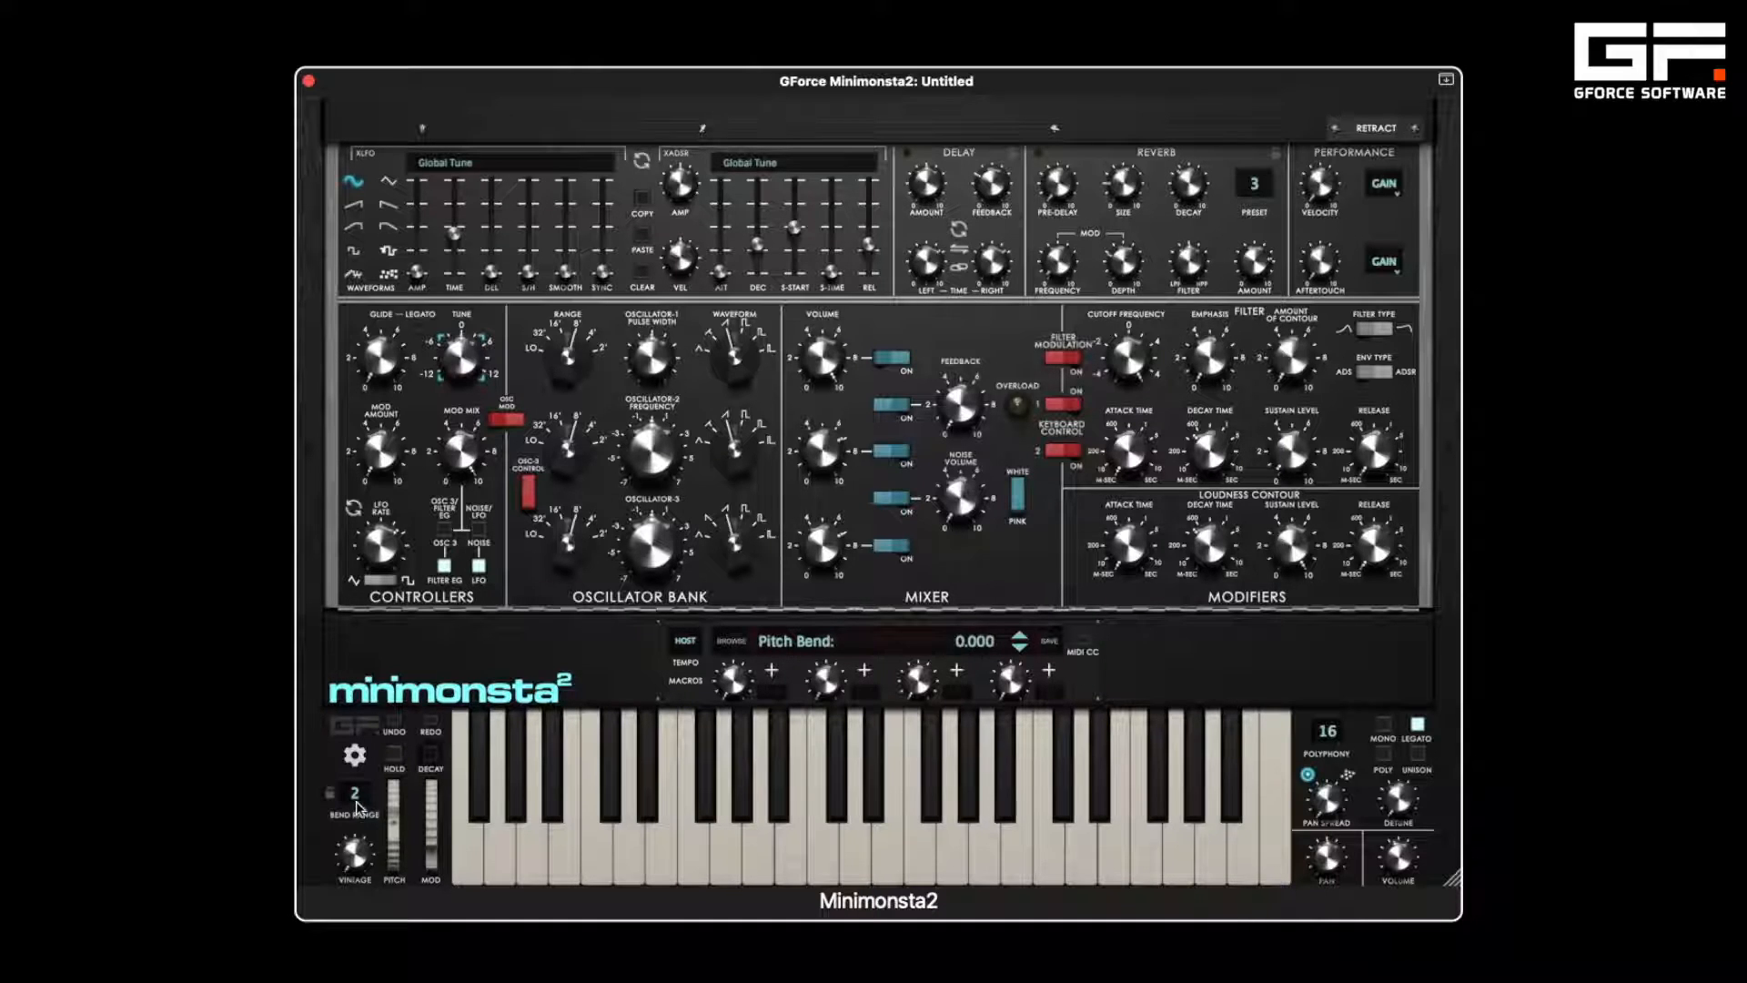
# - Lock the pitch bend range at 12 and step forward through the patches to Jet Plane
pyautogui.moveTo(356, 797); pyautogui.dragTo(409, 437)
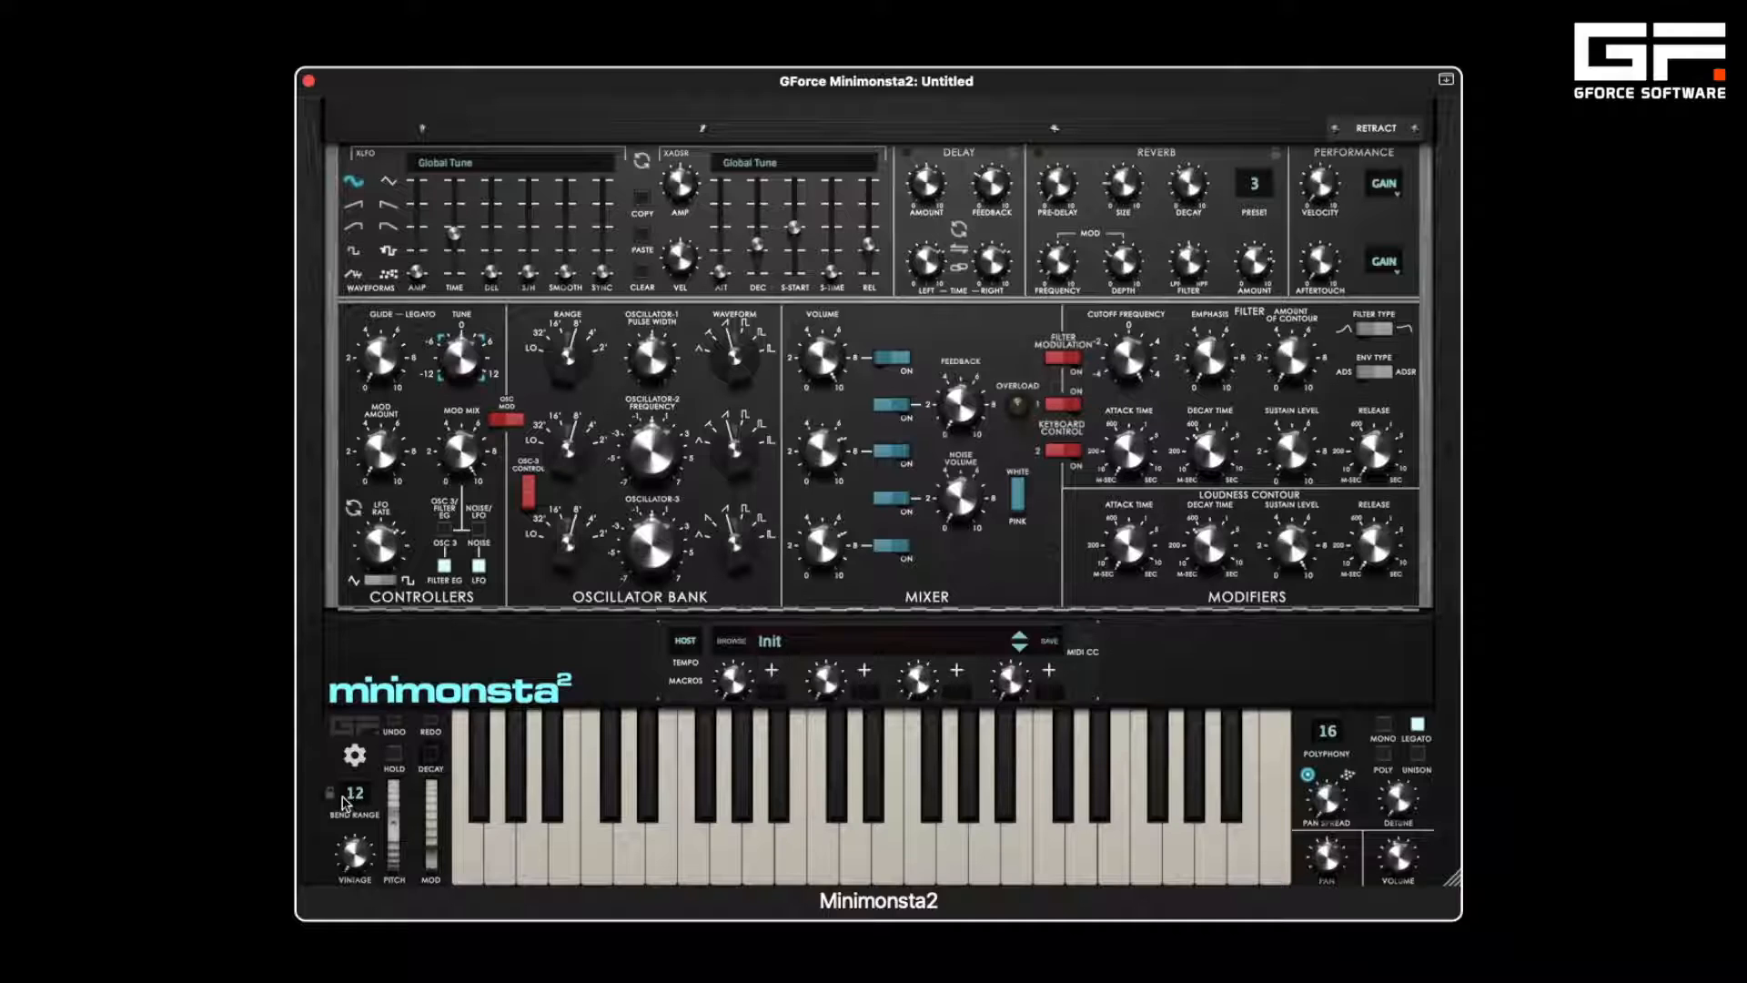
pyautogui.click(331, 795)
pyautogui.click(1018, 649)
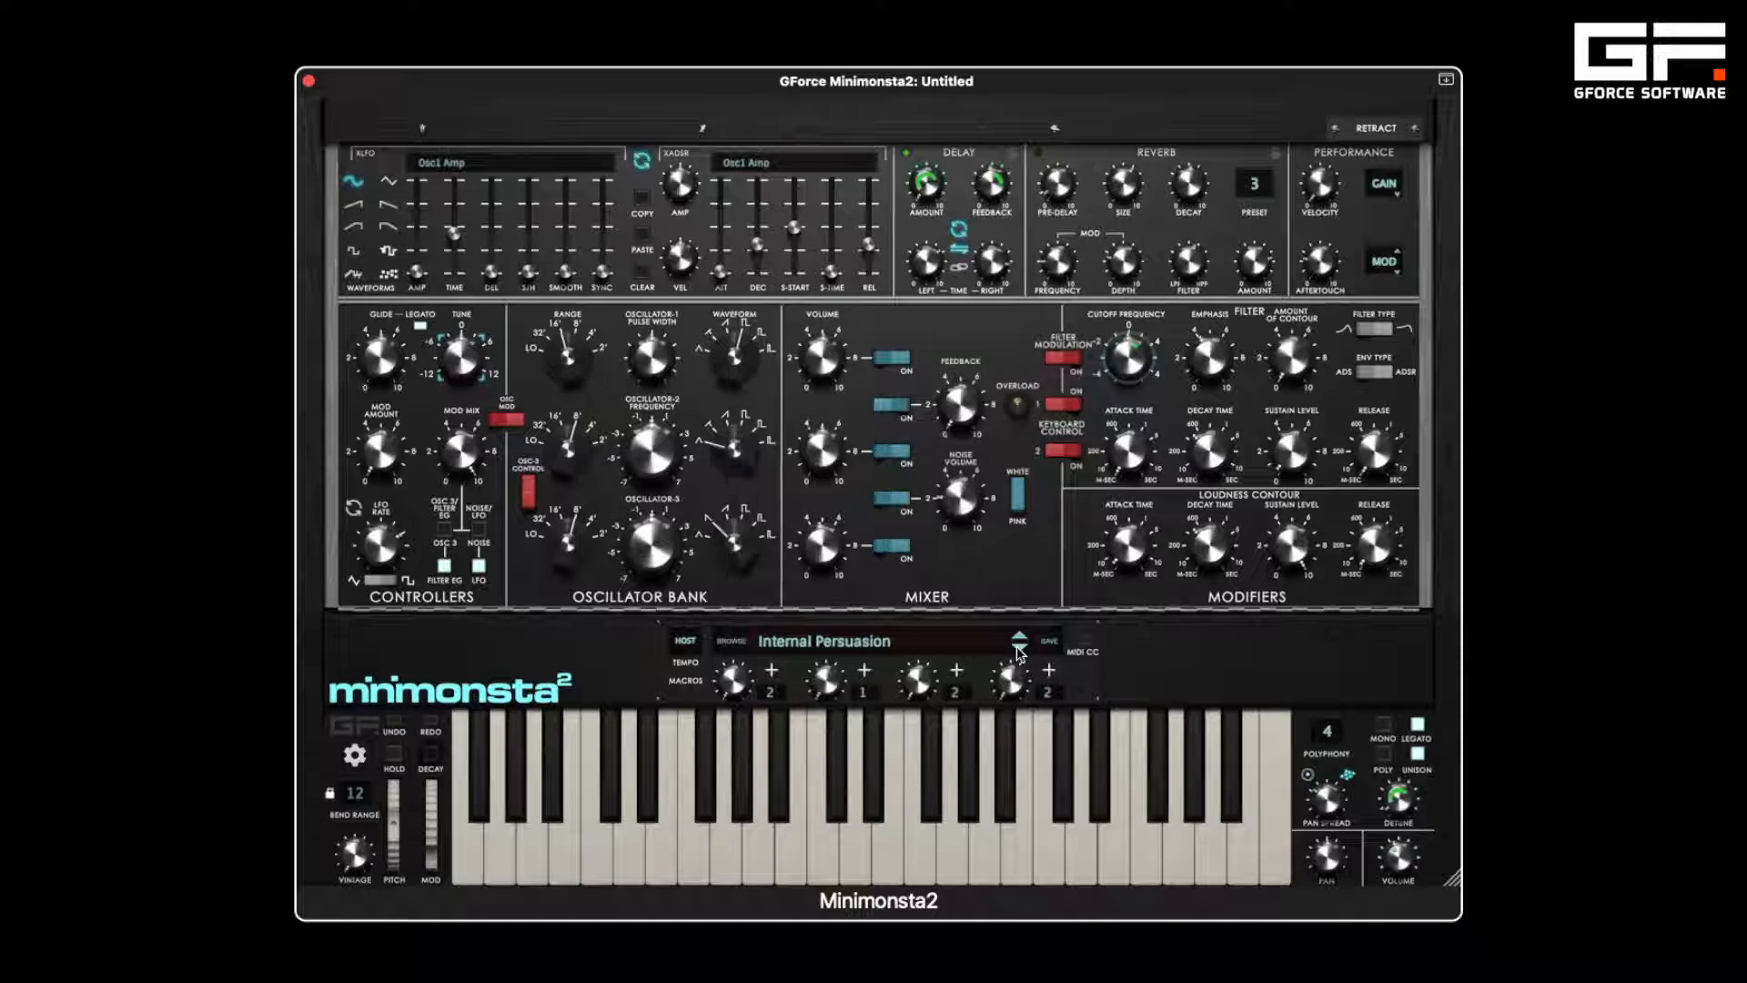
pyautogui.click(1018, 649)
pyautogui.click(1018, 649)
pyautogui.click(1018, 649)
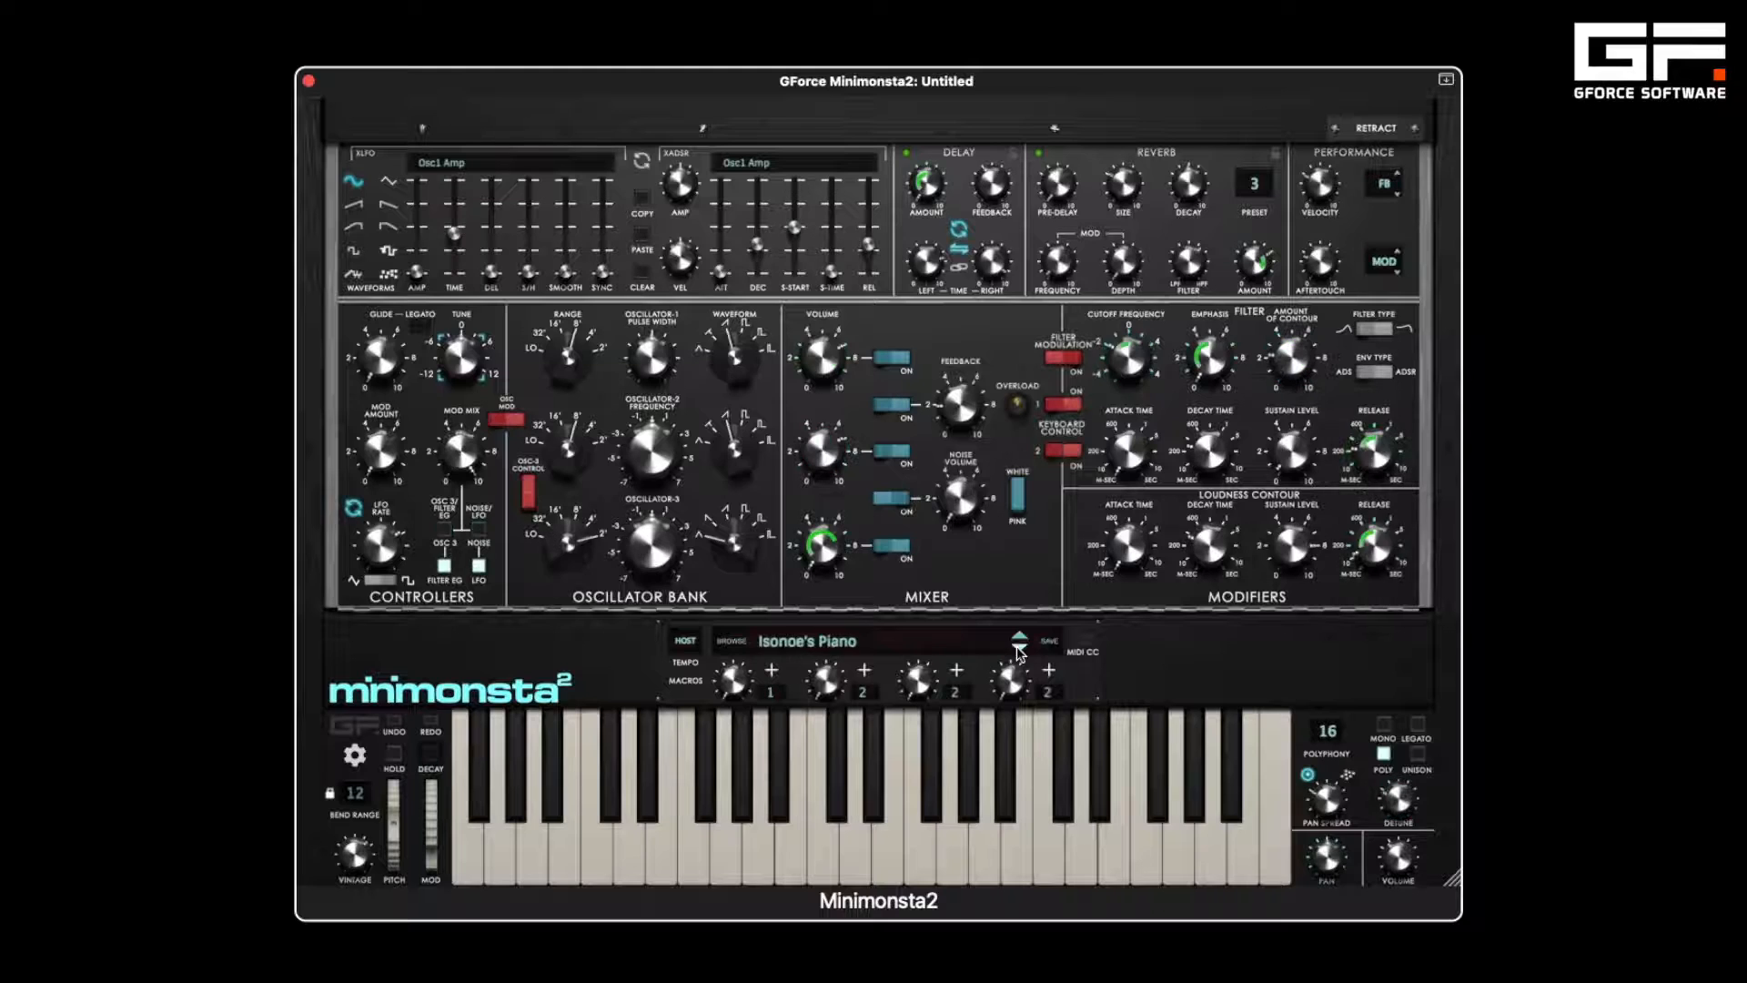
pyautogui.click(1018, 649)
pyautogui.click(1018, 649)
pyautogui.click(1019, 649)
pyautogui.click(1018, 648)
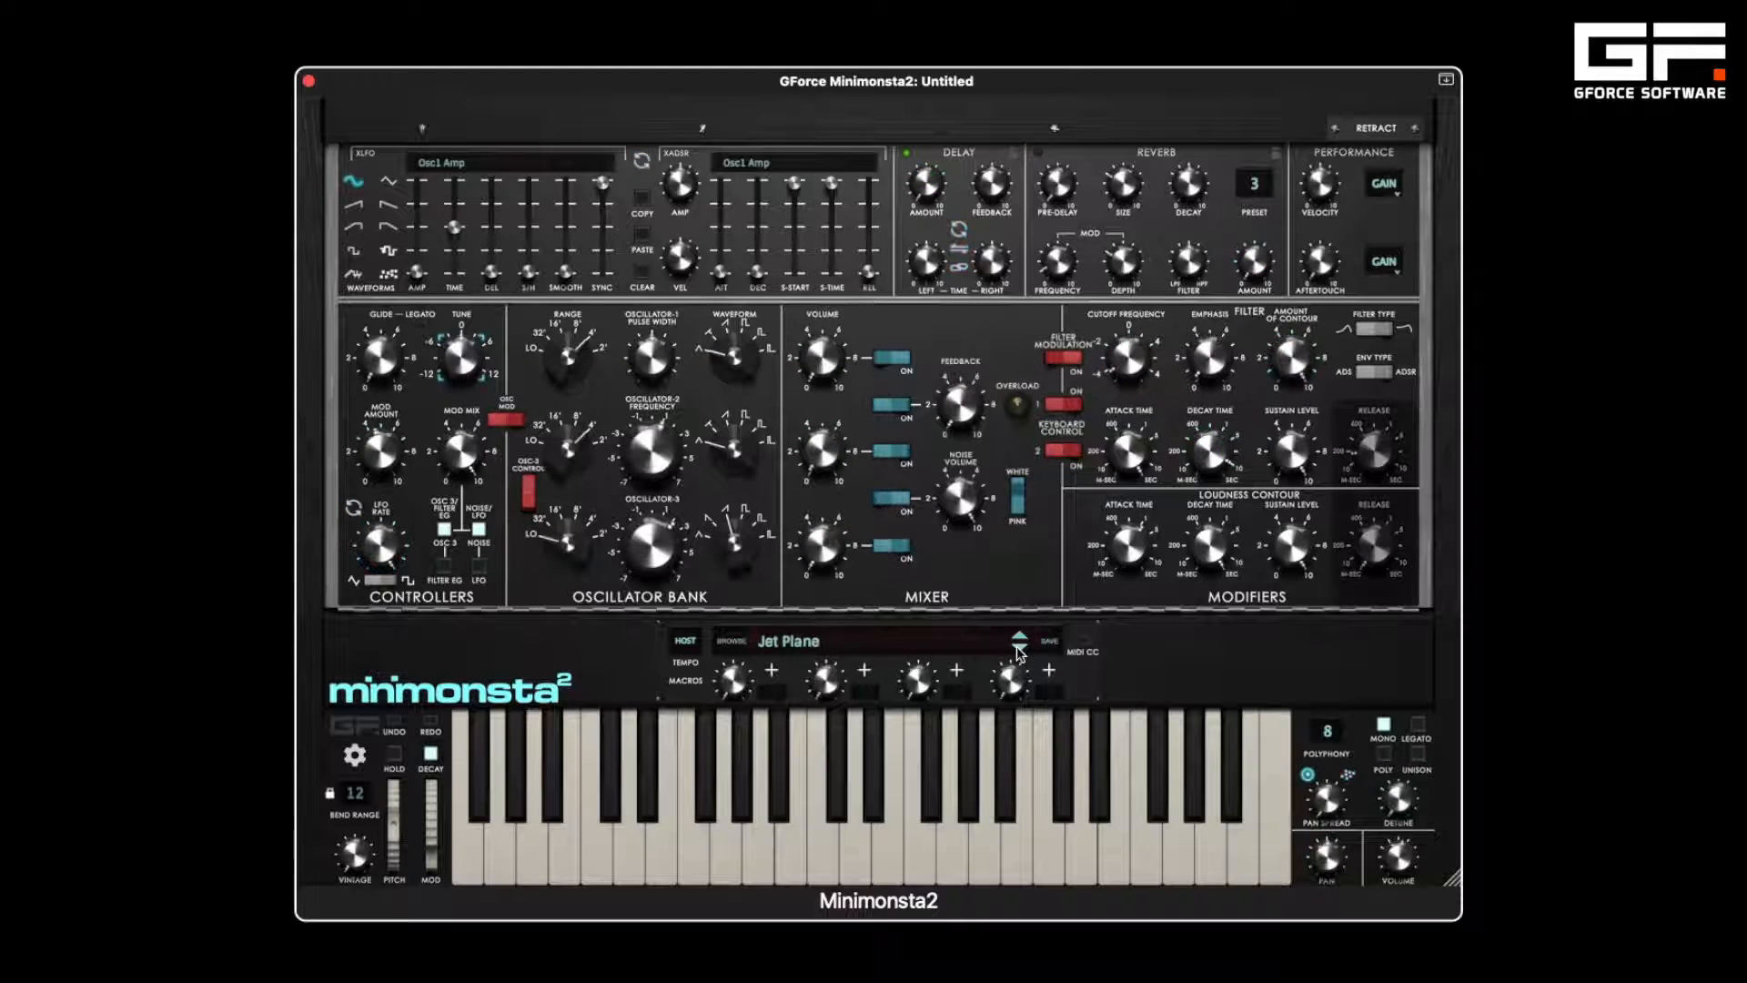
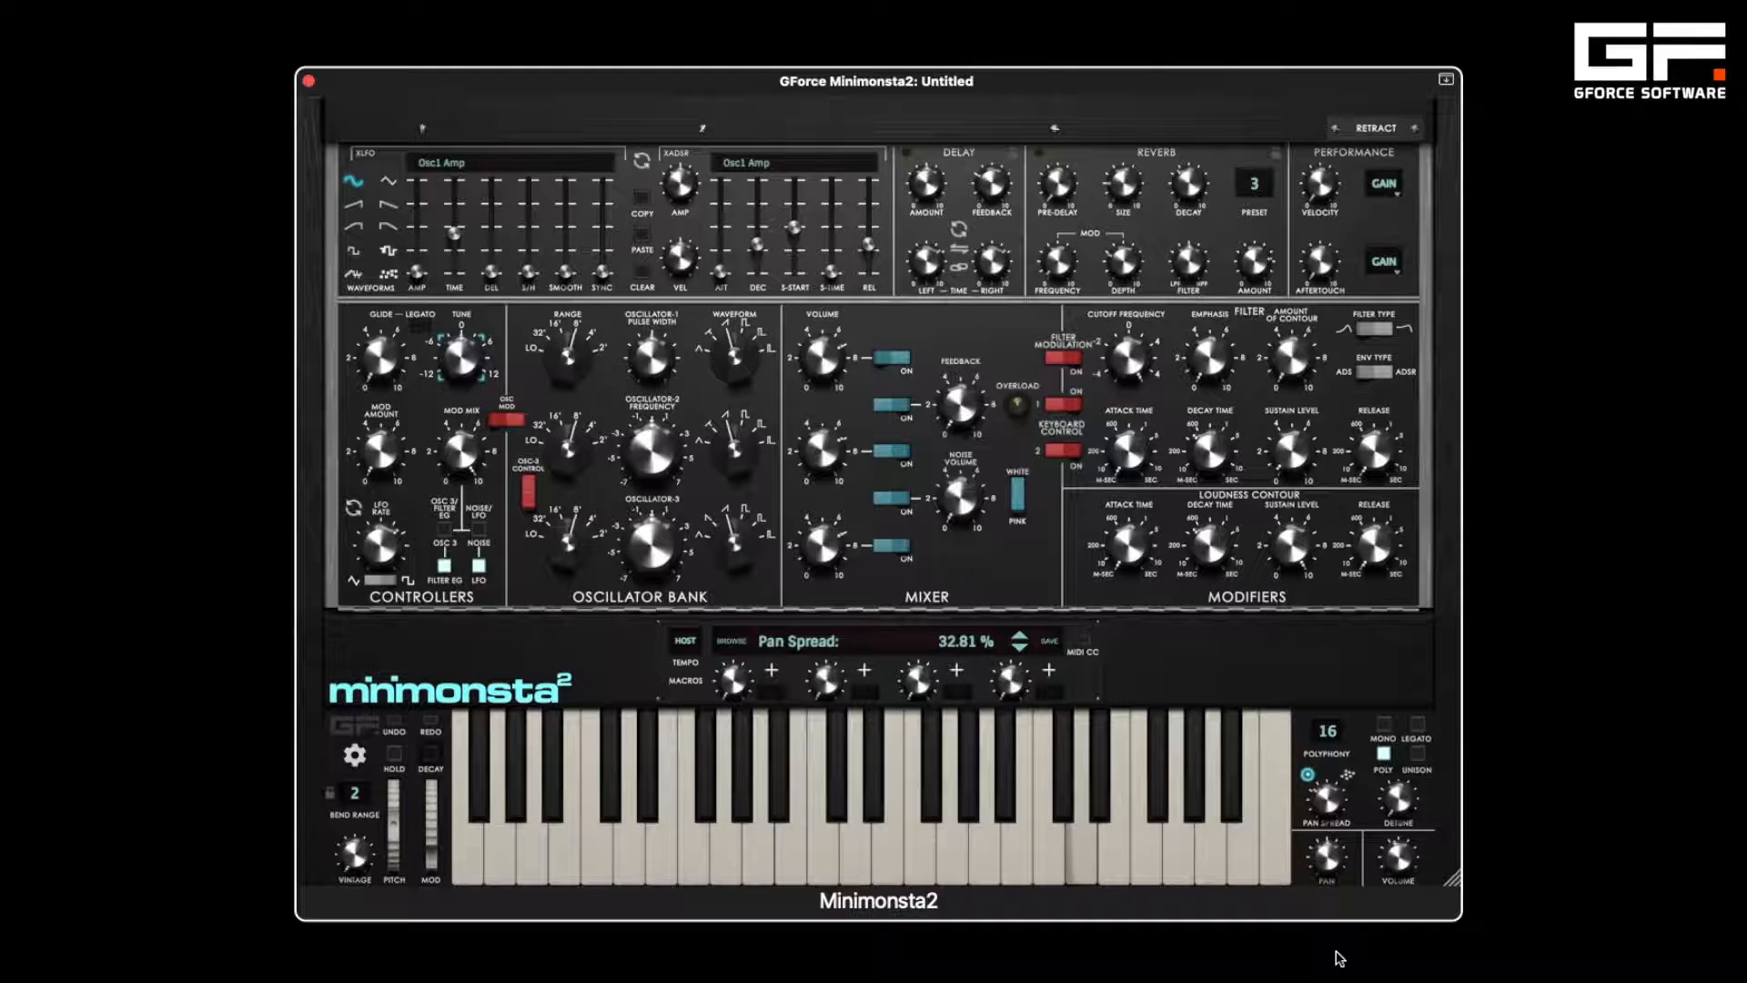
# - Switch the pan spread to its alternate mode, and modulate the output pan by raising its XLFO amplitude
pyautogui.click(1347, 775)
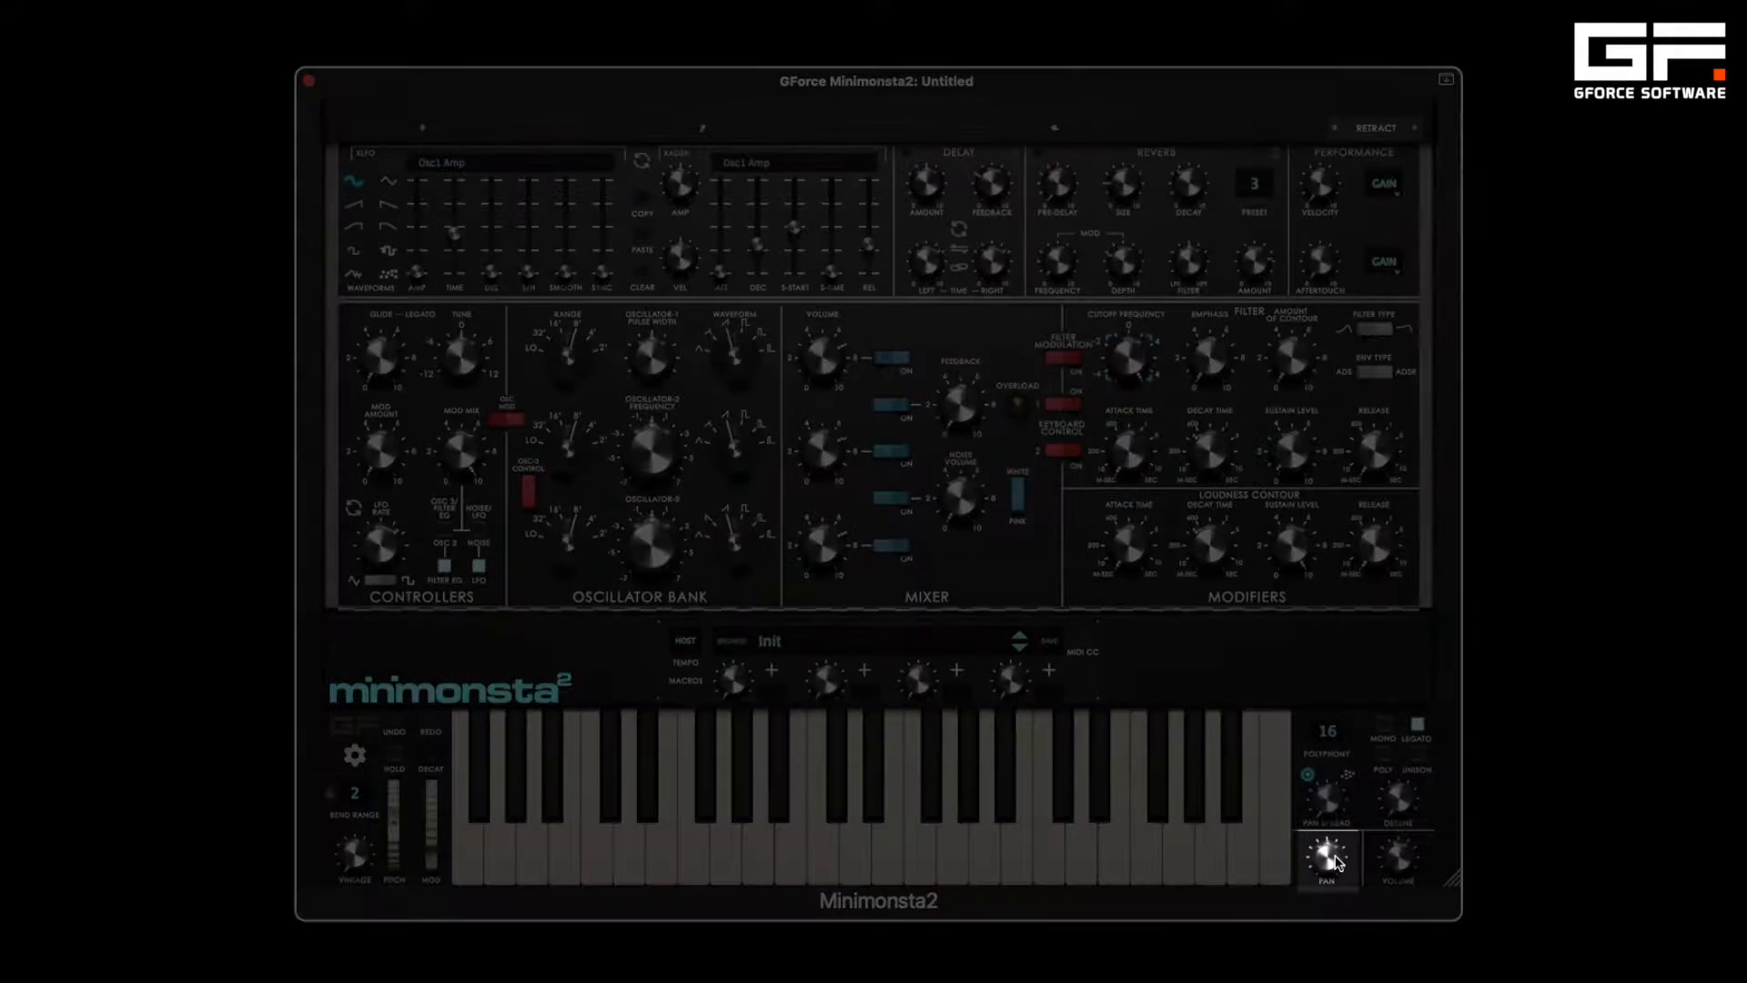
pyautogui.click(1333, 862)
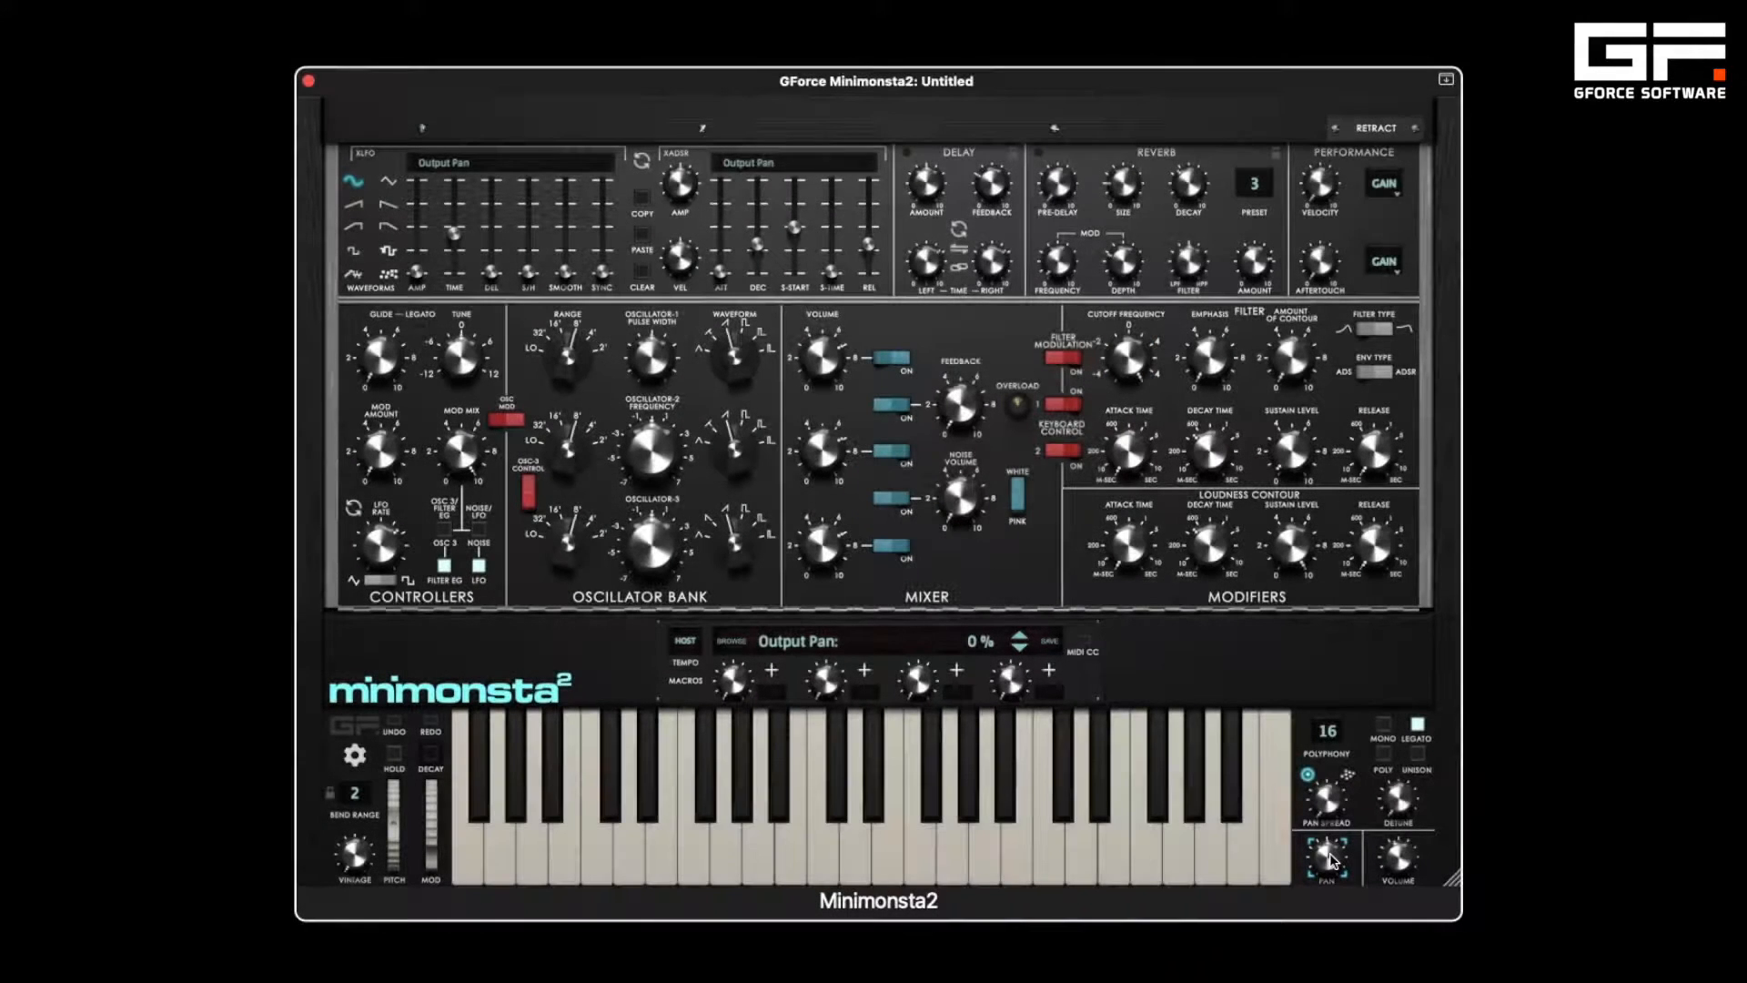
pyautogui.moveTo(1333, 862)
pyautogui.mouseDown()
pyautogui.moveTo(1324, 927)
pyautogui.moveTo(1319, 707)
pyautogui.moveTo(1325, 860)
pyautogui.mouseUp()
pyautogui.moveTo(414, 275); pyautogui.dragTo(418, 180)
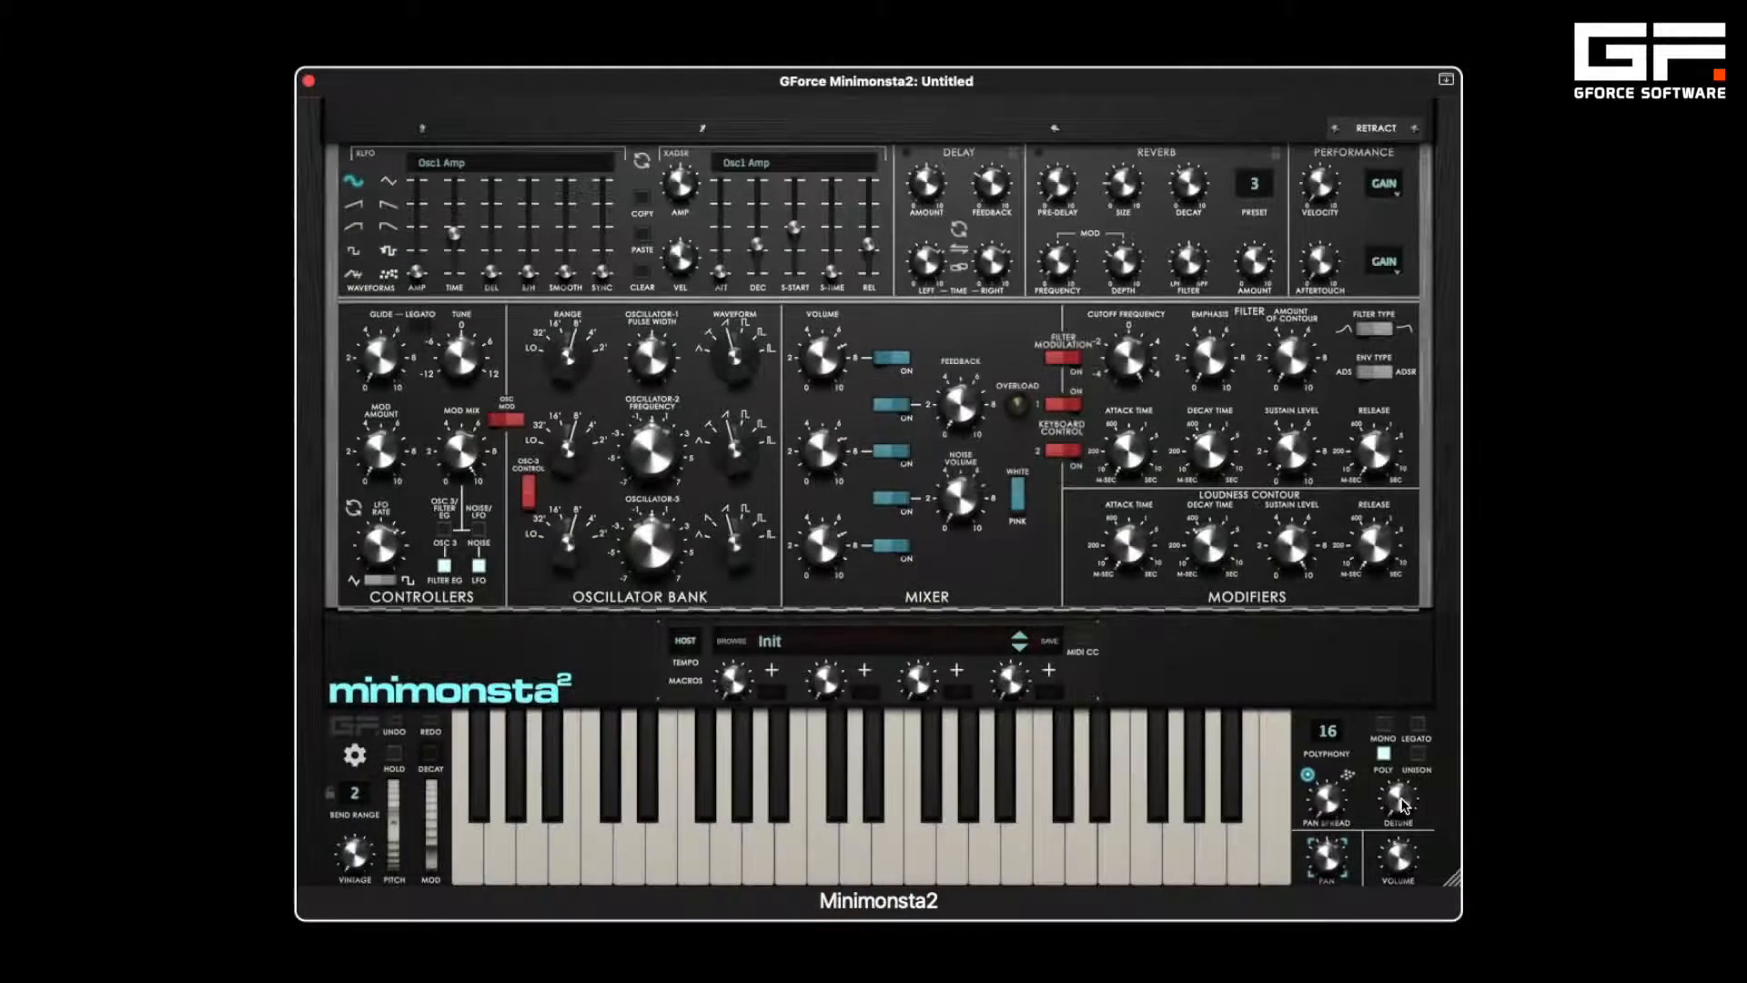
# - Raise the detune spread in Poly mode, and return it to 0%
pyautogui.click(1402, 801)
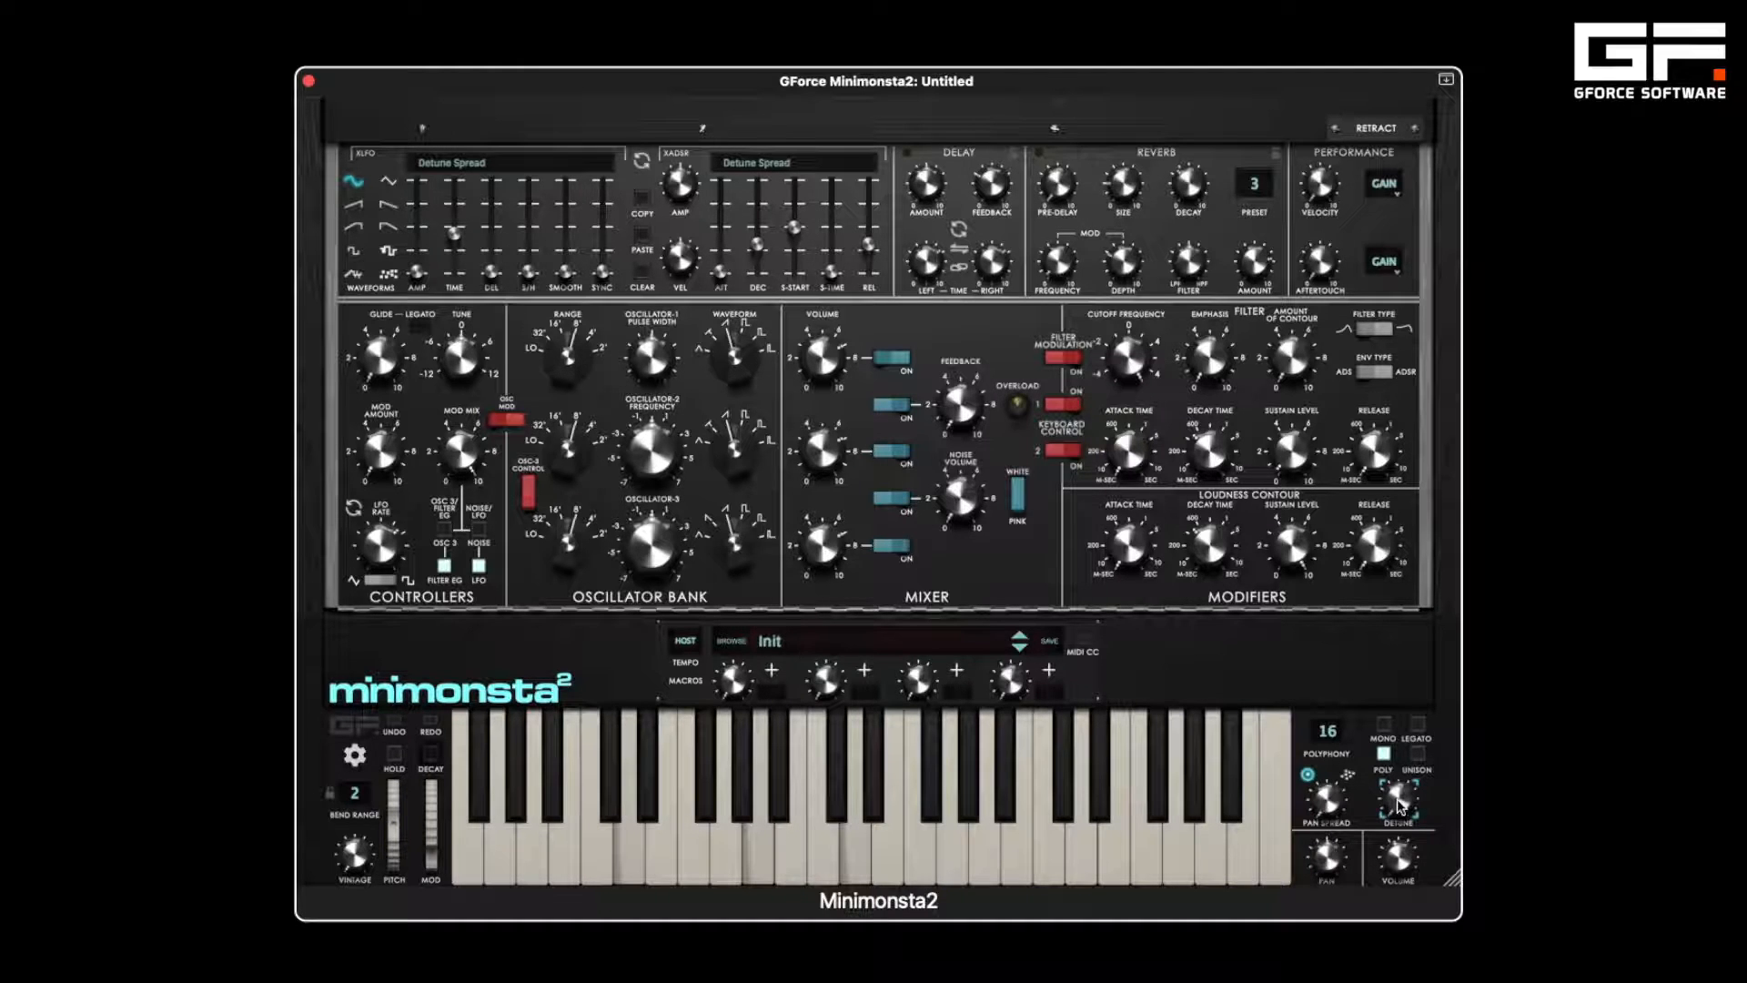
pyautogui.moveTo(1400, 805); pyautogui.dragTo(1371, 546)
pyautogui.moveTo(1400, 802); pyautogui.dragTo(1418, 979)
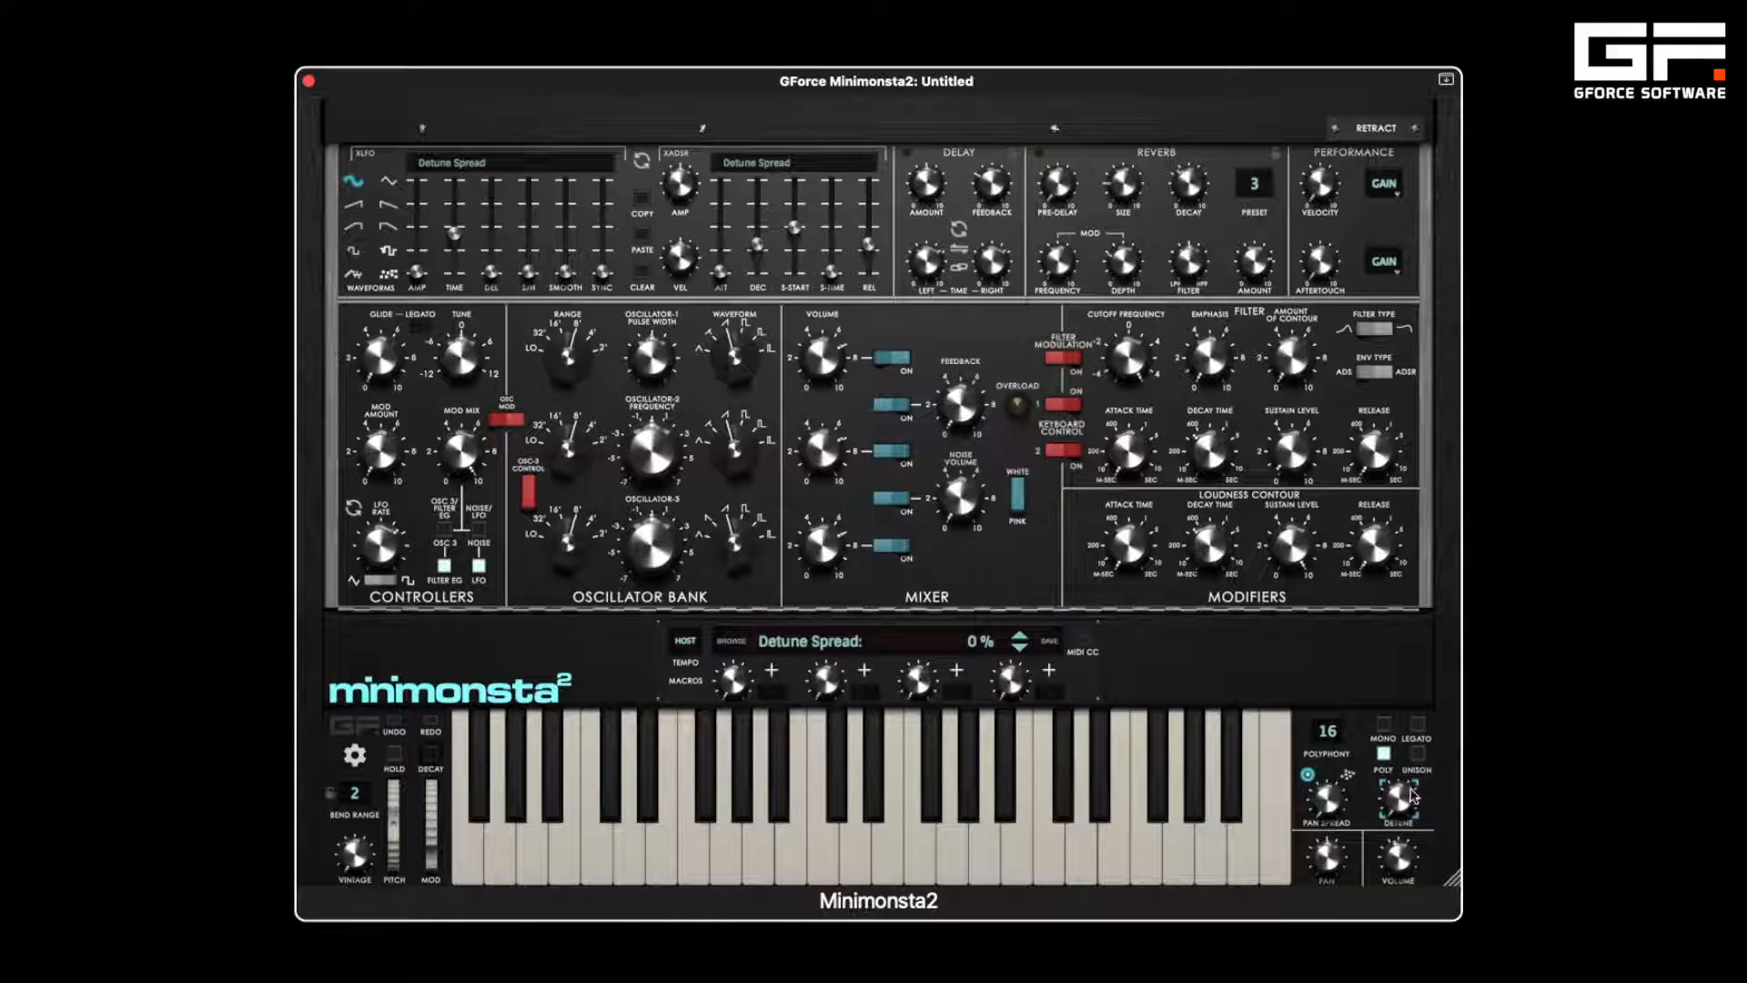
# - Turn on Unison and raise the detune spread, with the pan spread in its alternate mode at about 61%
pyautogui.click(1418, 755)
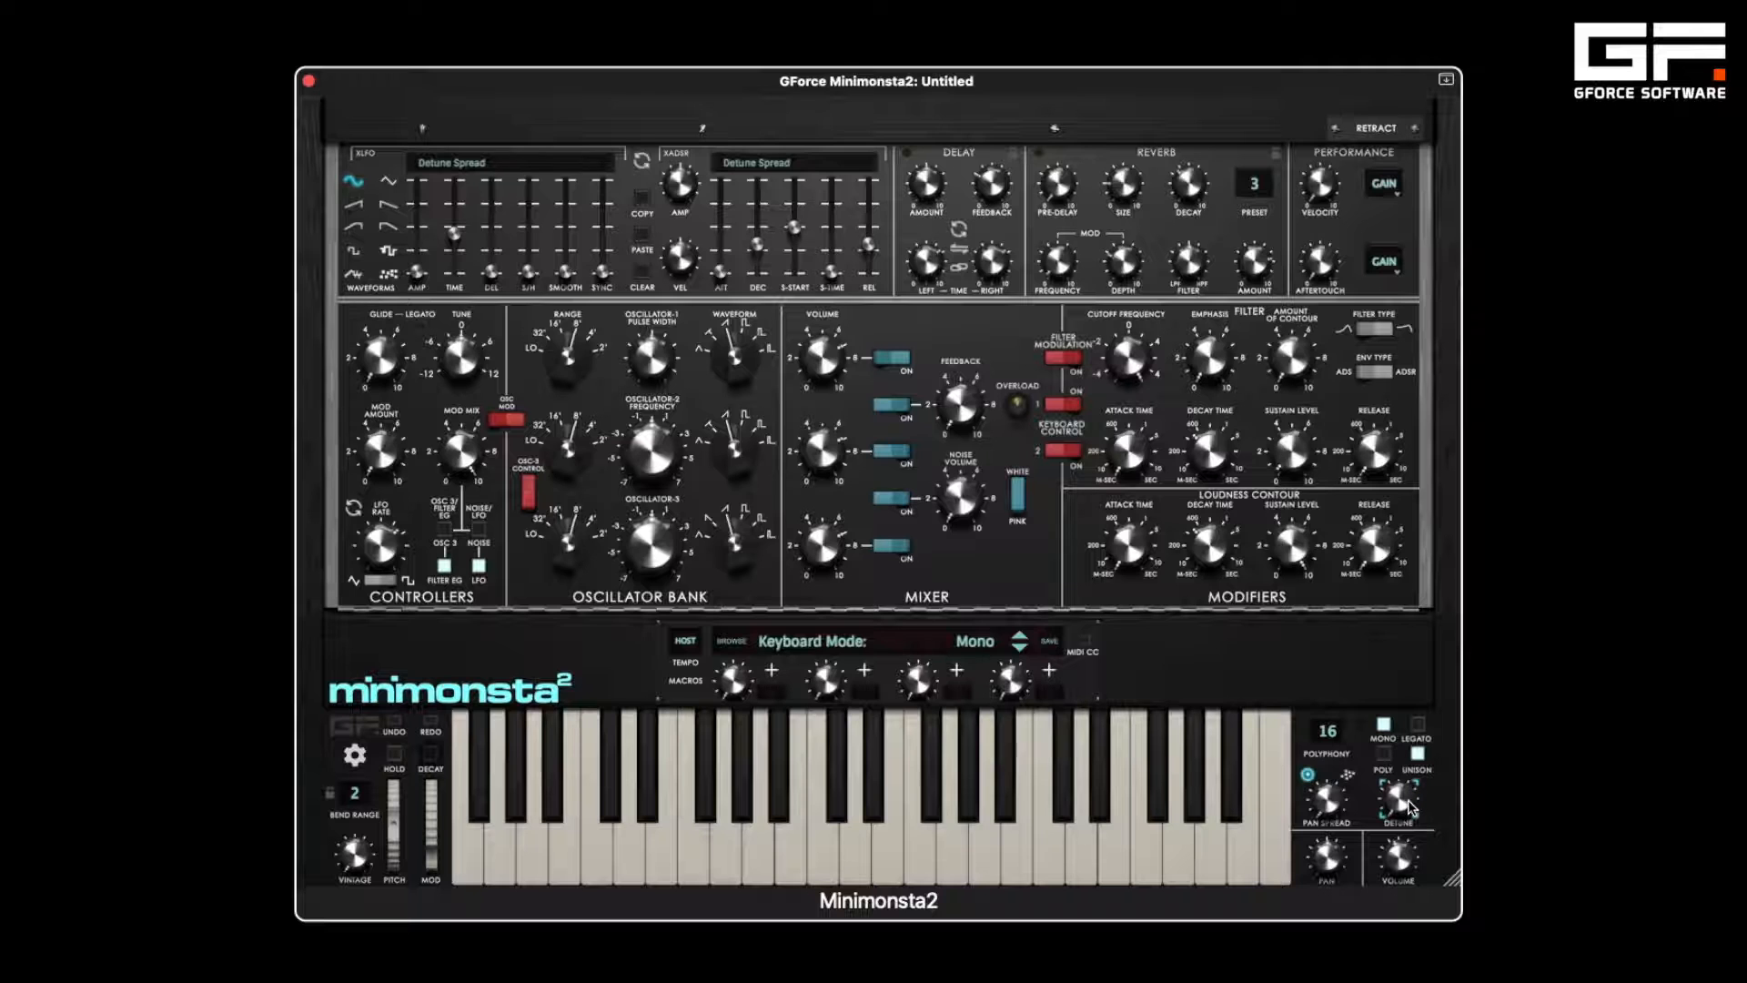
pyautogui.moveTo(1408, 807); pyautogui.dragTo(1400, 746)
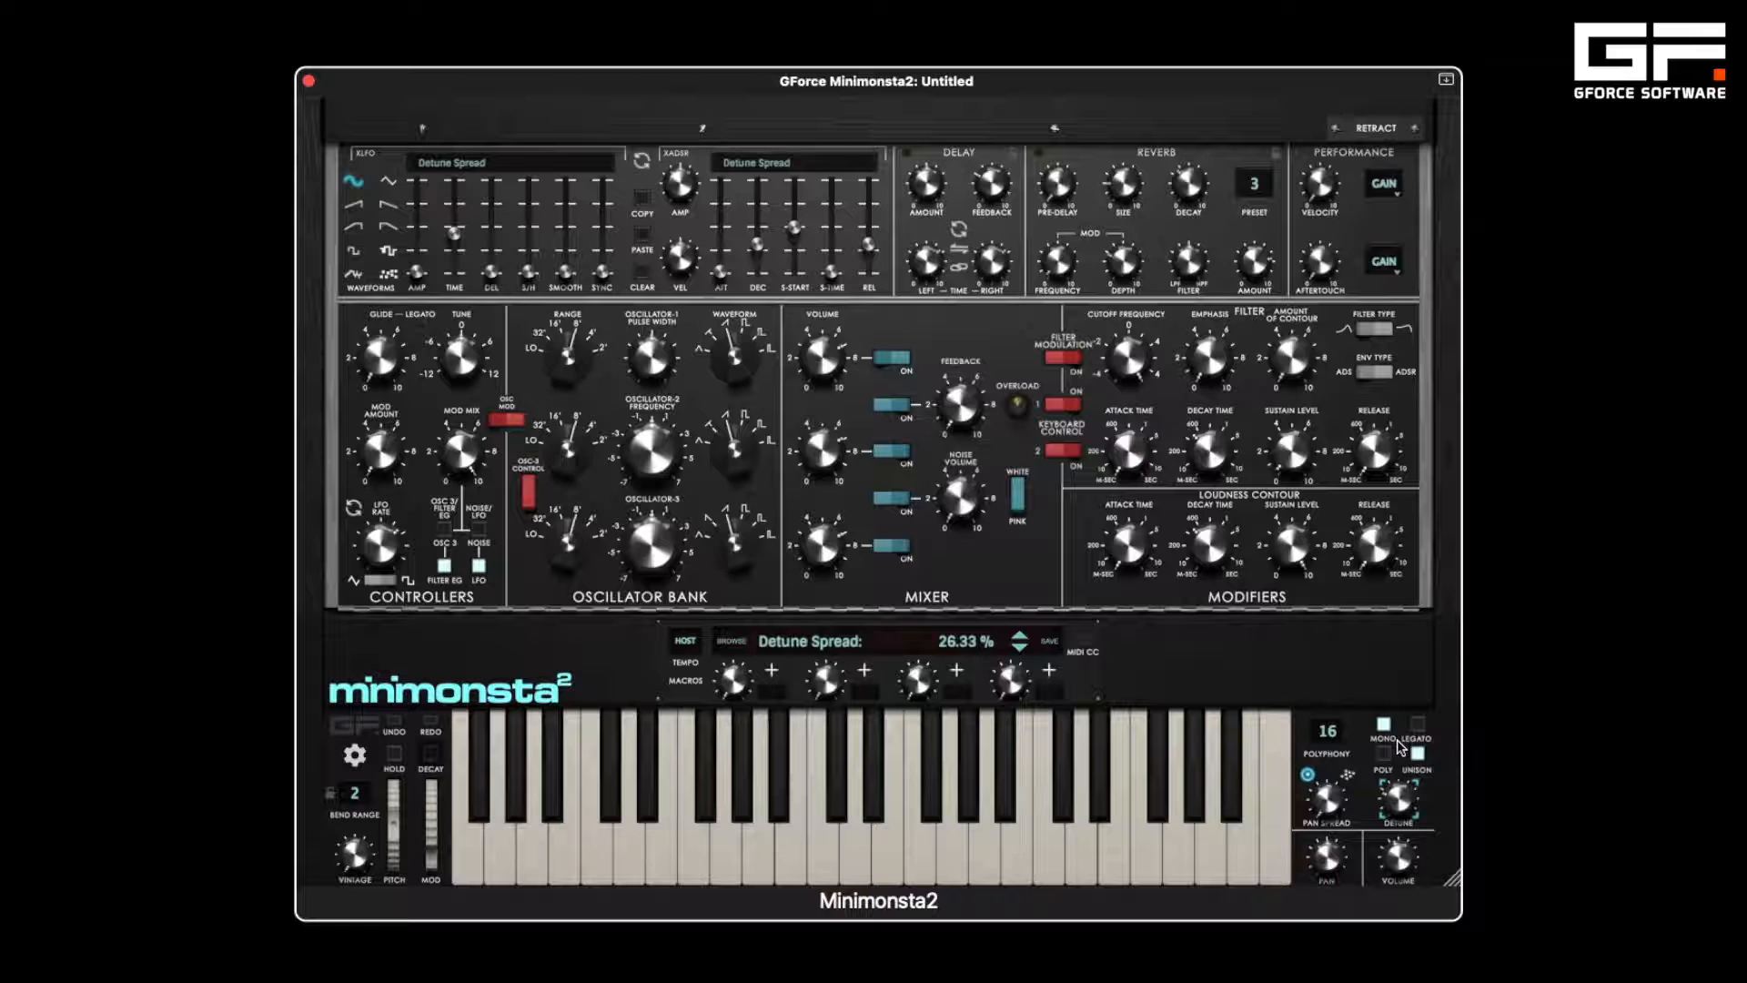
pyautogui.click(1348, 775)
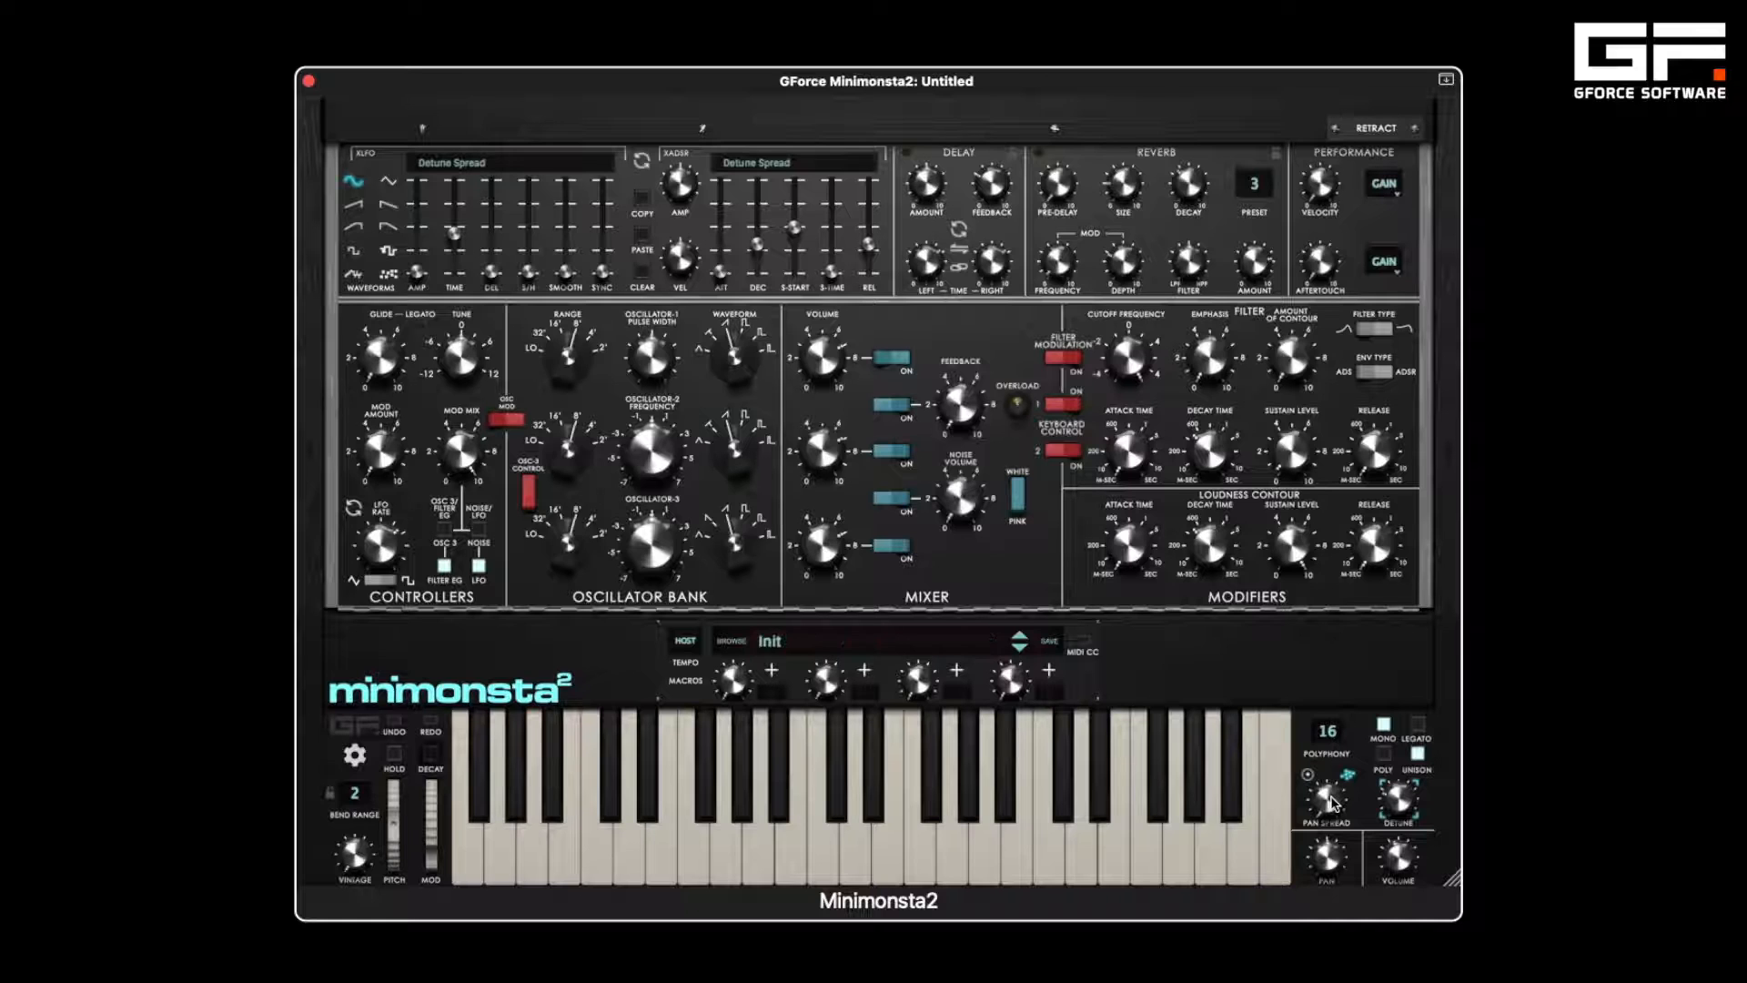
pyautogui.moveTo(1333, 803); pyautogui.dragTo(1319, 657)
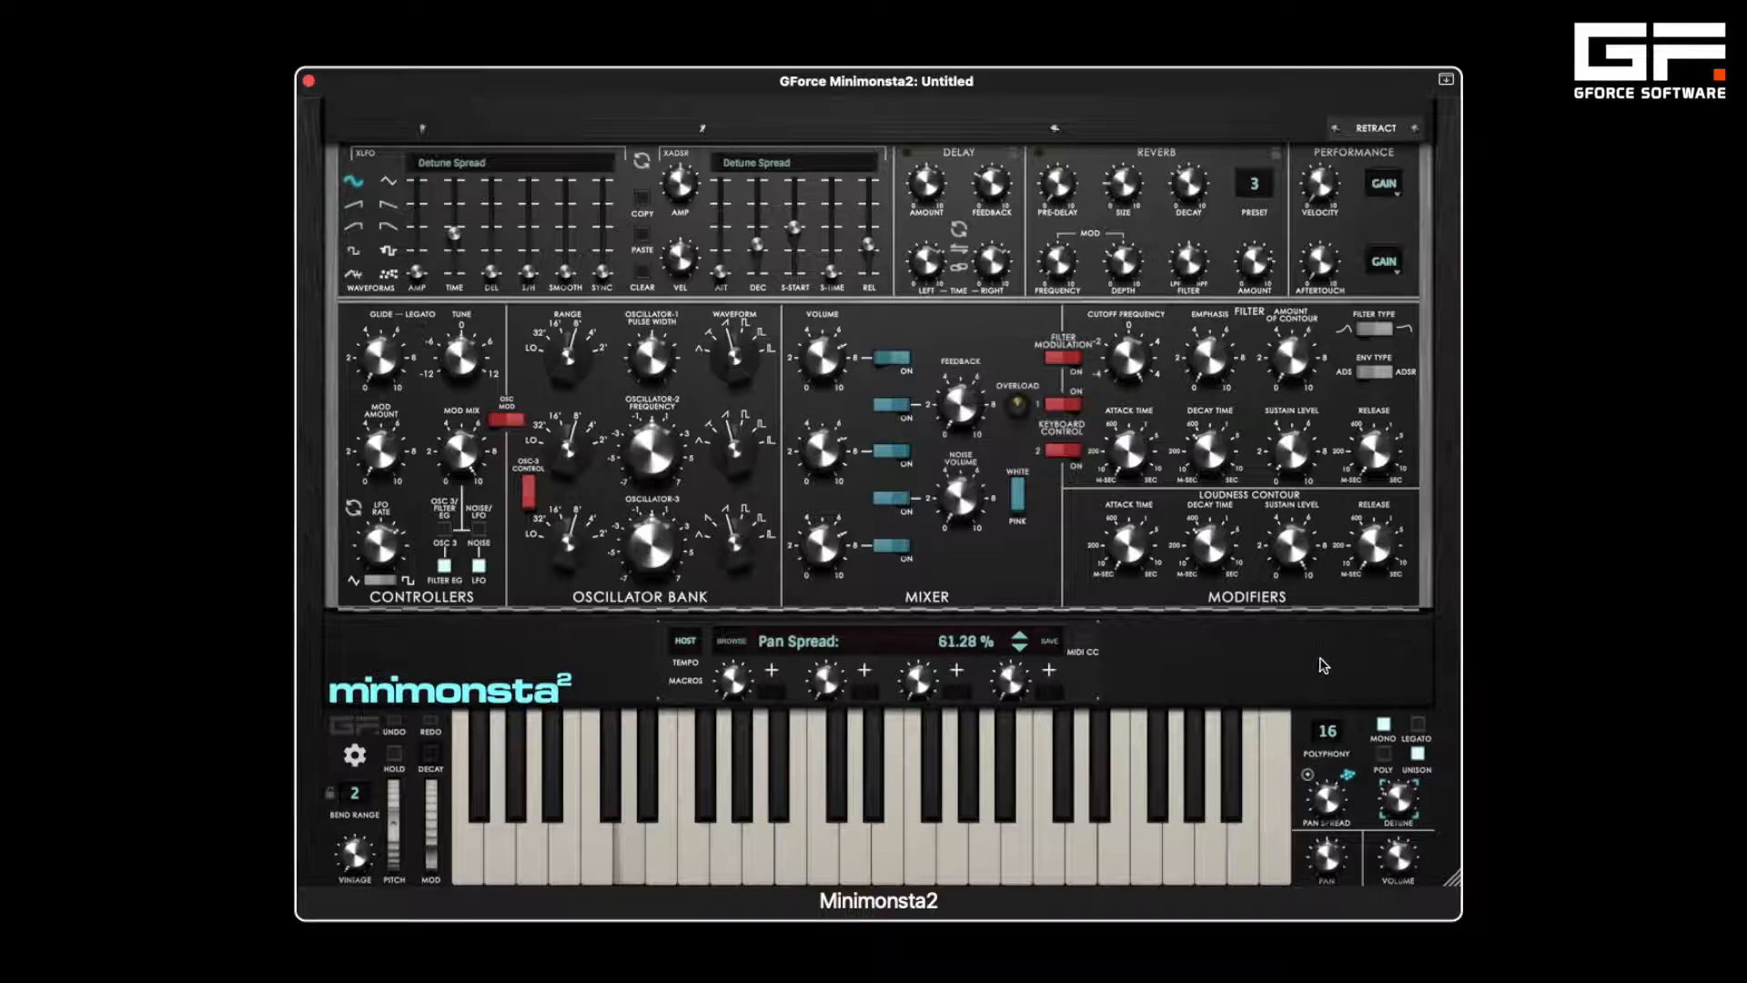
pyautogui.moveTo(1399, 801); pyautogui.dragTo(1392, 662)
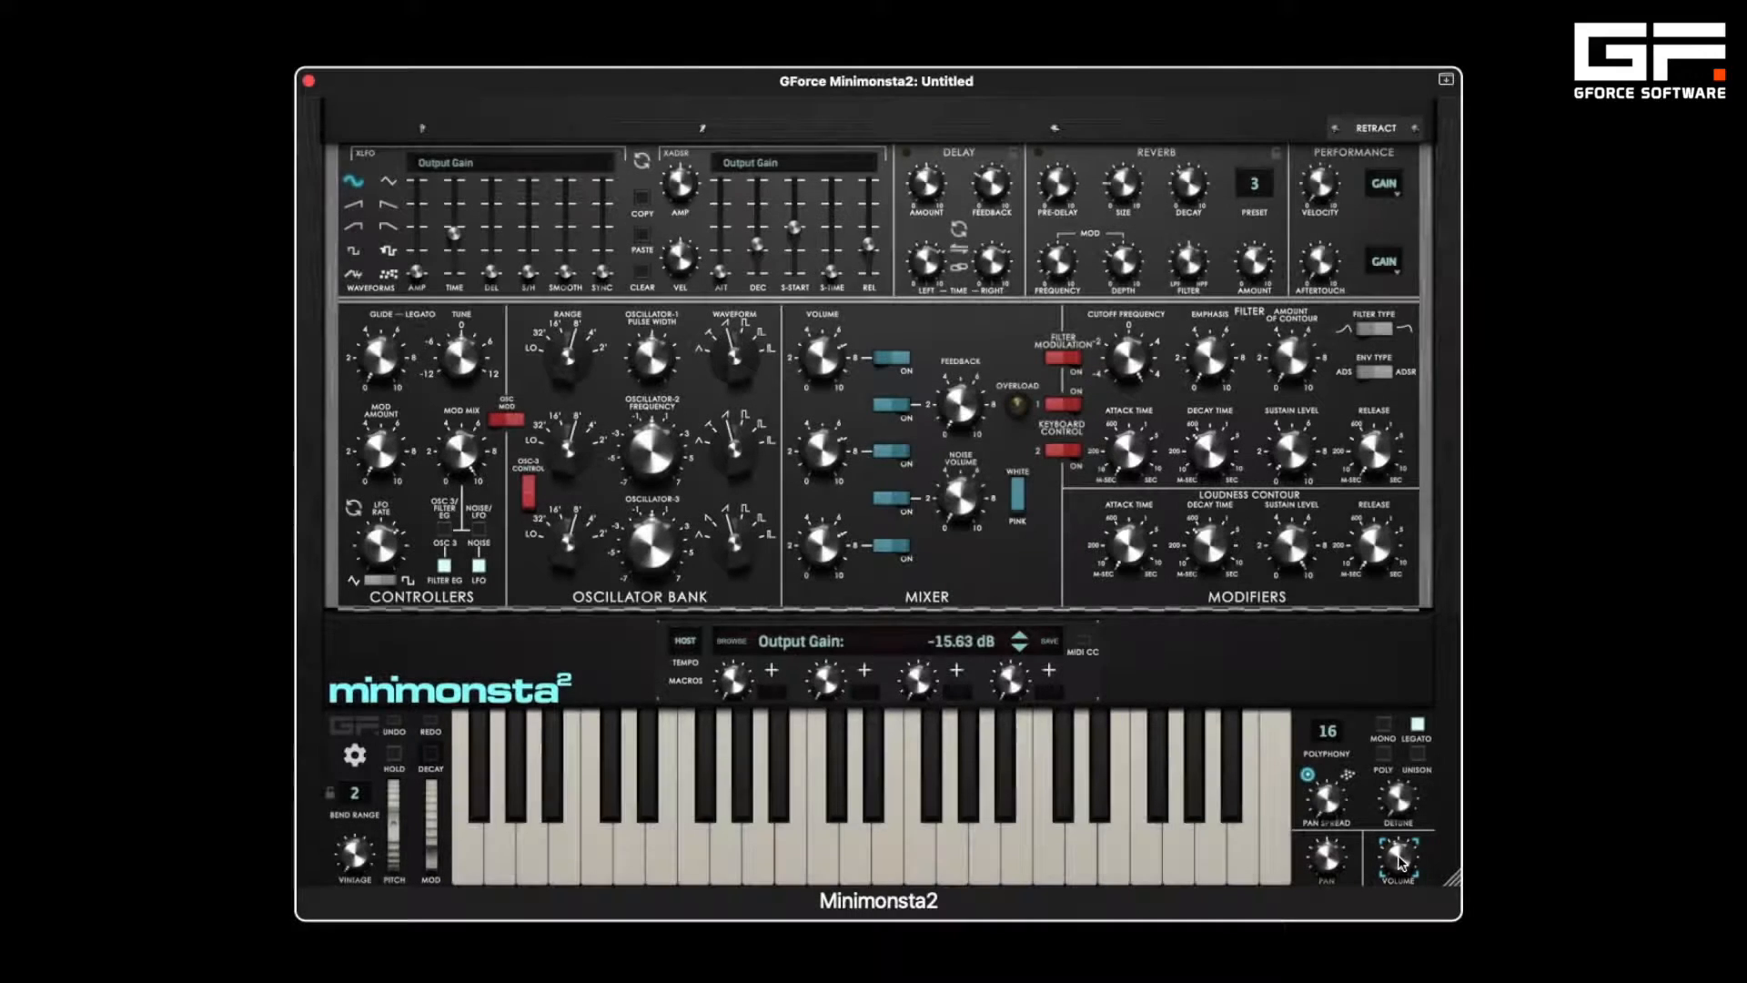
# - Turn down the output volume
pyautogui.moveTo(1399, 860); pyautogui.dragTo(1425, 972)
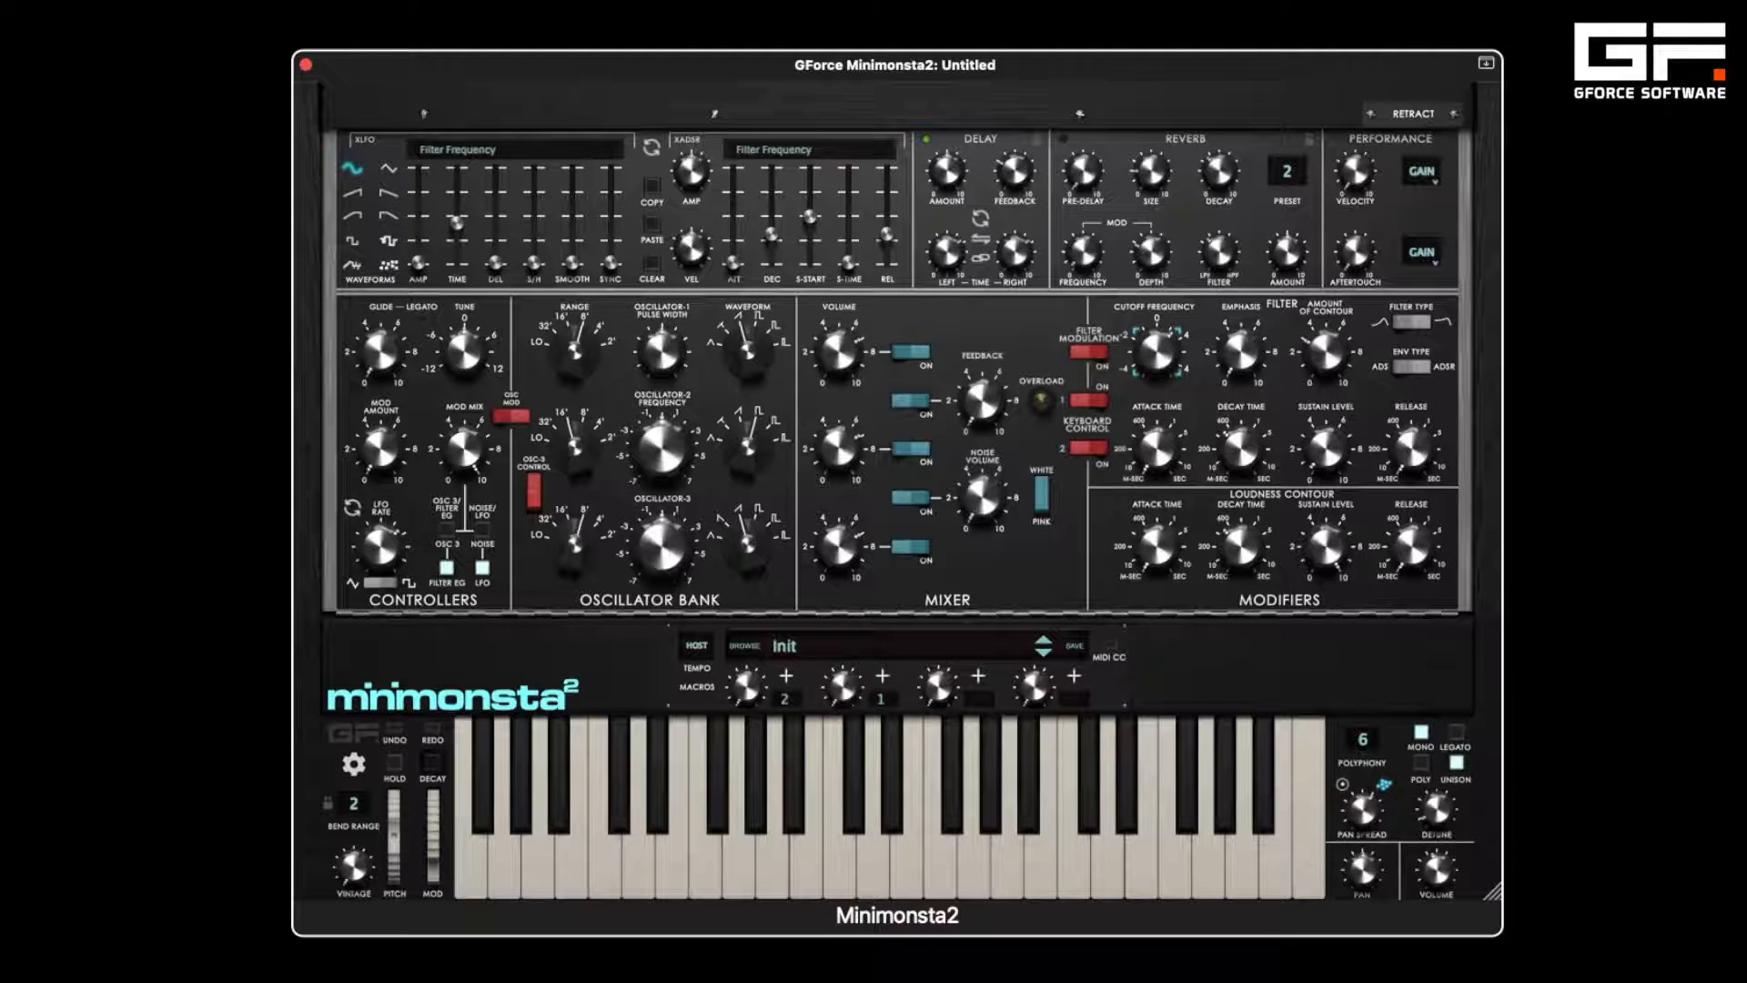
# - Start saving the patch and add a new collection tag named "Inspiring Presets"
pyautogui.click(1075, 646)
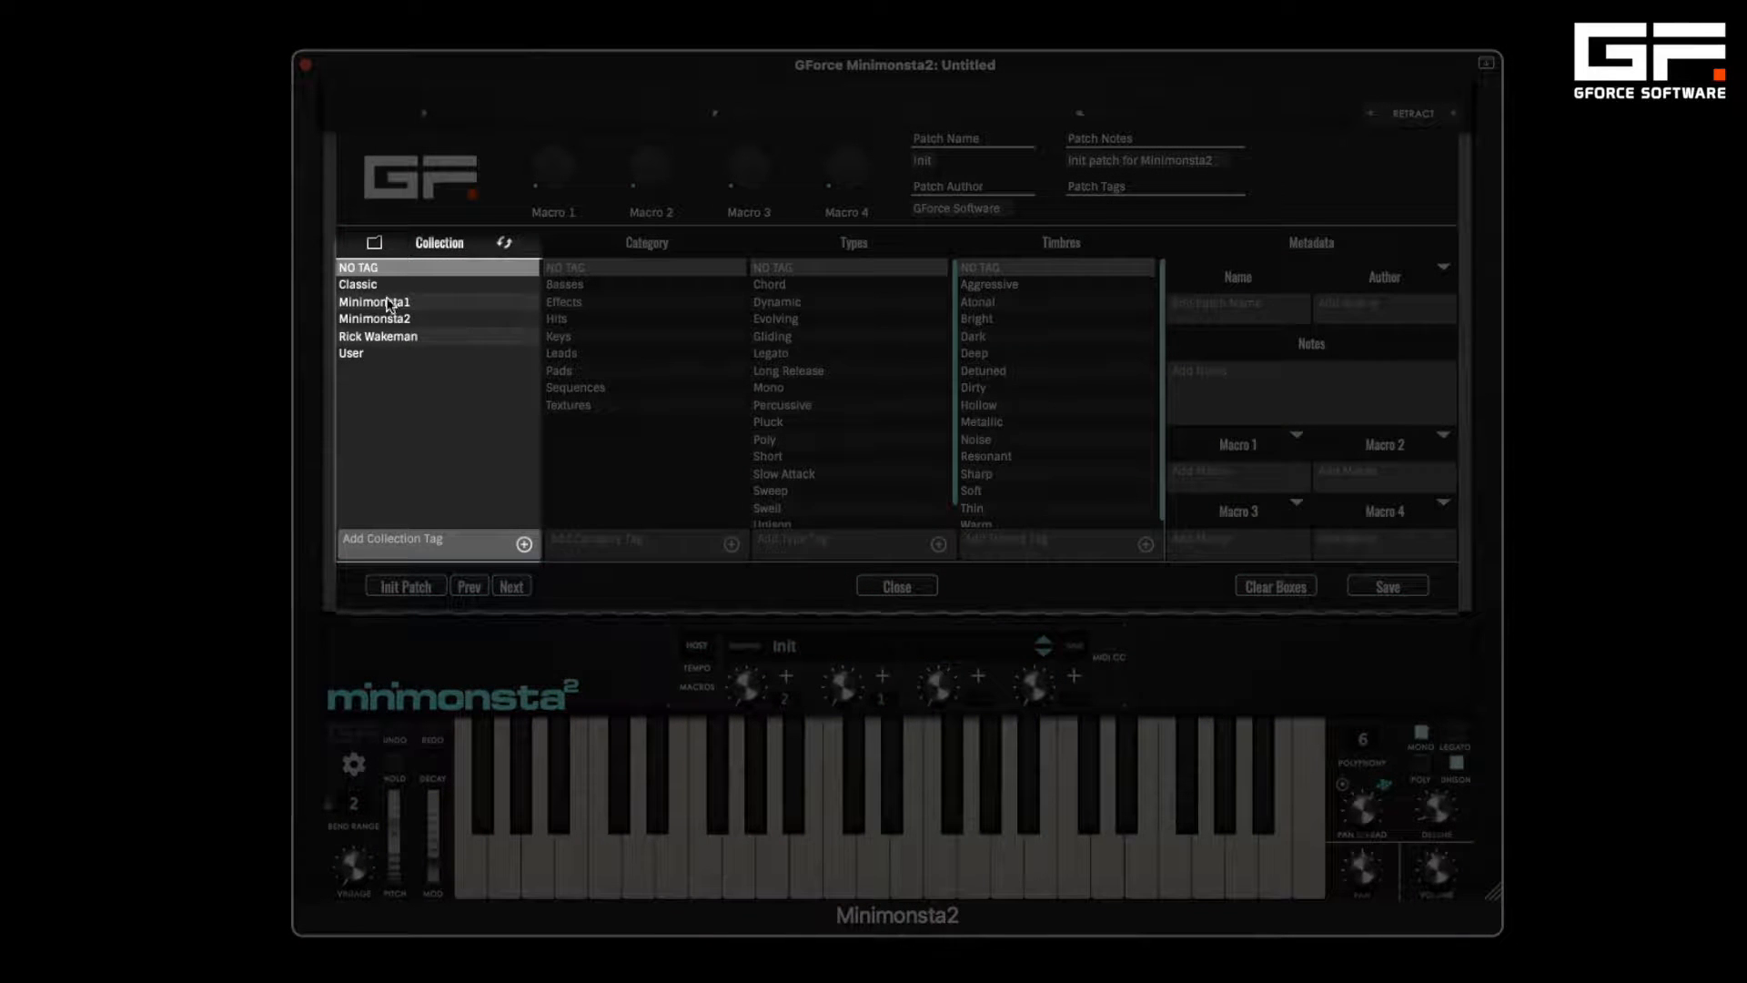
pyautogui.click(390, 354)
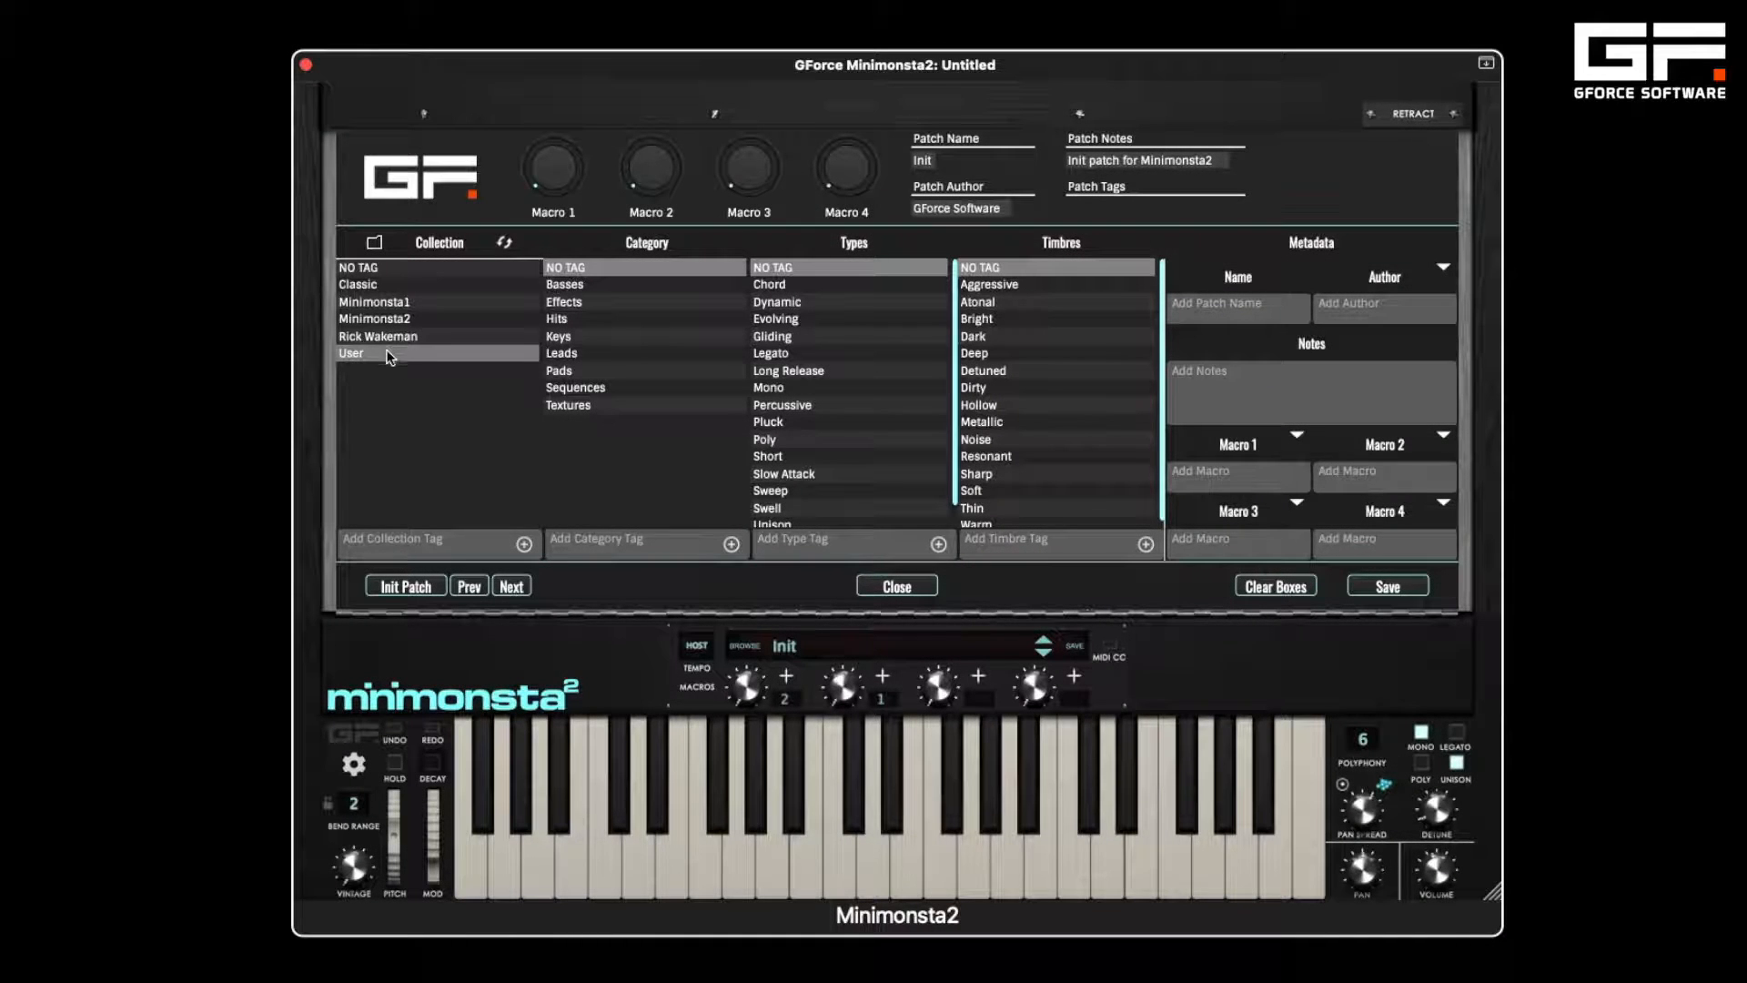
pyautogui.click(413, 540)
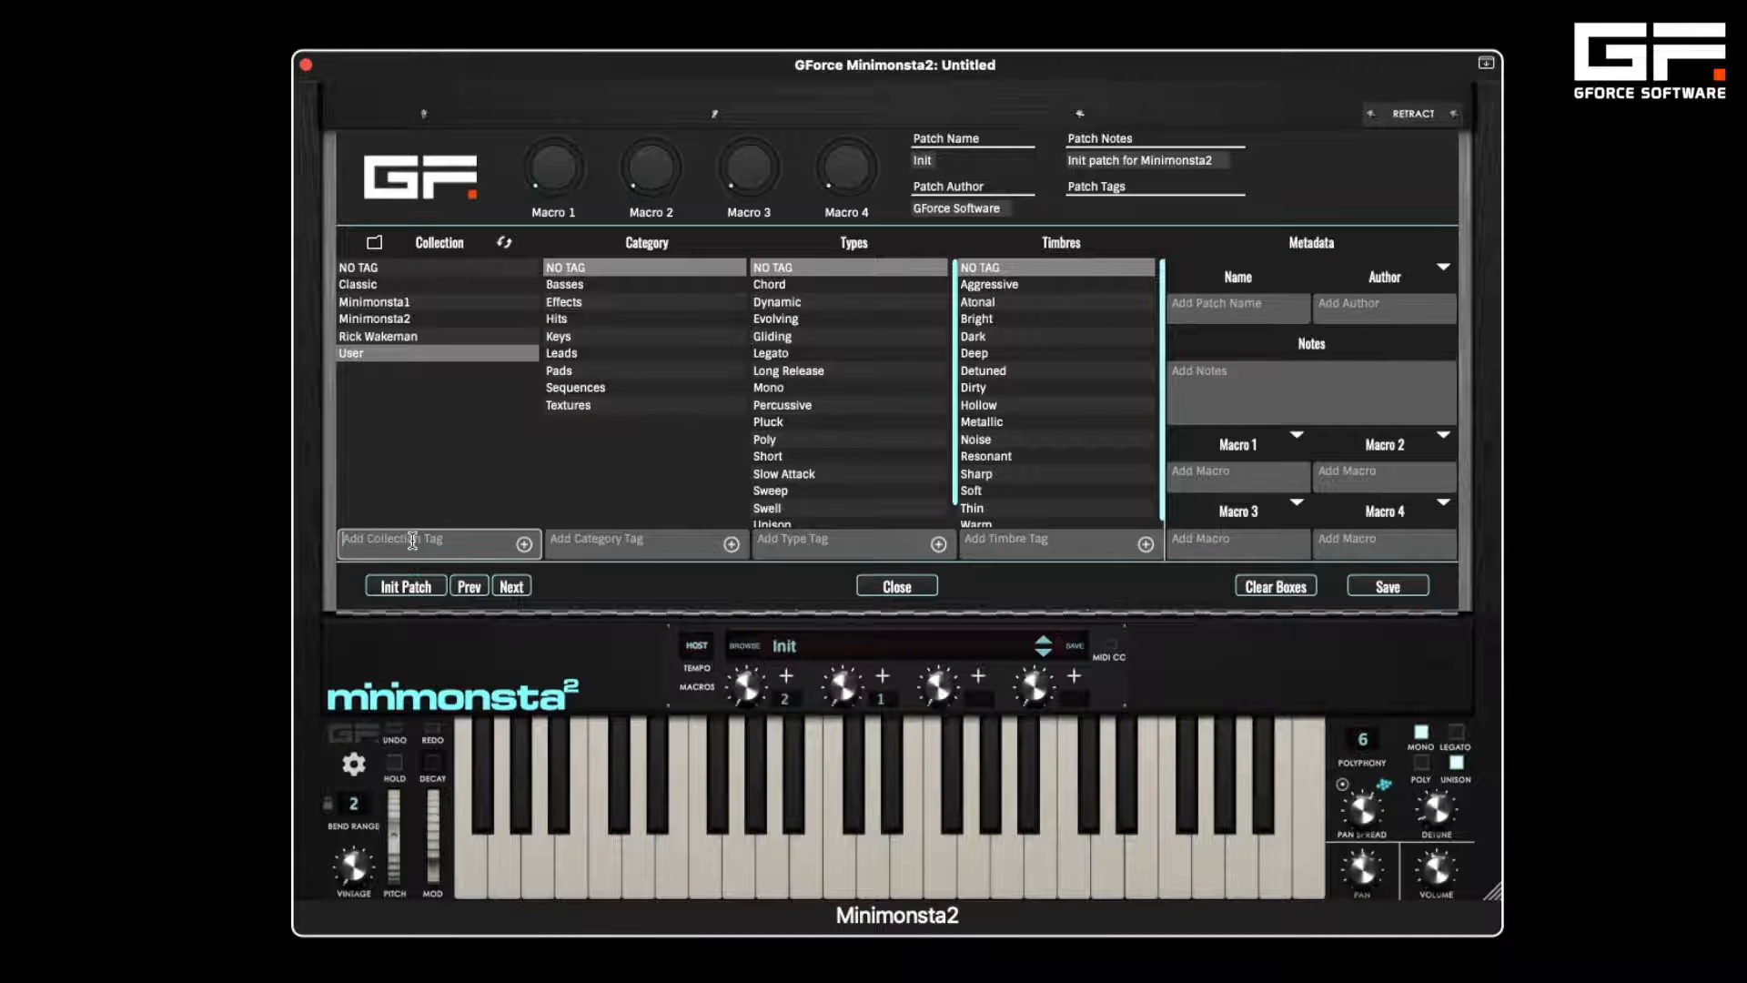
pyautogui.write('Inspiring Presets')
pyautogui.click(524, 544)
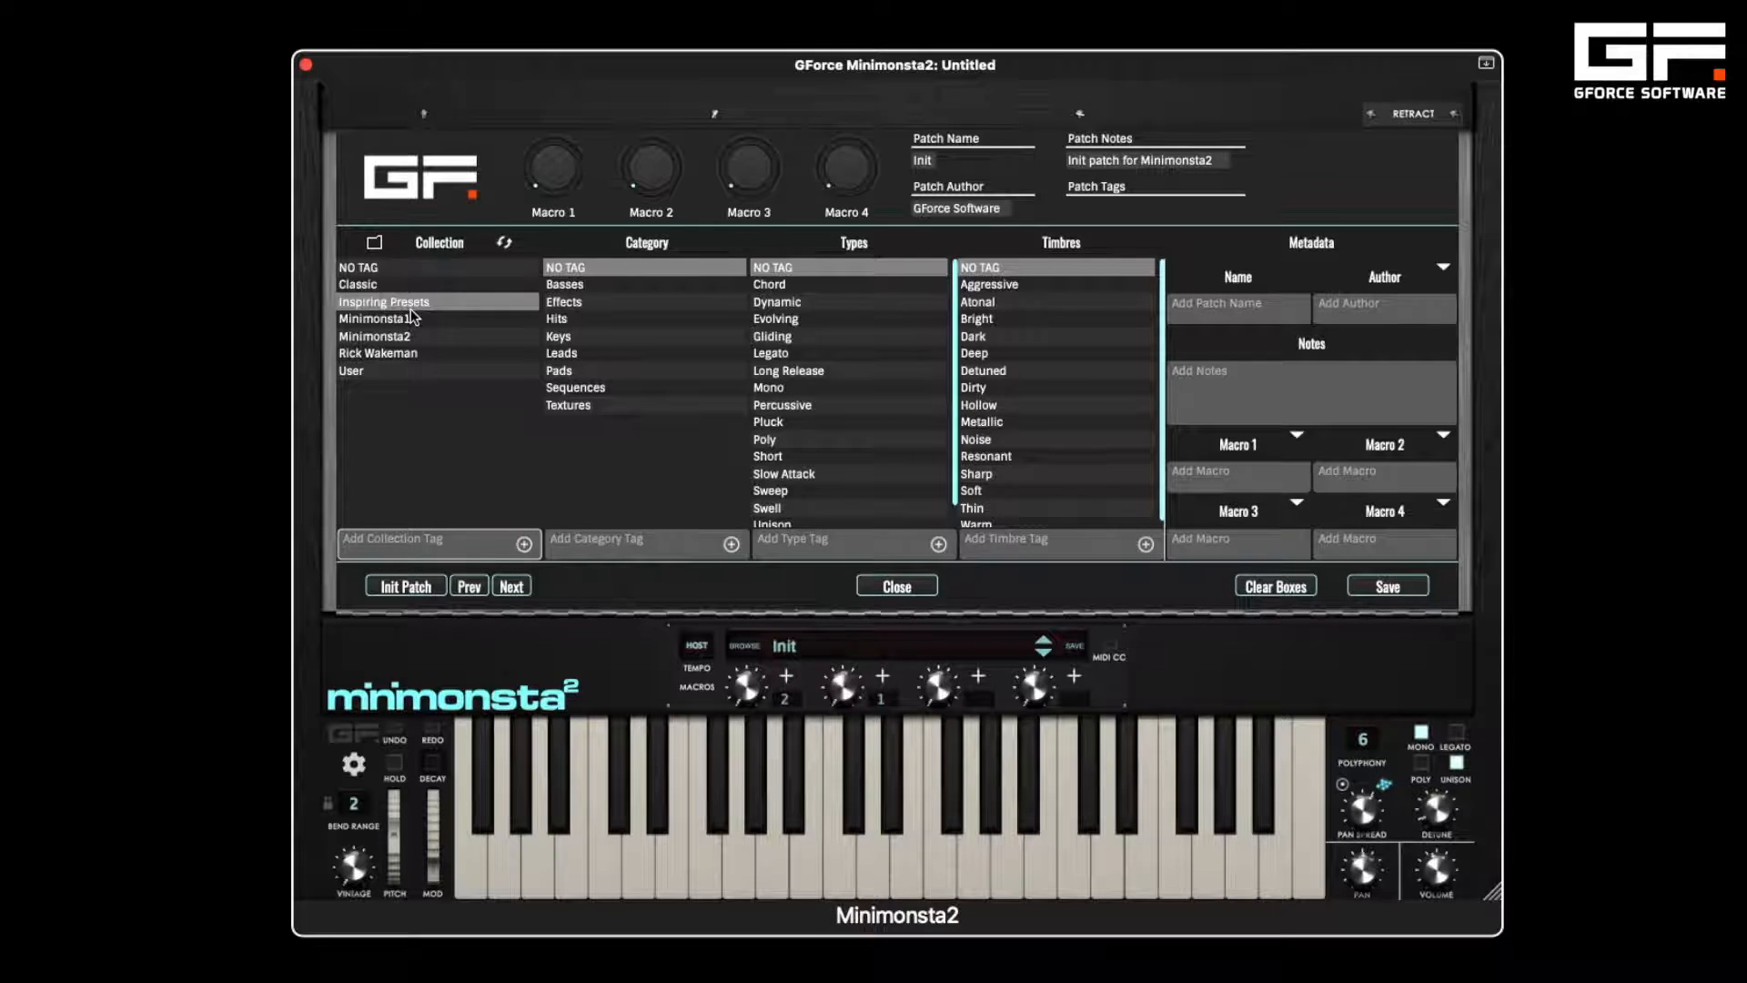
# - Tag the patch with the Basses category after trying Textures
pyautogui.click(563, 286)
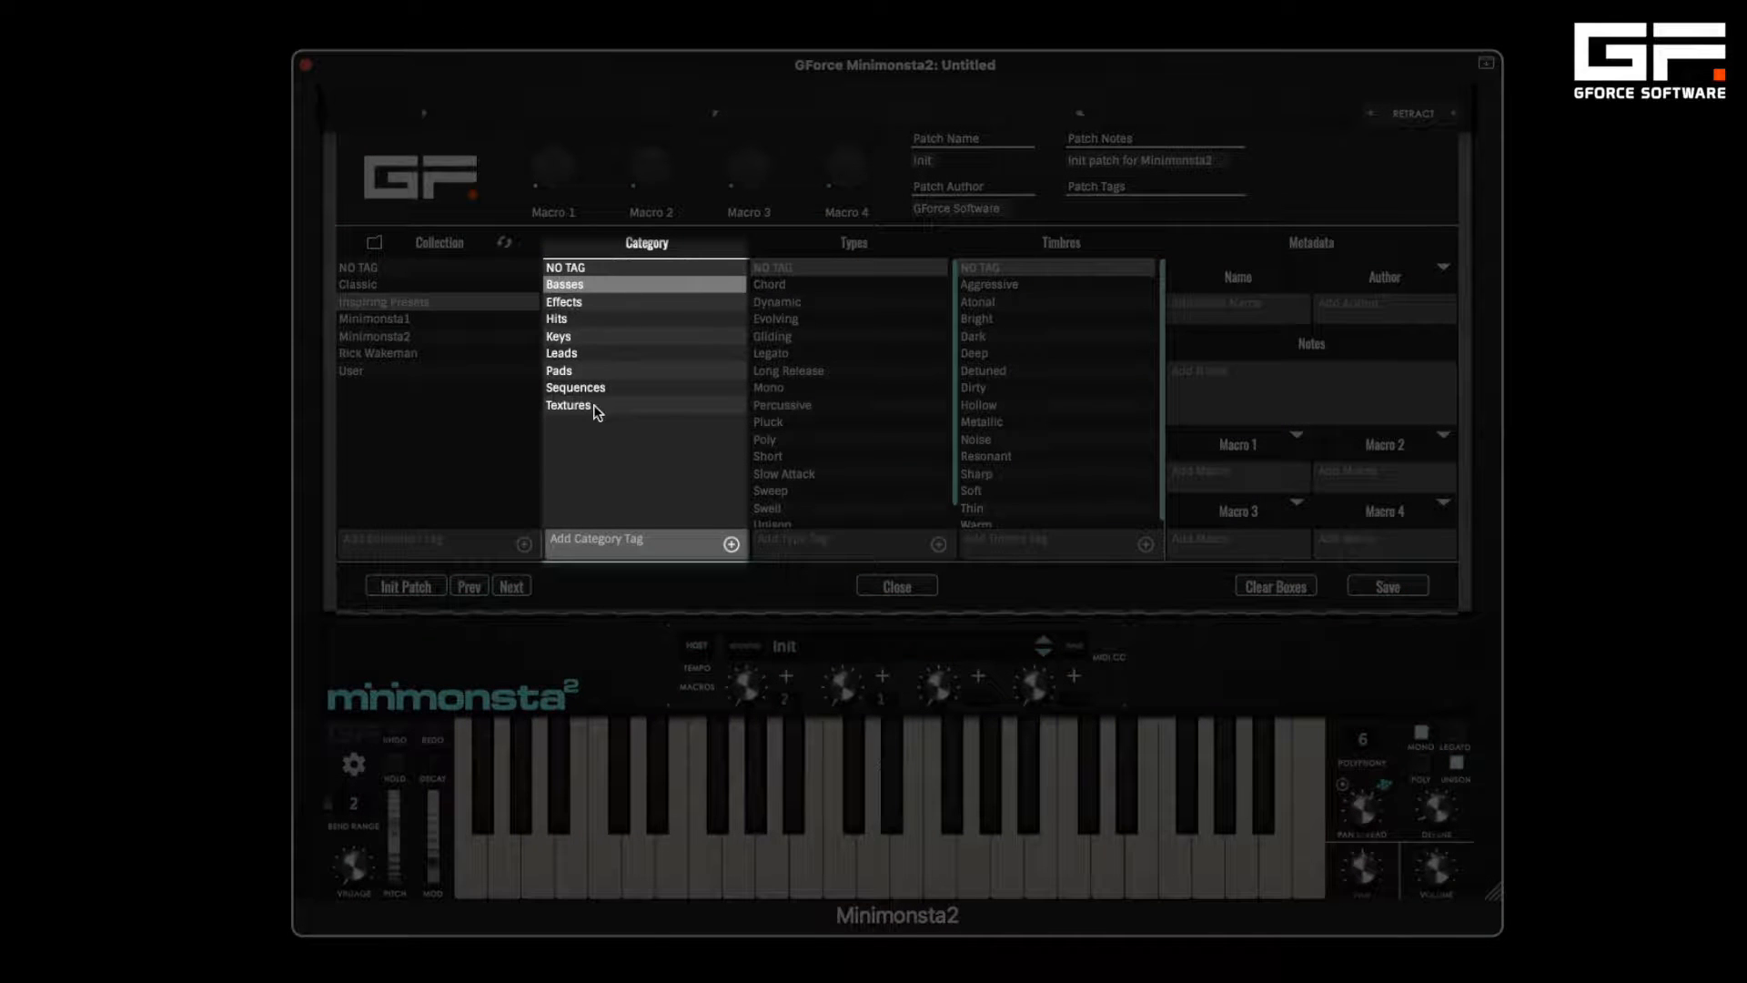
pyautogui.click(593, 406)
pyautogui.click(612, 546)
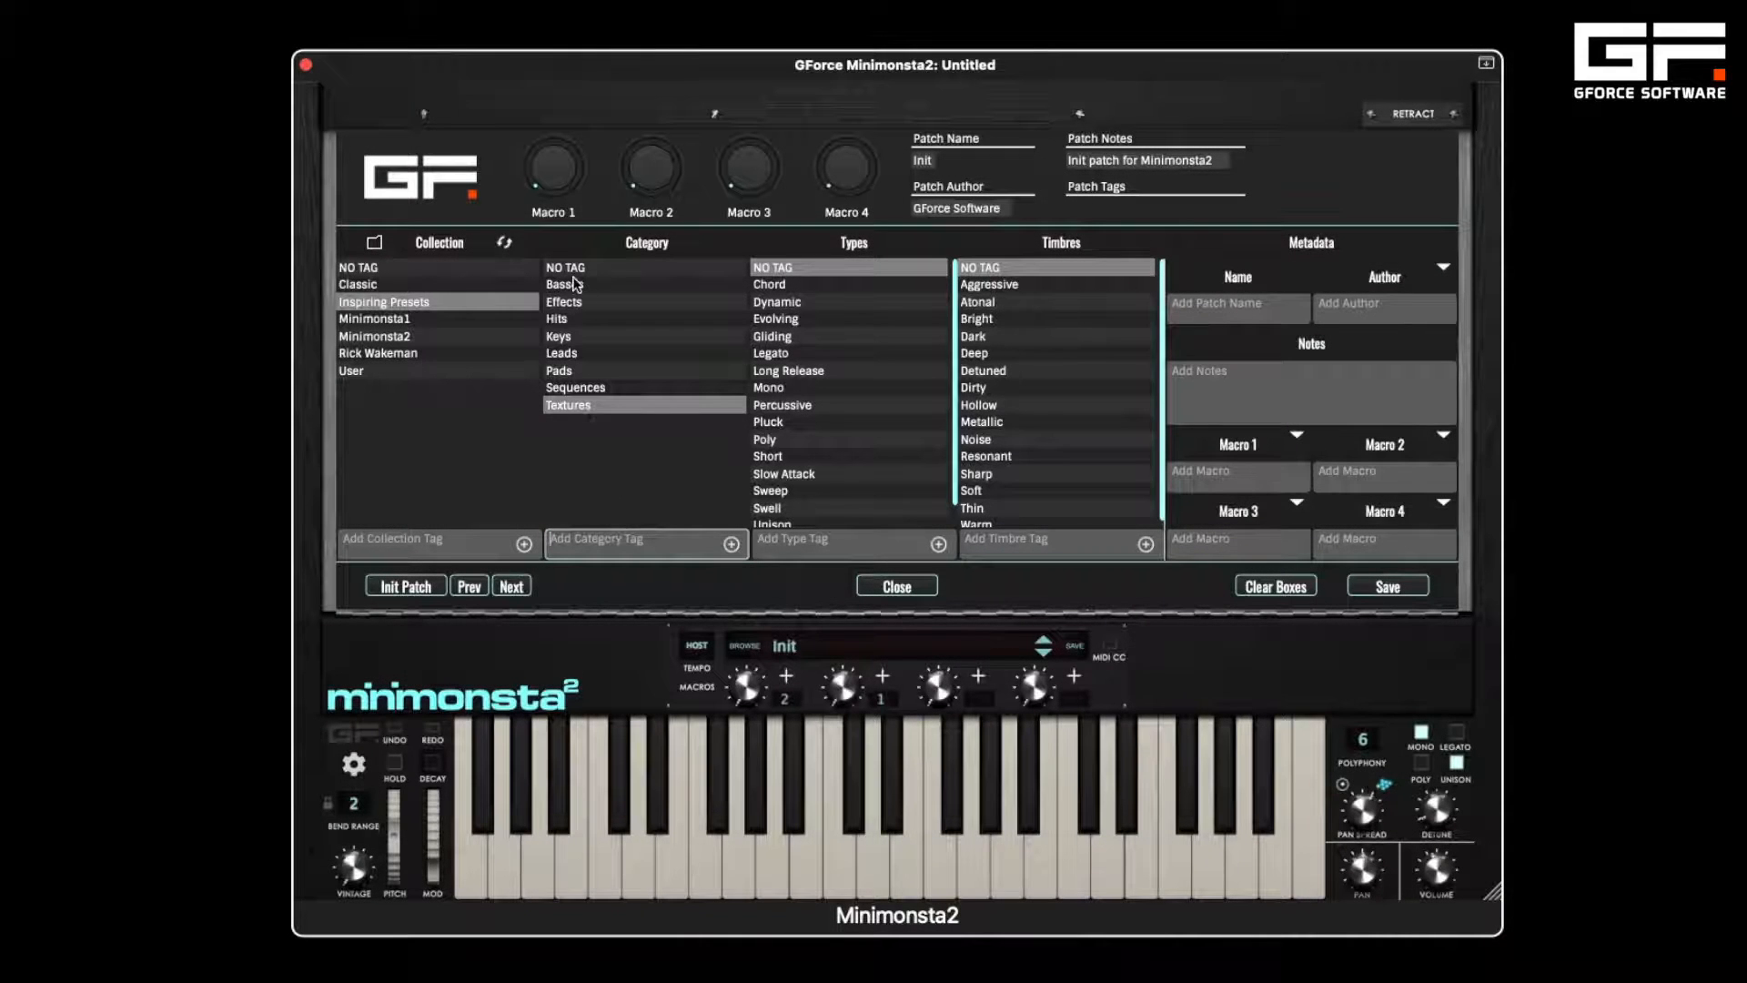
pyautogui.click(575, 286)
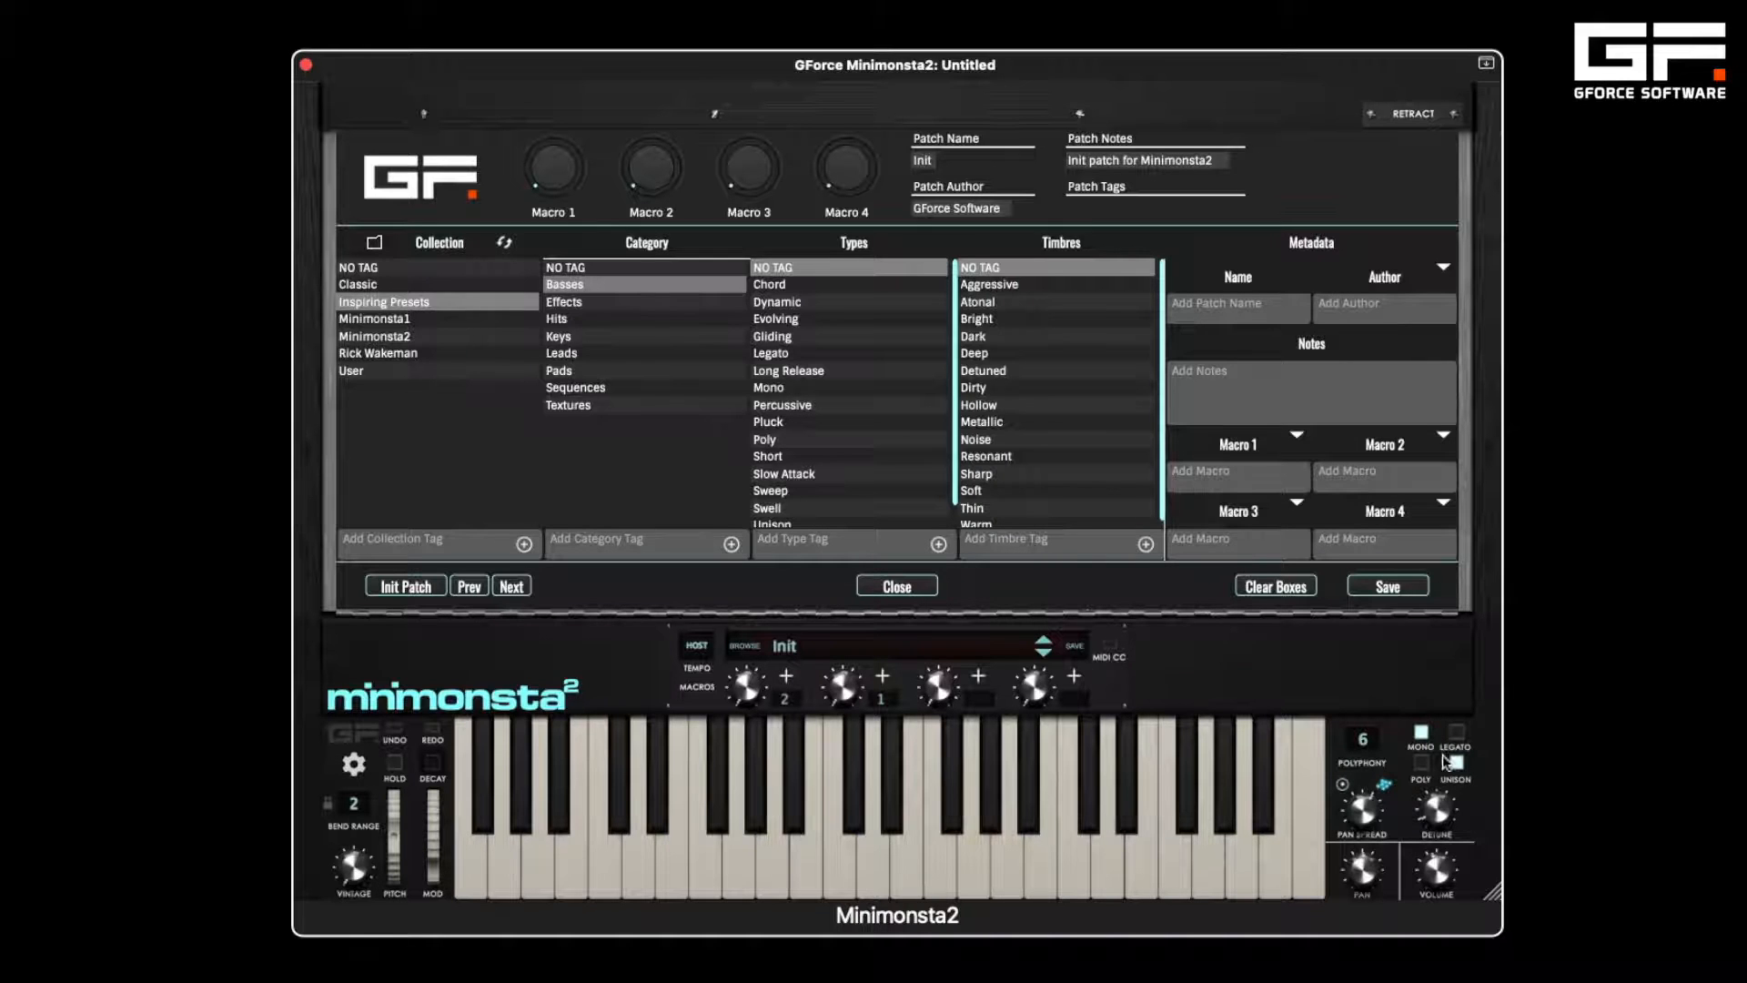
# - Tag the patch with the Mono, Unison and Wide types
pyautogui.click(810, 383)
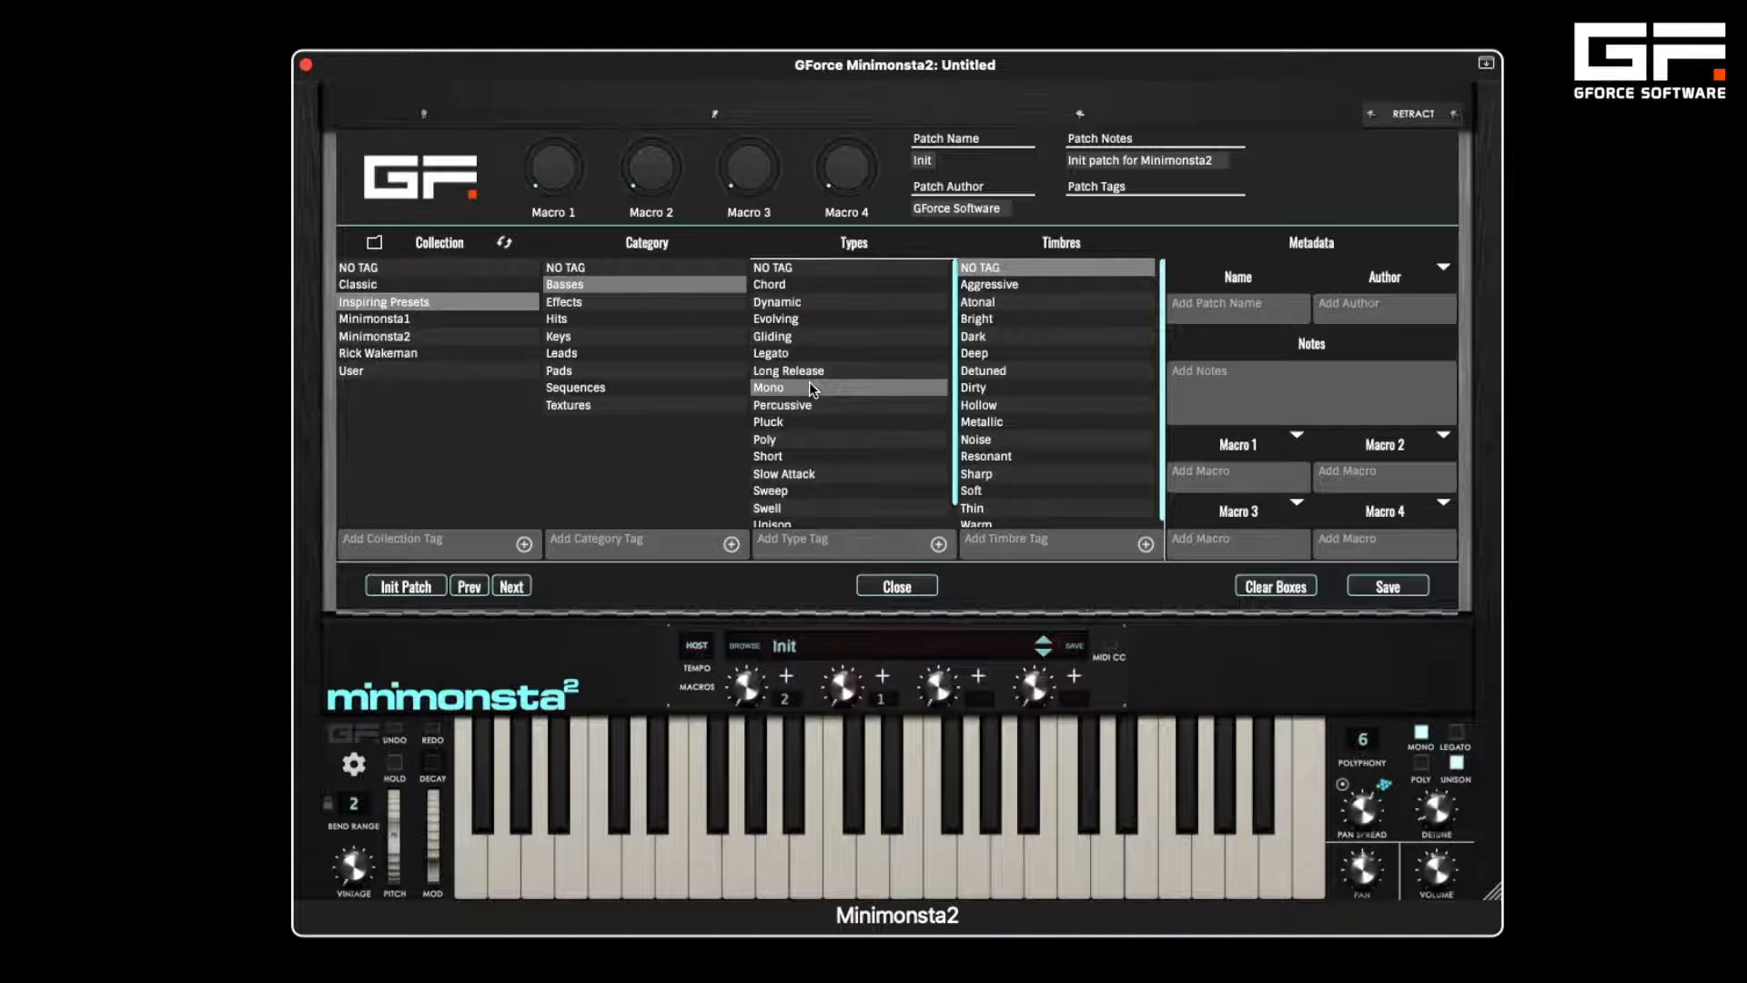
pyautogui.scroll(-2, 792, 496)
pyautogui.click(788, 501)
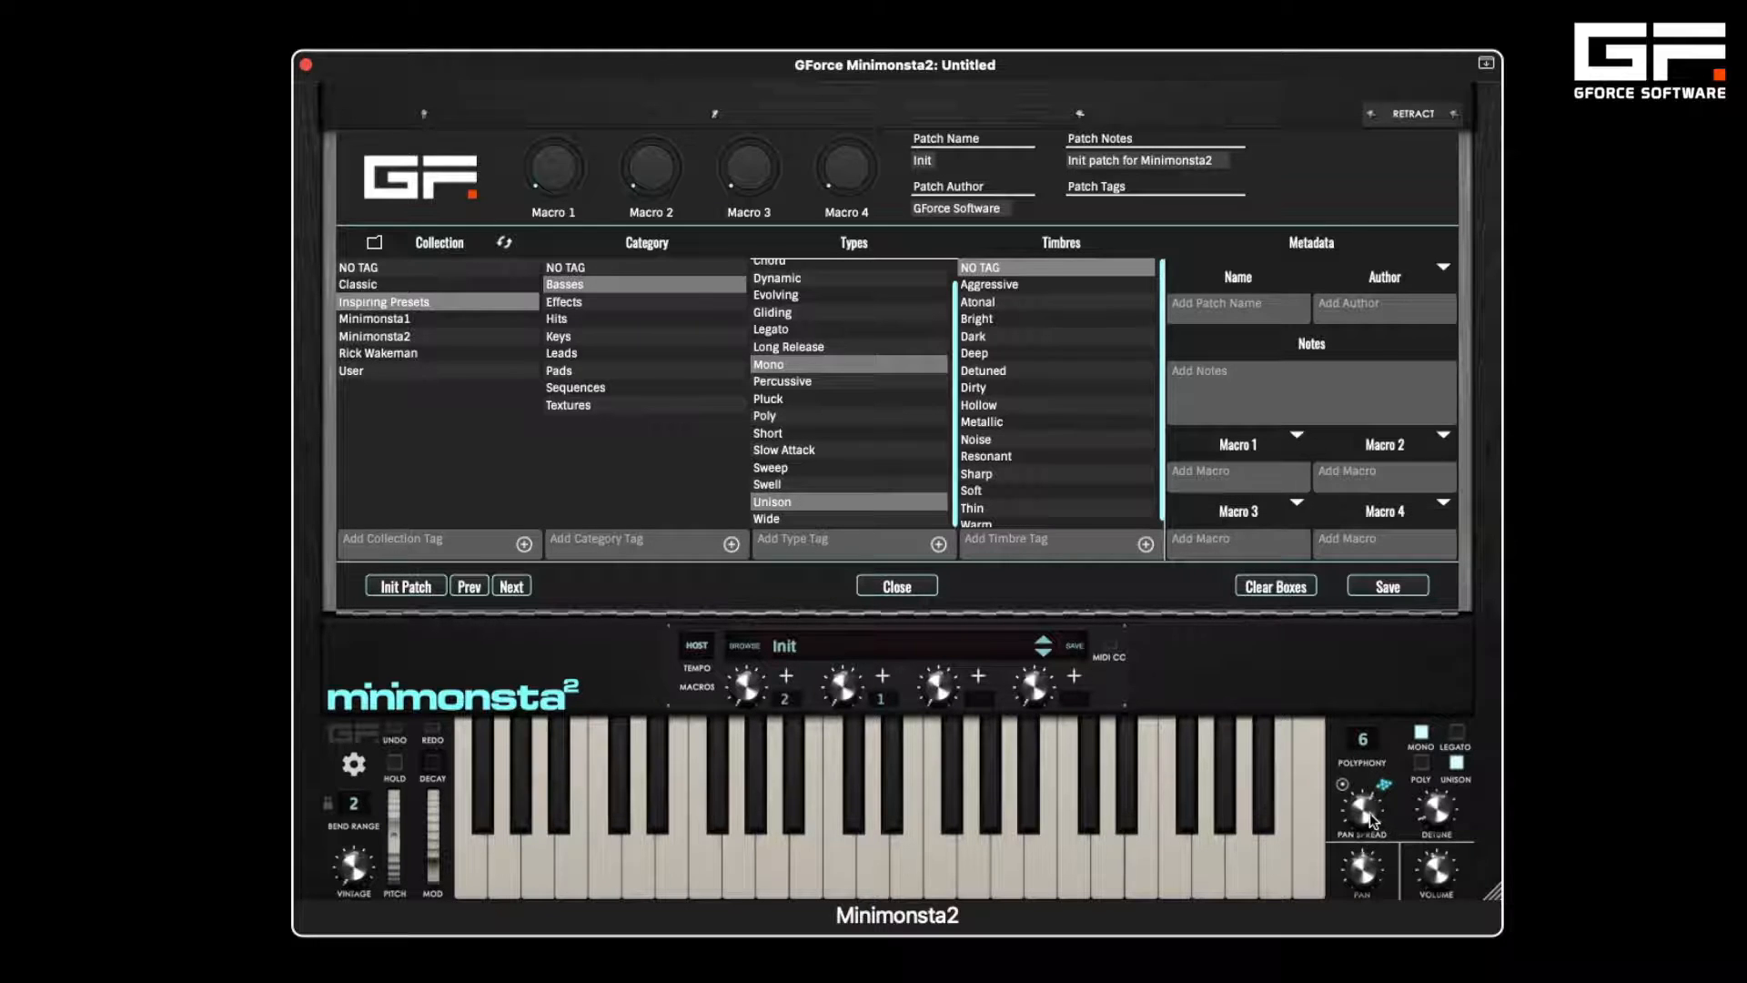
pyautogui.click(807, 516)
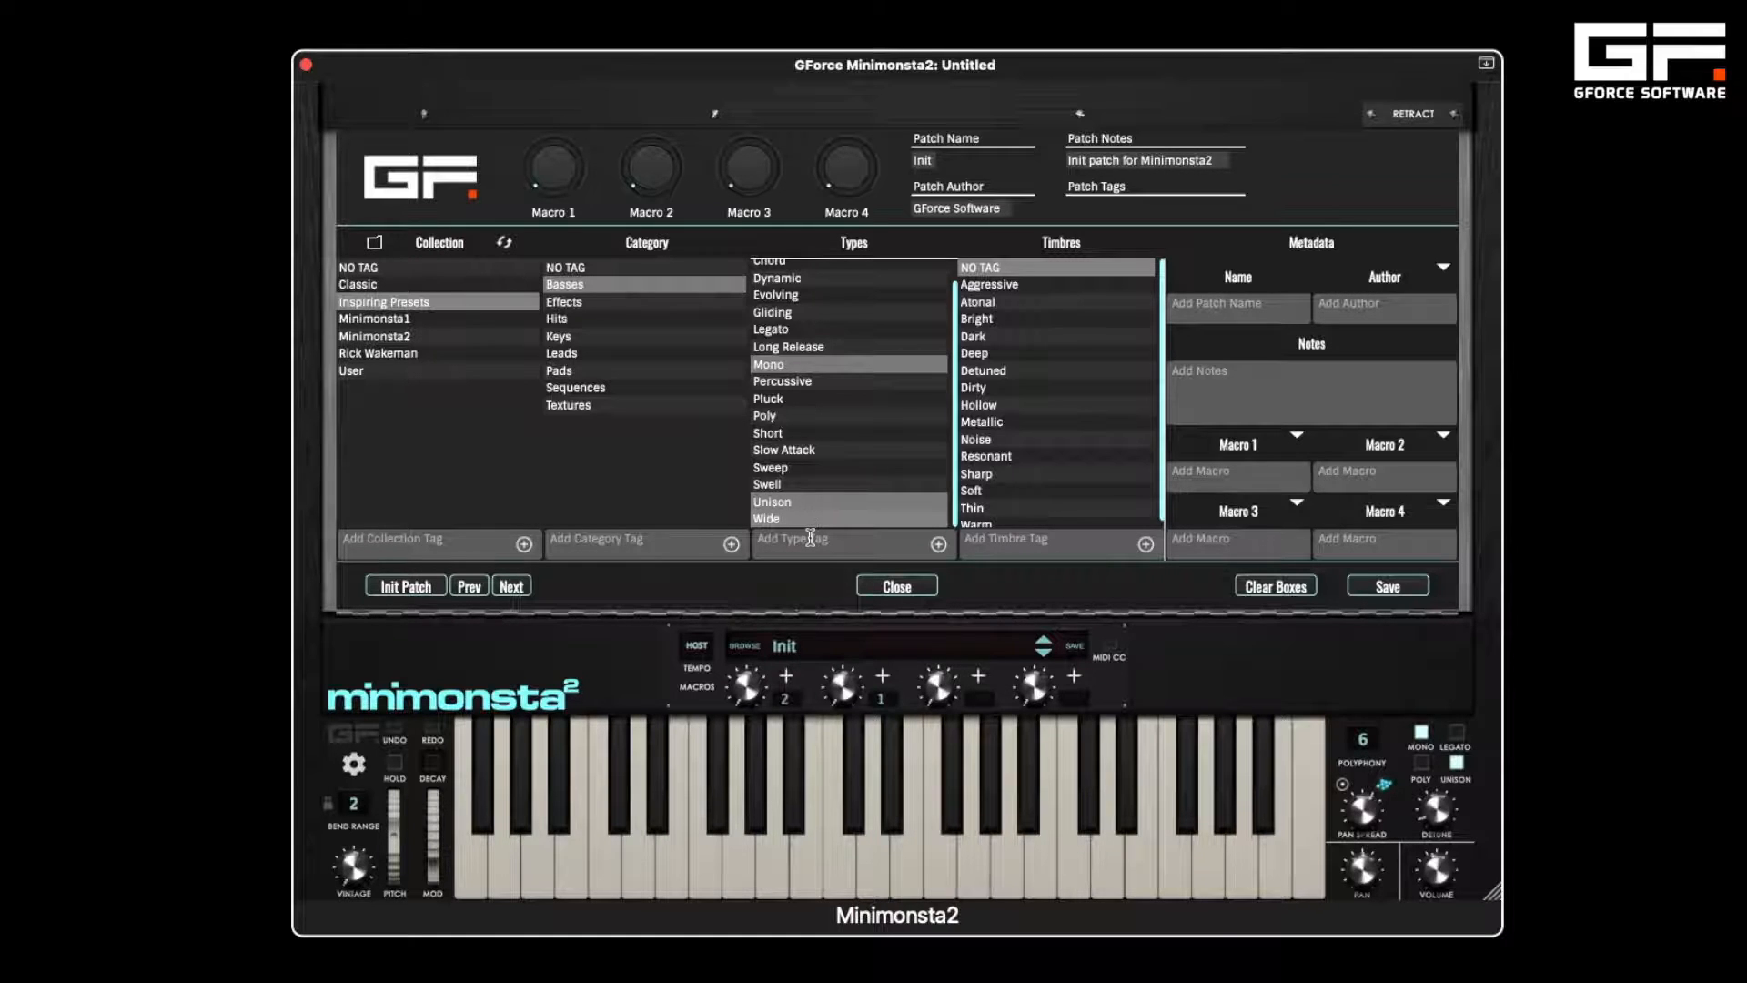
pyautogui.click(810, 539)
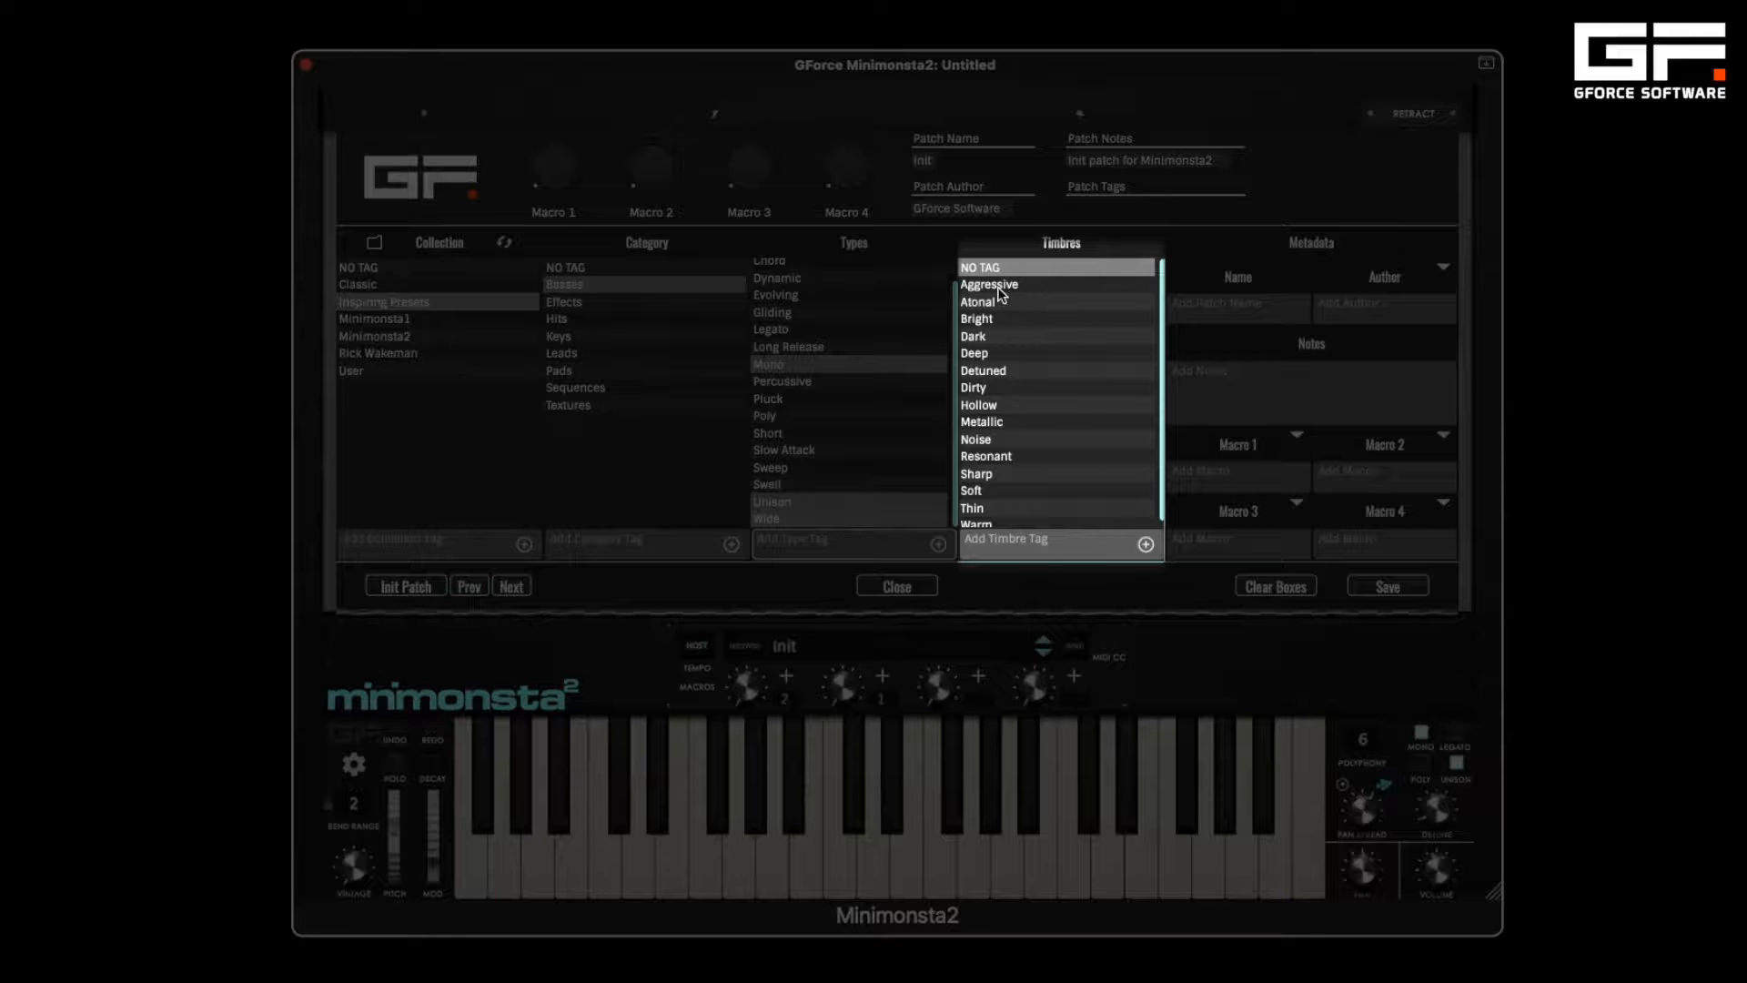
# - Tag the patch with the Aggressive, Bright and Deep timbres
pyautogui.click(996, 286)
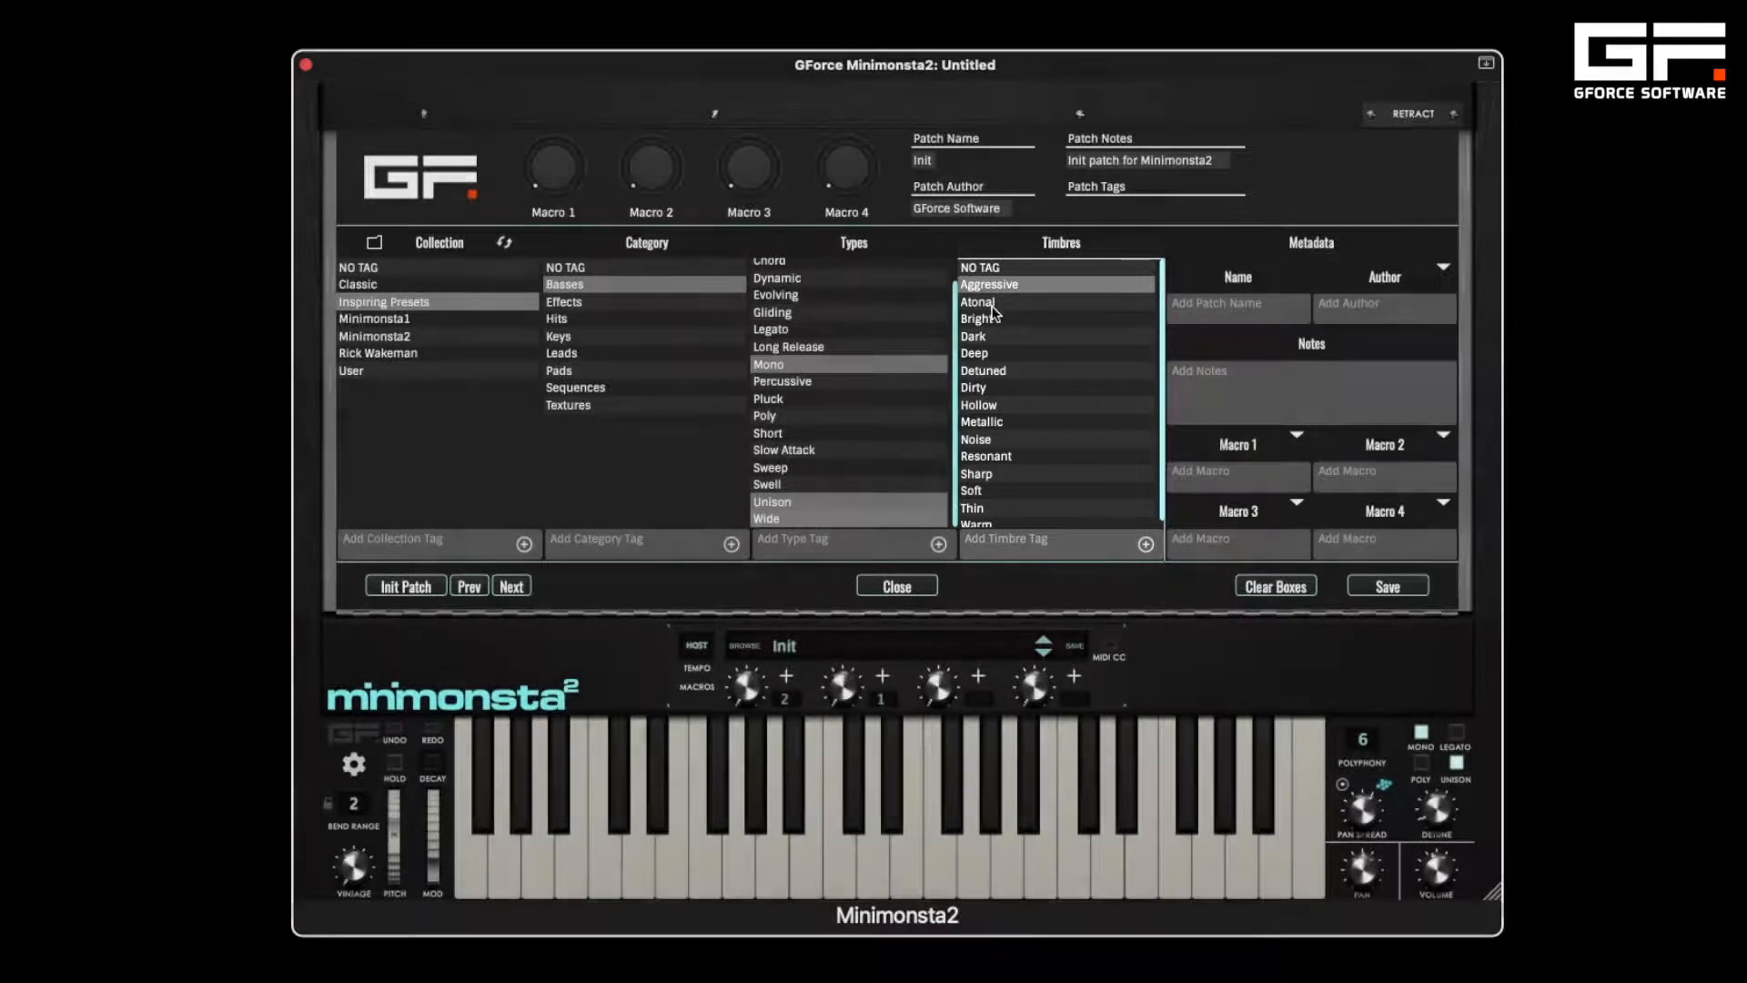
pyautogui.click(992, 322)
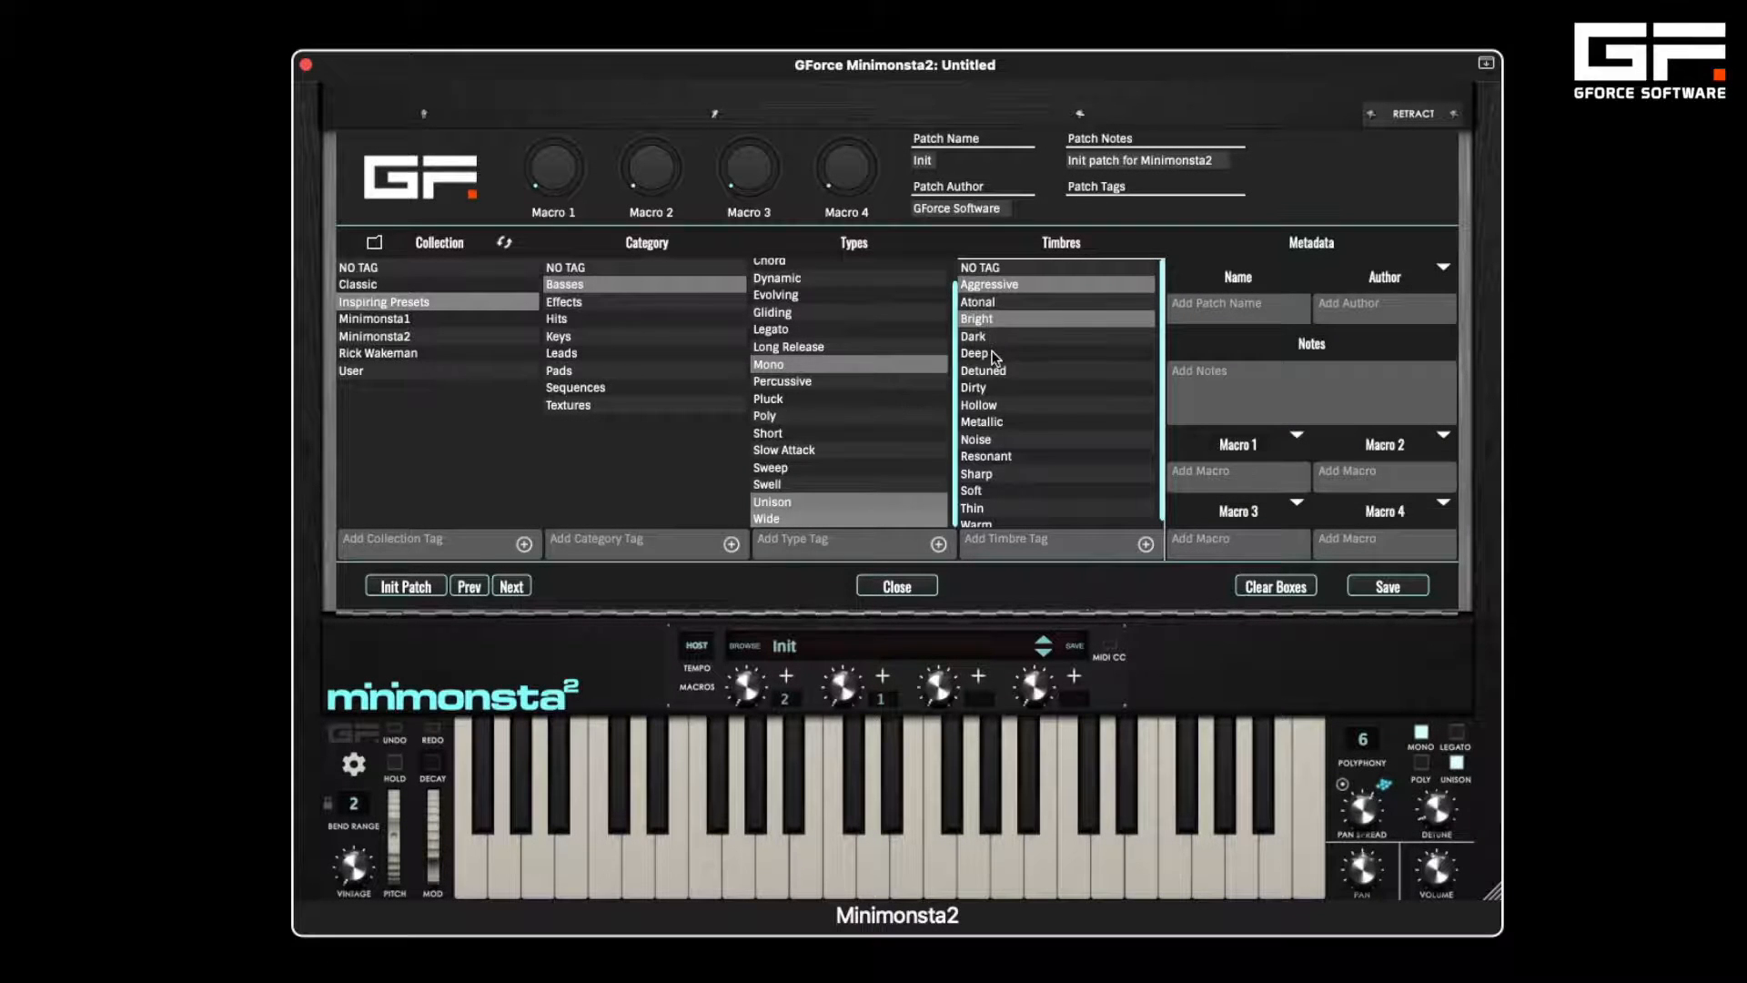
pyautogui.click(994, 355)
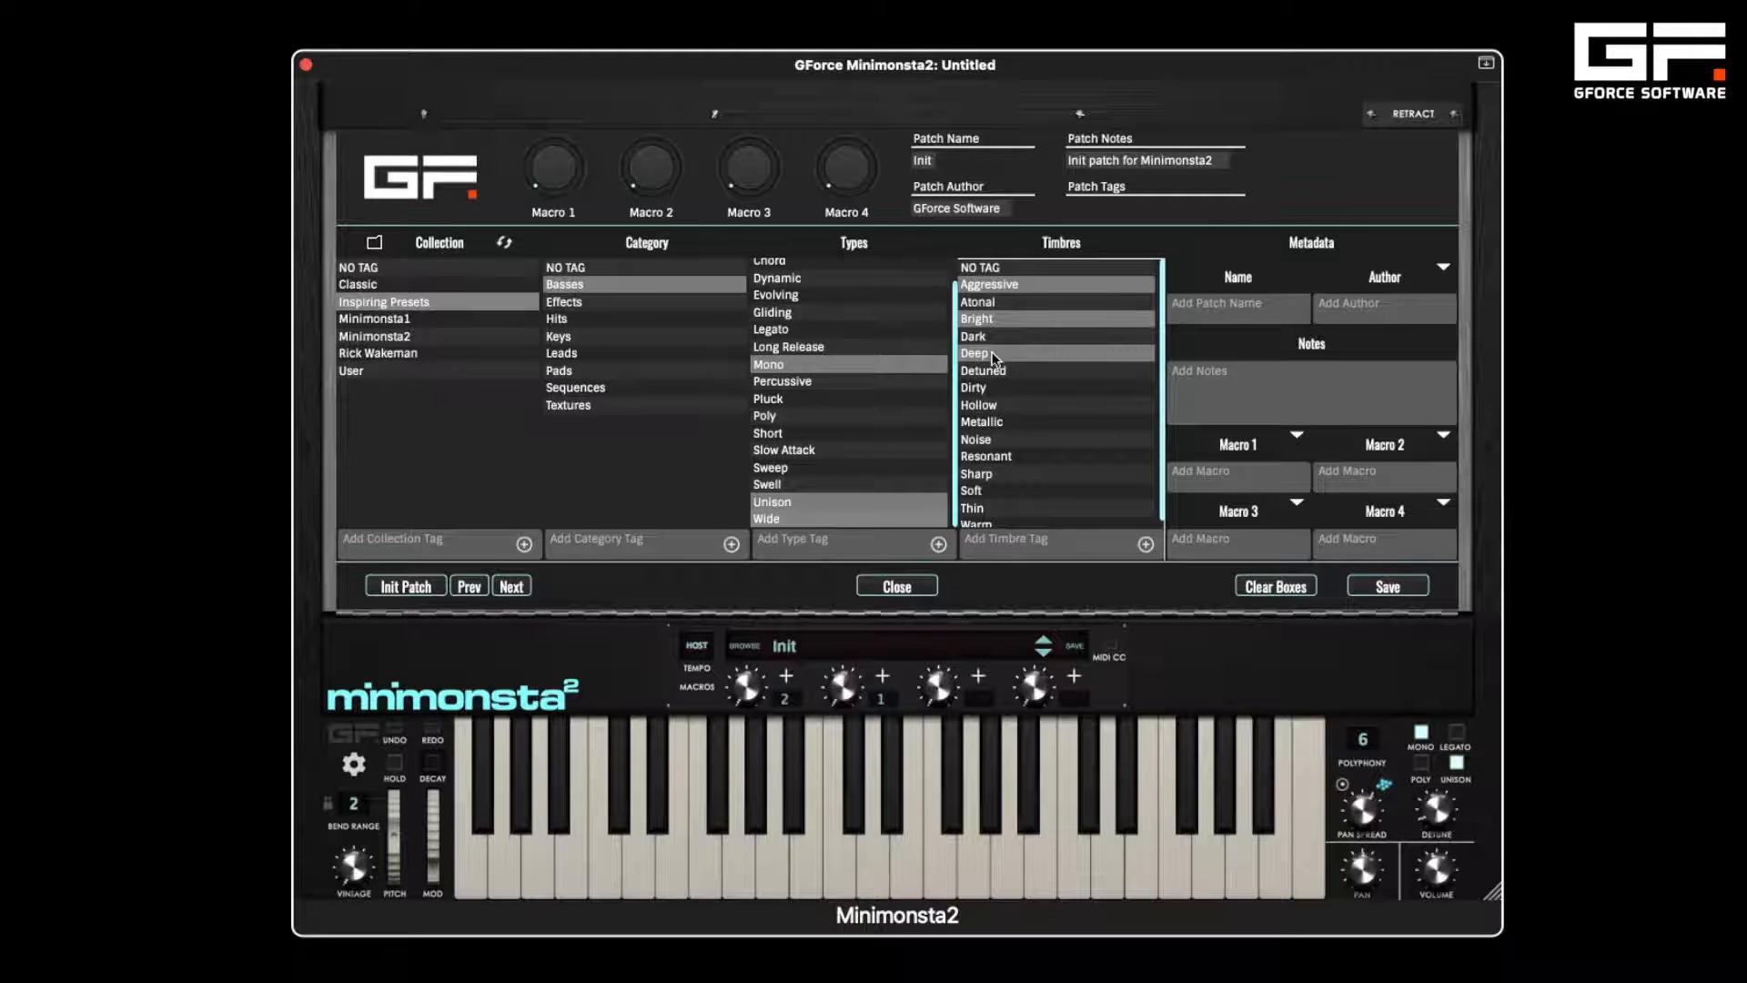
pyautogui.click(1021, 537)
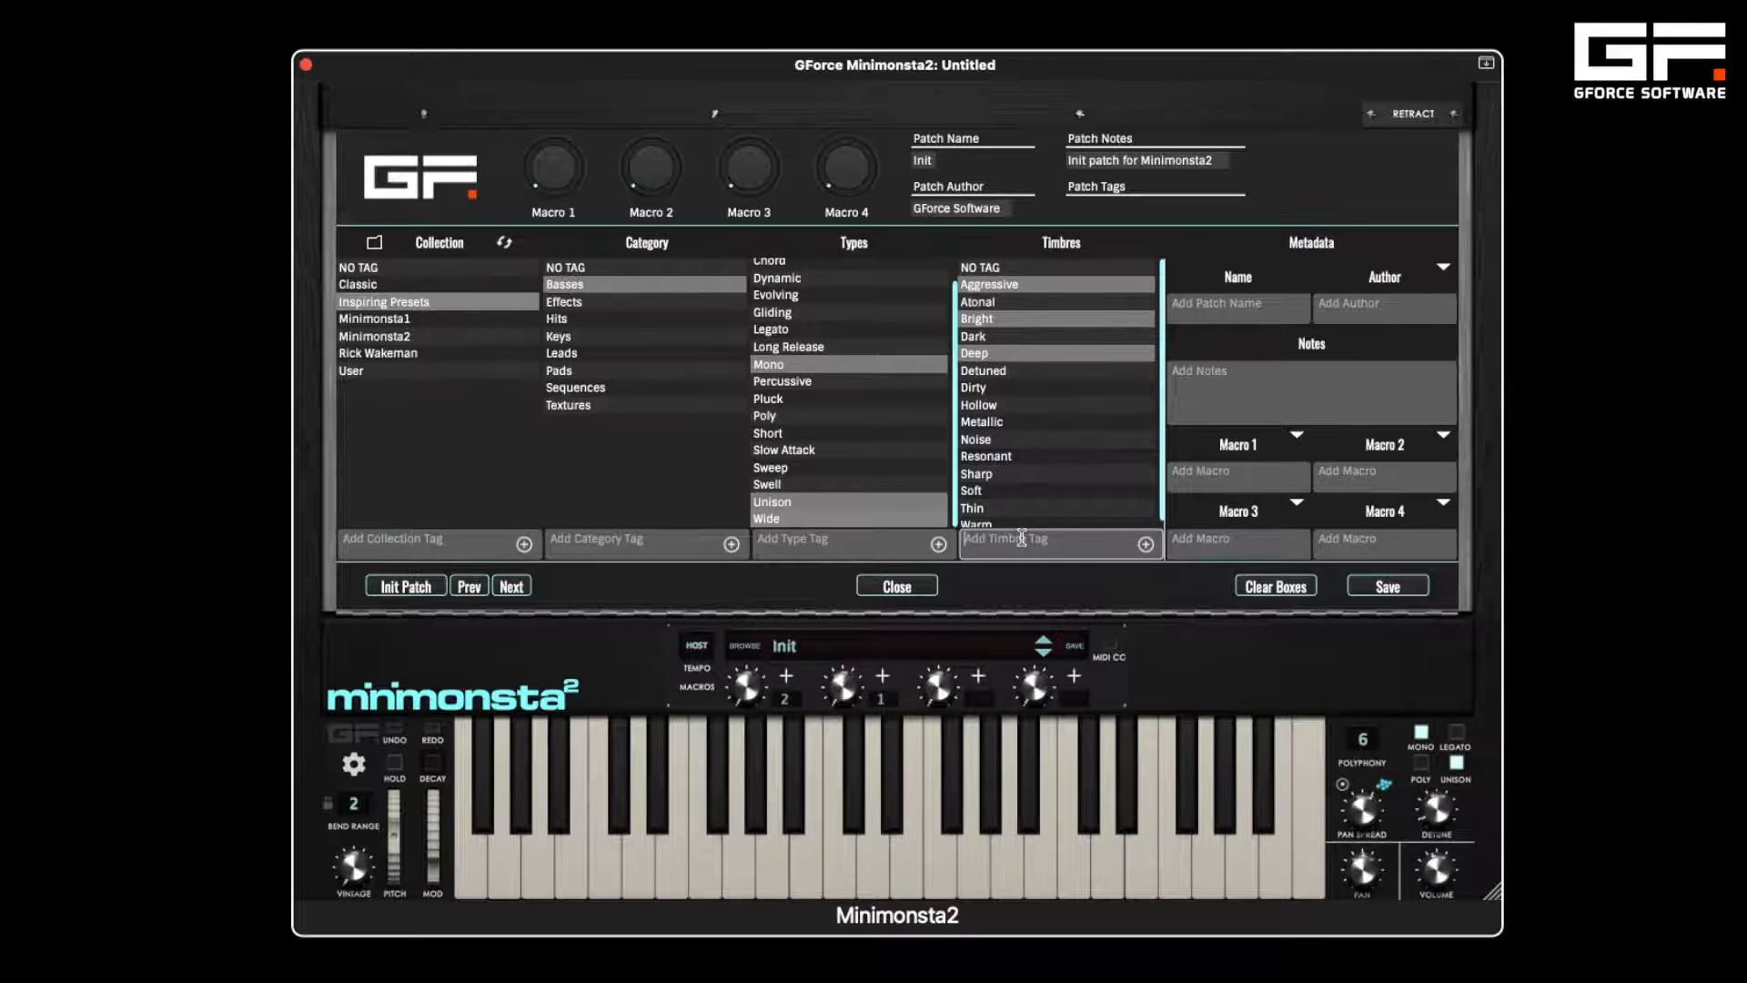
# - Name the patch "Inspiring Bass", enter the author's name, and look through the list of existing authors
pyautogui.click(1206, 315)
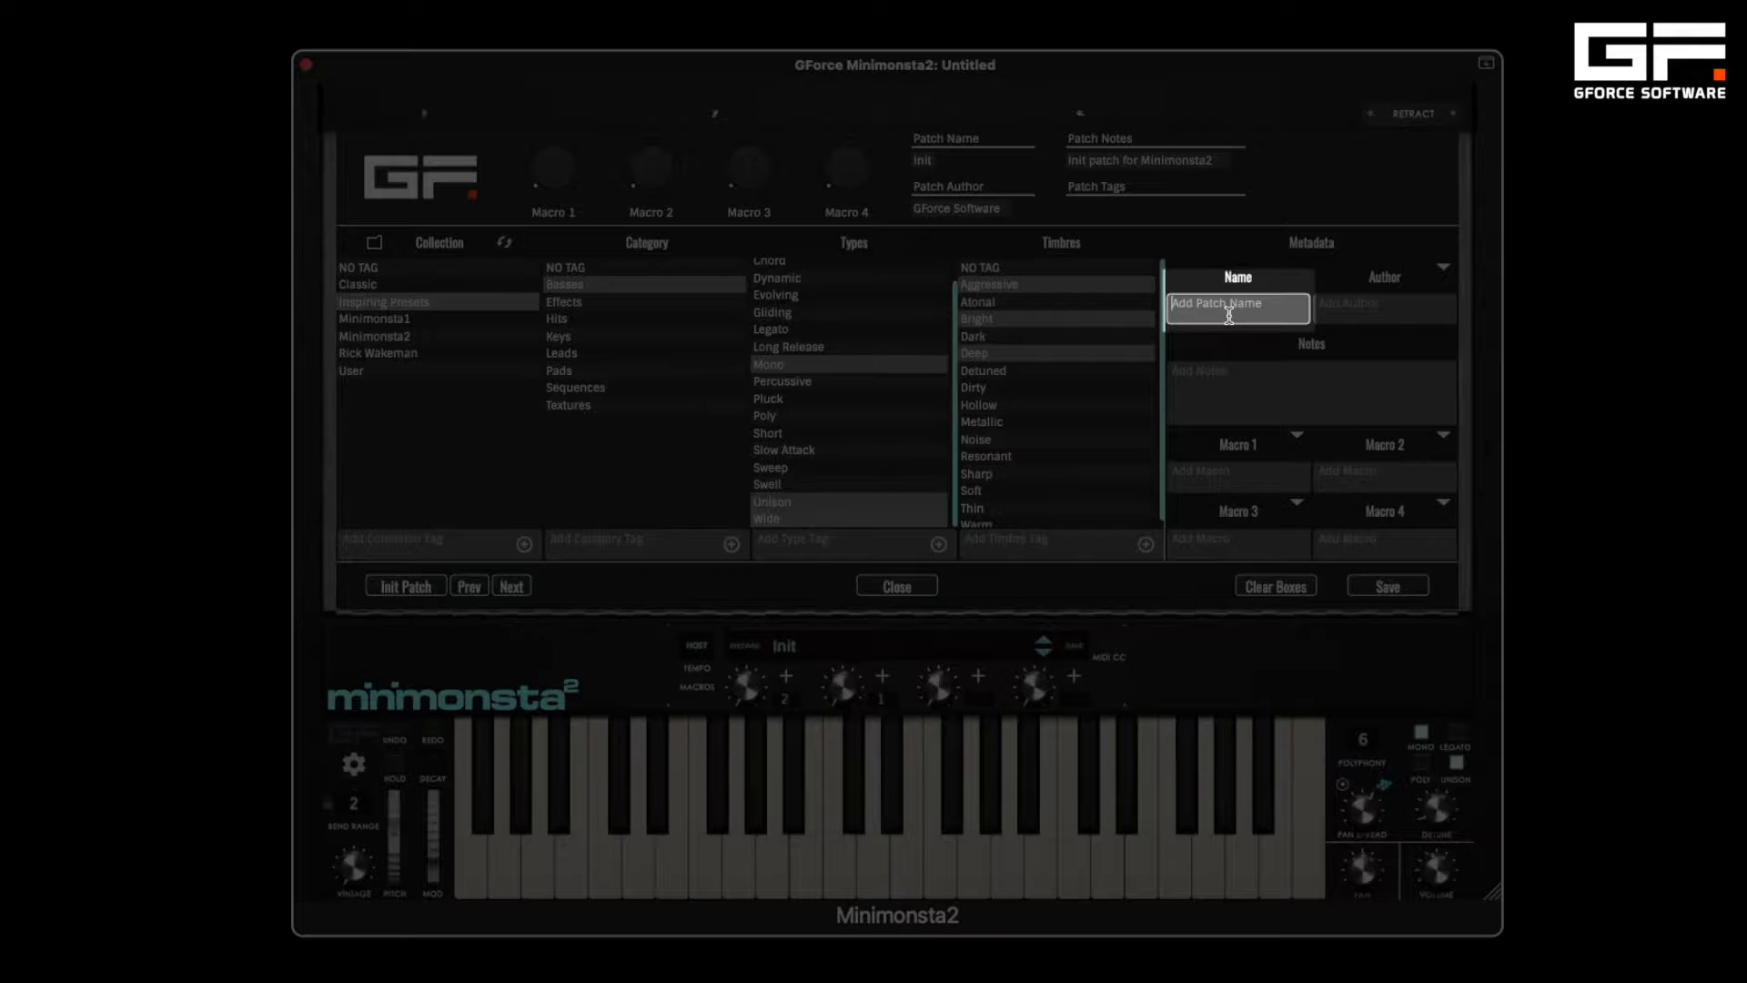
pyautogui.write('Inspiring Ba')
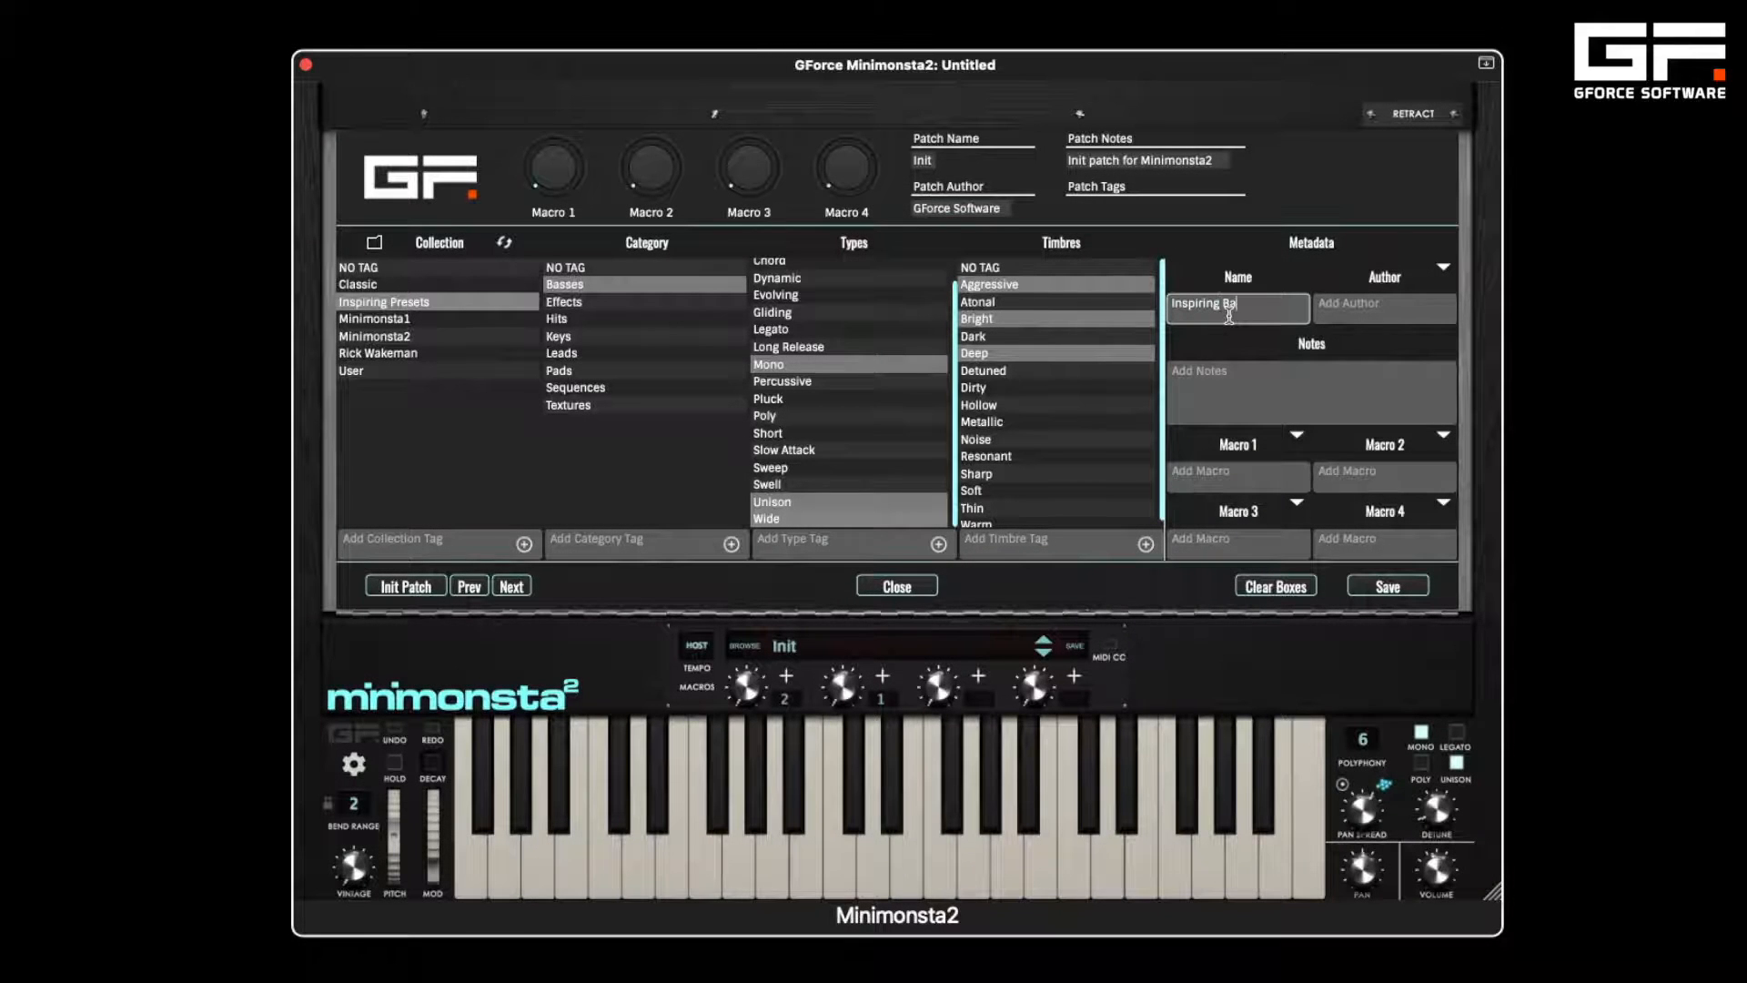
pyautogui.write('ss')
pyautogui.click(1367, 309)
pyautogui.write('Tom Wolfe')
pyautogui.click(1445, 266)
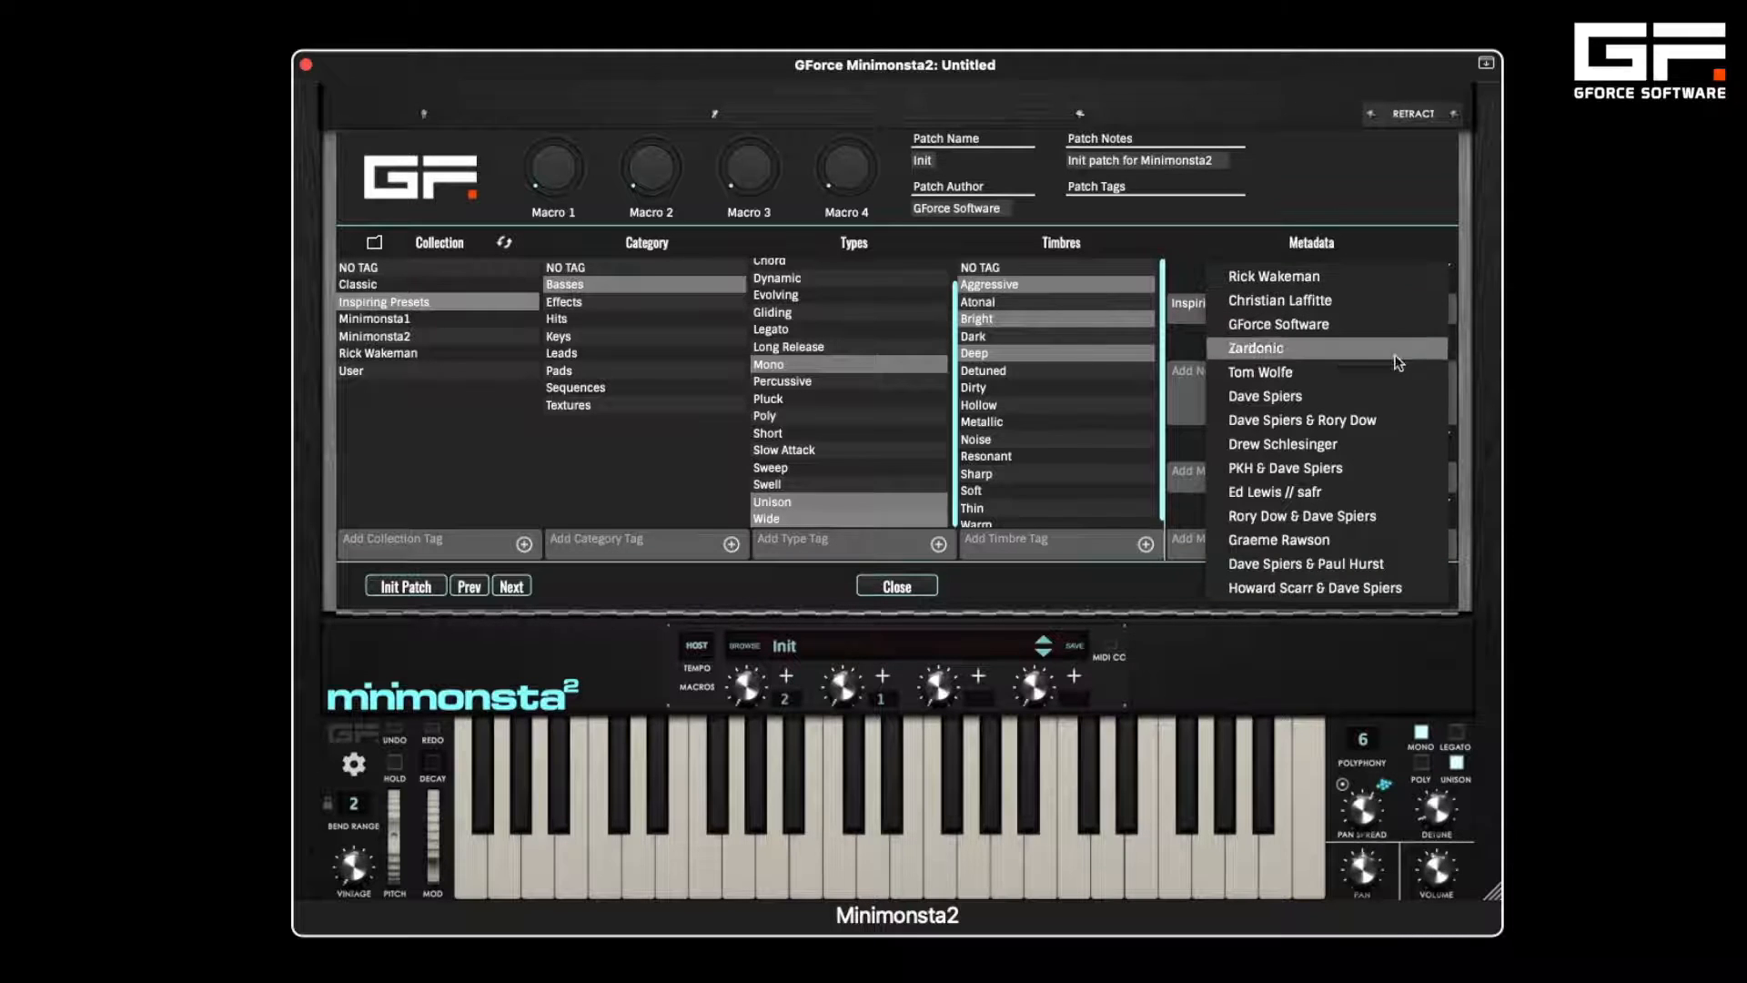
pyautogui.click(1368, 618)
# - Add the patch notes "An awesome unison bass synth. Aftertouch opens the filter cutoff."
pyautogui.click(1241, 401)
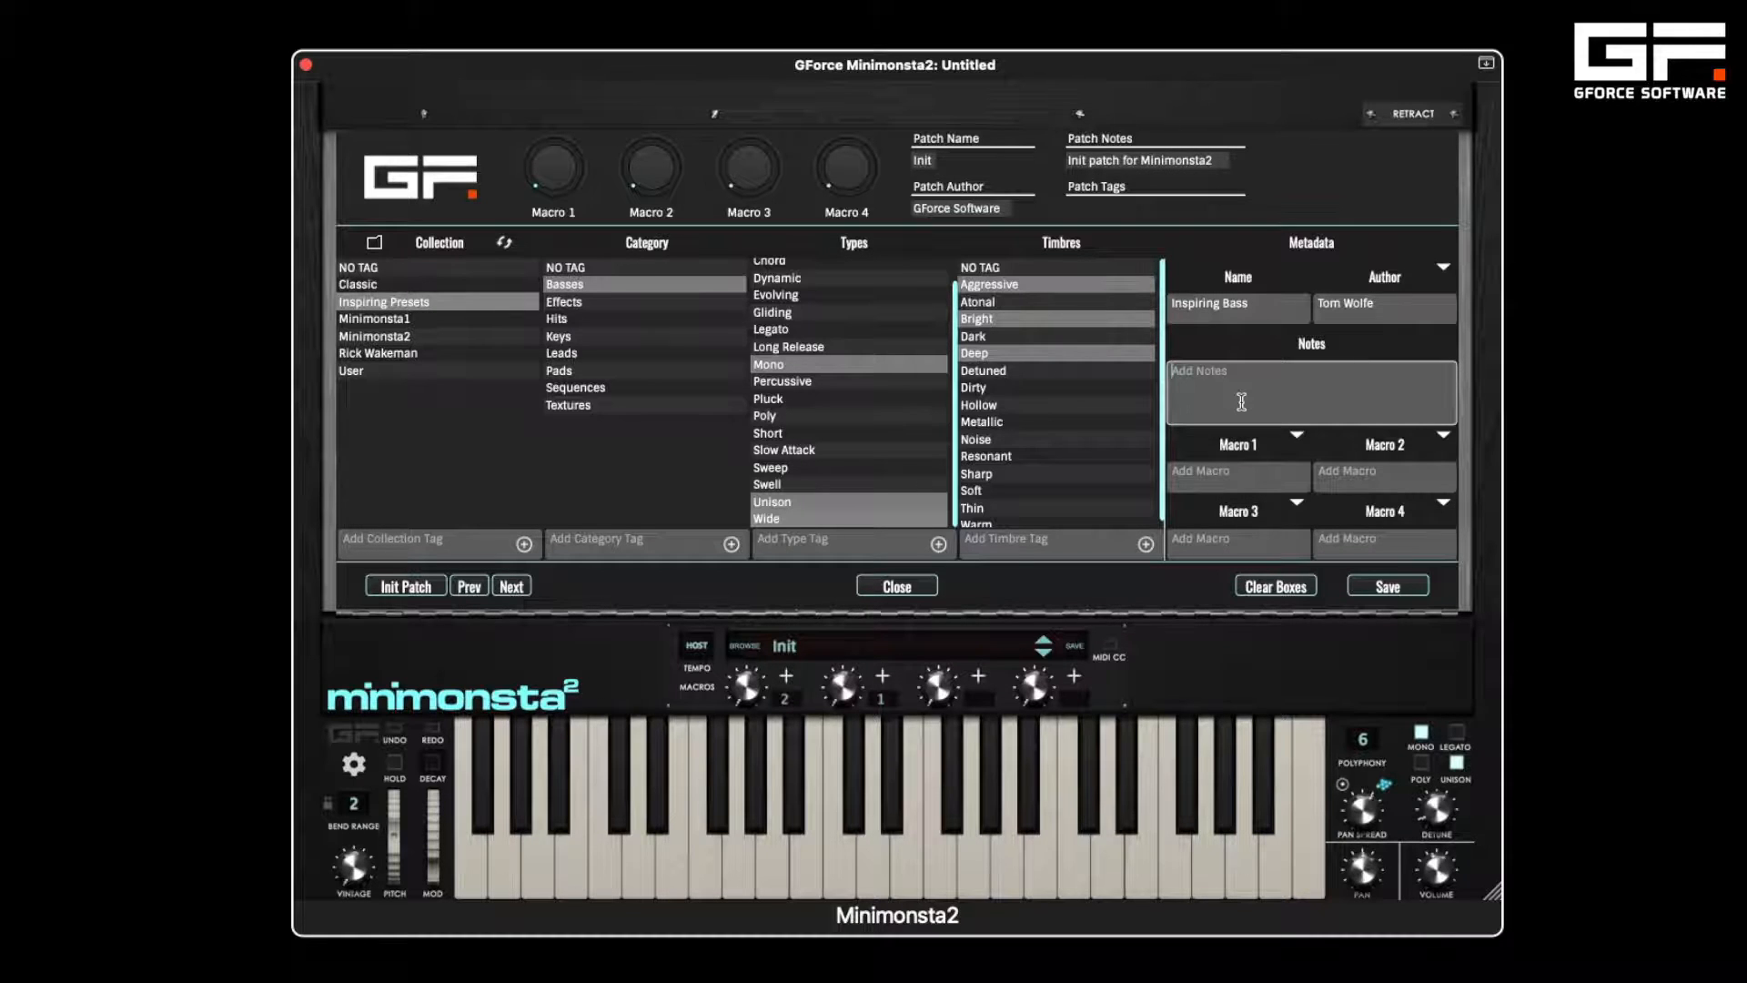
pyautogui.click(1241, 402)
pyautogui.write('An awesome unison bass synth. Aftertouch opens the filter cutoff.')
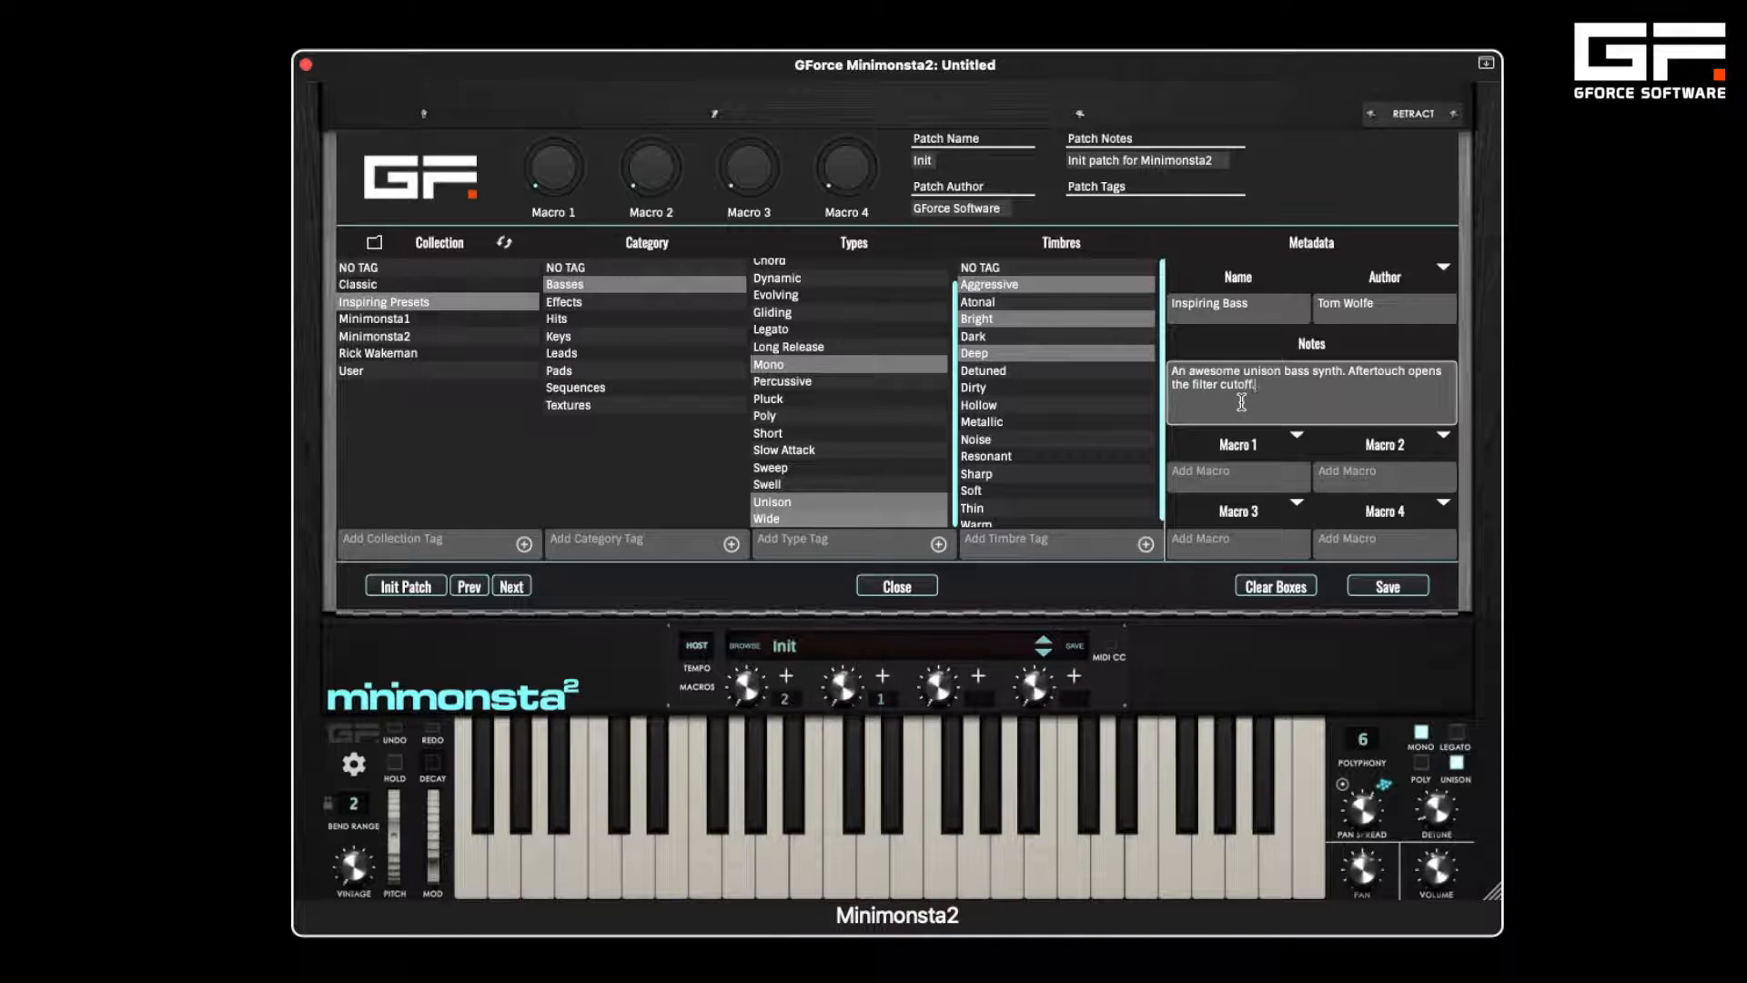
# - Check the parameters assigned to the first macro and label Macro 1 "Brightness"
pyautogui.click(1229, 468)
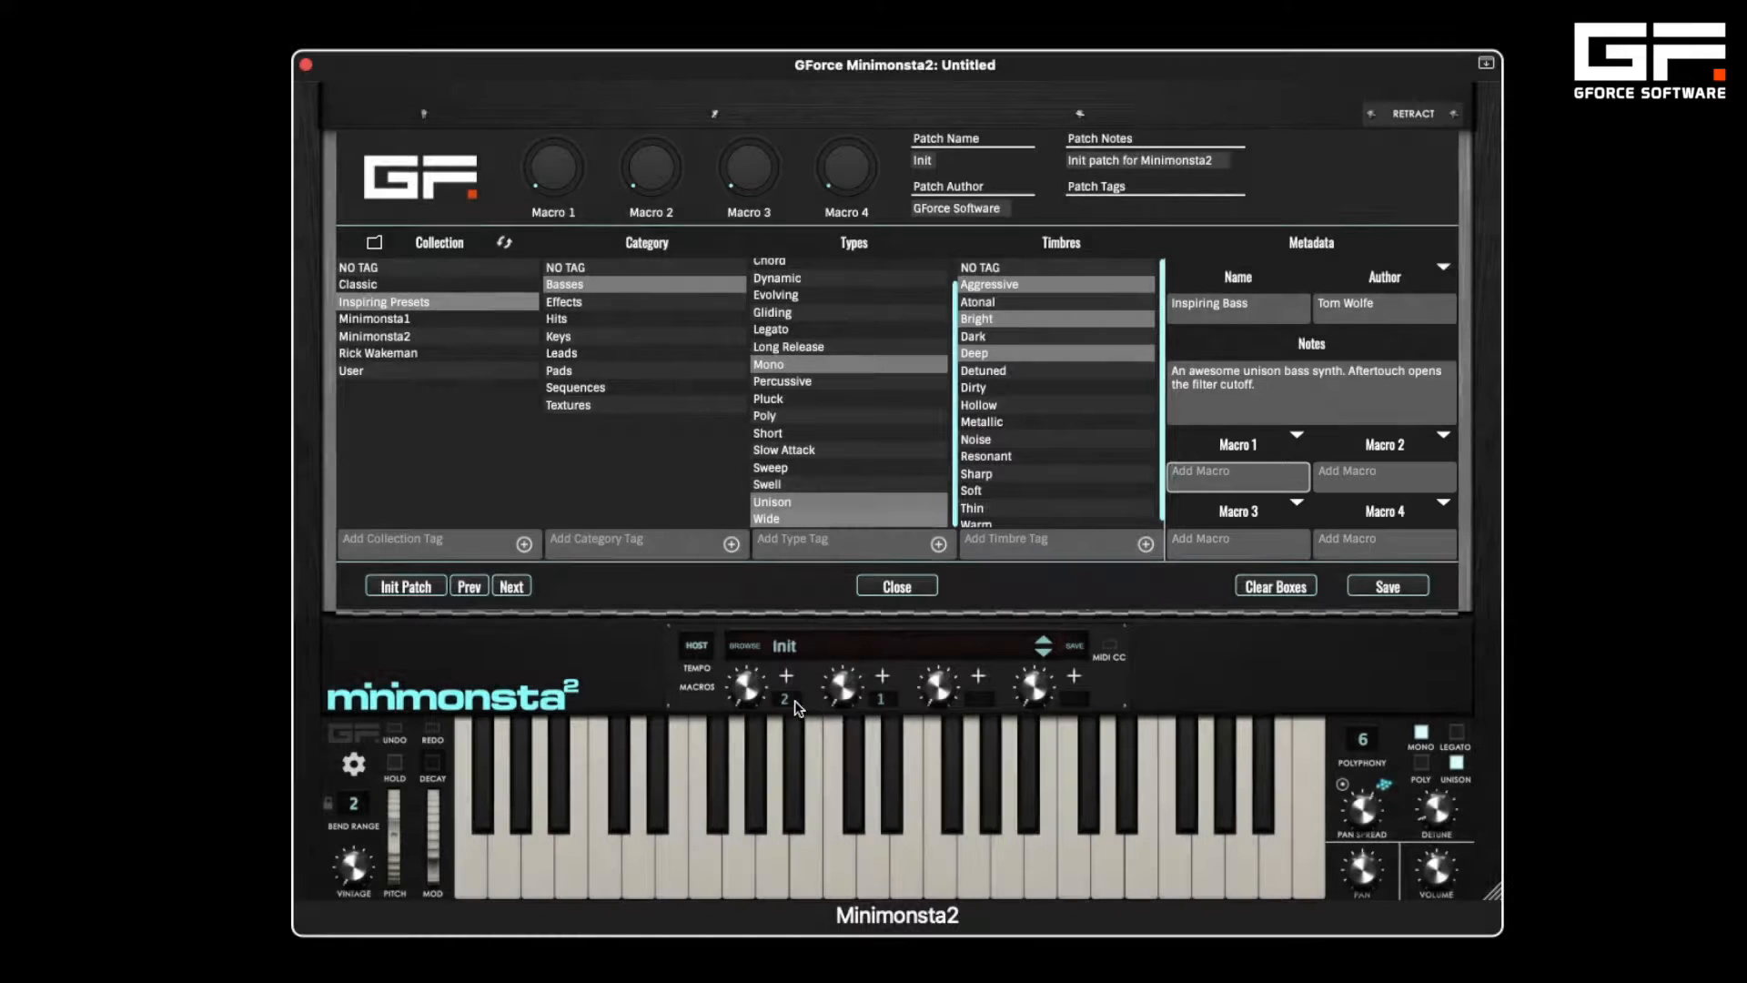
pyautogui.click(784, 698)
pyautogui.moveTo(894, 646)
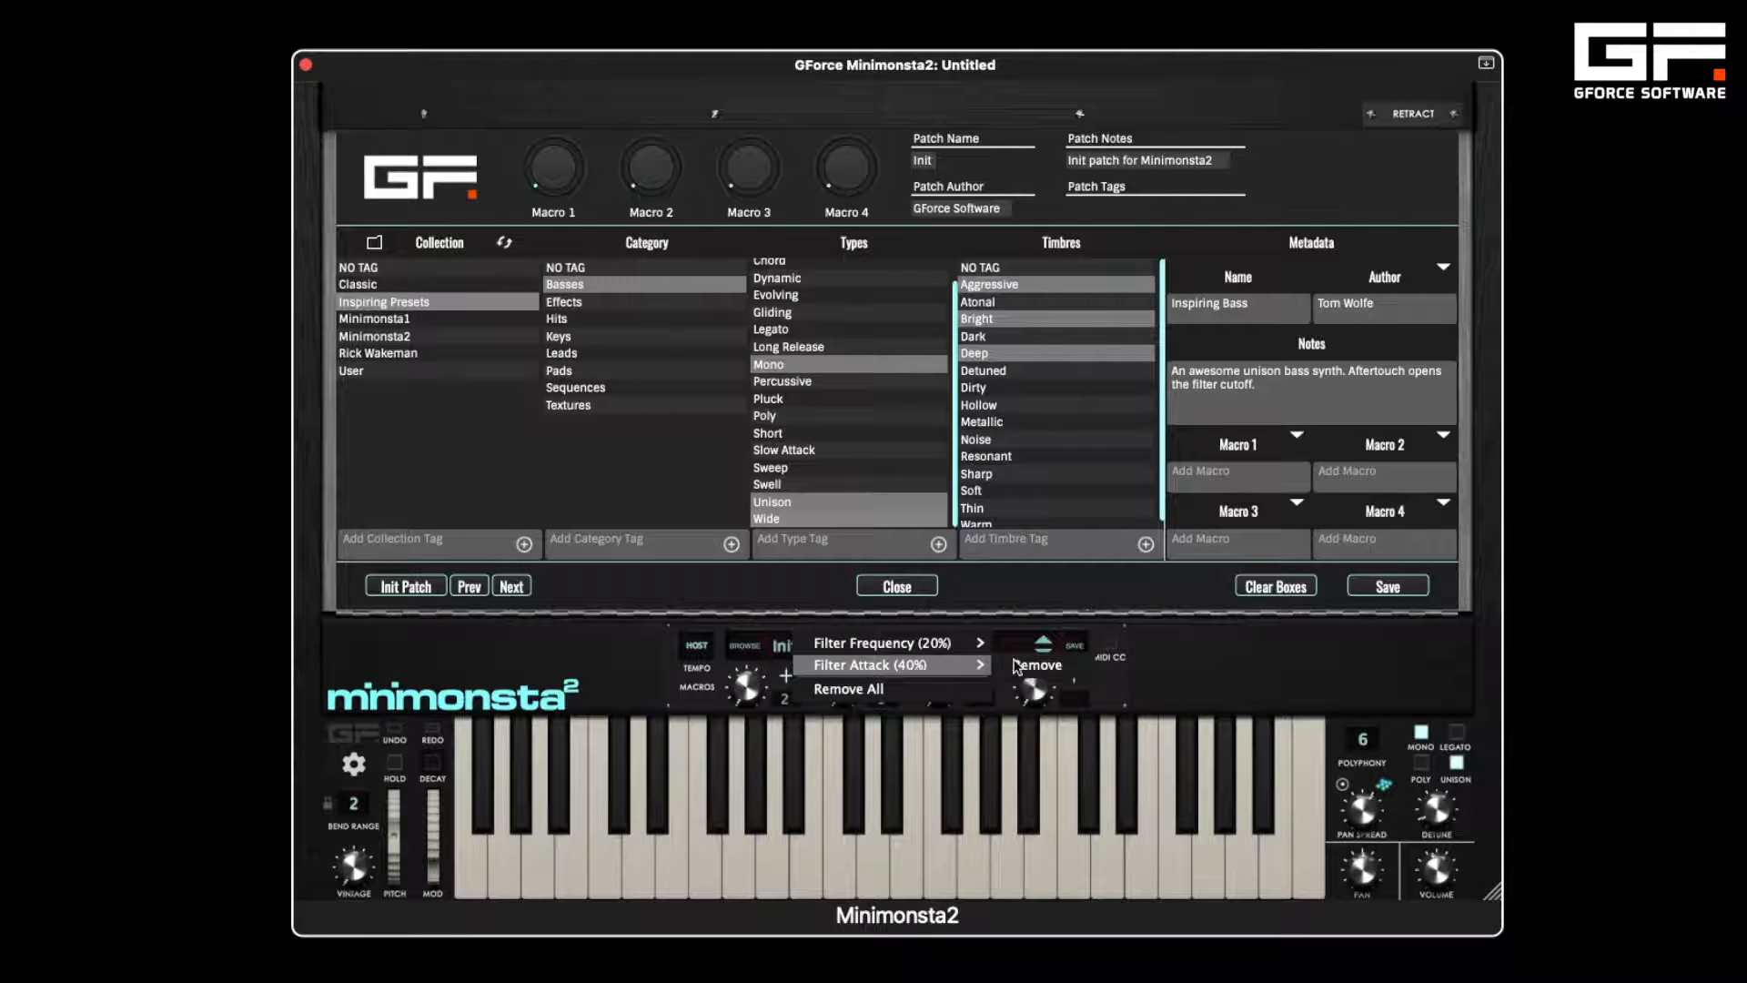
pyautogui.click(1195, 480)
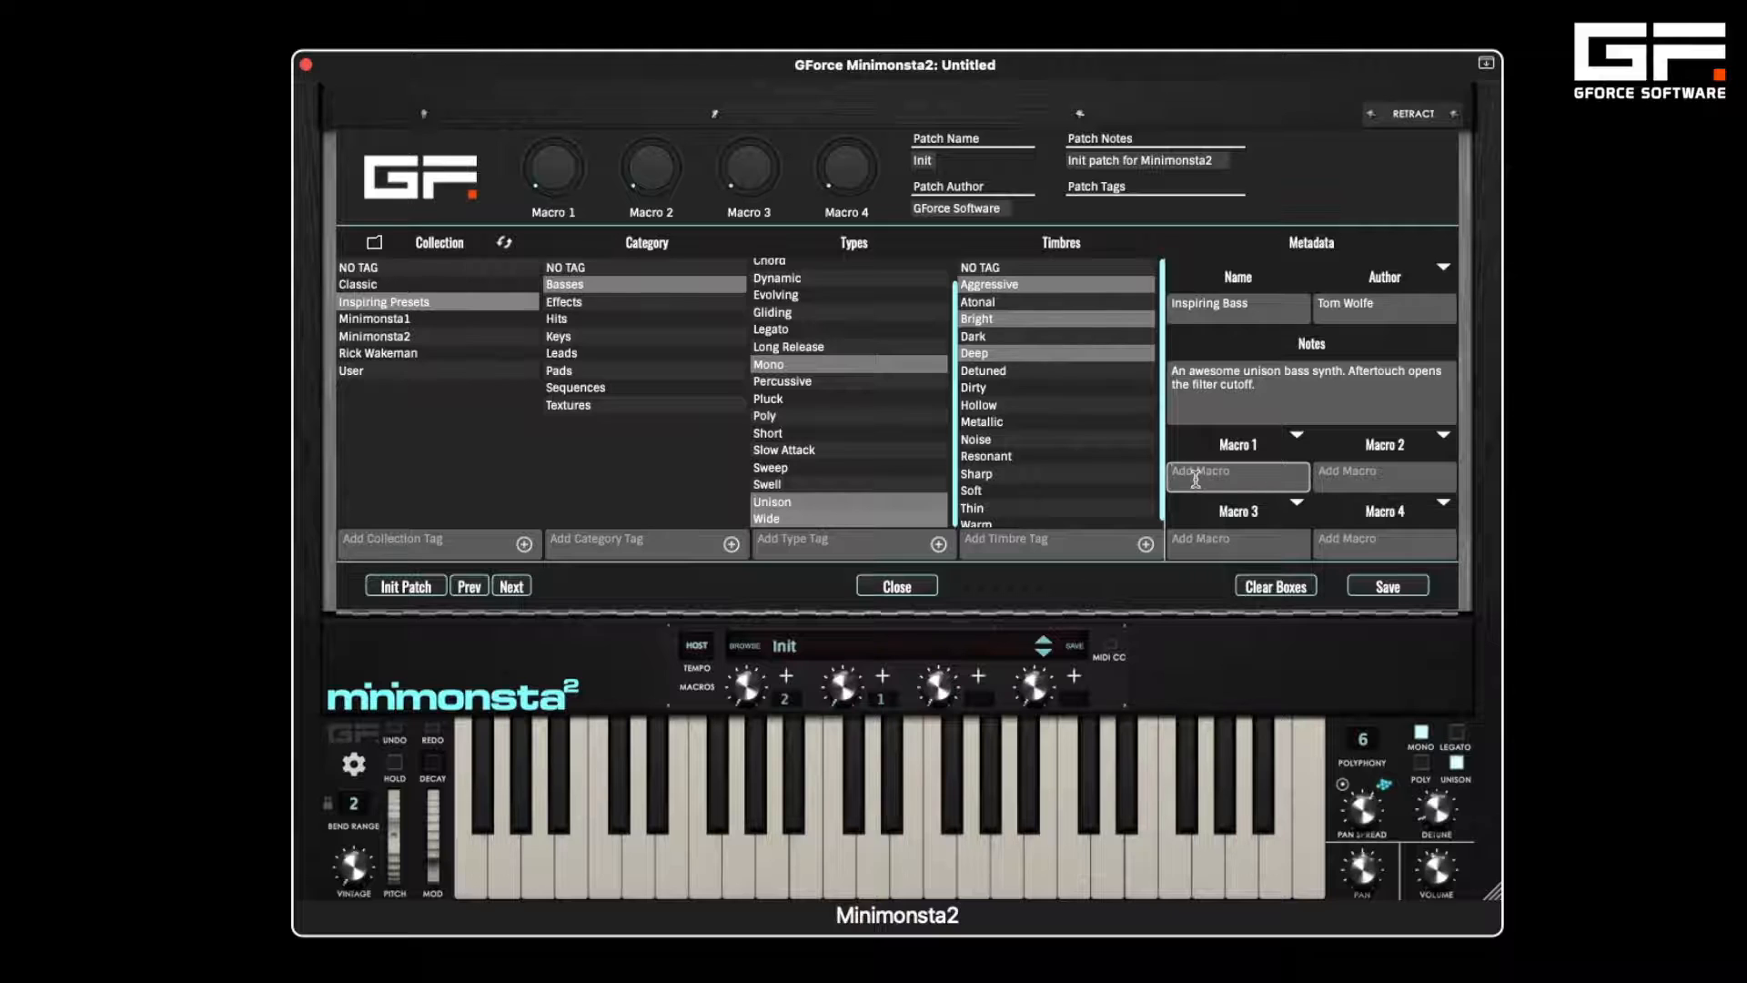
pyautogui.write('Brightness')
# - Check the parameter assigned to the second macro and label Macro 2 "Rez"
pyautogui.click(1326, 473)
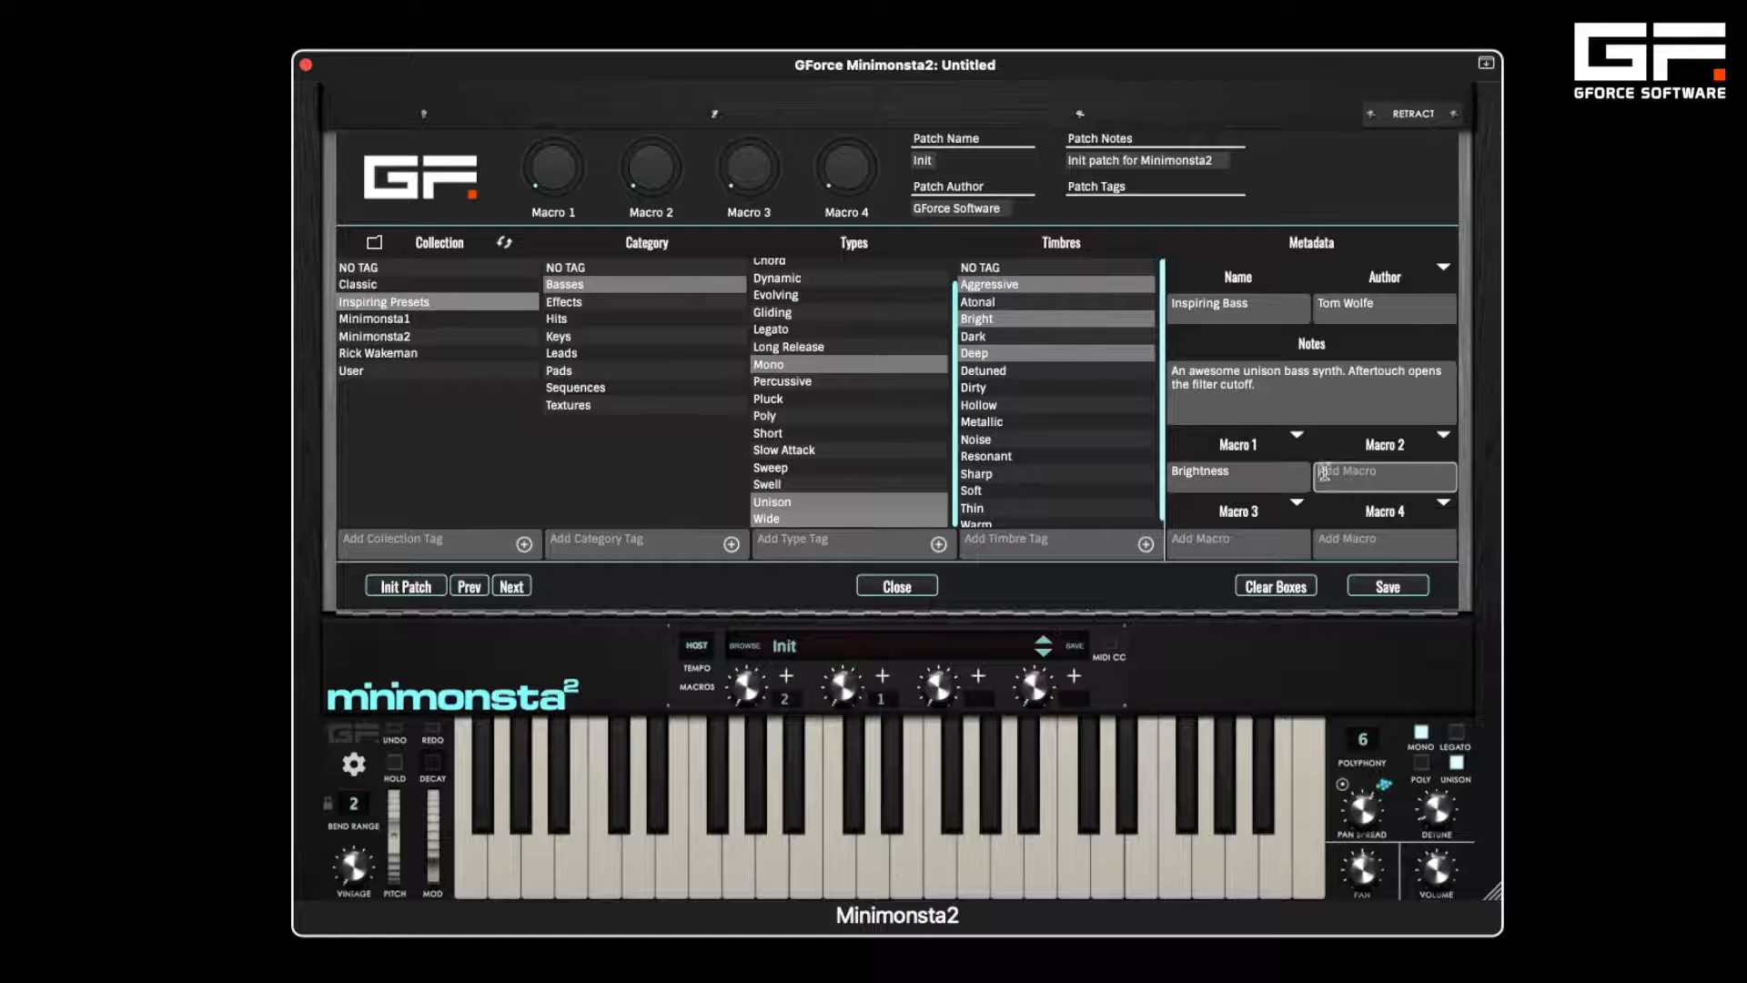
pyautogui.rightClick(869, 692)
pyautogui.moveTo(898, 672)
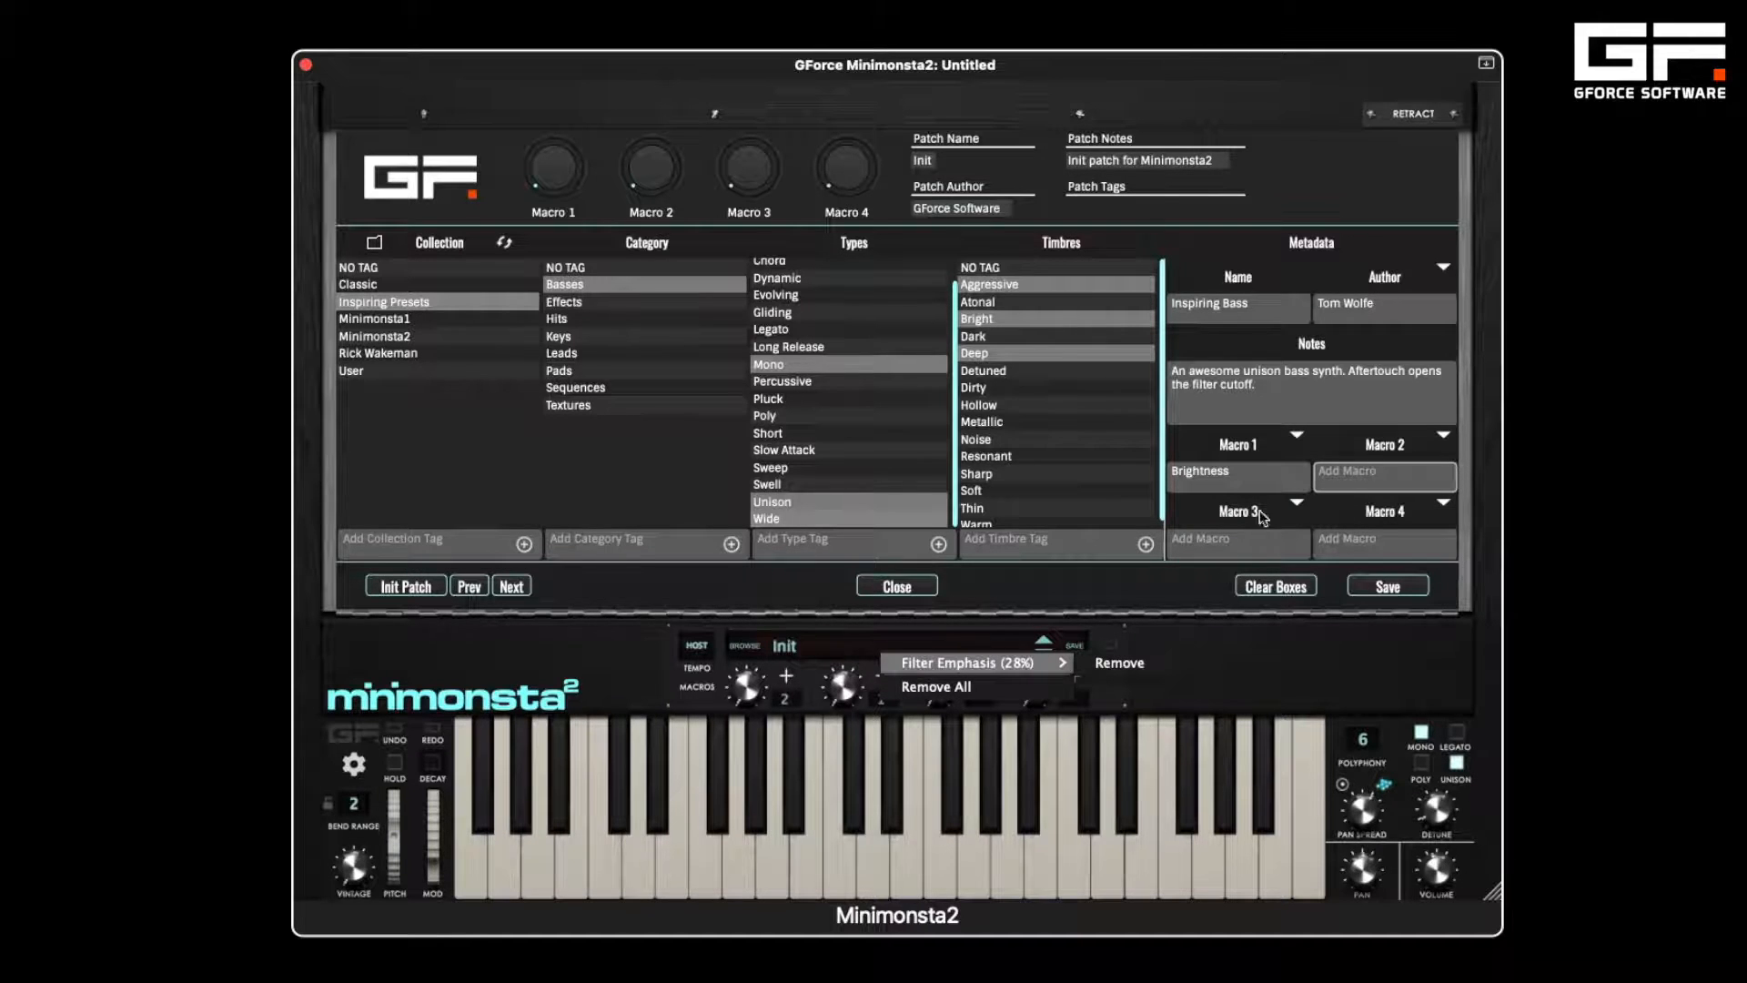
pyautogui.click(1350, 475)
pyautogui.write('Rez')
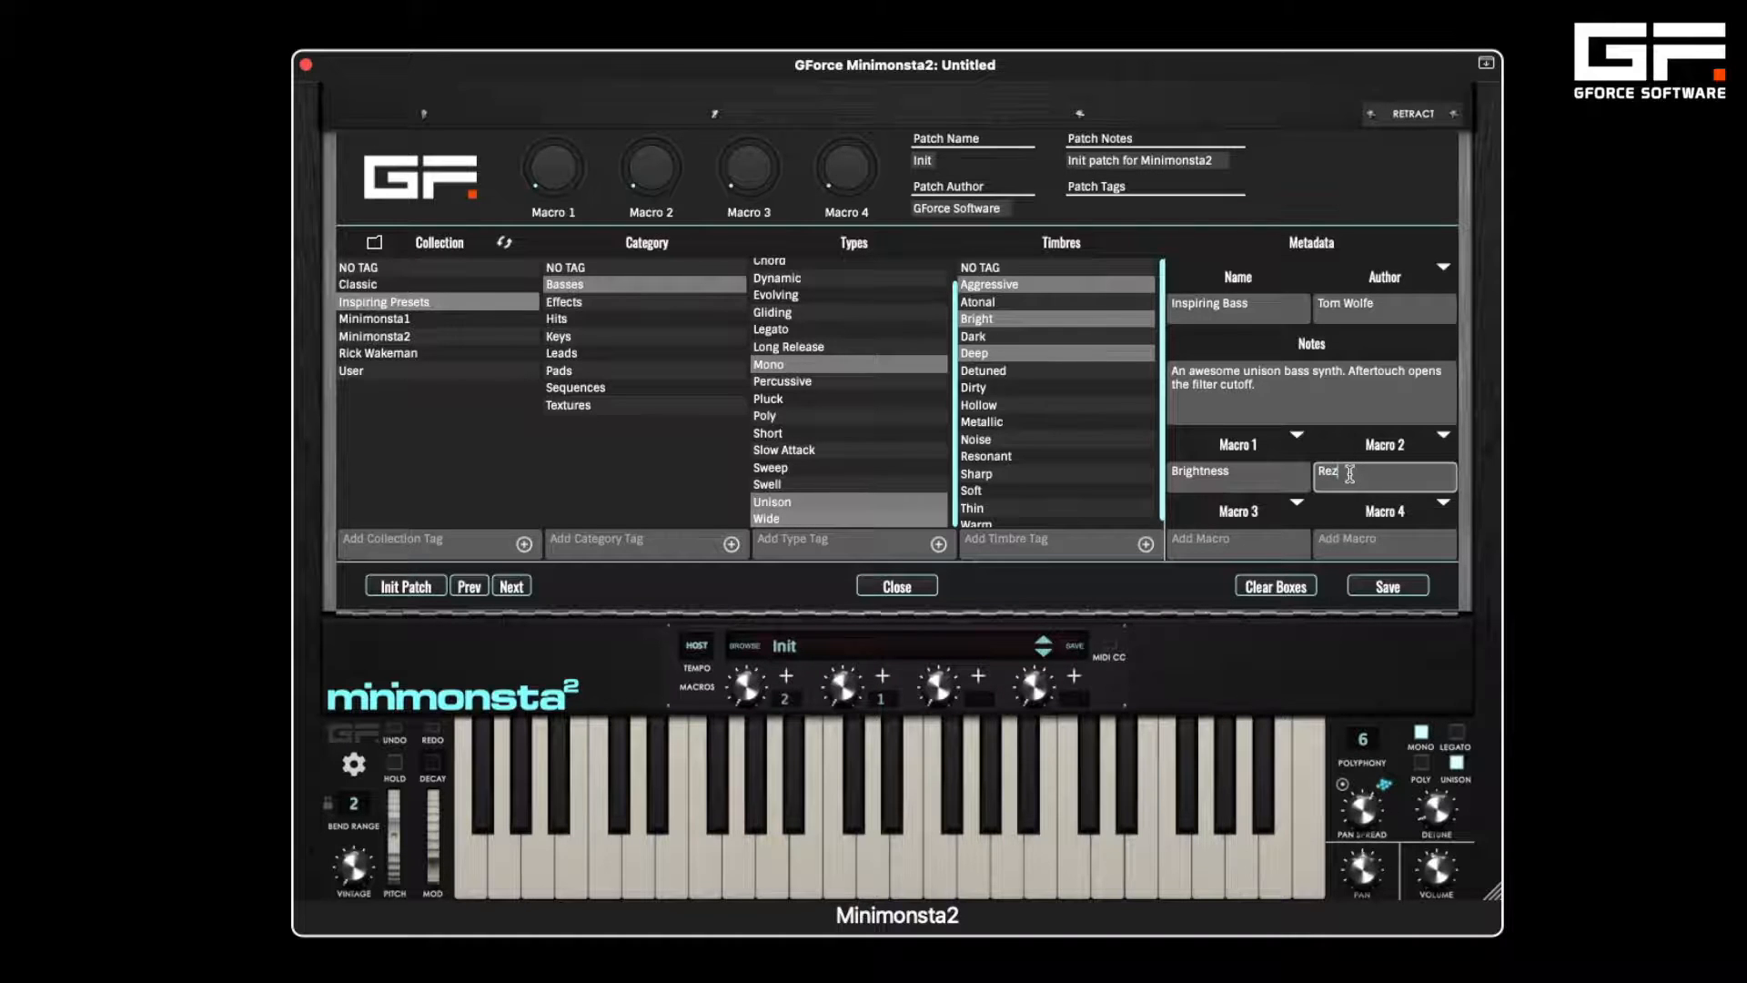
pyautogui.press('Return')
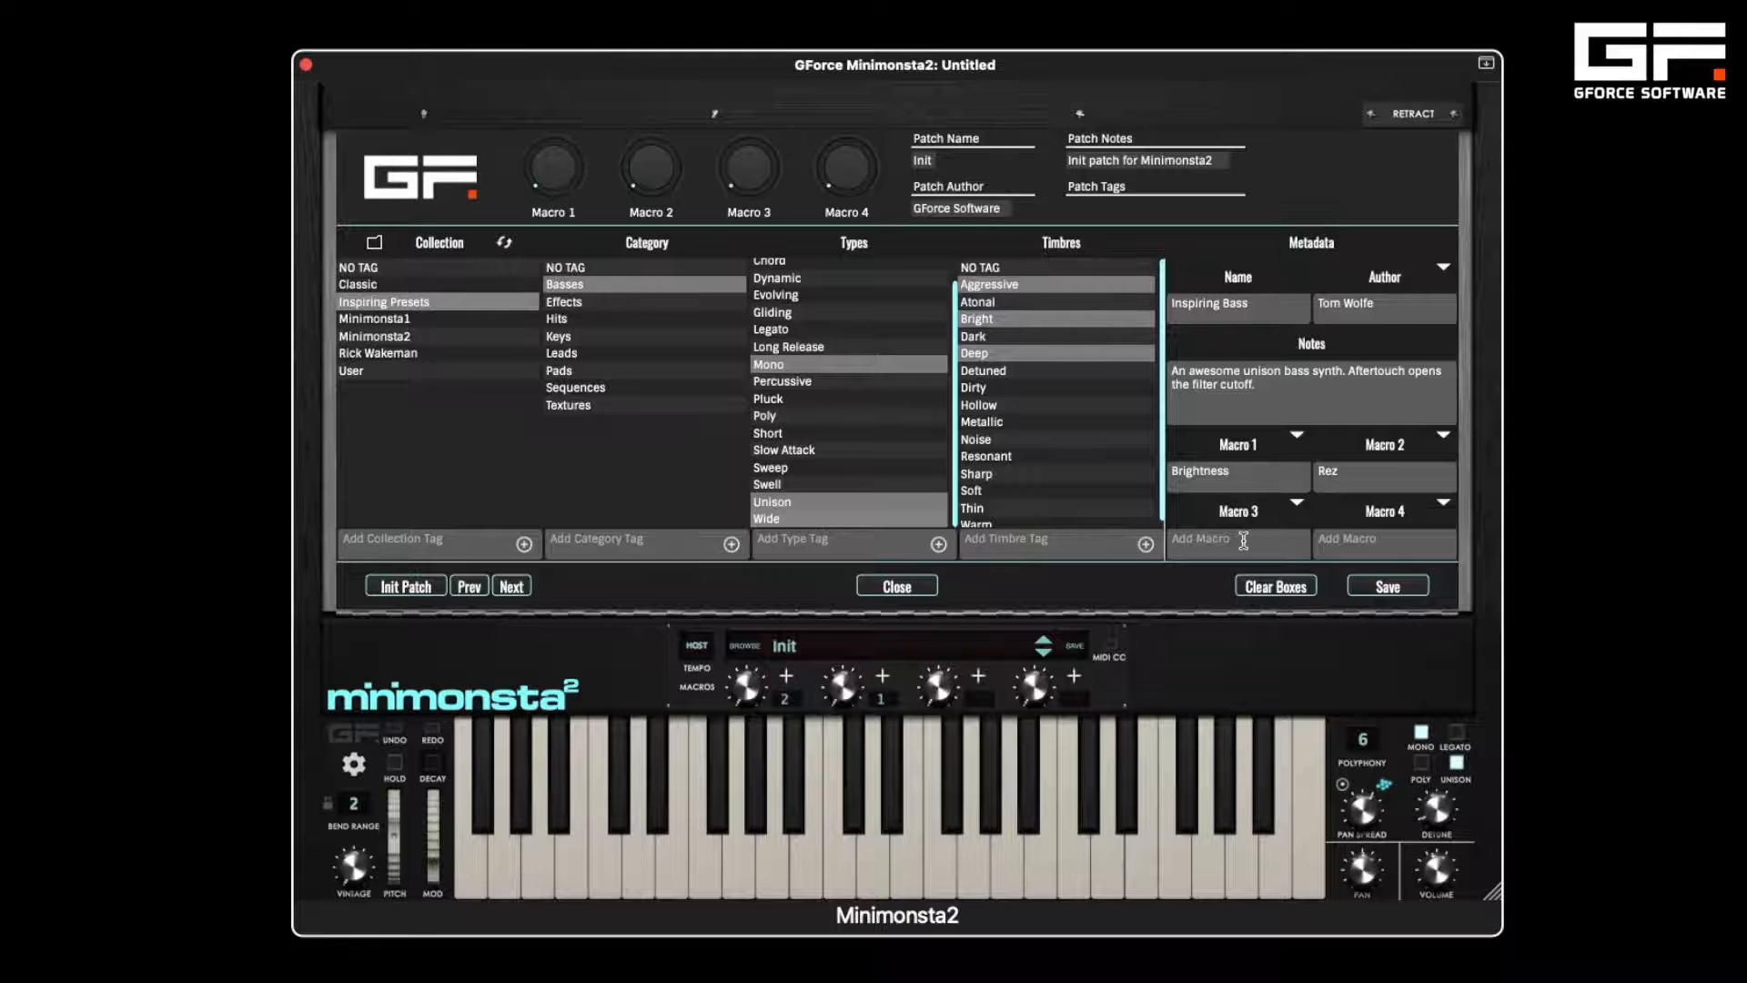
# - Save the patch as Inspiring Bass.xml on the Desktop and check it in the Inspiring Presets collection
pyautogui.click(1402, 594)
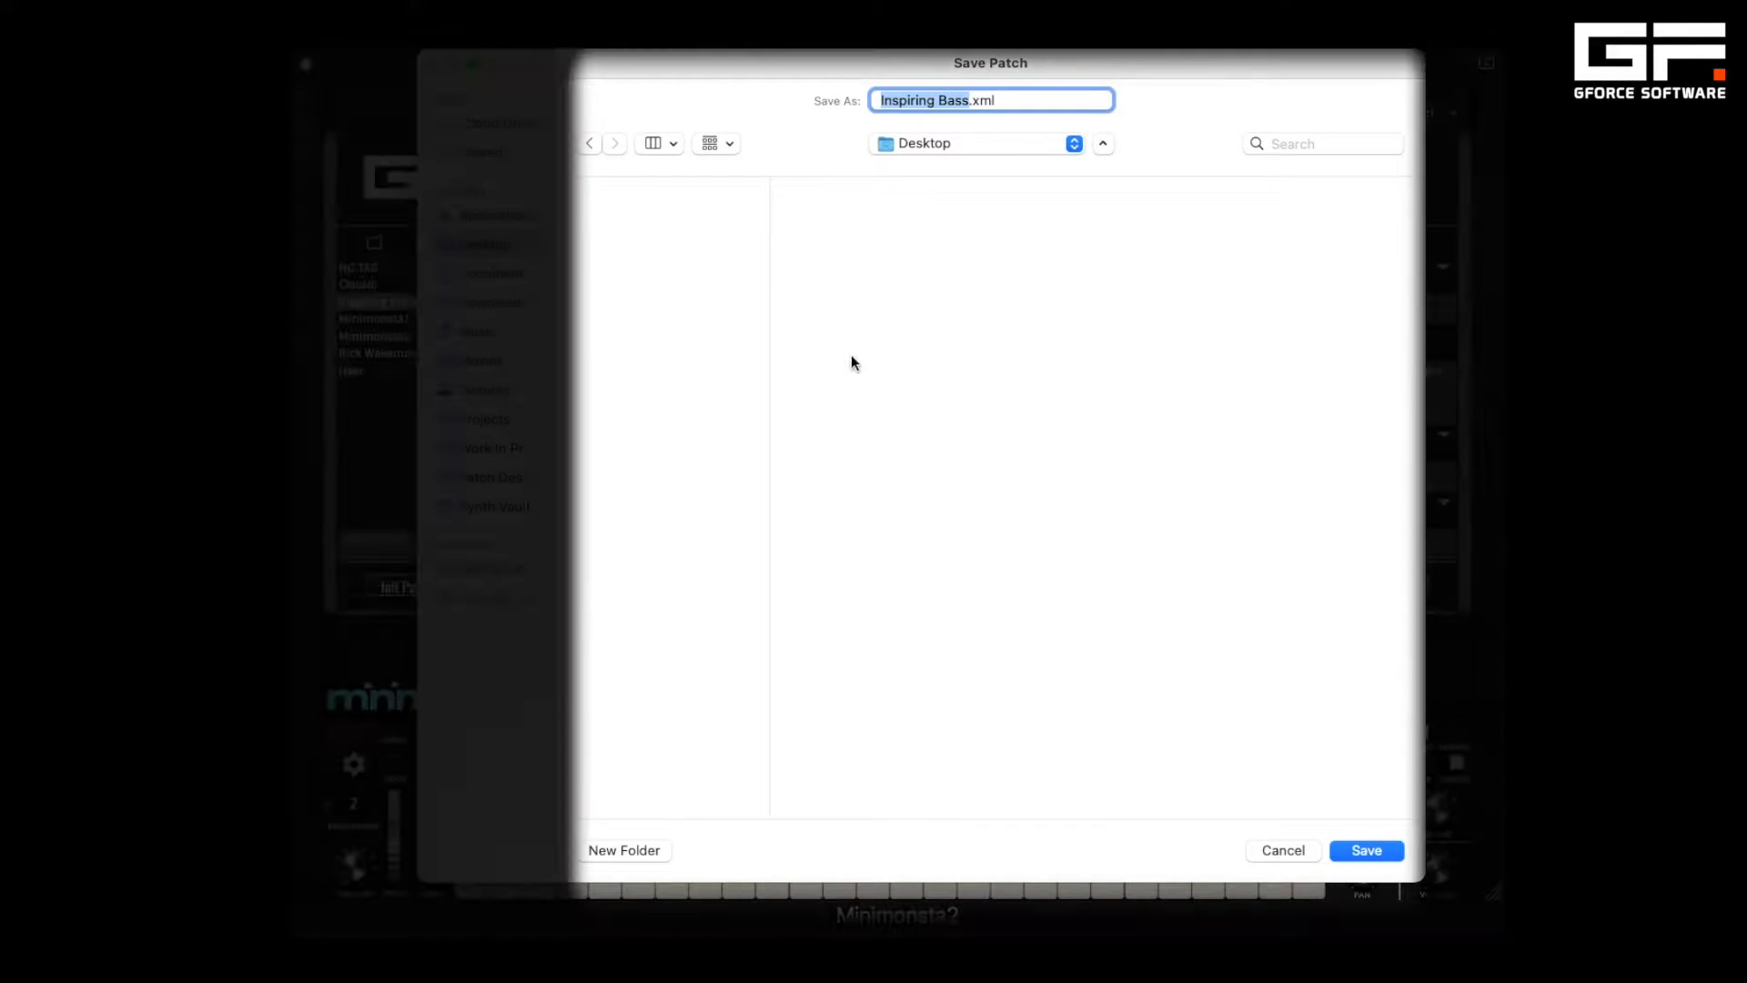
pyautogui.click(1365, 850)
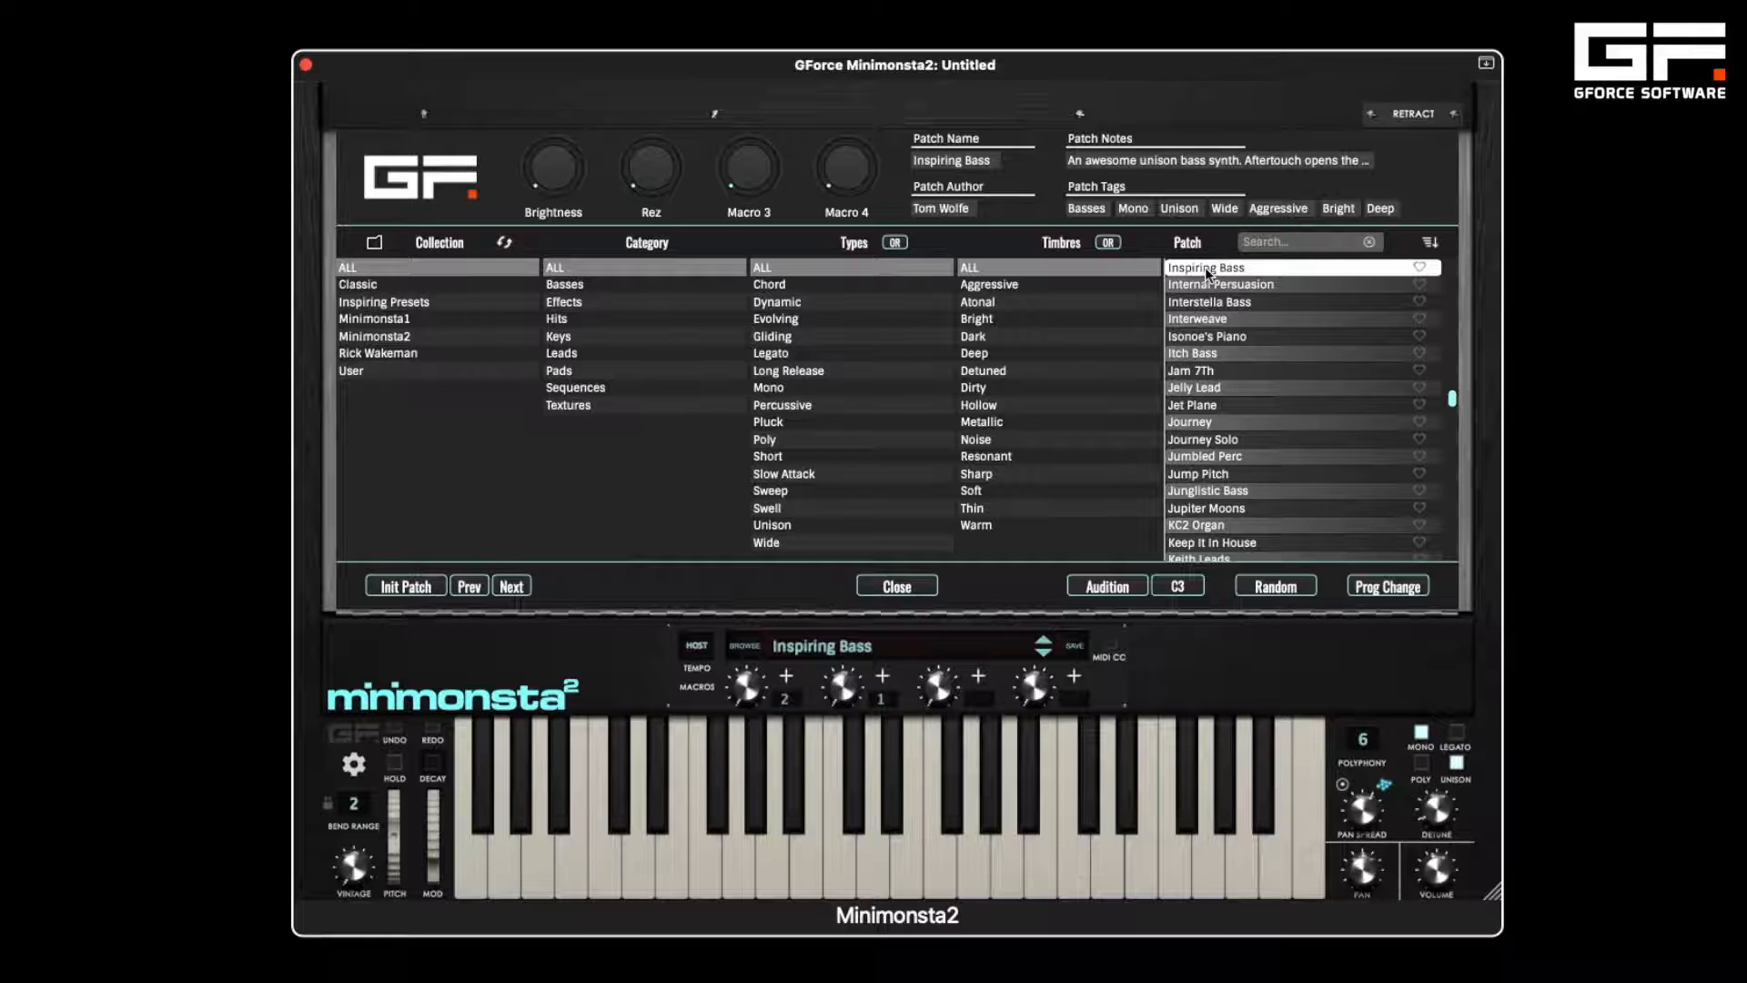
pyautogui.click(420, 300)
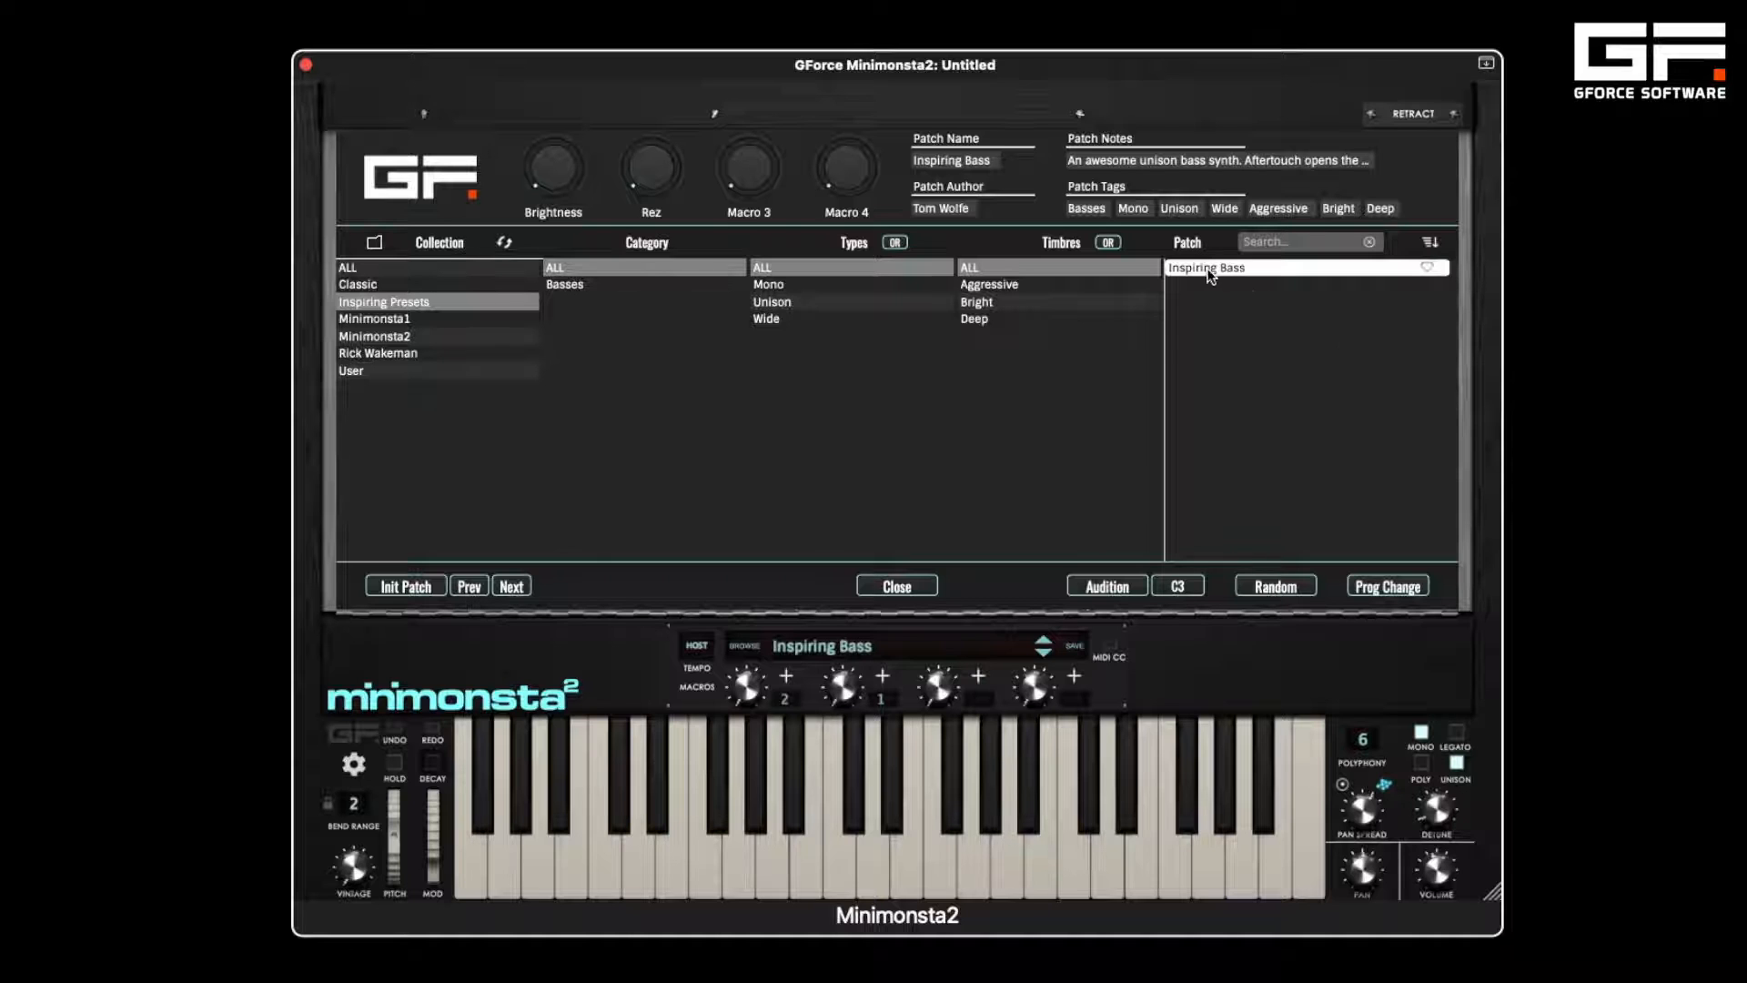
pyautogui.click(897, 585)
# - Adjust the filter, with emphasis at about 32%, and quick-save over the patch, accepting and hiding the overwrite warning
pyautogui.moveTo(1162, 361)
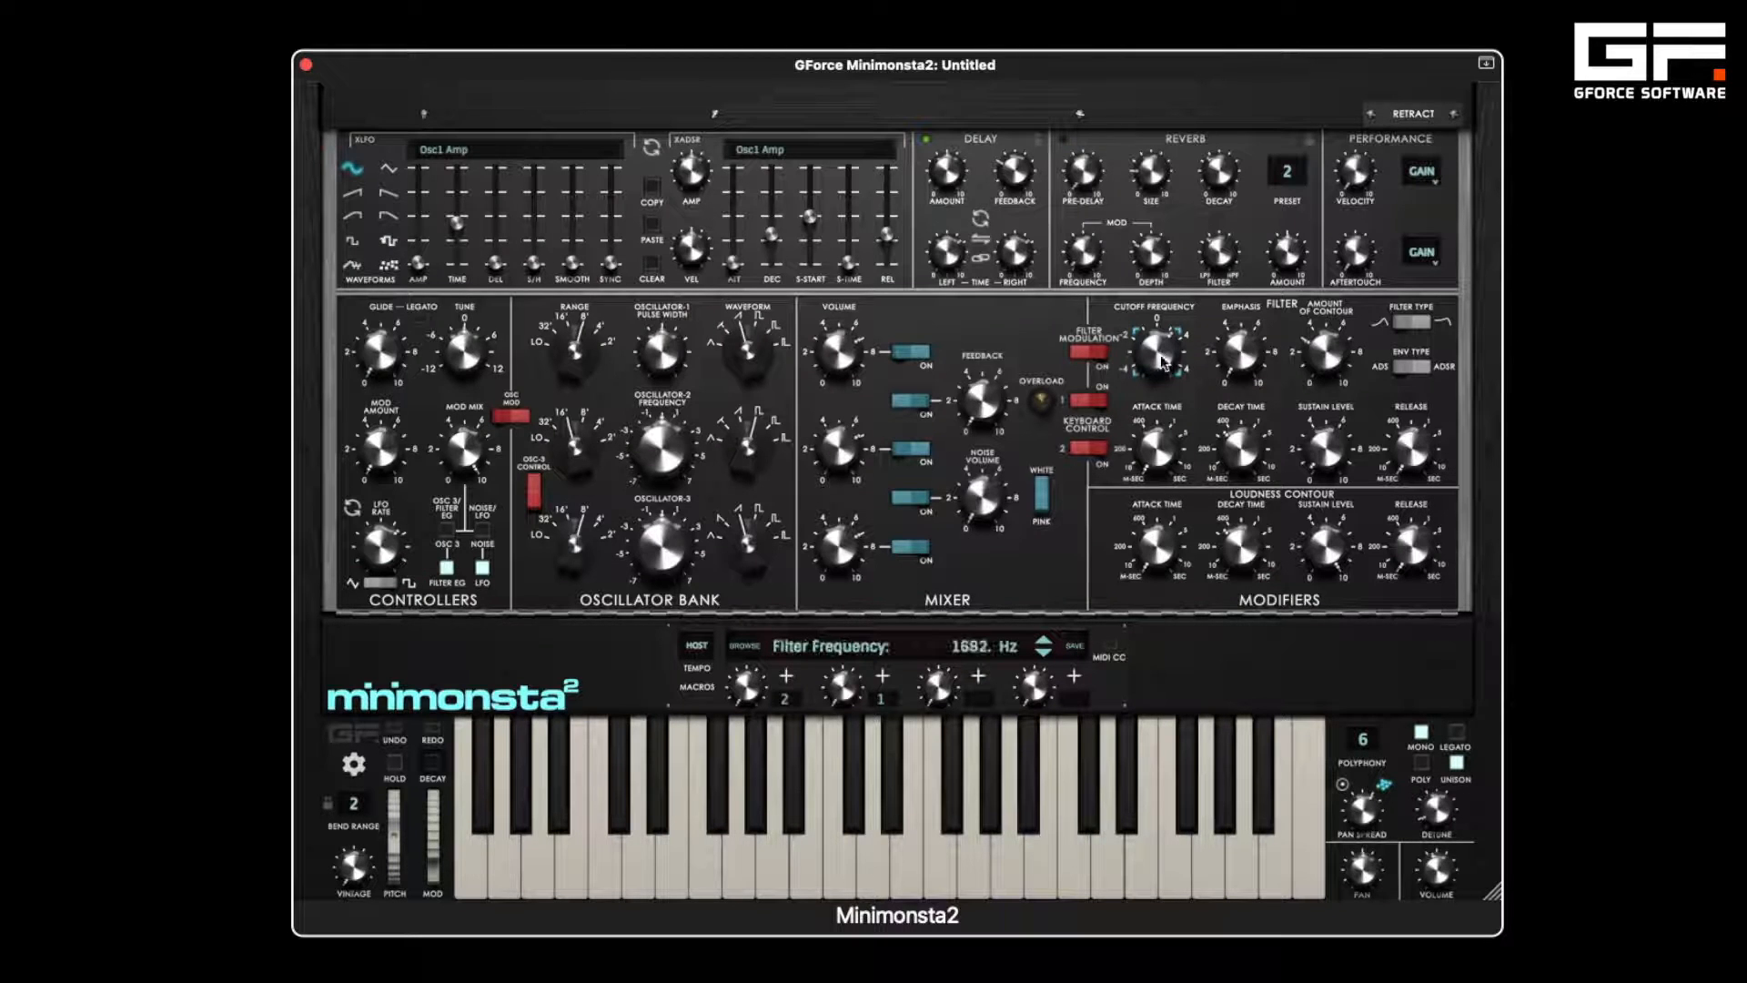
pyautogui.moveTo(1162, 361); pyautogui.dragTo(1219, 386)
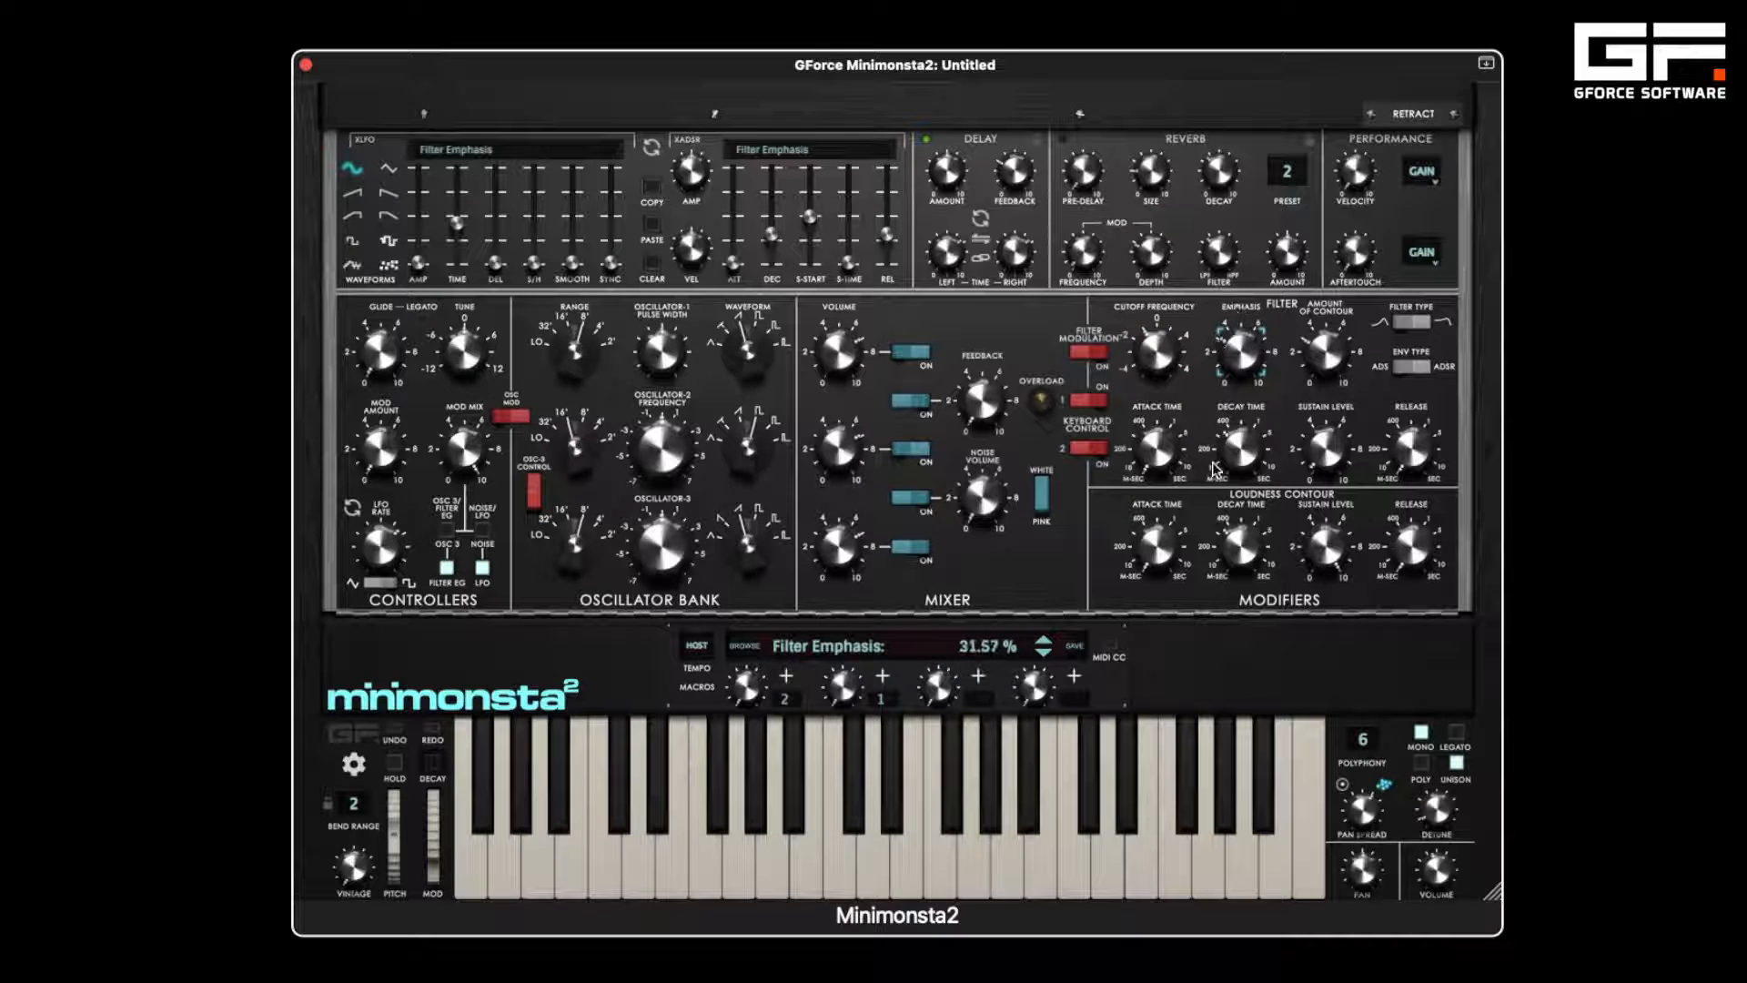
pyautogui.keyDown('super'); pyautogui.click(1082, 656); pyautogui.keyUp('super')
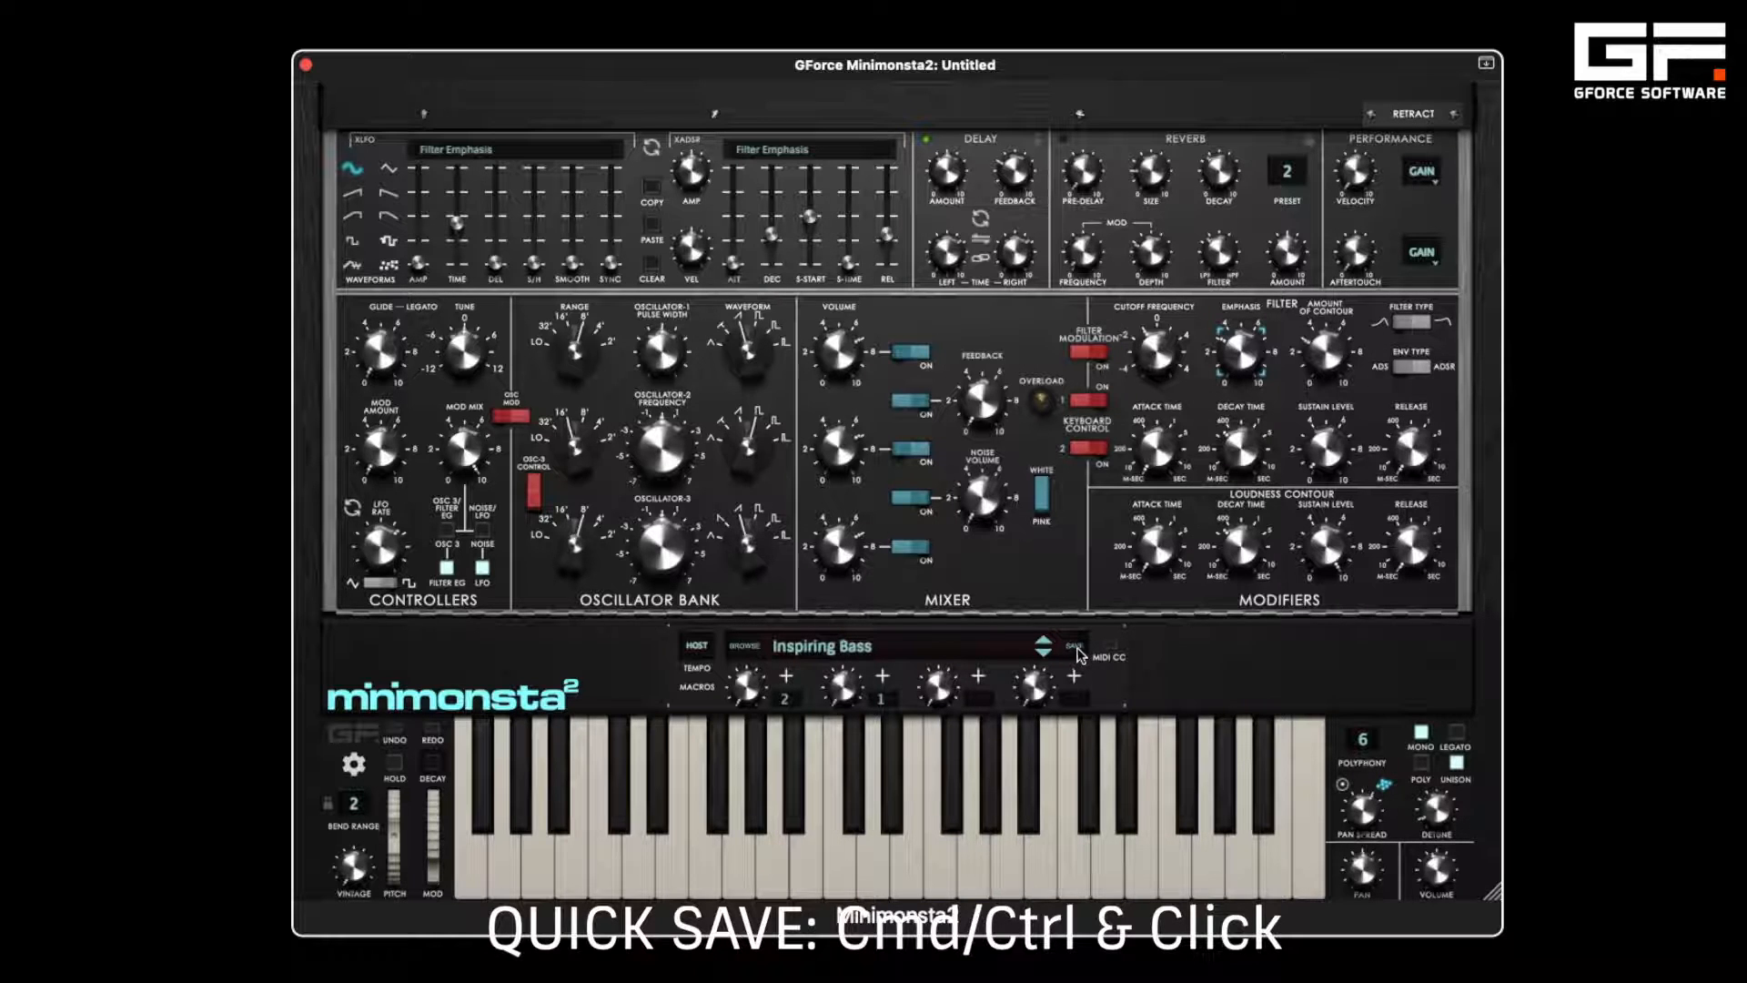
pyautogui.keyDown('super'); pyautogui.click(1077, 649); pyautogui.keyUp('super')
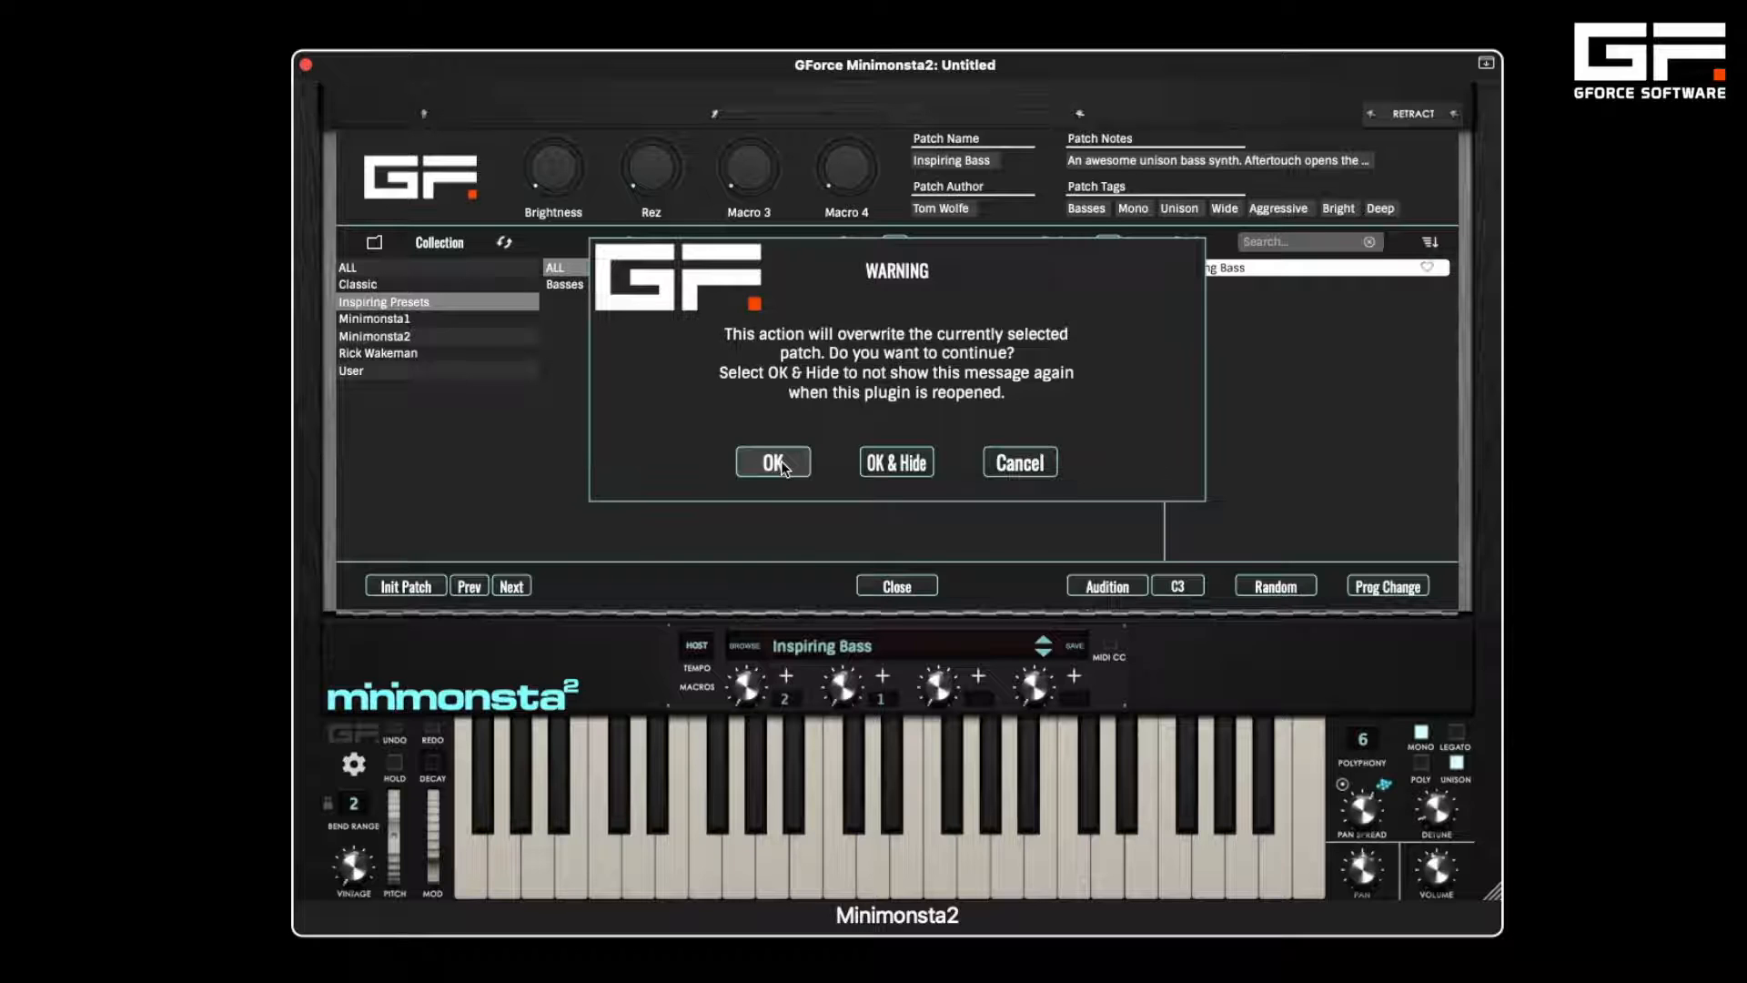
pyautogui.click(901, 462)
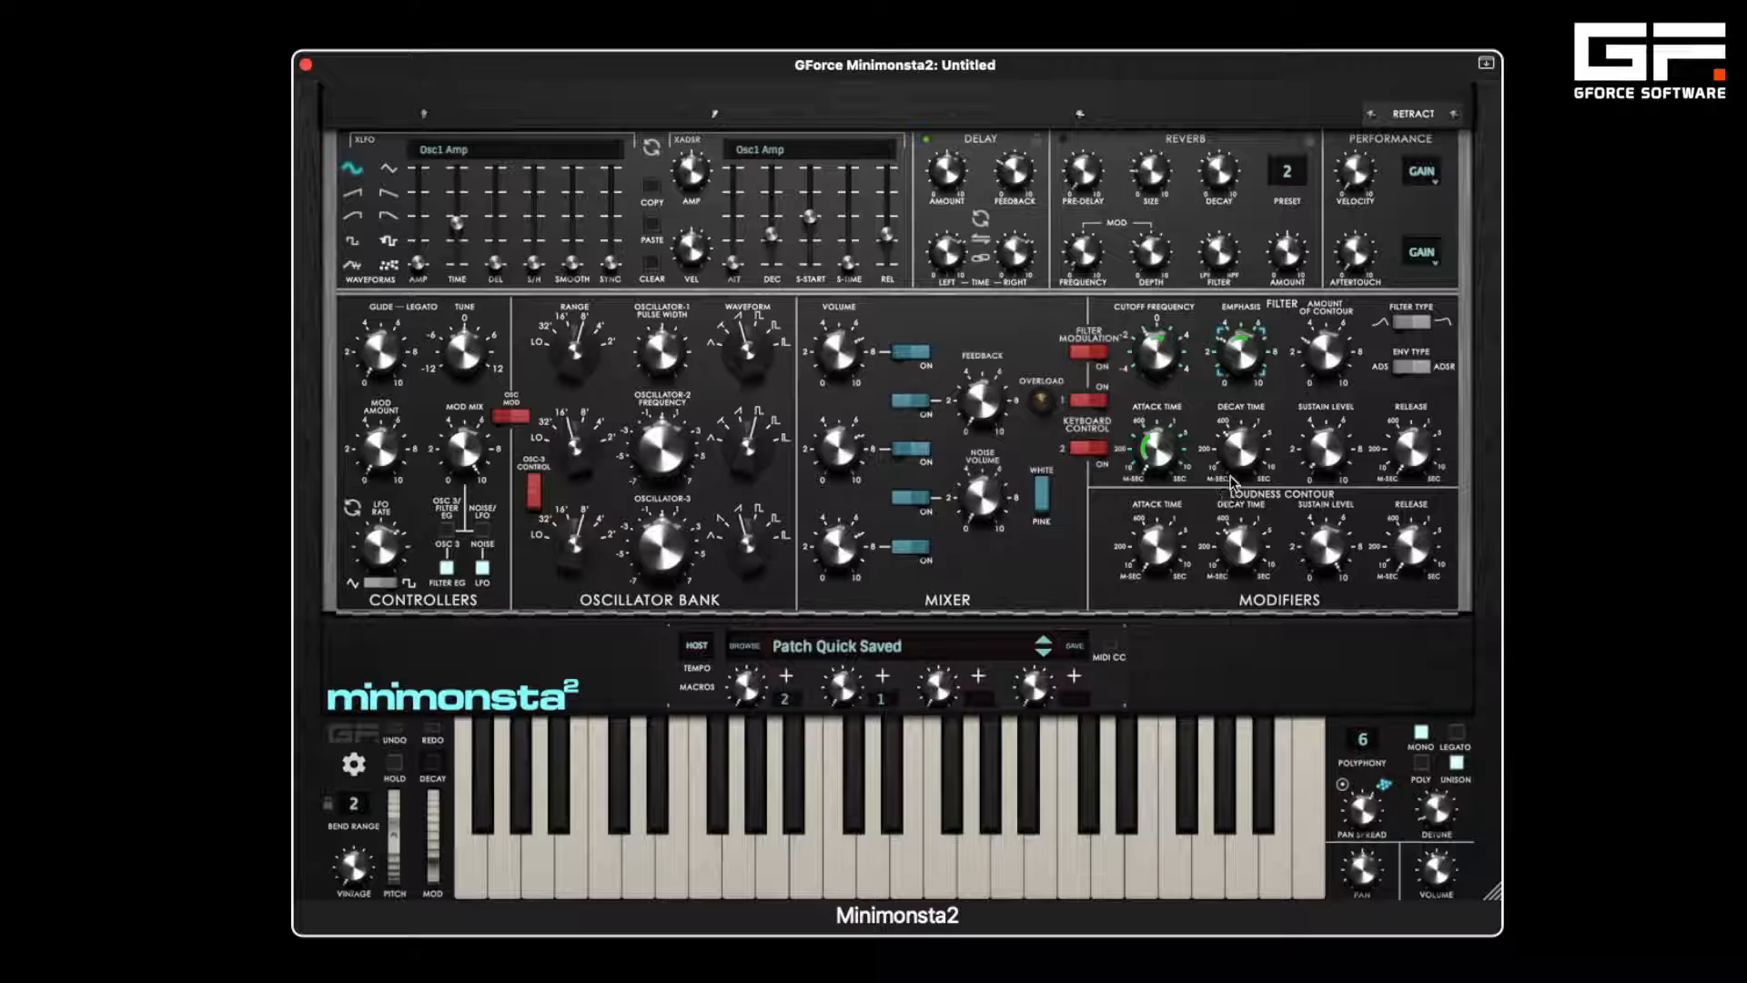
# - Set the filter decay to about 1746 ms and filter sustain to about -11.7 dB, and quick-save the patch
pyautogui.moveTo(1231, 482); pyautogui.dragTo(1236, 401)
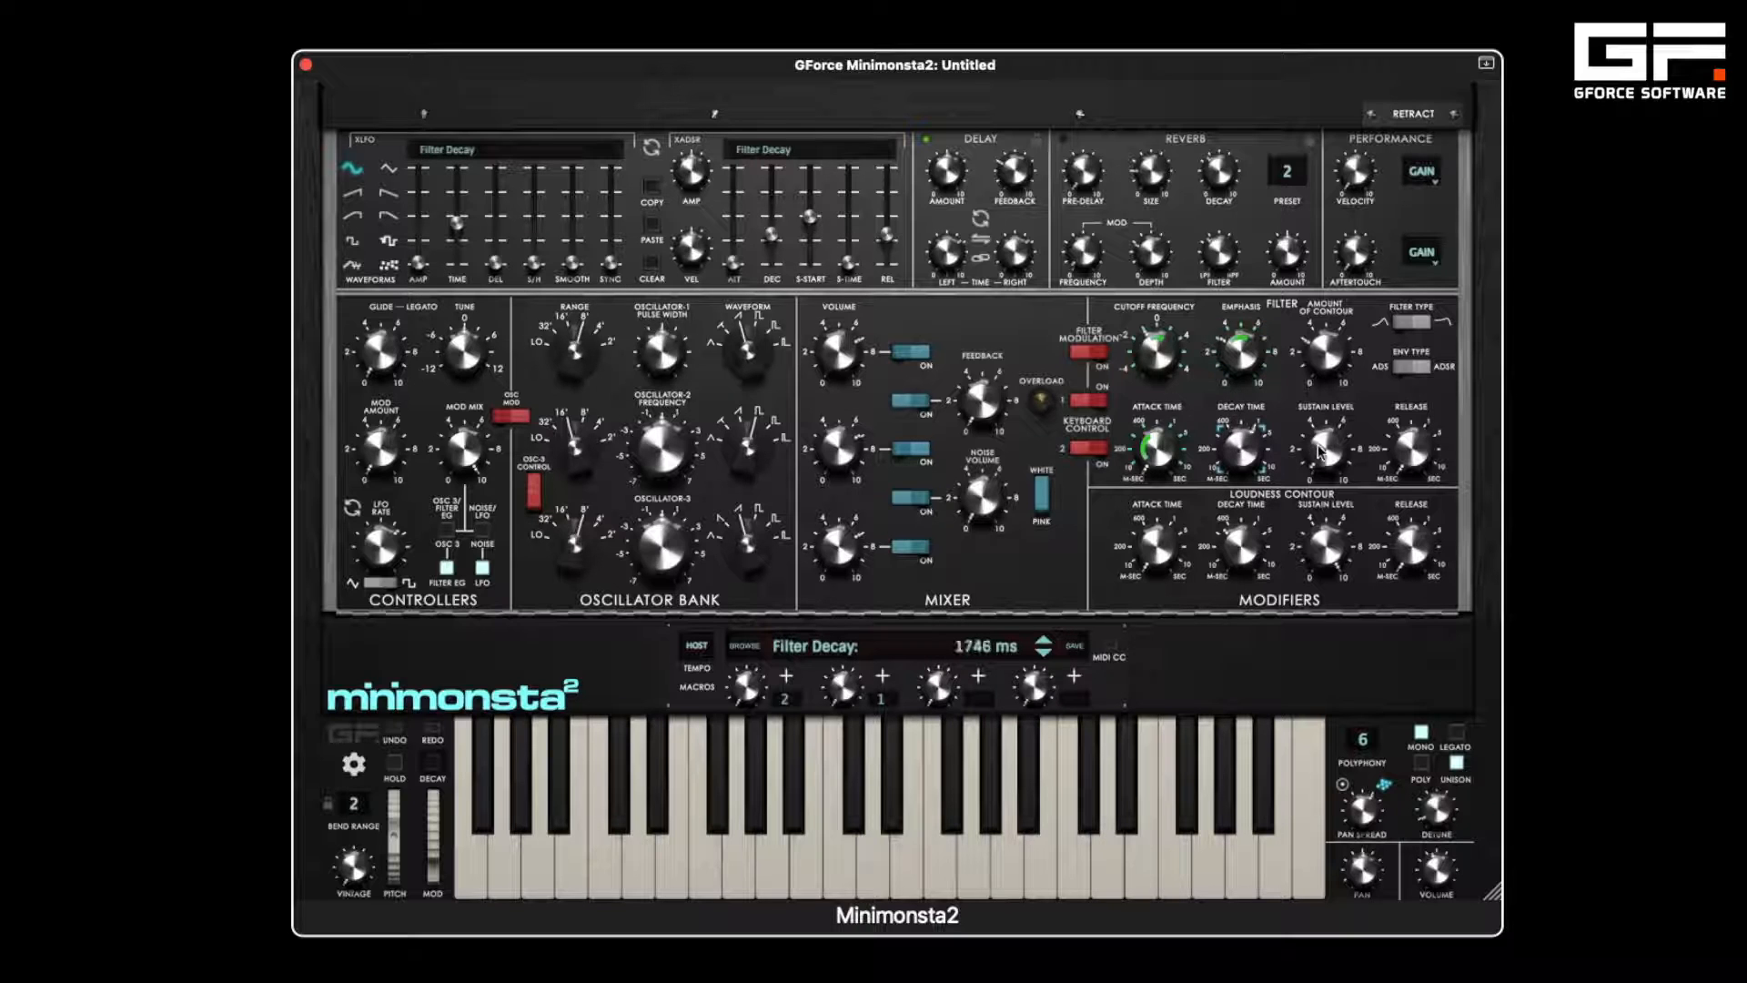
pyautogui.moveTo(1320, 447); pyautogui.dragTo(1324, 384)
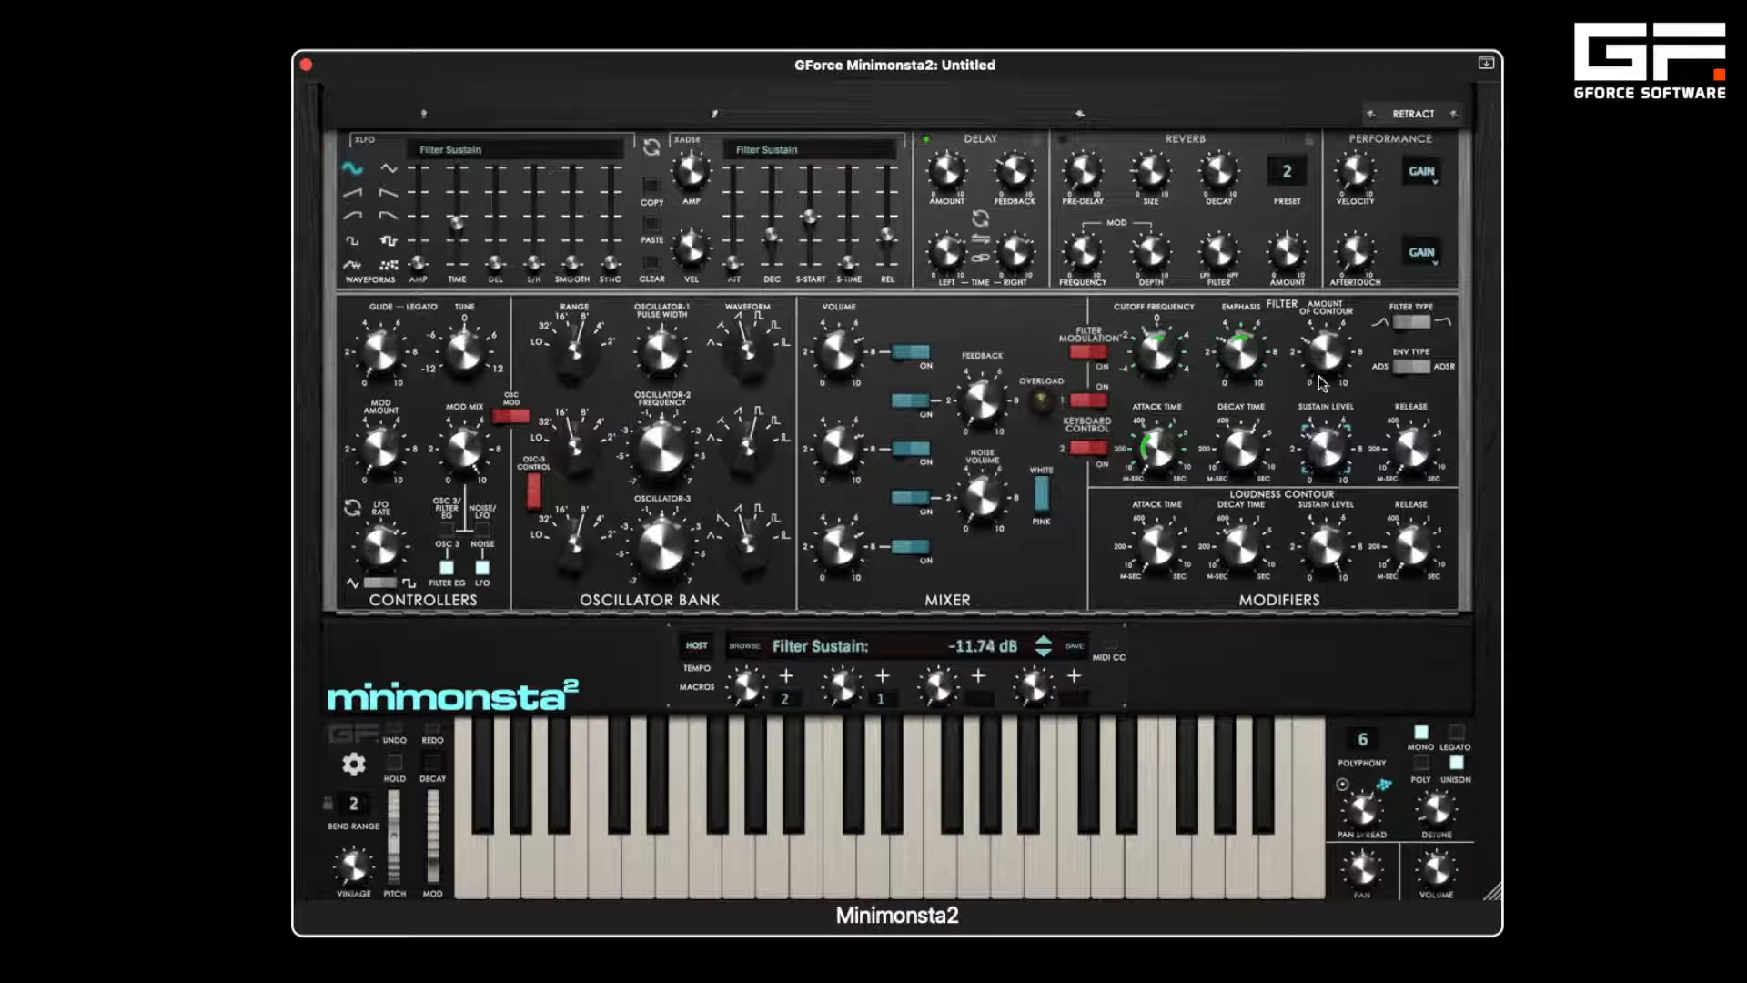
pyautogui.click(1074, 649)
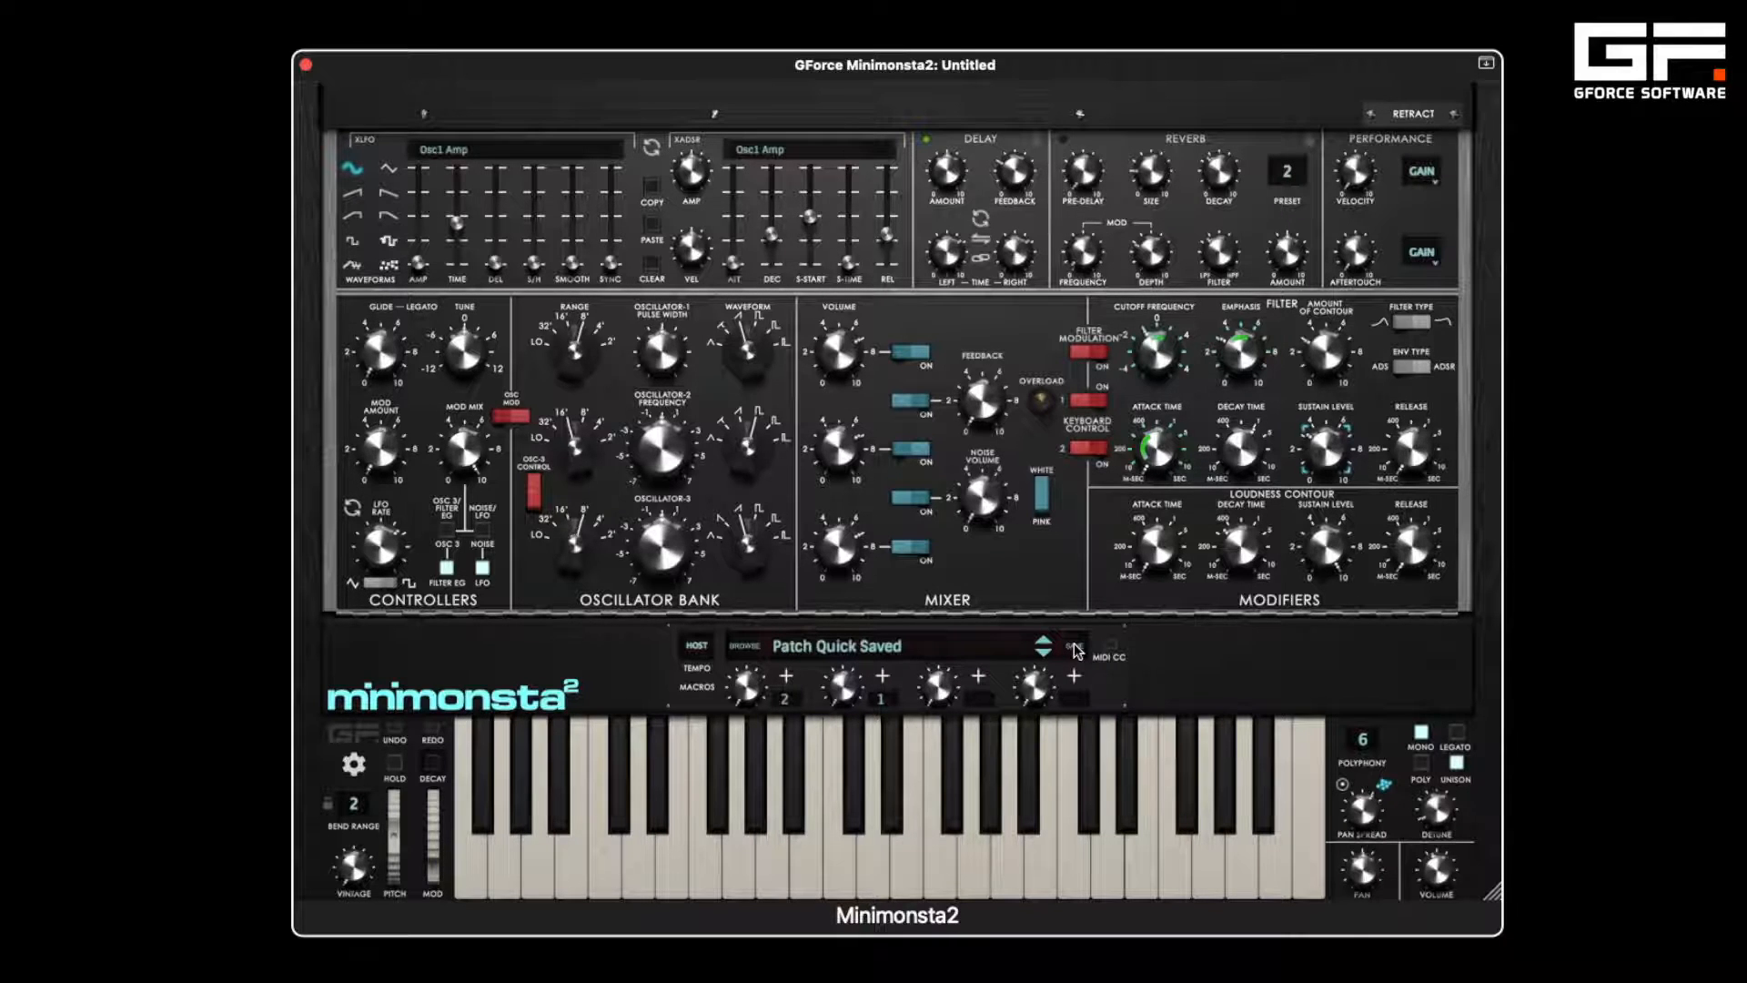
# - Open the patch's save page and clear all its tag and metadata boxes
pyautogui.click(1072, 647)
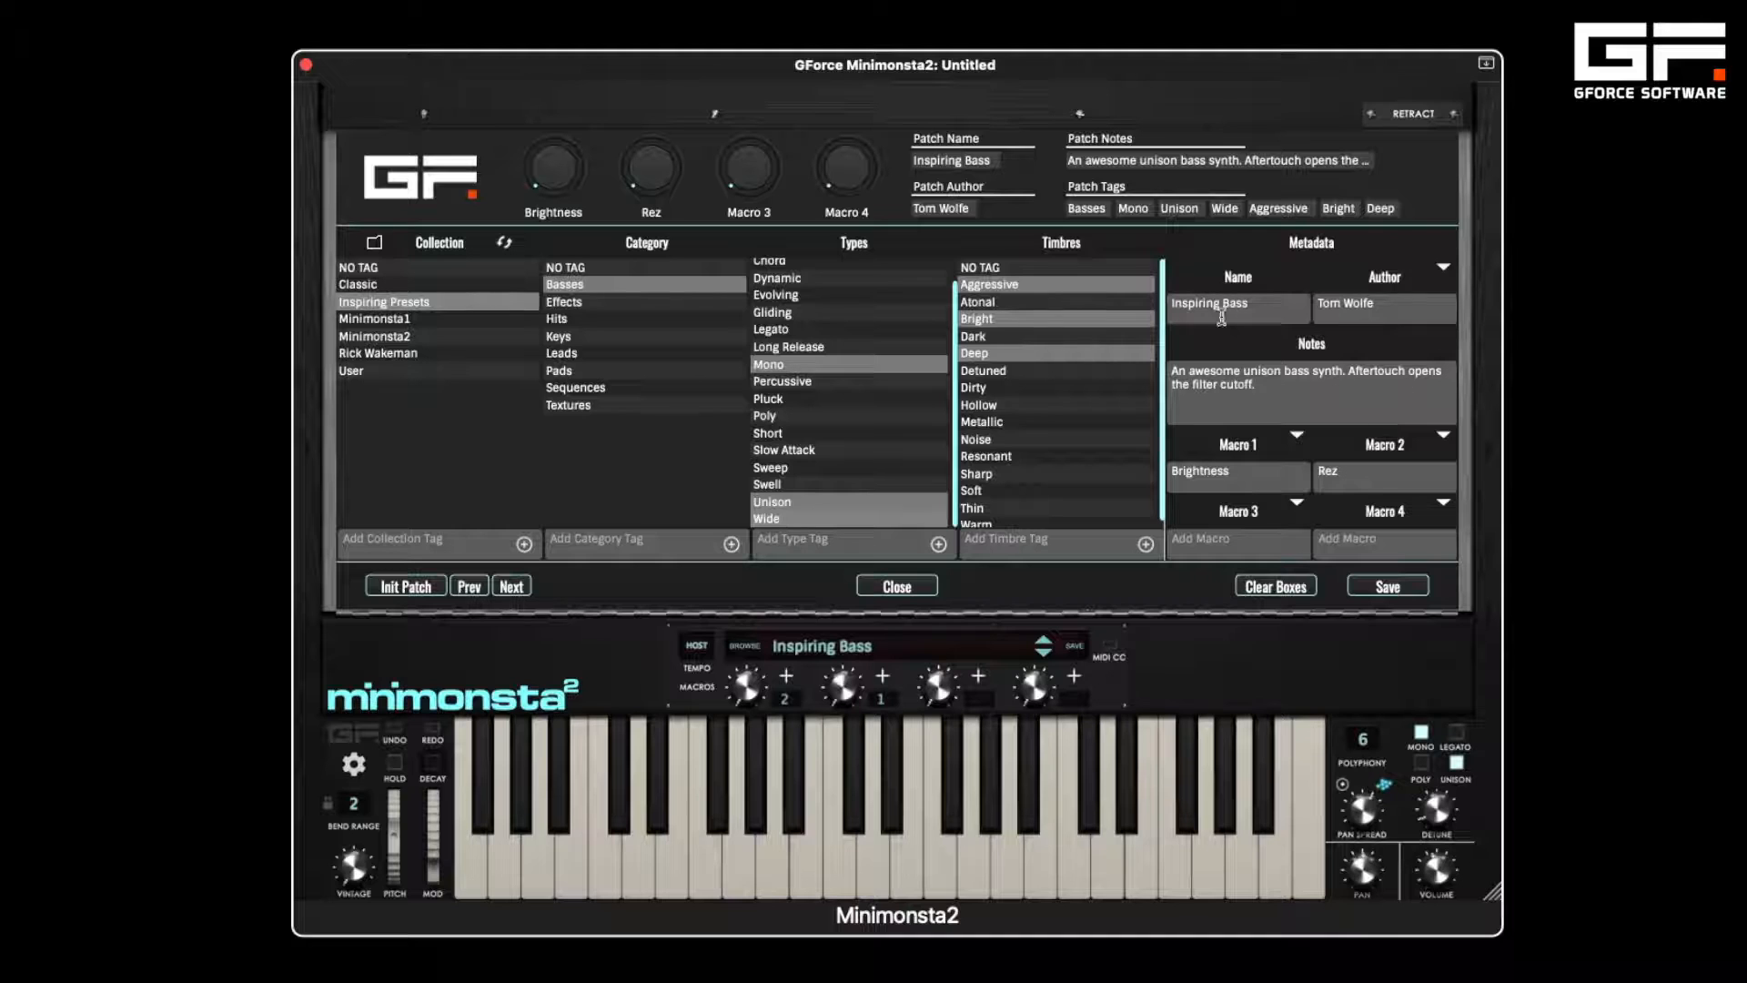
pyautogui.click(1276, 587)
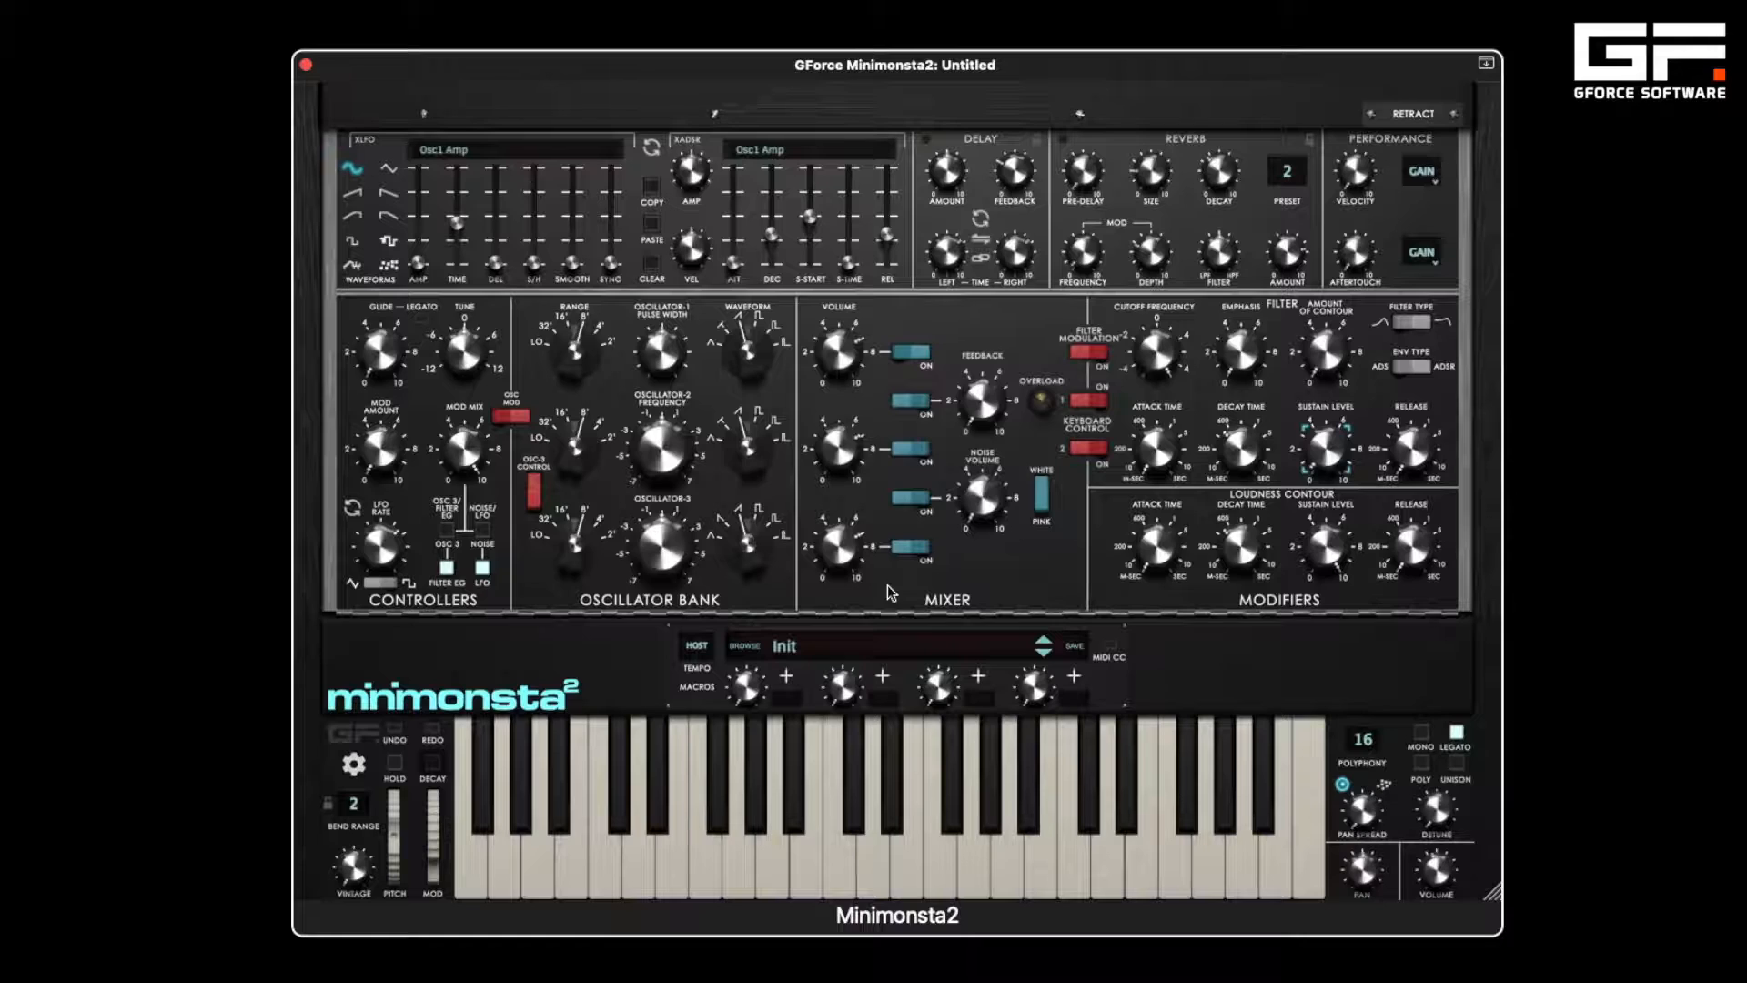
# - Browse the Classic, Minimonsta1, Minimonsta2, Rick Wakeman and User patch collections
pyautogui.click(746, 646)
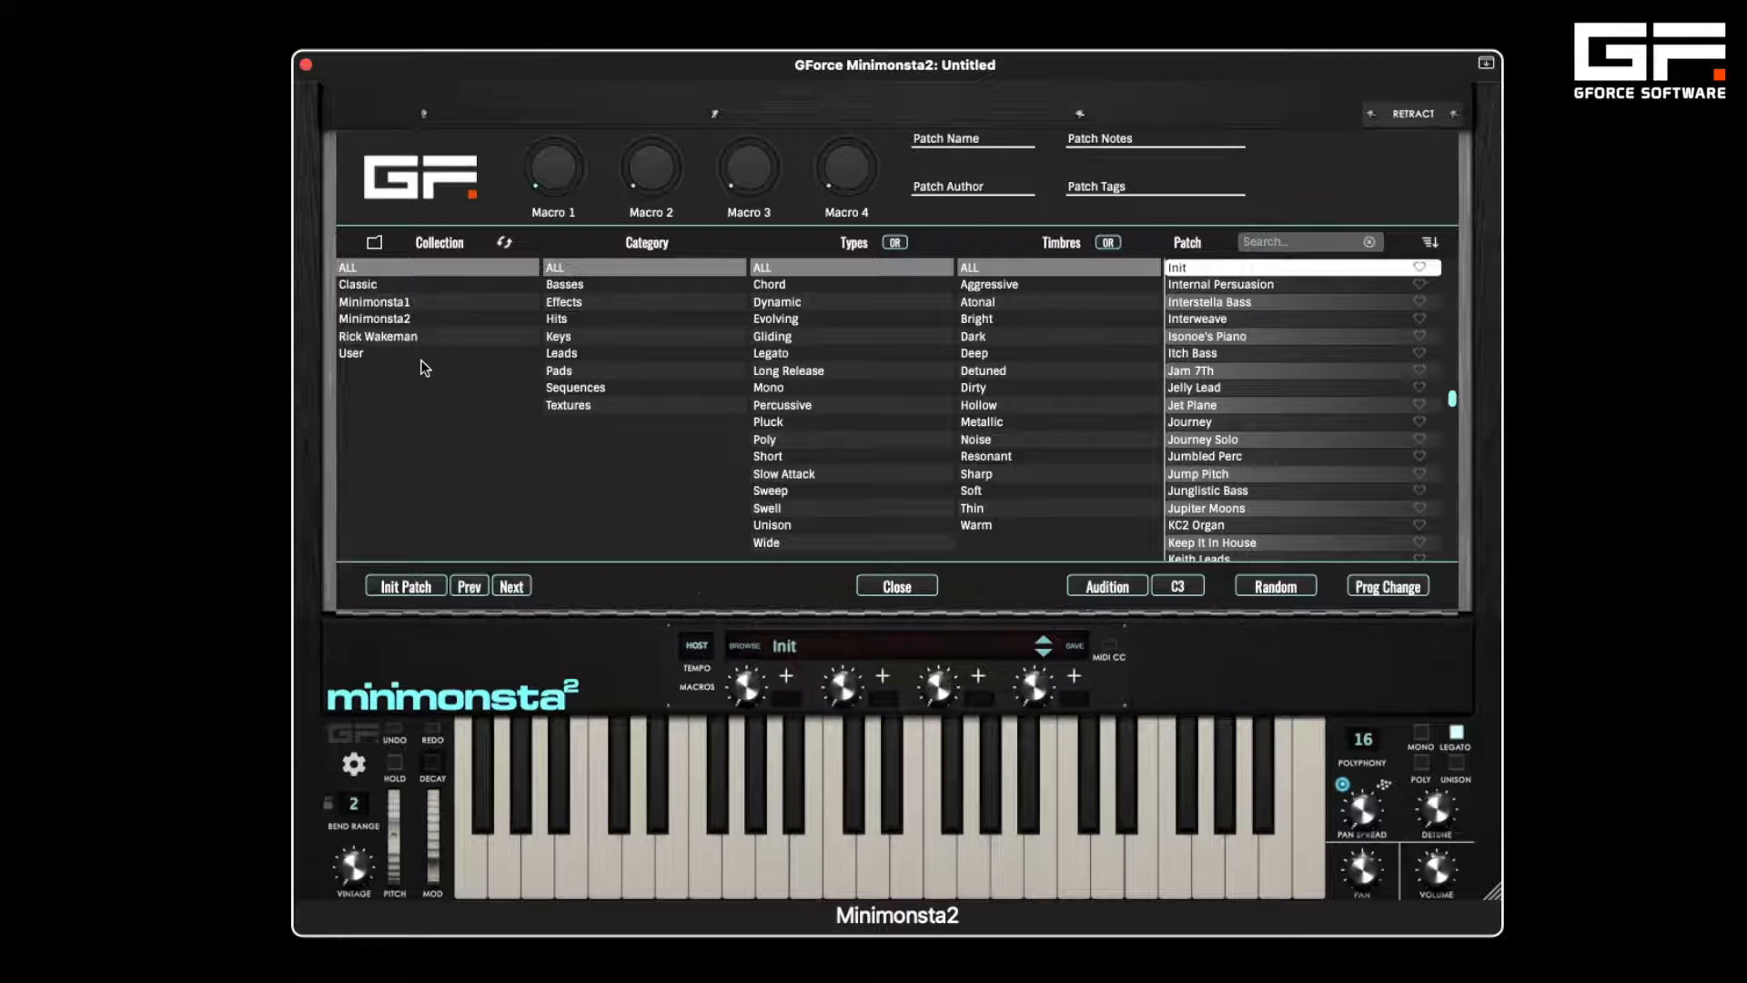
pyautogui.click(382, 289)
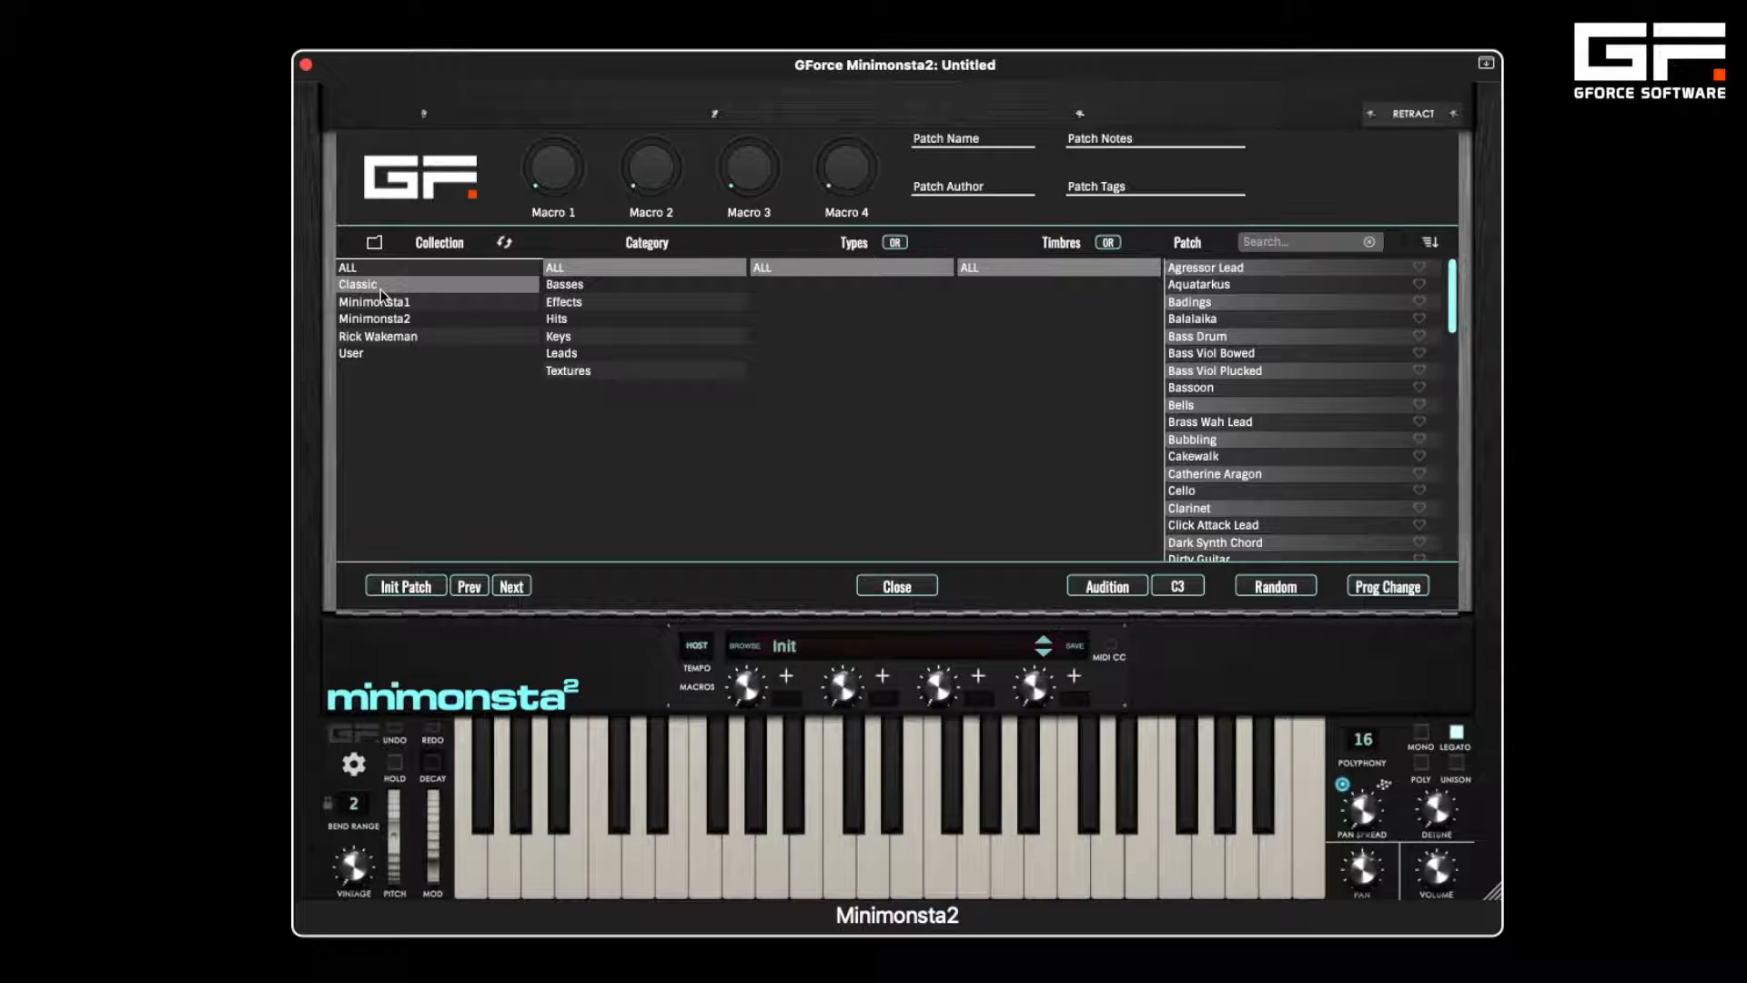
pyautogui.click(384, 302)
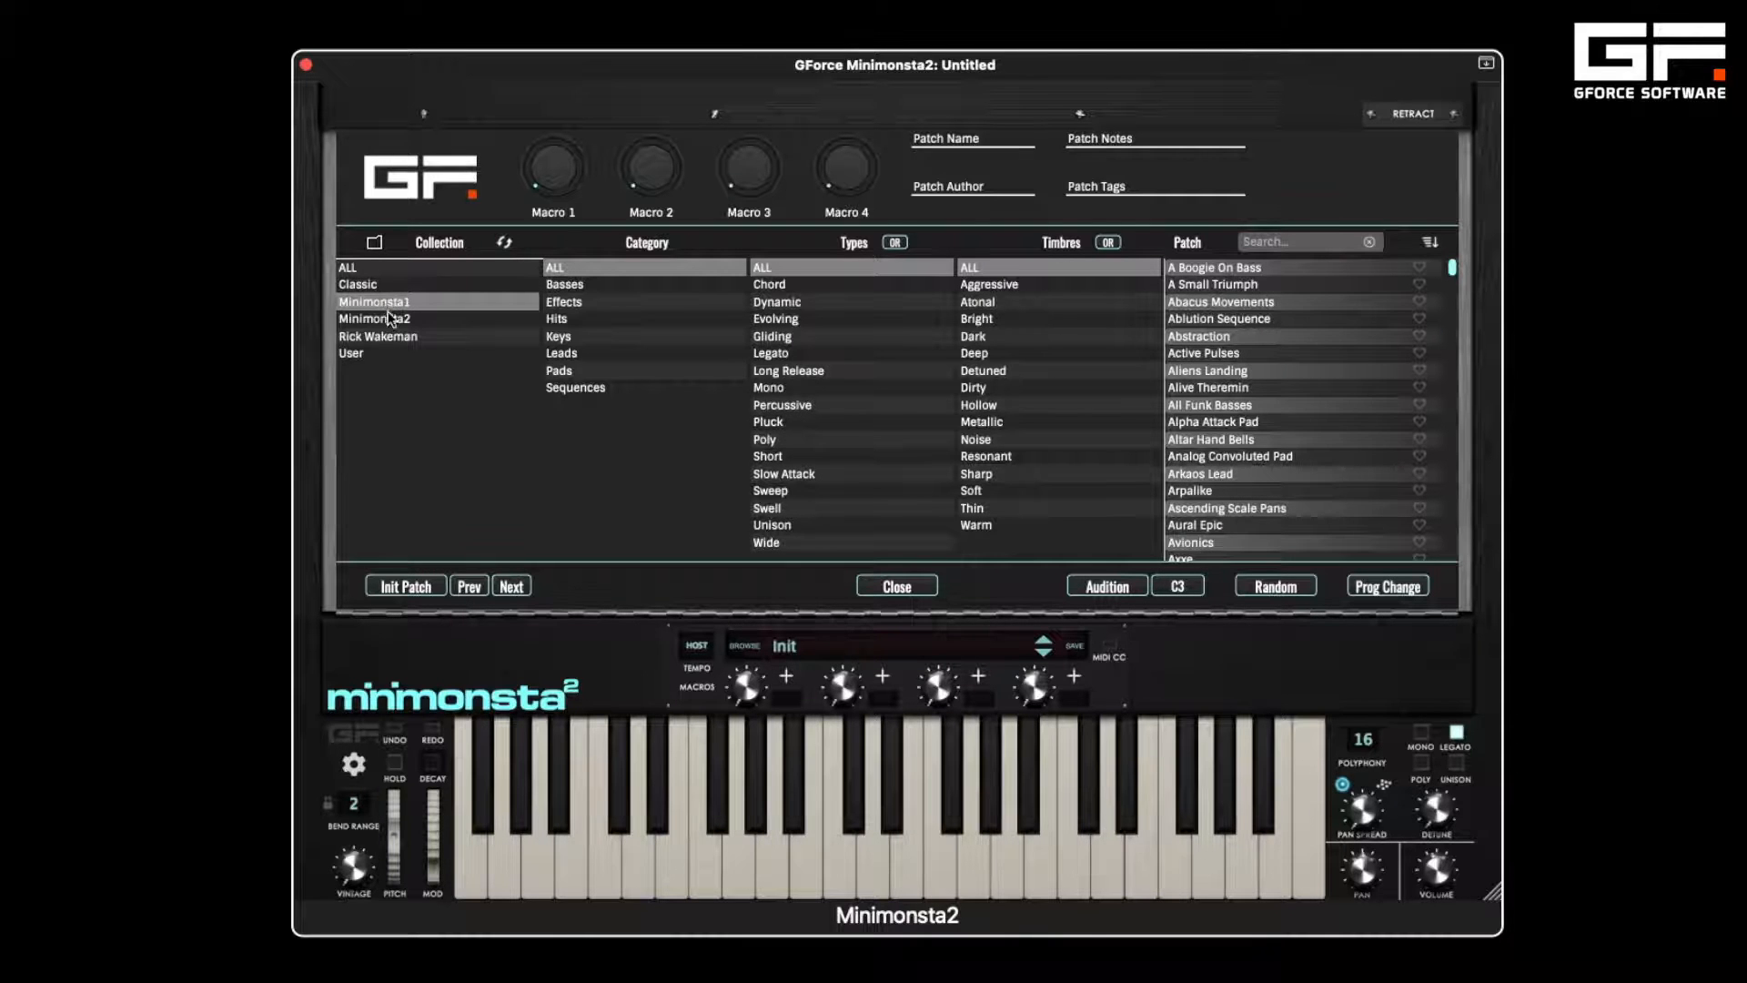
pyautogui.click(384, 318)
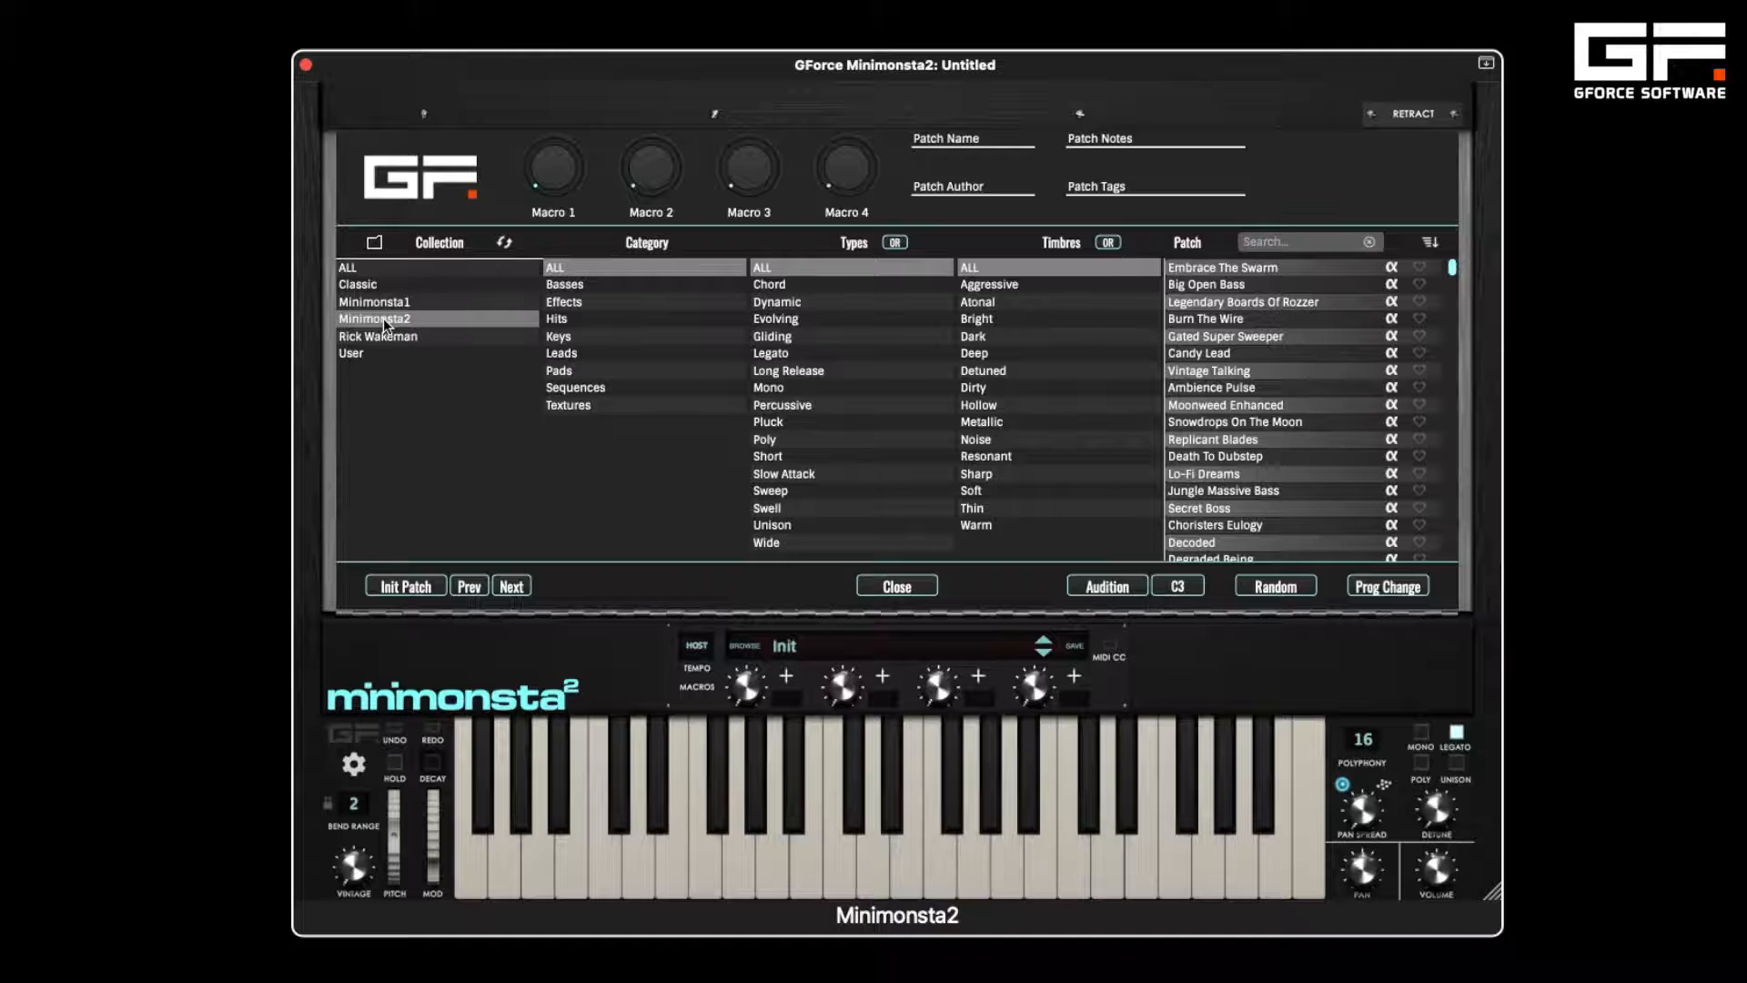
pyautogui.click(384, 334)
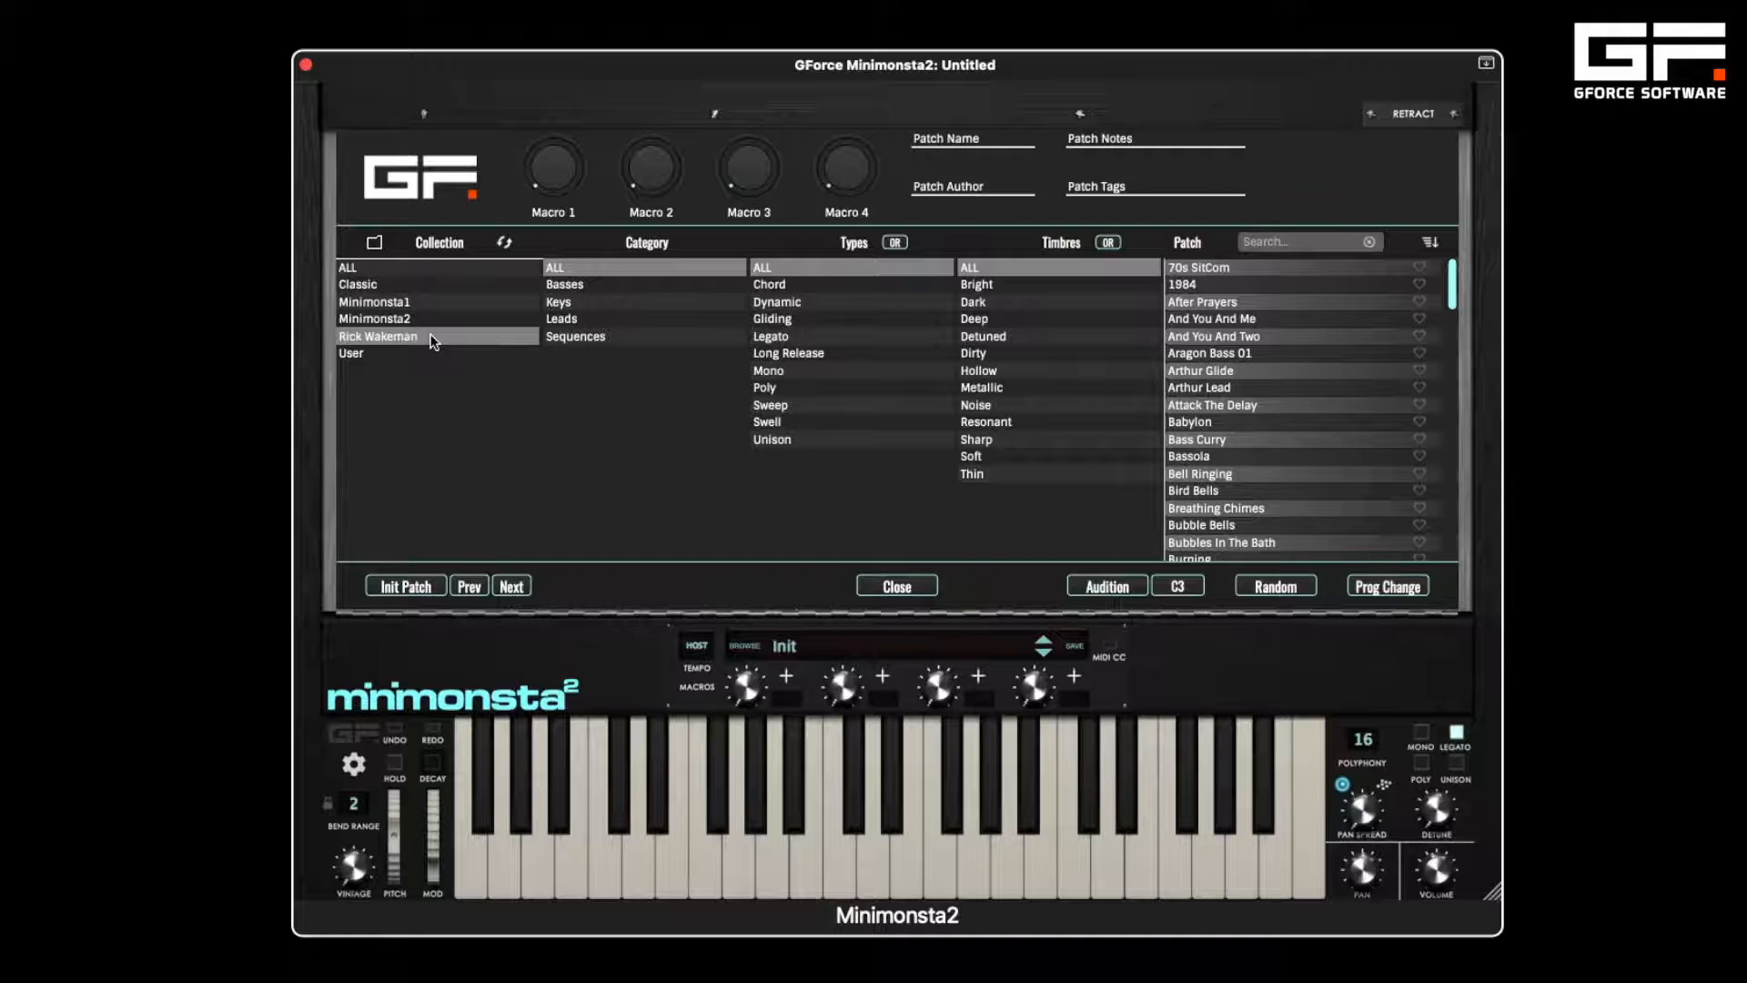
pyautogui.click(423, 354)
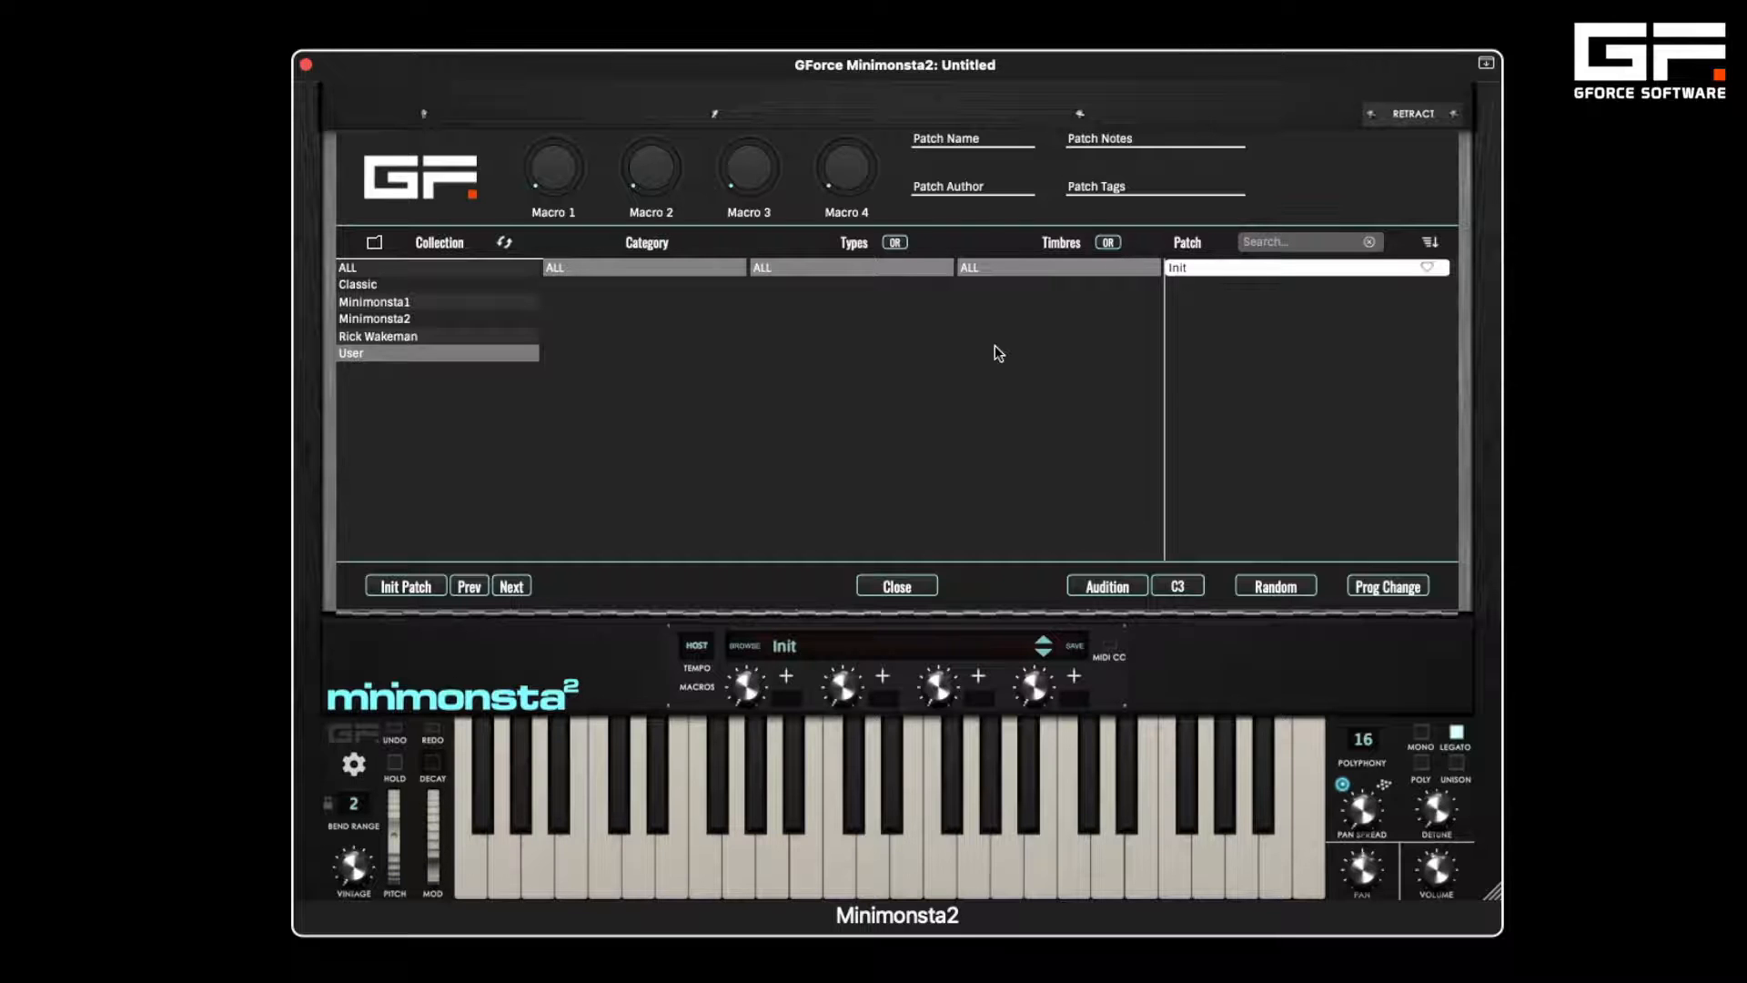
# - Filter the Minimonsta2 collection to Pads, Swell and Dark, and load the Tape Tectonics patch
pyautogui.click(409, 319)
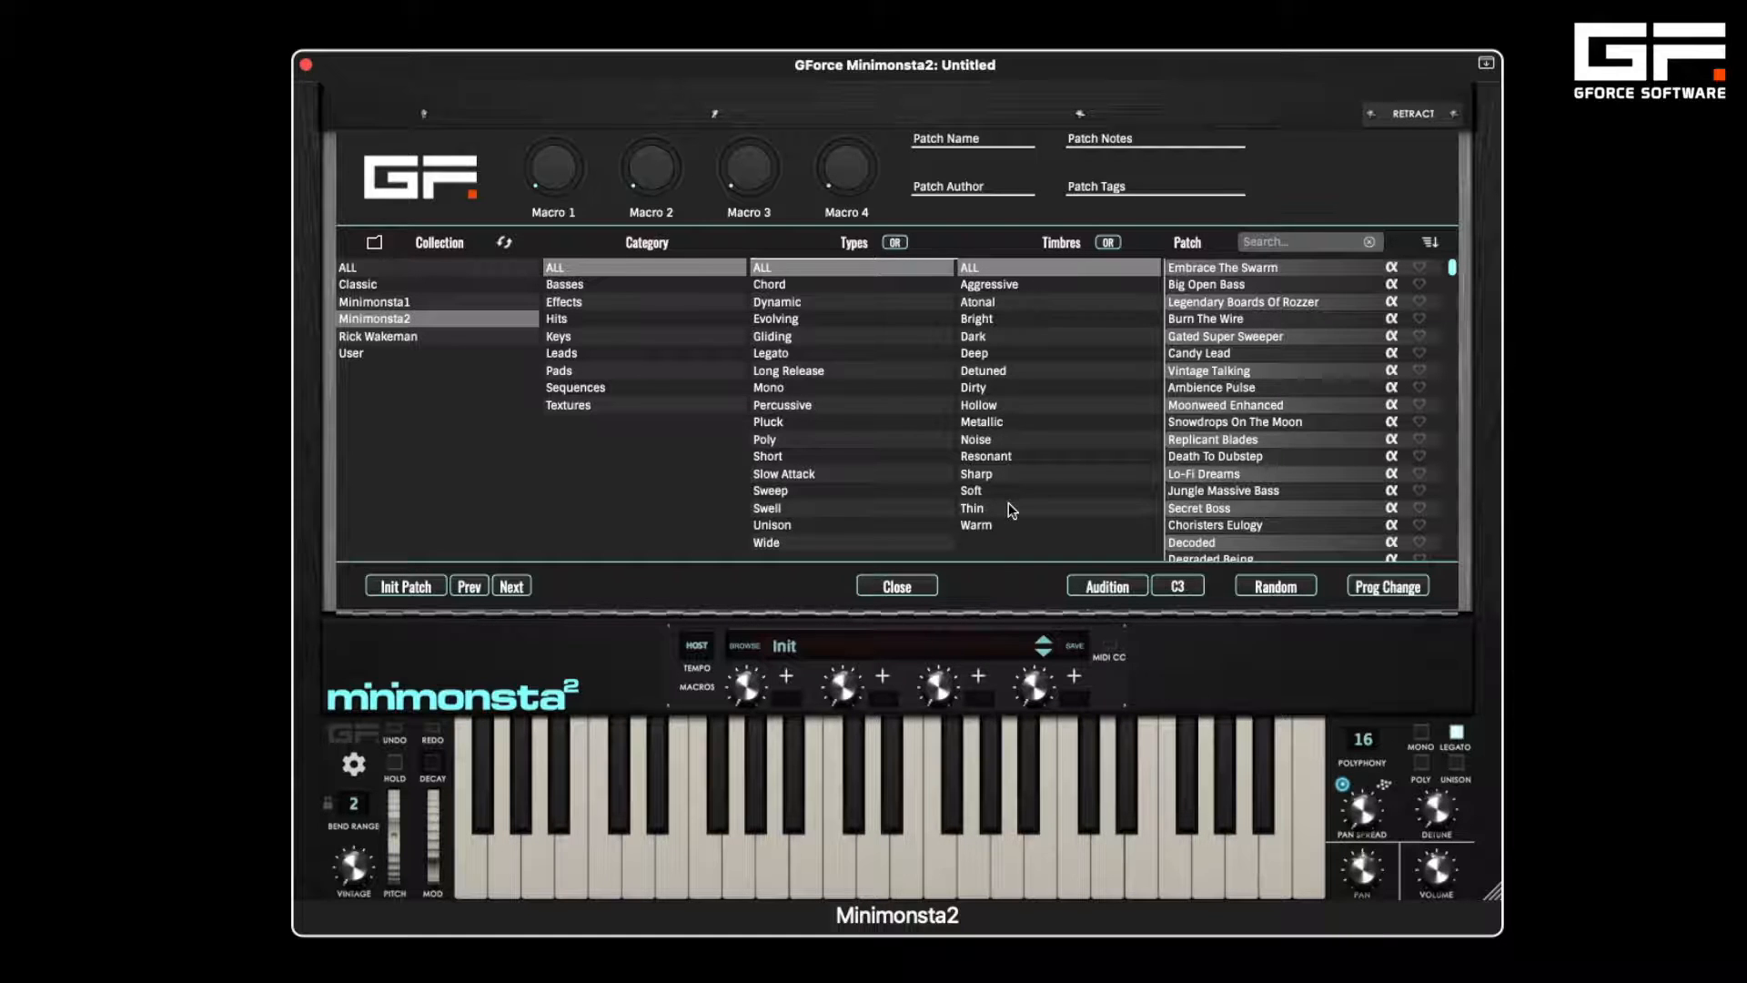
pyautogui.click(621, 372)
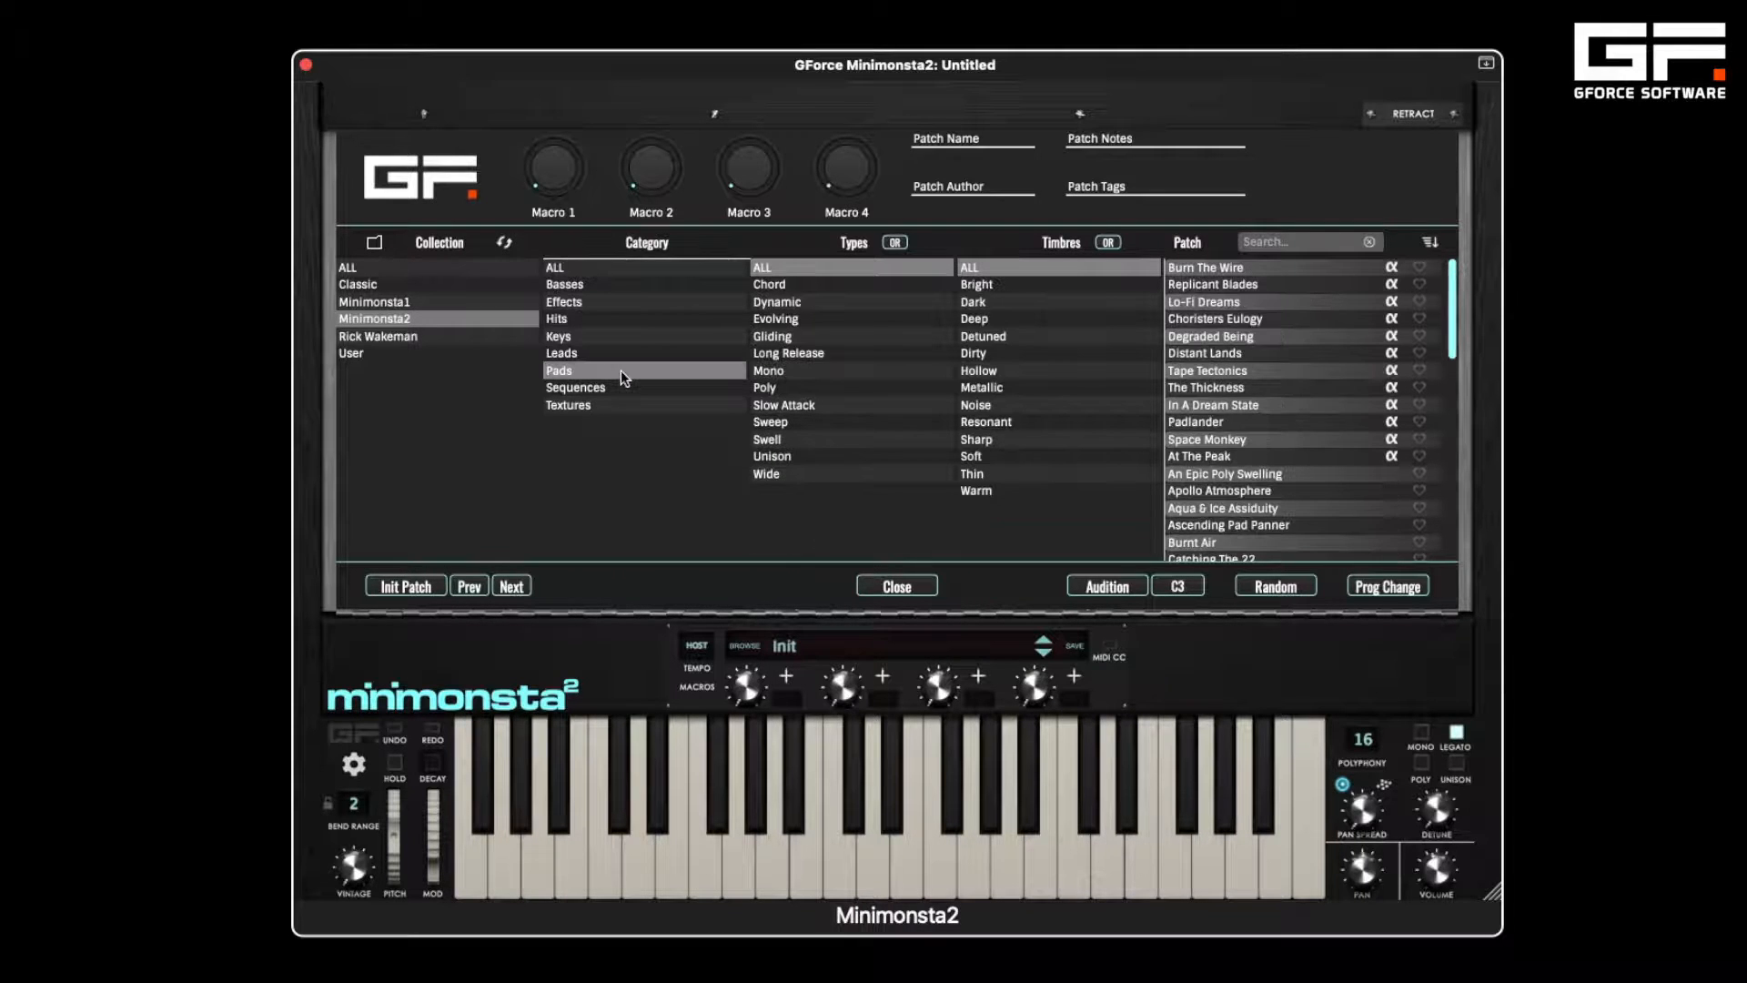
pyautogui.click(786, 440)
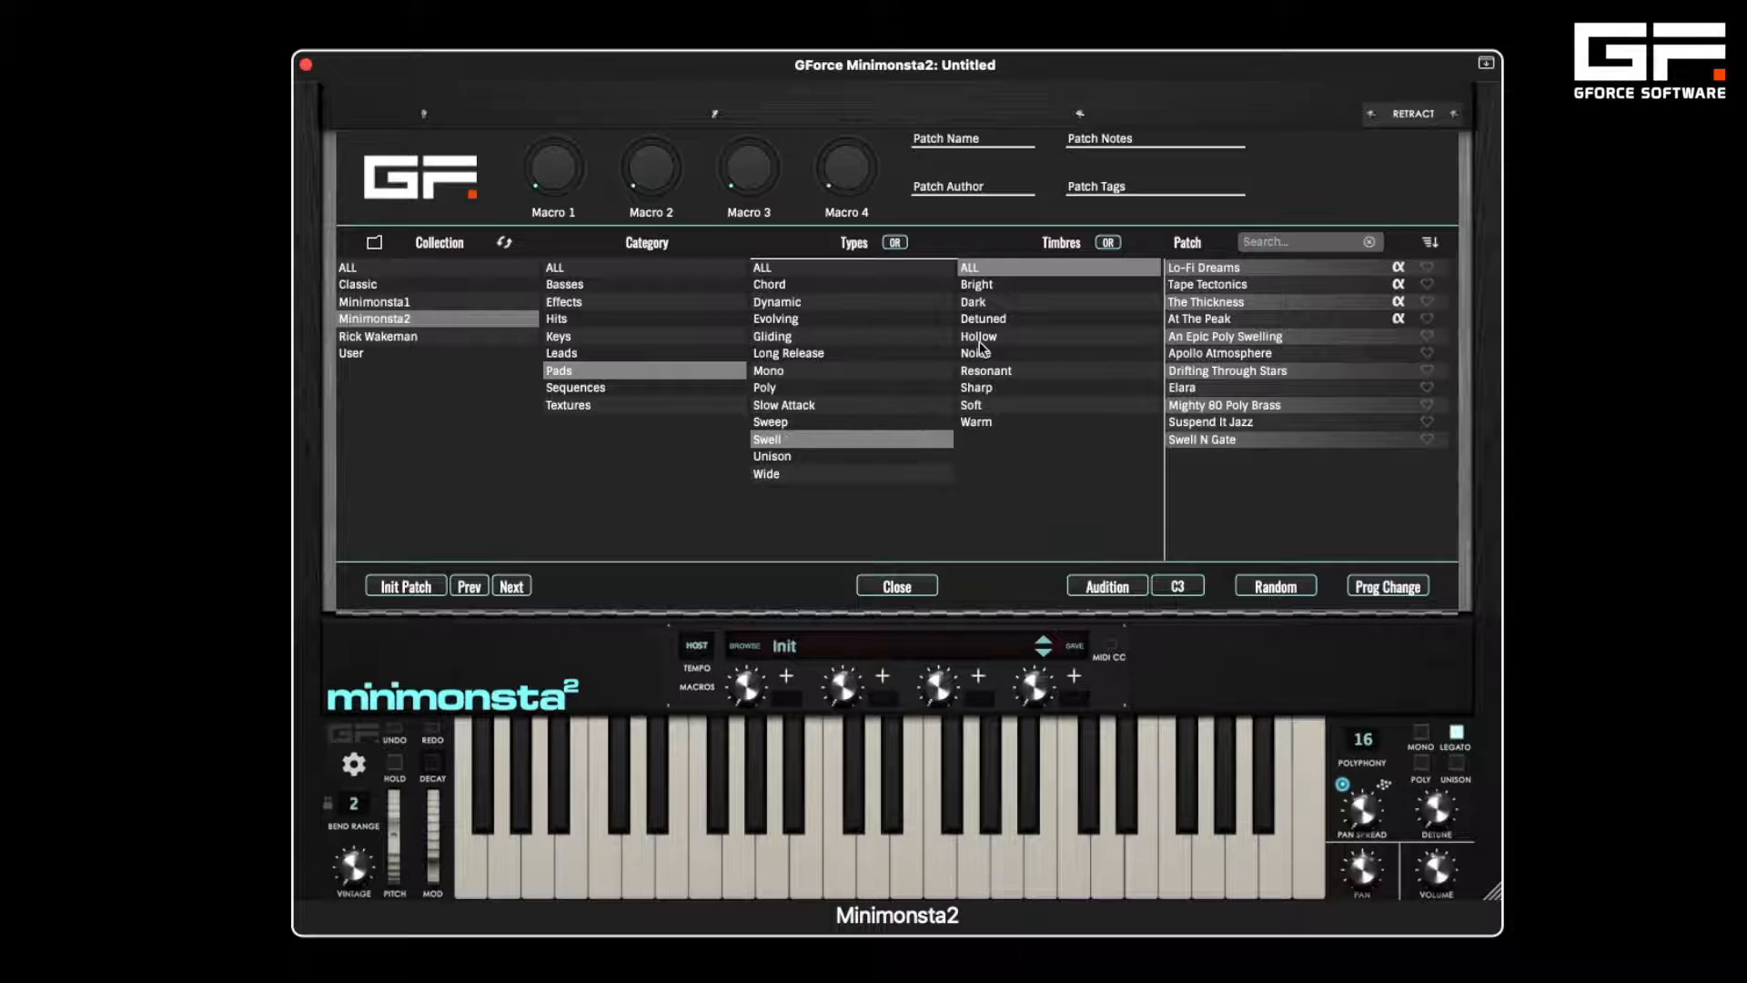
pyautogui.click(975, 302)
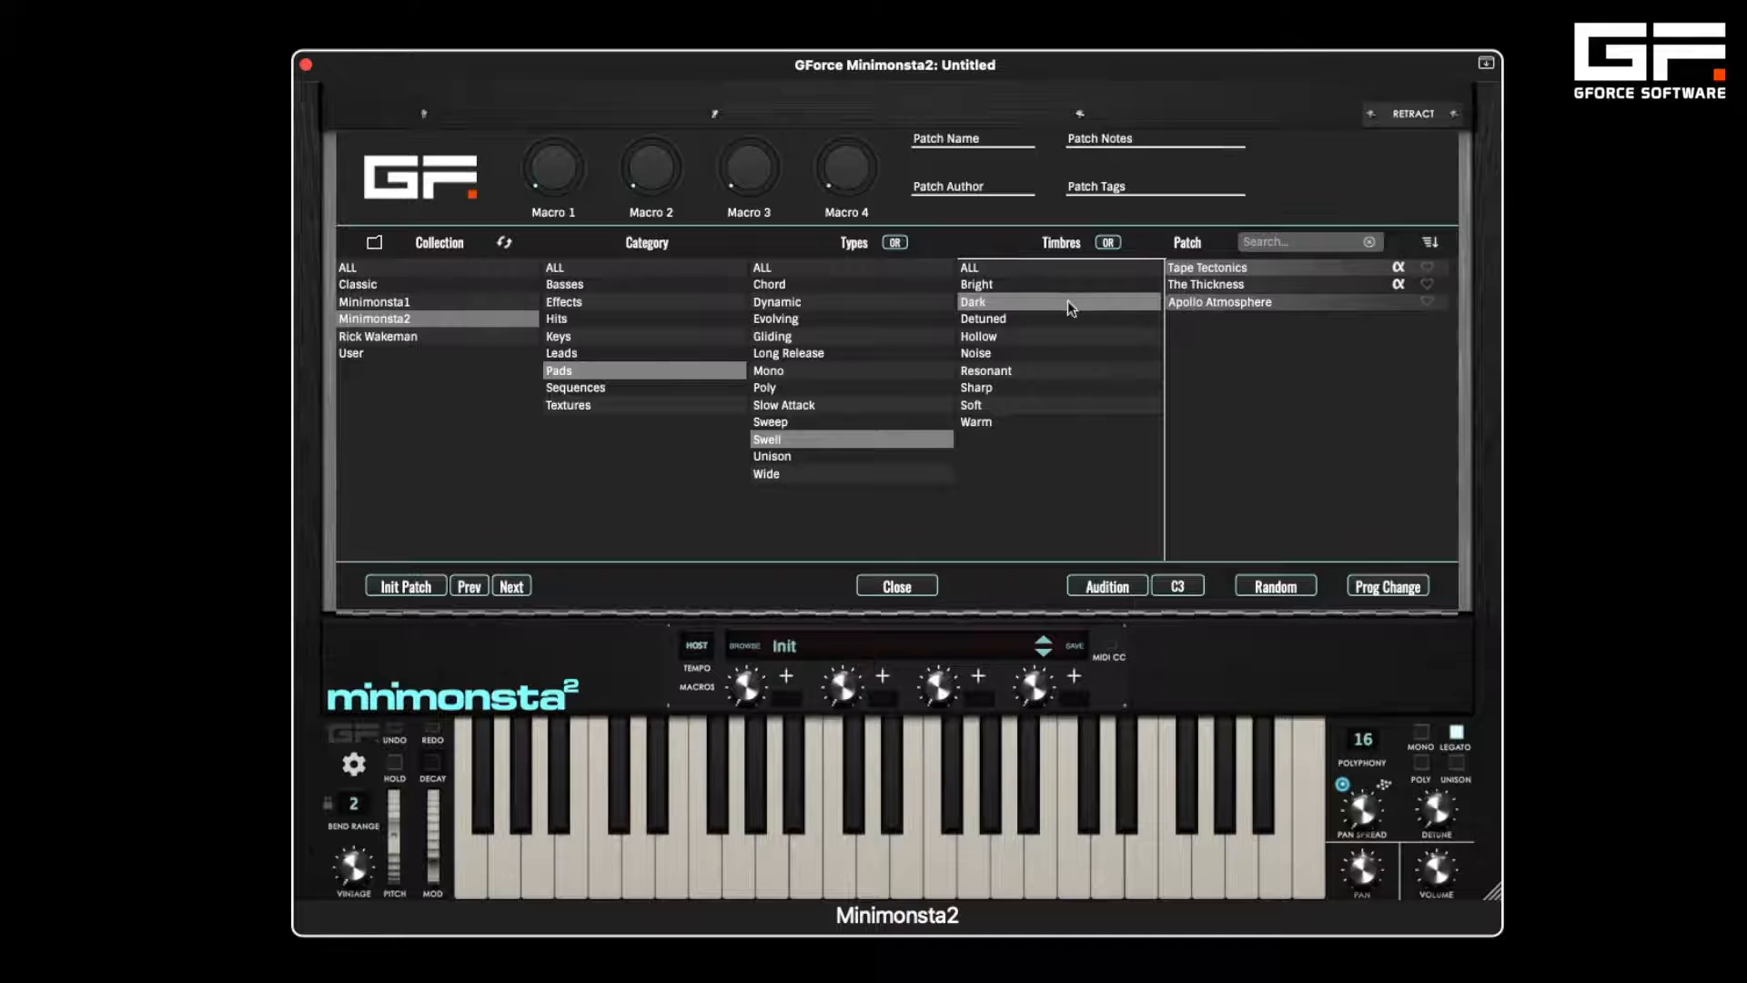
pyautogui.click(1188, 267)
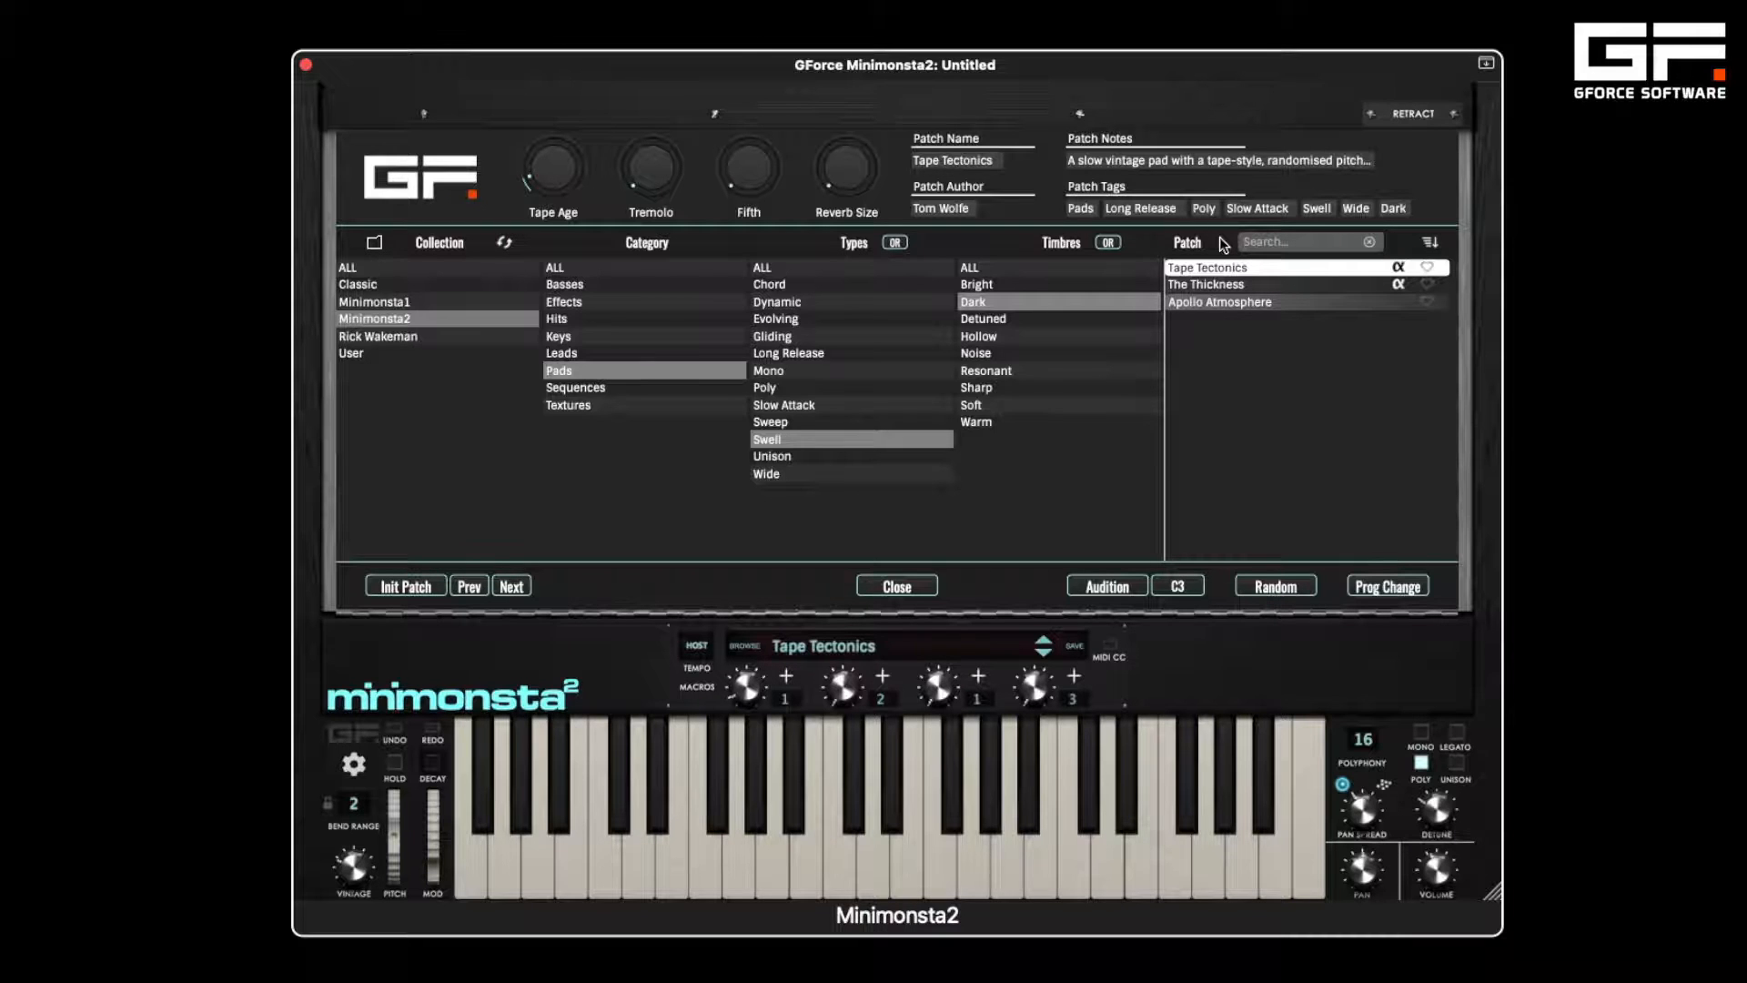
# - Reset the timbre and type filters to ALL and filter the Minimonsta2 collection by the Basses category
pyautogui.click(1034, 268)
pyautogui.click(765, 268)
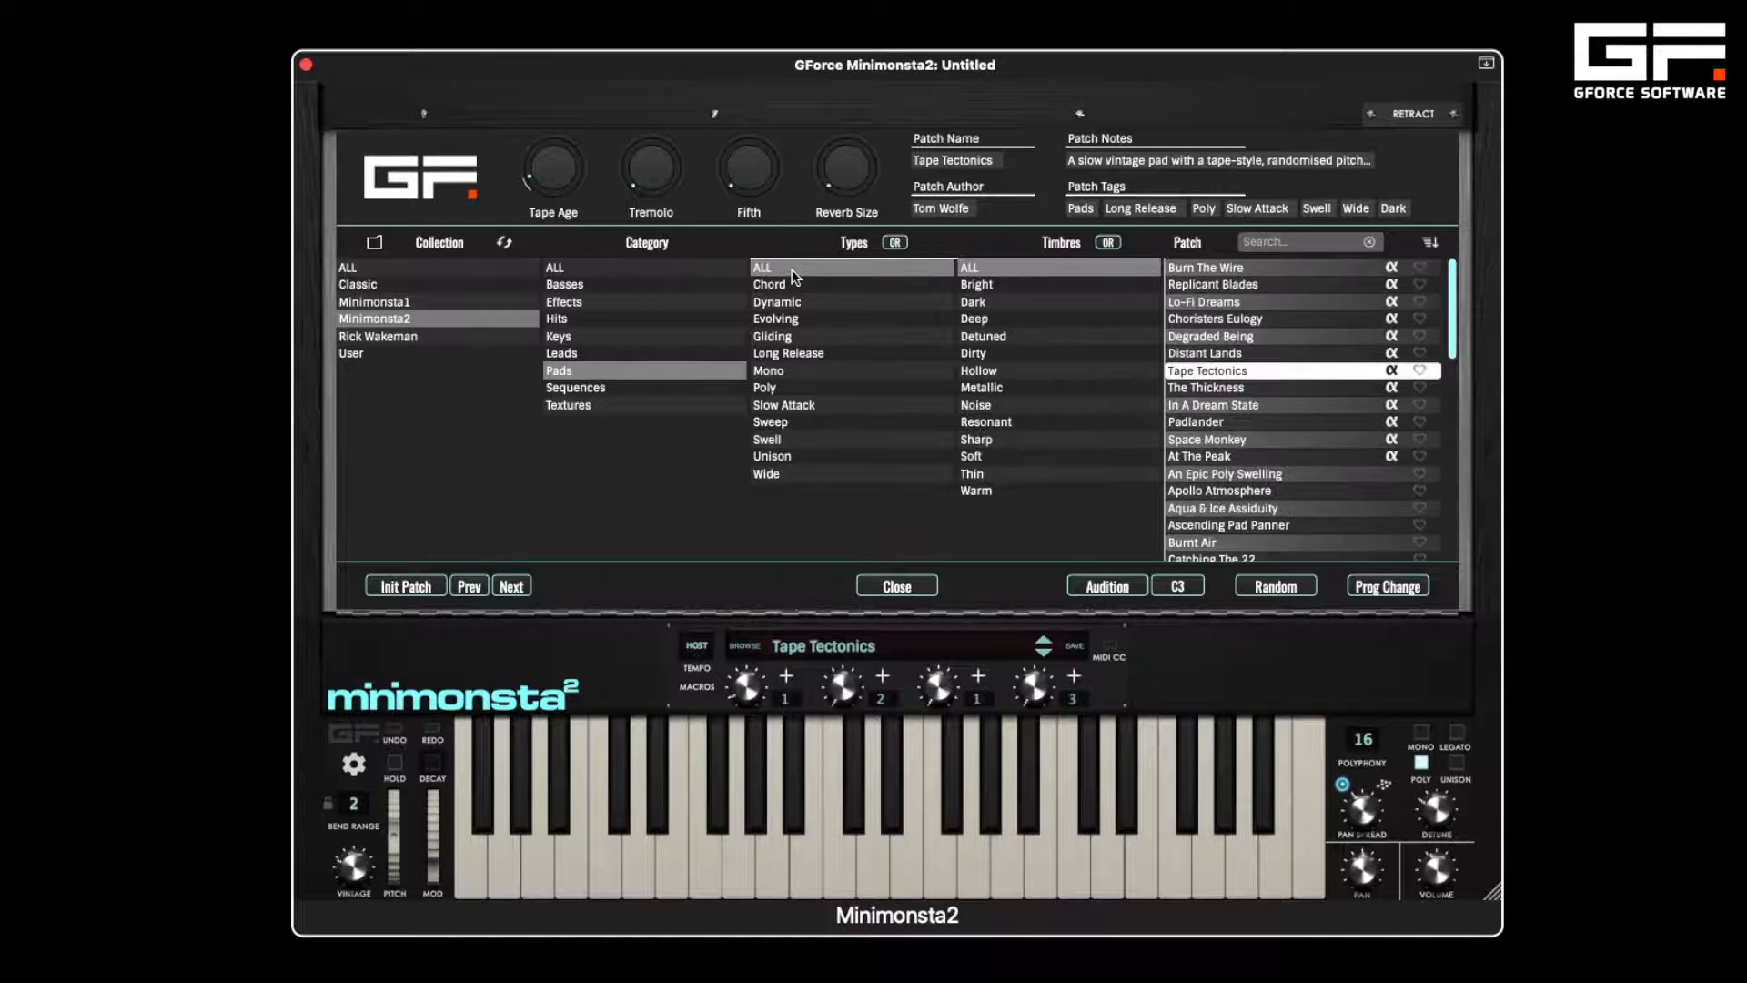
pyautogui.click(608, 286)
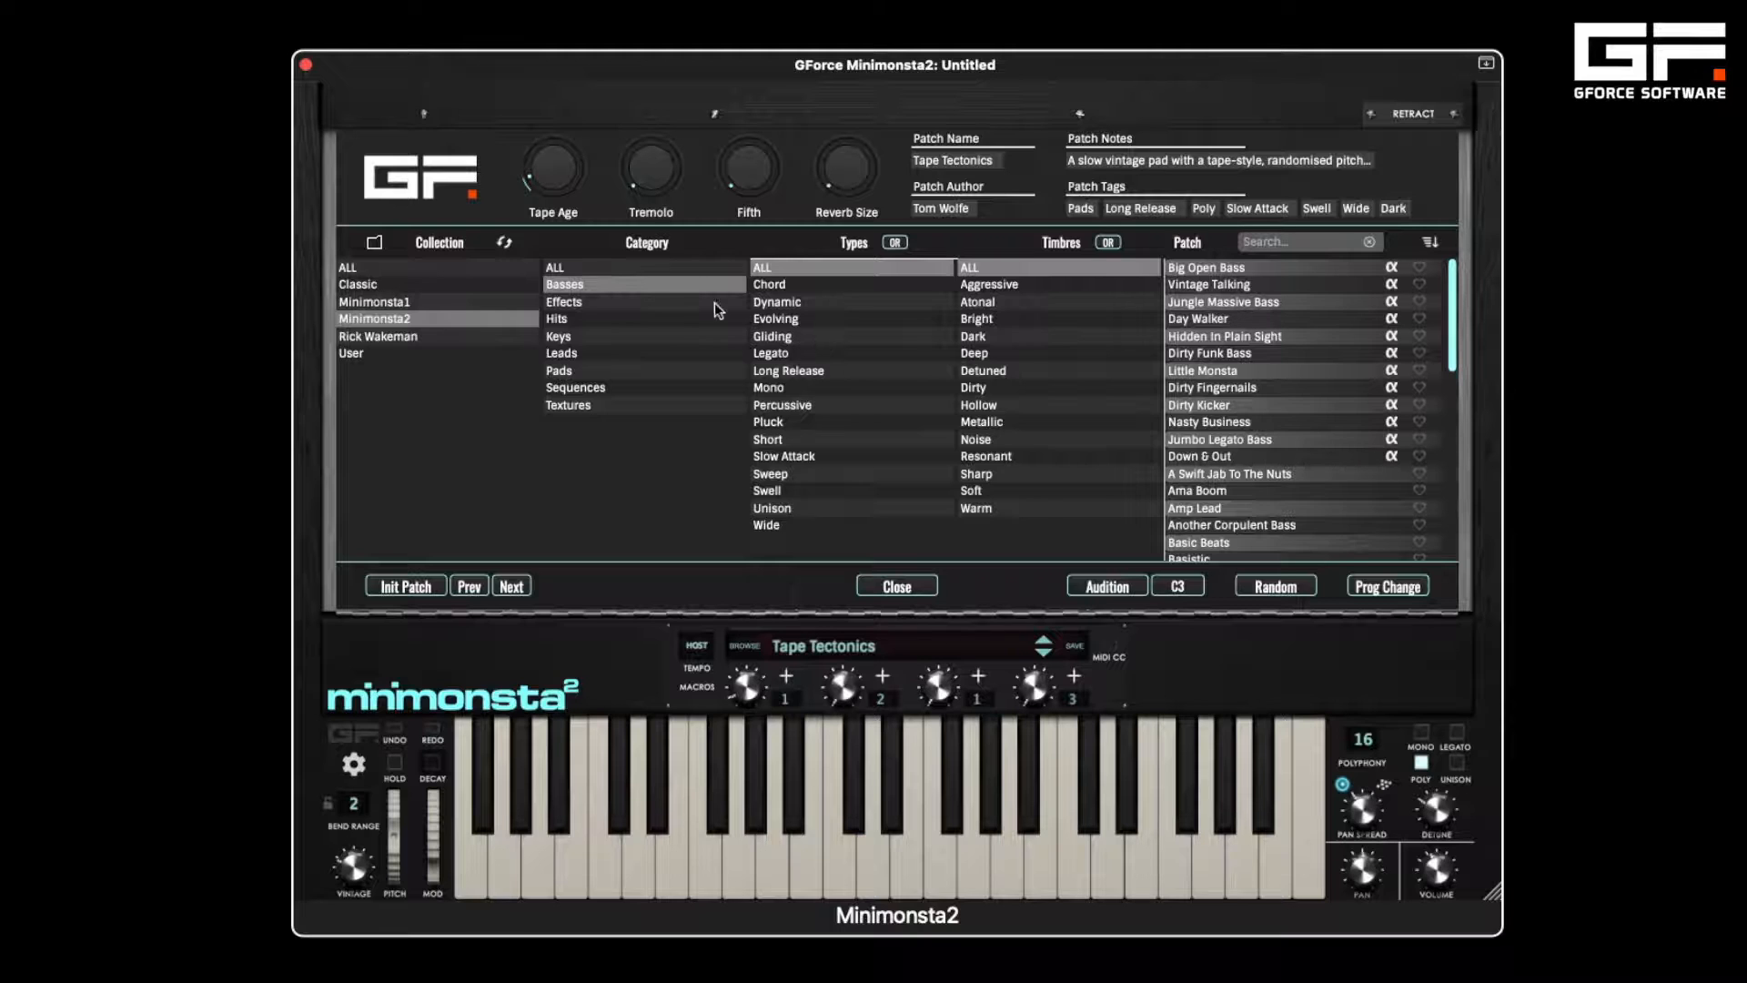
# - Filter the Basses patches to the Gliding or Mono types and look through the matching patches
pyautogui.click(790, 337)
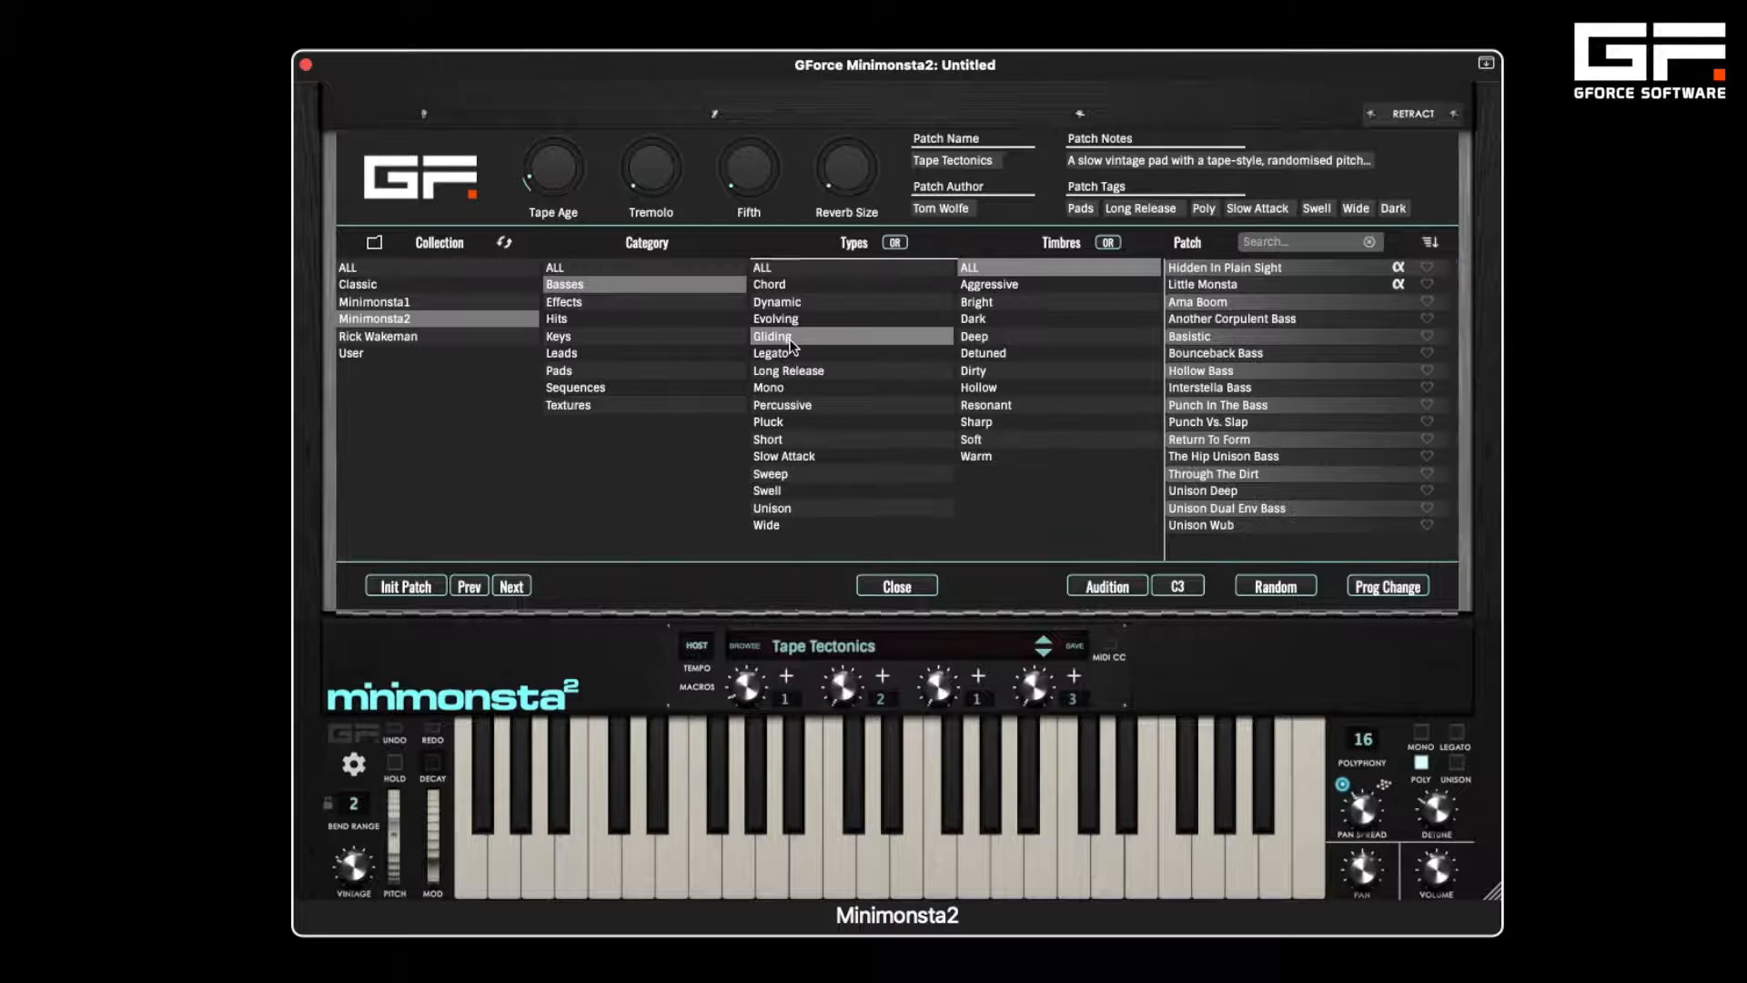
pyautogui.click(789, 389)
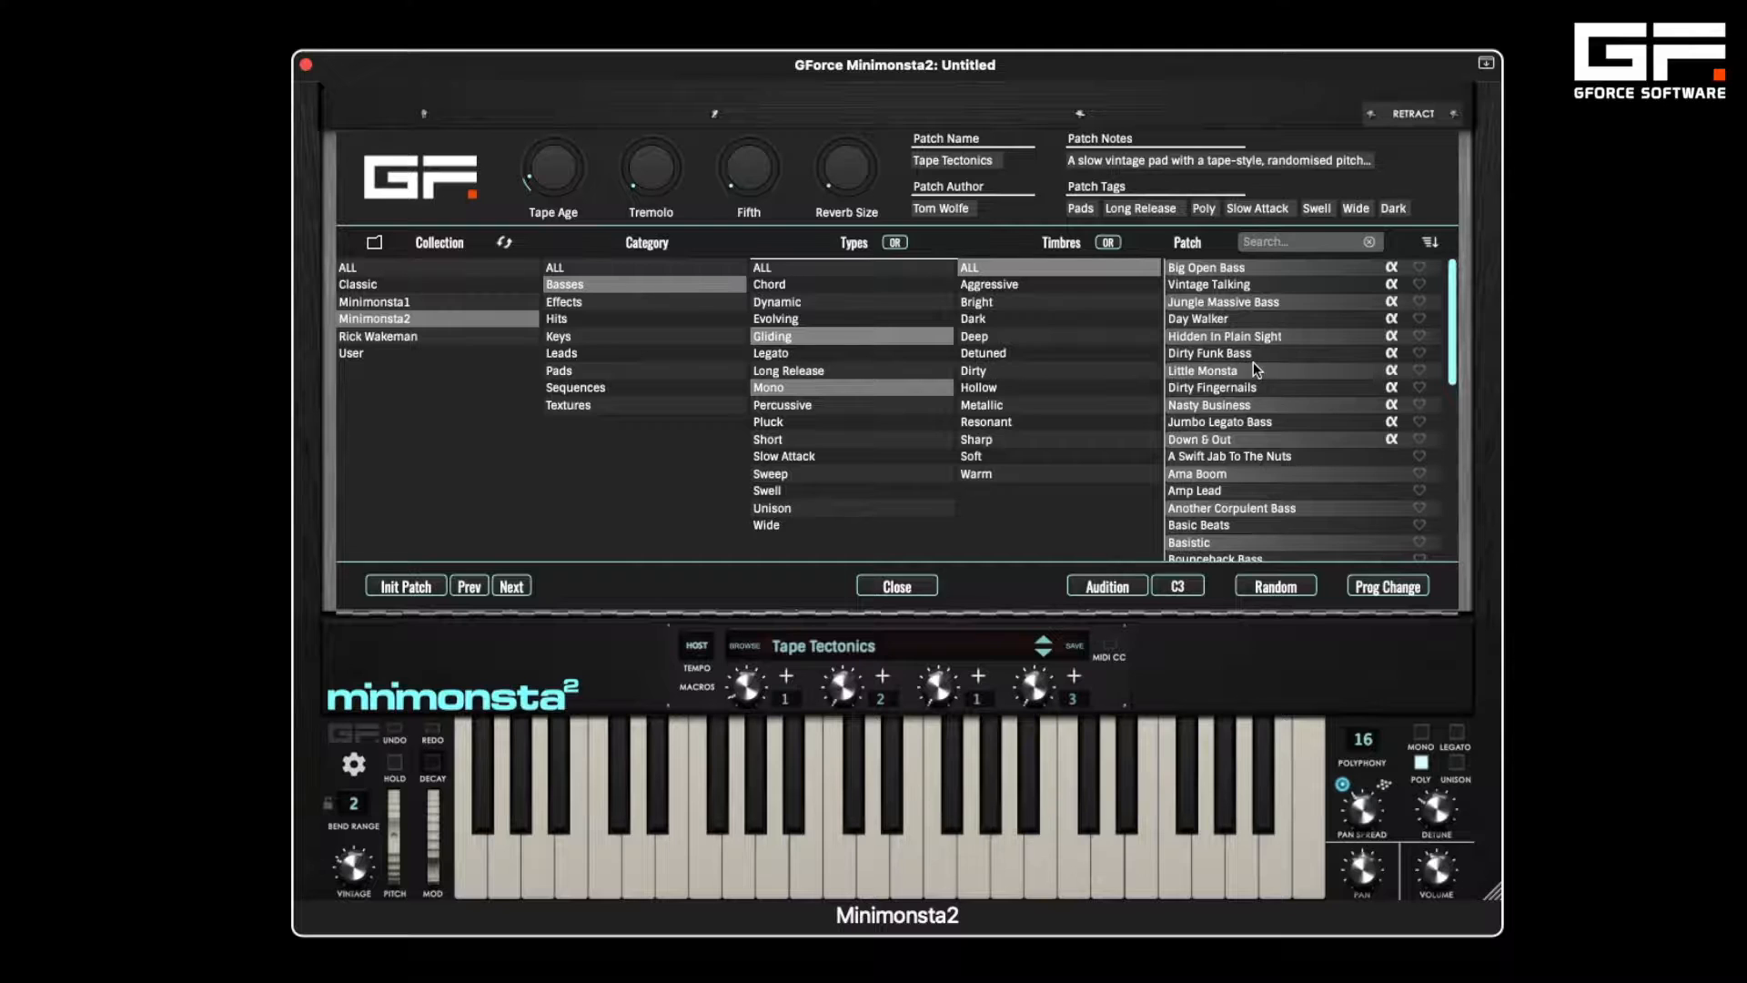
pyautogui.scroll(-5, 1253, 362)
pyautogui.scroll(5, 1253, 362)
# - Narrow the basses to patches that are both Aggressive and Dark in timbre, and load Nasty Business
pyautogui.click(1021, 286)
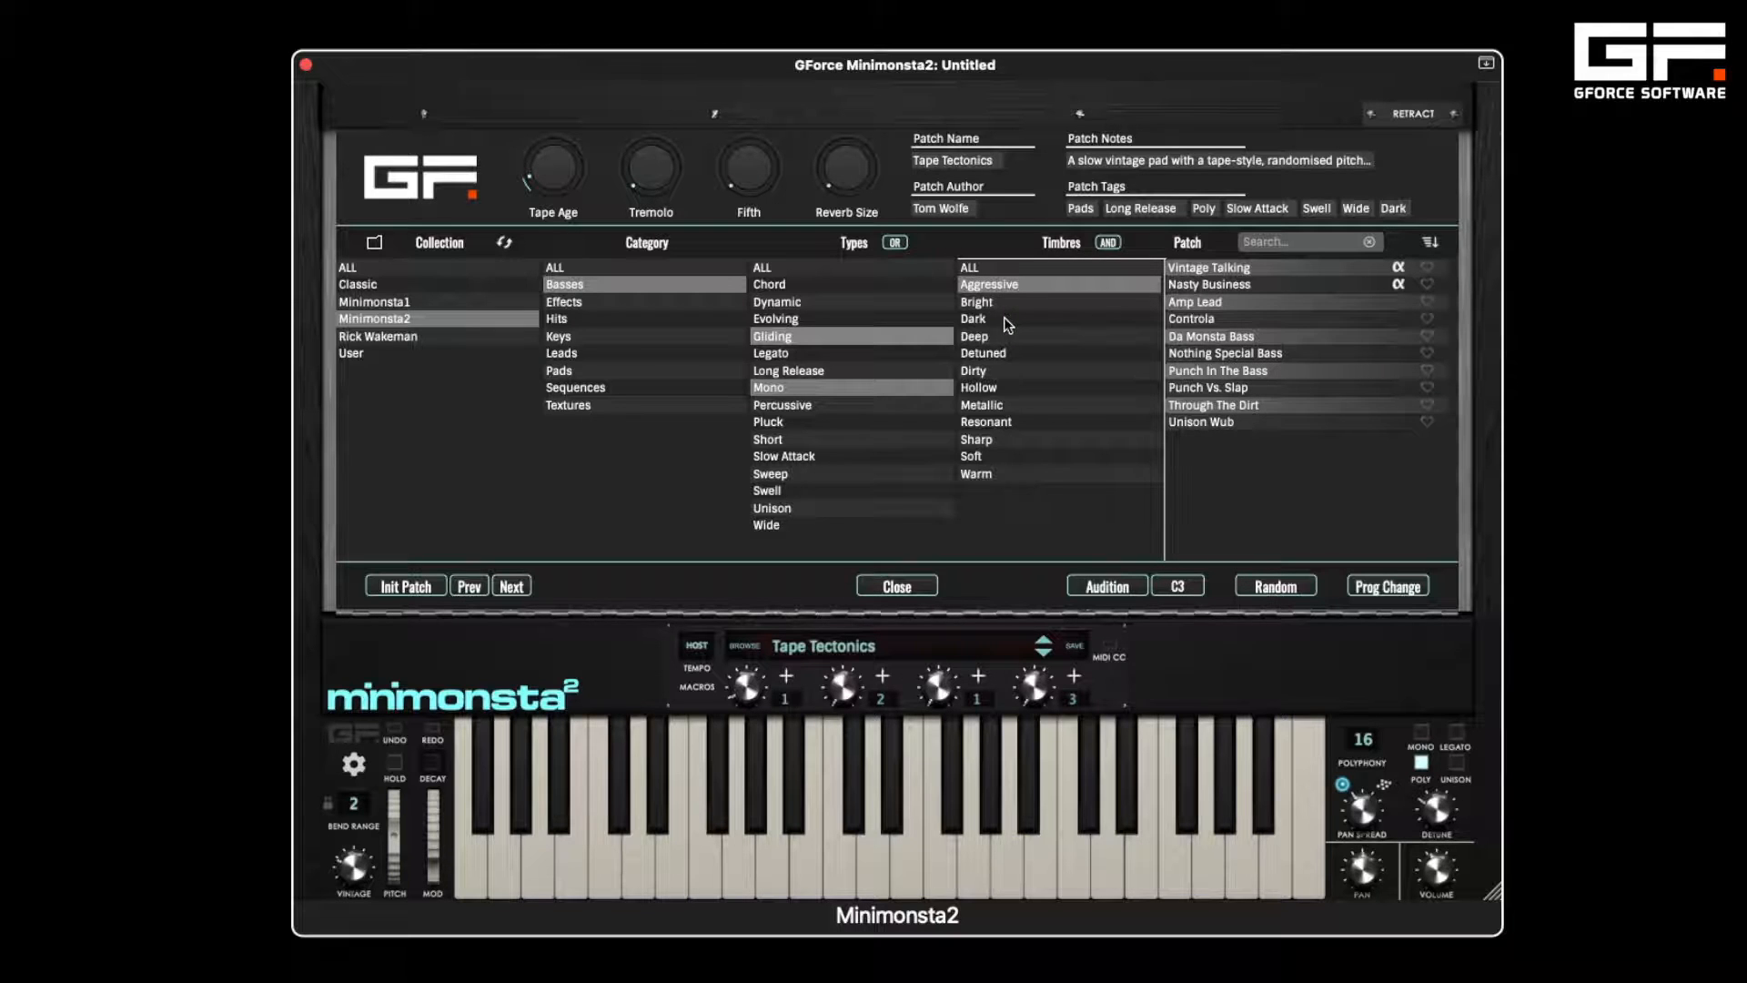
pyautogui.click(1003, 319)
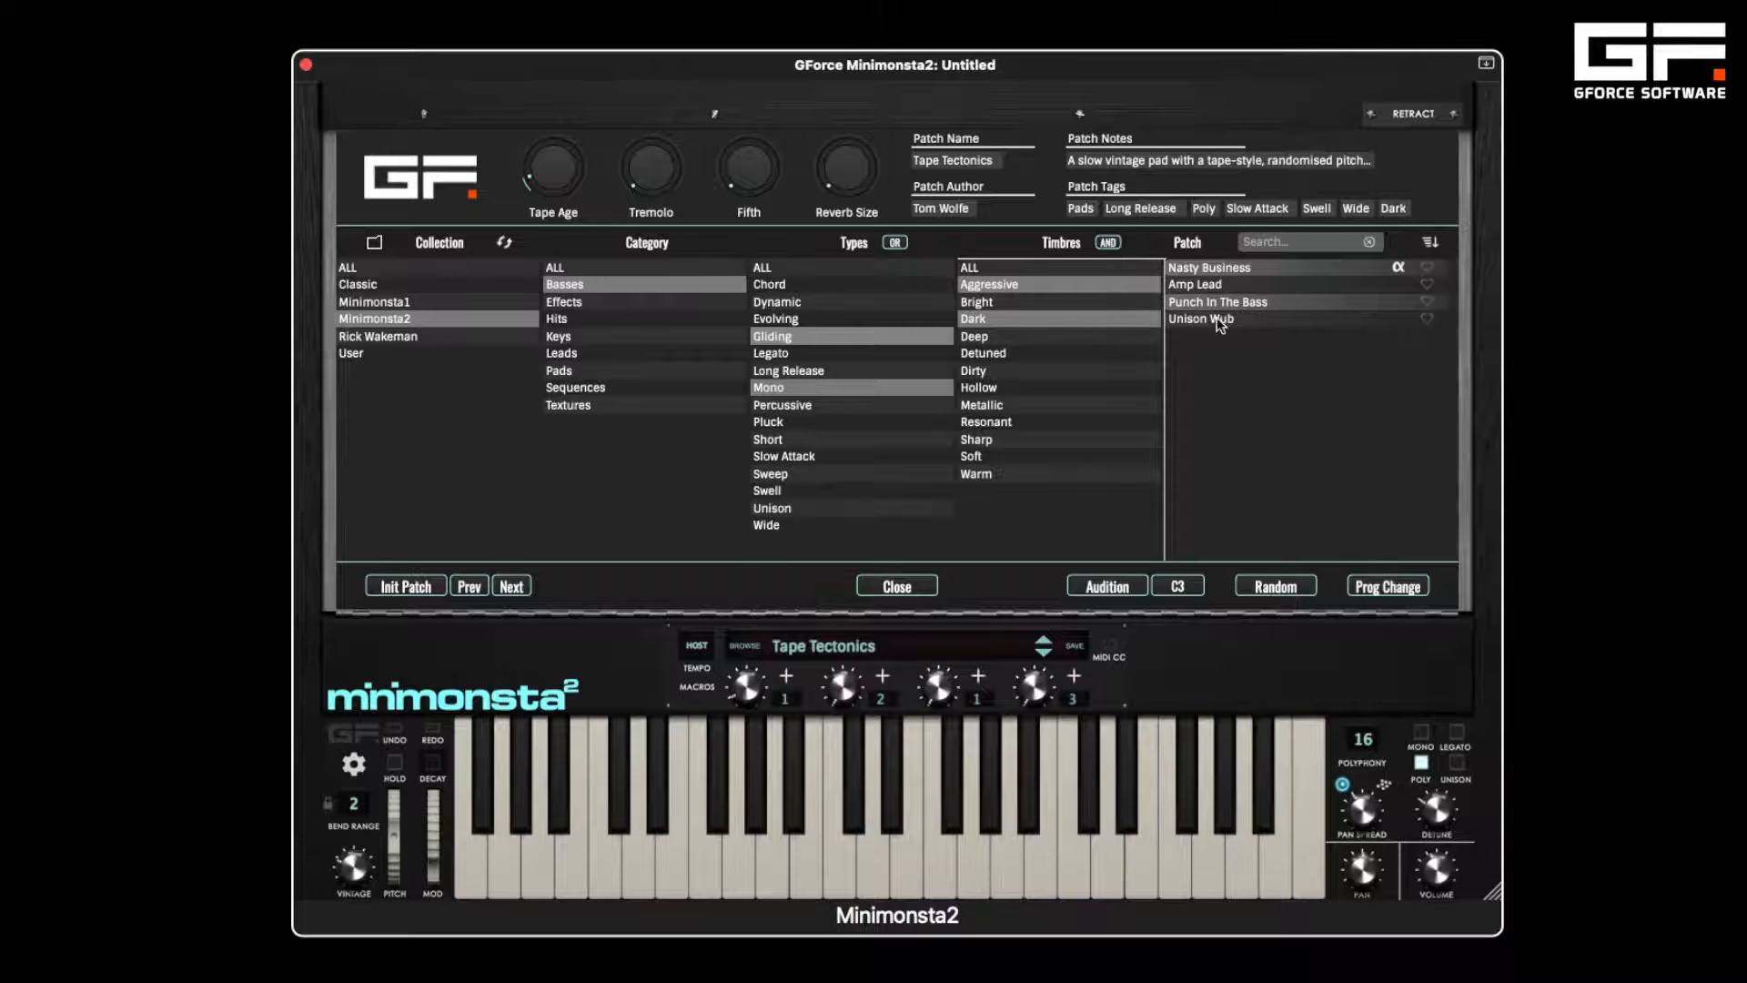
pyautogui.click(1212, 269)
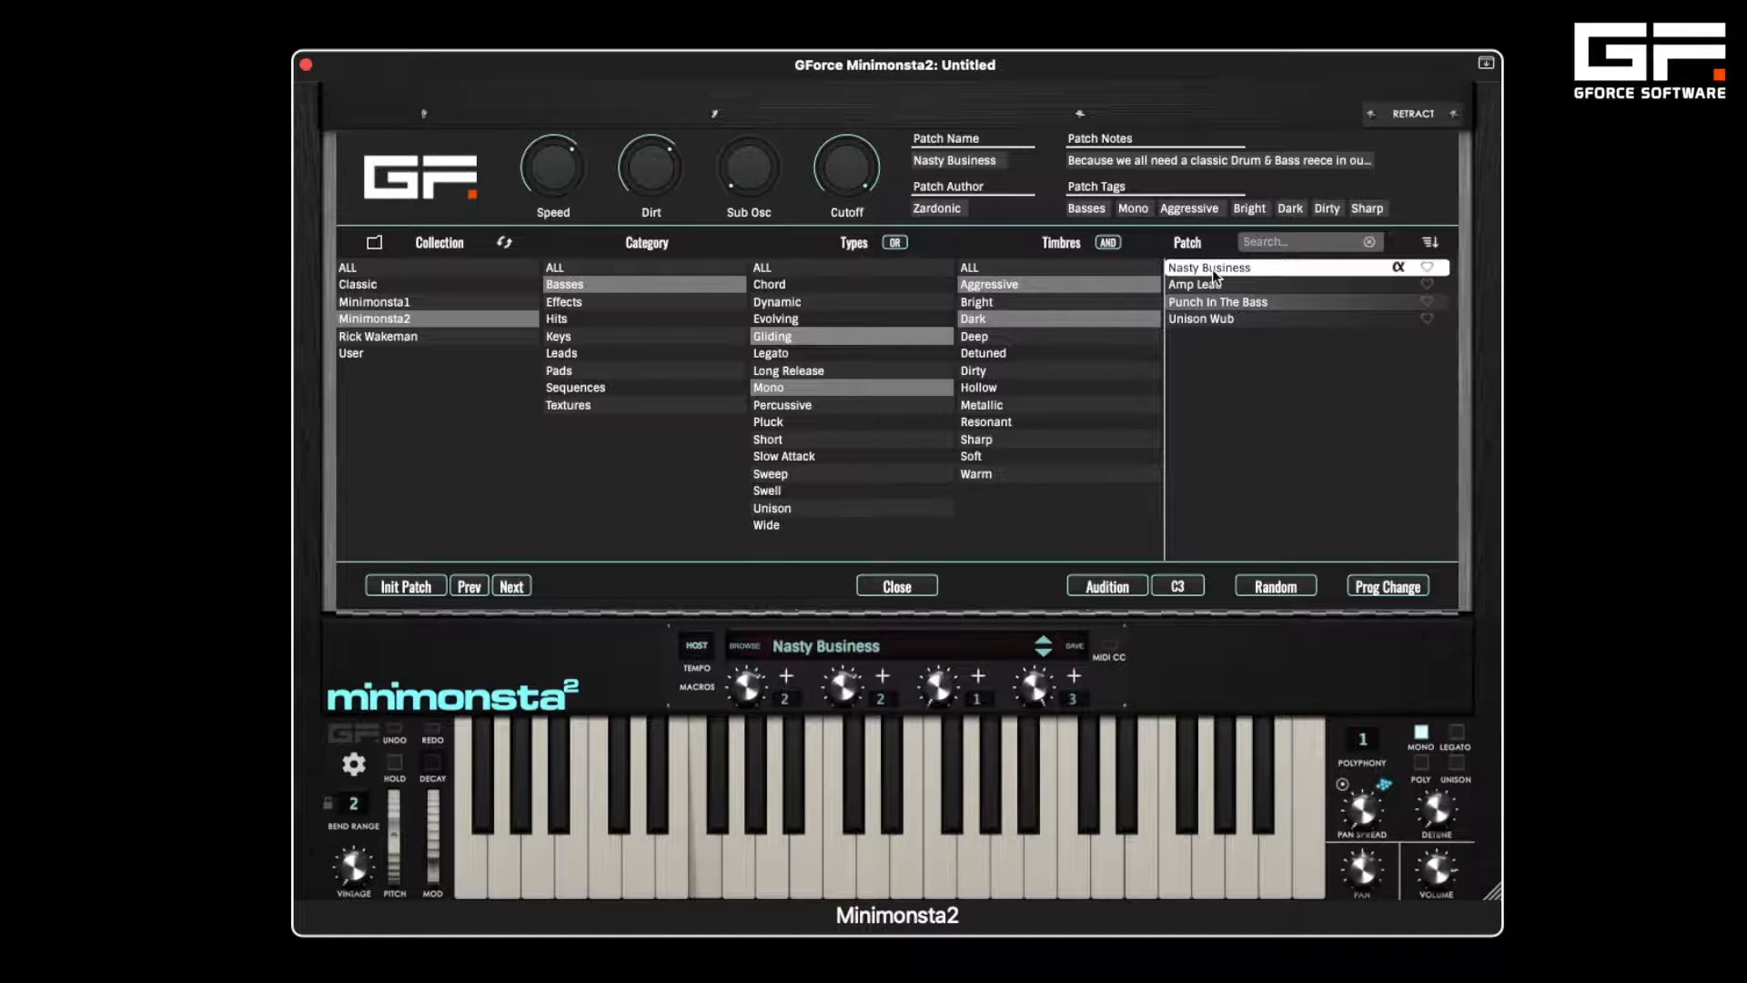
# - Reset the category filter and show only Leads matching both Legato and Gliding types and both Dirty and Sharp timbres
pyautogui.click(592, 270)
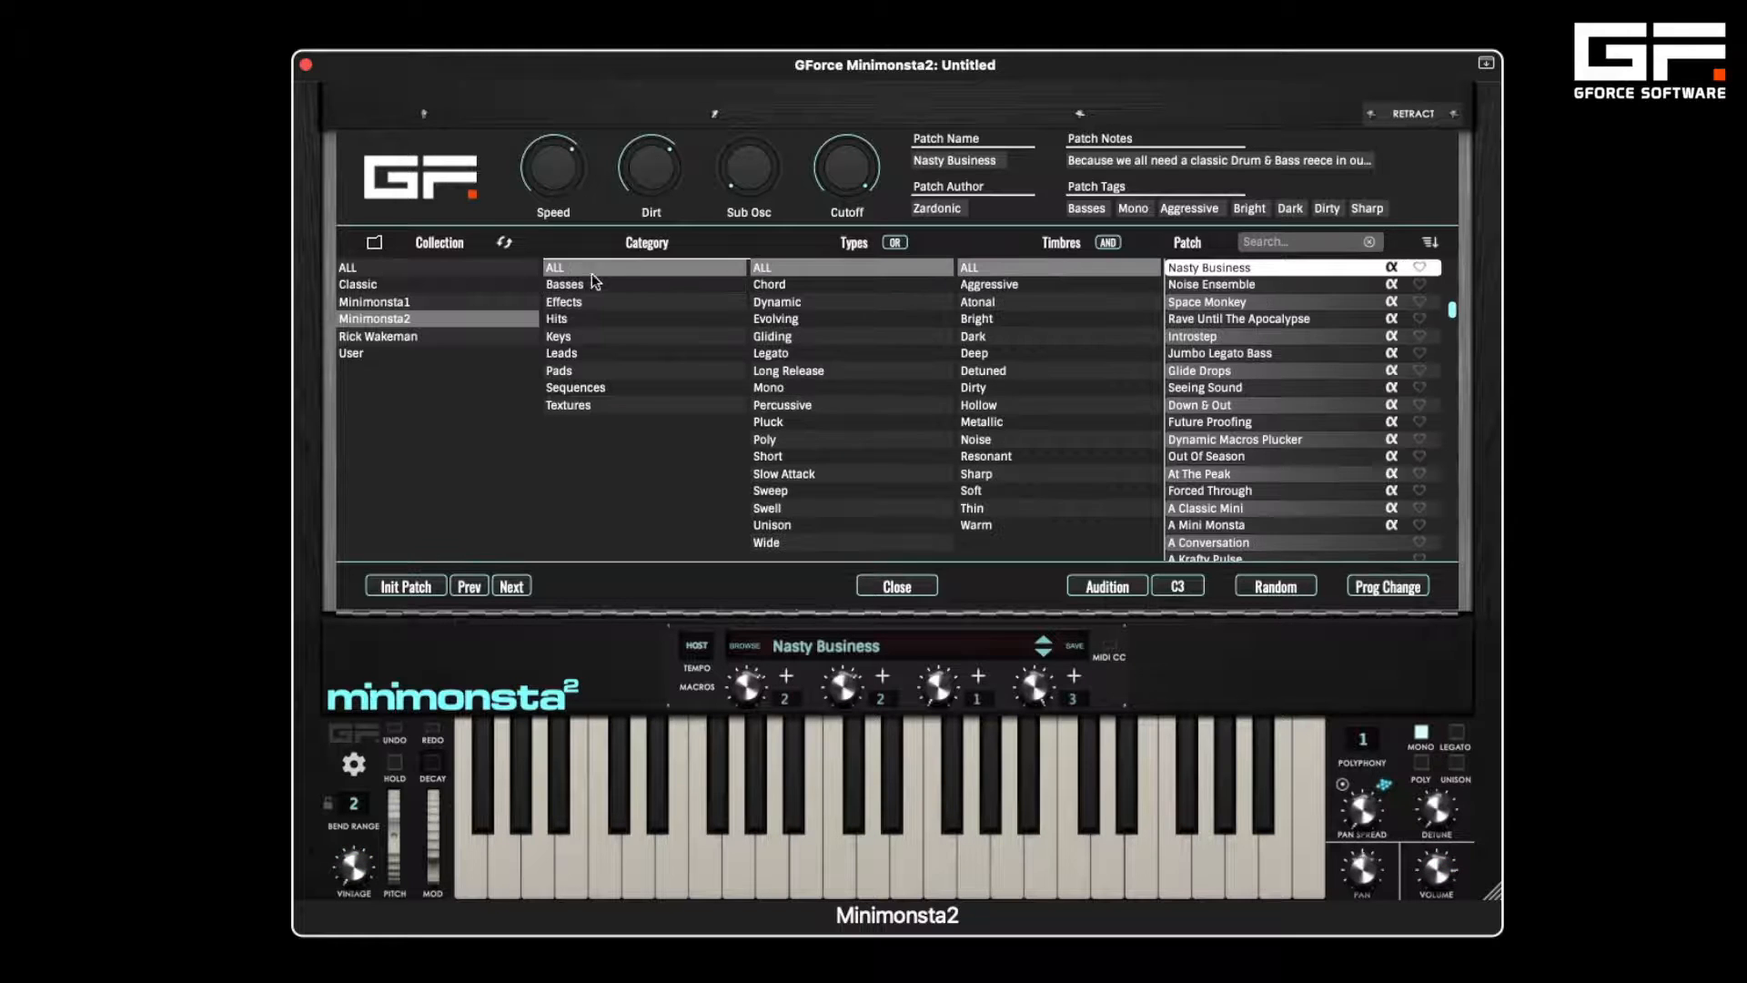
pyautogui.click(584, 353)
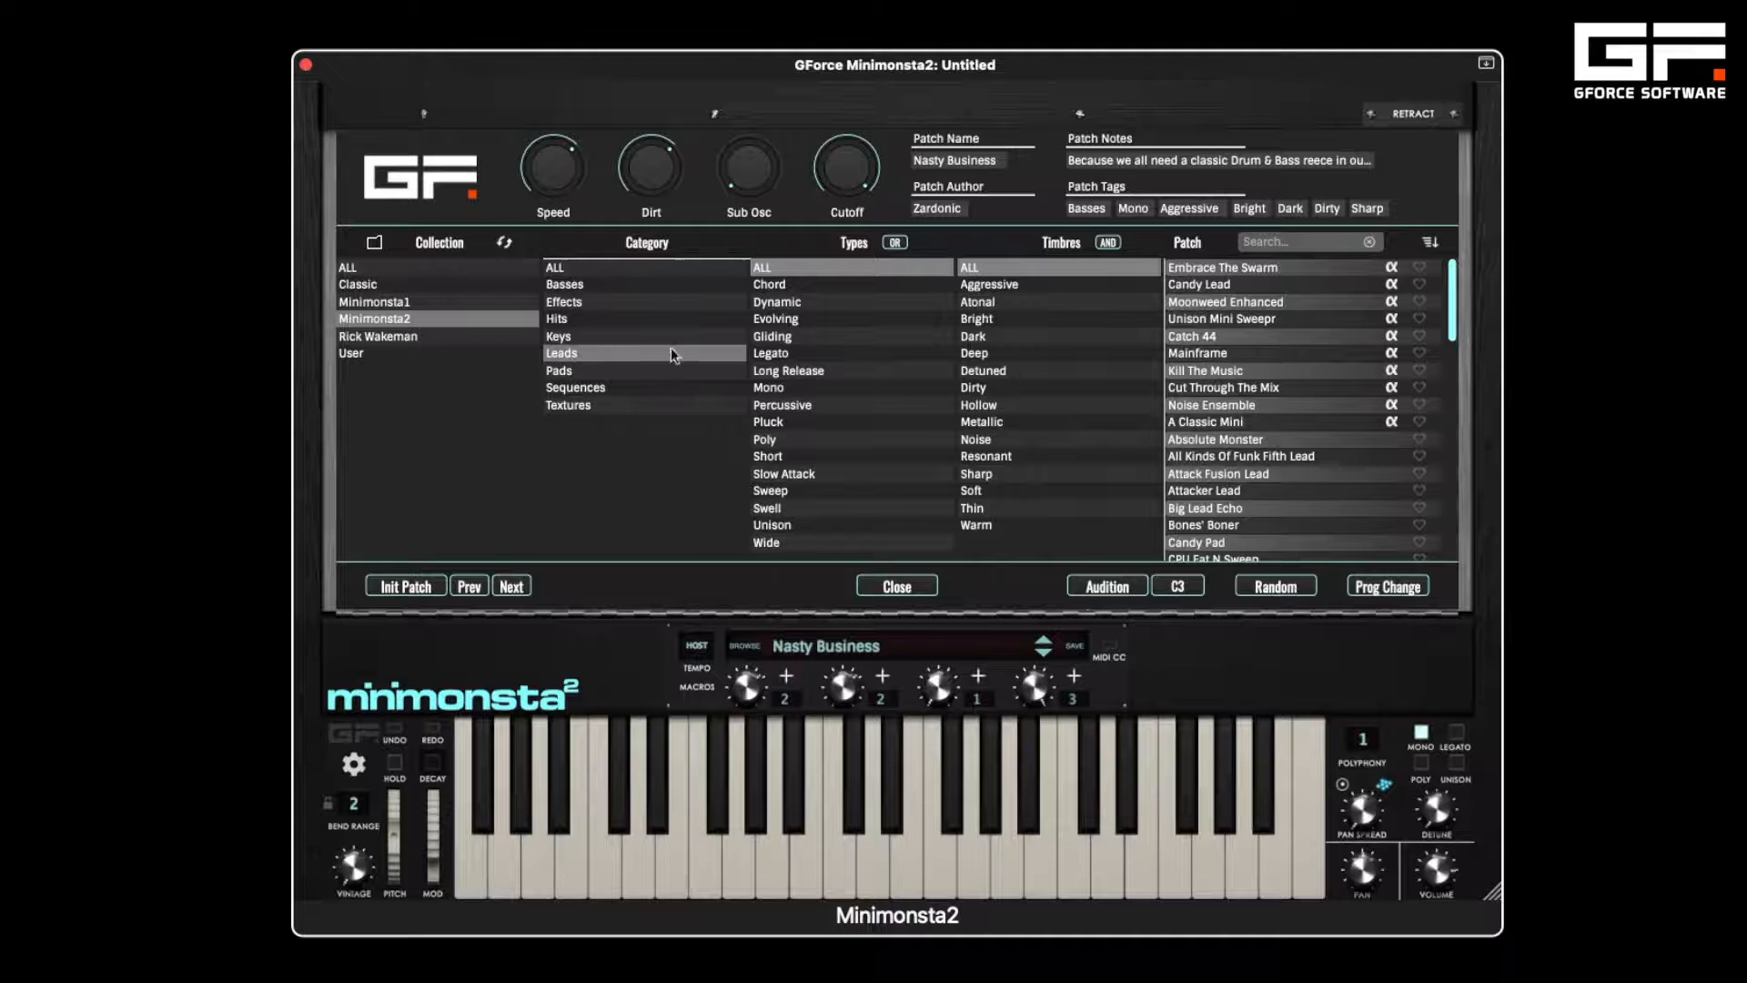
pyautogui.click(778, 352)
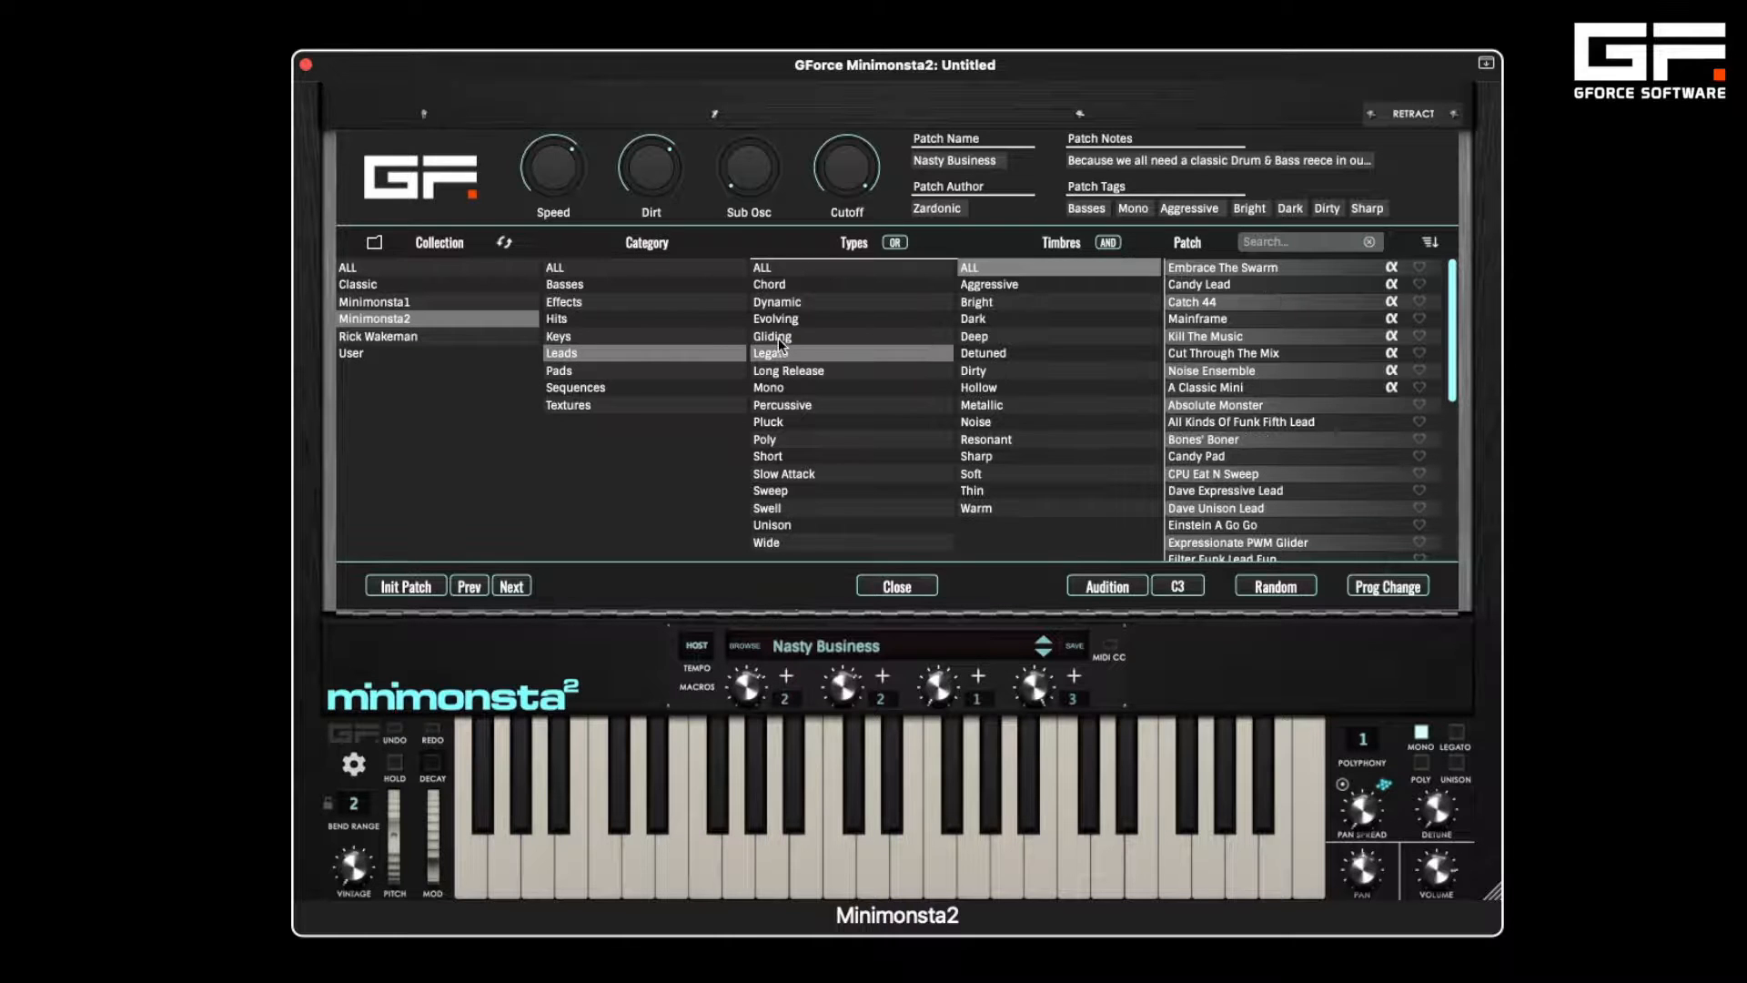
pyautogui.click(895, 242)
pyautogui.click(821, 335)
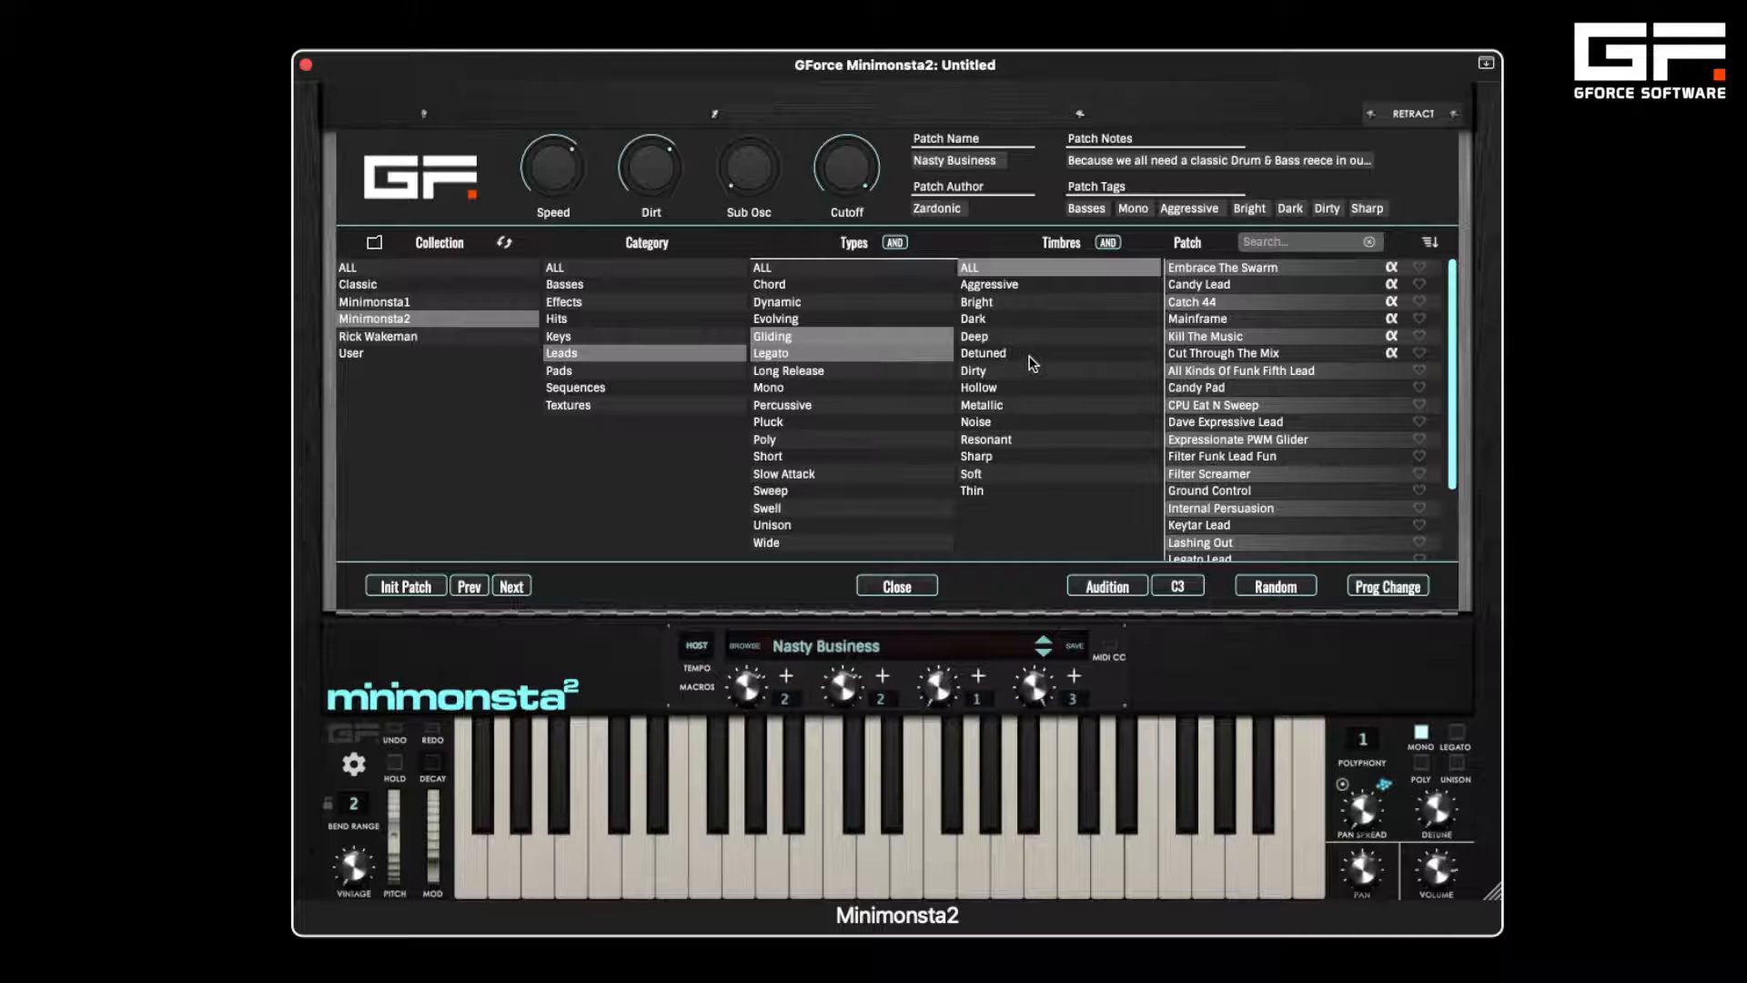
pyautogui.click(996, 370)
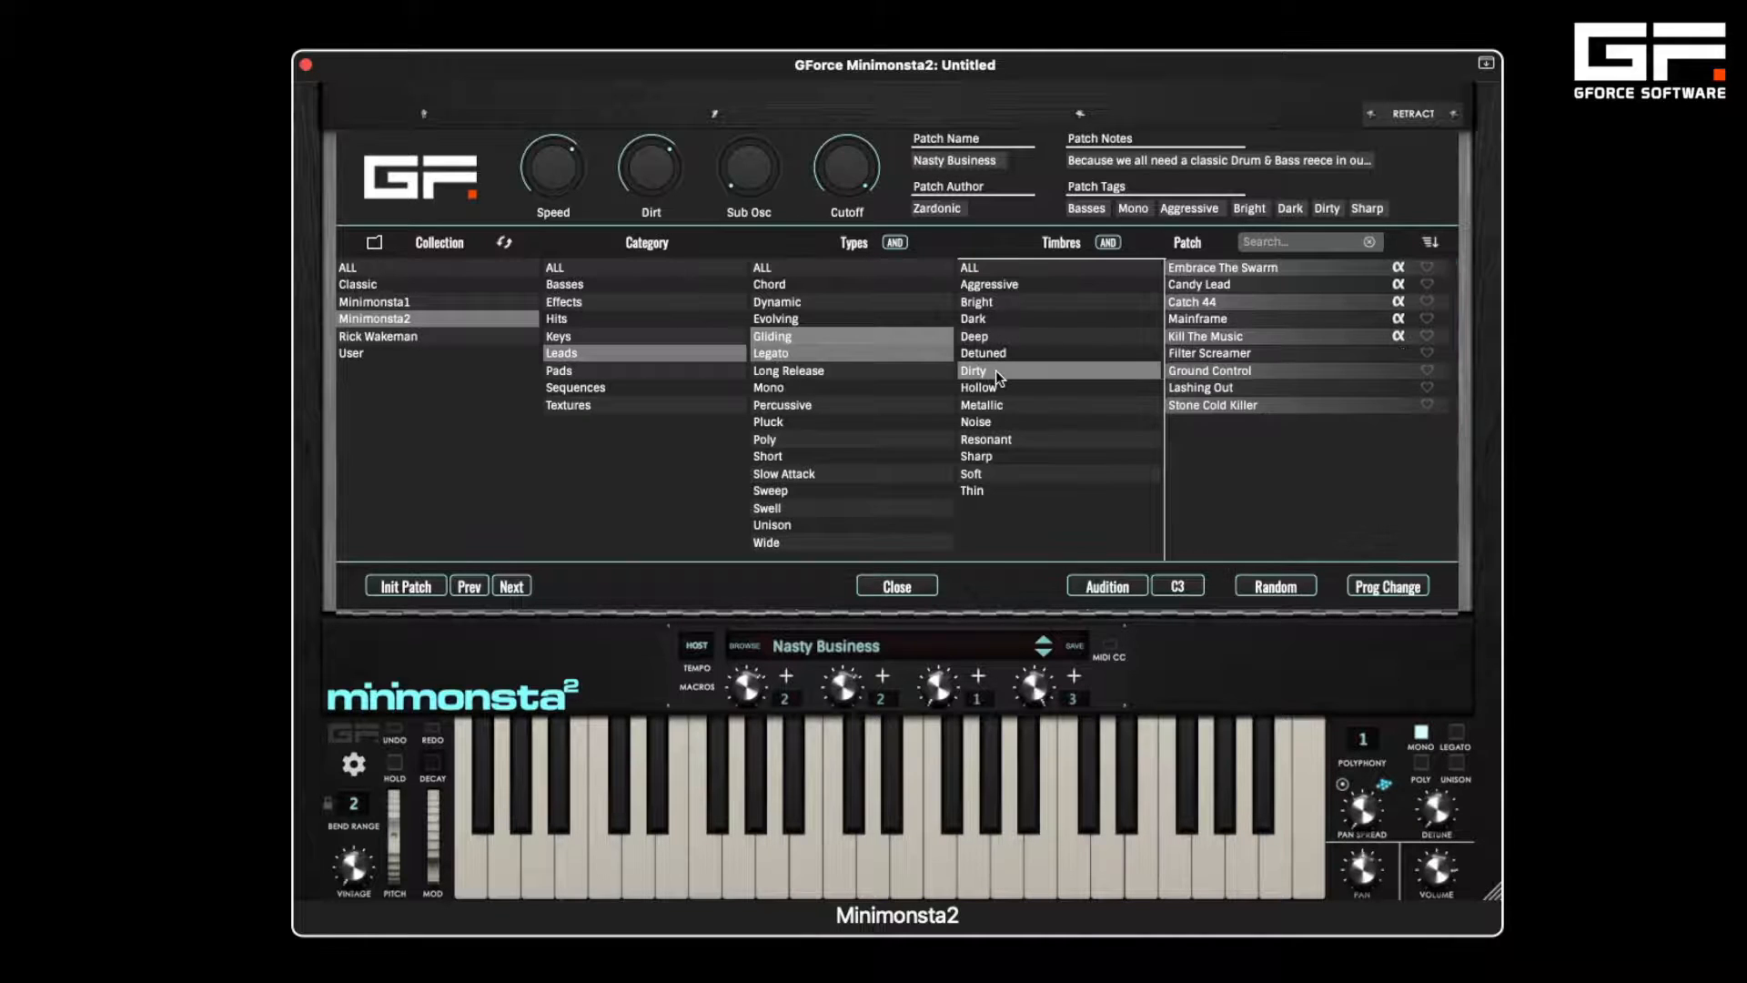
pyautogui.click(993, 451)
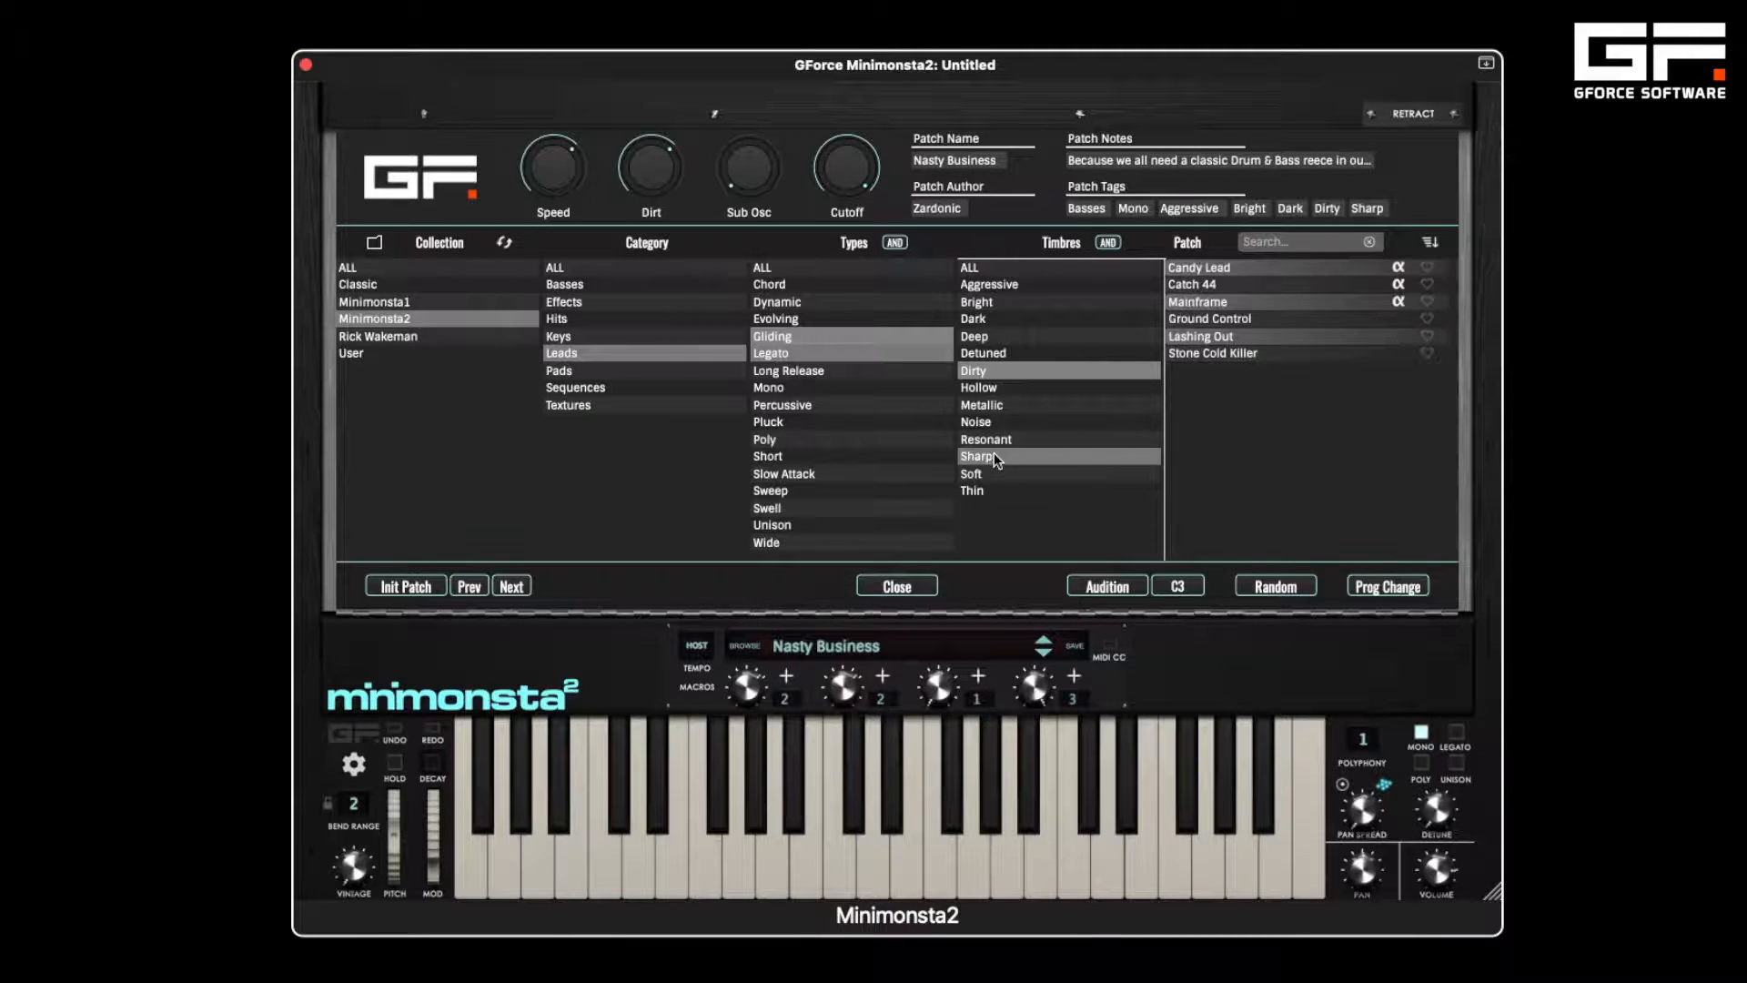
# - Load the Catch 44 patch and toggle its favourite mark on and off
pyautogui.click(1215, 286)
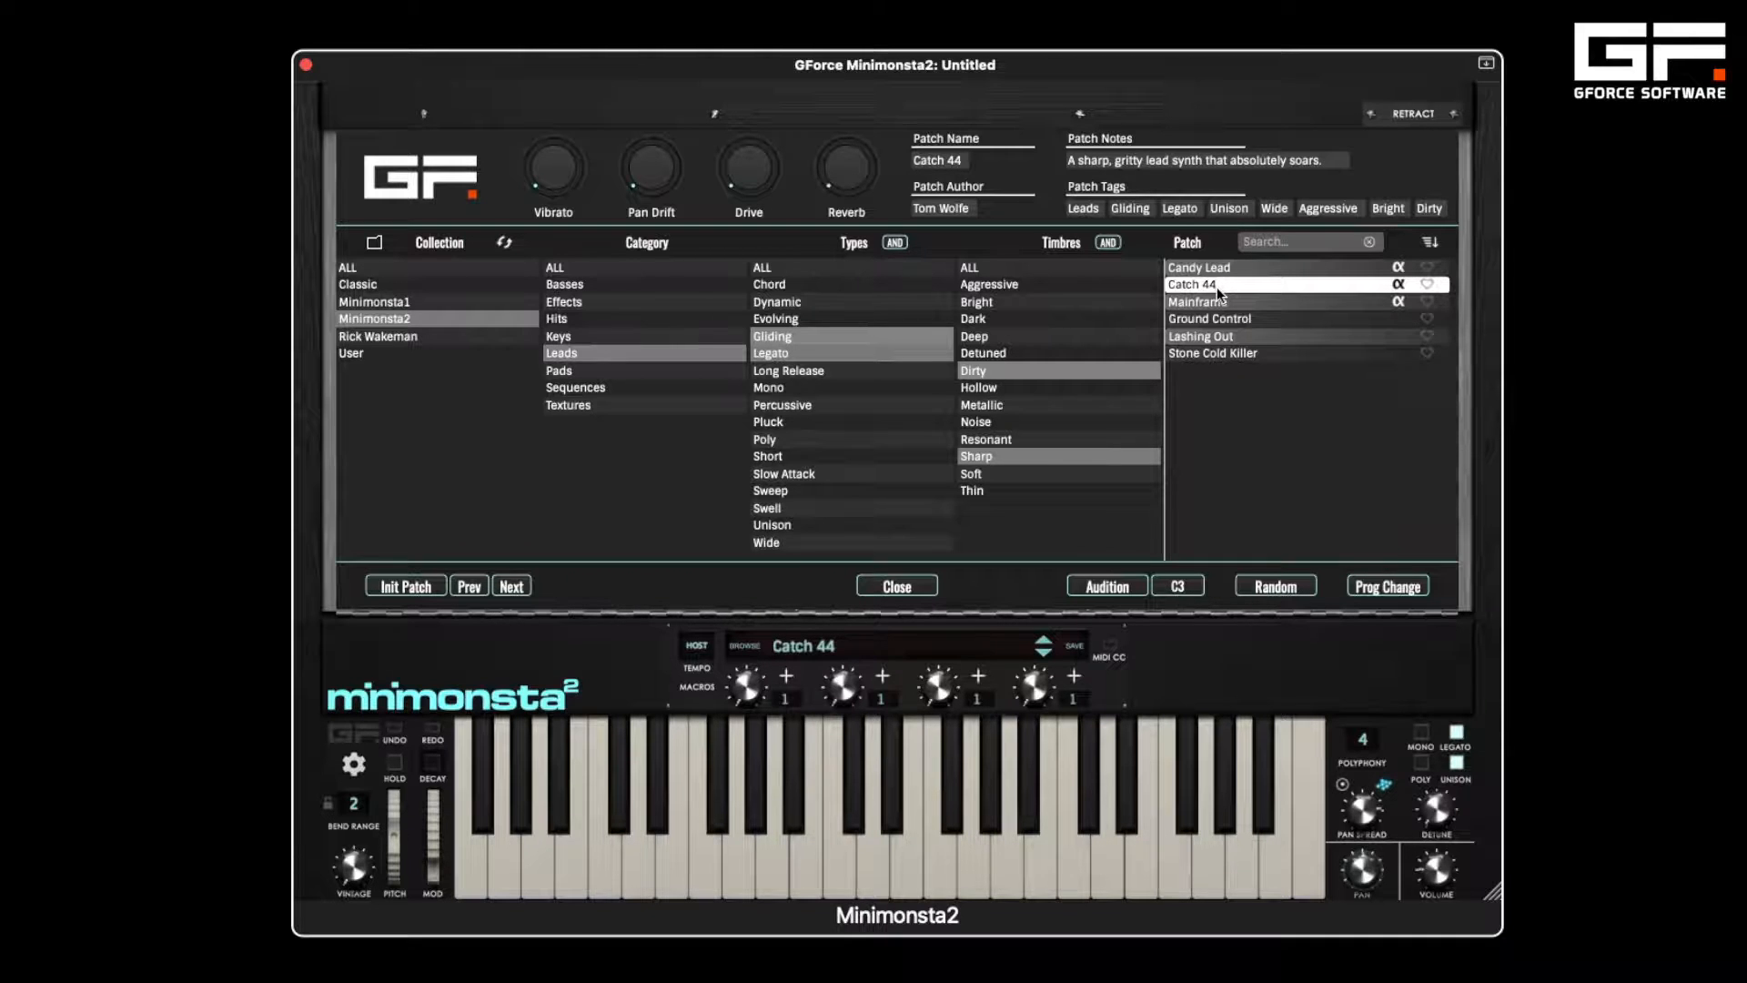
pyautogui.click(1429, 284)
pyautogui.click(1429, 285)
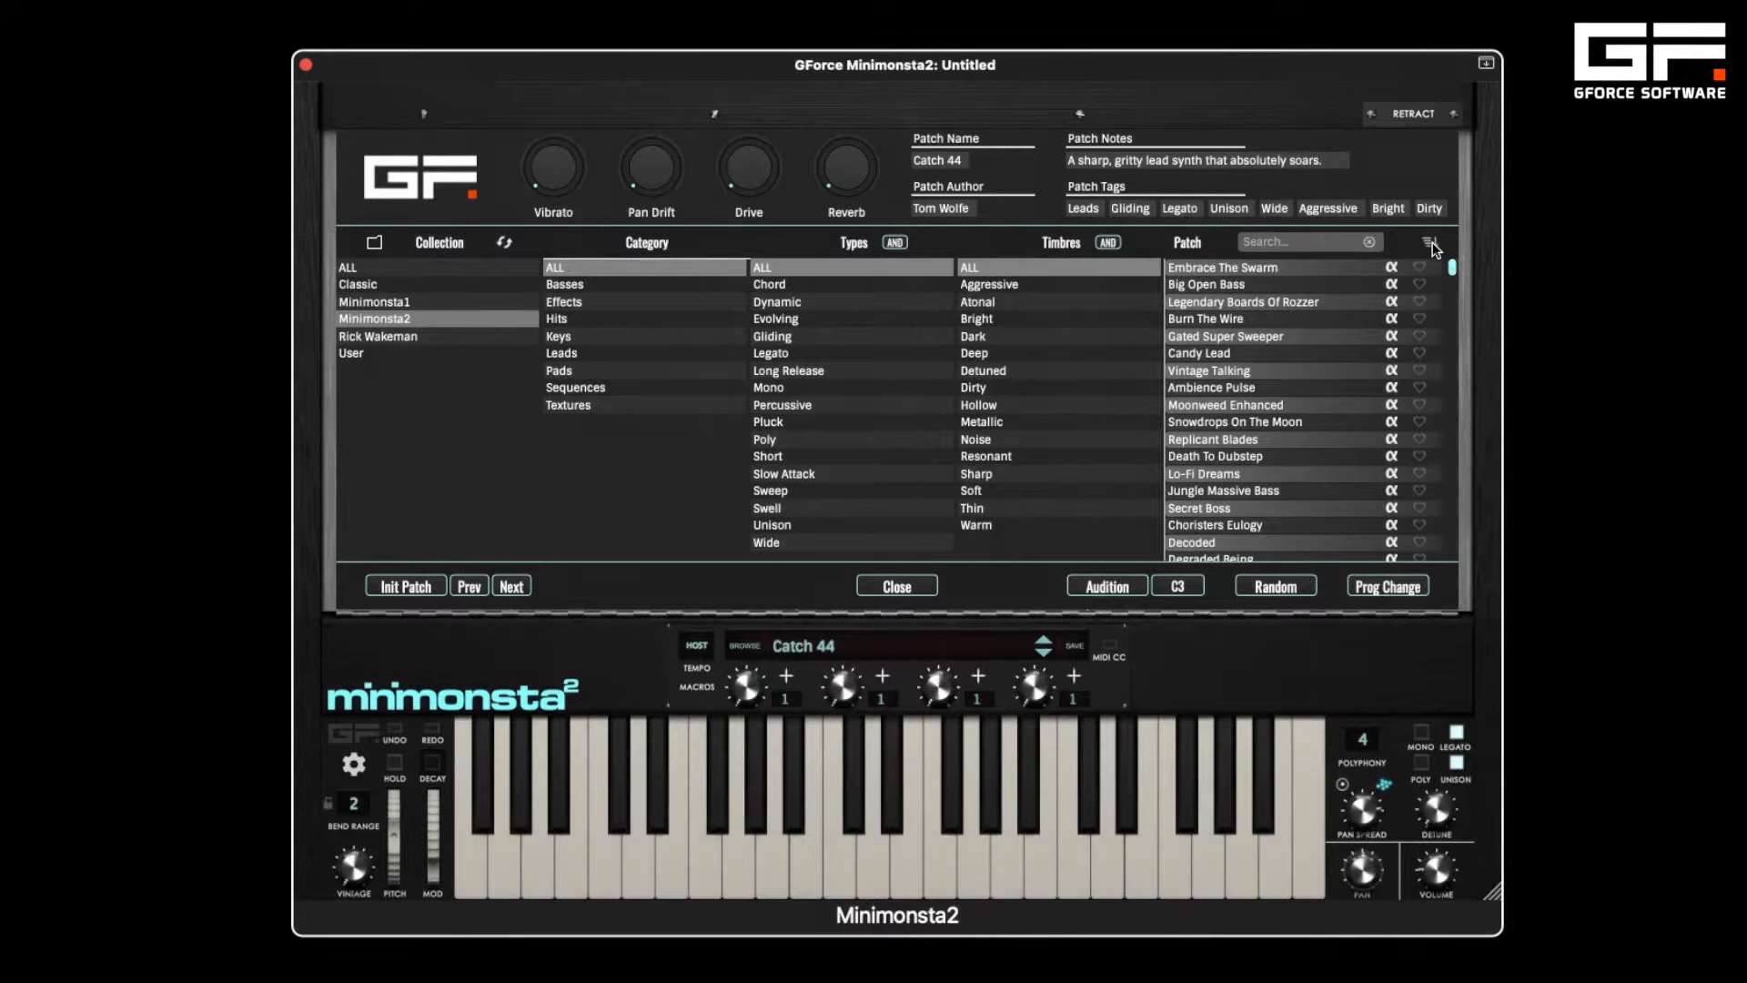
# - Check the patch sorting options and look through the Minimonsta2 patch list in Alpha Patches order
pyautogui.click(1430, 242)
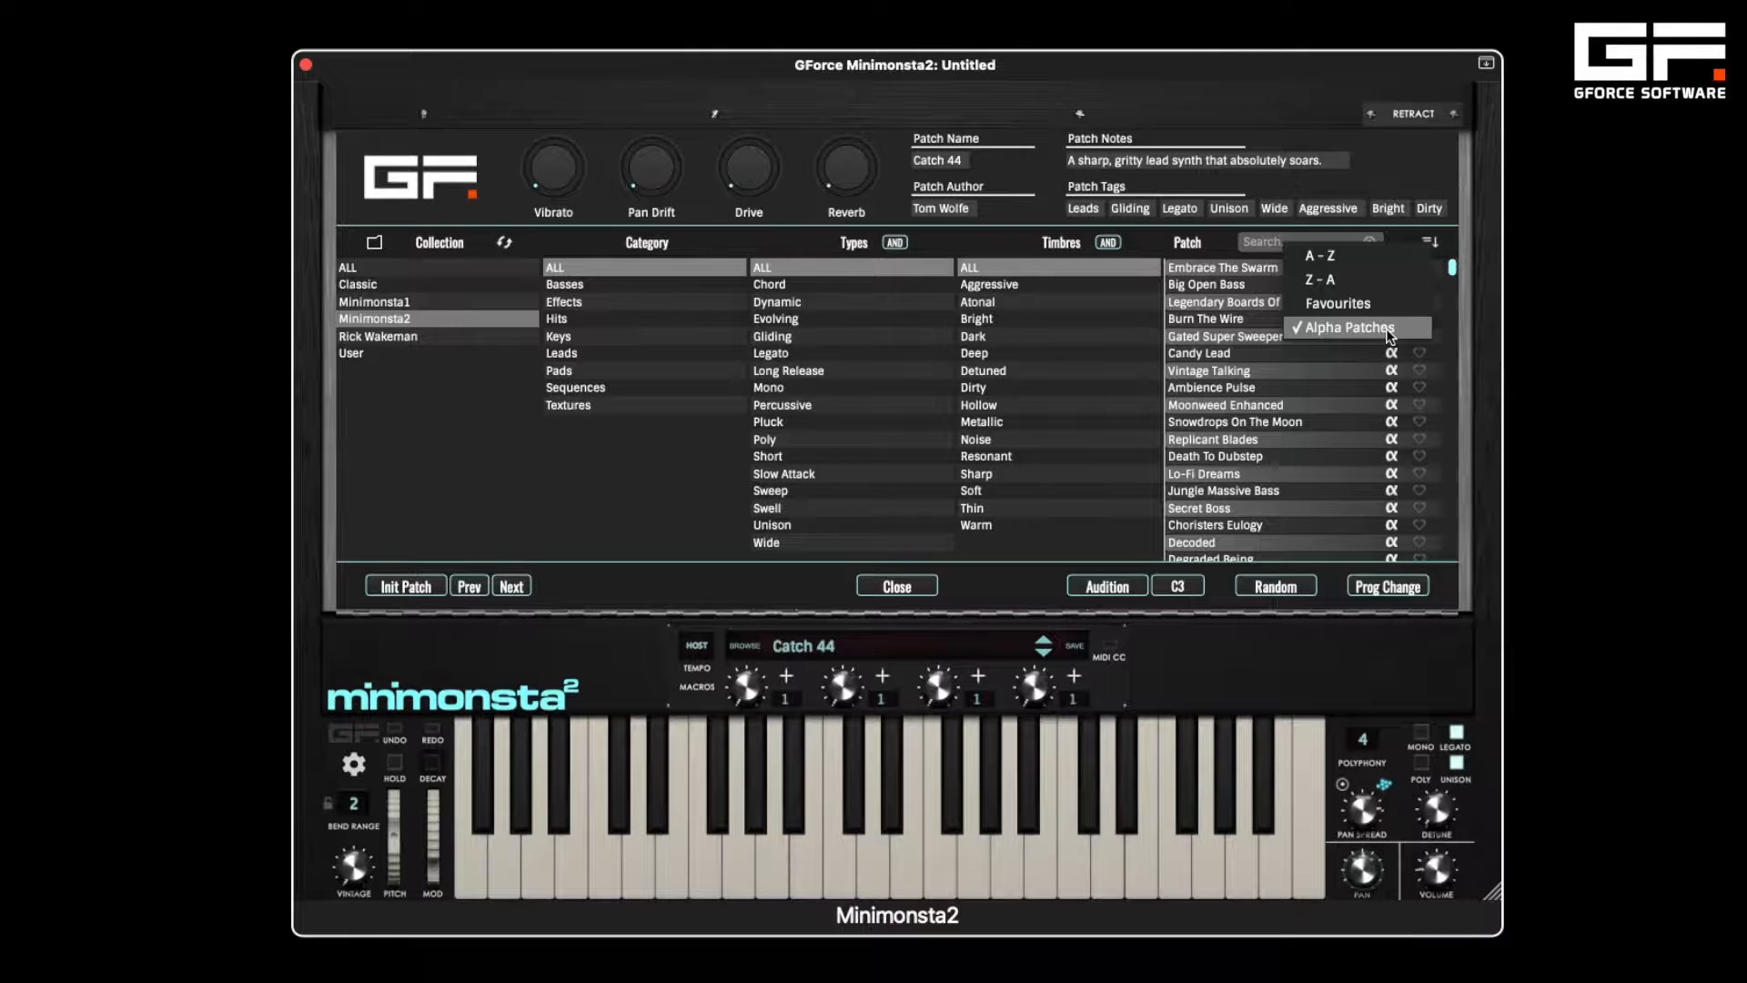
pyautogui.click(1414, 234)
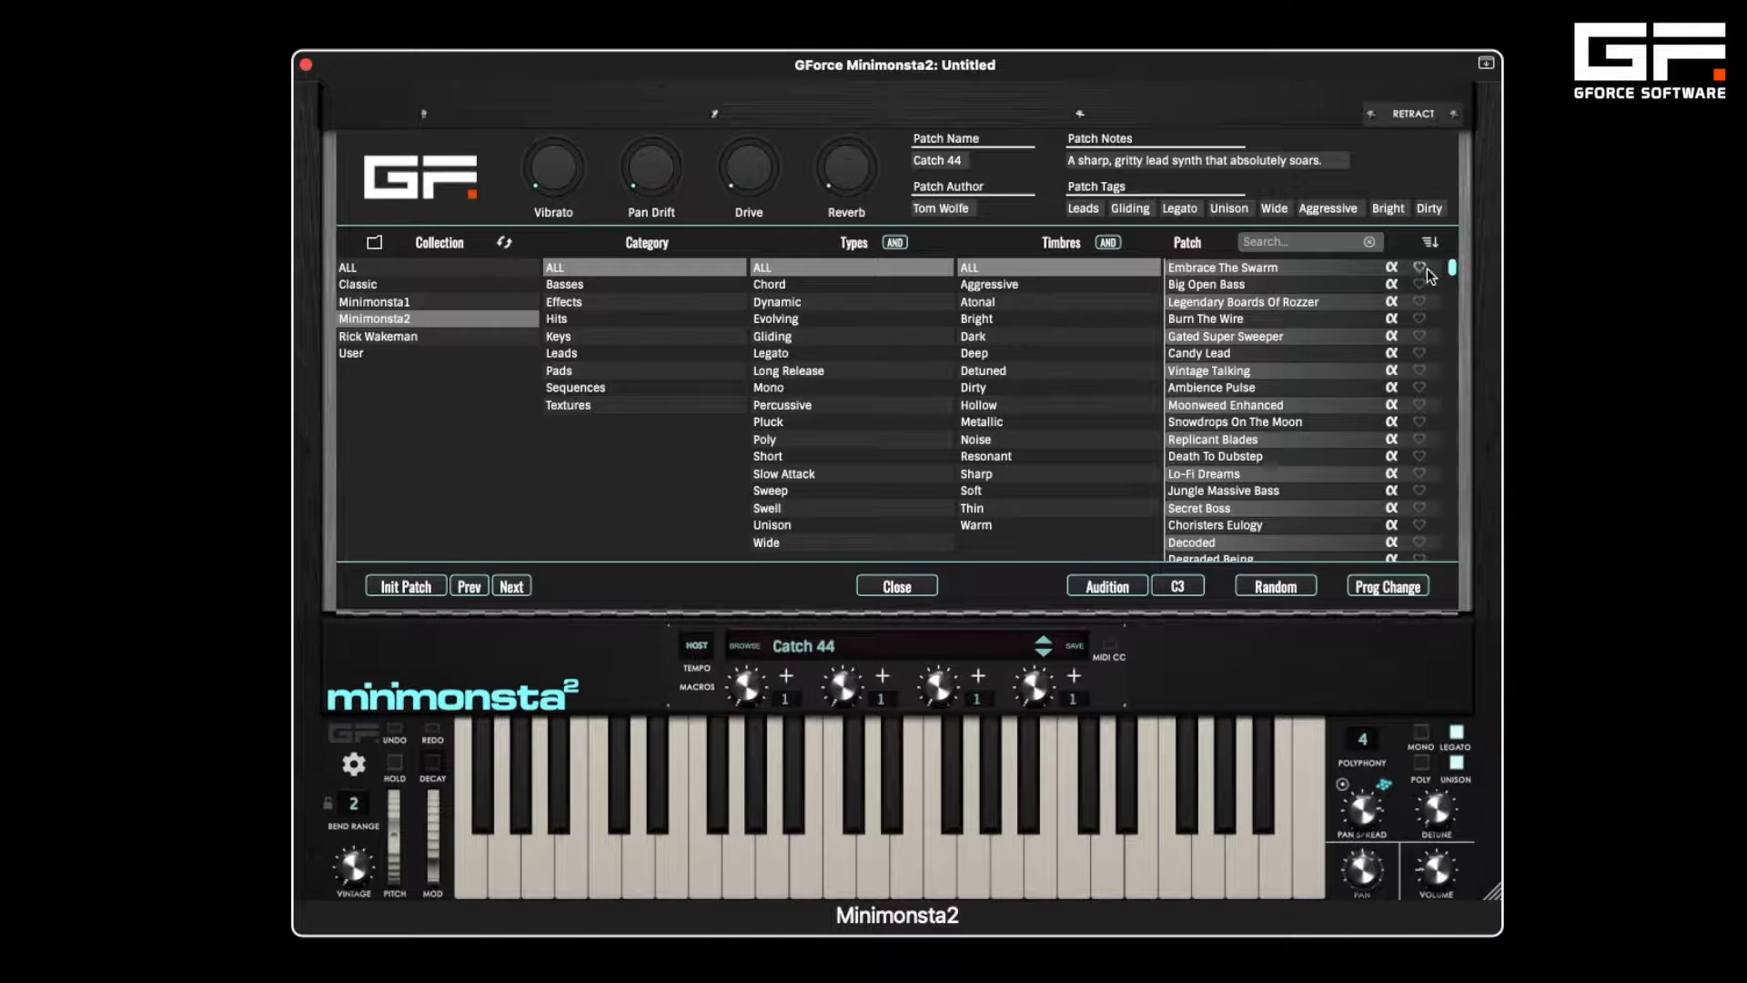
pyautogui.click(1431, 243)
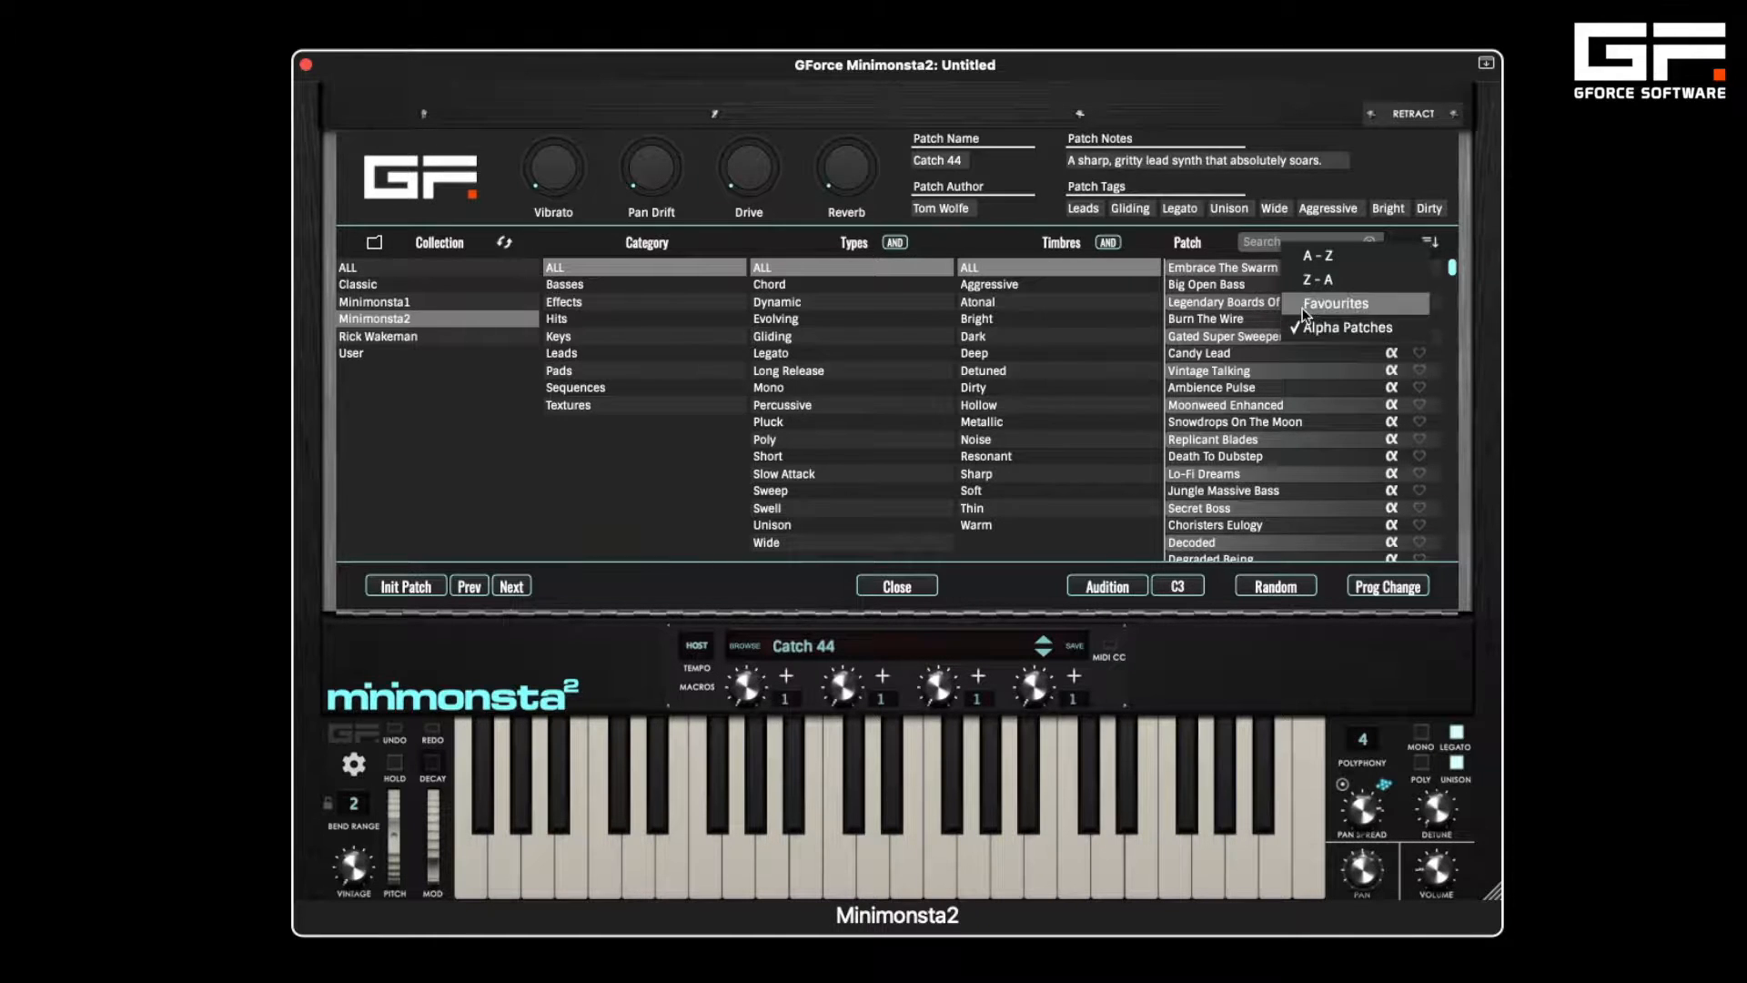
pyautogui.click(1173, 246)
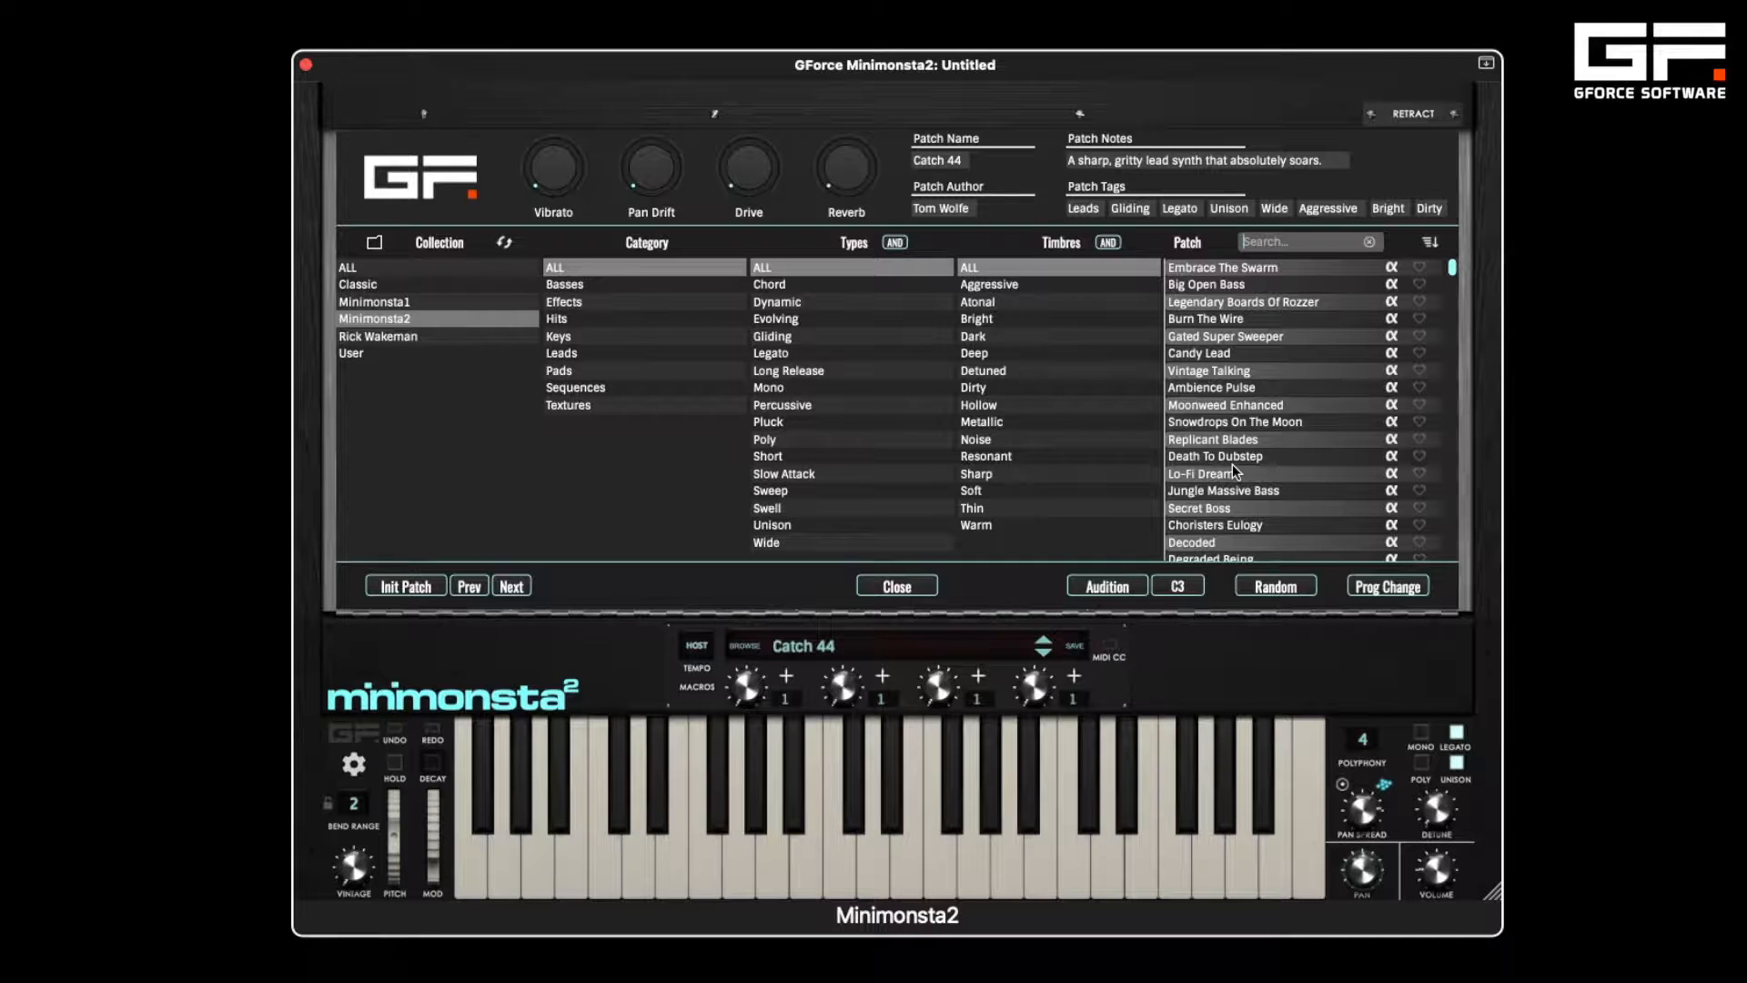
pyautogui.scroll(-10, 1232, 464)
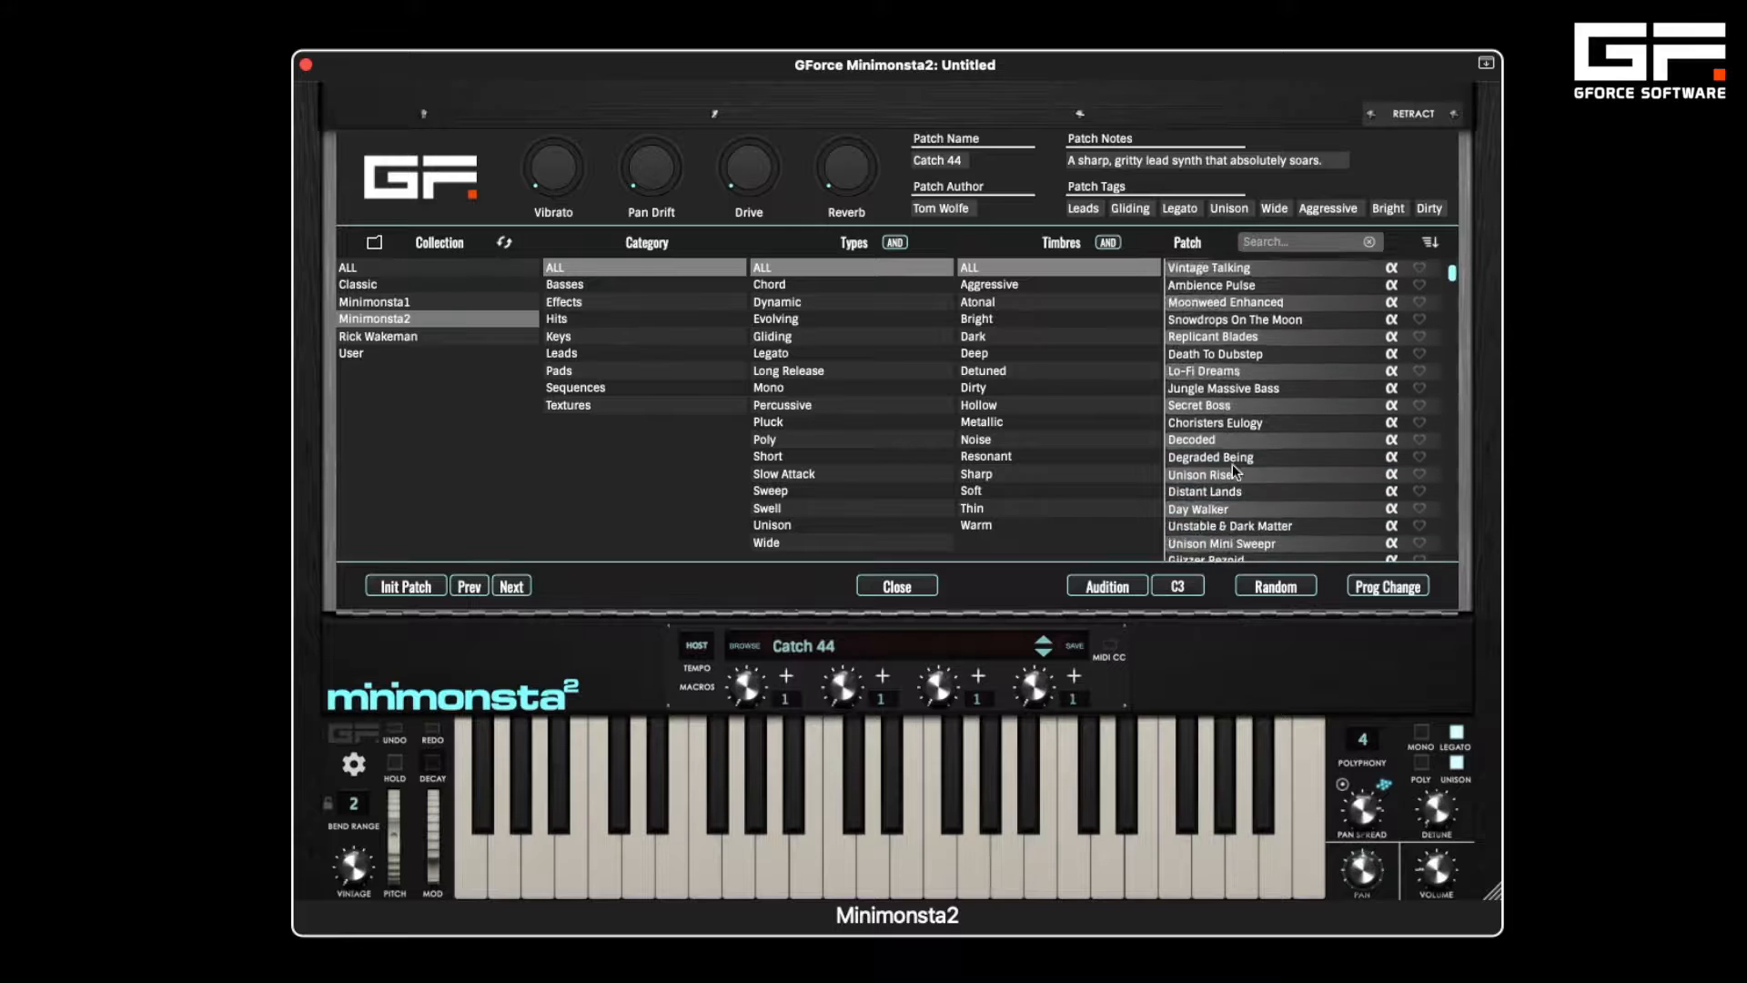
pyautogui.scroll(-15, 1232, 464)
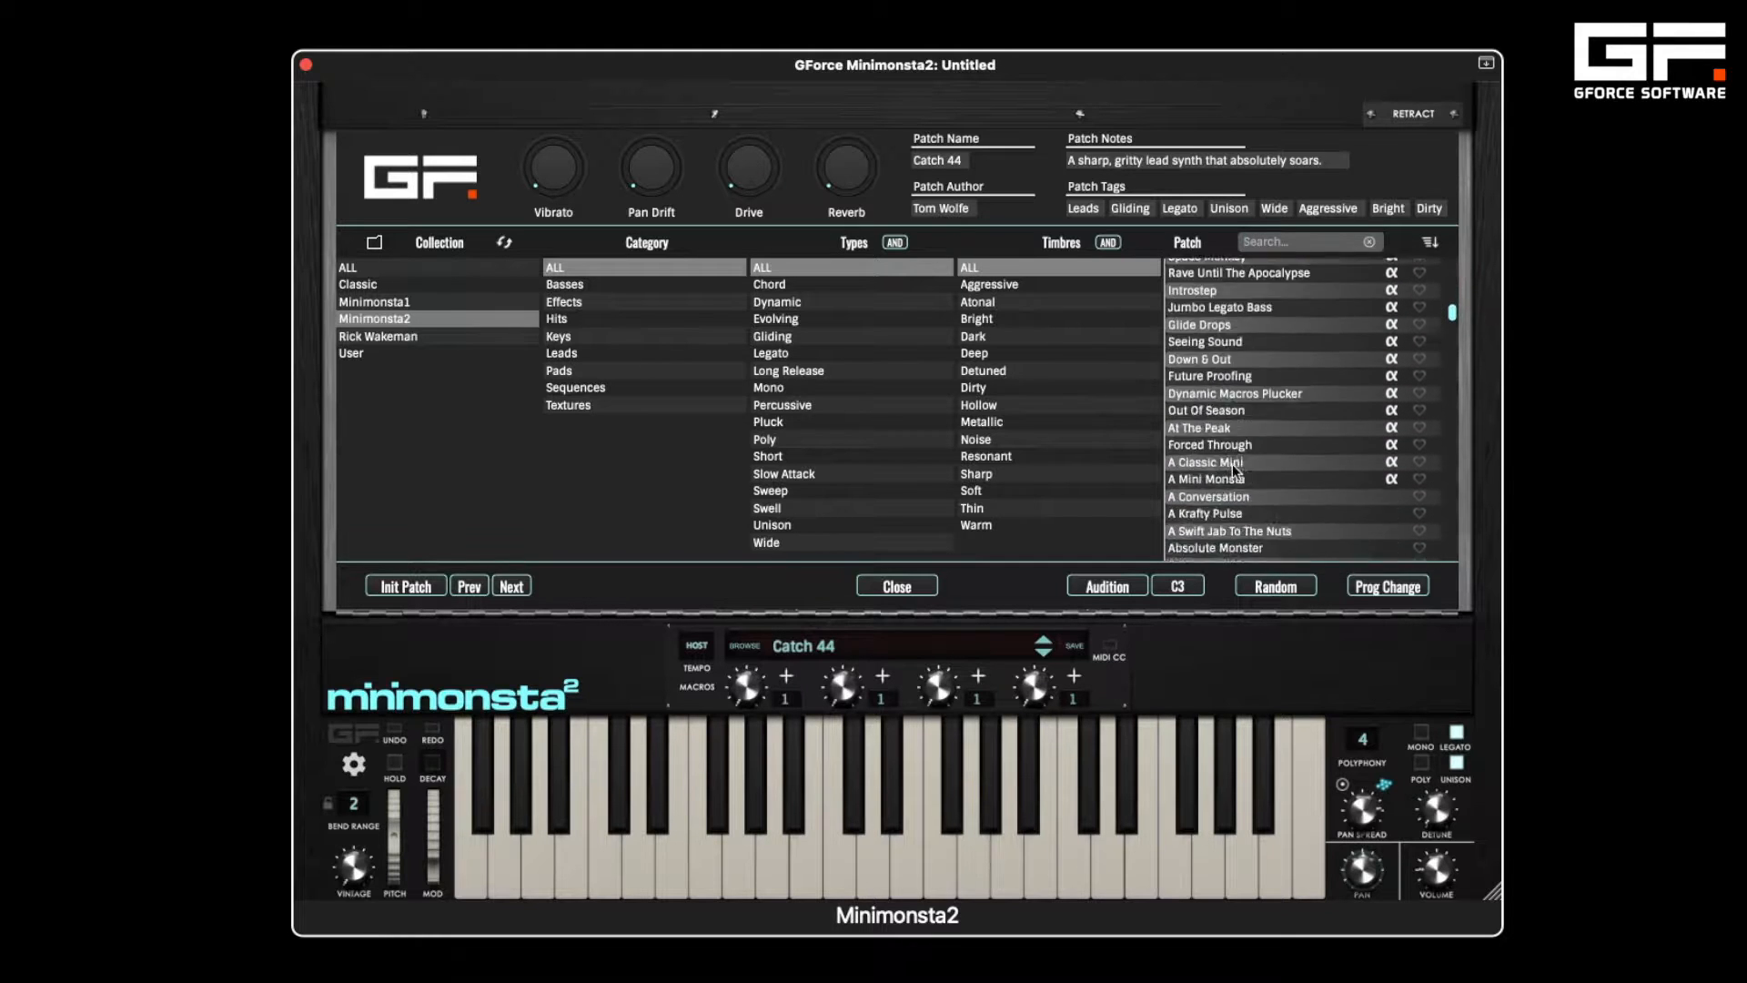
pyautogui.scroll(-10, 1232, 464)
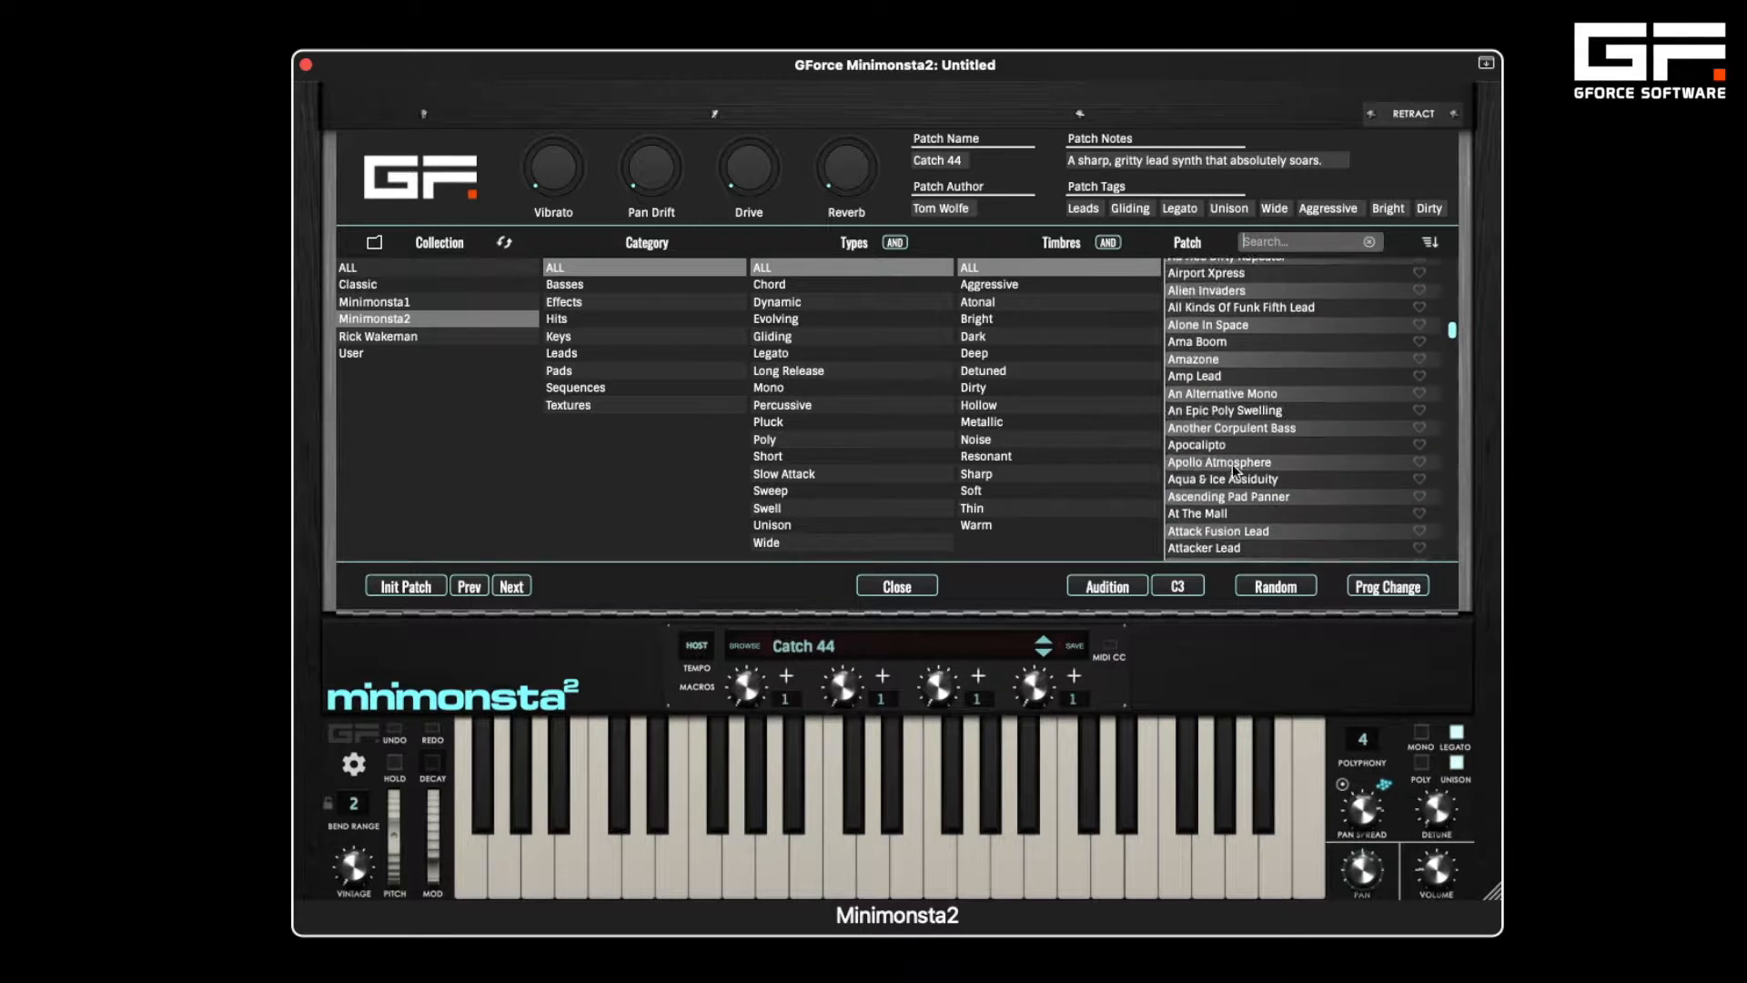
pyautogui.scroll(-10, 1232, 464)
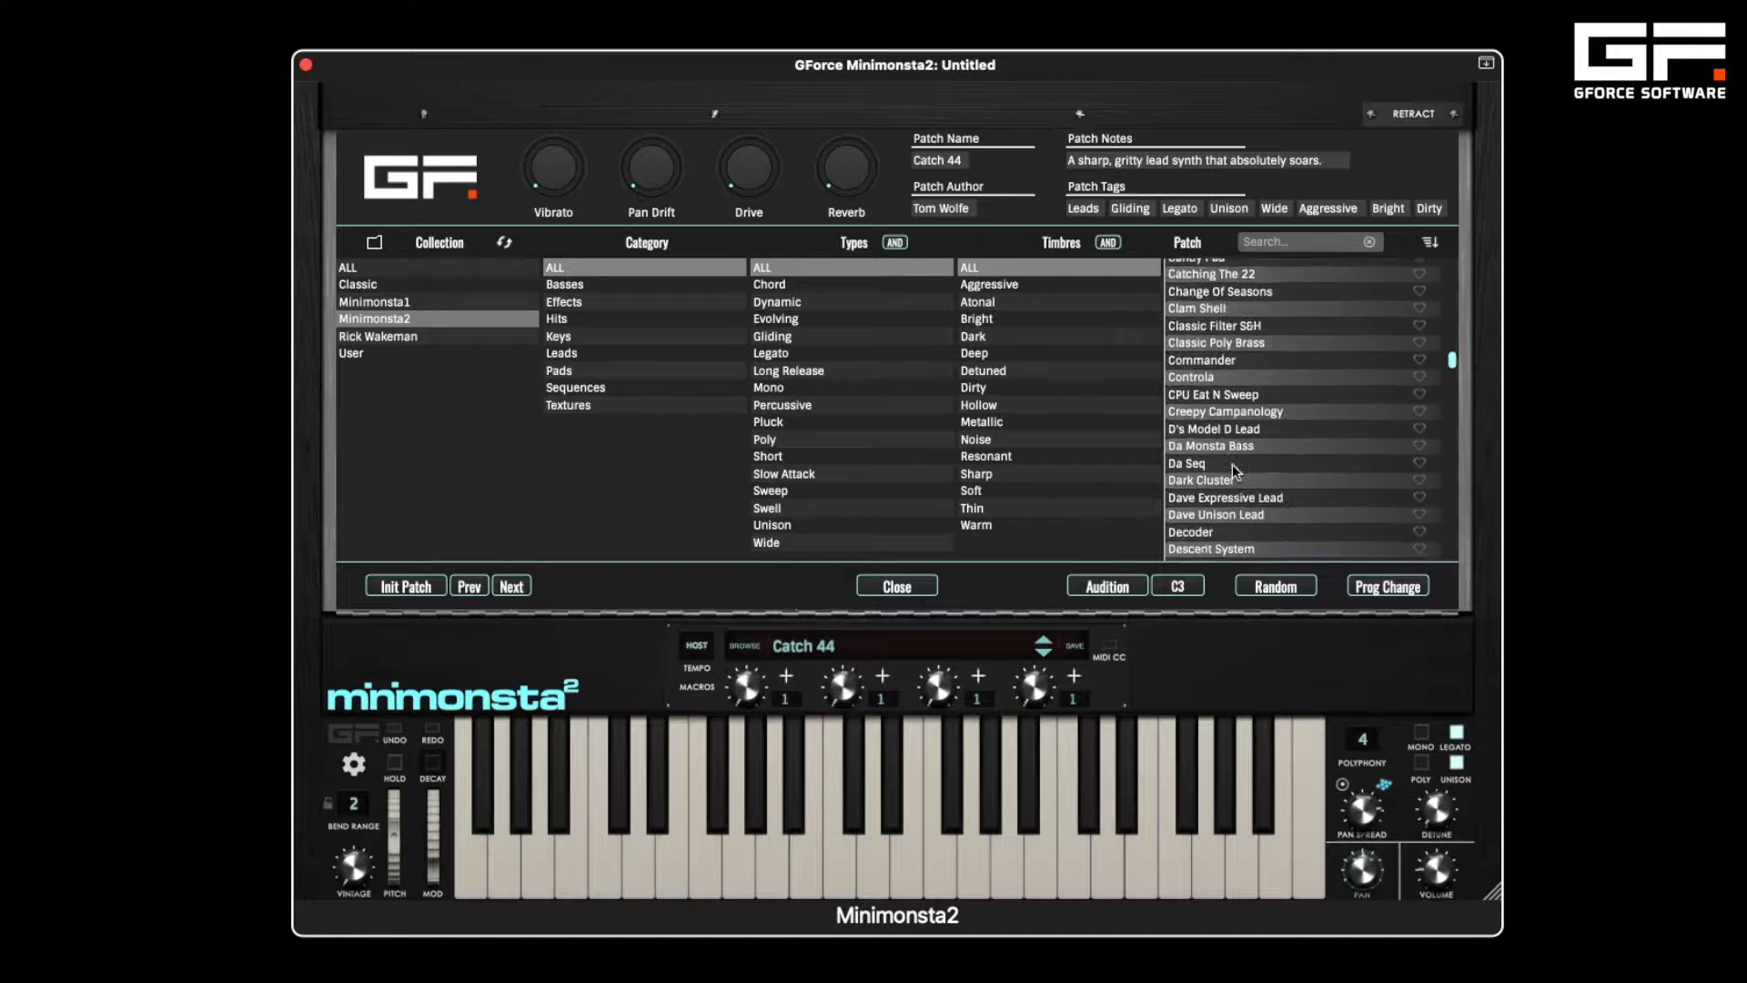
pyautogui.scroll(-6, 1232, 465)
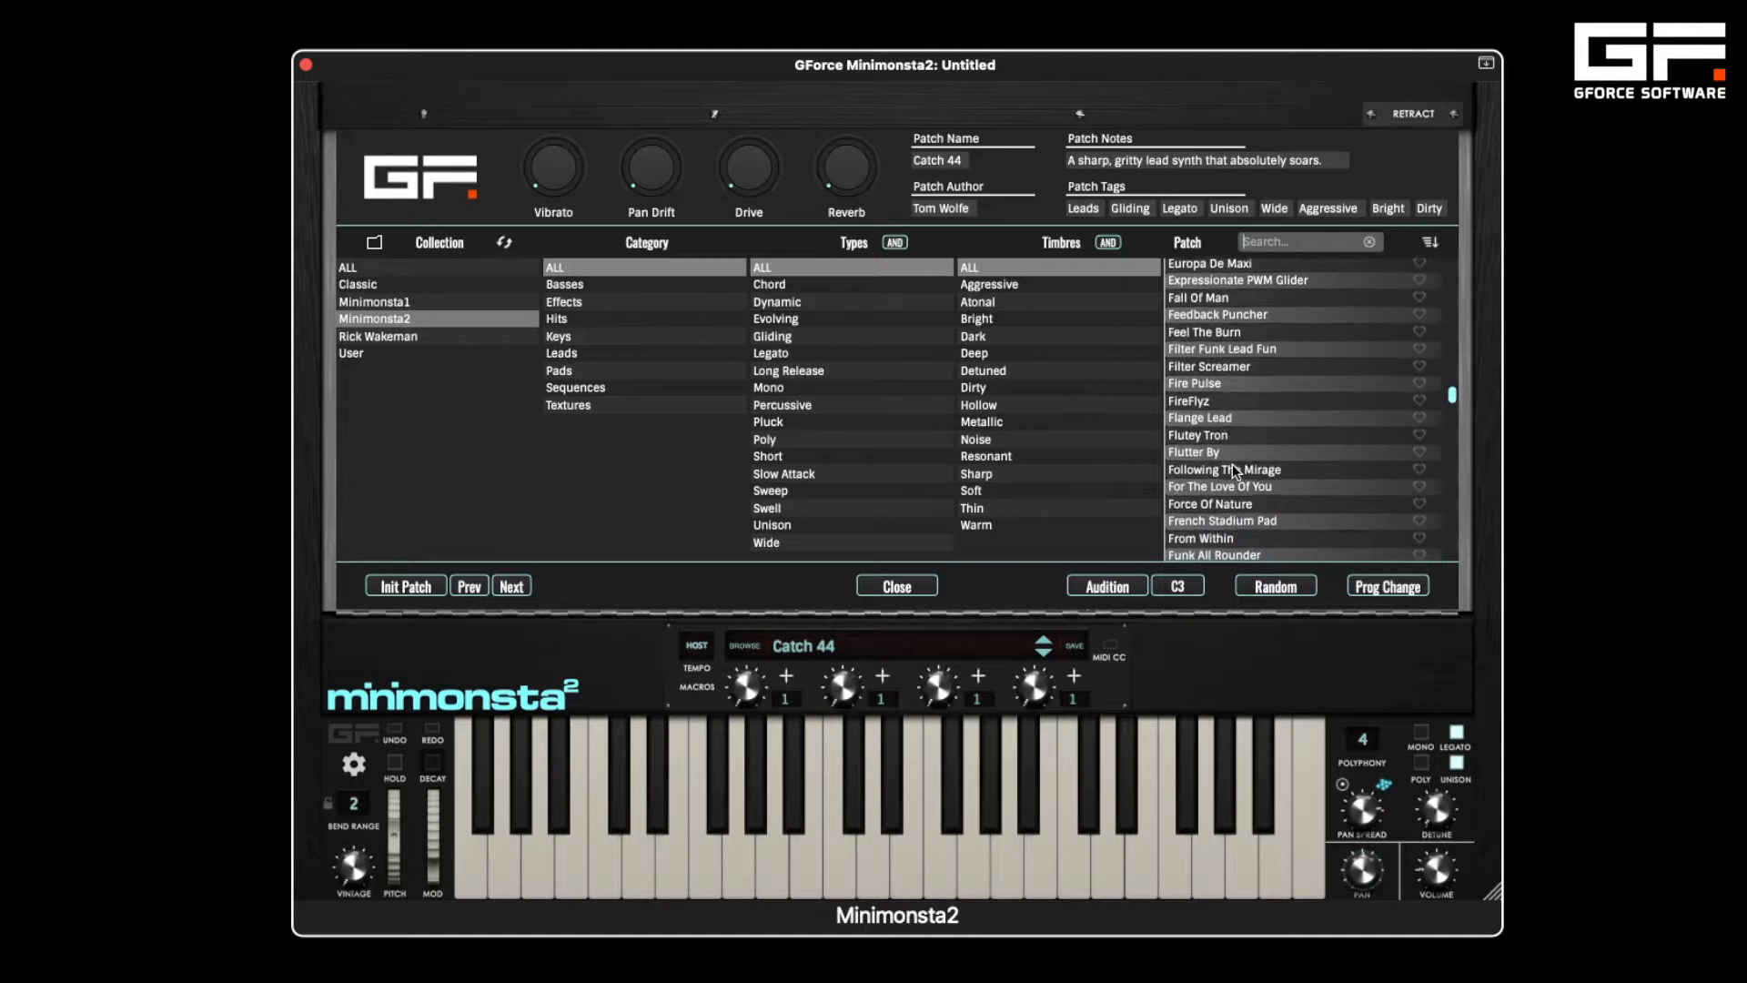
# - Sort the Minimonsta2 patches A - Z and look through the list from start to end
pyautogui.click(1427, 243)
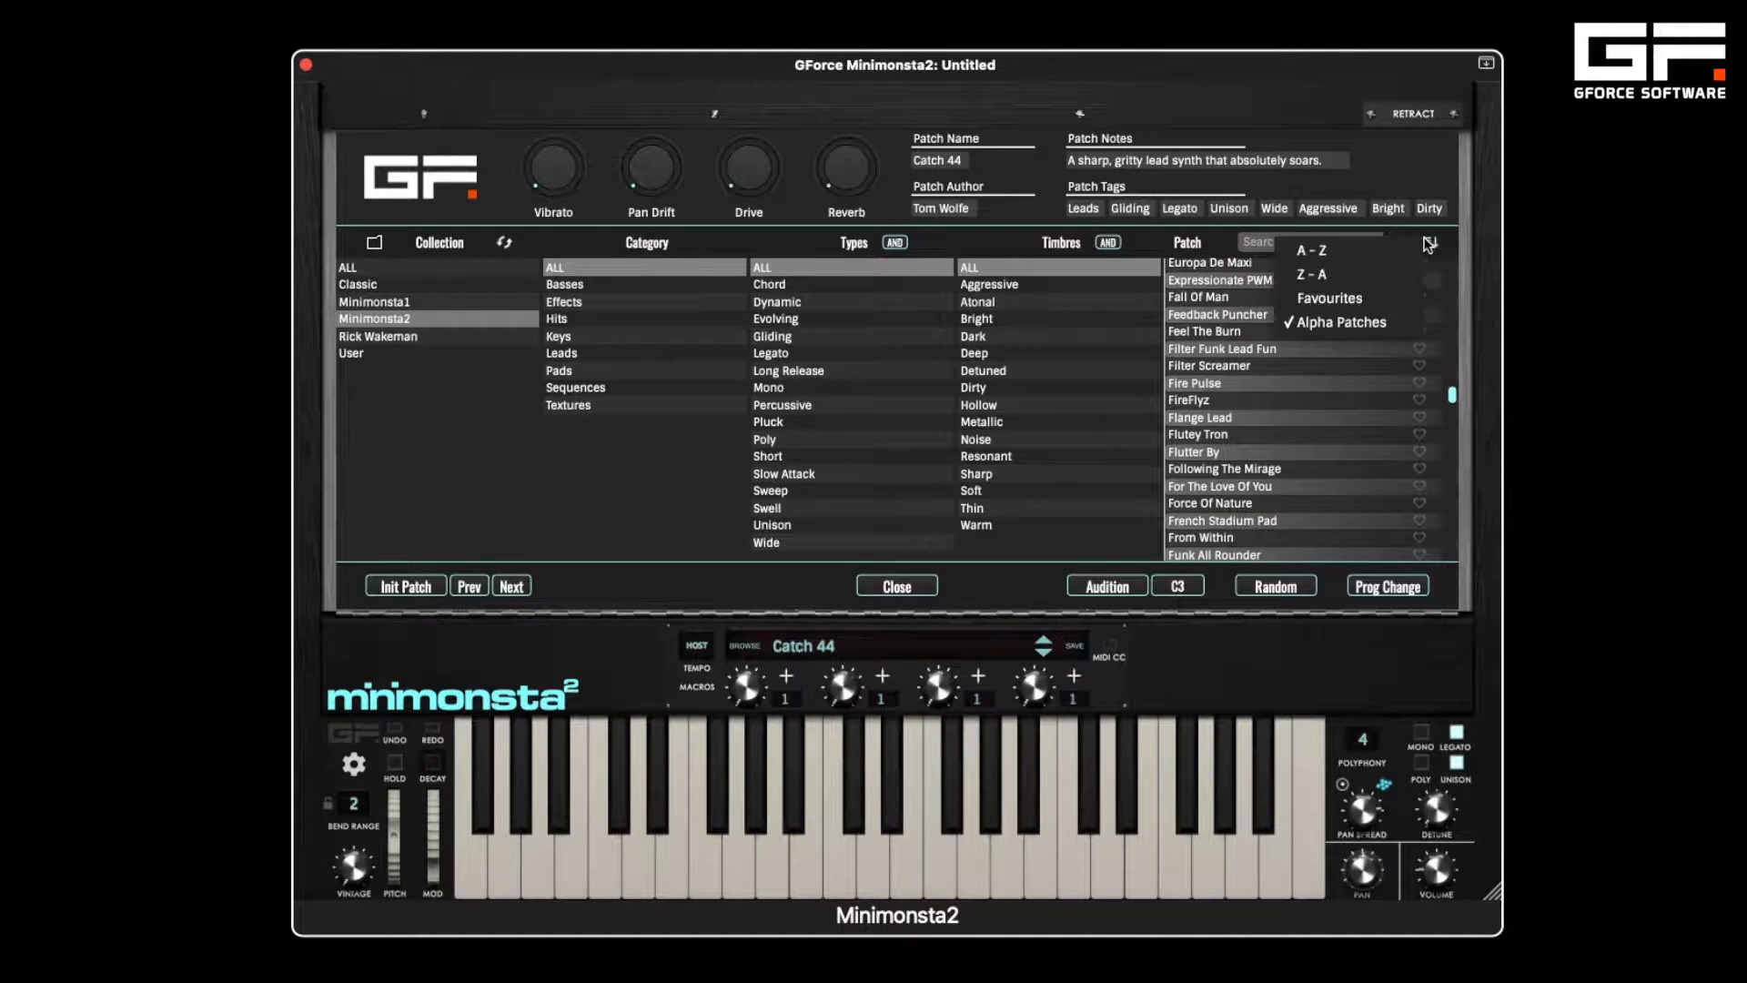
pyautogui.click(1326, 254)
pyautogui.scroll(5, 1283, 384)
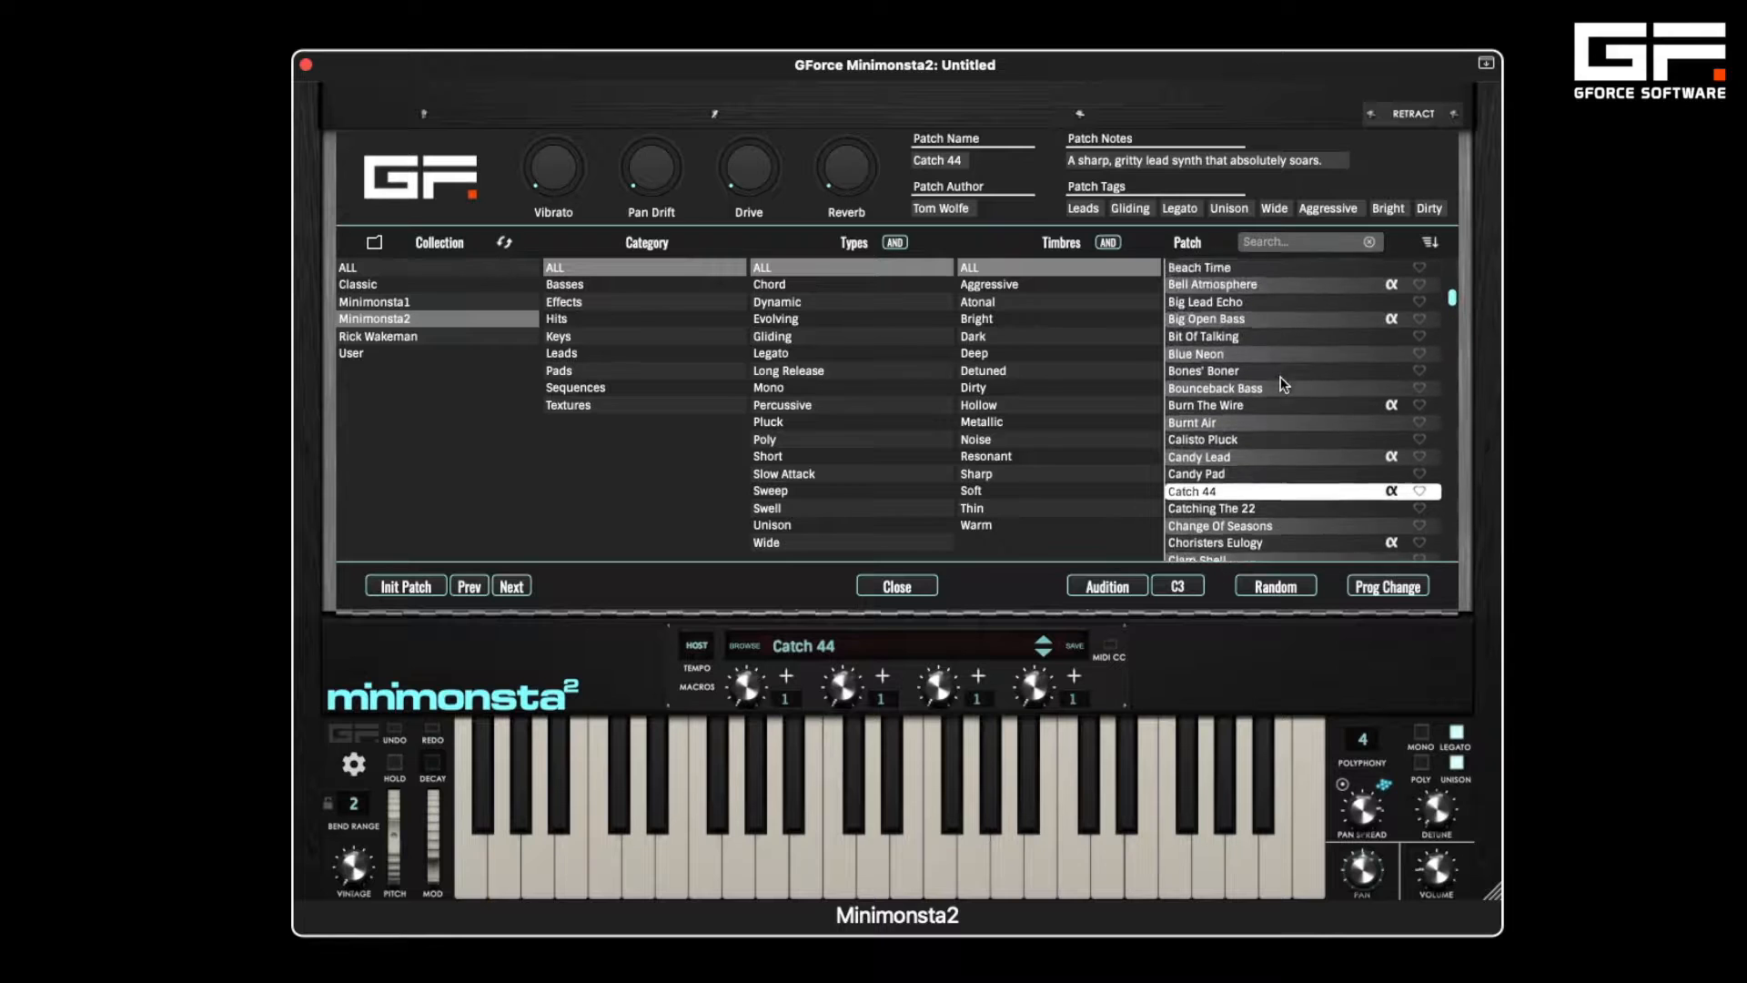
pyautogui.scroll(5, 1283, 384)
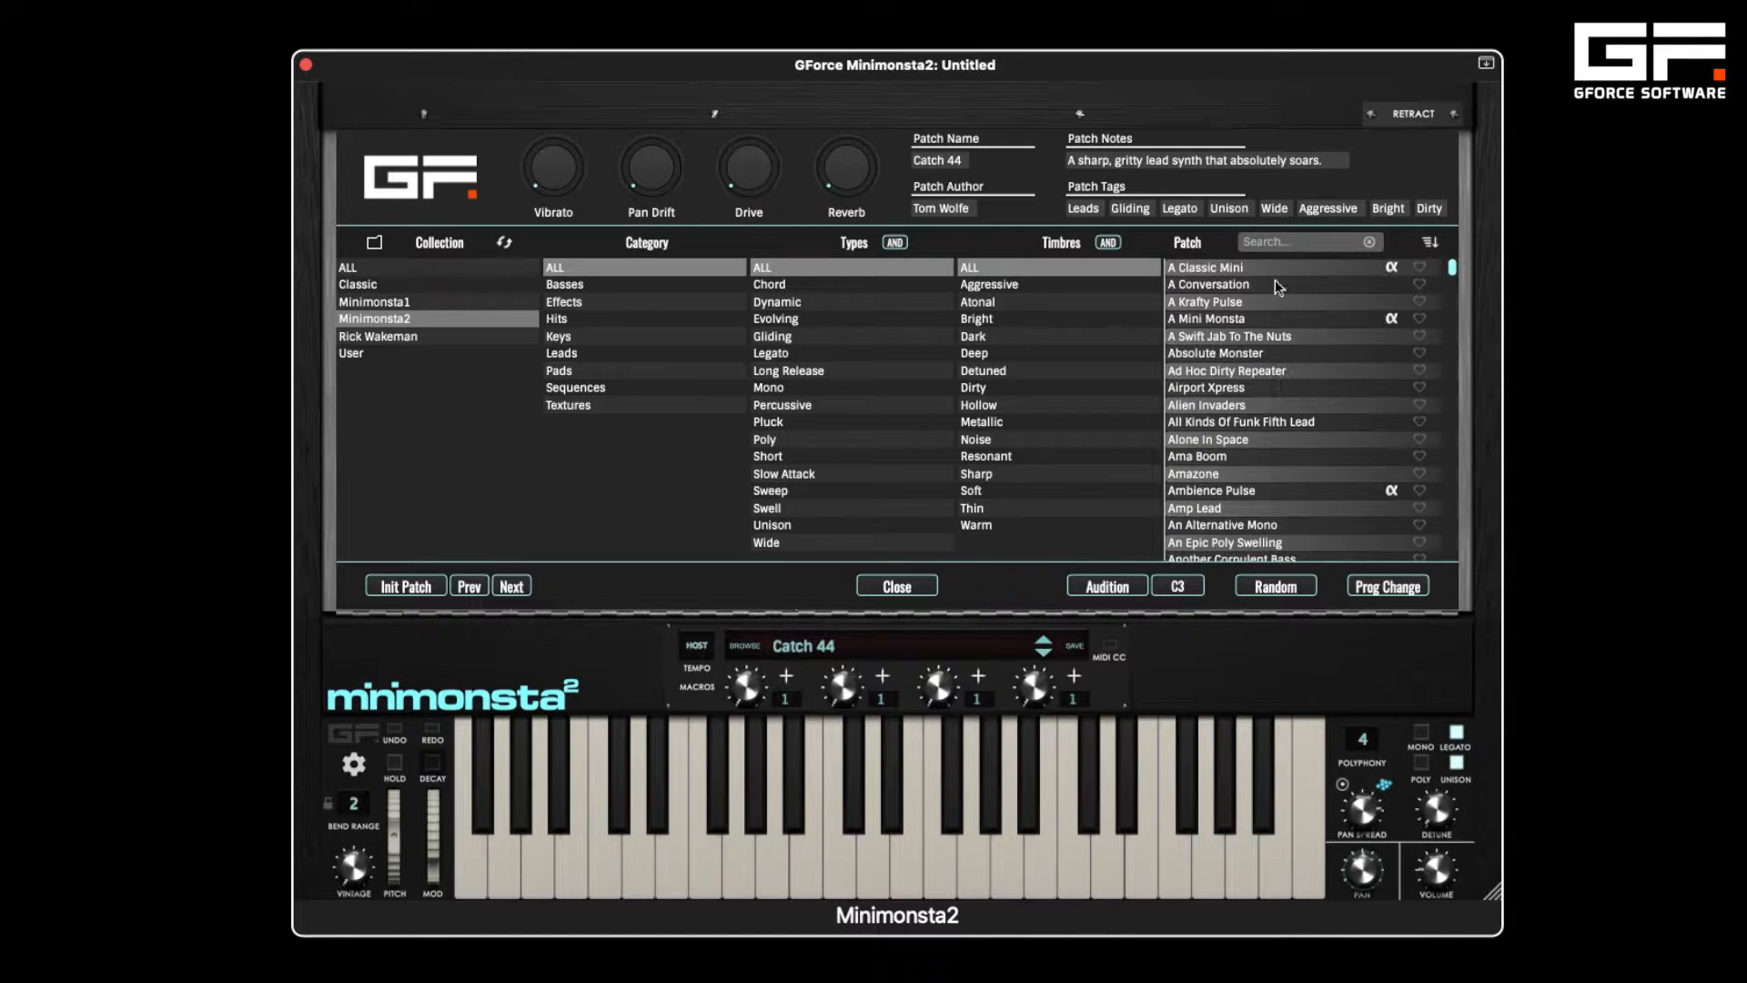
pyautogui.scroll(-3, 1303, 383)
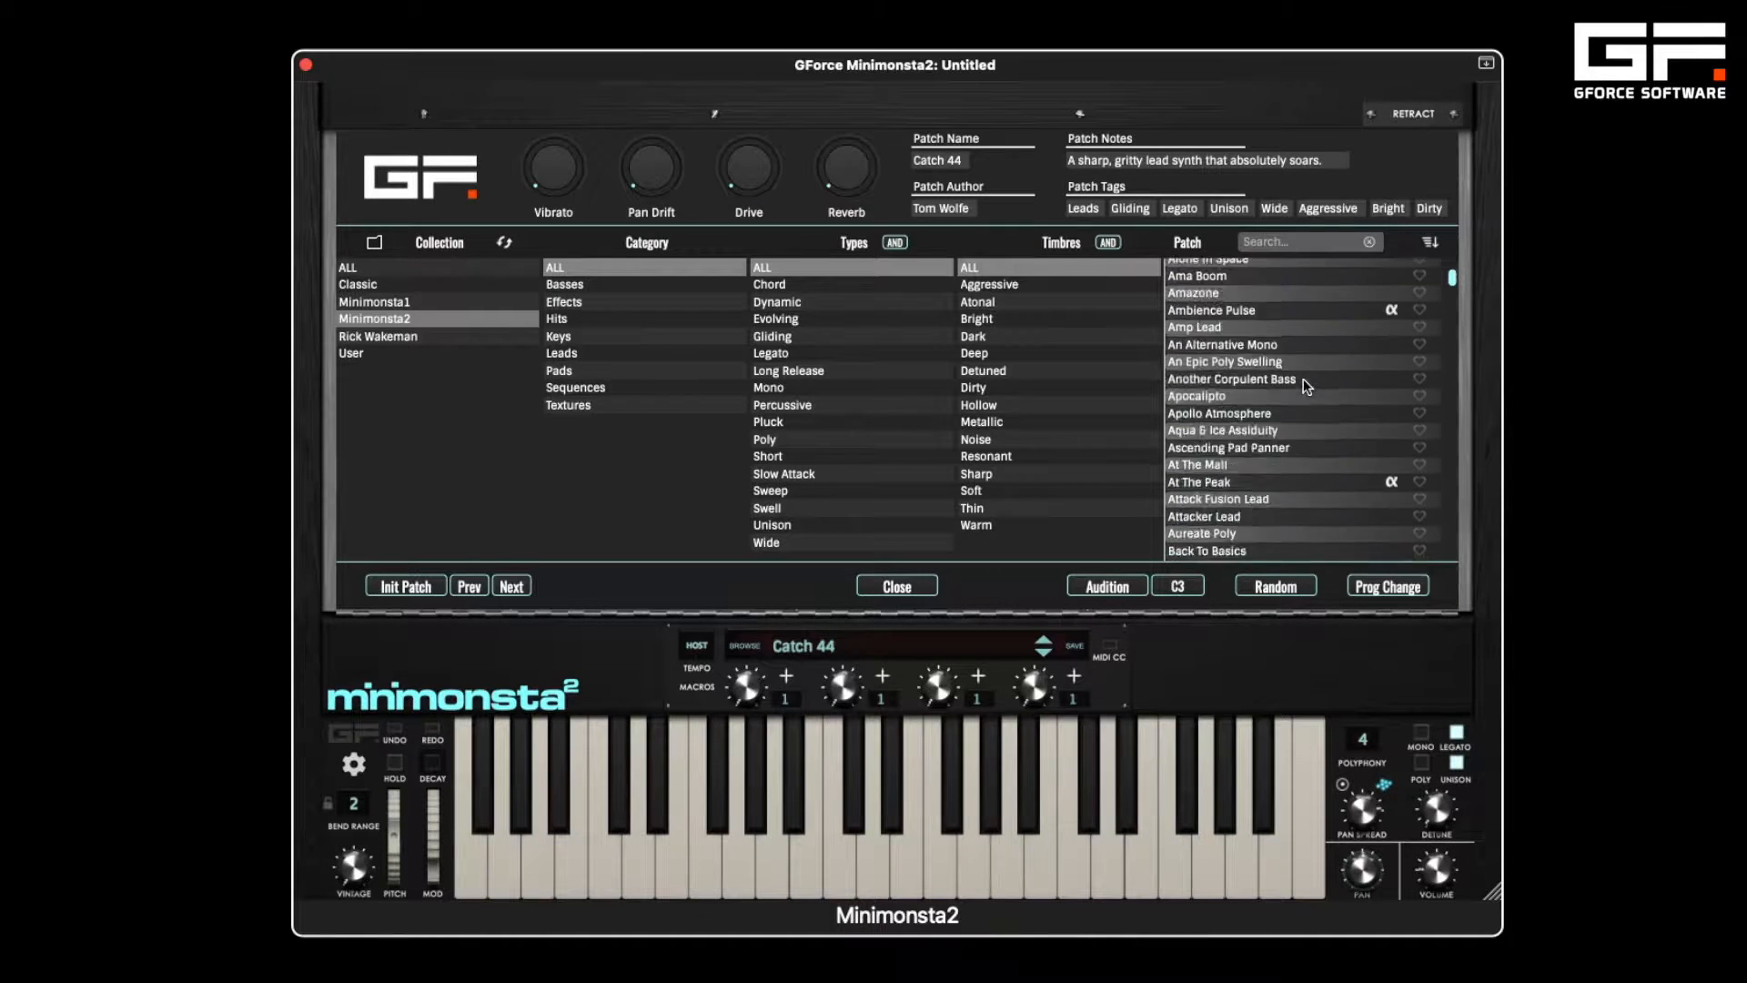
pyautogui.scroll(-20, 1303, 379)
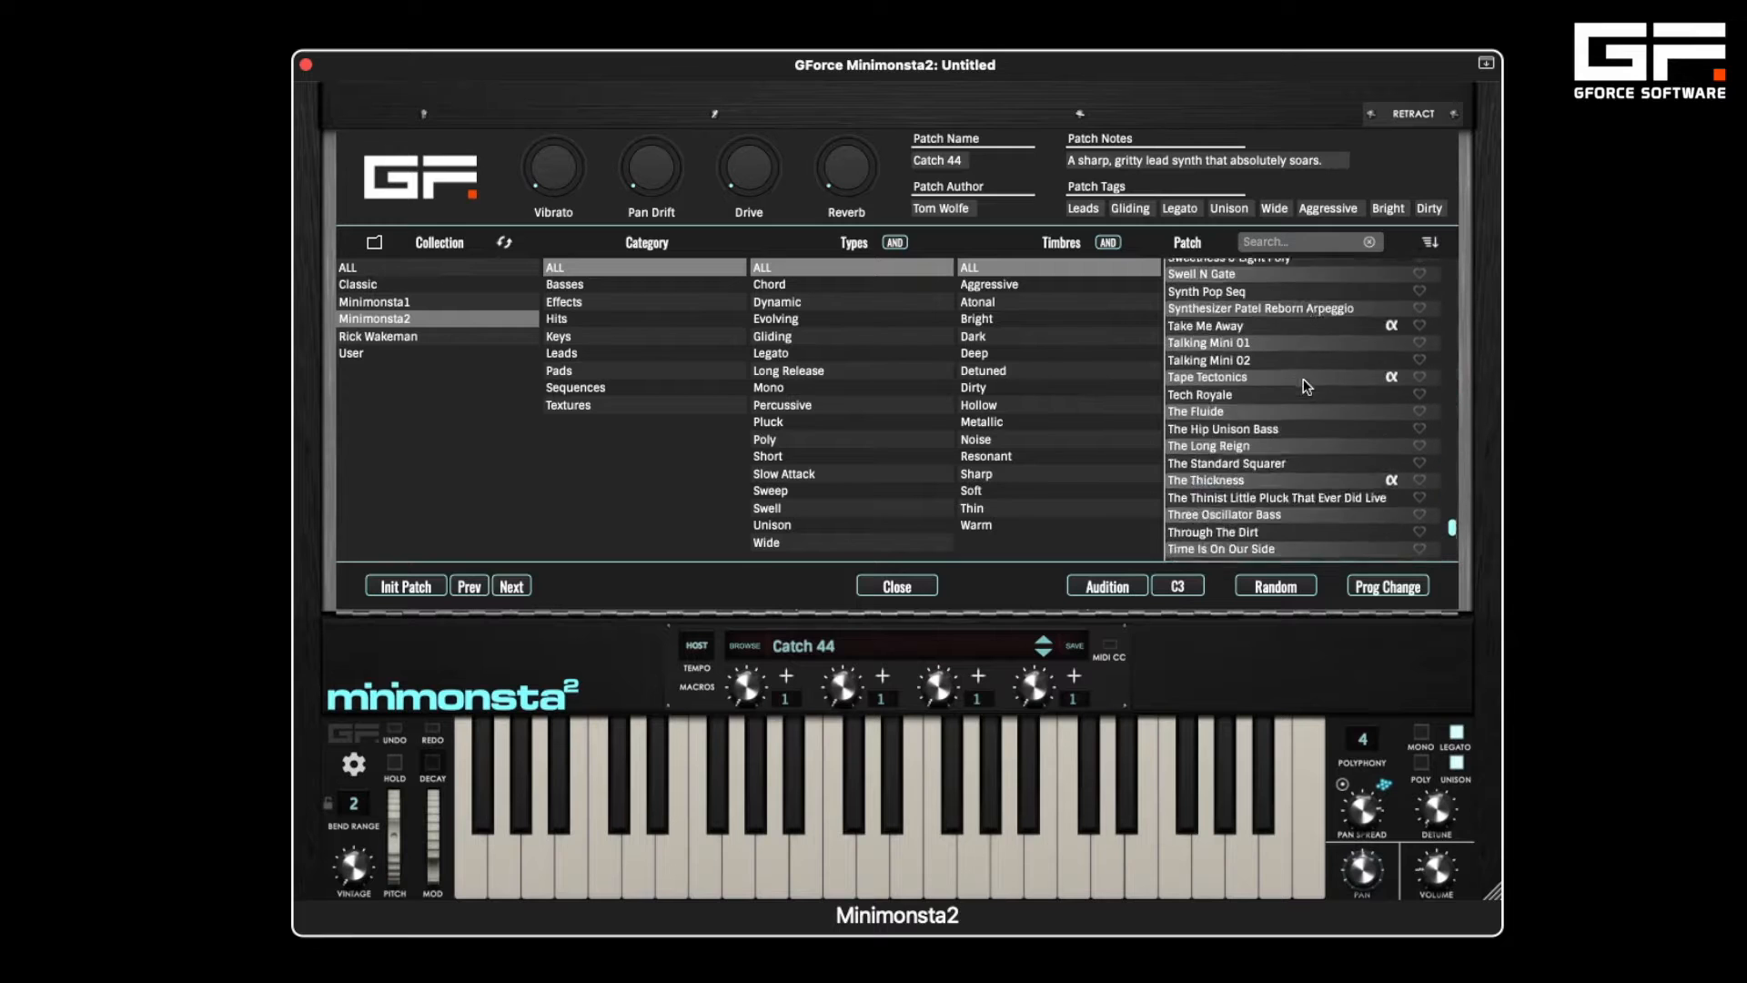
pyautogui.scroll(-10, 1304, 378)
# - Sort the Minimonsta2 patches Z - A and return to the start of the list
pyautogui.click(1429, 241)
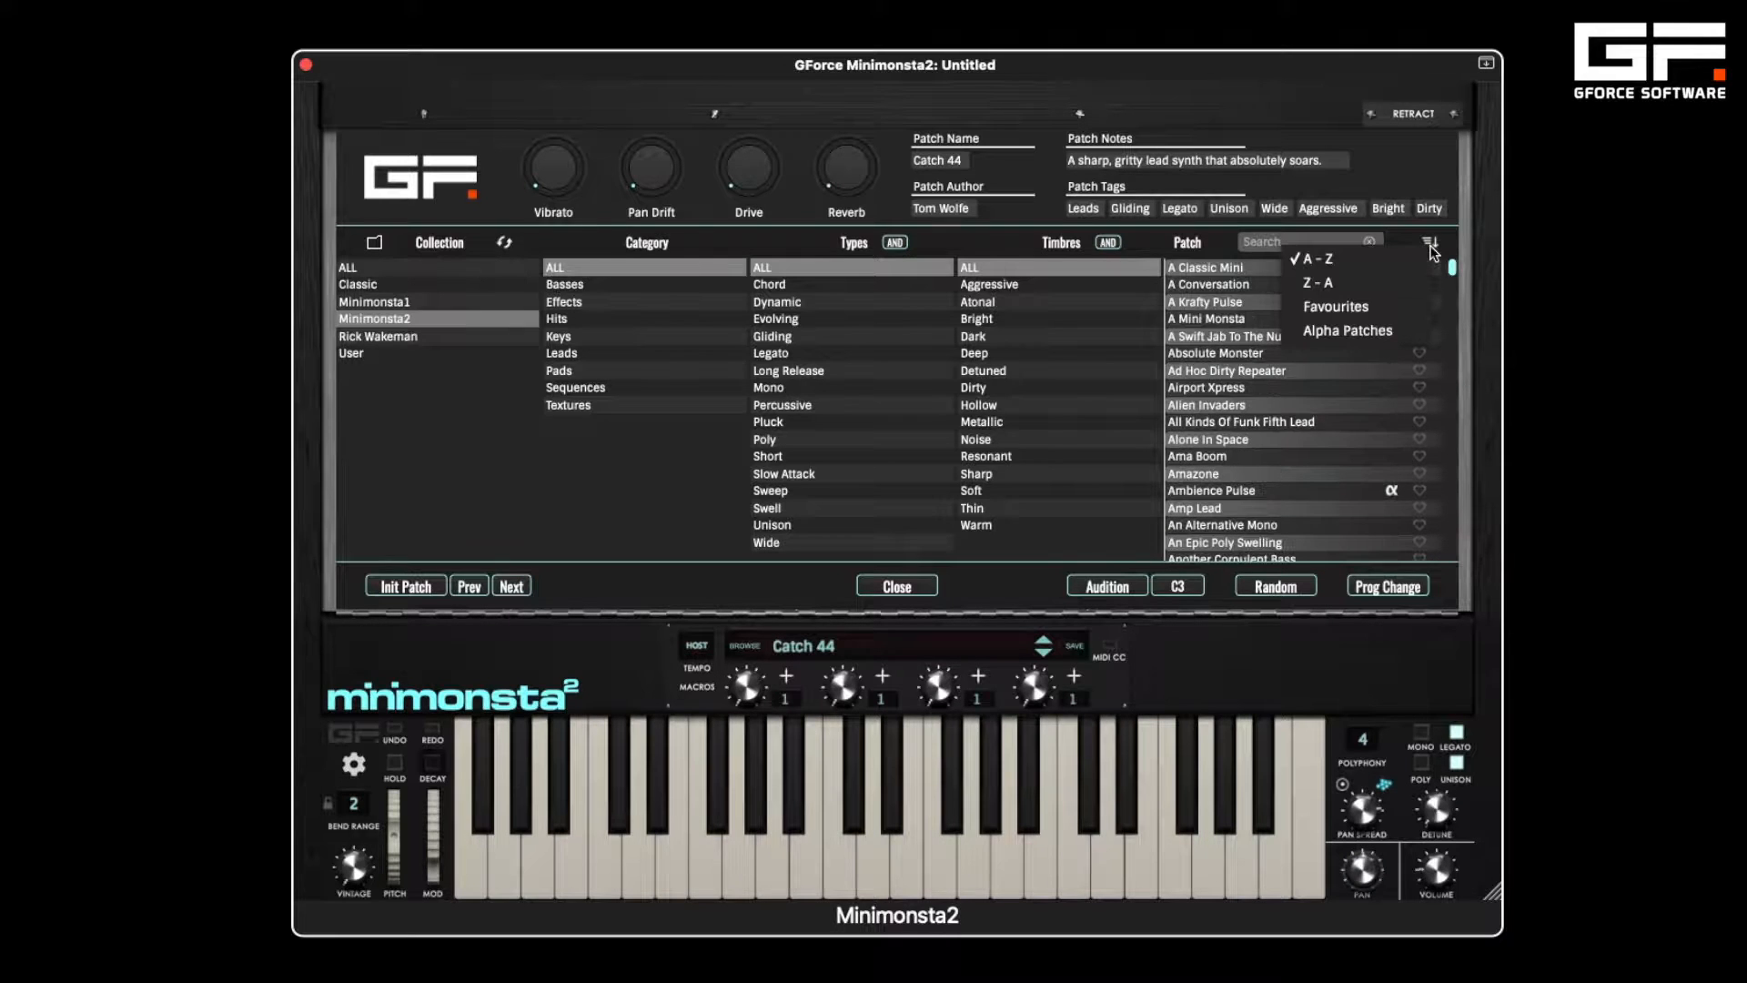
pyautogui.click(1339, 283)
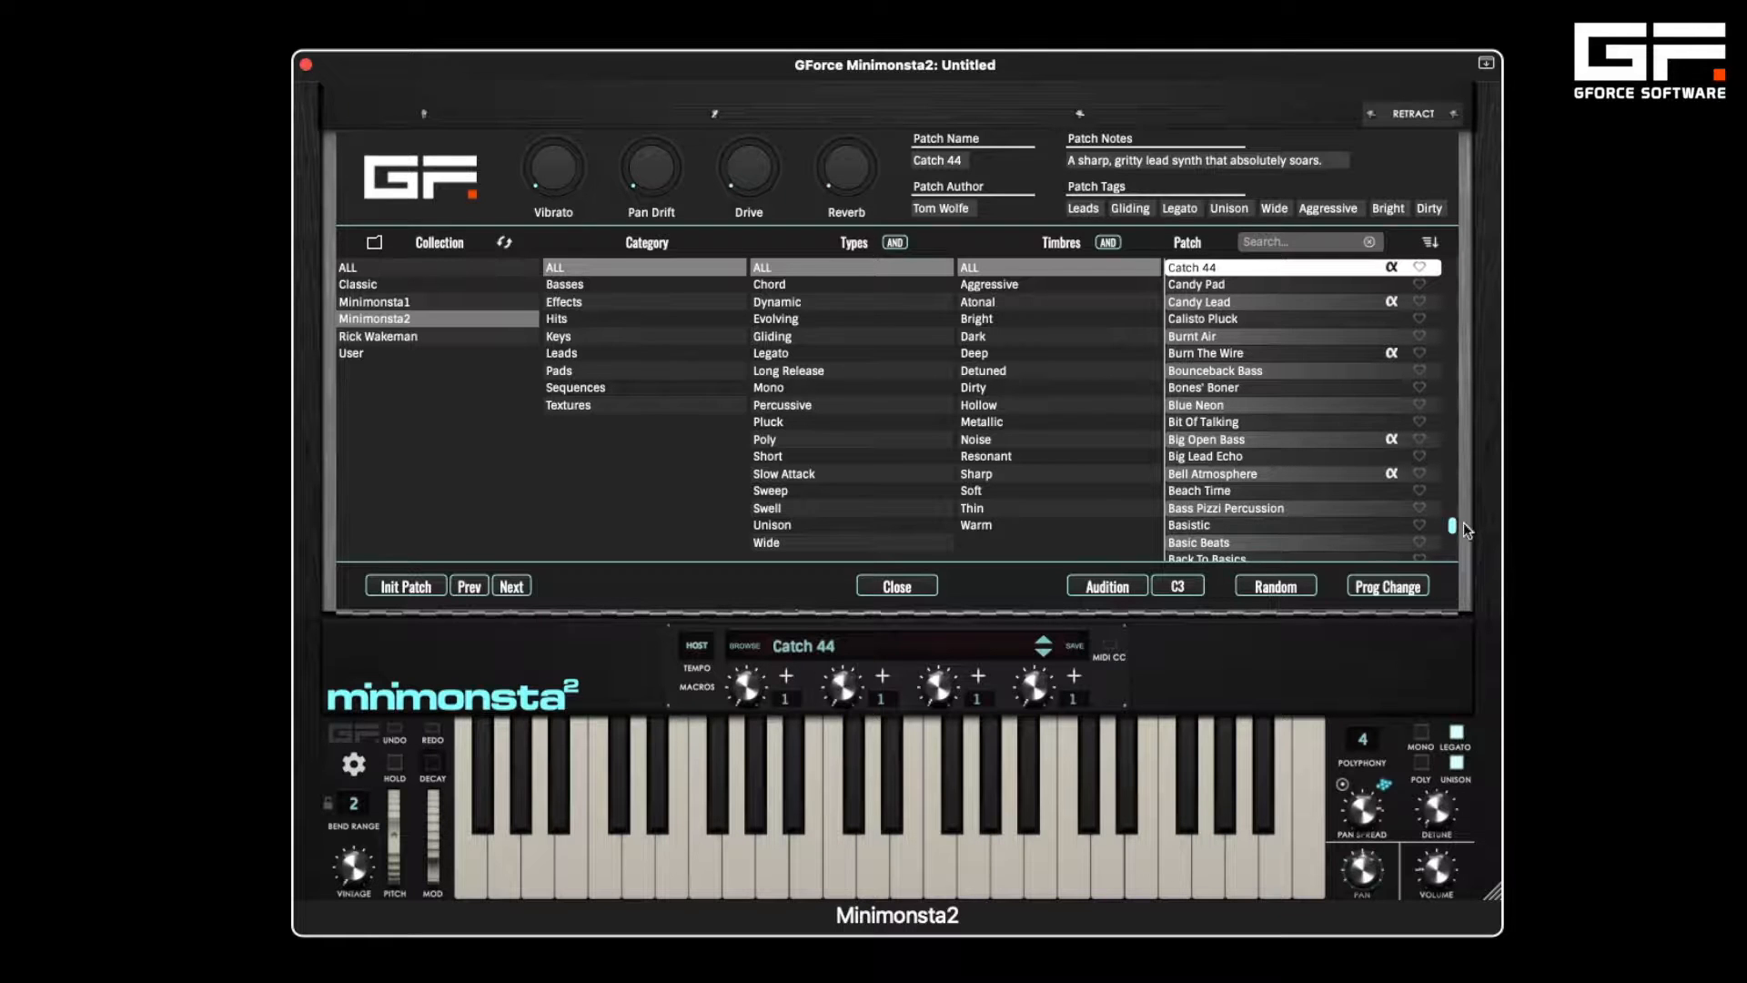
pyautogui.moveTo(1453, 525); pyautogui.dragTo(1453, 268)
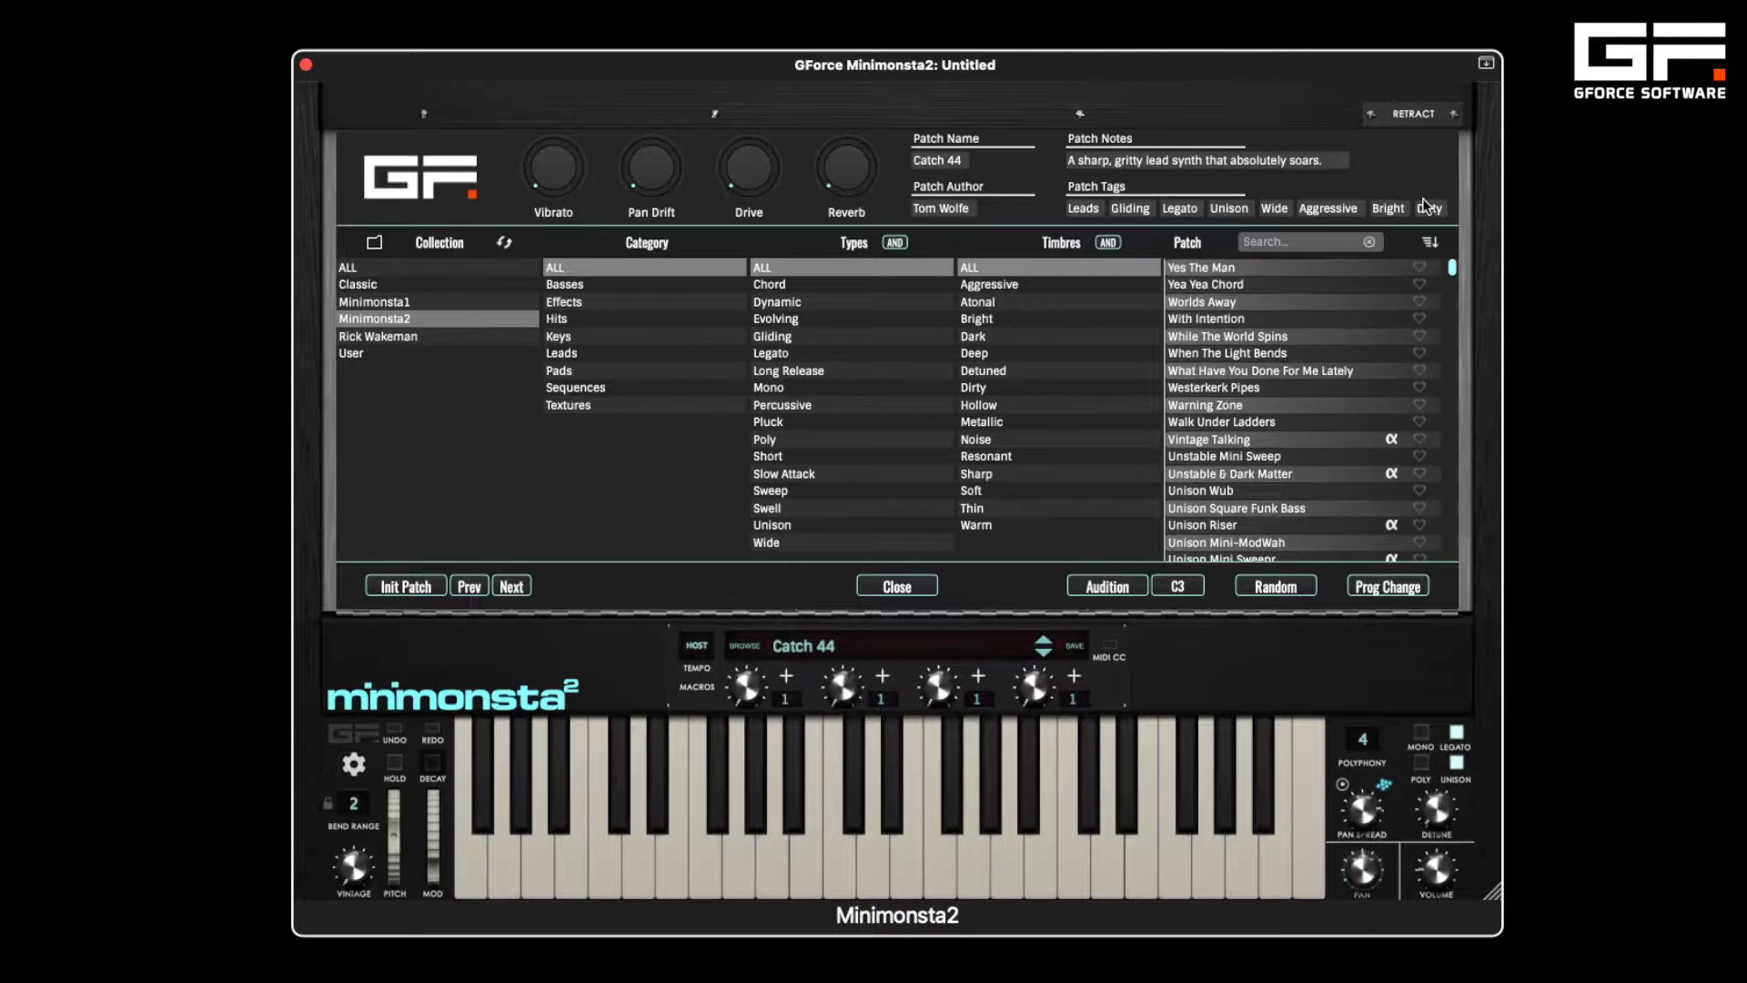
# - Mark Unison Wub, Time Is On Our Side and Take Me Away as favourites, and load the Yes The Man patch
pyautogui.click(1425, 386)
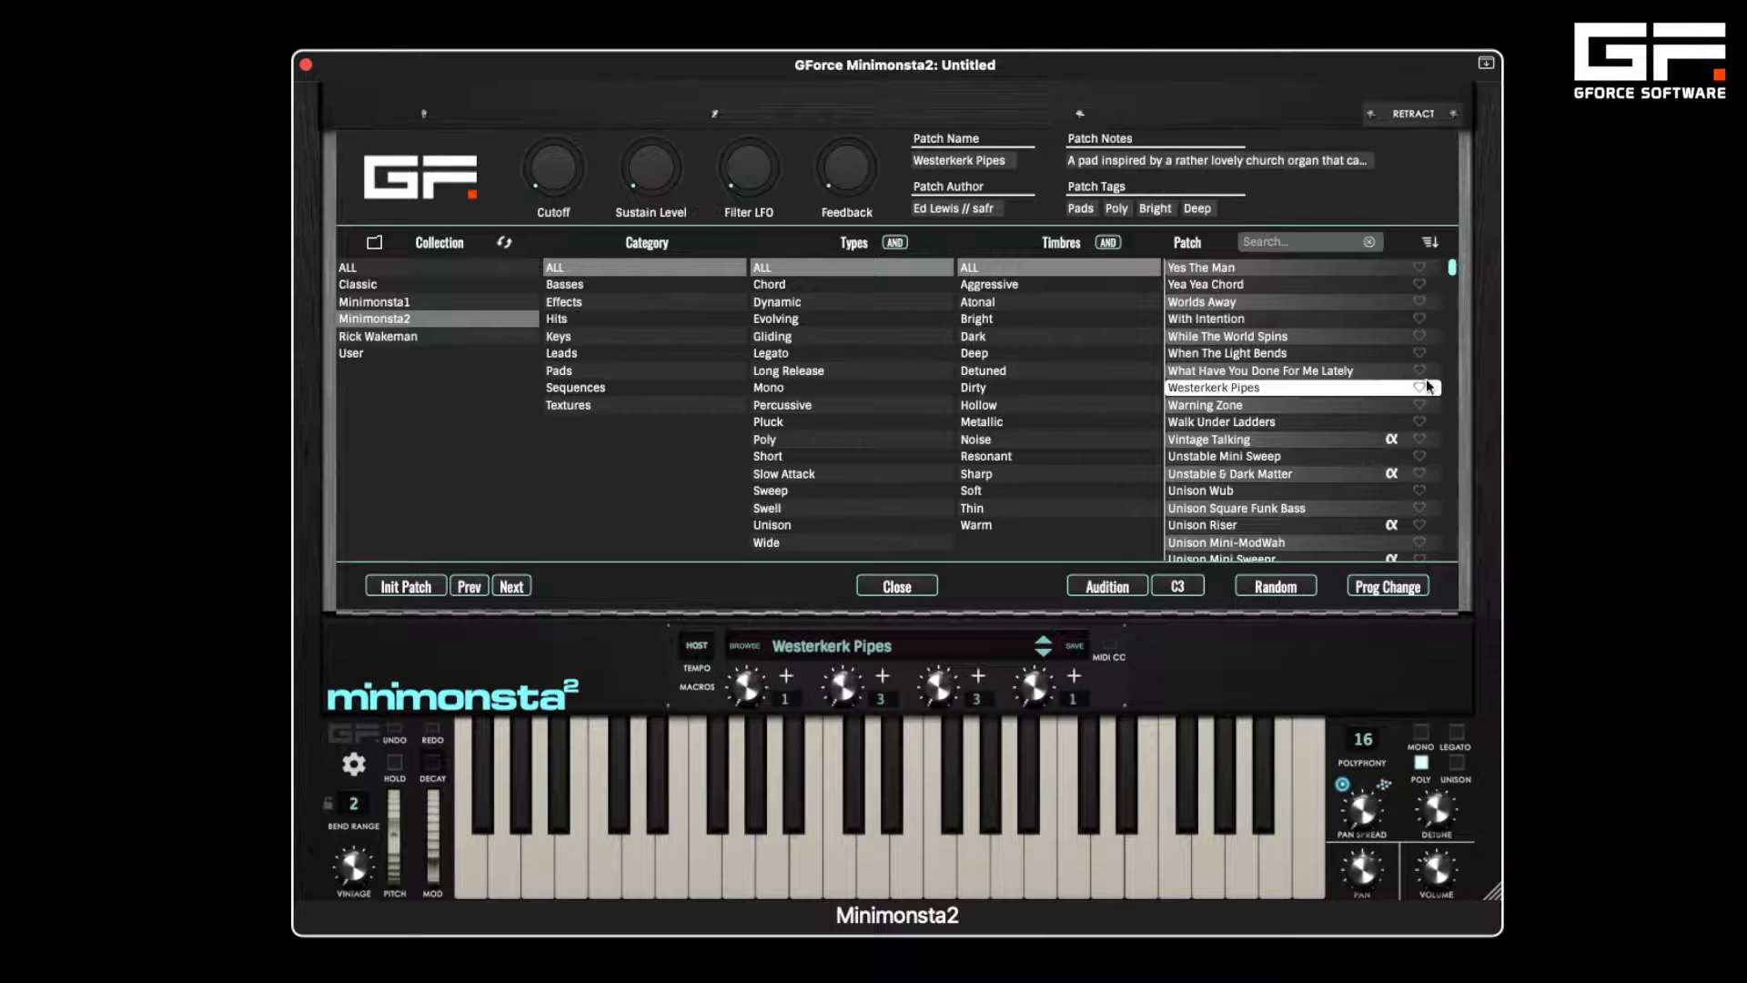
pyautogui.scroll(-5, 1416, 482)
pyautogui.click(1417, 488)
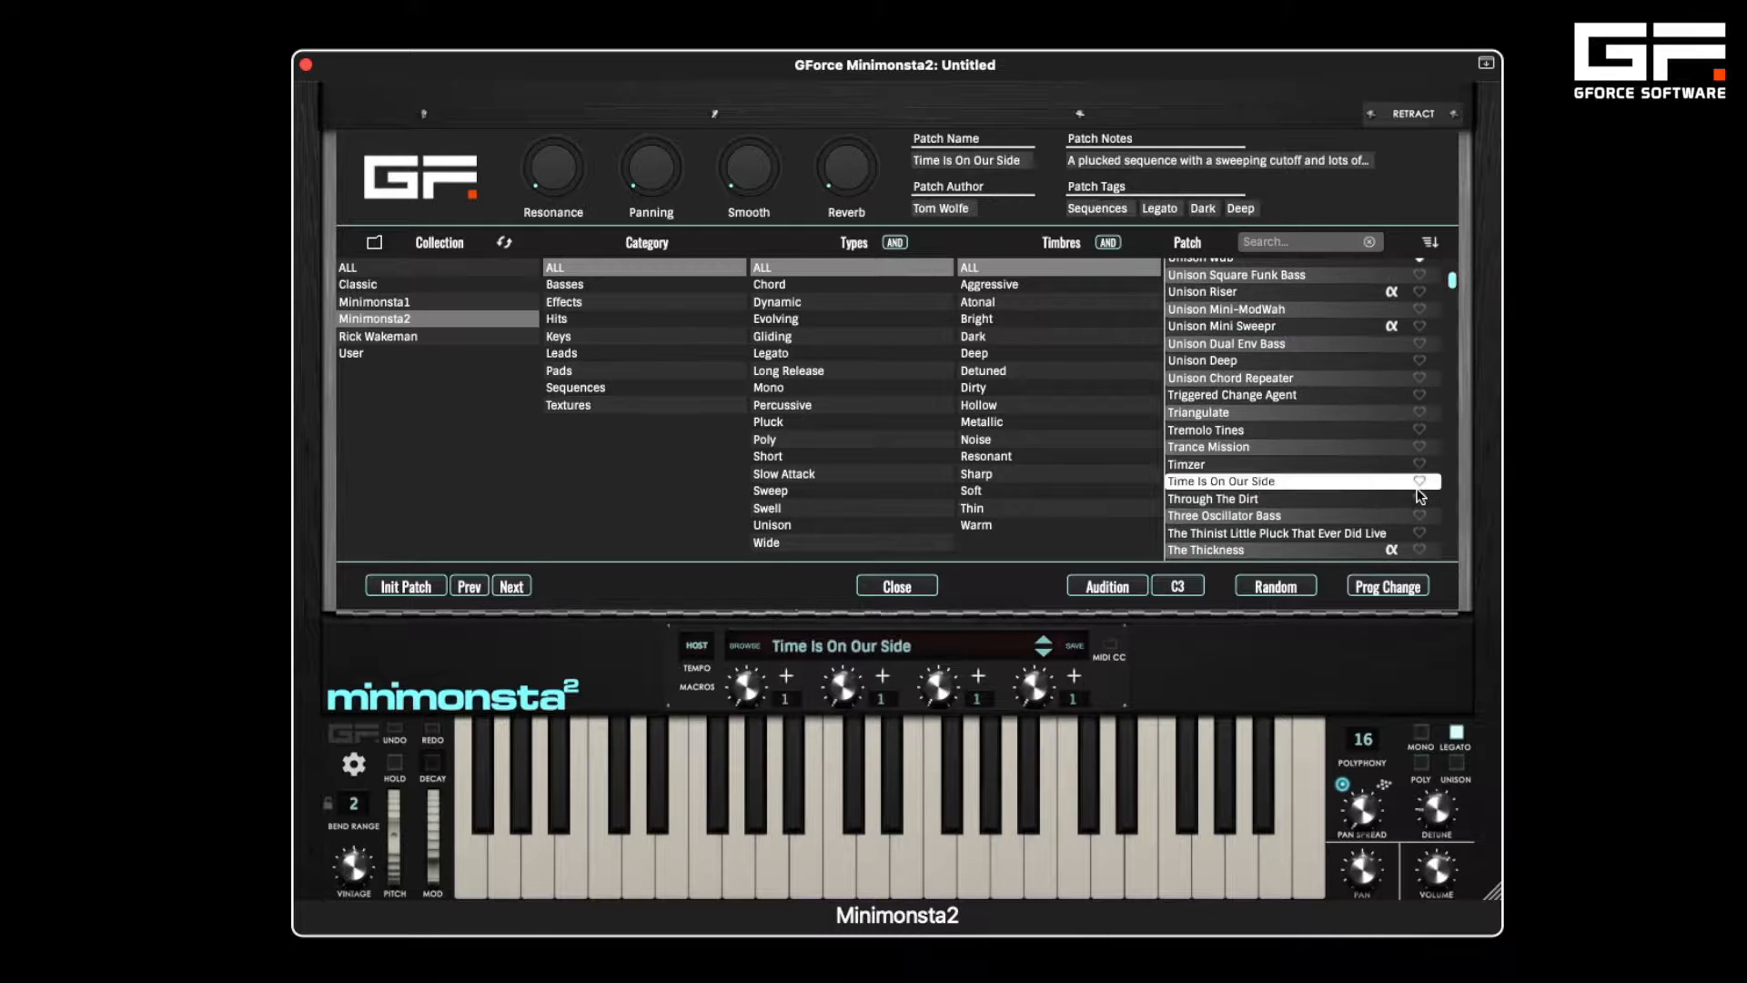
pyautogui.click(1419, 483)
pyautogui.scroll(-5, 1418, 489)
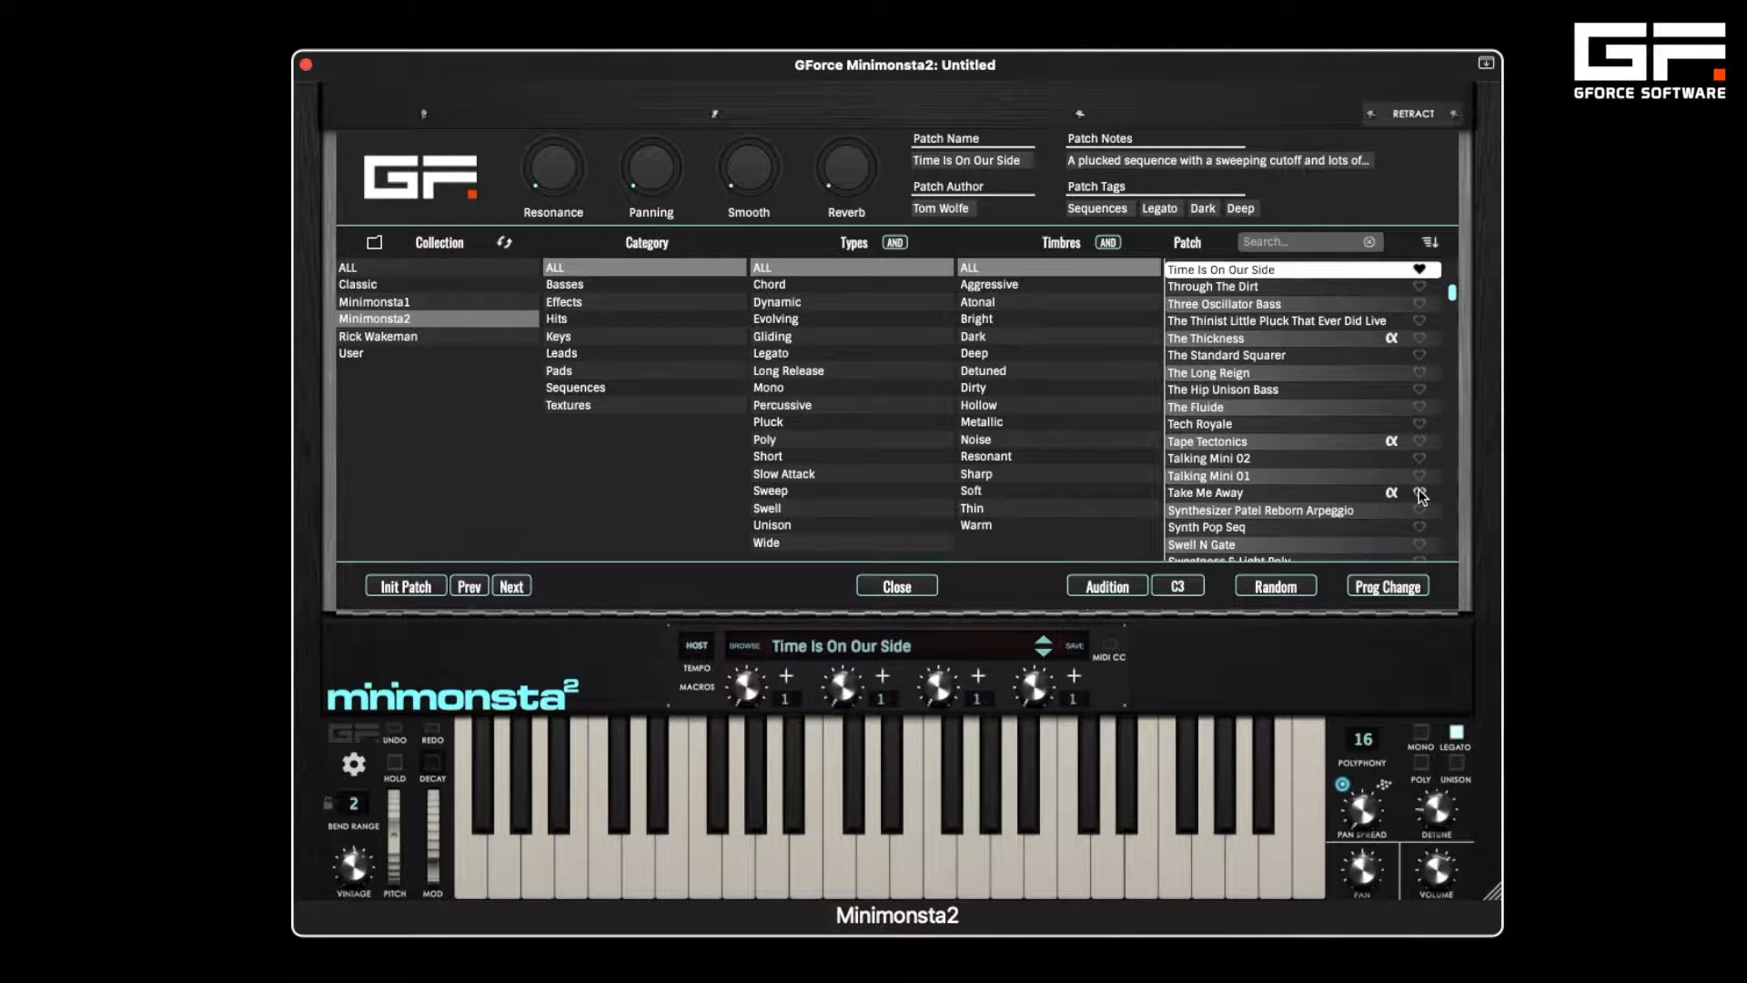
pyautogui.scroll(-5, 1418, 492)
pyautogui.scroll(15, 1418, 488)
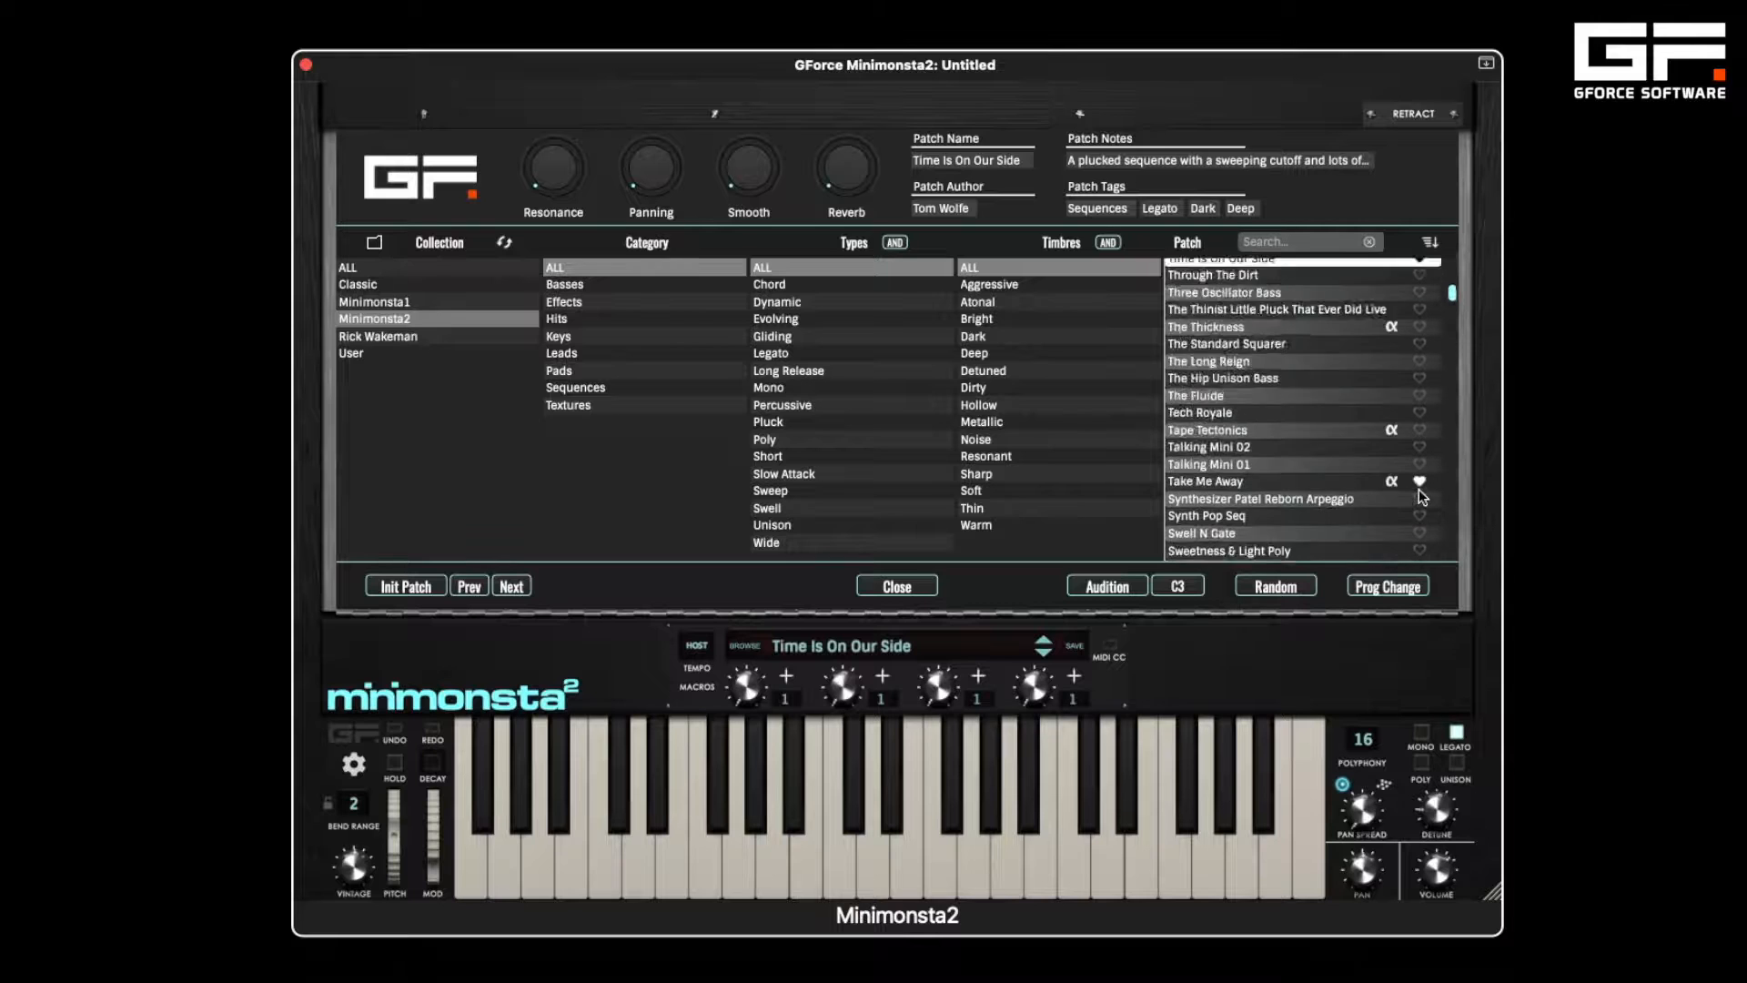
pyautogui.click(1261, 270)
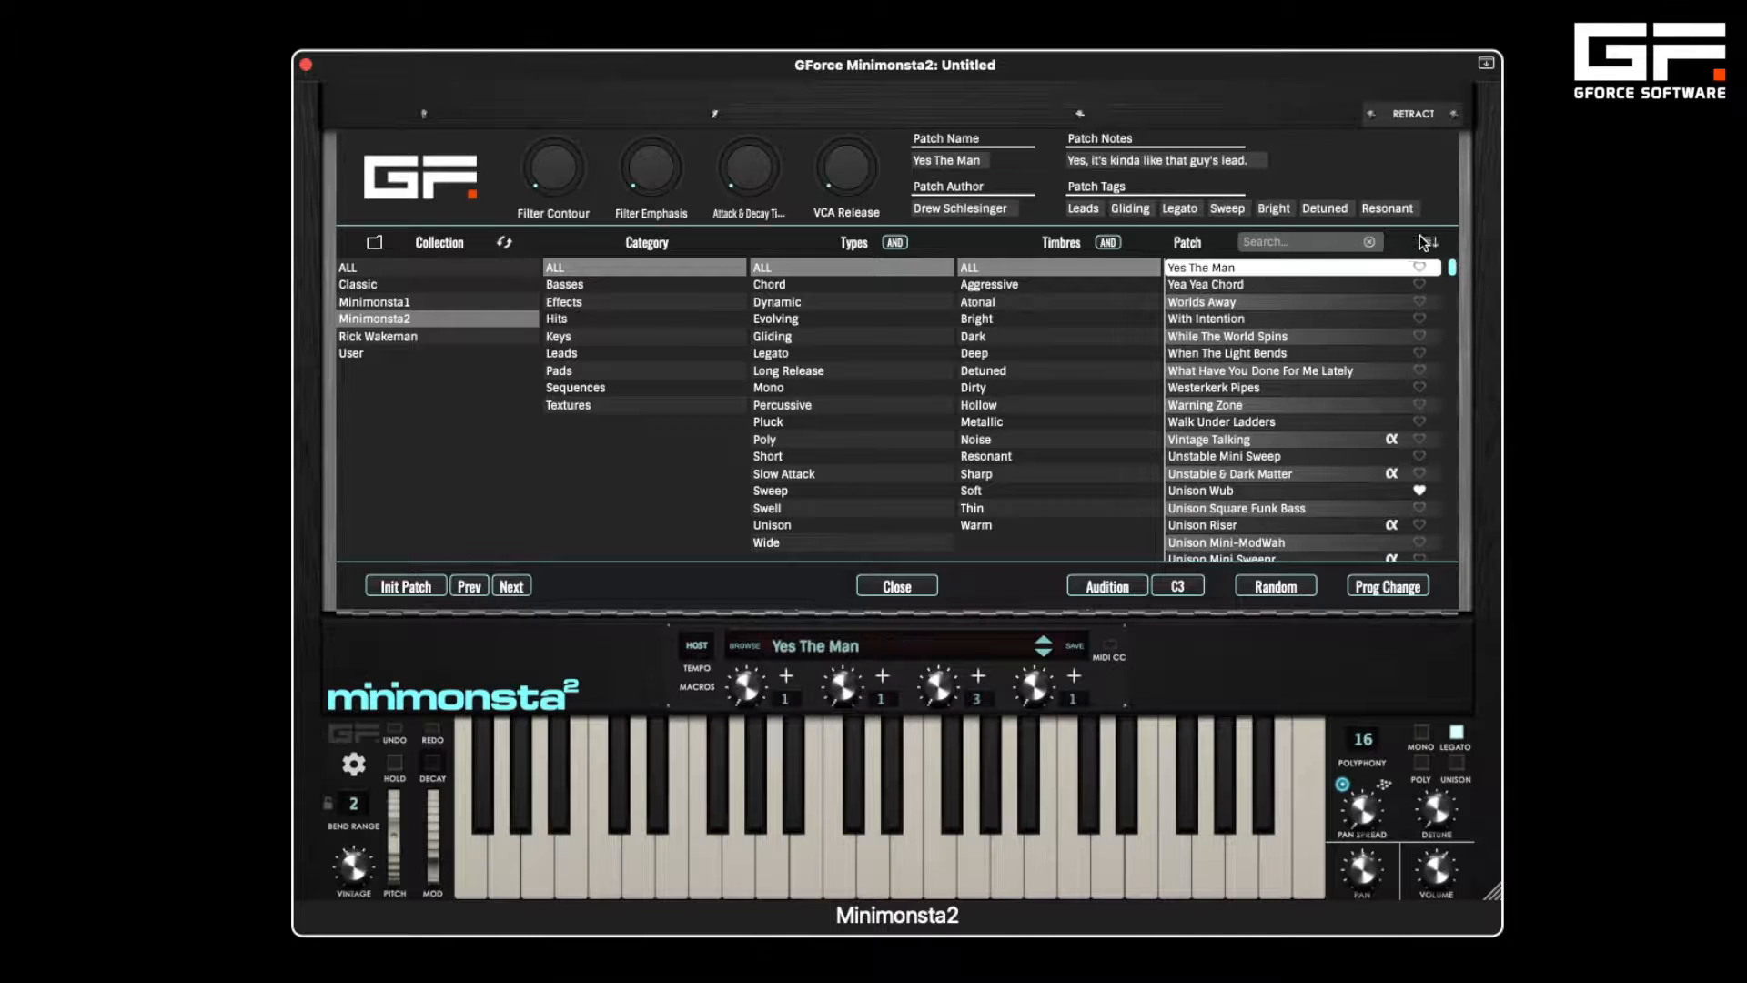
# - Sort the Minimonsta2 patches with favourites first, return to the start of the list, and load Stories Untold
pyautogui.click(1429, 242)
pyautogui.click(1367, 300)
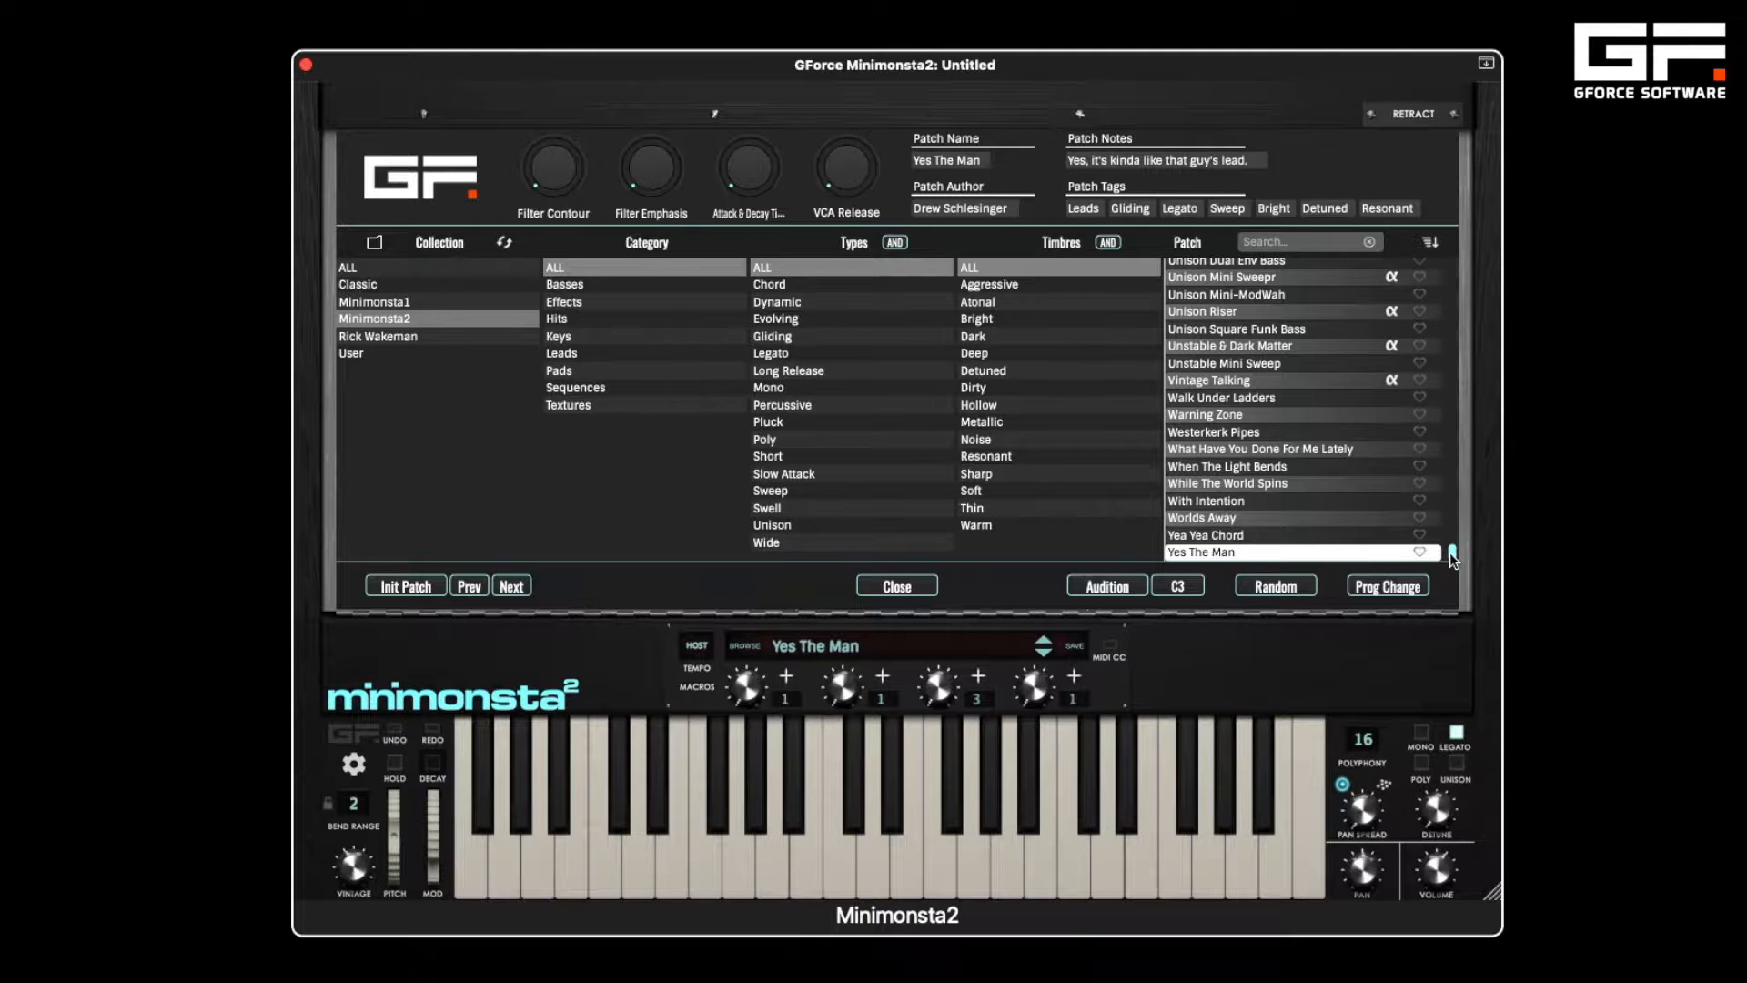
pyautogui.moveTo(1450, 555); pyautogui.dragTo(1454, 220)
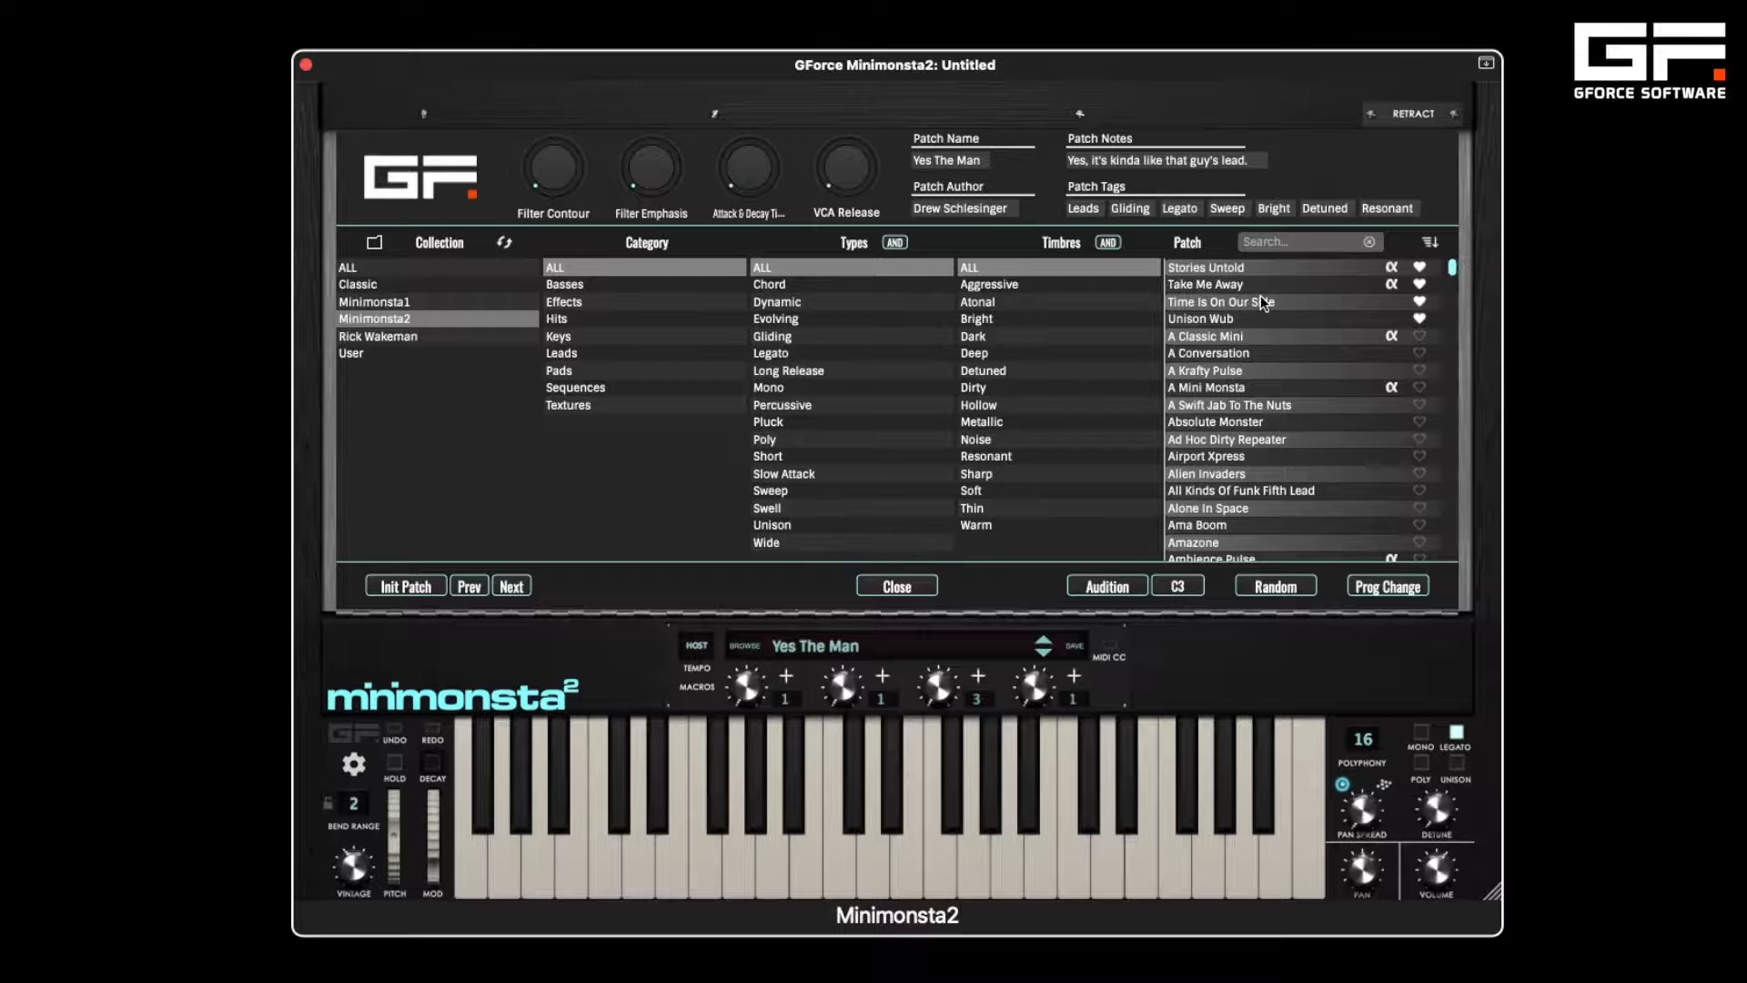
pyautogui.click(1252, 268)
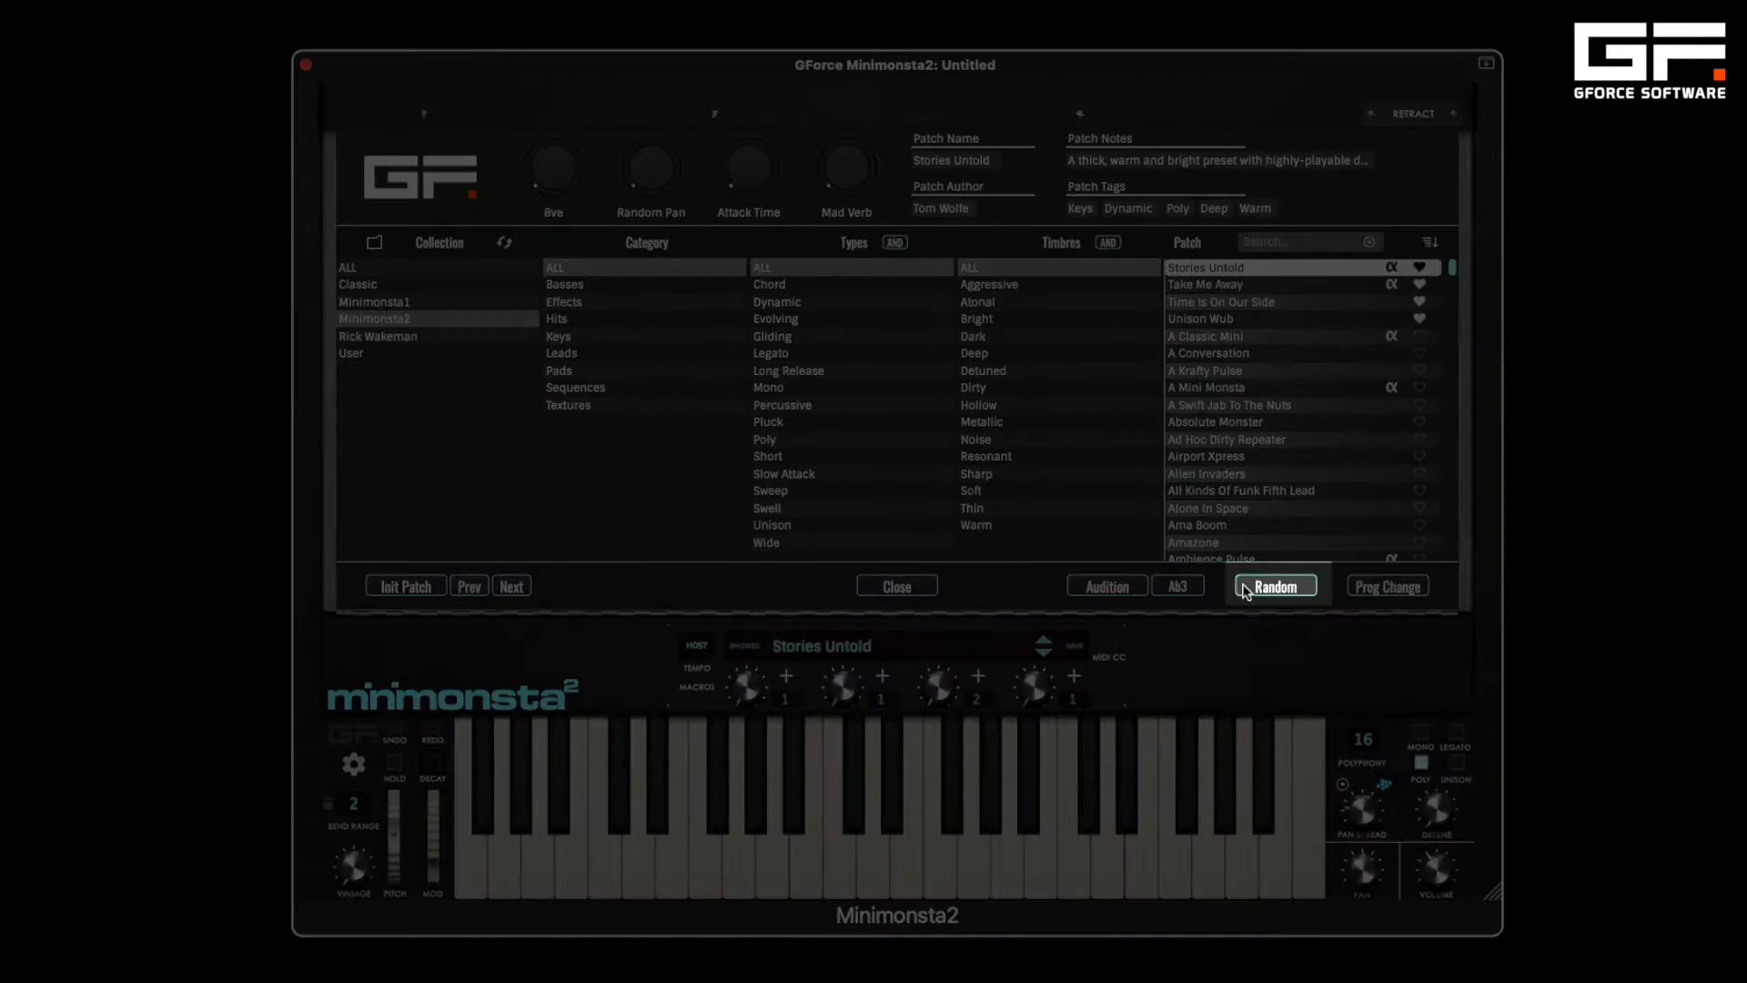
# - Load three random patches in a row from the Minimonsta2 collection
pyautogui.click(1257, 587)
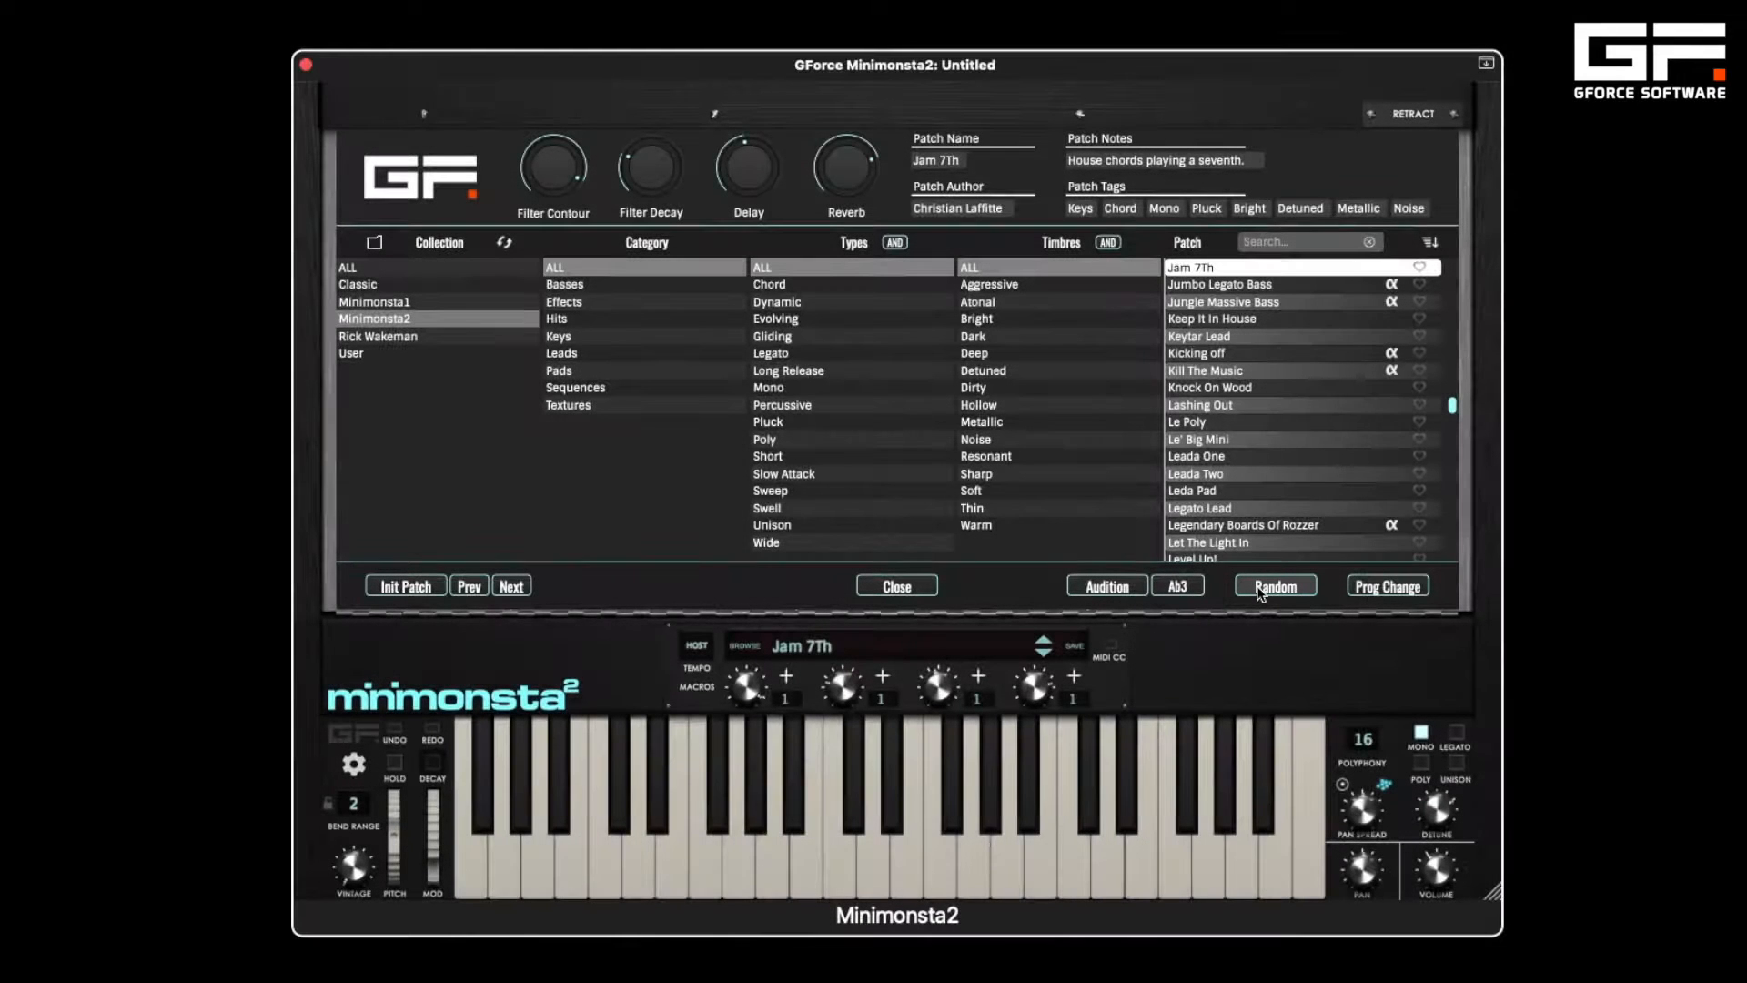
pyautogui.click(1259, 590)
pyautogui.click(1258, 589)
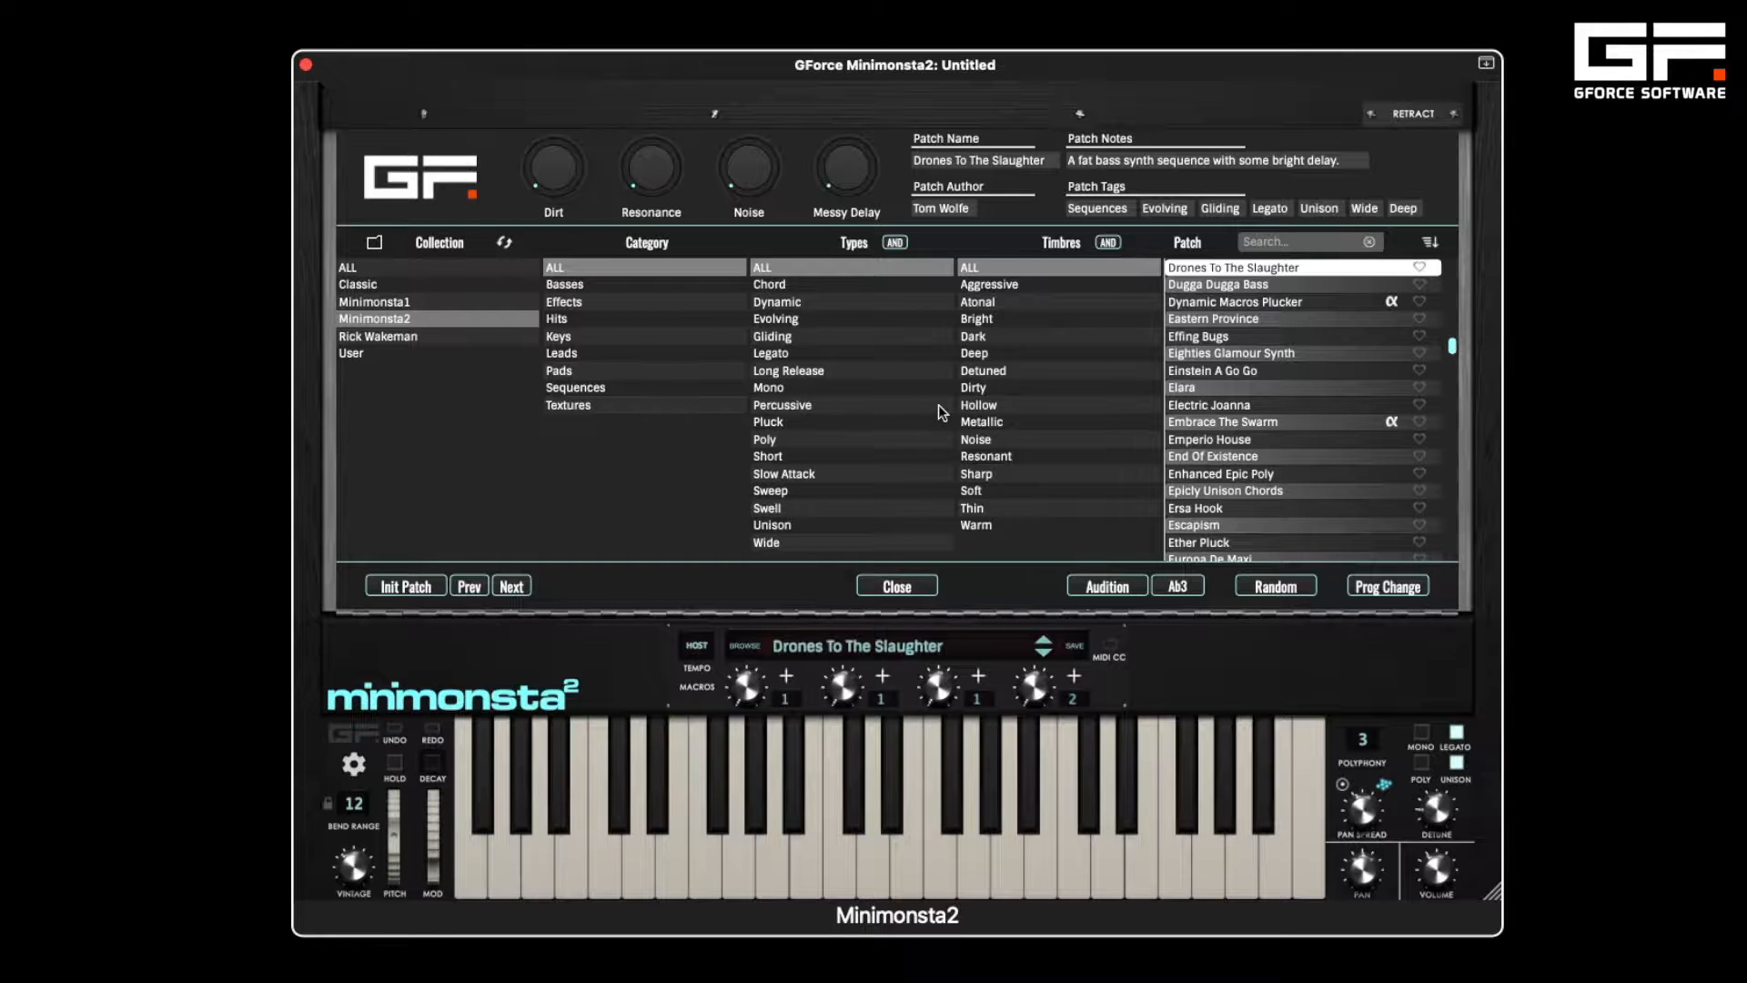
# - Show patches from all collections and load three random ones in a row
pyautogui.click(427, 270)
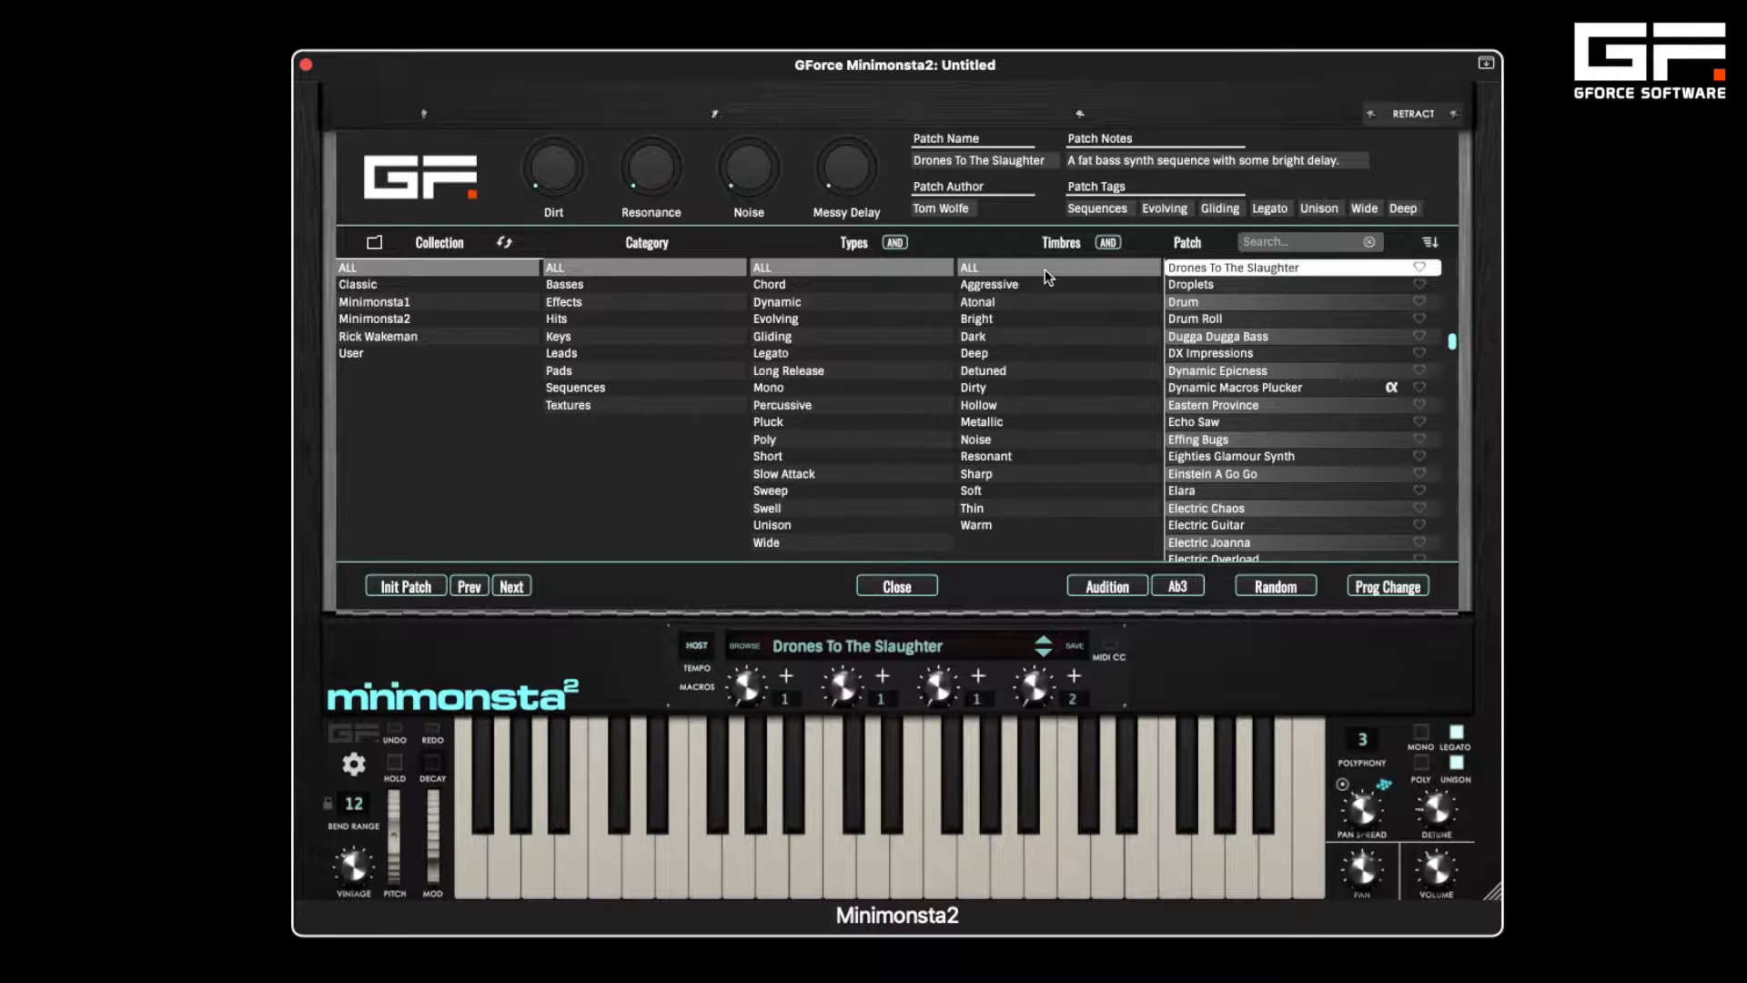
pyautogui.click(1280, 587)
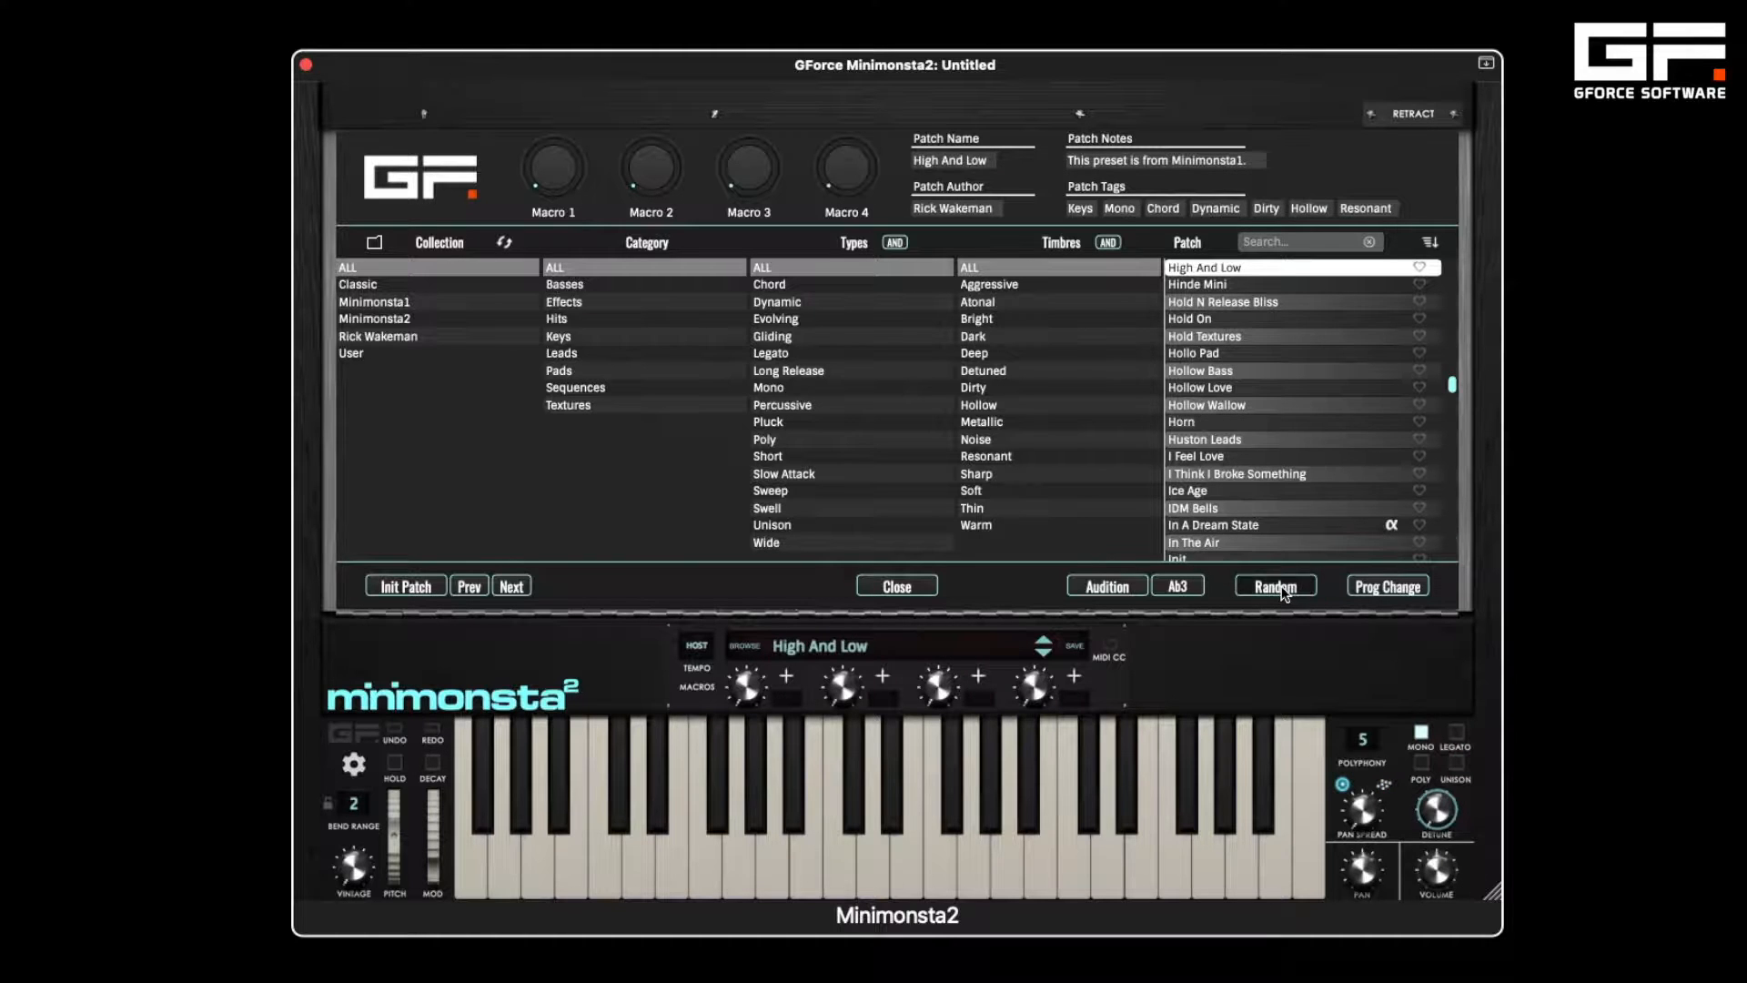
pyautogui.click(1284, 589)
pyautogui.click(1284, 590)
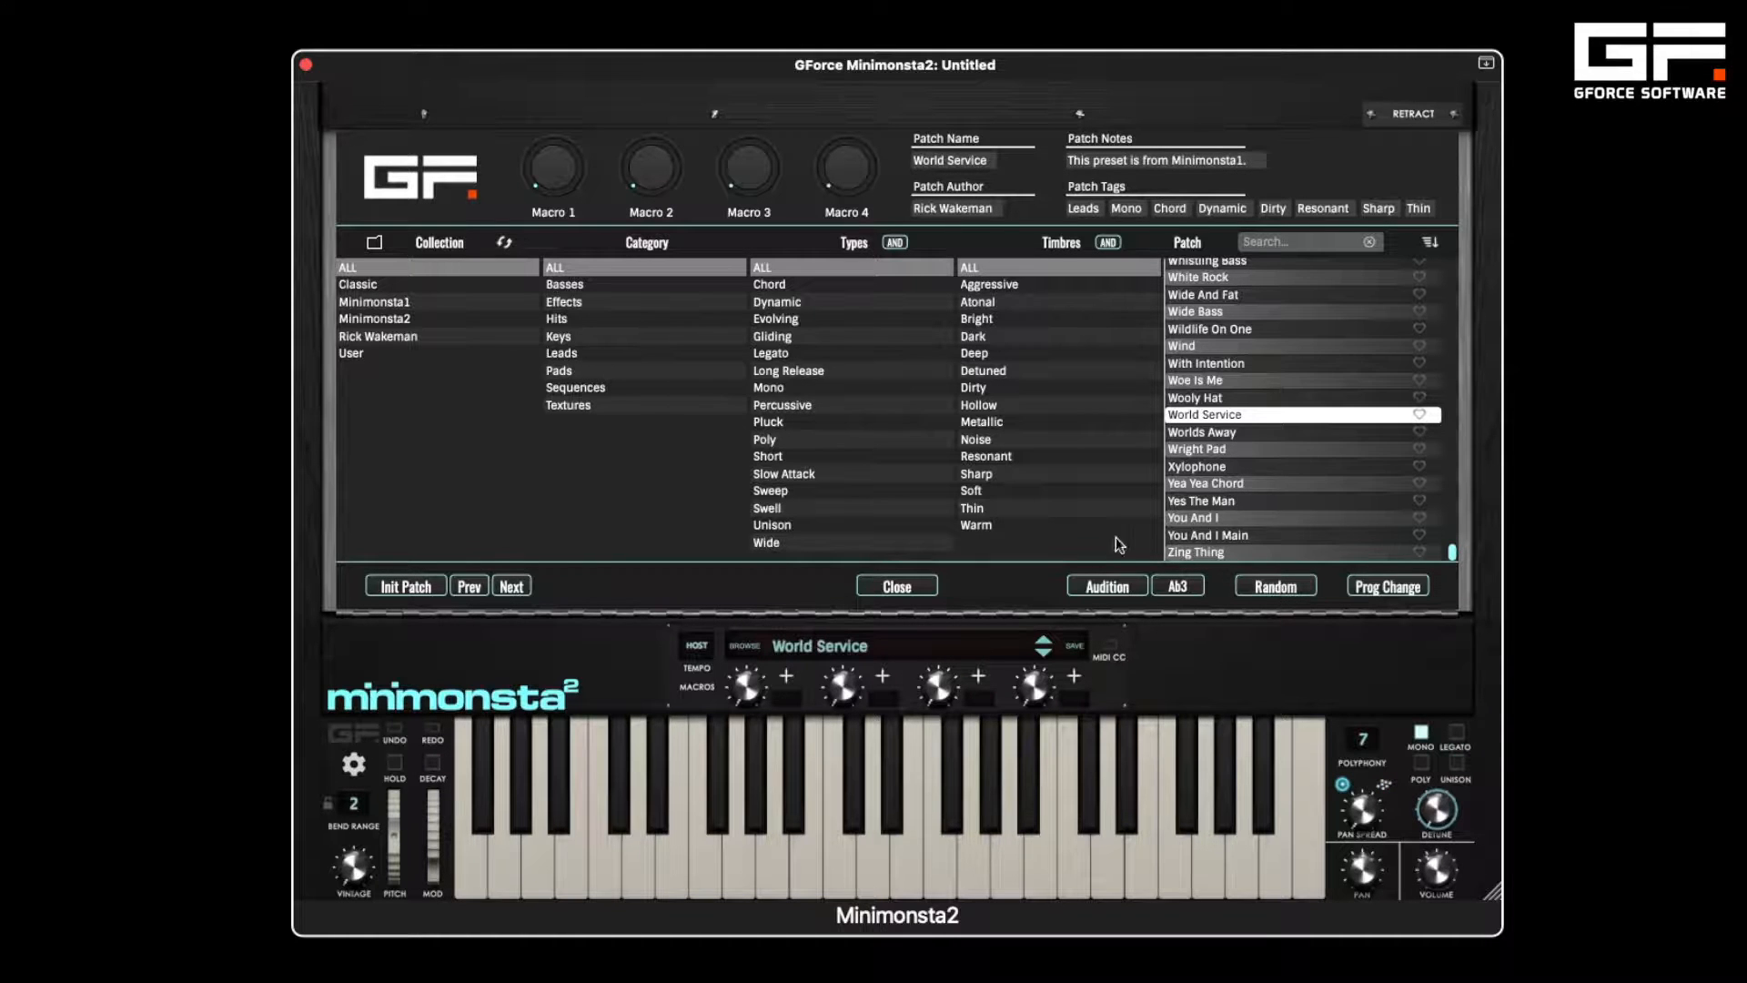
# - Filter the library to the Minimonsta2 collection, Leads category and Legato type, and load four random patches from it
pyautogui.click(413, 318)
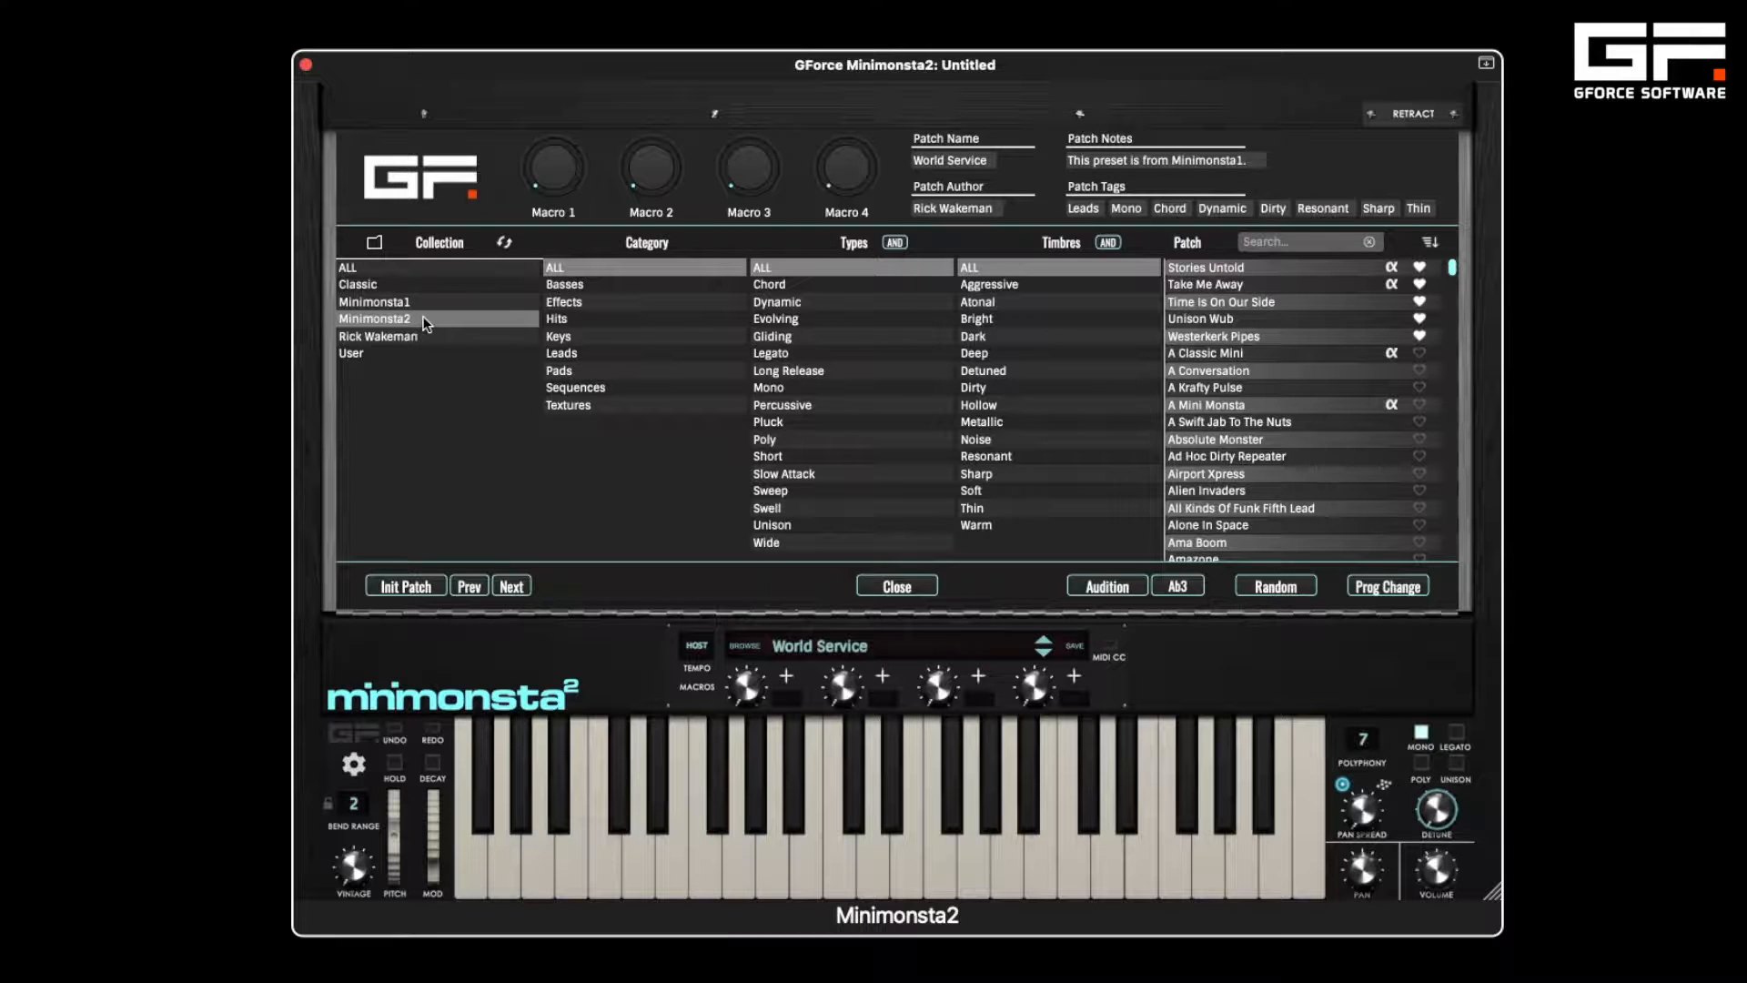
pyautogui.click(583, 354)
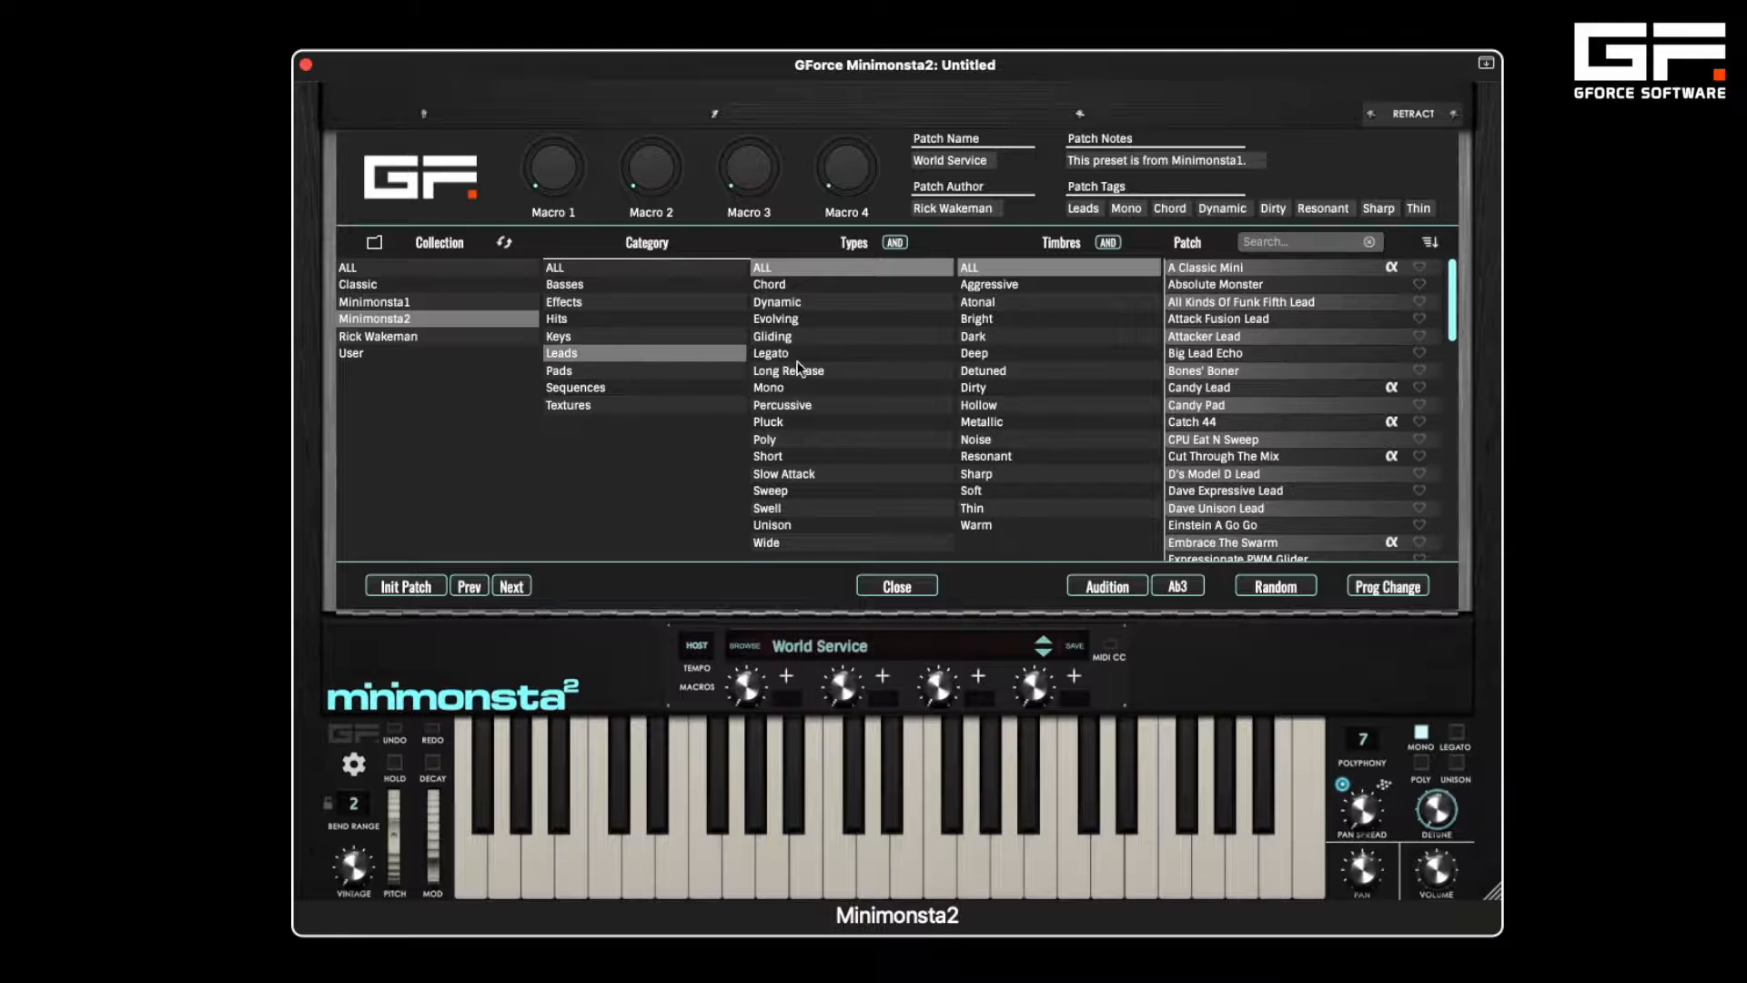
pyautogui.click(789, 354)
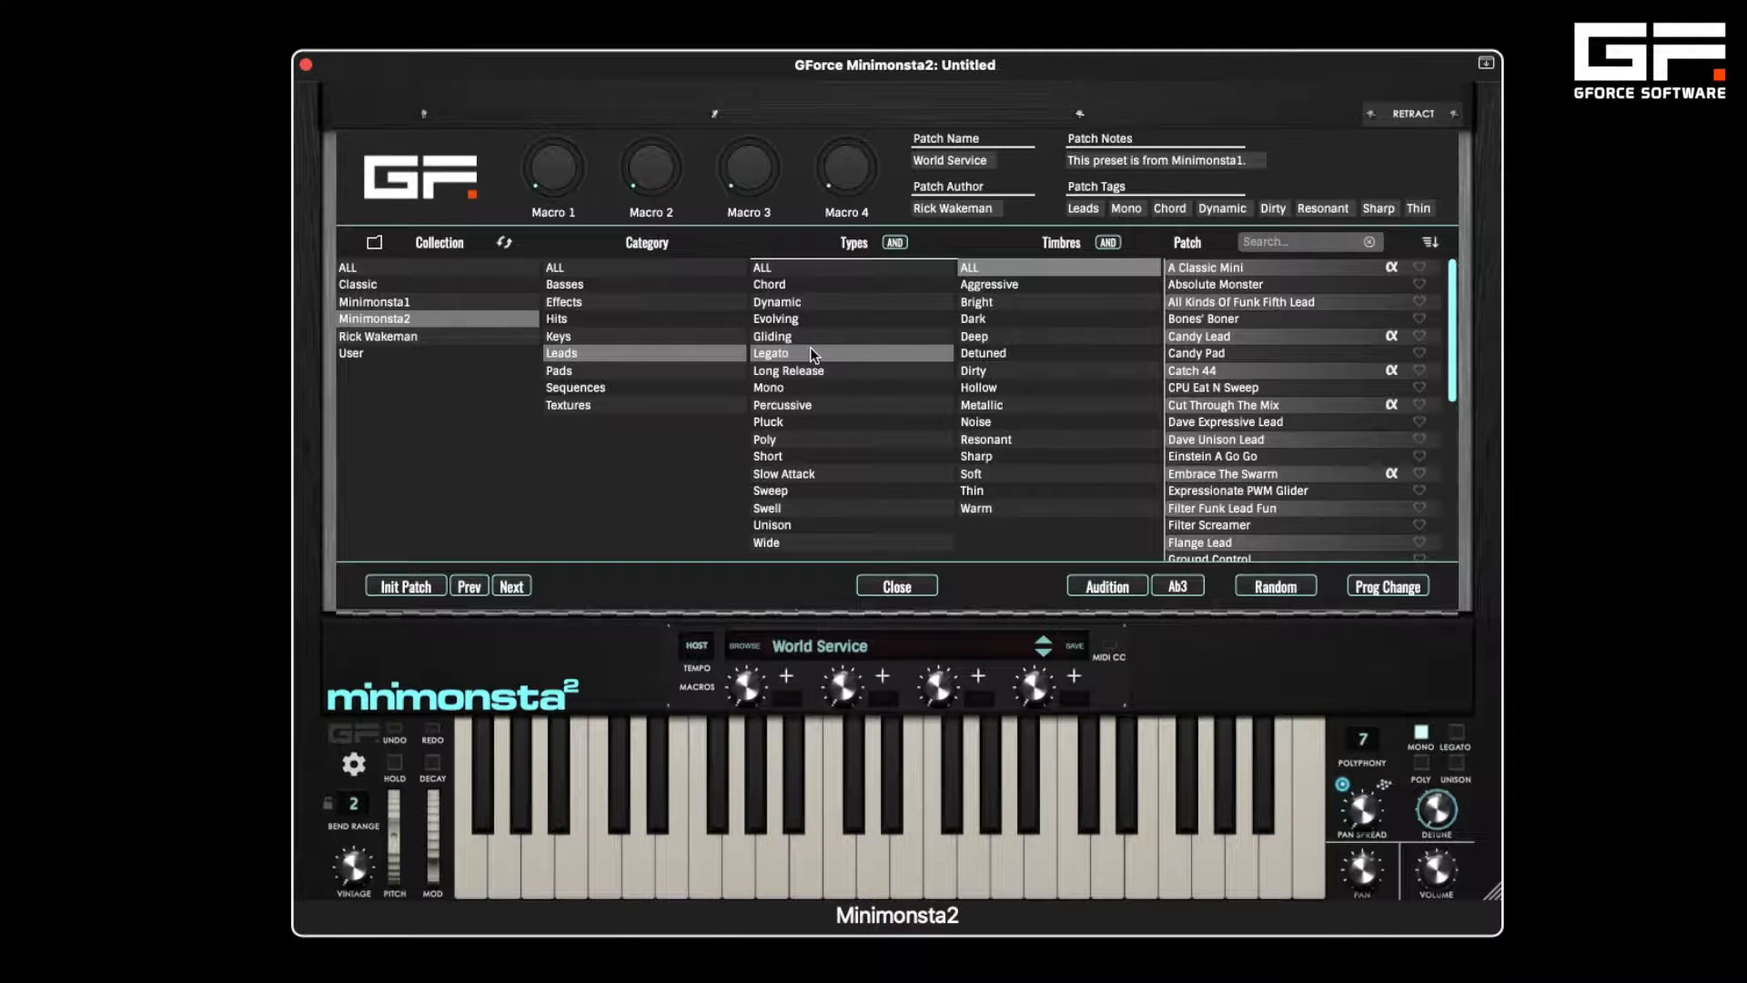
pyautogui.click(1272, 587)
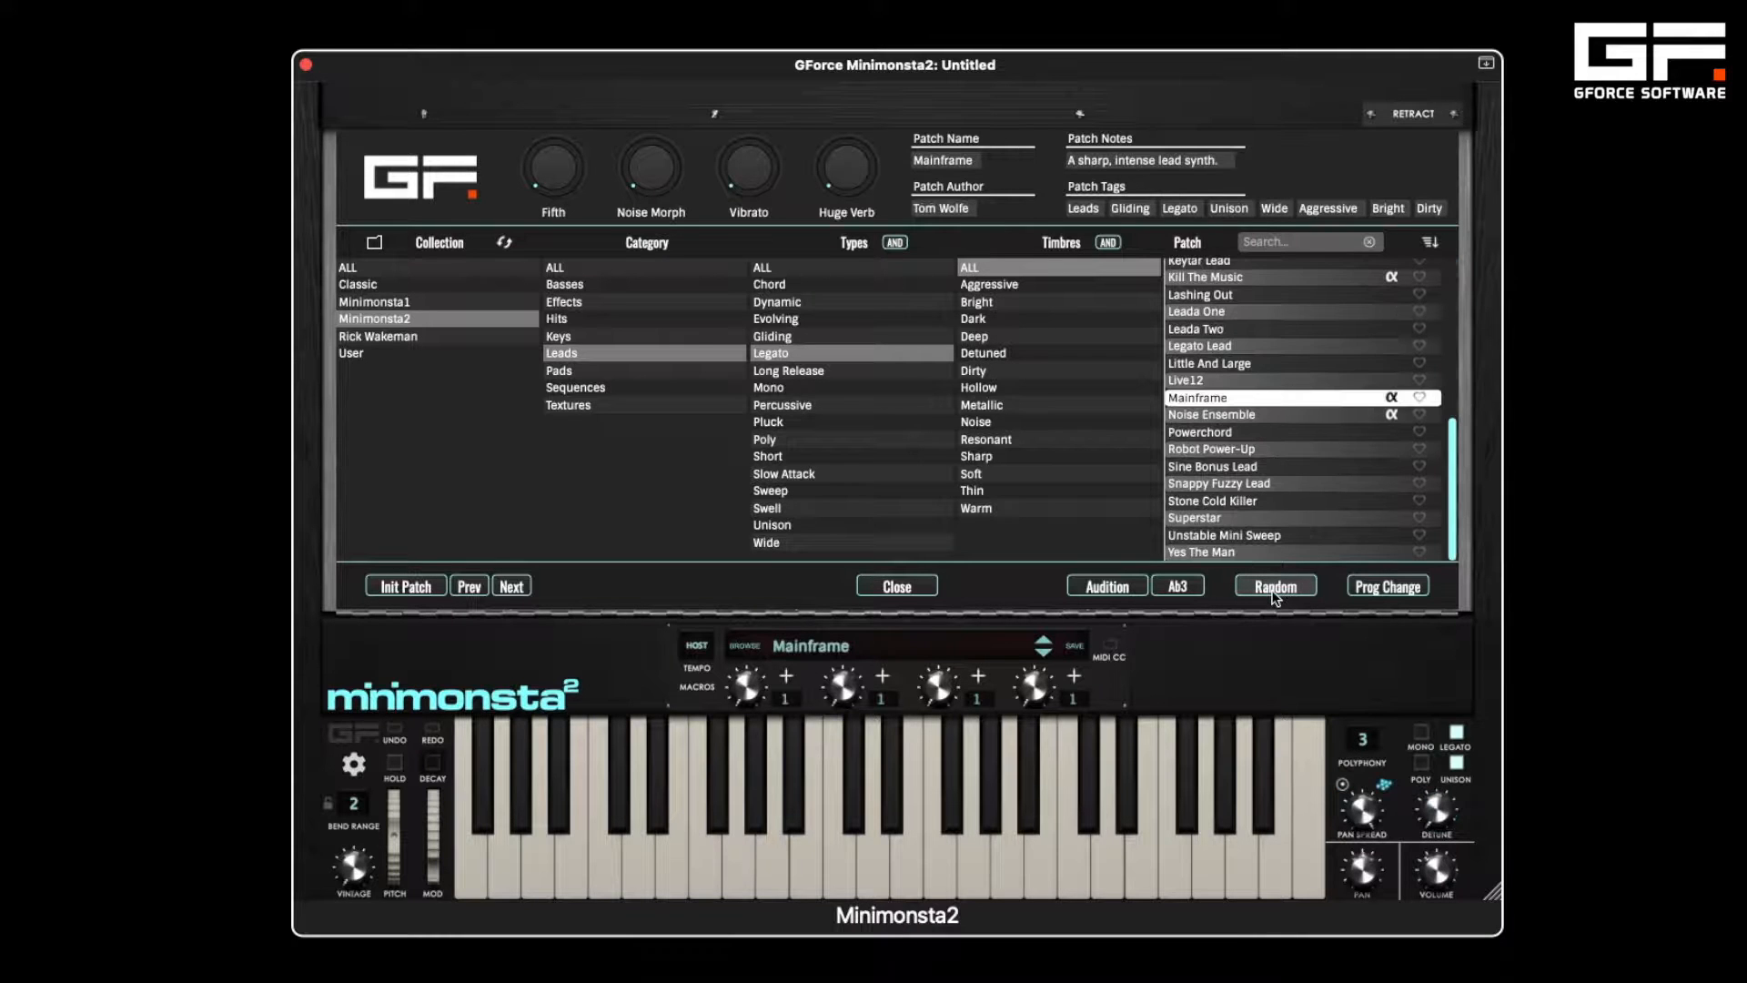
pyautogui.click(1275, 588)
pyautogui.click(1275, 588)
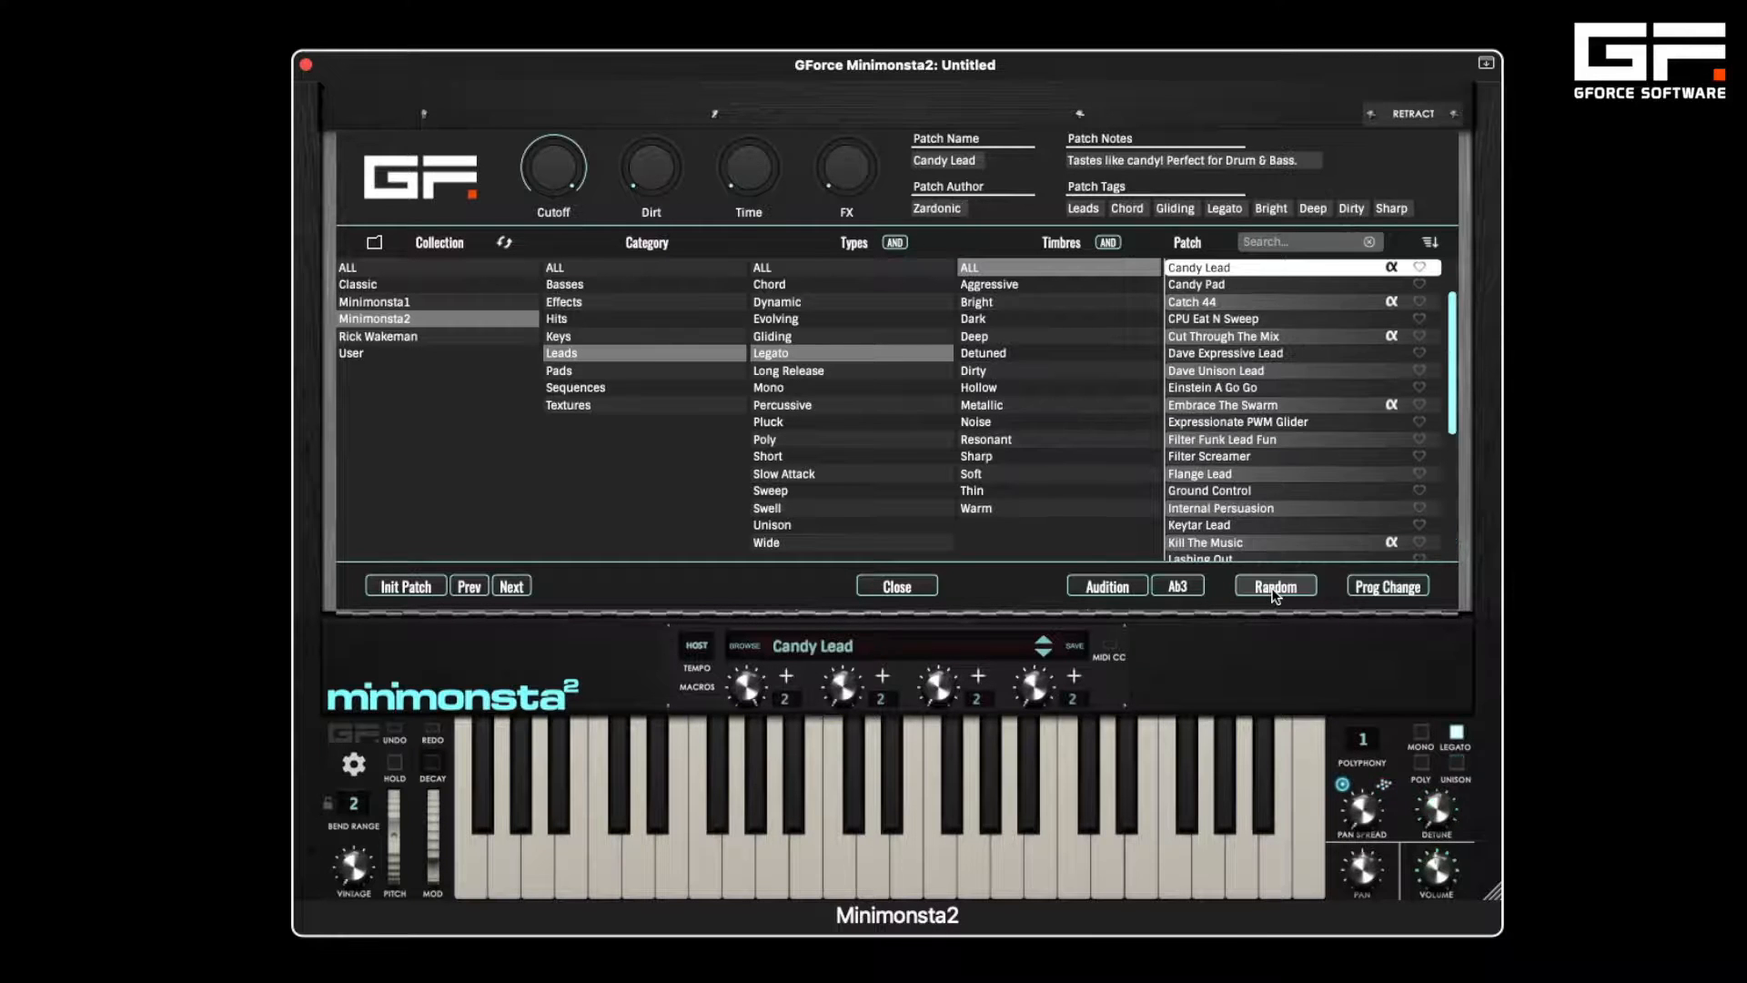
pyautogui.click(1275, 588)
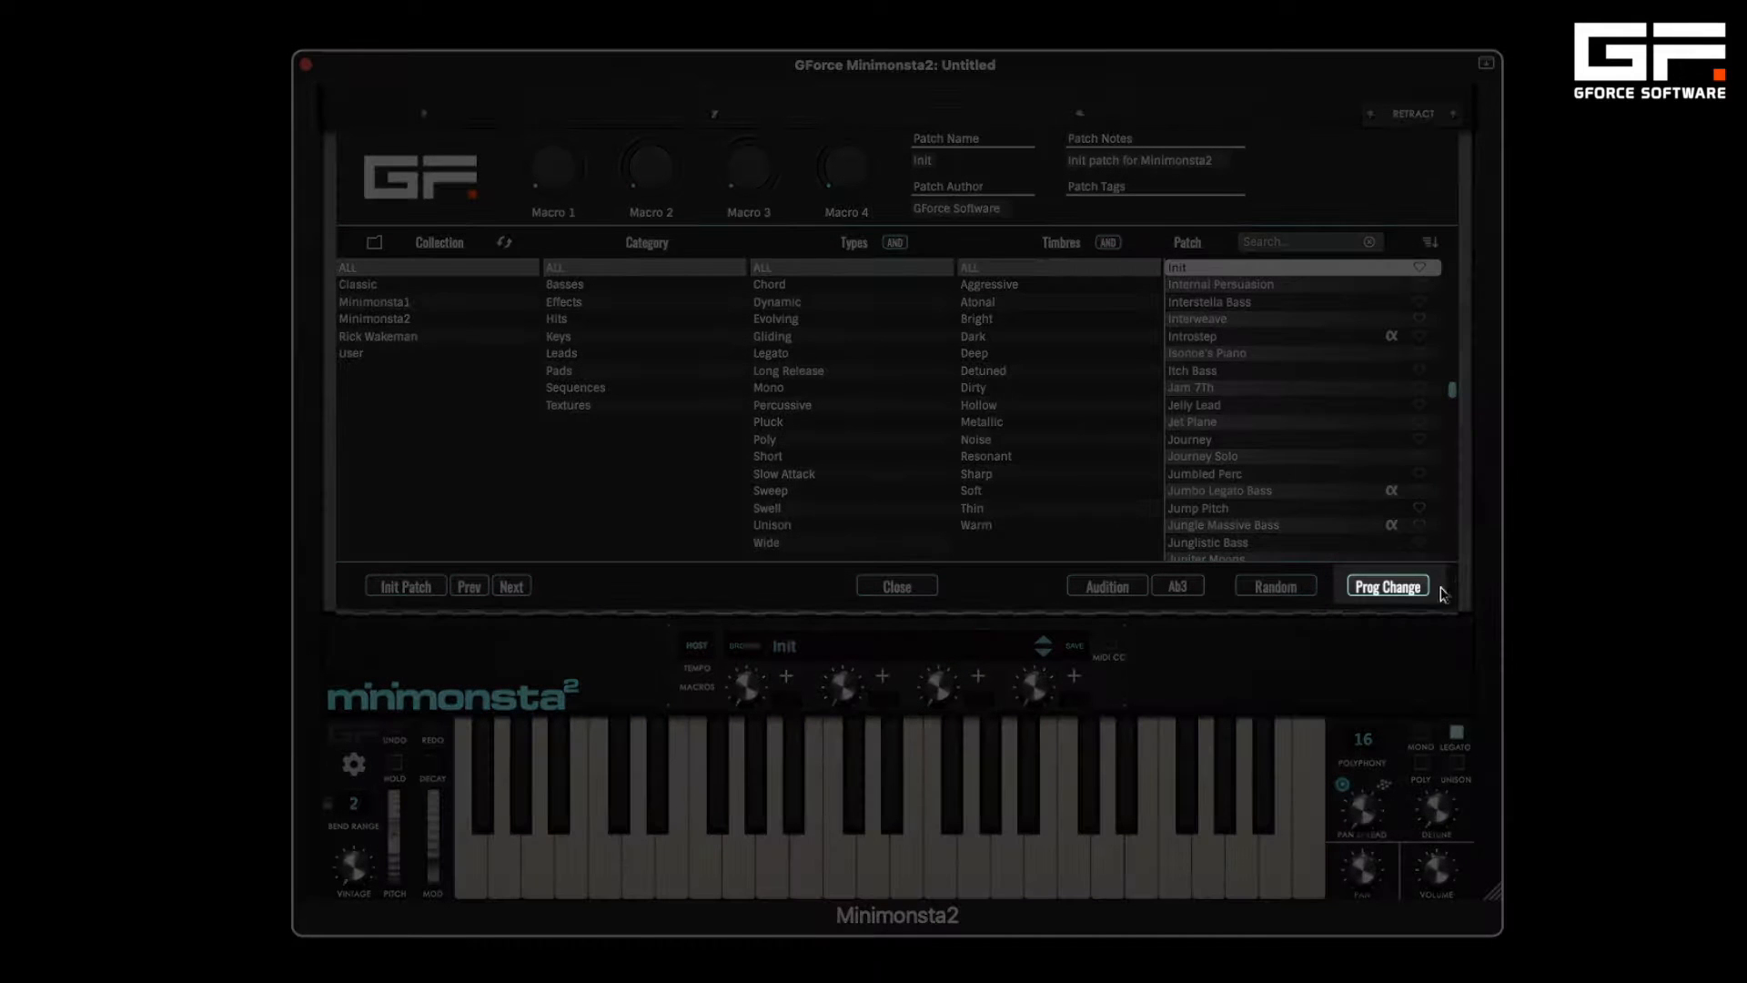
# - Show the Program Change slots and assign the Journey patch to Slot1 and Generation Bell to Slot2
pyautogui.click(1412, 585)
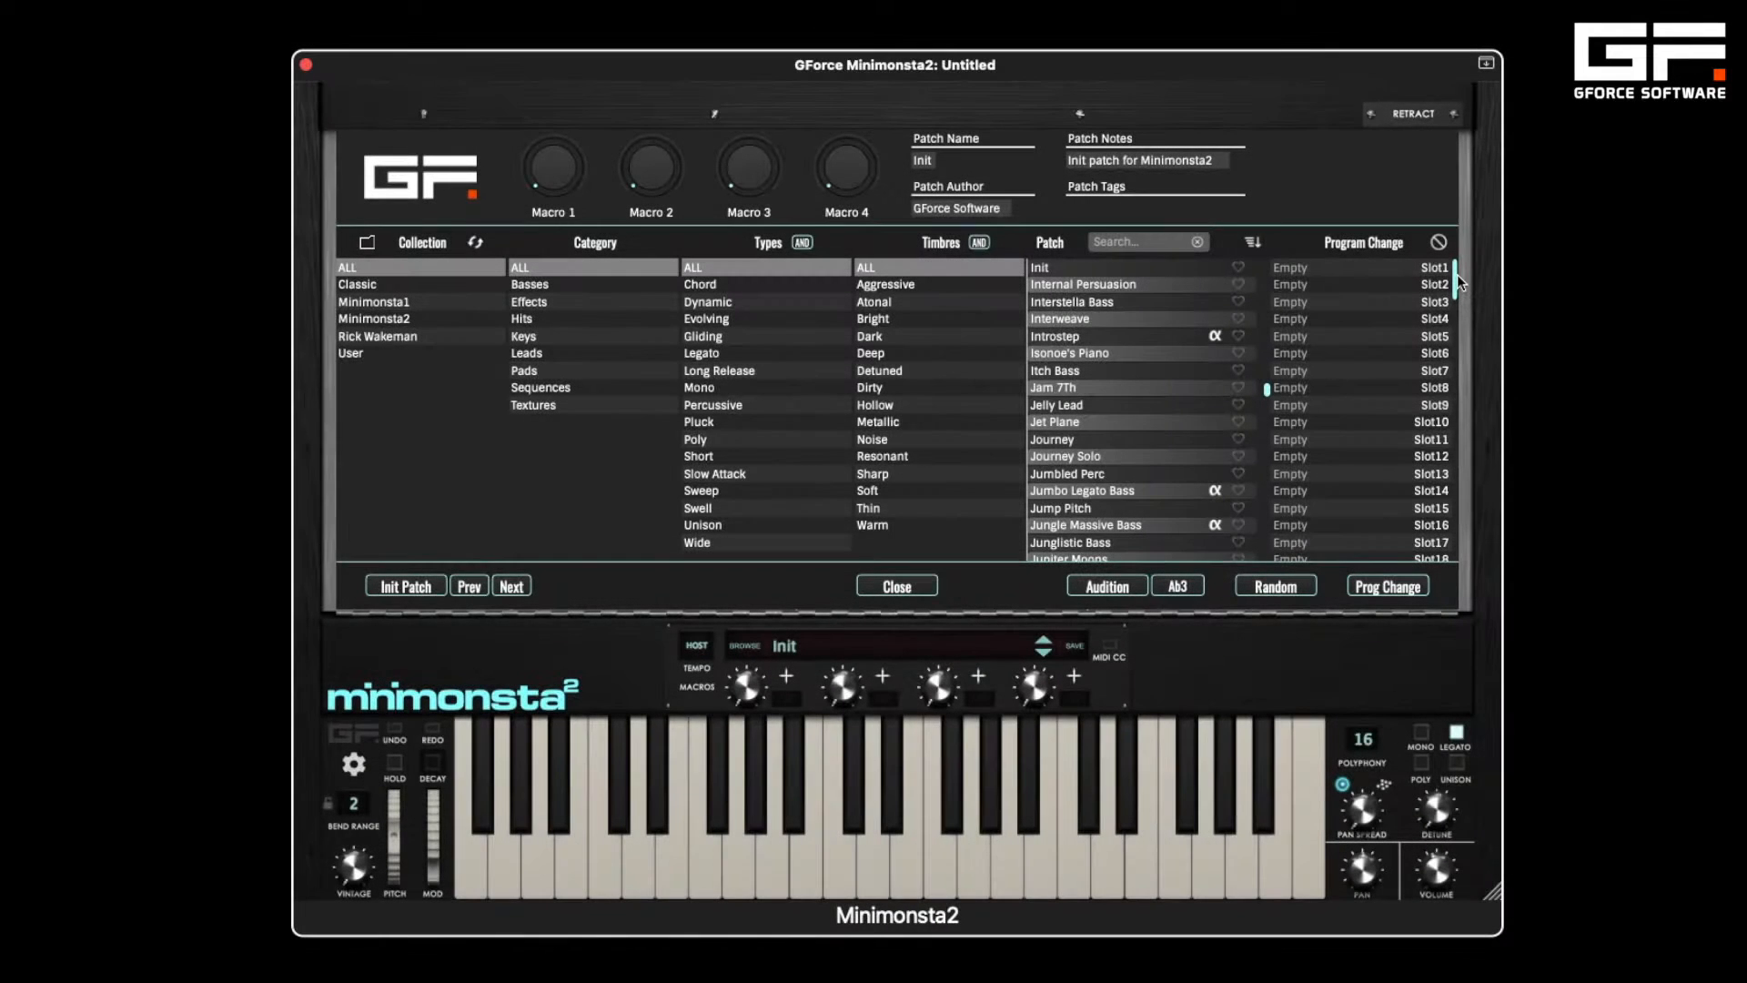
pyautogui.moveTo(1455, 279); pyautogui.dragTo(1460, 210)
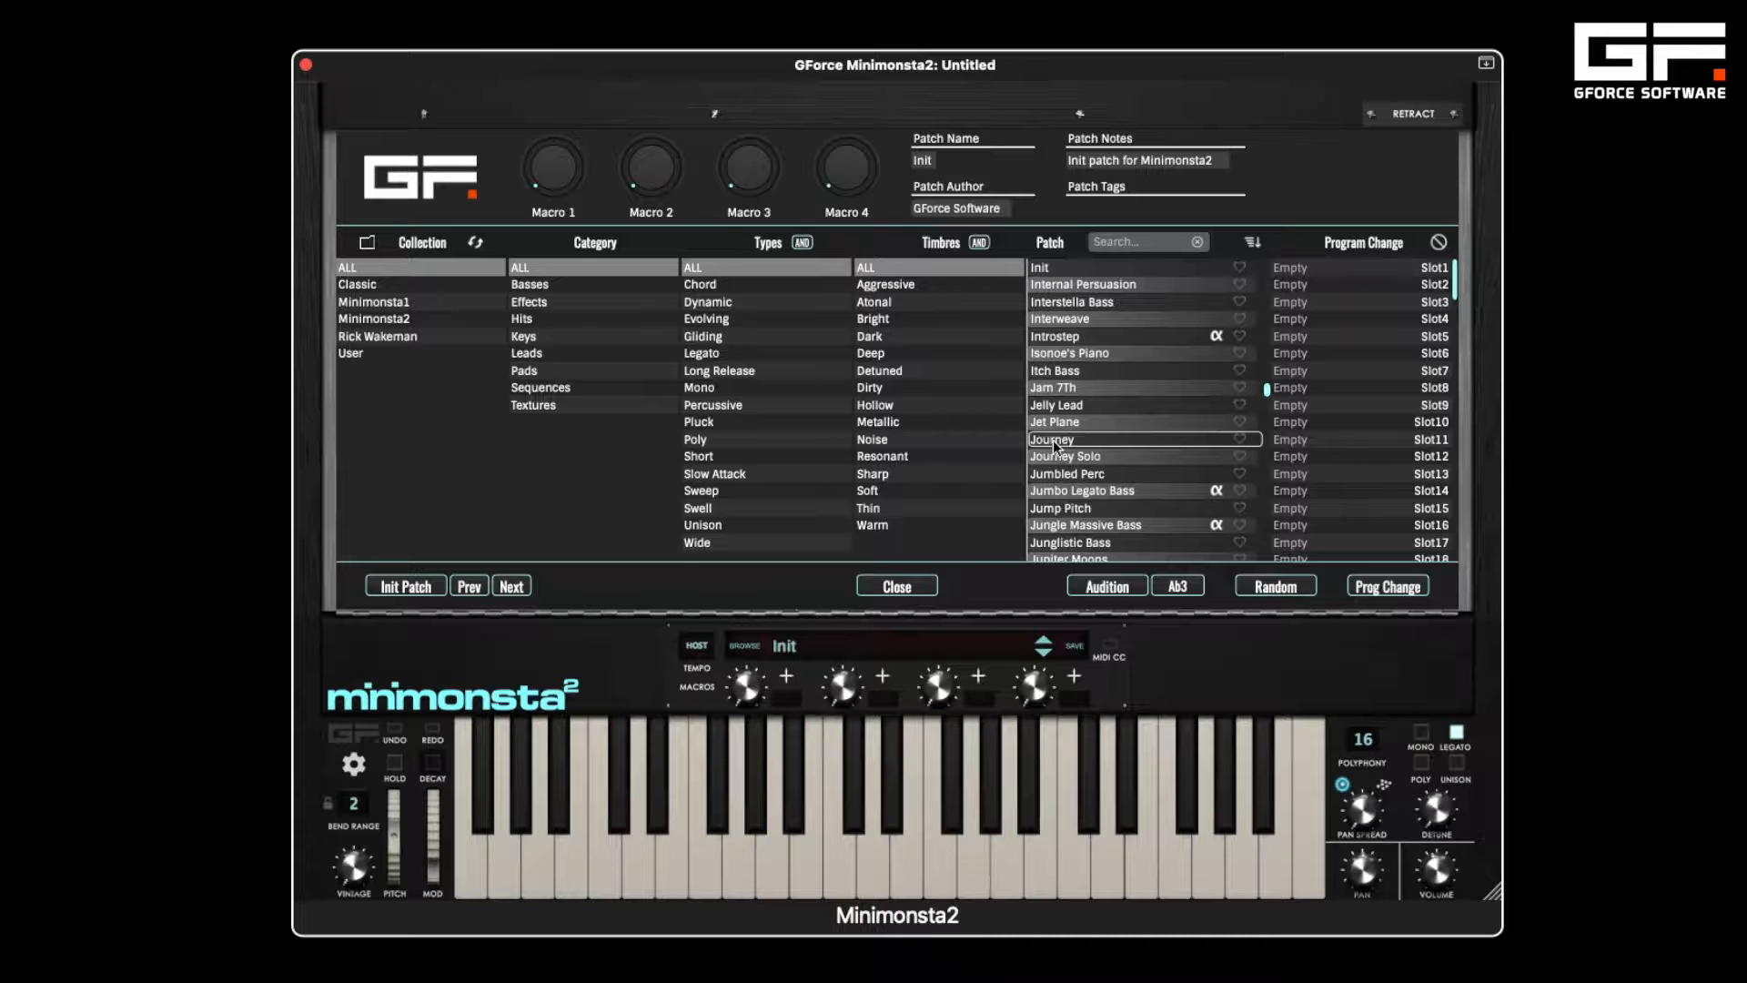
pyautogui.moveTo(1052, 440); pyautogui.dragTo(1303, 267)
pyautogui.scroll(2, 1104, 351)
pyautogui.scroll(6, 1101, 351)
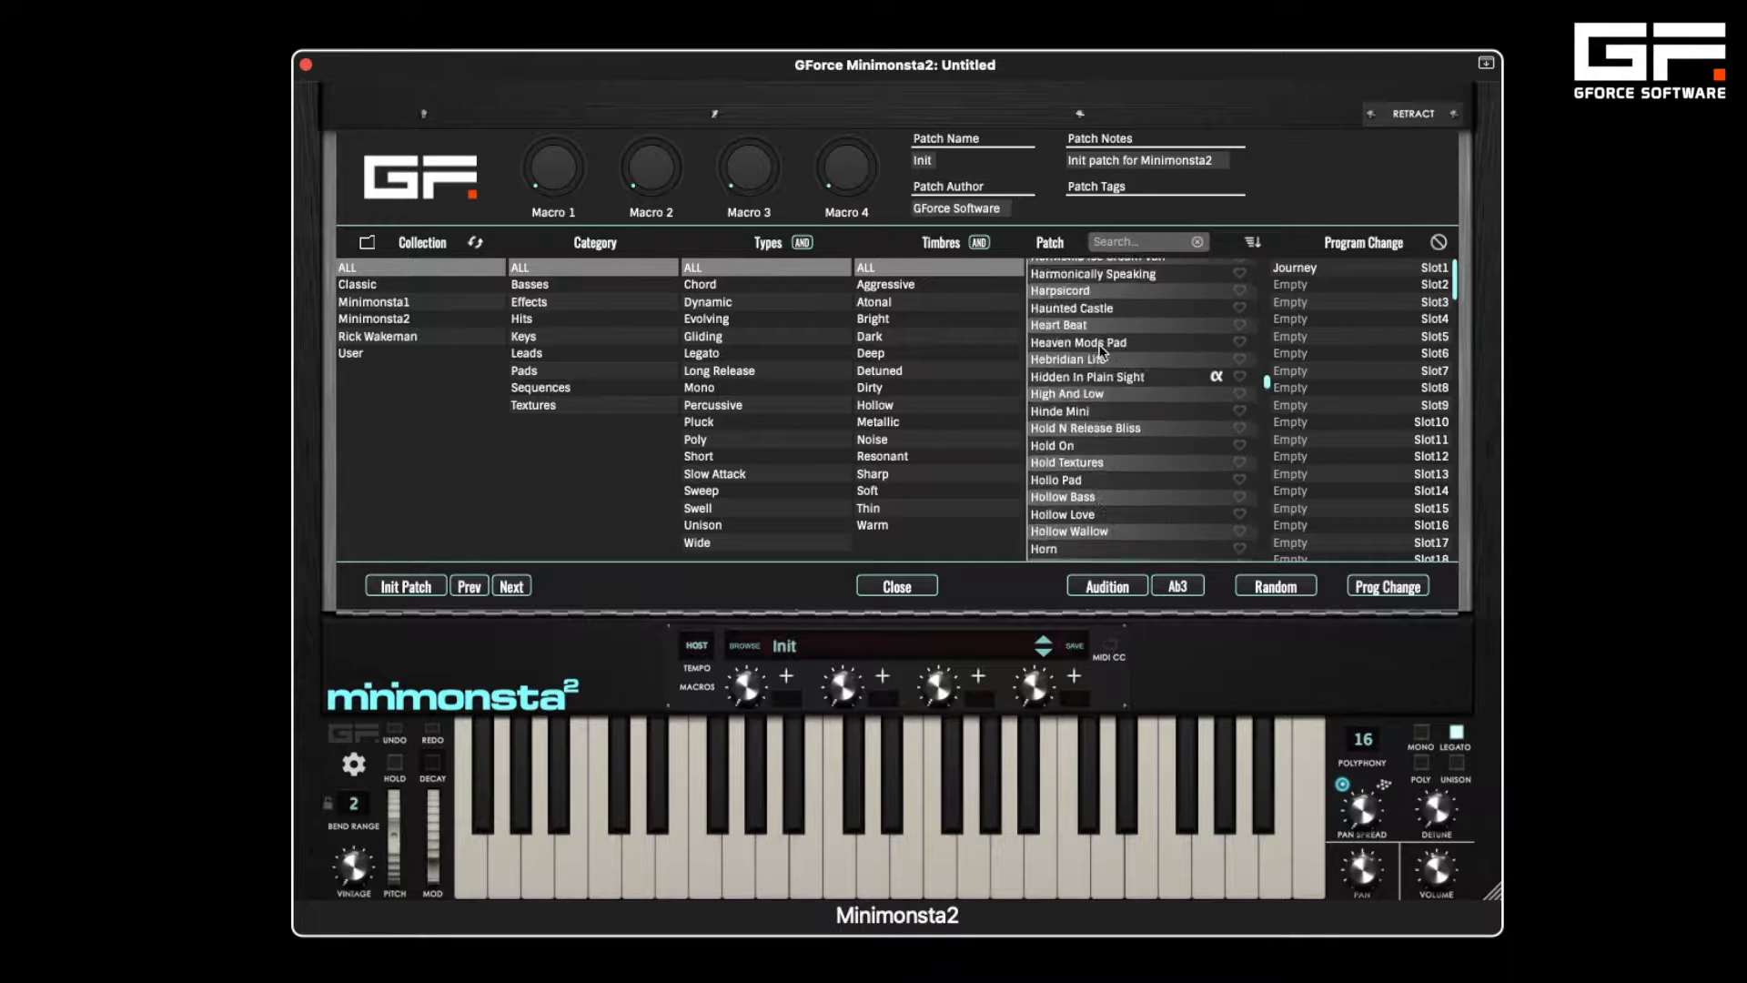
pyautogui.moveTo(1066, 349); pyautogui.dragTo(1312, 290)
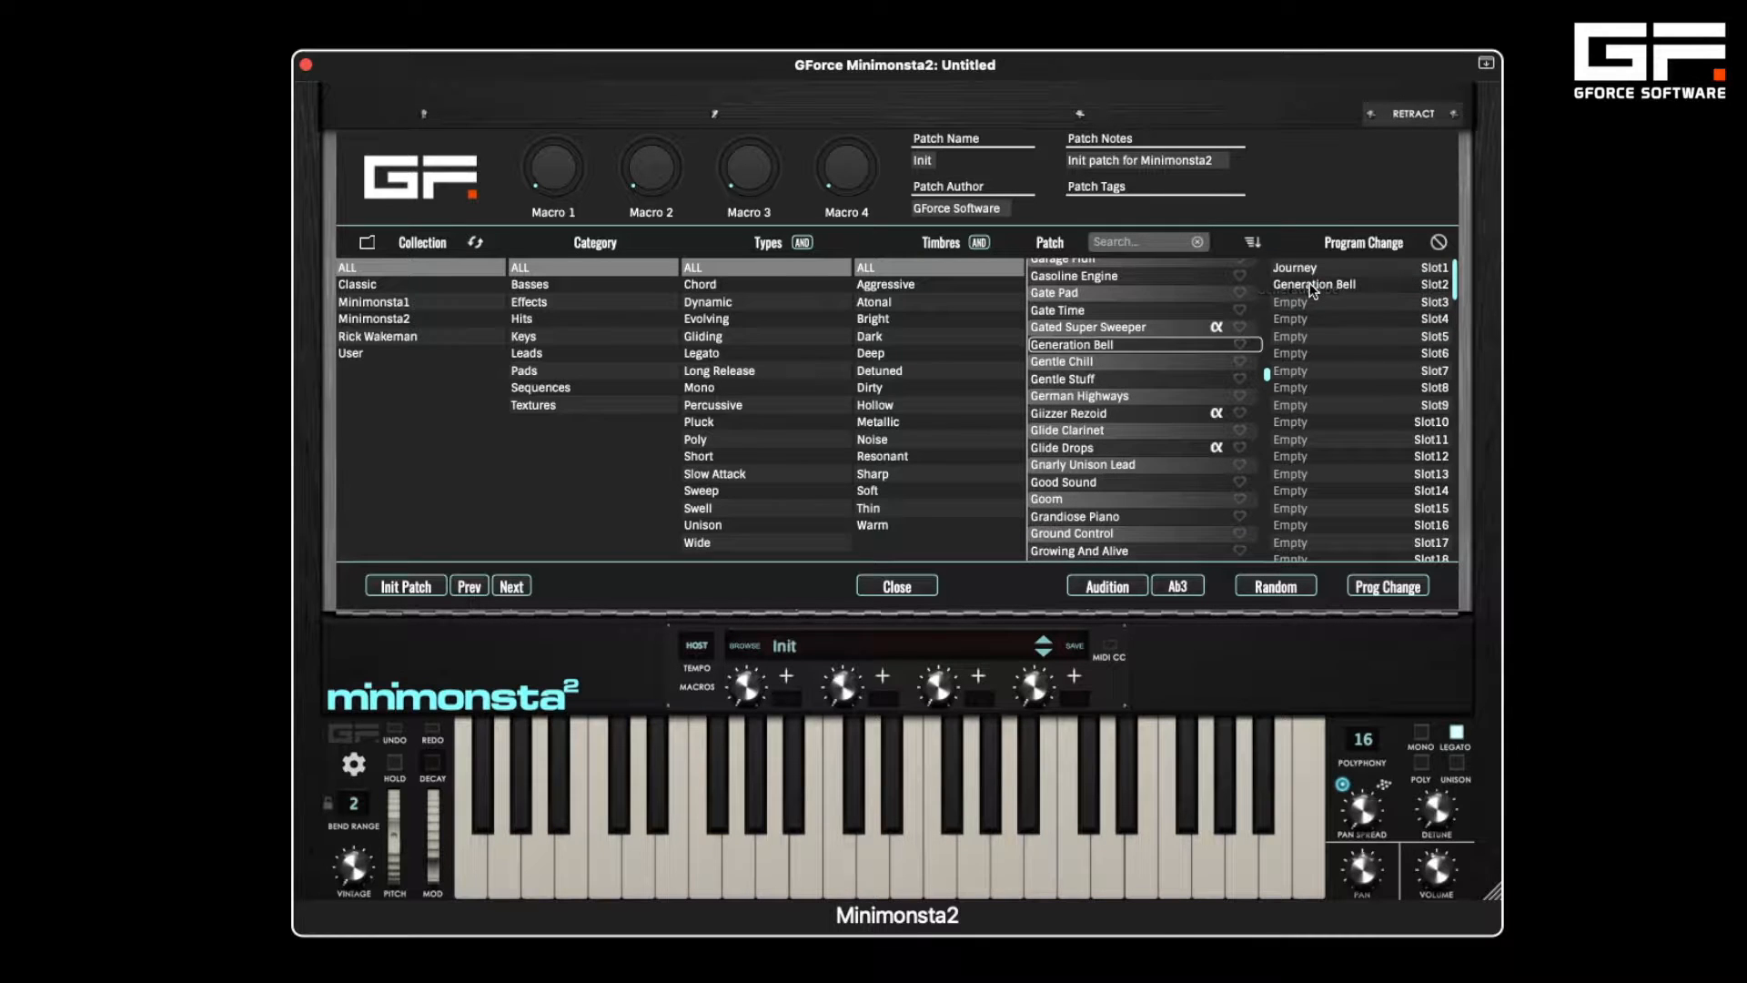
# - Assign Gentle Stuff, Gnarly Unison Lead, Grandiose Piano and Growing And Alive together to the Program Change slots from Slot3 on
pyautogui.click(1089, 381)
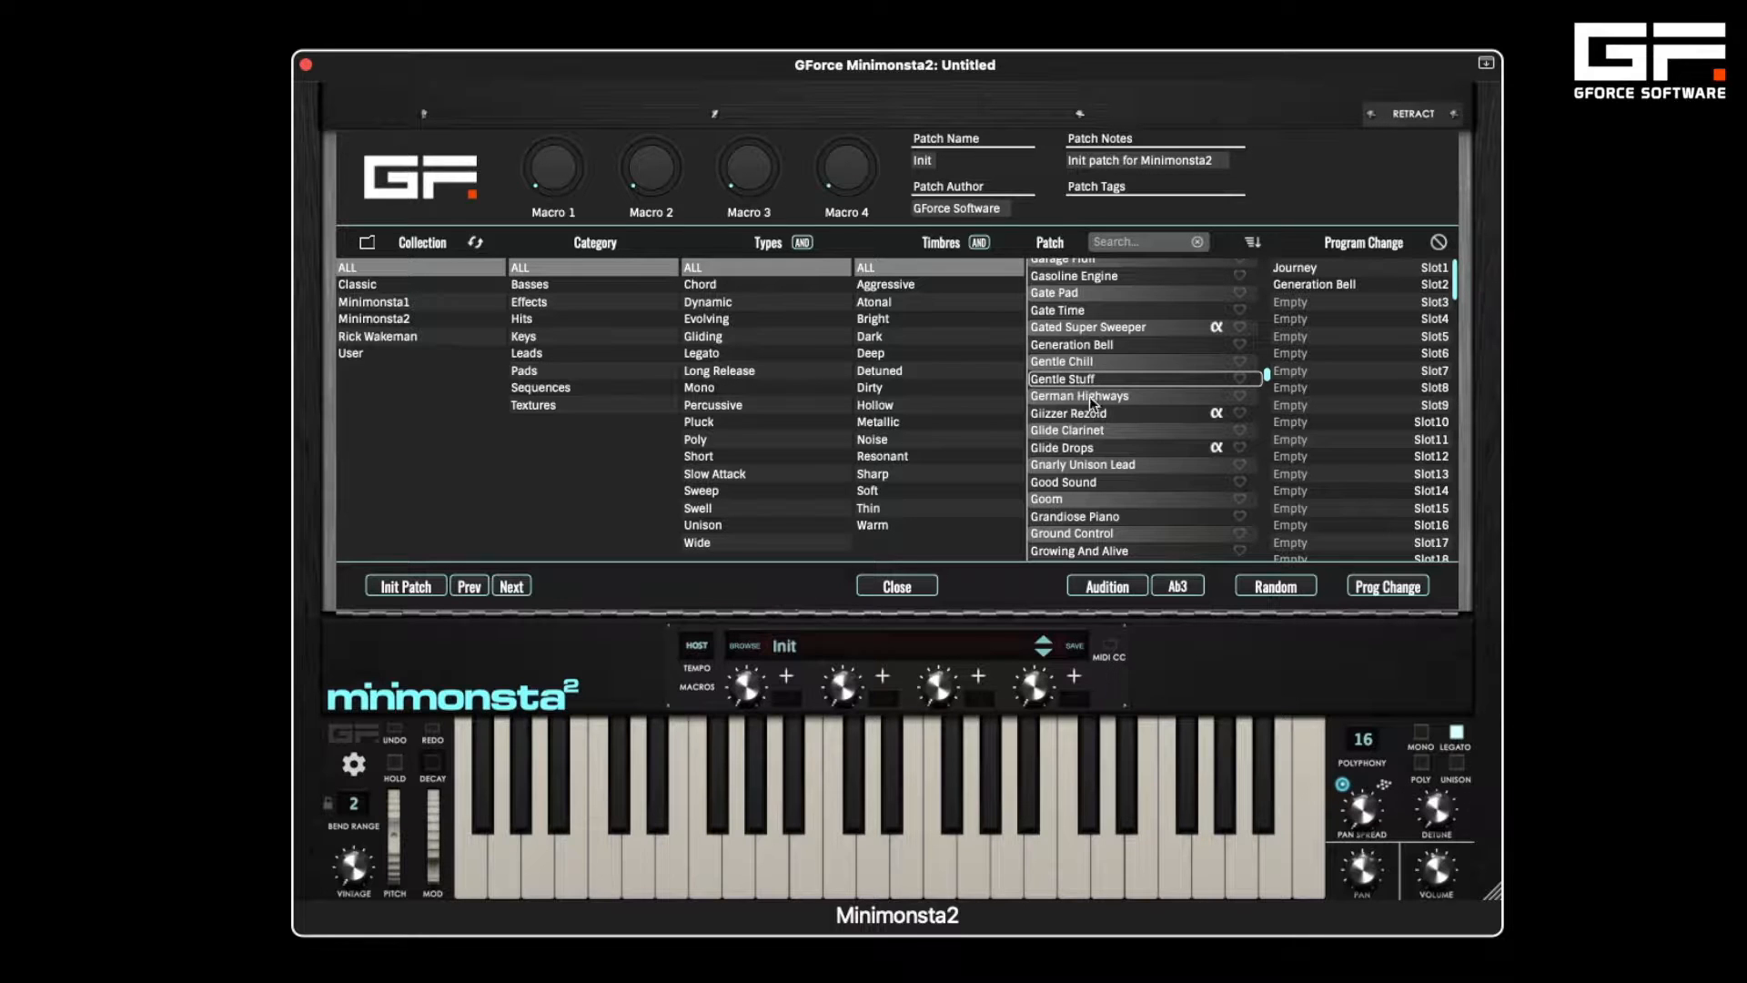
pyautogui.click(1089, 465)
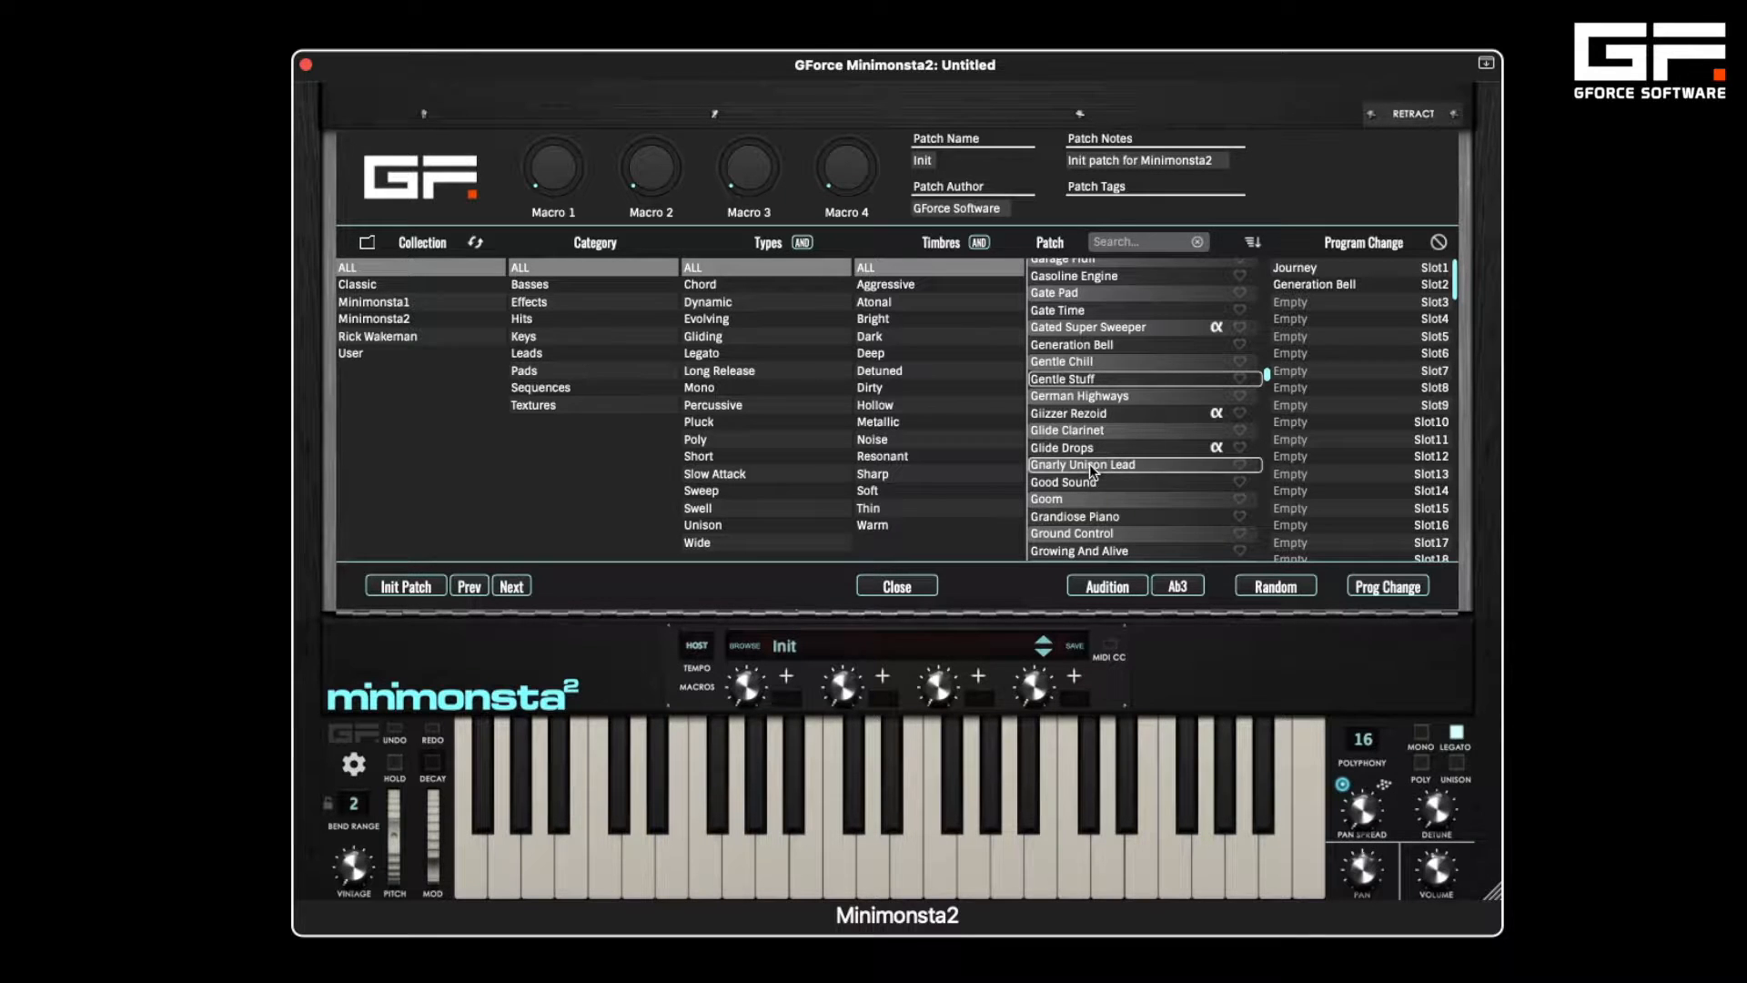
pyautogui.click(1084, 515)
pyautogui.scroll(-2, 1083, 519)
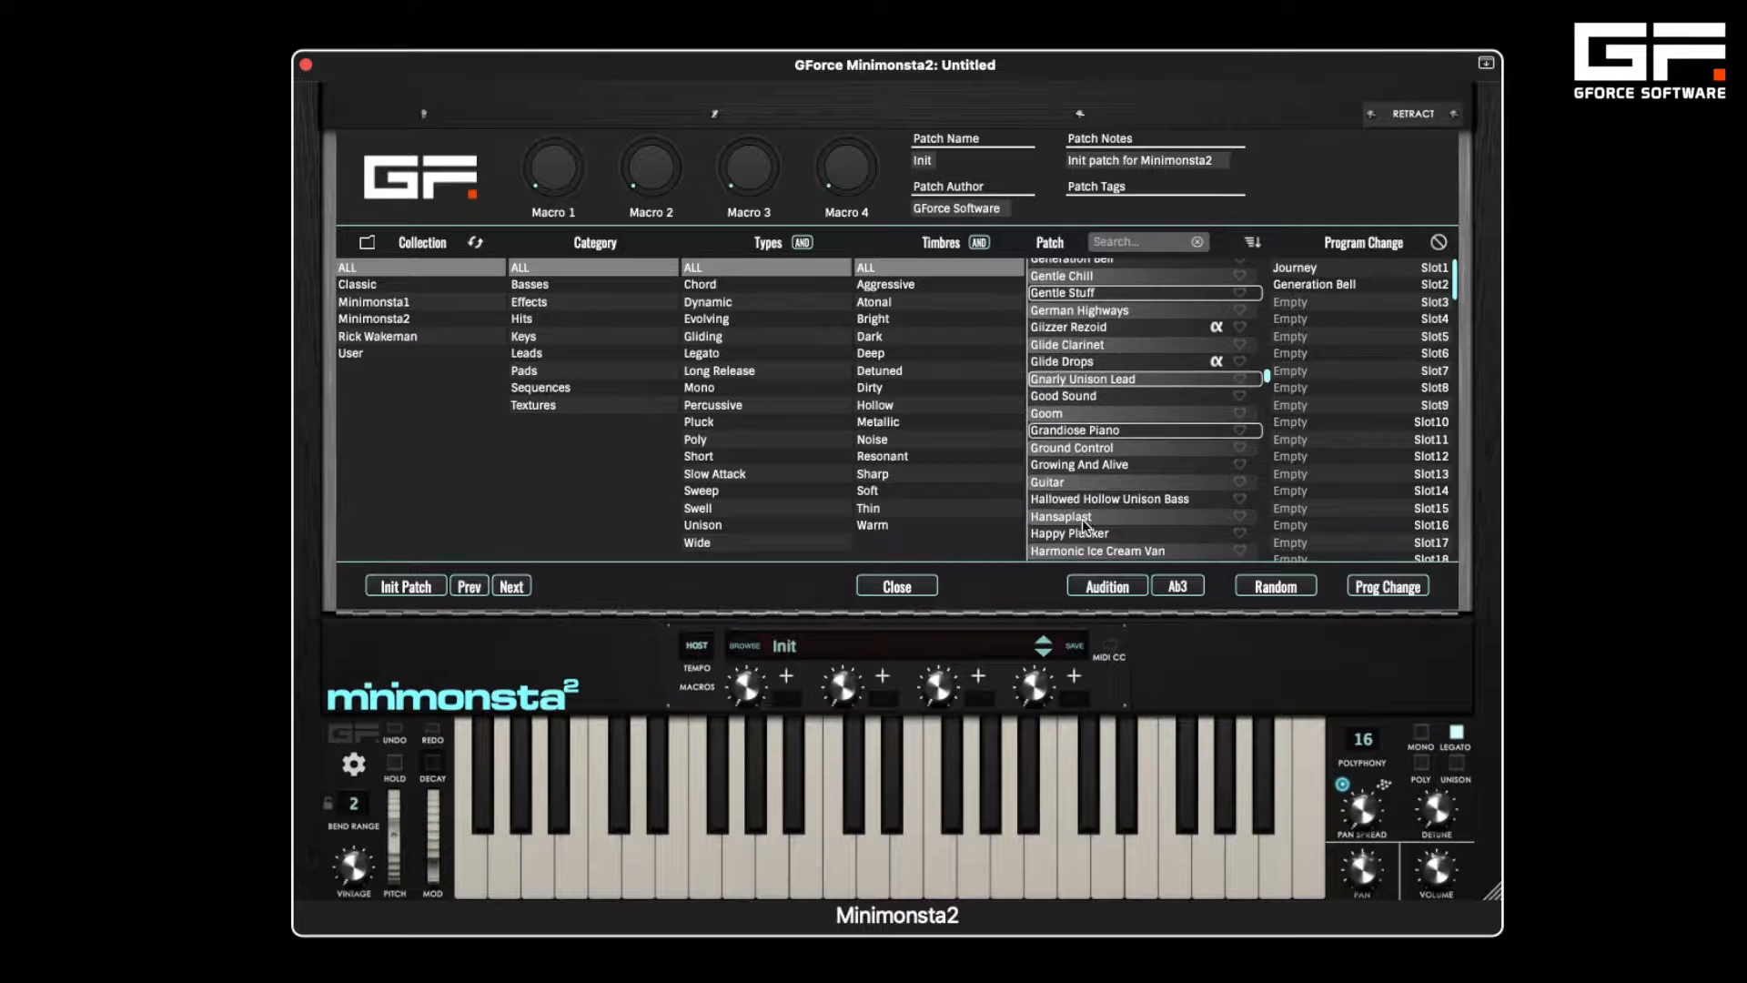
pyautogui.click(1079, 466)
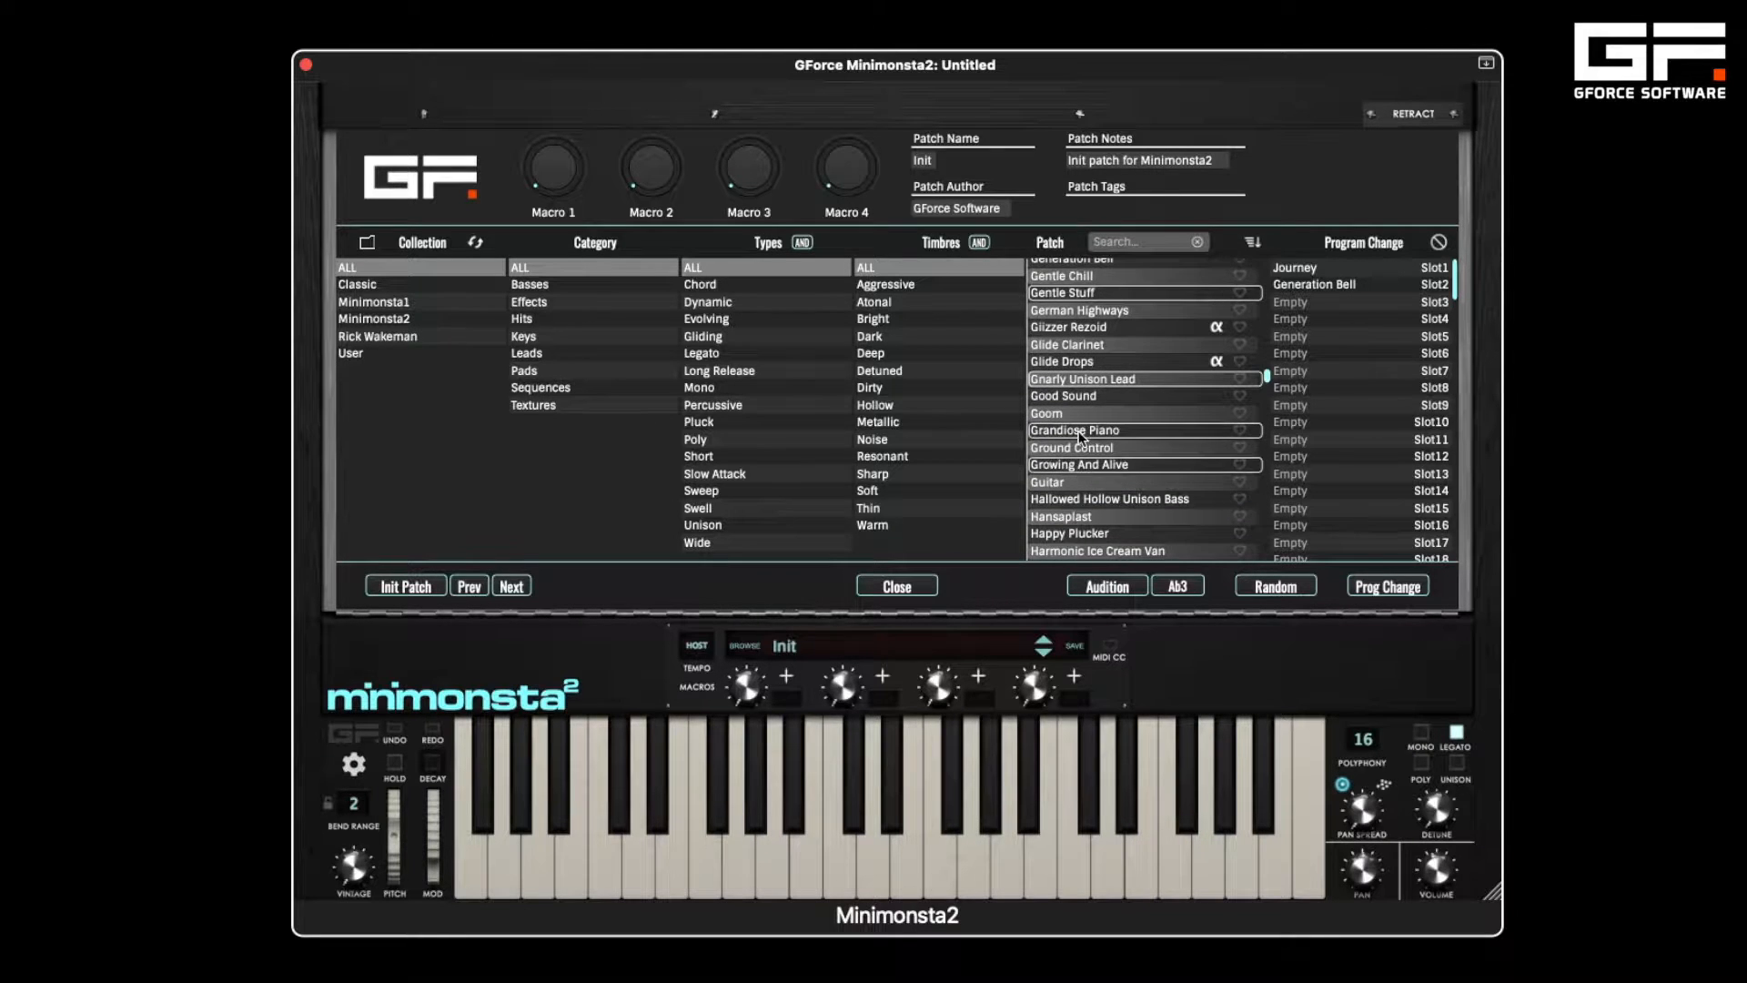
pyautogui.moveTo(1078, 430); pyautogui.dragTo(1313, 299)
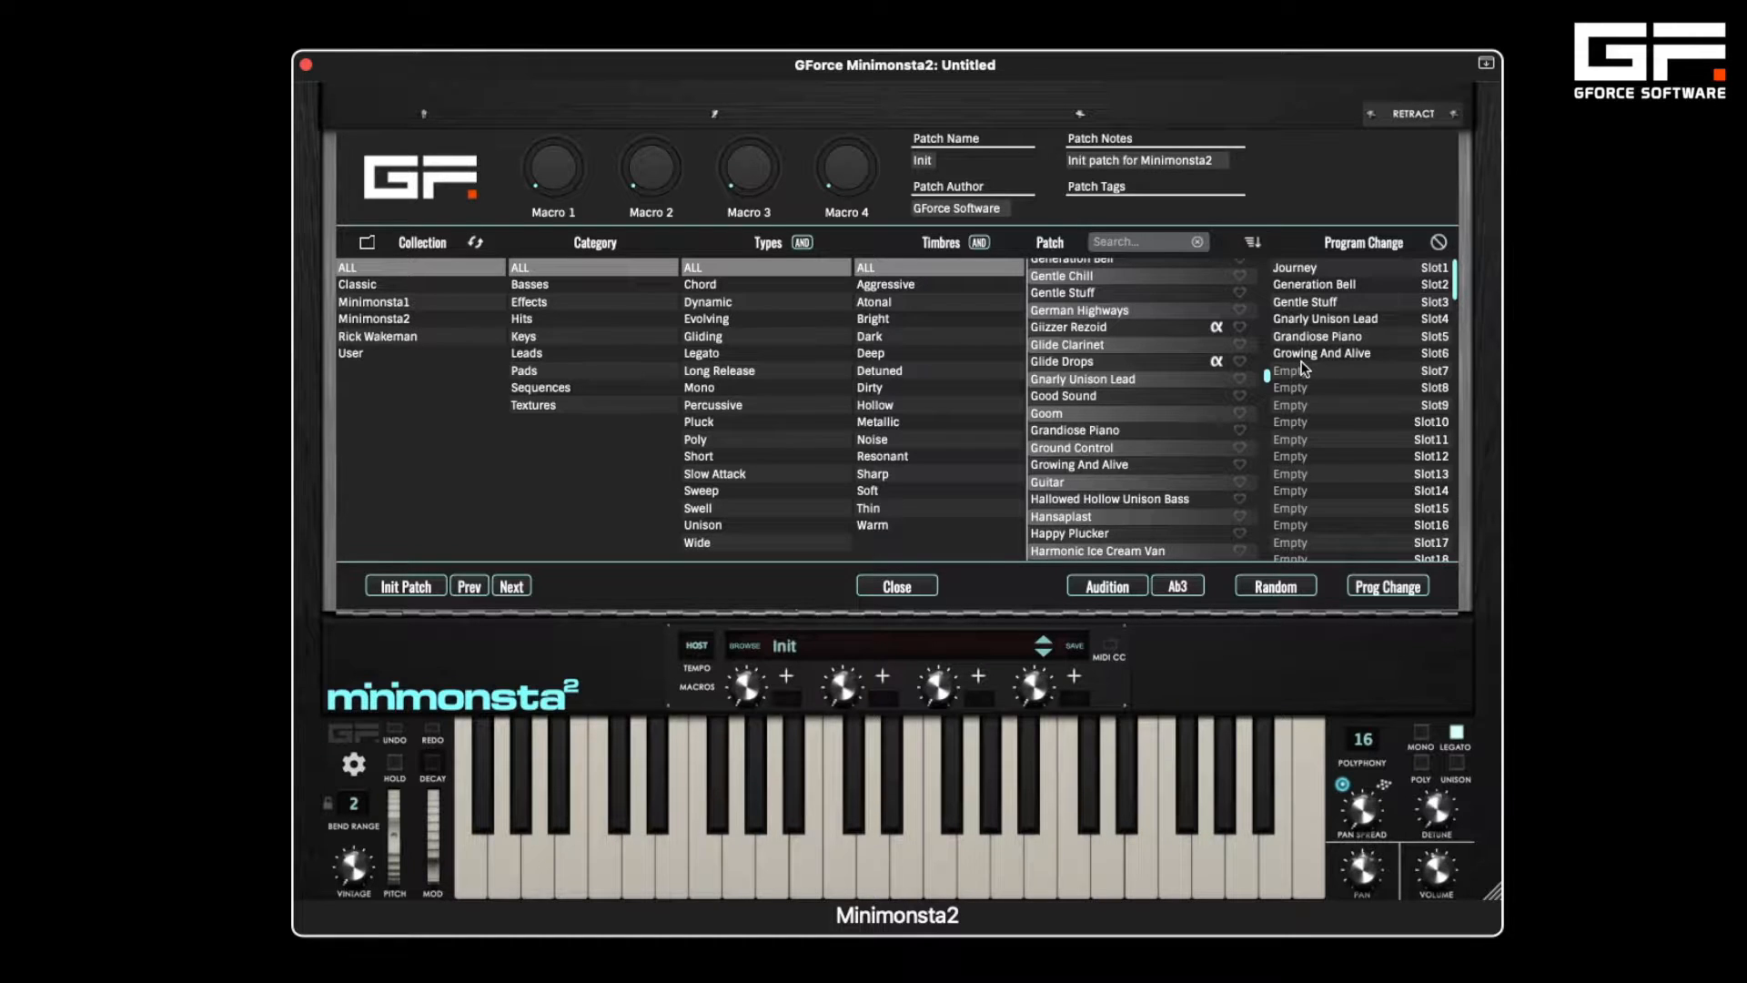
# - Clear all Program Change assignments
pyautogui.click(1439, 243)
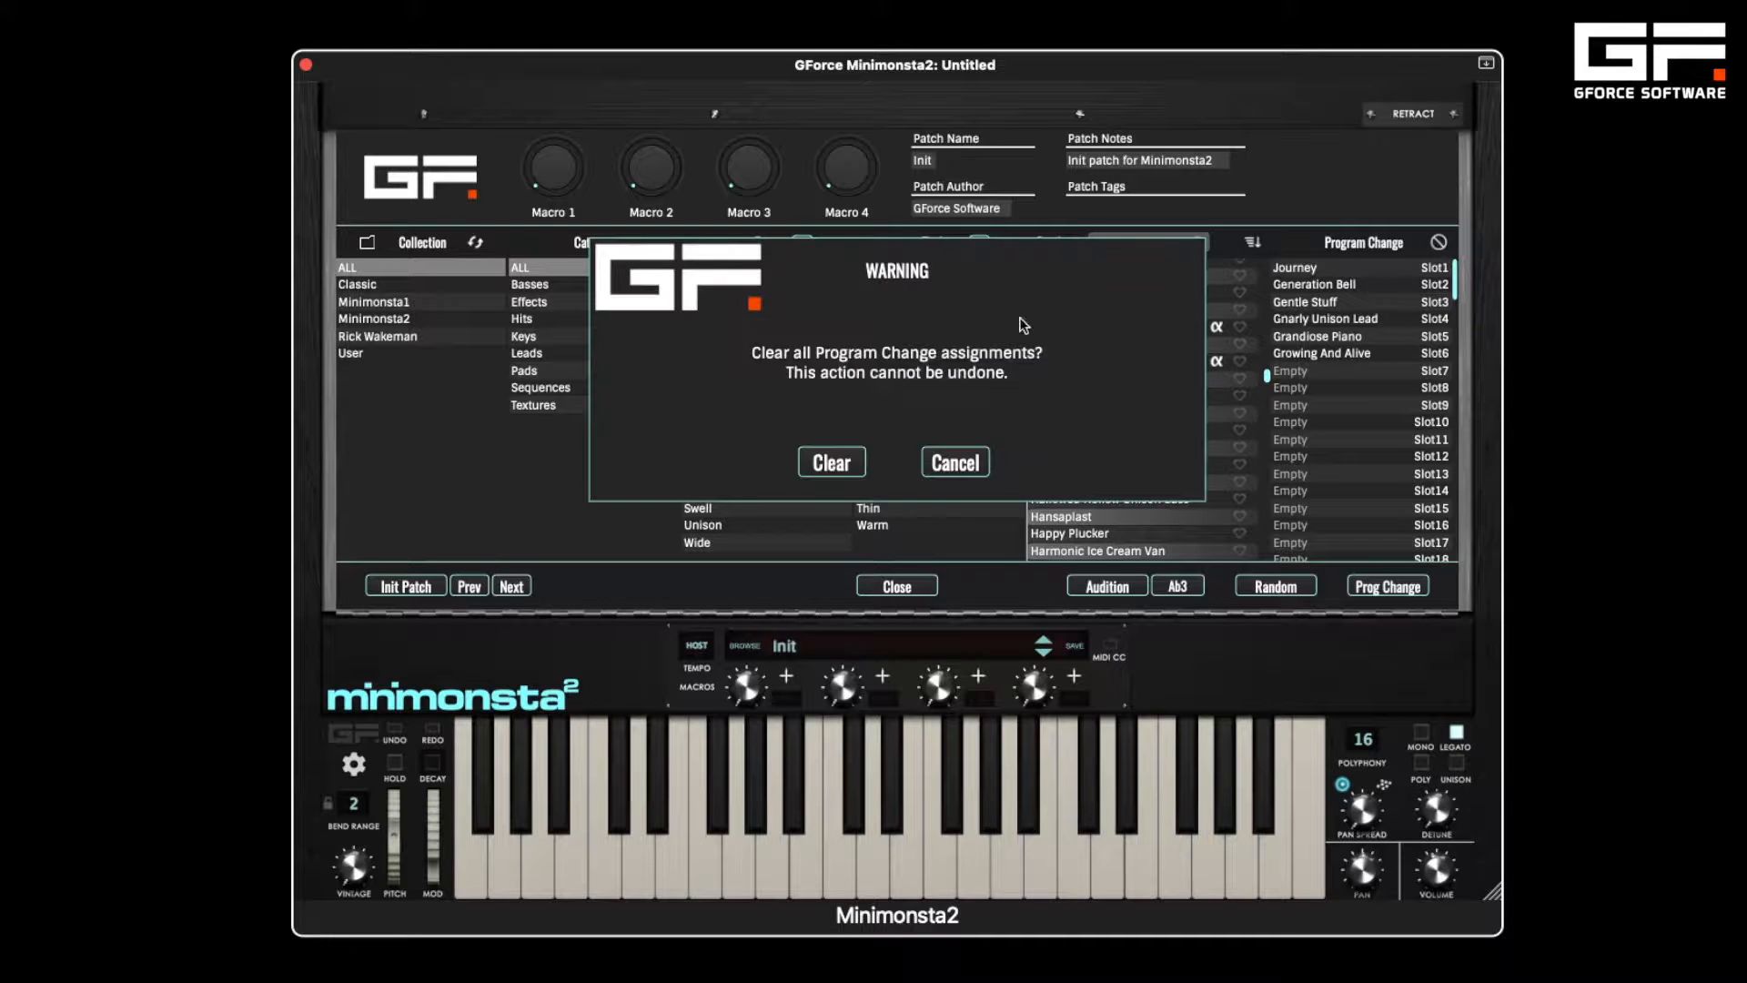
pyautogui.click(819, 462)
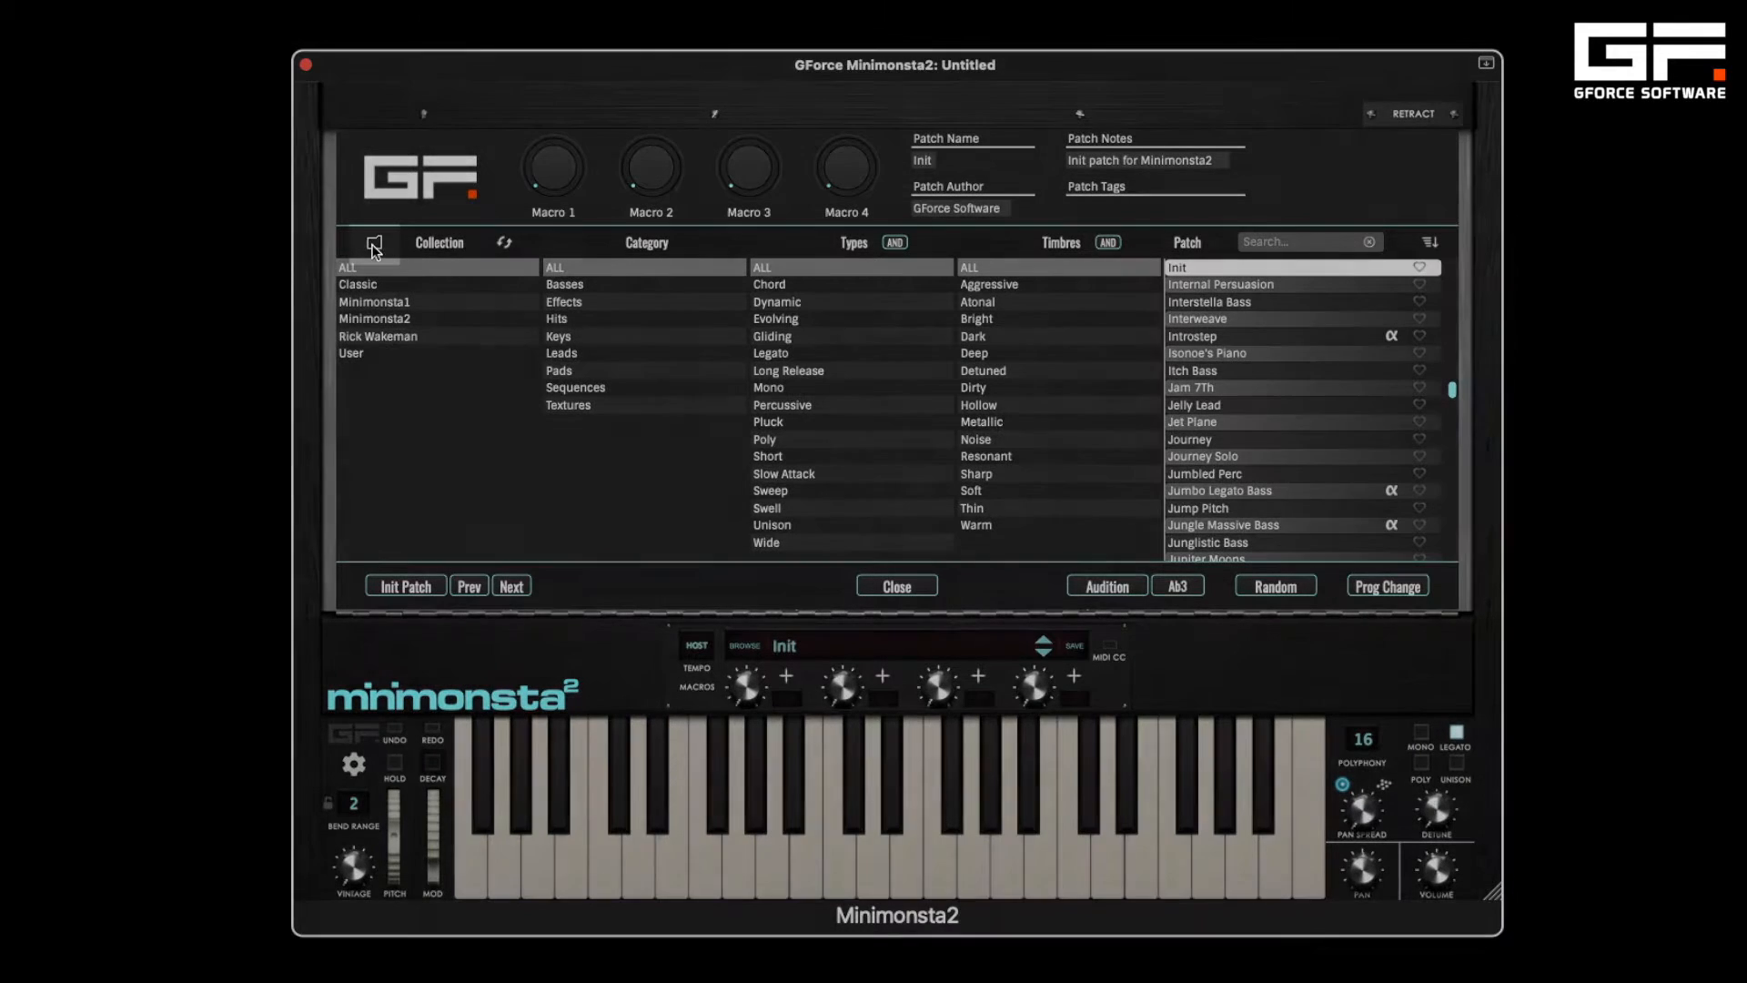
# - Open the patch directory settings and add the Presets folder on the Desktop as an extra directory
pyautogui.click(374, 244)
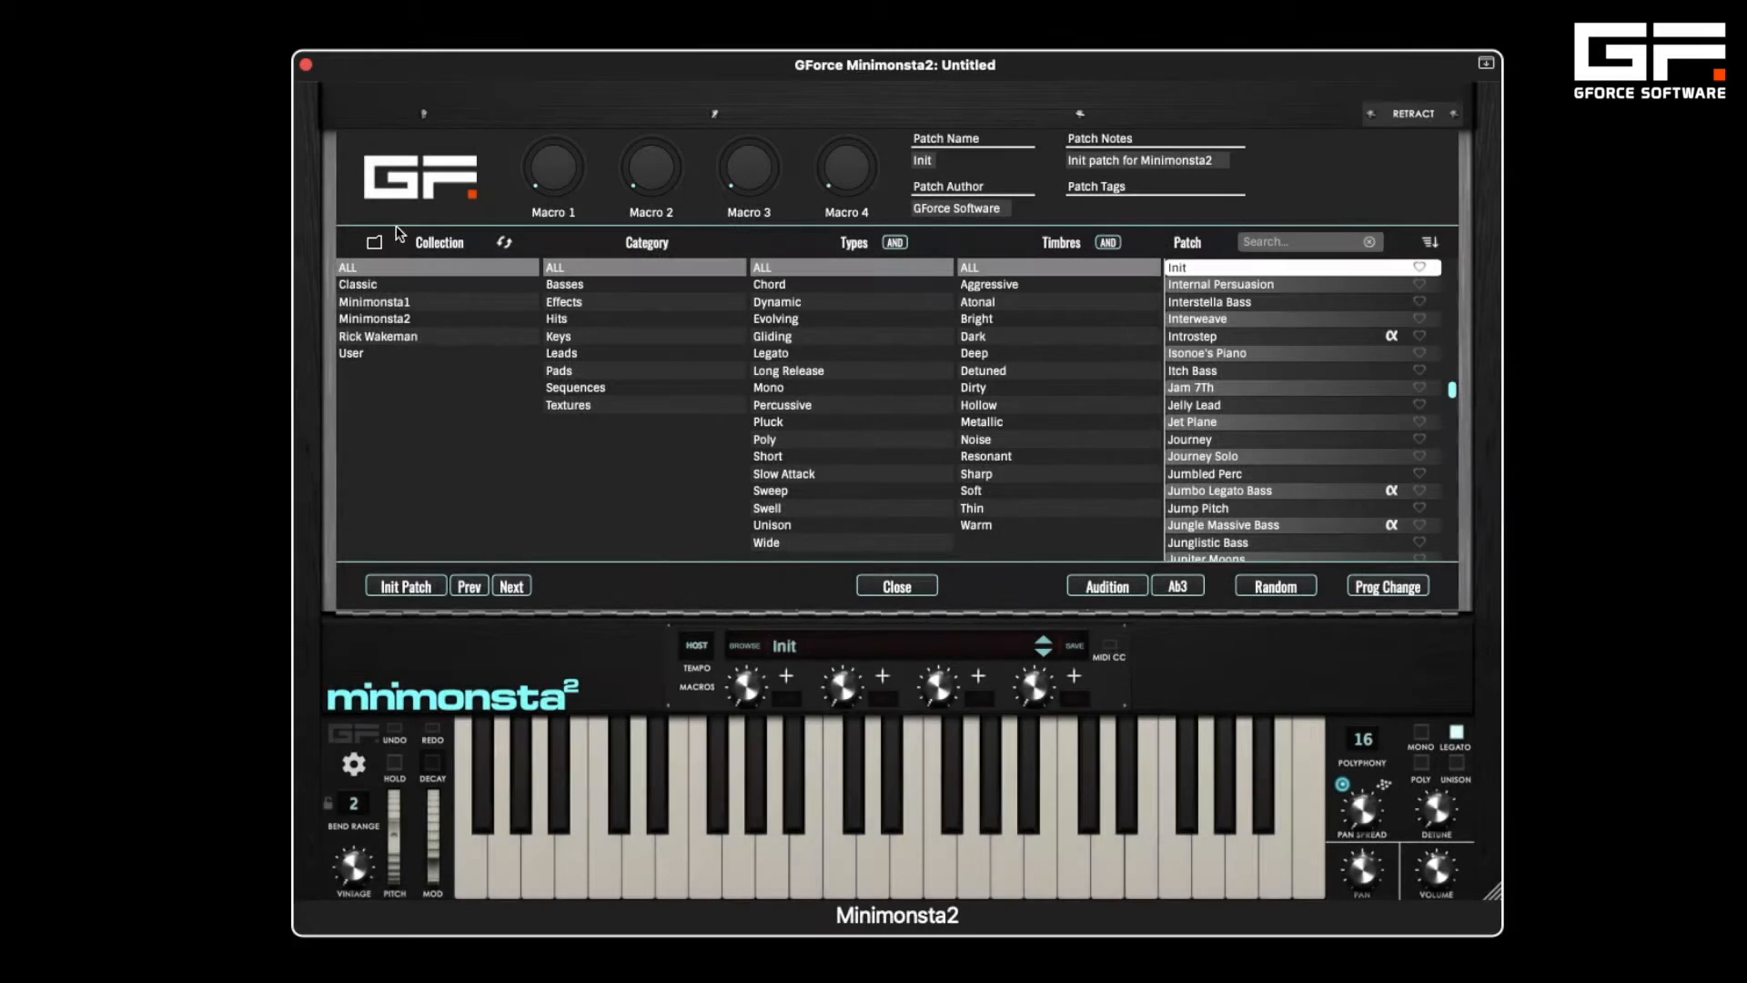
pyautogui.click(374, 242)
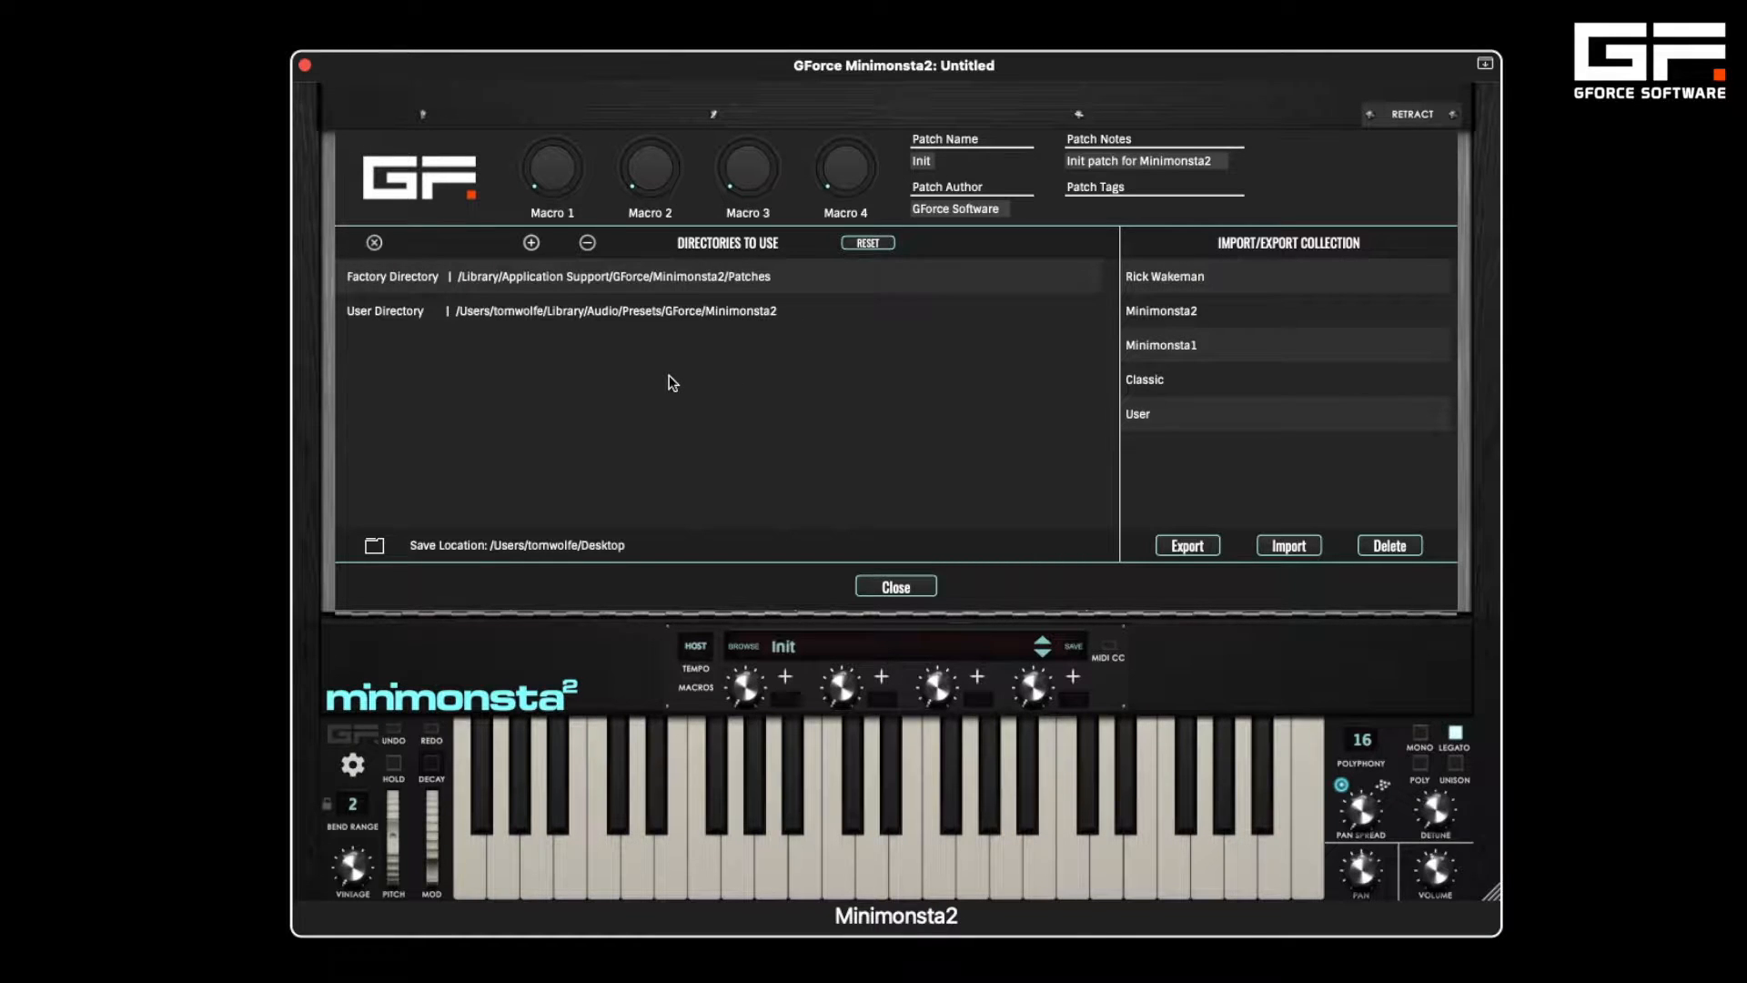
pyautogui.click(531, 242)
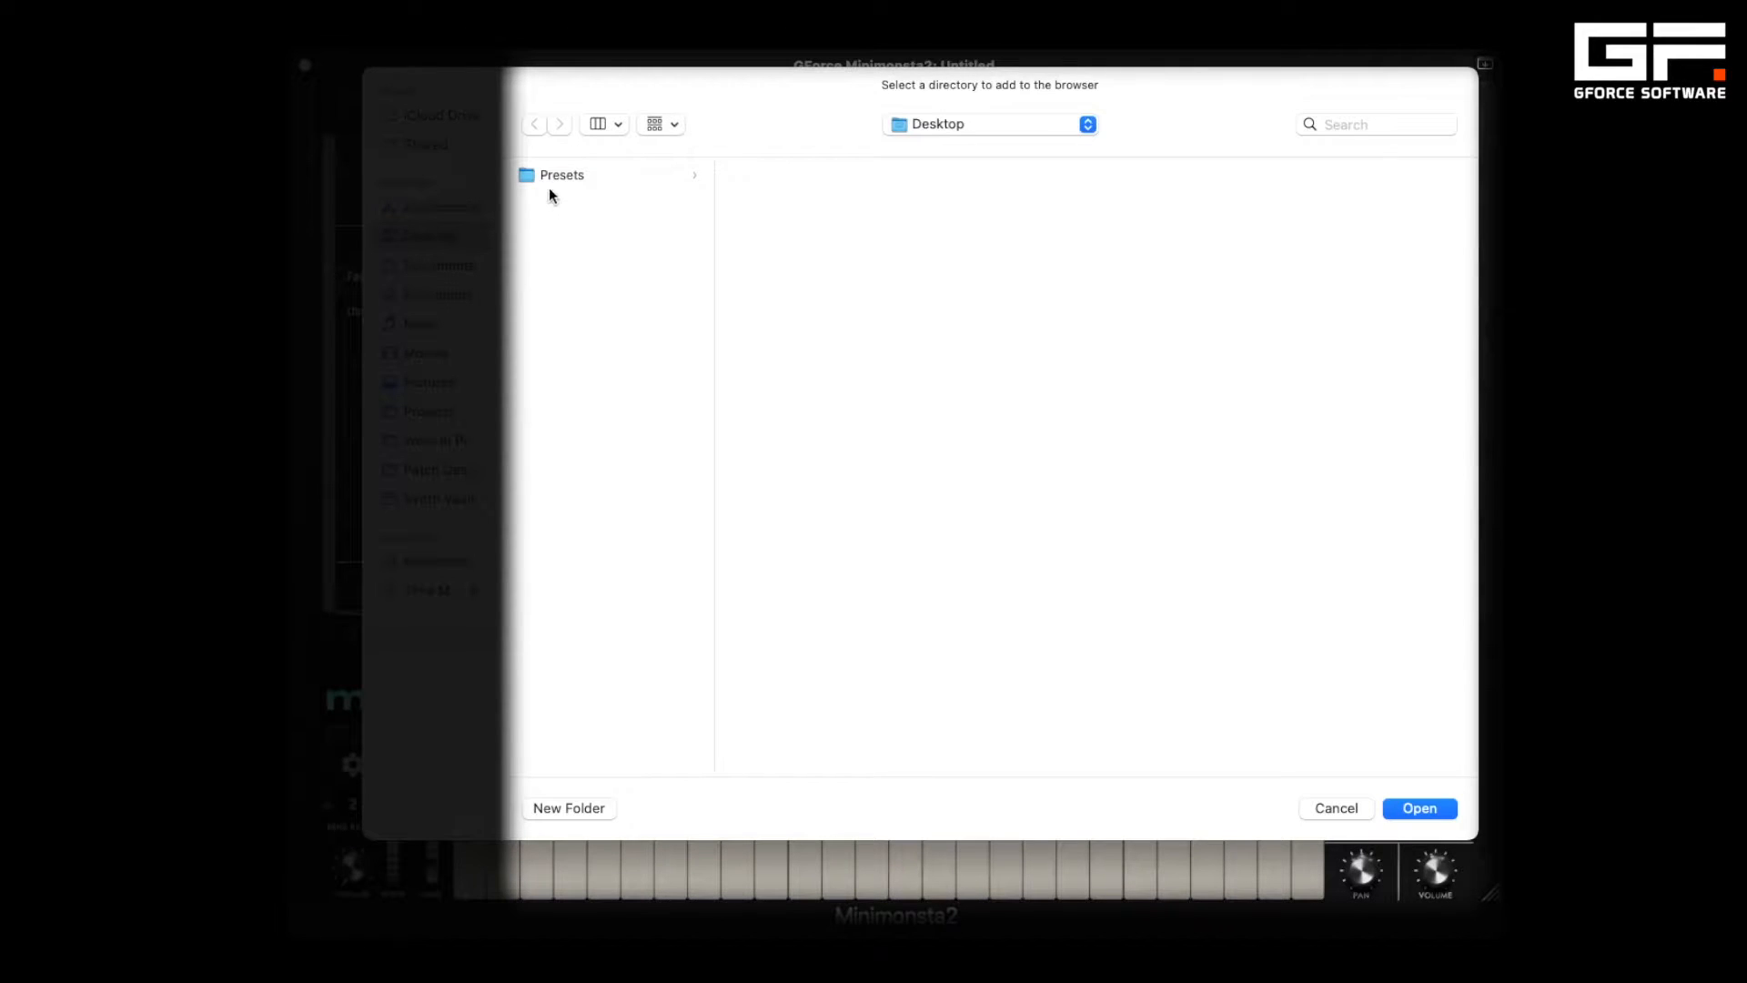
pyautogui.click(550, 174)
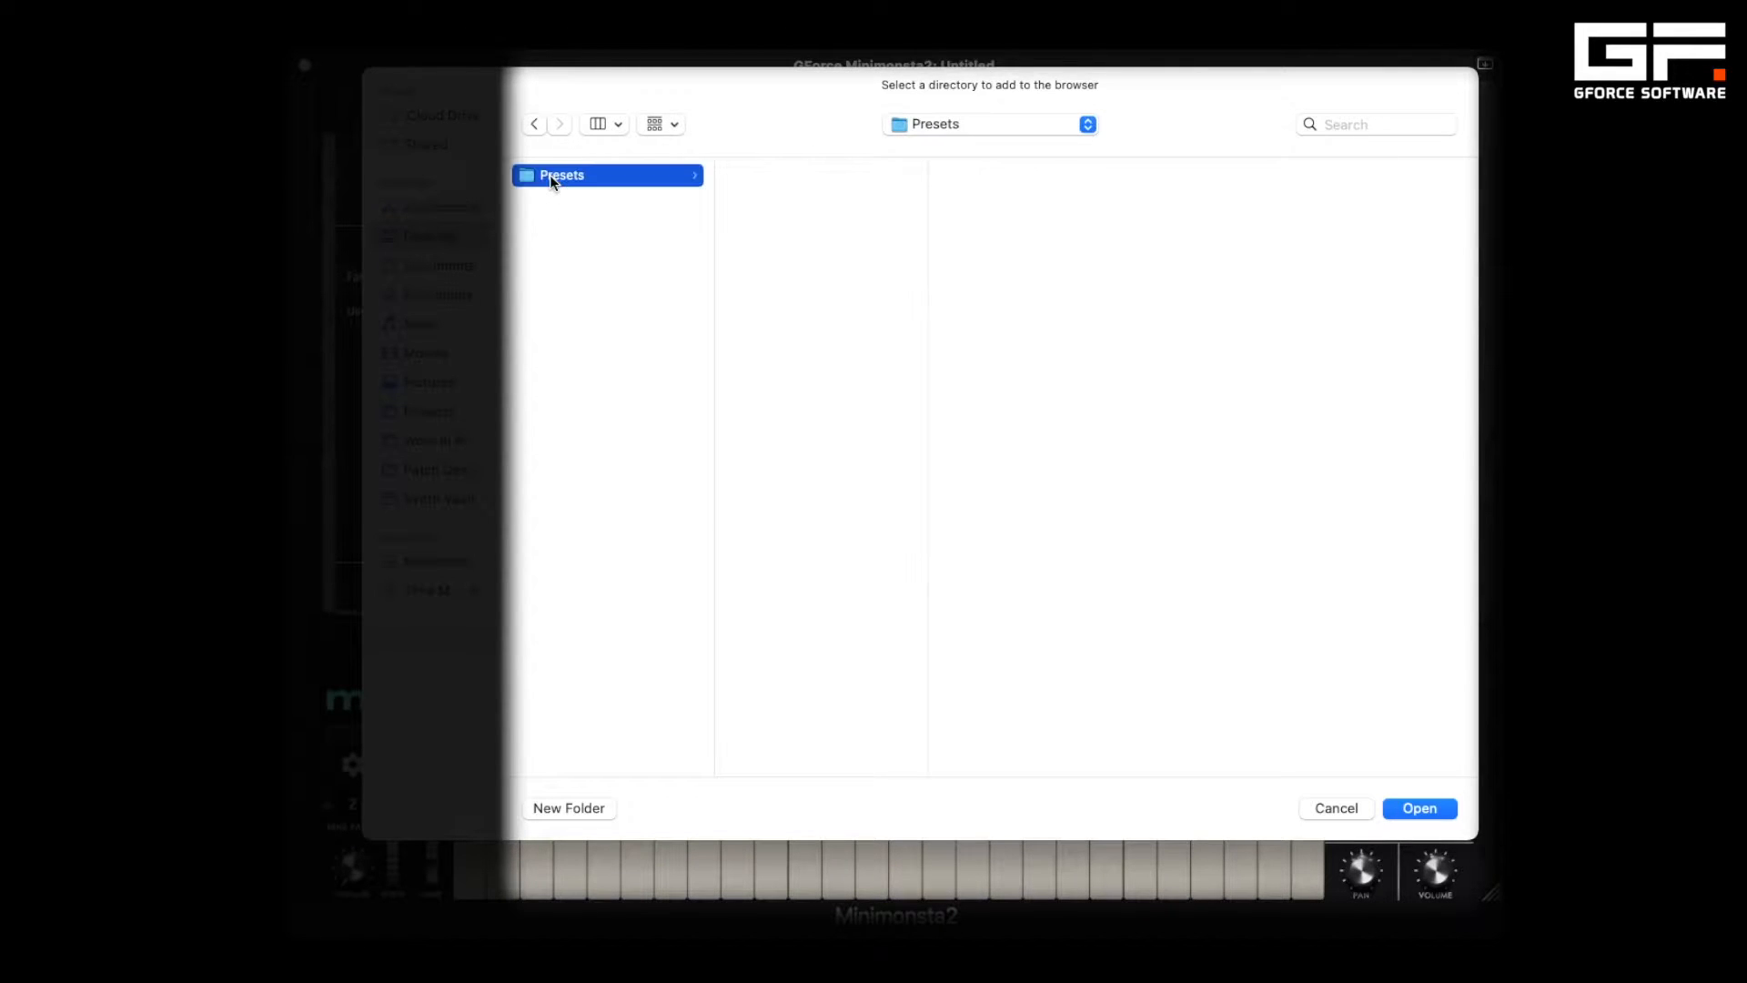
pyautogui.click(1447, 807)
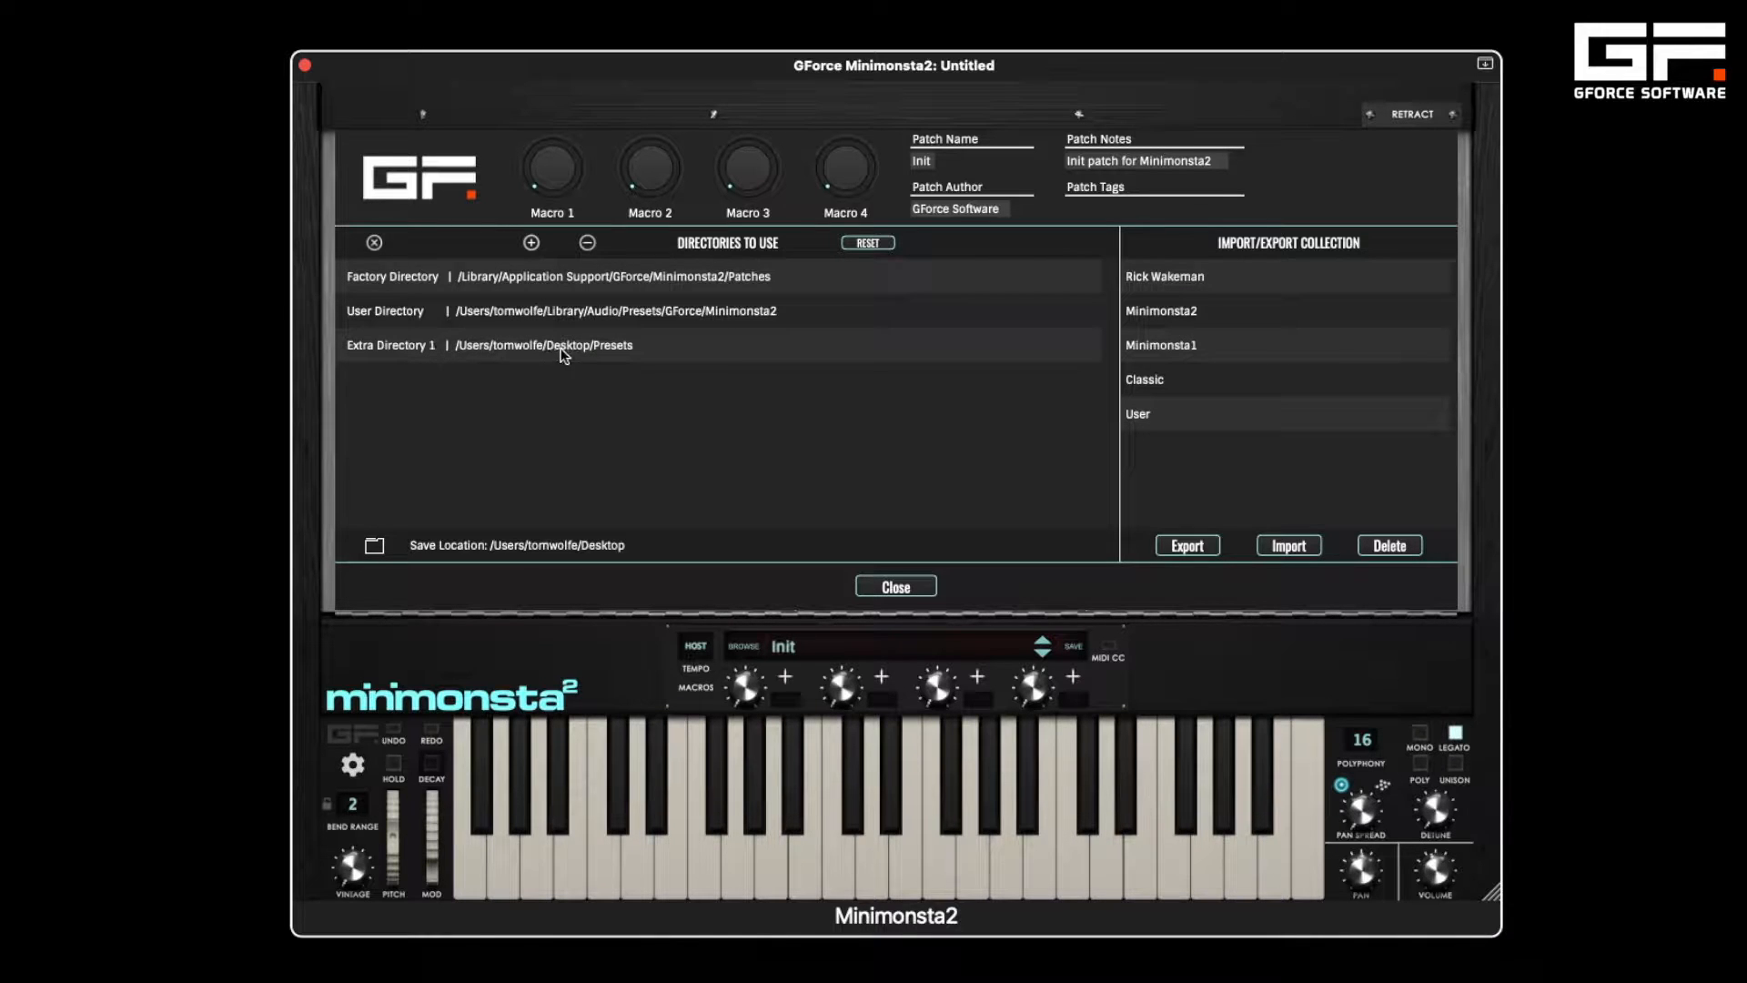
# - Remove the extra Desktop/Presets directory from the directories to use
pyautogui.click(634, 351)
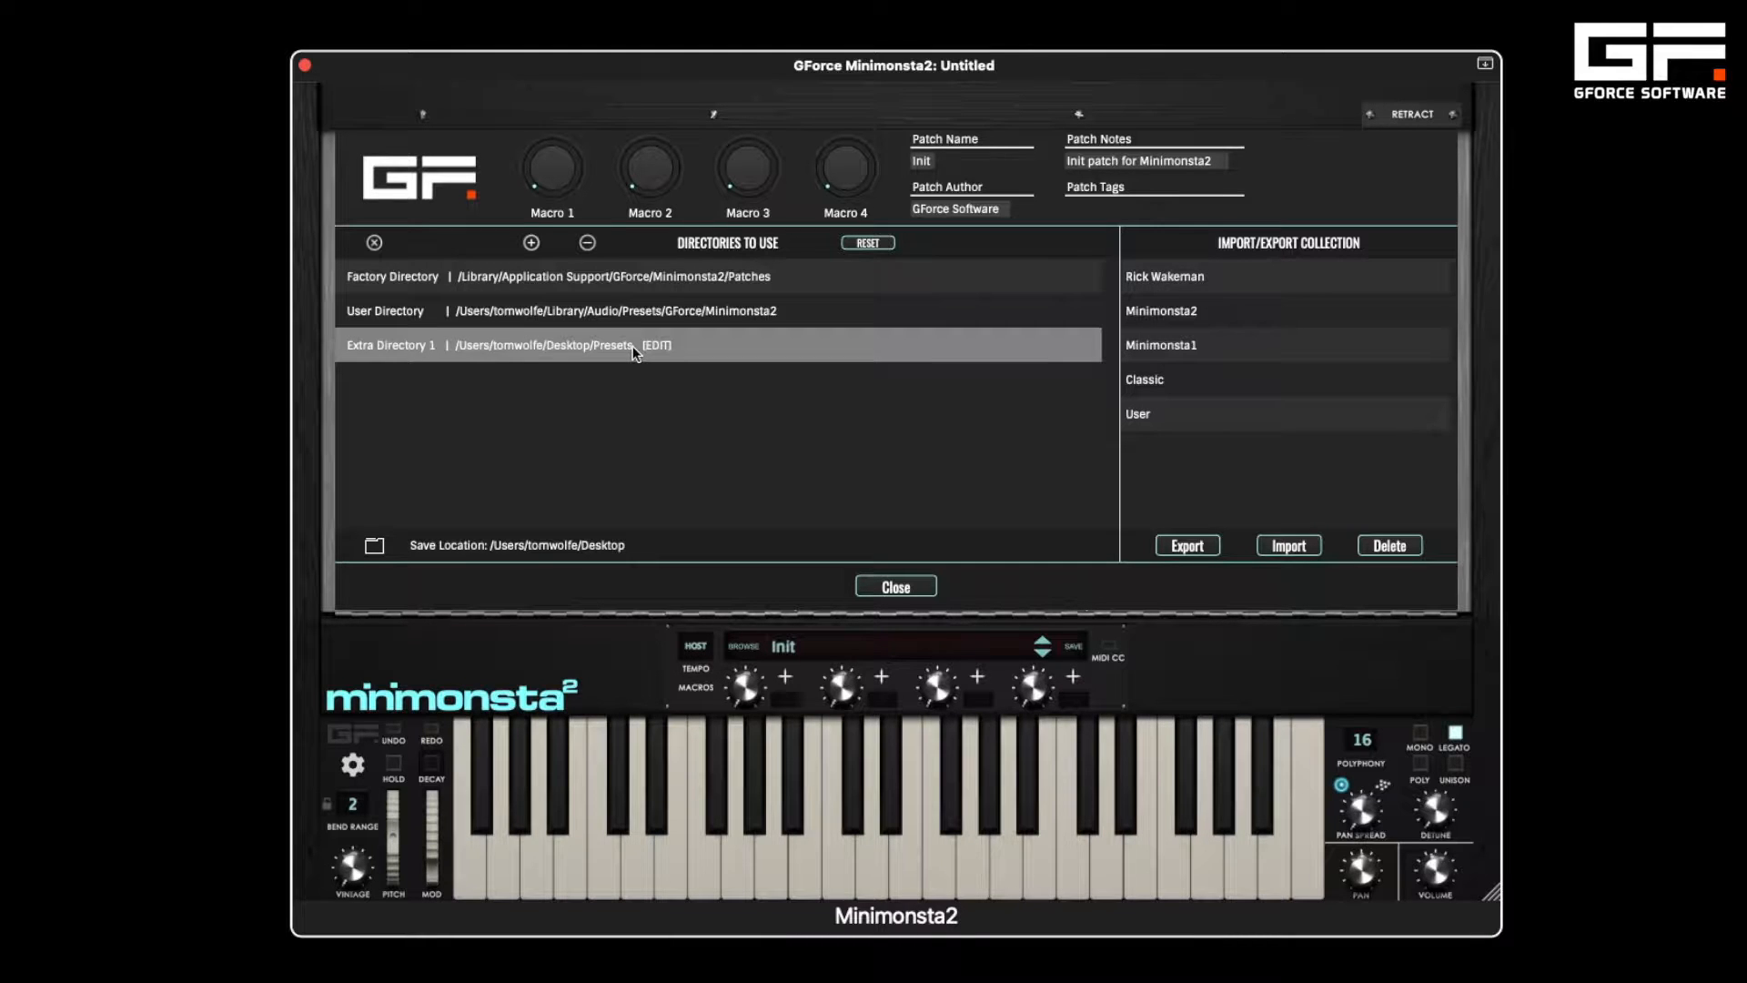
pyautogui.click(588, 243)
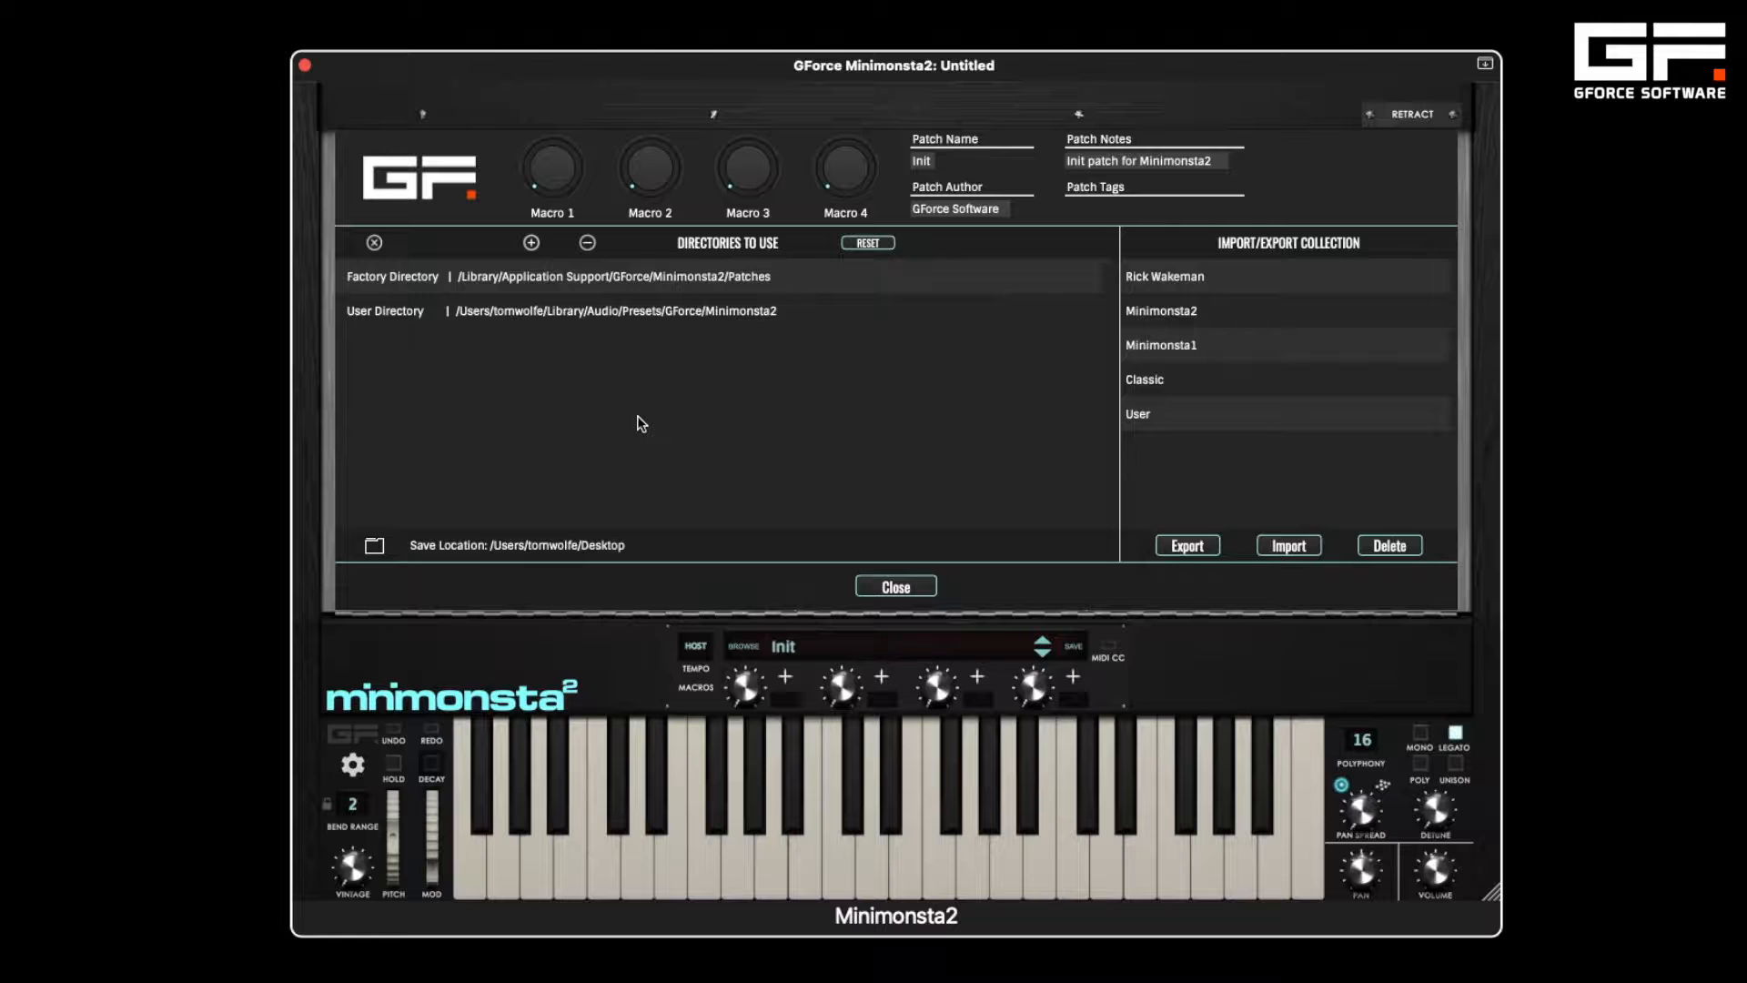
# - Point the user directory to the Presets folder on the Desktop in the directories to use
pyautogui.click(608, 309)
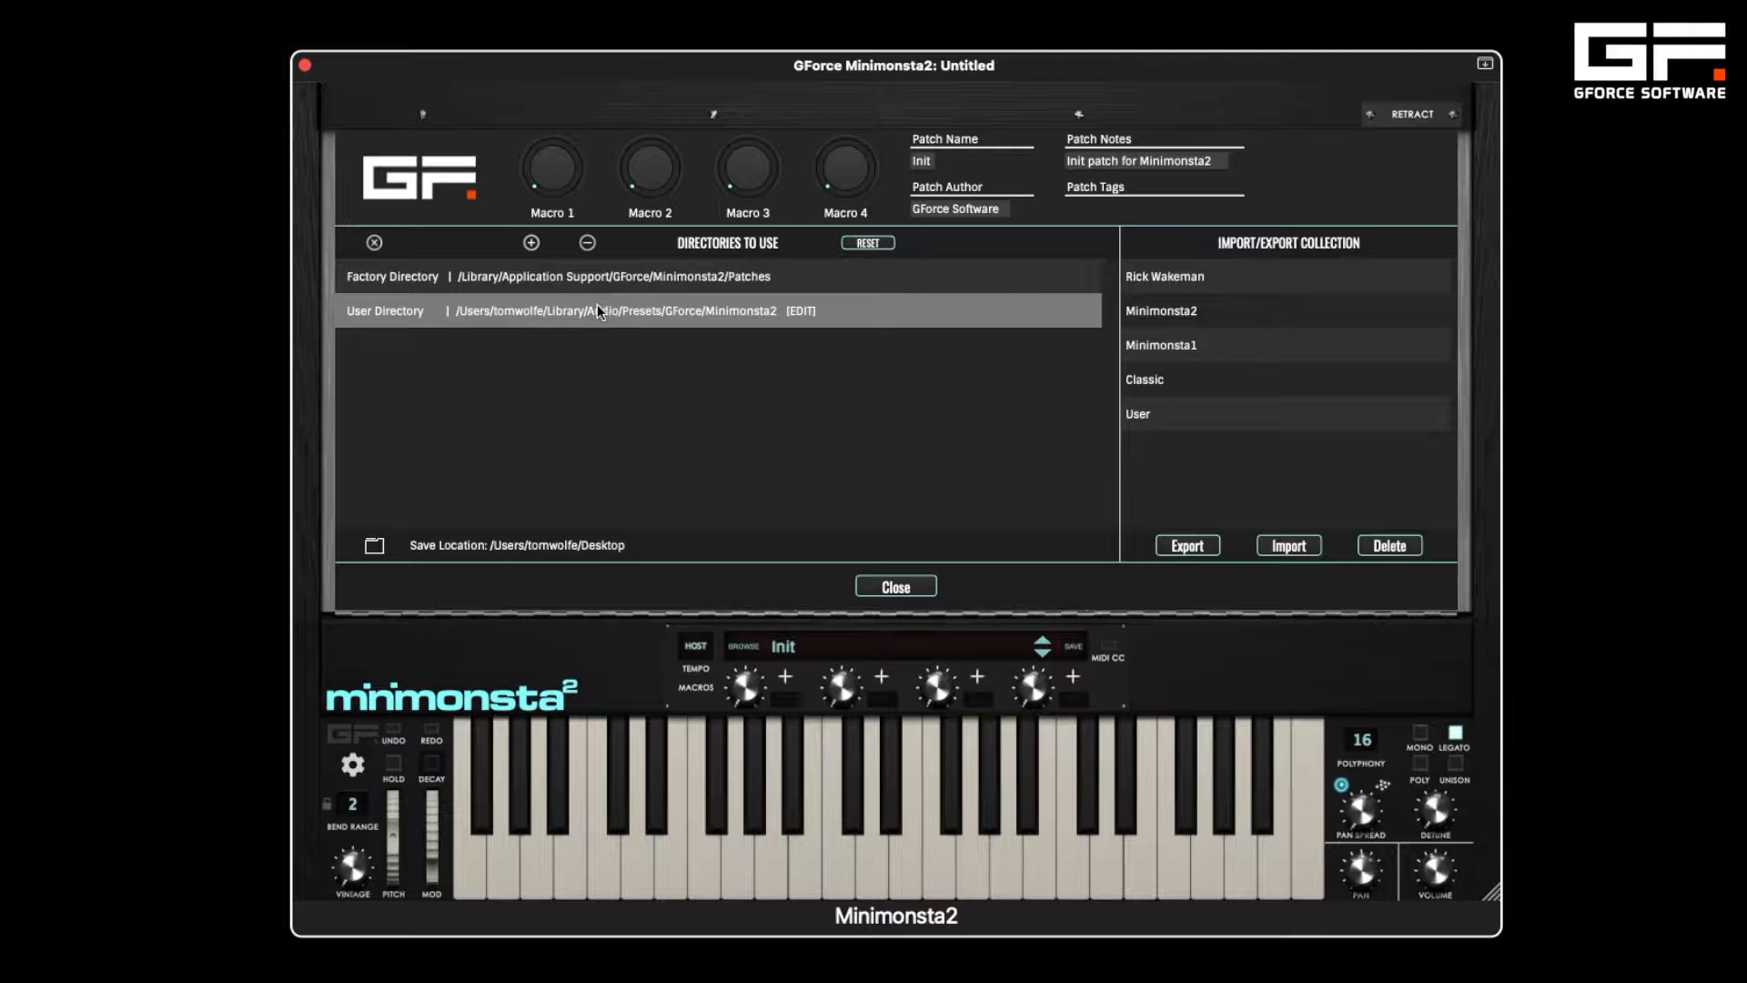
pyautogui.click(532, 242)
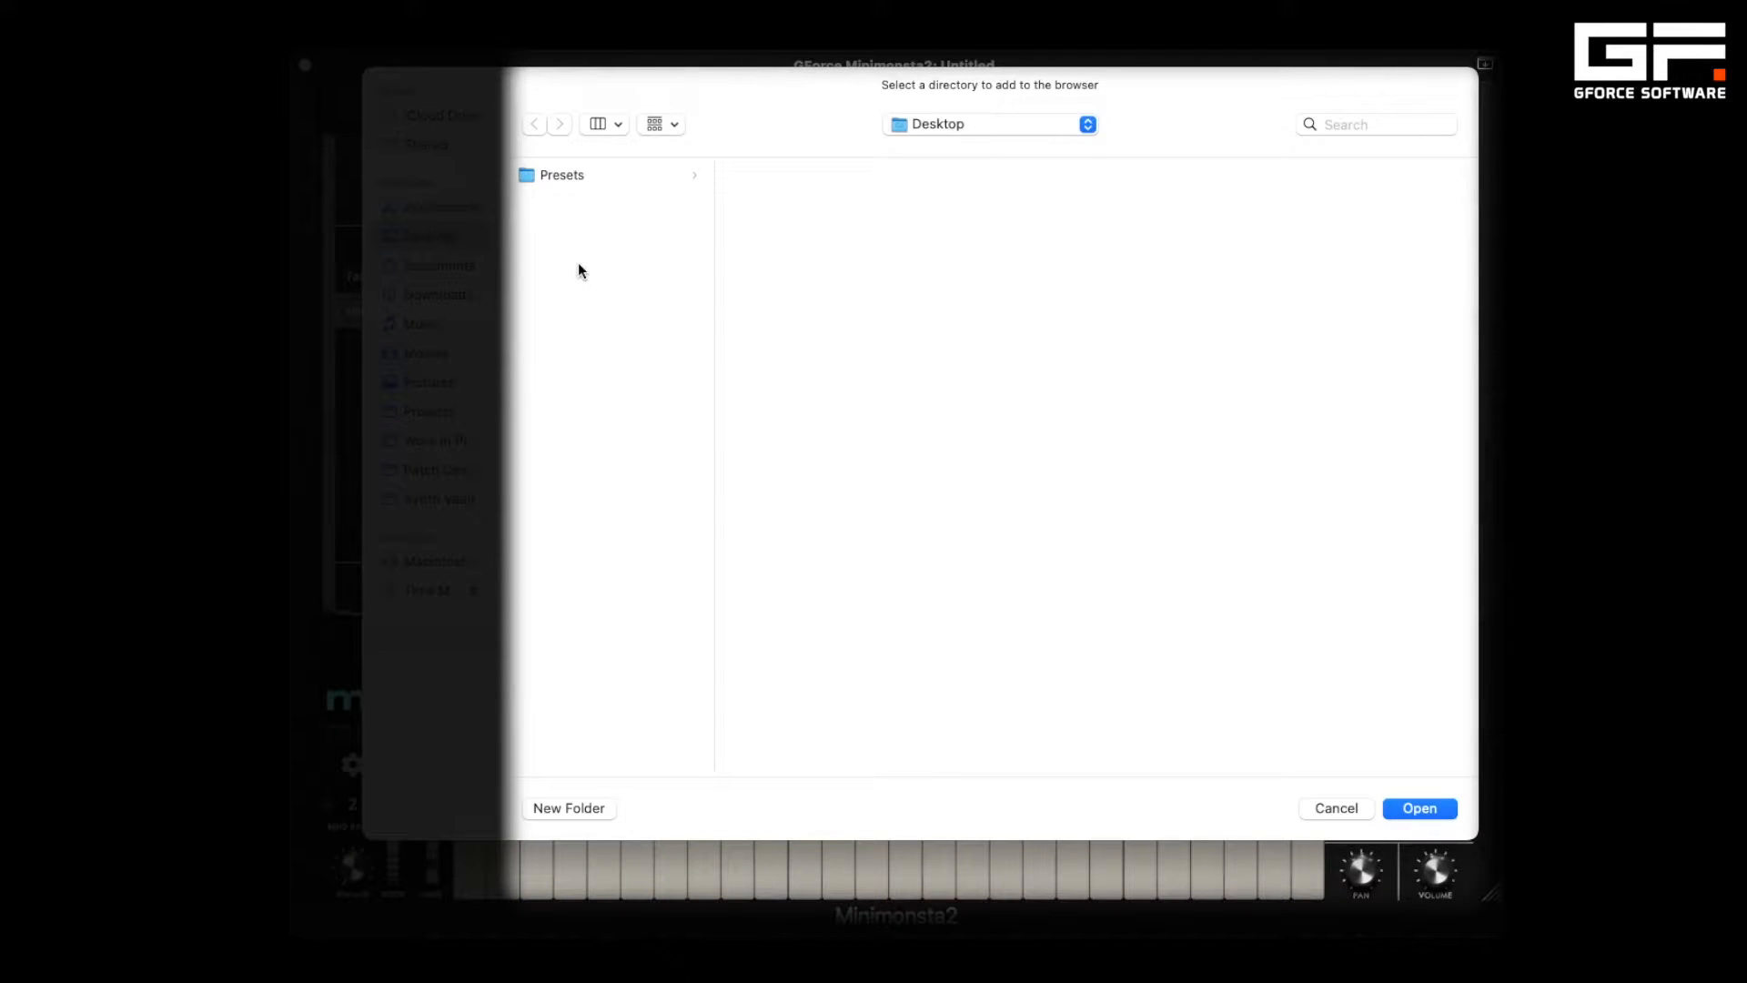
pyautogui.click(572, 185)
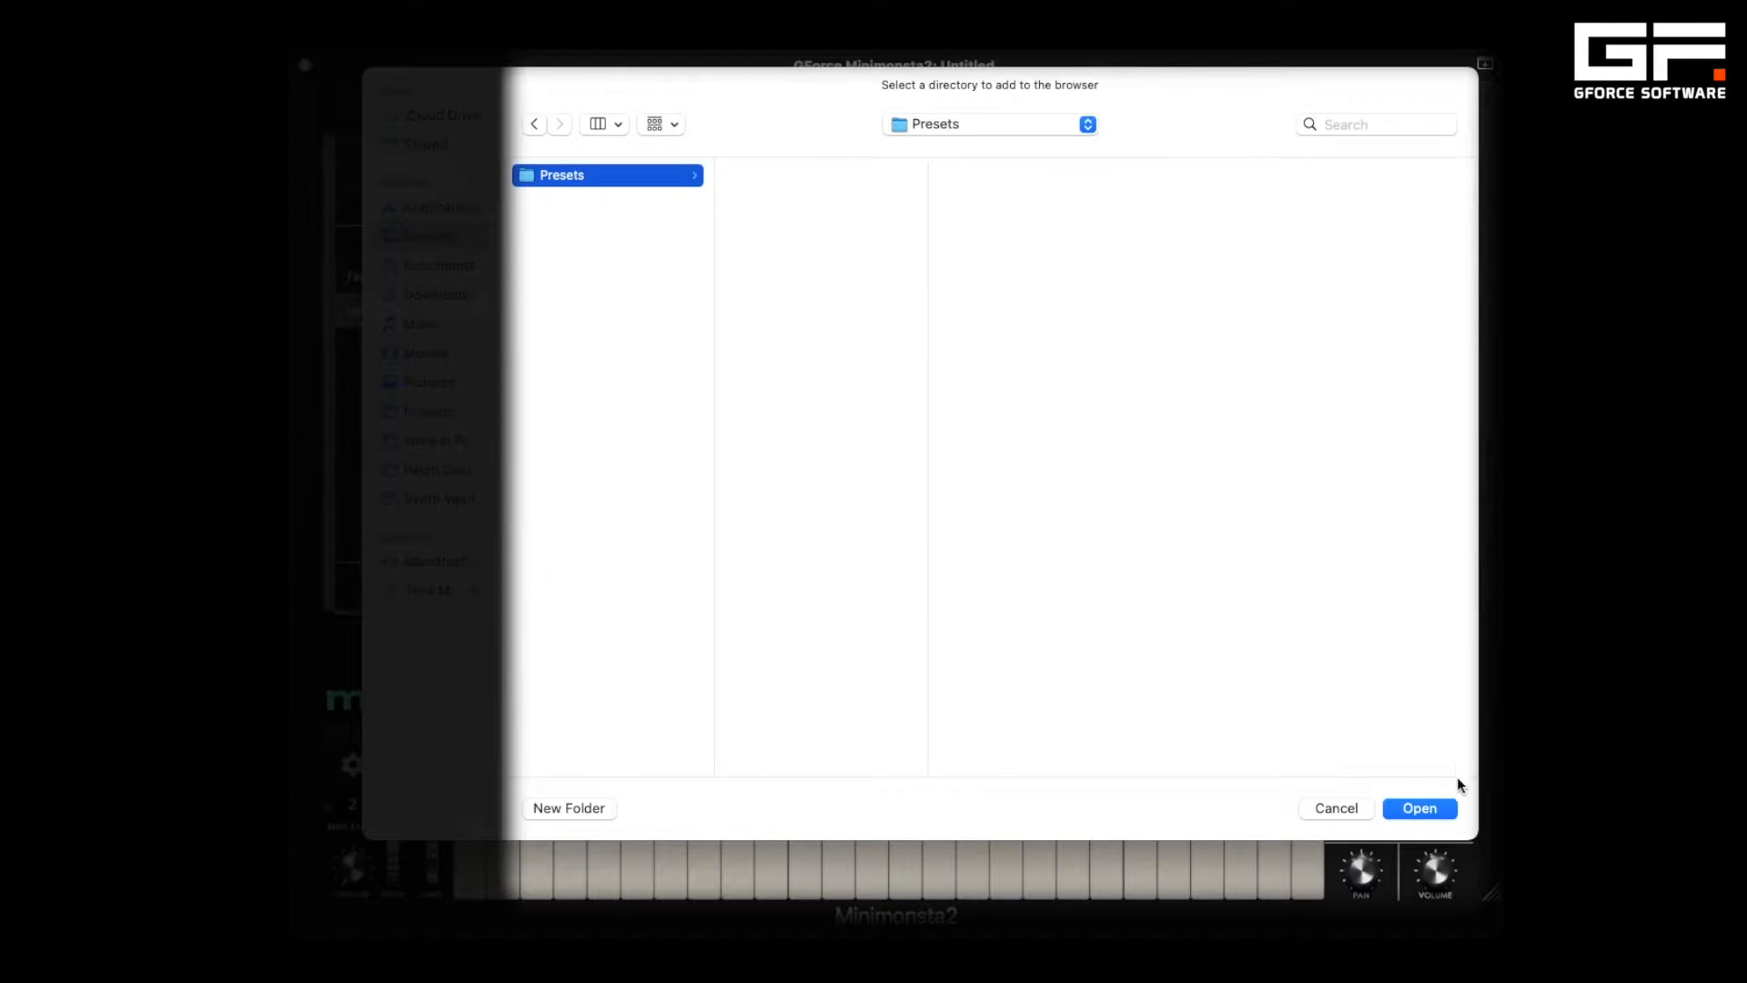
pyautogui.click(1446, 808)
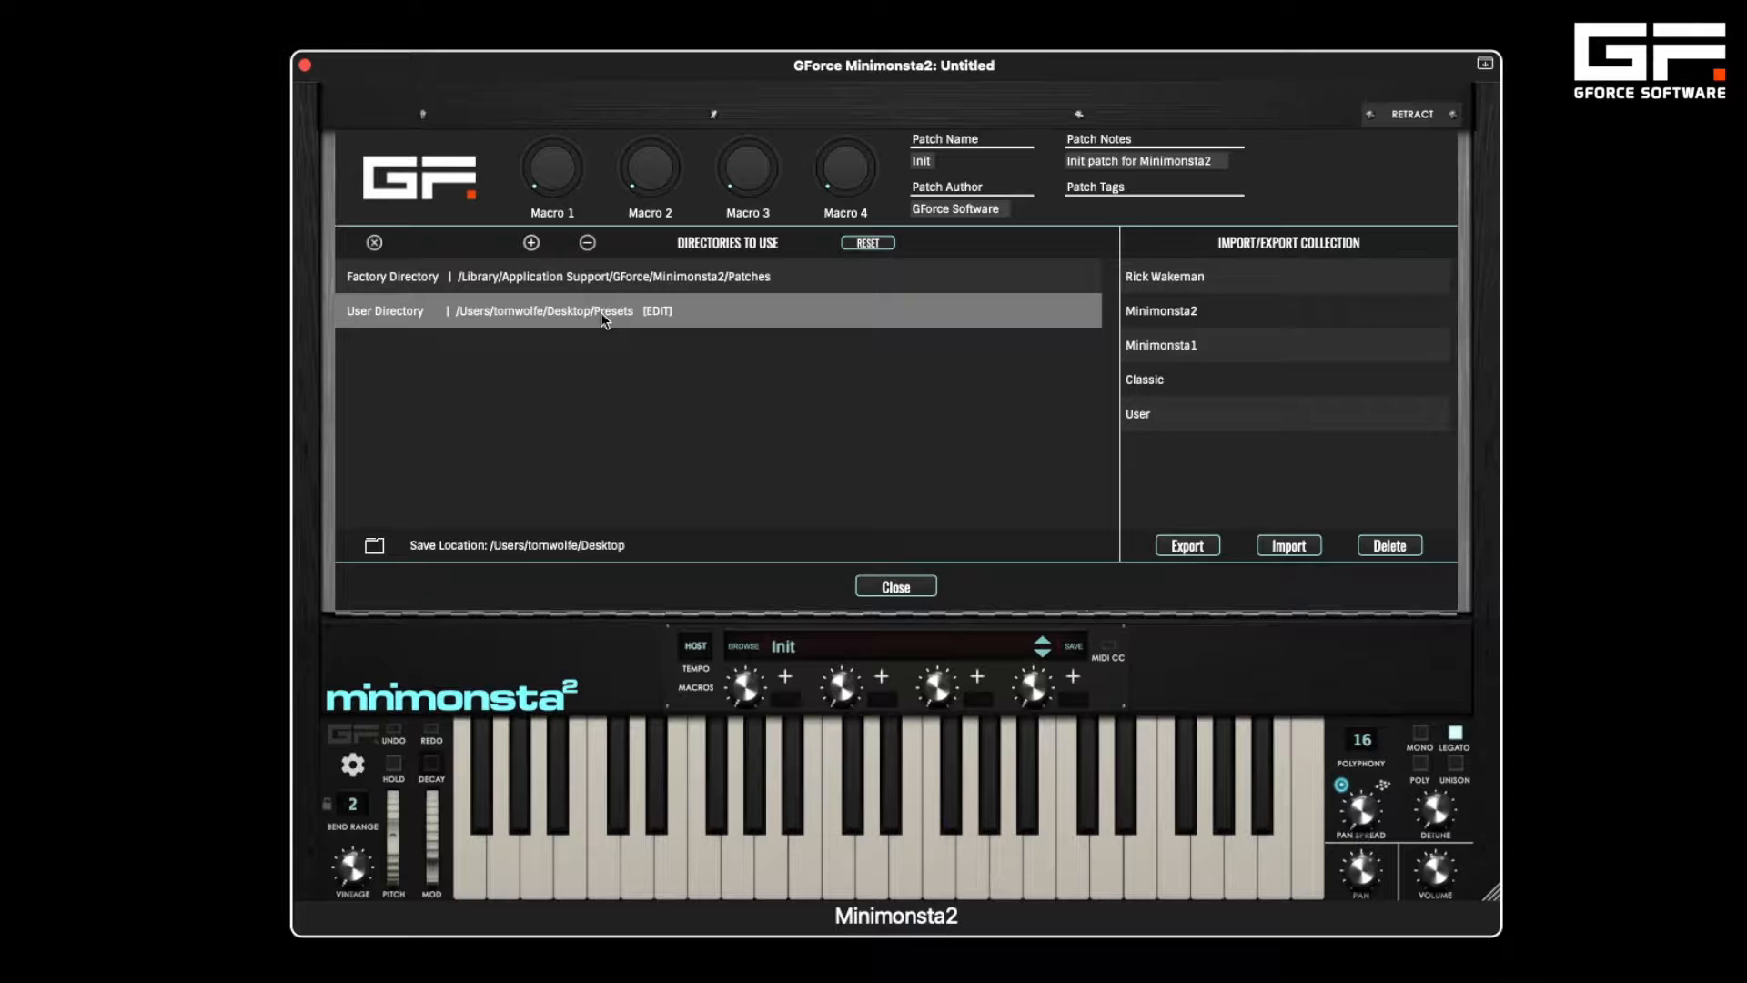
# - Reset the factory and user directories to their default locations
pyautogui.click(872, 242)
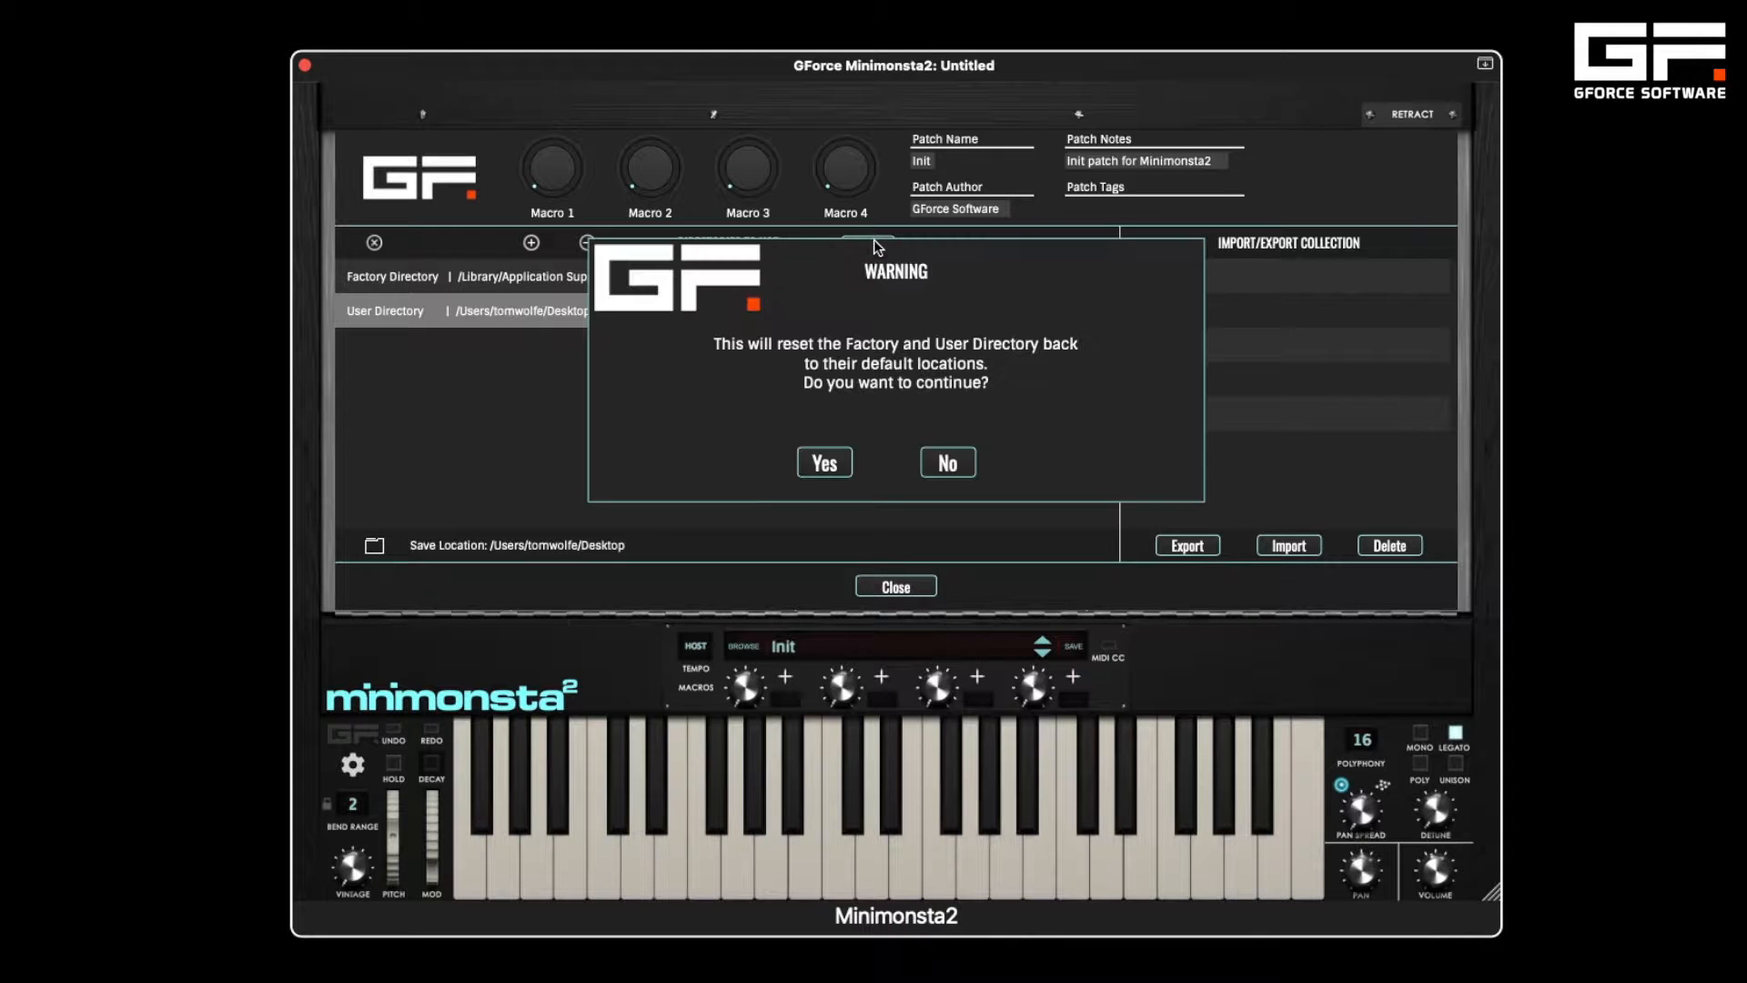
pyautogui.click(823, 461)
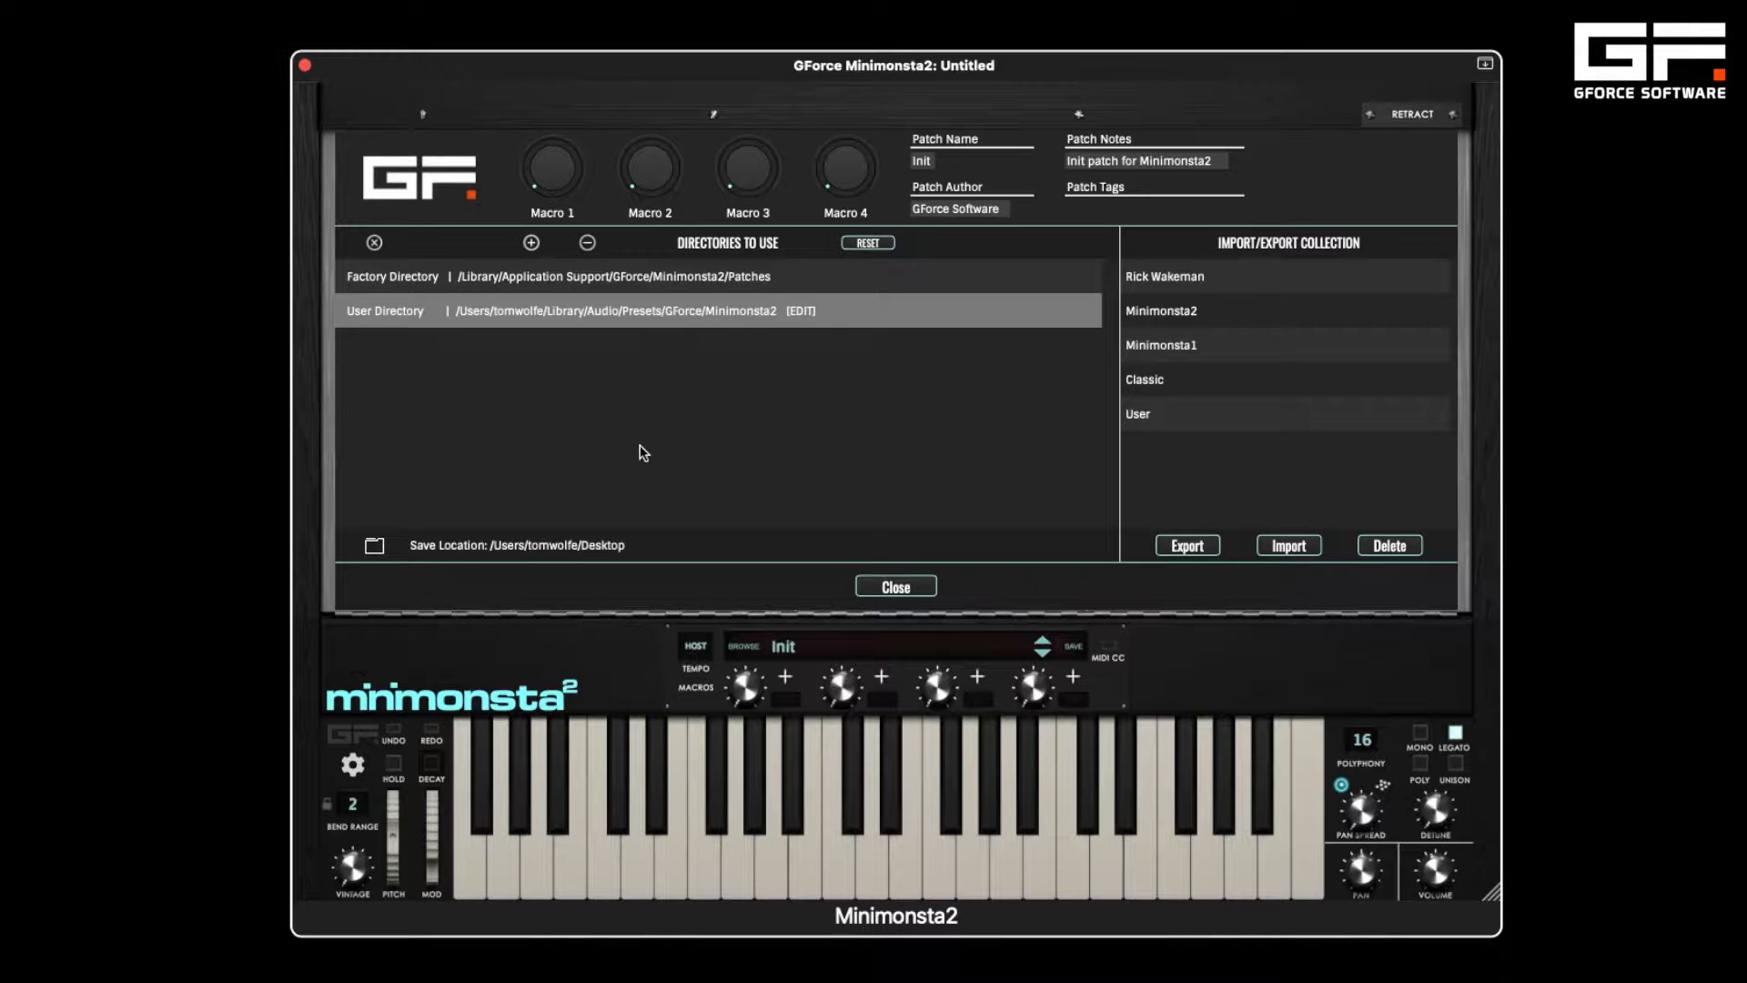
# - Set the patch save location to the Presets folder on the Desktop
pyautogui.click(375, 546)
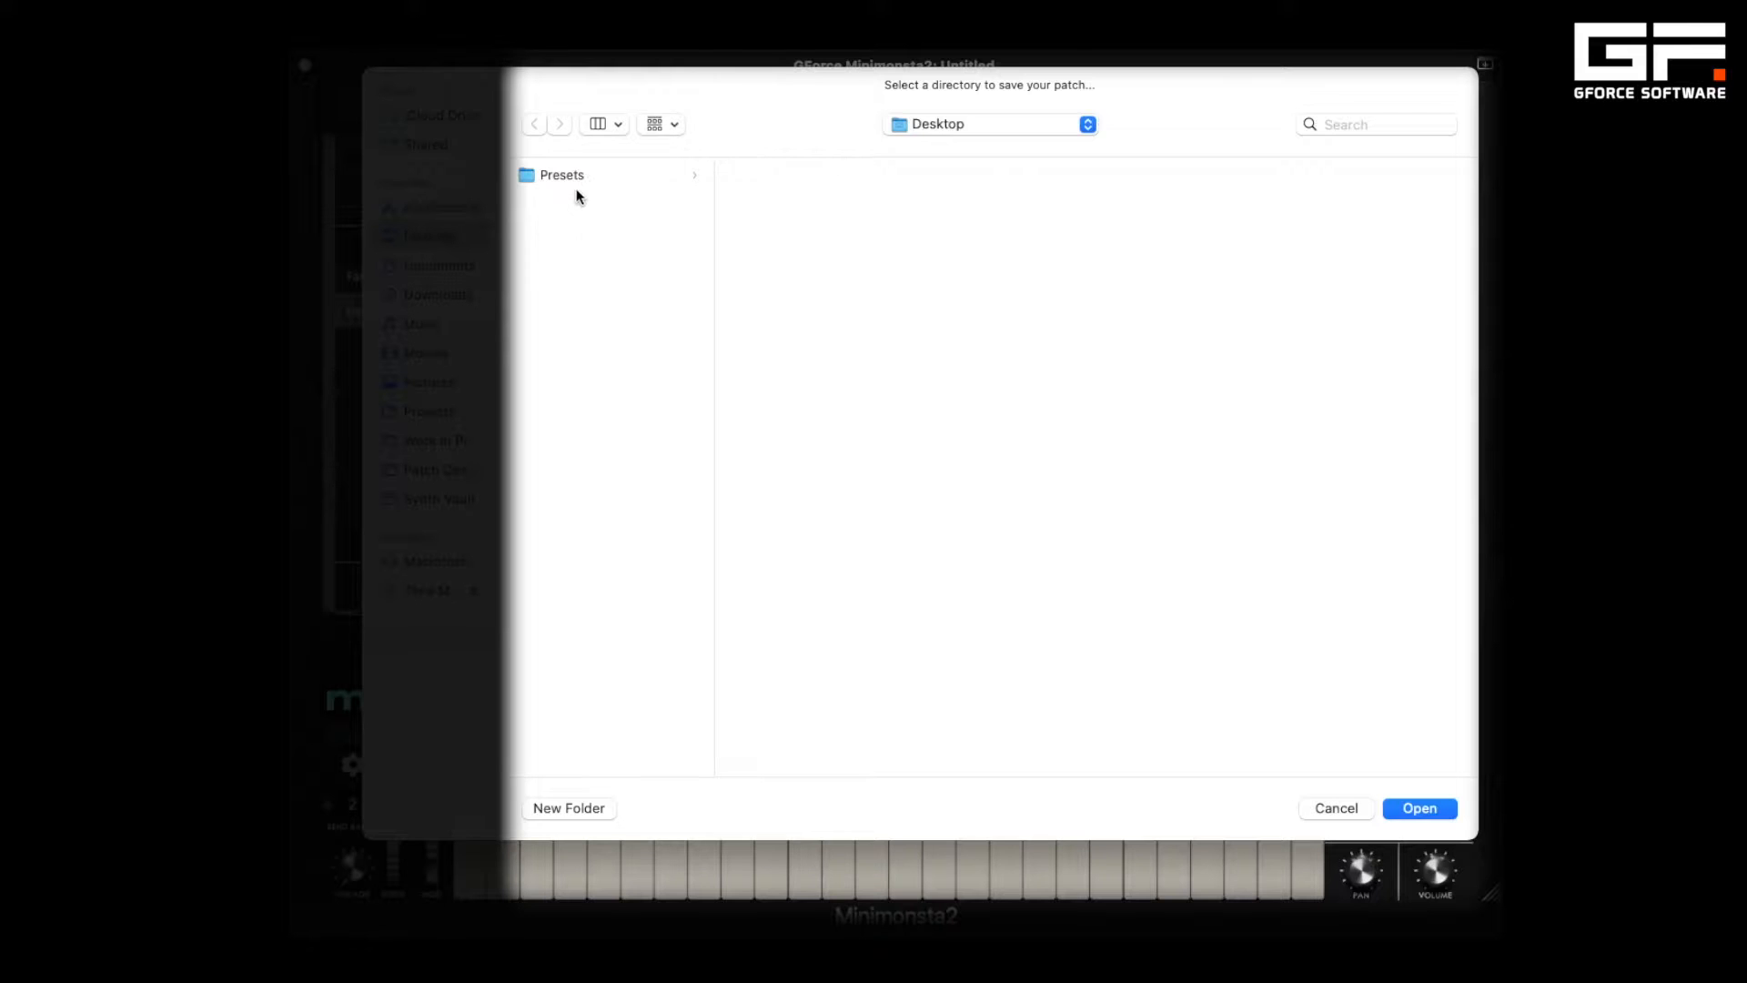
pyautogui.click(577, 178)
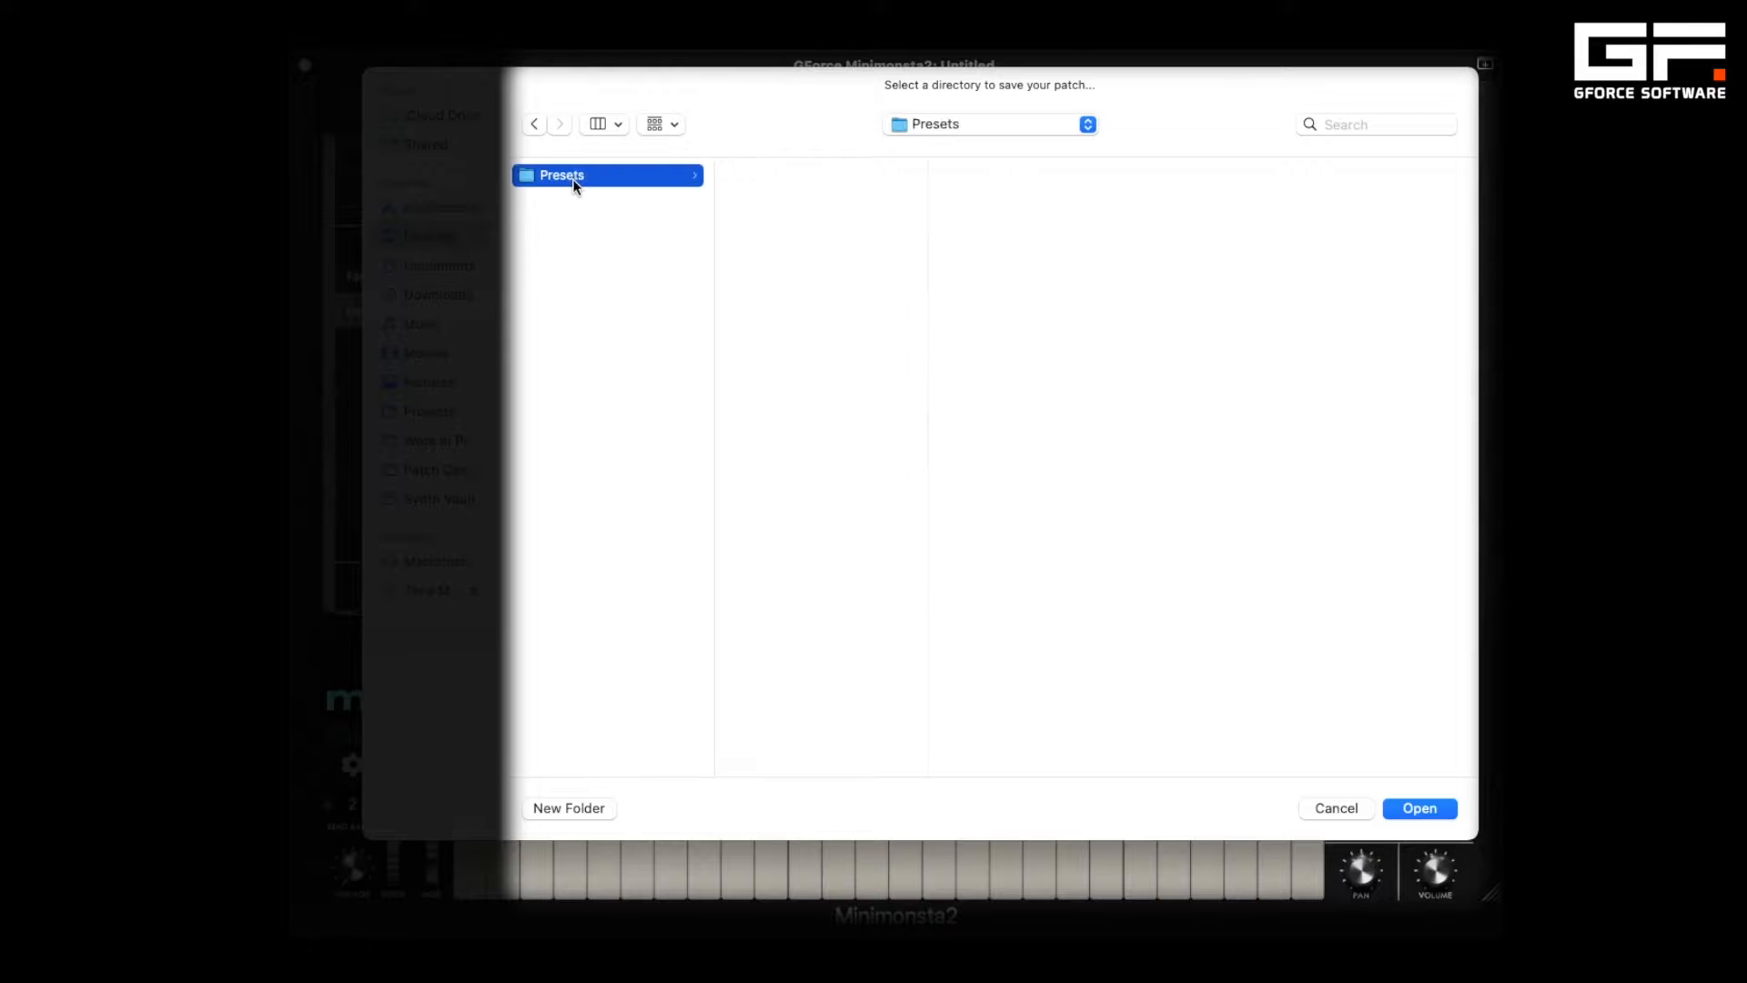
pyautogui.click(1418, 808)
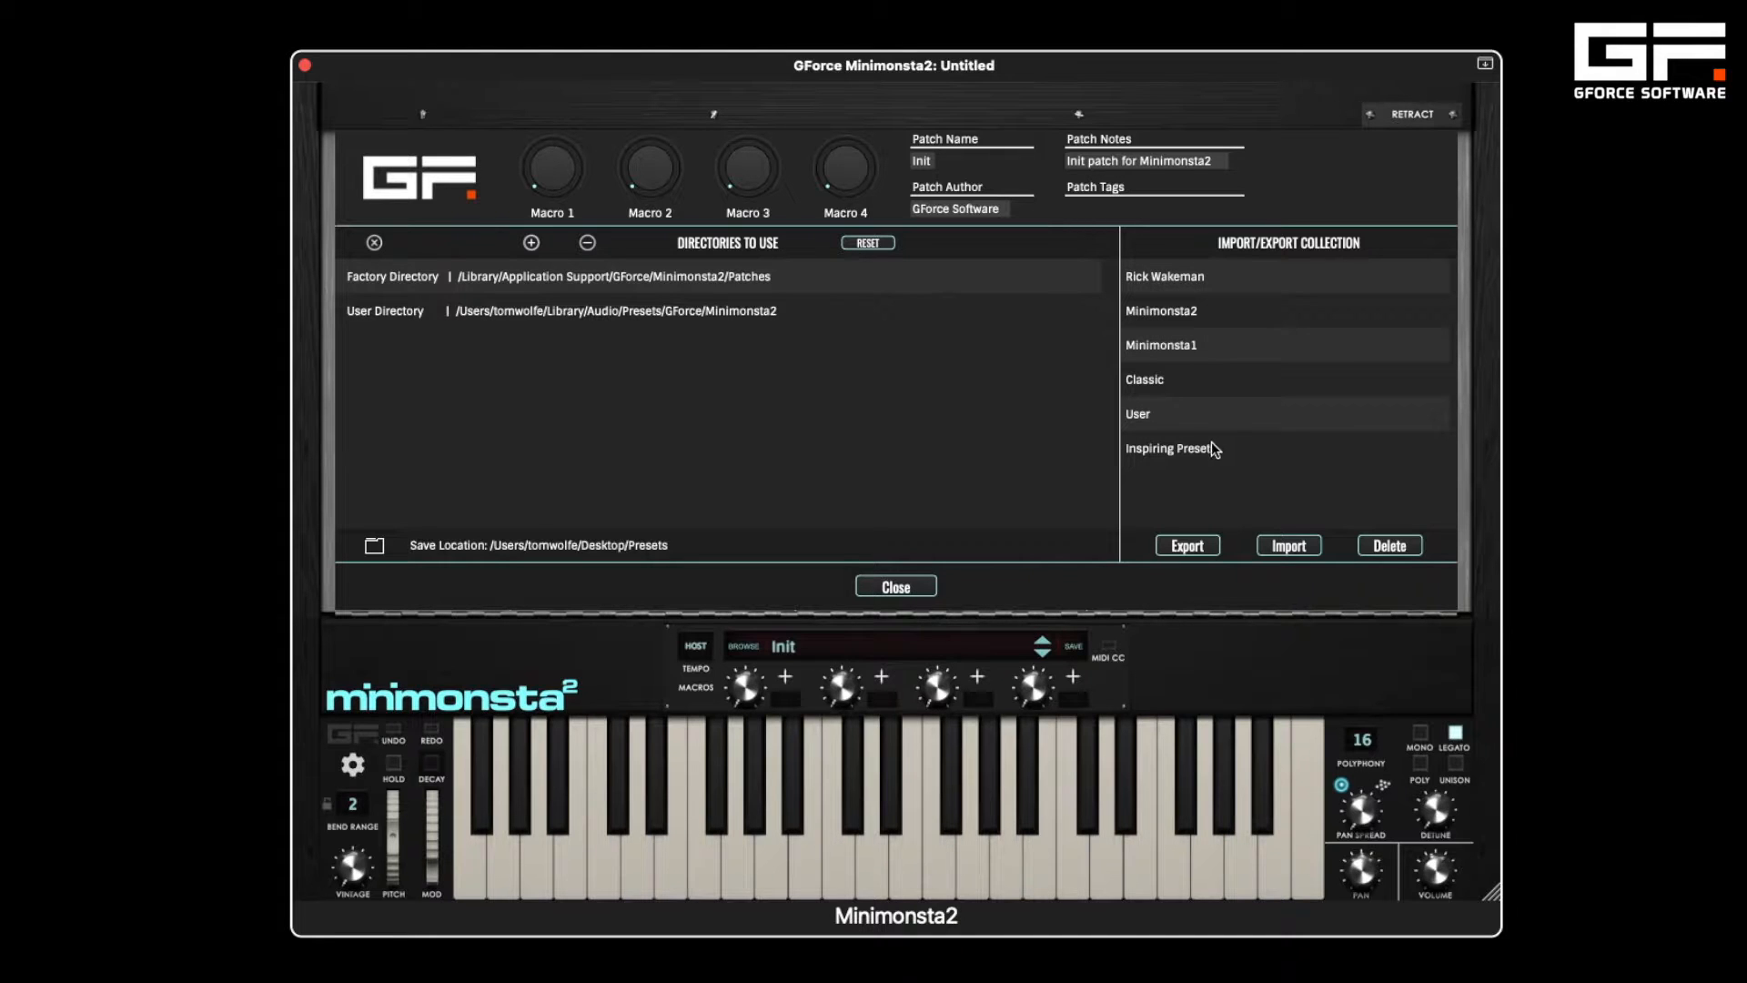
# - Export the Inspiring Presets collection to the Desktop under the name Inspiring Presets
pyautogui.click(1207, 446)
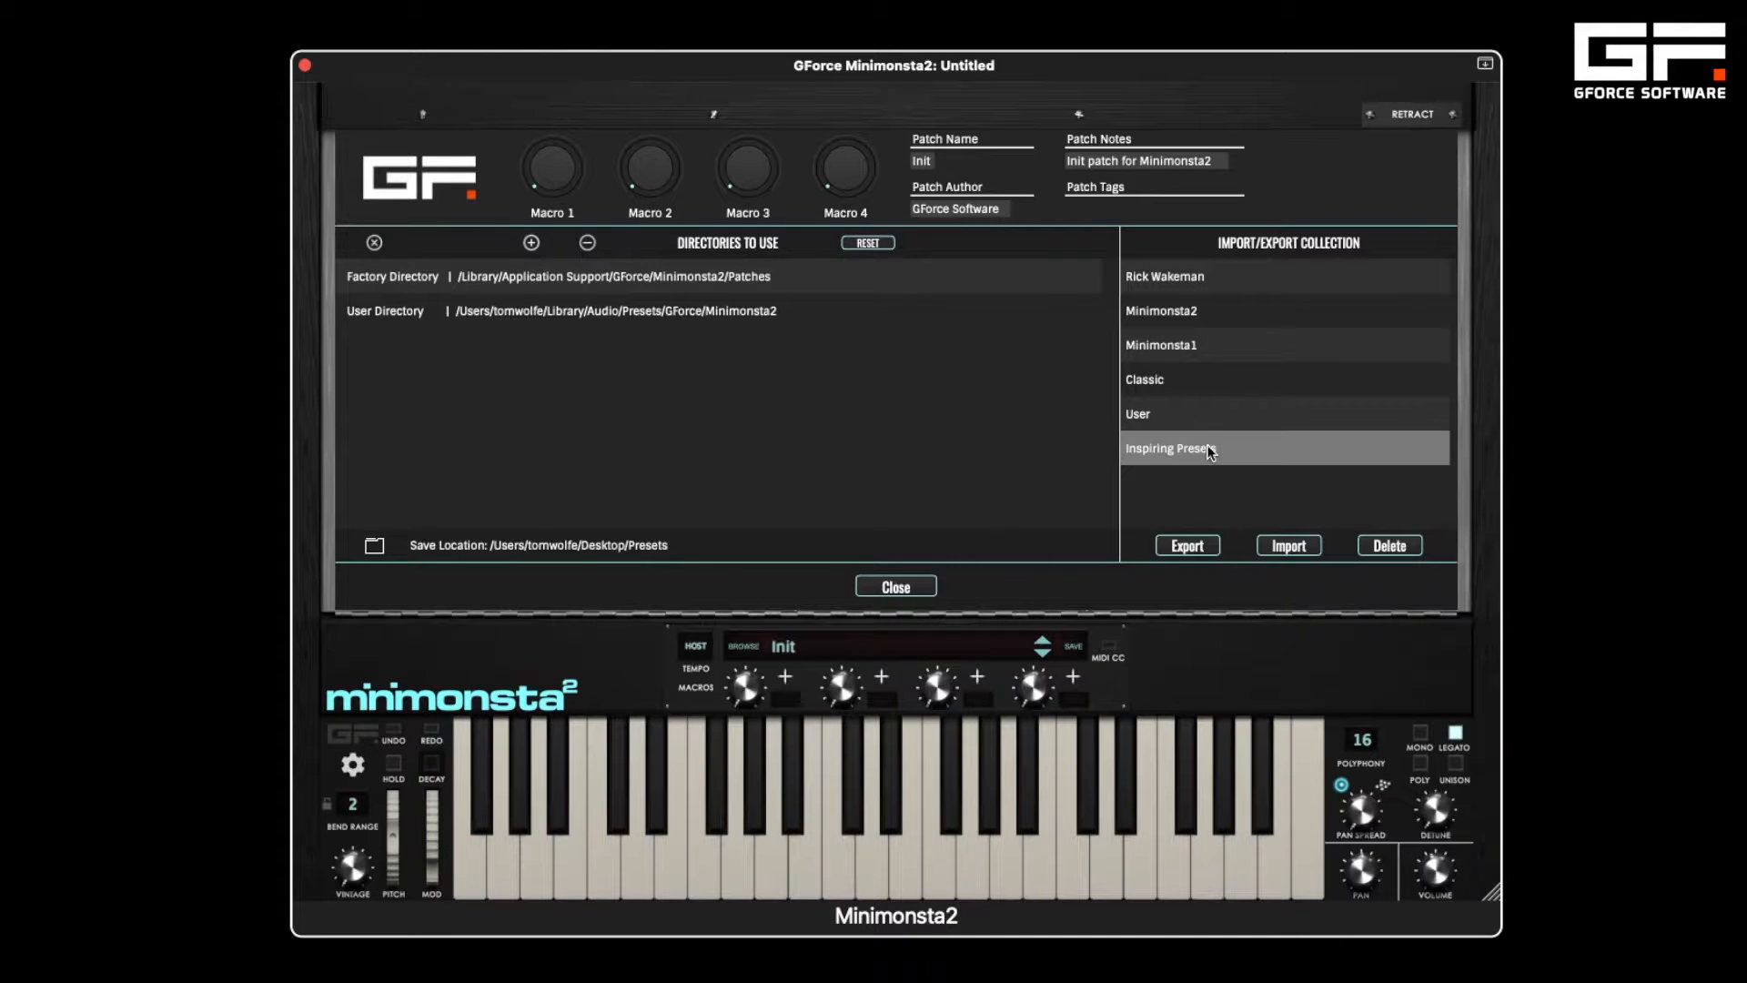
pyautogui.click(1187, 545)
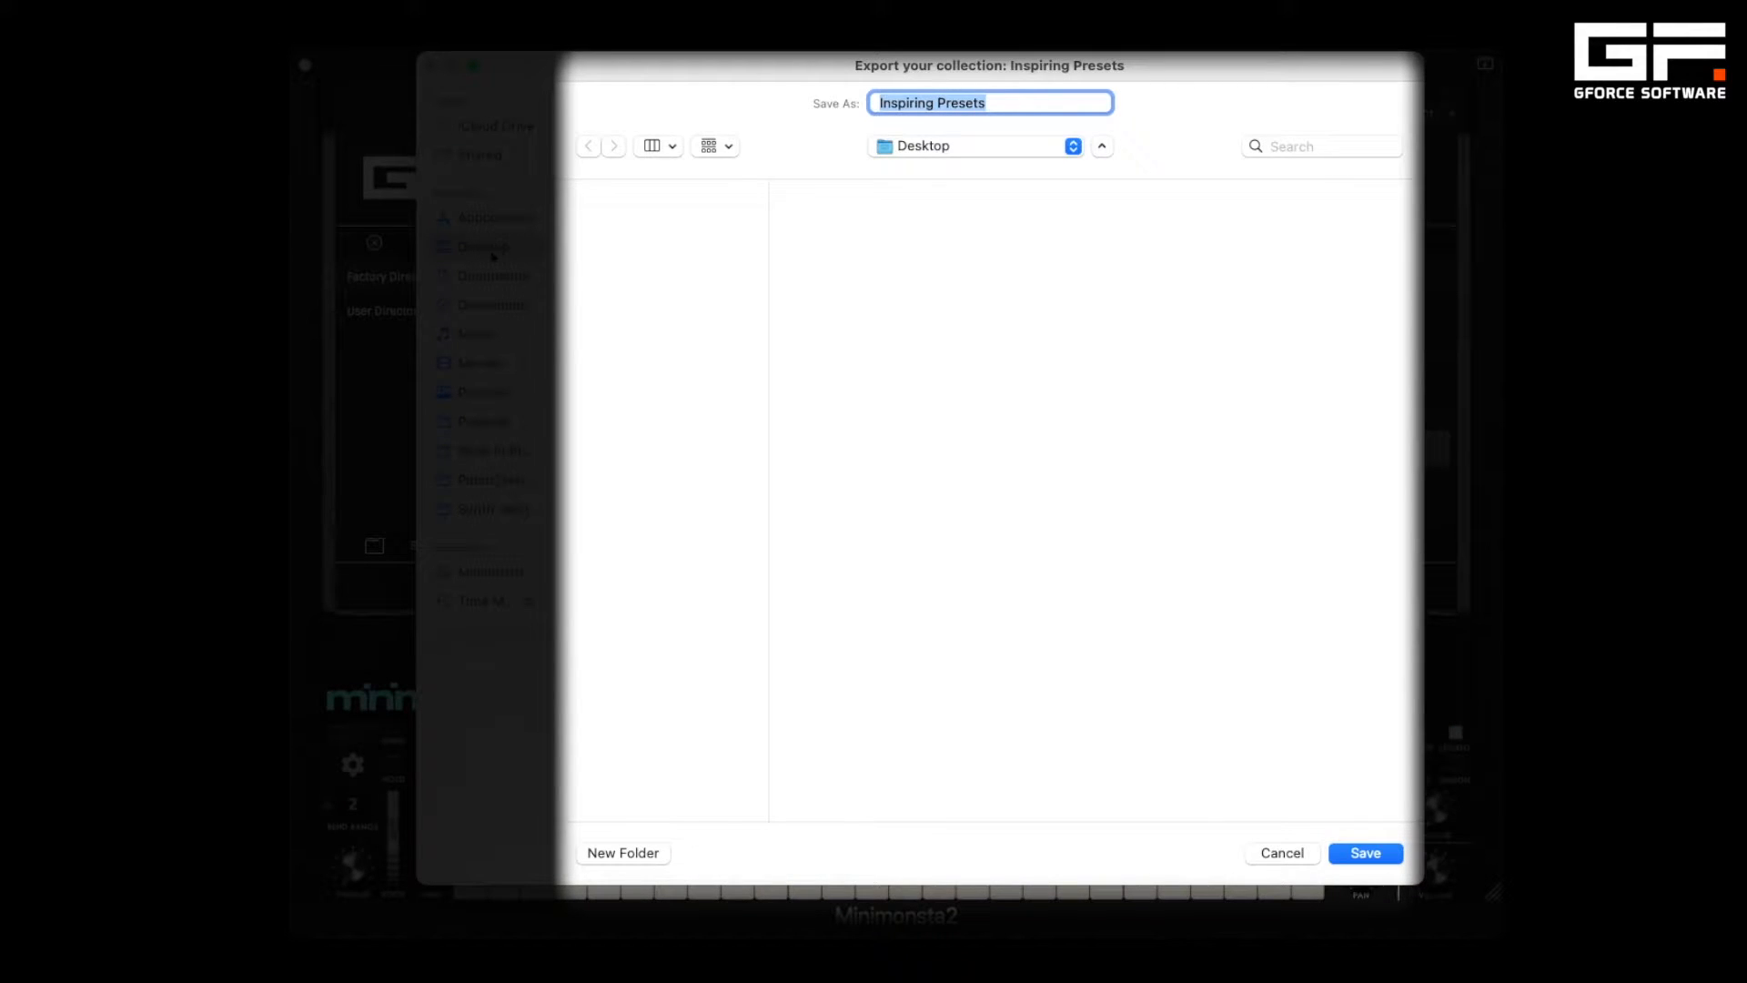
pyautogui.click(1369, 854)
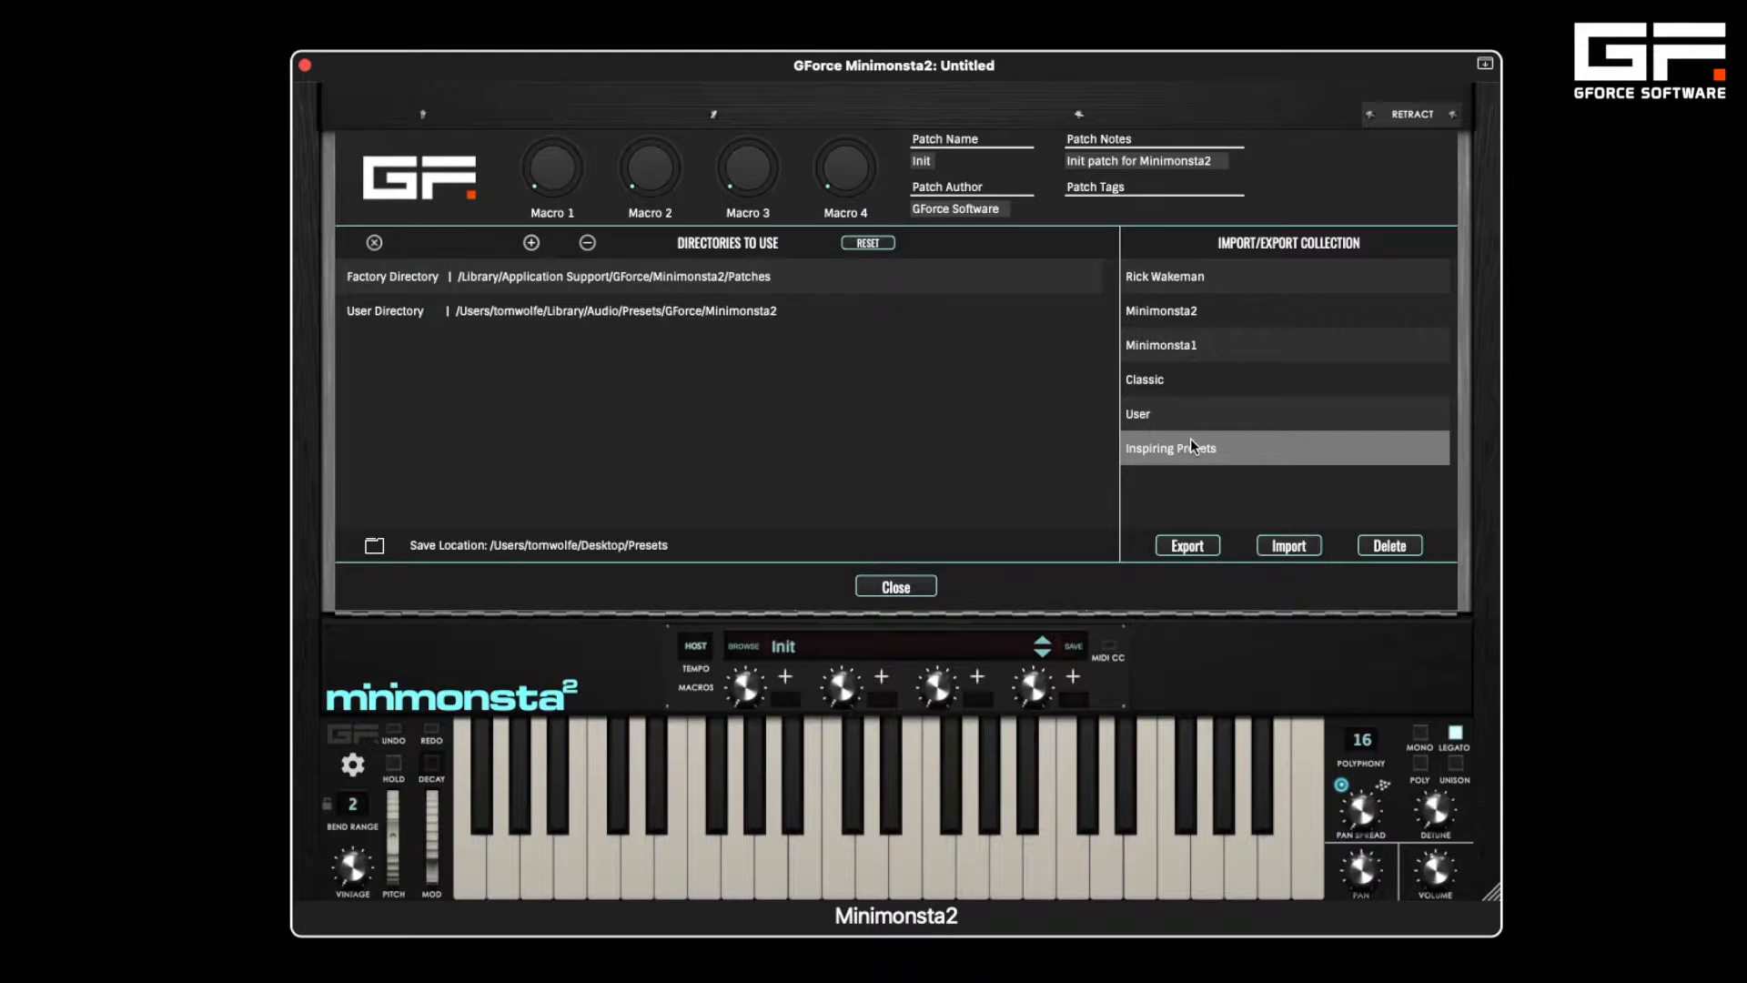
# - Delete the Inspiring Presets collection
pyautogui.click(1385, 546)
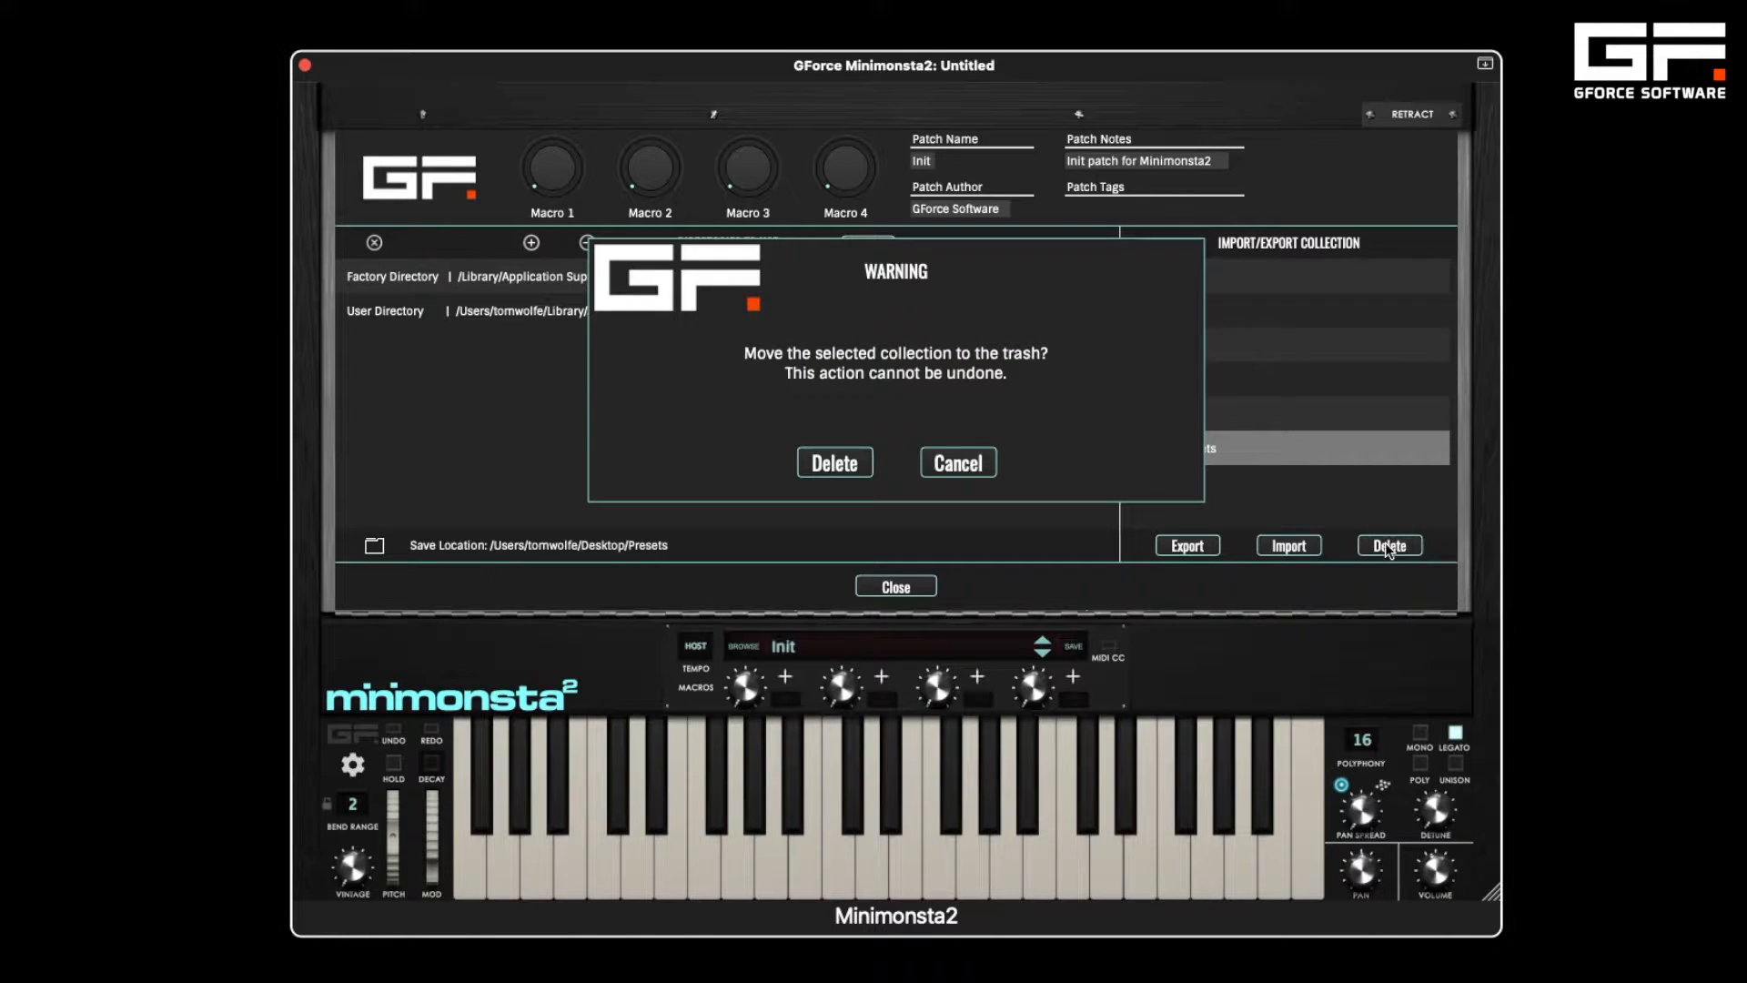
pyautogui.click(835, 462)
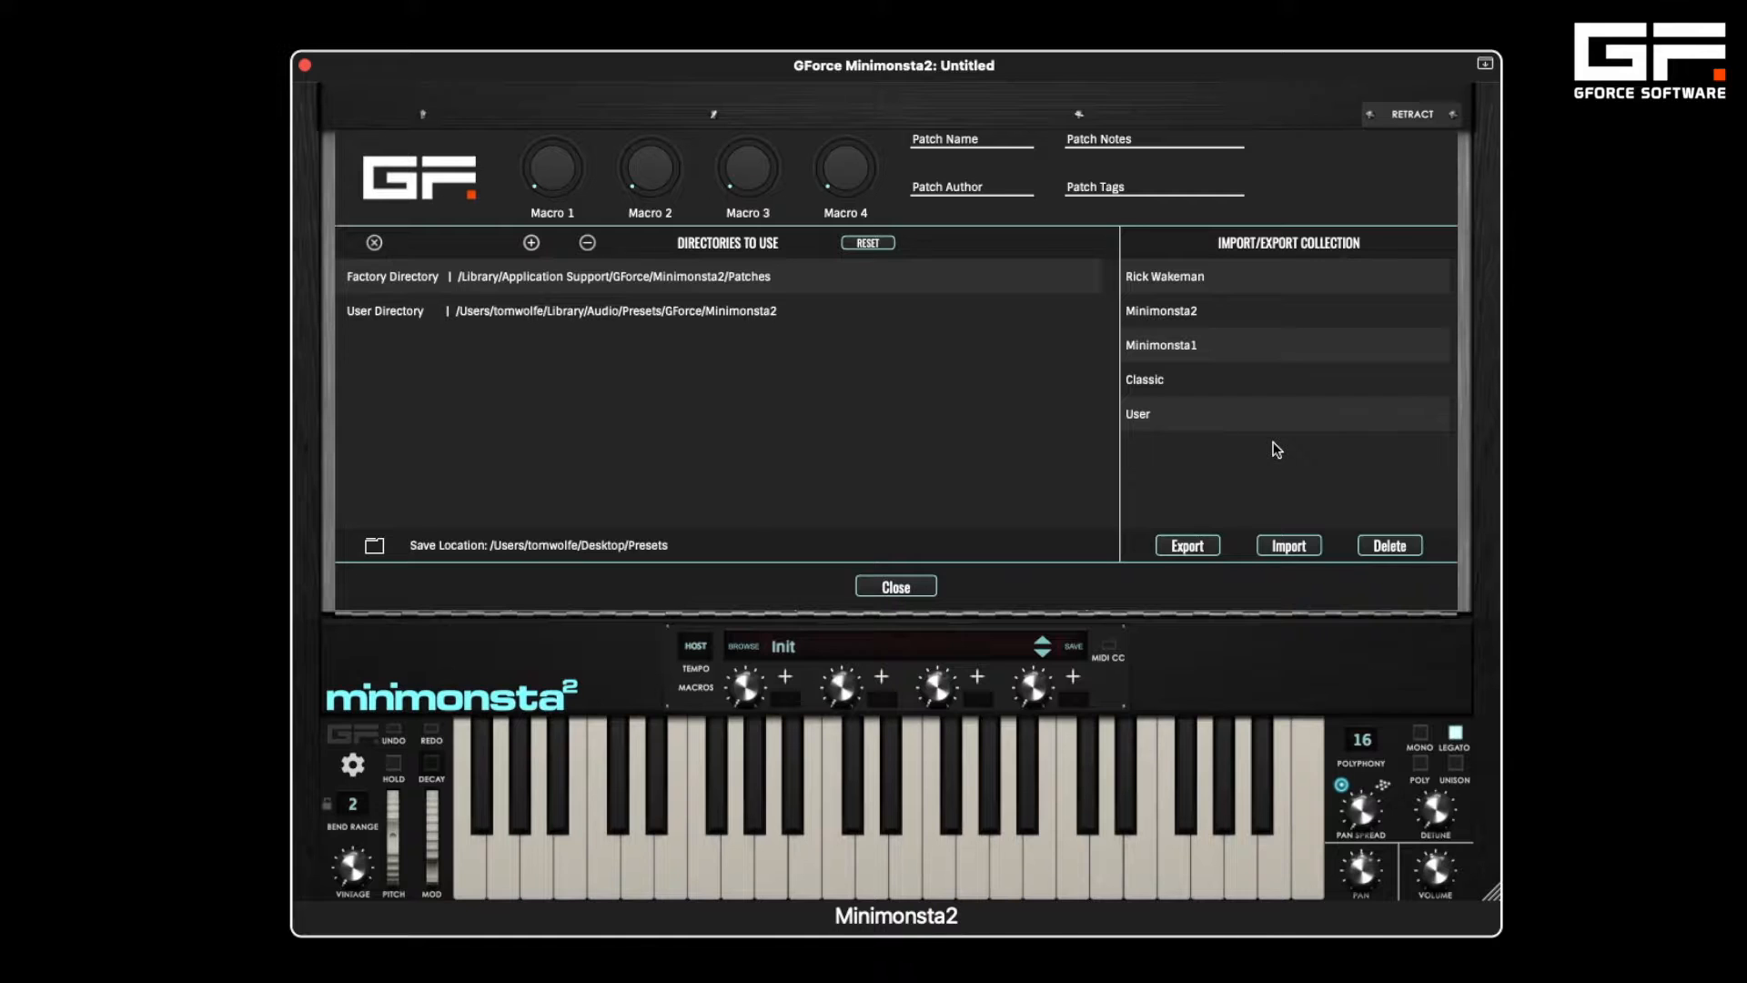
# - Import the collection file Inspiring Presets.mmv2Col from the Desktop
pyautogui.click(1296, 544)
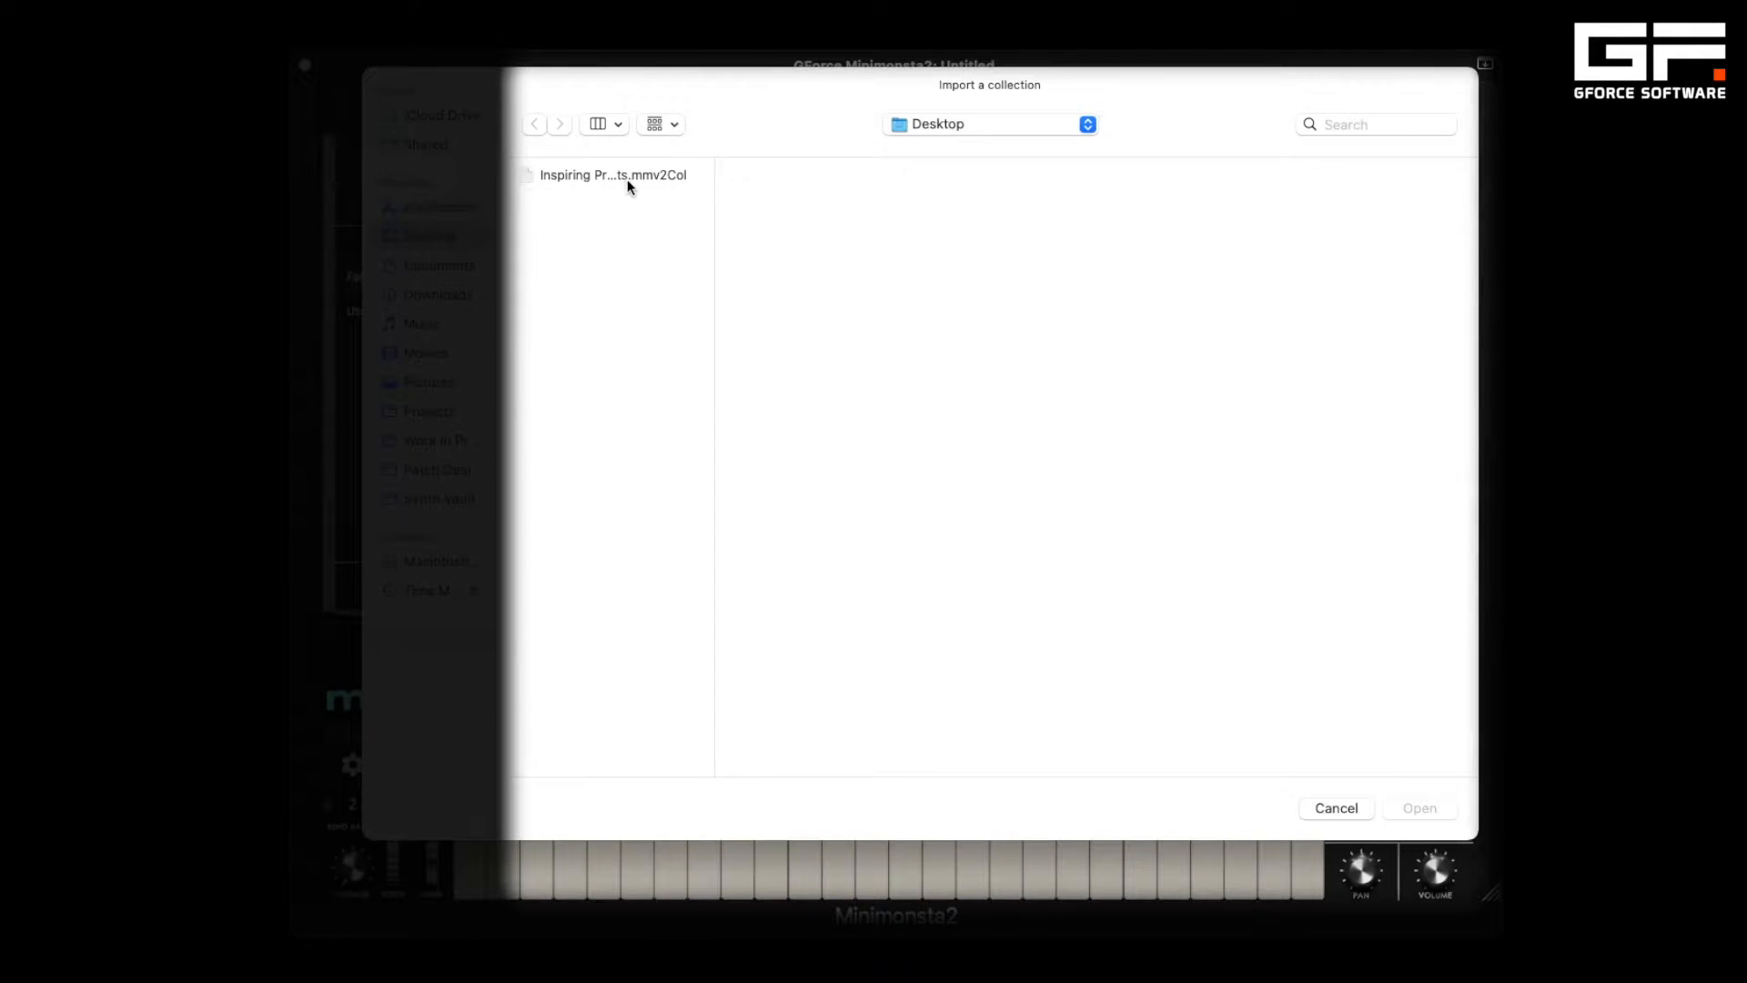
pyautogui.click(671, 176)
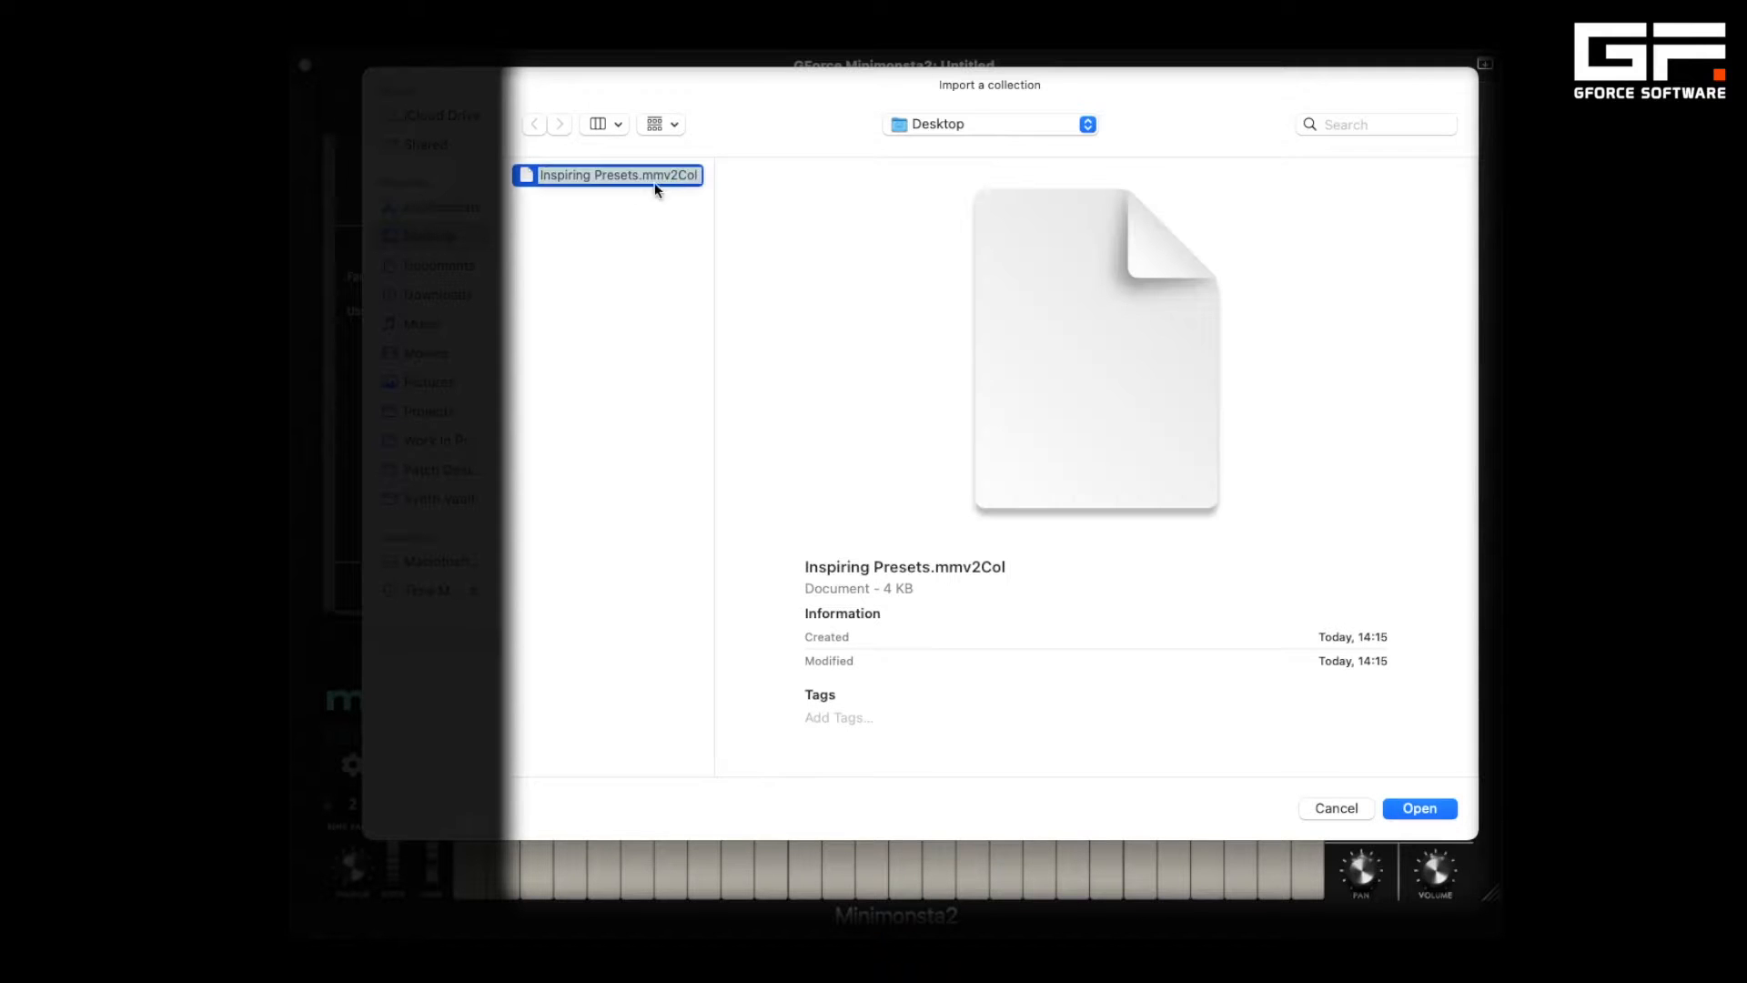
pyautogui.click(1434, 807)
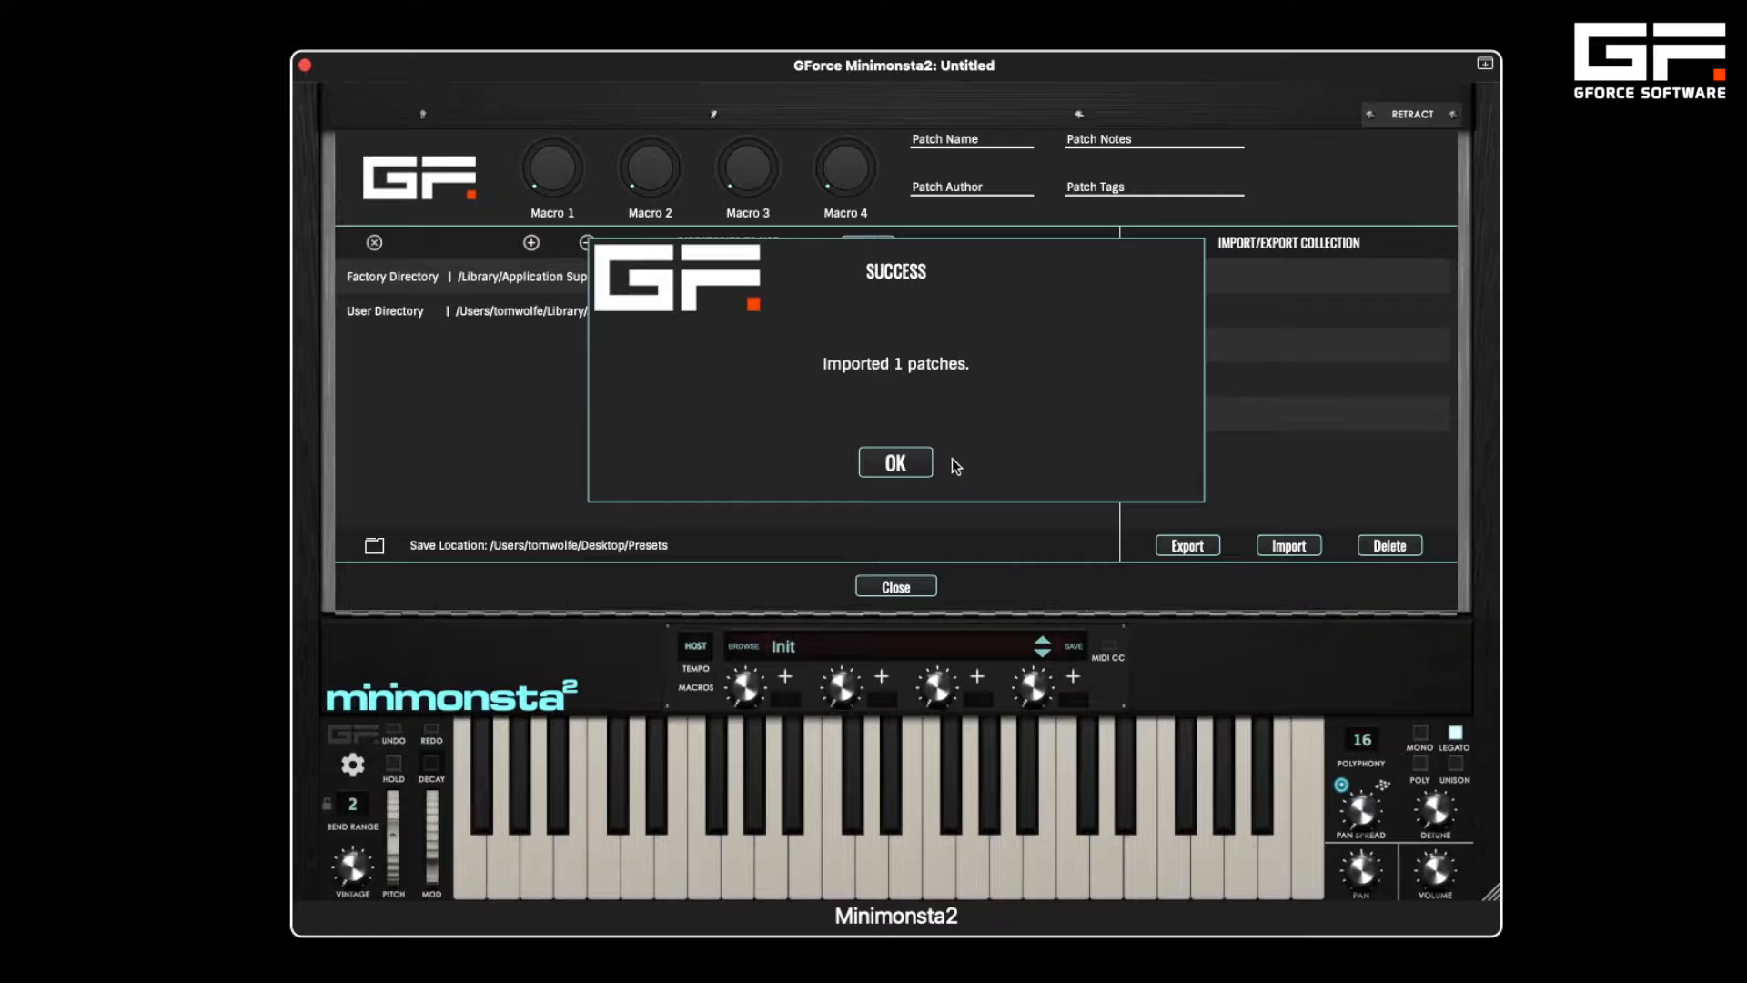
pyautogui.click(922, 459)
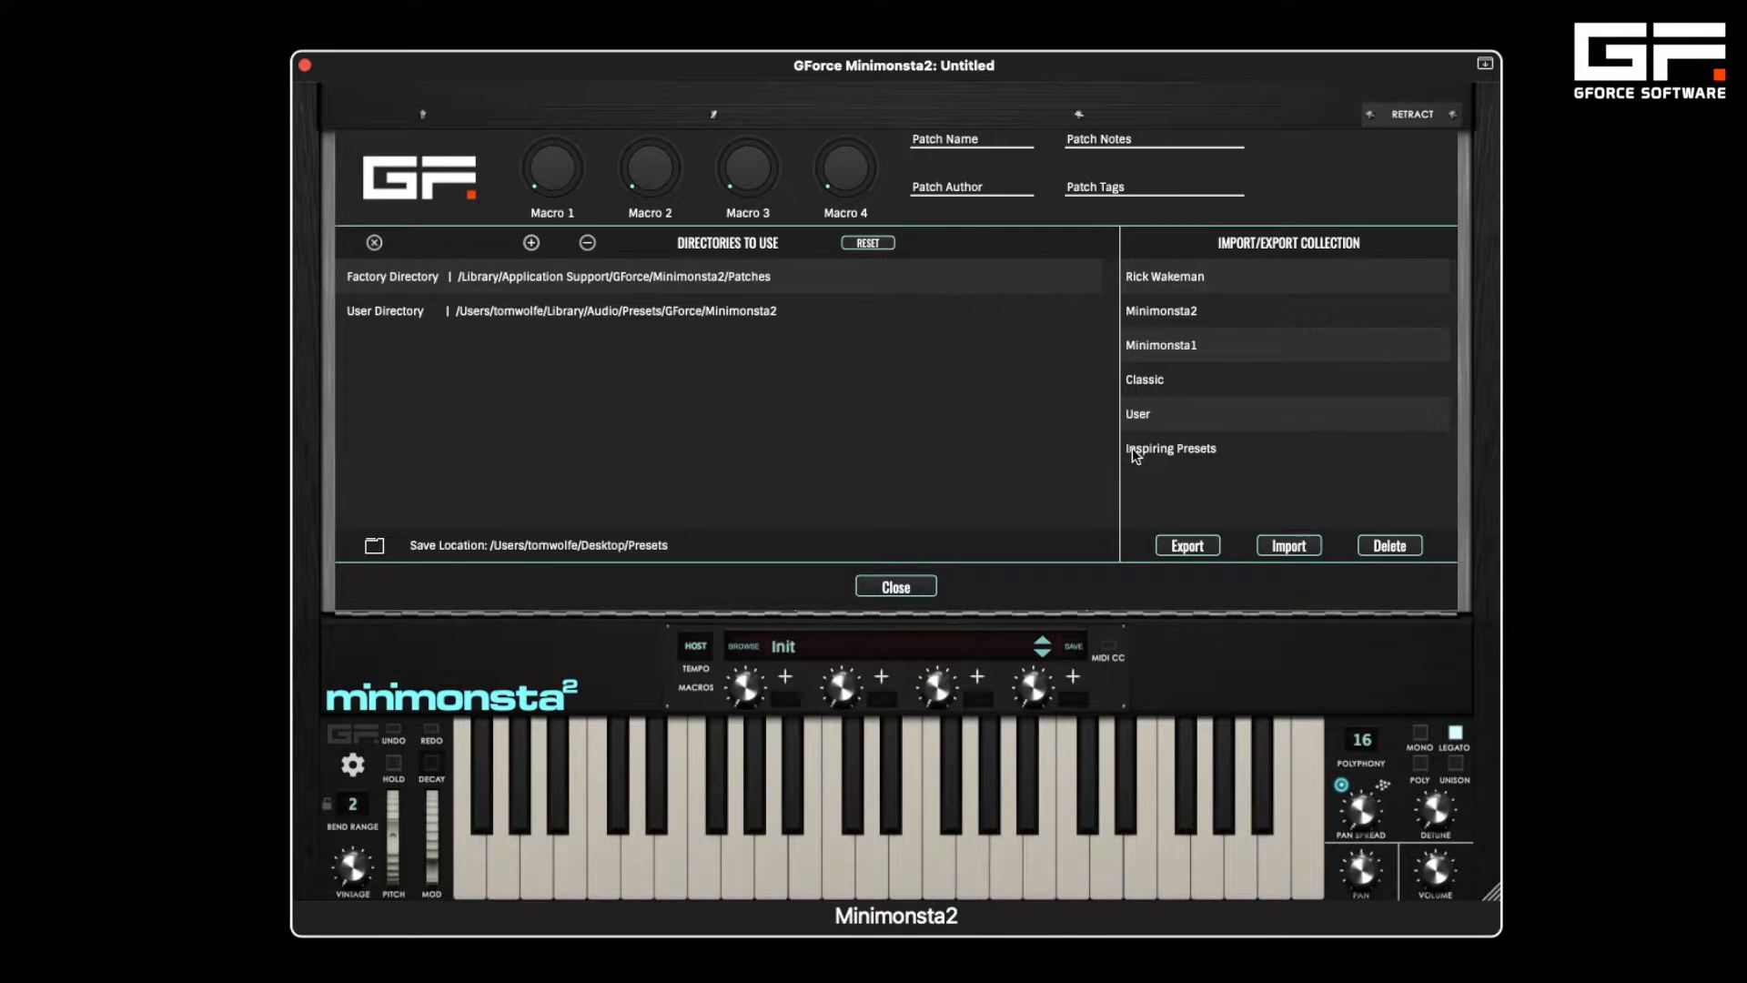
# - Return to the patch browser and load the Inspiring Bass patch from the Inspiring Presets collection
pyautogui.click(375, 243)
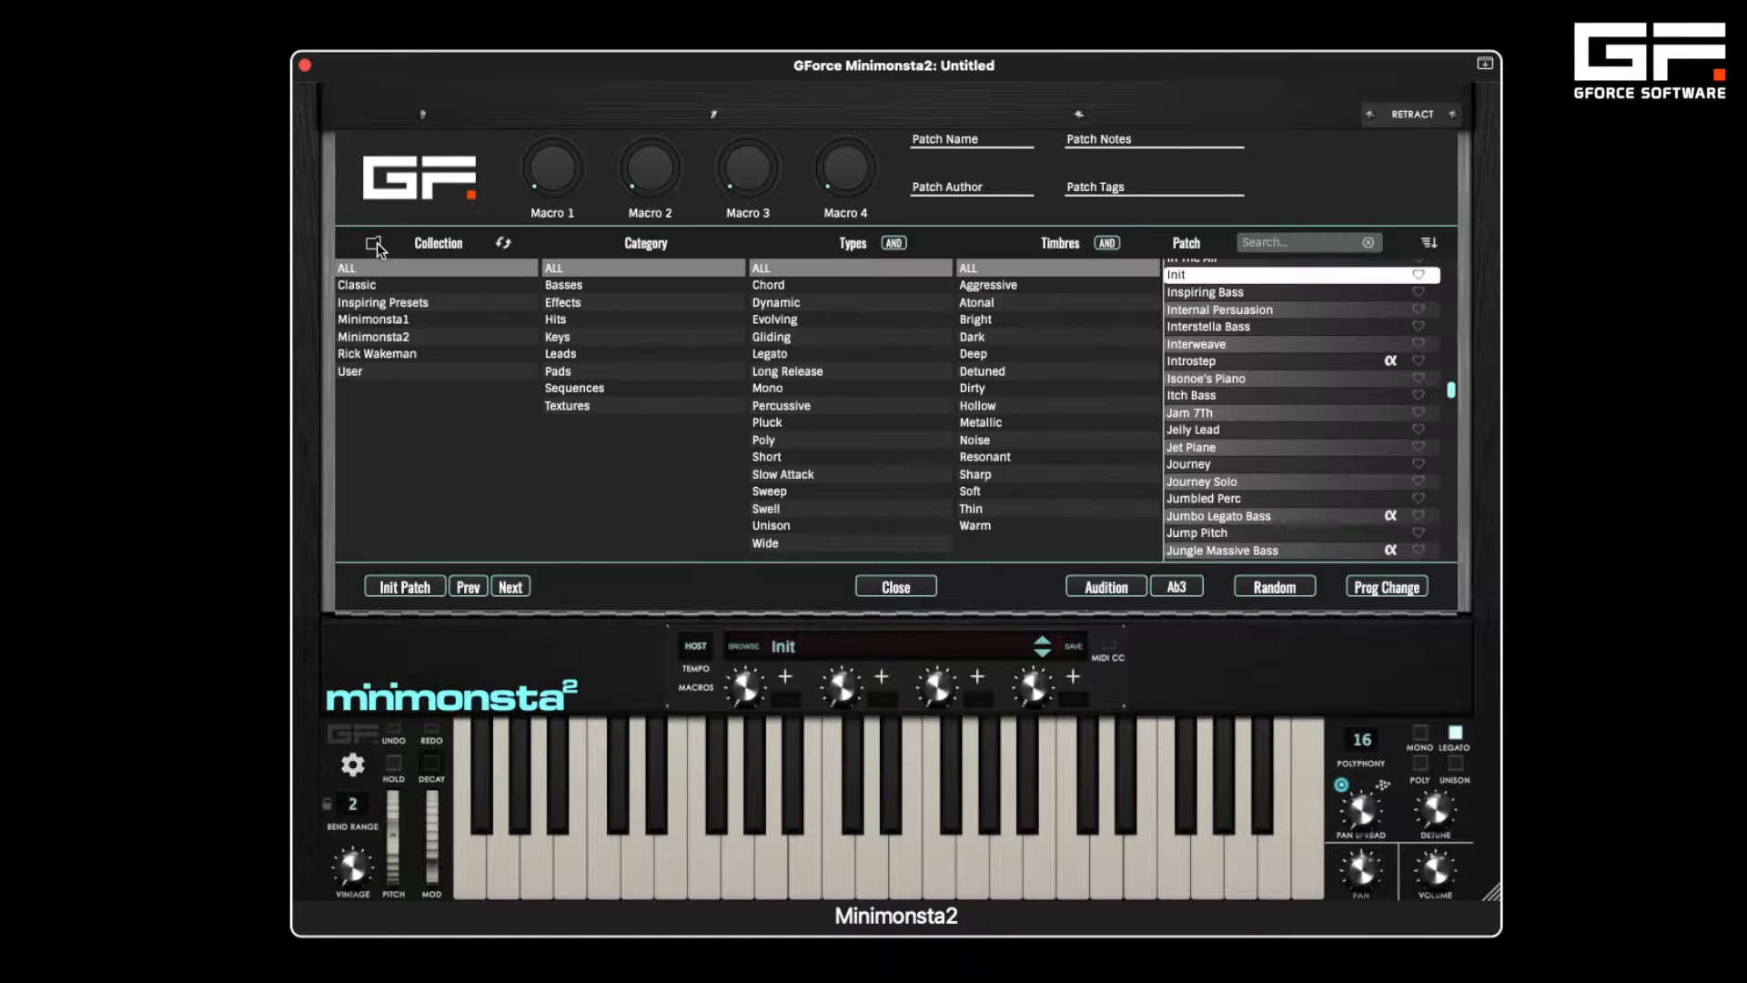
pyautogui.click(401, 307)
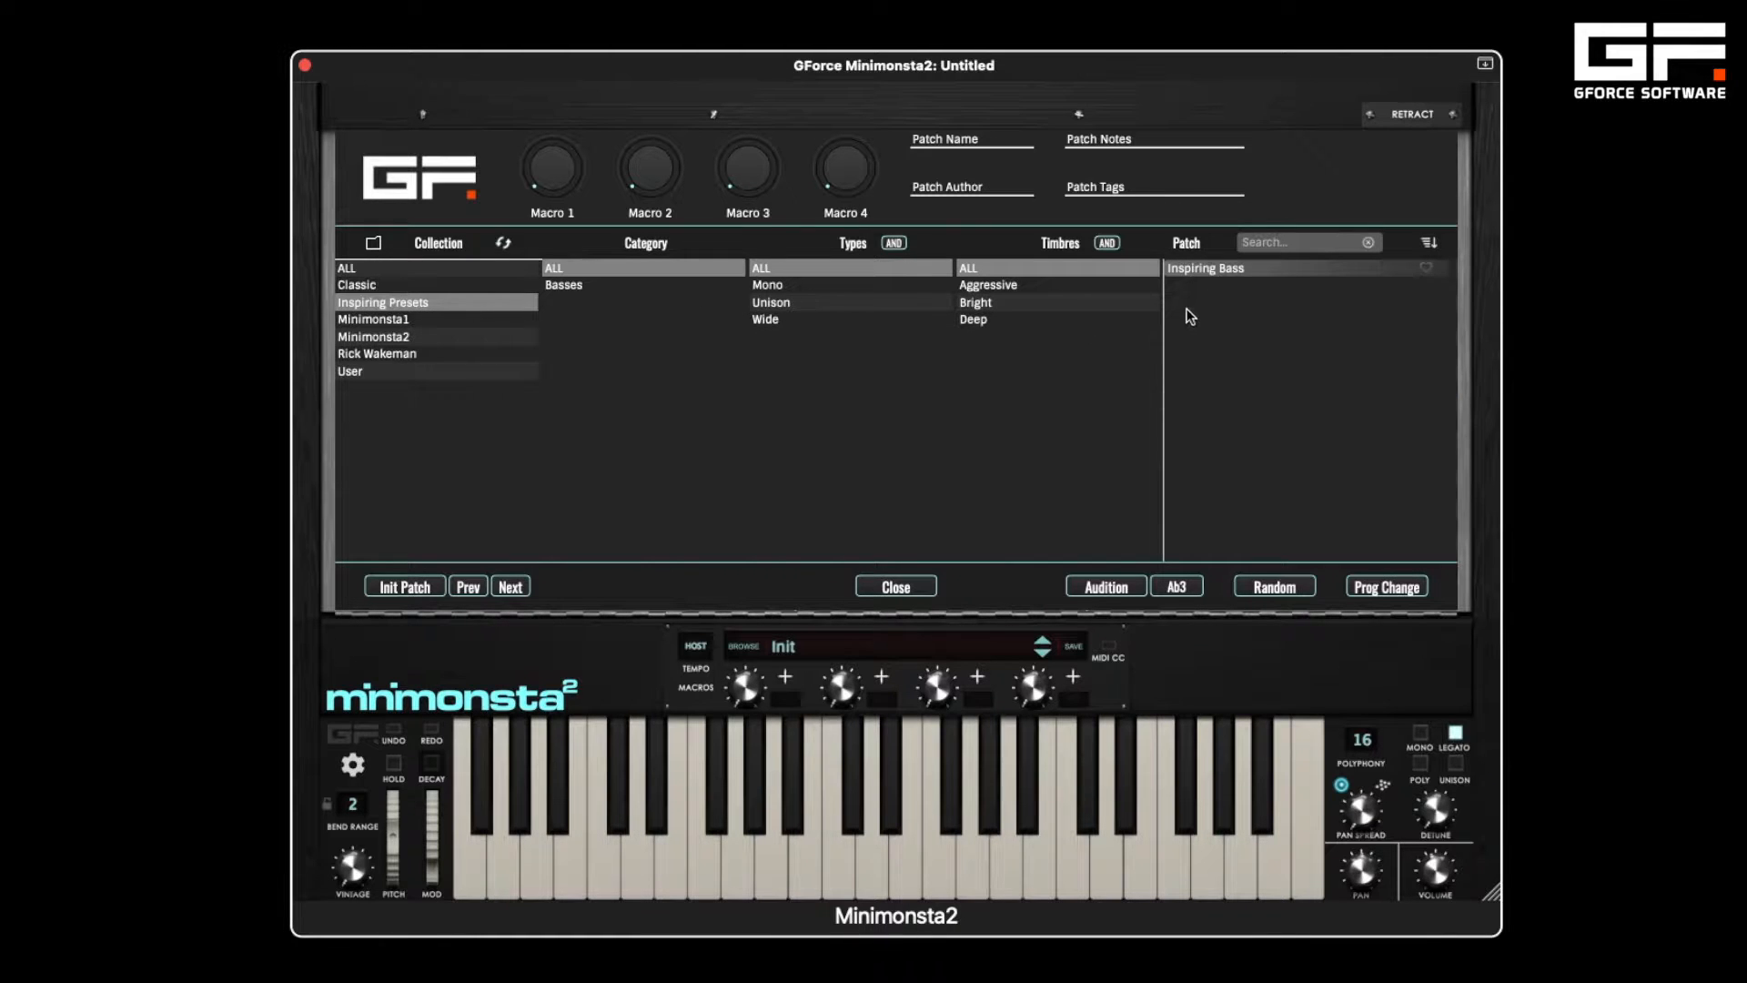
pyautogui.click(1190, 271)
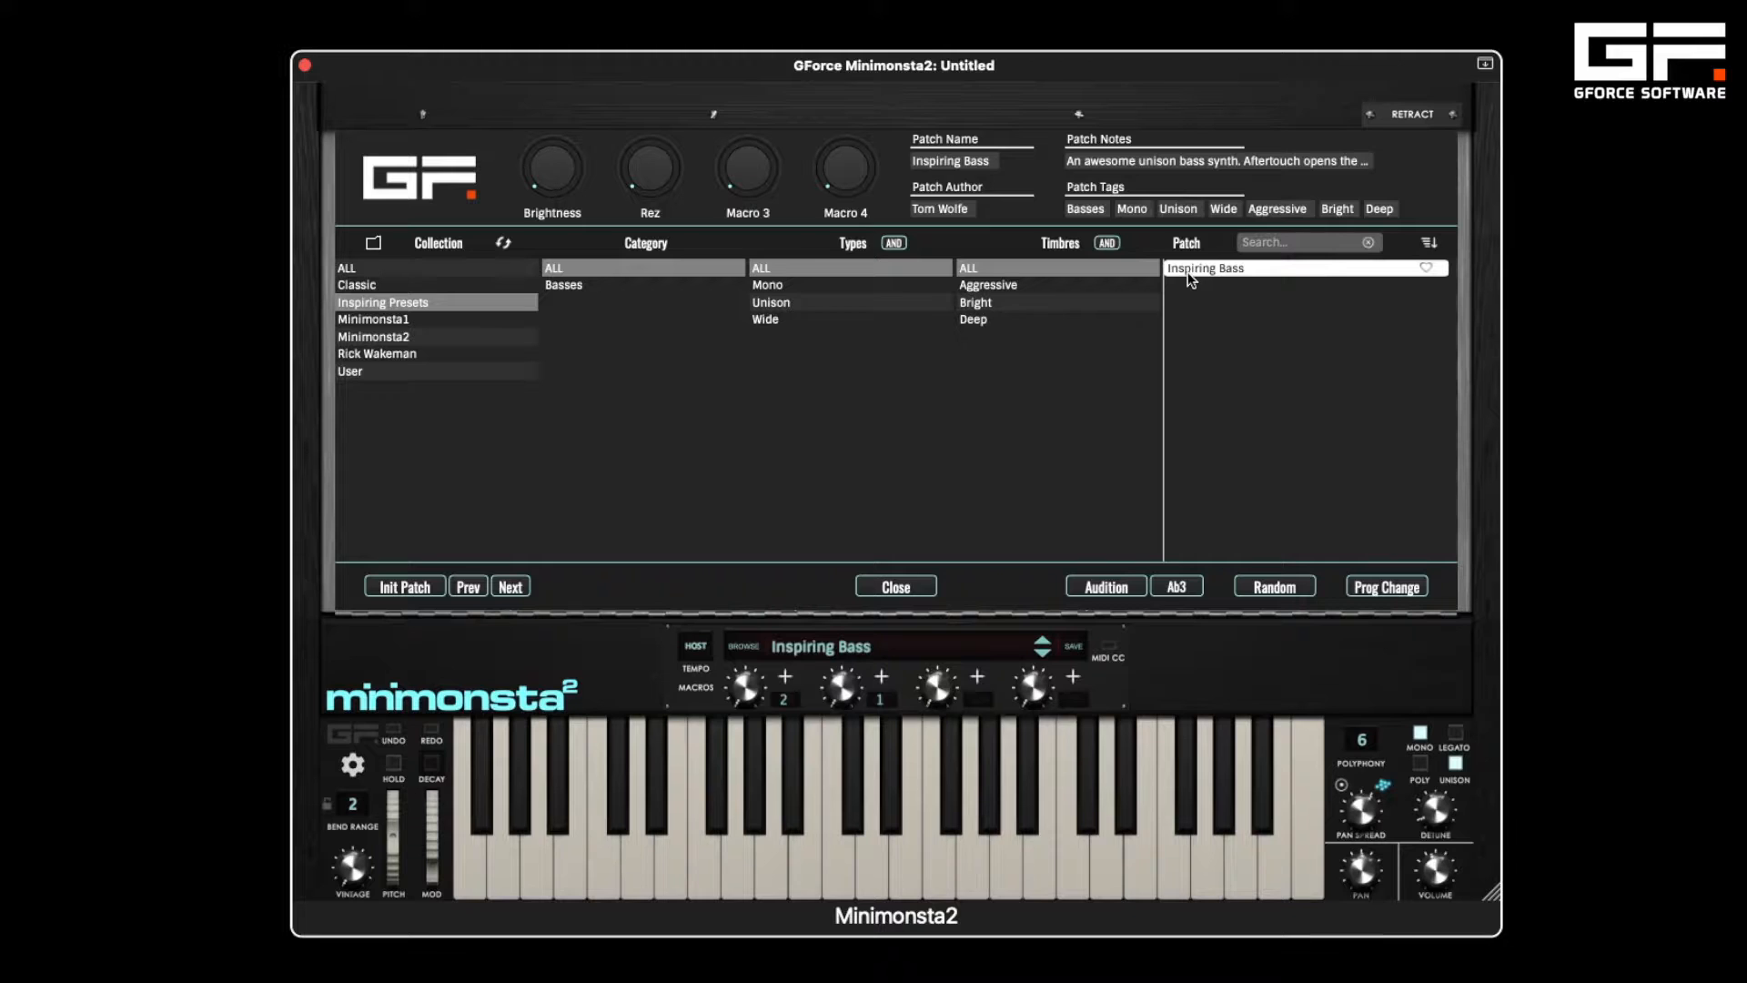
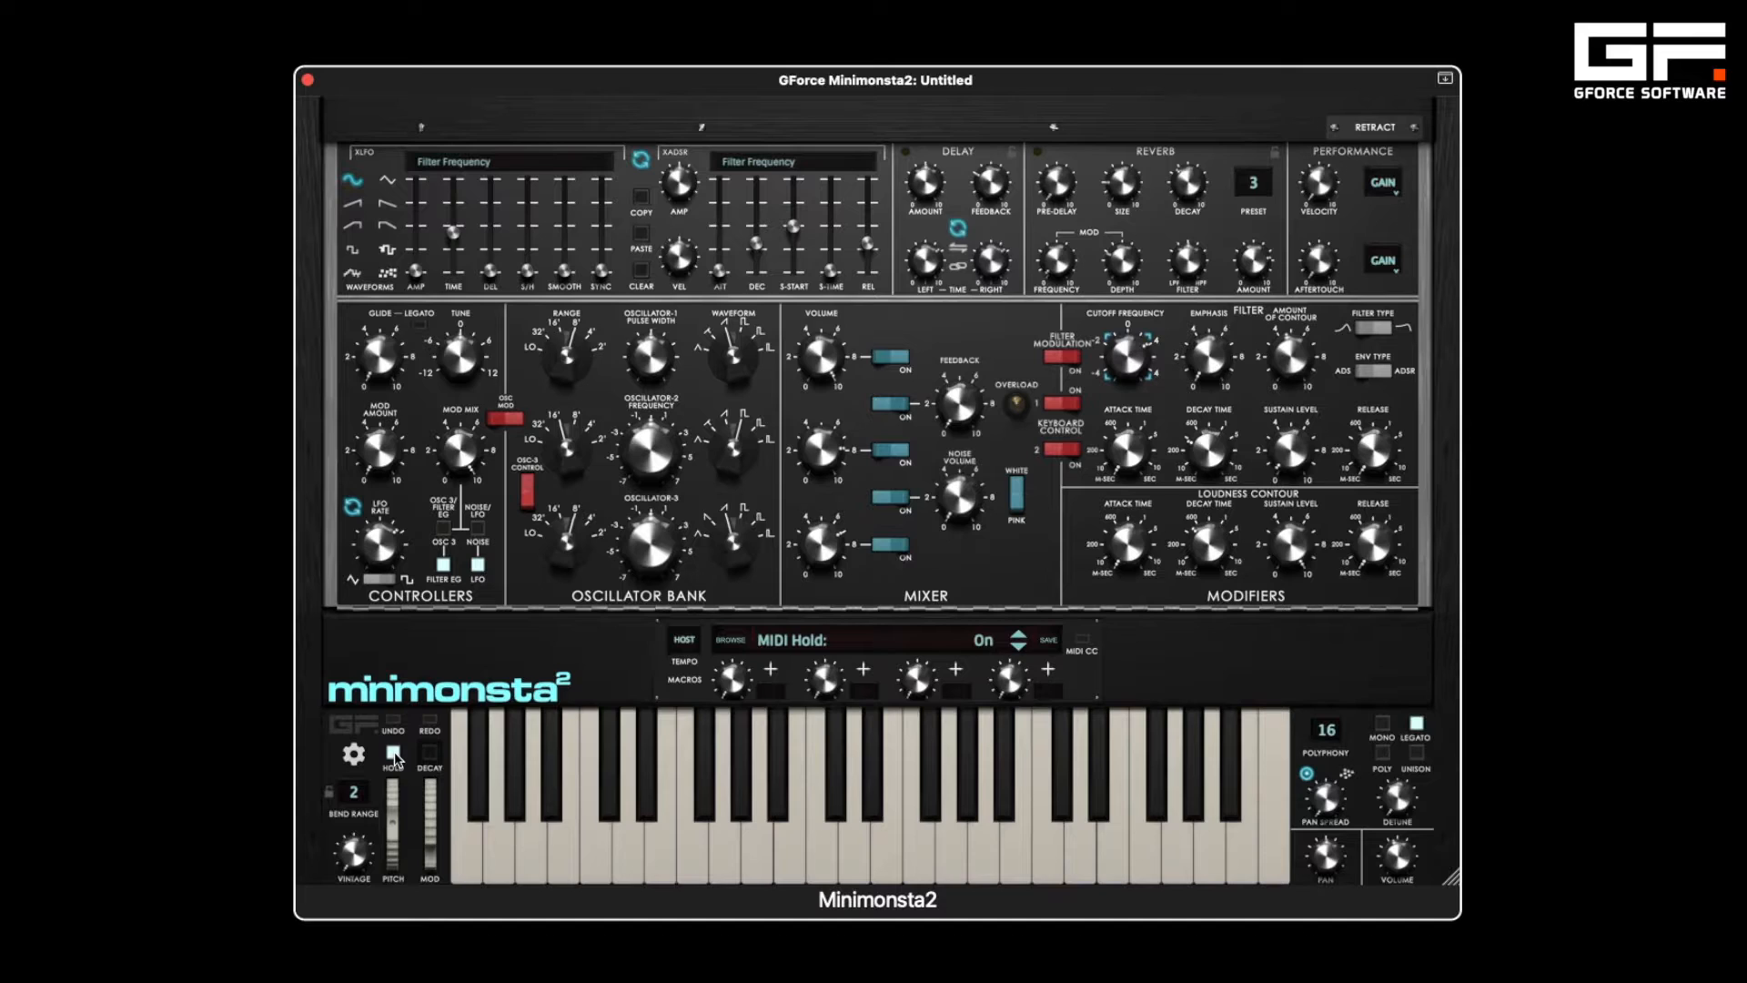
# - Turn MIDI Hold off
pyautogui.click(394, 755)
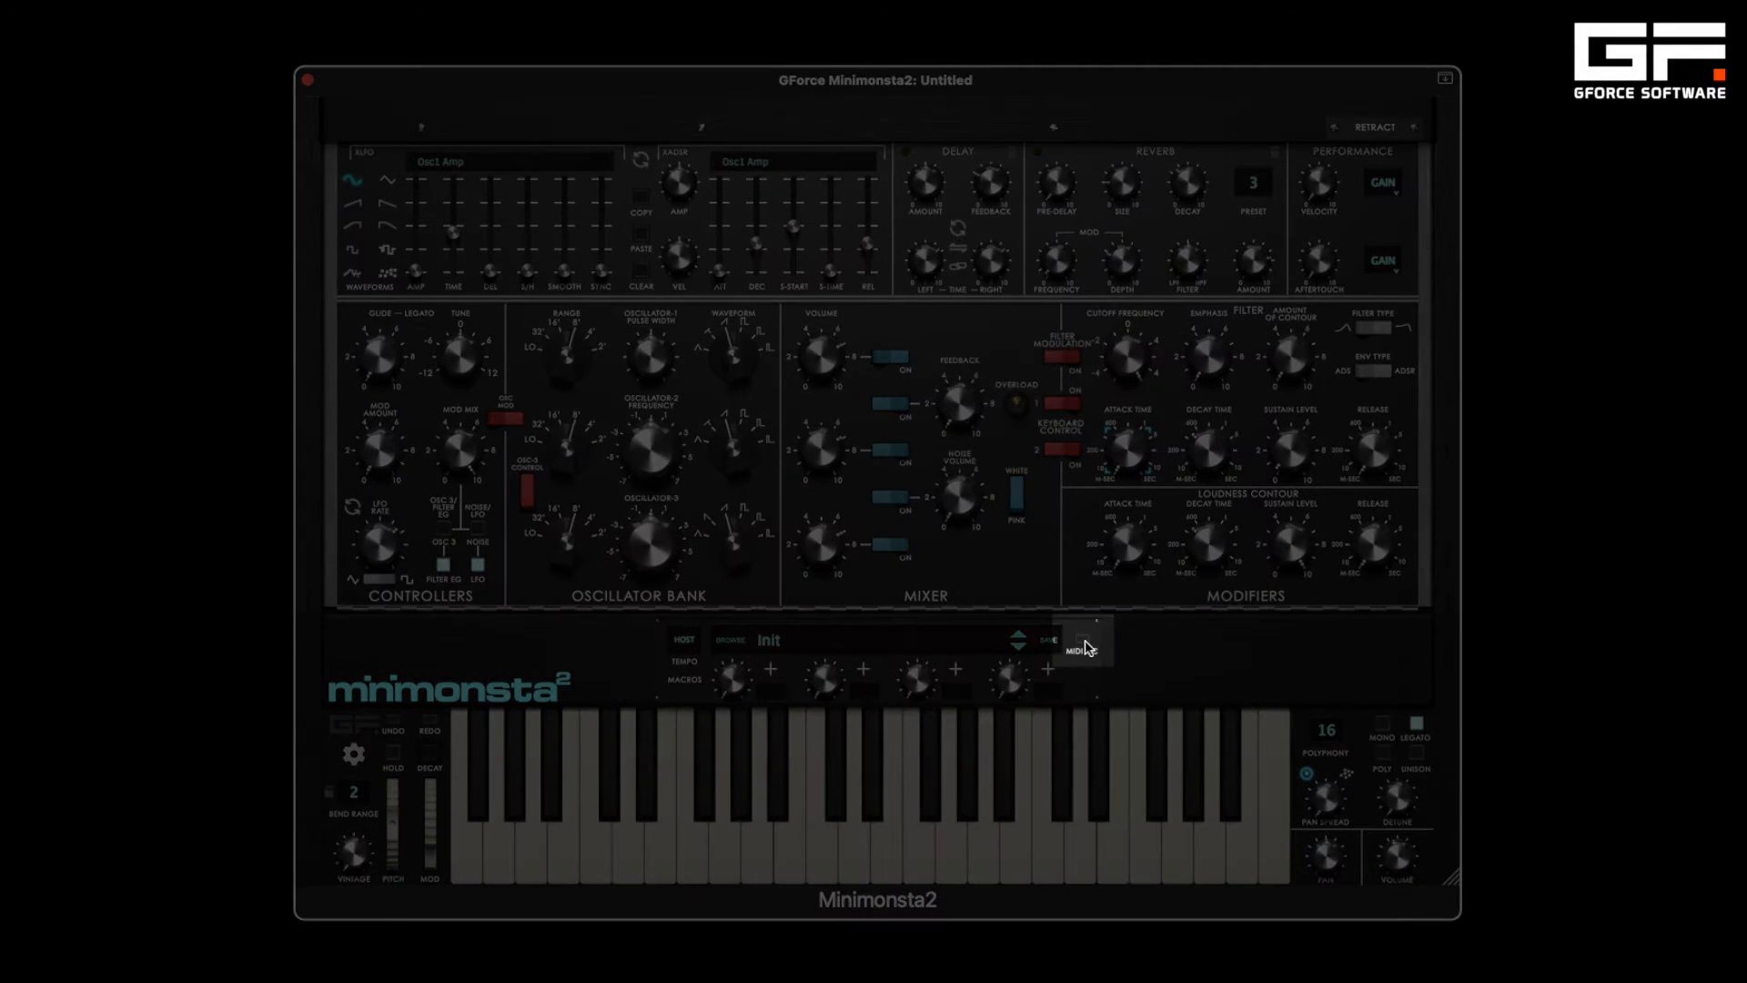
# - Map MIDI CCs 41, 42 and 43 to Loudness Contour attack, decay and sustain, and 21, 61 and 23 to filter cutoff, emphasis and contour amount
pyautogui.click(1085, 646)
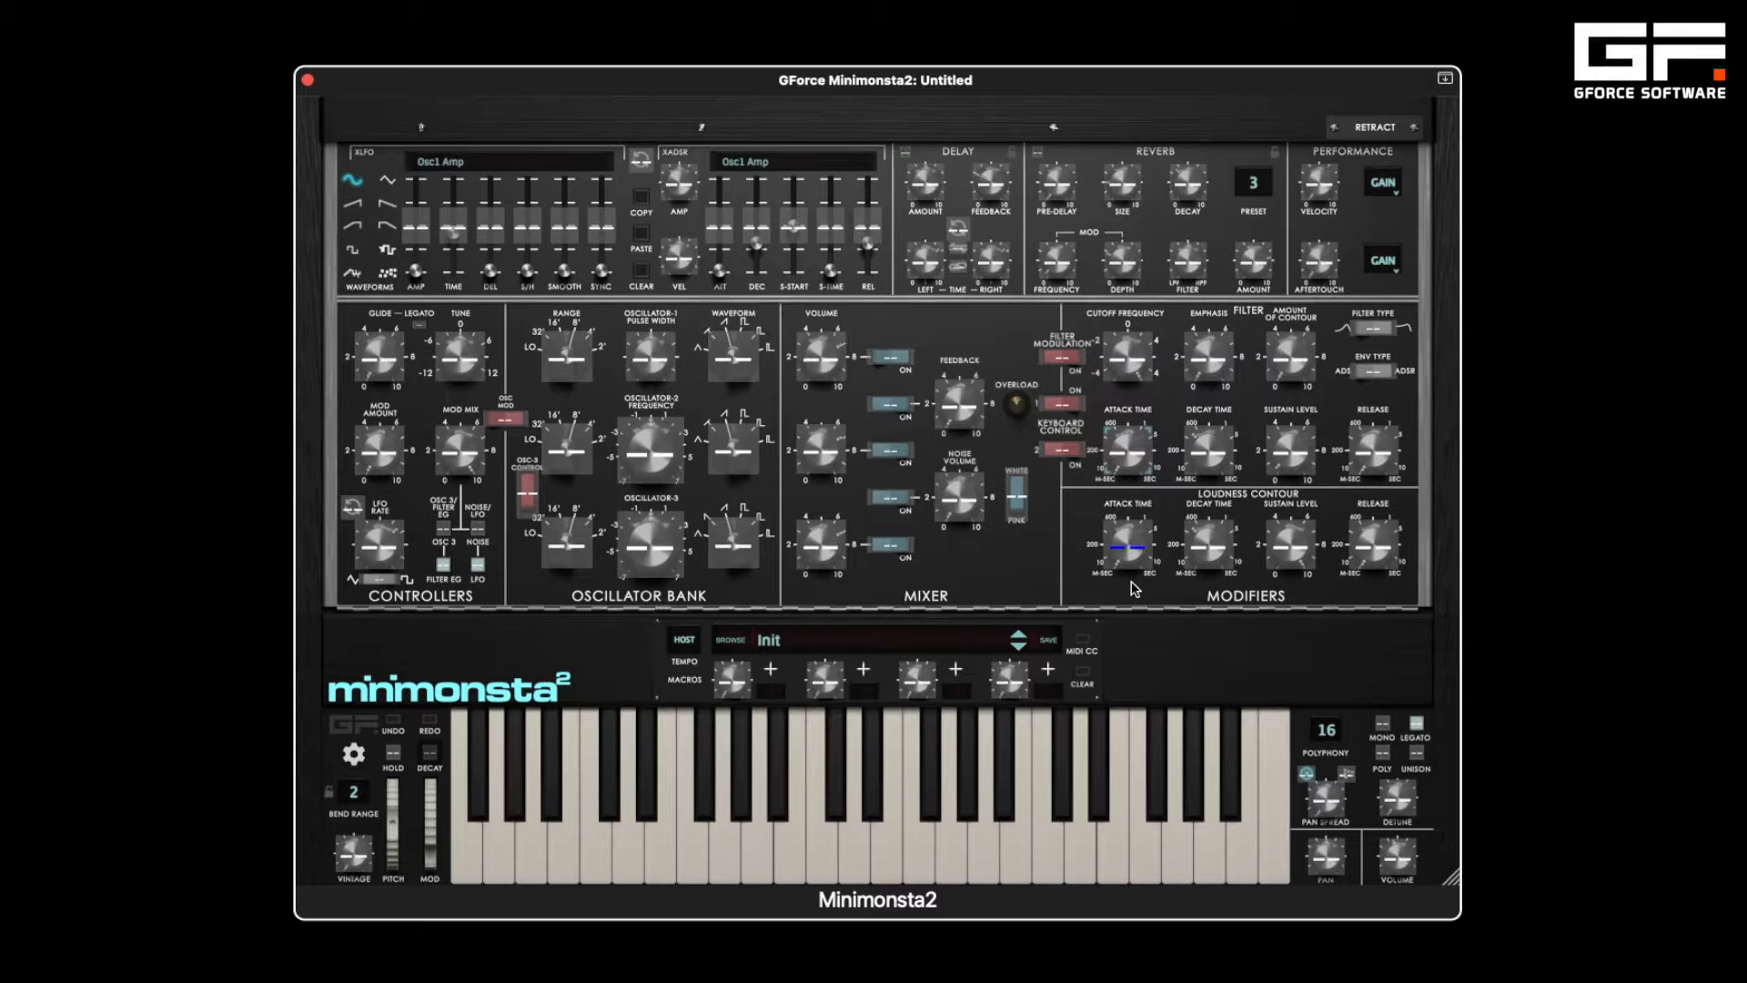
pyautogui.click(1203, 546)
pyautogui.click(1283, 547)
pyautogui.click(1126, 354)
pyautogui.click(1210, 357)
pyautogui.click(1288, 357)
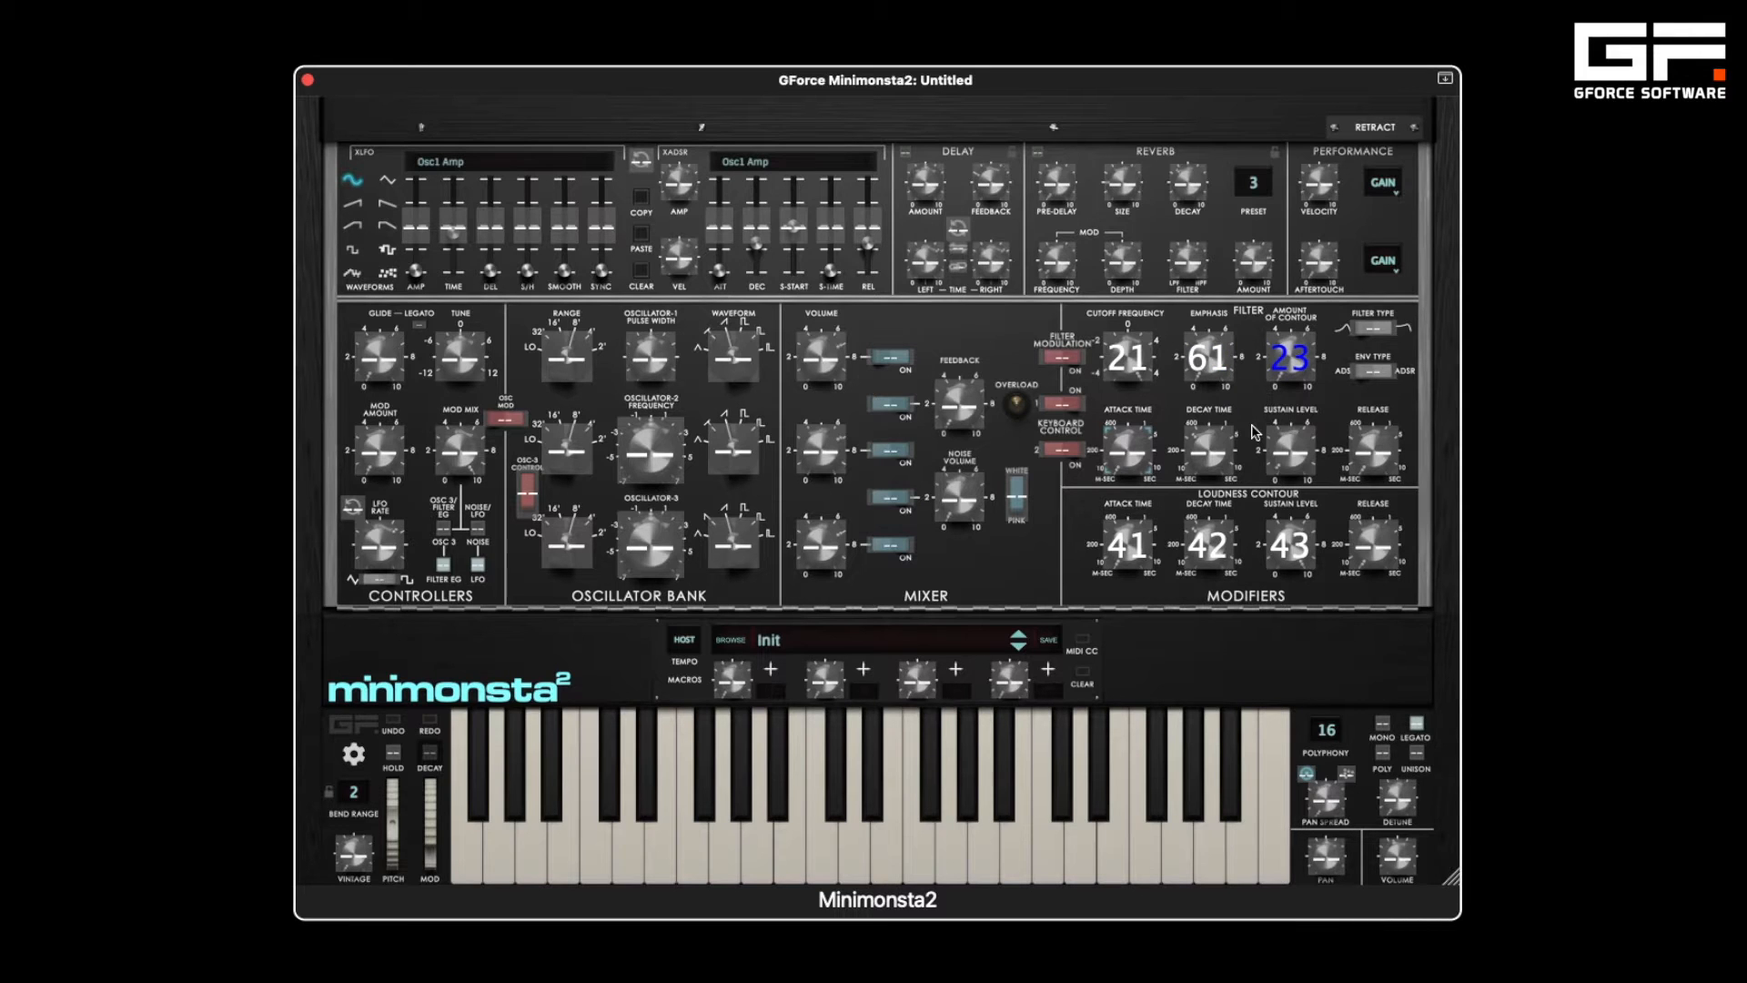
pyautogui.click(1083, 641)
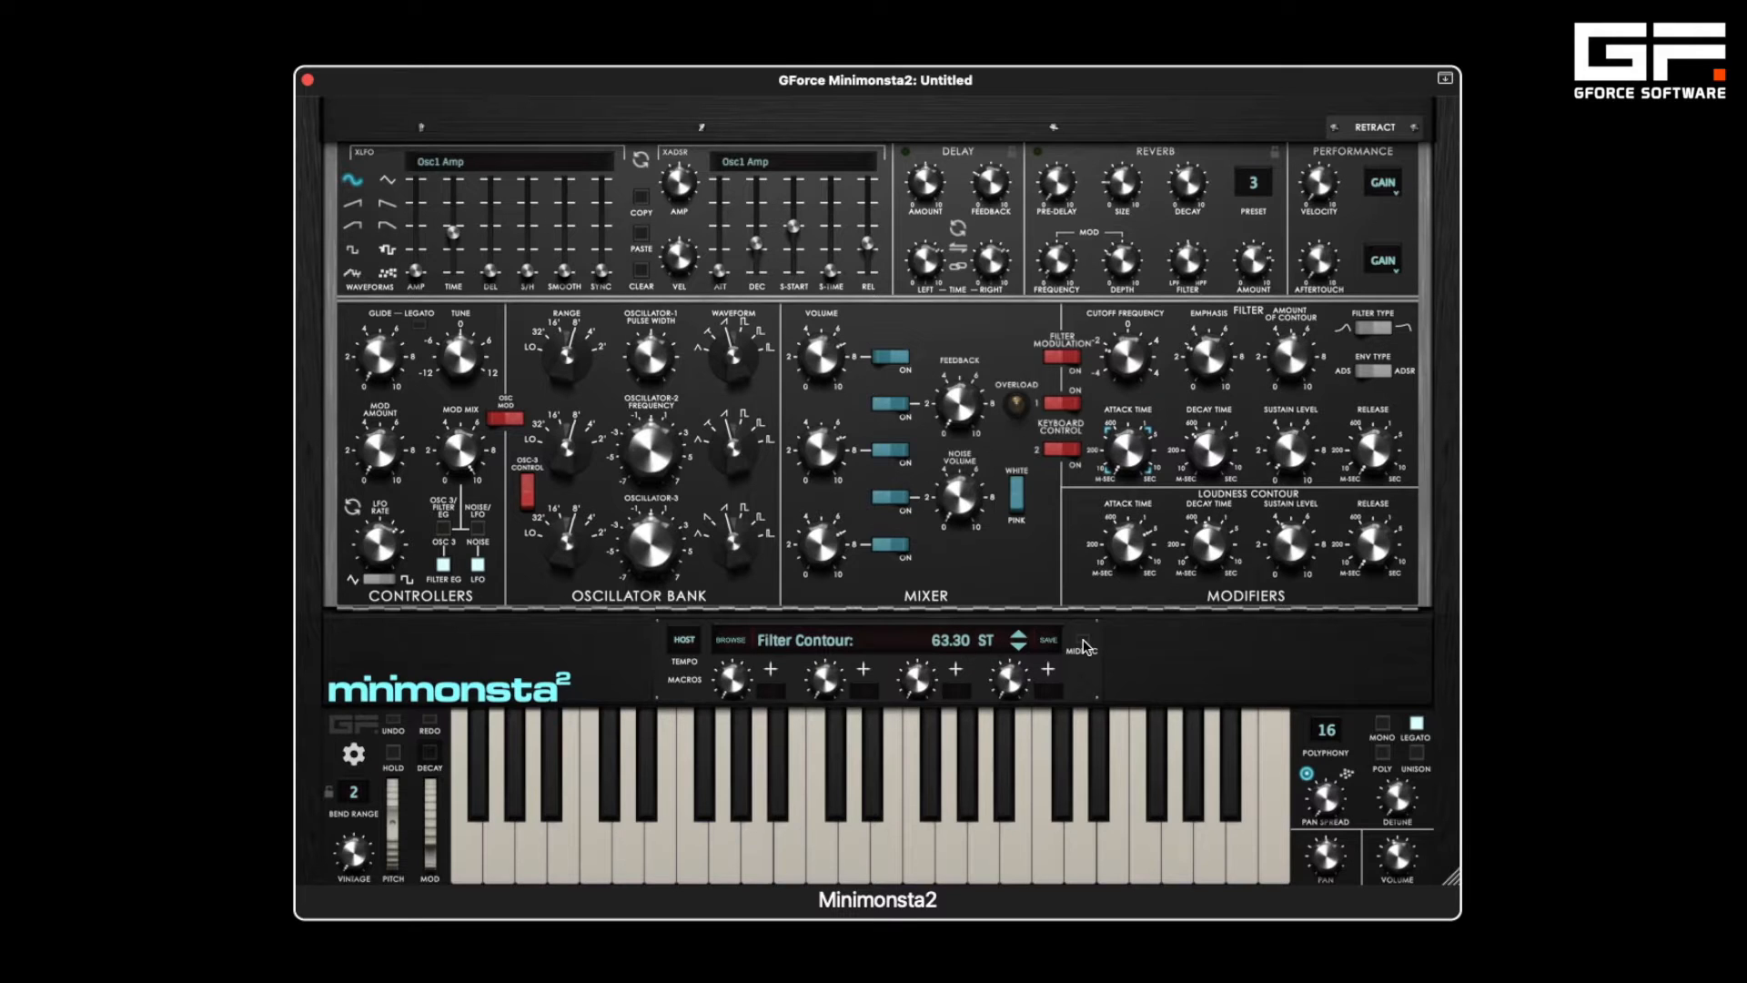
# - Reenter MIDI CC mode and remove the individual CC assignments from the Loudness Contour attack time and decay time
pyautogui.click(1083, 646)
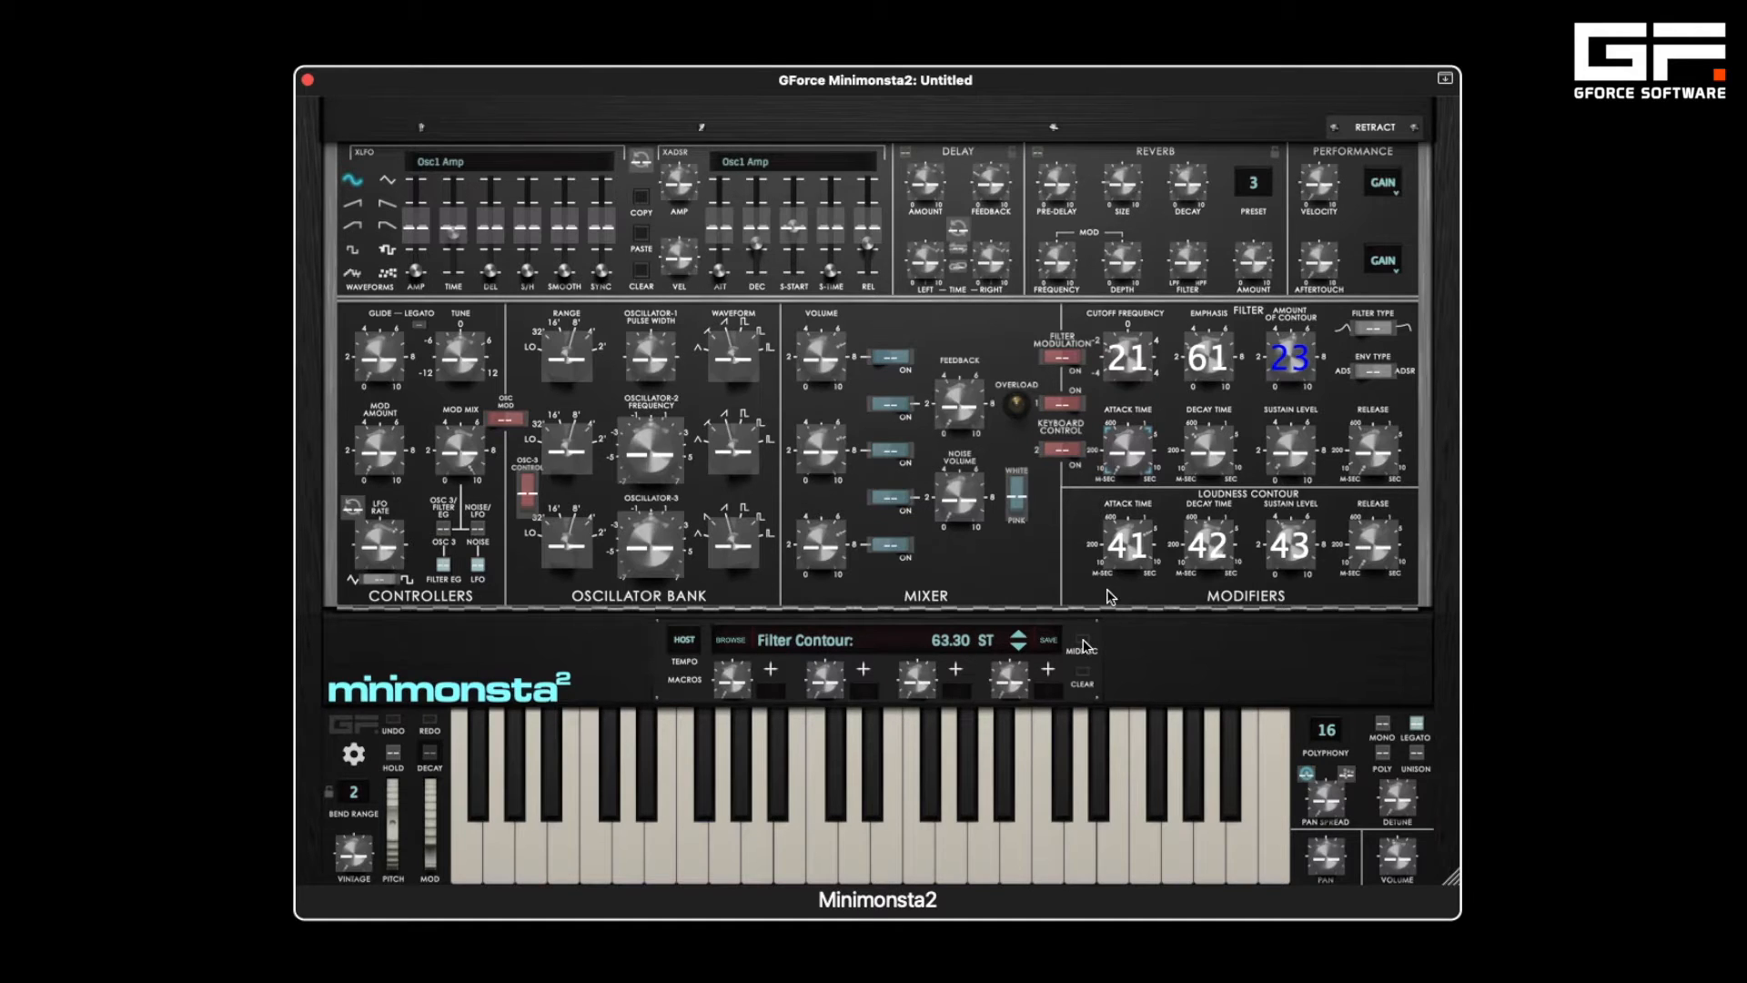
pyautogui.doubleClick(1126, 548)
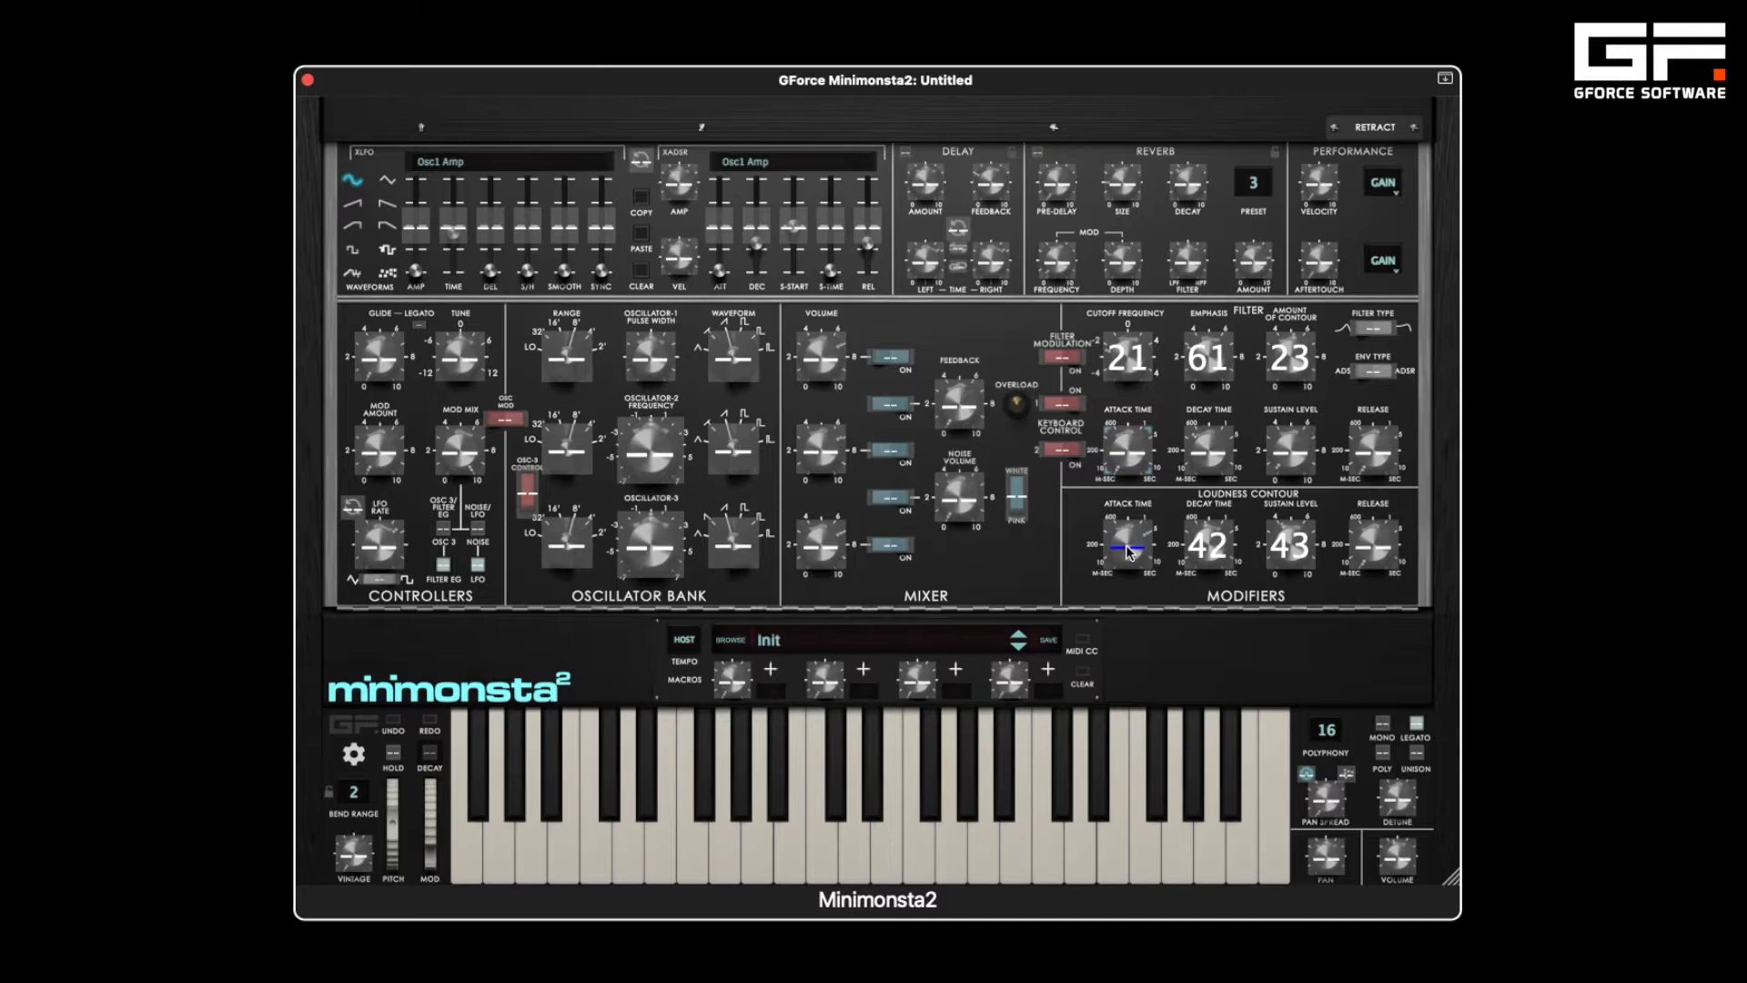
pyautogui.doubleClick(1212, 544)
# - Clear the MIDI CC mappings of every parameter
pyautogui.click(1083, 679)
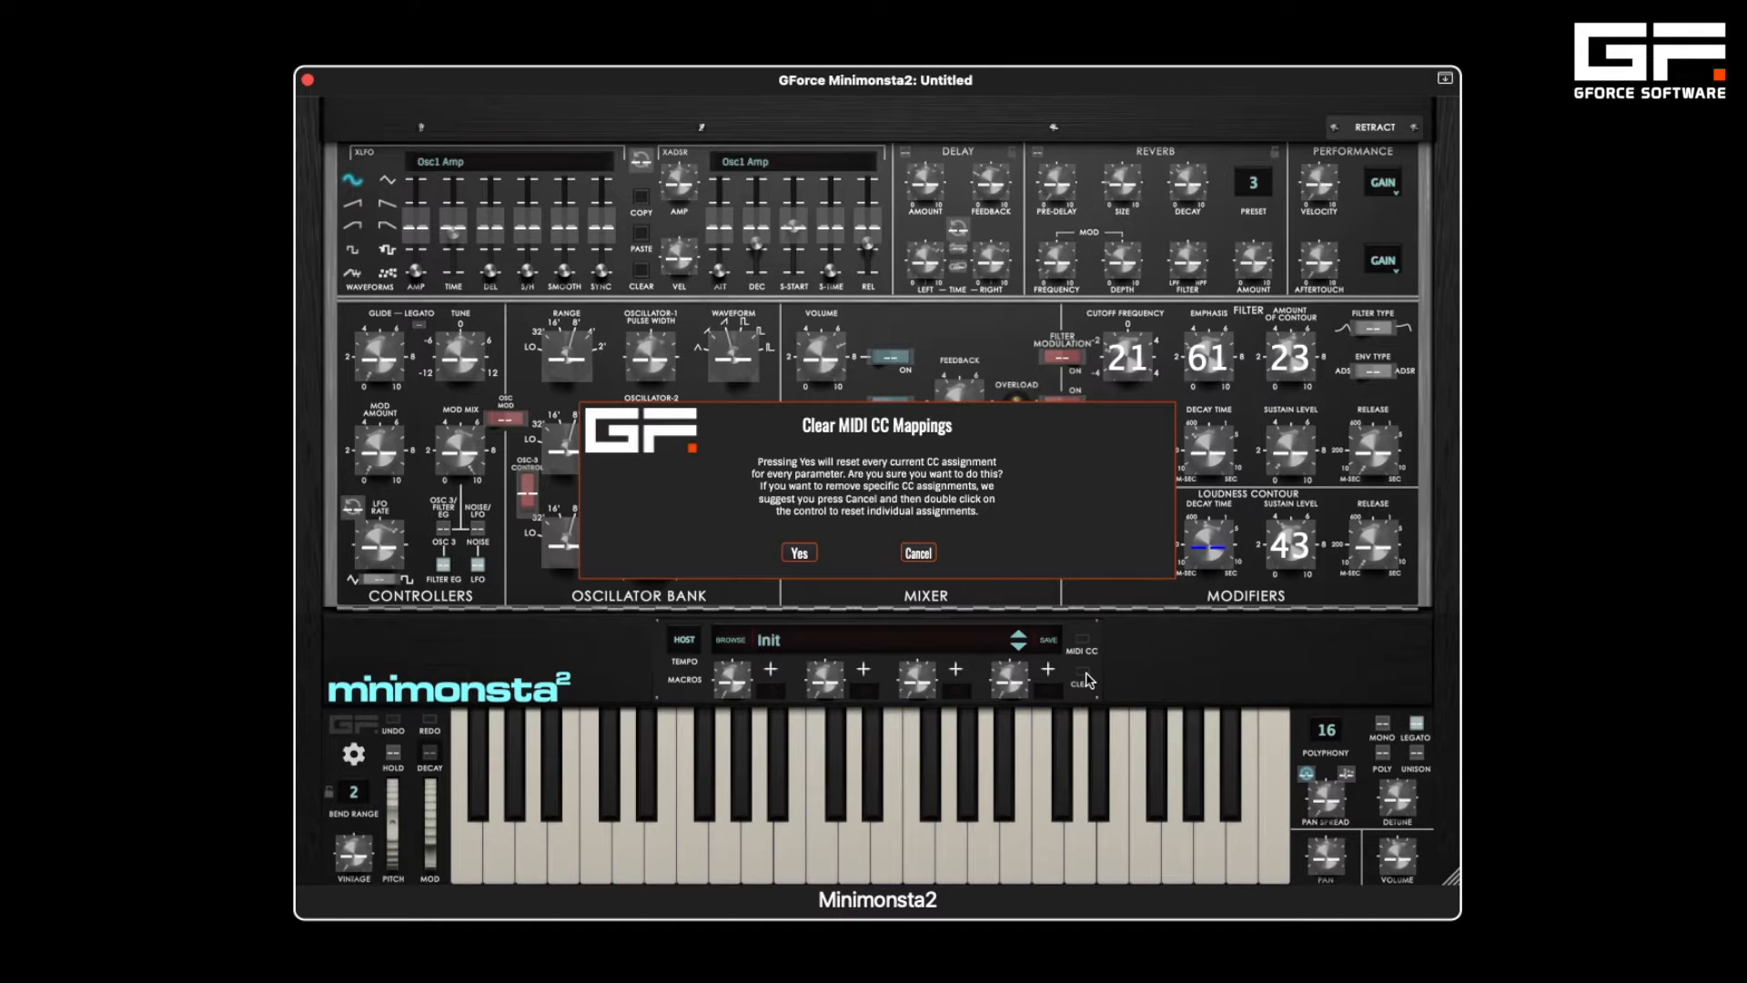
pyautogui.click(919, 554)
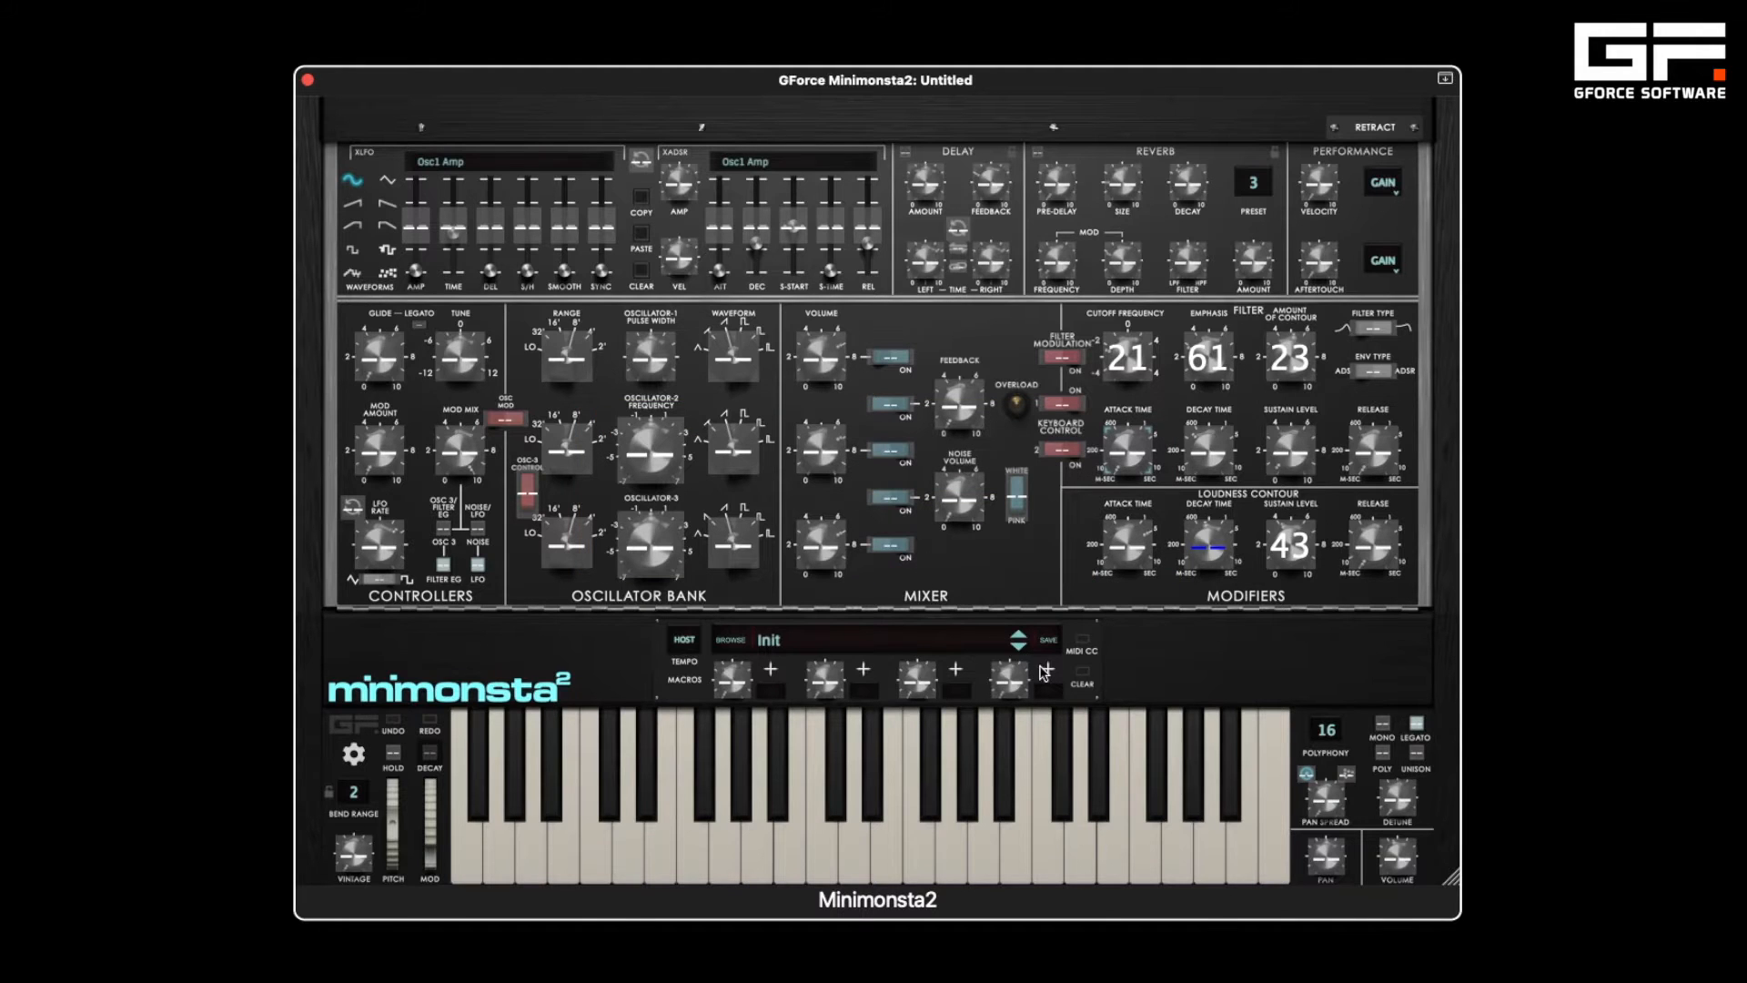
pyautogui.click(1079, 672)
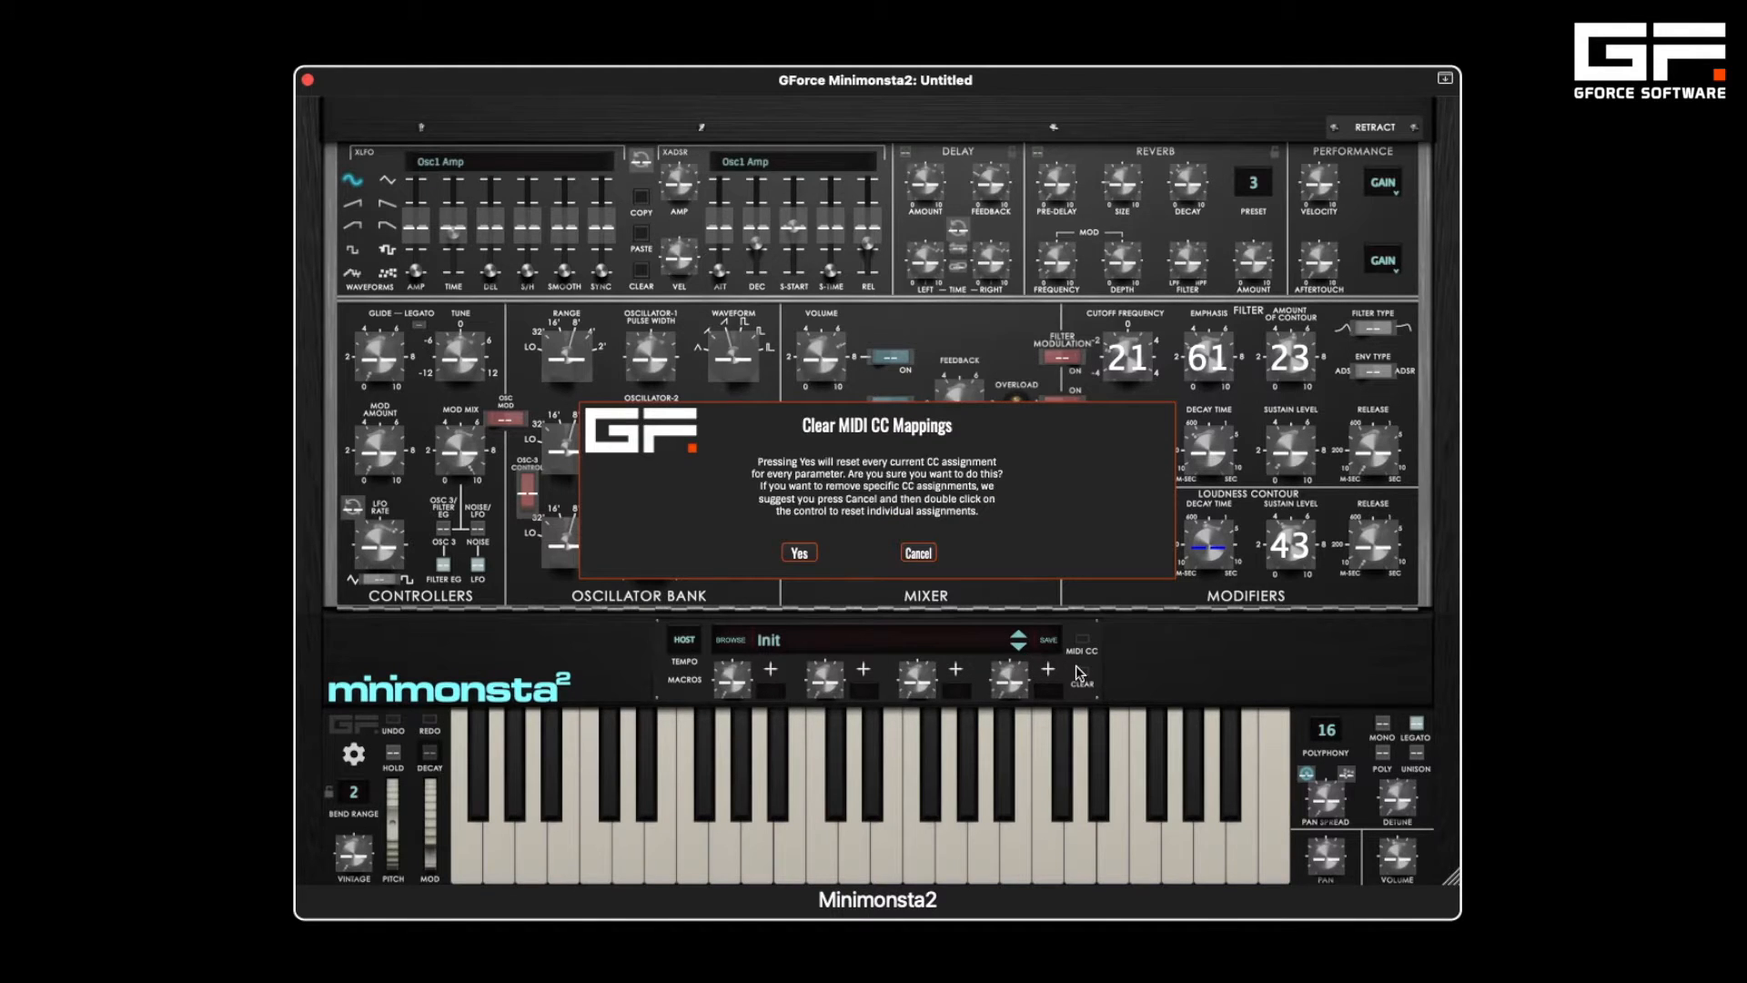
pyautogui.click(800, 553)
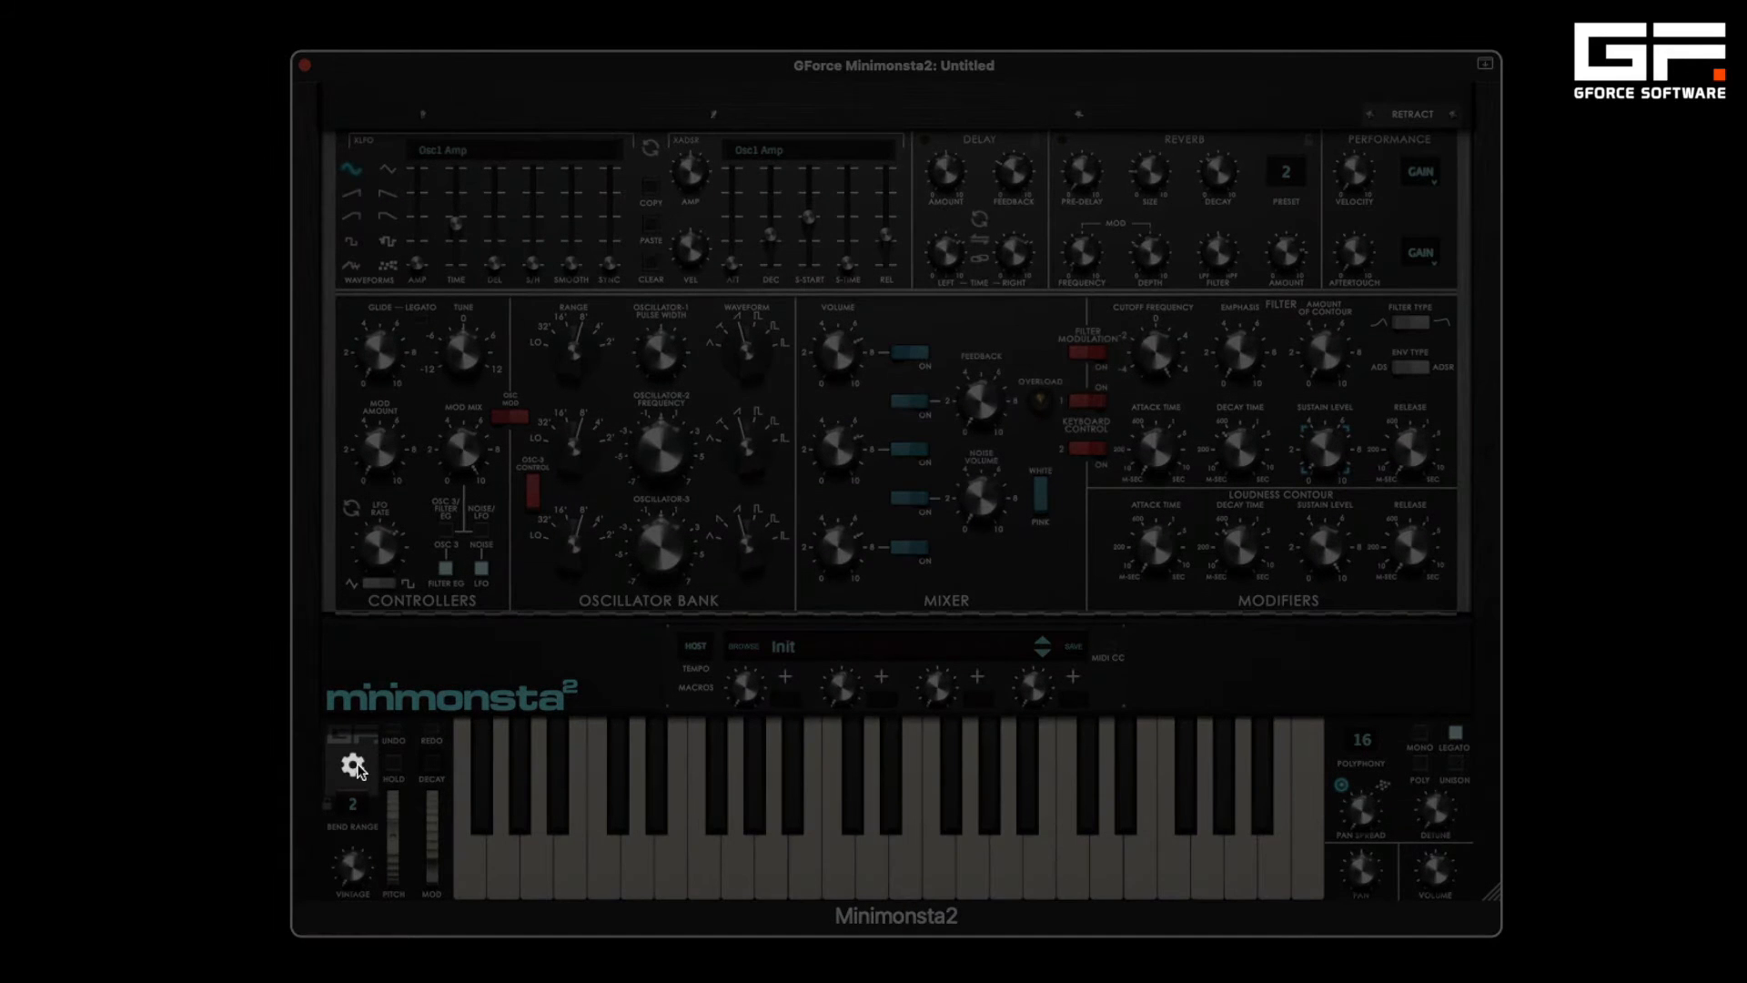
# - Open the synth settings and set the skin to Dark Wood
pyautogui.click(354, 767)
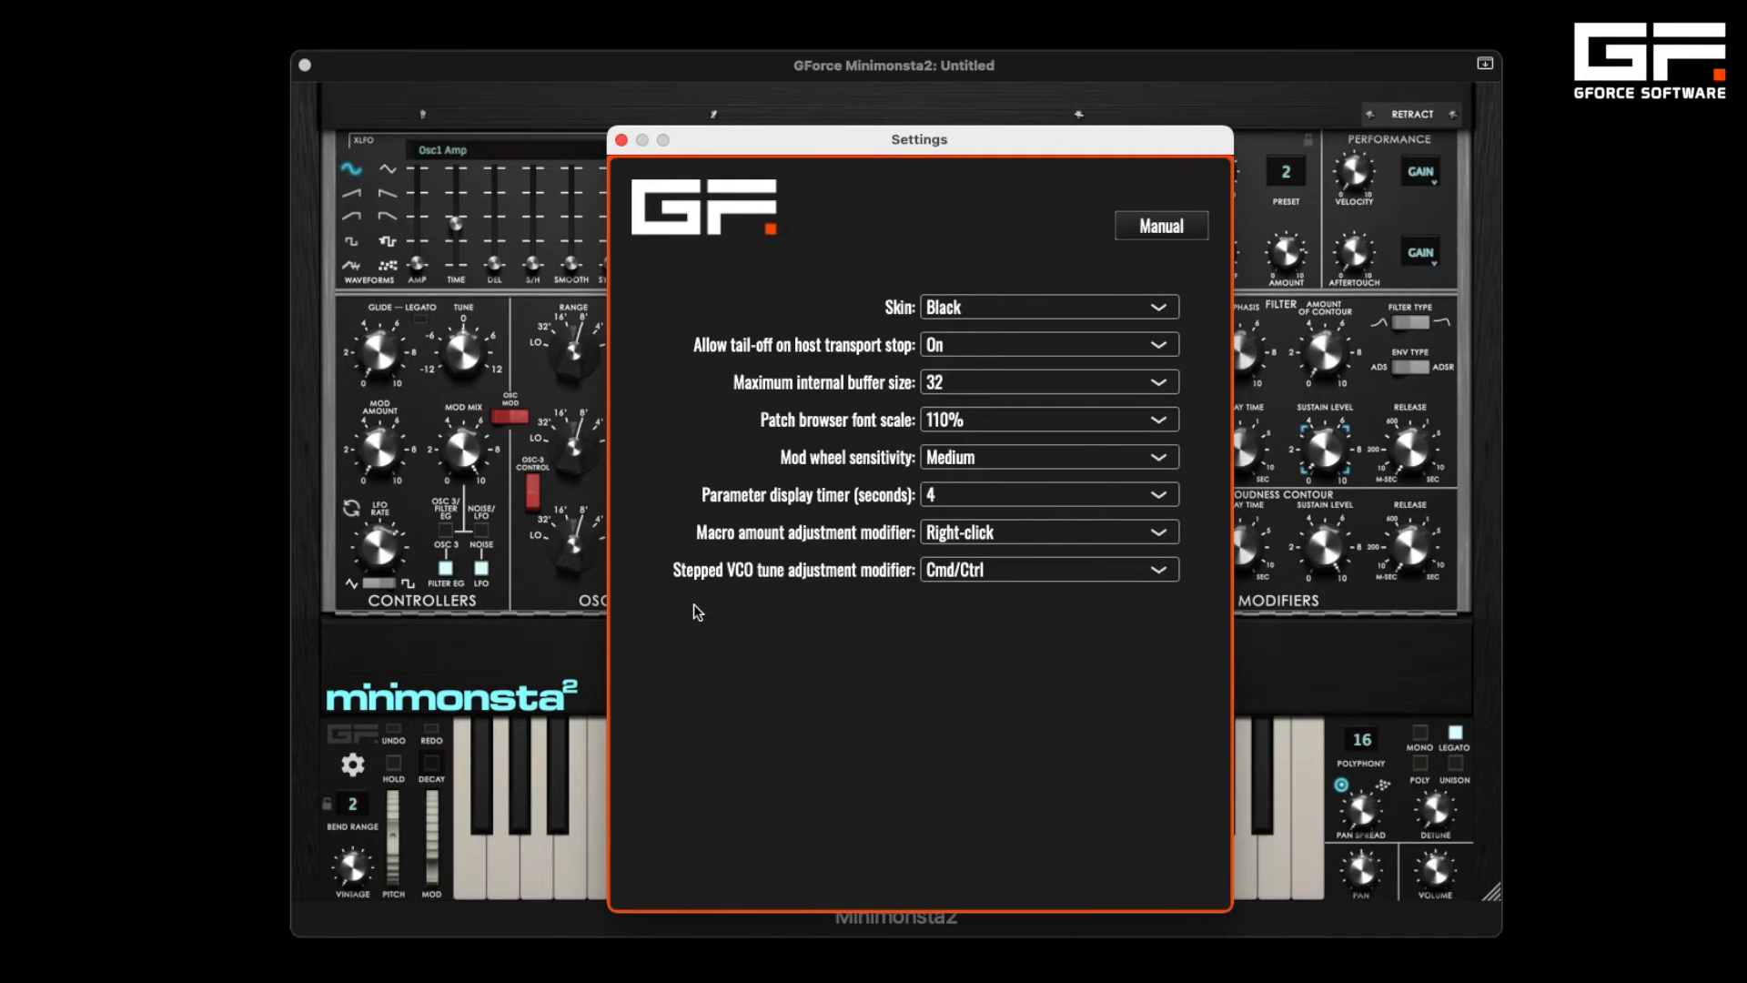
pyautogui.click(970, 311)
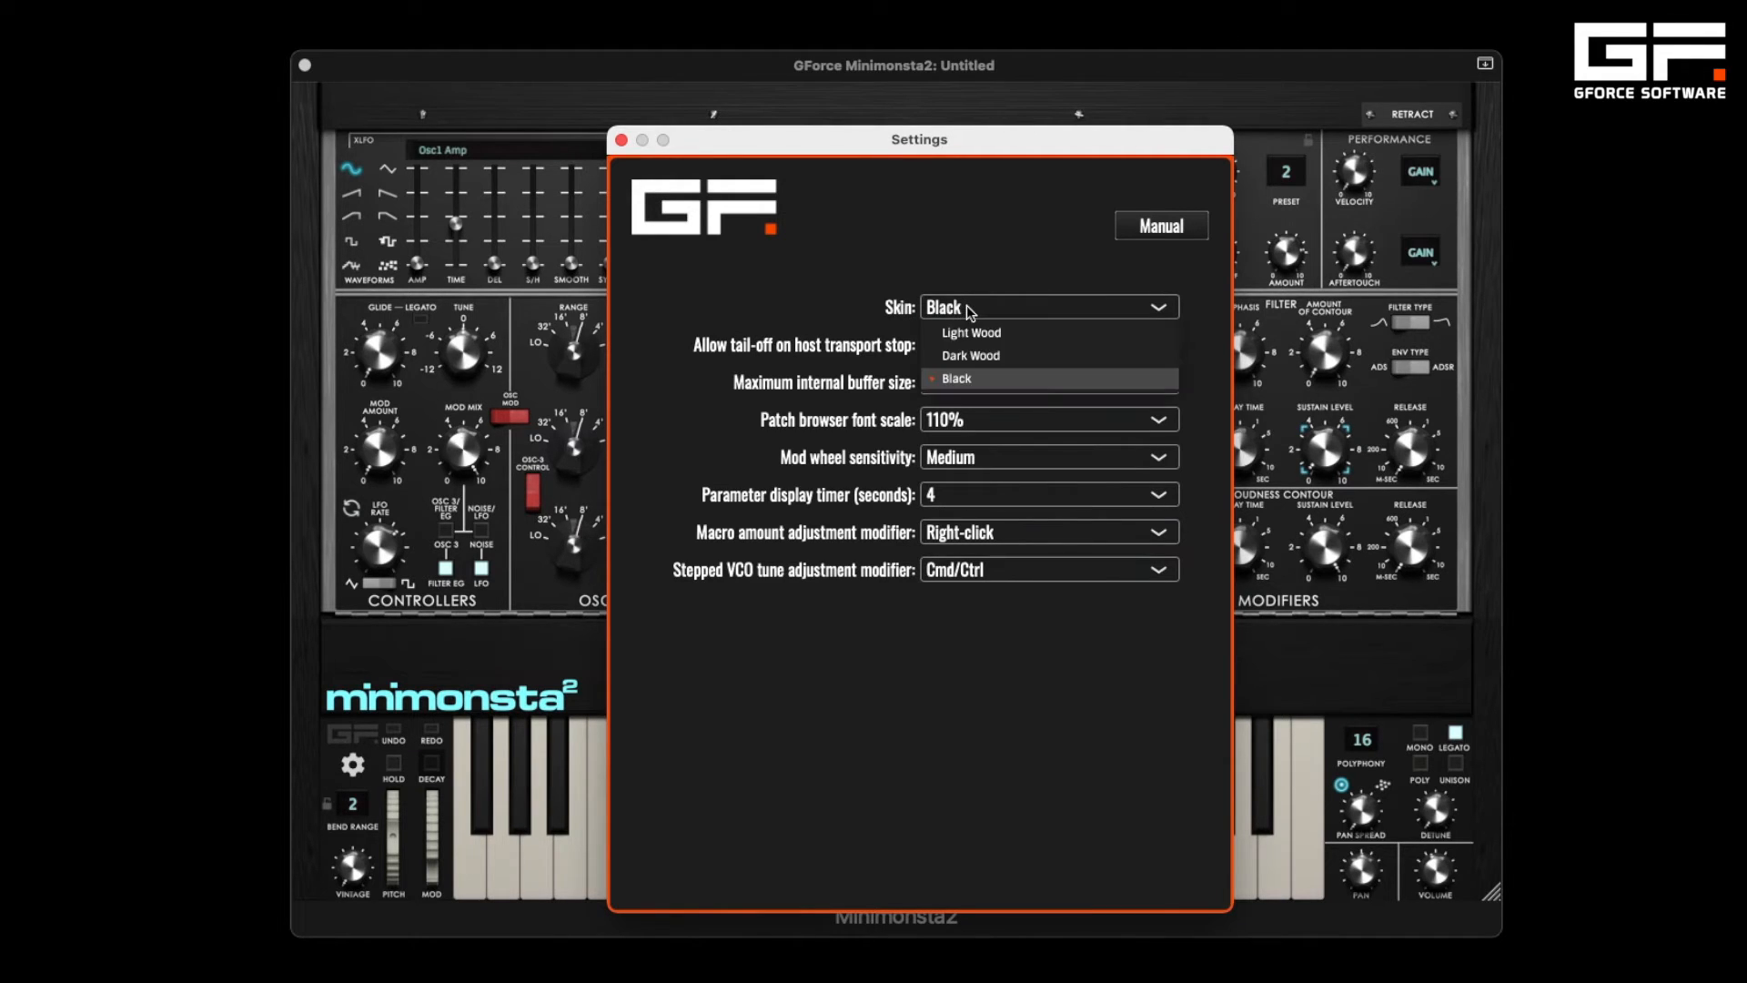
pyautogui.click(985, 356)
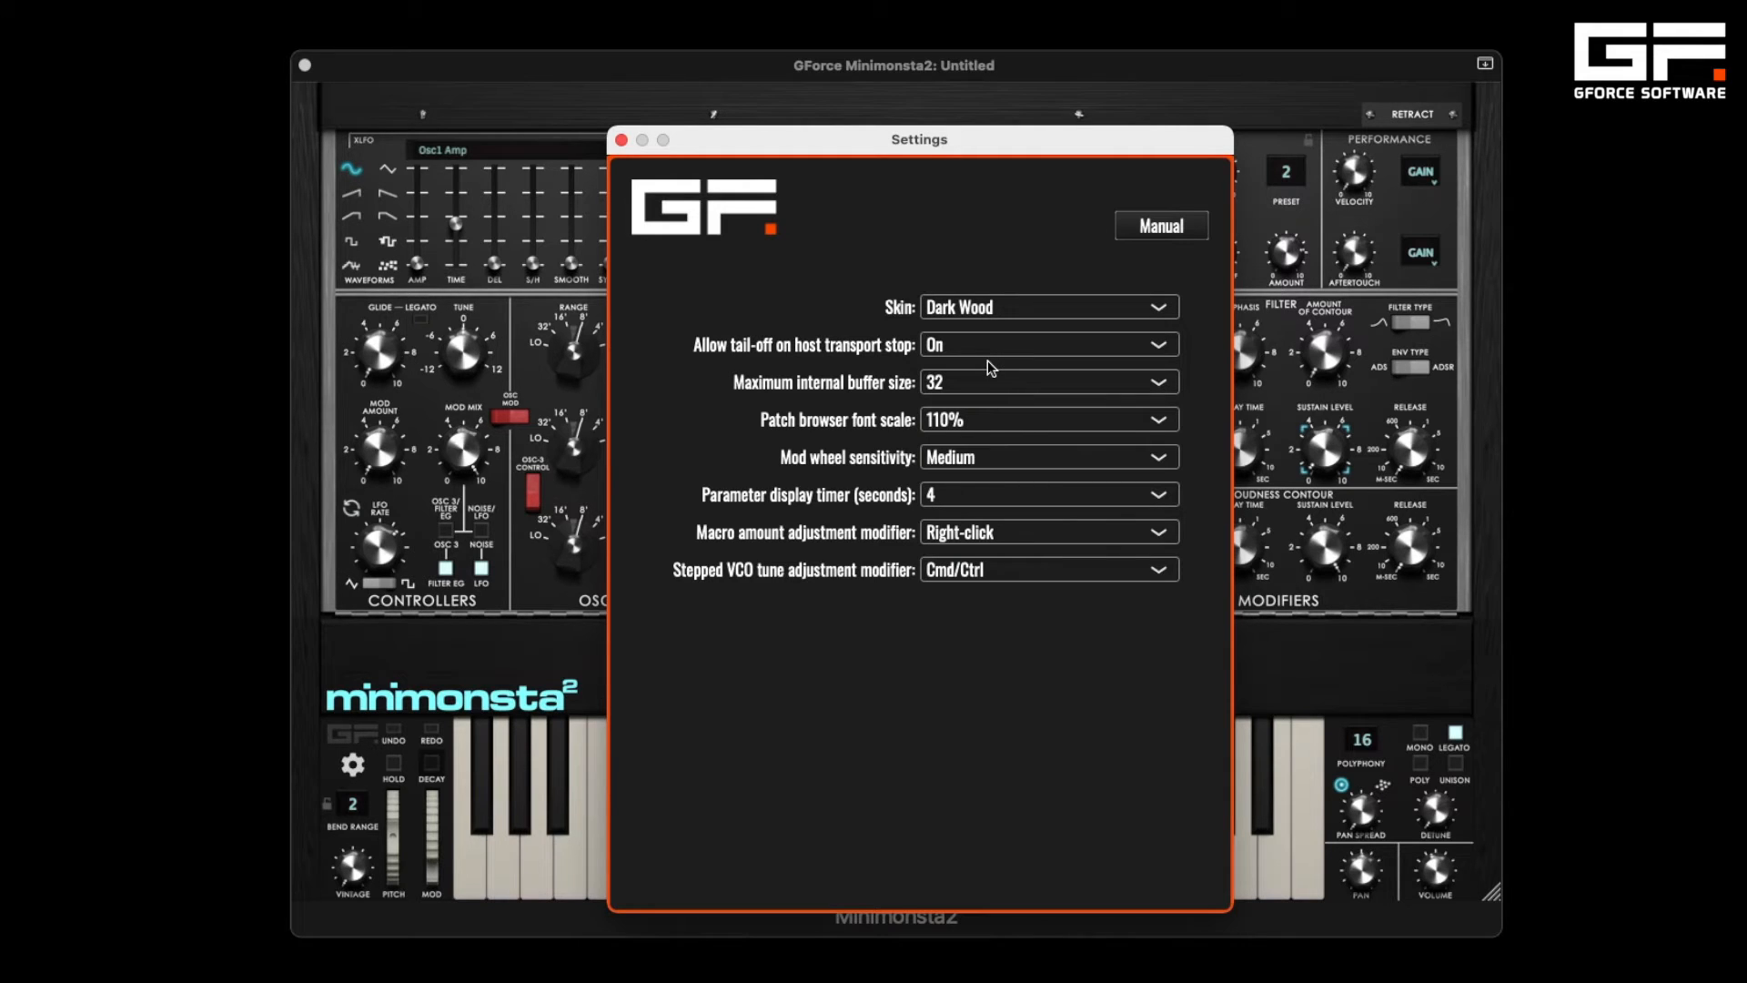
# - Switch the synth's skin to Light Wood for comparison, and set it to Black
pyautogui.click(937, 304)
pyautogui.click(941, 330)
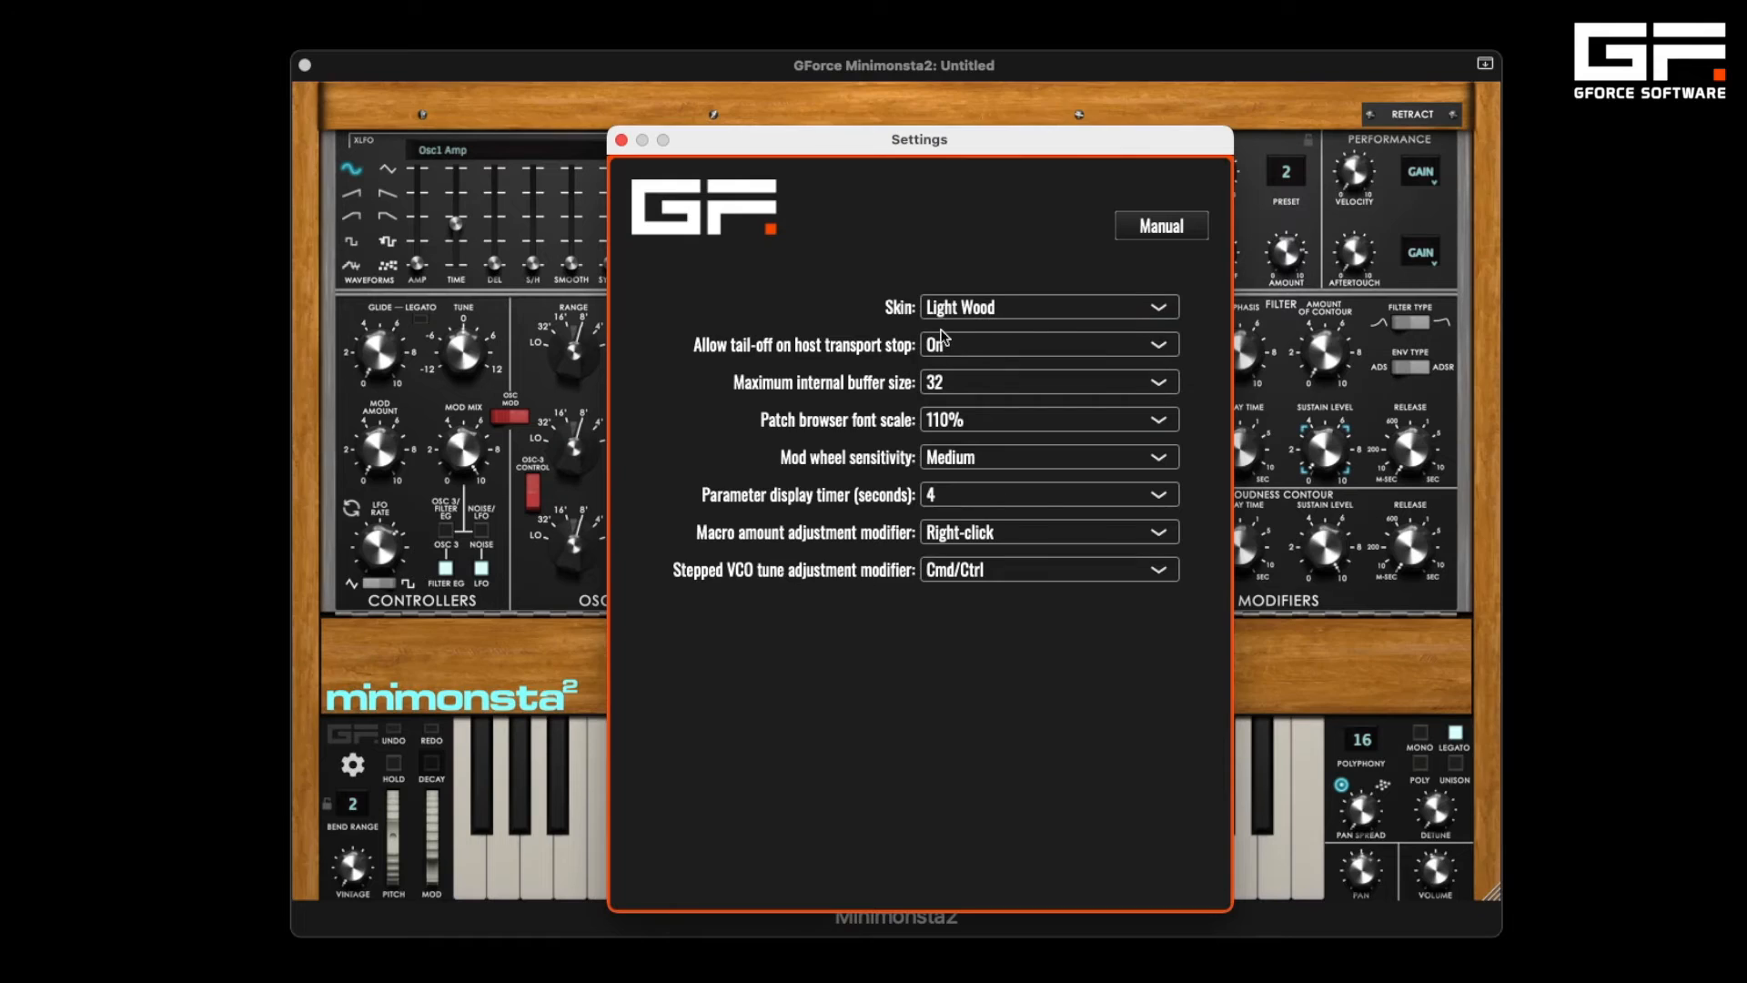
pyautogui.click(950, 313)
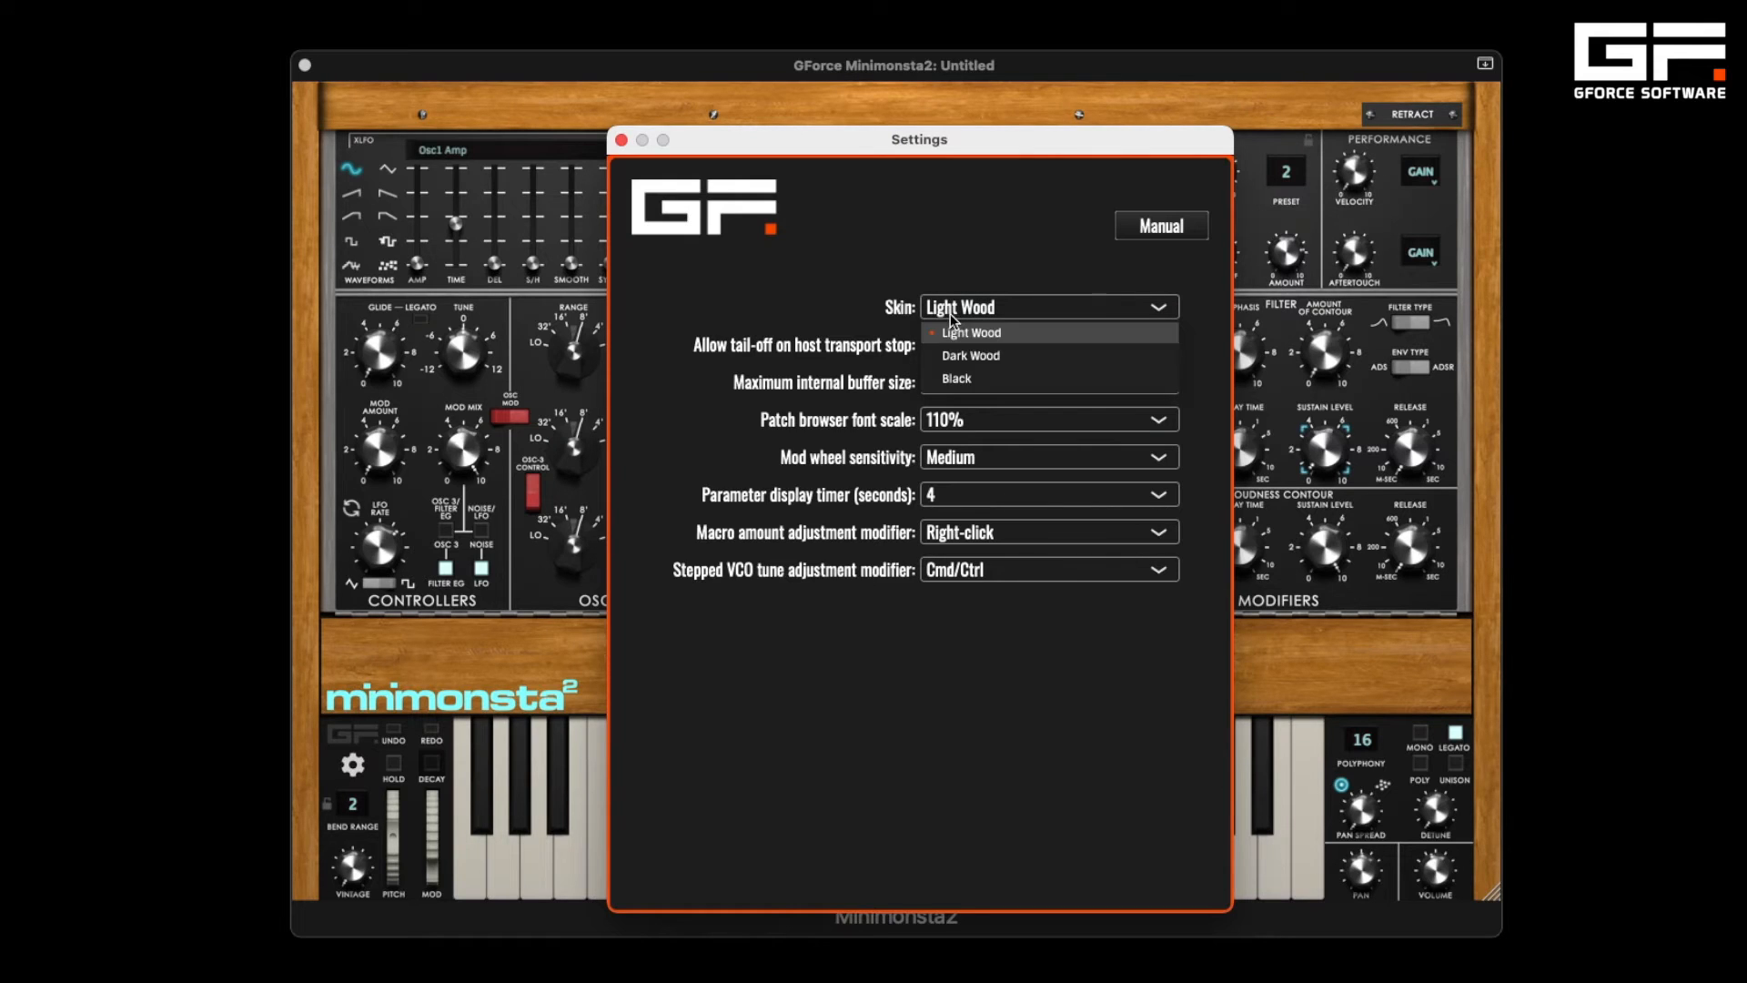
pyautogui.click(958, 379)
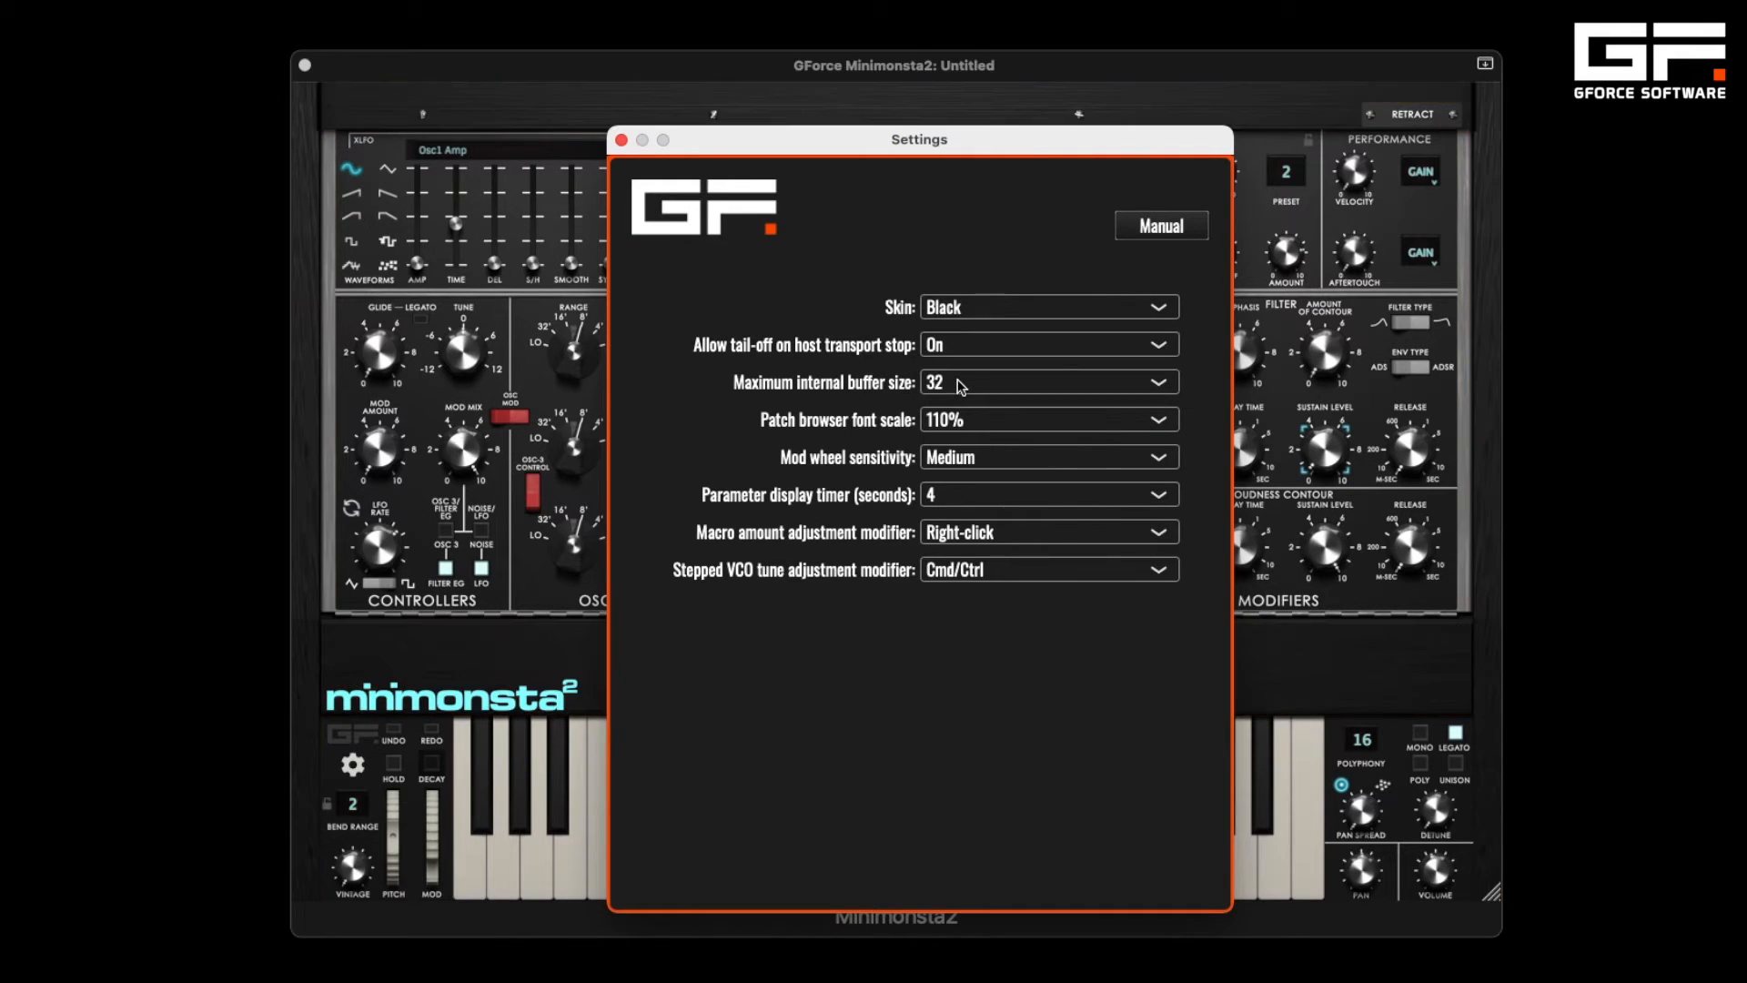
# - Review the options for tail-off on host transport stop, maximum internal buffer size and patch browser font scale, keeping the font scale at 110%
pyautogui.click(1045, 354)
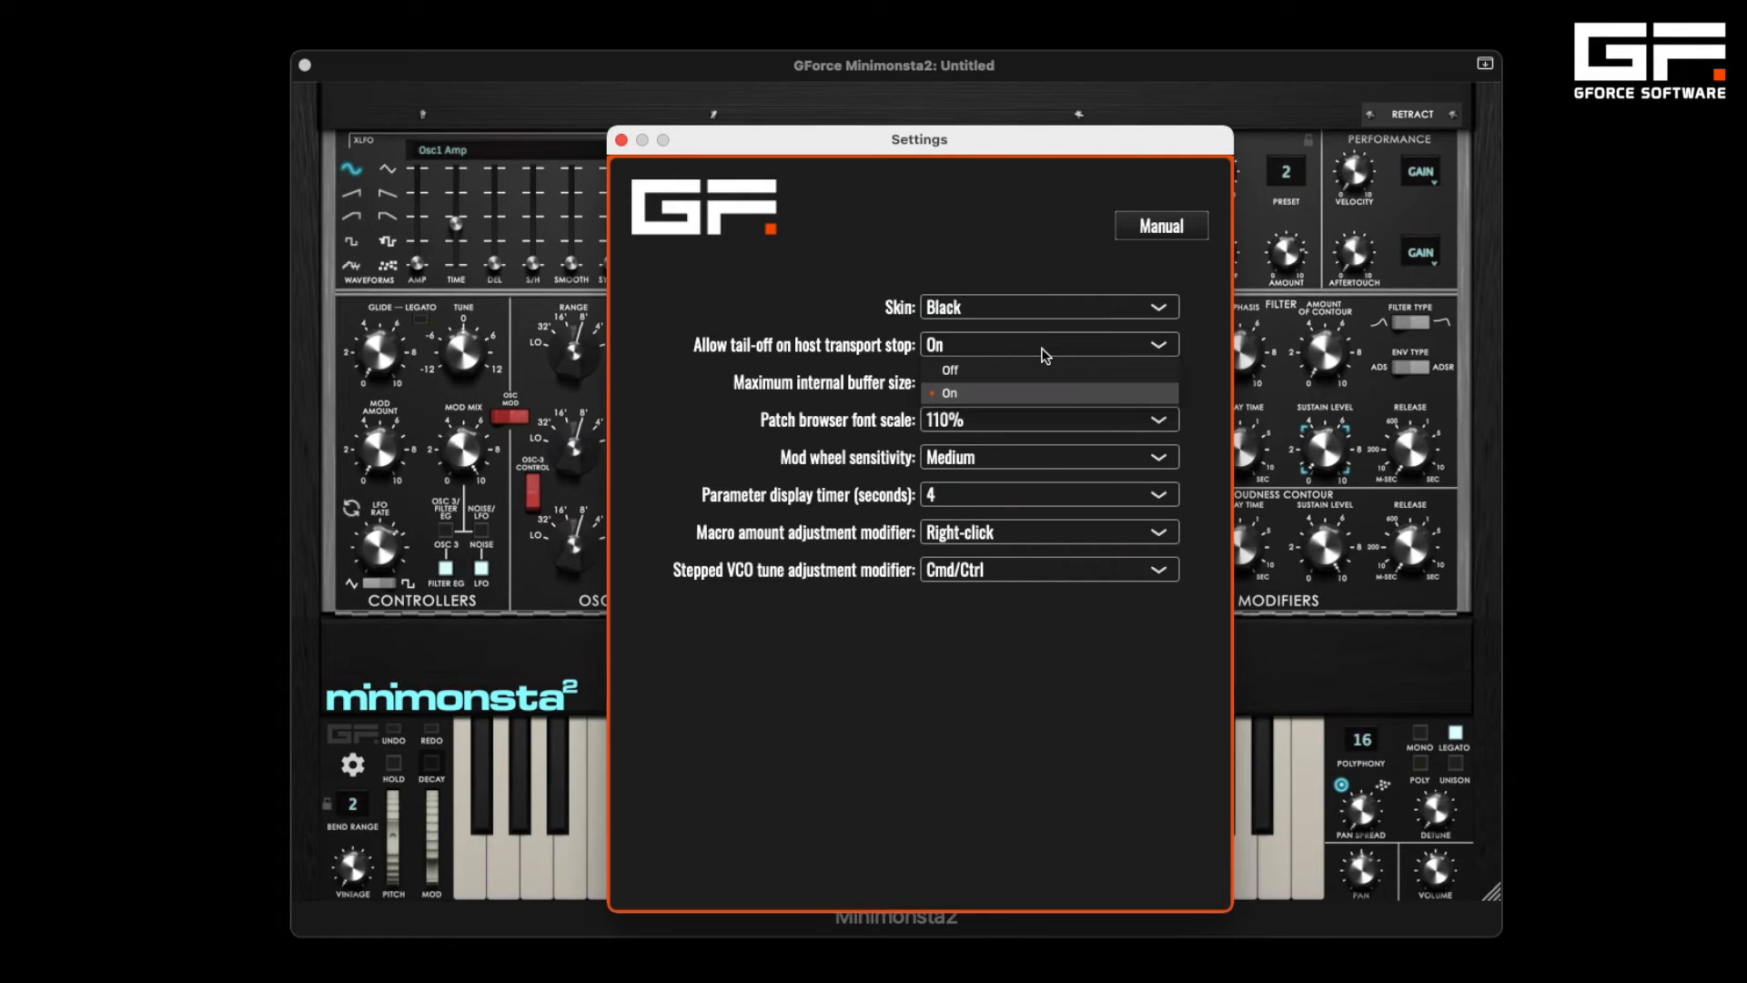
pyautogui.click(1044, 355)
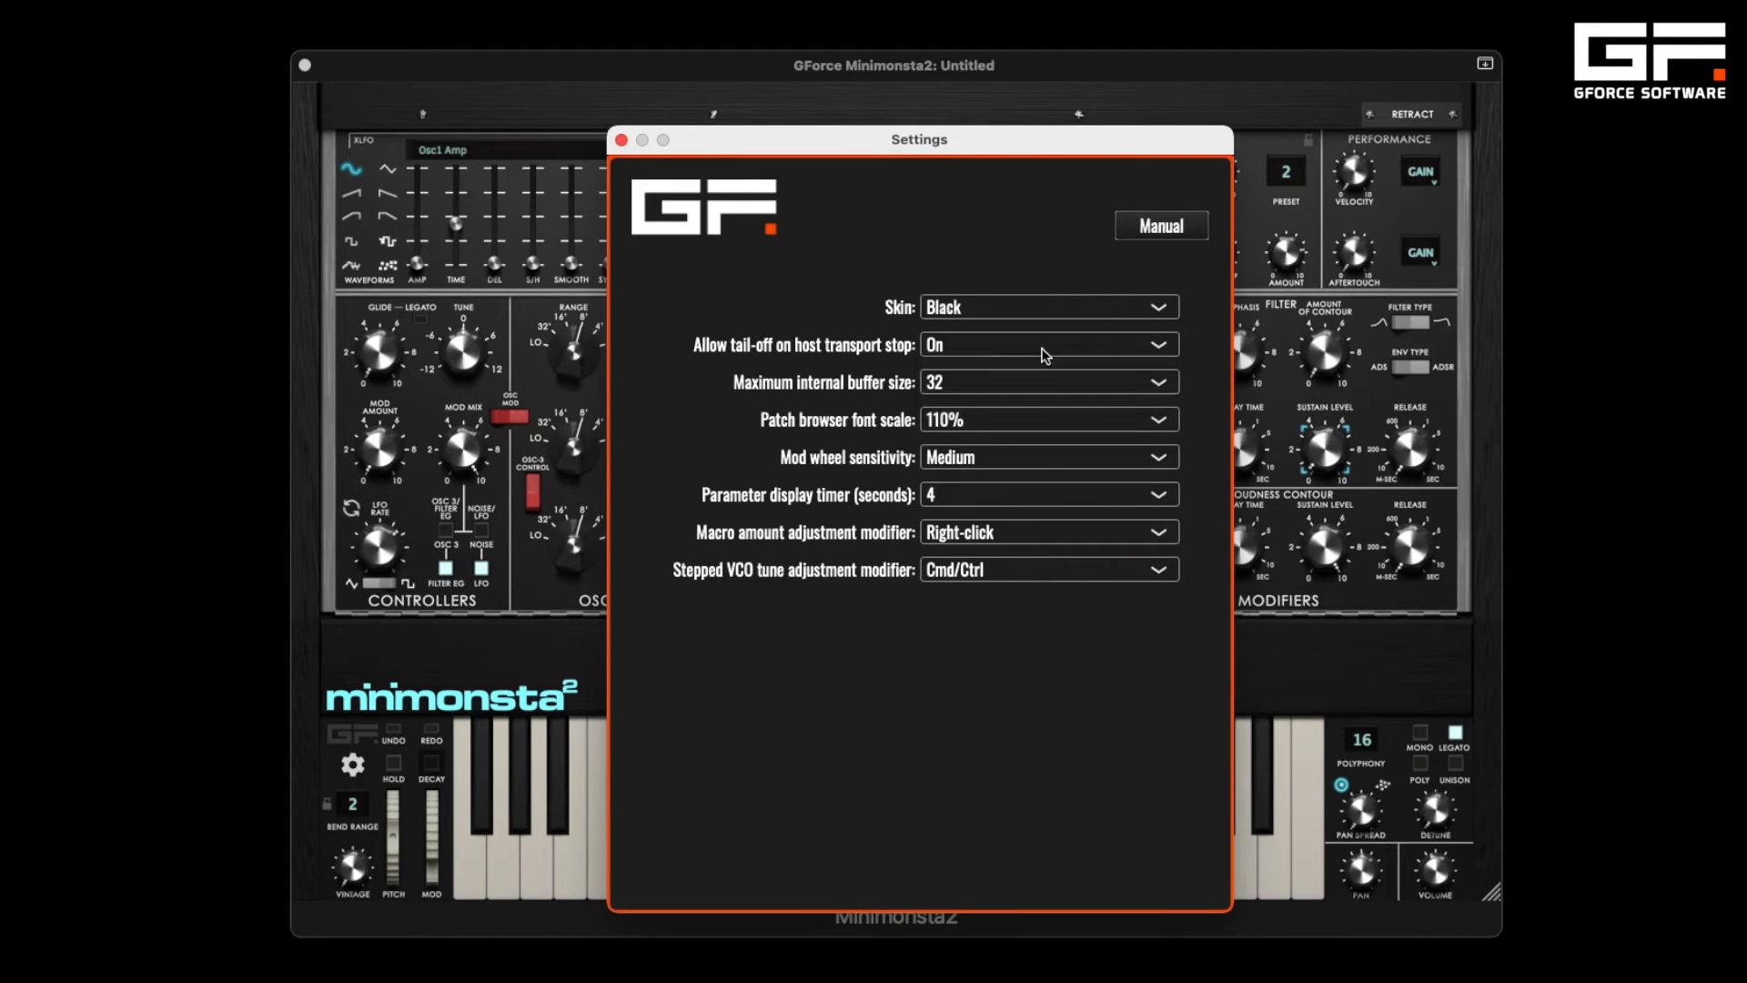
pyautogui.click(994, 383)
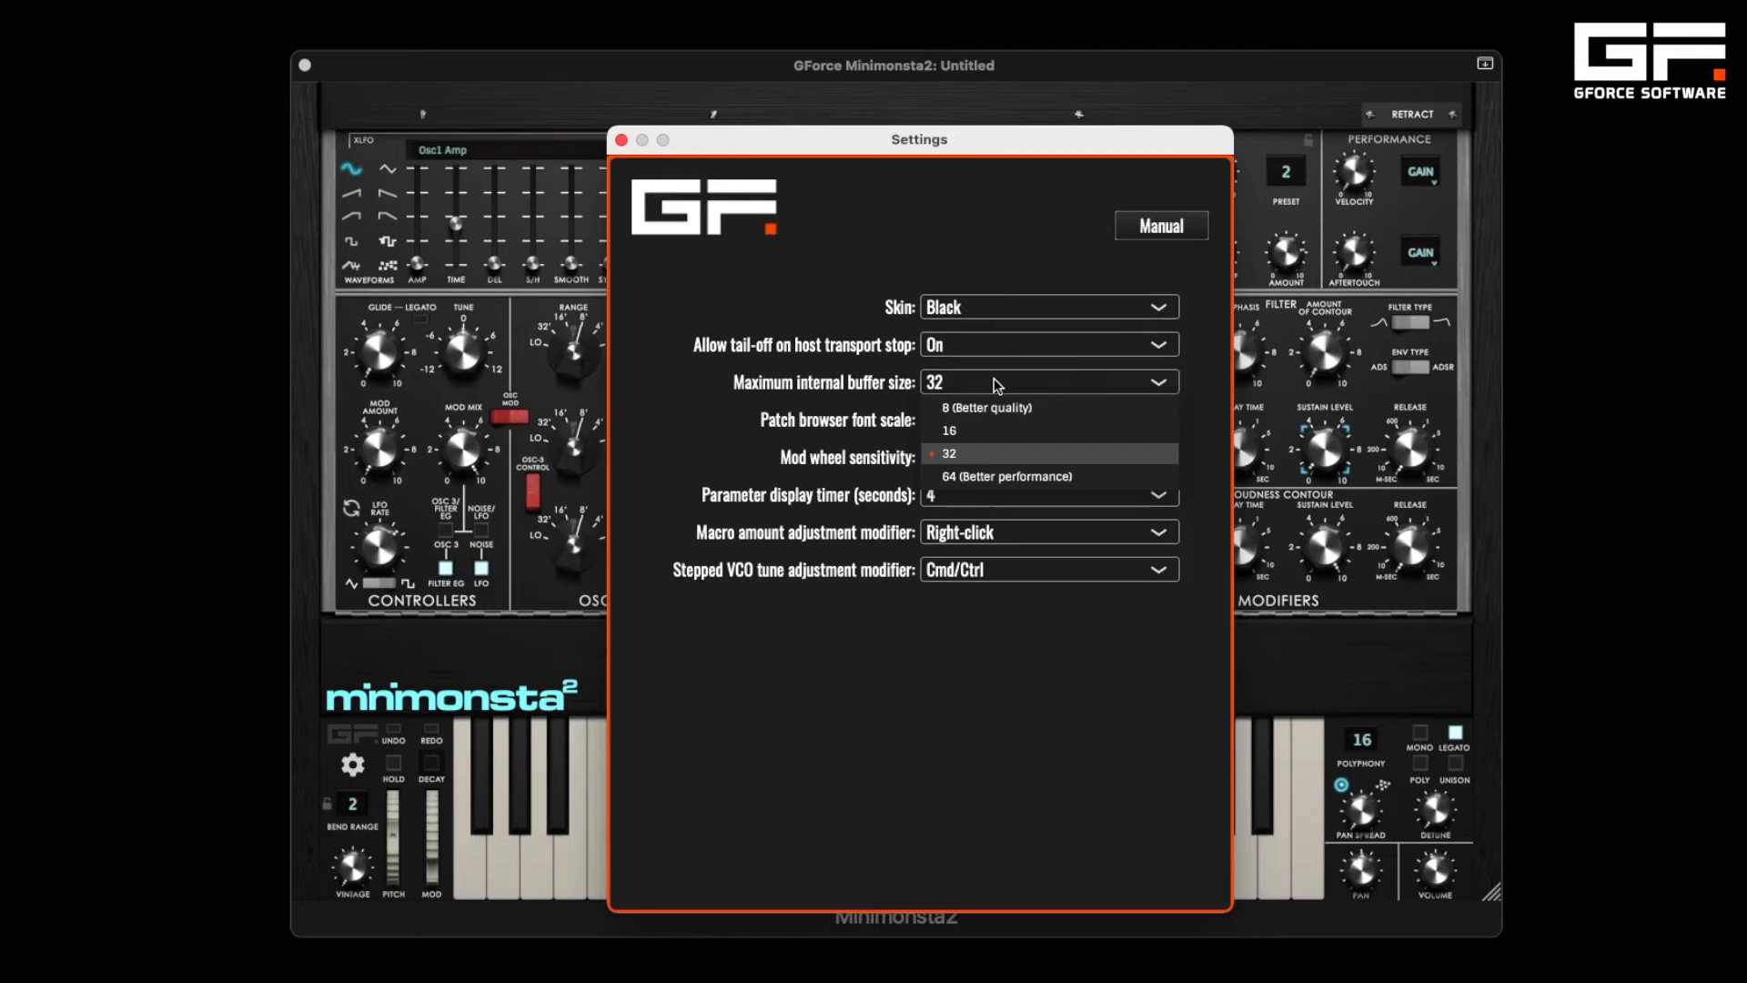
pyautogui.click(993, 383)
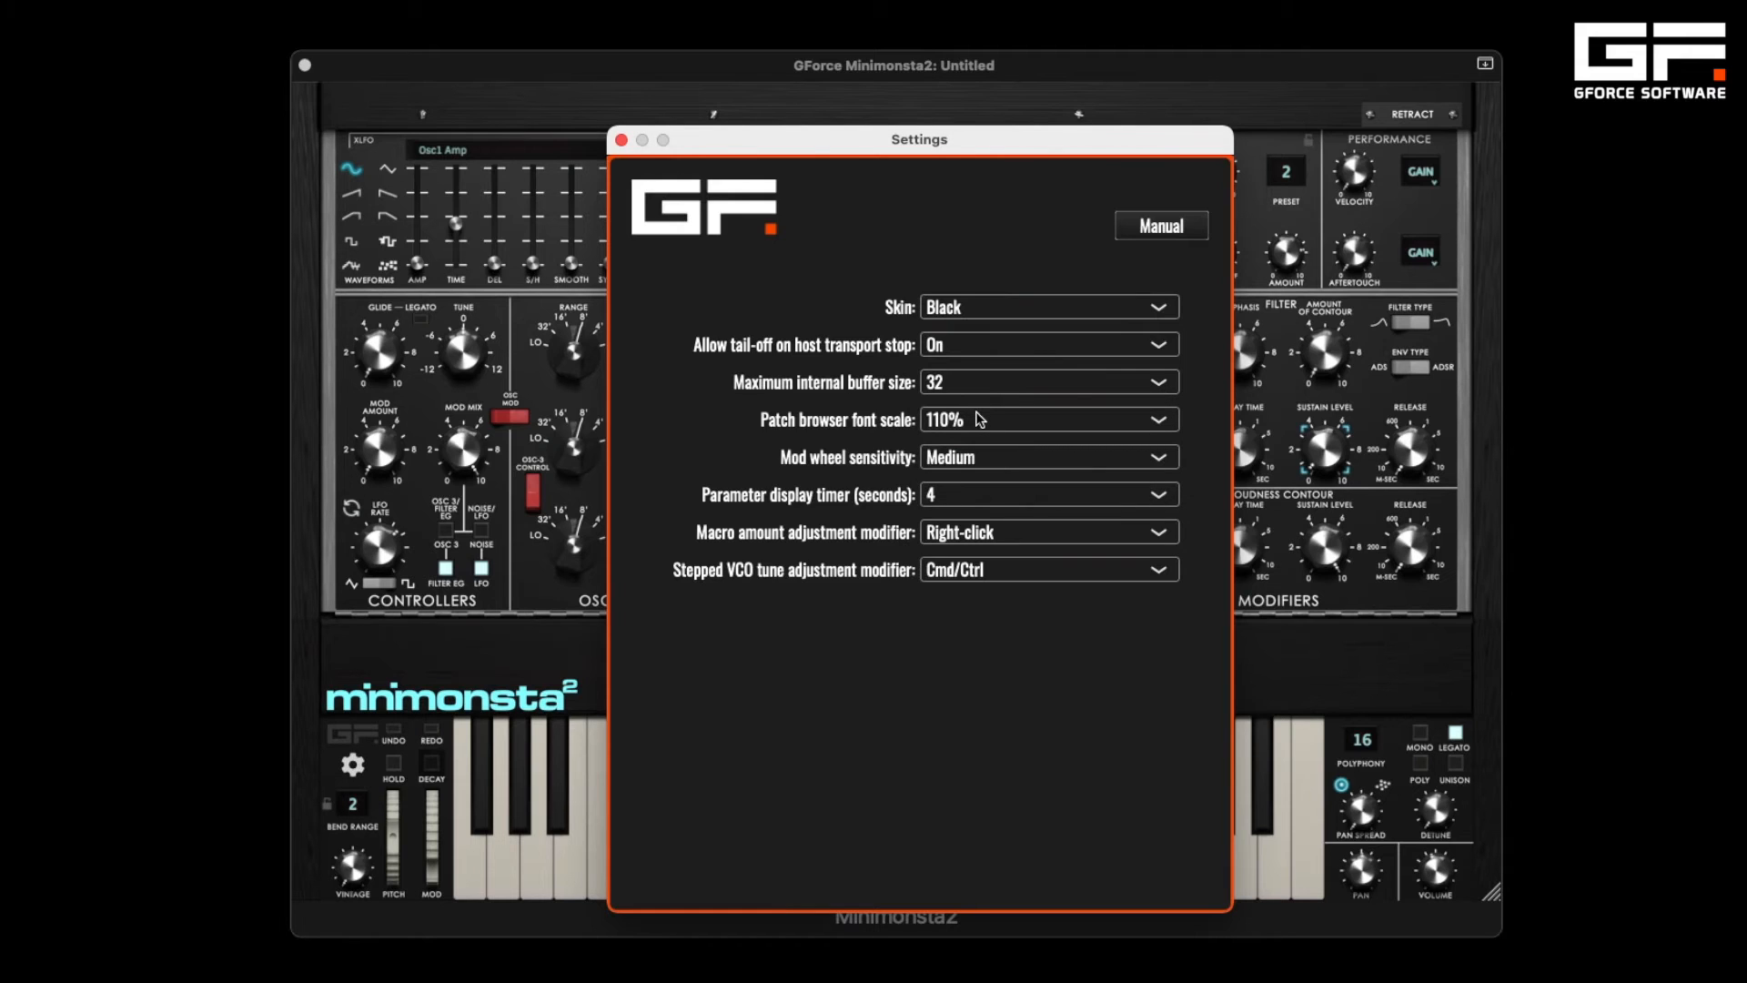
pyautogui.click(980, 419)
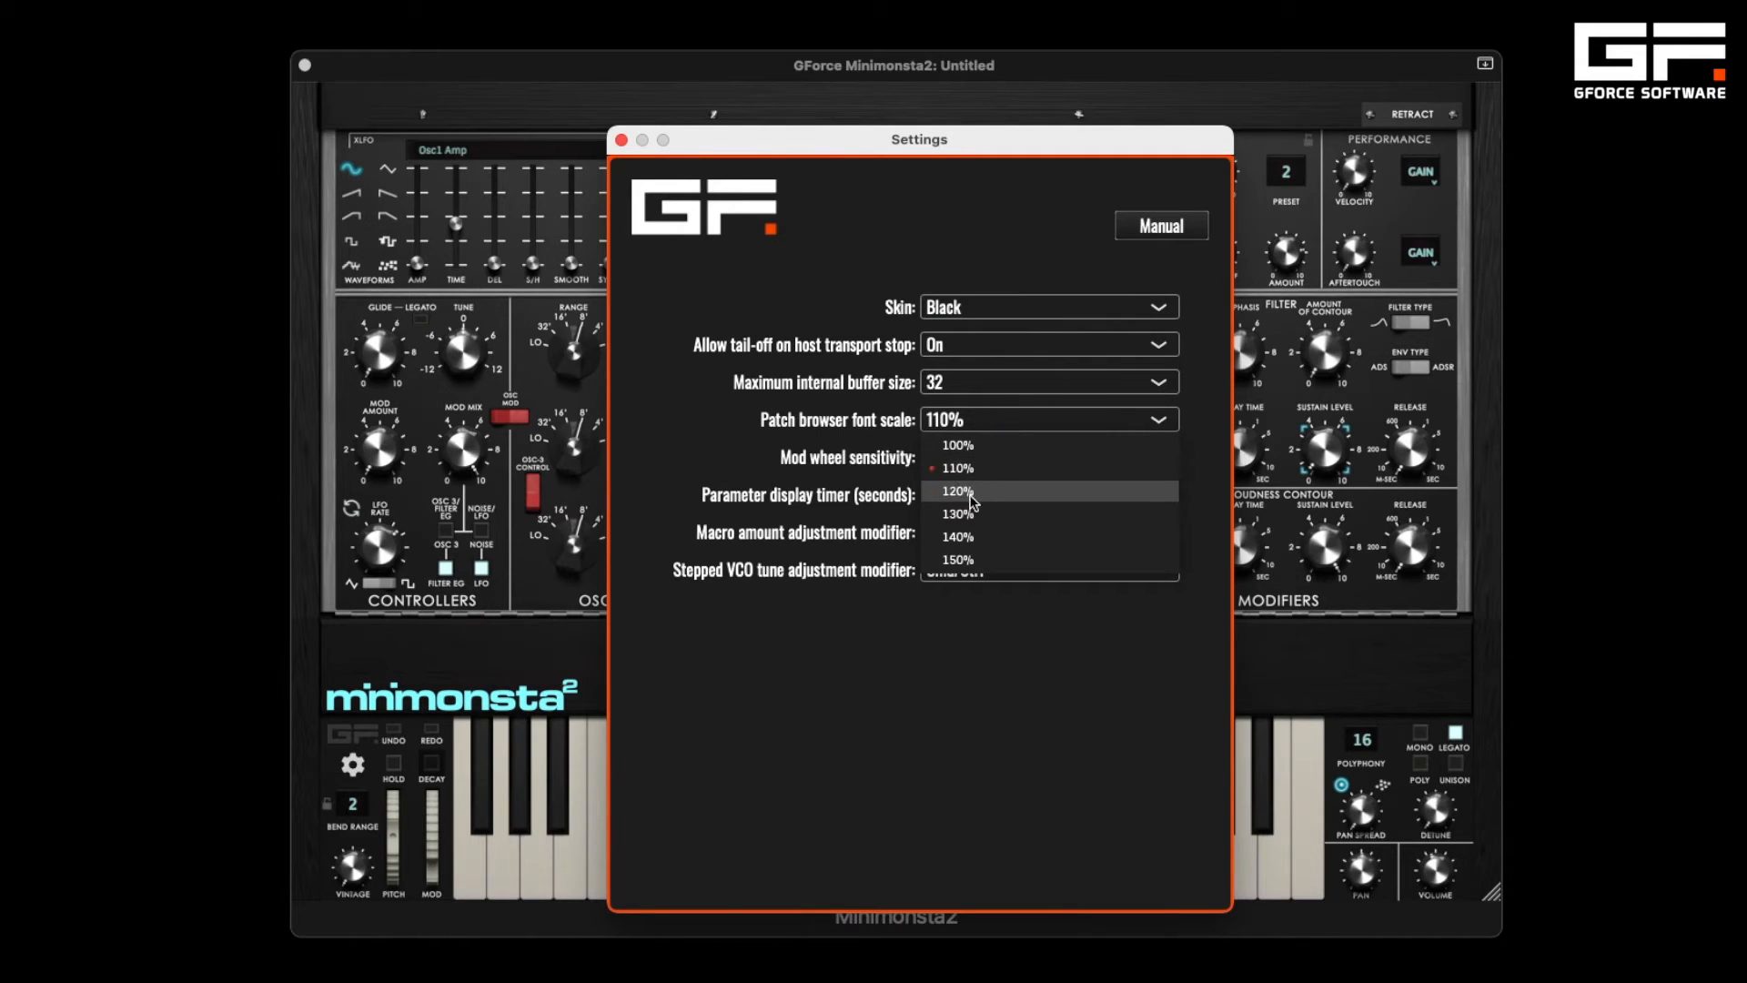
pyautogui.click(950, 466)
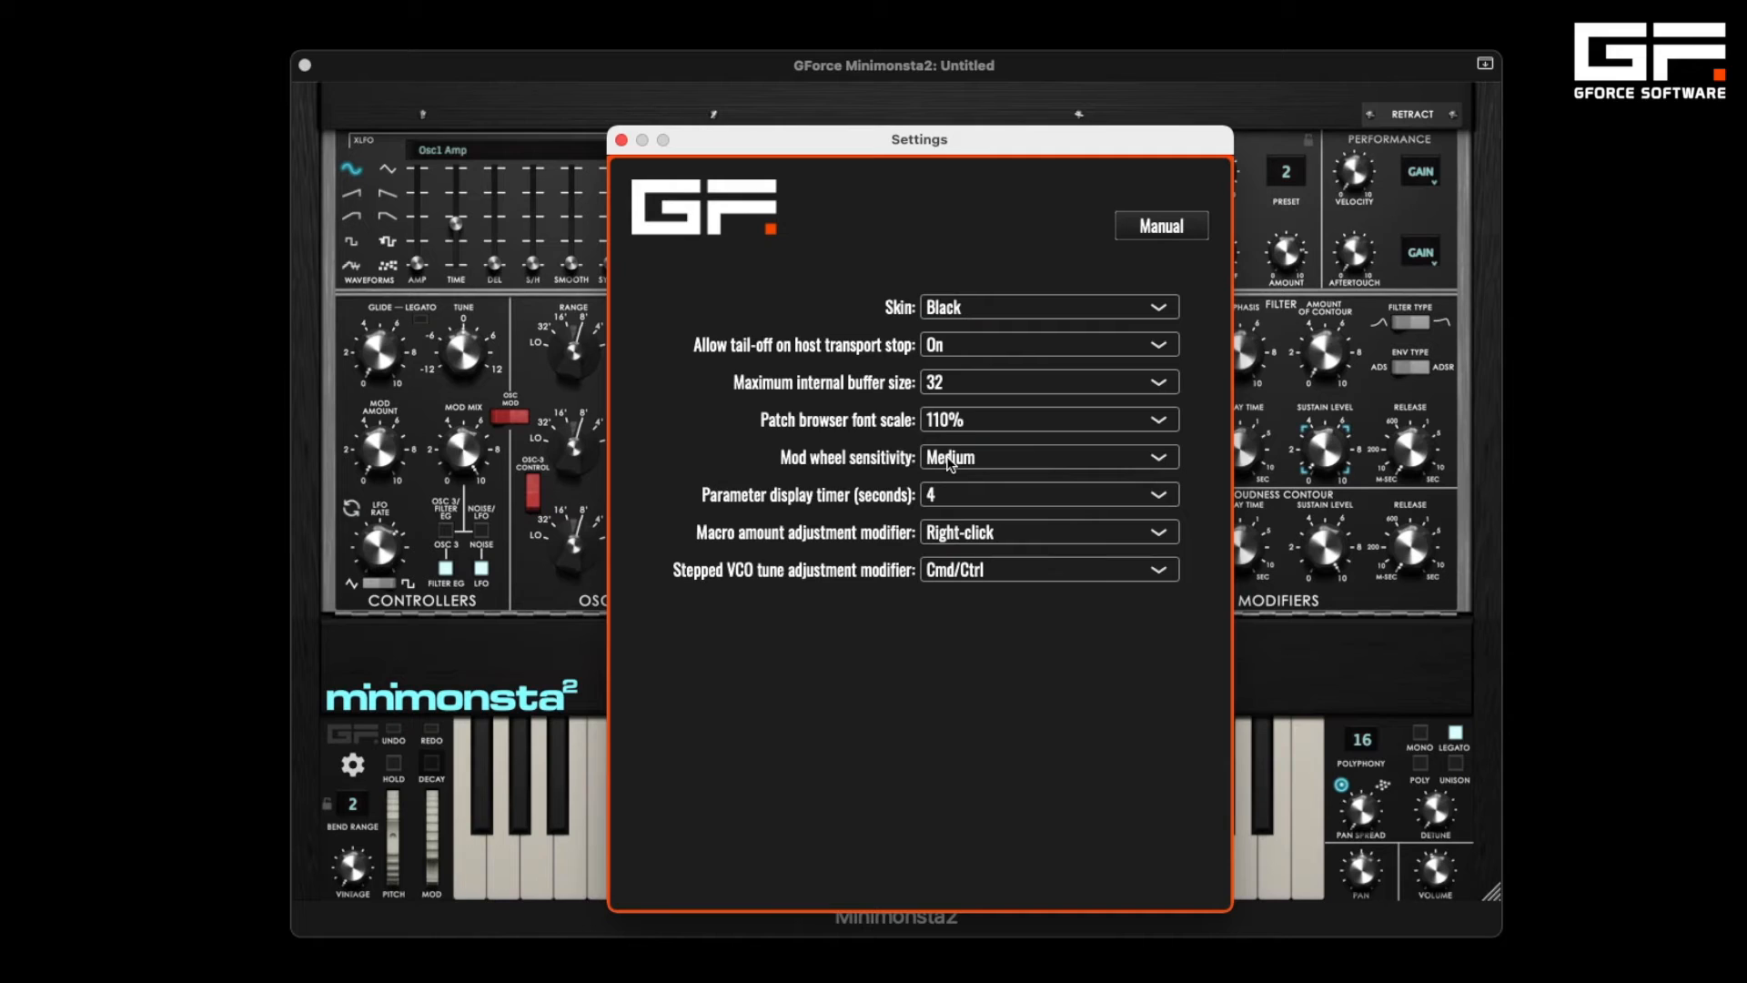
# - Review the options for mod wheel sensitivity, parameter display timer, and the macro amount and stepped VCO tune adjustment modifiers
pyautogui.click(949, 463)
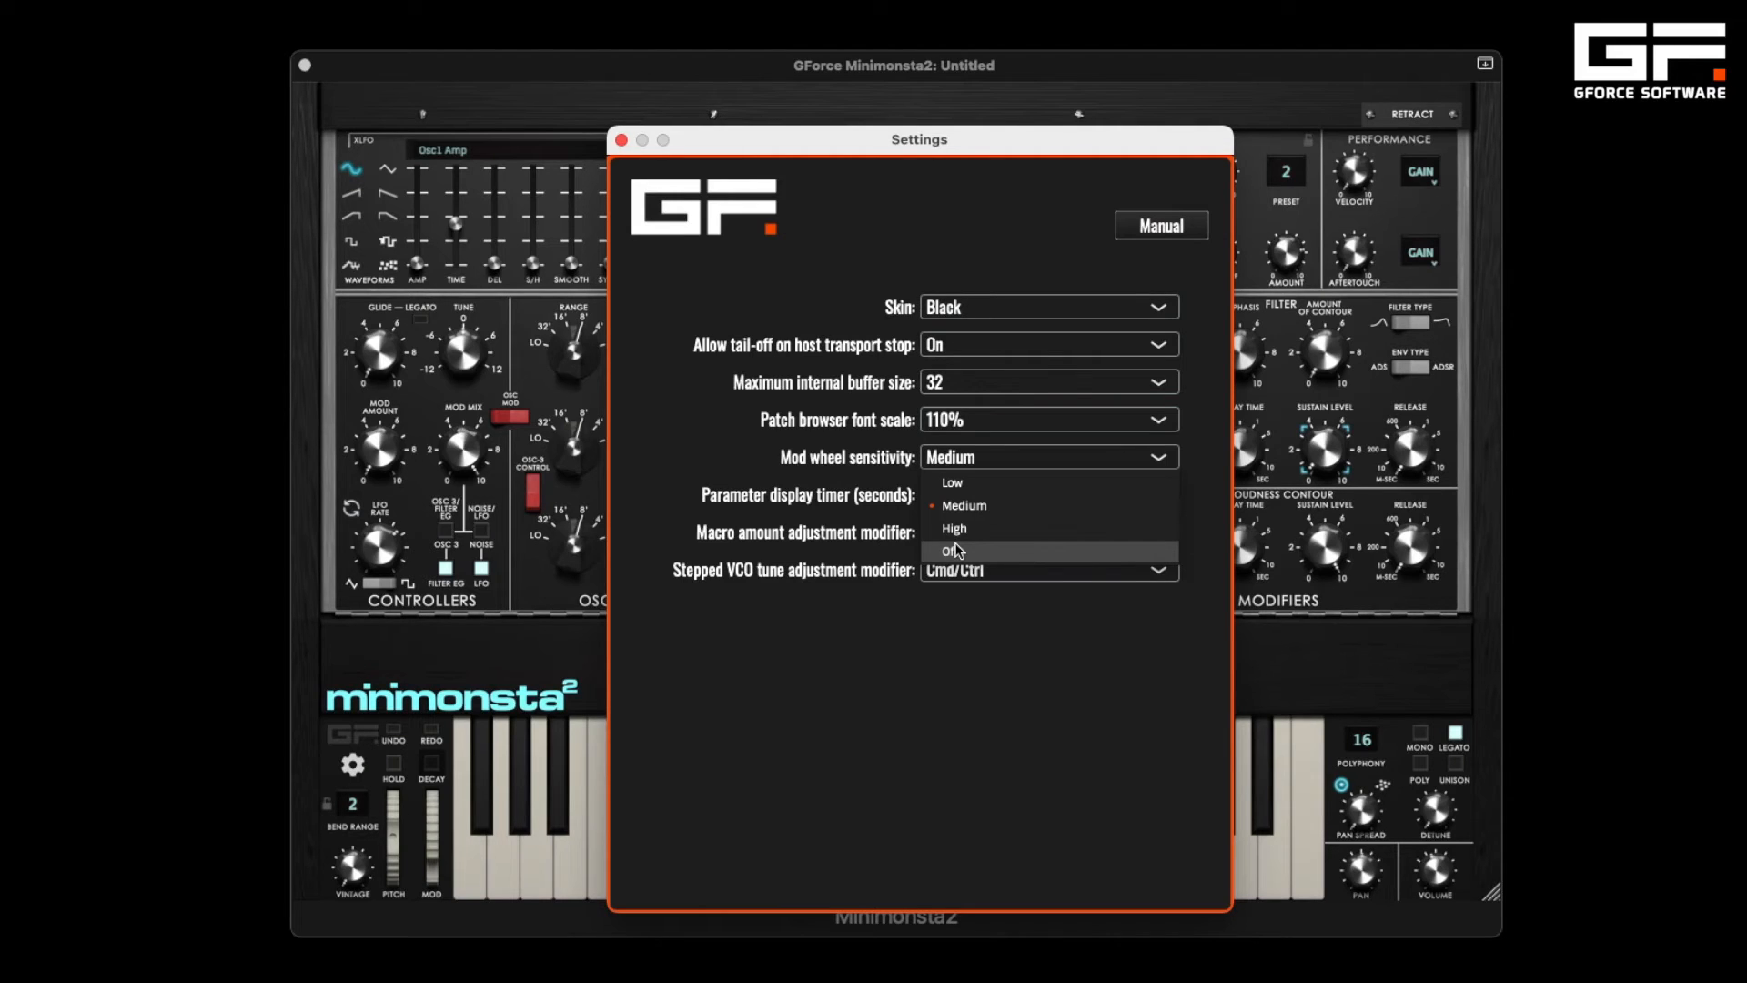
pyautogui.click(958, 501)
pyautogui.click(958, 501)
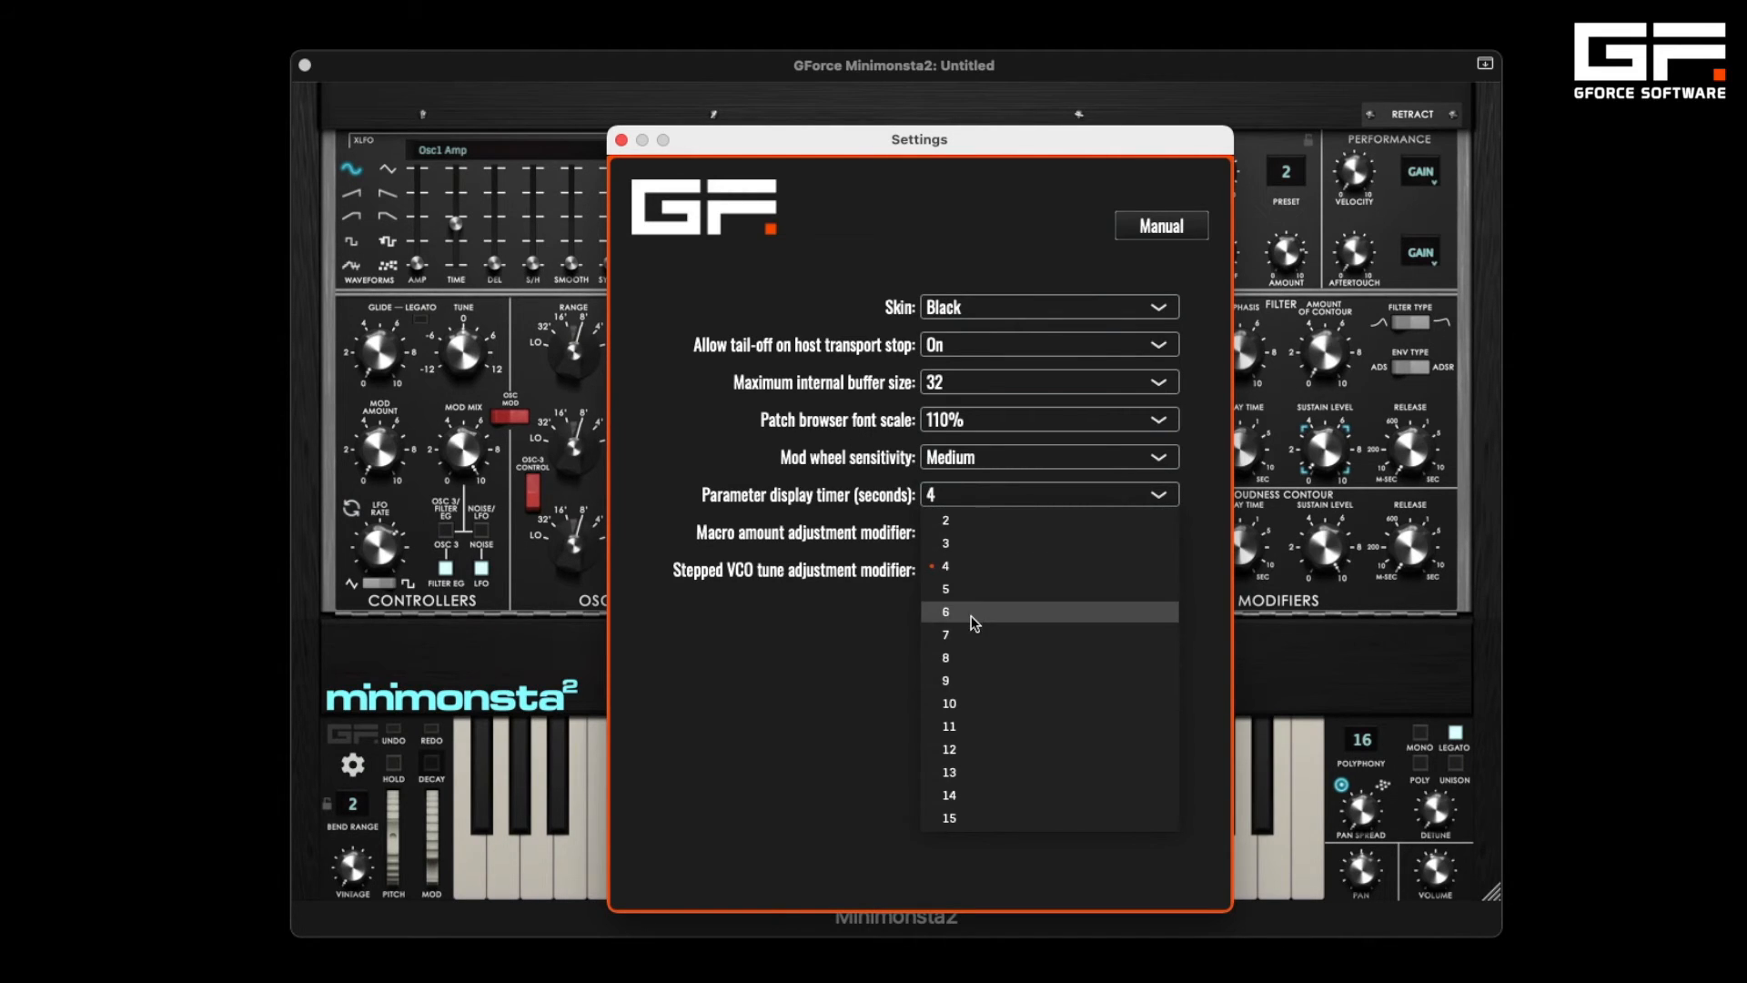
pyautogui.click(858, 566)
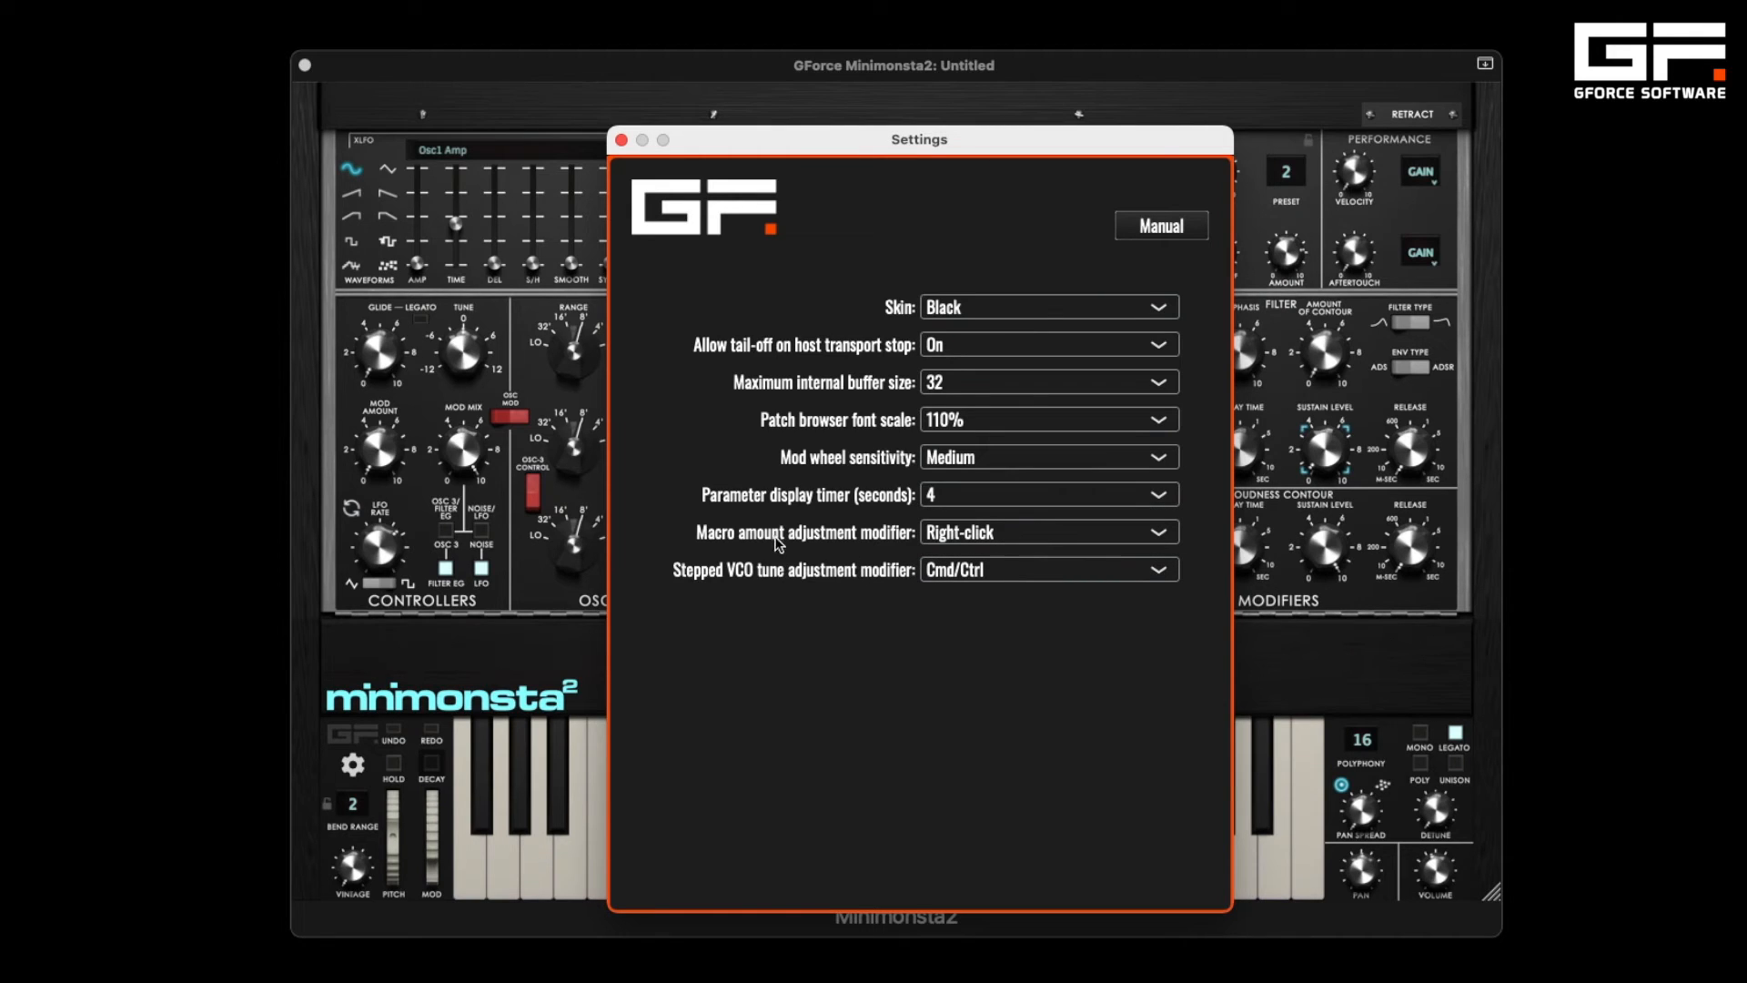
pyautogui.click(1047, 532)
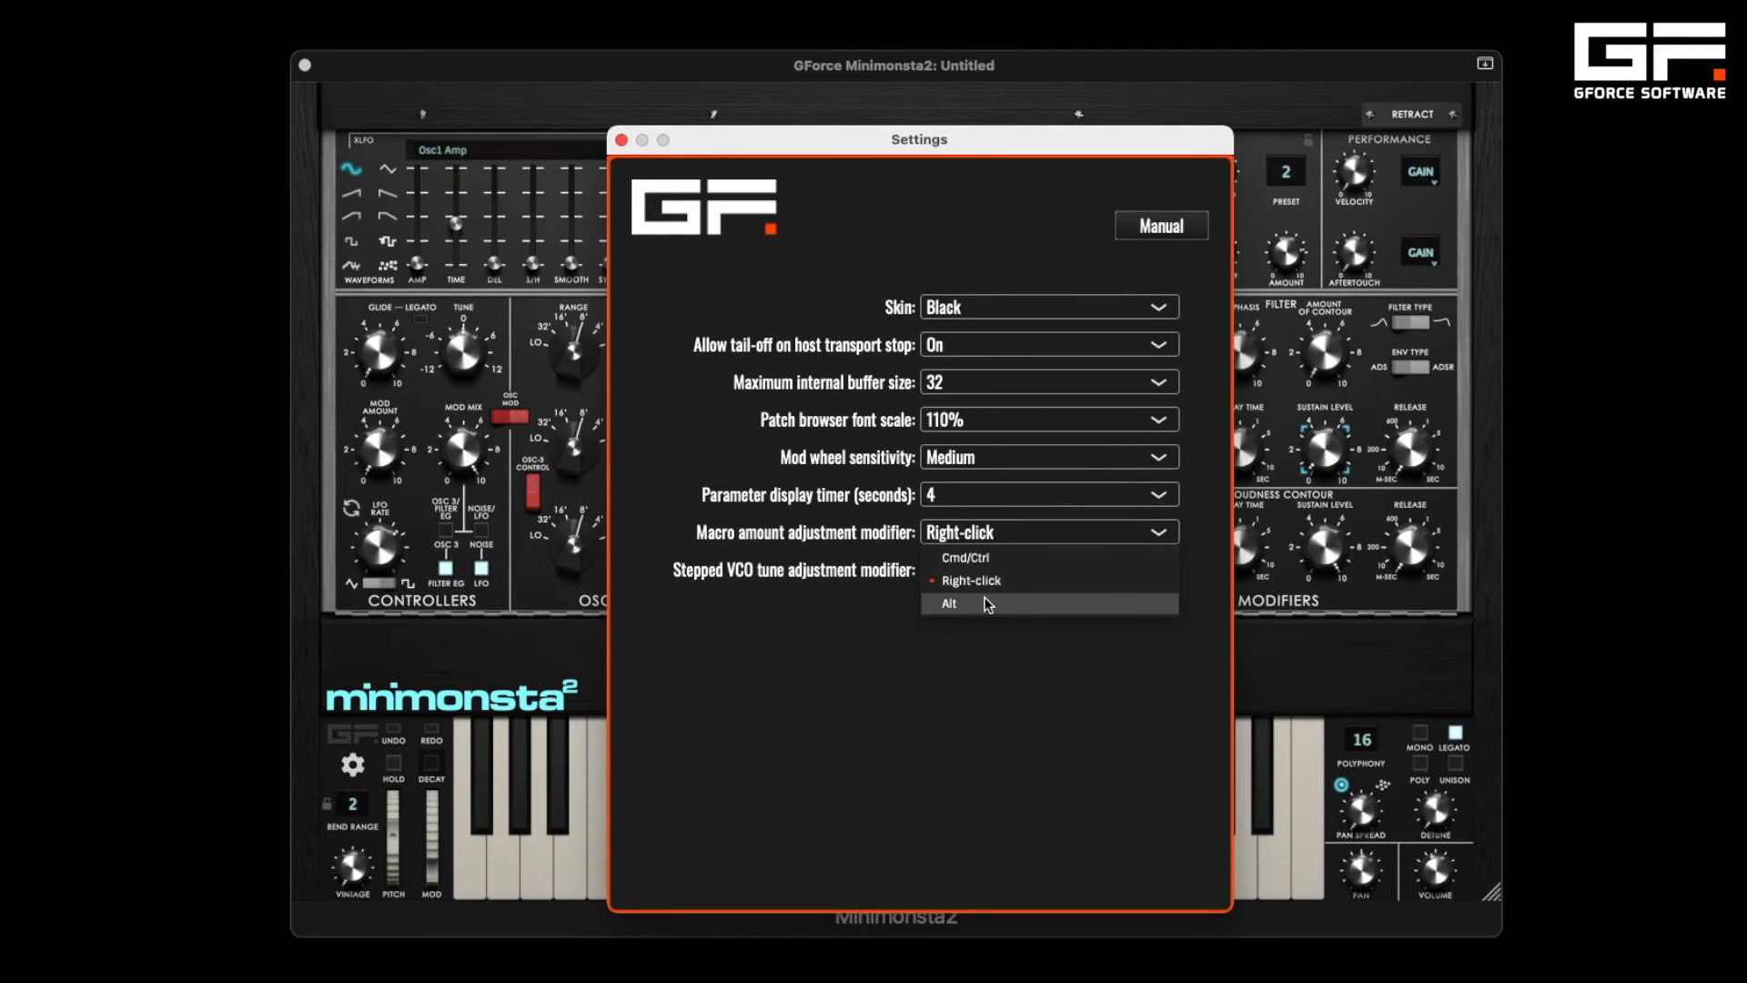
pyautogui.click(969, 669)
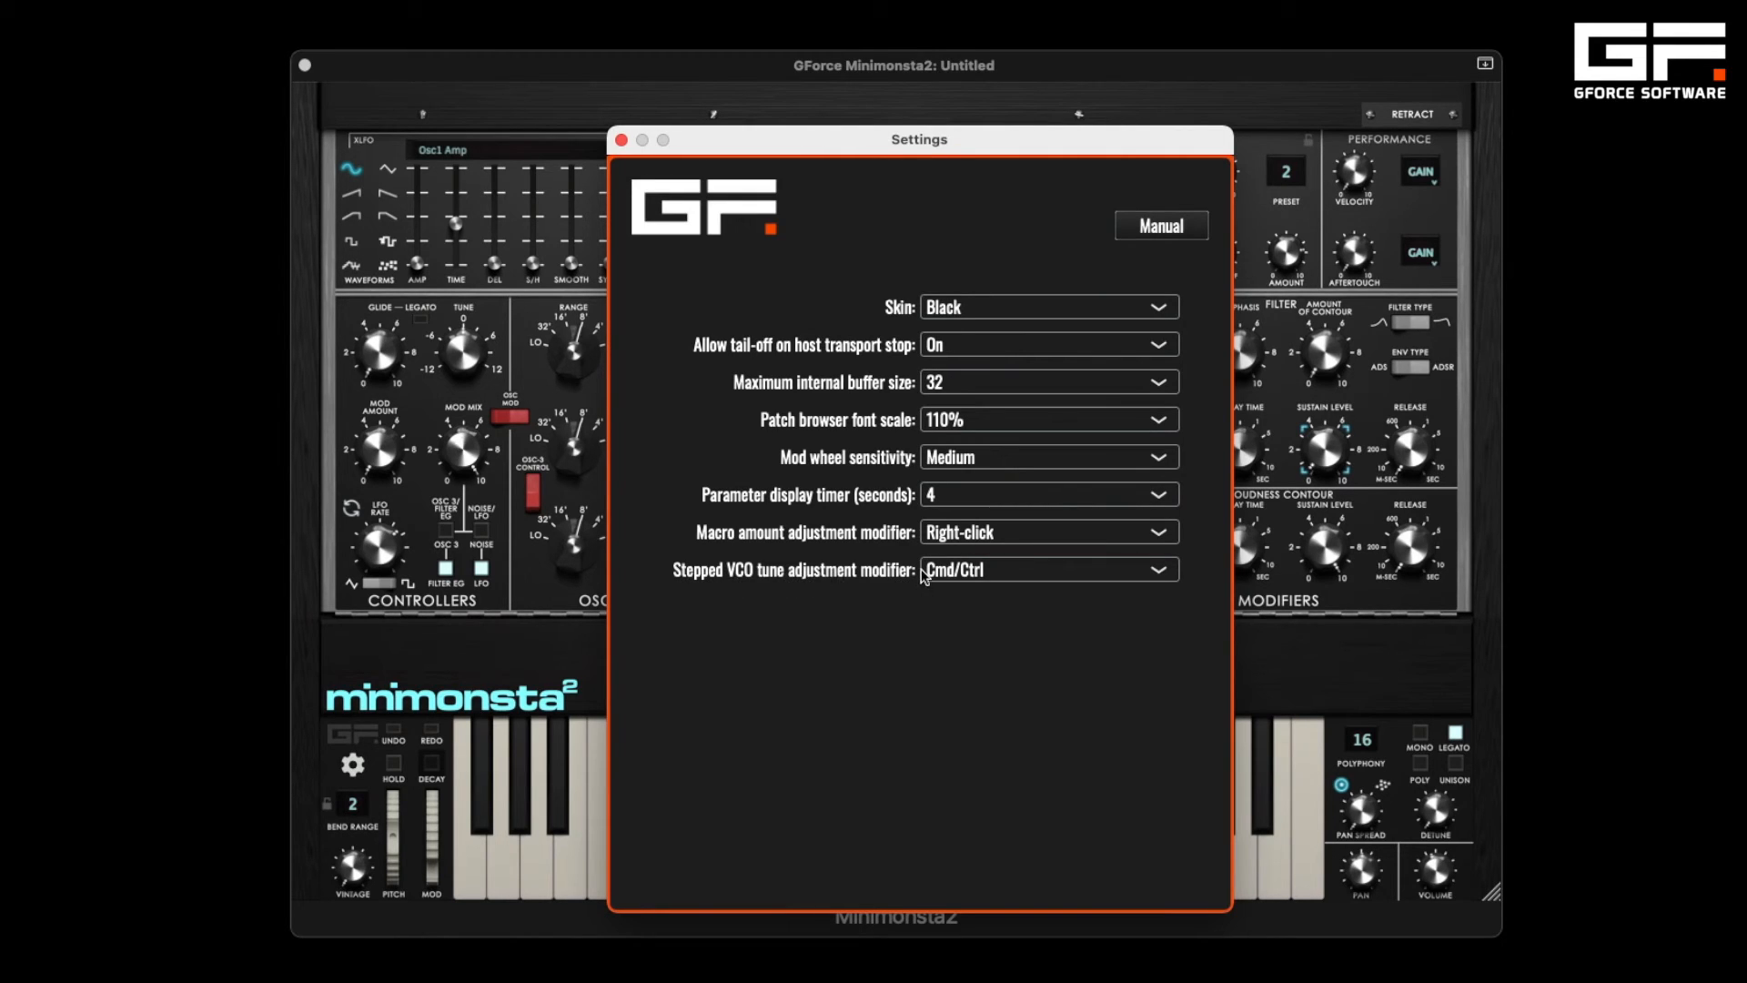
pyautogui.click(1002, 575)
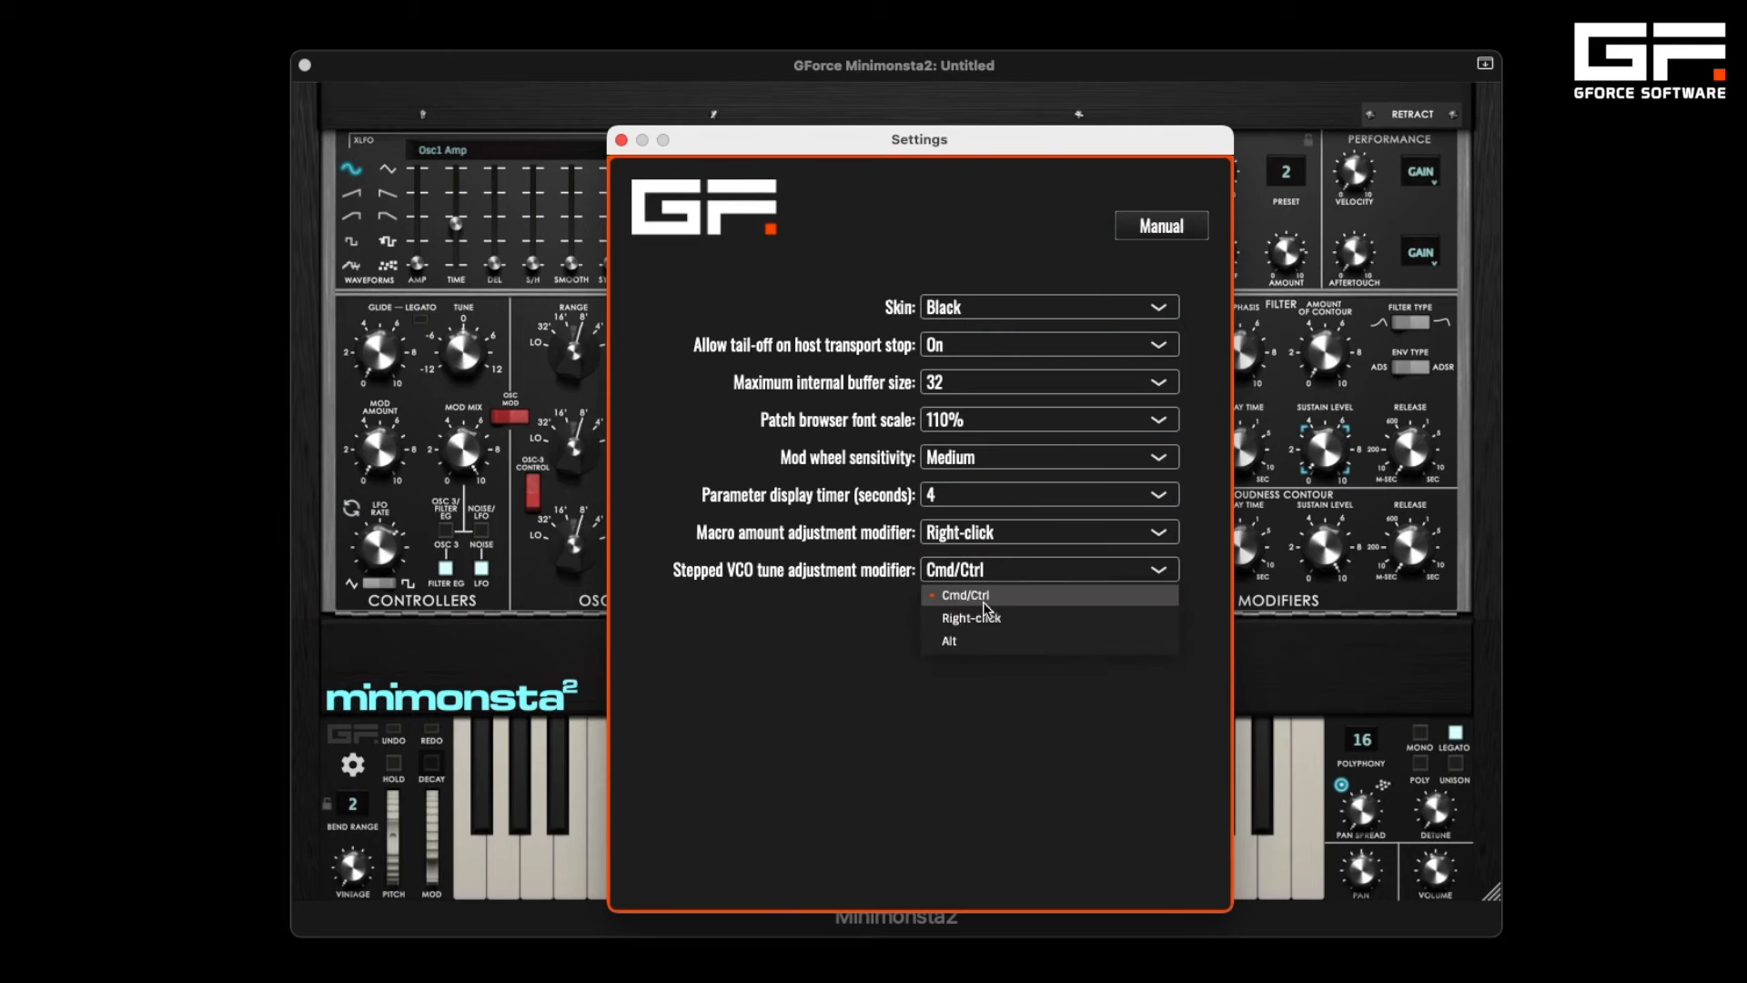
pyautogui.click(981, 677)
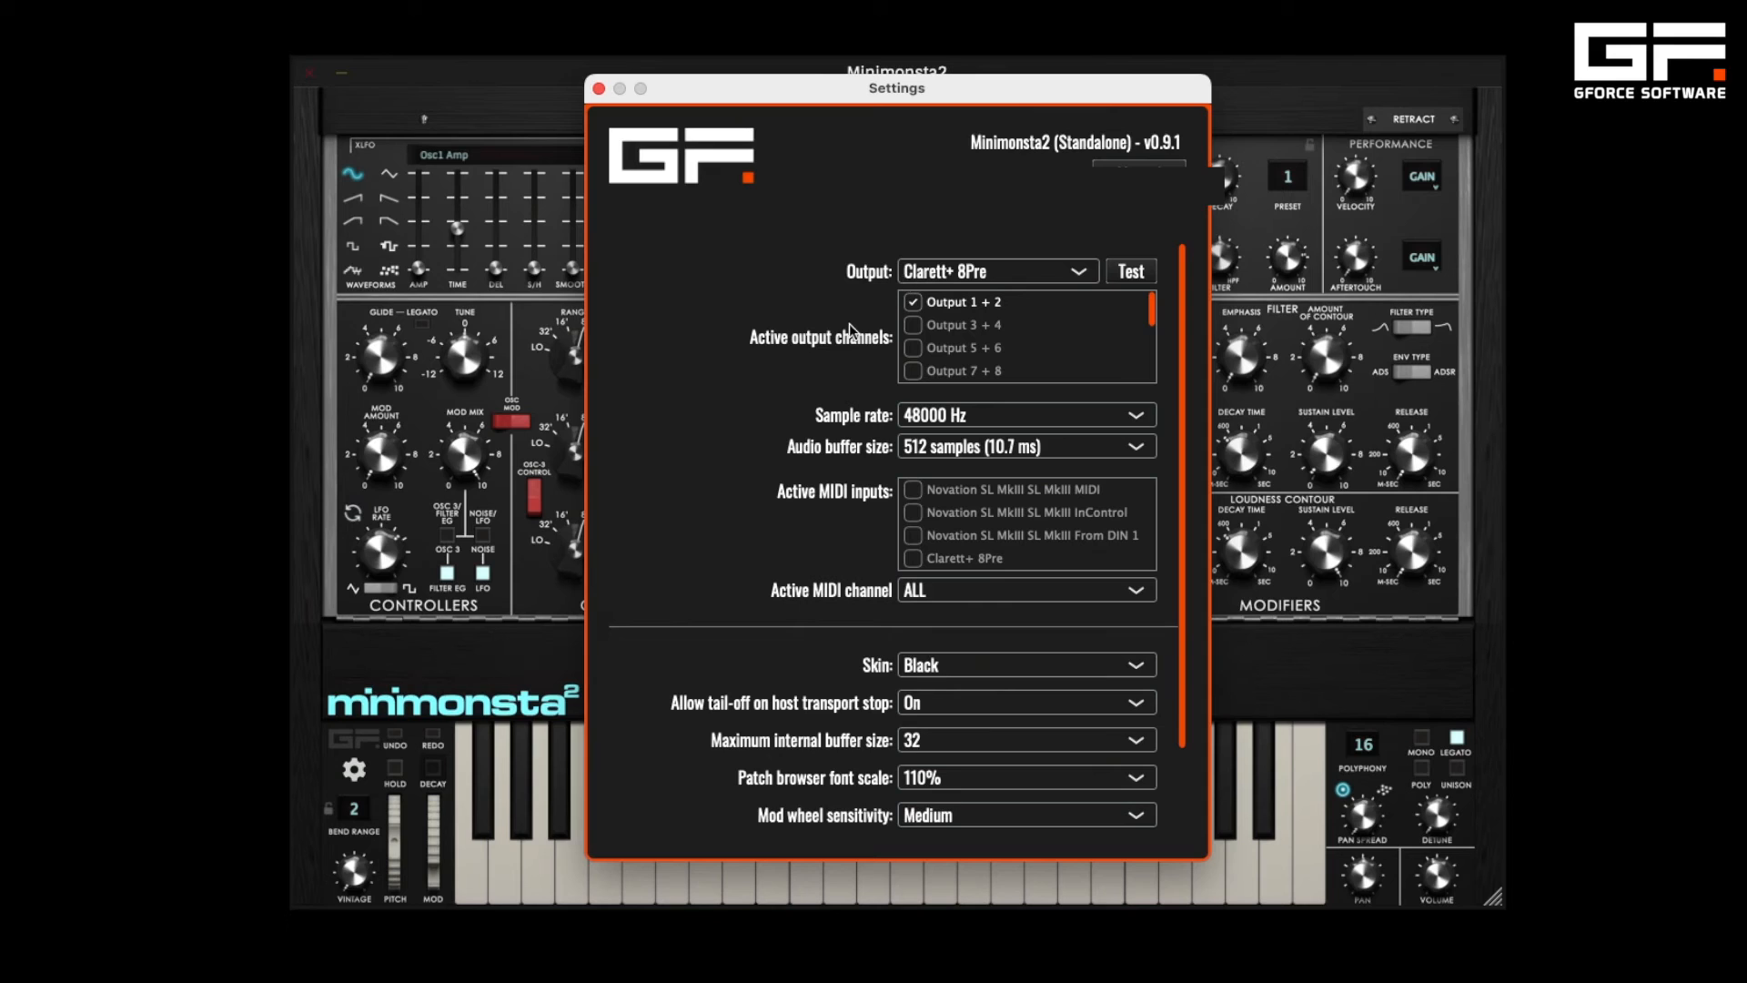
# - Look through the standalone version's settings, including audio output, sample rate, buffer size and MIDI inputs
pyautogui.scroll(-5, 928, 333)
pyautogui.scroll(5, 929, 333)
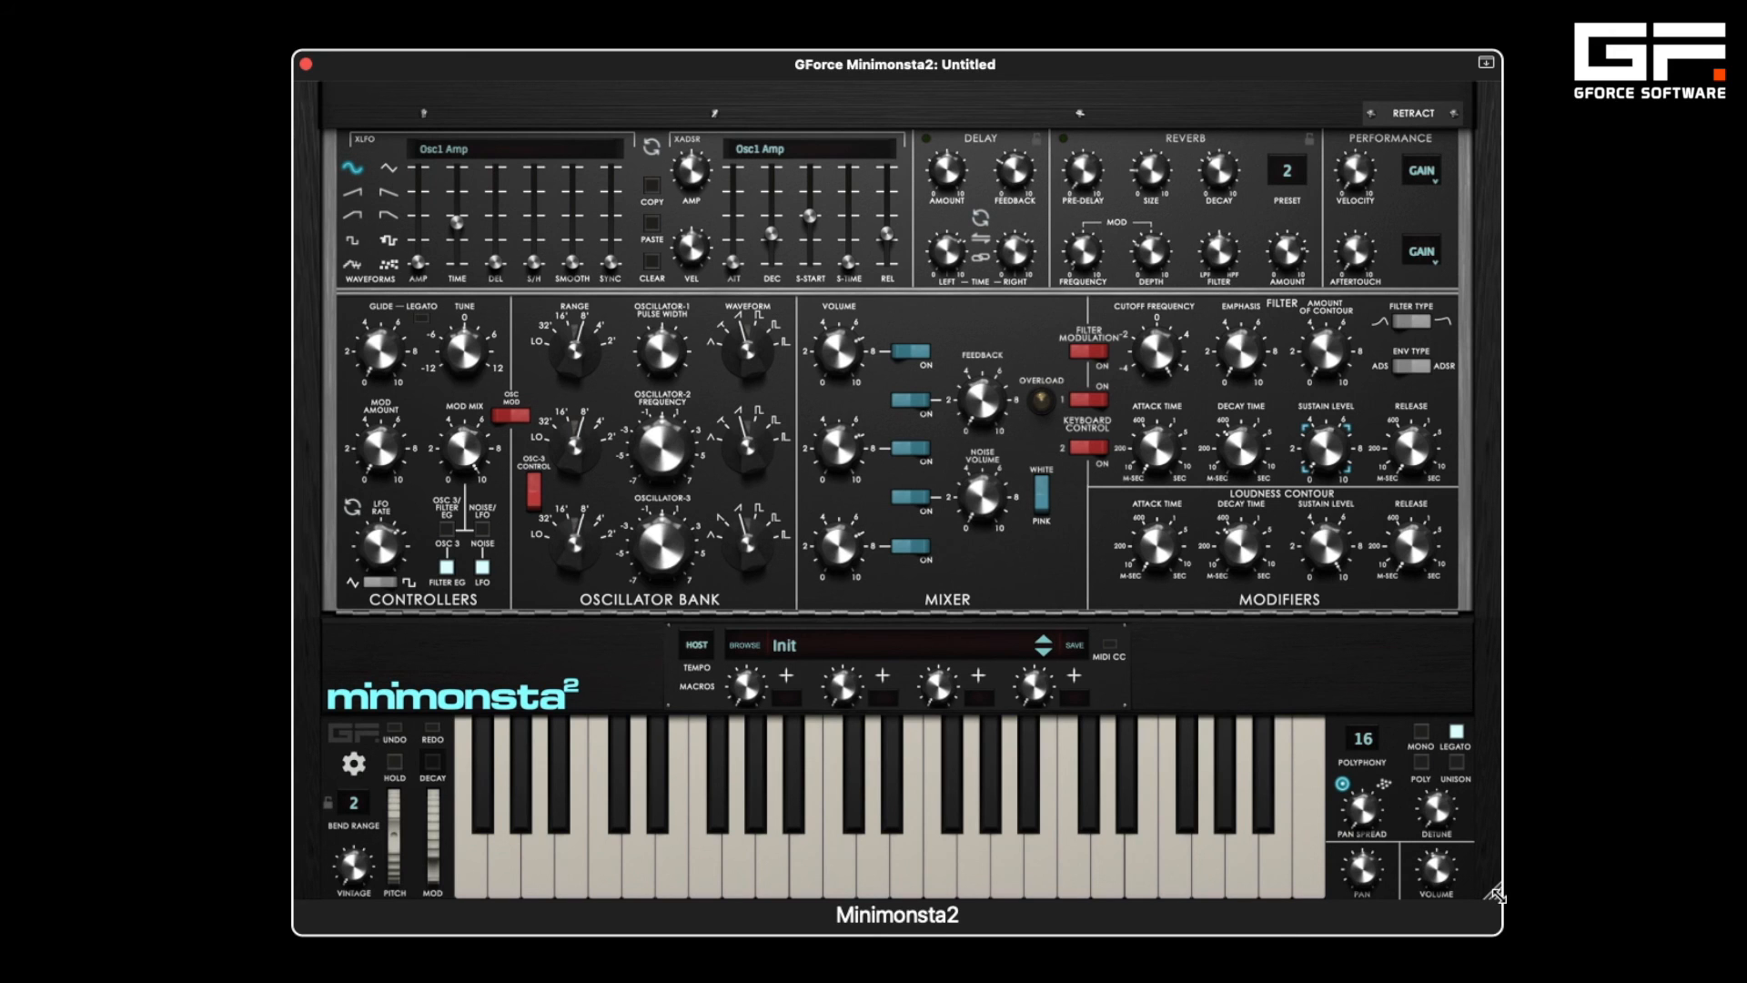
# - Resize the synth's window, shrinking it and enlarging it slightly again
pyautogui.moveTo(1497, 896); pyautogui.dragTo(1391, 858)
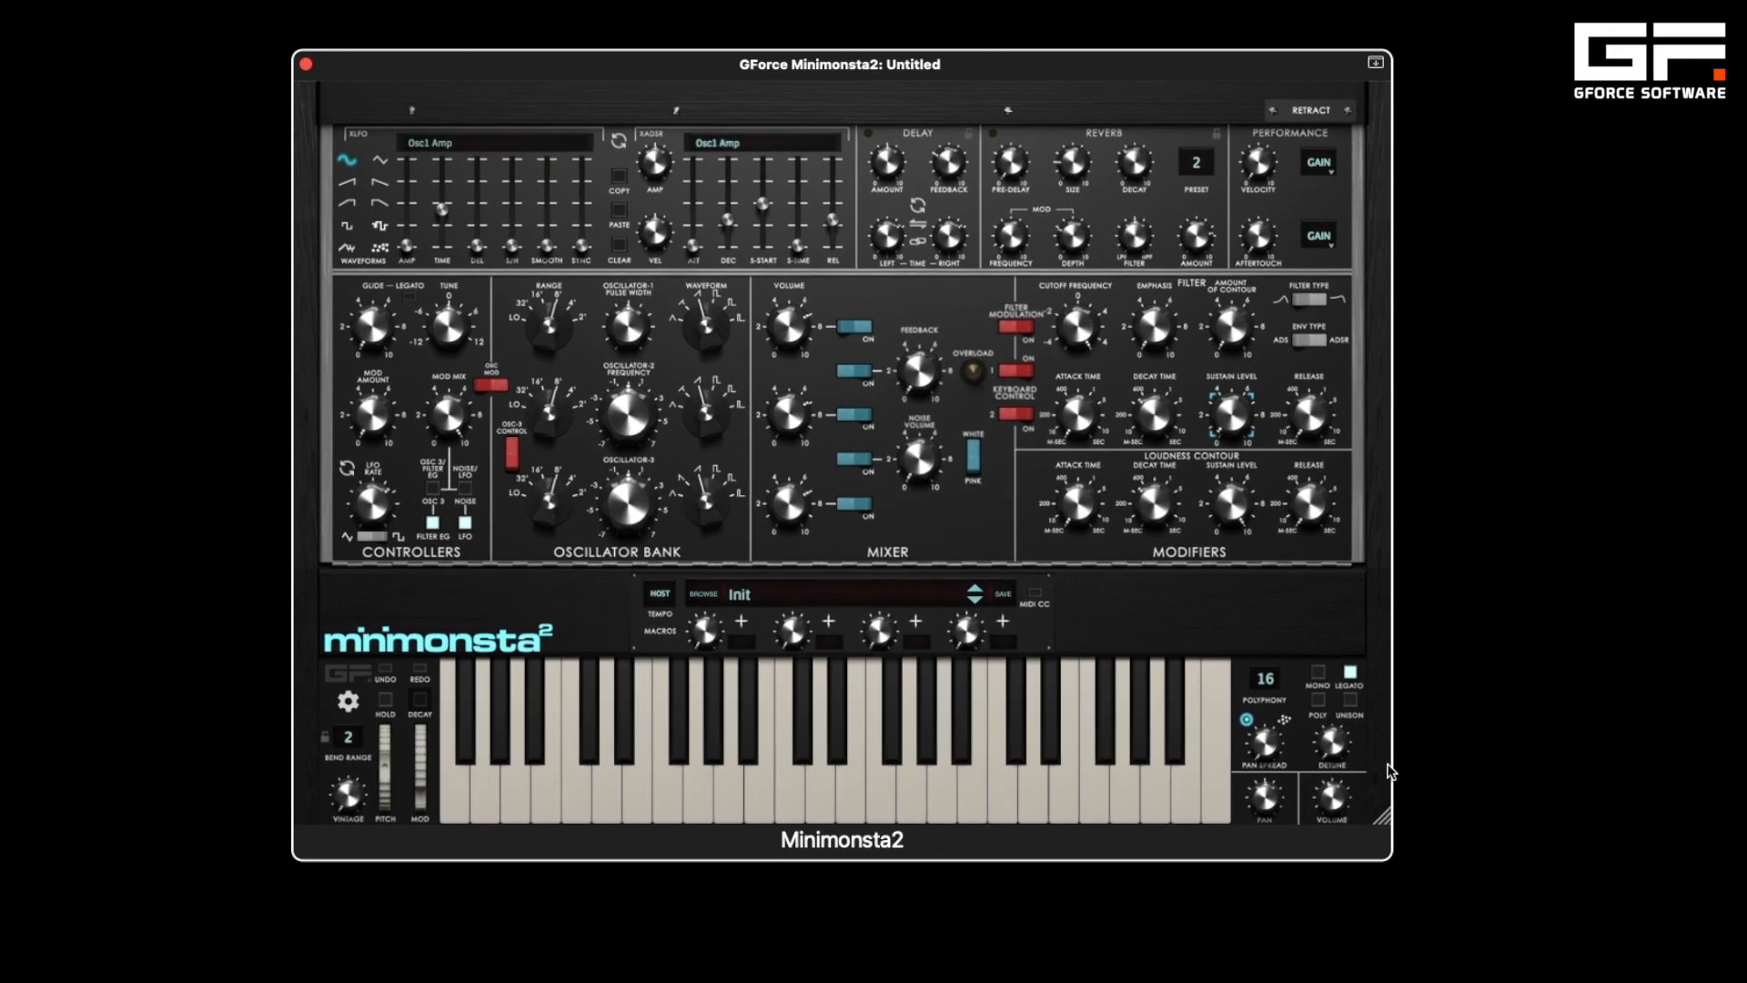
pyautogui.moveTo(1280, 685); pyautogui.dragTo(1406, 808)
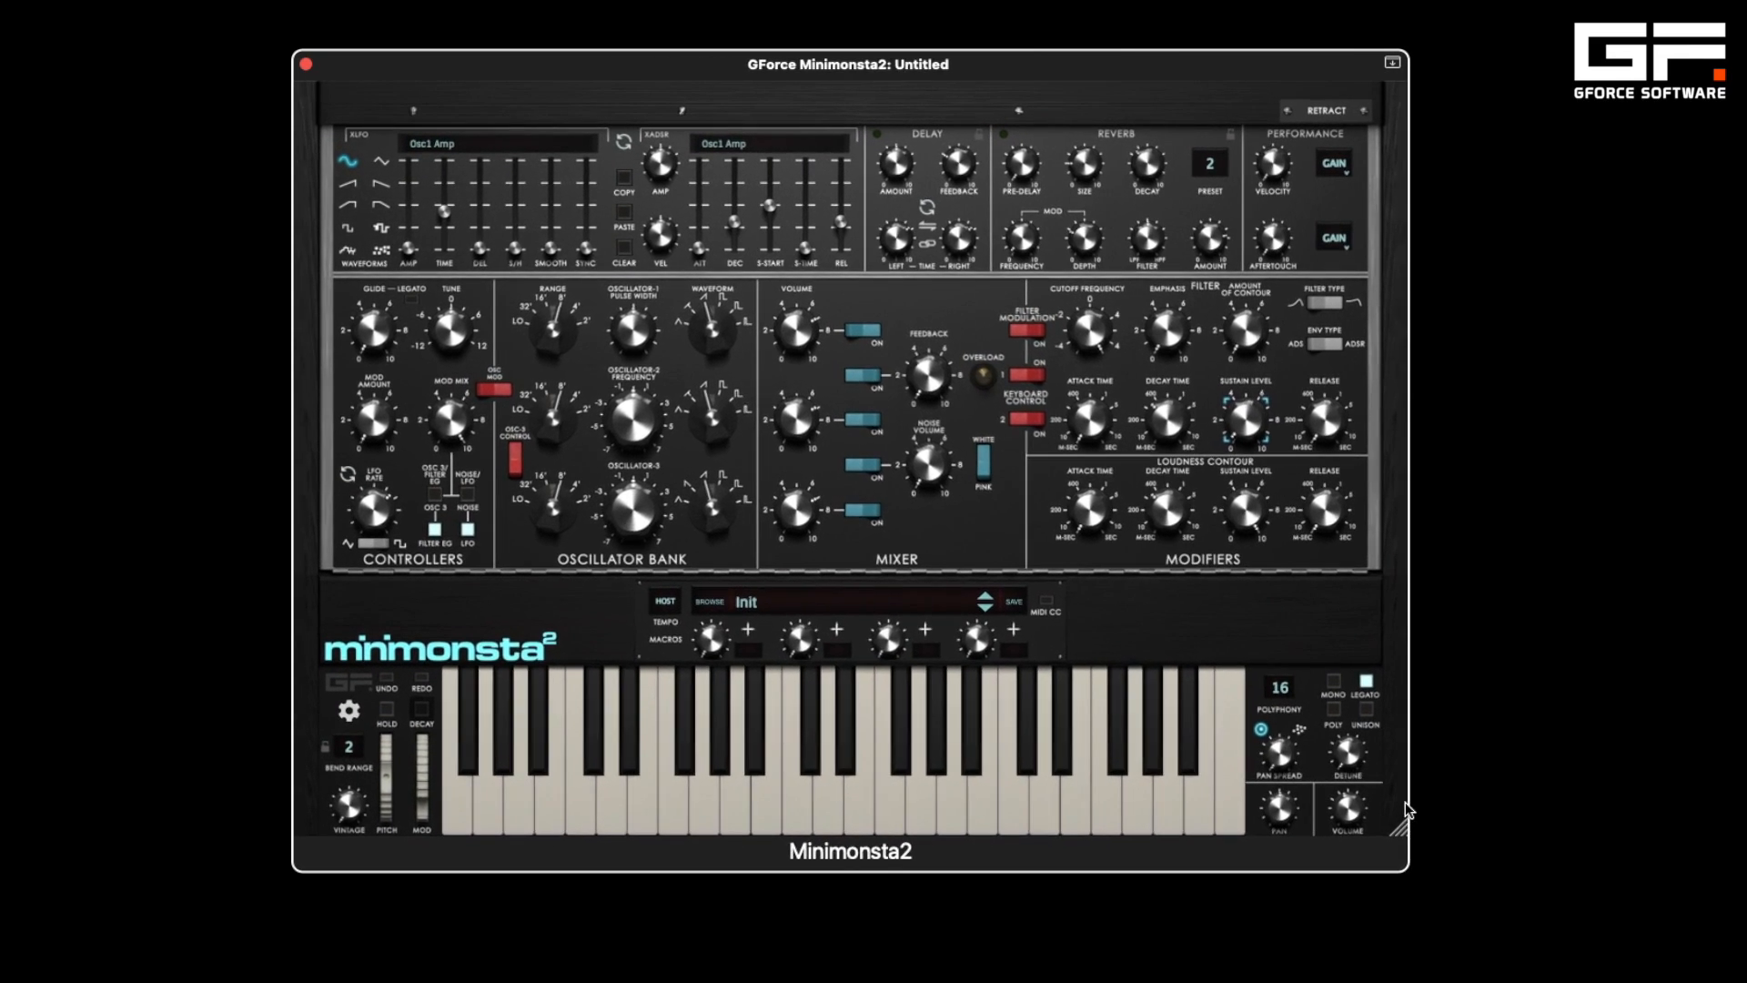